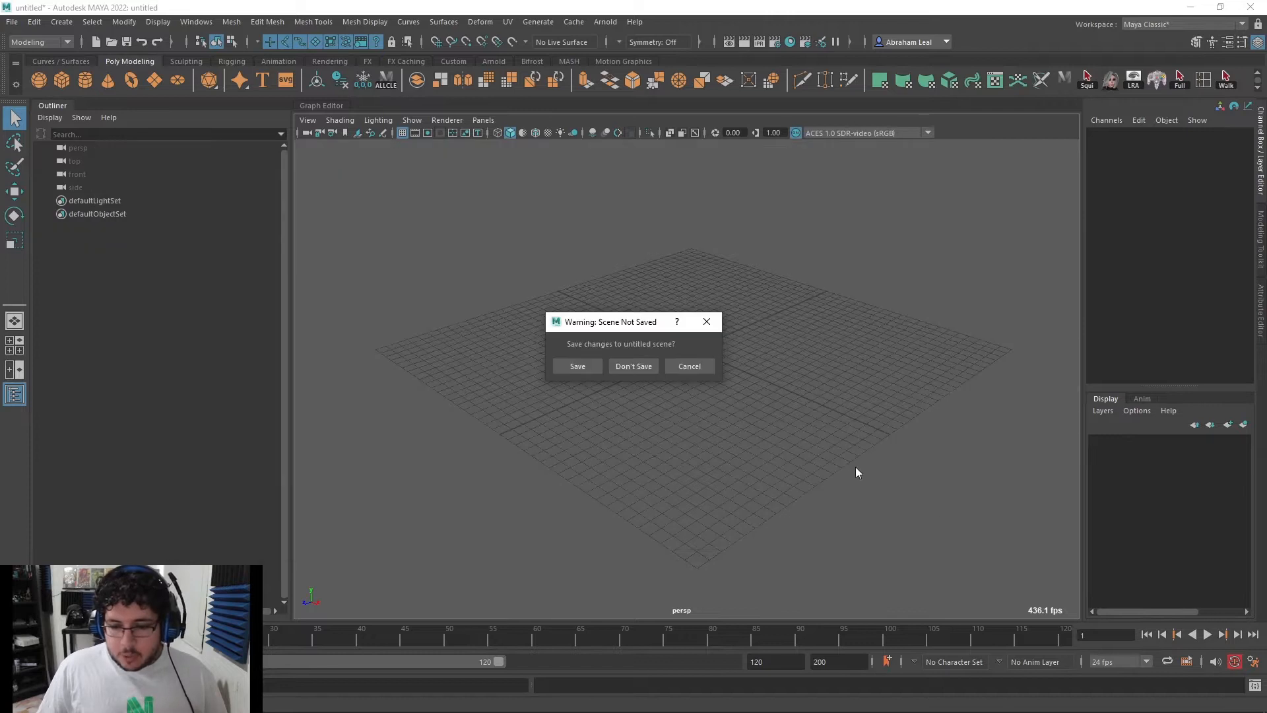
# Open the M51_Grenade.ma scene, discarding the unsaved changes to the untitled scene
pyautogui.click(629, 366)
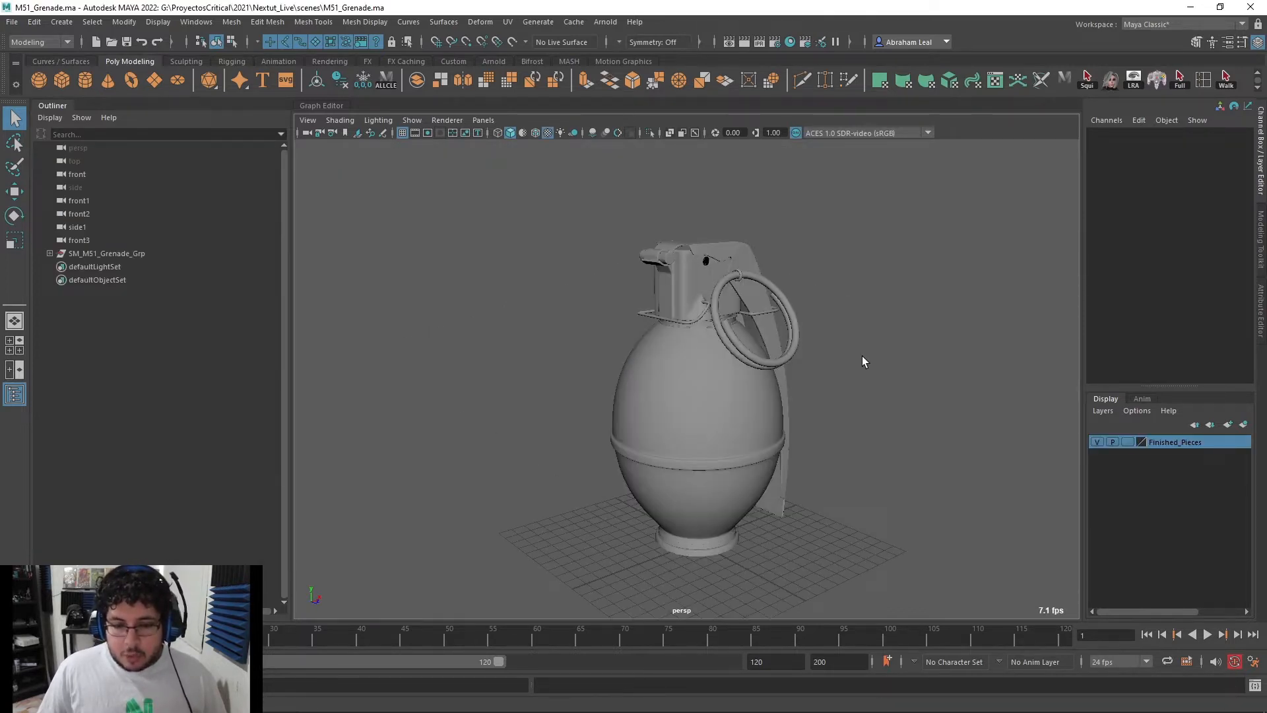
pyautogui.keyDown('alt'); pyautogui.moveTo(862, 360); pyautogui.dragTo(837, 365); pyautogui.keyUp('alt')
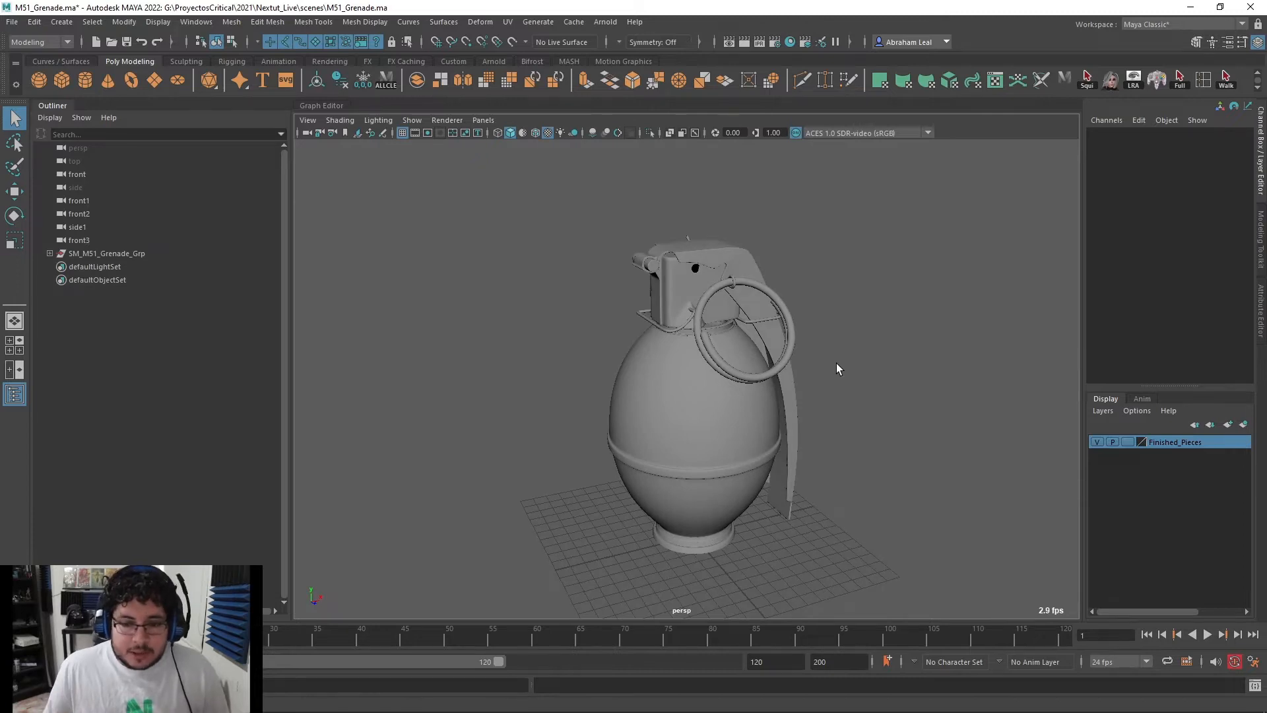
pyautogui.keyDown('alt'); pyautogui.moveTo(846, 270); pyautogui.dragTo(730, 323); pyautogui.keyUp('alt')
pyautogui.keyDown('alt'); pyautogui.moveTo(731, 324); pyautogui.dragTo(765, 330, button='right'); pyautogui.keyUp('alt')
pyautogui.keyDown('alt'); pyautogui.moveTo(765, 330); pyautogui.dragTo(796, 330); pyautogui.keyUp('alt')
# Look through the parts inside the SM_M51_Grenade_Grp group and undo its selection
pyautogui.click(99, 255)
pyautogui.click(52, 254)
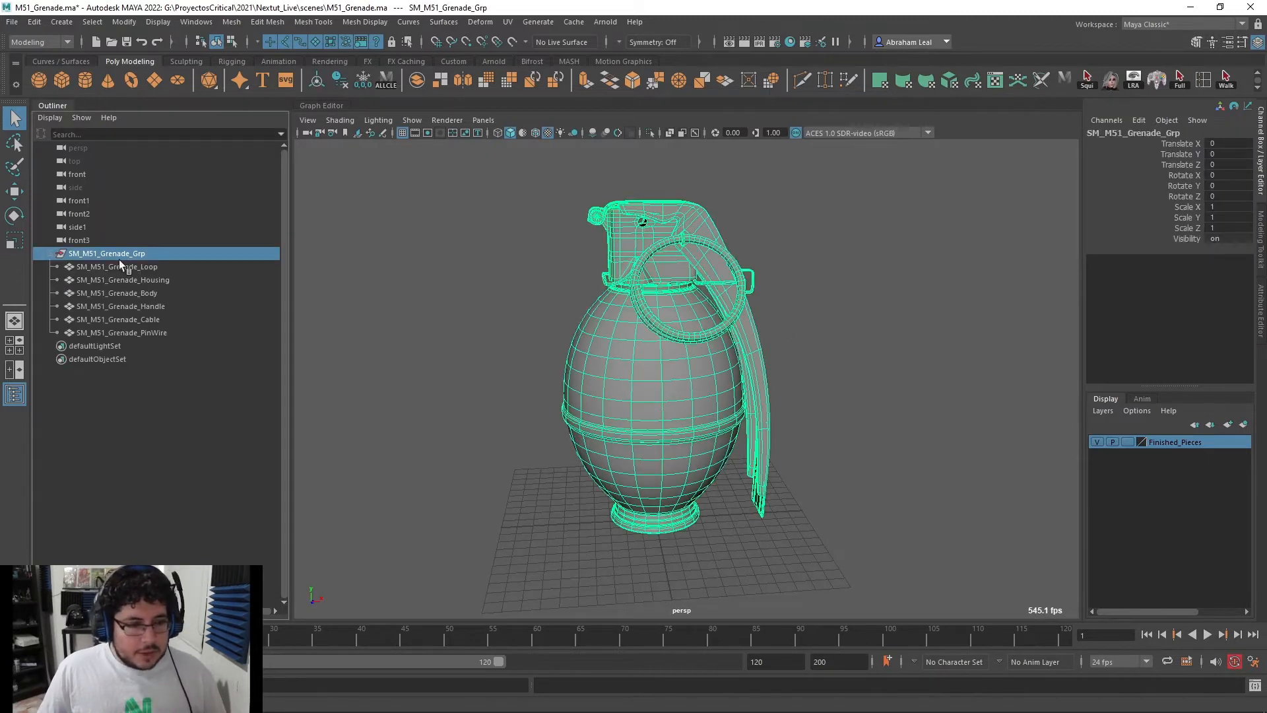
pyautogui.hotkey('ctrl', 'z')
pyautogui.click(50, 252)
pyautogui.keyDown('alt'); pyautogui.moveTo(398, 257); pyautogui.dragTo(340, 260, button='right'); pyautogui.keyUp('alt')
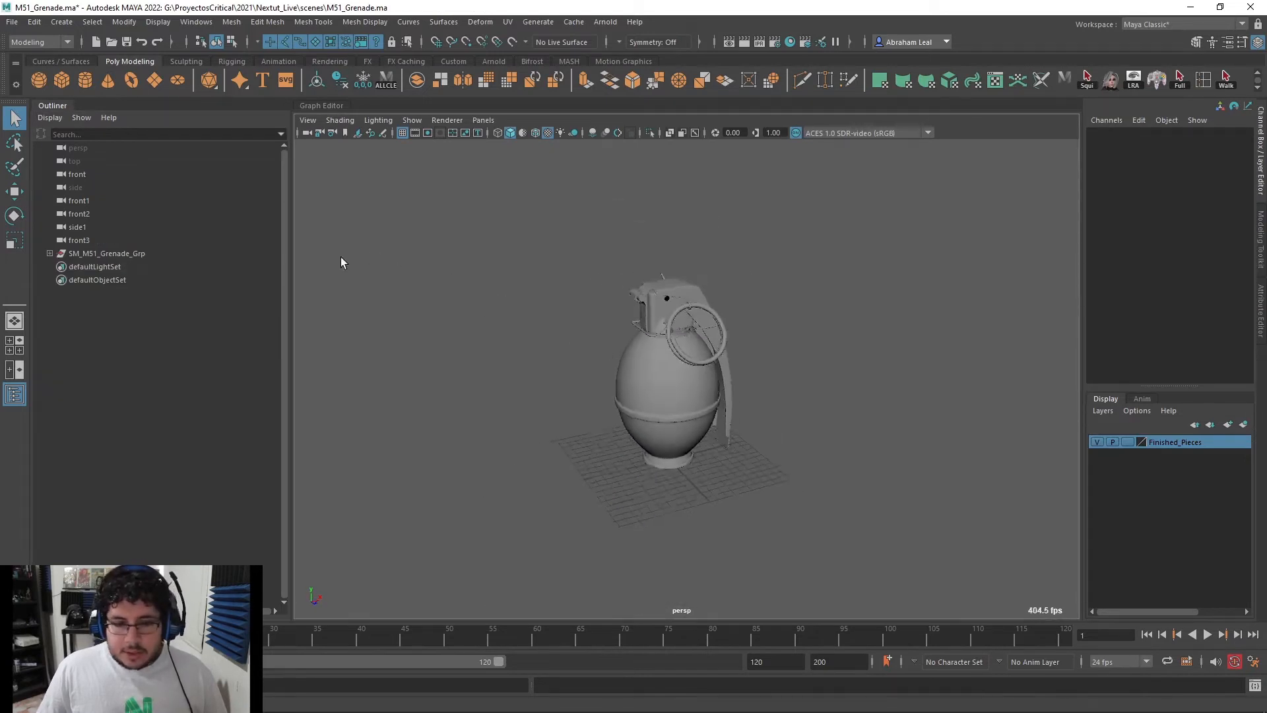
pyautogui.keyDown('alt'); pyautogui.moveTo(339, 260); pyautogui.dragTo(523, 282); pyautogui.keyUp('alt')
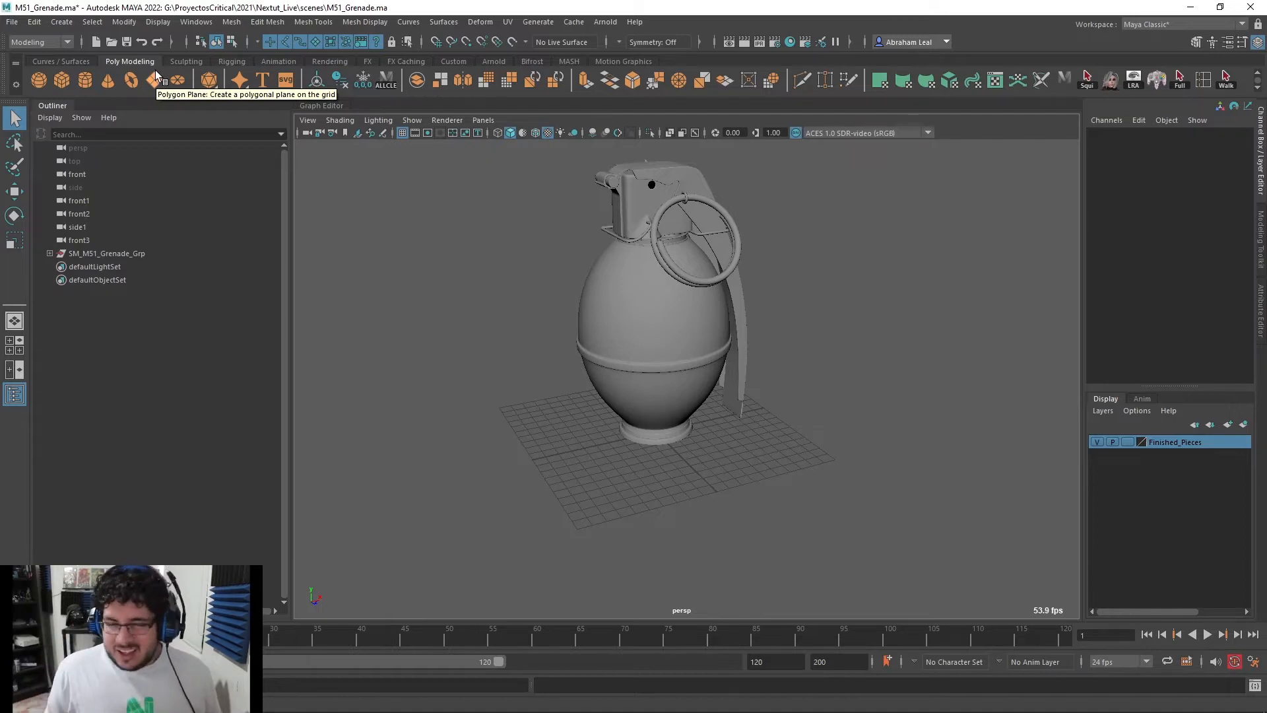
# Create a polygon plane under the grenade and scale it uniformly to about 3651
pyautogui.click(156, 70)
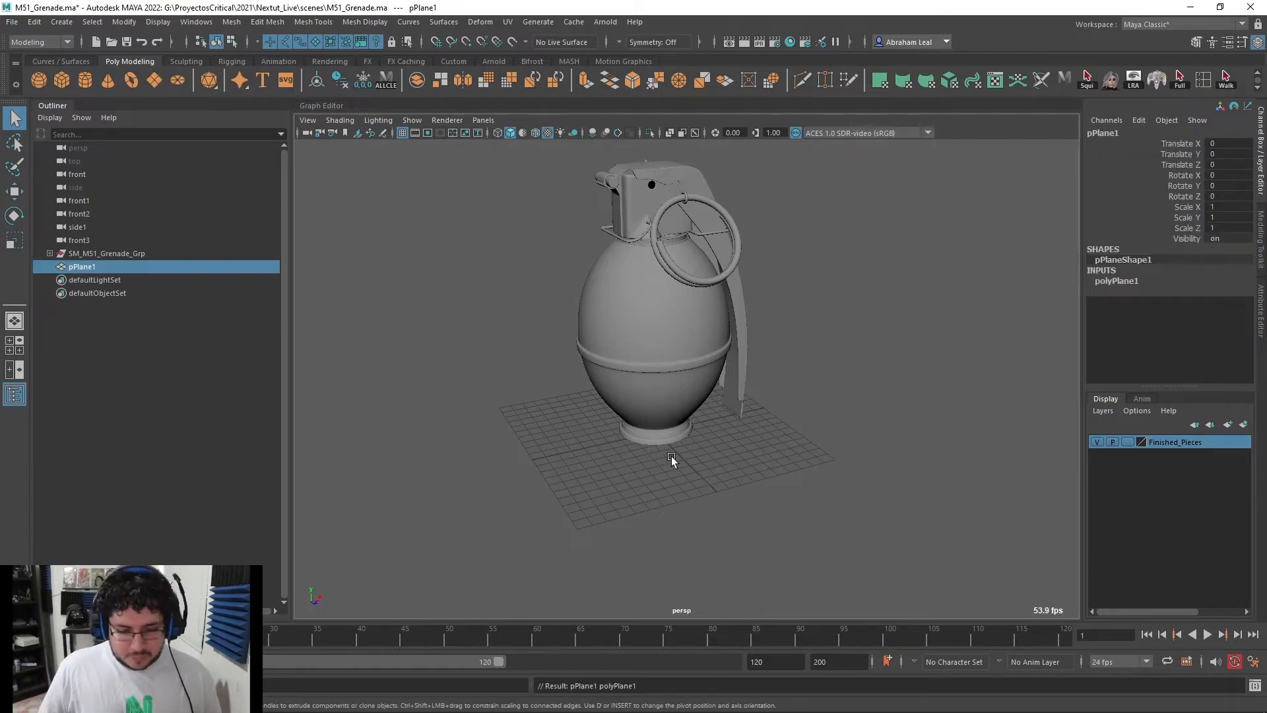
pyautogui.press('r')
pyautogui.moveTo(658, 431); pyautogui.dragTo(857, 331)
pyautogui.scroll(-6, 681, 433)
pyautogui.click(794, 253)
pyautogui.keyDown('alt'); pyautogui.moveTo(794, 253); pyautogui.dragTo(841, 294); pyautogui.keyUp('alt')
pyautogui.click(889, 368)
pyautogui.keyDown('alt'); pyautogui.moveTo(888, 367); pyautogui.dragTo(746, 358); pyautogui.keyUp('alt')
pyautogui.keyDown('alt'); pyautogui.moveTo(746, 358); pyautogui.dragTo(882, 436, button='right'); pyautogui.keyUp('alt')
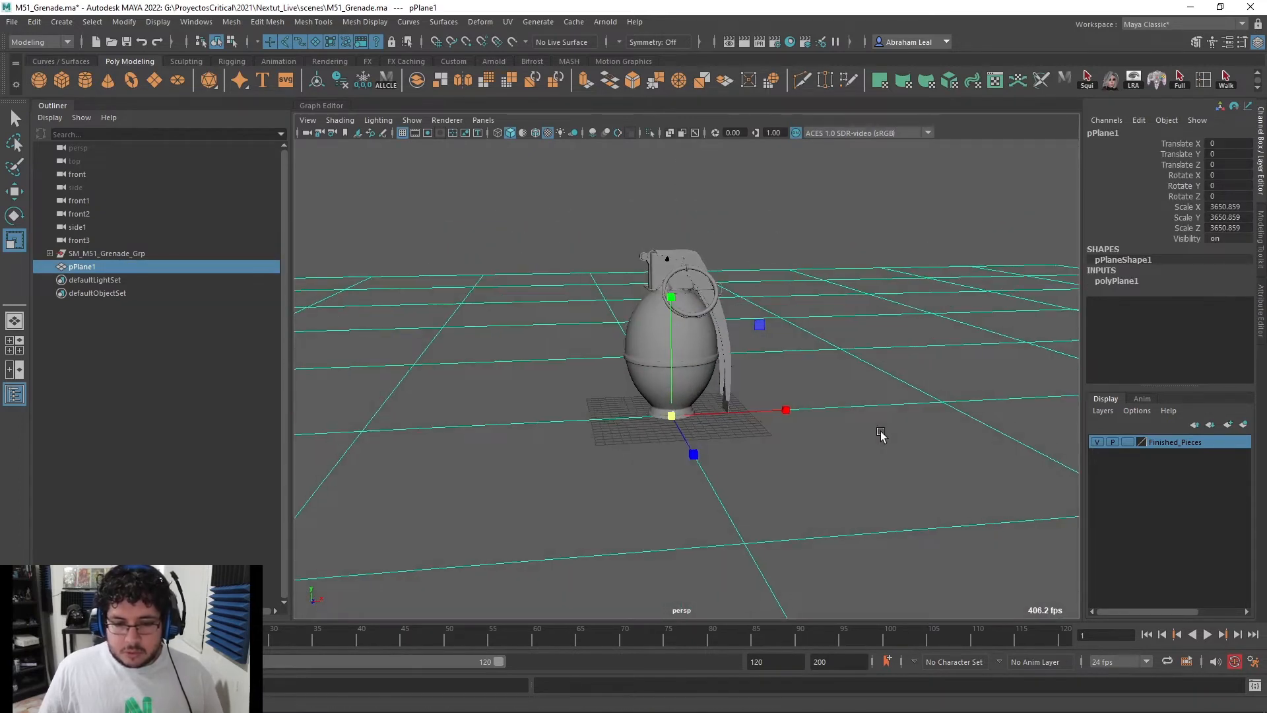
pyautogui.click(741, 236)
pyautogui.click(118, 252)
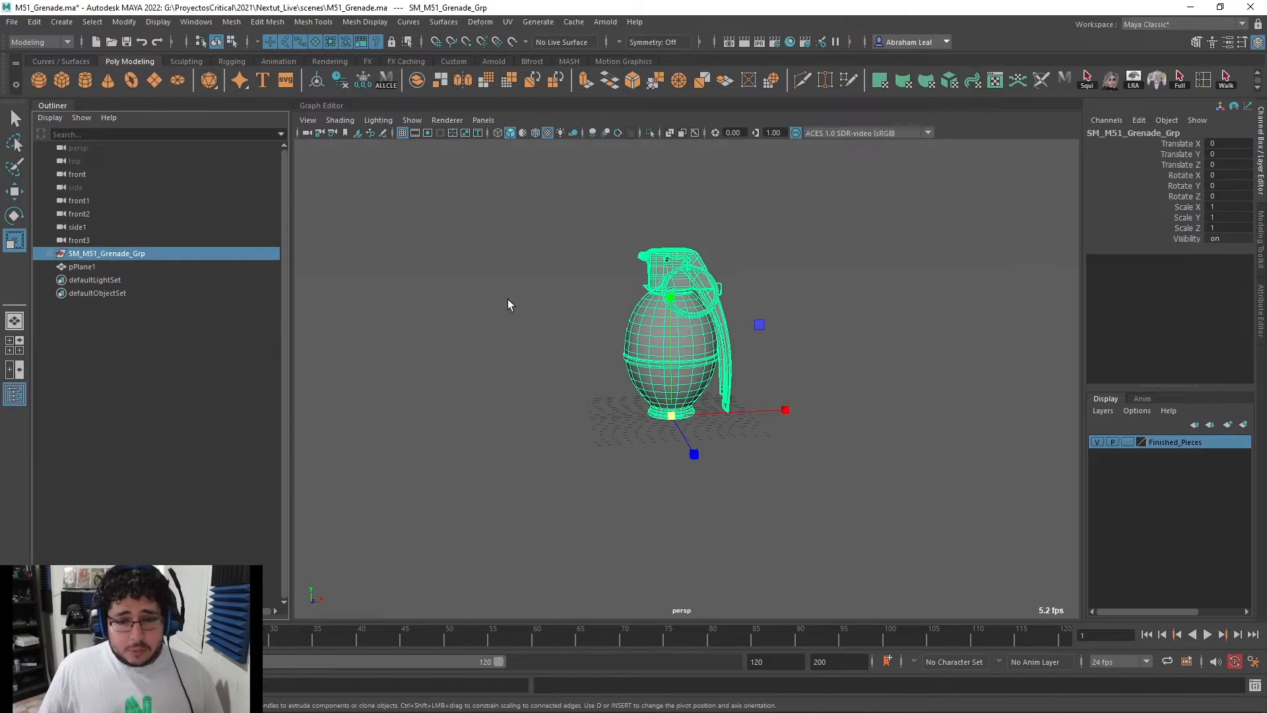
pyautogui.click(12, 21)
pyautogui.click(56, 90)
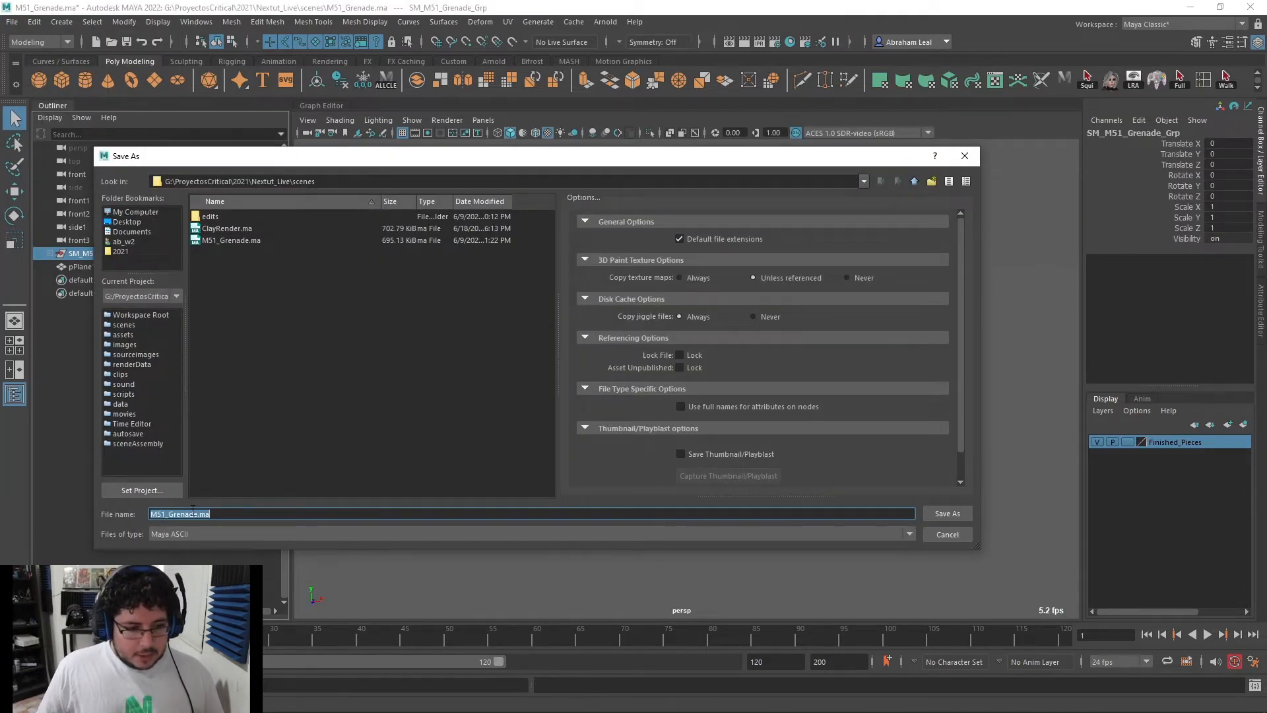
pyautogui.click(958, 163)
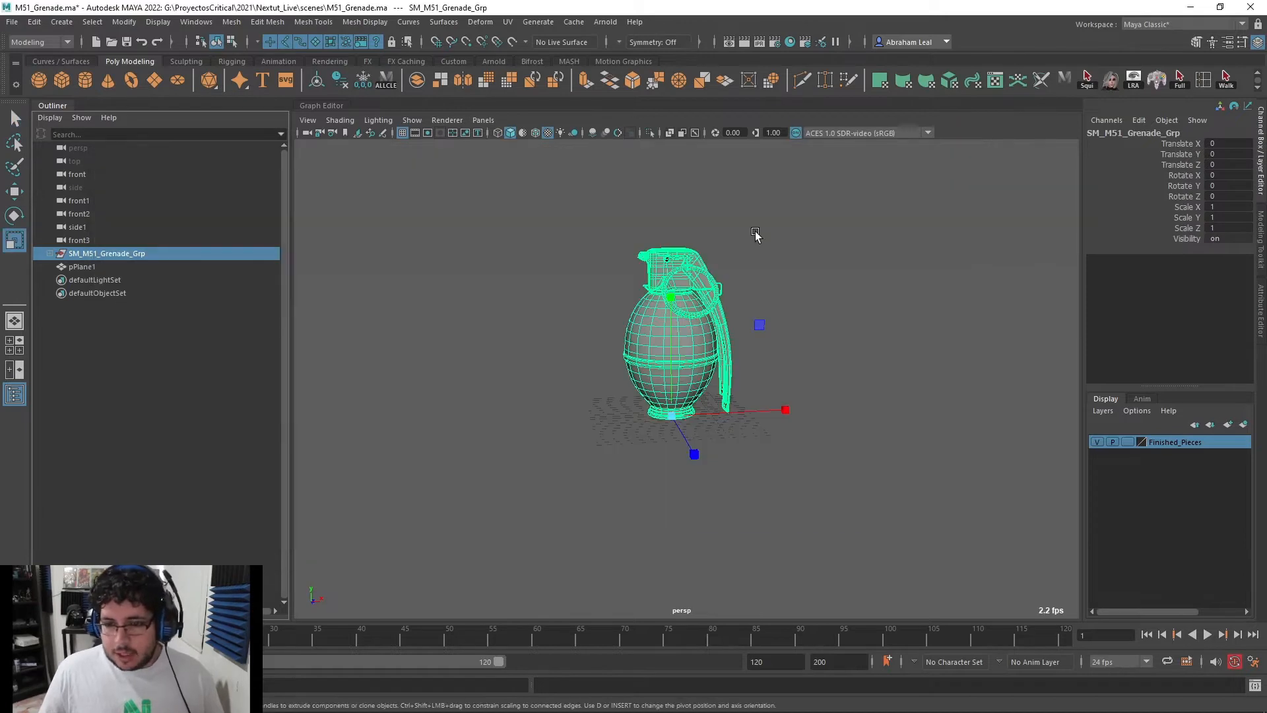
# Try aligning the ground plane's pivot to one of its faces, and delete the plane
pyautogui.click(876, 348)
pyautogui.press('d')
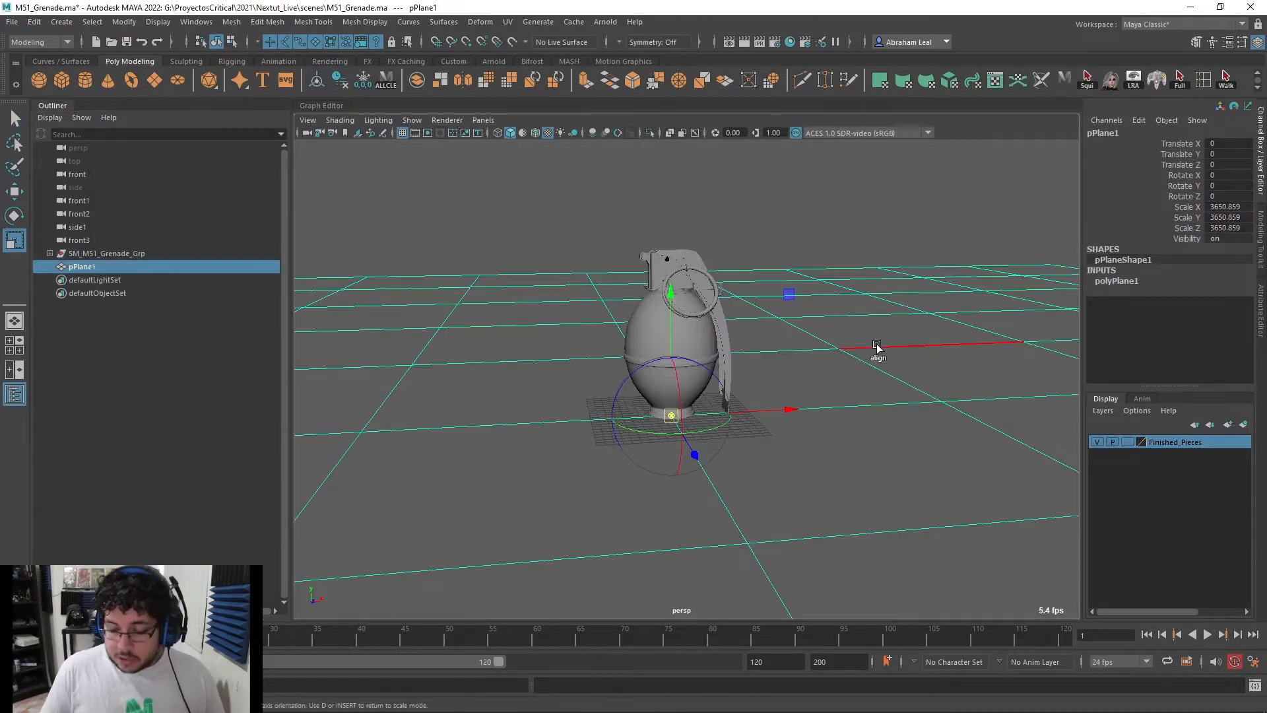
pyautogui.click(944, 335)
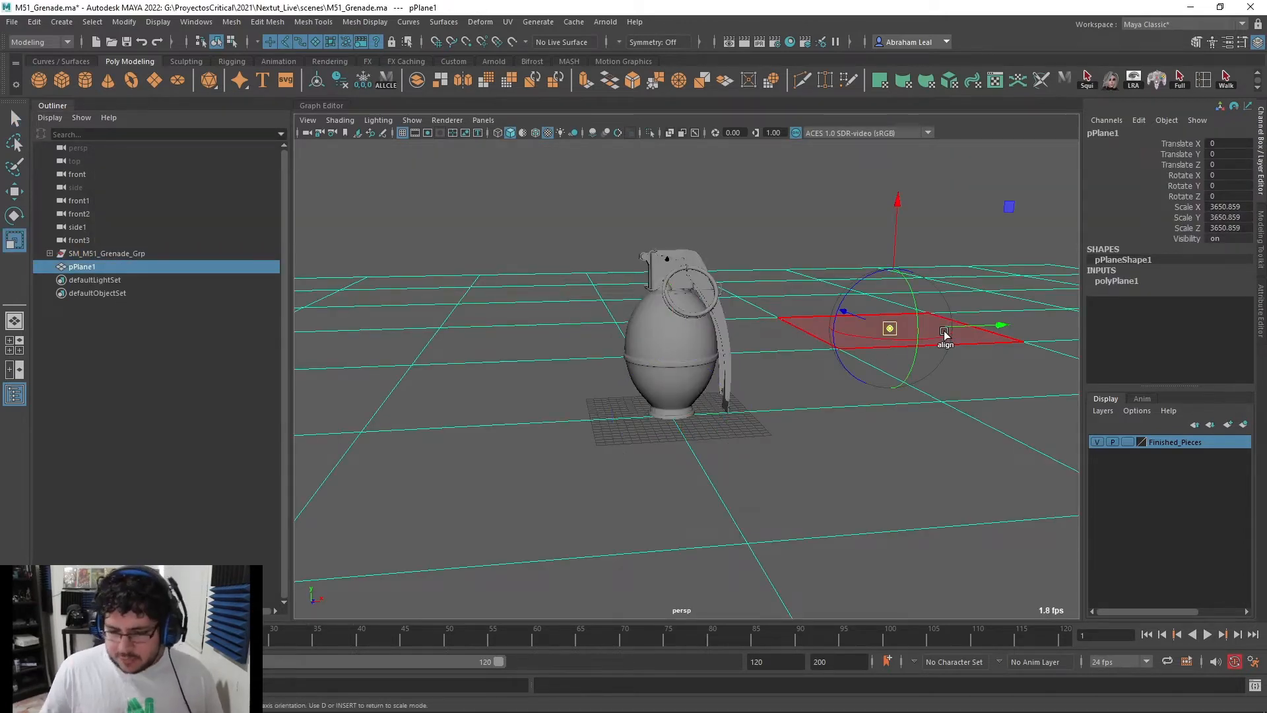
pyautogui.press('q')
pyautogui.press('Delete')
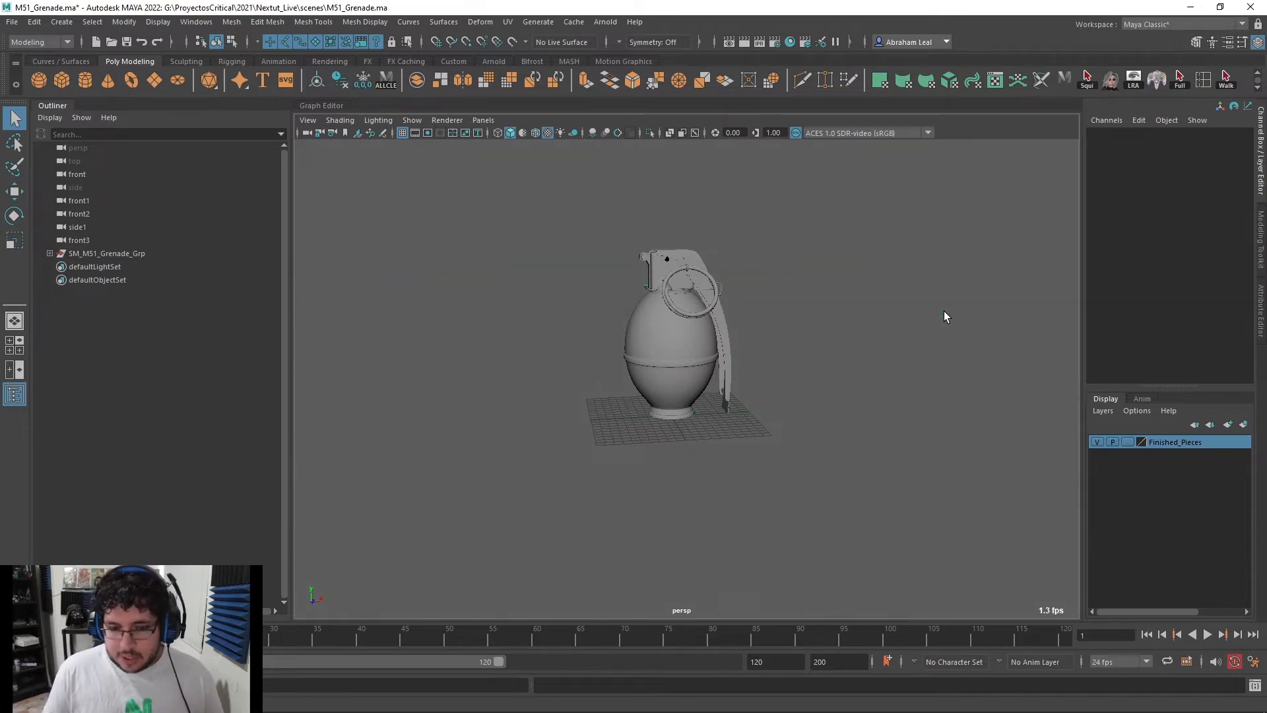
# Delete the Finished_Pieces display layer
pyautogui.click(670, 370)
pyautogui.press('f')
pyautogui.keyDown('alt'); pyautogui.moveTo(664, 442); pyautogui.dragTo(666, 481, button='middle'); pyautogui.keyUp('alt')
pyautogui.keyDown('alt'); pyautogui.moveTo(666, 480); pyautogui.dragTo(639, 423, button='right'); pyautogui.keyUp('alt')
pyautogui.keyDown('alt'); pyautogui.moveTo(640, 423); pyautogui.dragTo(639, 425); pyautogui.keyUp('alt')
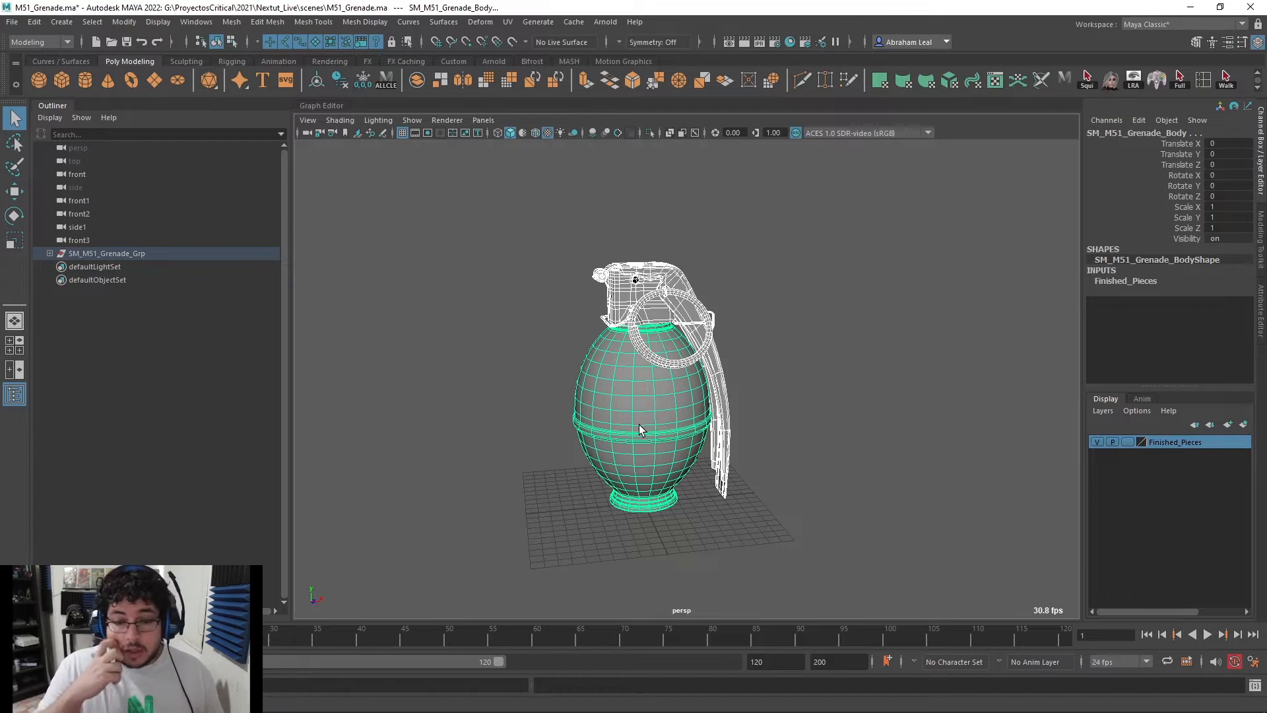
pyautogui.keyDown('alt'); pyautogui.moveTo(638, 425); pyautogui.dragTo(679, 332, button='right'); pyautogui.keyUp('alt')
pyautogui.keyDown('alt'); pyautogui.moveTo(679, 332); pyautogui.dragTo(725, 336); pyautogui.keyUp('alt')
pyautogui.click(866, 262)
pyautogui.moveTo(852, 199); pyautogui.dragTo(403, 682)
pyautogui.click(1072, 505)
pyautogui.rightClick(1194, 442)
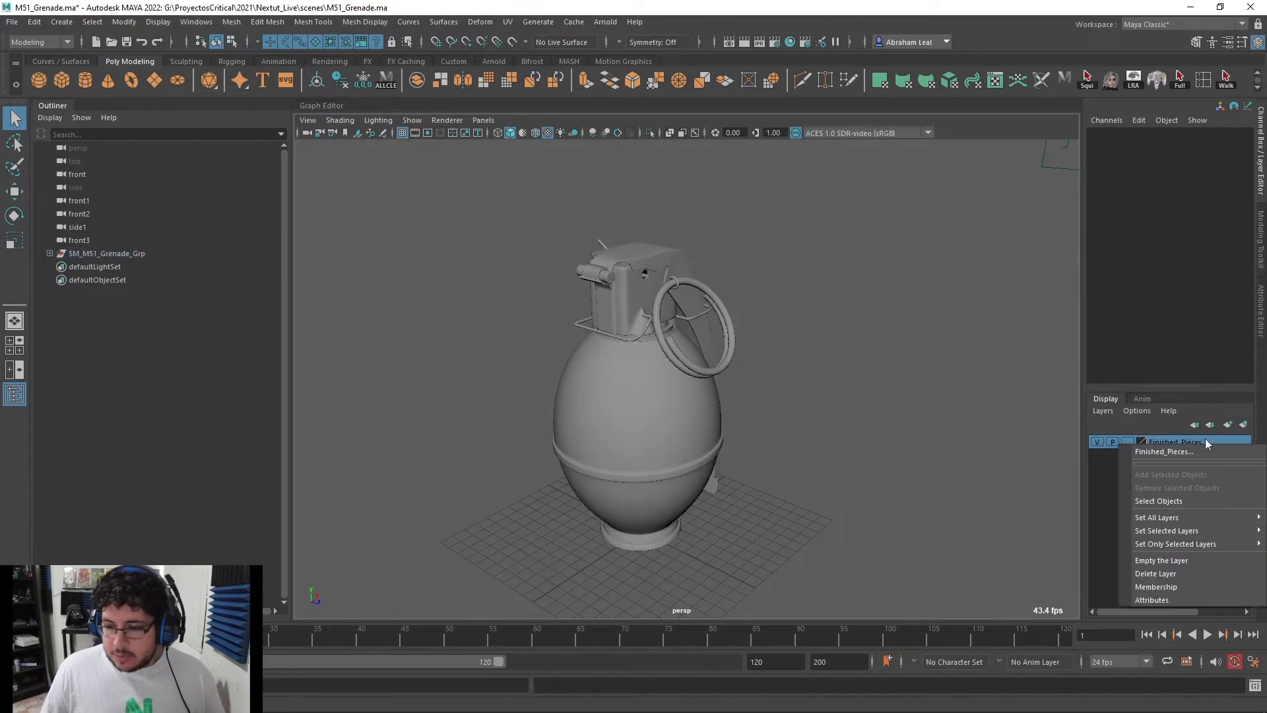
pyautogui.click(1173, 573)
# Create a new display layer and name it UvReady
pyautogui.moveTo(845, 212)
pyautogui.mouseDown()
pyautogui.moveTo(686, 344)
pyautogui.moveTo(501, 561)
pyautogui.mouseUp()
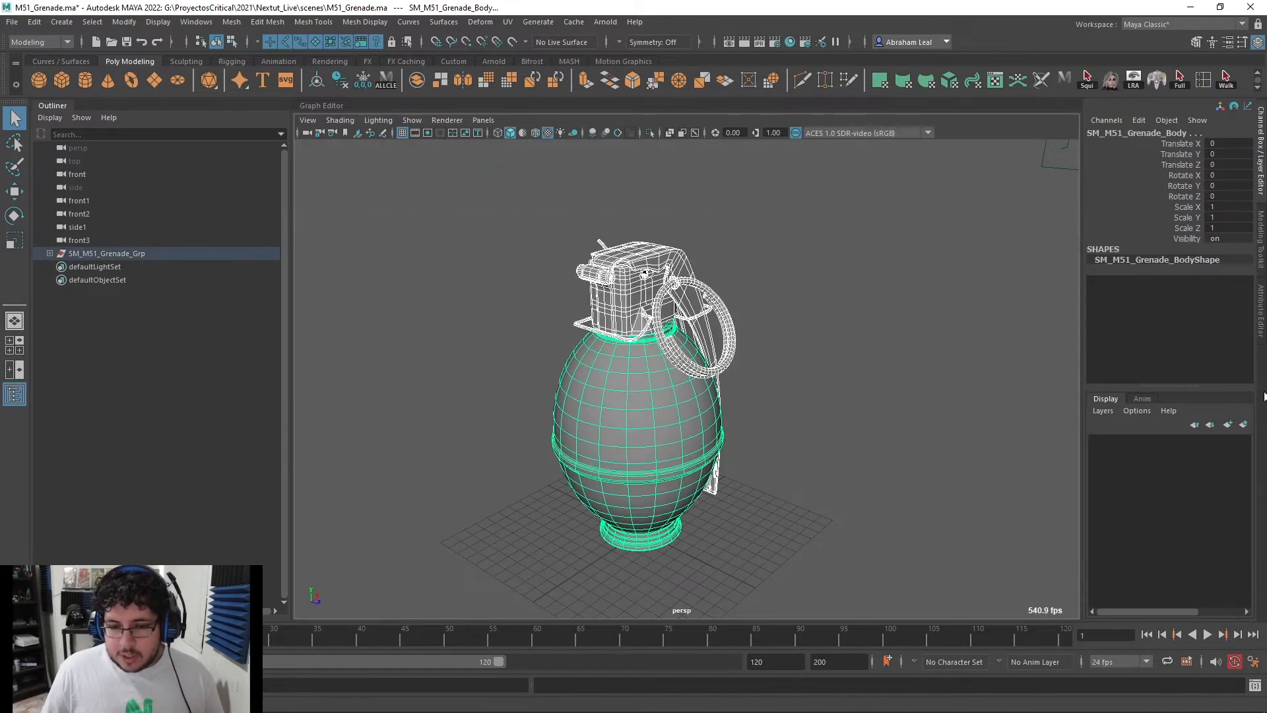
pyautogui.click(717, 479)
pyautogui.click(1229, 425)
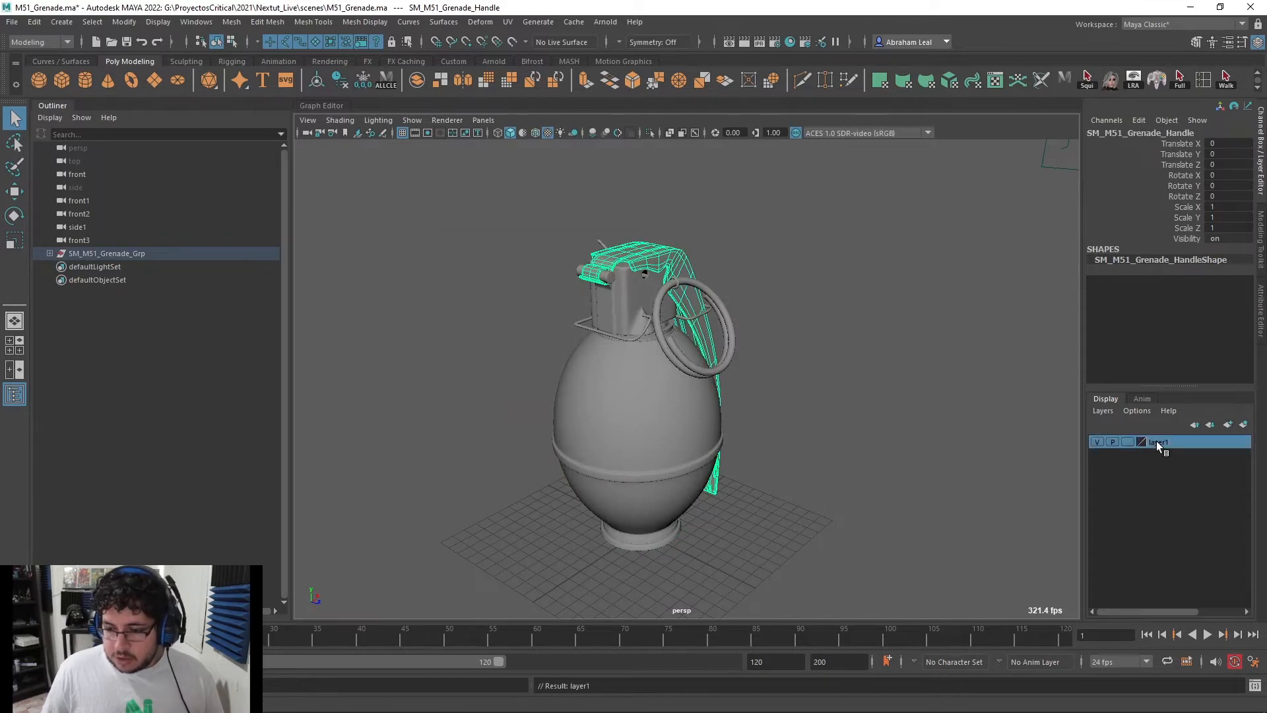
pyautogui.doubleClick(1161, 443)
pyautogui.write('U')
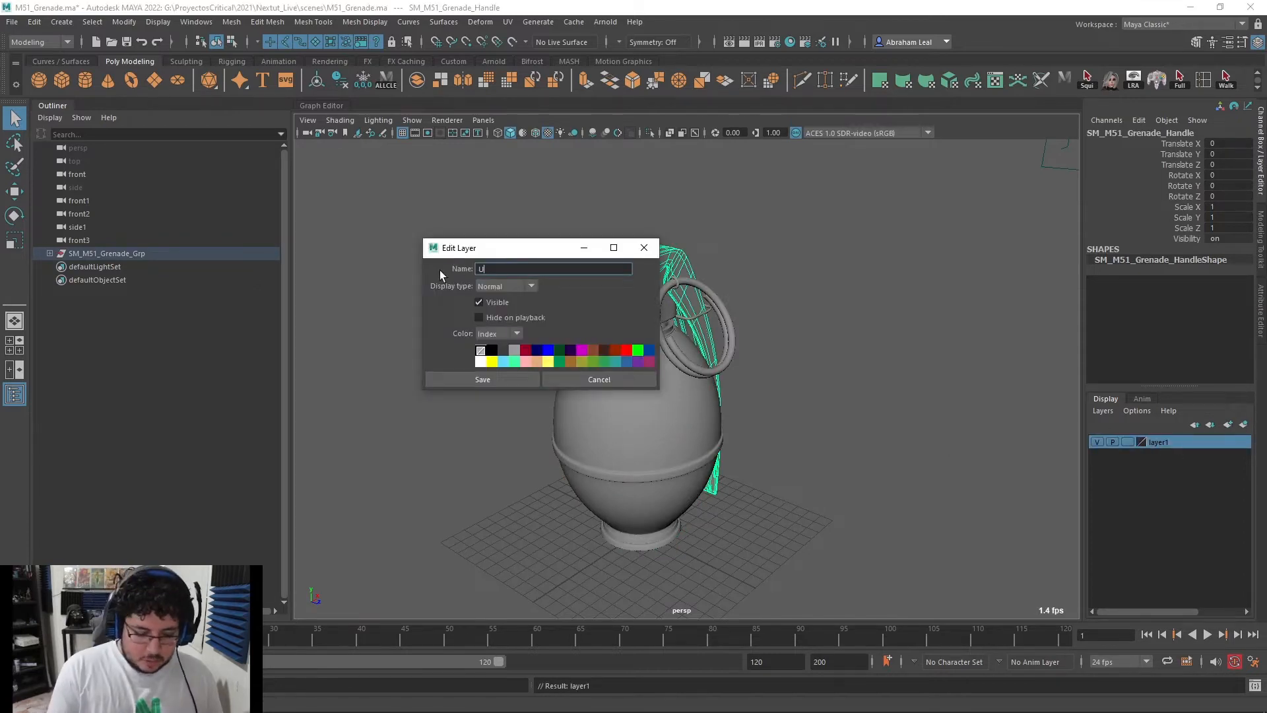
pyautogui.write('vREADY')
pyautogui.press('BackSpace')
pyautogui.press('BackSpace')
pyautogui.press('BackSpace')
pyautogui.press('BackSpace')
pyautogui.press('capslock')
pyautogui.write('eady')
pyautogui.press('Return')
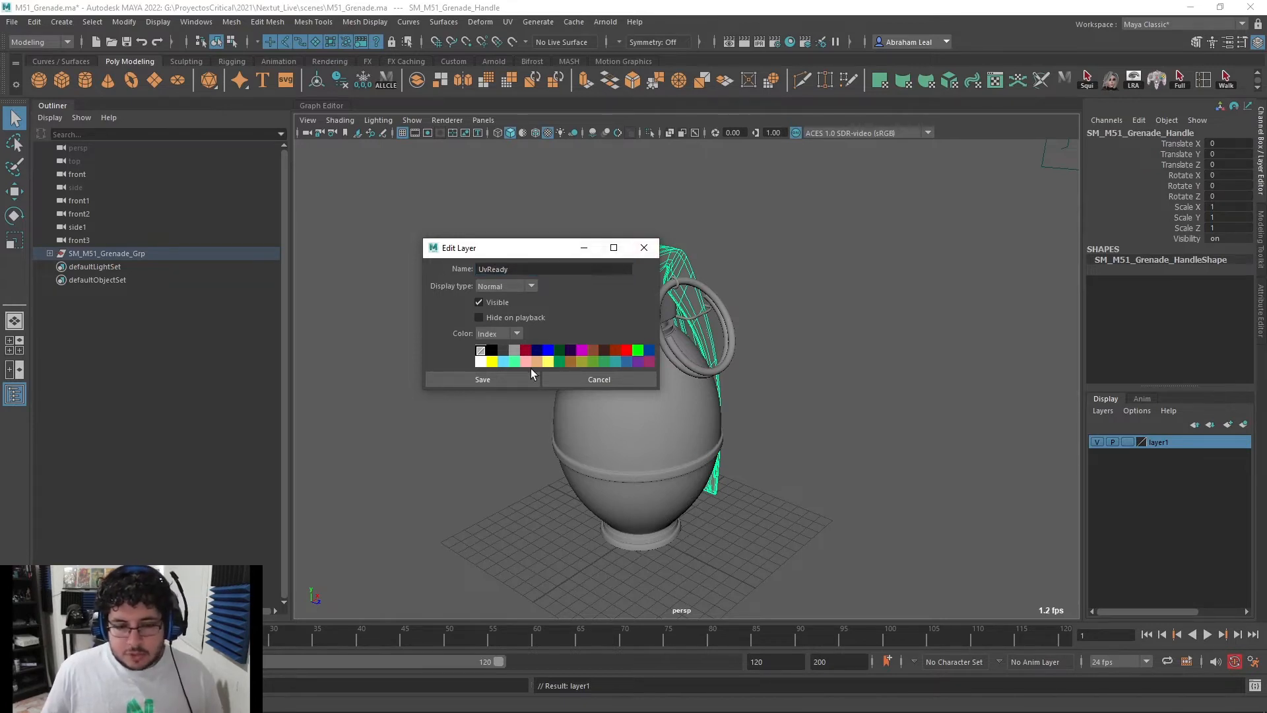
pyautogui.click(501, 380)
# Delete the existing UVs from all of the grenade's parts
pyautogui.click(823, 327)
pyautogui.click(555, 383)
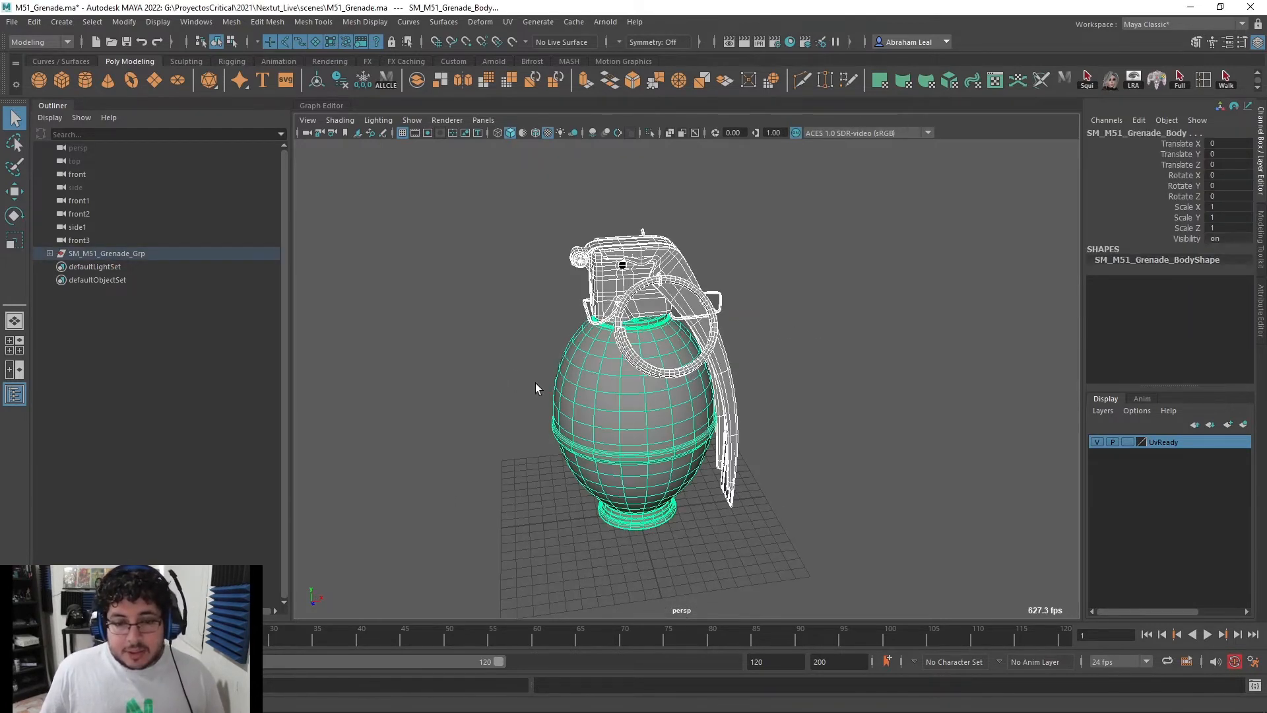
pyautogui.click(507, 22)
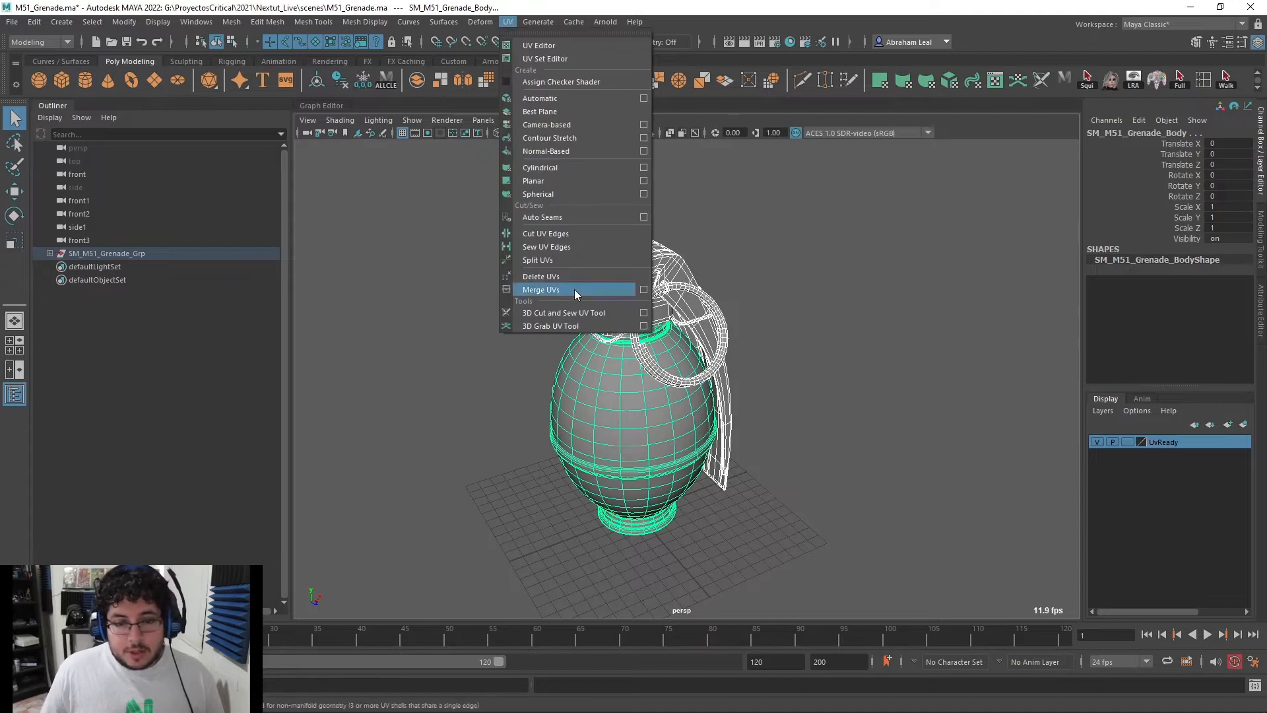
pyautogui.click(561, 278)
pyautogui.moveTo(903, 192); pyautogui.dragTo(443, 522)
pyautogui.moveTo(792, 206); pyautogui.dragTo(535, 499)
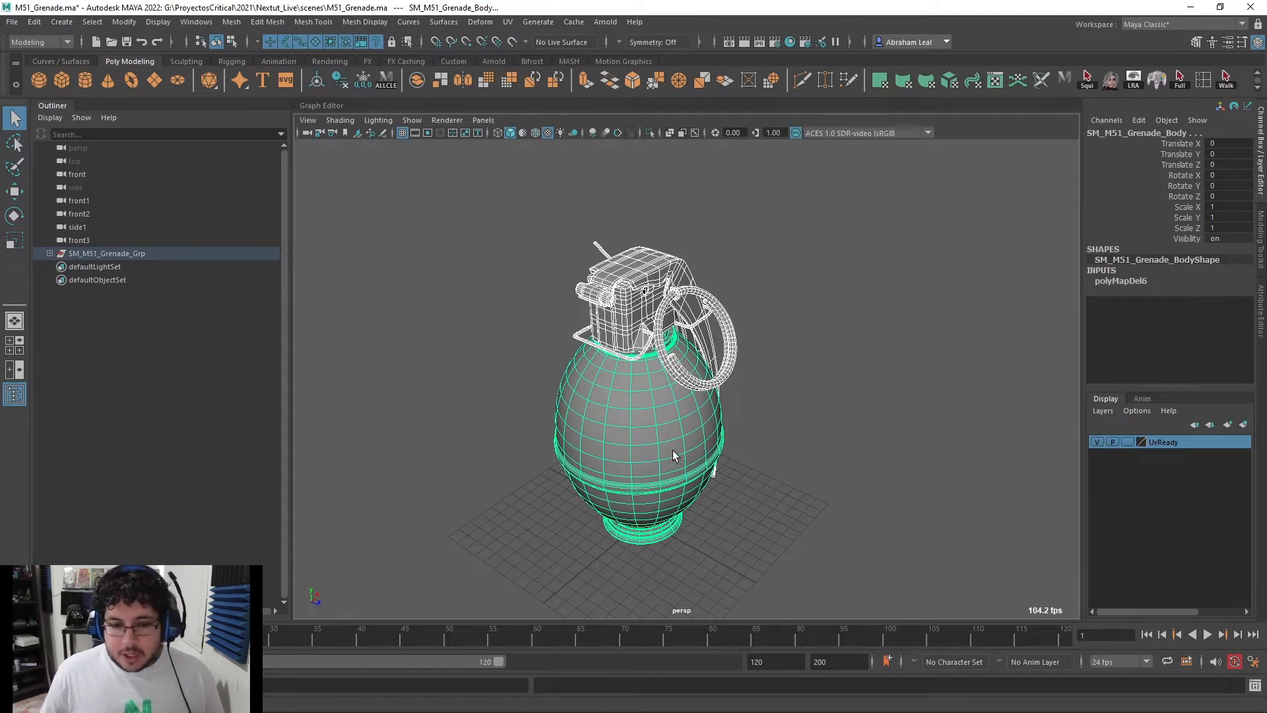
# Apply a planar UV projection from the camera, fitted to the bounding box, to all of the grenade's parts
pyautogui.moveTo(869, 191); pyautogui.dragTo(388, 624)
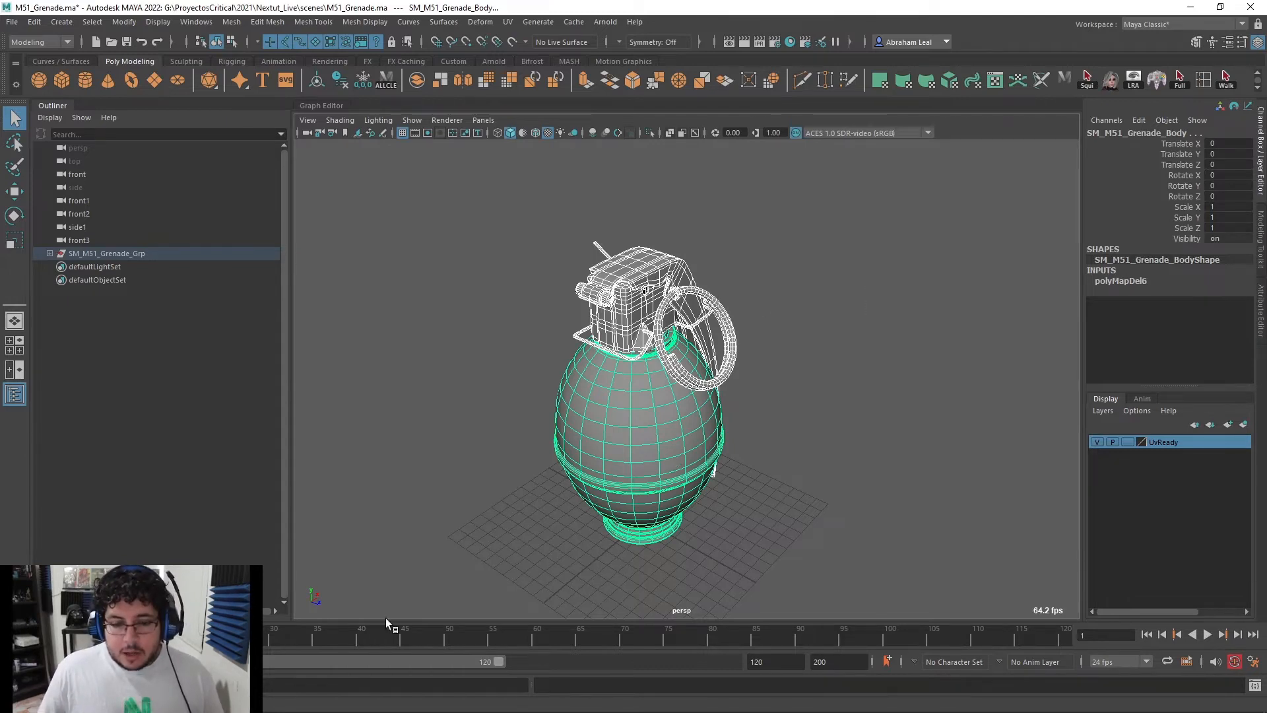
pyautogui.click(508, 22)
pyautogui.click(644, 170)
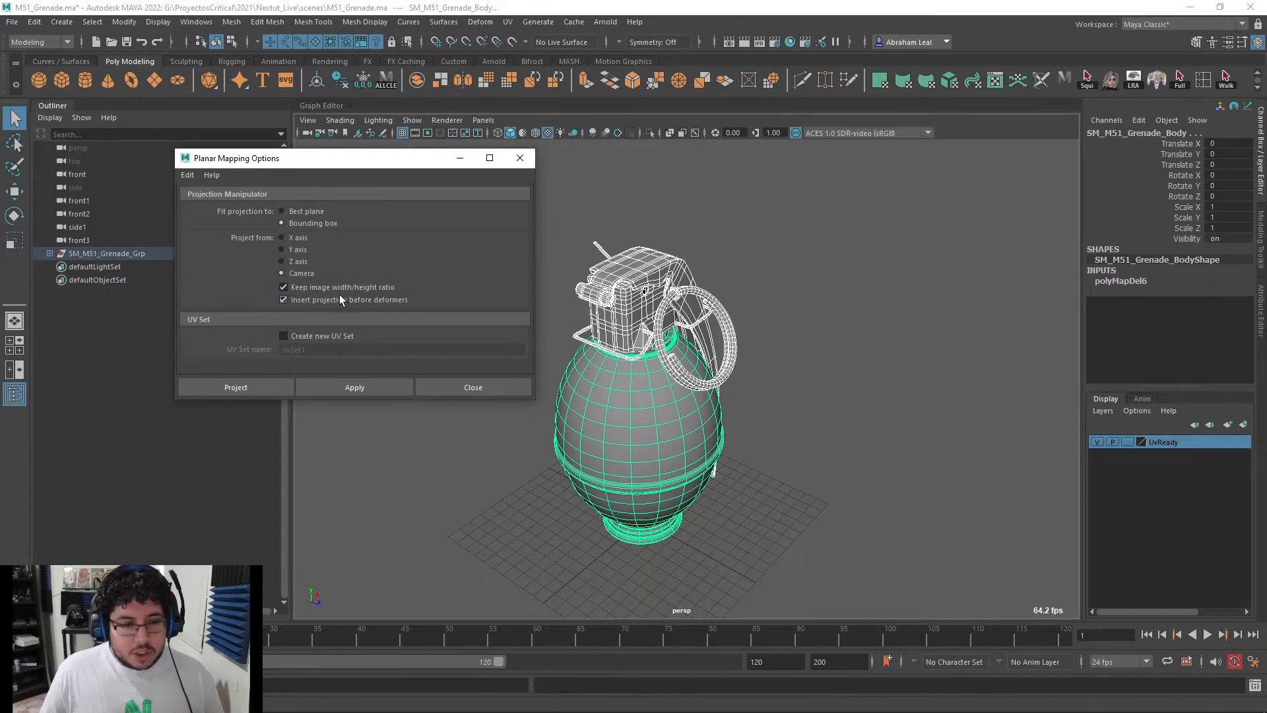
pyautogui.keyDown('alt'); pyautogui.moveTo(674, 295); pyautogui.dragTo(630, 310); pyautogui.keyUp('alt')
pyautogui.keyDown('alt'); pyautogui.moveTo(630, 317); pyautogui.dragTo(640, 305, button='middle'); pyautogui.keyUp('alt')
pyautogui.keyDown('alt'); pyautogui.moveTo(658, 297); pyautogui.dragTo(650, 300); pyautogui.keyUp('alt')
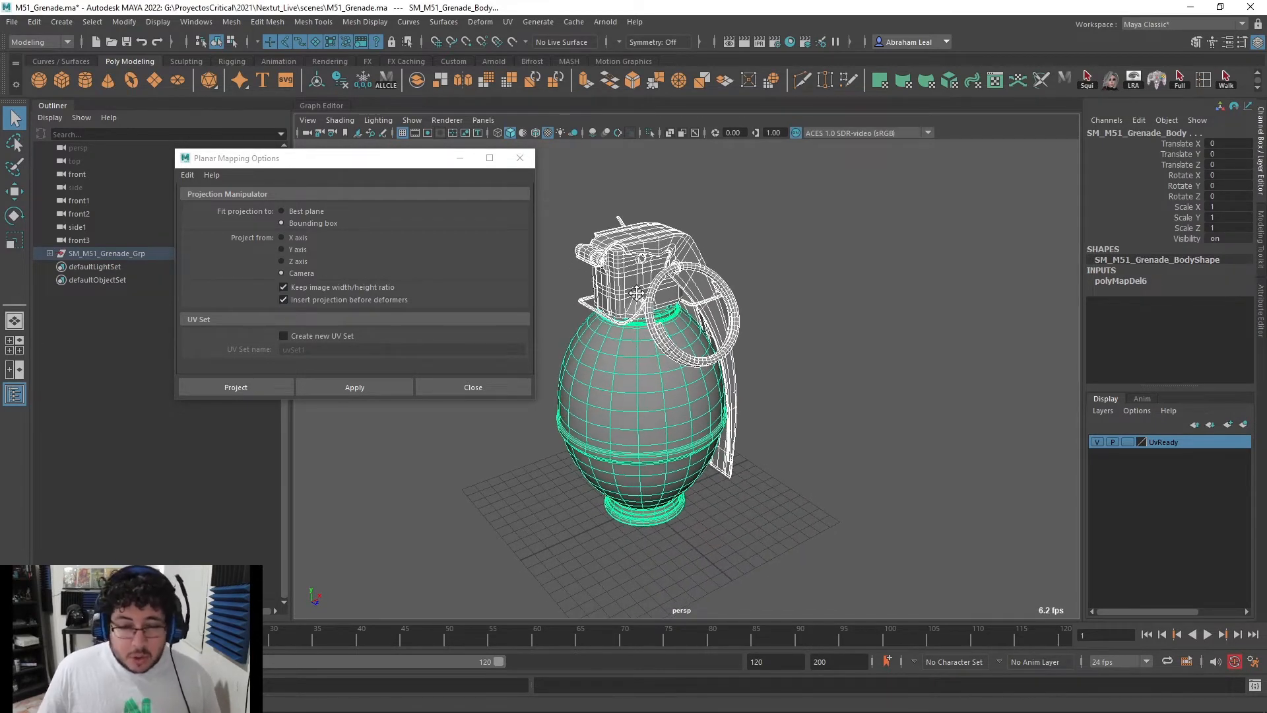
pyautogui.click(381, 389)
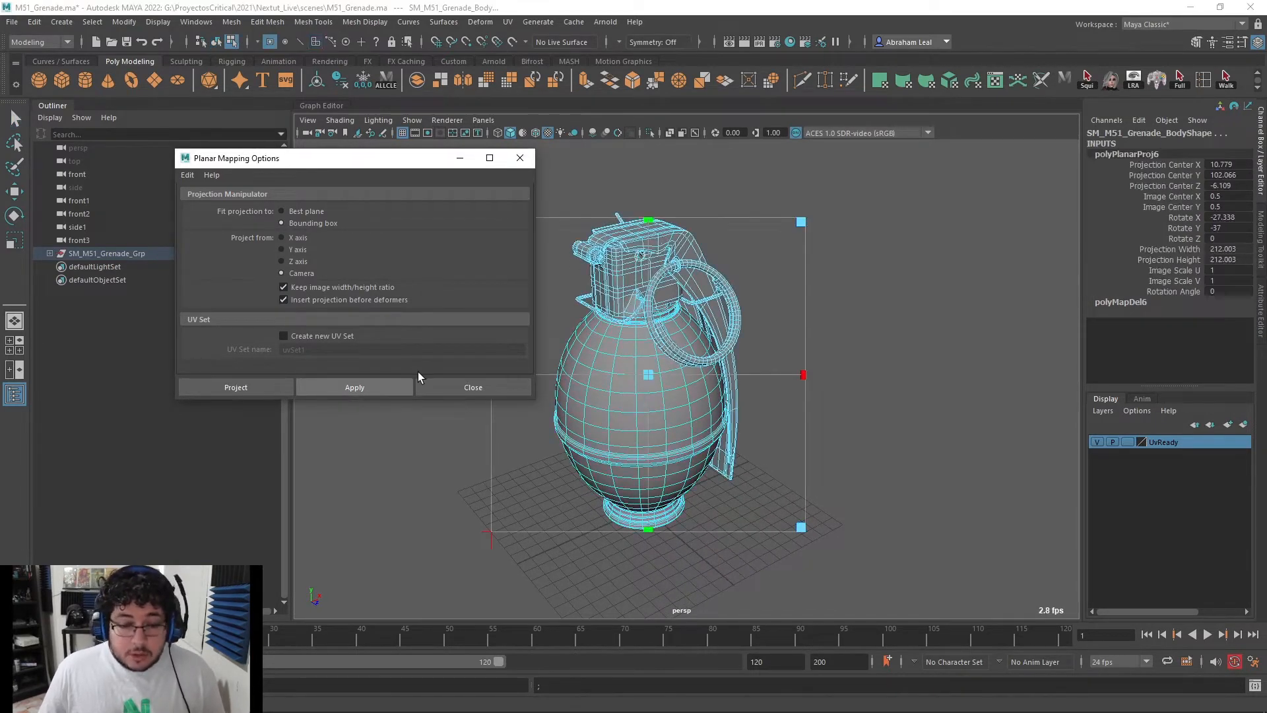
pyautogui.click(625, 396)
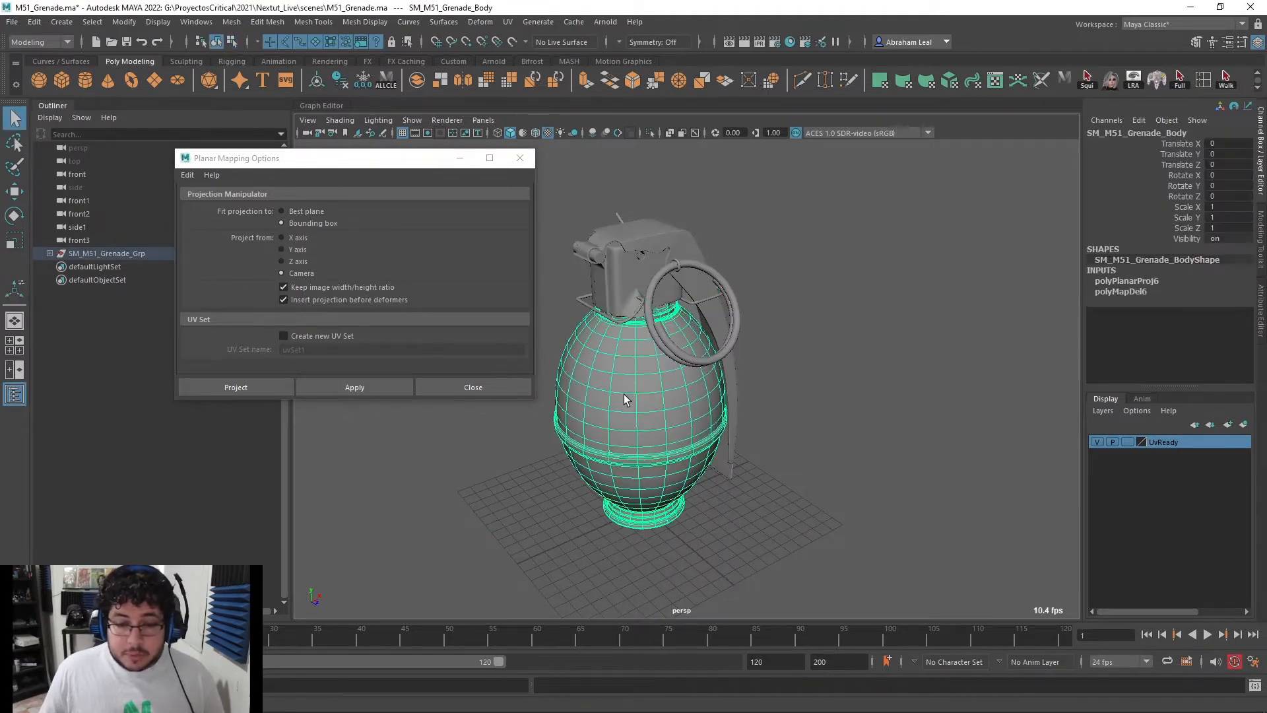
pyautogui.click(520, 158)
pyautogui.scroll(3, 632, 292)
pyautogui.click(429, 319)
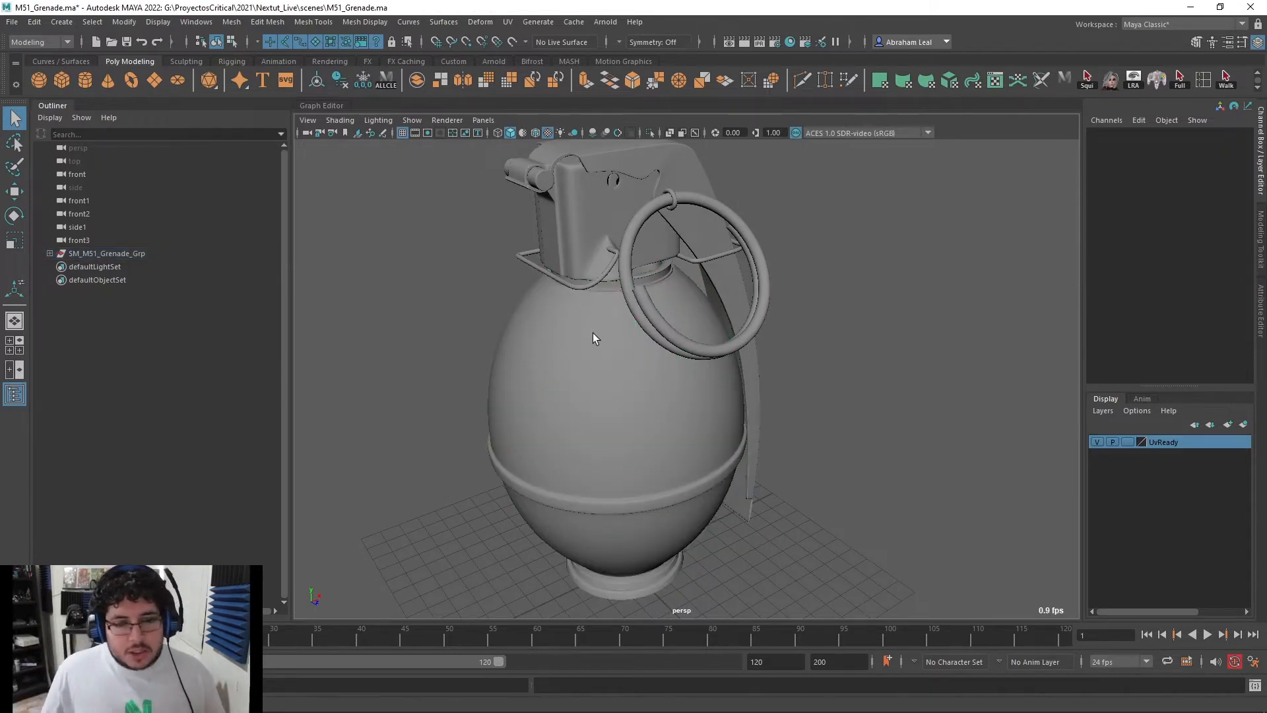
# Create a polygon cube beside the grenade at about X -371.8, Y 106.9, scaled uniformly to about 125.6
pyautogui.scroll(-5, 584, 322)
pyautogui.click(61, 79)
pyautogui.press('r')
pyautogui.moveTo(662, 452); pyautogui.dragTo(446, 483)
pyautogui.press('w')
pyautogui.keyDown('alt'); pyautogui.moveTo(529, 428); pyautogui.dragTo(714, 368, button='middle'); pyautogui.keyUp('alt')
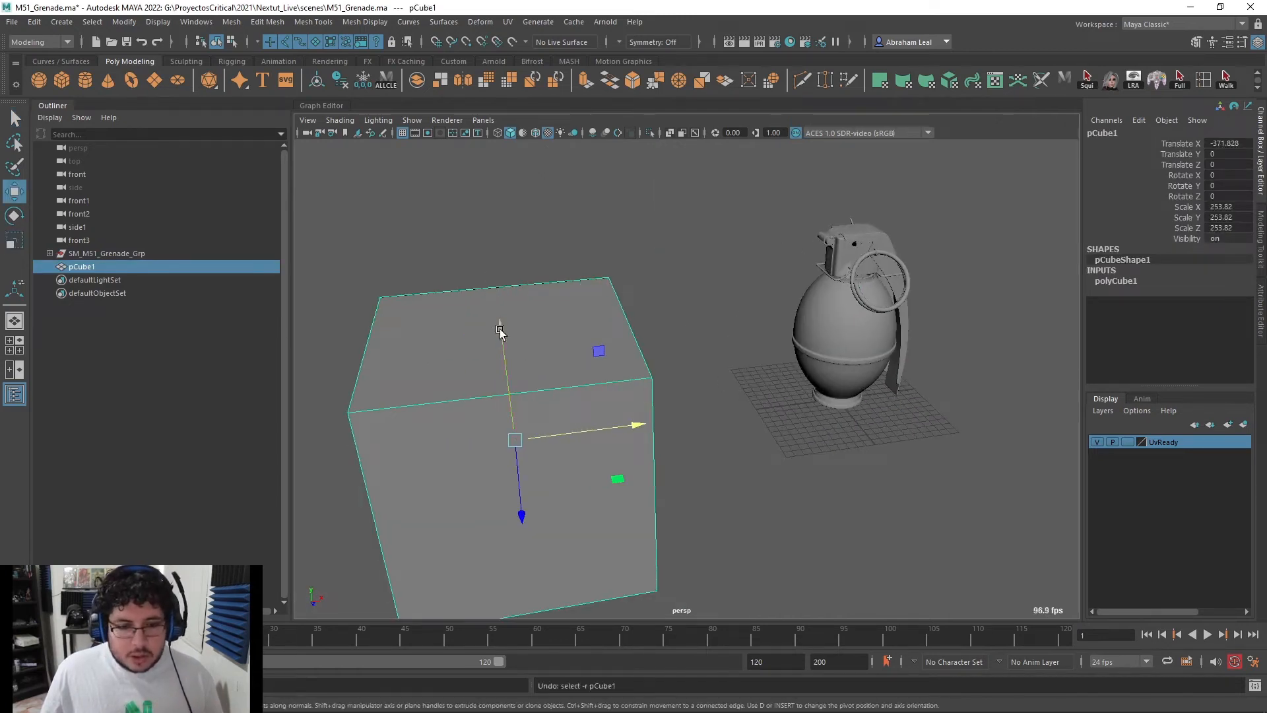
pyautogui.moveTo(499, 330); pyautogui.dragTo(502, 234)
pyautogui.press('r')
pyautogui.moveTo(504, 352); pyautogui.dragTo(464, 324)
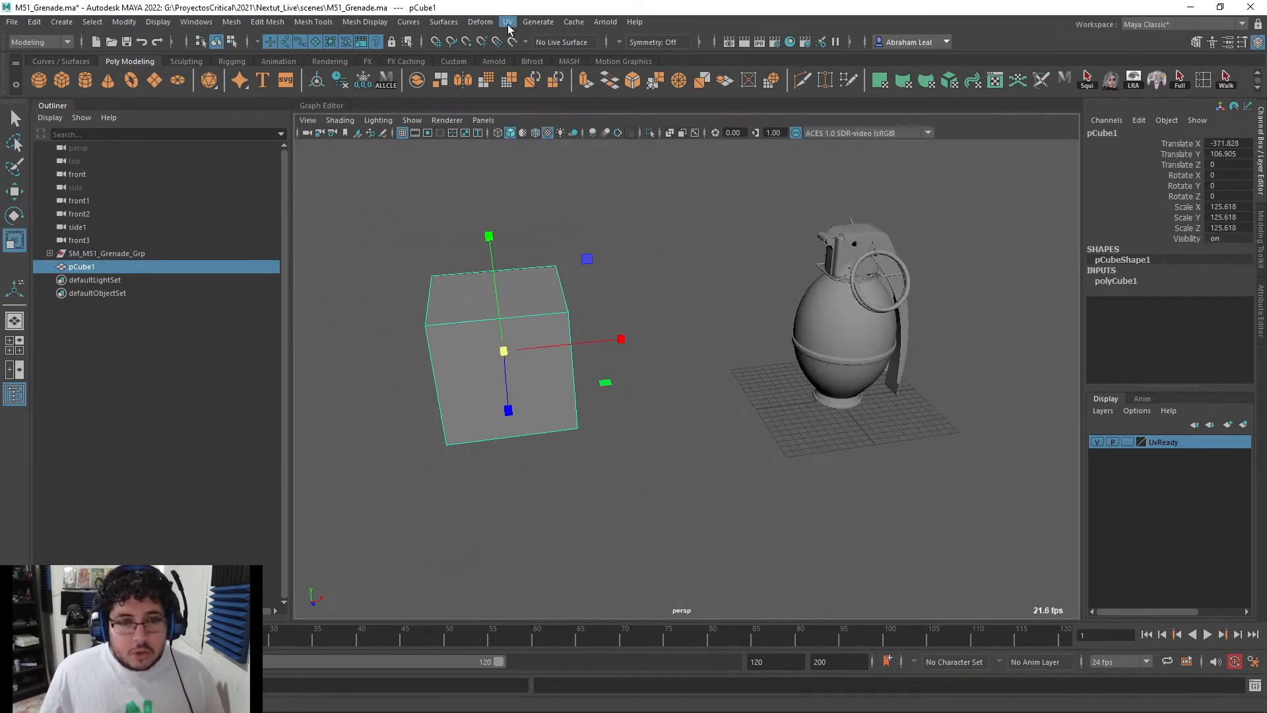
# Apply a planar UV projection from the Z axis, fitted to the bounding box, to the cube
pyautogui.click(507, 22)
pyautogui.click(647, 177)
pyautogui.click(369, 390)
pyautogui.press('q')
pyautogui.click(652, 240)
pyautogui.click(551, 284)
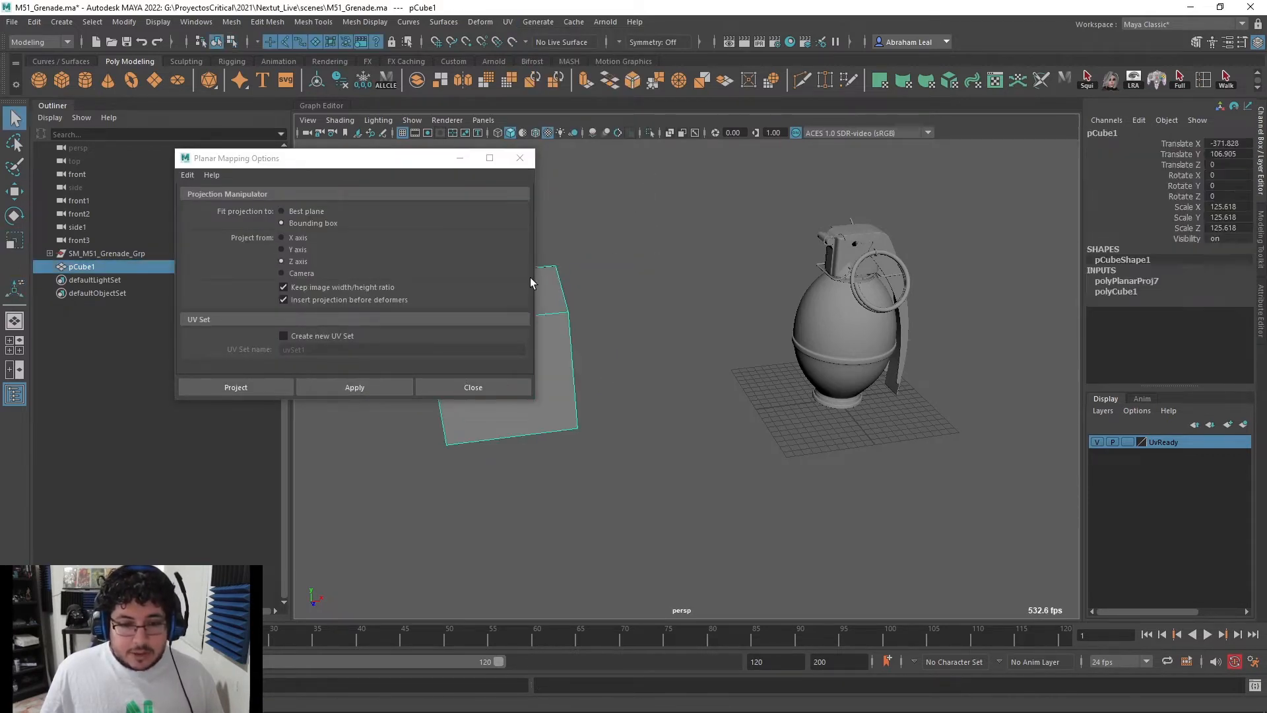
pyautogui.click(520, 158)
# Open the UV Editor, place it beside the cube, and display the checker map
pyautogui.click(508, 22)
pyautogui.click(531, 44)
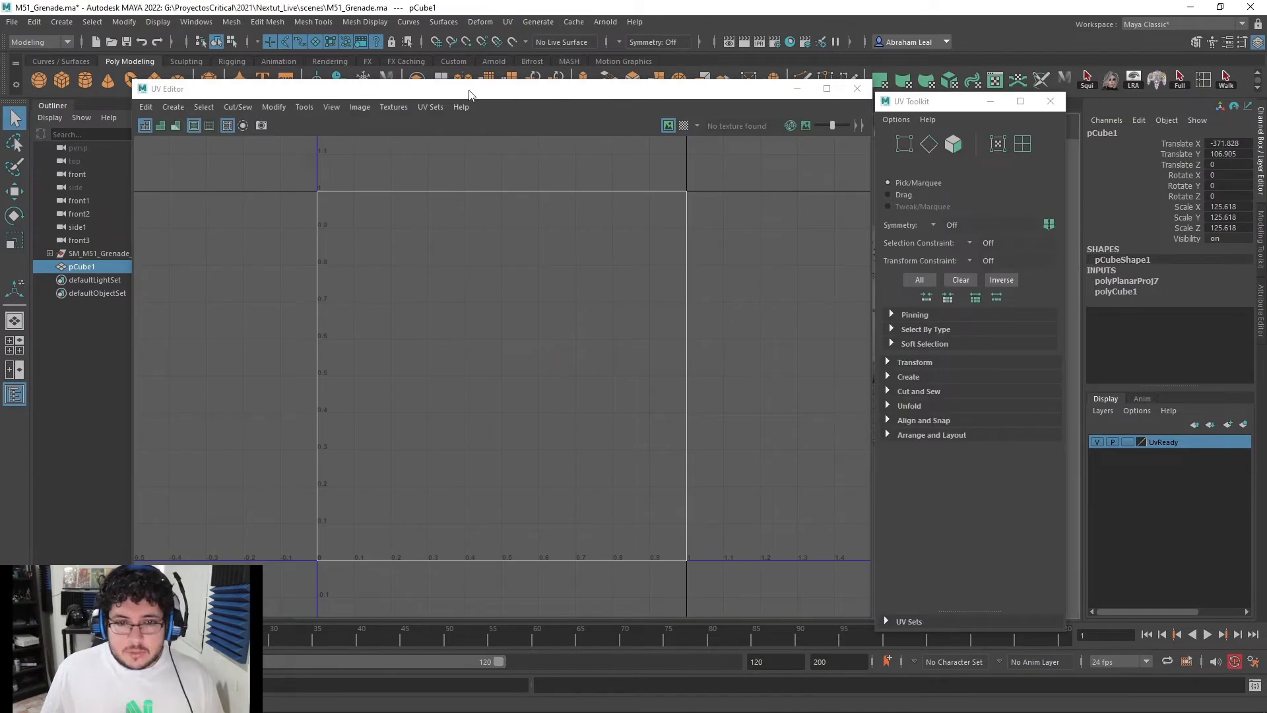
pyautogui.moveTo(471, 94); pyautogui.dragTo(1106, 120)
pyautogui.moveTo(769, 107); pyautogui.dragTo(1026, 211)
pyautogui.moveTo(1128, 223); pyautogui.dragTo(694, 175)
pyautogui.click(884, 209)
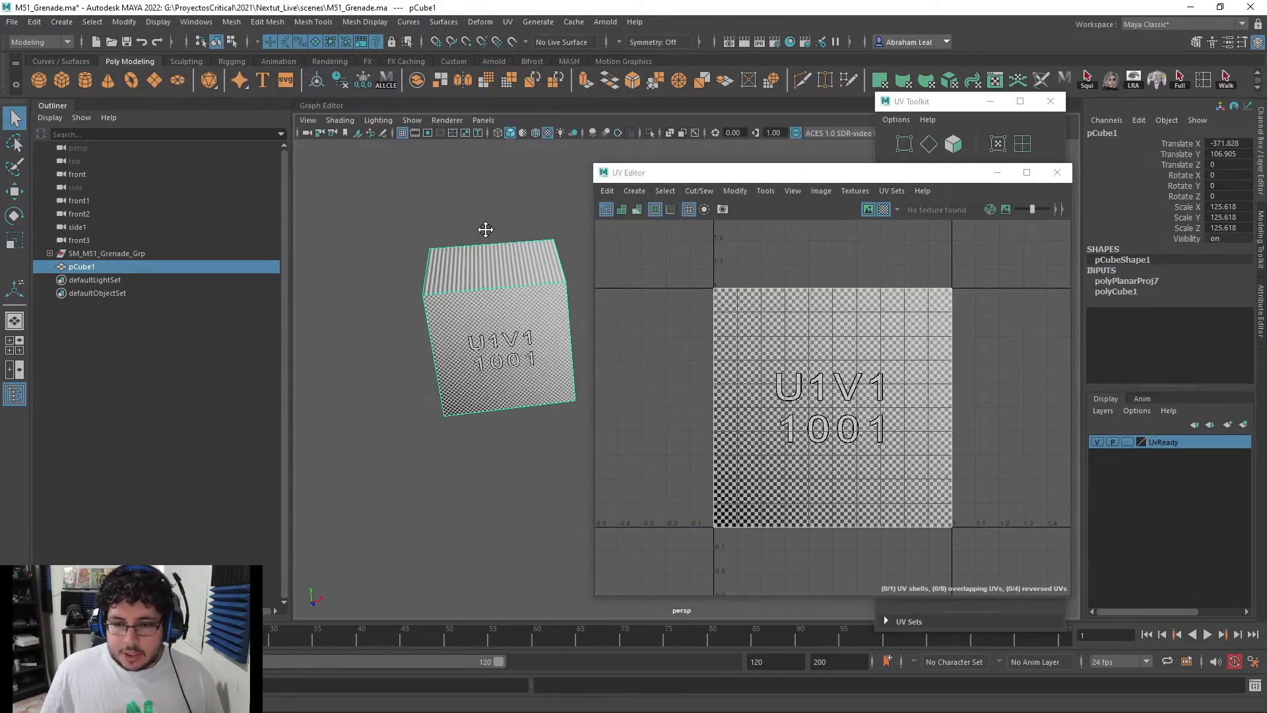
# Cut the cube's UVs along the edges around its back face and the four edges connecting it to the front face
pyautogui.scroll(5, 486, 226)
pyautogui.keyDown('alt'); pyautogui.moveTo(486, 226); pyautogui.dragTo(484, 328); pyautogui.keyUp('alt')
pyautogui.keyDown('alt'); pyautogui.moveTo(483, 328); pyautogui.dragTo(501, 346, button='middle'); pyautogui.keyUp('alt')
pyautogui.scroll(8, 508, 330)
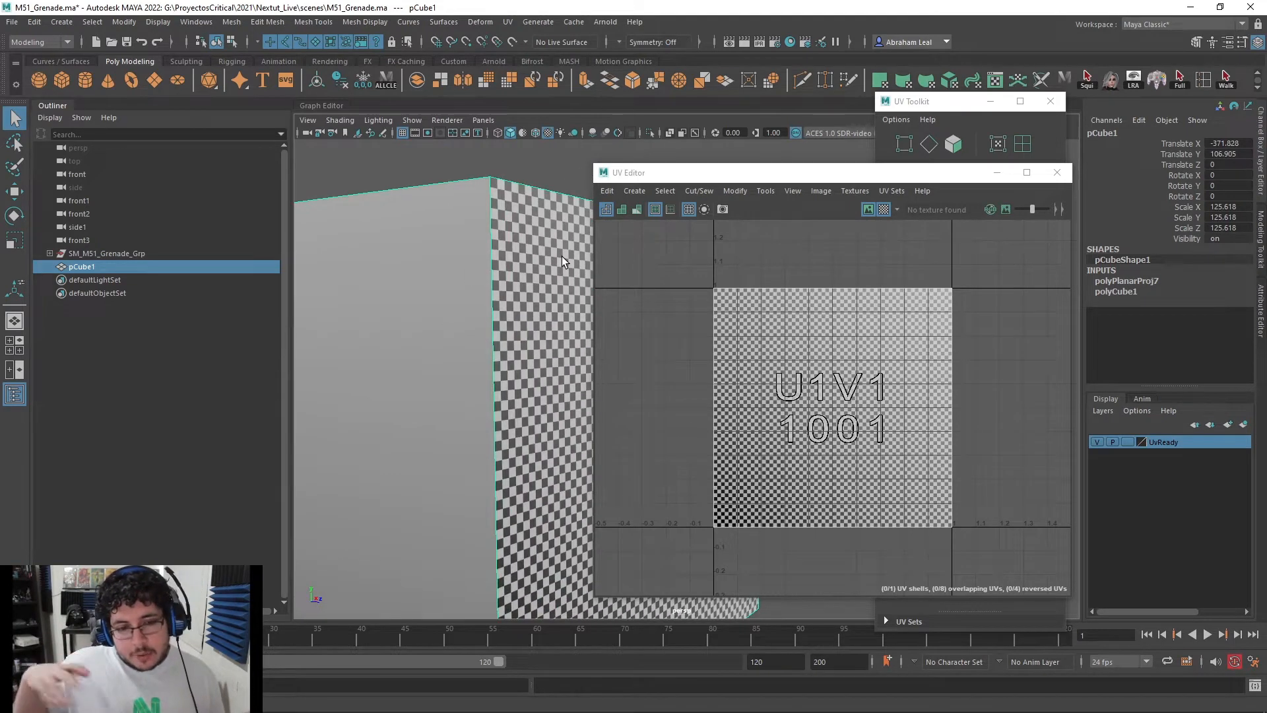
pyautogui.keyDown('alt'); pyautogui.moveTo(561, 261); pyautogui.dragTo(461, 288); pyautogui.keyUp('alt')
pyautogui.moveTo(463, 288); pyautogui.dragTo(464, 247, button='right')
pyautogui.keyDown('alt'); pyautogui.moveTo(481, 283); pyautogui.dragTo(524, 264); pyautogui.keyUp('alt')
pyautogui.click(524, 246)
pyautogui.keyDown('alt'); pyautogui.moveTo(524, 246); pyautogui.dragTo(478, 213, button='middle'); pyautogui.keyUp('alt')
pyautogui.keyDown('shift'); pyautogui.click(522, 283); pyautogui.keyUp('shift')
pyautogui.keyDown('shift'); pyautogui.click(426, 340); pyautogui.keyUp('shift')
pyautogui.keyDown('shift'); pyautogui.click(481, 458); pyautogui.keyUp('shift')
pyautogui.keyDown('alt'); pyautogui.moveTo(544, 290); pyautogui.dragTo(490, 340, button='middle'); pyautogui.keyUp('alt')
pyautogui.keyDown('alt'); pyautogui.moveTo(543, 423); pyautogui.dragTo(432, 240, button='middle'); pyautogui.keyUp('alt')
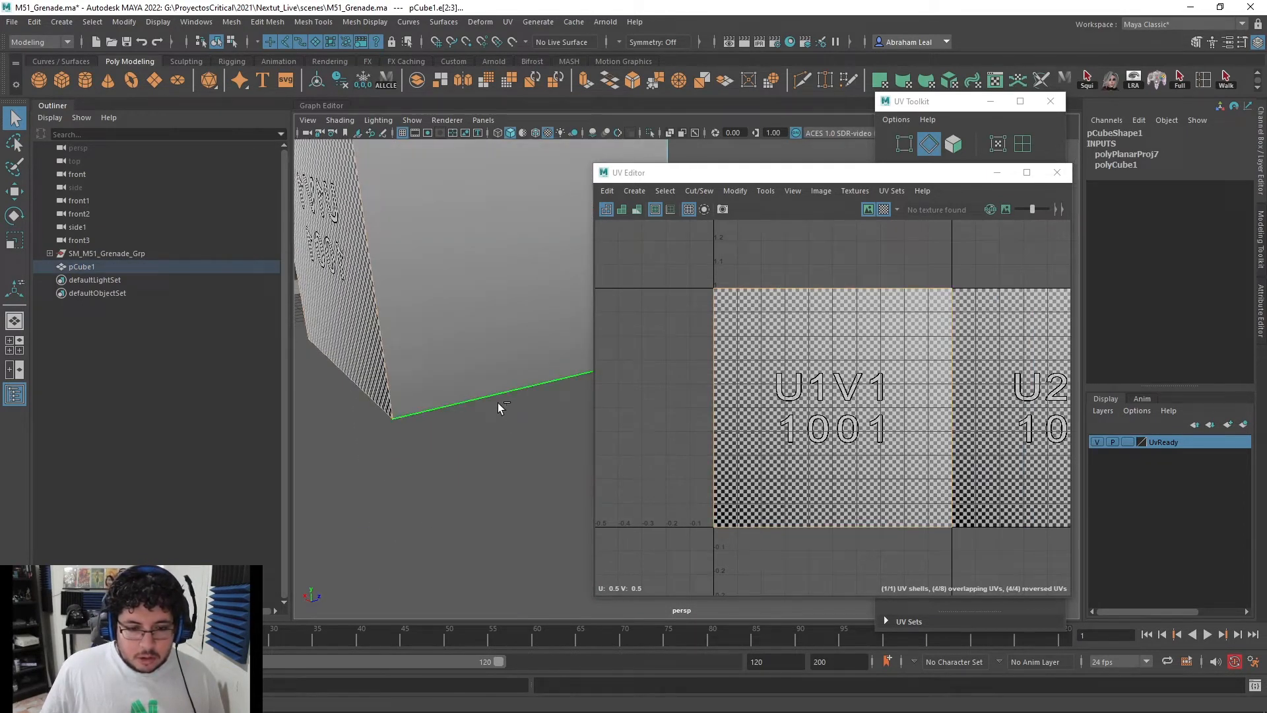
pyautogui.keyDown('shift'); pyautogui.click(499, 403); pyautogui.keyUp('shift')
pyautogui.keyDown('alt'); pyautogui.moveTo(502, 402); pyautogui.dragTo(628, 365); pyautogui.keyUp('alt')
pyautogui.keyDown('alt'); pyautogui.moveTo(629, 278); pyautogui.dragTo(486, 365, button='middle'); pyautogui.keyUp('alt')
pyautogui.keyDown('shift'); pyautogui.click(518, 361); pyautogui.keyUp('shift')
pyautogui.keyDown('alt'); pyautogui.moveTo(518, 361); pyautogui.dragTo(437, 422); pyautogui.keyUp('alt')
pyautogui.keyDown('shift'); pyautogui.click(499, 295); pyautogui.keyUp('shift')
pyautogui.keyDown('alt'); pyautogui.moveTo(500, 296); pyautogui.dragTo(426, 312); pyautogui.keyUp('alt')
pyautogui.click(510, 25)
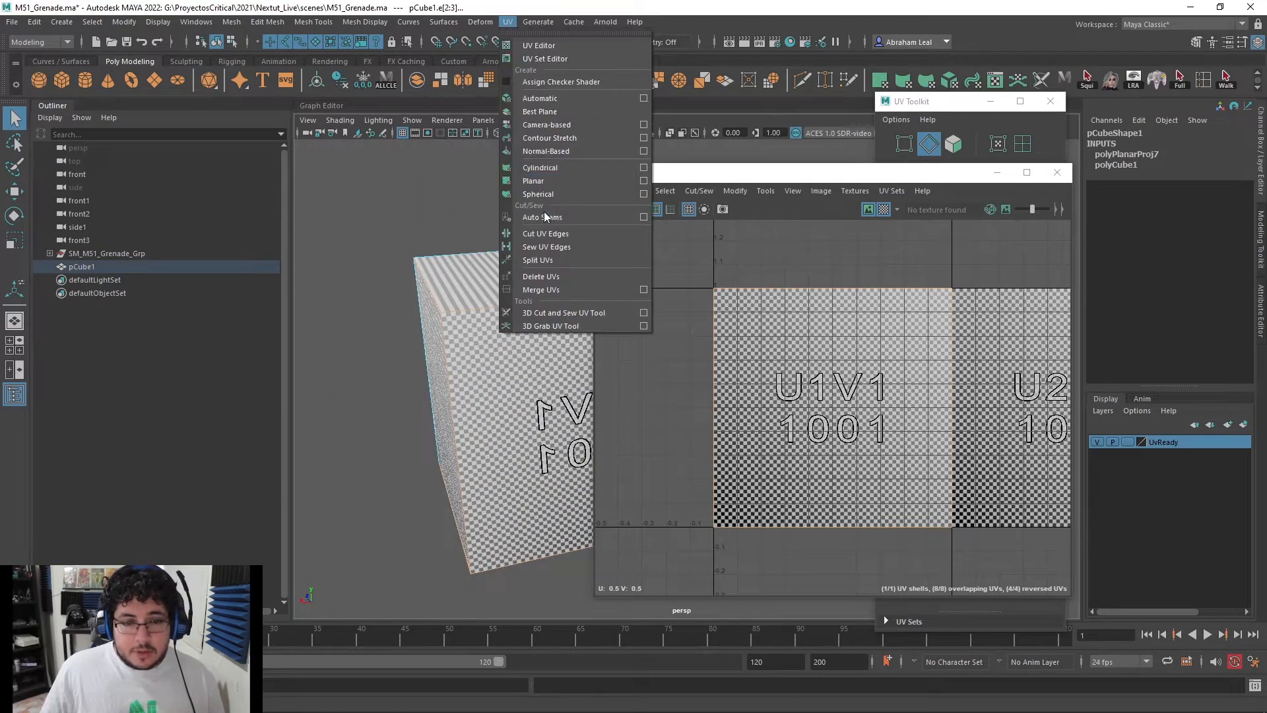
pyautogui.click(543, 236)
# Select all of the cube's UV shells and unfold them
pyautogui.hotkey('alt', 'F12')
pyautogui.moveTo(668, 261); pyautogui.dragTo(909, 363)
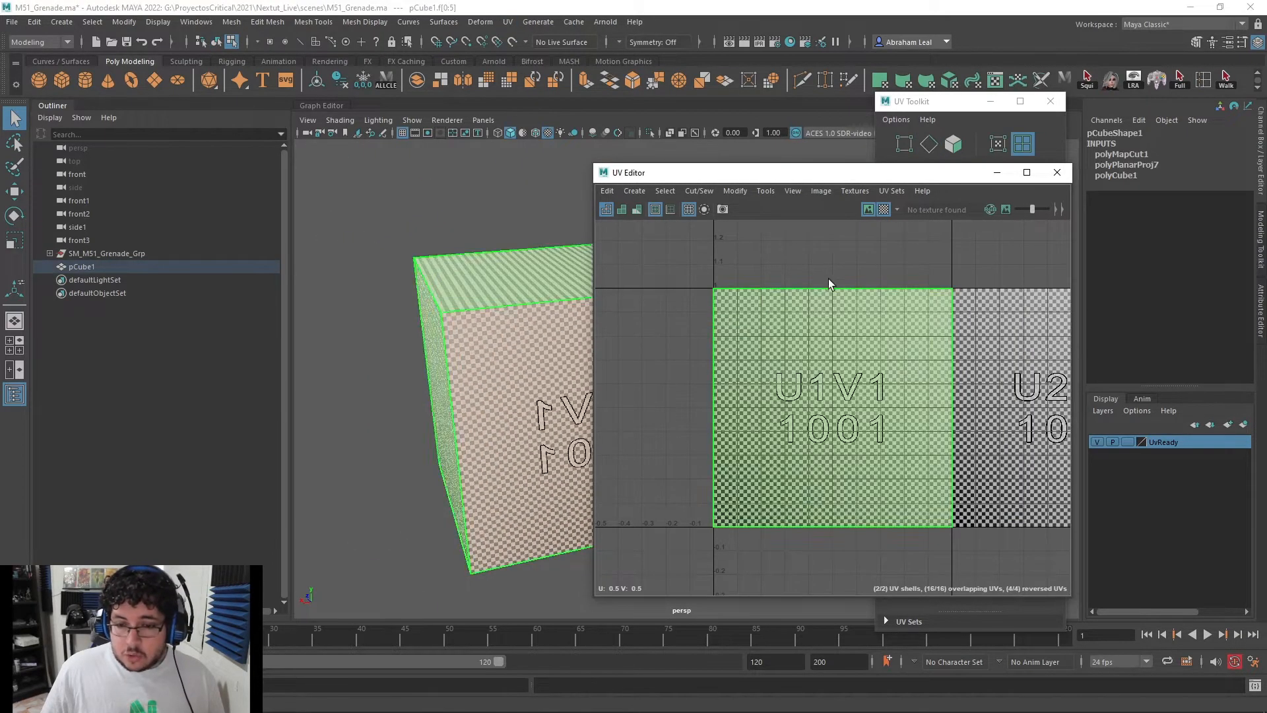
pyautogui.click(736, 191)
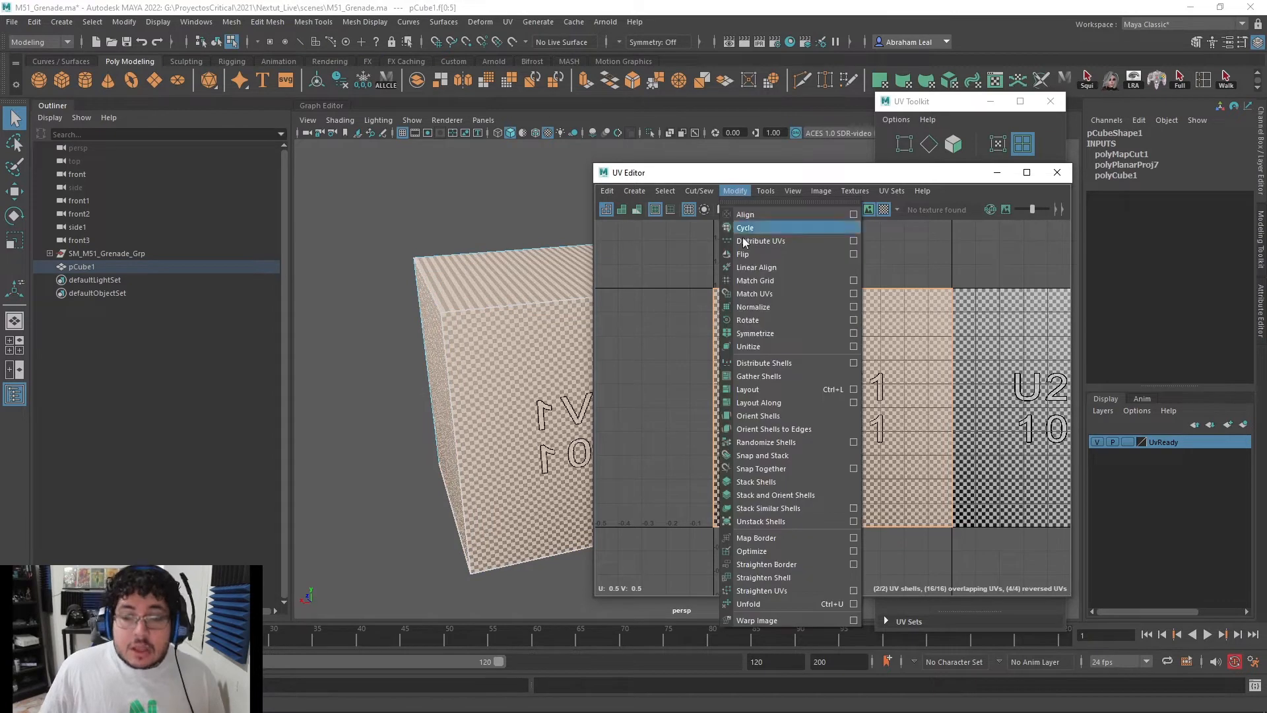
pyautogui.click(756, 602)
pyautogui.click(453, 220)
pyautogui.keyDown('alt'); pyautogui.moveTo(537, 306); pyautogui.dragTo(579, 344); pyautogui.keyUp('alt')
pyautogui.keyDown('alt'); pyautogui.moveTo(724, 317); pyautogui.dragTo(462, 348, button='middle'); pyautogui.keyUp('alt')
pyautogui.keyDown('alt'); pyautogui.moveTo(462, 349); pyautogui.dragTo(346, 366); pyautogui.keyUp('alt')
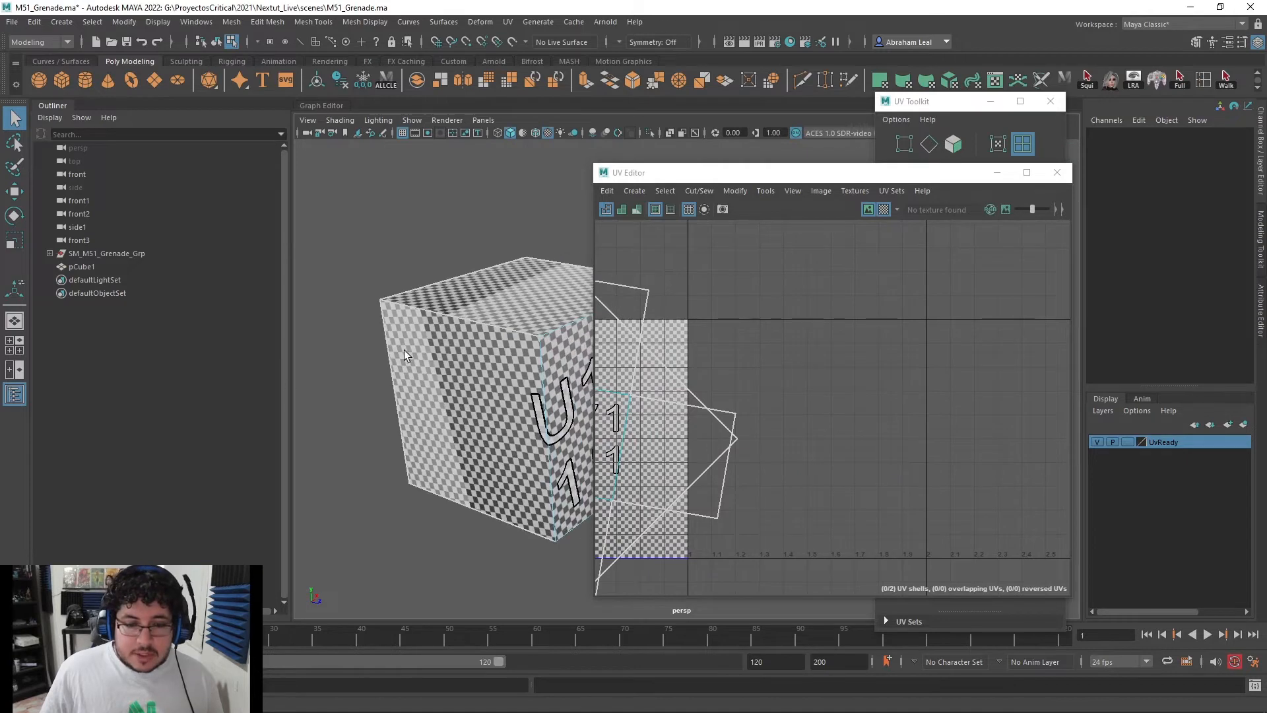
# Separate the cube's overlapping UV shells, moving the cross-shaped one away from the single-face shell
pyautogui.keyDown('alt'); pyautogui.moveTo(664, 368); pyautogui.dragTo(841, 334, button='middle'); pyautogui.keyUp('alt')
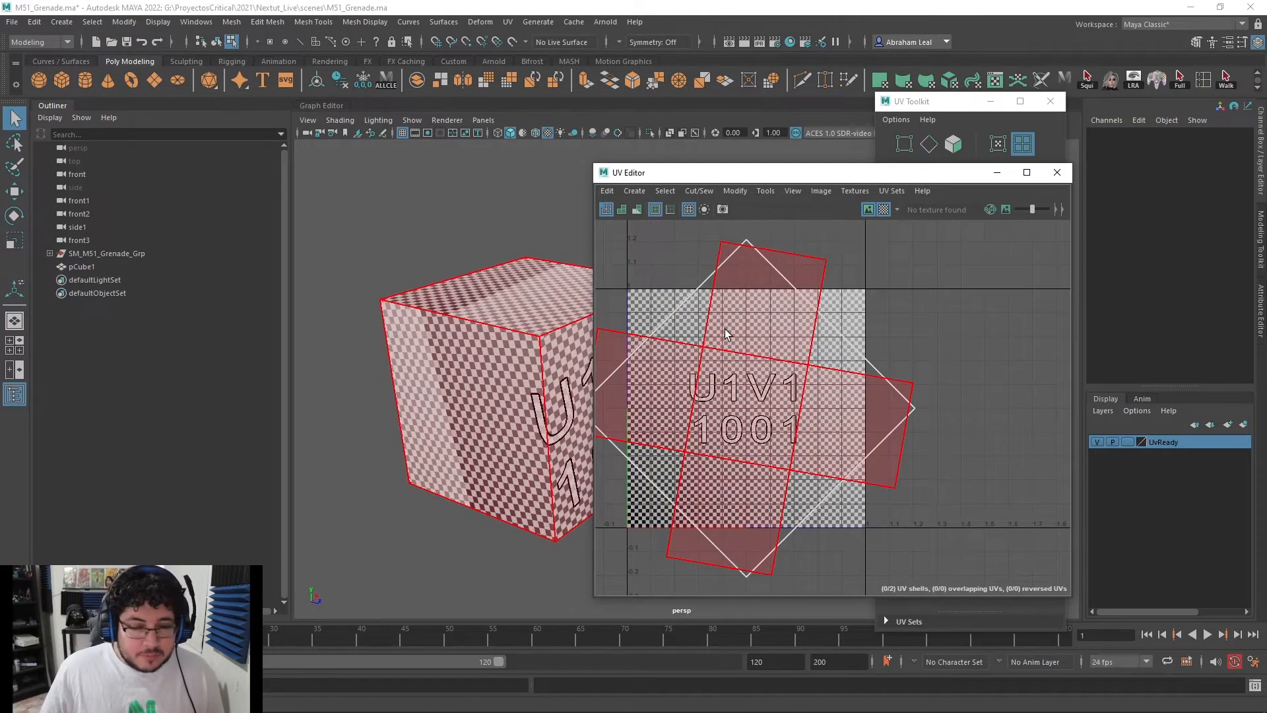
pyautogui.click(735, 310)
pyautogui.press('w')
pyautogui.click(842, 313)
pyautogui.click(728, 370)
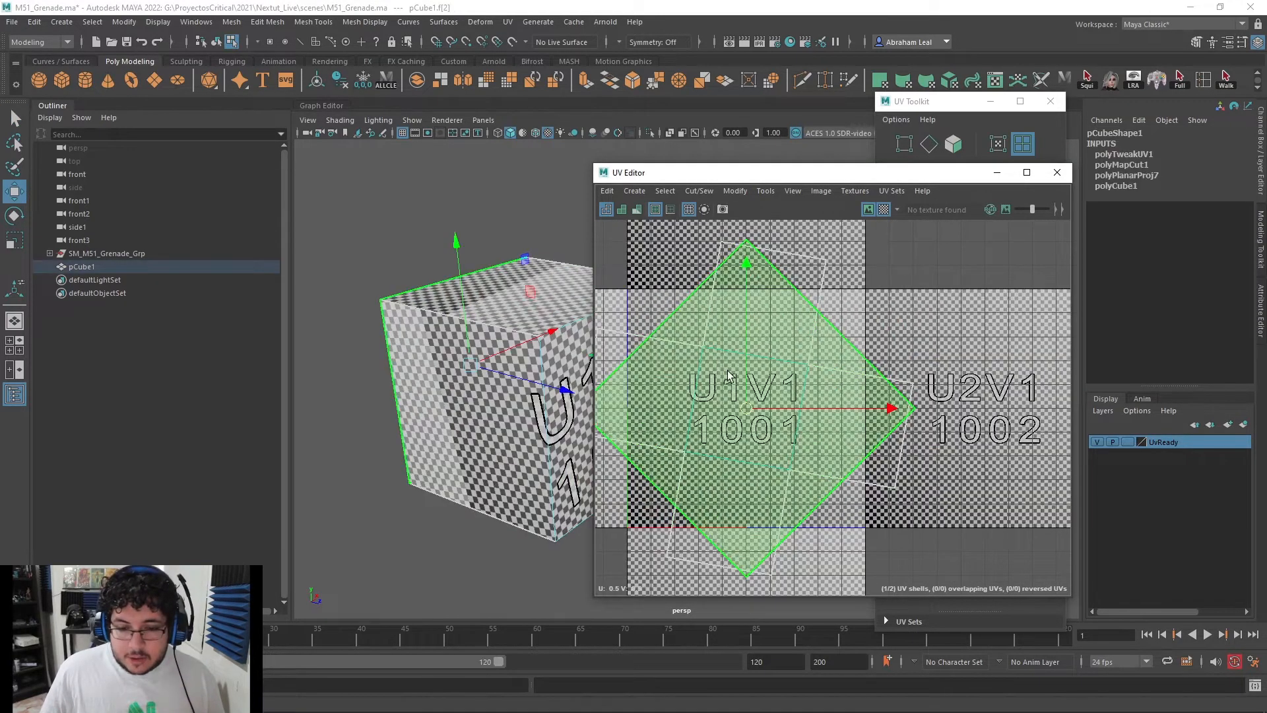
pyautogui.moveTo(747, 408); pyautogui.dragTo(997, 370)
pyautogui.click(818, 345)
pyautogui.click(818, 402)
pyautogui.keyDown('alt'); pyautogui.moveTo(818, 402); pyautogui.dragTo(881, 340, button='middle'); pyautogui.keyUp('alt')
pyautogui.scroll(-2, 881, 340)
pyautogui.moveTo(831, 343); pyautogui.dragTo(662, 348)
pyautogui.click(1009, 313)
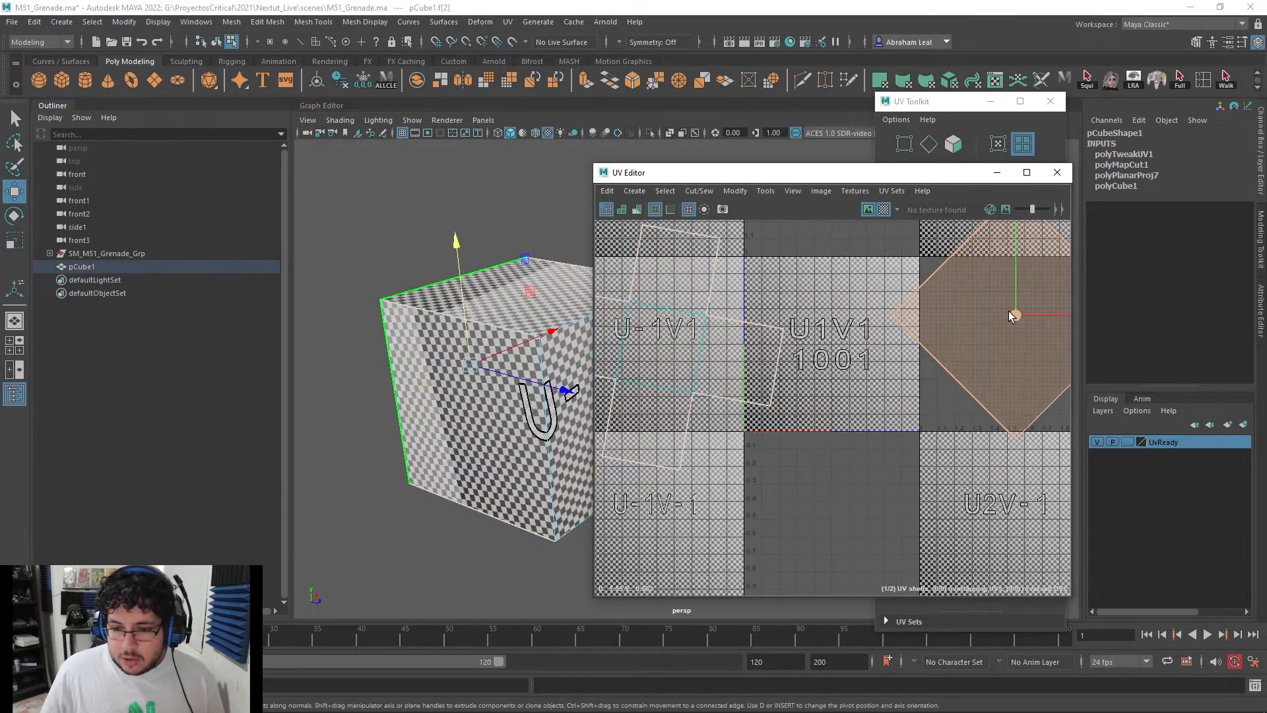
pyautogui.moveTo(1004, 362); pyautogui.dragTo(846, 421)
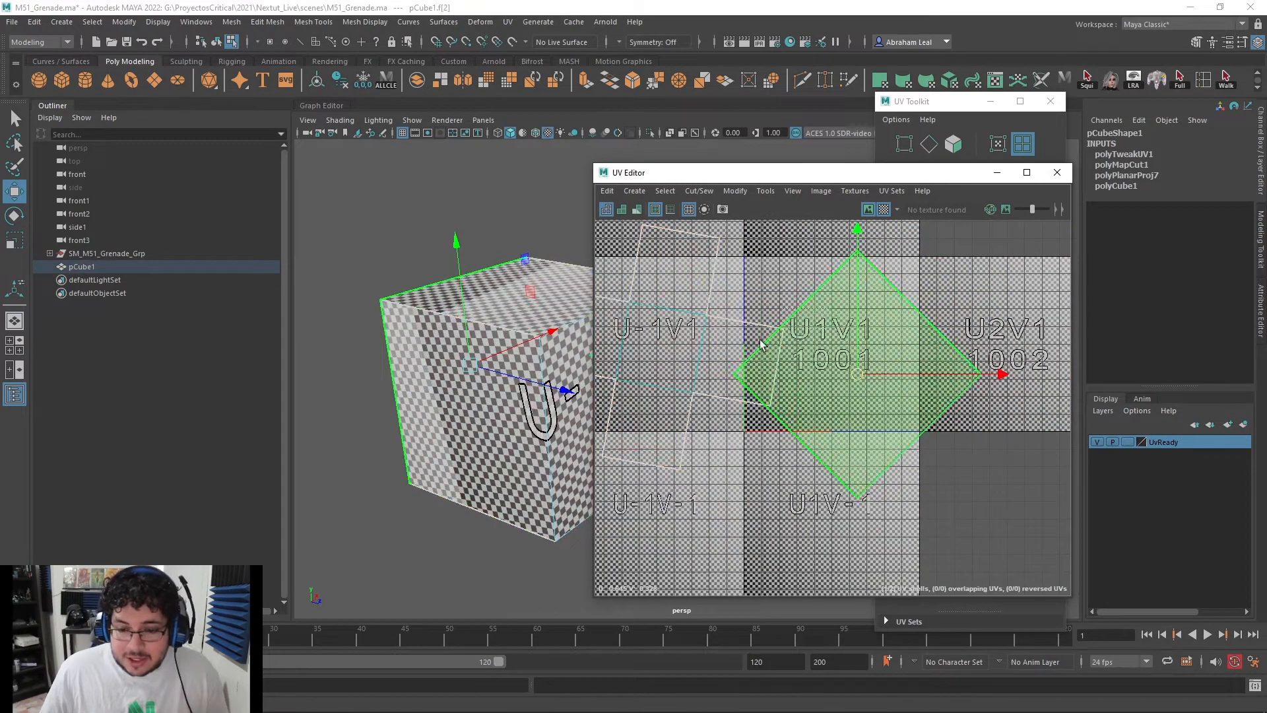
# Delete the UVs of both cube shells and remove the test cube from the scene
pyautogui.keyDown('shift'); pyautogui.click(705, 377); pyautogui.keyUp('shift')
pyautogui.press('Delete')
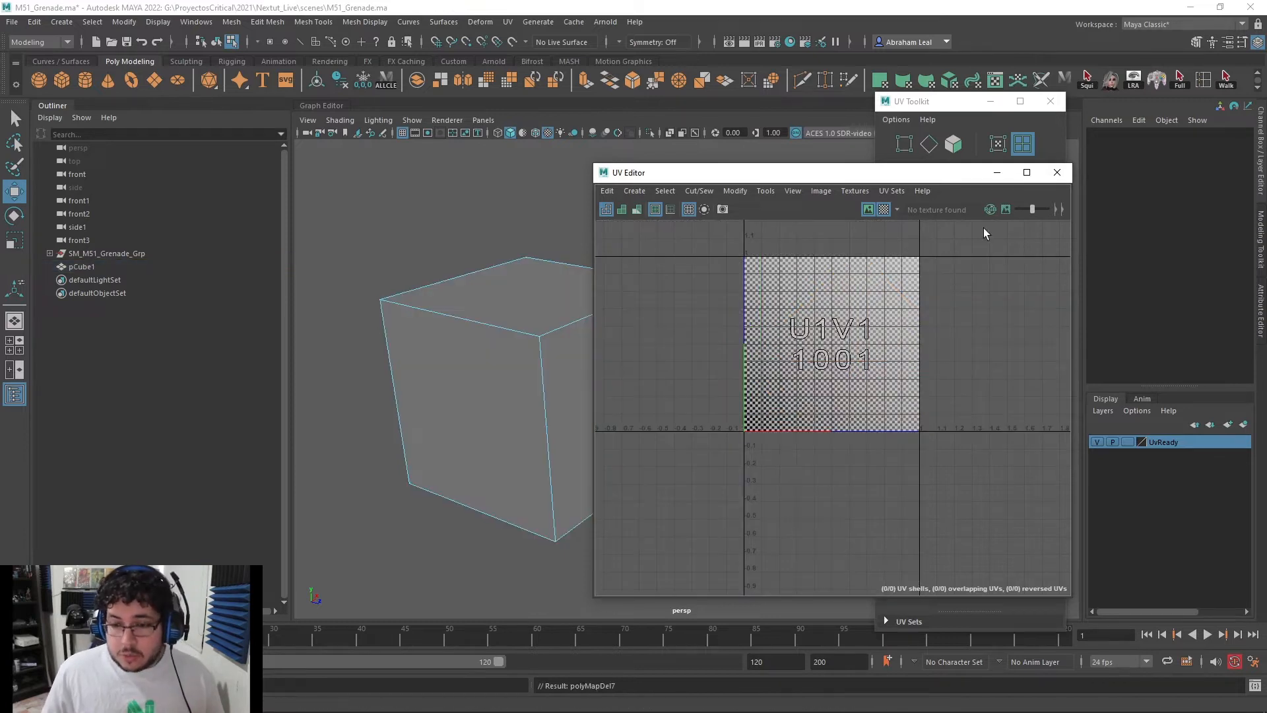
pyautogui.click(490, 328)
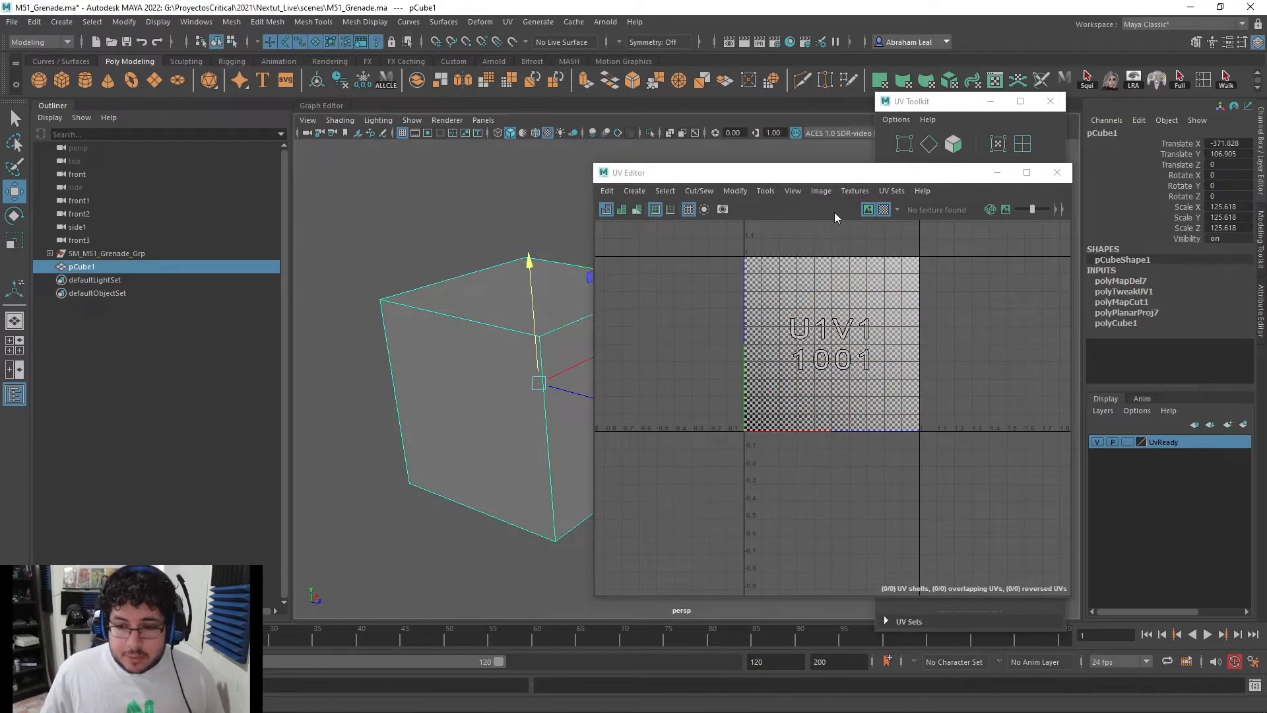
pyautogui.press('Delete')
# Close the UV Editor and the UV Toolkit
pyautogui.click(1057, 172)
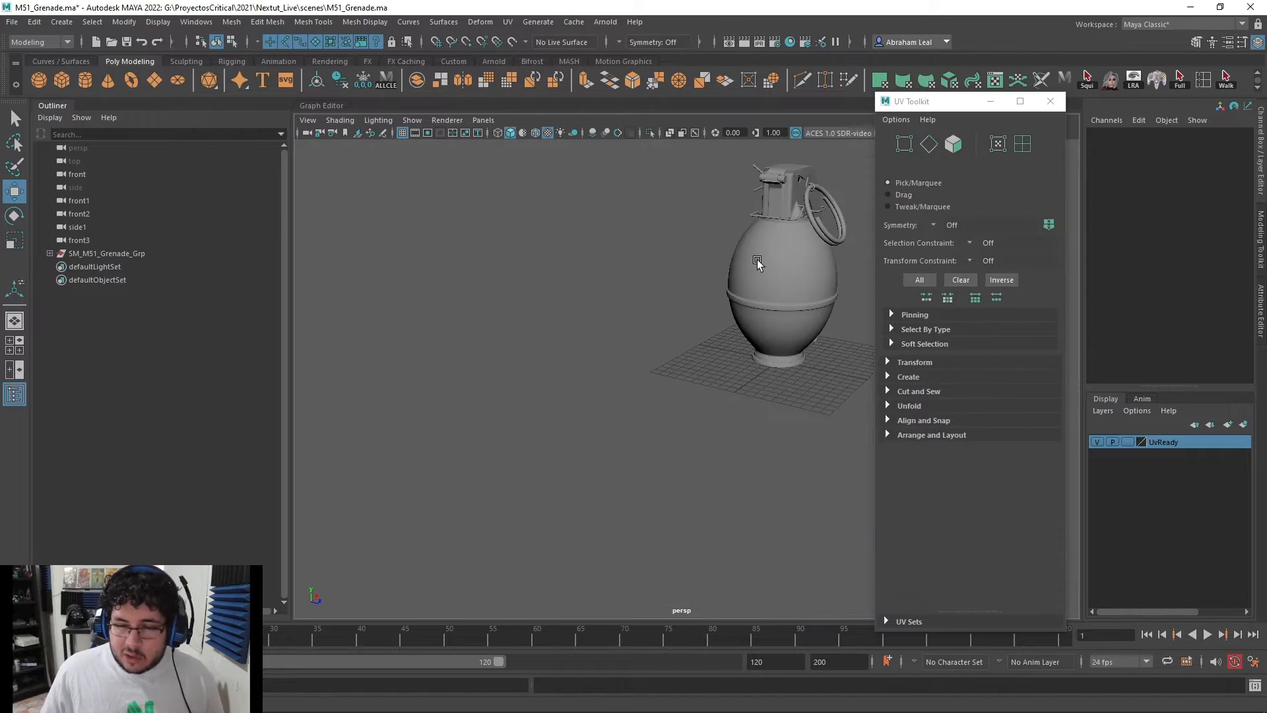
pyautogui.keyDown('alt'); pyautogui.moveTo(683, 345); pyautogui.dragTo(584, 451, button='middle'); pyautogui.keyUp('alt')
pyautogui.keyDown('alt'); pyautogui.moveTo(440, 554); pyautogui.dragTo(587, 547, button='right'); pyautogui.keyUp('alt')
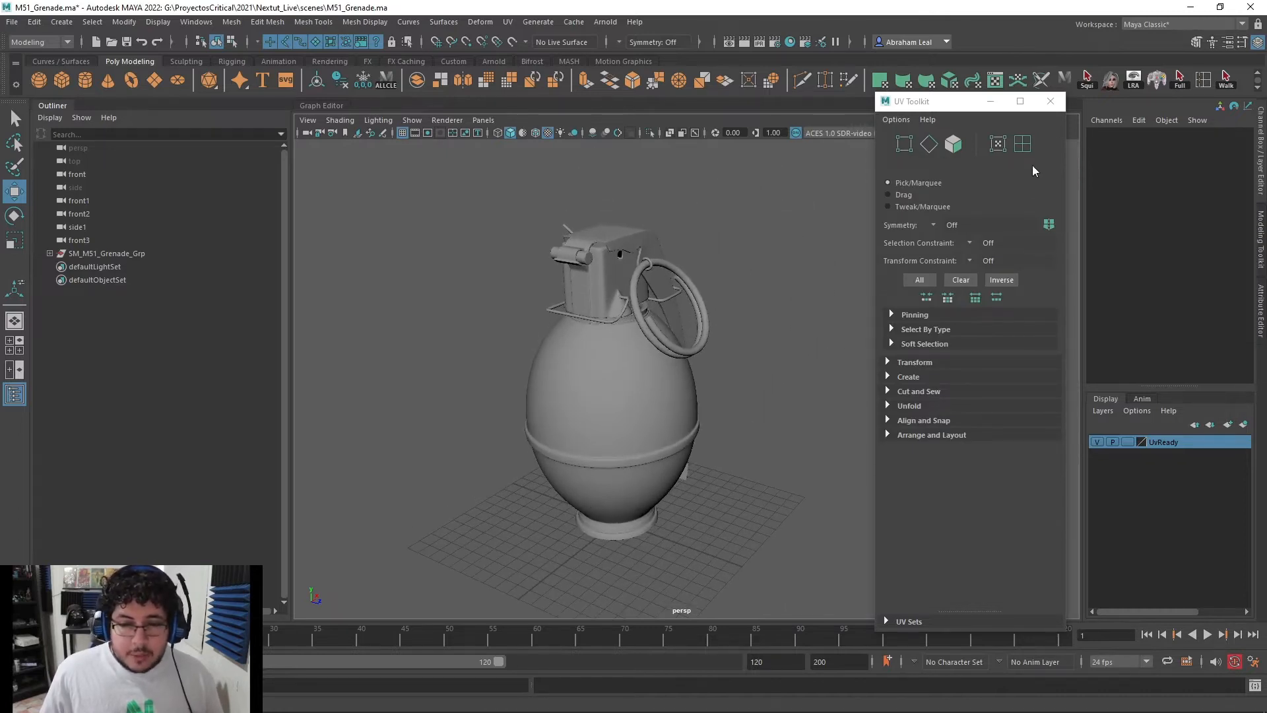
pyautogui.click(1050, 101)
# Isolate the grenade body in the viewport
pyautogui.click(646, 413)
pyautogui.press('f')
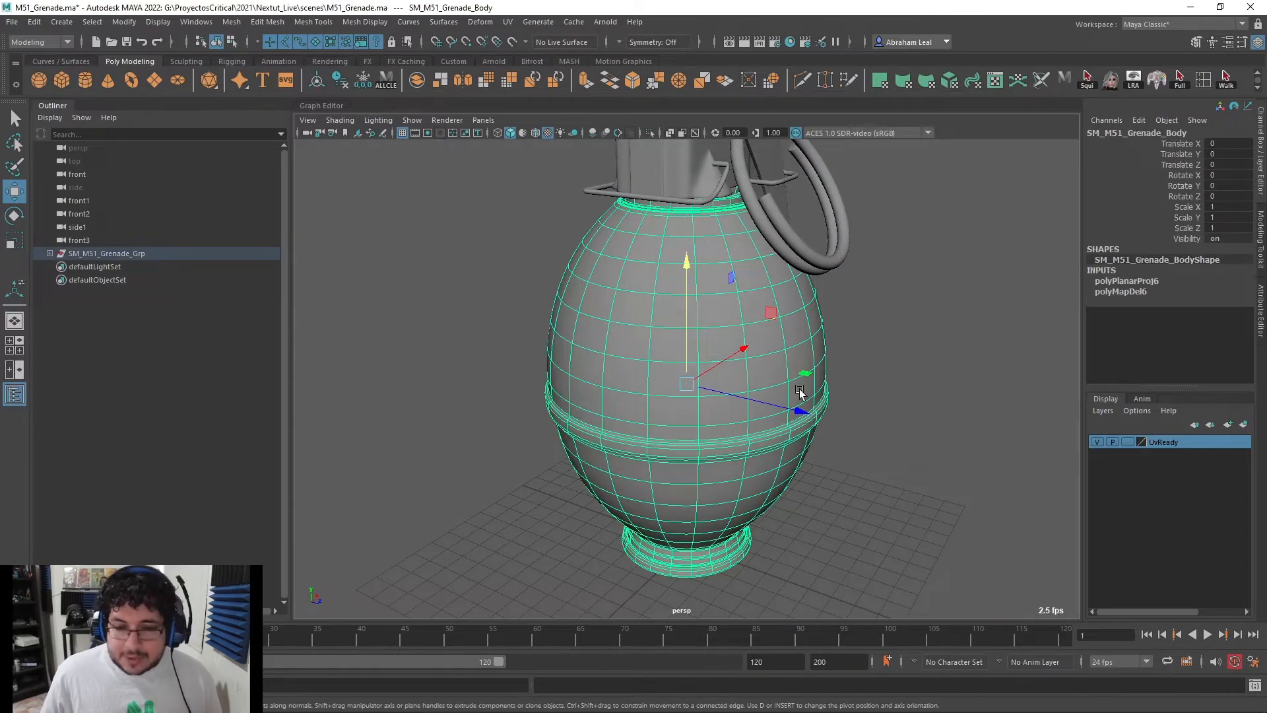
pyautogui.keyDown('alt'); pyautogui.moveTo(869, 361); pyautogui.dragTo(843, 359); pyautogui.keyUp('alt')
pyautogui.keyDown('alt'); pyautogui.moveTo(743, 291); pyautogui.dragTo(665, 396, button='middle'); pyautogui.keyUp('alt')
pyautogui.keyDown('alt'); pyautogui.moveTo(665, 396); pyautogui.dragTo(687, 367, button='right'); pyautogui.keyUp('alt')
pyautogui.keyDown('alt'); pyautogui.moveTo(687, 367); pyautogui.dragTo(733, 350, button='middle'); pyautogui.keyUp('alt')
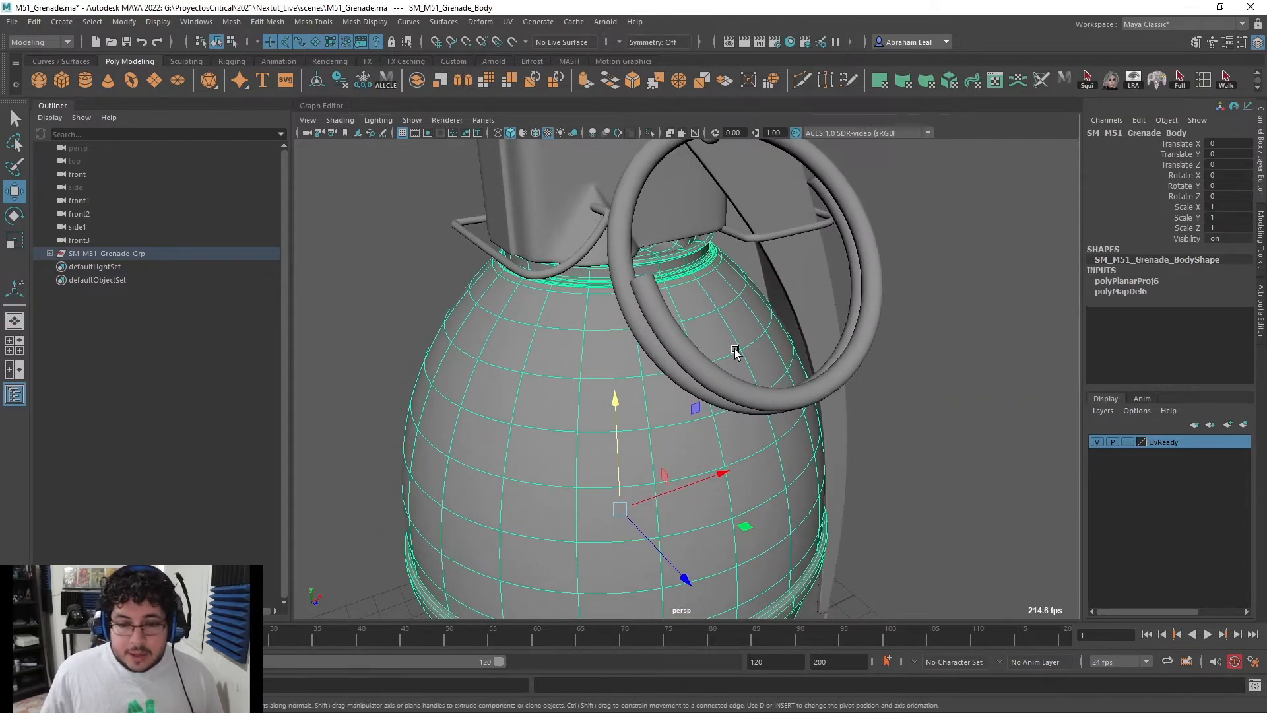
pyautogui.keyDown('alt'); pyautogui.moveTo(732, 350); pyautogui.dragTo(583, 279, button='right'); pyautogui.keyUp('alt')
pyautogui.click(648, 134)
# Bevel the inner upper edge loop of the body's neck rim with fraction 0.04 and 2 segments
pyautogui.keyDown('alt'); pyautogui.moveTo(637, 191); pyautogui.dragTo(648, 274); pyautogui.keyUp('alt')
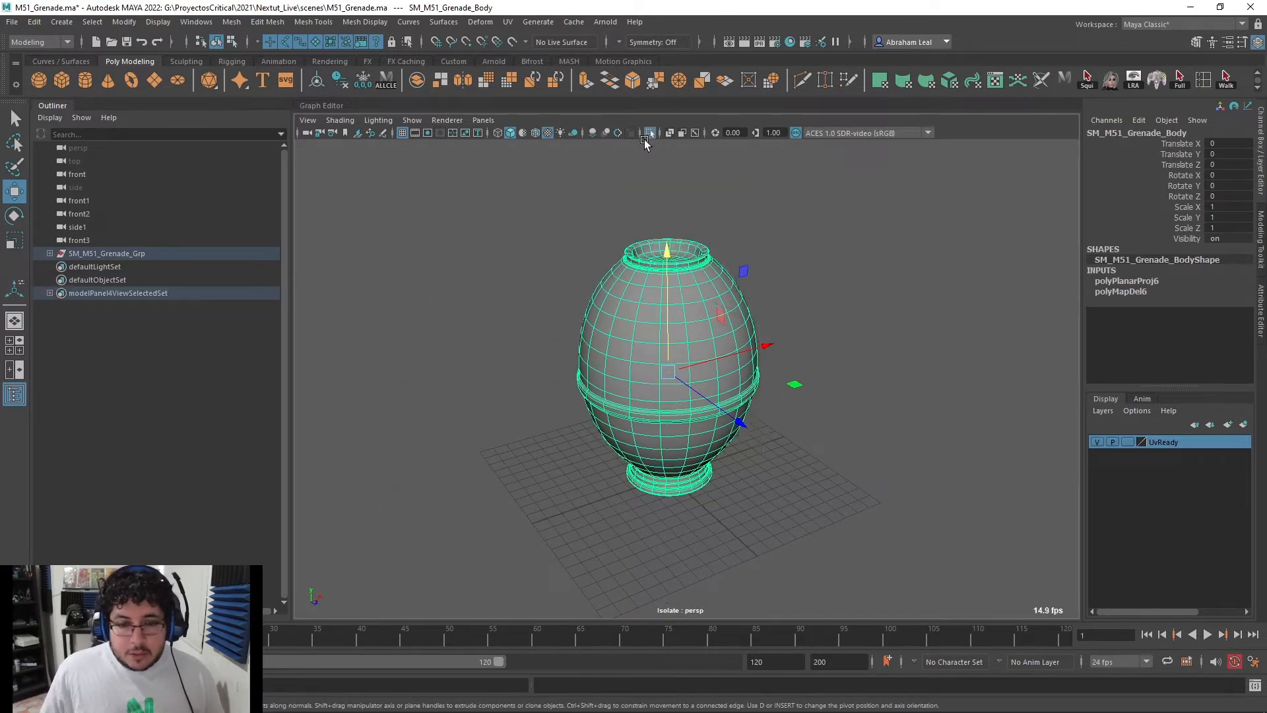
pyautogui.keyDown('alt'); pyautogui.moveTo(647, 274); pyautogui.dragTo(701, 321, button='right'); pyautogui.keyUp('alt')
pyautogui.keyDown('alt'); pyautogui.moveTo(701, 321); pyautogui.dragTo(744, 447, button='middle'); pyautogui.keyUp('alt')
pyautogui.keyDown('alt'); pyautogui.moveTo(744, 447); pyautogui.dragTo(778, 462, button='right'); pyautogui.keyUp('alt')
pyautogui.press('1')
pyautogui.keyDown('alt'); pyautogui.moveTo(680, 288); pyautogui.dragTo(710, 346, button='middle'); pyautogui.keyUp('alt')
pyautogui.moveTo(709, 347)
pyautogui.keyDown('alt'); pyautogui.mouseDown(button='right')
pyautogui.moveTo(717, 398)
pyautogui.moveTo(717, 337)
pyautogui.mouseUp(button='right'); pyautogui.keyUp('alt')
pyautogui.doubleClick(546, 257)
pyautogui.click(632, 80)
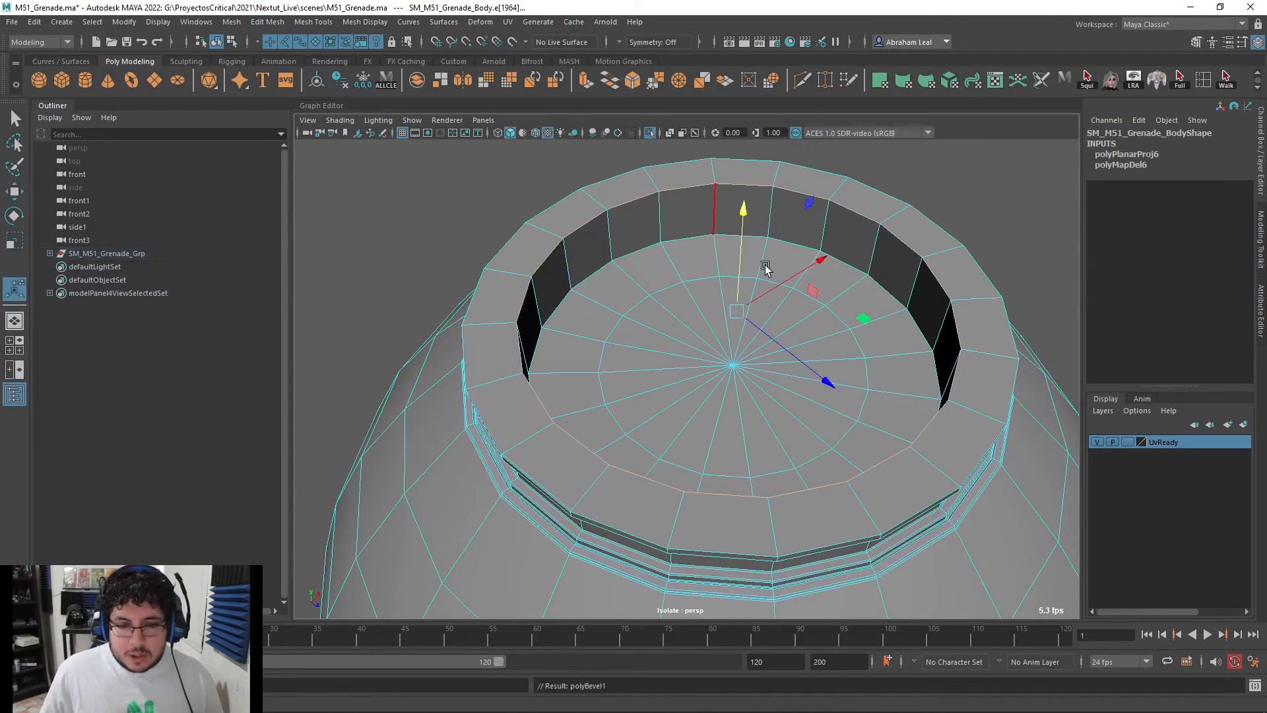
pyautogui.keyDown('alt'); pyautogui.moveTo(713, 326); pyautogui.dragTo(688, 285); pyautogui.keyUp('alt')
pyautogui.moveTo(855, 396); pyautogui.dragTo(861, 390)
pyautogui.click(890, 403)
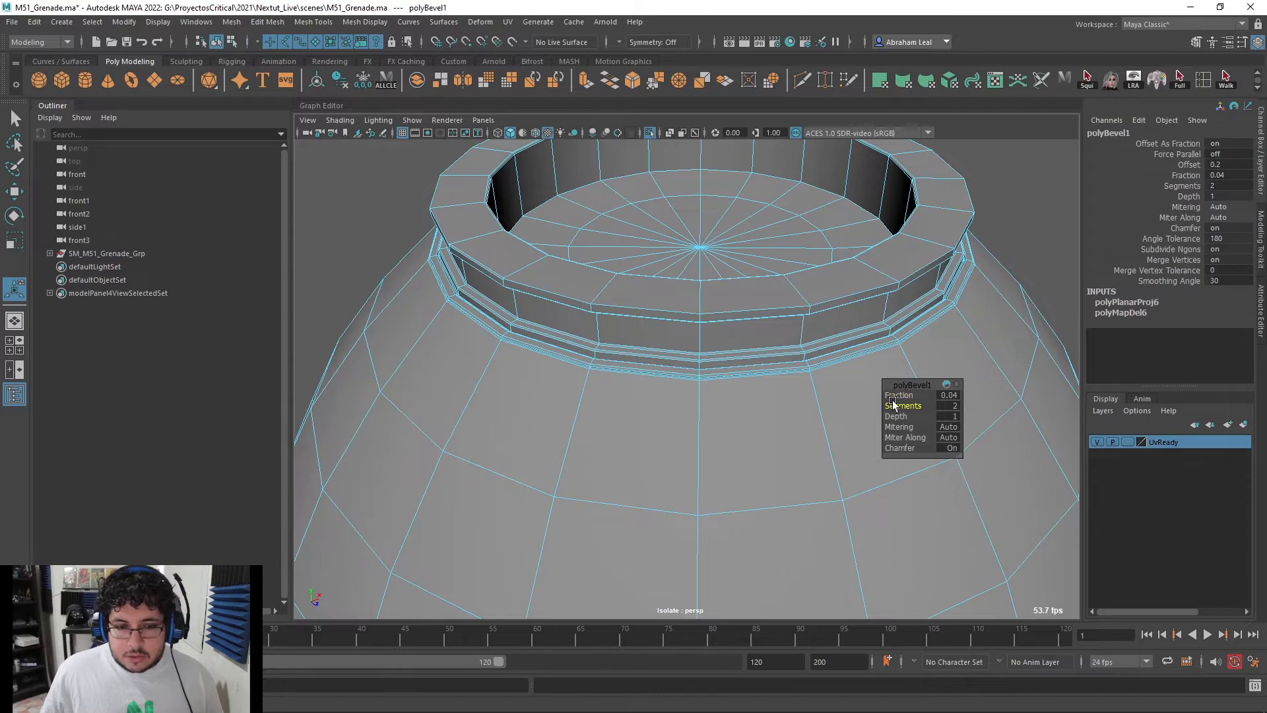
# Inspect the neck rim and the grooves below it in smooth preview, comparing with the unsmoothed mesh
pyautogui.press('3')
pyautogui.keyDown('alt'); pyautogui.moveTo(693, 317); pyautogui.dragTo(668, 291, button='right'); pyautogui.keyUp('alt')
pyautogui.press('q')
pyautogui.keyDown('alt'); pyautogui.moveTo(621, 292); pyautogui.dragTo(627, 359); pyautogui.keyUp('alt')
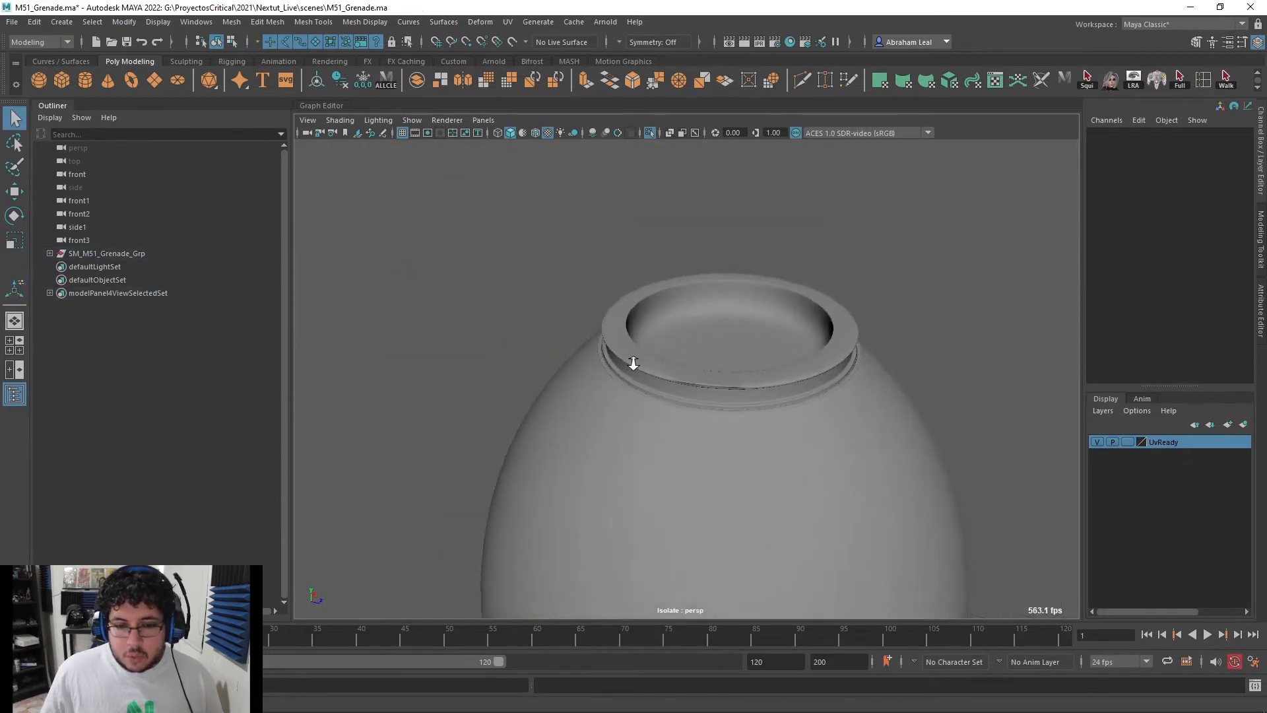
pyautogui.keyDown('alt'); pyautogui.moveTo(628, 359); pyautogui.dragTo(774, 404, button='right'); pyautogui.keyUp('alt')
pyautogui.click(773, 404)
pyautogui.keyDown('alt'); pyautogui.moveTo(773, 404); pyautogui.dragTo(730, 347); pyautogui.keyUp('alt')
pyautogui.press('1')
pyautogui.press('3')
# Undo the smoothing previews and the bevel on the neck rim
pyautogui.hotkey('ctrl', 'z')
pyautogui.hotkey('ctrl', 'z')
pyautogui.hotkey('ctrl', 'z')
pyautogui.hotkey('ctrl', 'z')
pyautogui.hotkey('ctrl', 'z')
pyautogui.hotkey('ctrl', 'z')
pyautogui.hotkey('ctrl', 'z')
pyautogui.hotkey('ctrl', 'z')
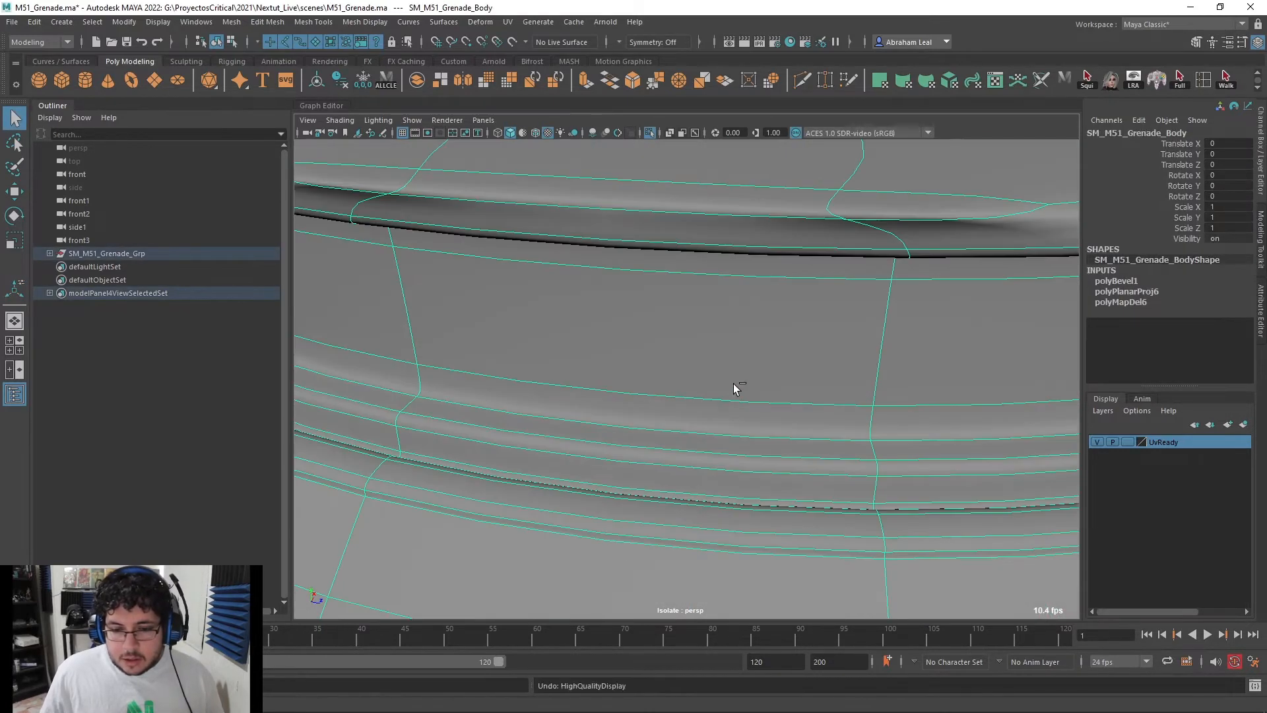
pyautogui.hotkey('ctrl', 'z')
pyautogui.hotkey('ctrl', 'z')
pyautogui.hotkey('ctrl', 'z')
pyautogui.hotkey('ctrl', 'z')
pyautogui.hotkey('ctrl', 'z')
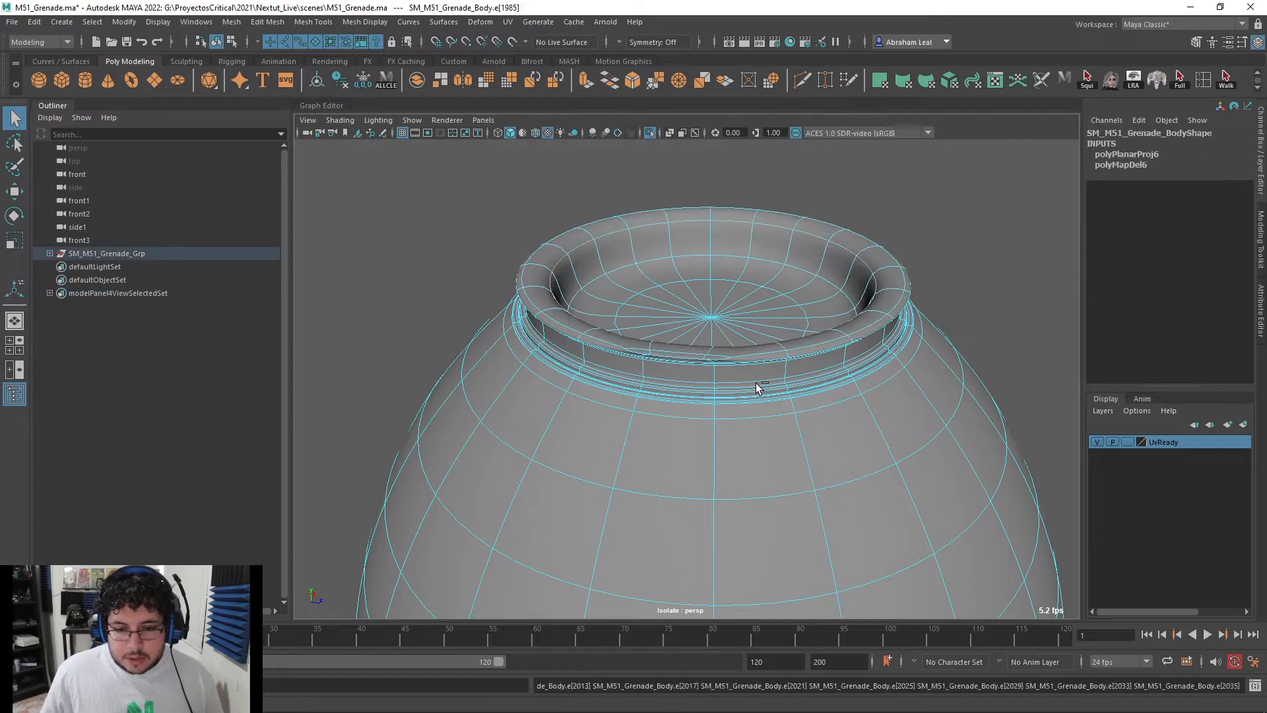
# Examine the body's neck area up close with smooth preview on and off
pyautogui.click(928, 228)
pyautogui.scroll(3, 745, 317)
pyautogui.keyDown('alt'); pyautogui.moveTo(734, 335); pyautogui.dragTo(746, 259); pyautogui.keyUp('alt')
pyautogui.click(747, 258)
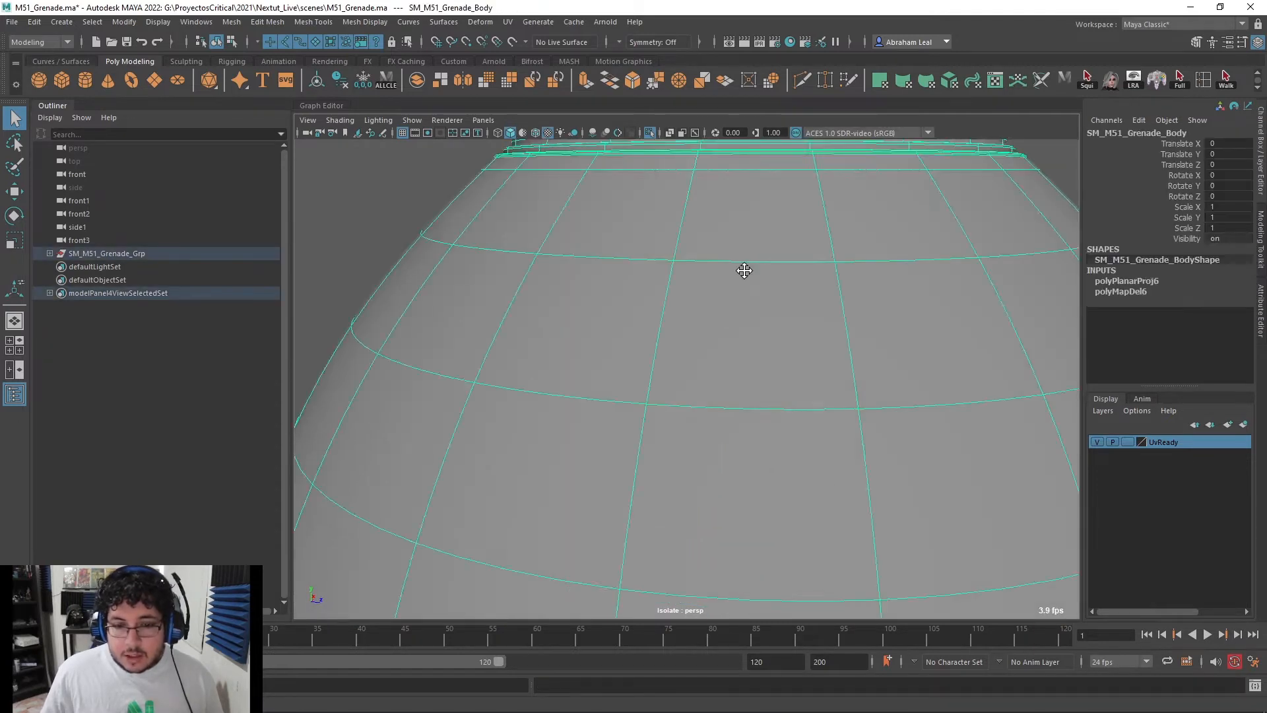
pyautogui.keyDown('alt'); pyautogui.moveTo(746, 258); pyautogui.dragTo(710, 438, button='middle'); pyautogui.keyUp('alt')
pyautogui.keyDown('alt'); pyautogui.moveTo(711, 438); pyautogui.dragTo(721, 393); pyautogui.keyUp('alt')
pyautogui.scroll(2, 716, 393)
pyautogui.press('1')
pyautogui.press('3')
pyautogui.press('1')
# Merge the doubled vertices at two neighbouring corners of the neck rim's outer edge
pyautogui.keyDown('alt'); pyautogui.moveTo(561, 257); pyautogui.dragTo(577, 328, button='middle'); pyautogui.keyUp('alt')
pyautogui.keyDown('alt'); pyautogui.moveTo(577, 328); pyautogui.dragTo(596, 422, button='right'); pyautogui.keyUp('alt')
pyautogui.keyDown('alt'); pyautogui.moveTo(596, 422); pyautogui.dragTo(598, 368, button='middle'); pyautogui.keyUp('alt')
pyautogui.moveTo(510, 308); pyautogui.dragTo(443, 305, button='right')
pyautogui.click(413, 291)
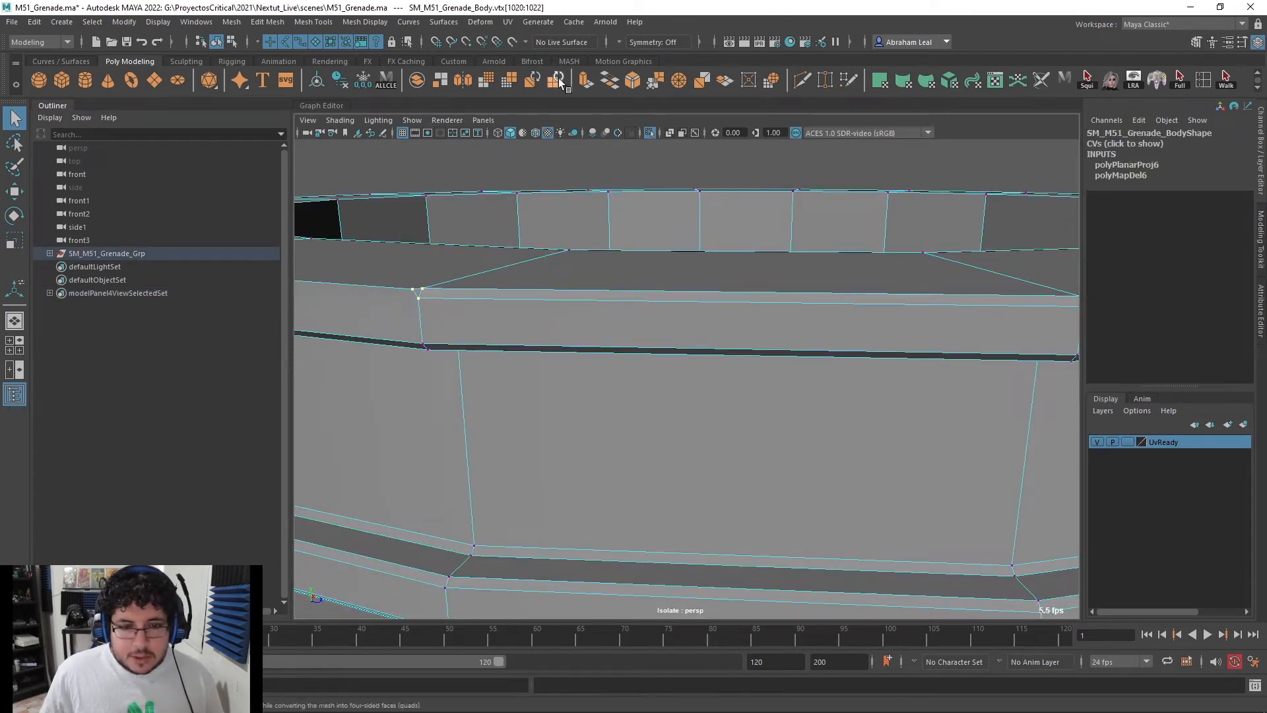
pyautogui.click(679, 81)
pyautogui.keyDown('alt'); pyautogui.moveTo(921, 283); pyautogui.dragTo(730, 279, button='middle'); pyautogui.keyUp('alt')
pyautogui.keyDown('alt'); pyautogui.moveTo(730, 280); pyautogui.dragTo(702, 315); pyautogui.keyUp('alt')
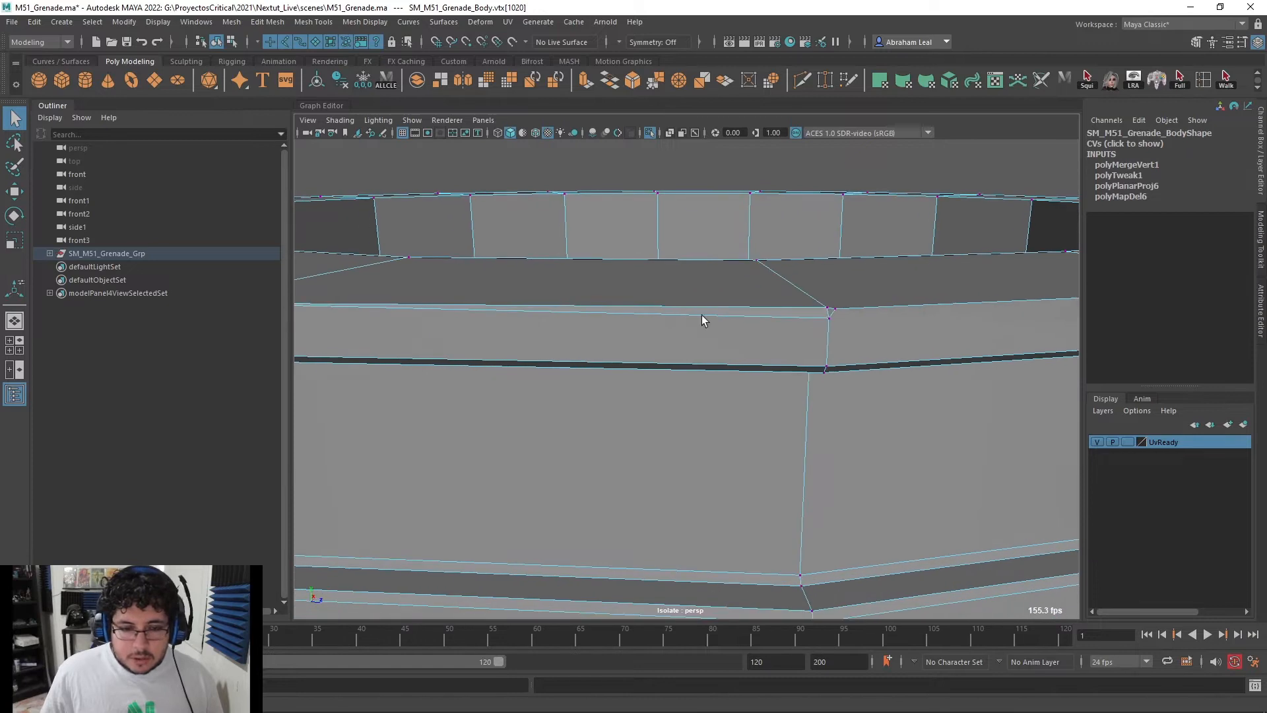
pyautogui.press('g')
# Bevel the neck rim's inner upper edge loop with fraction 0.03 and 2 segments
pyautogui.keyDown('alt'); pyautogui.moveTo(819, 319); pyautogui.dragTo(777, 337, button='right'); pyautogui.keyUp('alt')
pyautogui.keyDown('alt'); pyautogui.moveTo(777, 337); pyautogui.dragTo(654, 342); pyautogui.keyUp('alt')
pyautogui.moveTo(572, 296); pyautogui.dragTo(647, 215, button='right')
pyautogui.click(648, 210)
pyautogui.keyDown('alt'); pyautogui.moveTo(648, 218); pyautogui.dragTo(611, 282); pyautogui.keyUp('alt')
pyautogui.click(730, 295)
pyautogui.moveTo(611, 283); pyautogui.dragTo(611, 230, button='right')
pyautogui.click(613, 227)
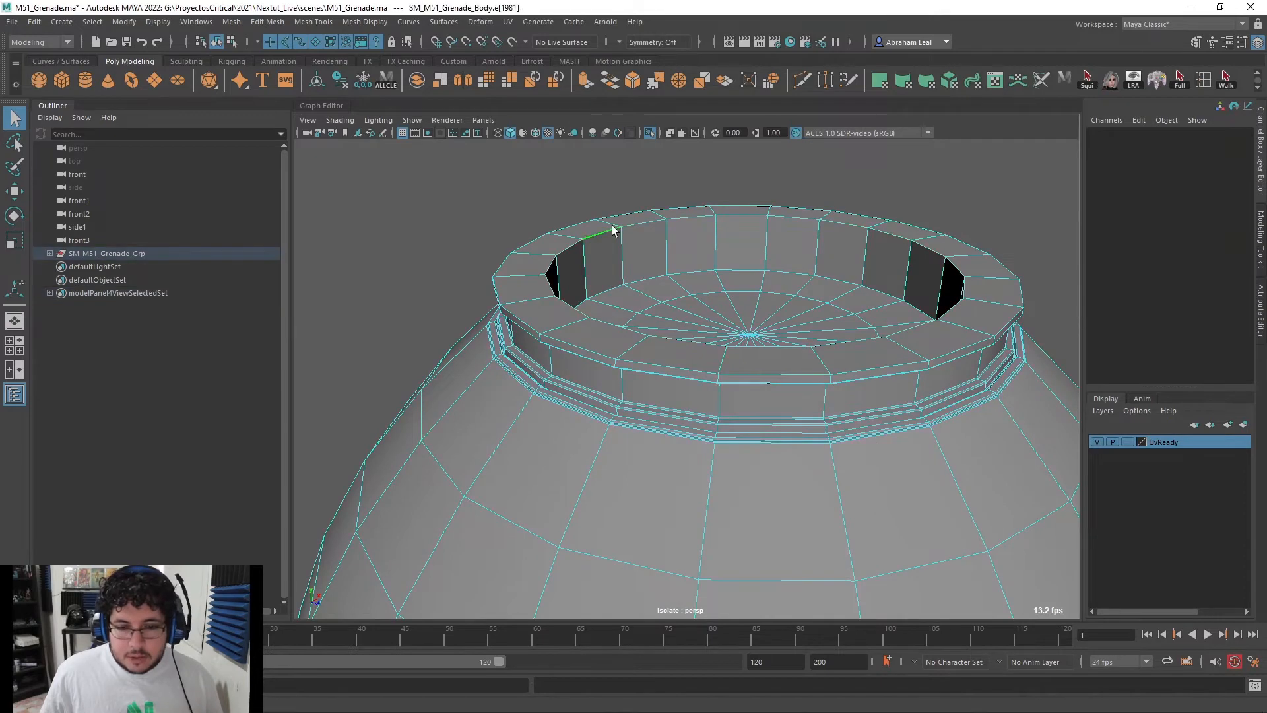
pyautogui.click(632, 84)
pyautogui.moveTo(899, 394); pyautogui.dragTo(878, 392)
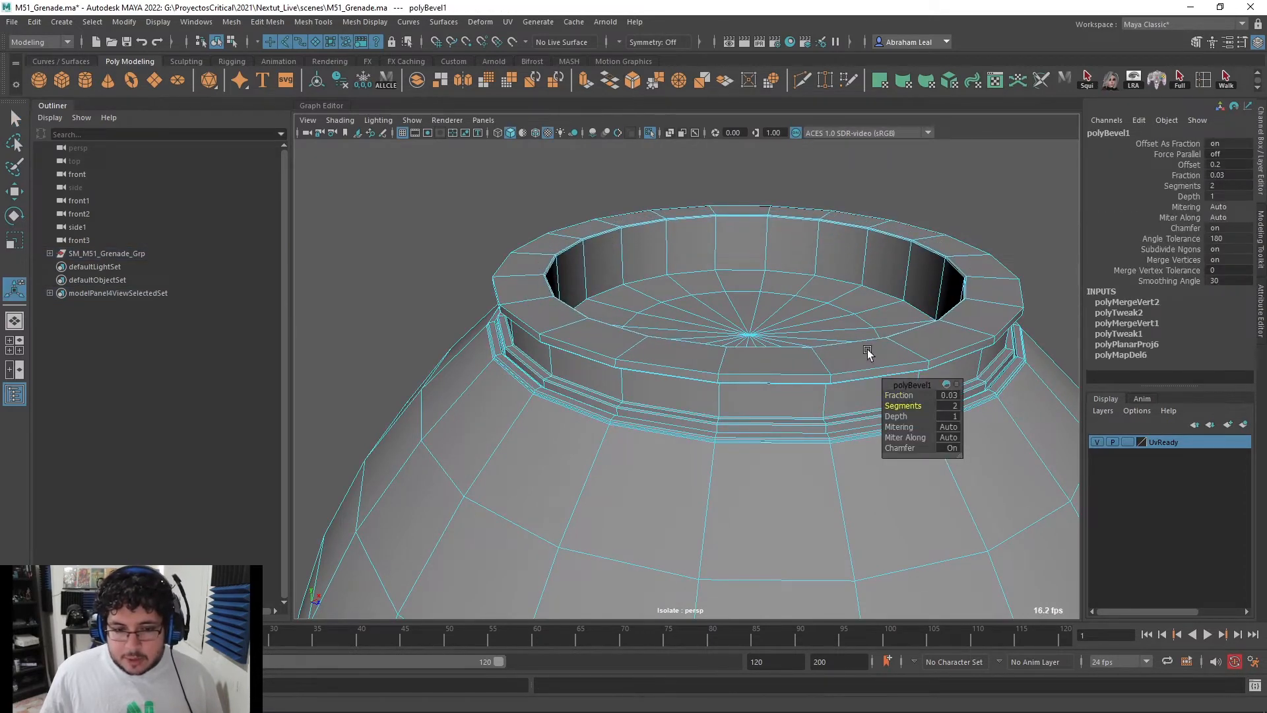
# Delete the grenade body's construction history and save the scene
pyautogui.click(910, 192)
pyautogui.click(874, 264)
pyautogui.click(340, 79)
# Cut the body's UVs along the neck rim's inner upper edge loop with the 3D Cut and Sew UV Tool
pyautogui.scroll(-2, 565, 173)
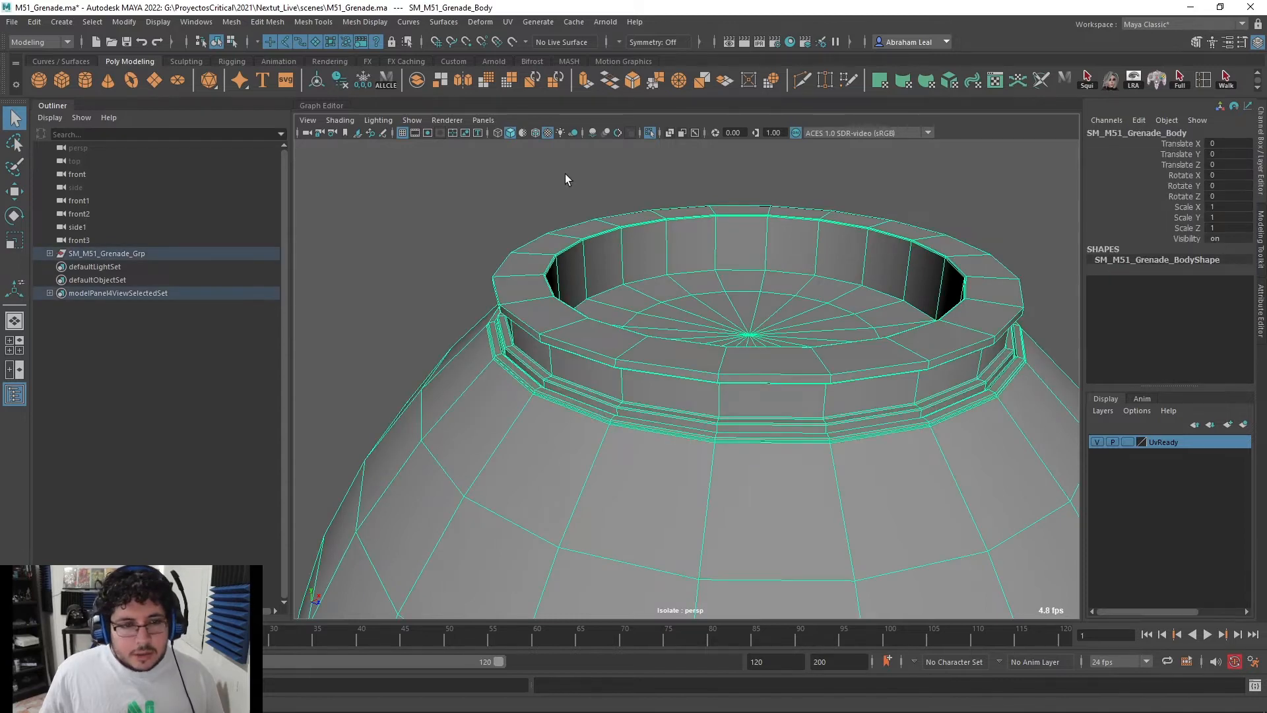
pyautogui.scroll(-4, 698, 303)
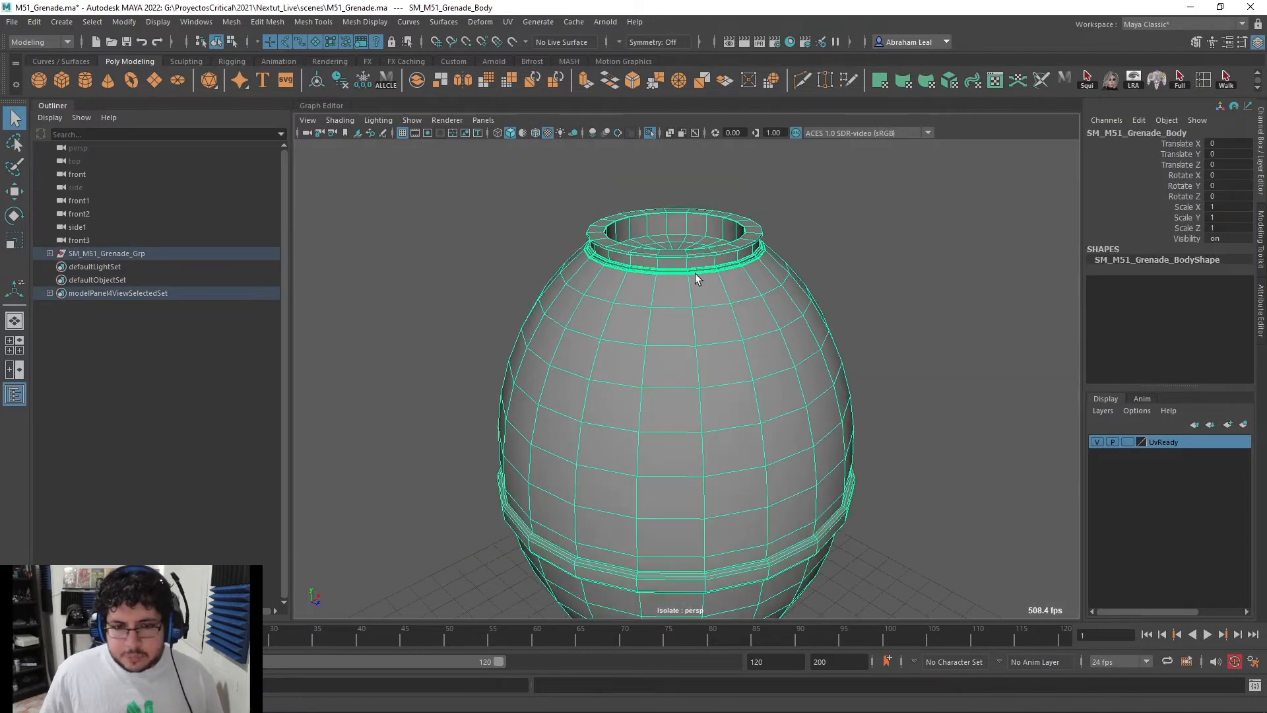
pyautogui.click(508, 23)
pyautogui.click(581, 312)
pyautogui.scroll(6, 645, 345)
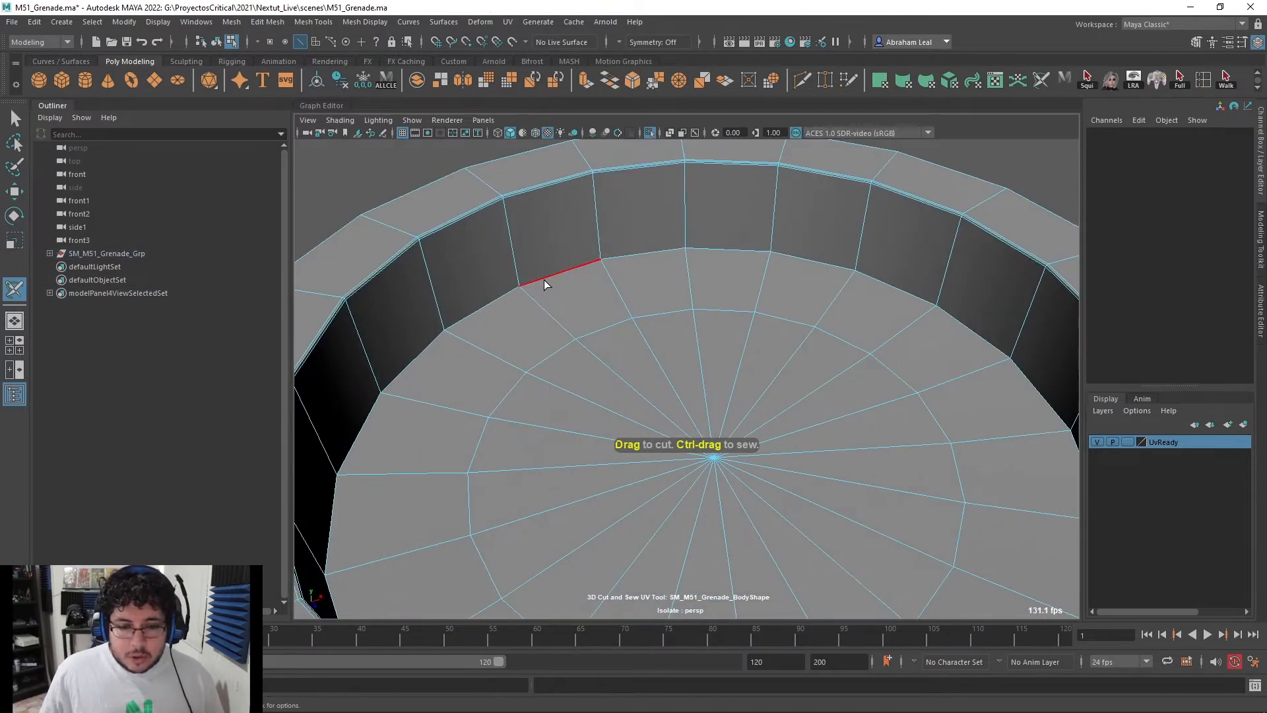
pyautogui.doubleClick(526, 190)
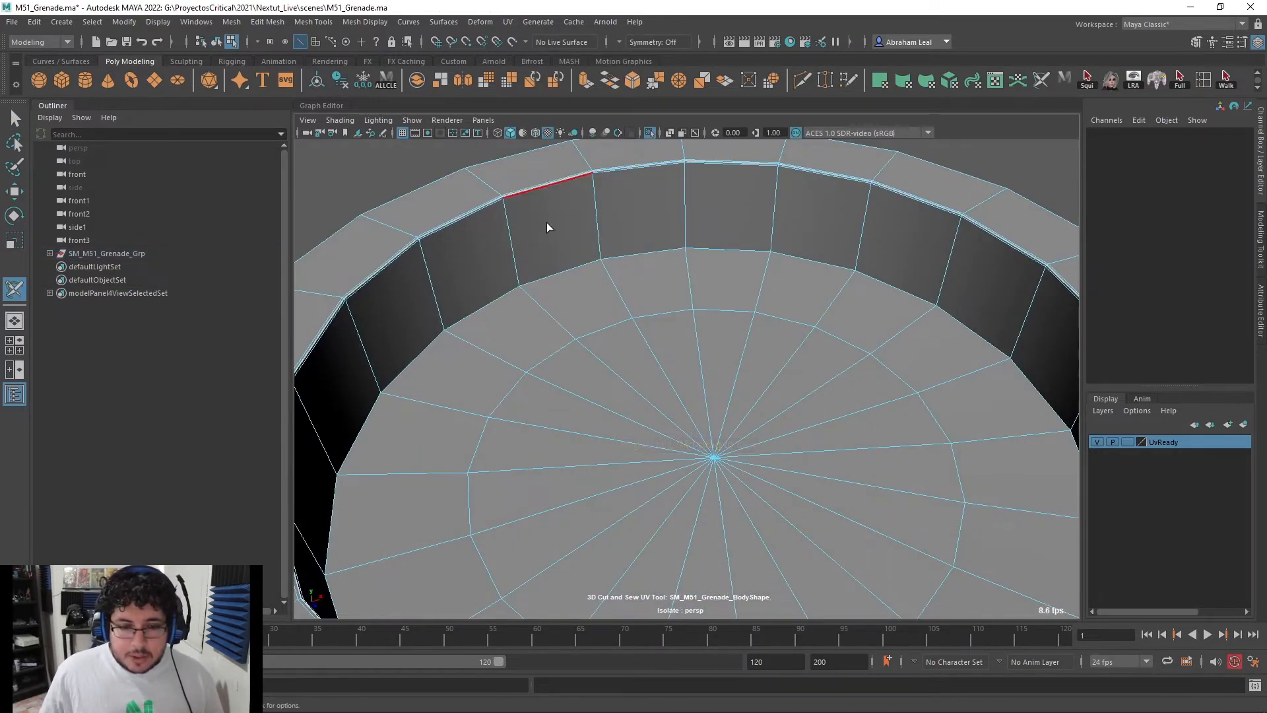
# Cut the body's UVs along the edge loop inside the groove at the base of the neck
pyautogui.scroll(-3, 657, 323)
pyautogui.scroll(2, 659, 323)
pyautogui.keyDown('alt'); pyautogui.moveTo(659, 365); pyautogui.dragTo(640, 198); pyautogui.keyUp('alt')
pyautogui.keyDown('alt'); pyautogui.moveTo(639, 259); pyautogui.dragTo(693, 377, button='middle'); pyautogui.keyUp('alt')
pyautogui.scroll(3, 660, 329)
pyautogui.scroll(3, 625, 334)
pyautogui.keyDown('alt'); pyautogui.moveTo(542, 325); pyautogui.dragTo(526, 336); pyautogui.keyUp('alt')
pyautogui.keyDown('alt'); pyautogui.moveTo(526, 337); pyautogui.dragTo(577, 281, button='middle'); pyautogui.keyUp('alt')
pyautogui.scroll(1, 547, 382)
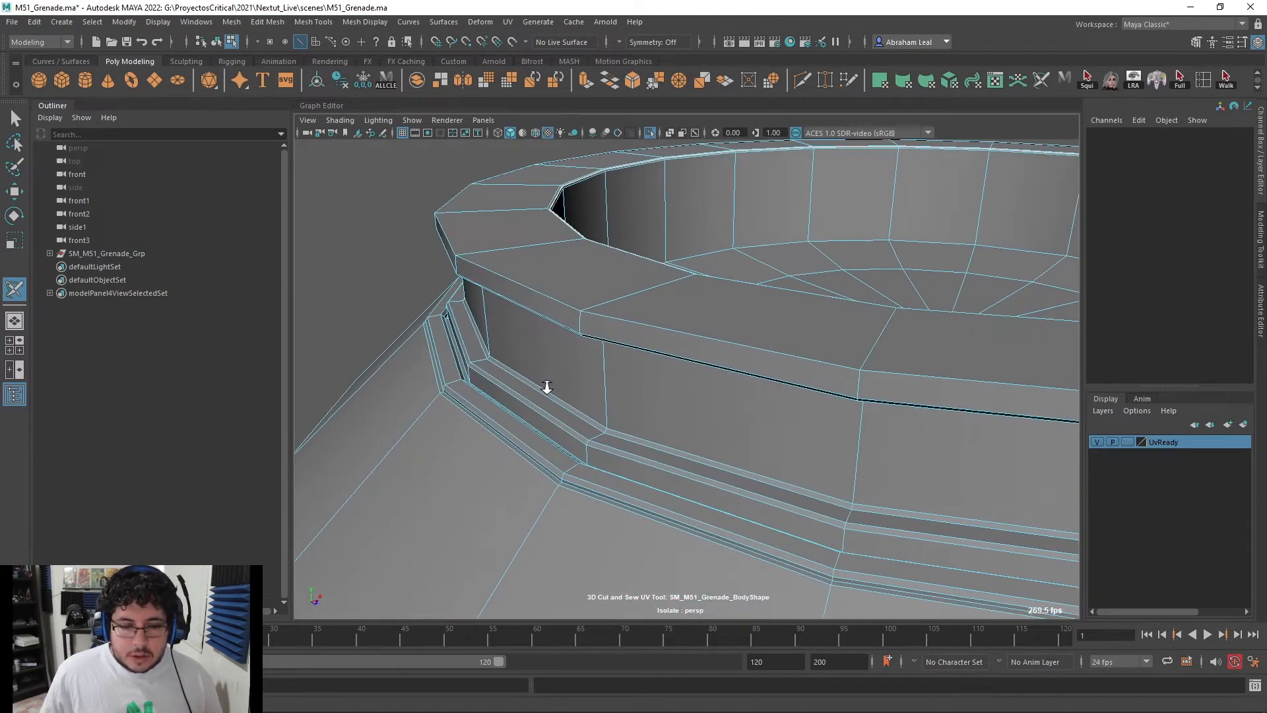
pyautogui.scroll(3, 546, 382)
pyautogui.click(460, 374)
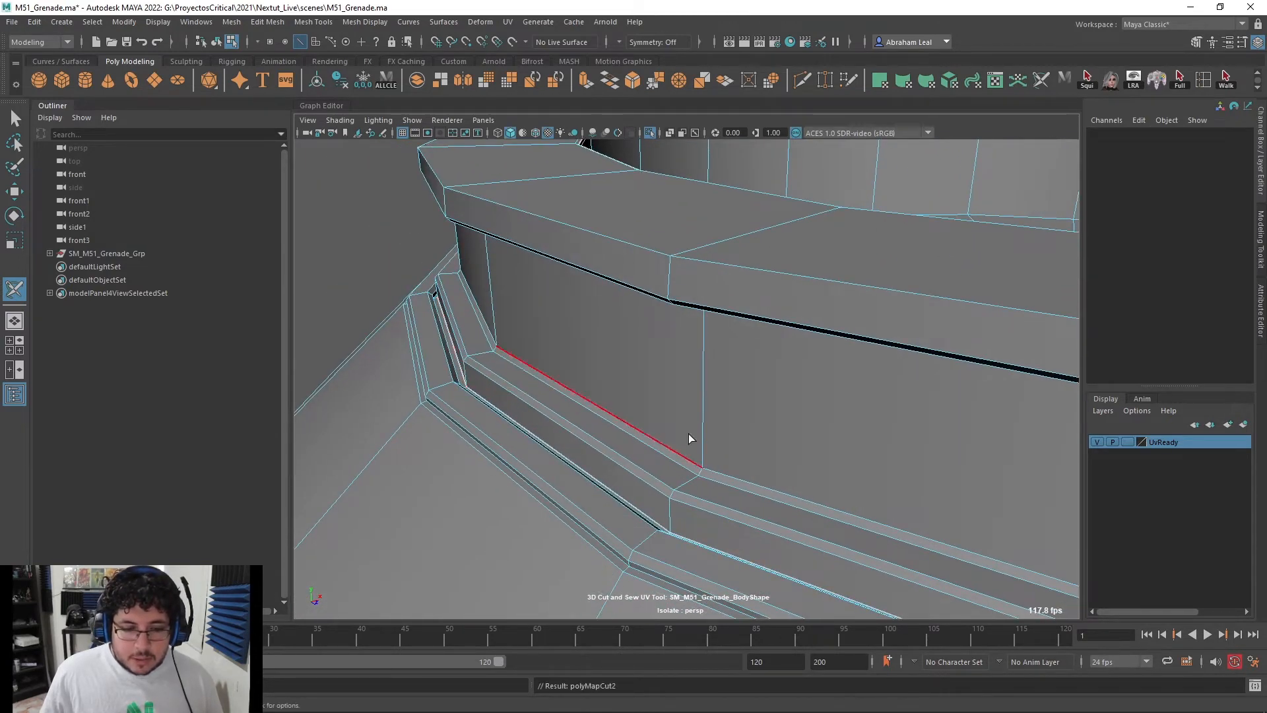
# Cut the body's UVs along the edge loop where the body meets the base ring
pyautogui.scroll(-6, 604, 396)
pyautogui.scroll(-2, 606, 376)
pyautogui.keyDown('alt'); pyautogui.moveTo(786, 561); pyautogui.dragTo(763, 407, button='middle'); pyautogui.keyUp('alt')
pyautogui.scroll(-3, 763, 407)
pyautogui.keyDown('alt'); pyautogui.moveTo(680, 449); pyautogui.dragTo(693, 396); pyautogui.keyUp('alt')
pyautogui.keyDown('alt'); pyautogui.moveTo(716, 528); pyautogui.dragTo(679, 333, button='middle'); pyautogui.keyUp('alt')
pyautogui.scroll(5, 701, 416)
pyautogui.keyDown('alt'); pyautogui.moveTo(702, 416); pyautogui.dragTo(666, 462); pyautogui.keyUp('alt')
pyautogui.keyDown('alt'); pyautogui.moveTo(667, 462); pyautogui.dragTo(718, 339, button='middle'); pyautogui.keyUp('alt')
pyautogui.scroll(6, 670, 388)
pyautogui.keyDown('alt'); pyautogui.moveTo(551, 403); pyautogui.dragTo(586, 354); pyautogui.keyUp('alt')
pyautogui.keyDown('alt'); pyautogui.moveTo(498, 201); pyautogui.dragTo(571, 363, button='middle'); pyautogui.keyUp('alt')
pyautogui.doubleClick(552, 264)
# Cut the body's UVs along the inner edge loop on the underside of the base ring
pyautogui.scroll(-5, 732, 368)
pyautogui.keyDown('alt'); pyautogui.moveTo(732, 409); pyautogui.dragTo(713, 359, button='middle'); pyautogui.keyUp('alt')
pyautogui.keyDown('alt'); pyautogui.moveTo(712, 359); pyautogui.dragTo(677, 277); pyautogui.keyUp('alt')
pyautogui.keyDown('alt'); pyautogui.moveTo(677, 277); pyautogui.dragTo(732, 461, button='middle'); pyautogui.keyUp('alt')
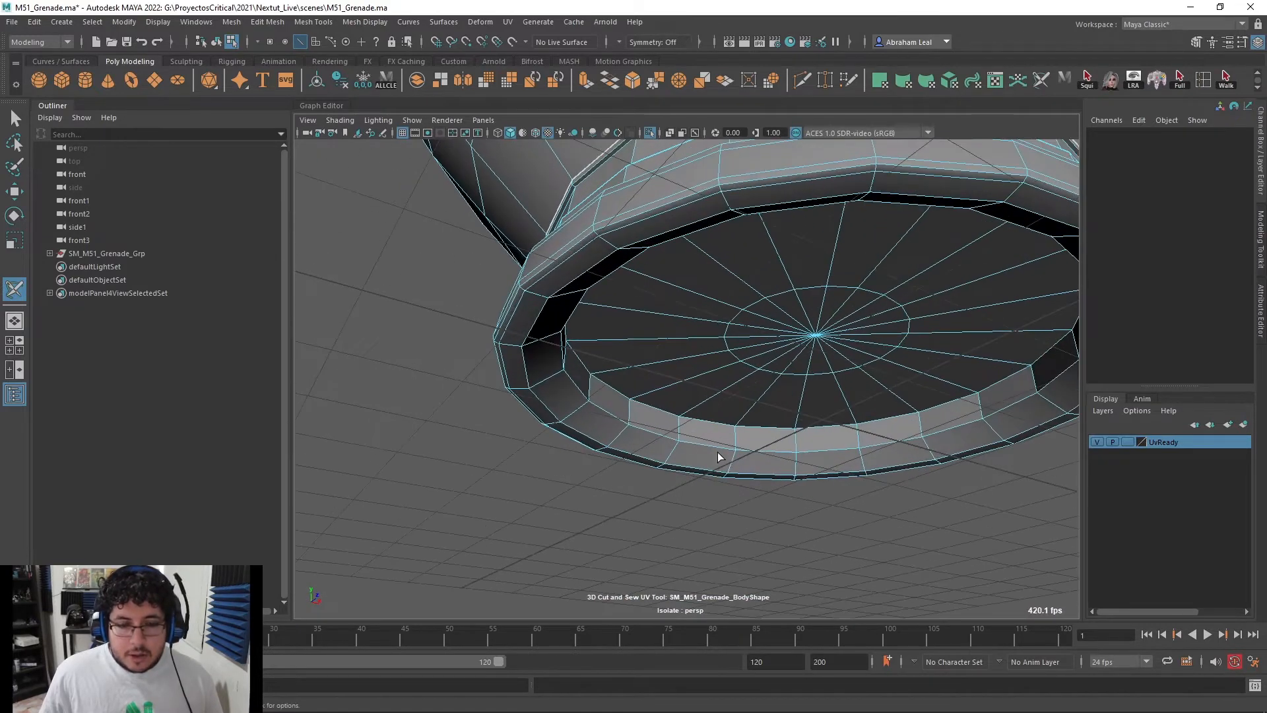
pyautogui.keyDown('alt'); pyautogui.moveTo(733, 461); pyautogui.dragTo(569, 364); pyautogui.keyUp('alt')
pyautogui.doubleClick(540, 288)
# Cut a vertical UV seam down the grenade body and along one vertical edge line of the base ring
pyautogui.keyDown('alt'); pyautogui.moveTo(719, 345); pyautogui.dragTo(726, 376); pyautogui.keyUp('alt')
pyautogui.keyDown('alt'); pyautogui.moveTo(726, 376); pyautogui.dragTo(706, 416, button='middle'); pyautogui.keyUp('alt')
pyautogui.keyDown('alt'); pyautogui.moveTo(707, 417); pyautogui.dragTo(707, 367); pyautogui.keyUp('alt')
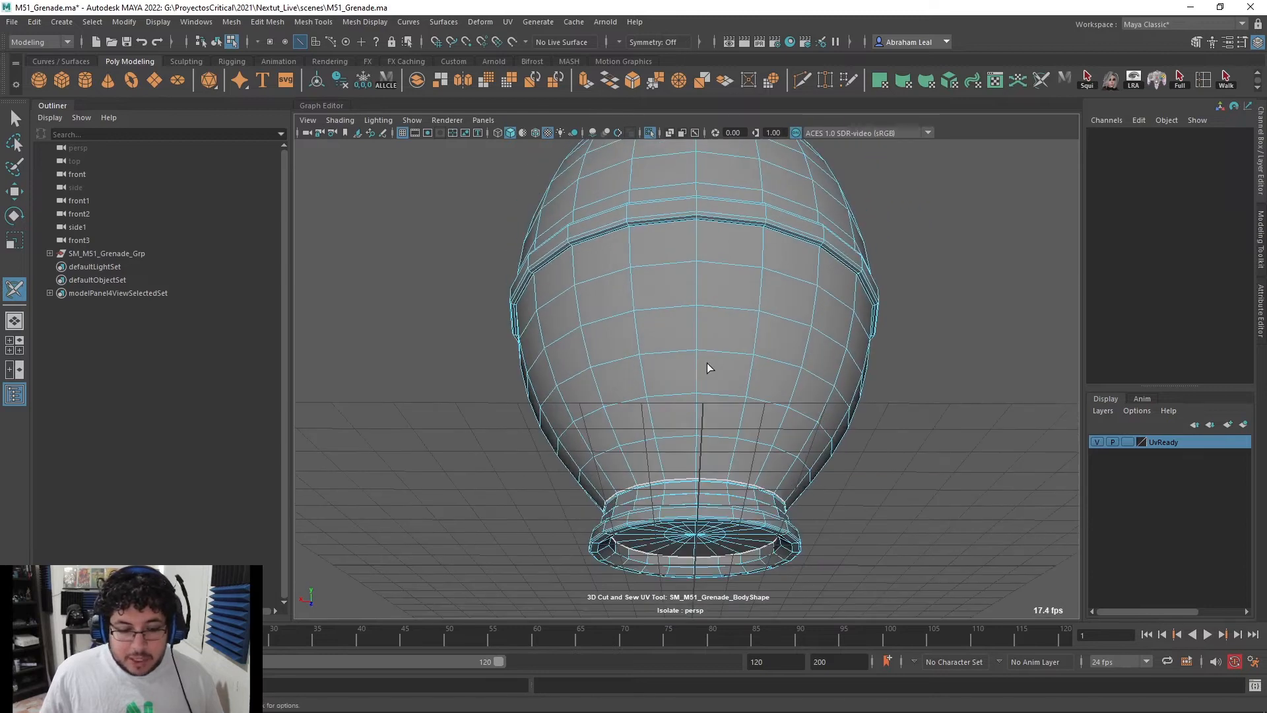
pyautogui.keyDown('alt'); pyautogui.moveTo(707, 368); pyautogui.dragTo(679, 439, button='right'); pyautogui.keyUp('alt')
pyautogui.keyDown('alt'); pyautogui.moveTo(679, 438); pyautogui.dragTo(677, 482); pyautogui.keyUp('alt')
pyautogui.keyDown('alt'); pyautogui.moveTo(724, 386); pyautogui.dragTo(713, 363); pyautogui.keyUp('alt')
pyautogui.keyDown('alt'); pyautogui.moveTo(713, 362); pyautogui.dragTo(744, 446, button='right'); pyautogui.keyUp('alt')
pyautogui.keyDown('alt'); pyautogui.moveTo(744, 447); pyautogui.dragTo(699, 566); pyautogui.keyUp('alt')
pyautogui.doubleClick(677, 552)
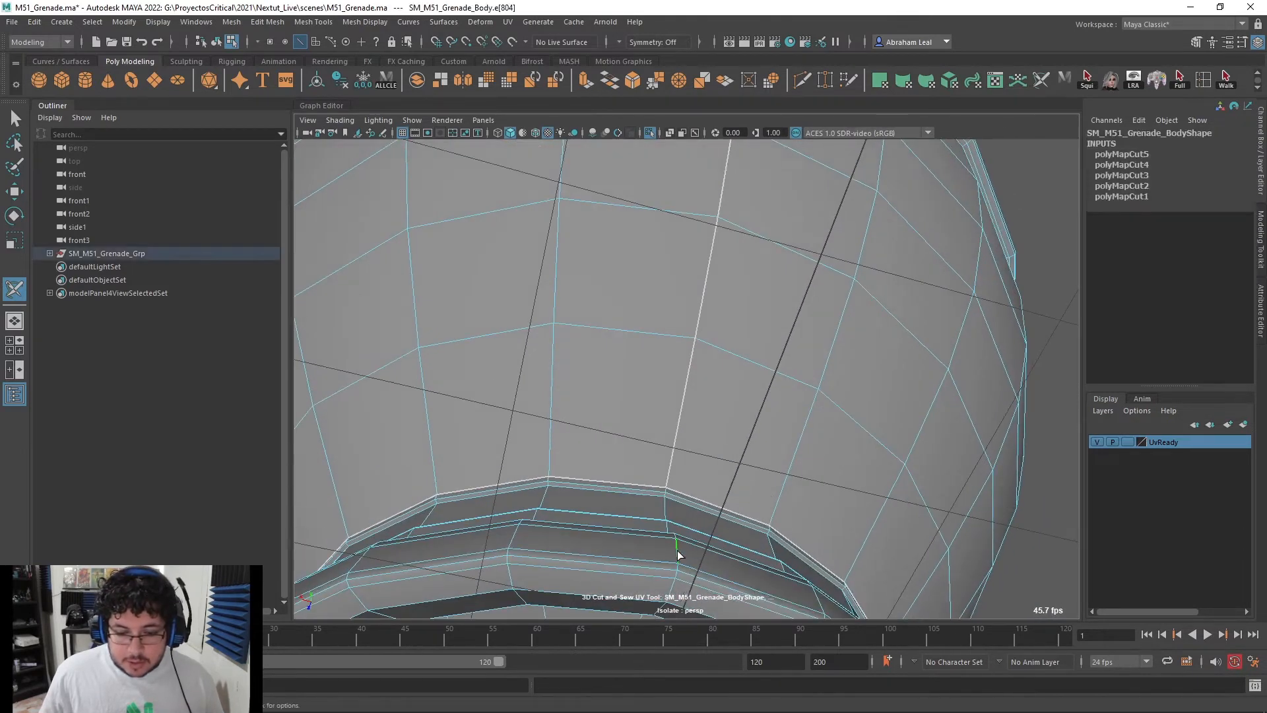
# Cut a vertical UV seam across the neck rim, finishing with the 3D Cut and Sew UV Tool
pyautogui.keyDown('alt'); pyautogui.moveTo(677, 552); pyautogui.dragTo(720, 459, button='right'); pyautogui.keyUp('alt')
pyautogui.keyDown('alt'); pyautogui.moveTo(720, 459); pyautogui.dragTo(704, 421); pyautogui.keyUp('alt')
pyautogui.keyDown('alt'); pyautogui.moveTo(704, 421); pyautogui.dragTo(686, 396, button='right'); pyautogui.keyUp('alt')
pyautogui.keyDown('alt'); pyautogui.moveTo(700, 360); pyautogui.dragTo(700, 428, button='middle'); pyautogui.keyUp('alt')
pyautogui.keyDown('alt'); pyautogui.moveTo(730, 218); pyautogui.dragTo(732, 475, button='middle'); pyautogui.keyUp('alt')
pyautogui.keyDown('alt'); pyautogui.moveTo(732, 475); pyautogui.dragTo(680, 389); pyautogui.keyUp('alt')
pyautogui.scroll(-6, 713, 353)
pyautogui.press('q')
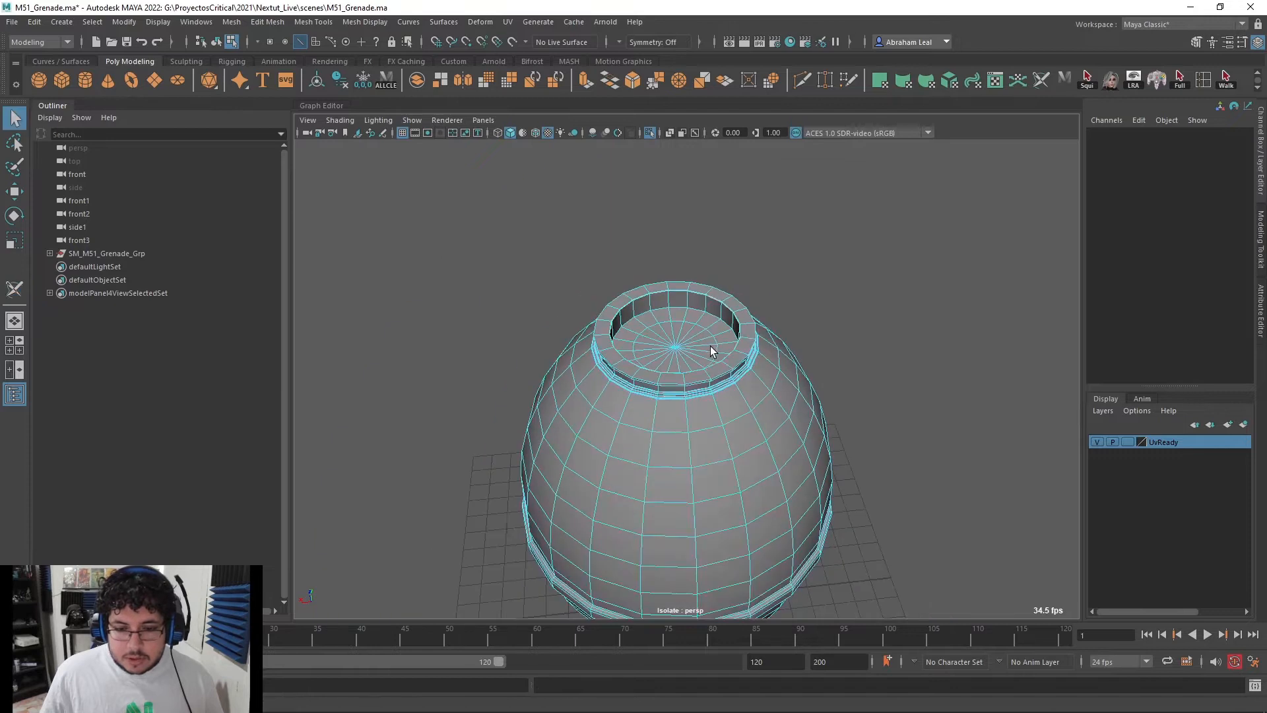
# Open the body's UVs in the UV Editor, turn off the checker display and unfold all its shells
pyautogui.moveTo(712, 351); pyautogui.dragTo(784, 277, button='right')
pyautogui.click(507, 25)
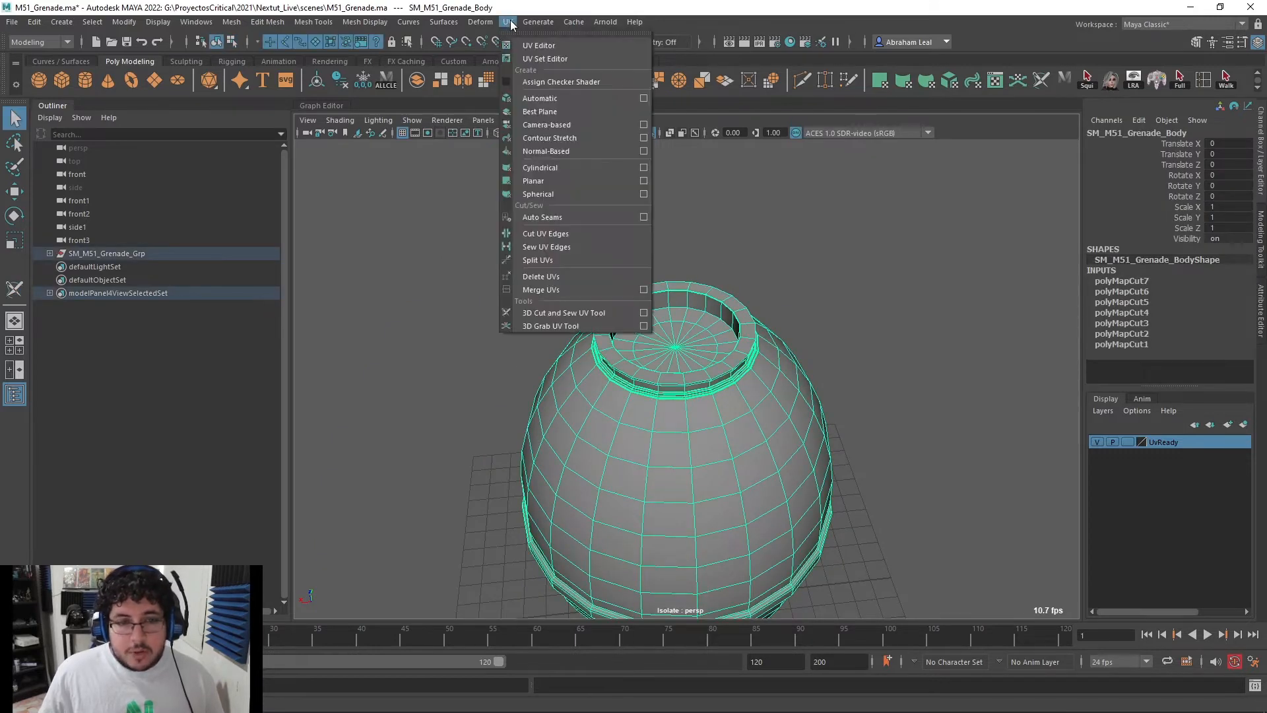
pyautogui.click(539, 45)
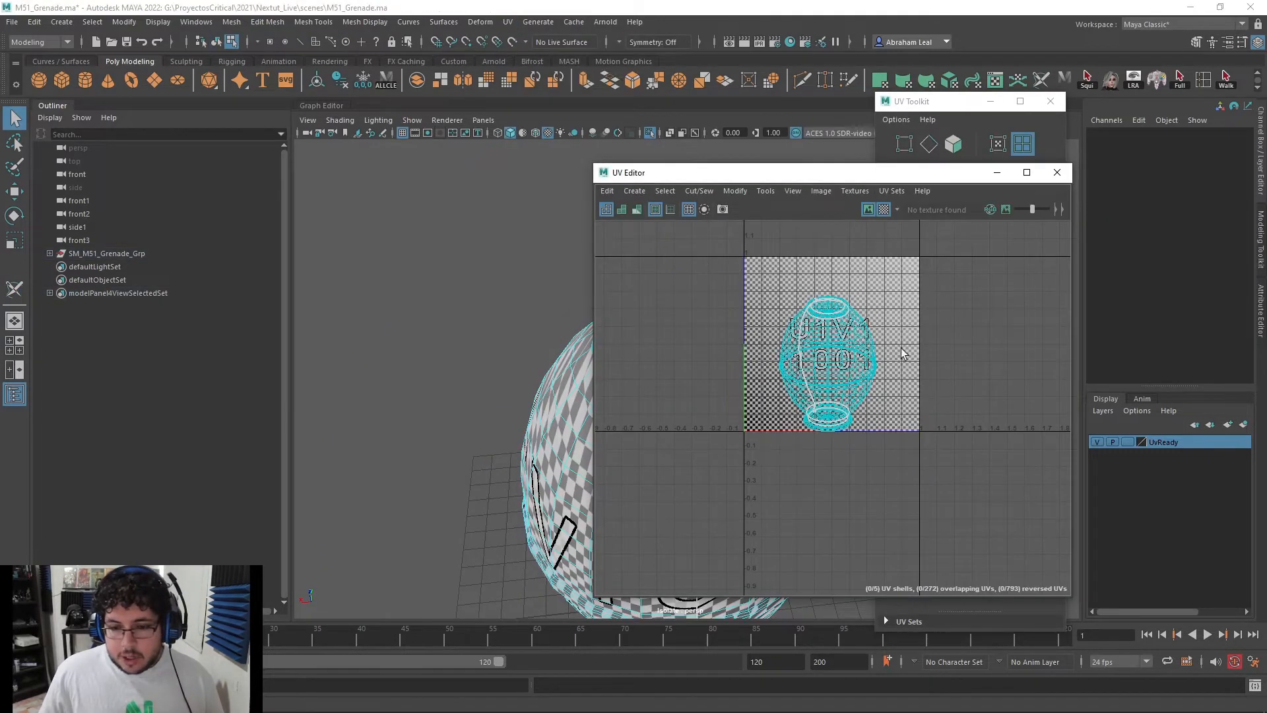
pyautogui.moveTo(940, 278); pyautogui.dragTo(682, 489)
pyautogui.click(884, 209)
pyautogui.moveTo(818, 173); pyautogui.dragTo(755, 135)
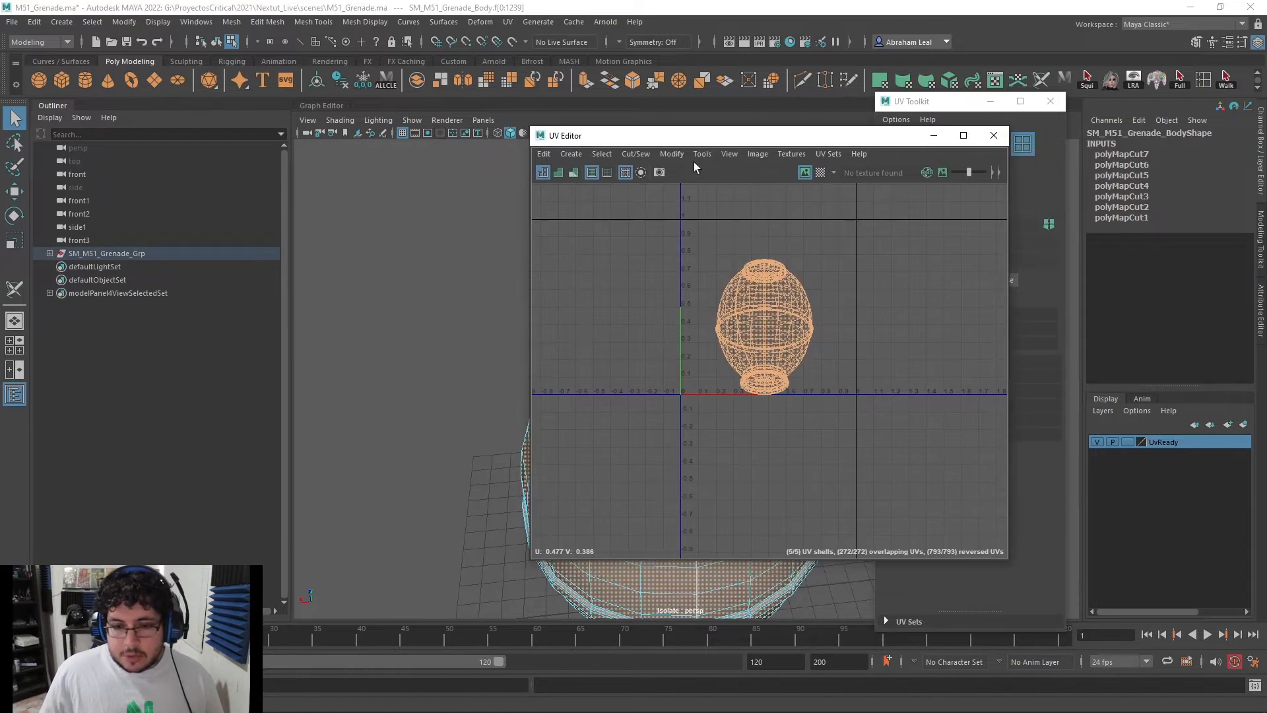
pyautogui.click(672, 153)
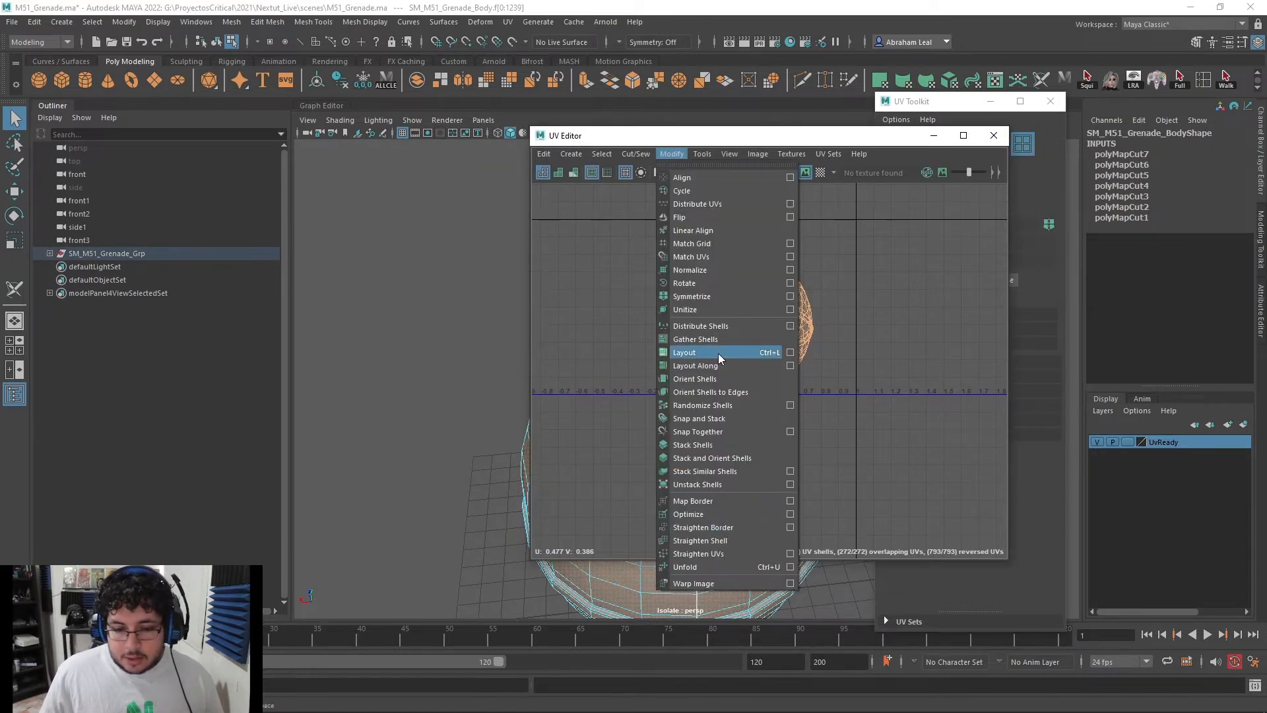
pyautogui.click(719, 567)
# Rotate the large main body shell to lie horizontally and move it toward the middle of the 0–1 UV tile
pyautogui.moveTo(738, 296); pyautogui.dragTo(686, 276, button='right')
pyautogui.click(746, 317)
pyautogui.press('e')
pyautogui.moveTo(866, 257); pyautogui.dragTo(737, 212)
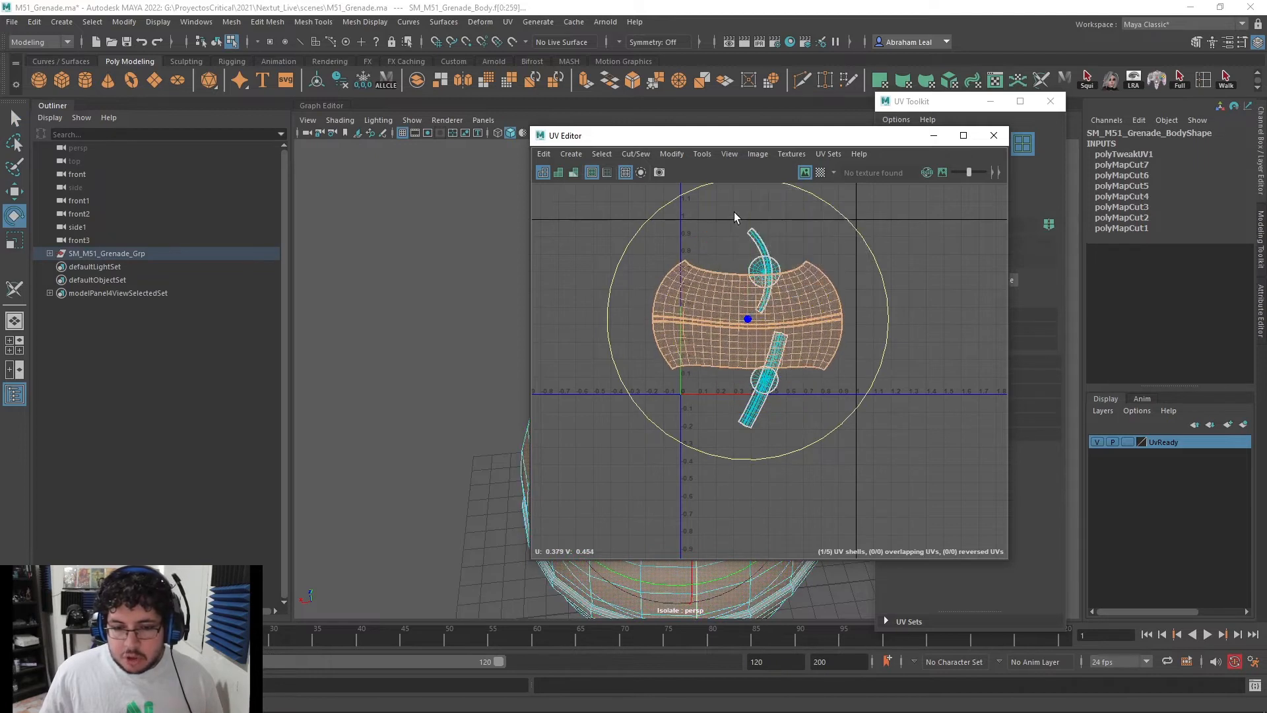
pyautogui.press('w')
pyautogui.moveTo(748, 319); pyautogui.dragTo(769, 340)
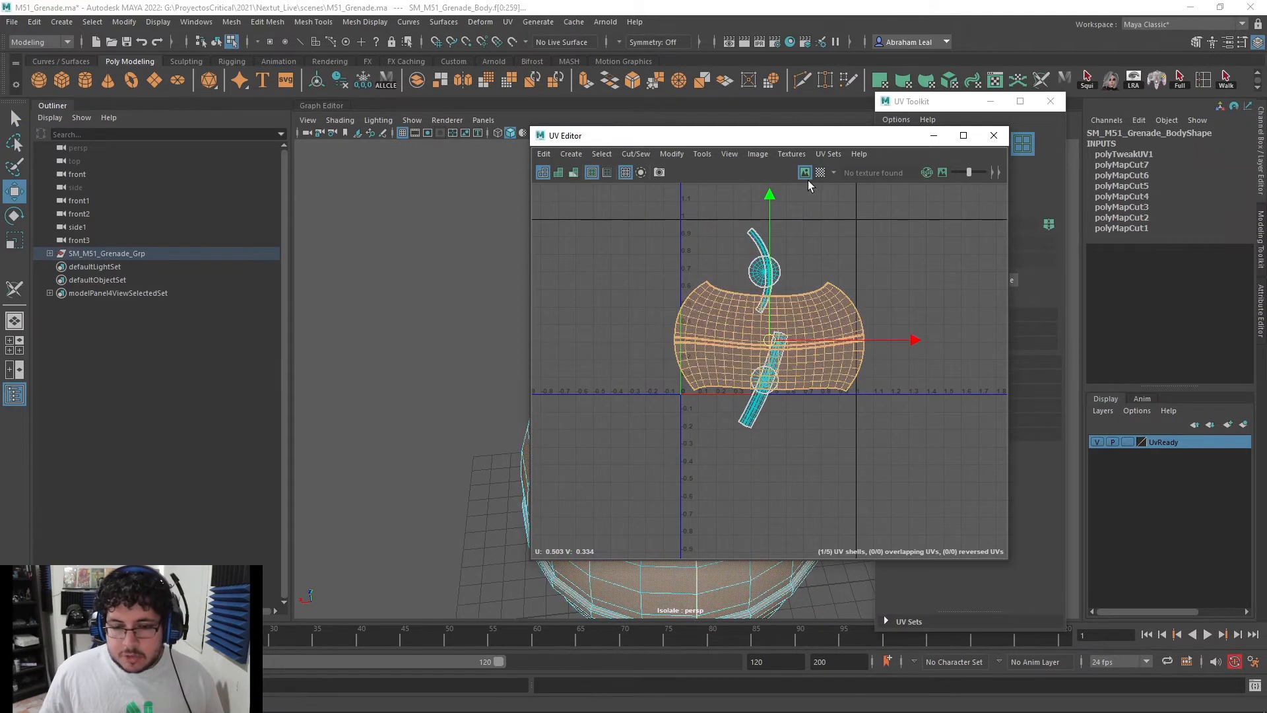
# Check the unfolded body for UV distortion with the checker pattern, then turn the pattern off and minimize the UV Editor
pyautogui.click(820, 172)
pyautogui.moveTo(746, 137); pyautogui.dragTo(1071, 144)
pyautogui.keyDown('alt'); pyautogui.moveTo(703, 422); pyautogui.dragTo(671, 295); pyautogui.keyUp('alt')
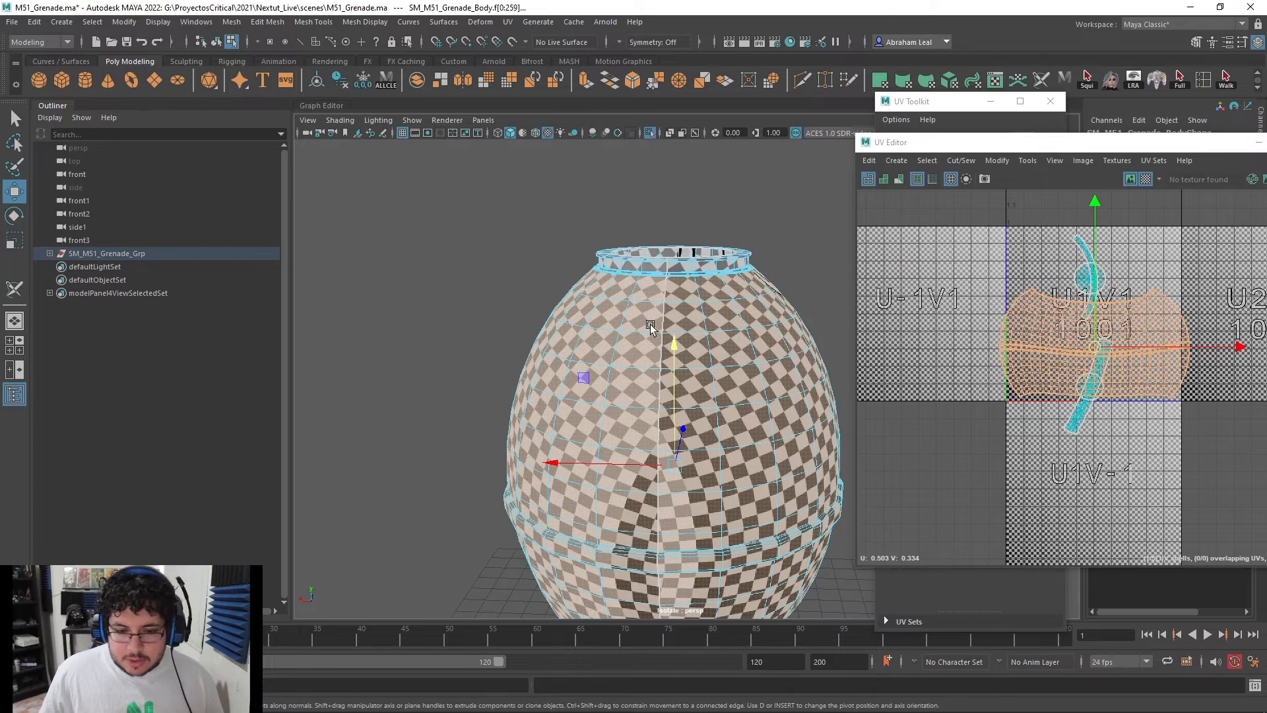
pyautogui.moveTo(993, 142); pyautogui.dragTo(564, 164)
pyautogui.click(718, 200)
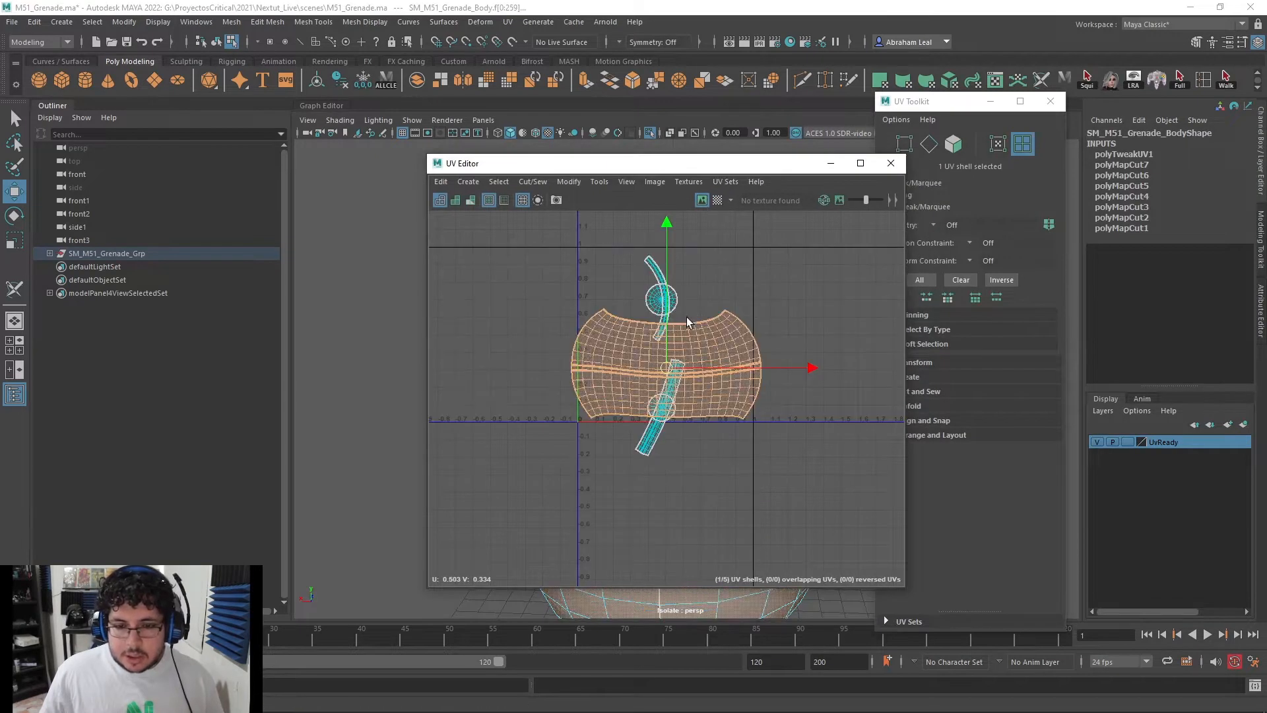
pyautogui.click(831, 164)
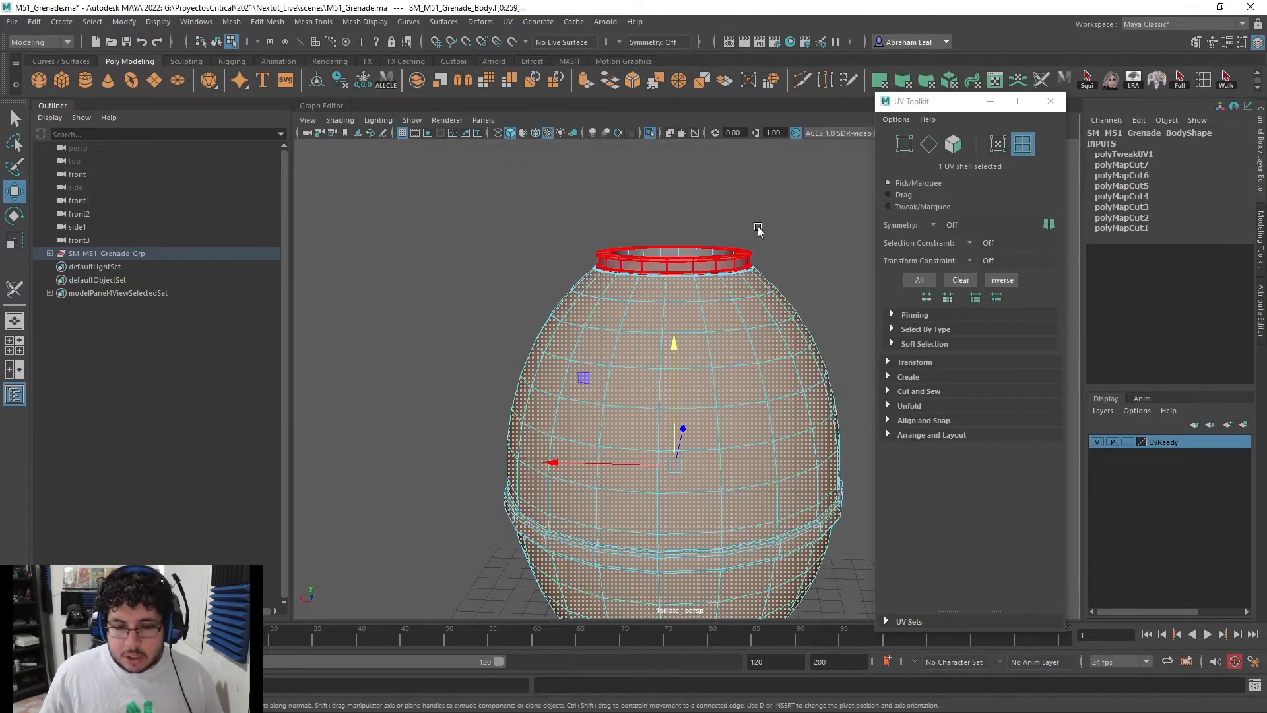
# Look up the Unfold3D plug-in in the Plug-in Manager to check its load settings, and browse the plug-in list
pyautogui.click(741, 269)
pyautogui.press('F8')
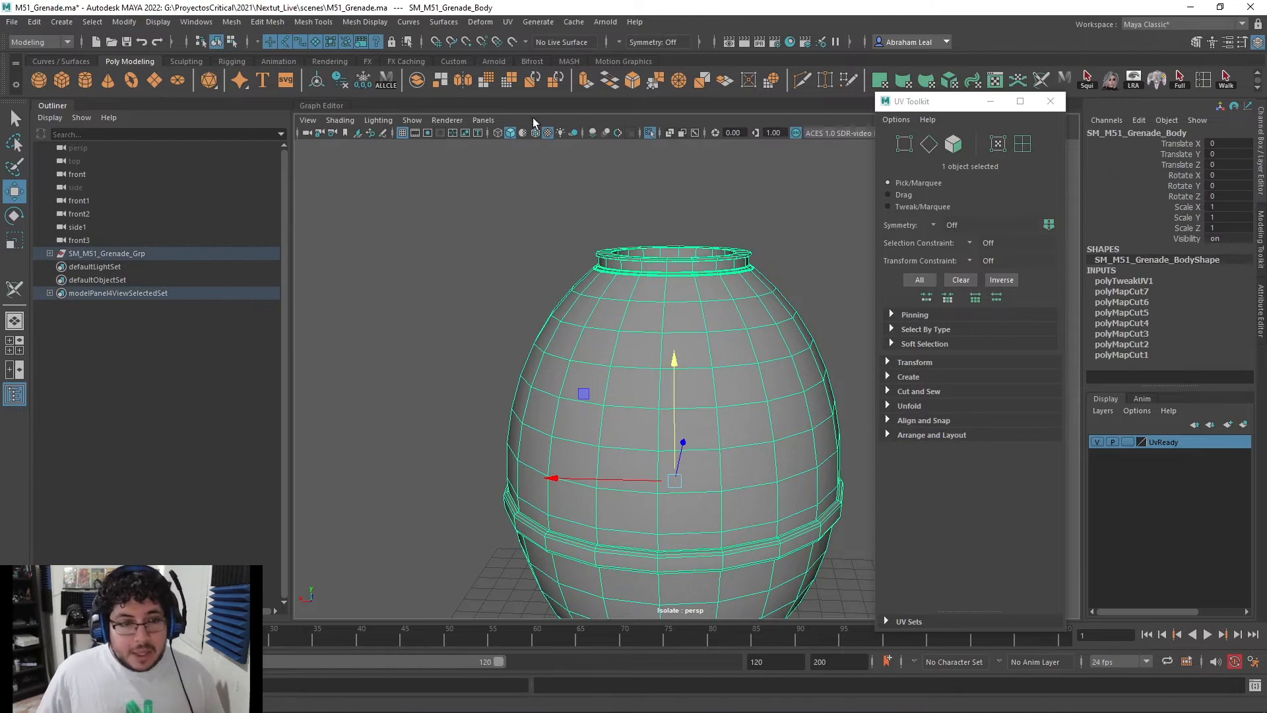
pyautogui.click(201, 22)
pyautogui.moveTo(280, 148)
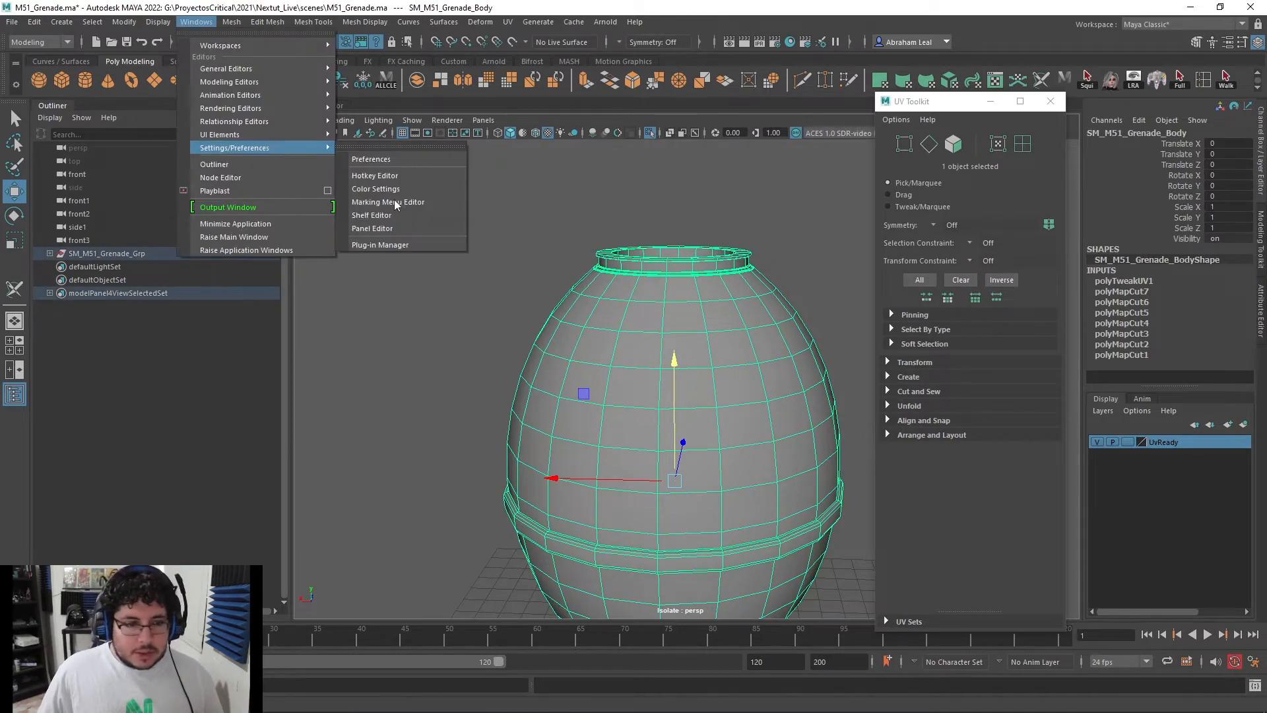
pyautogui.click(380, 245)
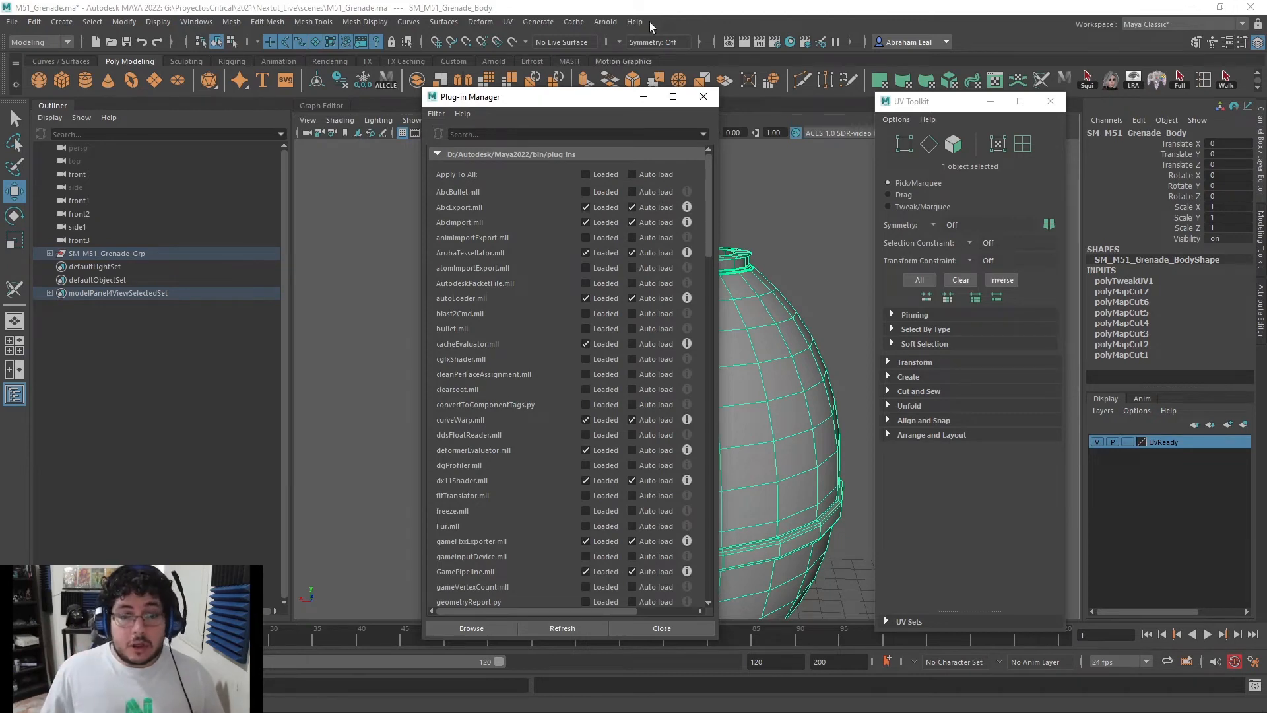
pyautogui.click(568, 140)
pyautogui.write('unfold')
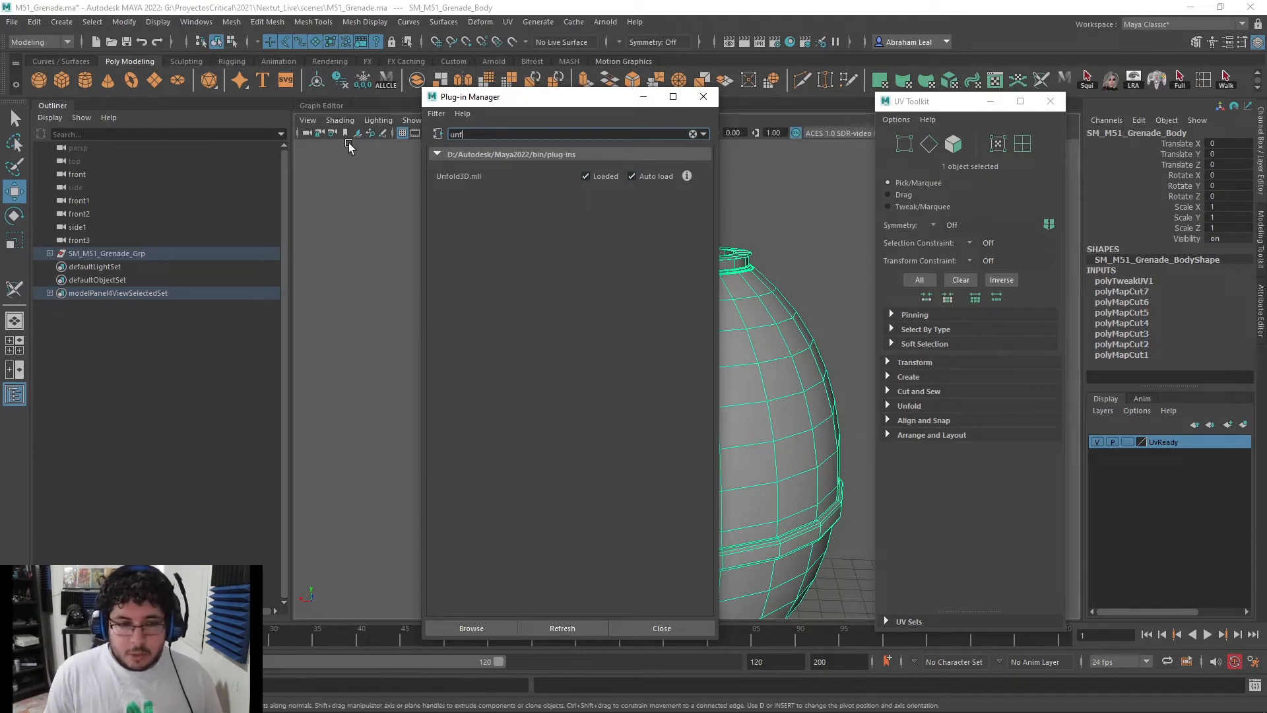
pyautogui.press('BackSpace')
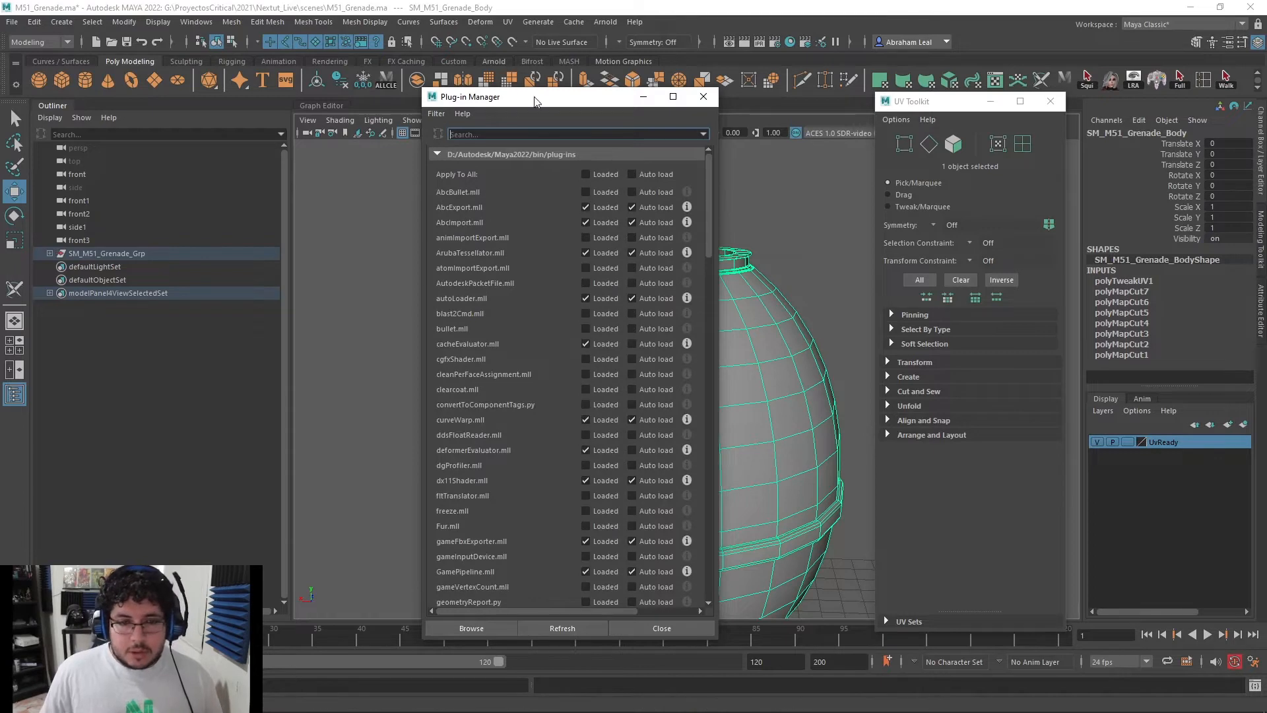
pyautogui.moveTo(534, 100); pyautogui.dragTo(428, 58)
pyautogui.scroll(-20, 528, 237)
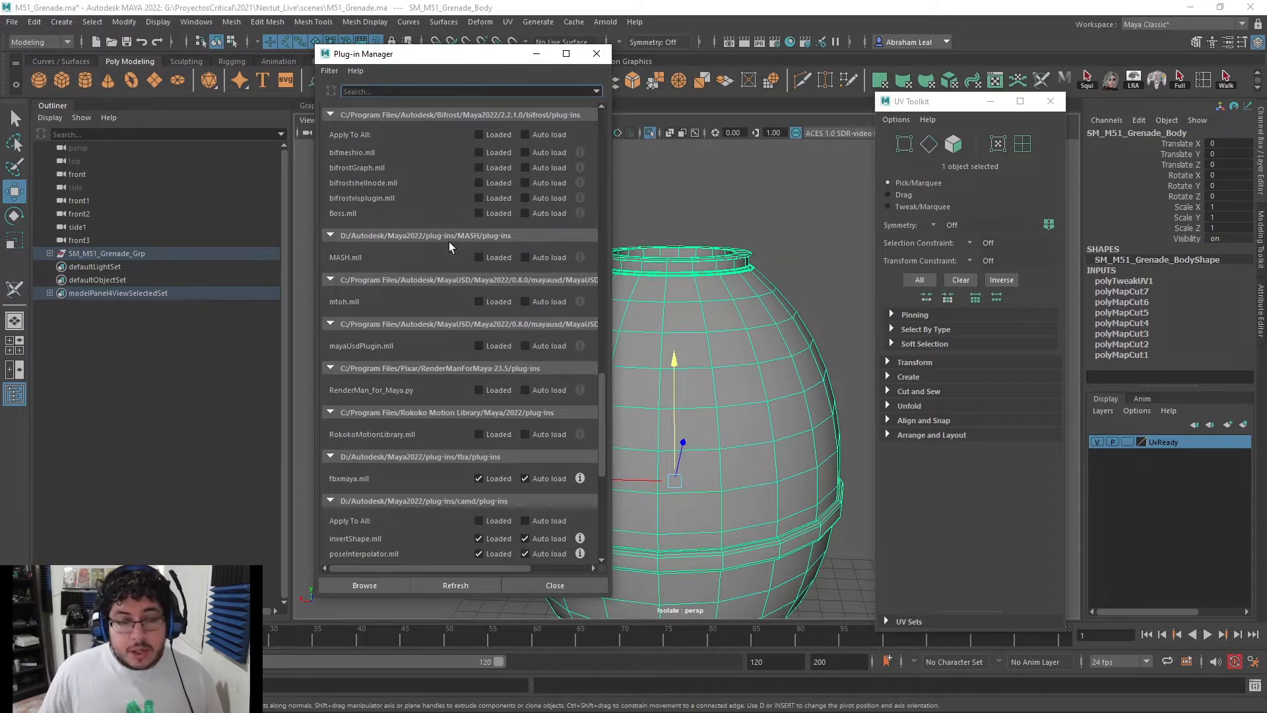
pyautogui.scroll(1, 396, 218)
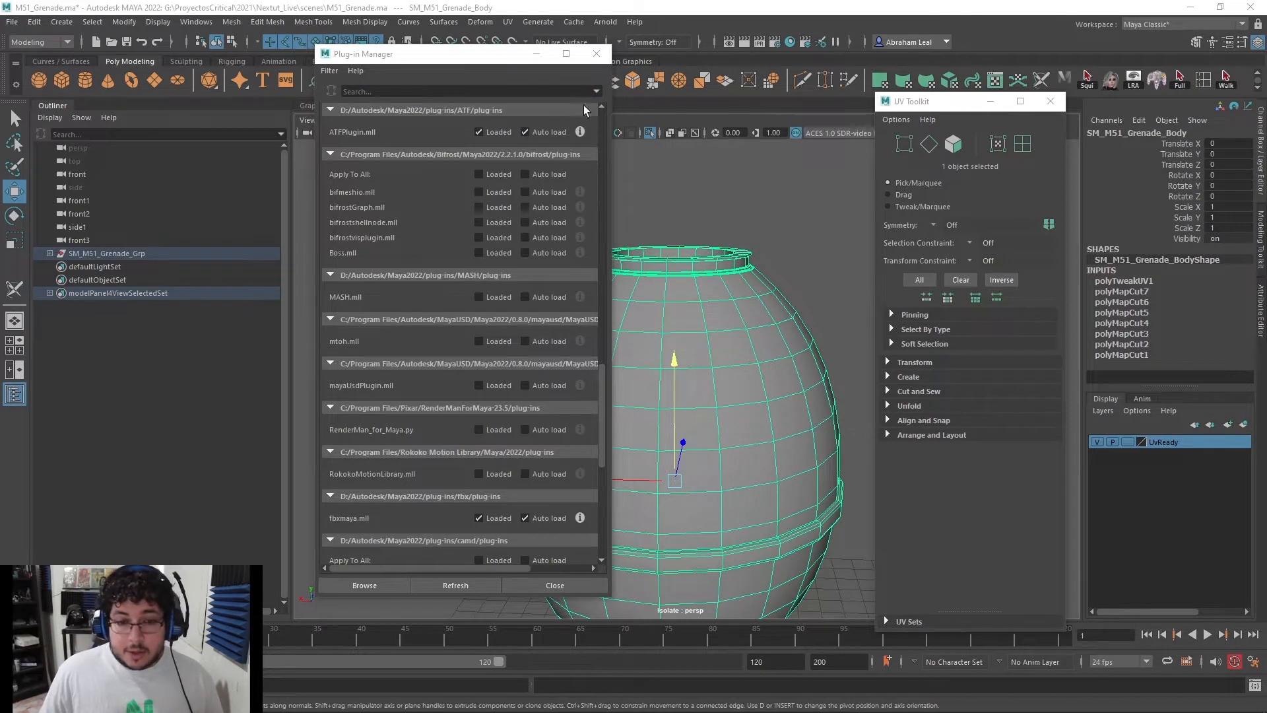
pyautogui.click(596, 53)
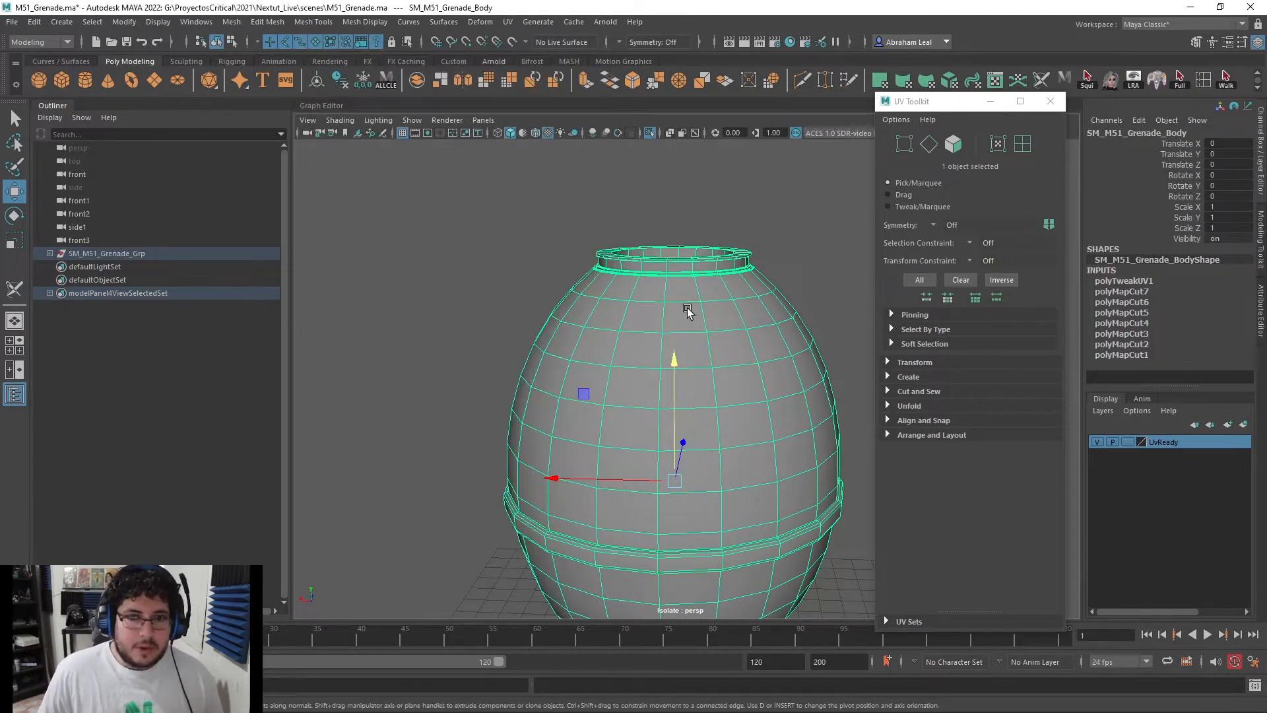
# Close the UV Toolkit, end the isolated view, add the grenade body to the UvReady layer and hide that layer
pyautogui.press('F10')
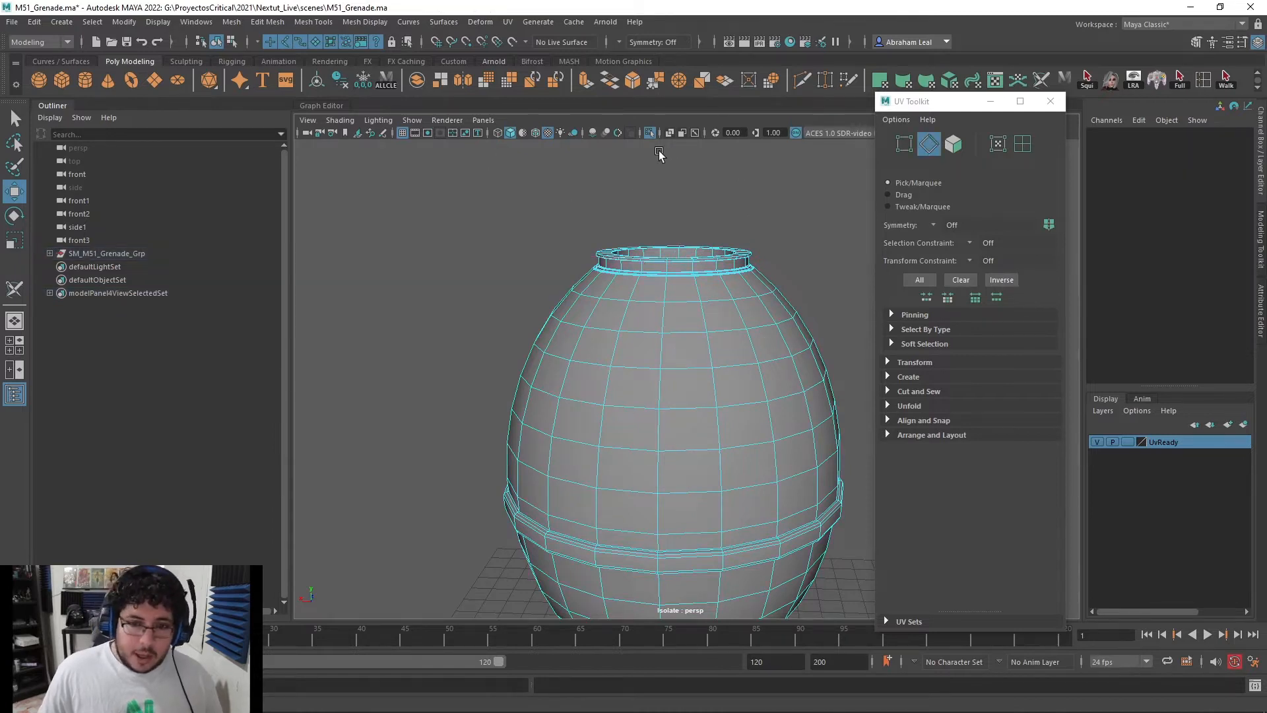
pyautogui.click(1051, 103)
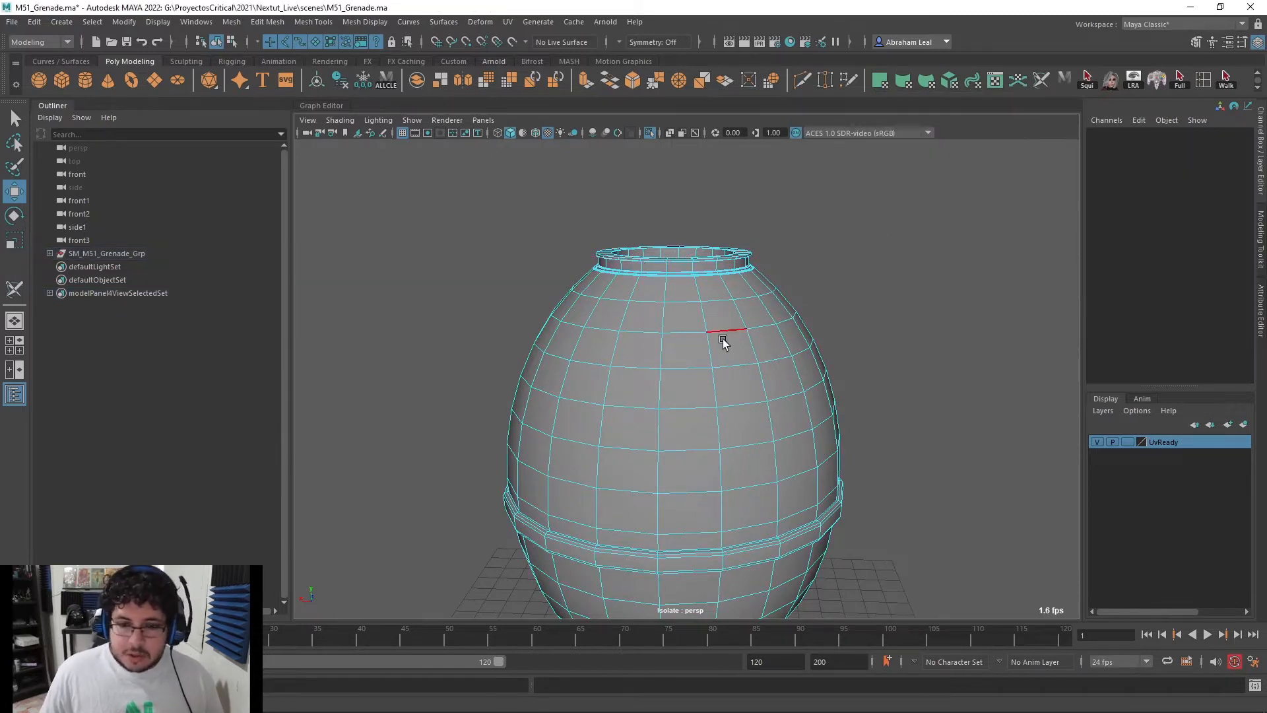
pyautogui.moveTo(740, 332); pyautogui.dragTo(817, 269, button='right')
pyautogui.click(650, 133)
pyautogui.keyDown('alt'); pyautogui.moveTo(686, 370); pyautogui.dragTo(739, 371); pyautogui.keyUp('alt')
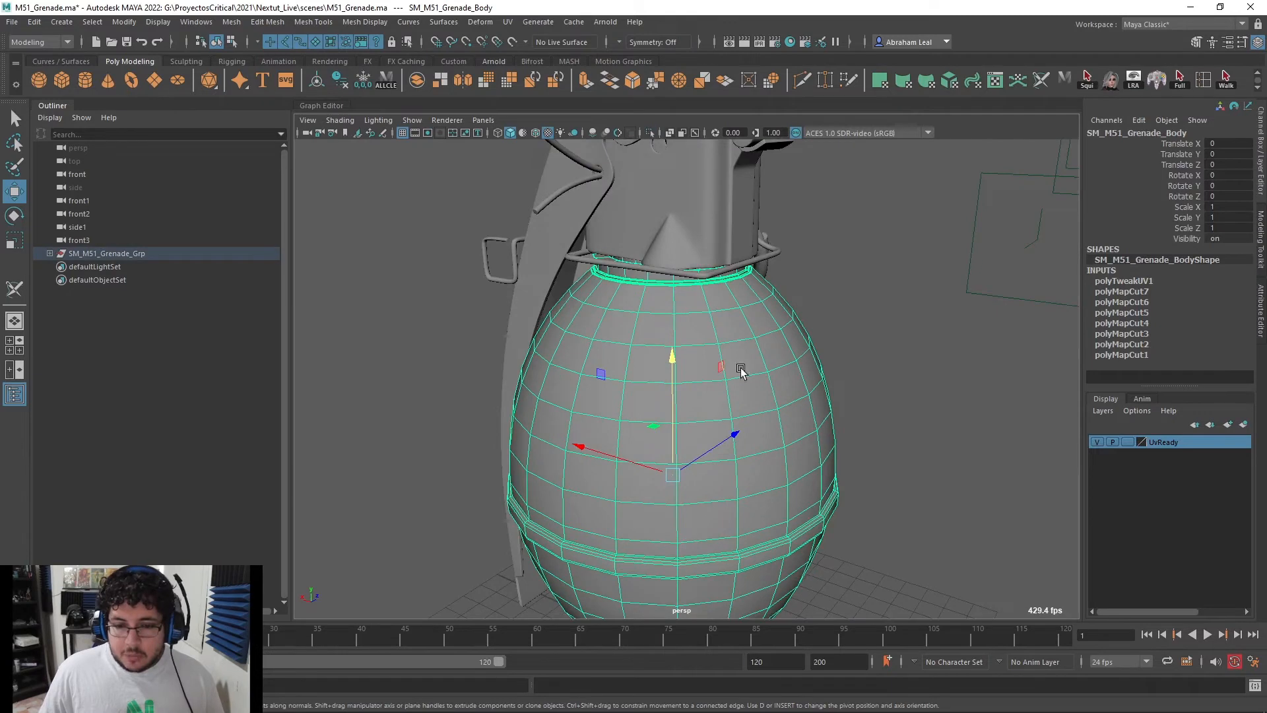
pyautogui.rightClick(1162, 437)
pyautogui.click(1161, 465)
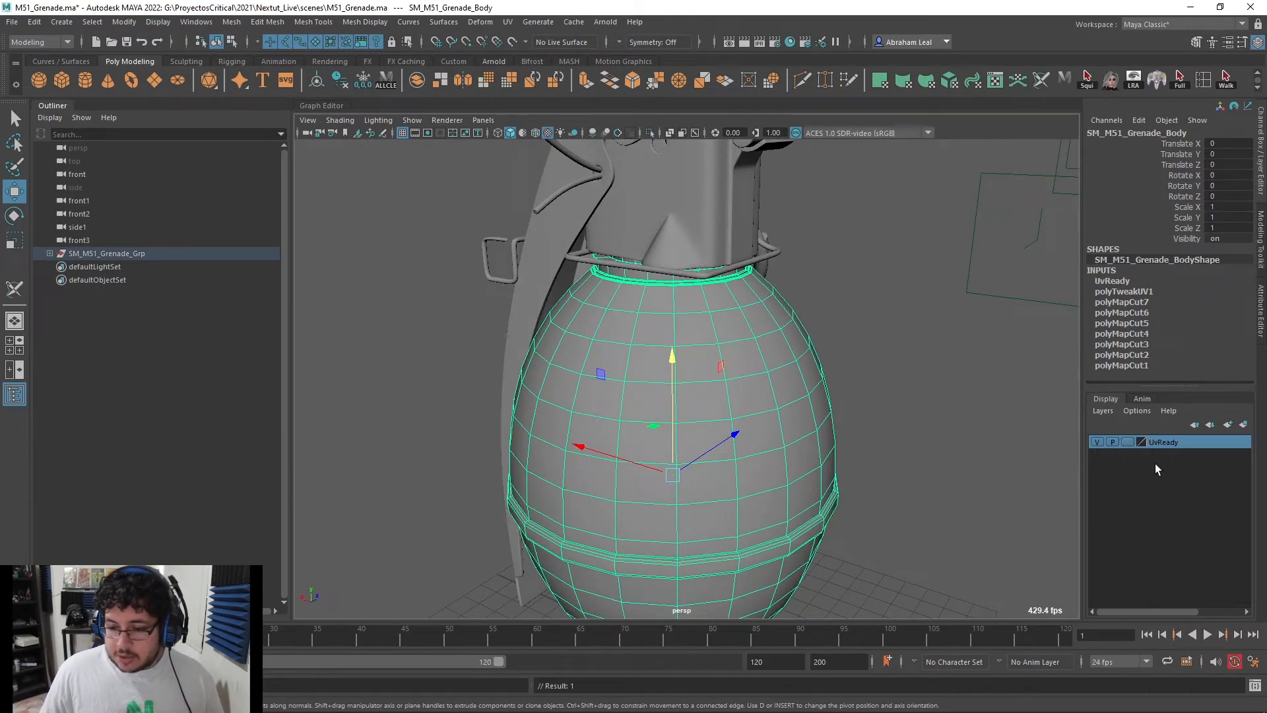
pyautogui.click(1096, 442)
# Isolate the grenade's pull ring and examine its end caps and overlapping coils
pyautogui.keyDown('alt'); pyautogui.moveTo(970, 405); pyautogui.dragTo(642, 271); pyautogui.keyUp('alt')
pyautogui.click(643, 272)
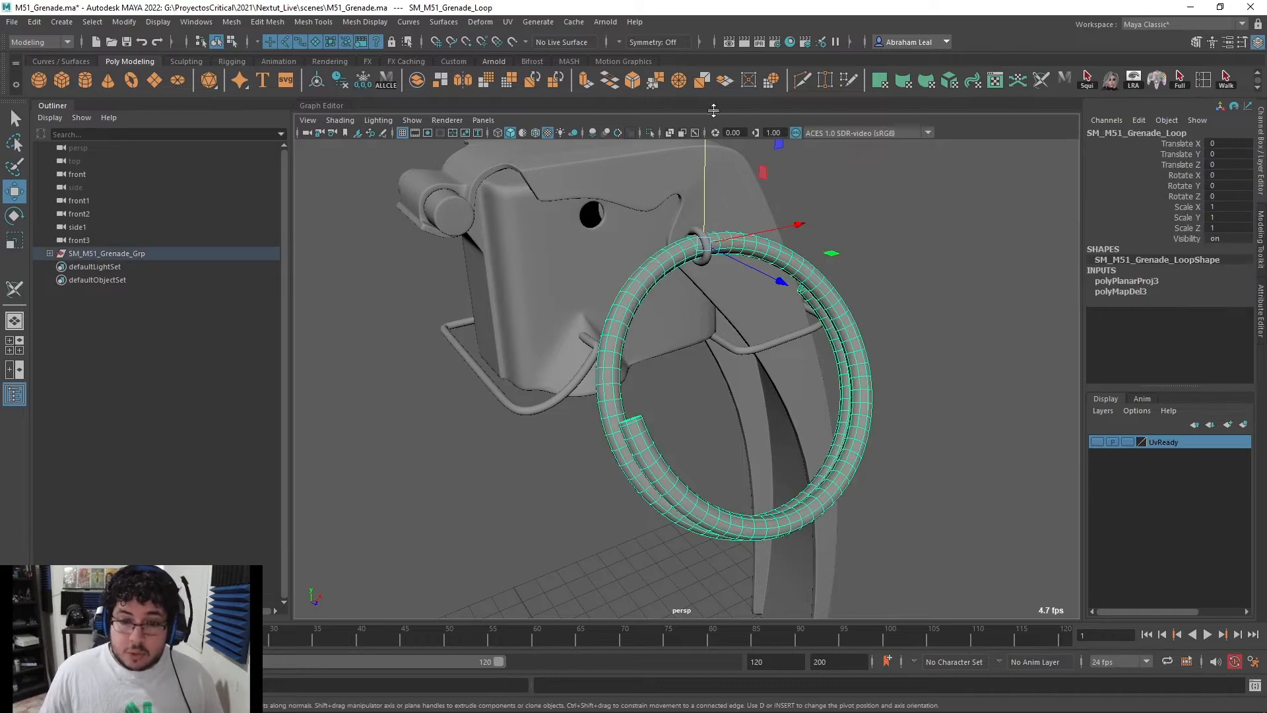
pyautogui.click(650, 133)
pyautogui.keyDown('alt'); pyautogui.moveTo(743, 261); pyautogui.dragTo(654, 271); pyautogui.keyUp('alt')
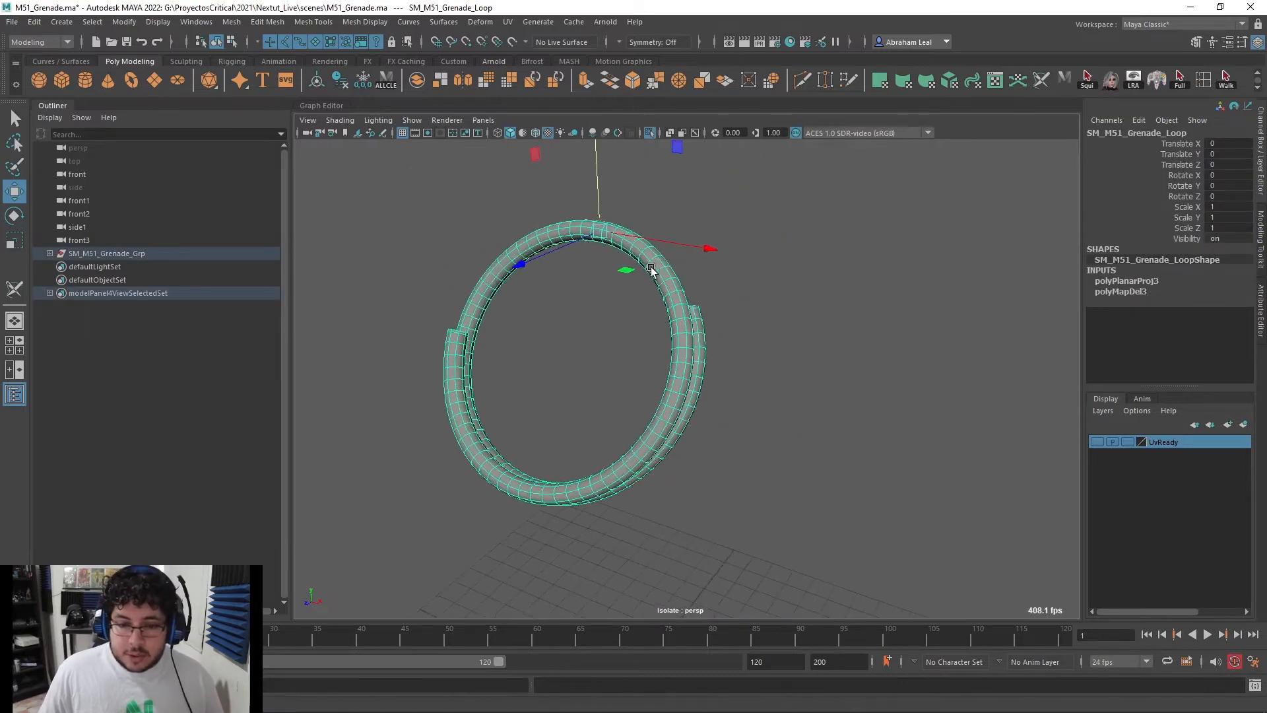
pyautogui.keyDown('alt'); pyautogui.moveTo(581, 277); pyautogui.dragTo(617, 307, button='right'); pyautogui.keyUp('alt')
pyautogui.keyDown('alt'); pyautogui.moveTo(617, 307); pyautogui.dragTo(772, 337, button='middle'); pyautogui.keyUp('alt')
pyautogui.keyDown('alt'); pyautogui.moveTo(650, 270); pyautogui.dragTo(609, 347); pyautogui.keyUp('alt')
pyautogui.keyDown('alt'); pyautogui.moveTo(609, 347); pyautogui.dragTo(794, 442, button='right'); pyautogui.keyUp('alt')
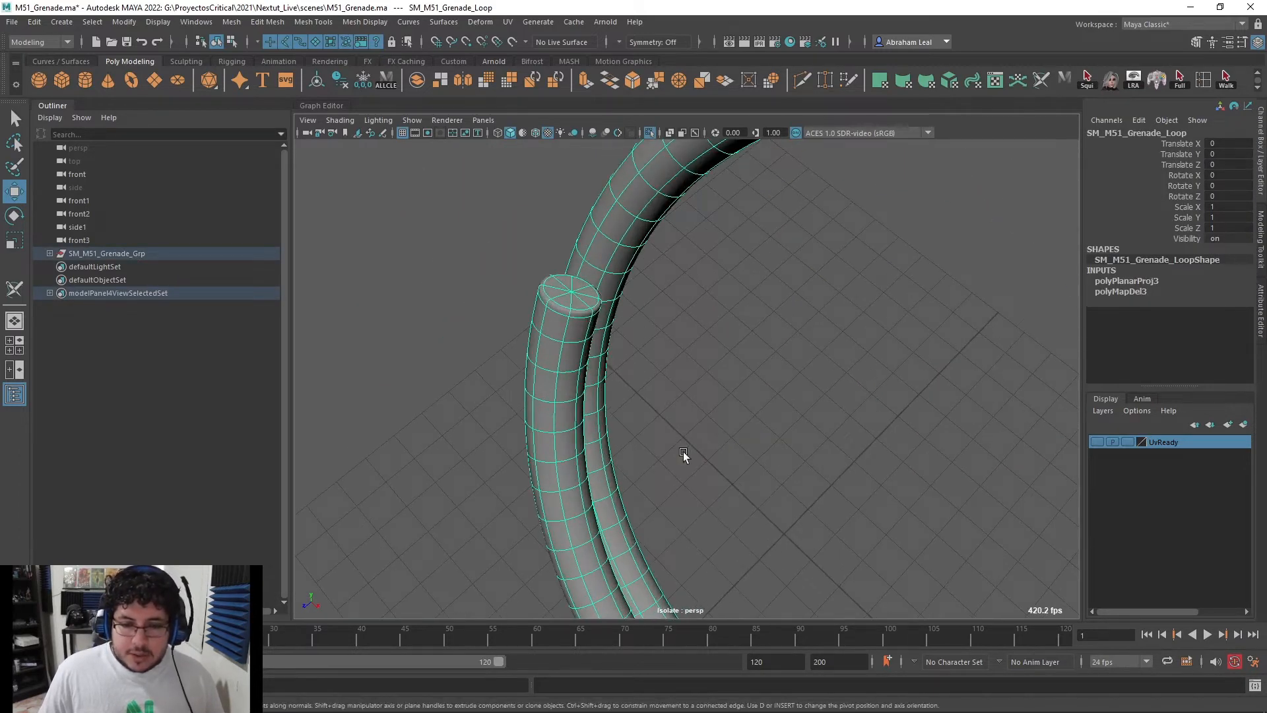
pyautogui.keyDown('alt'); pyautogui.moveTo(683, 452); pyautogui.dragTo(708, 379, button='right'); pyautogui.keyUp('alt')
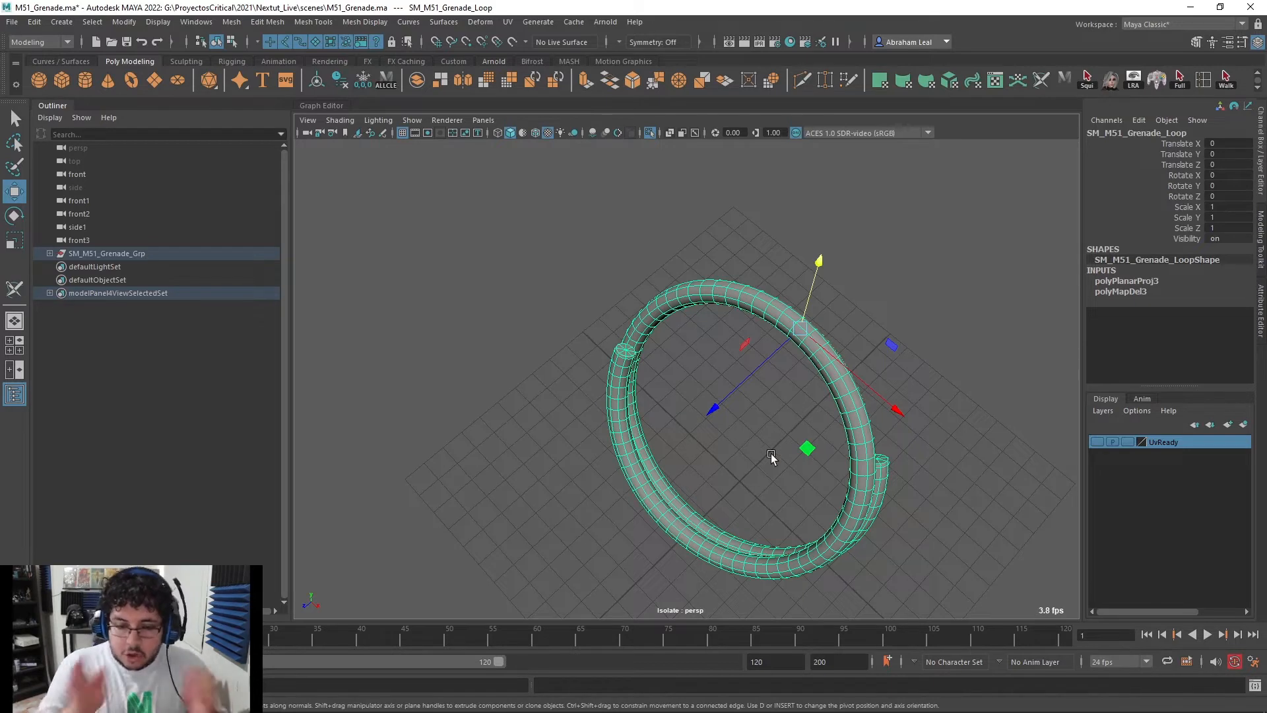
pyautogui.keyDown('alt'); pyautogui.moveTo(676, 237); pyautogui.dragTo(702, 334, button='right'); pyautogui.keyUp('alt')
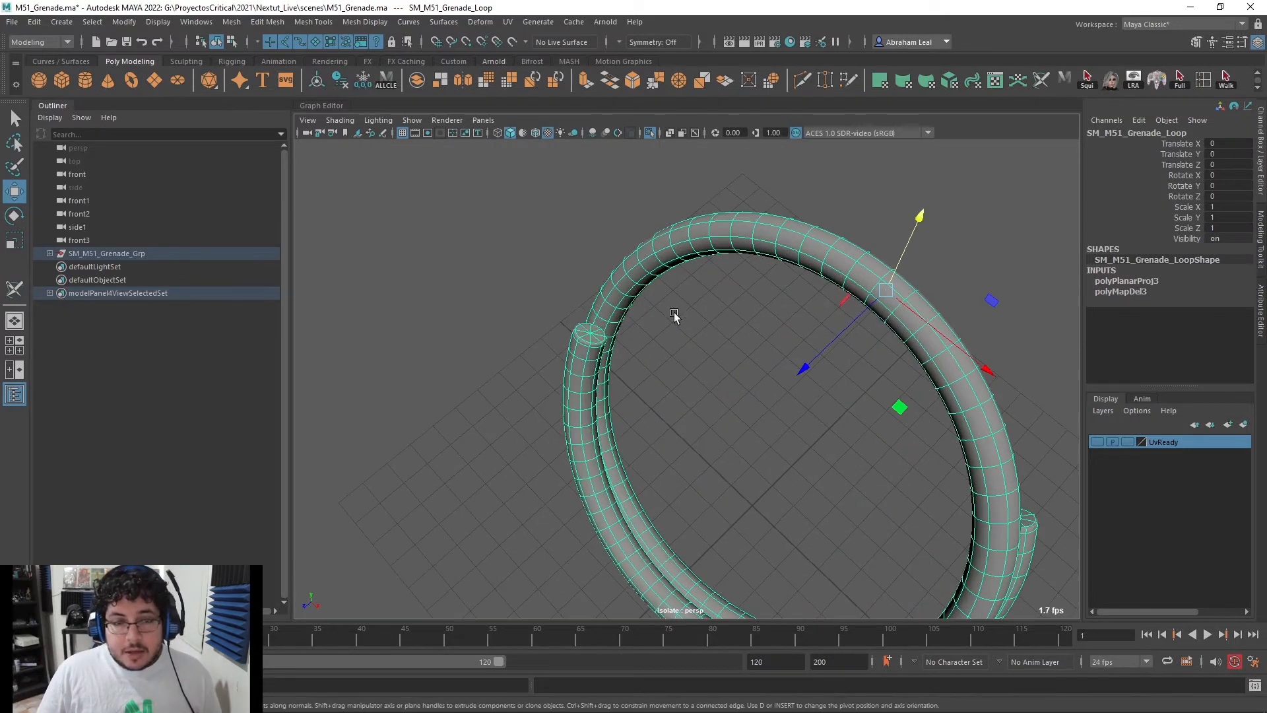
# Cut the pull ring's UVs around both end caps and along one lengthwise edge loop with the 3D Cut and Sew UV Tool
pyautogui.click(509, 22)
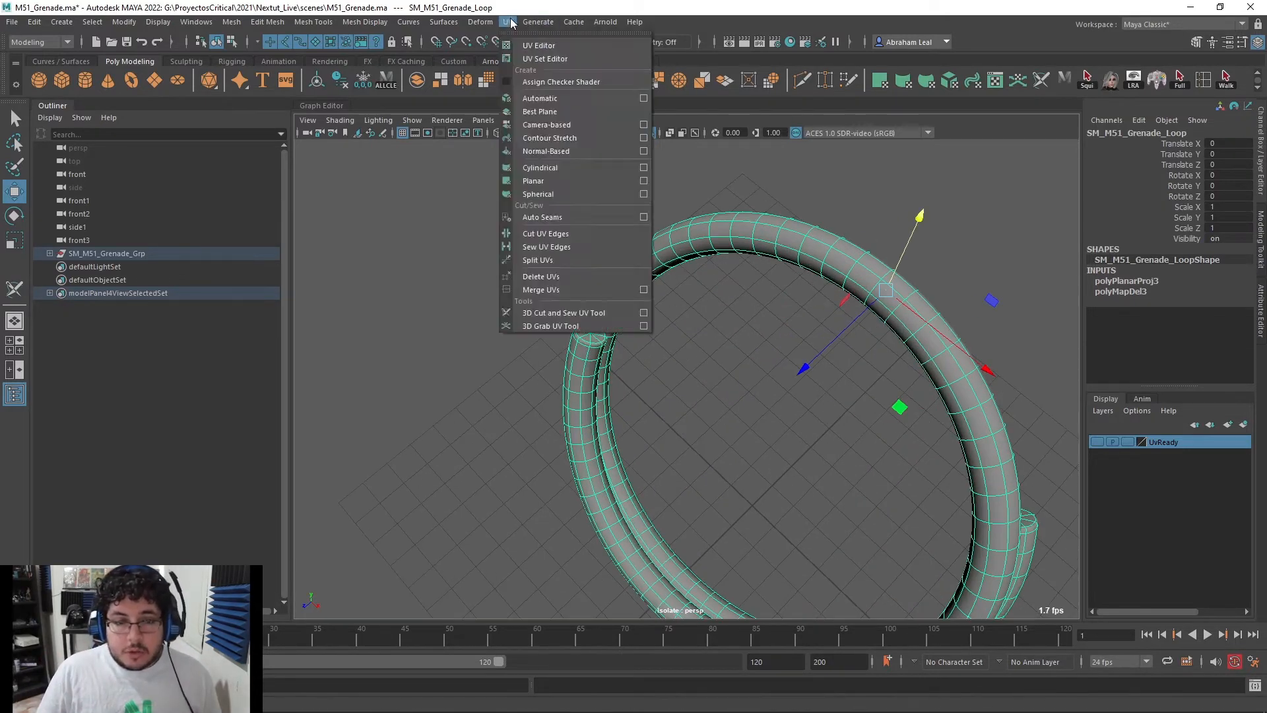
pyautogui.click(567, 311)
pyautogui.keyDown('alt'); pyautogui.moveTo(770, 373); pyautogui.dragTo(799, 373); pyautogui.keyUp('alt')
pyautogui.doubleClick(779, 345)
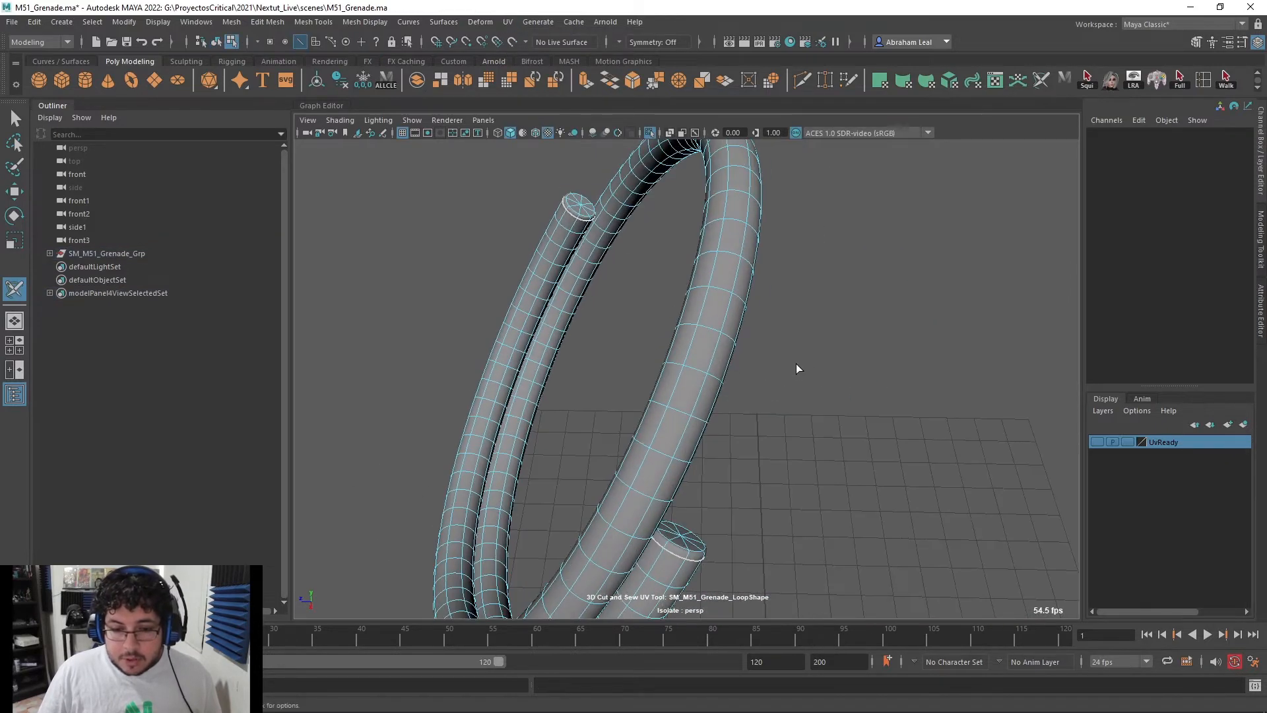
pyautogui.doubleClick(572, 228)
pyautogui.moveTo(572, 228)
pyautogui.keyDown('alt'); pyautogui.mouseDown()
pyautogui.moveTo(735, 240)
pyautogui.moveTo(613, 242)
pyautogui.moveTo(726, 338)
pyautogui.moveTo(685, 409)
pyautogui.moveTo(580, 205)
pyautogui.mouseUp(); pyautogui.keyUp('alt')
pyautogui.scroll(-5, 730, 246)
pyautogui.keyDown('alt'); pyautogui.moveTo(602, 259); pyautogui.dragTo(634, 171); pyautogui.keyUp('alt')
# End the isolated view, leave the 3D Cut and Sew UV Tool and select the pull ring as an object
pyautogui.click(649, 132)
pyautogui.scroll(-4, 670, 237)
pyautogui.keyDown('alt'); pyautogui.moveTo(679, 241); pyautogui.dragTo(880, 279); pyautogui.keyUp('alt')
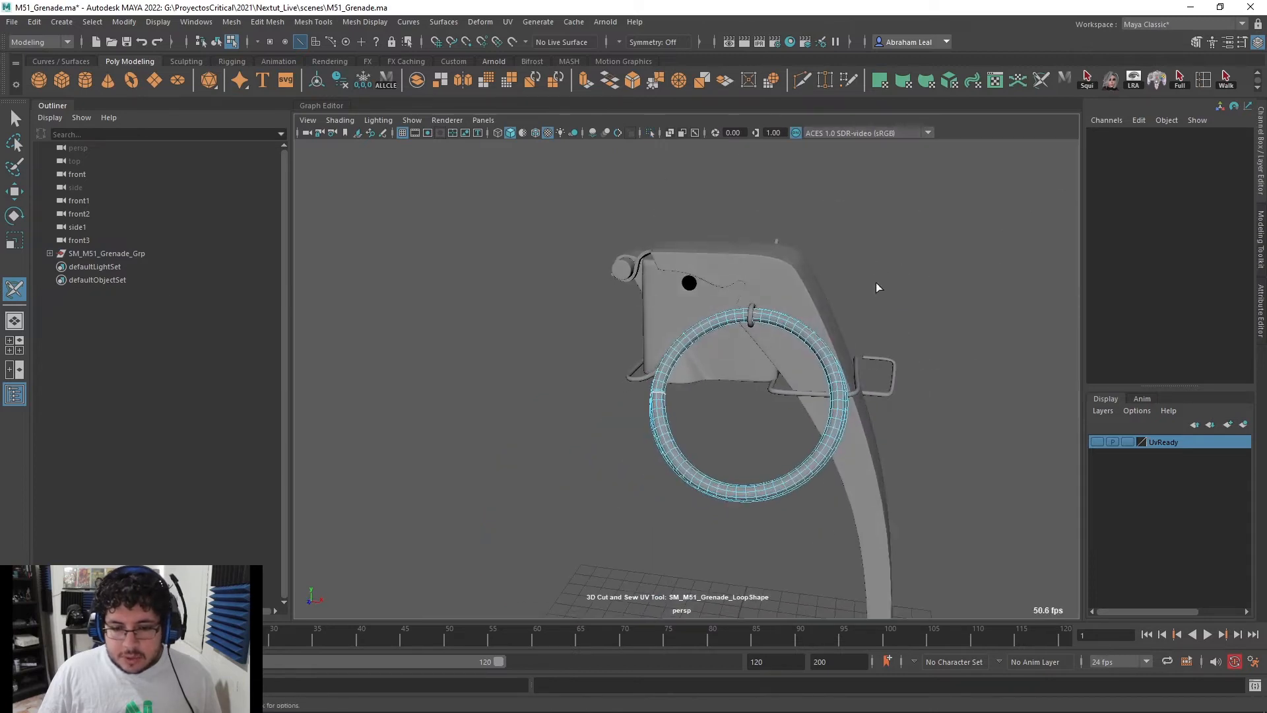
pyautogui.press('q')
pyautogui.moveTo(780, 322); pyautogui.dragTo(802, 310, button='right')
pyautogui.click(799, 318)
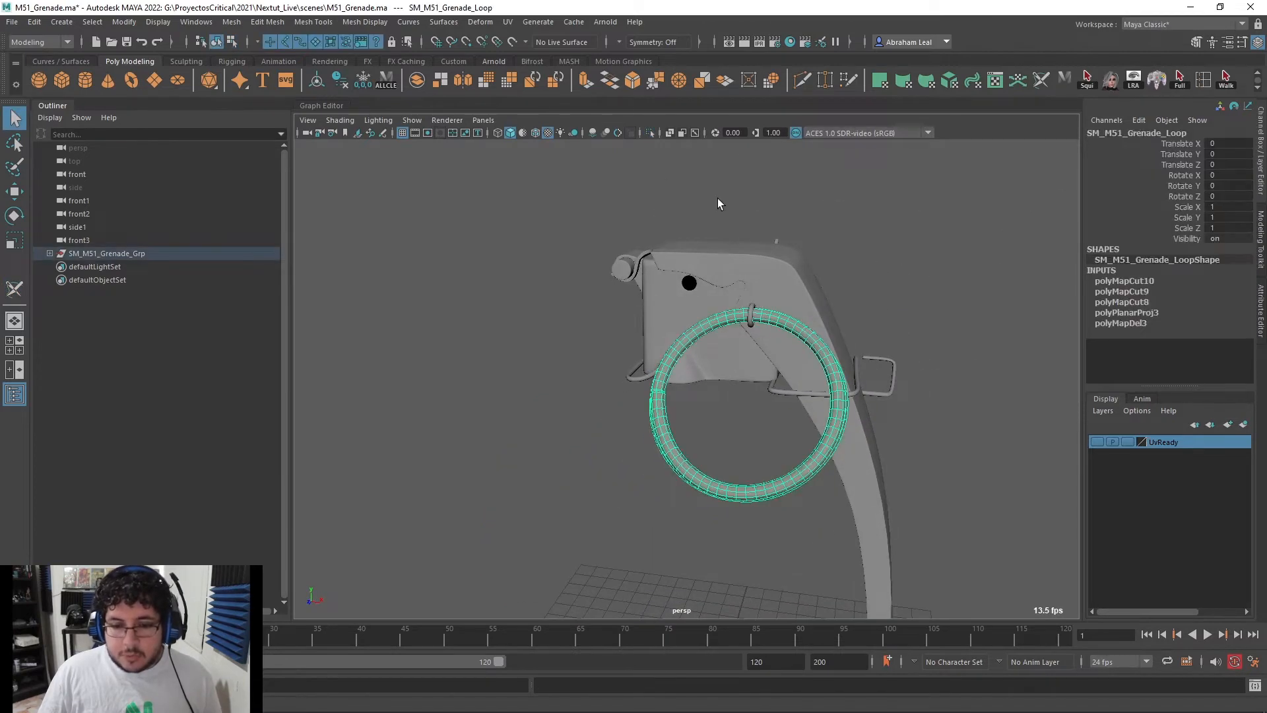
# Unfold all of the pull ring's UV shells in the UV Editor and check the resulting strip and caps
pyautogui.click(508, 22)
pyautogui.click(536, 41)
pyautogui.moveTo(540, 253); pyautogui.dragTo(580, 277, button='right')
pyautogui.moveTo(580, 264); pyautogui.dragTo(845, 412)
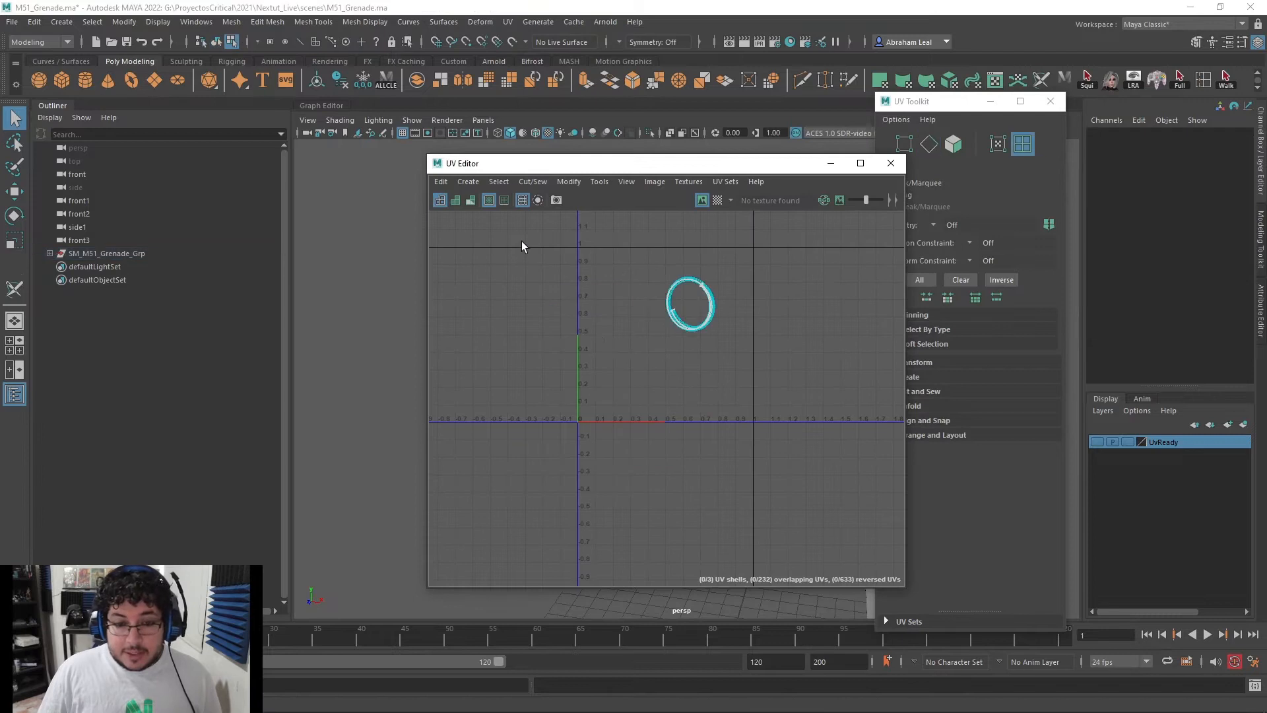
pyautogui.click(916, 406)
pyautogui.click(895, 437)
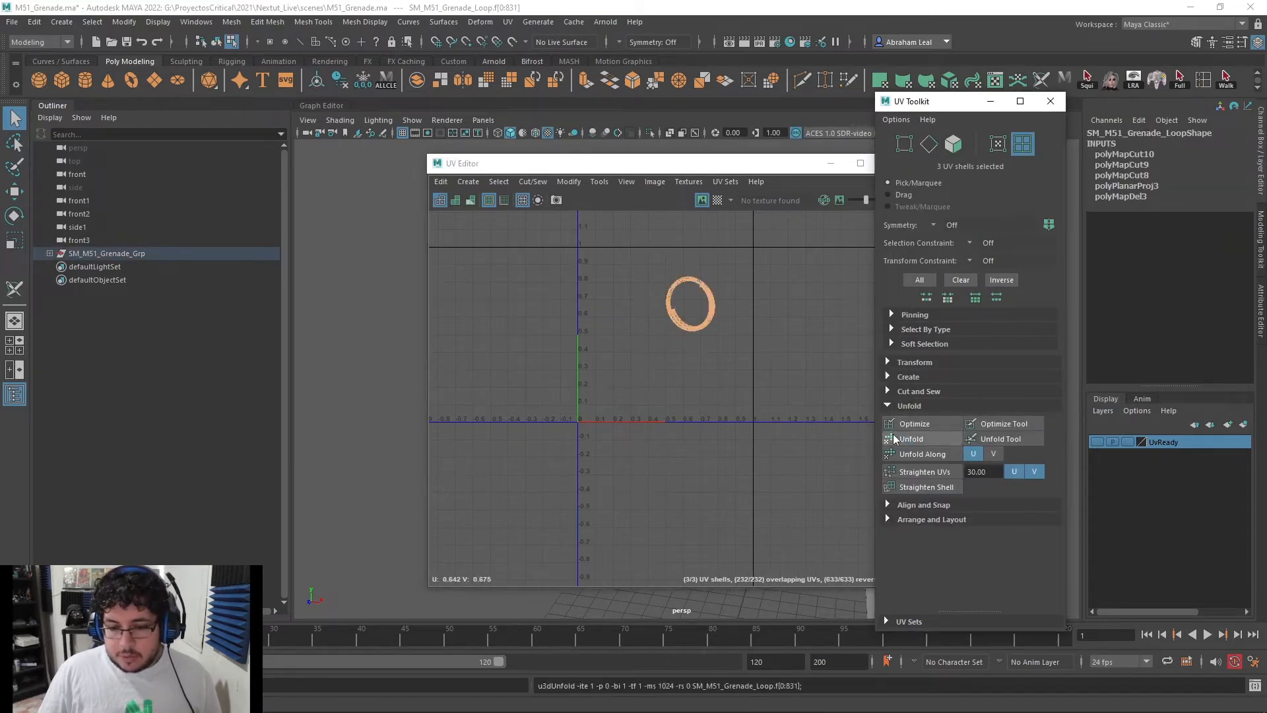
pyautogui.scroll(2, 655, 298)
pyautogui.click(766, 290)
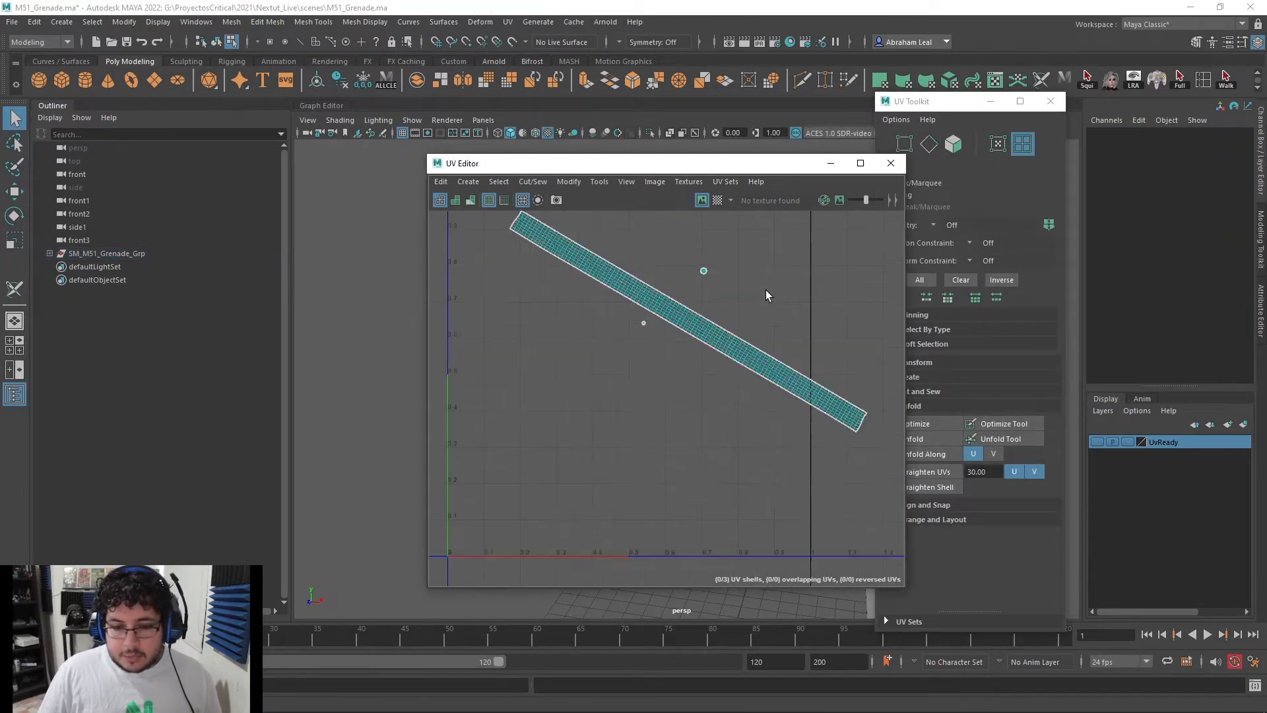
pyautogui.scroll(1, 759, 283)
pyautogui.keyDown('alt'); pyautogui.moveTo(532, 267); pyautogui.dragTo(586, 324, button='middle'); pyautogui.keyUp('alt')
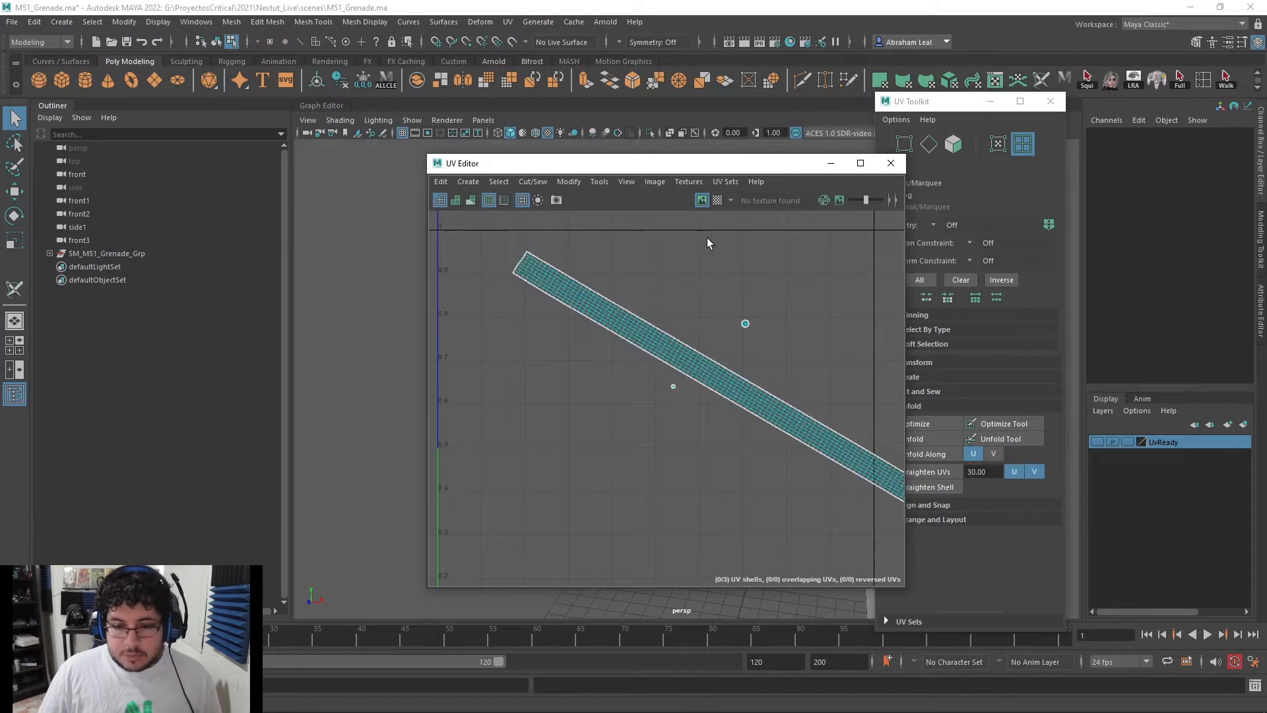
pyautogui.moveTo(758, 326); pyautogui.dragTo(631, 441)
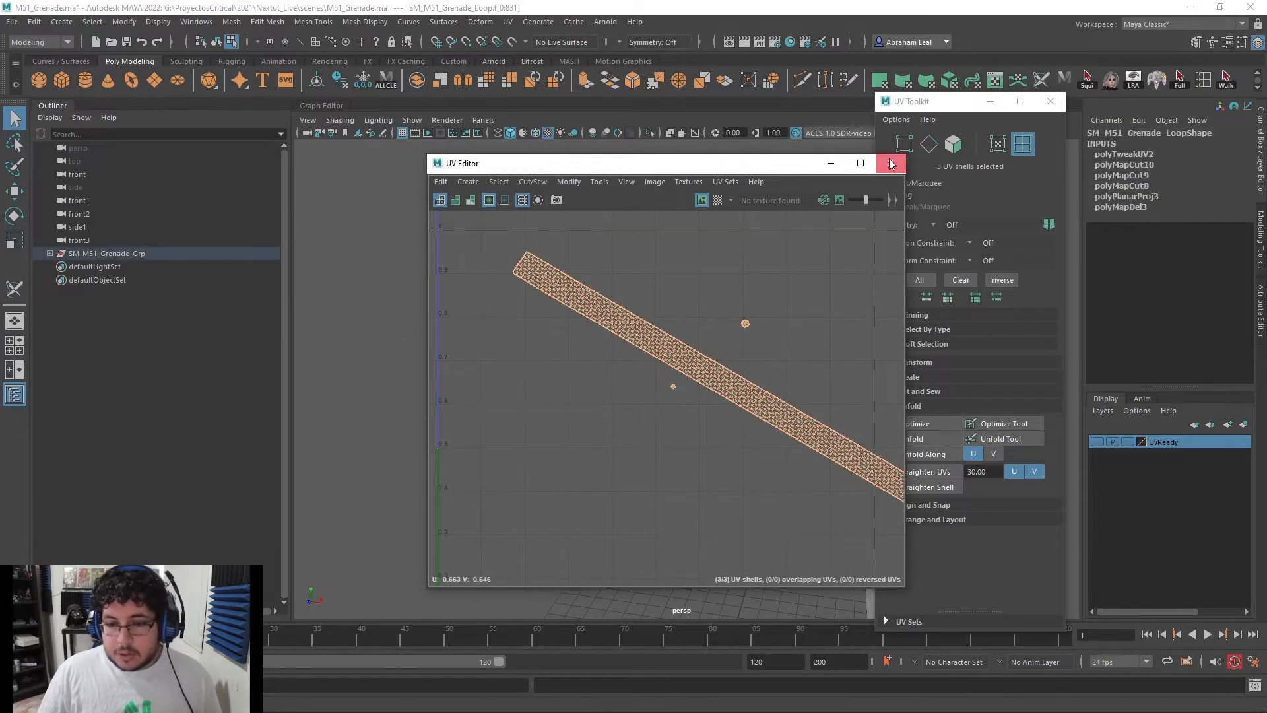
# Close the UV Editor, reselect the pull ring as an object and add it to the UvReady layer
pyautogui.click(891, 163)
pyautogui.press('F8')
pyautogui.click(790, 301)
pyautogui.keyDown('alt'); pyautogui.moveTo(790, 301); pyautogui.dragTo(668, 286); pyautogui.keyUp('alt')
pyautogui.click(668, 286)
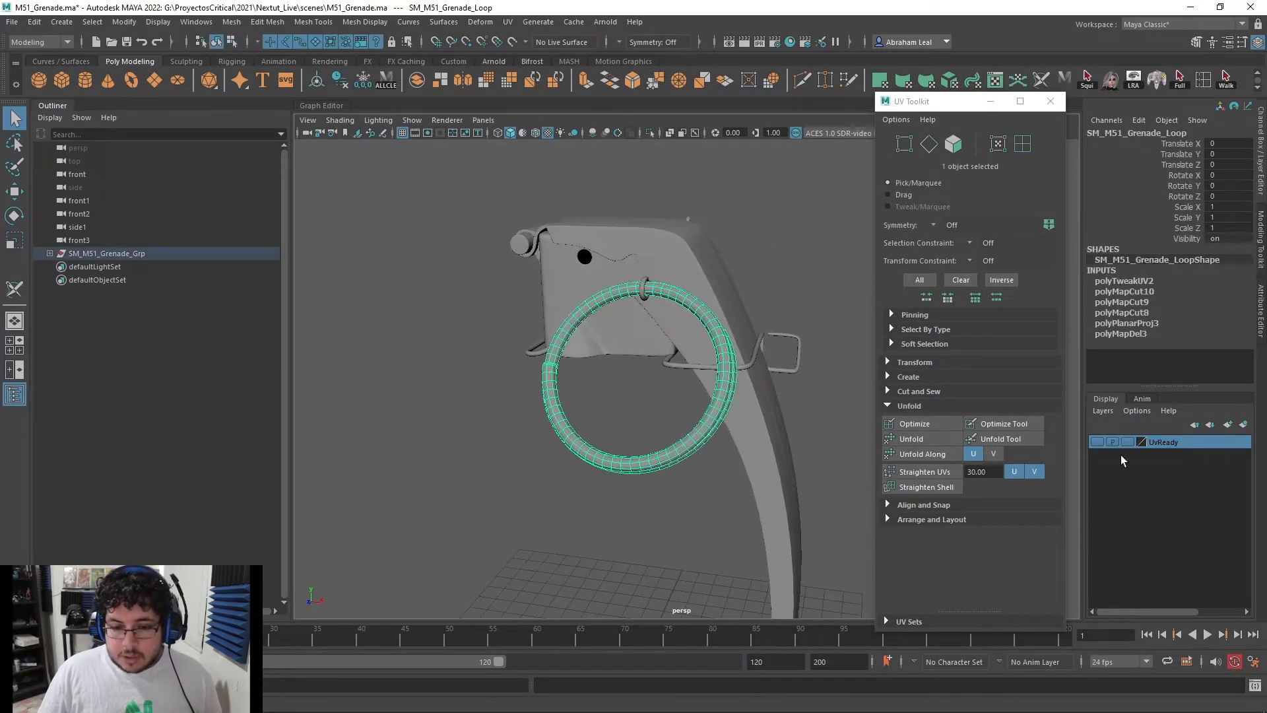
pyautogui.rightClick(1157, 442)
pyautogui.click(1165, 476)
# Select the small pin wire and isolate it in the viewport
pyautogui.click(750, 280)
pyautogui.click(644, 287)
pyautogui.click(651, 134)
pyautogui.keyDown('alt'); pyautogui.moveTo(716, 240); pyautogui.dragTo(619, 487); pyautogui.keyUp('alt')
# Cut the pin wire's UVs around both end caps with the 3D Cut and Sew UV Tool
pyautogui.click(508, 21)
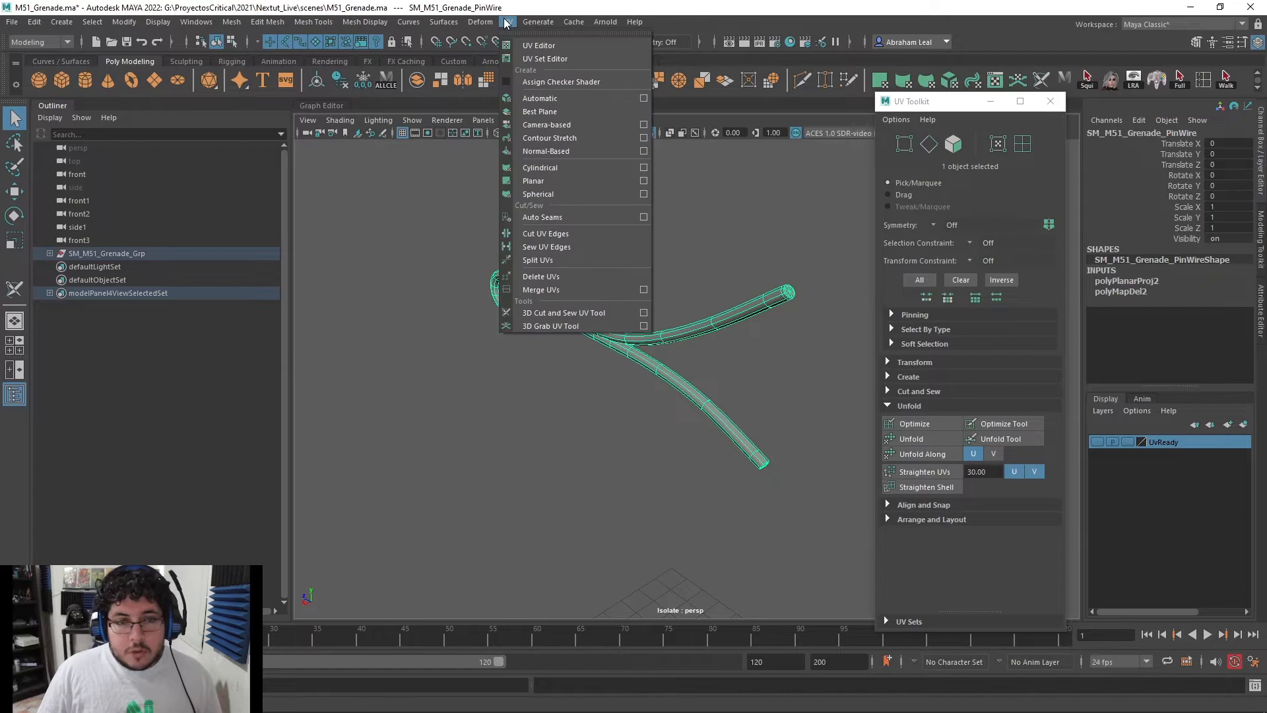
pyautogui.click(557, 316)
pyautogui.keyDown('alt'); pyautogui.moveTo(761, 305); pyautogui.dragTo(676, 334, button='middle'); pyautogui.keyUp('alt')
pyautogui.keyDown('alt'); pyautogui.moveTo(676, 334); pyautogui.dragTo(1004, 555, button='right'); pyautogui.keyUp('alt')
pyautogui.keyDown('alt'); pyautogui.moveTo(713, 304); pyautogui.dragTo(723, 272); pyautogui.keyUp('alt')
pyautogui.doubleClick(712, 231)
pyautogui.keyDown('alt'); pyautogui.moveTo(711, 317); pyautogui.dragTo(667, 418); pyautogui.keyUp('alt')
pyautogui.keyDown('alt'); pyautogui.moveTo(667, 418); pyautogui.dragTo(679, 167, button='middle'); pyautogui.keyUp('alt')
pyautogui.keyDown('alt'); pyautogui.moveTo(679, 167); pyautogui.dragTo(679, 361, button='right'); pyautogui.keyUp('alt')
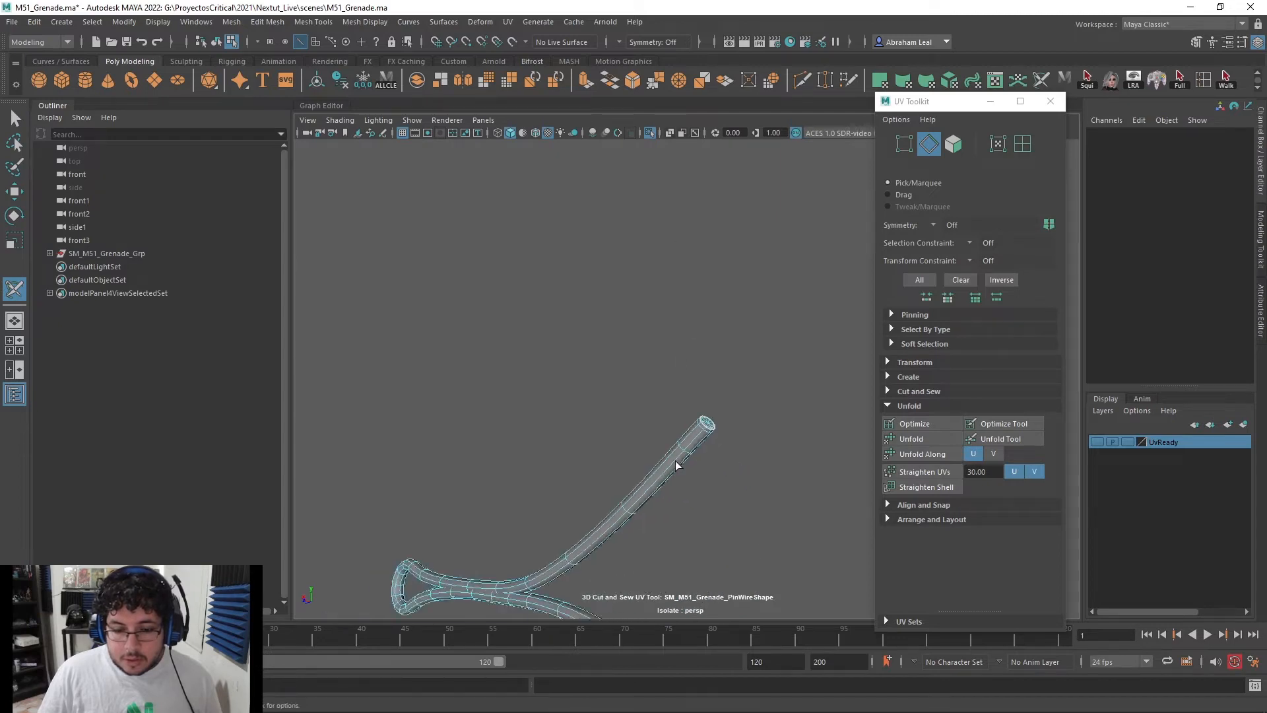
pyautogui.keyDown('alt'); pyautogui.moveTo(675, 466); pyautogui.dragTo(684, 346, button='middle'); pyautogui.keyUp('alt')
pyautogui.keyDown('alt'); pyautogui.moveTo(684, 346); pyautogui.dragTo(633, 184); pyautogui.keyUp('alt')
pyautogui.keyDown('alt'); pyautogui.moveTo(634, 184); pyautogui.dragTo(797, 545, button='right'); pyautogui.keyUp('alt')
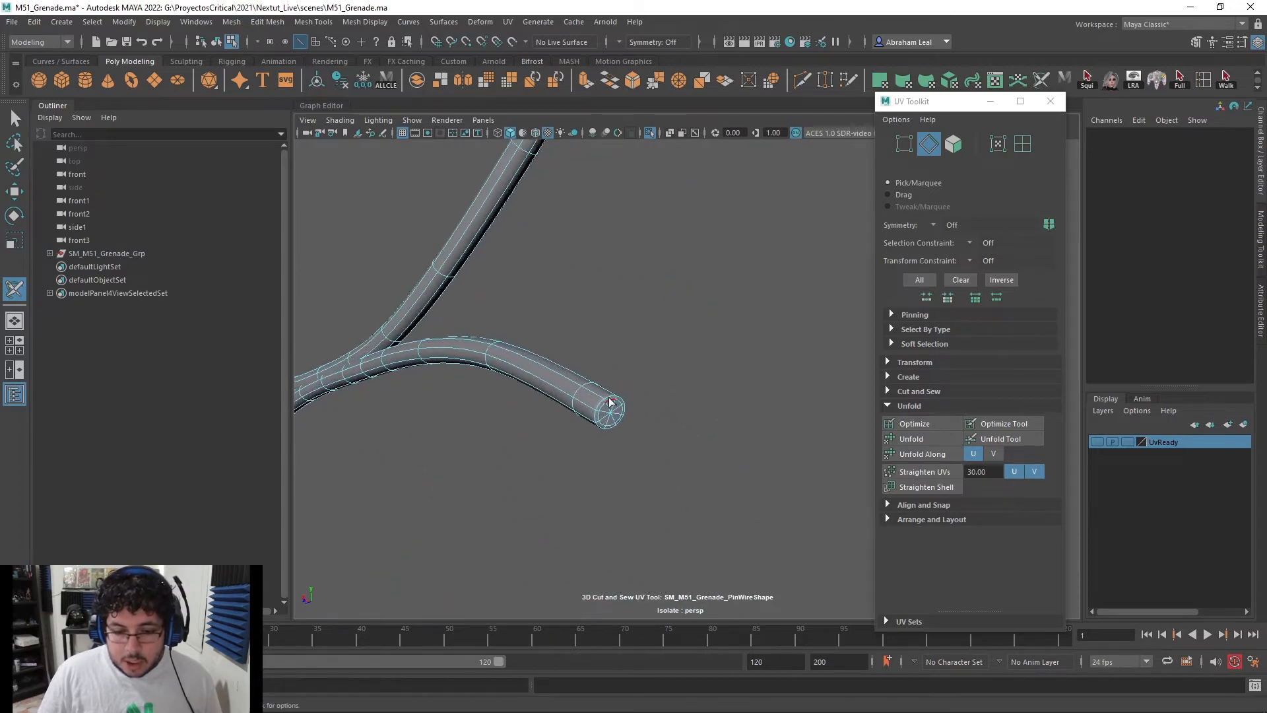
pyautogui.doubleClick(610, 401)
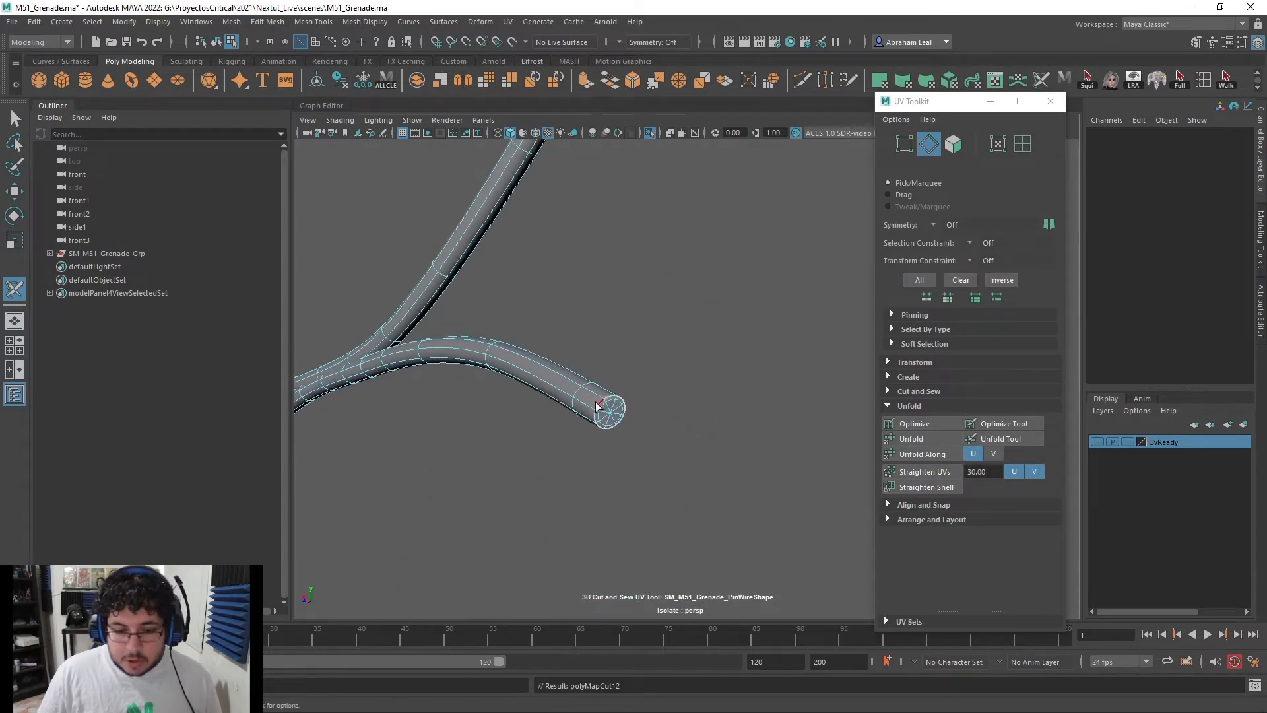
# Cut the pin wire's UVs along one lengthwise edge loop and reselect the wire as an object
pyautogui.keyDown('alt'); pyautogui.moveTo(609, 401); pyautogui.dragTo(628, 413); pyautogui.keyUp('alt')
pyautogui.keyDown('alt'); pyautogui.moveTo(646, 210); pyautogui.dragTo(592, 427, button='middle'); pyautogui.keyUp('alt')
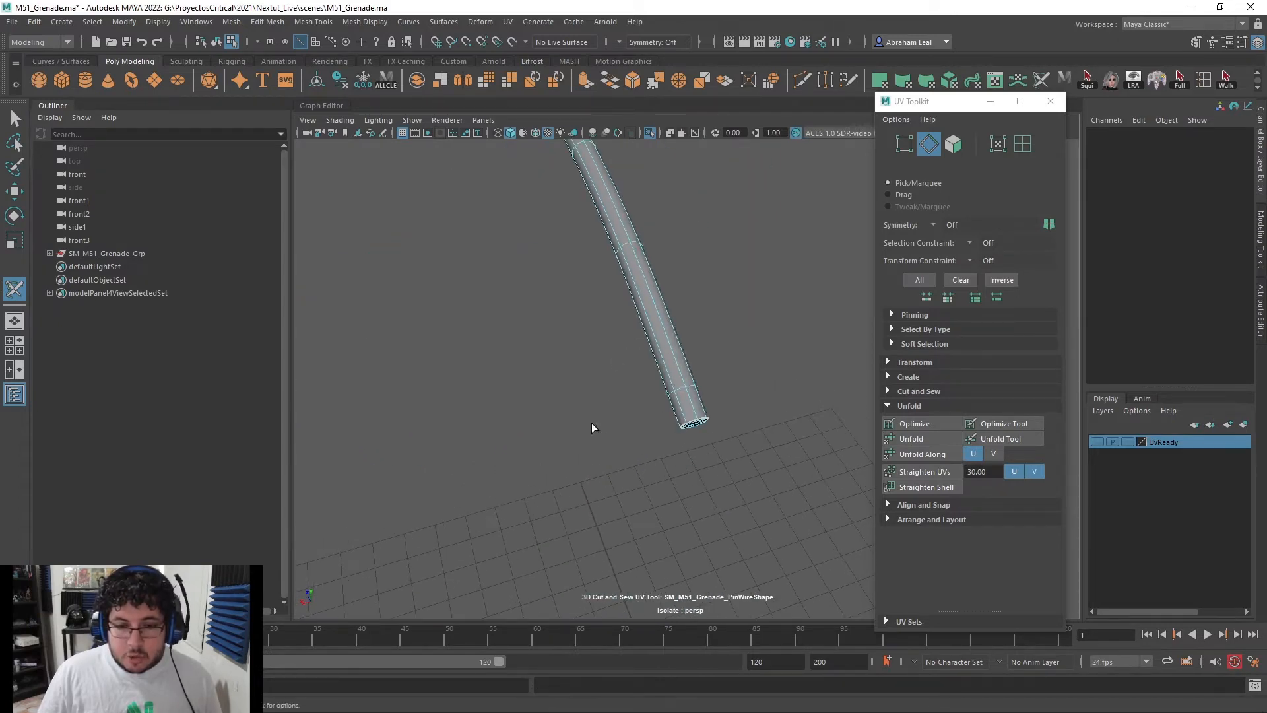
pyautogui.doubleClick(644, 273)
pyautogui.keyDown('alt'); pyautogui.moveTo(644, 273); pyautogui.dragTo(529, 319); pyautogui.keyUp('alt')
pyautogui.keyDown('alt'); pyautogui.moveTo(529, 320); pyautogui.dragTo(636, 351, button='middle'); pyautogui.keyUp('alt')
pyautogui.keyDown('alt'); pyautogui.moveTo(636, 351); pyautogui.dragTo(712, 371); pyautogui.keyUp('alt')
pyautogui.press('q')
pyautogui.moveTo(711, 371); pyautogui.dragTo(738, 333, button='right')
pyautogui.click(722, 310)
pyautogui.moveTo(722, 314); pyautogui.dragTo(784, 325)
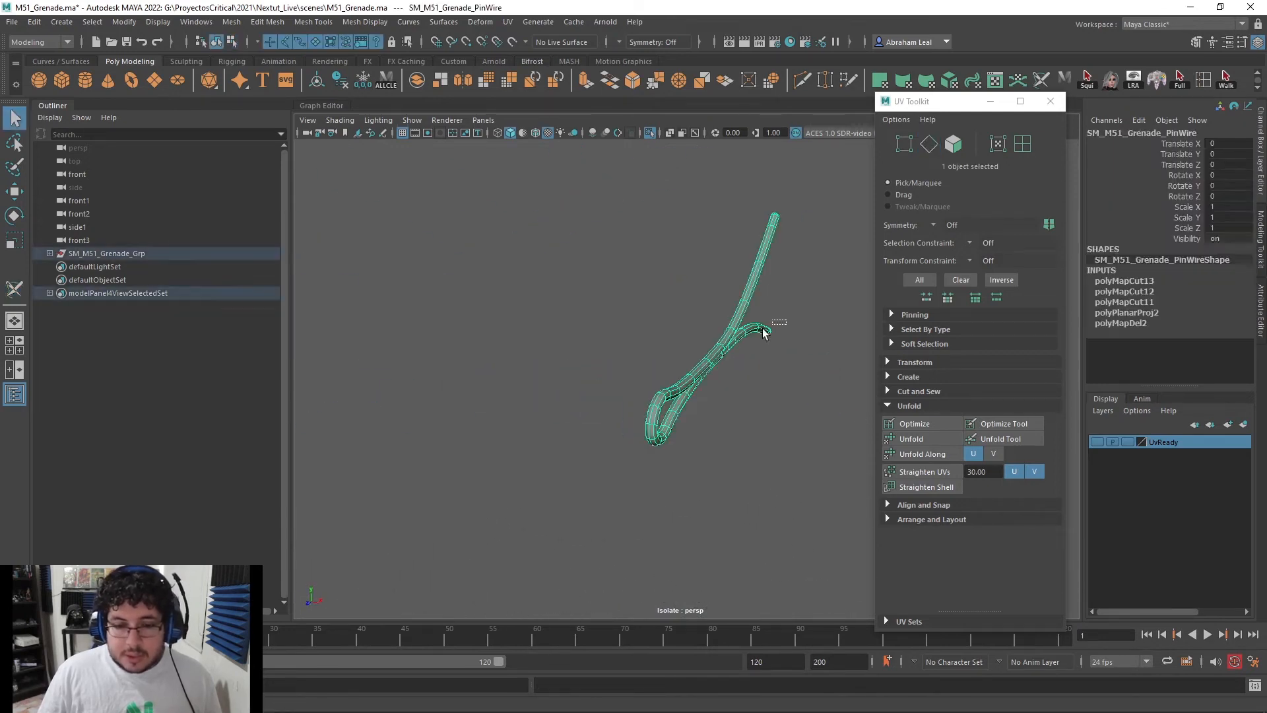
# End the isolated view and unfold all of the pin wire's UV shells in the UV Editor
pyautogui.click(650, 131)
pyautogui.rightClick(605, 322)
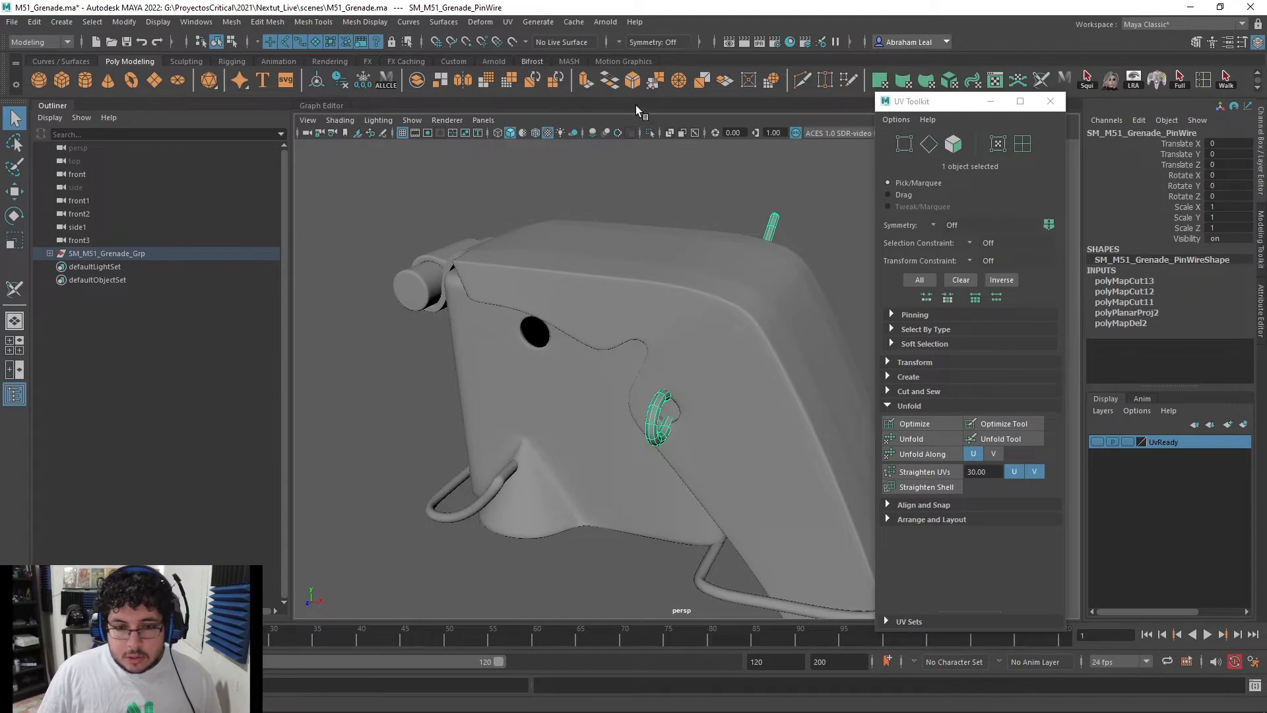
pyautogui.click(508, 22)
pyautogui.click(532, 37)
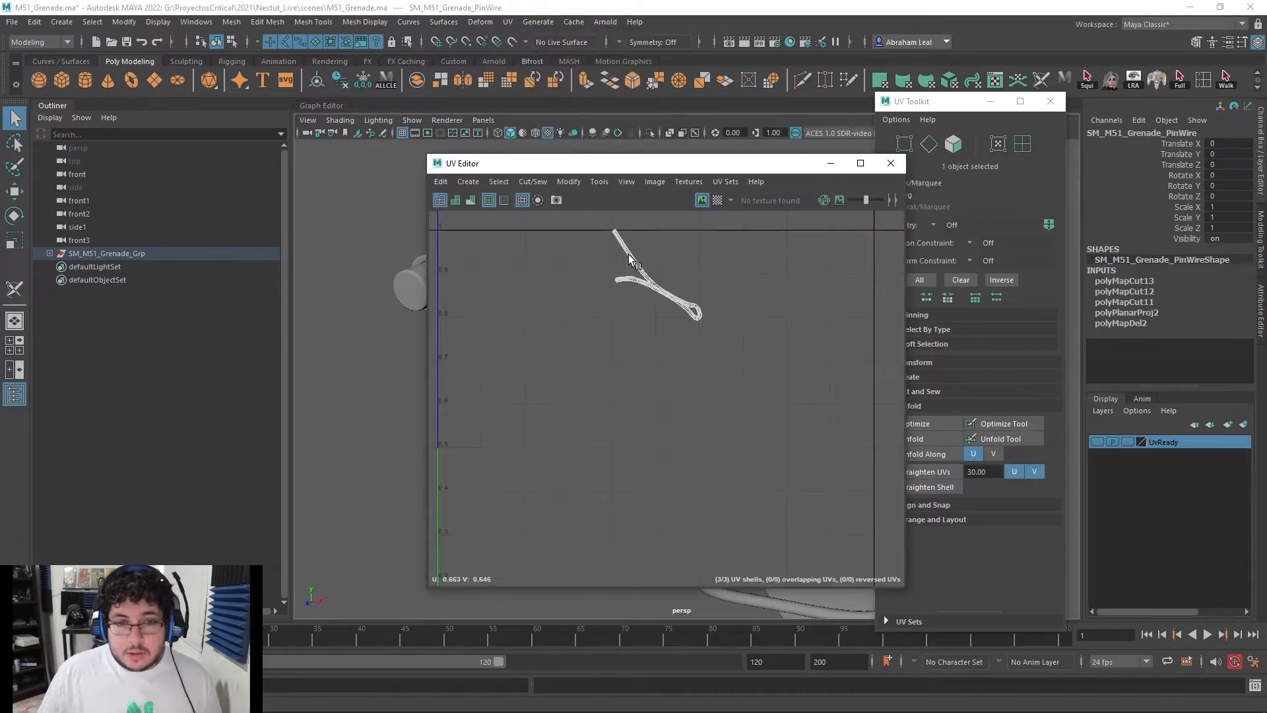
pyautogui.click(920, 438)
# Dock the UV Toolkit beside the UV Editor, then shrink the combined window and move it clear of the grenade
pyautogui.moveTo(957, 105); pyautogui.dragTo(664, 89)
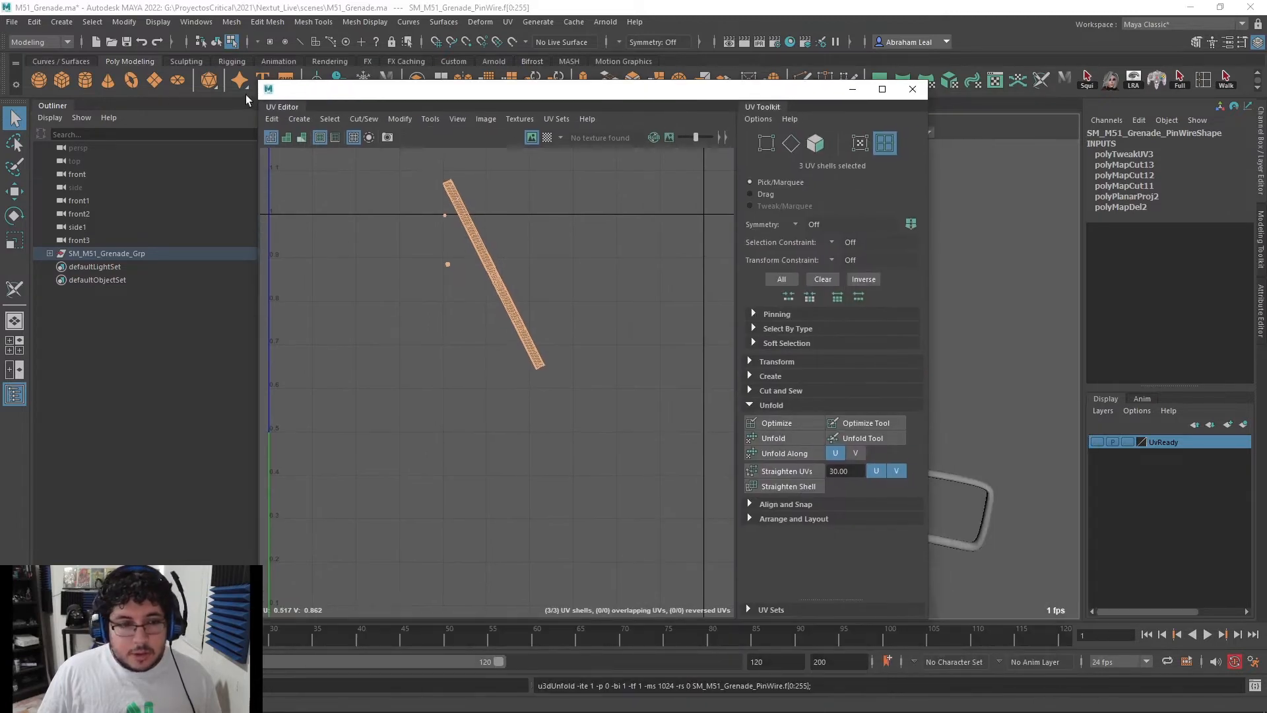
pyautogui.moveTo(259, 81); pyautogui.dragTo(383, 176)
pyautogui.moveTo(627, 207); pyautogui.dragTo(321, 151)
# Return the pin wire to object selection and add it to the UvReady layer
pyautogui.click(896, 219)
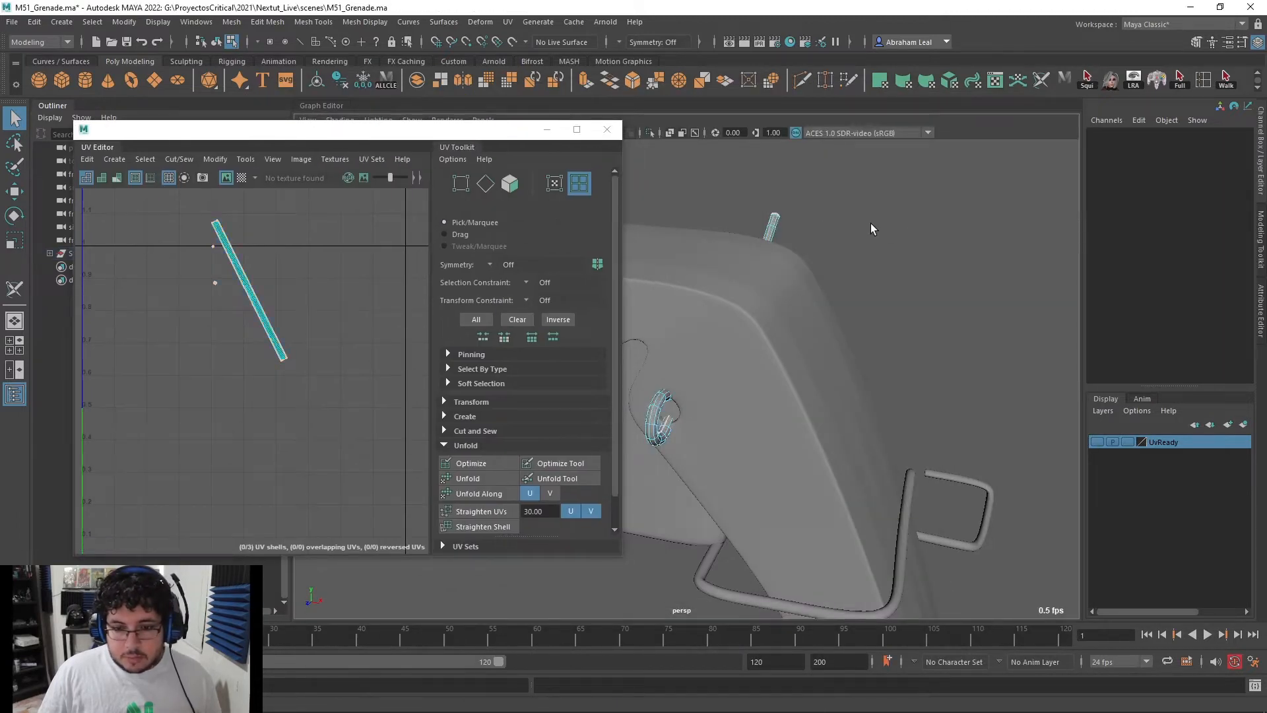
pyautogui.click(772, 226)
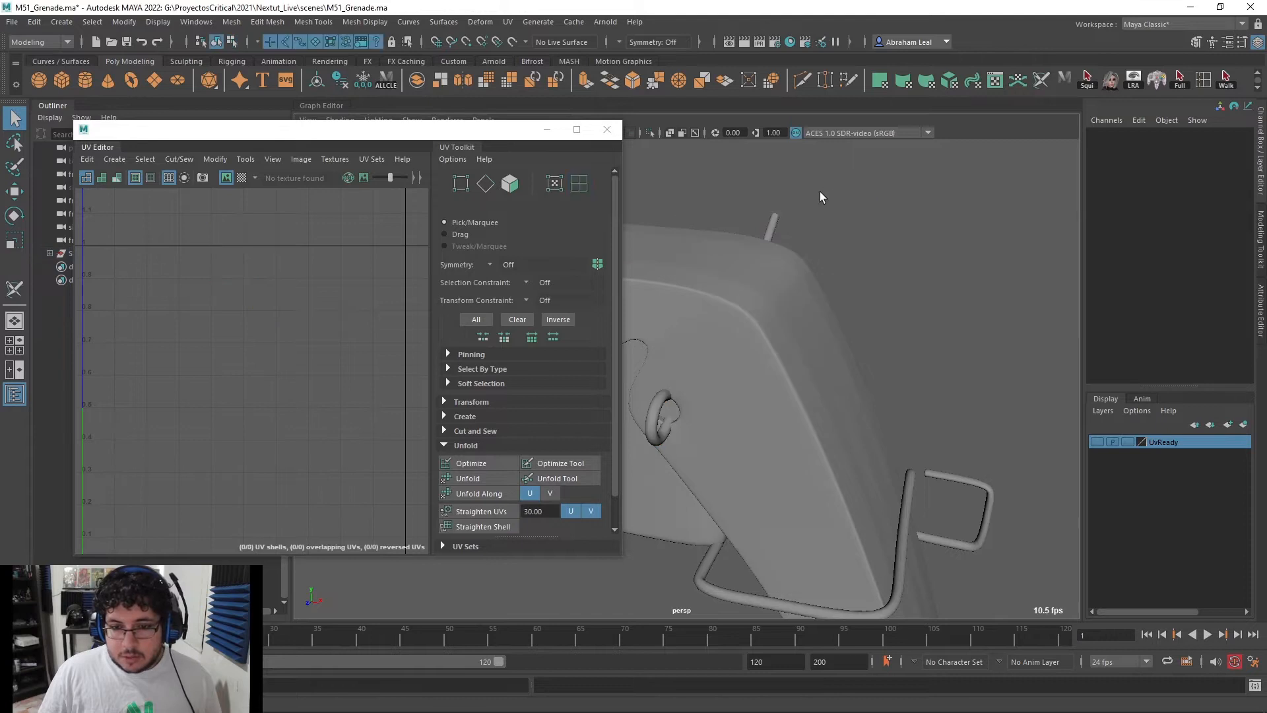
pyautogui.rightClick(1172, 447)
pyautogui.click(1174, 474)
# Select the long bent cable, move the UV Editor window further aside and isolate the cable
pyautogui.click(684, 292)
pyautogui.keyDown('alt'); pyautogui.moveTo(684, 292); pyautogui.dragTo(896, 361); pyautogui.keyUp('alt')
pyautogui.click(896, 361)
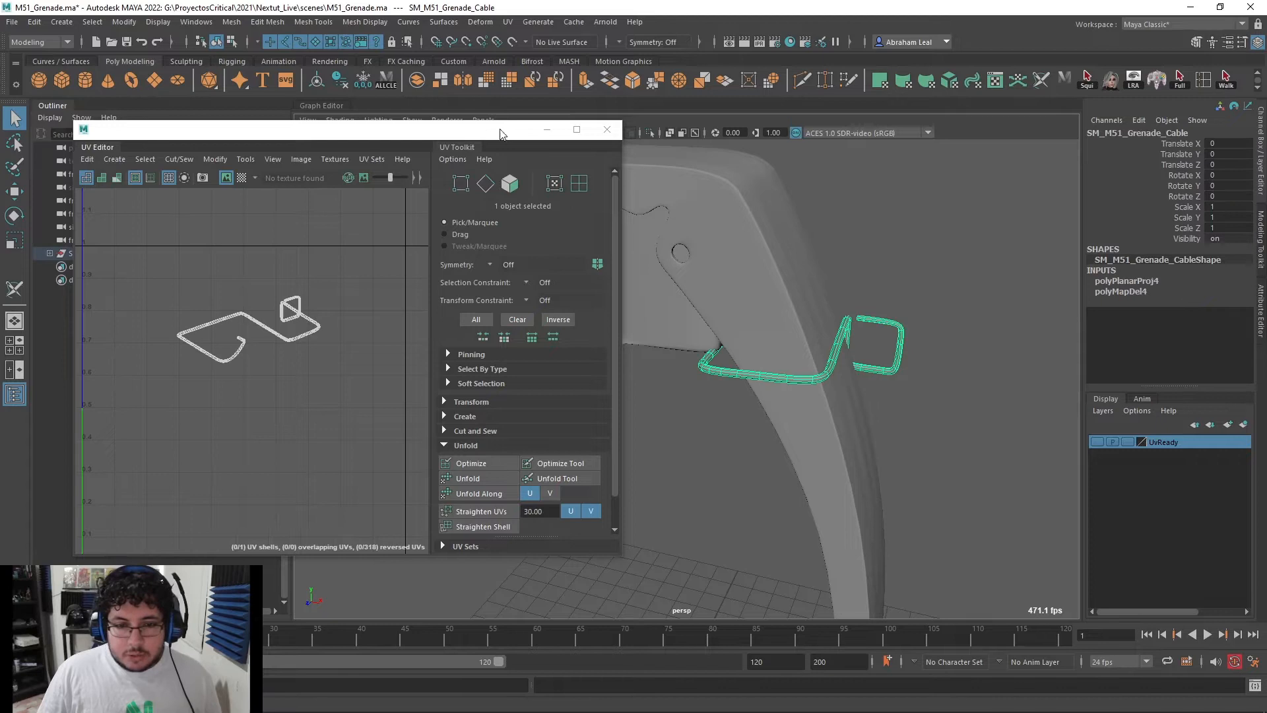
pyautogui.moveTo(502, 134); pyautogui.dragTo(422, 137)
pyautogui.click(650, 133)
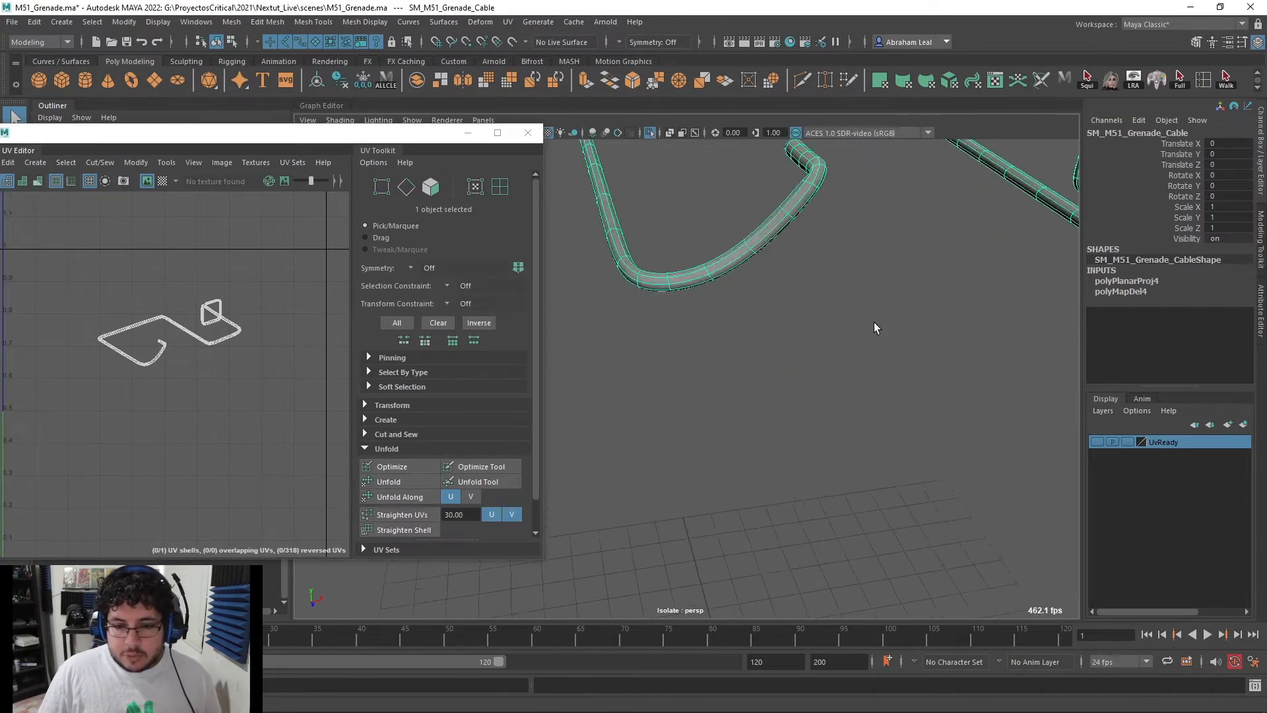
# Rotate the edge loop at the pinched corner near the cable's end and check the corner in smooth preview
pyautogui.keyDown('alt'); pyautogui.moveTo(814, 377); pyautogui.dragTo(789, 397); pyautogui.keyUp('alt')
pyautogui.press('3')
pyautogui.press('1')
pyautogui.scroll(2, 789, 397)
pyautogui.moveTo(758, 295); pyautogui.dragTo(759, 262, button='right')
pyautogui.doubleClick(760, 271)
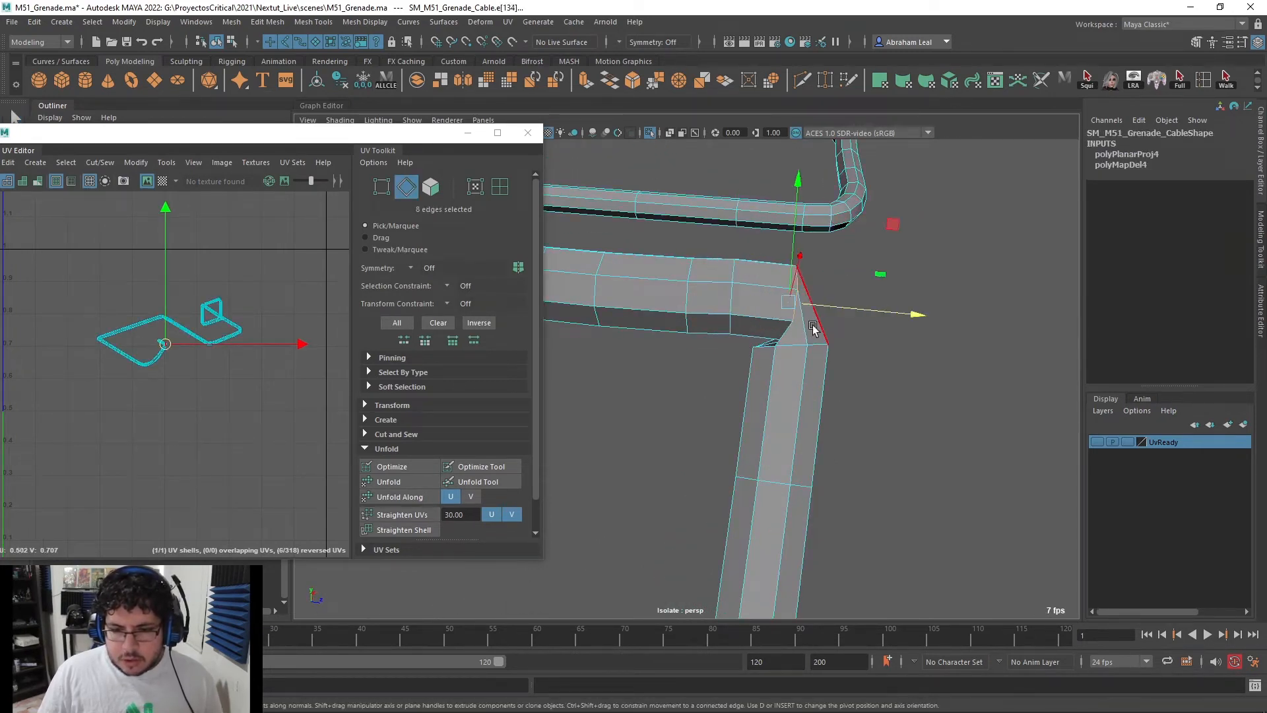
pyautogui.keyDown('alt'); pyautogui.moveTo(779, 353); pyautogui.dragTo(808, 385); pyautogui.keyUp('alt')
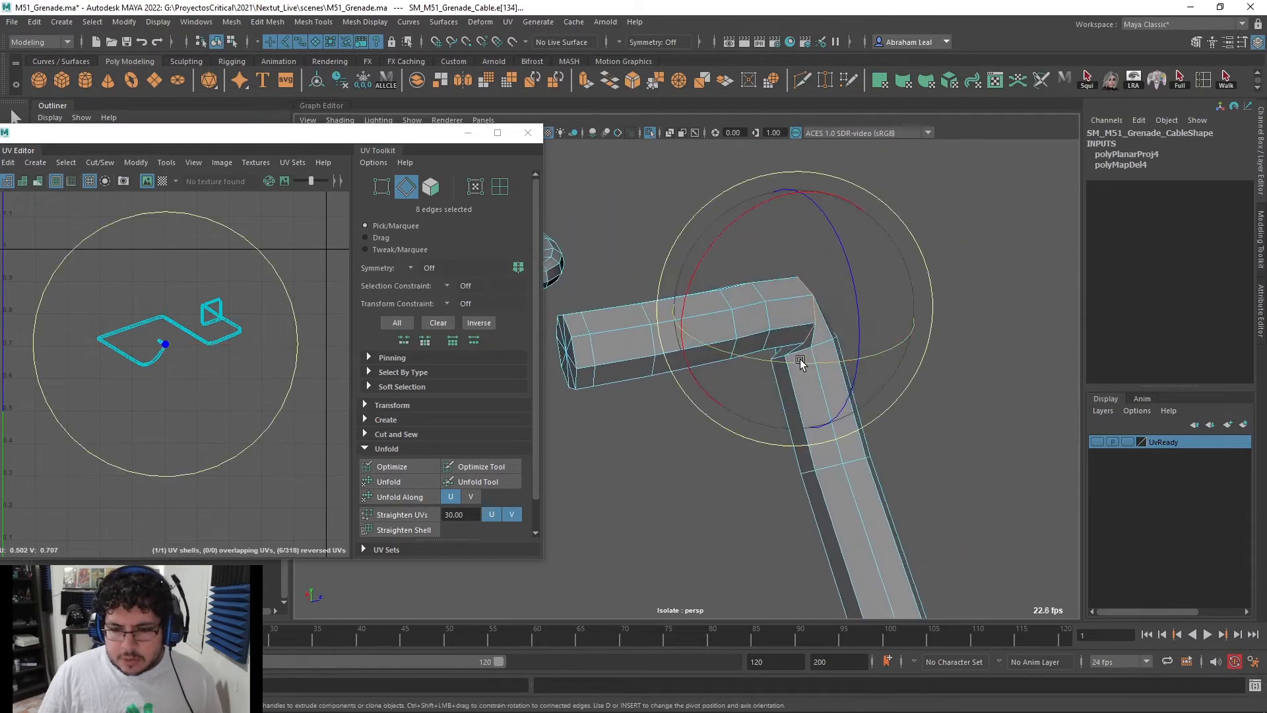
pyautogui.keyDown('alt'); pyautogui.moveTo(842, 294); pyautogui.dragTo(765, 354); pyautogui.keyUp('alt')
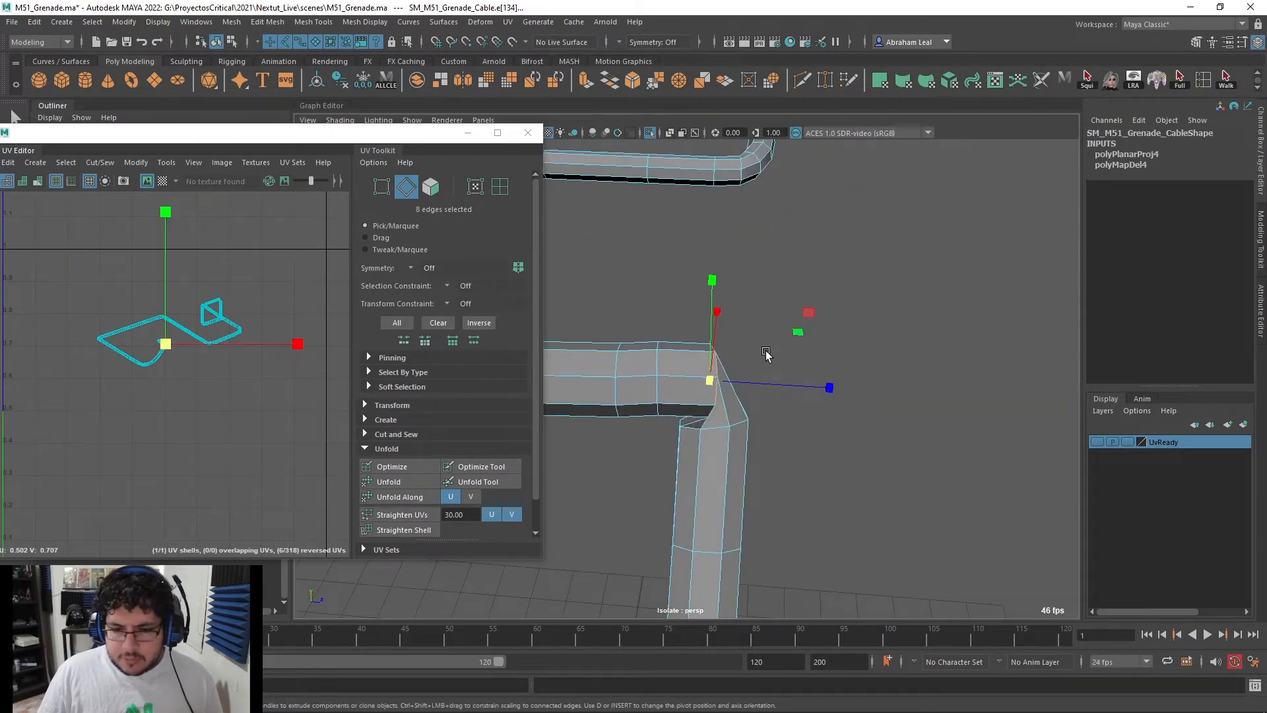
pyautogui.press('e')
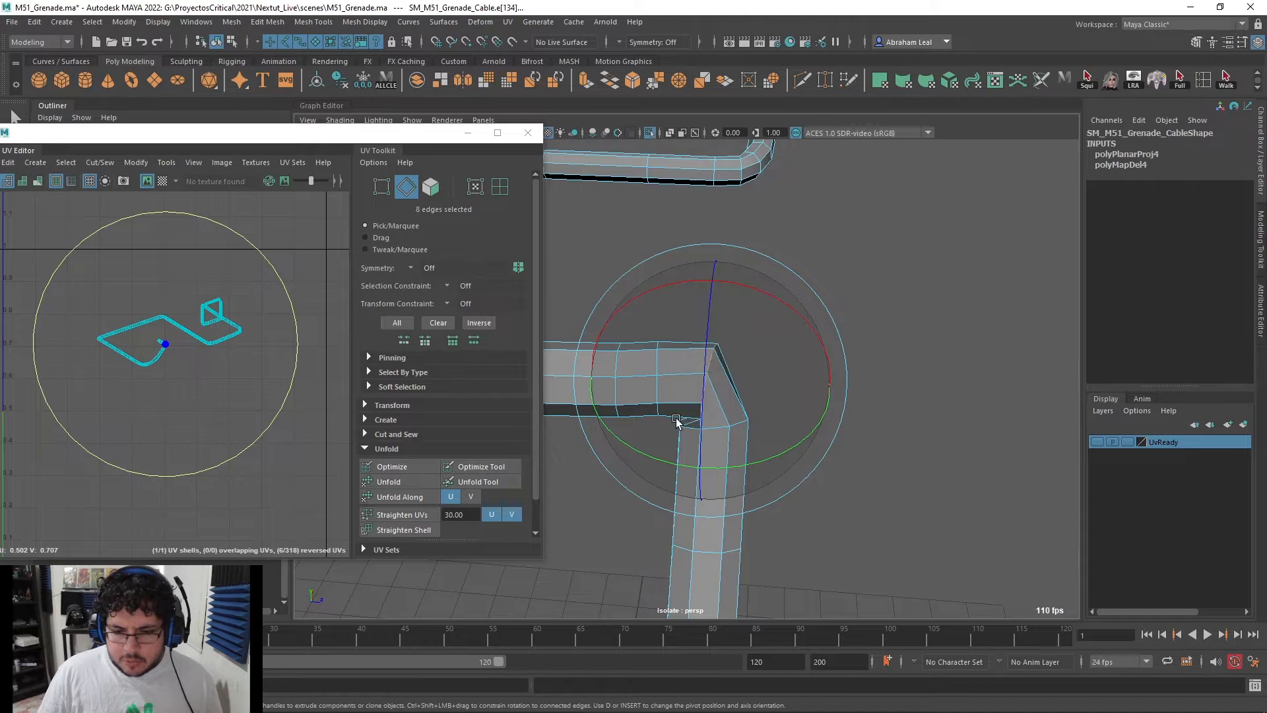
pyautogui.moveTo(692, 357); pyautogui.dragTo(644, 424)
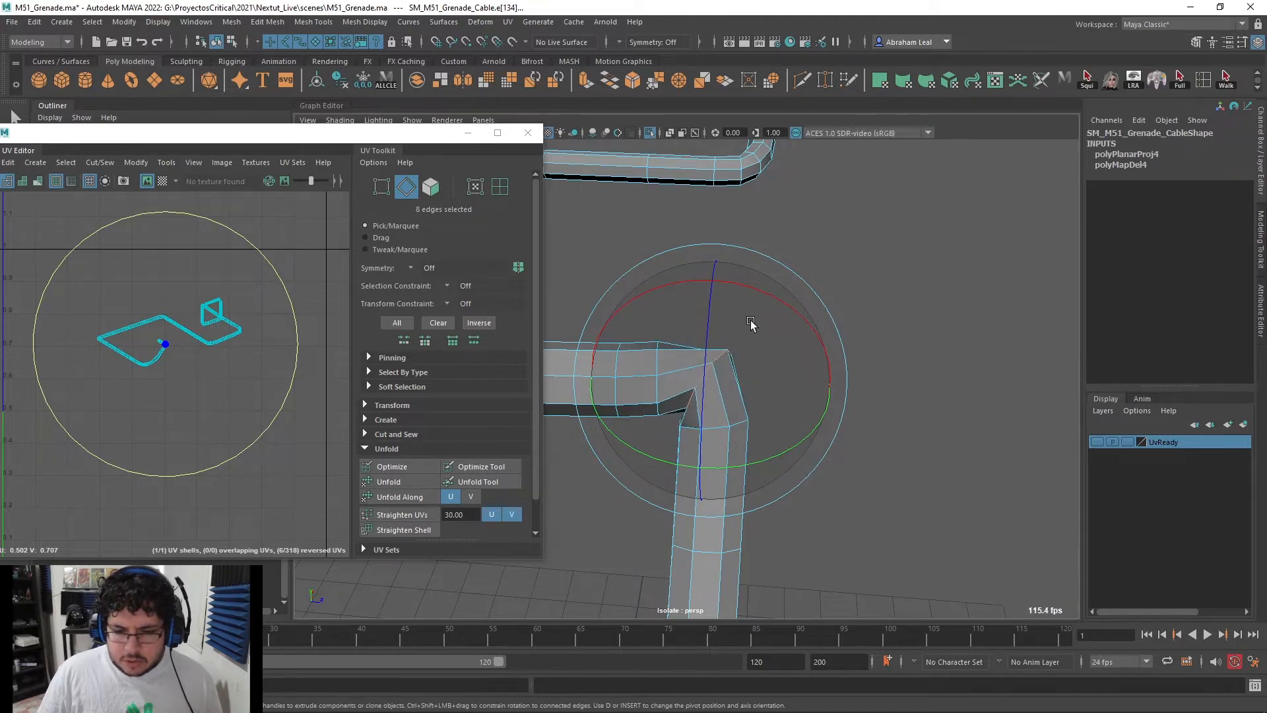
pyautogui.moveTo(741, 374)
pyautogui.keyDown('alt'); pyautogui.mouseDown()
pyautogui.moveTo(675, 407)
pyautogui.moveTo(778, 438)
pyautogui.moveTo(758, 380)
pyautogui.mouseUp(); pyautogui.keyUp('alt')
pyautogui.press('3')
pyautogui.click(746, 381)
pyautogui.press('1')
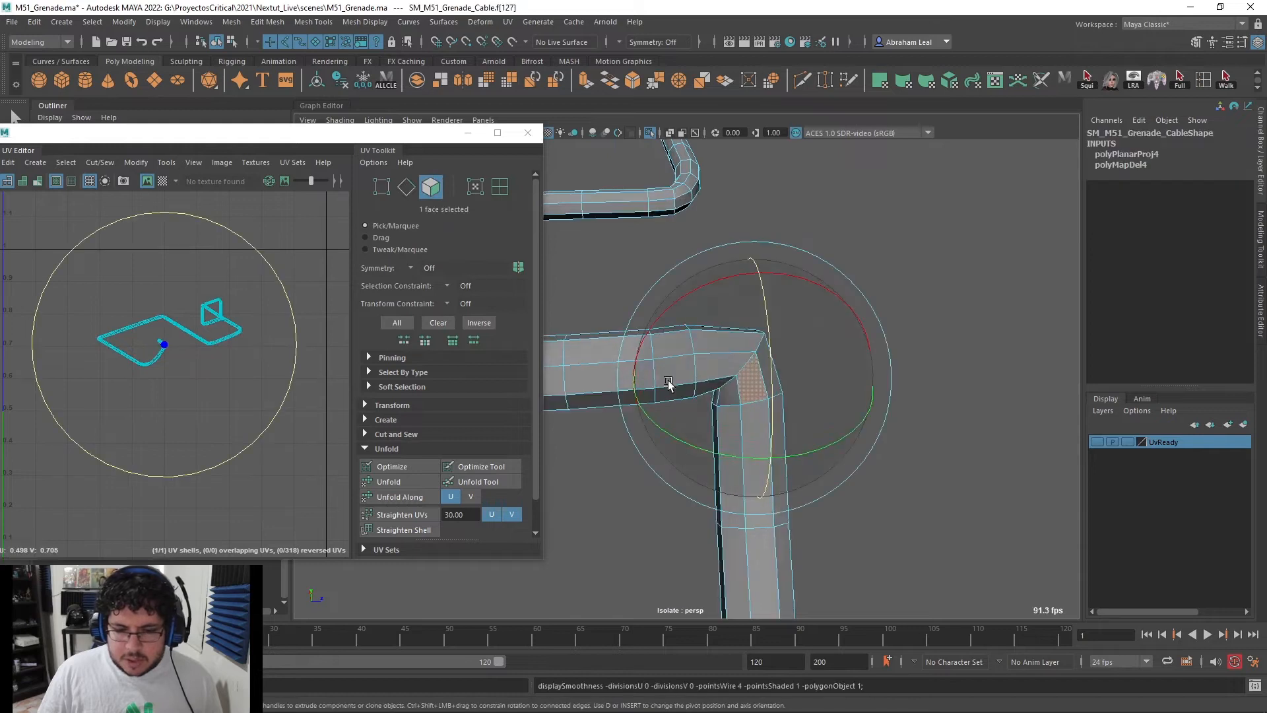
pyautogui.press('F8')
# Cut the cable's UVs around both end caps with the 3D Cut and Sew UV Tool
pyautogui.keyDown('alt'); pyautogui.moveTo(691, 340); pyautogui.dragTo(797, 332); pyautogui.keyUp('alt')
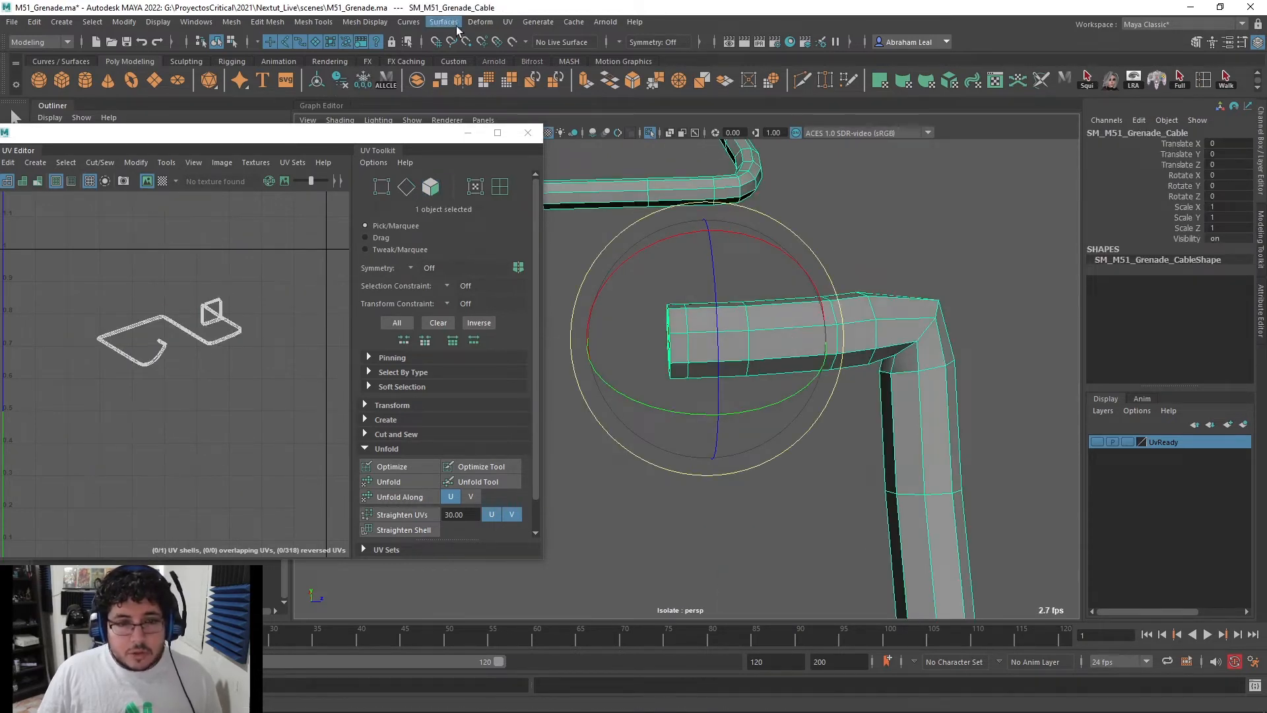
pyautogui.click(509, 23)
pyautogui.click(569, 315)
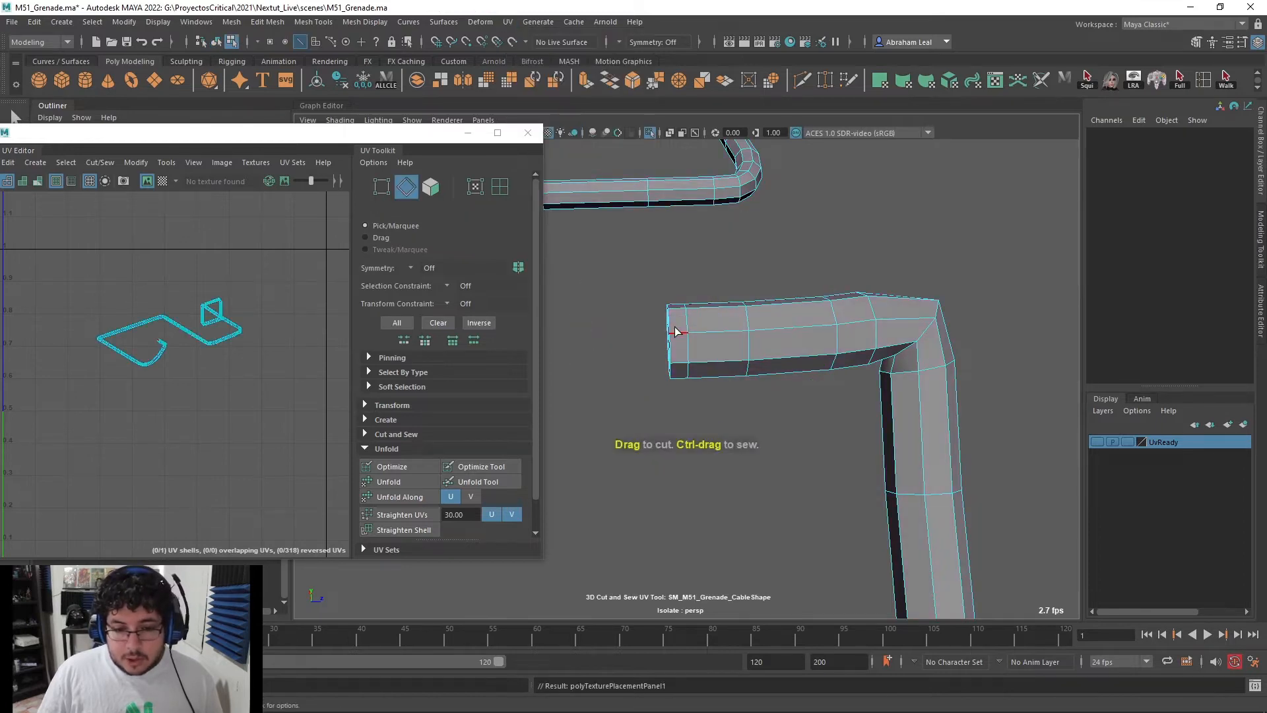
pyautogui.keyDown('alt'); pyautogui.moveTo(668, 326); pyautogui.dragTo(1074, 484); pyautogui.keyUp('alt')
pyautogui.keyDown('alt'); pyautogui.moveTo(821, 211); pyautogui.dragTo(802, 231, button='middle'); pyautogui.keyUp('alt')
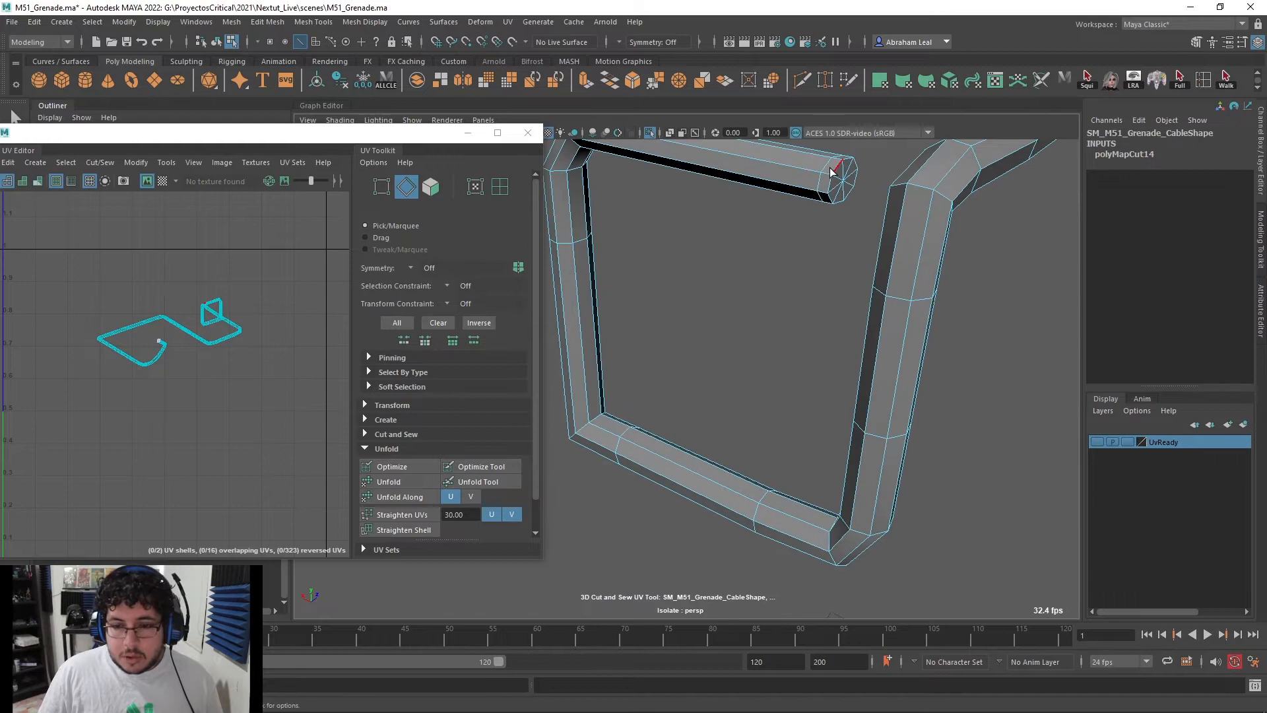
pyautogui.keyDown('alt'); pyautogui.moveTo(830, 172); pyautogui.dragTo(939, 280); pyautogui.keyUp('alt')
pyautogui.keyDown('alt'); pyautogui.moveTo(939, 280); pyautogui.dragTo(819, 278, button='middle'); pyautogui.keyUp('alt')
# Try a lengthwise UV cut on the cable from its square end, inspect where it runs and undo it
pyautogui.keyDown('alt'); pyautogui.moveTo(818, 277); pyautogui.dragTo(930, 295); pyautogui.keyUp('alt')
pyautogui.doubleClick(930, 295)
pyautogui.keyDown('alt'); pyautogui.moveTo(1003, 317); pyautogui.dragTo(958, 322, button='right'); pyautogui.keyUp('alt')
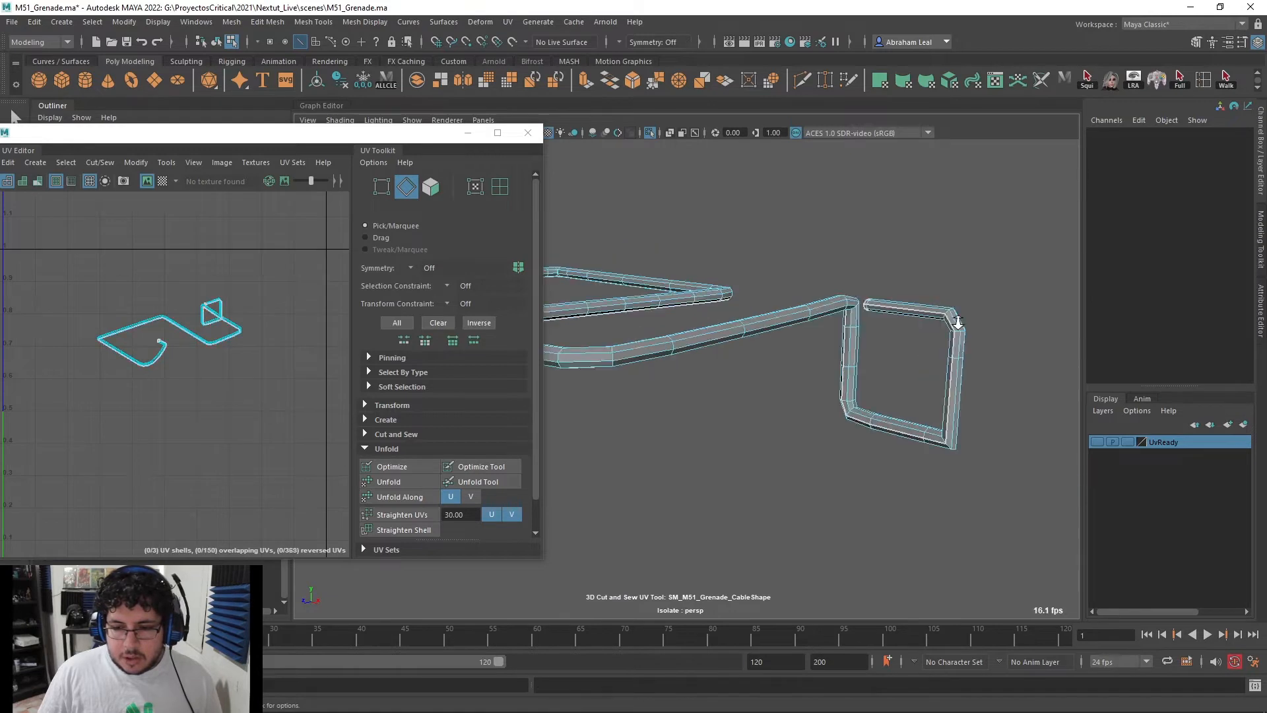
pyautogui.keyDown('alt'); pyautogui.moveTo(713, 343); pyautogui.dragTo(825, 356); pyautogui.keyUp('alt')
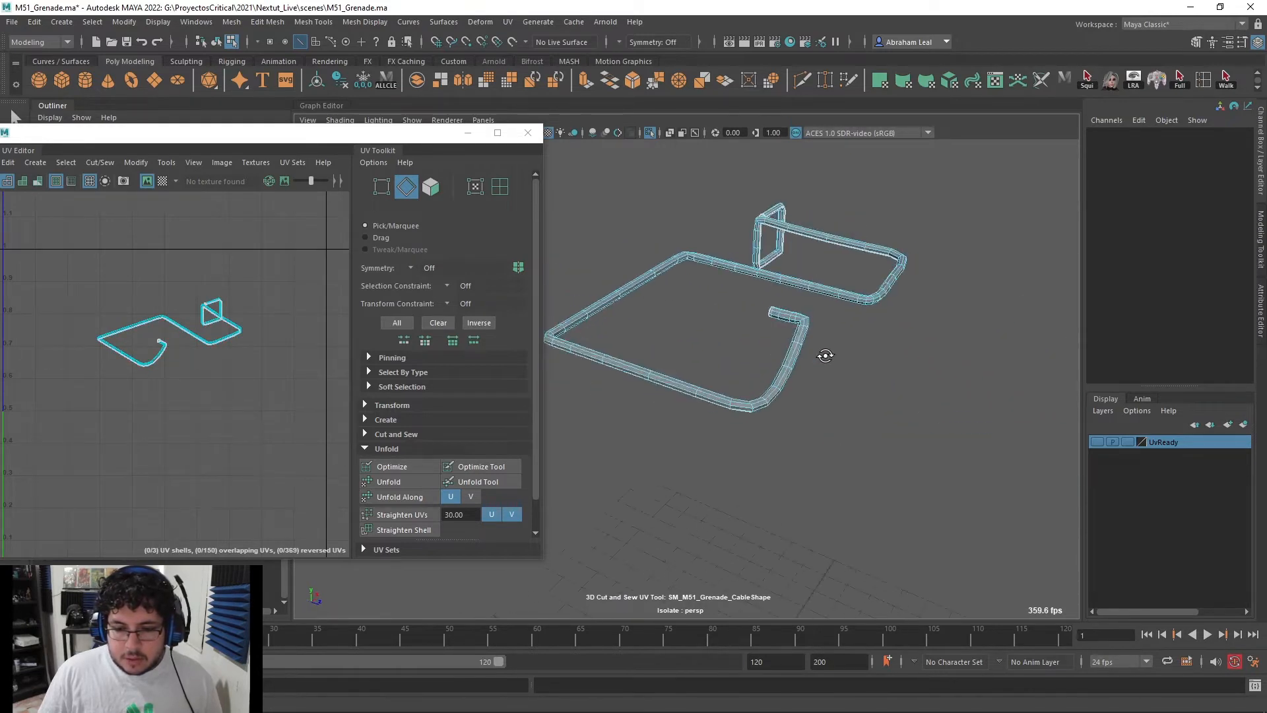
pyautogui.scroll(3, 623, 314)
pyautogui.keyDown('alt'); pyautogui.moveTo(624, 314); pyautogui.dragTo(865, 379, button='middle'); pyautogui.keyUp('alt')
pyautogui.keyDown('alt'); pyautogui.moveTo(865, 379); pyautogui.dragTo(656, 359); pyautogui.keyUp('alt')
pyautogui.scroll(3, 656, 359)
pyautogui.keyDown('alt'); pyautogui.moveTo(656, 359); pyautogui.dragTo(664, 408, button='middle'); pyautogui.keyUp('alt')
pyautogui.scroll(-3, 693, 370)
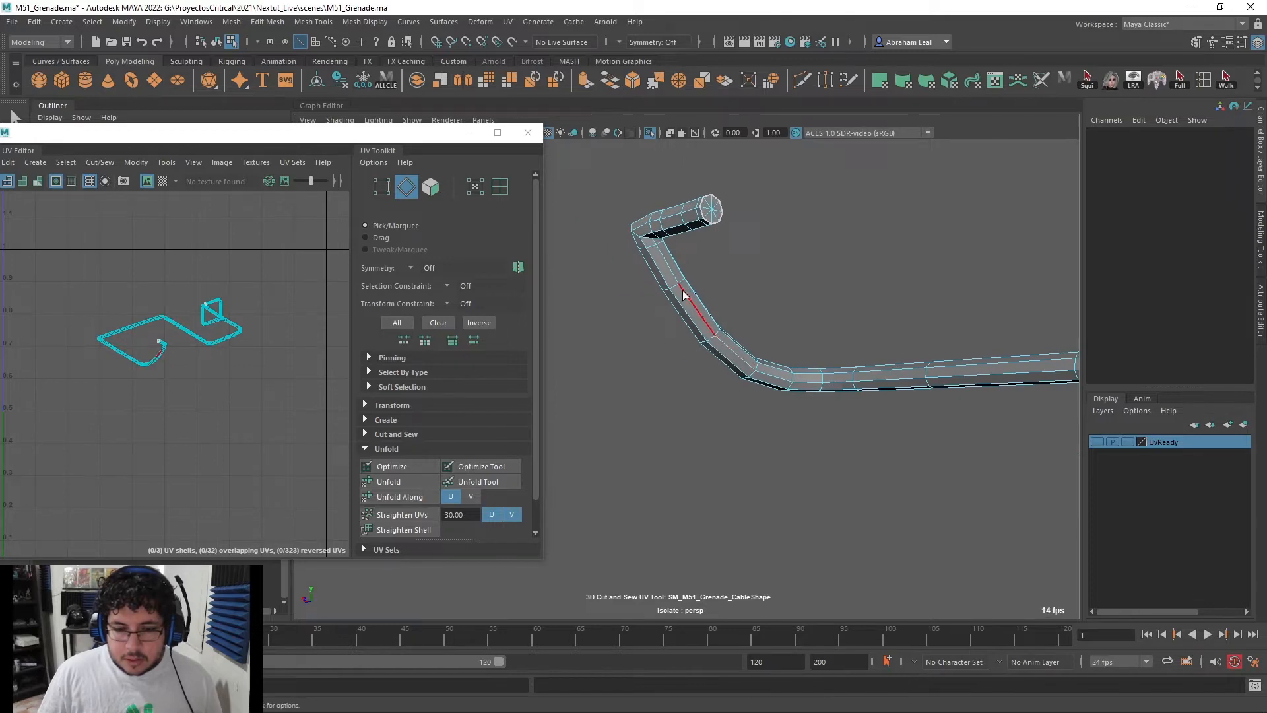
# Inspect the cable's bends and cut its UVs along one lengthwise edge loop between the end caps
pyautogui.keyDown('alt'); pyautogui.moveTo(690, 304); pyautogui.dragTo(909, 376); pyautogui.keyUp('alt')
pyautogui.scroll(-3, 908, 376)
pyautogui.keyDown('alt'); pyautogui.moveTo(908, 377); pyautogui.dragTo(687, 295, button='middle'); pyautogui.keyUp('alt')
pyautogui.keyDown('alt'); pyautogui.moveTo(687, 294); pyautogui.dragTo(780, 305); pyautogui.keyUp('alt')
pyautogui.keyDown('alt'); pyautogui.moveTo(753, 338); pyautogui.dragTo(697, 325, button='middle'); pyautogui.keyUp('alt')
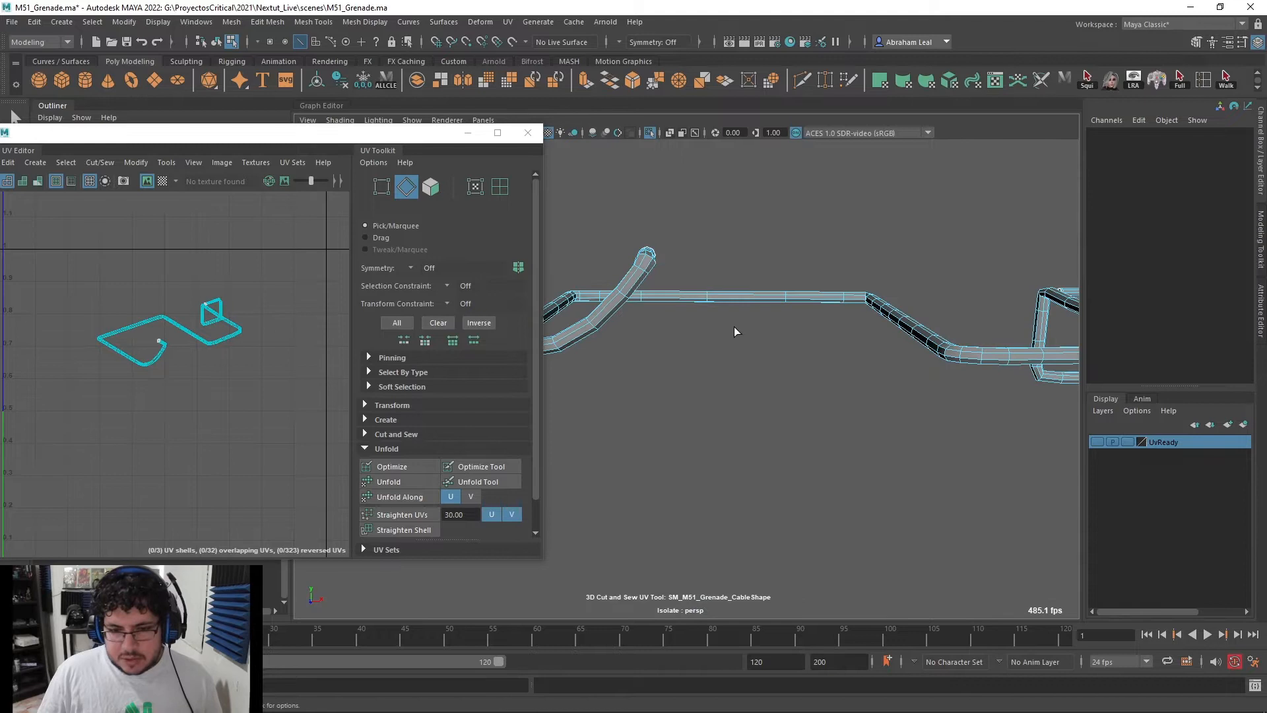
pyautogui.keyDown('alt'); pyautogui.moveTo(792, 312); pyautogui.dragTo(744, 291); pyautogui.keyUp('alt')
pyautogui.keyDown('alt'); pyautogui.moveTo(744, 291); pyautogui.dragTo(841, 391, button='right'); pyautogui.keyUp('alt')
pyautogui.keyDown('alt'); pyautogui.moveTo(1000, 414); pyautogui.dragTo(865, 312); pyautogui.keyUp('alt')
pyautogui.keyDown('alt'); pyautogui.moveTo(787, 335); pyautogui.dragTo(763, 258); pyautogui.keyUp('alt')
# Select all of the cable's UVs in the UV Editor and unfold its shells
pyautogui.press('F8')
pyautogui.moveTo(235, 253); pyautogui.dragTo(174, 235, button='right')
pyautogui.moveTo(86, 277); pyautogui.dragTo(297, 422)
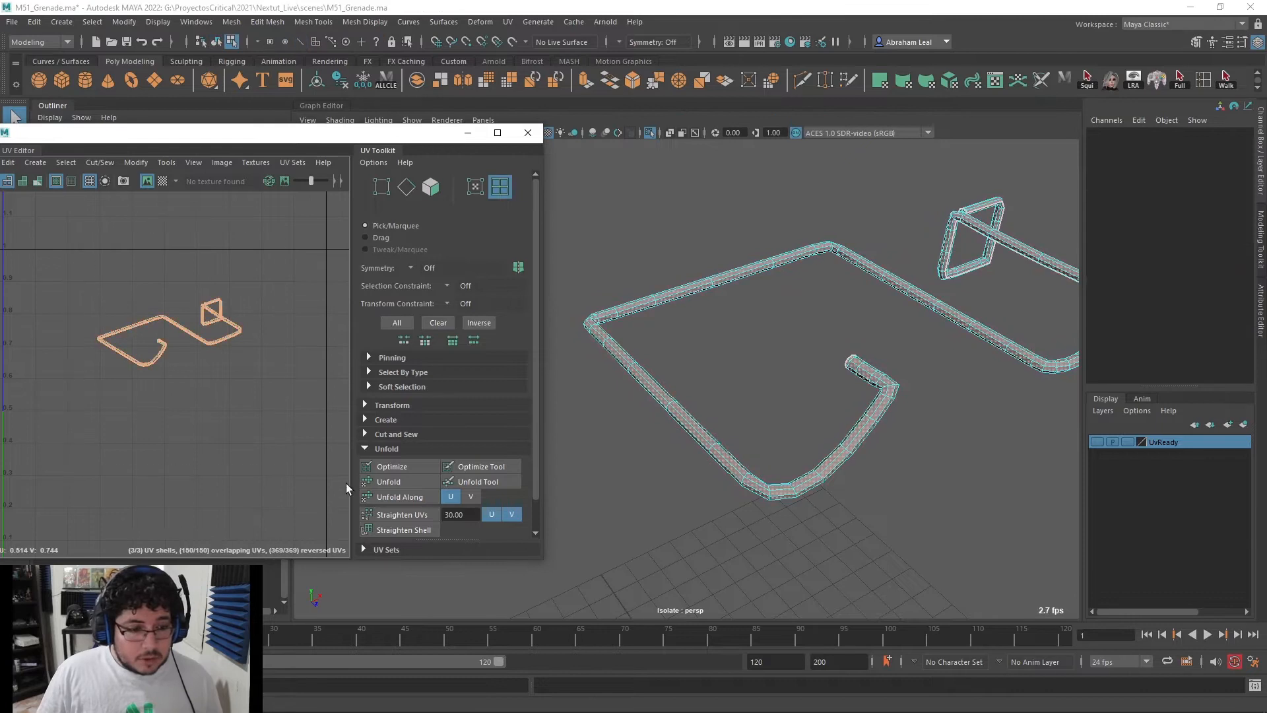
pyautogui.click(263, 387)
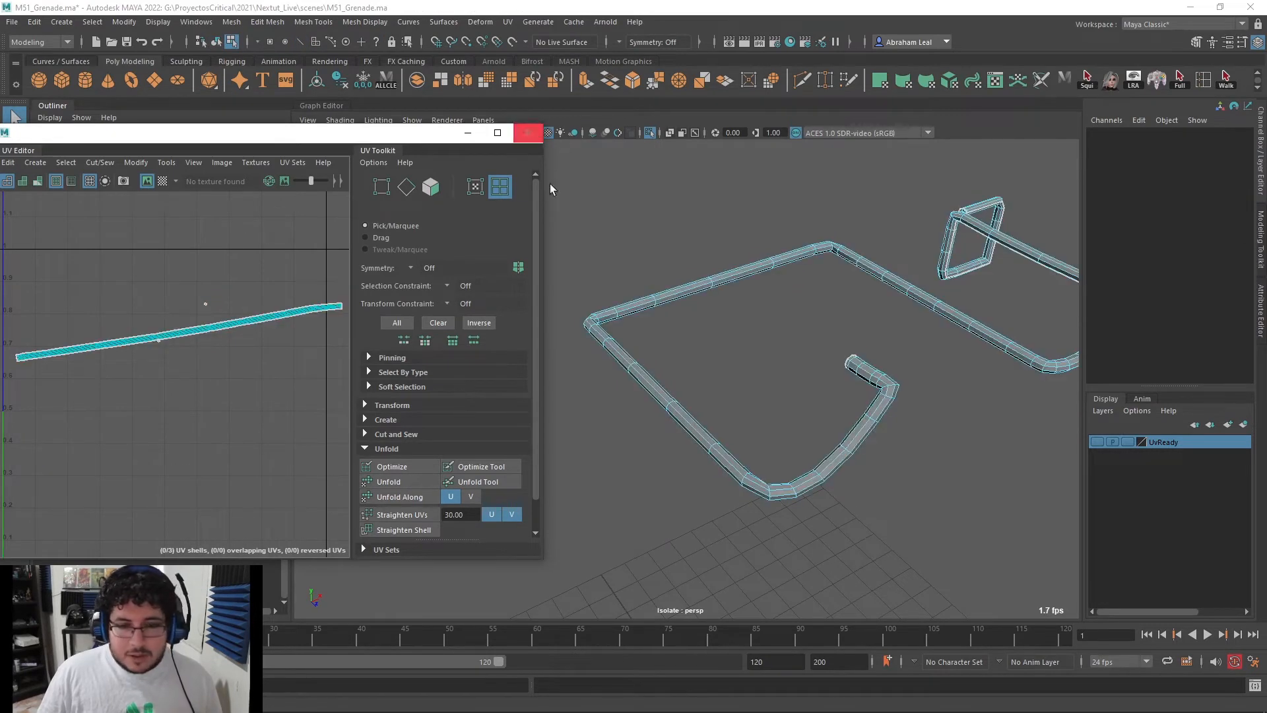
# Bring the rest of the grenade back into view and add the cable to the UvReady layer
pyautogui.click(647, 133)
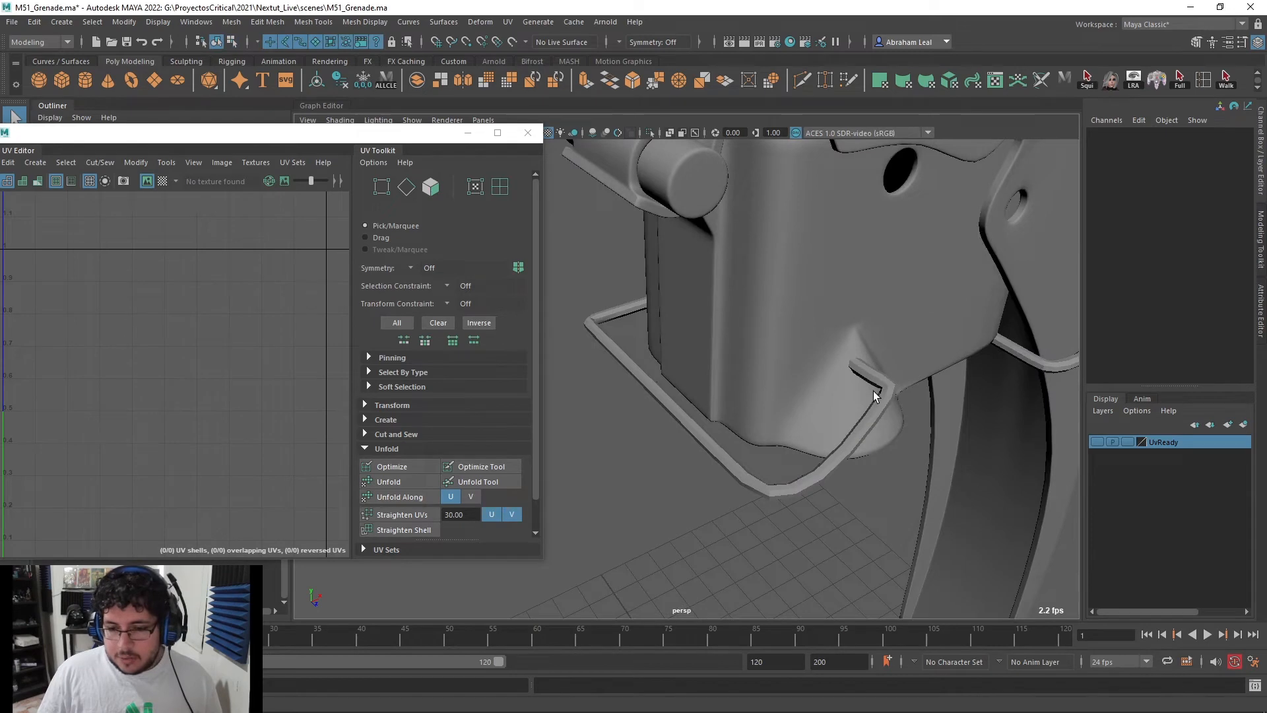
pyautogui.click(874, 396)
pyautogui.click(882, 388)
pyautogui.rightClick(1153, 442)
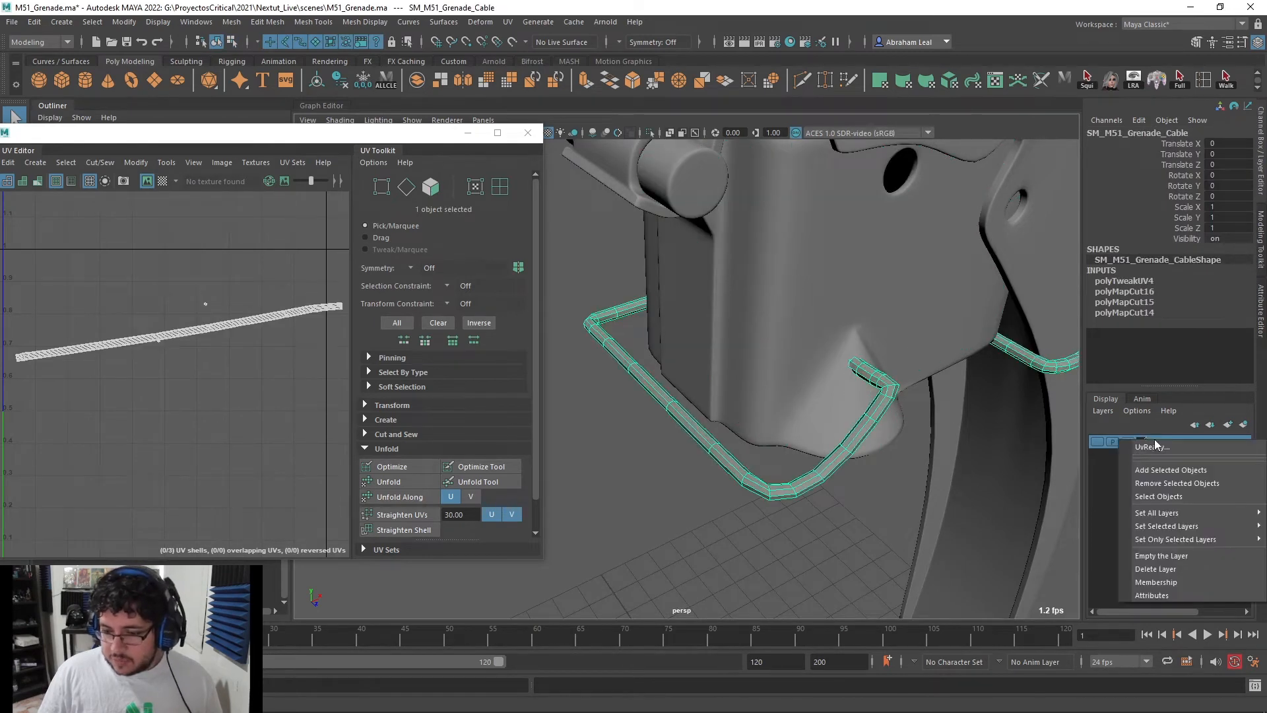
pyautogui.click(1166, 472)
# Isolate the grenade's housing and switch off its smooth preview
pyautogui.click(809, 262)
pyautogui.keyDown('alt'); pyautogui.moveTo(799, 240); pyautogui.dragTo(750, 295); pyautogui.keyUp('alt')
pyautogui.scroll(-4, 818, 326)
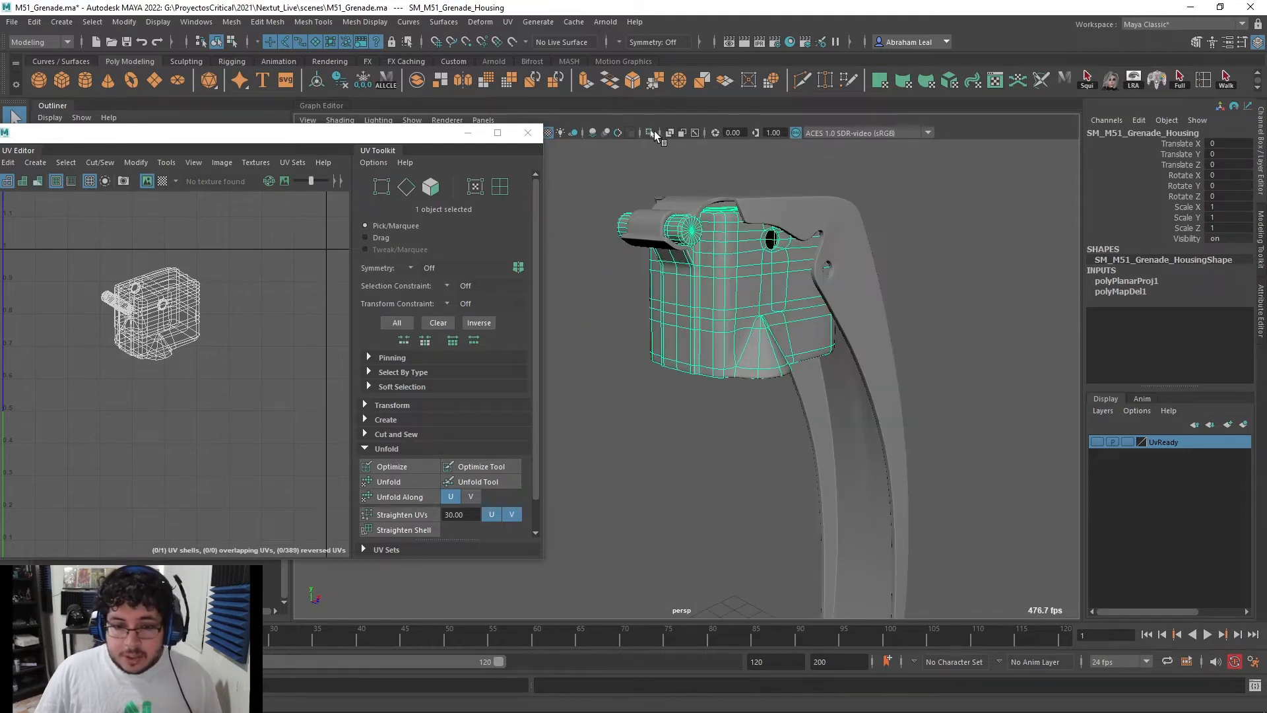
pyautogui.click(650, 133)
pyautogui.scroll(8, 726, 350)
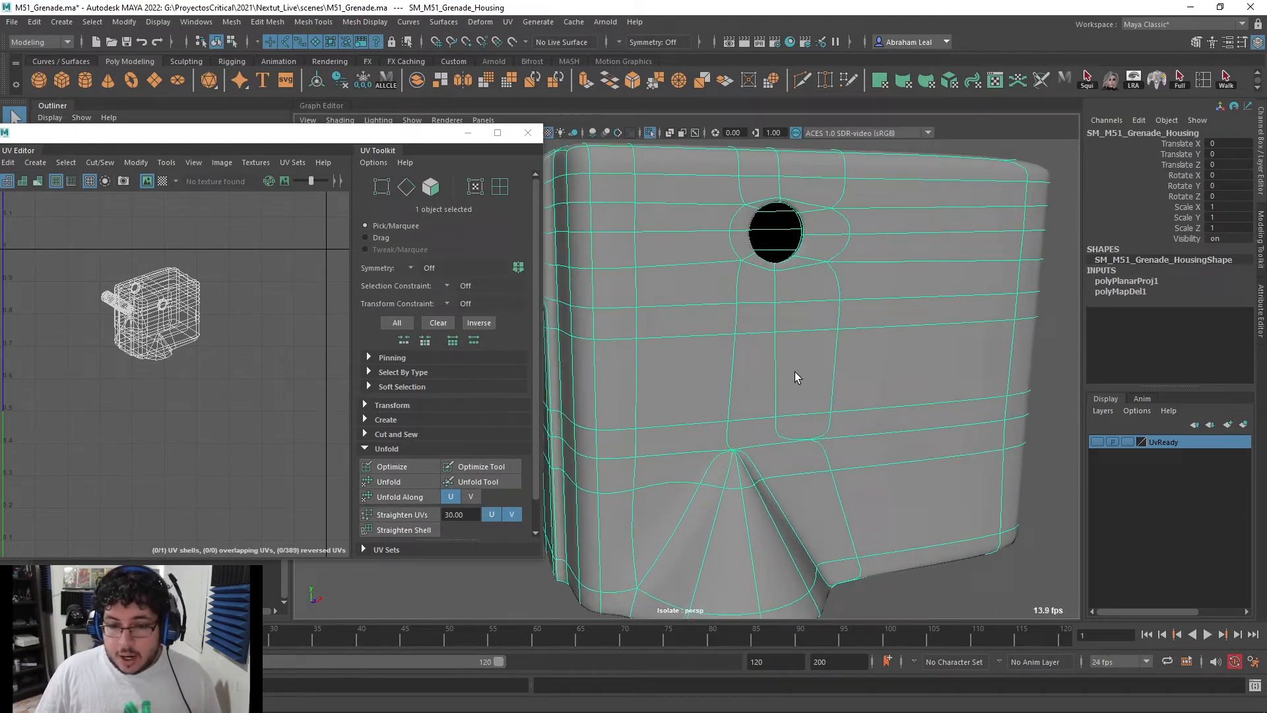
pyautogui.keyDown('alt'); pyautogui.moveTo(796, 380); pyautogui.dragTo(787, 407); pyautogui.keyUp('alt')
pyautogui.keyDown('alt'); pyautogui.moveTo(786, 407); pyautogui.dragTo(913, 439, button='right'); pyautogui.keyUp('alt')
pyautogui.keyDown('alt'); pyautogui.moveTo(913, 438); pyautogui.dragTo(787, 379, button='middle'); pyautogui.keyUp('alt')
pyautogui.moveTo(787, 379)
pyautogui.keyDown('alt'); pyautogui.mouseDown()
pyautogui.moveTo(818, 334)
pyautogui.moveTo(712, 388)
pyautogui.moveTo(755, 379)
pyautogui.mouseUp(); pyautogui.keyUp('alt')
pyautogui.keyDown('alt'); pyautogui.moveTo(755, 379); pyautogui.dragTo(933, 381, button='middle'); pyautogui.keyUp('alt')
pyautogui.moveTo(933, 381)
pyautogui.keyDown('alt'); pyautogui.mouseDown()
pyautogui.moveTo(852, 407)
pyautogui.moveTo(767, 361)
pyautogui.mouseUp(); pyautogui.keyUp('alt')
pyautogui.keyDown('alt'); pyautogui.moveTo(765, 355); pyautogui.dragTo(772, 407, button='middle'); pyautogui.keyUp('alt')
pyautogui.keyDown('alt'); pyautogui.moveTo(772, 407); pyautogui.dragTo(834, 382, button='right'); pyautogui.keyUp('alt')
pyautogui.press('1')
pyautogui.keyDown('alt'); pyautogui.moveTo(838, 371); pyautogui.dragTo(777, 232); pyautogui.keyUp('alt')
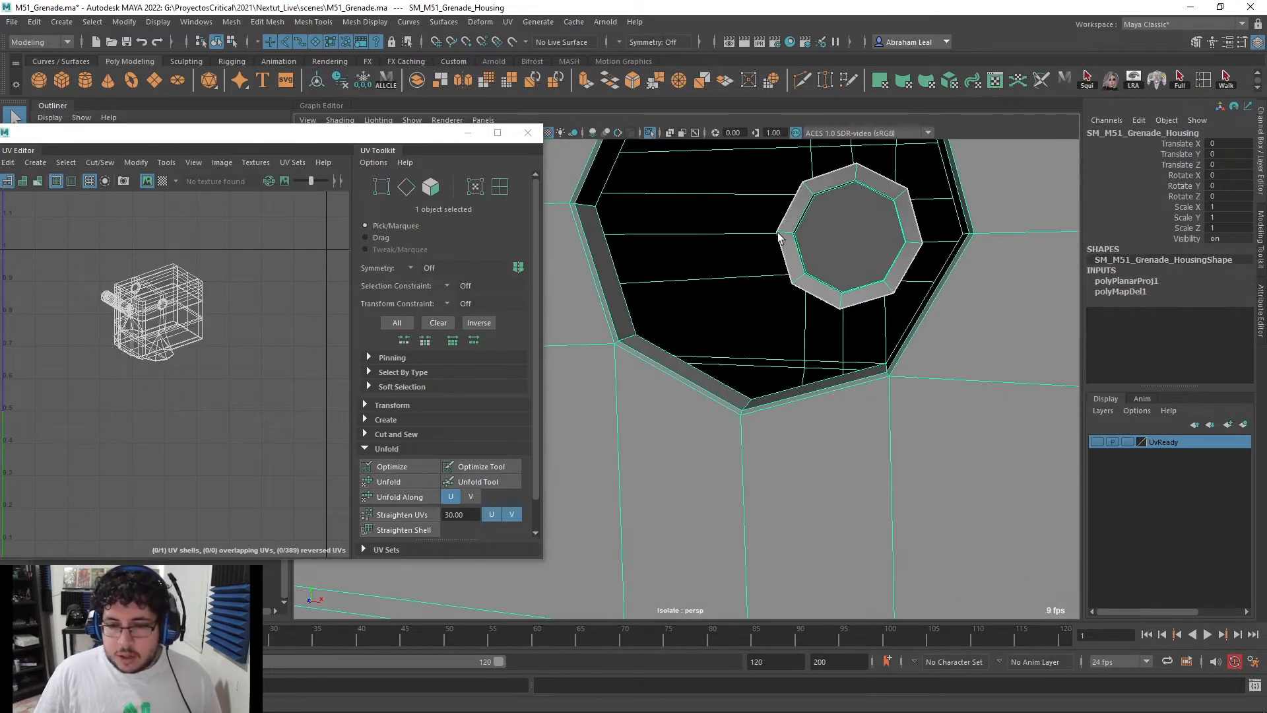
# Examine the edge loop around the hole's rim and the surrounding faces of the housing
pyautogui.moveTo(788, 216); pyautogui.dragTo(789, 181, button='right')
pyautogui.doubleClick(796, 208)
pyautogui.scroll(-4, 778, 266)
pyautogui.keyDown('alt'); pyautogui.moveTo(777, 266); pyautogui.dragTo(883, 317); pyautogui.keyUp('alt')
pyautogui.keyDown('alt'); pyautogui.moveTo(966, 243); pyautogui.dragTo(889, 262); pyautogui.keyUp('alt')
pyautogui.moveTo(889, 261); pyautogui.dragTo(938, 244, button='right')
pyautogui.press('f')
pyautogui.keyDown('alt'); pyautogui.moveTo(858, 277); pyautogui.dragTo(904, 291); pyautogui.keyUp('alt')
pyautogui.click(904, 291)
pyautogui.click(781, 311)
pyautogui.scroll(3, 781, 311)
pyautogui.moveTo(781, 311)
pyautogui.keyDown('alt'); pyautogui.mouseDown()
pyautogui.moveTo(897, 323)
pyautogui.moveTo(817, 267)
pyautogui.moveTo(814, 216)
pyautogui.moveTo(811, 331)
pyautogui.moveTo(820, 345)
pyautogui.moveTo(842, 302)
pyautogui.moveTo(894, 388)
pyautogui.moveTo(789, 357)
pyautogui.moveTo(786, 331)
pyautogui.moveTo(823, 343)
pyautogui.moveTo(764, 291)
pyautogui.moveTo(783, 295)
pyautogui.mouseUp(); pyautogui.keyUp('alt')
# Select only the underside faces of the housing, including the bottoms of the flared cones, deselecting the side faces
pyautogui.moveTo(783, 302); pyautogui.dragTo(784, 354, button='right')
pyautogui.scroll(-4, 784, 354)
pyautogui.keyDown('alt'); pyautogui.moveTo(784, 354); pyautogui.dragTo(854, 353); pyautogui.keyUp('alt')
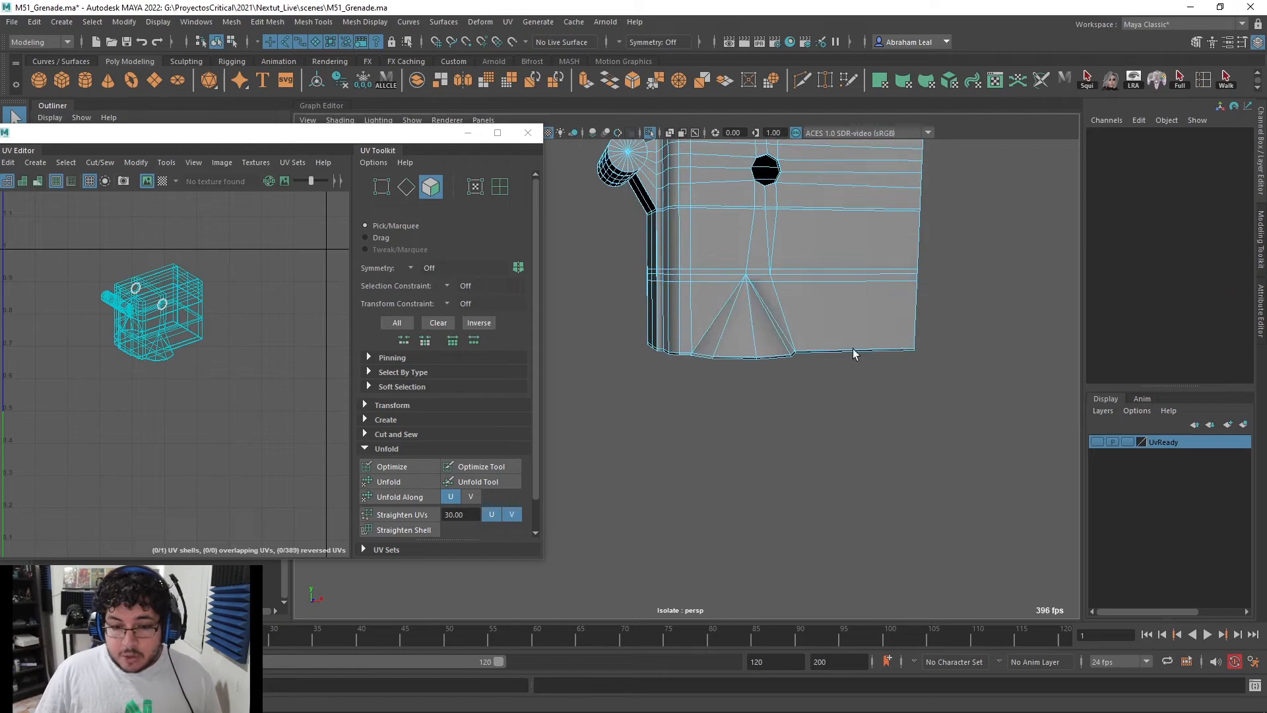
pyautogui.moveTo(632, 452); pyautogui.dragTo(631, 452)
pyautogui.keyDown('alt'); pyautogui.moveTo(838, 396); pyautogui.dragTo(790, 399); pyautogui.keyUp('alt')
pyautogui.keyDown('ctrl'); pyautogui.moveTo(576, 322); pyautogui.dragTo(575, 322); pyautogui.keyUp('ctrl')
pyautogui.press('space')
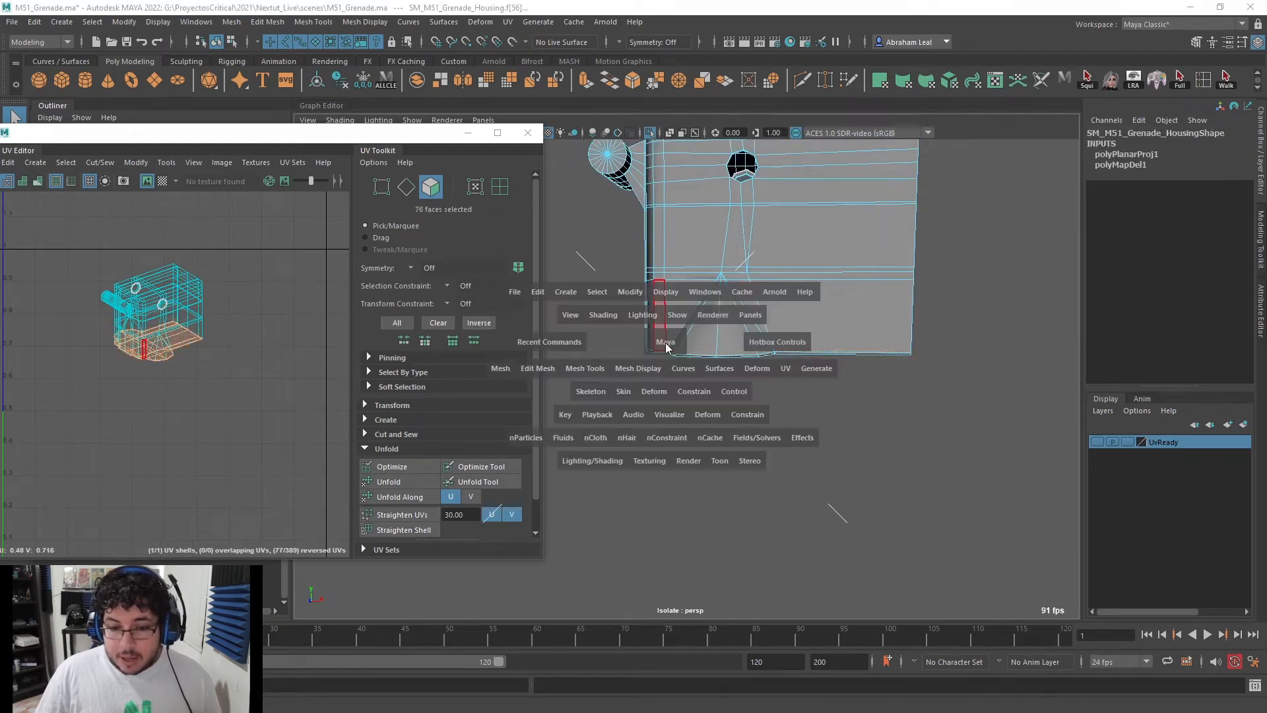
pyautogui.moveTo(665, 343); pyautogui.dragTo(671, 365)
pyautogui.keyDown('alt'); pyautogui.moveTo(781, 410); pyautogui.dragTo(732, 359, button='middle'); pyautogui.keyUp('alt')
pyautogui.keyDown('alt'); pyautogui.moveTo(733, 359); pyautogui.dragTo(849, 375, button='right'); pyautogui.keyUp('alt')
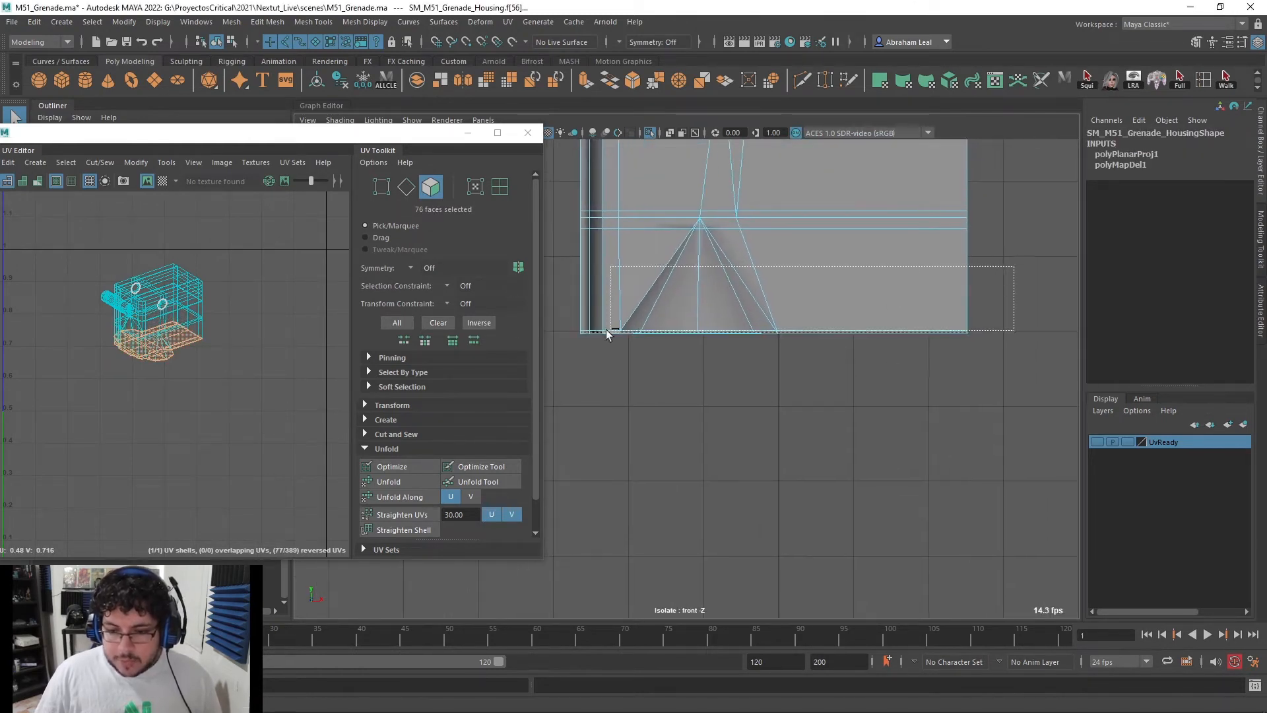
pyautogui.keyDown('ctrl'); pyautogui.moveTo(547, 331); pyautogui.dragTo(547, 331); pyautogui.keyUp('ctrl')
pyautogui.press('space')
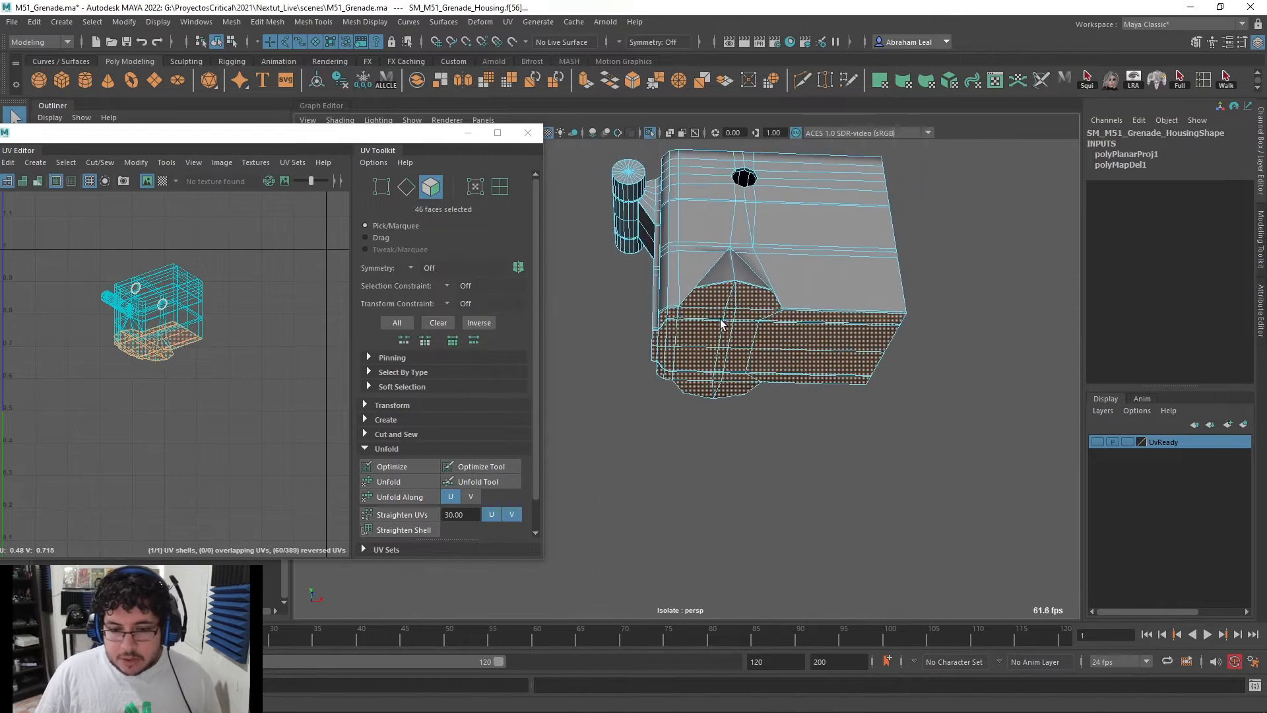
pyautogui.keyDown('alt'); pyautogui.moveTo(723, 368); pyautogui.dragTo(574, 231); pyautogui.keyUp('alt')
# Apply a planar UV projection from the Y axis to the underside faces, fitted to the bounding box, and close the UV Editor
pyautogui.click(507, 22)
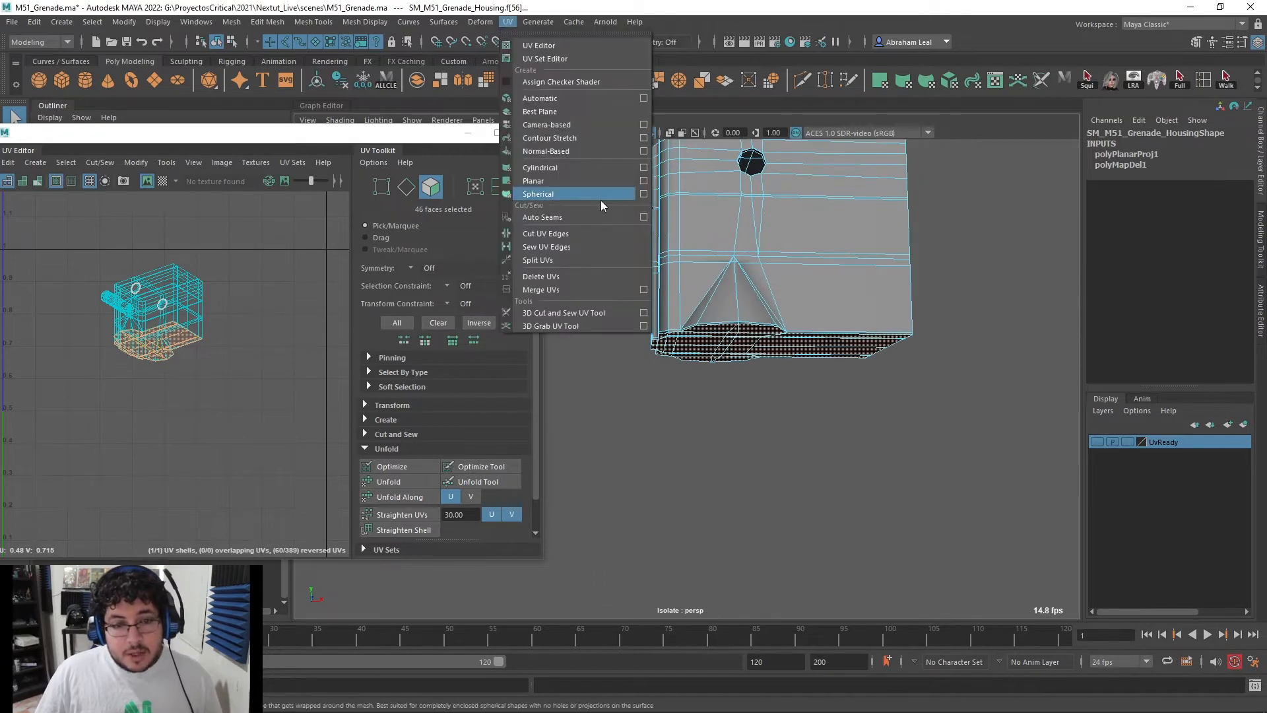
pyautogui.click(644, 187)
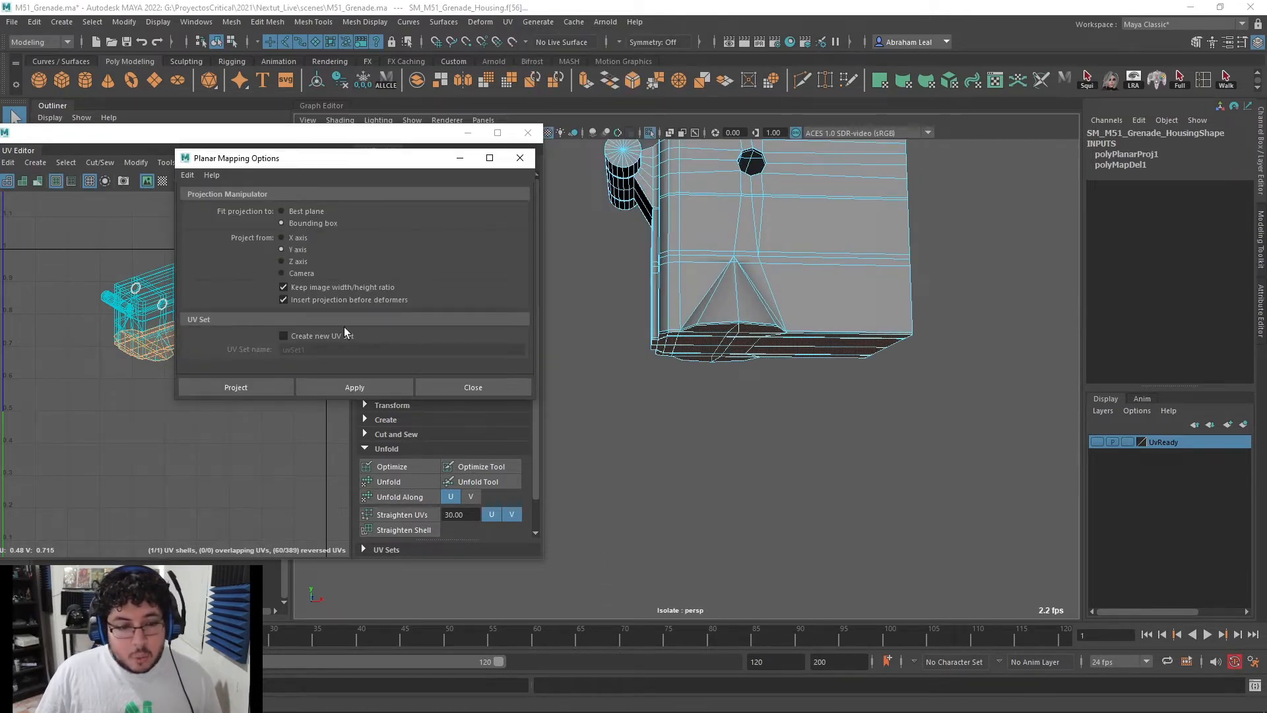
pyautogui.click(378, 386)
pyautogui.click(529, 133)
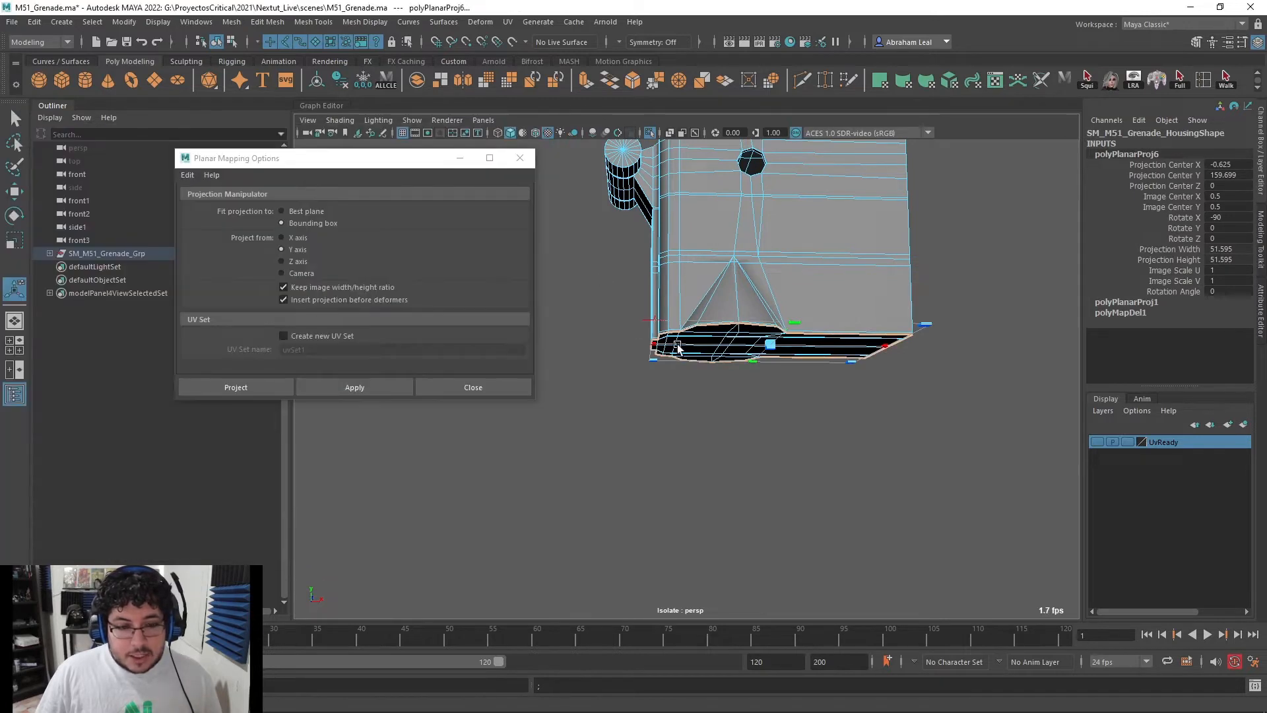
# Examine the edges along the housing's underside border and around its corners
pyautogui.keyDown('alt'); pyautogui.moveTo(710, 340); pyautogui.dragTo(736, 284); pyautogui.keyUp('alt')
pyautogui.moveTo(735, 283); pyautogui.dragTo(792, 248, button='right')
pyautogui.click(931, 455)
pyautogui.click(727, 326)
pyautogui.keyDown('alt'); pyautogui.moveTo(726, 326); pyautogui.dragTo(724, 385, button='middle'); pyautogui.keyUp('alt')
pyautogui.keyDown('alt'); pyautogui.moveTo(724, 385); pyautogui.dragTo(725, 416); pyautogui.keyUp('alt')
pyautogui.keyDown('alt'); pyautogui.moveTo(725, 396); pyautogui.dragTo(768, 386, button='right'); pyautogui.keyUp('alt')
pyautogui.keyDown('alt'); pyautogui.moveTo(710, 365); pyautogui.dragTo(713, 344); pyautogui.keyUp('alt')
pyautogui.moveTo(713, 349); pyautogui.dragTo(719, 328, button='right')
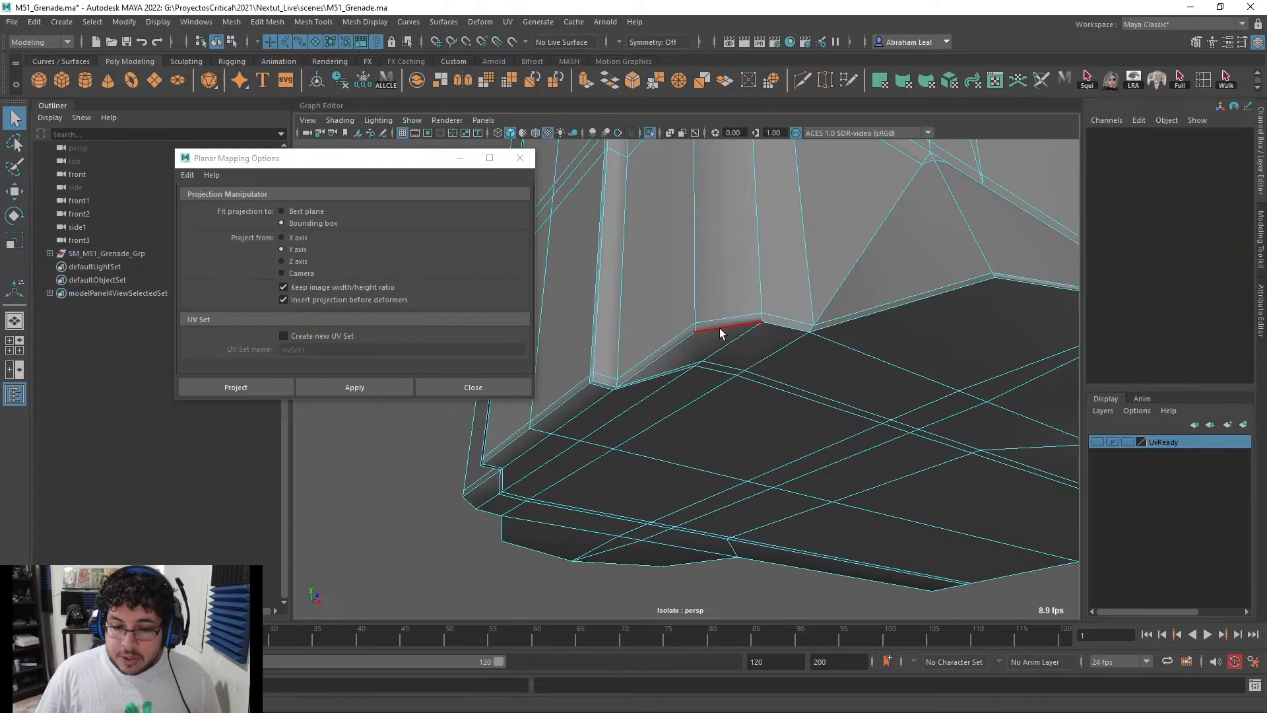
pyautogui.click(824, 350)
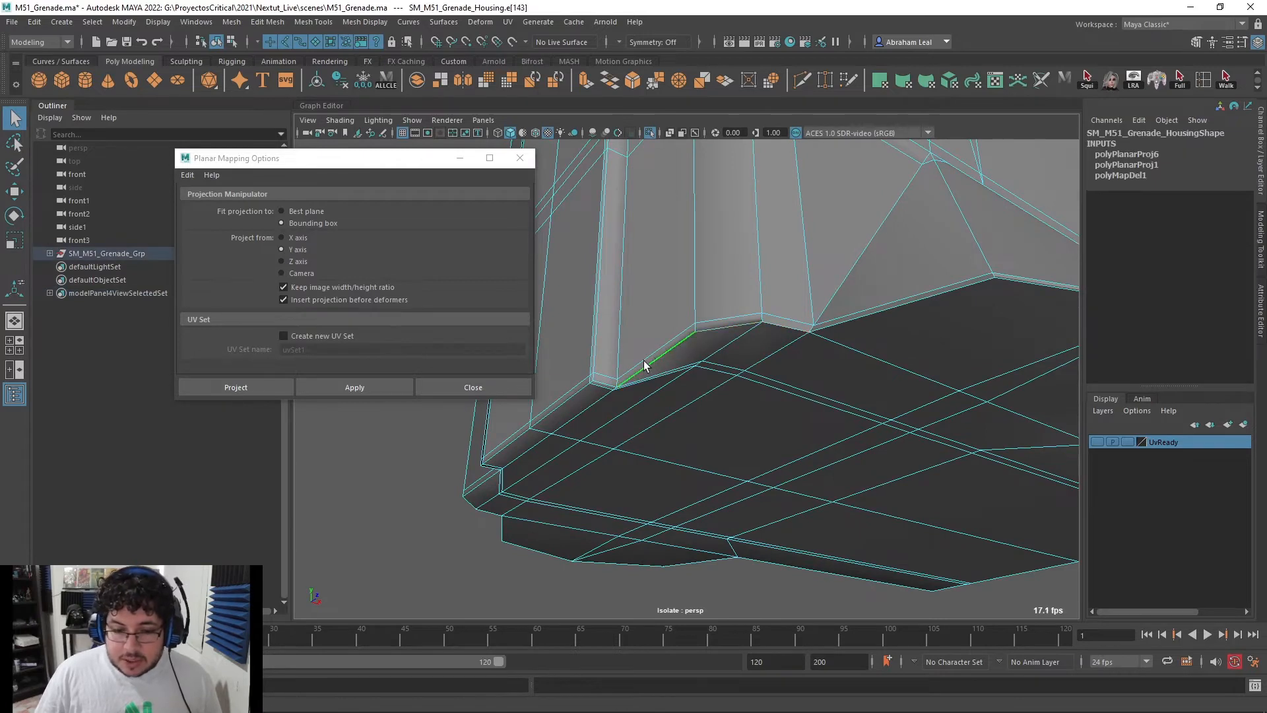
pyautogui.keyDown('alt'); pyautogui.moveTo(573, 395); pyautogui.dragTo(788, 409); pyautogui.keyUp('alt')
pyautogui.keyDown('alt'); pyautogui.moveTo(705, 441); pyautogui.dragTo(717, 458, button='middle'); pyautogui.keyUp('alt')
pyautogui.keyDown('alt'); pyautogui.moveTo(717, 458); pyautogui.dragTo(680, 449, button='right'); pyautogui.keyUp('alt')
pyautogui.keyDown('alt'); pyautogui.moveTo(680, 449); pyautogui.dragTo(772, 462); pyautogui.keyUp('alt')
pyautogui.keyDown('alt'); pyautogui.moveTo(772, 462); pyautogui.dragTo(719, 430, button='right'); pyautogui.keyUp('alt')
pyautogui.keyDown('alt'); pyautogui.moveTo(719, 430); pyautogui.dragTo(746, 433); pyautogui.keyUp('alt')
pyautogui.keyDown('alt'); pyautogui.moveTo(723, 356); pyautogui.dragTo(752, 417, button='middle'); pyautogui.keyUp('alt')
pyautogui.keyDown('alt'); pyautogui.moveTo(686, 387); pyautogui.dragTo(790, 354); pyautogui.keyUp('alt')
# Select the faces of the housing's flat end and apply a planar UV projection from the X axis
pyautogui.keyDown('alt'); pyautogui.moveTo(791, 354); pyautogui.dragTo(751, 295, button='right'); pyautogui.keyUp('alt')
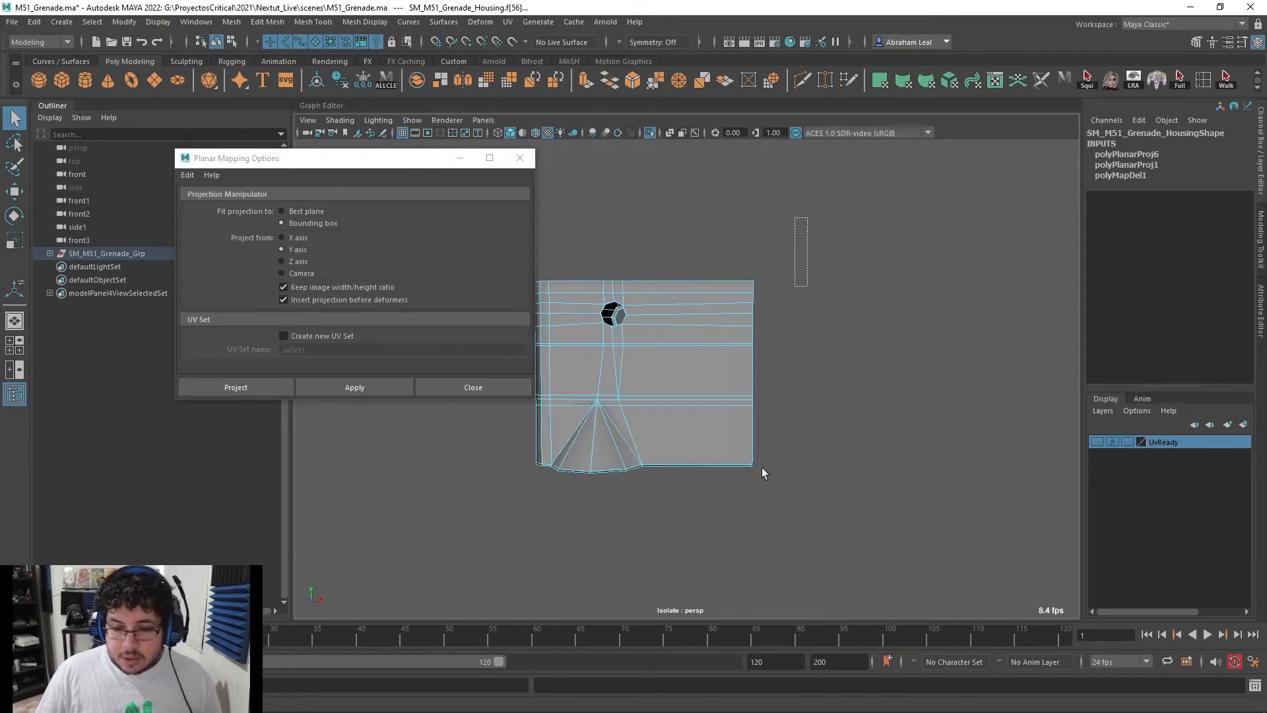
pyautogui.keyDown('ctrl'); pyautogui.moveTo(698, 370); pyautogui.dragTo(694, 488); pyautogui.keyUp('ctrl')
pyautogui.keyDown('alt'); pyautogui.moveTo(725, 503); pyautogui.dragTo(792, 396); pyautogui.keyUp('alt')
pyautogui.keyDown('alt'); pyautogui.moveTo(711, 473); pyautogui.dragTo(726, 440); pyautogui.keyUp('alt')
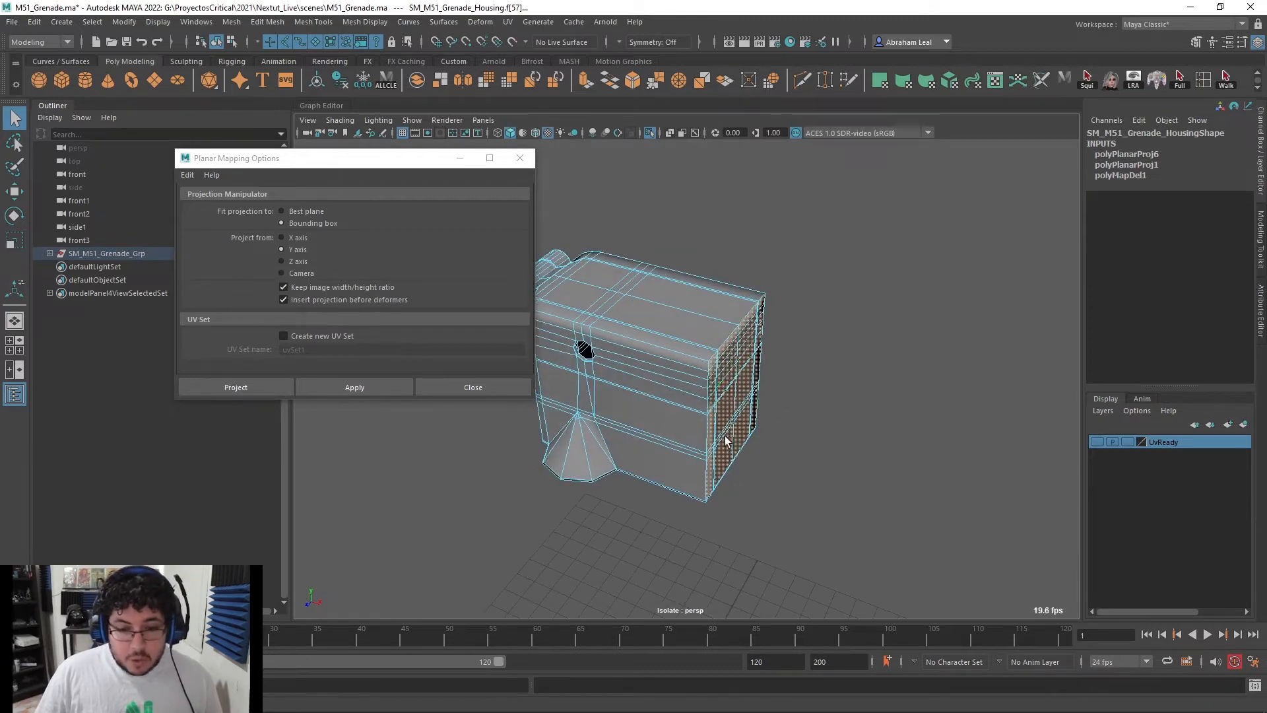
pyautogui.keyDown('alt'); pyautogui.moveTo(718, 359); pyautogui.dragTo(647, 337); pyautogui.keyUp('alt')
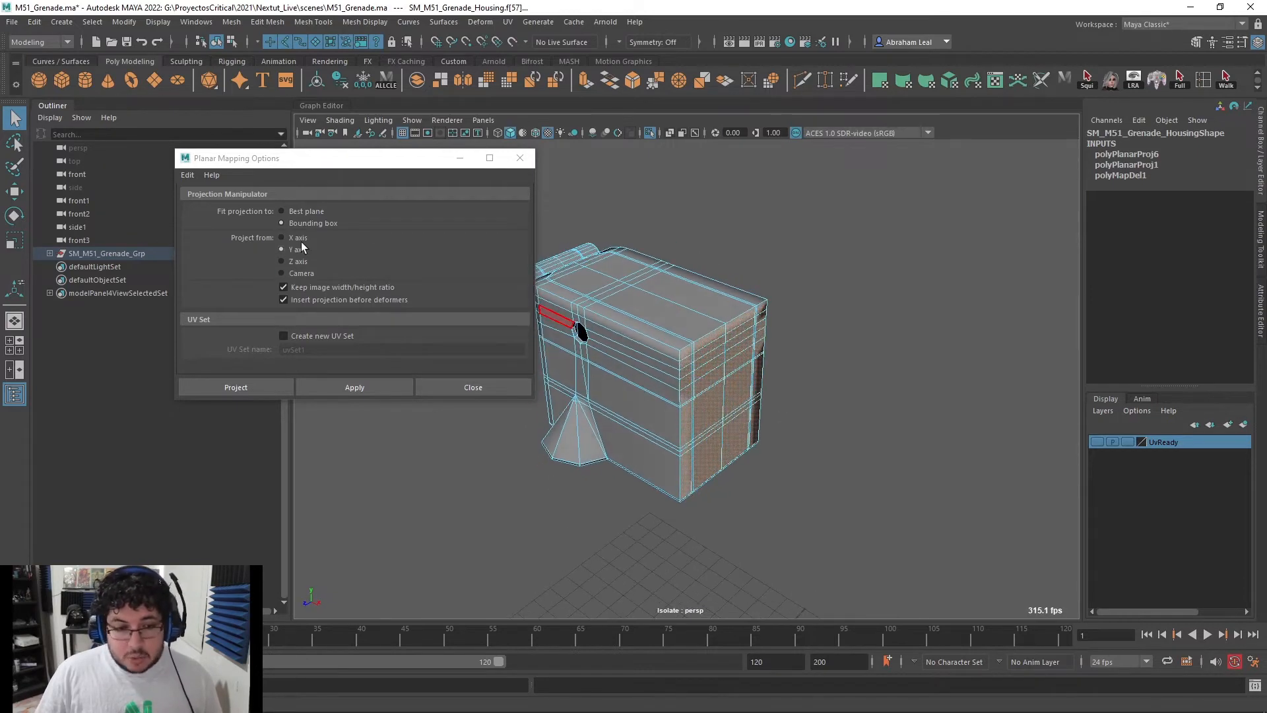
pyautogui.click(367, 387)
# Examine the housing's side wall, round hole and hinge barrel in object mode
pyautogui.moveTo(693, 308); pyautogui.dragTo(739, 267, button='right')
pyautogui.click(740, 264)
pyautogui.click(704, 333)
pyautogui.keyDown('alt'); pyautogui.moveTo(740, 360); pyautogui.dragTo(746, 370, button='middle'); pyautogui.keyUp('alt')
pyautogui.moveTo(703, 359)
pyautogui.keyDown('alt'); pyautogui.mouseDown()
pyautogui.moveTo(831, 334)
pyautogui.moveTo(693, 347)
pyautogui.mouseUp(); pyautogui.keyUp('alt')
pyautogui.keyDown('alt'); pyautogui.moveTo(693, 348); pyautogui.dragTo(775, 357, button='middle'); pyautogui.keyUp('alt')
pyautogui.scroll(3, 775, 356)
pyautogui.keyDown('alt'); pyautogui.moveTo(775, 356); pyautogui.dragTo(715, 334); pyautogui.keyUp('alt')
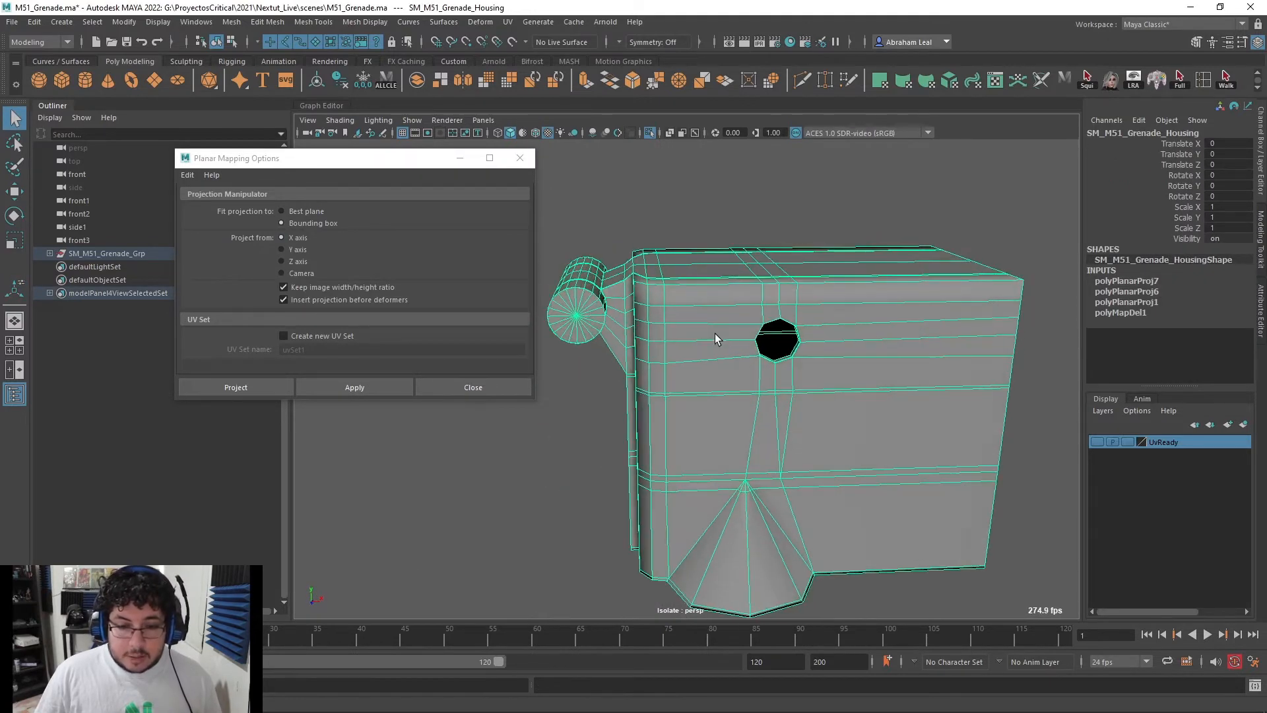
pyautogui.click(648, 131)
pyautogui.click(648, 132)
pyautogui.keyDown('alt'); pyautogui.moveTo(696, 239); pyautogui.dragTo(671, 276); pyautogui.keyUp('alt')
pyautogui.scroll(2, 672, 310)
pyautogui.scroll(-2, 704, 261)
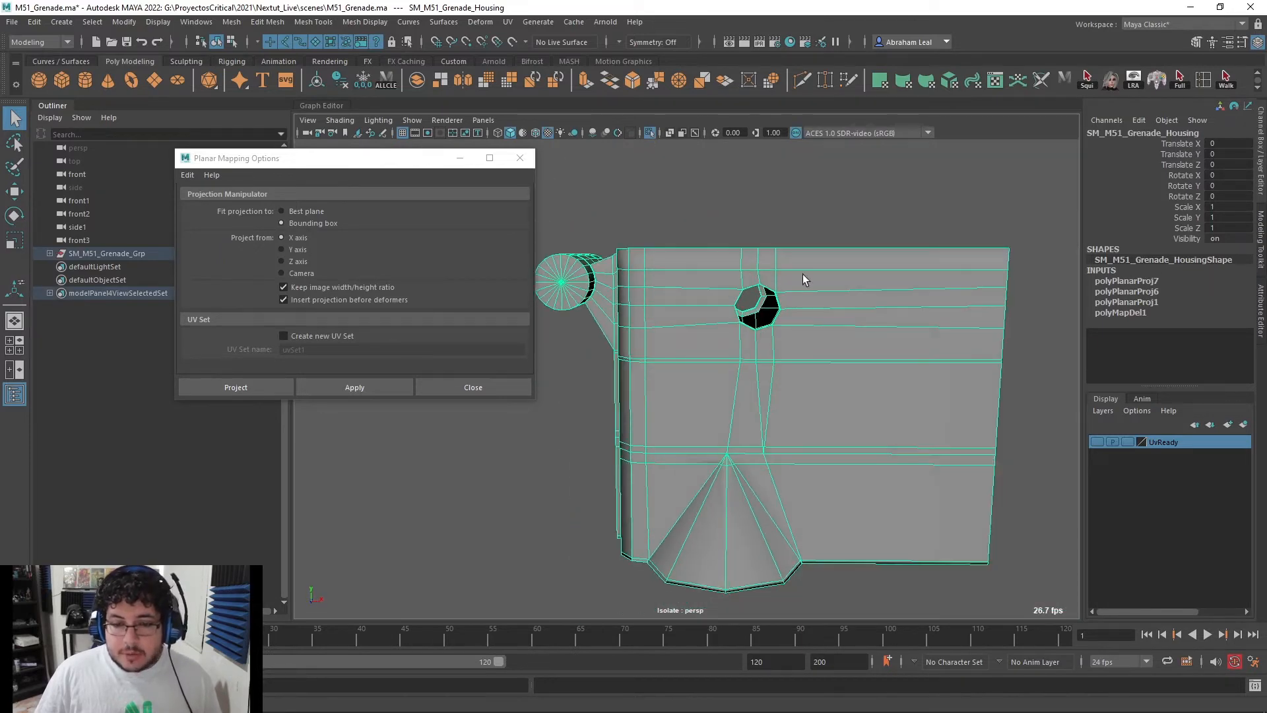
pyautogui.keyDown('alt'); pyautogui.moveTo(803, 277); pyautogui.dragTo(781, 285); pyautogui.keyUp('alt')
# Select the housing's top faces together with the plate that leads to the hinge barrel
pyautogui.moveTo(800, 271); pyautogui.dragTo(800, 317, button='right')
pyautogui.scroll(-2, 878, 277)
pyautogui.keyDown('alt'); pyautogui.moveTo(917, 258); pyautogui.dragTo(913, 287, button='middle'); pyautogui.keyUp('alt')
pyautogui.moveTo(600, 314); pyautogui.dragTo(677, 466)
pyautogui.scroll(2, 640, 315)
pyautogui.scroll(4, 845, 368)
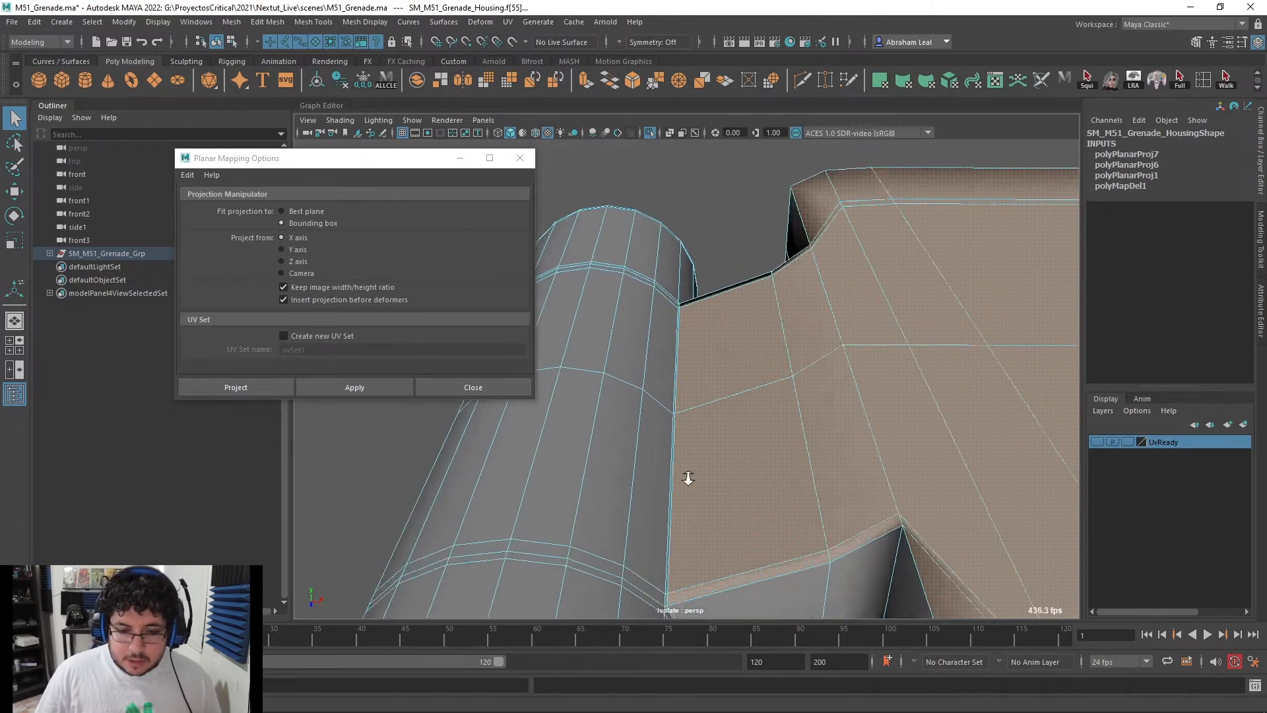
pyautogui.scroll(3, 678, 466)
pyautogui.keyDown('alt'); pyautogui.moveTo(723, 472); pyautogui.dragTo(726, 388, button='middle'); pyautogui.keyUp('alt')
pyautogui.keyDown('shift'); pyautogui.click(650, 455); pyautogui.keyUp('shift')
# Apply a planar UV projection from the Y axis to the selected top faces and reselect the whole housing
pyautogui.keyDown('alt'); pyautogui.moveTo(679, 313); pyautogui.dragTo(698, 396); pyautogui.keyUp('alt')
pyautogui.keyDown('alt'); pyautogui.moveTo(696, 469); pyautogui.dragTo(701, 346, button='middle'); pyautogui.keyUp('alt')
pyautogui.scroll(1, 683, 433)
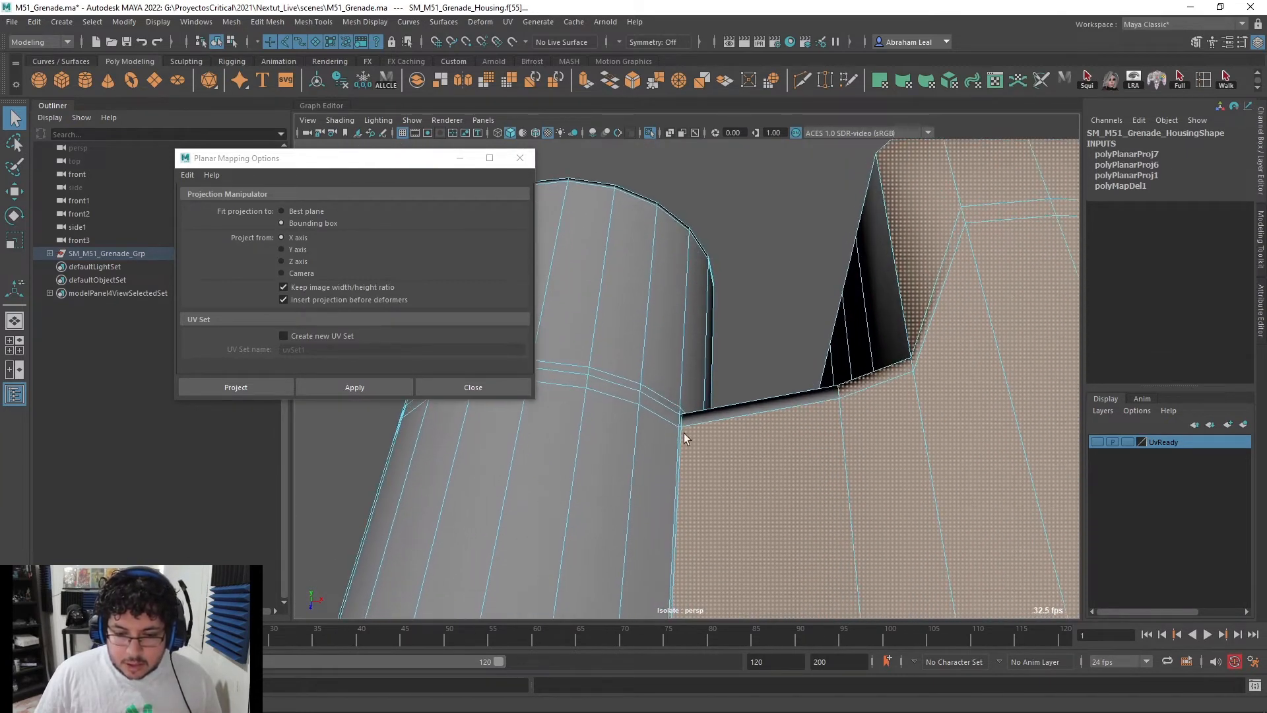
pyautogui.keyDown('alt'); pyautogui.moveTo(895, 430); pyautogui.dragTo(739, 369); pyautogui.keyUp('alt')
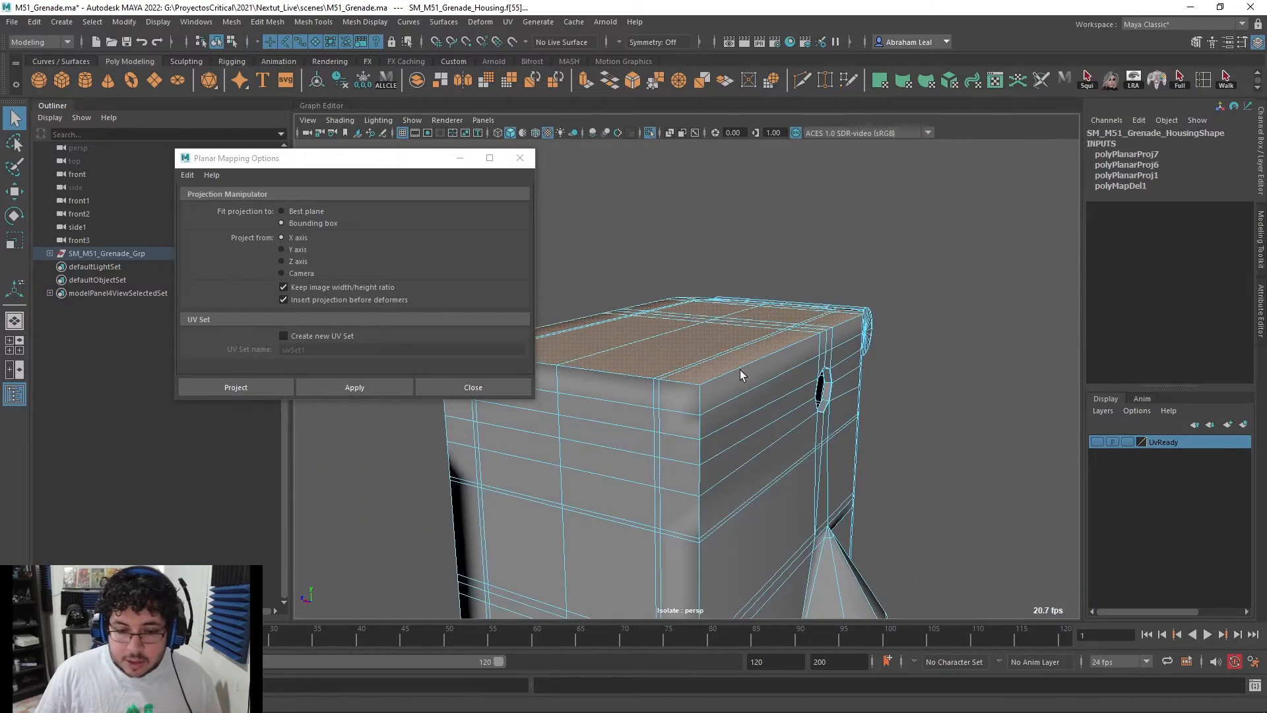
pyautogui.click(353, 387)
pyautogui.keyDown('alt'); pyautogui.moveTo(647, 343); pyautogui.dragTo(731, 396); pyautogui.keyUp('alt')
pyautogui.press('q')
pyautogui.press('F8')
pyautogui.click(734, 460)
# Examine the joint between the hinge barrel and its mounting plate for seam placement
pyautogui.keyDown('alt'); pyautogui.moveTo(734, 459); pyautogui.dragTo(803, 411, button='middle'); pyautogui.keyUp('alt')
pyautogui.keyDown('alt'); pyautogui.moveTo(802, 406); pyautogui.dragTo(703, 323); pyautogui.keyUp('alt')
pyautogui.keyDown('alt'); pyautogui.moveTo(703, 323); pyautogui.dragTo(800, 402, button='right'); pyautogui.keyUp('alt')
pyautogui.keyDown('alt'); pyautogui.moveTo(800, 402); pyautogui.dragTo(717, 420); pyautogui.keyUp('alt')
pyautogui.keyDown('alt'); pyautogui.moveTo(717, 421); pyautogui.dragTo(820, 378, button='right'); pyautogui.keyUp('alt')
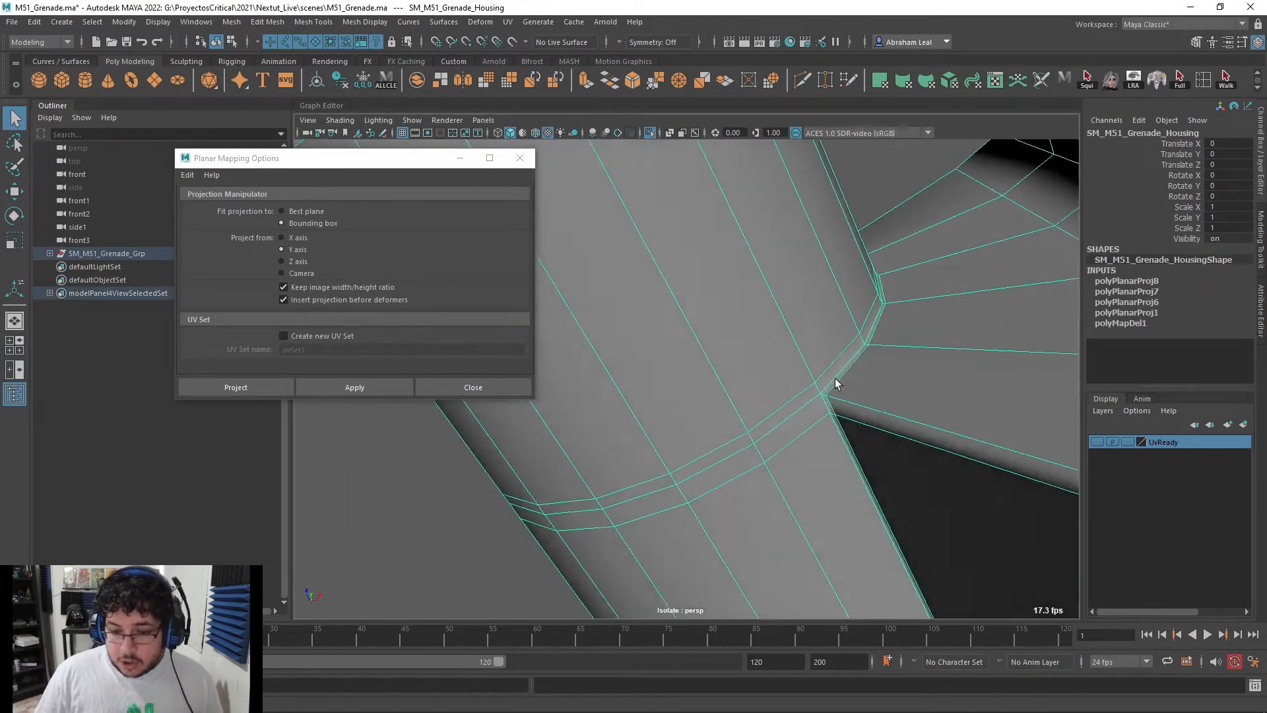
pyautogui.keyDown('alt'); pyautogui.moveTo(819, 383); pyautogui.dragTo(793, 414); pyautogui.keyUp('alt')
pyautogui.click(510, 22)
pyautogui.keyDown('alt'); pyautogui.moveTo(655, 310); pyautogui.dragTo(729, 360); pyautogui.keyUp('alt')
pyautogui.keyDown('alt'); pyautogui.moveTo(728, 360); pyautogui.dragTo(706, 391, button='right'); pyautogui.keyUp('alt')
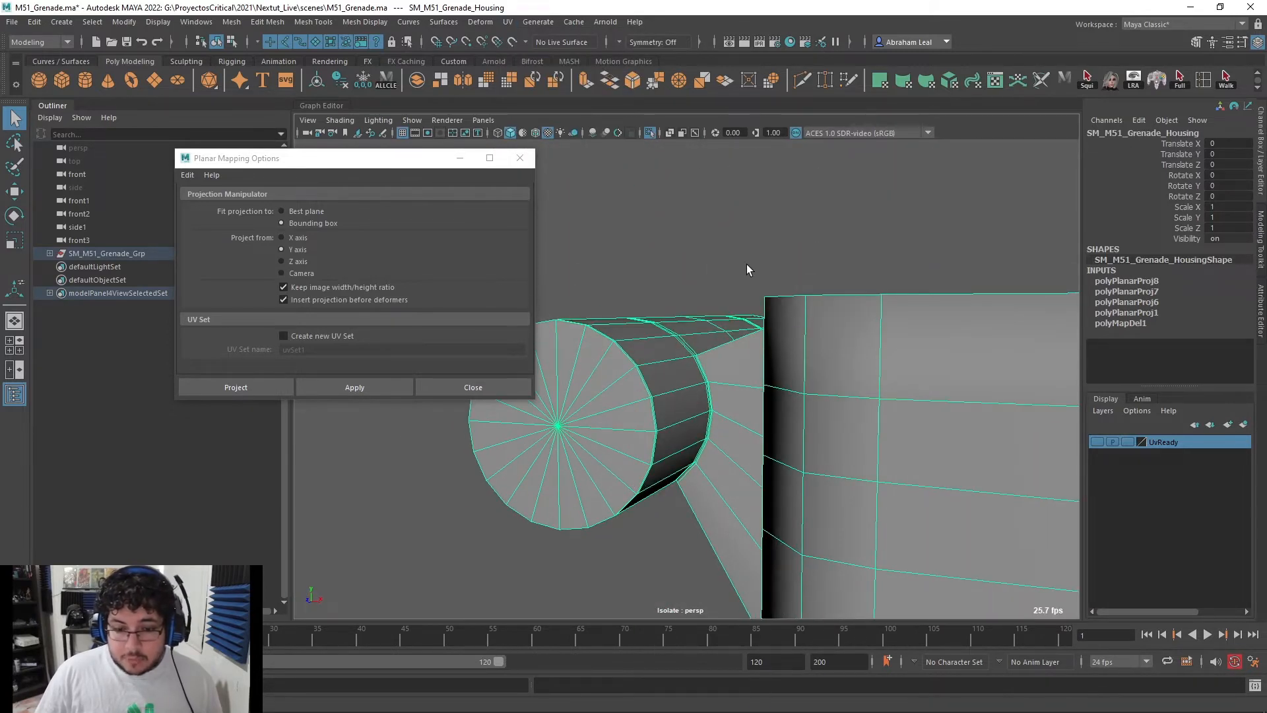
# Cut the UVs along the bevel where the mounting plate meets the hinge barrel with the 3D Cut and Sew UV Tool
pyautogui.click(505, 24)
pyautogui.click(575, 310)
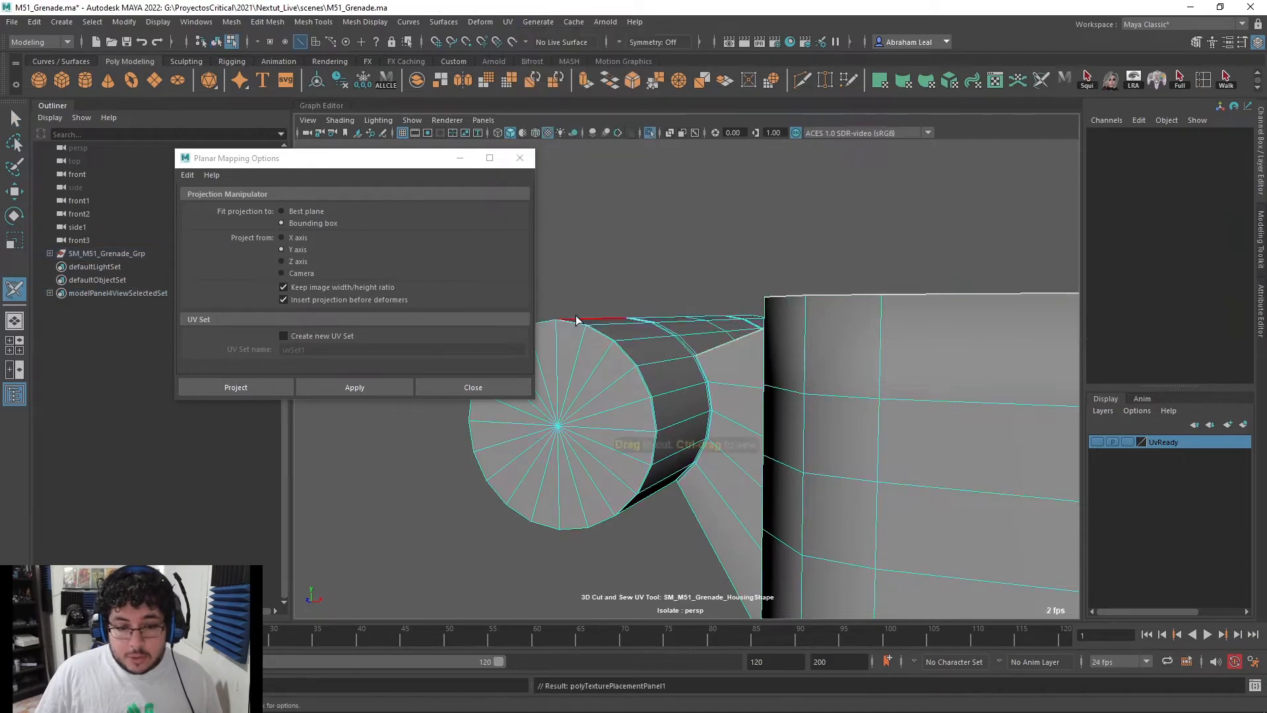
pyautogui.keyDown('alt'); pyautogui.moveTo(581, 323); pyautogui.dragTo(619, 360); pyautogui.keyUp('alt')
pyautogui.keyDown('alt'); pyautogui.moveTo(619, 360); pyautogui.dragTo(675, 354, button='right'); pyautogui.keyUp('alt')
pyautogui.keyDown('alt'); pyautogui.moveTo(675, 353); pyautogui.dragTo(658, 322, button='middle'); pyautogui.keyUp('alt')
pyautogui.keyDown('alt'); pyautogui.moveTo(657, 323); pyautogui.dragTo(712, 357, button='right'); pyautogui.keyUp('alt')
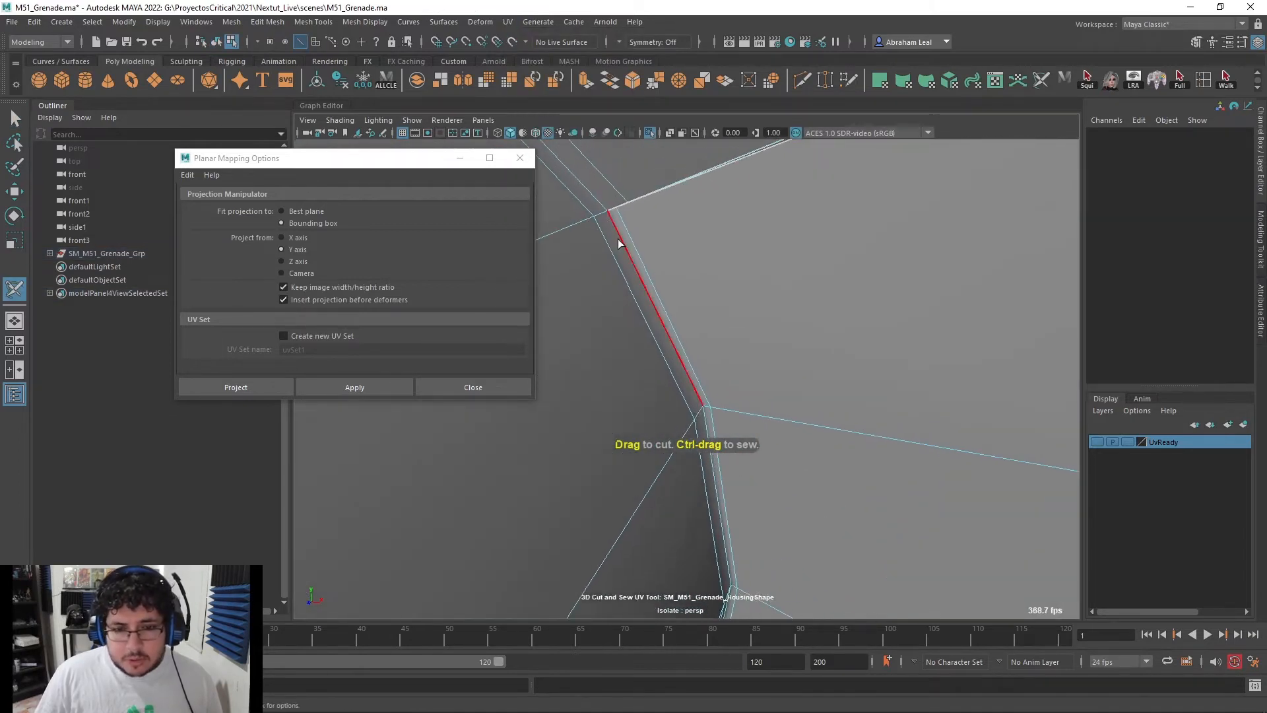
pyautogui.scroll(-3, 721, 371)
pyautogui.keyDown('alt'); pyautogui.moveTo(721, 371); pyautogui.dragTo(699, 422); pyautogui.keyUp('alt')
pyautogui.keyDown('alt'); pyautogui.moveTo(699, 422); pyautogui.dragTo(771, 409, button='right'); pyautogui.keyUp('alt')
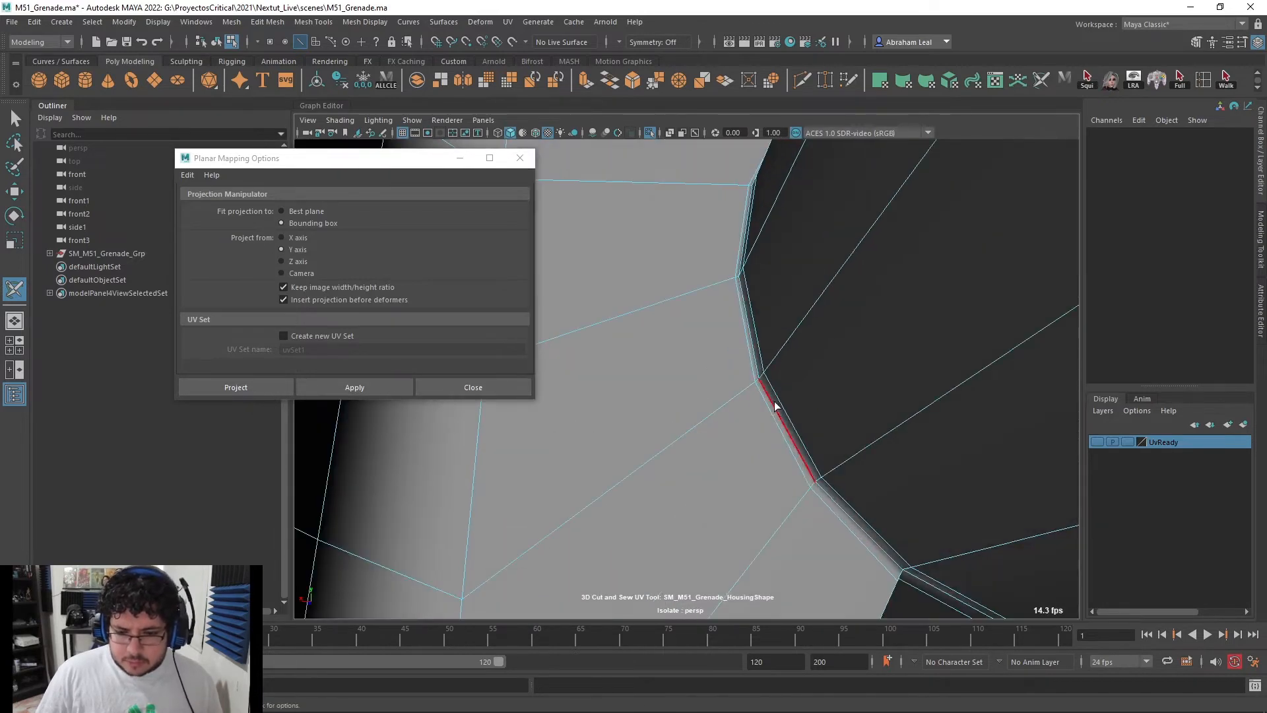
pyautogui.doubleClick(775, 406)
# Cut the hinge barrel's UVs around its end cap and along its joint with the mounting plate
pyautogui.scroll(-4, 792, 414)
pyautogui.keyDown('alt'); pyautogui.moveTo(809, 422); pyautogui.dragTo(849, 494); pyautogui.keyUp('alt')
pyautogui.keyDown('alt'); pyautogui.moveTo(848, 494); pyautogui.dragTo(760, 388, button='middle'); pyautogui.keyUp('alt')
pyautogui.keyDown('alt'); pyautogui.moveTo(760, 388); pyautogui.dragTo(746, 336); pyautogui.keyUp('alt')
pyautogui.keyDown('alt'); pyautogui.moveTo(746, 337); pyautogui.dragTo(752, 383, button='middle'); pyautogui.keyUp('alt')
pyautogui.keyDown('alt'); pyautogui.moveTo(752, 384); pyautogui.dragTo(736, 442); pyautogui.keyUp('alt')
pyautogui.keyDown('alt'); pyautogui.moveTo(736, 442); pyautogui.dragTo(818, 387, button='right'); pyautogui.keyUp('alt')
pyautogui.keyDown('alt'); pyautogui.moveTo(818, 387); pyautogui.dragTo(795, 382); pyautogui.keyUp('alt')
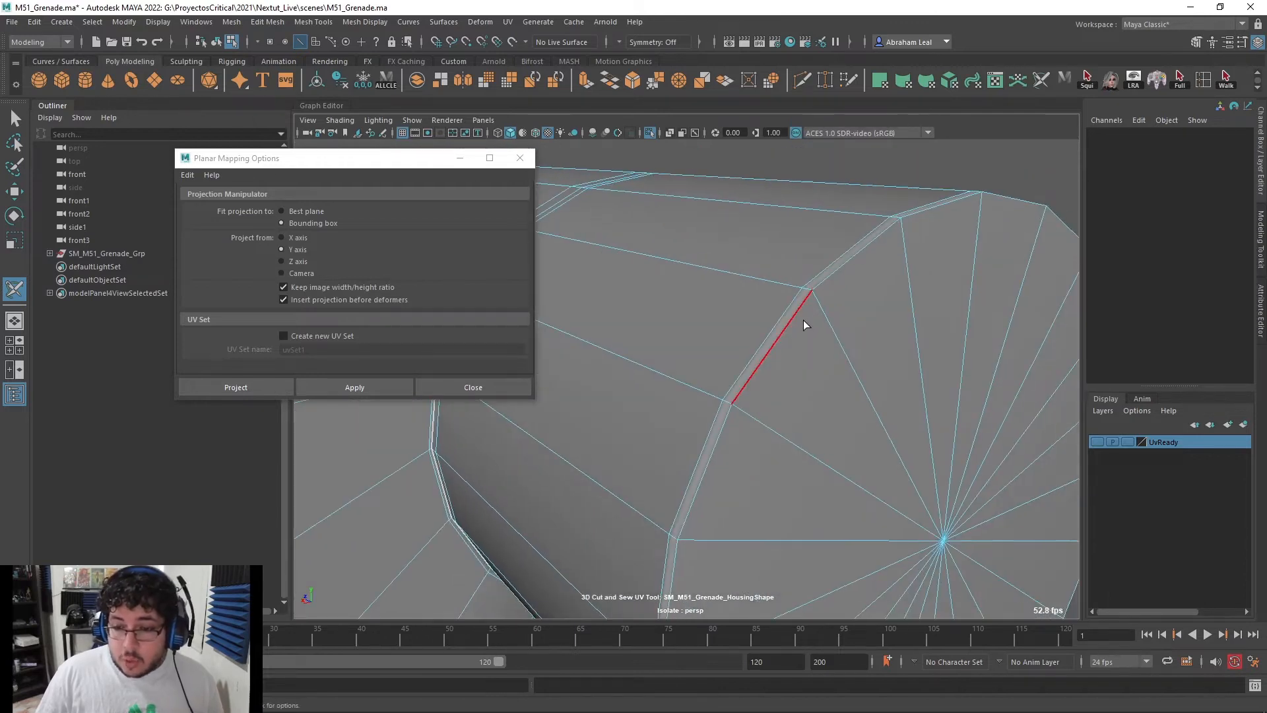
pyautogui.scroll(-5, 785, 327)
pyautogui.keyDown('alt'); pyautogui.moveTo(802, 333); pyautogui.dragTo(524, 345); pyautogui.keyUp('alt')
pyautogui.keyDown('alt'); pyautogui.moveTo(950, 396); pyautogui.dragTo(838, 404); pyautogui.keyUp('alt')
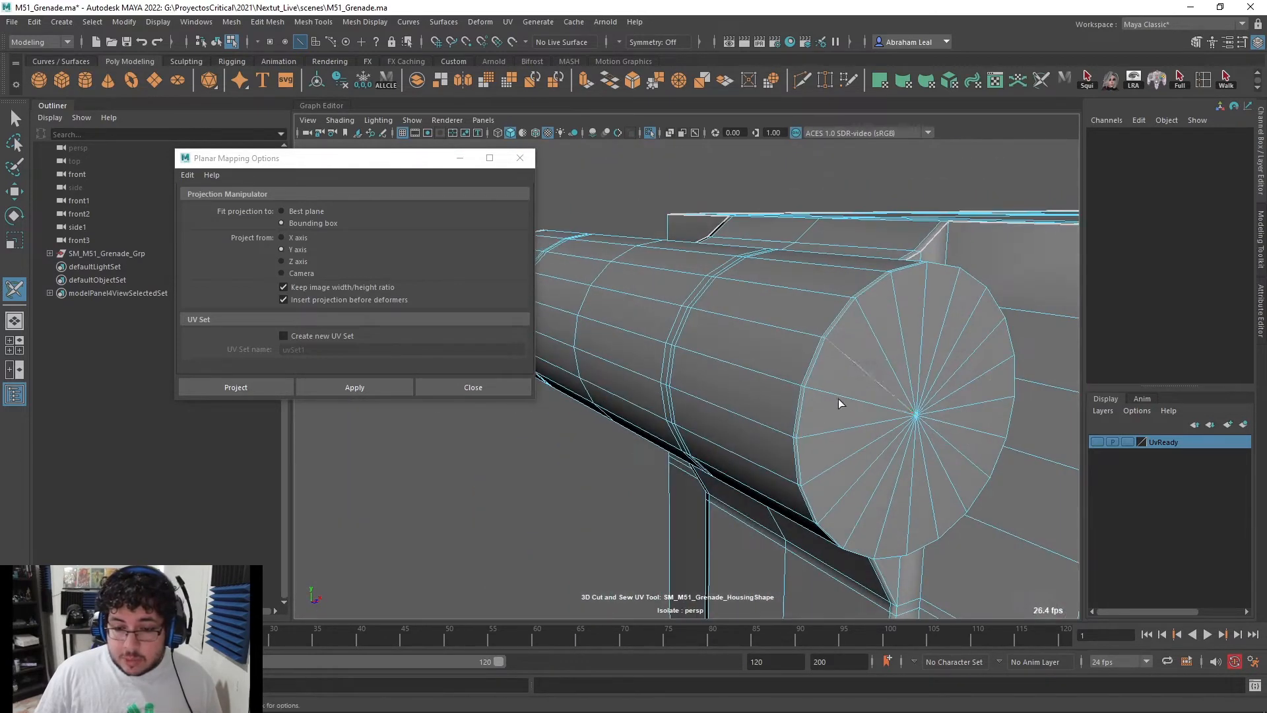
pyautogui.click(833, 322)
pyautogui.keyDown('alt'); pyautogui.moveTo(837, 319); pyautogui.dragTo(731, 321); pyautogui.keyUp('alt')
pyautogui.click(710, 268)
pyautogui.keyDown('alt'); pyautogui.moveTo(712, 267); pyautogui.dragTo(750, 333); pyautogui.keyUp('alt')
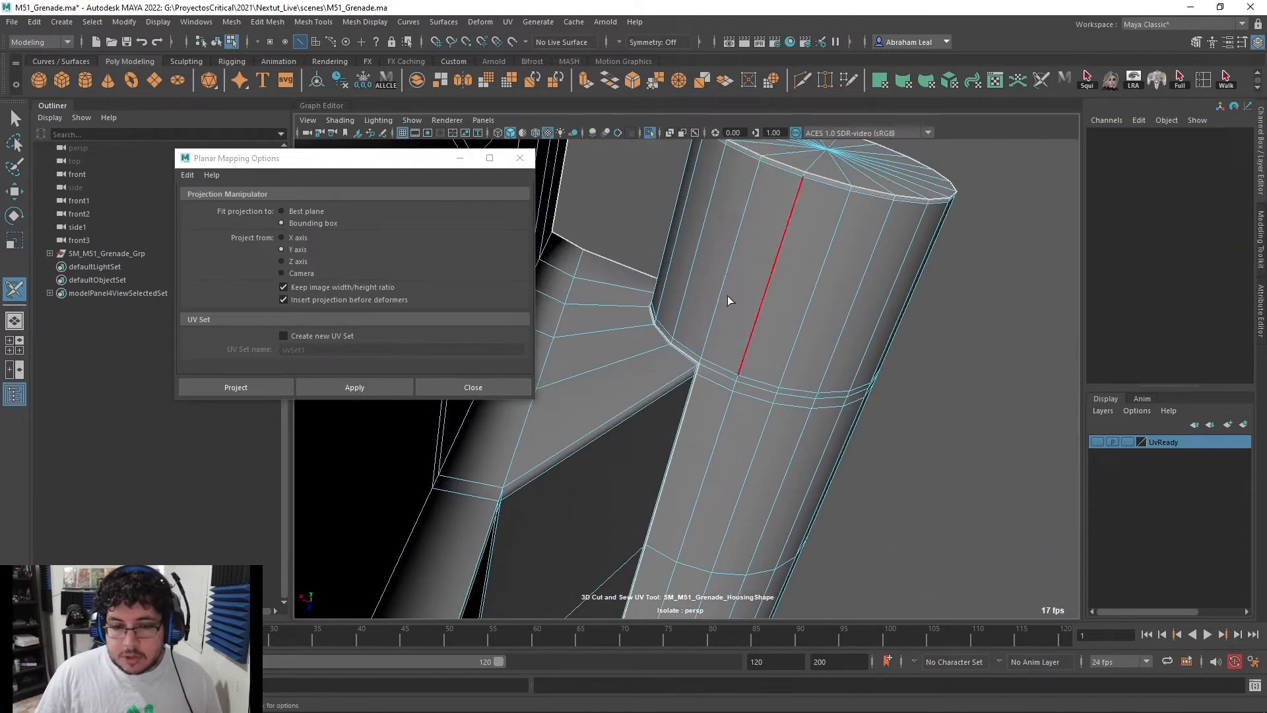
pyautogui.keyDown('alt'); pyautogui.moveTo(719, 283); pyautogui.dragTo(758, 363); pyautogui.keyUp('alt')
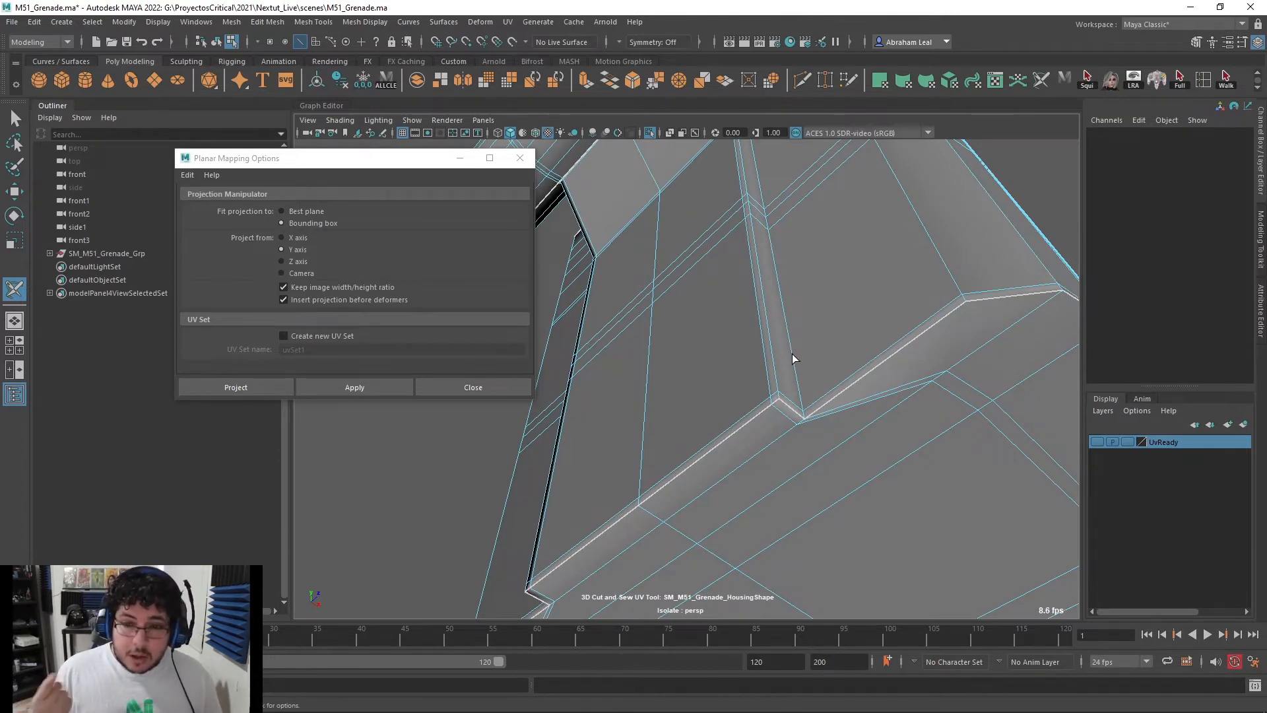
# Cut the UVs up the housing's vertical corner edge from the underside seam, leave the cutting tool and reselect the housing
pyautogui.click(796, 318)
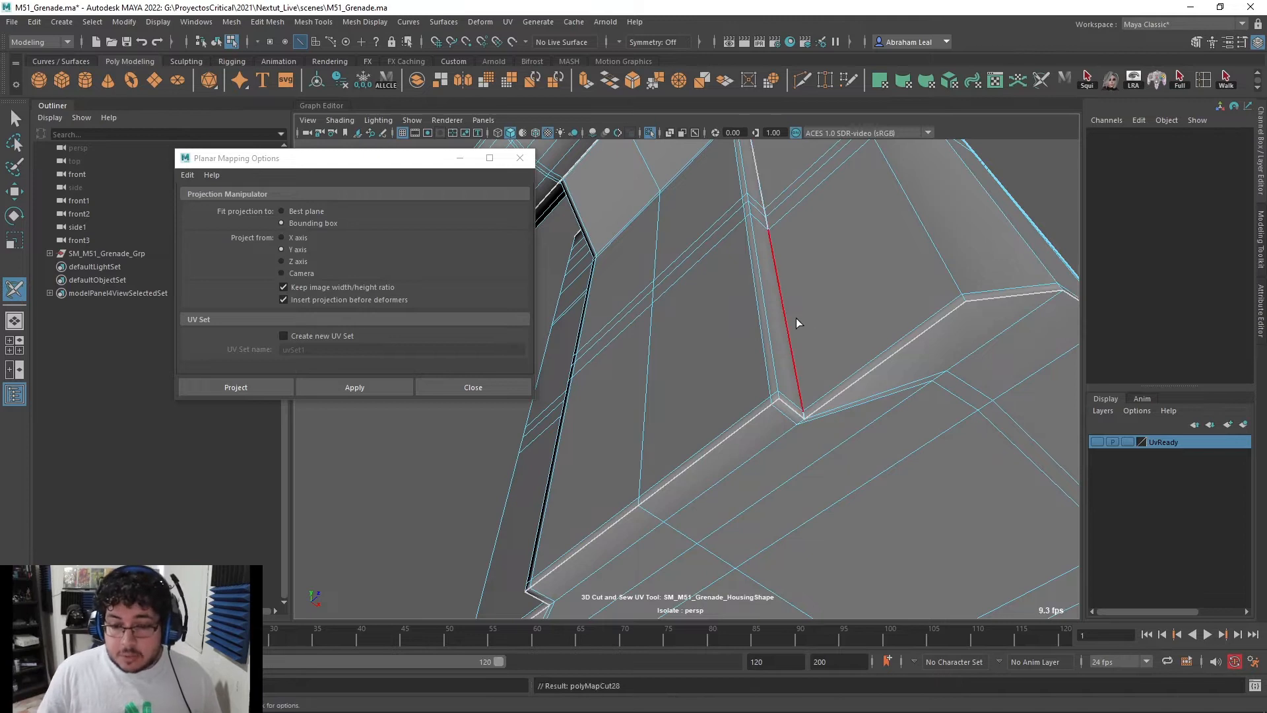
pyautogui.keyDown('alt'); pyautogui.moveTo(987, 365); pyautogui.dragTo(775, 368, button='right'); pyautogui.keyUp('alt')
pyautogui.keyDown('alt'); pyautogui.moveTo(775, 368); pyautogui.dragTo(748, 360); pyautogui.keyUp('alt')
pyautogui.scroll(-4, 763, 410)
pyautogui.keyDown('alt'); pyautogui.moveTo(786, 323); pyautogui.dragTo(759, 283); pyautogui.keyUp('alt')
pyautogui.press('q')
pyautogui.press('F8')
pyautogui.click(828, 221)
pyautogui.click(801, 292)
pyautogui.keyDown('alt'); pyautogui.moveTo(841, 219); pyautogui.dragTo(774, 264); pyautogui.keyUp('alt')
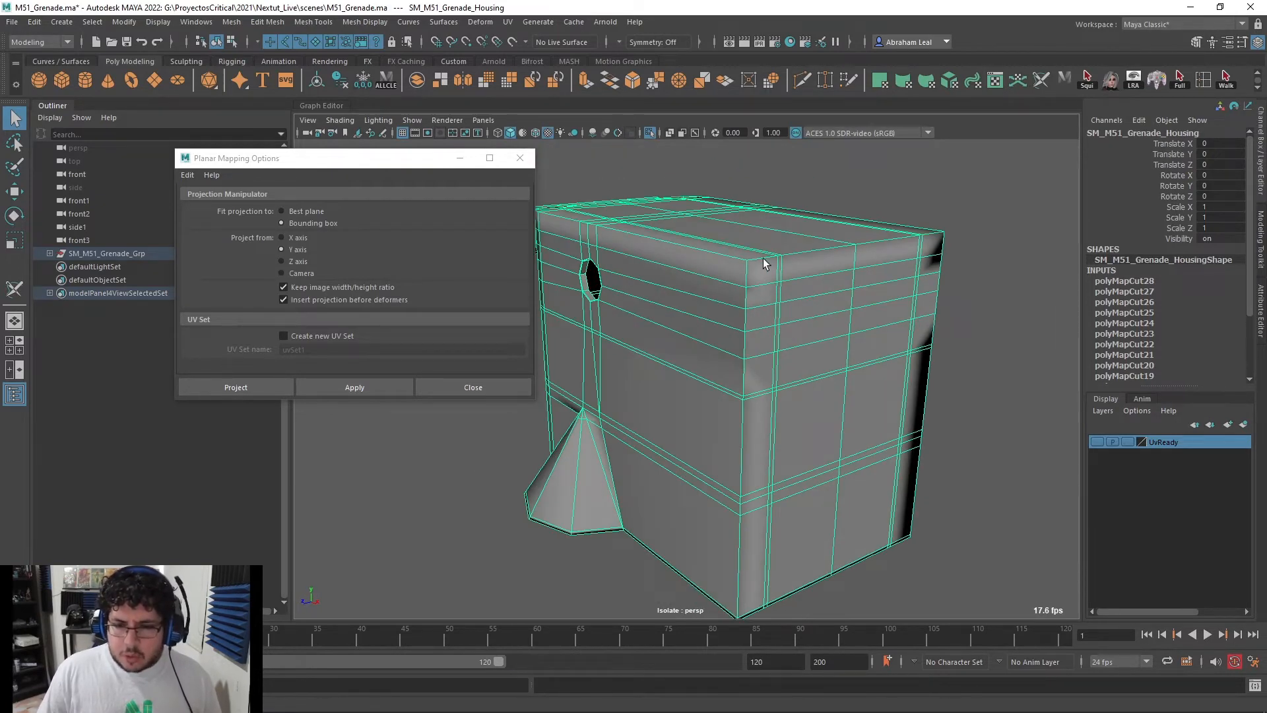
# Create a polygon cube and open the UV Editor to examine its UV layout
pyautogui.scroll(-6, 759, 271)
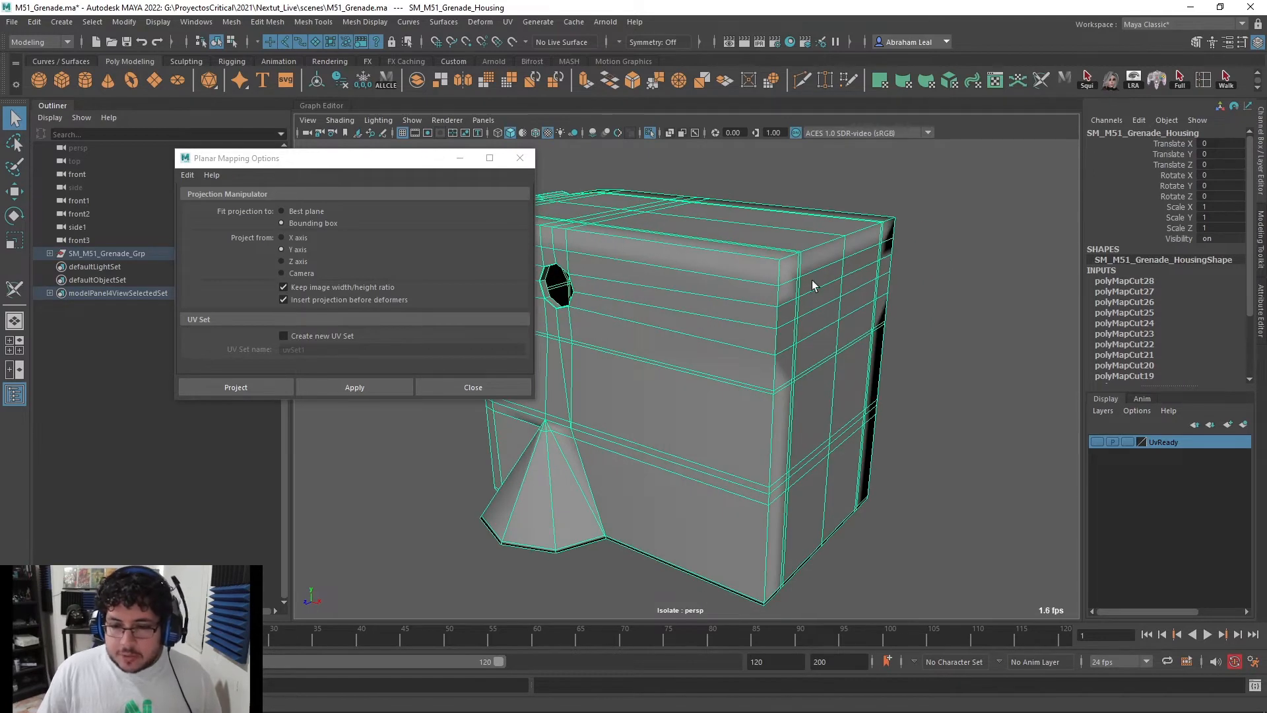
pyautogui.keyDown('alt'); pyautogui.moveTo(775, 275); pyautogui.dragTo(650, 208); pyautogui.keyUp('alt')
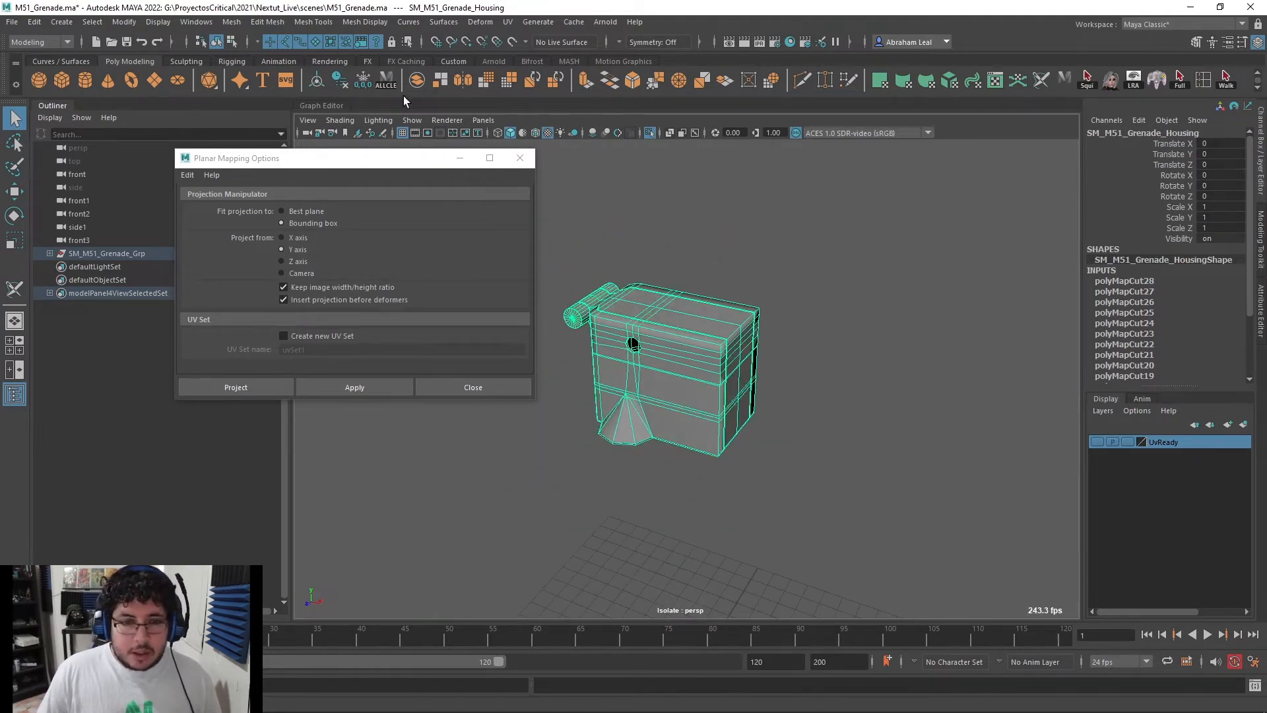
pyautogui.click(62, 84)
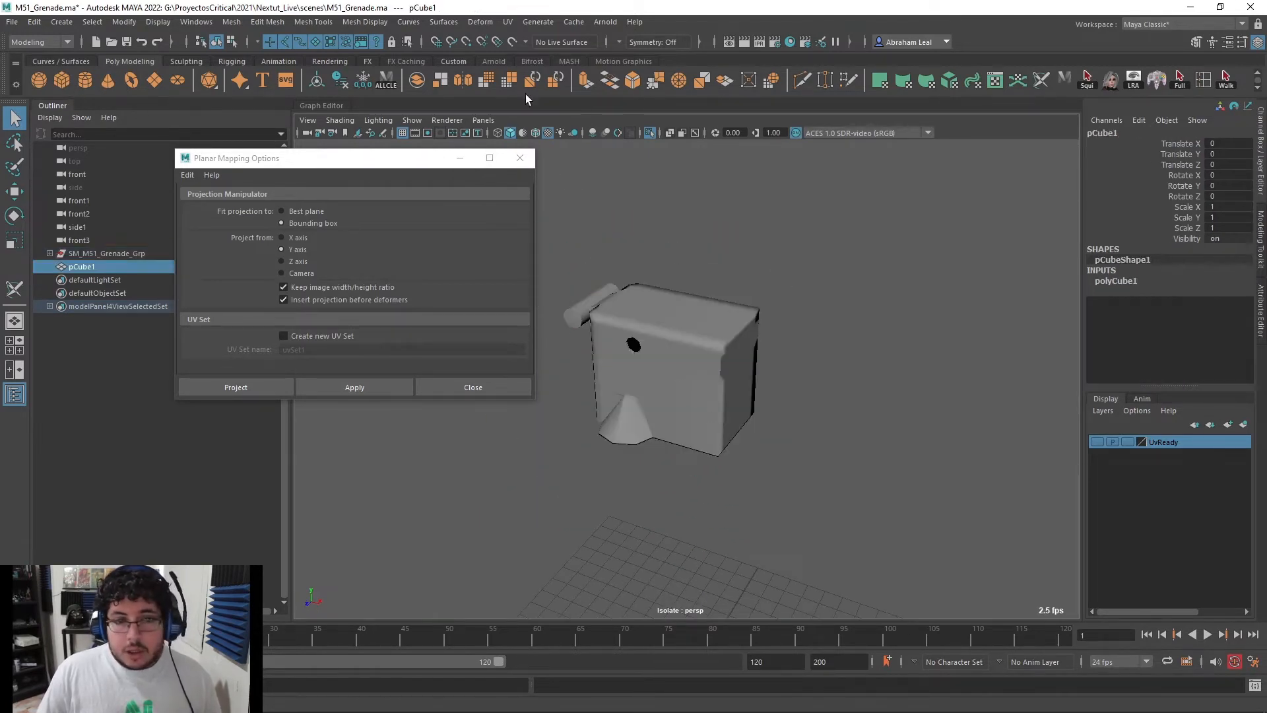
pyautogui.click(507, 24)
pyautogui.click(528, 45)
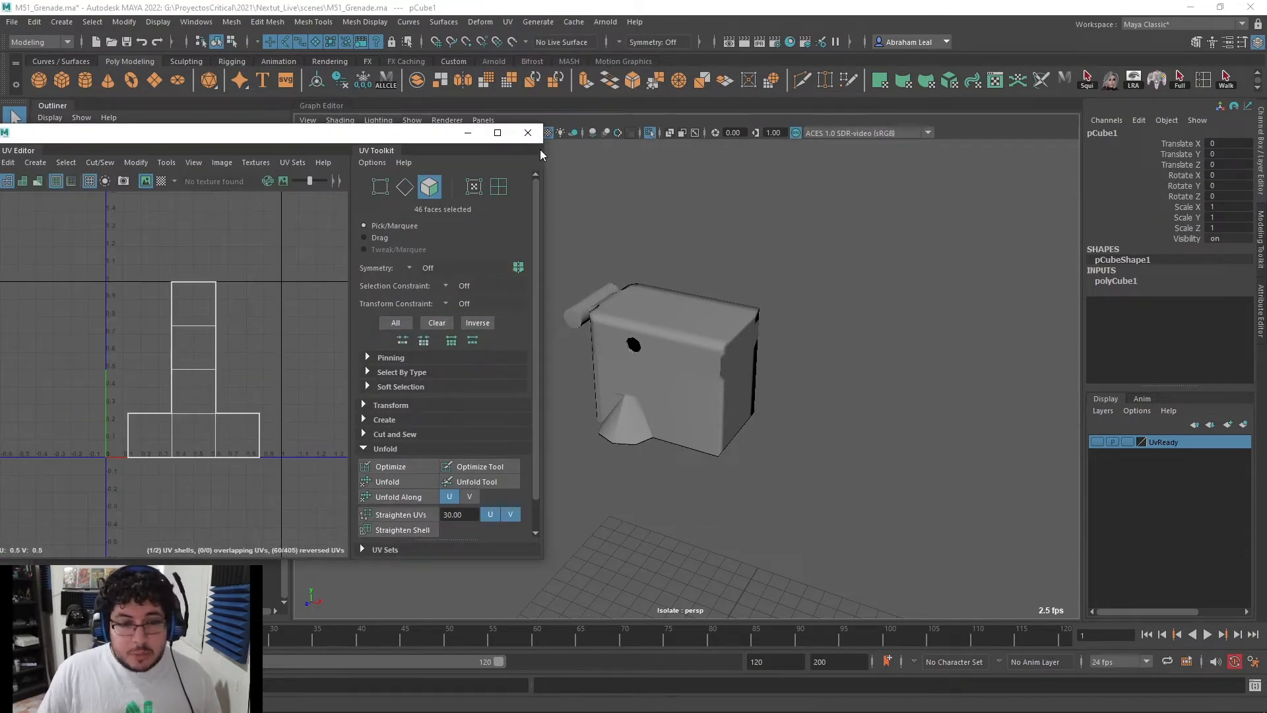
# Select all of the housing's UV shells and unfold them
pyautogui.click(703, 357)
pyautogui.keyDown('alt'); pyautogui.moveTo(773, 422); pyautogui.dragTo(798, 340); pyautogui.keyUp('alt')
pyautogui.click(802, 239)
pyautogui.click(747, 303)
pyautogui.keyDown('alt'); pyautogui.moveTo(633, 293); pyautogui.dragTo(680, 309); pyautogui.keyUp('alt')
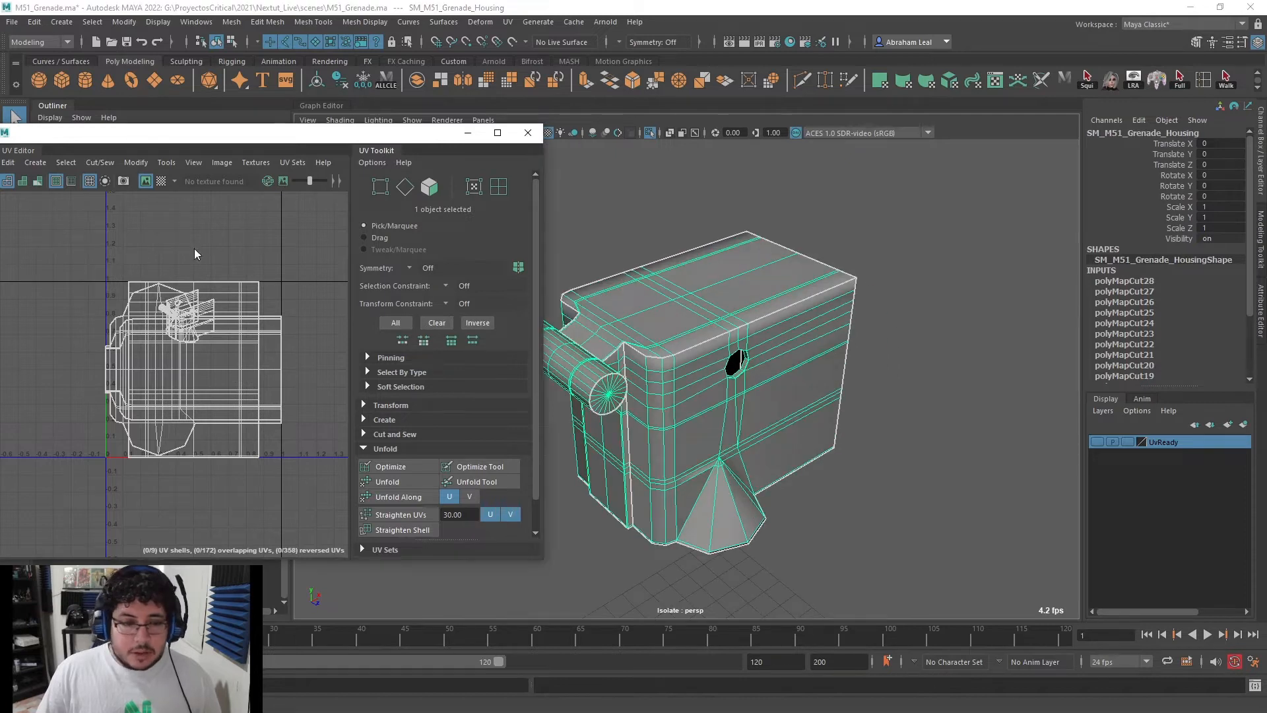
pyautogui.moveTo(193, 247); pyautogui.dragTo(135, 221, button='right')
pyautogui.moveTo(78, 231); pyautogui.dragTo(355, 533)
pyautogui.scroll(-1, 396, 506)
pyautogui.click(373, 450)
# Move the housing's tall rectangular UV shell and its top-face shell out of the overlapping pile
pyautogui.click(295, 267)
pyautogui.click(233, 432)
pyautogui.press('w')
pyautogui.moveTo(190, 370); pyautogui.dragTo(365, 292)
pyautogui.click(226, 380)
pyautogui.moveTo(193, 370); pyautogui.dragTo(354, 354)
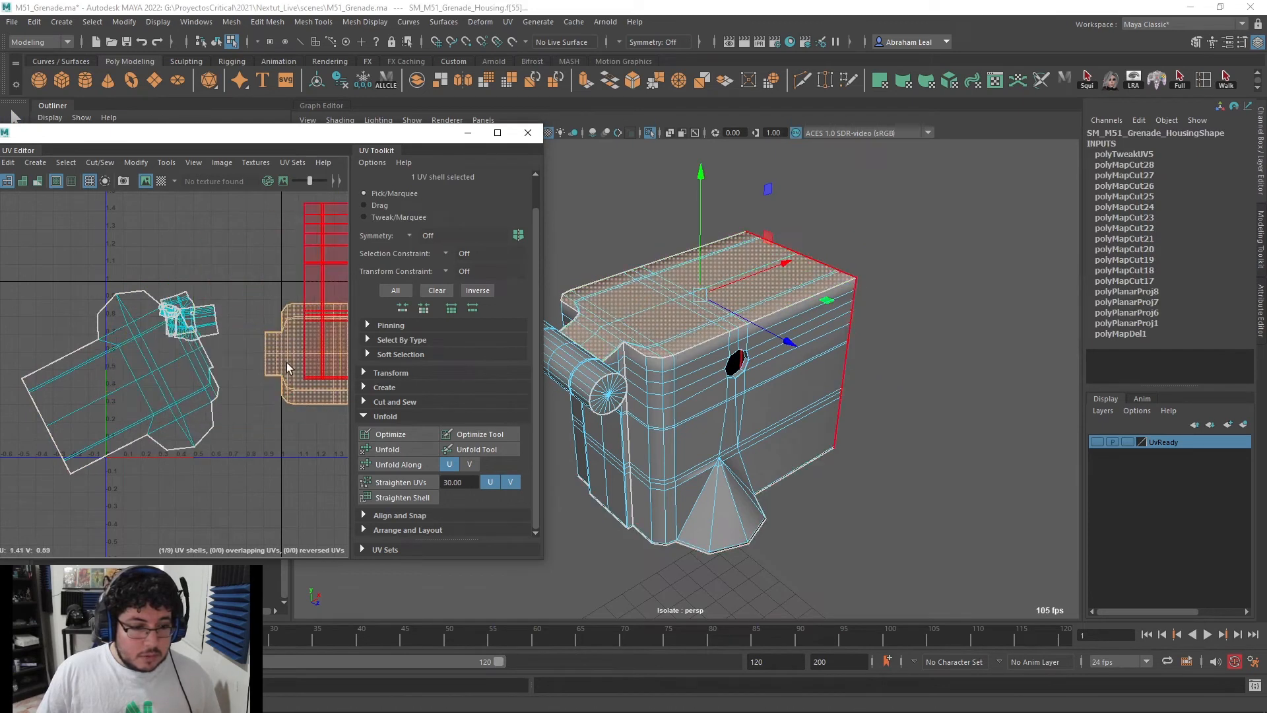
# Spread the housing's large tilted shell and its small side and hinge-plate shells apart, leaving nothing selected
pyautogui.click(147, 371)
pyautogui.moveTo(120, 382); pyautogui.dragTo(72, 365)
pyautogui.click(195, 334)
pyautogui.moveTo(194, 332); pyautogui.dragTo(230, 270)
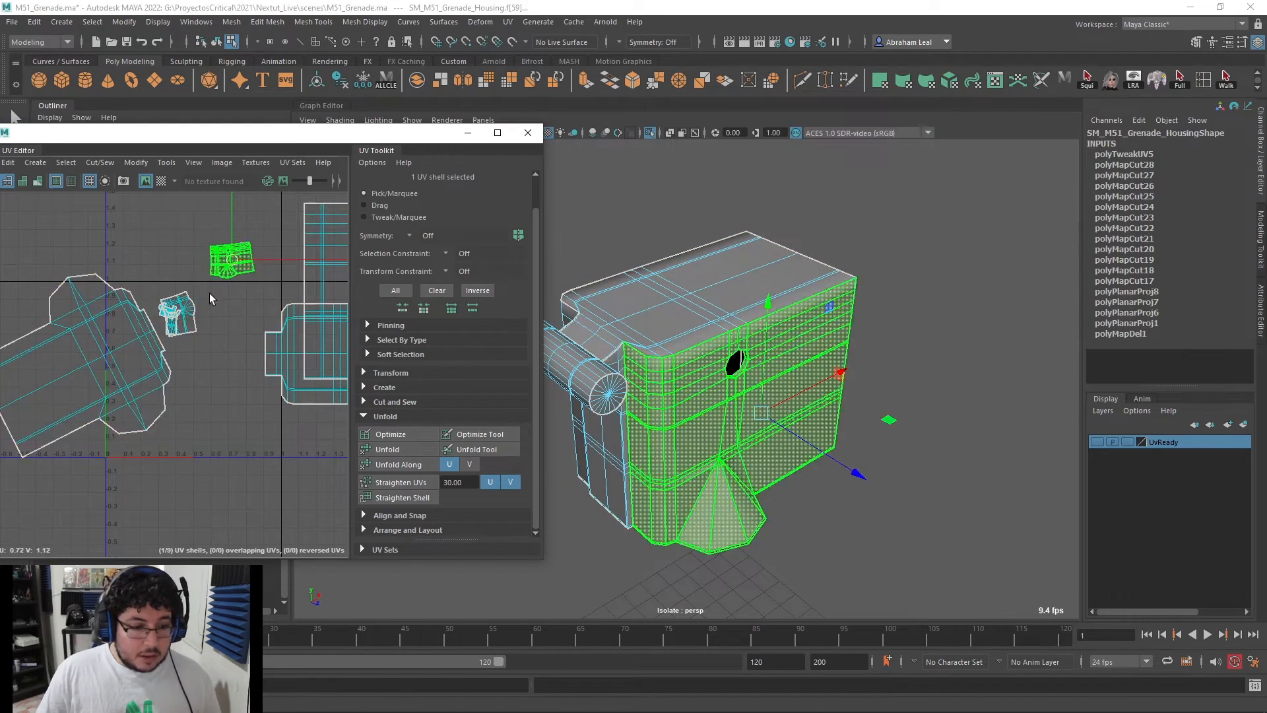
pyautogui.click(194, 327)
pyautogui.moveTo(178, 315); pyautogui.dragTo(161, 241)
pyautogui.moveTo(175, 318); pyautogui.dragTo(209, 348)
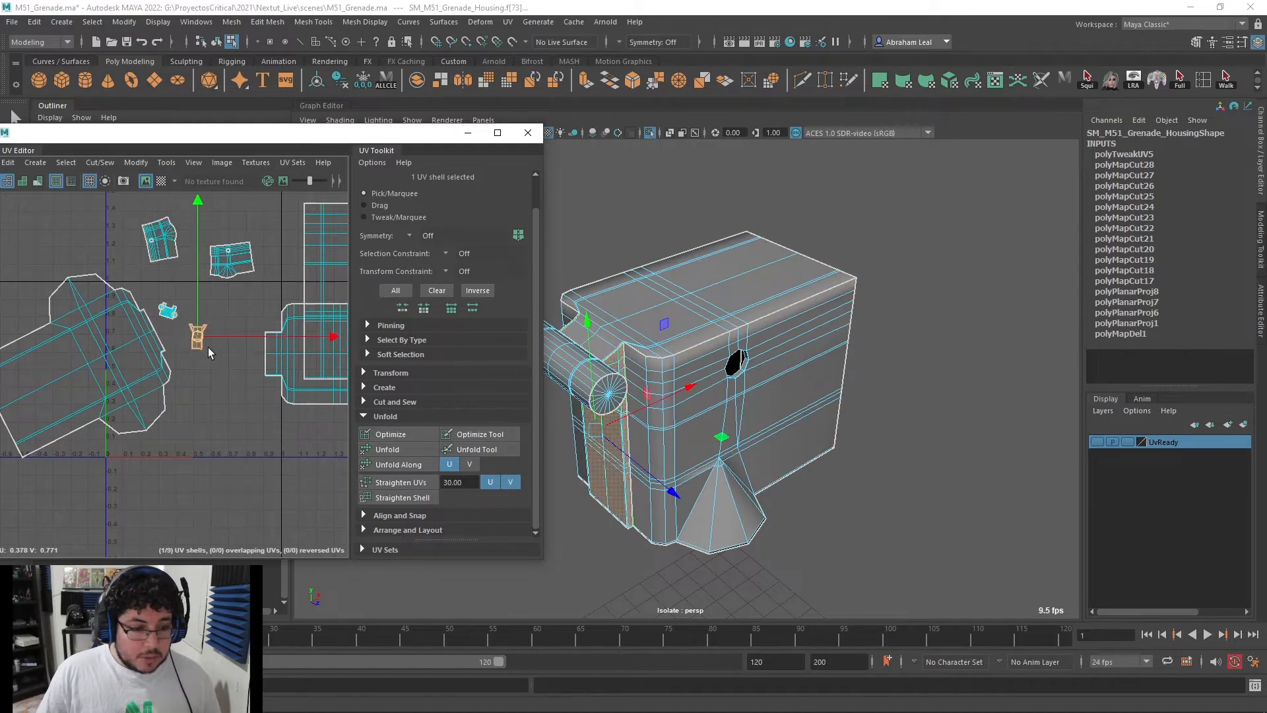
pyautogui.scroll(-1, 161, 324)
pyautogui.scroll(-4, 160, 323)
pyautogui.scroll(4, 220, 282)
pyautogui.scroll(-3, 158, 282)
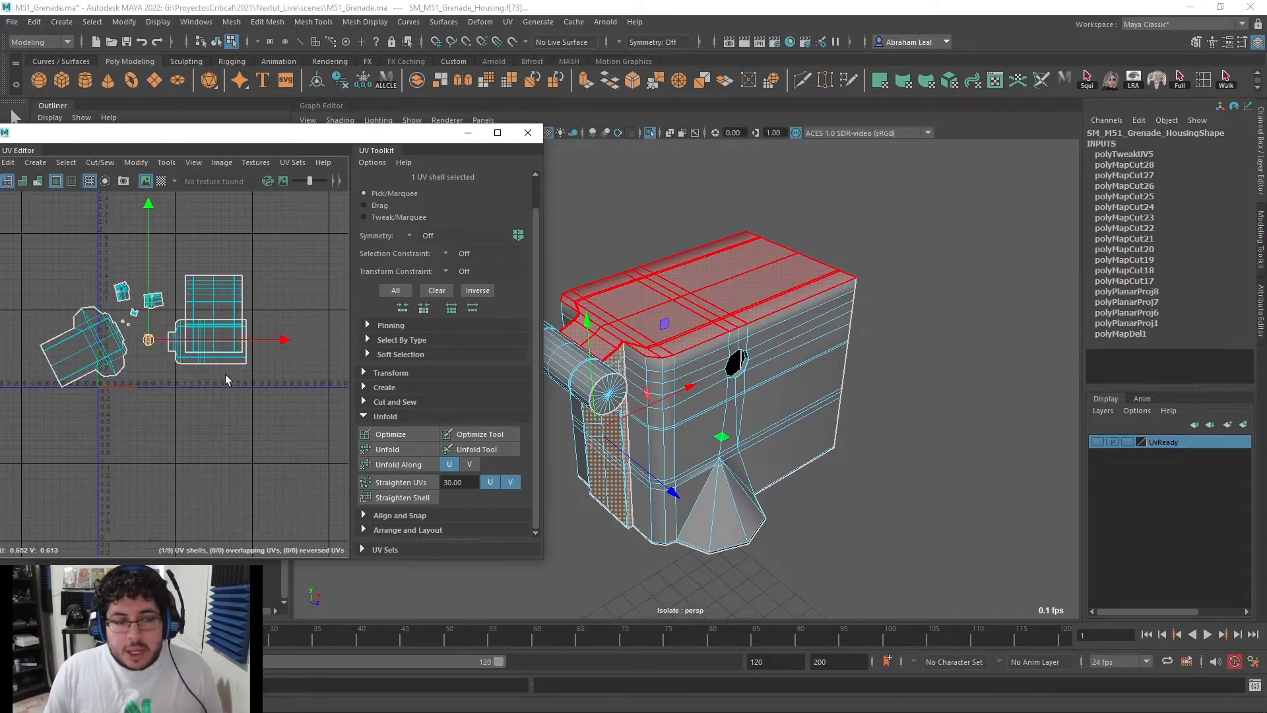
pyautogui.click(296, 248)
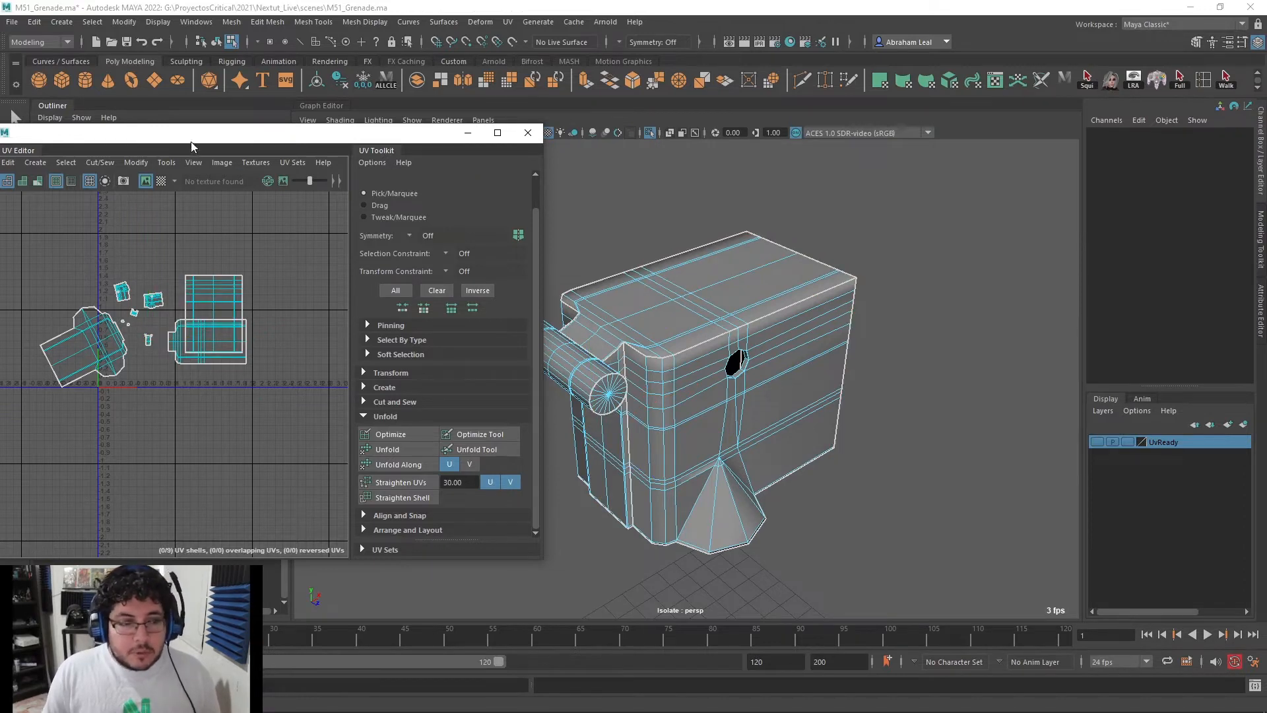
# Close the UV Editor and the planar mapping options, and end the isolated object view of the housing
pyautogui.moveTo(191, 146); pyautogui.dragTo(228, 147)
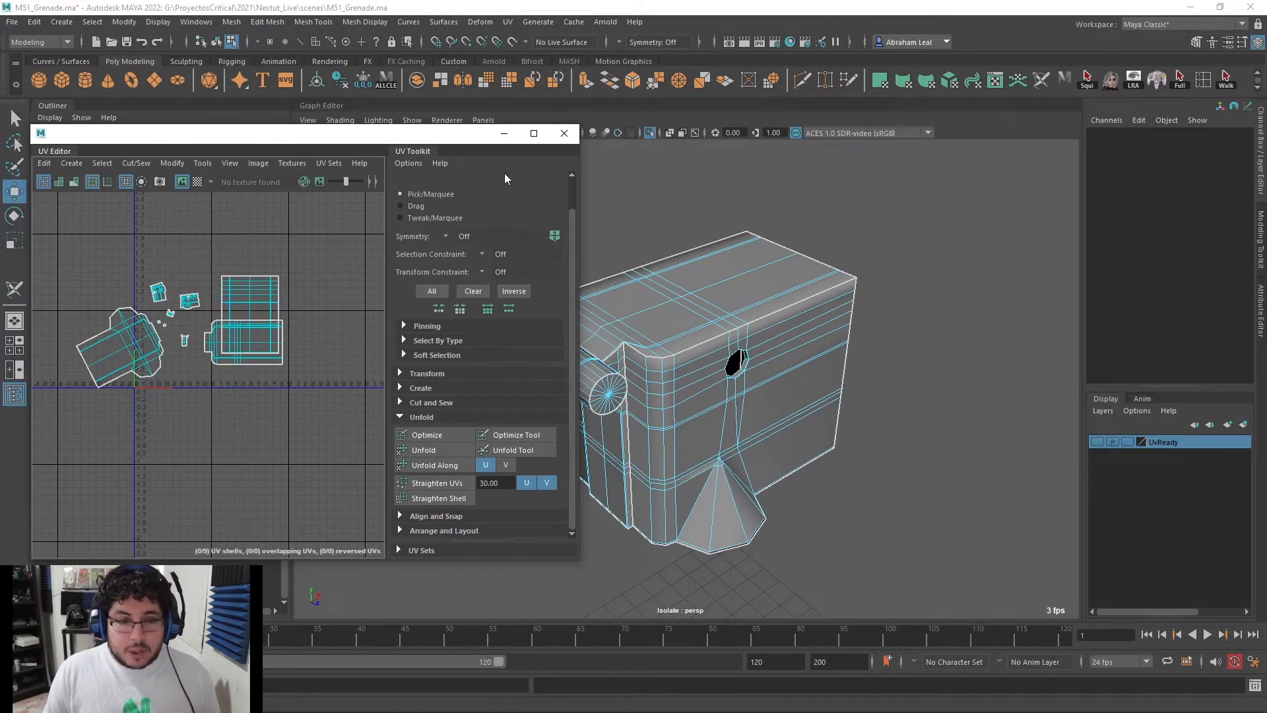
pyautogui.click(565, 133)
pyautogui.press('F8')
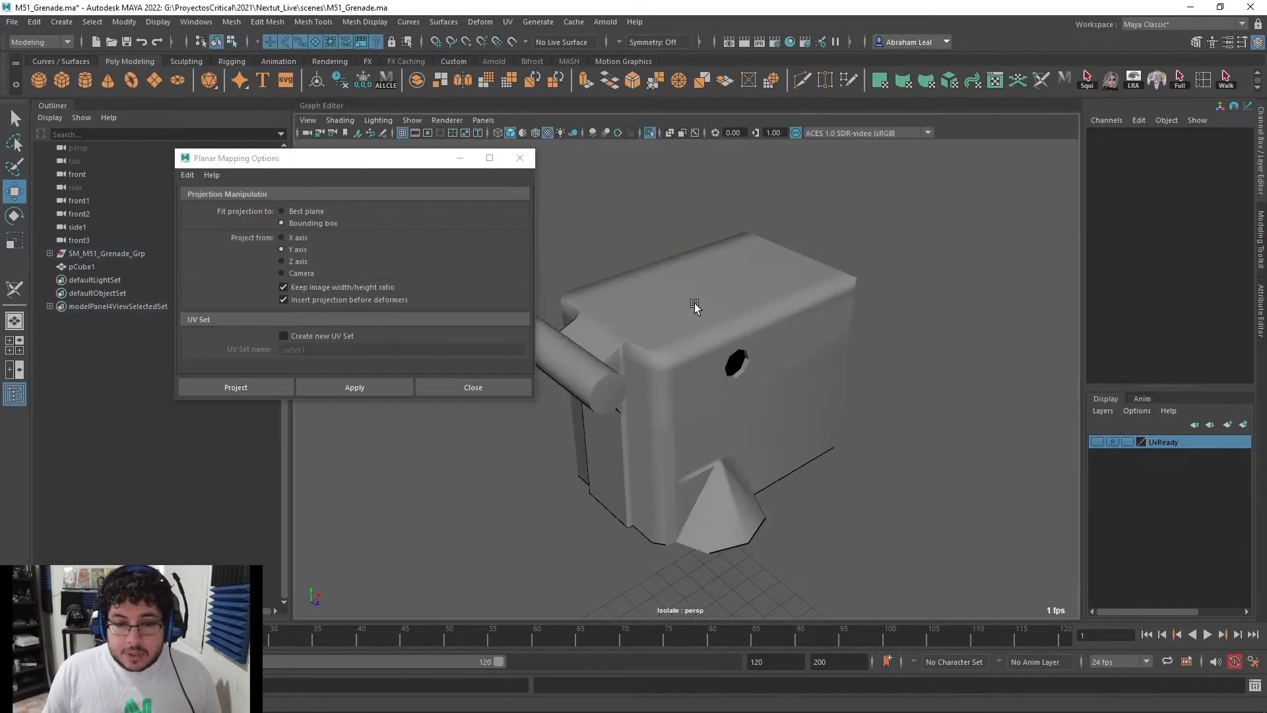
pyautogui.click(528, 162)
pyautogui.click(650, 133)
# Add the housing to the UvReady display layer
pyautogui.click(729, 349)
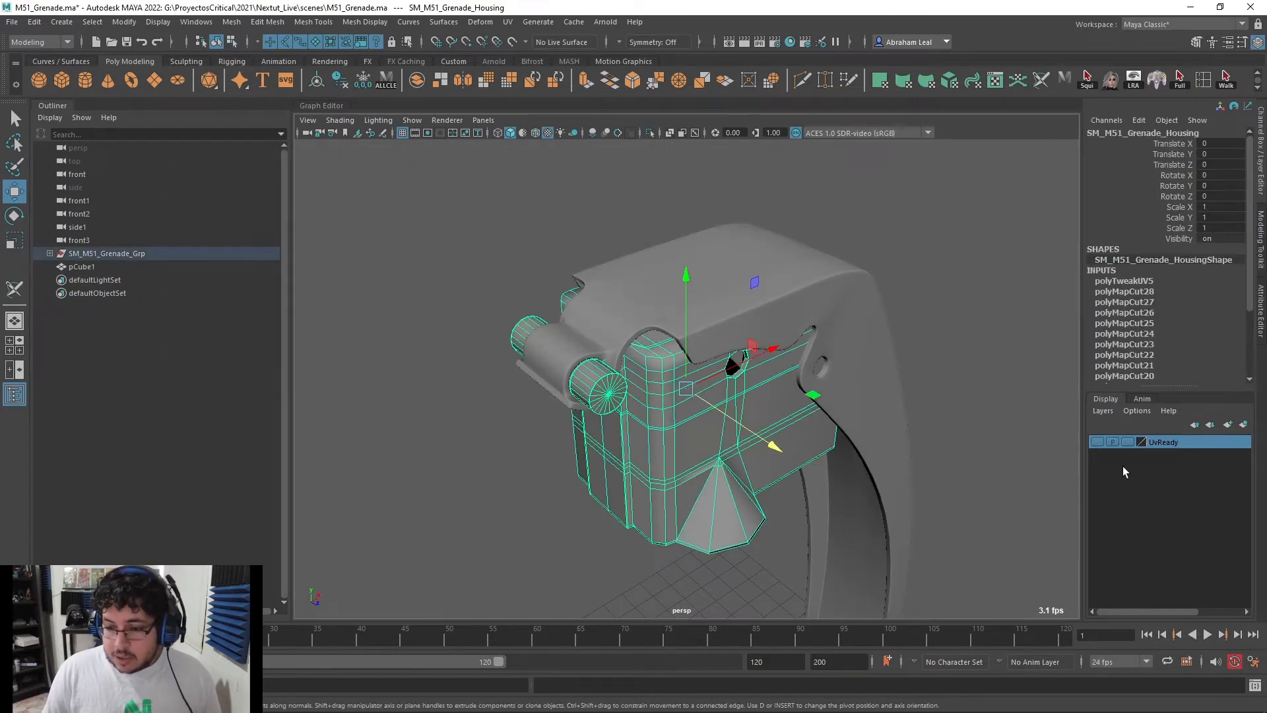
pyautogui.rightClick(1165, 447)
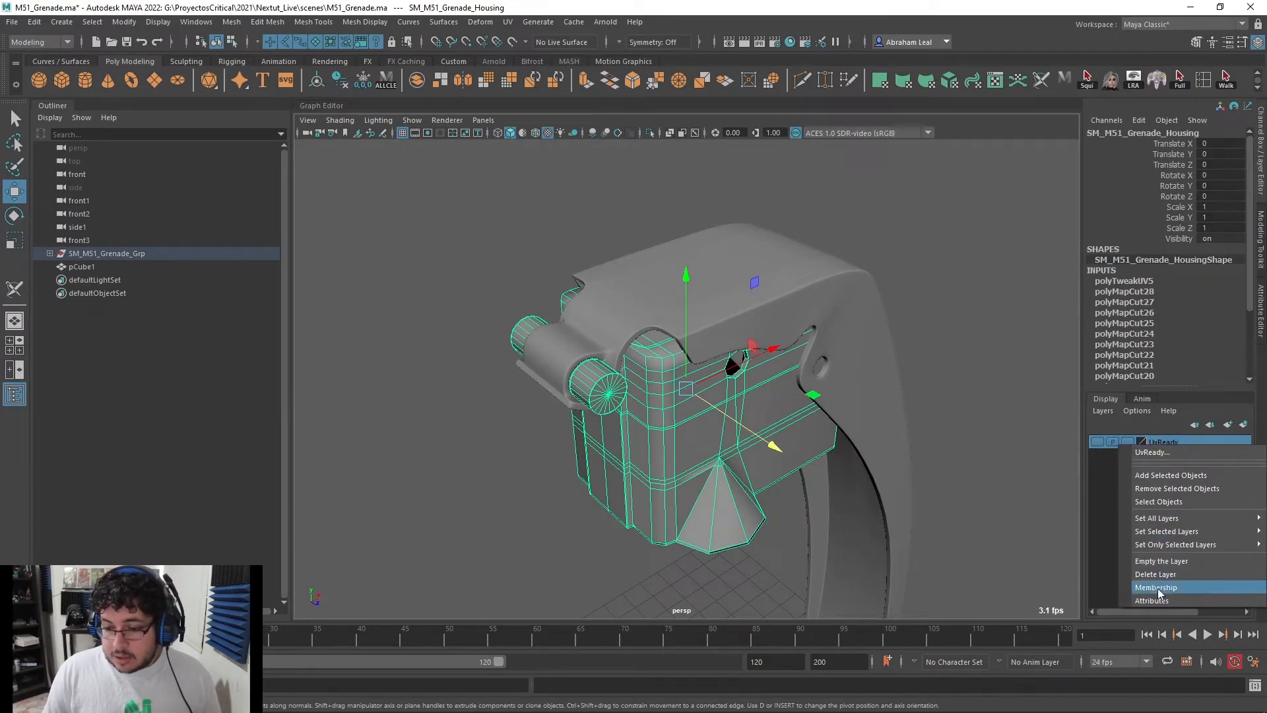
pyautogui.click(1168, 480)
pyautogui.click(998, 316)
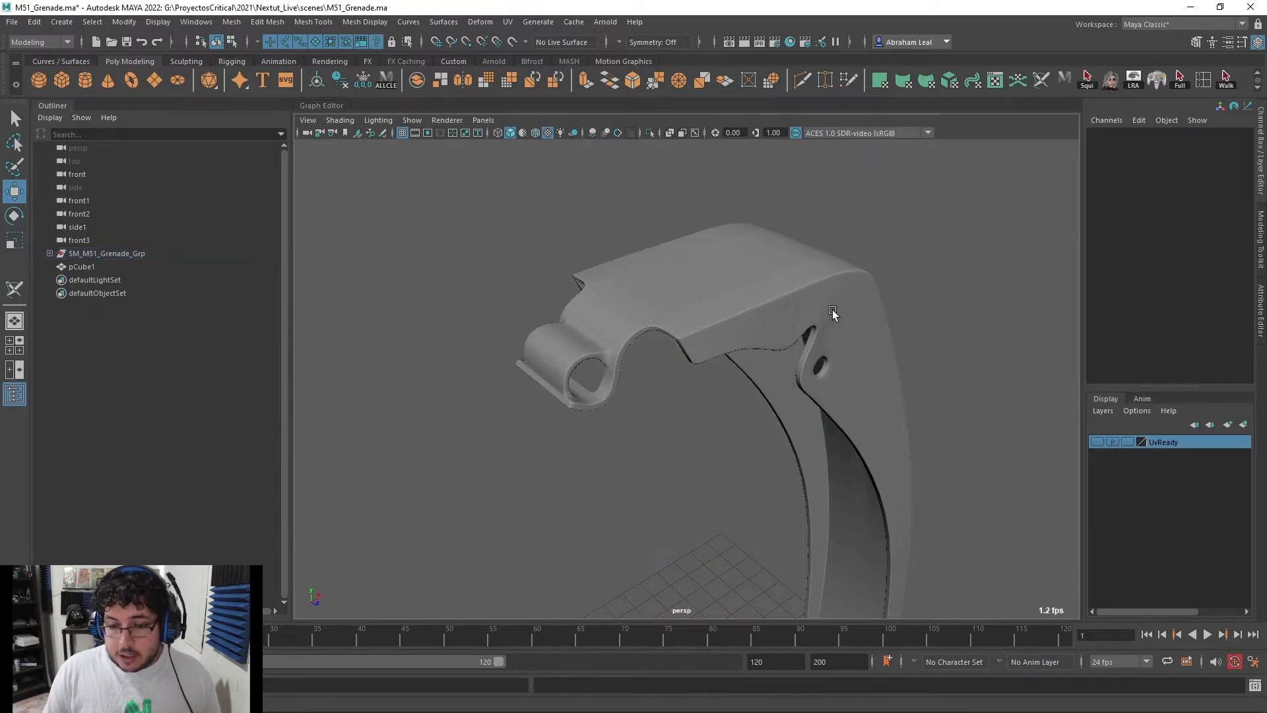
# Select the handle and turn off its smooth mesh preview
pyautogui.click(835, 313)
pyautogui.scroll(-4, 851, 370)
pyautogui.keyDown('alt'); pyautogui.moveTo(871, 430); pyautogui.dragTo(879, 256, button='middle'); pyautogui.keyUp('alt')
pyautogui.scroll(10, 747, 319)
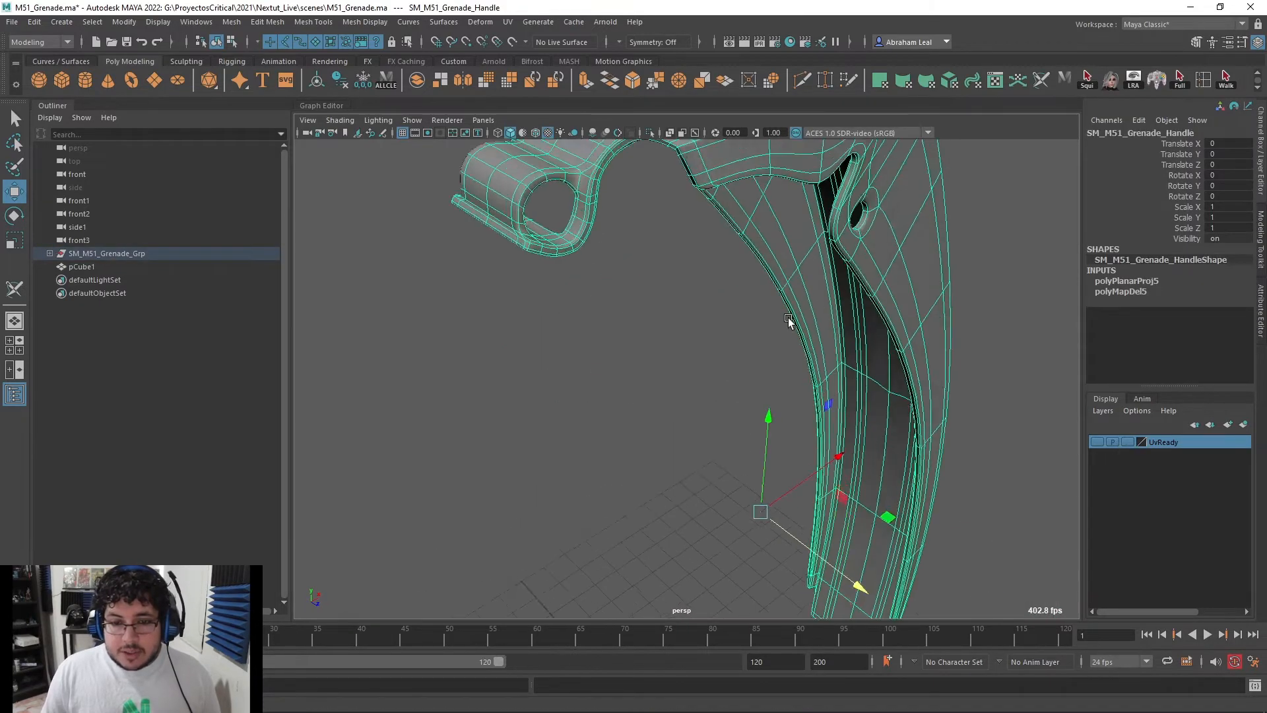
pyautogui.keyDown('alt'); pyautogui.moveTo(783, 313); pyautogui.dragTo(711, 327); pyautogui.keyUp('alt')
pyautogui.press('1')
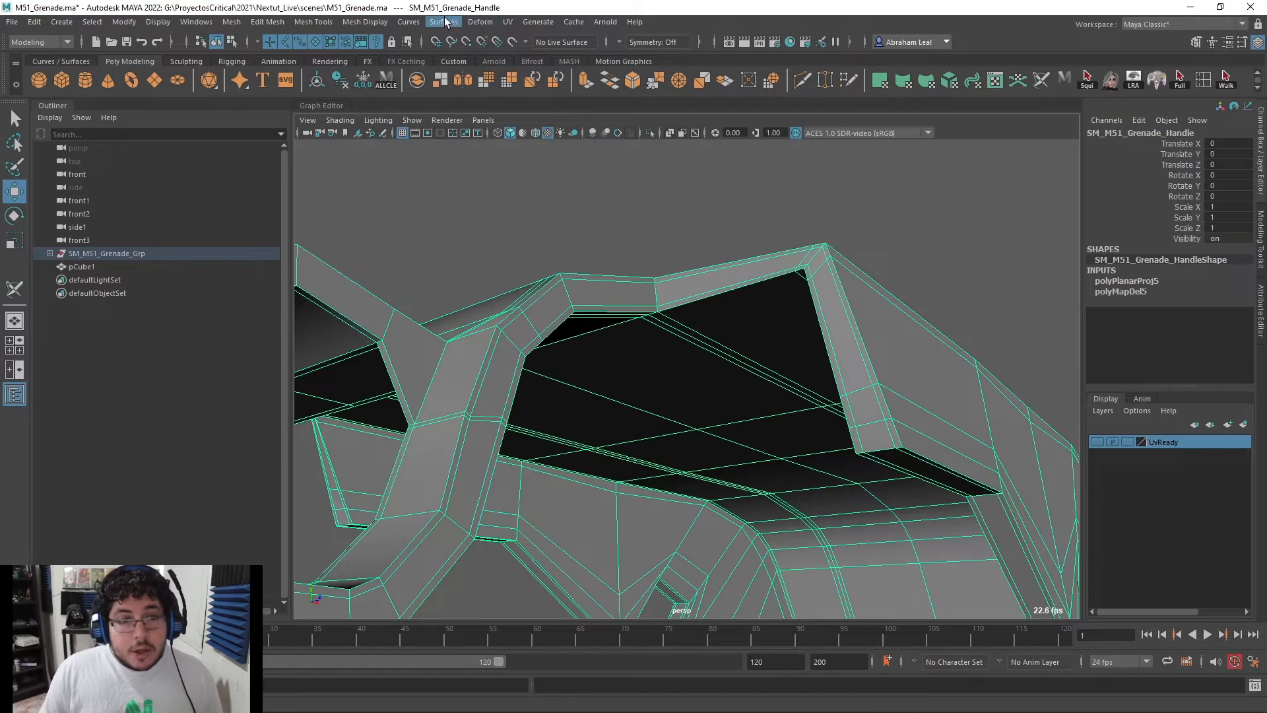
pyautogui.click(365, 21)
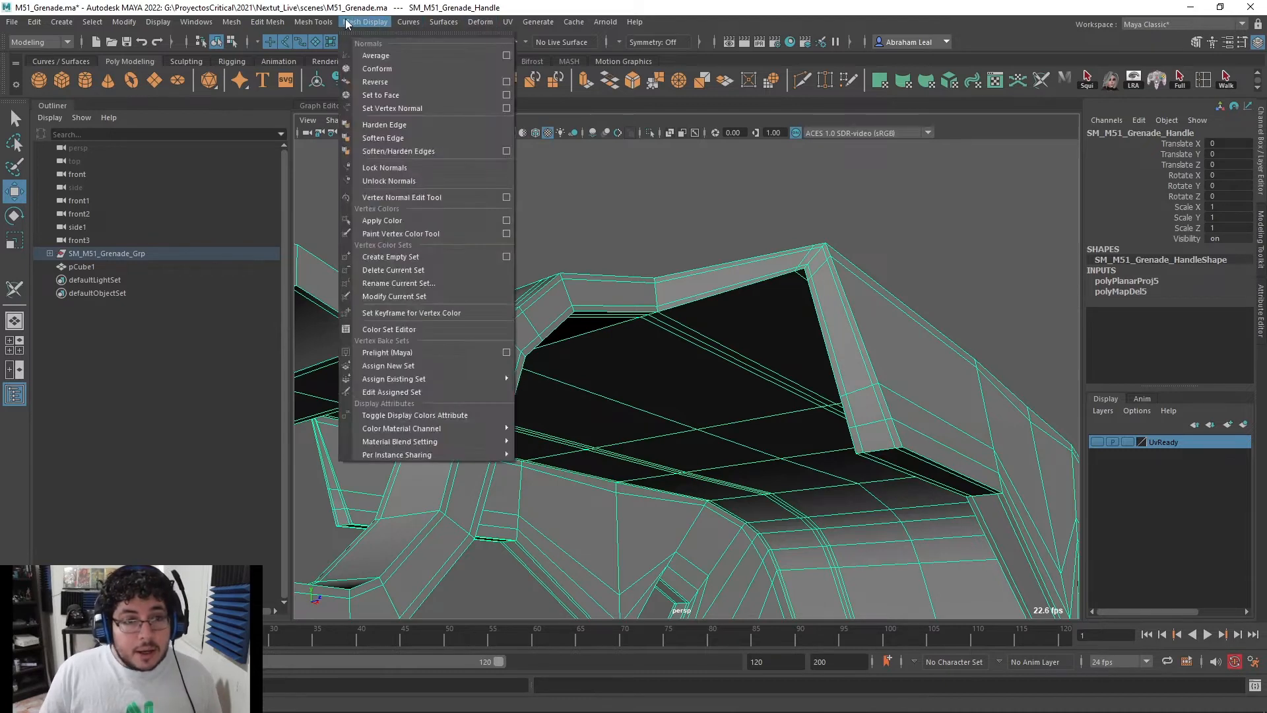
pyautogui.click(346, 122)
pyautogui.keyDown('alt'); pyautogui.moveTo(620, 258); pyautogui.dragTo(645, 190); pyautogui.keyUp('alt')
pyautogui.keyDown('alt'); pyautogui.moveTo(645, 190); pyautogui.dragTo(687, 238, button='right'); pyautogui.keyUp('alt')
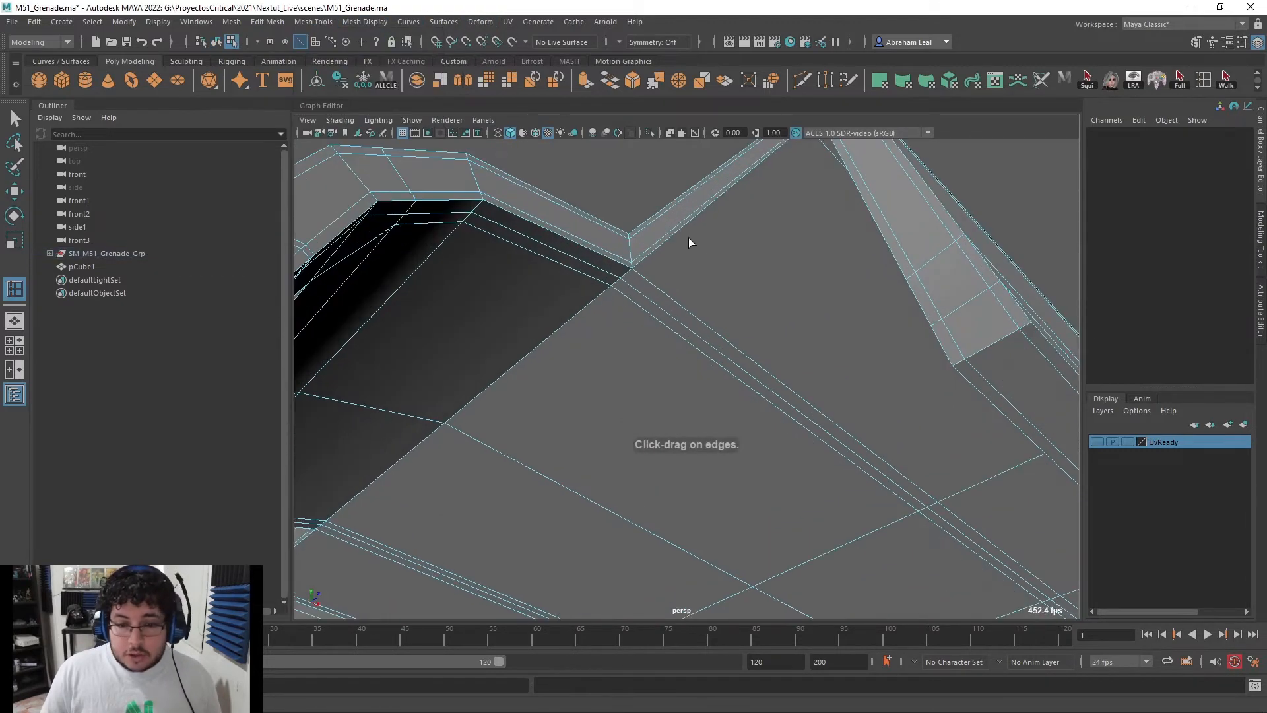
pyautogui.hotkey('ctrl', 'z')
pyautogui.click(508, 22)
pyautogui.click(563, 323)
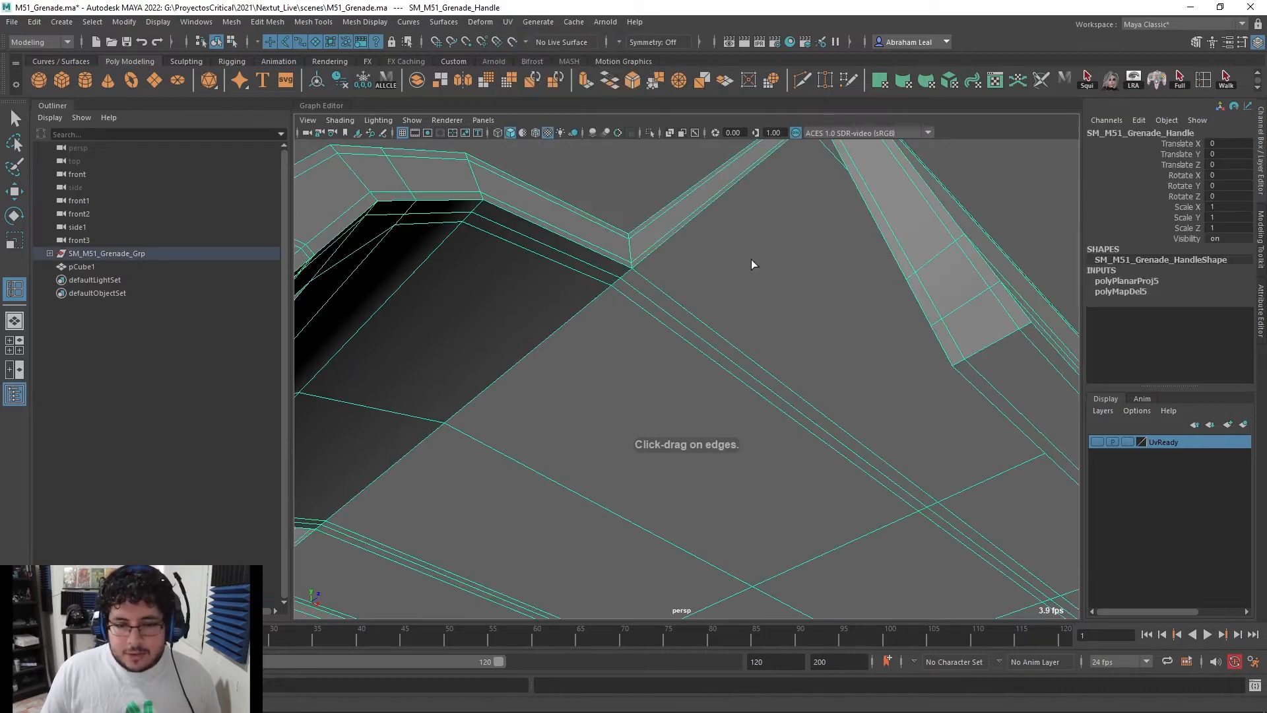
pyautogui.press('q')
# Cut the UVs along the inner rim edges of the handle's upper section with the 3D Cut and Sew UV Tool
pyautogui.click(510, 22)
pyautogui.click(574, 323)
pyautogui.keyDown('alt'); pyautogui.moveTo(574, 317); pyautogui.dragTo(821, 348); pyautogui.keyUp('alt')
pyautogui.doubleClick(549, 305)
pyautogui.doubleClick(966, 311)
pyautogui.keyDown('alt'); pyautogui.moveTo(967, 311); pyautogui.dragTo(766, 271); pyautogui.keyUp('alt')
pyautogui.doubleClick(592, 255)
pyautogui.doubleClick(692, 213)
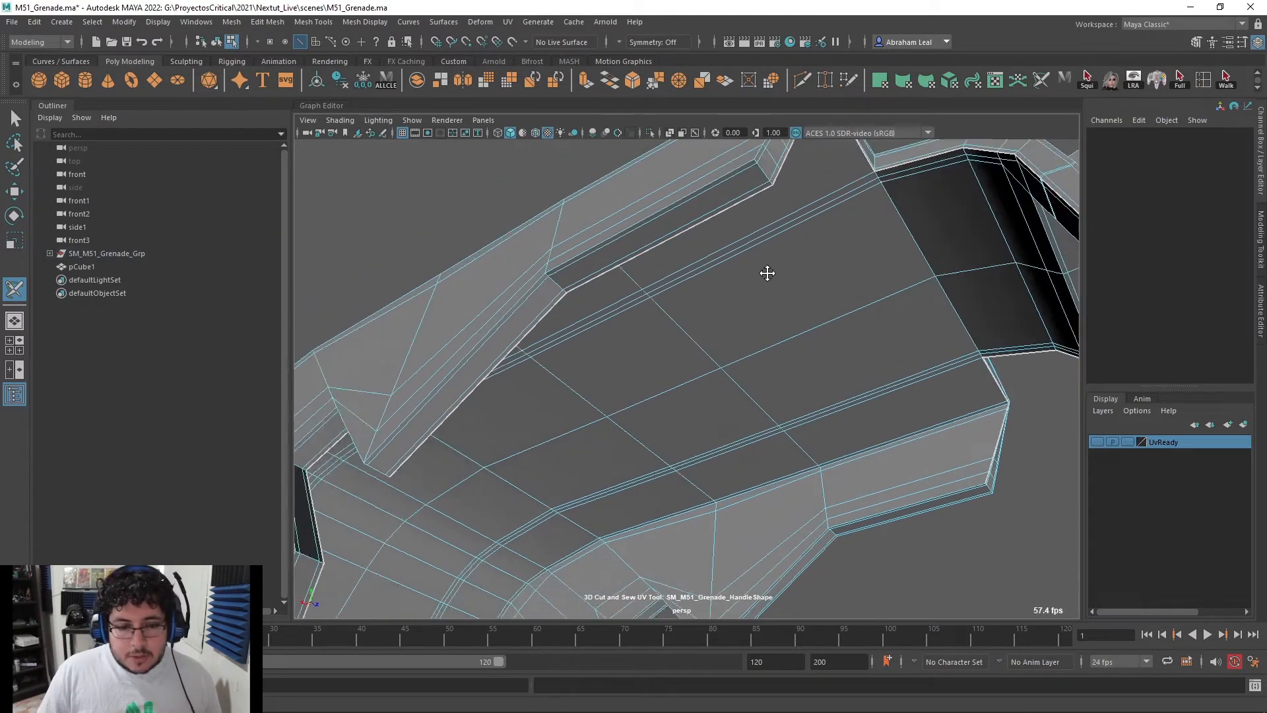
# Cut the handle's UVs along the rim edges at the lower ends of its side flanges
pyautogui.keyDown('alt'); pyautogui.moveTo(767, 271); pyautogui.dragTo(655, 365, button='right'); pyautogui.keyUp('alt')
pyautogui.keyDown('alt'); pyautogui.moveTo(655, 366); pyautogui.dragTo(701, 295); pyautogui.keyUp('alt')
pyautogui.doubleClick(702, 294)
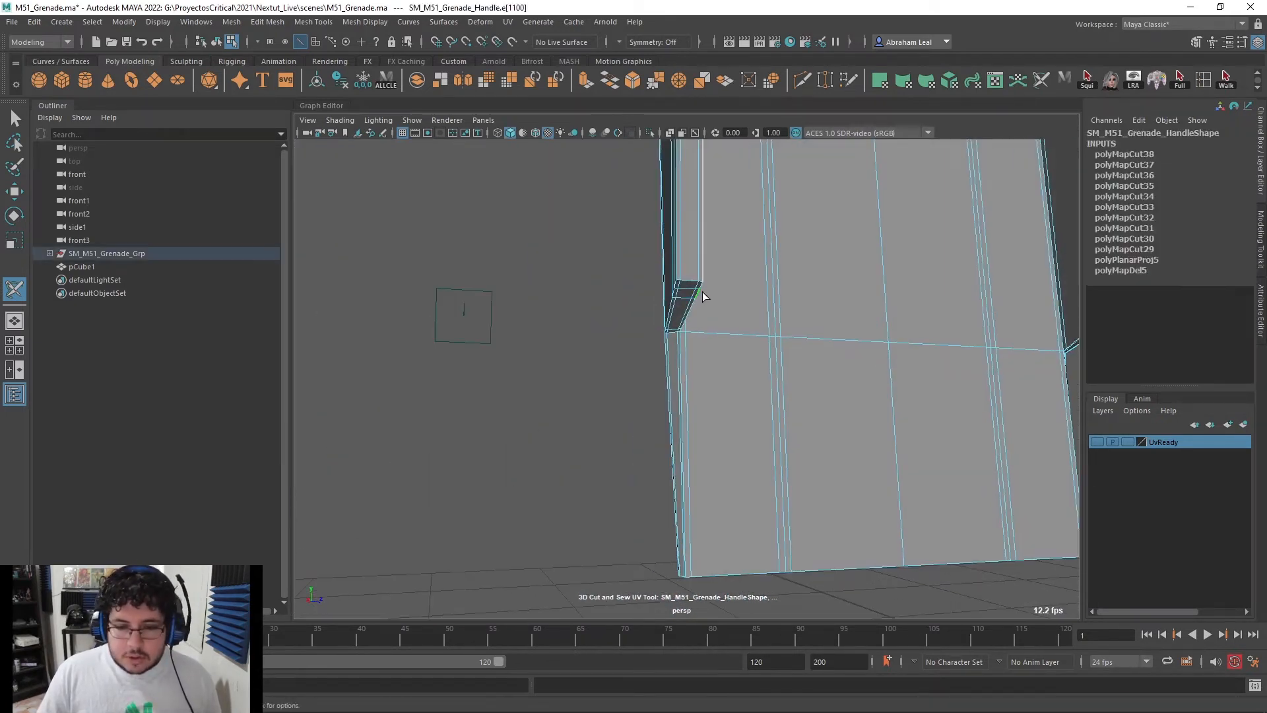
pyautogui.keyDown('alt'); pyautogui.moveTo(675, 429); pyautogui.dragTo(664, 279); pyautogui.keyUp('alt')
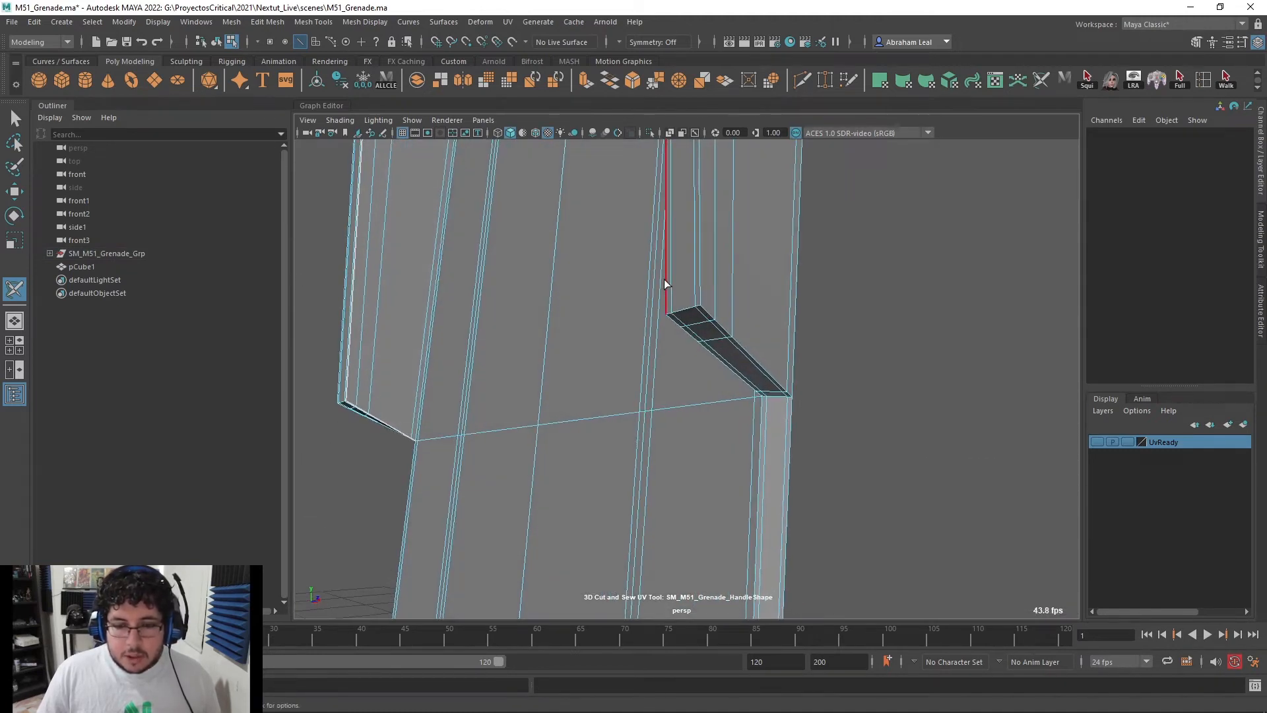
pyautogui.click(690, 337)
# Cut the UVs along the inner long edges of the handle's narrow side flange
pyautogui.keyDown('alt'); pyautogui.moveTo(691, 337); pyautogui.dragTo(715, 398); pyautogui.keyUp('alt')
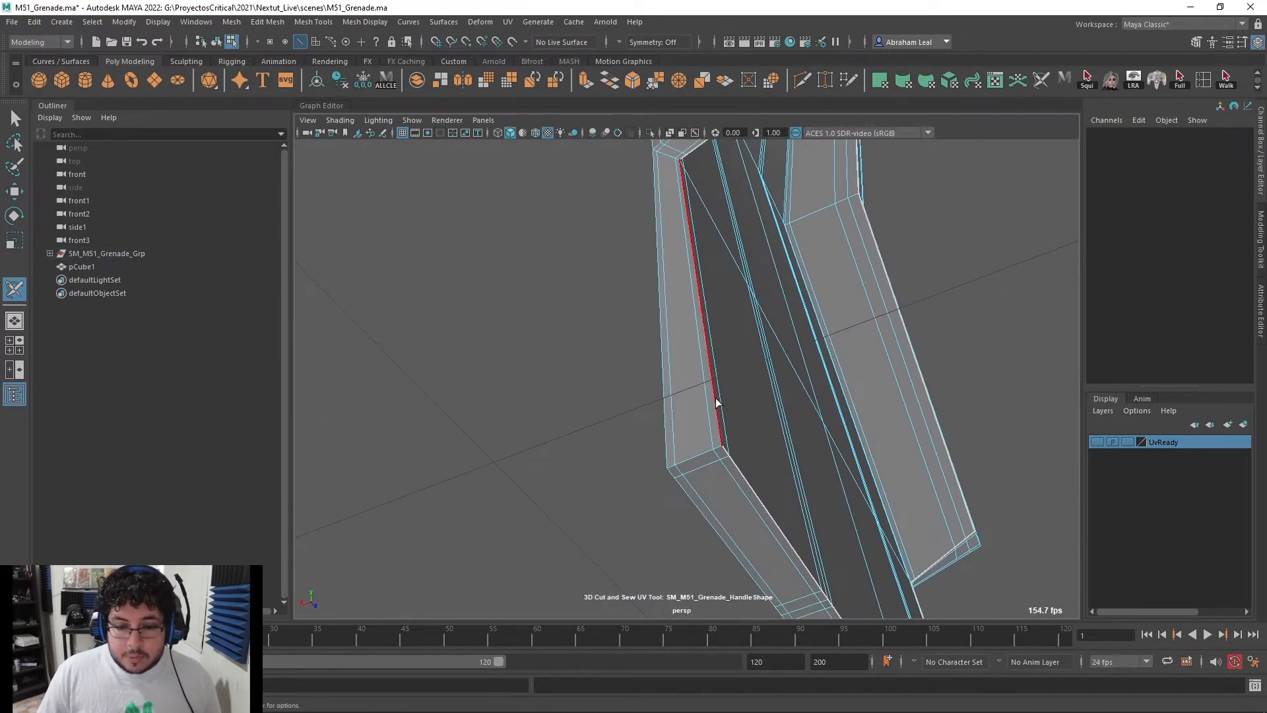
pyautogui.click(716, 398)
pyautogui.keyDown('alt'); pyautogui.moveTo(695, 462); pyautogui.dragTo(719, 402); pyautogui.keyUp('alt')
pyautogui.keyDown('alt'); pyautogui.moveTo(671, 301); pyautogui.dragTo(642, 363); pyautogui.keyUp('alt')
pyautogui.click(654, 348)
pyautogui.click(797, 340)
# Cut the UVs across the rim thickness at the stepped corners of the handle's side walls
pyautogui.scroll(3, 642, 363)
pyautogui.keyDown('alt'); pyautogui.moveTo(648, 297); pyautogui.dragTo(654, 325, button='middle'); pyautogui.keyUp('alt')
pyautogui.keyDown('alt'); pyautogui.moveTo(654, 324); pyautogui.dragTo(483, 354); pyautogui.keyUp('alt')
pyautogui.keyDown('alt'); pyautogui.moveTo(483, 354); pyautogui.dragTo(592, 352, button='middle'); pyautogui.keyUp('alt')
pyautogui.scroll(2, 592, 353)
pyautogui.keyDown('alt'); pyautogui.moveTo(520, 362); pyautogui.dragTo(509, 356); pyautogui.keyUp('alt')
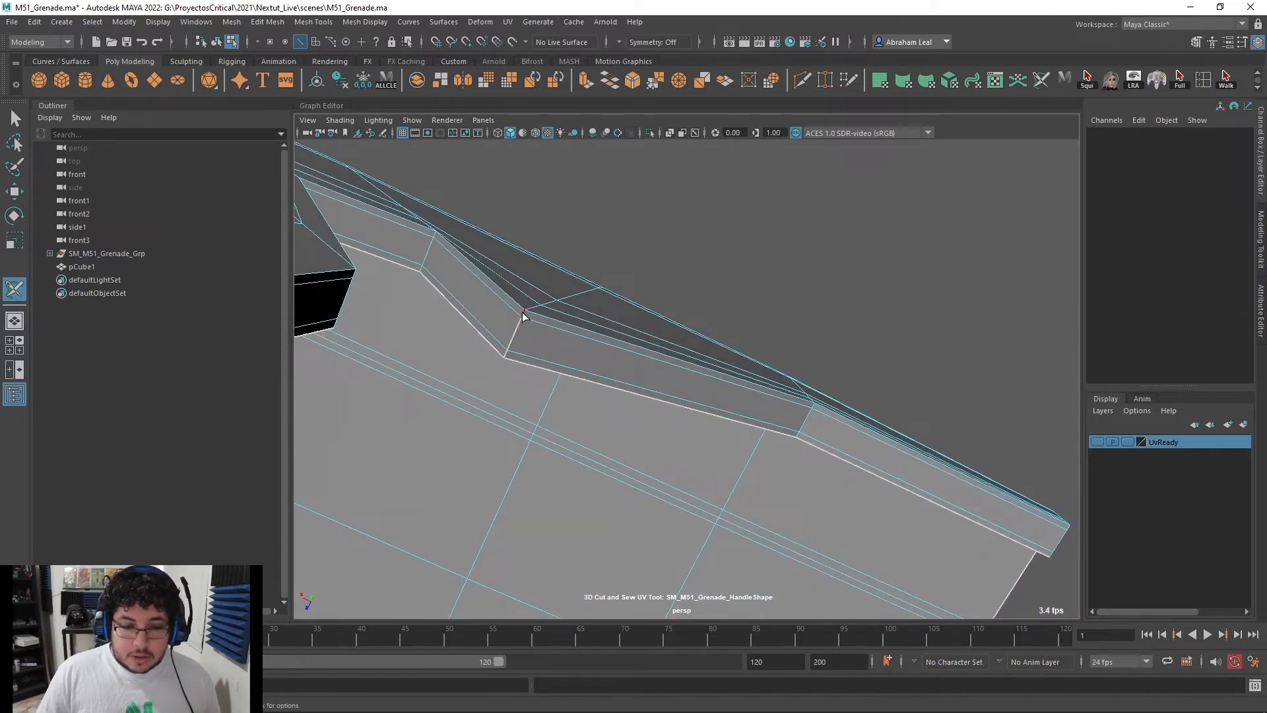
pyautogui.keyDown('alt'); pyautogui.moveTo(617, 376); pyautogui.dragTo(711, 318); pyautogui.keyUp('alt')
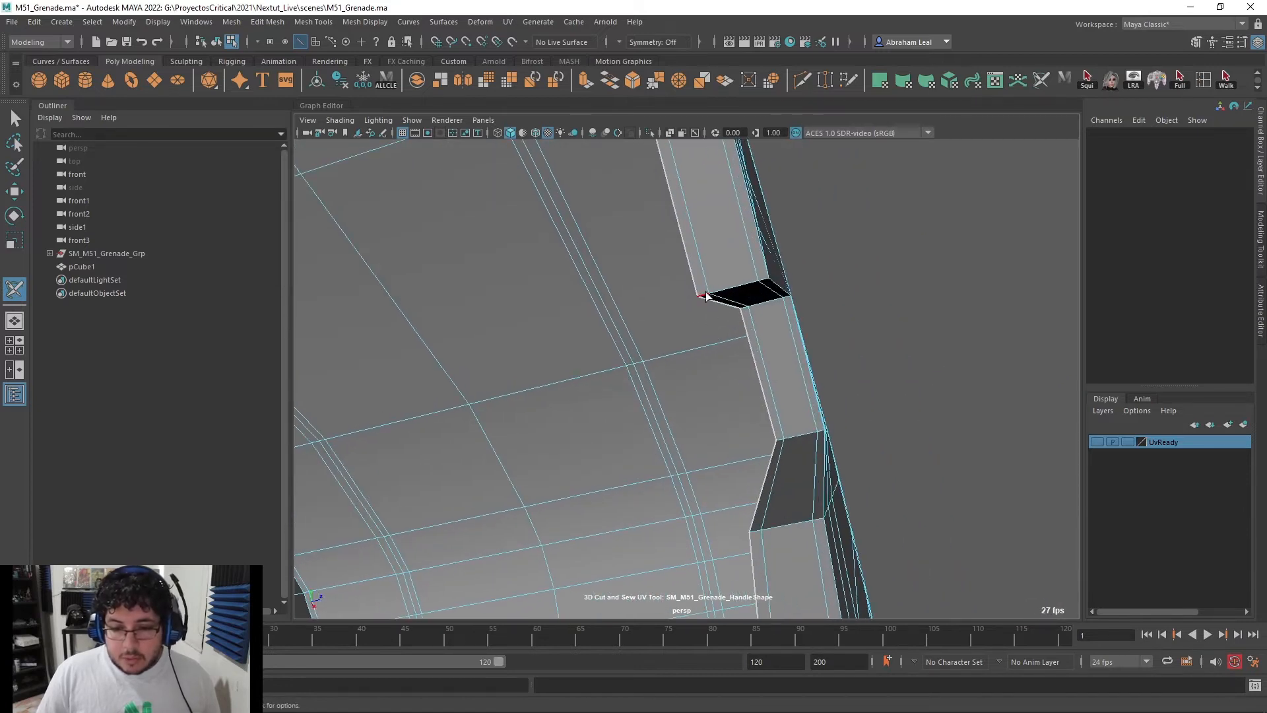
pyautogui.keyDown('alt'); pyautogui.moveTo(757, 330); pyautogui.dragTo(681, 314); pyautogui.keyUp('alt')
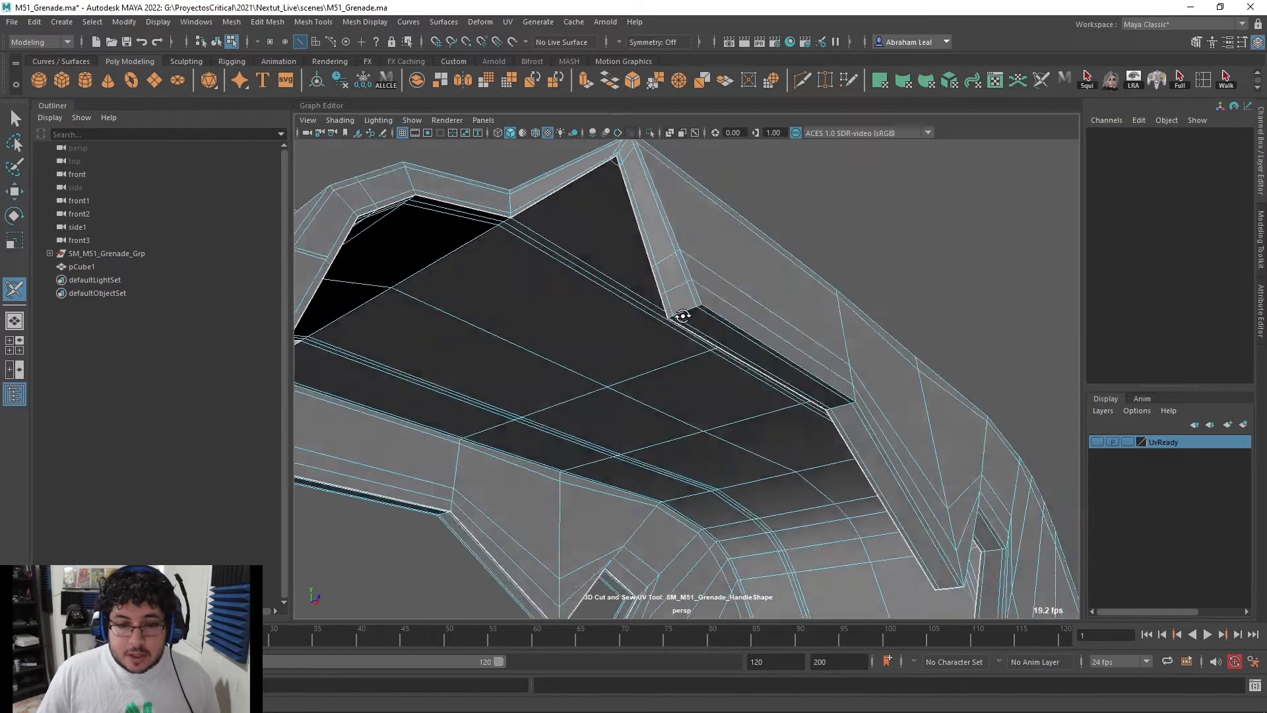
# Cut the UVs along one outer rim edge of the diamond-shaped hole in the handle's side wall
pyautogui.keyDown('alt'); pyautogui.moveTo(682, 314); pyautogui.dragTo(690, 310, button='right'); pyautogui.keyUp('alt')
pyautogui.keyDown('alt'); pyautogui.moveTo(682, 251); pyautogui.dragTo(533, 354); pyautogui.keyUp('alt')
pyautogui.keyDown('alt'); pyautogui.moveTo(533, 355); pyautogui.dragTo(773, 328, button='middle'); pyautogui.keyUp('alt')
pyautogui.keyDown('alt'); pyautogui.moveTo(772, 328); pyautogui.dragTo(834, 236); pyautogui.keyUp('alt')
pyautogui.click(834, 228)
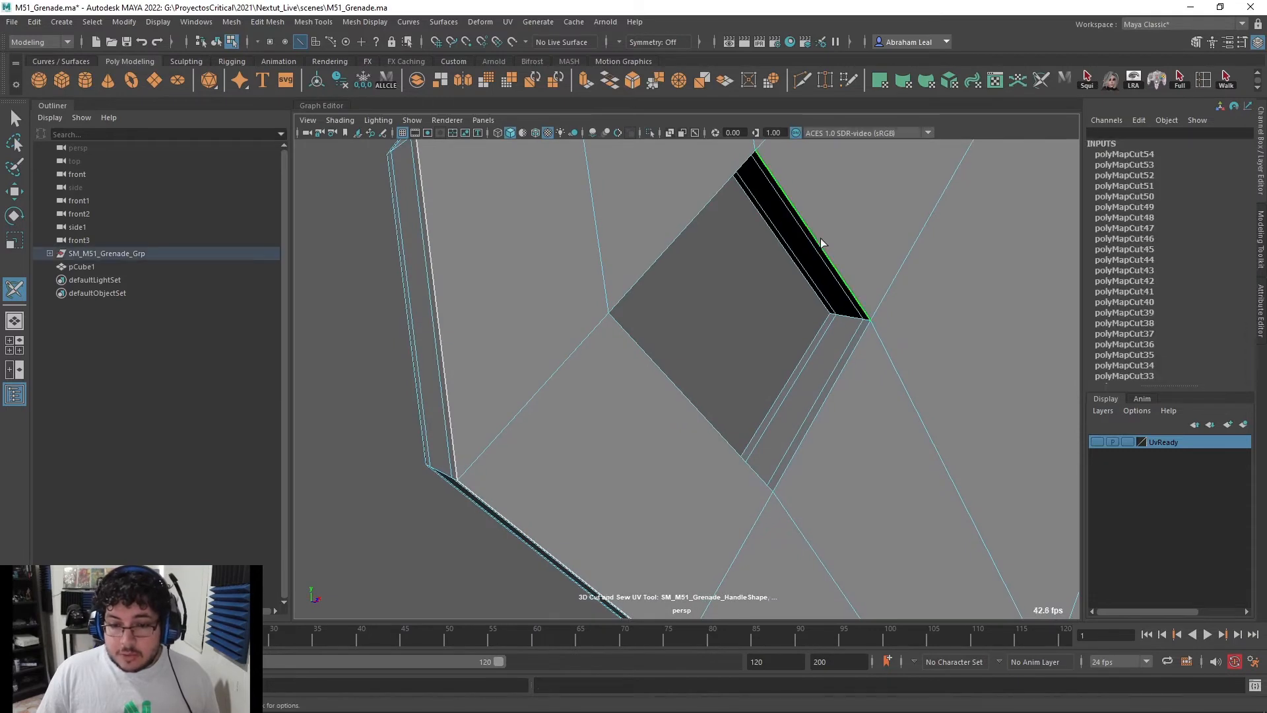
# Select the remaining outer rim edges of the diamond-shaped hole and apply Cut UV Edges to them
pyautogui.press('q')
pyautogui.click(851, 318)
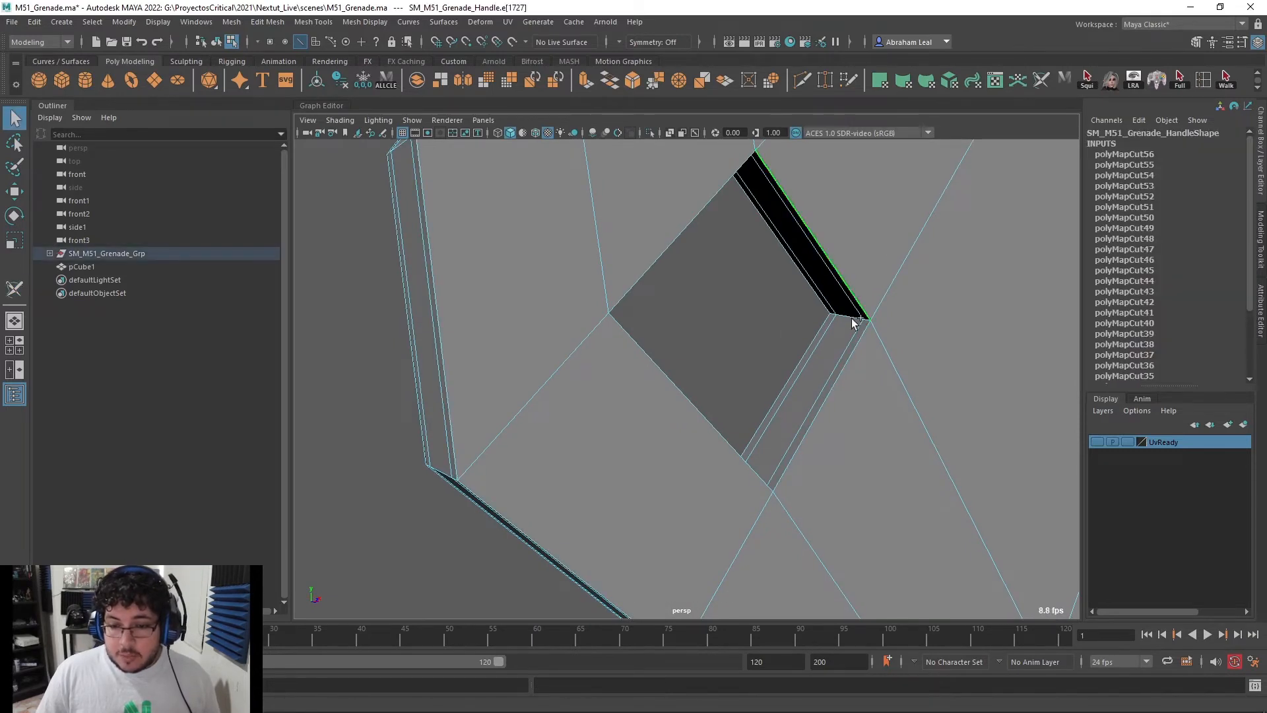
pyautogui.keyDown('alt'); pyautogui.moveTo(850, 321); pyautogui.dragTo(782, 225); pyautogui.keyUp('alt')
pyautogui.keyDown('shift'); pyautogui.click(686, 279); pyautogui.keyUp('shift')
pyautogui.hotkey('ctrl', 'z')
pyautogui.keyDown('shift'); pyautogui.click(771, 217); pyautogui.keyUp('shift')
pyautogui.hotkey('ctrl', 'z')
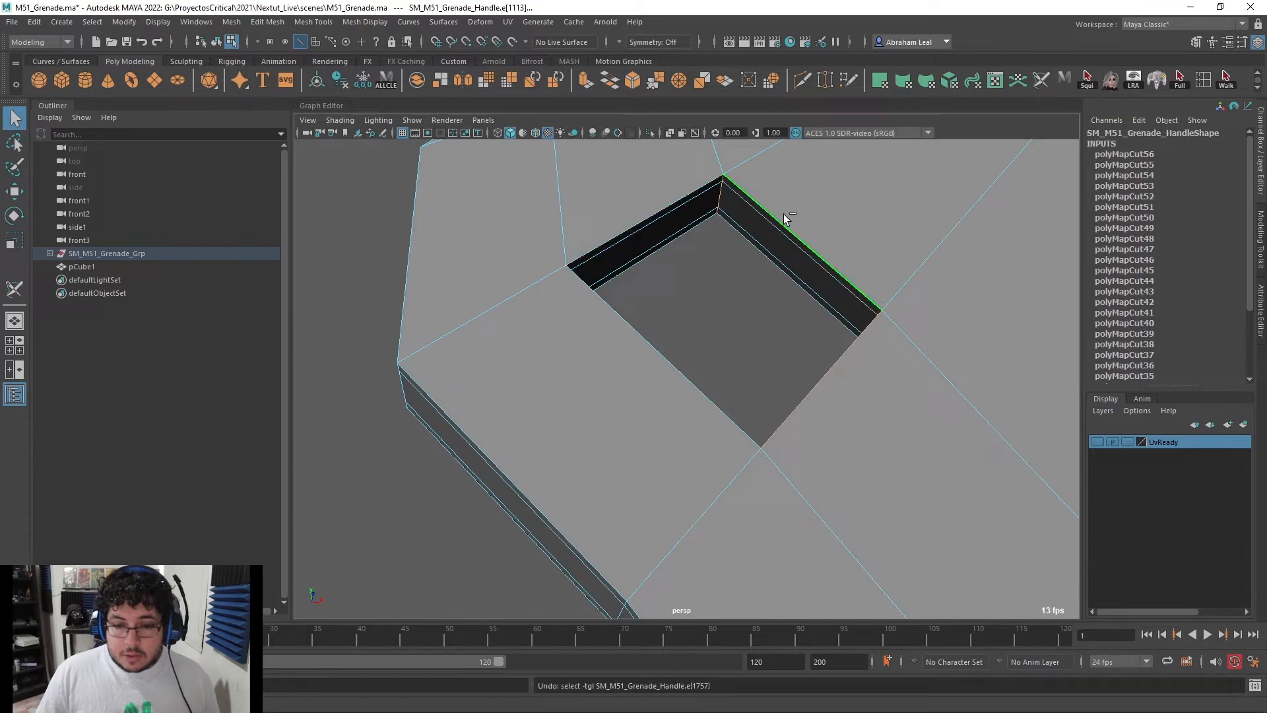
pyautogui.keyDown('shift'); pyautogui.click(659, 196); pyautogui.keyUp('shift')
pyautogui.keyDown('alt'); pyautogui.moveTo(658, 196); pyautogui.dragTo(540, 375); pyautogui.keyUp('alt')
pyautogui.keyDown('alt'); pyautogui.moveTo(651, 402); pyautogui.dragTo(772, 340); pyautogui.keyUp('alt')
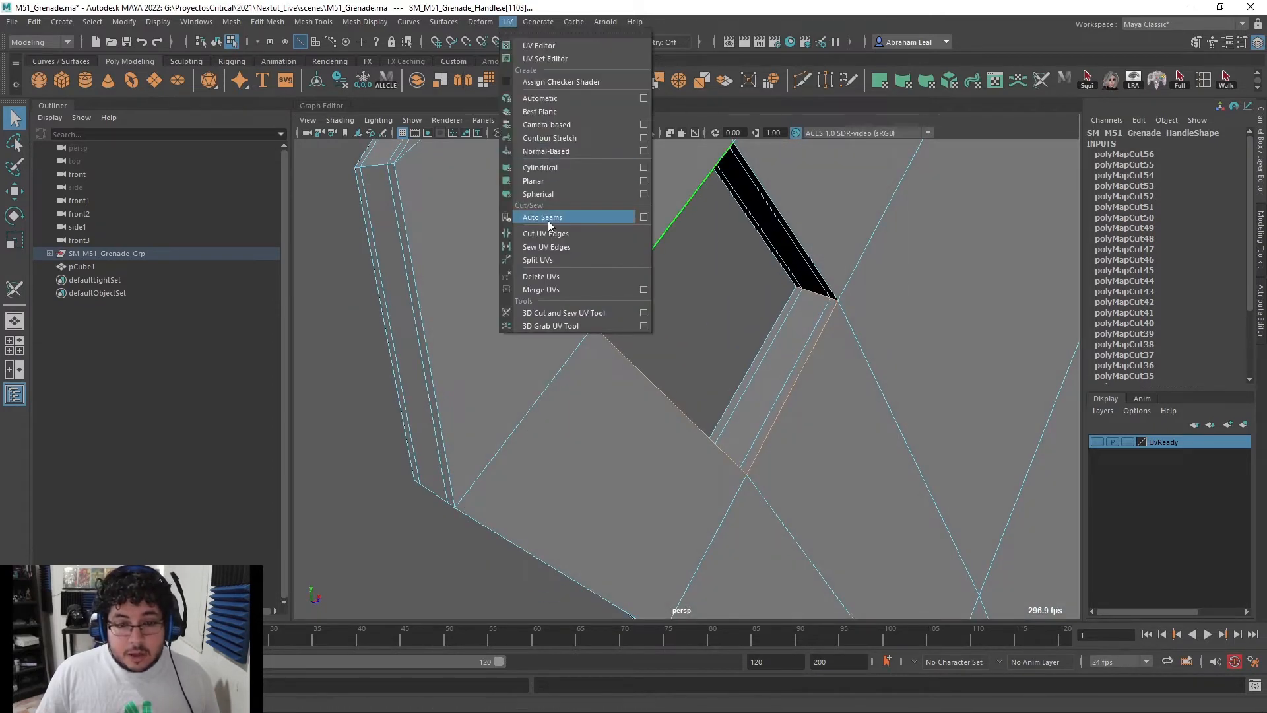
pyautogui.click(549, 233)
pyautogui.keyDown('alt'); pyautogui.moveTo(551, 226); pyautogui.dragTo(769, 286); pyautogui.keyUp('alt')
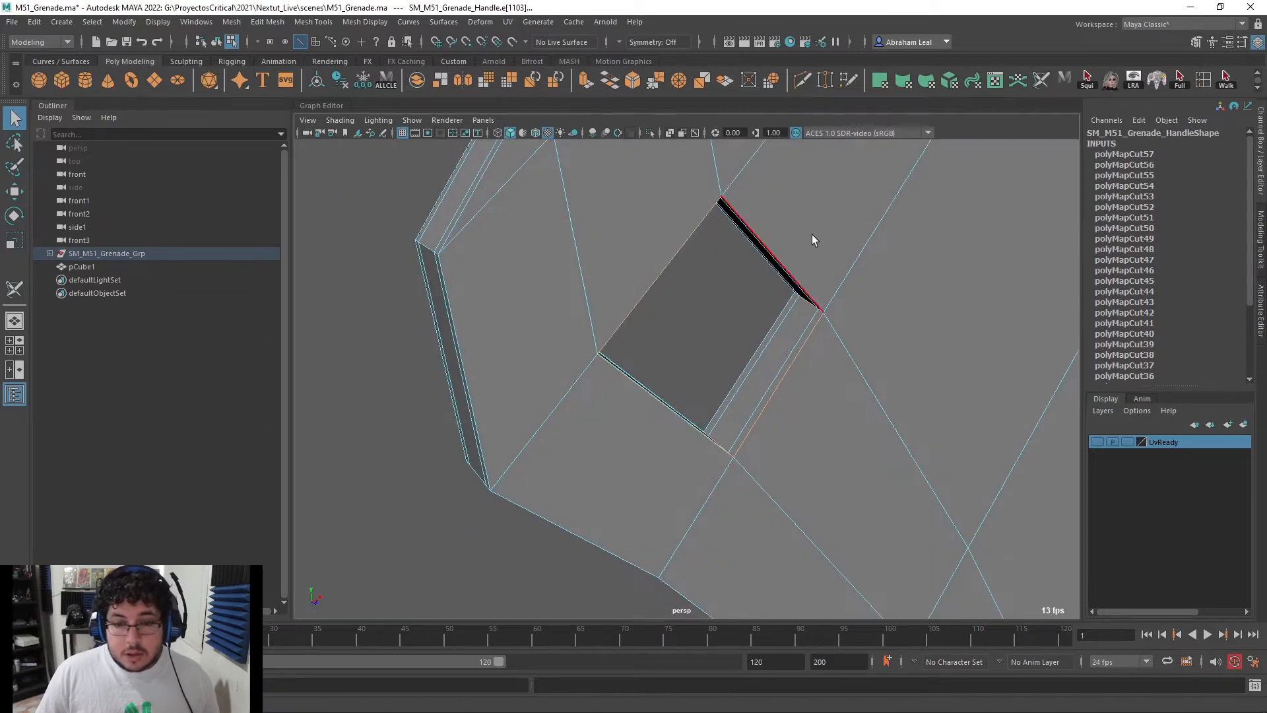
# Reactivate the 3D Cut and Sew UV Tool on the handle and cut an edge inside the diamond-shaped hole
pyautogui.press('F8')
pyautogui.click(509, 22)
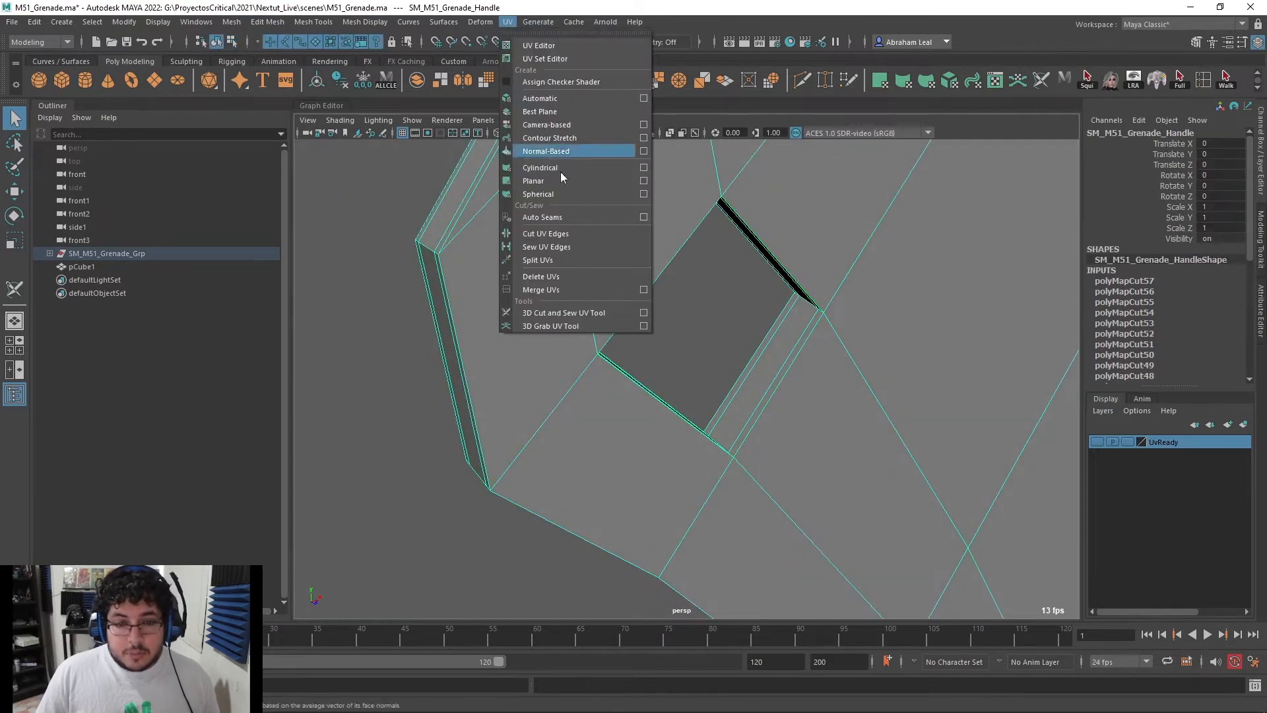
pyautogui.click(568, 313)
pyautogui.keyDown('alt'); pyautogui.moveTo(569, 314); pyautogui.dragTo(700, 288); pyautogui.keyUp('alt')
pyautogui.keyDown('alt'); pyautogui.moveTo(722, 356); pyautogui.dragTo(748, 340); pyautogui.keyUp('alt')
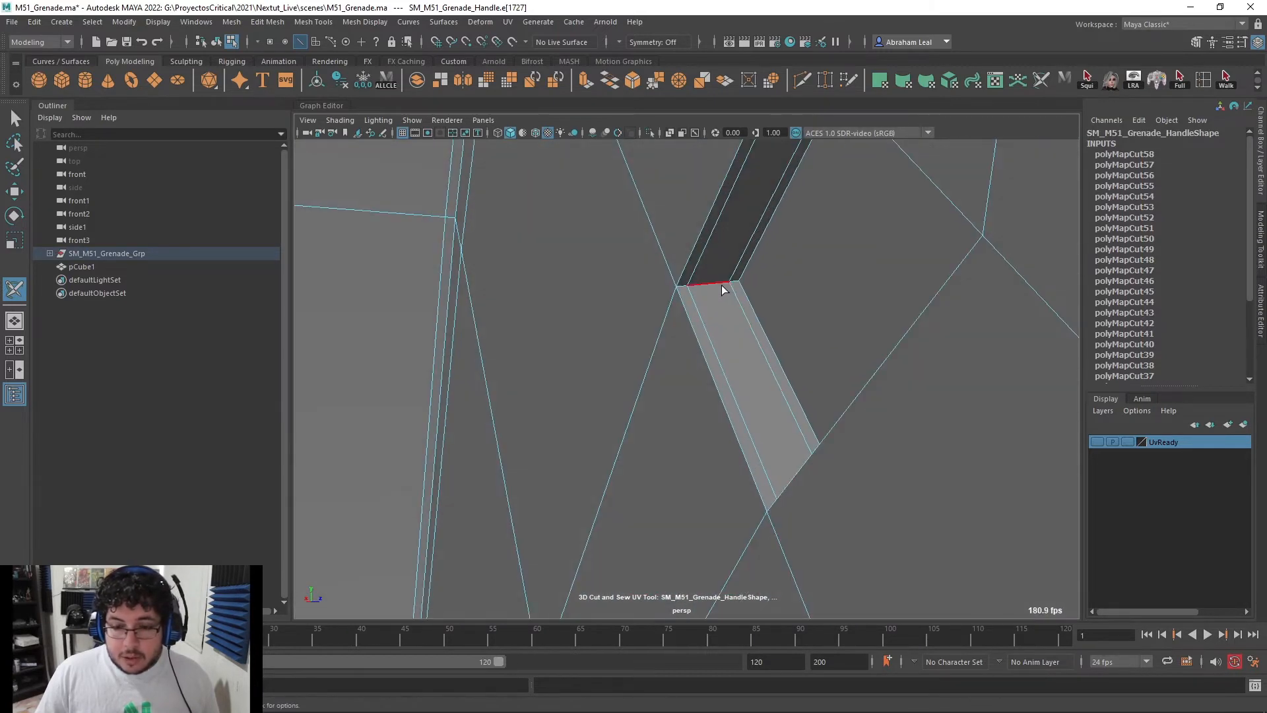
pyautogui.click(787, 248)
# Cut the UVs along the rim of the diamond-shaped hole and across its inner corner edge
pyautogui.keyDown('alt'); pyautogui.moveTo(786, 248); pyautogui.dragTo(765, 326, button='middle'); pyautogui.keyUp('alt')
pyautogui.keyDown('alt'); pyautogui.moveTo(766, 327); pyautogui.dragTo(789, 302); pyautogui.keyUp('alt')
pyautogui.keyDown('alt'); pyautogui.moveTo(808, 254); pyautogui.dragTo(758, 367); pyautogui.keyUp('alt')
pyautogui.click(747, 374)
pyautogui.click(759, 381)
pyautogui.click(882, 182)
pyautogui.keyDown('alt'); pyautogui.moveTo(882, 182); pyautogui.dragTo(660, 134); pyautogui.keyUp('alt')
pyautogui.doubleClick(752, 235)
pyautogui.keyDown('alt'); pyautogui.moveTo(752, 236); pyautogui.dragTo(704, 410); pyautogui.keyUp('alt')
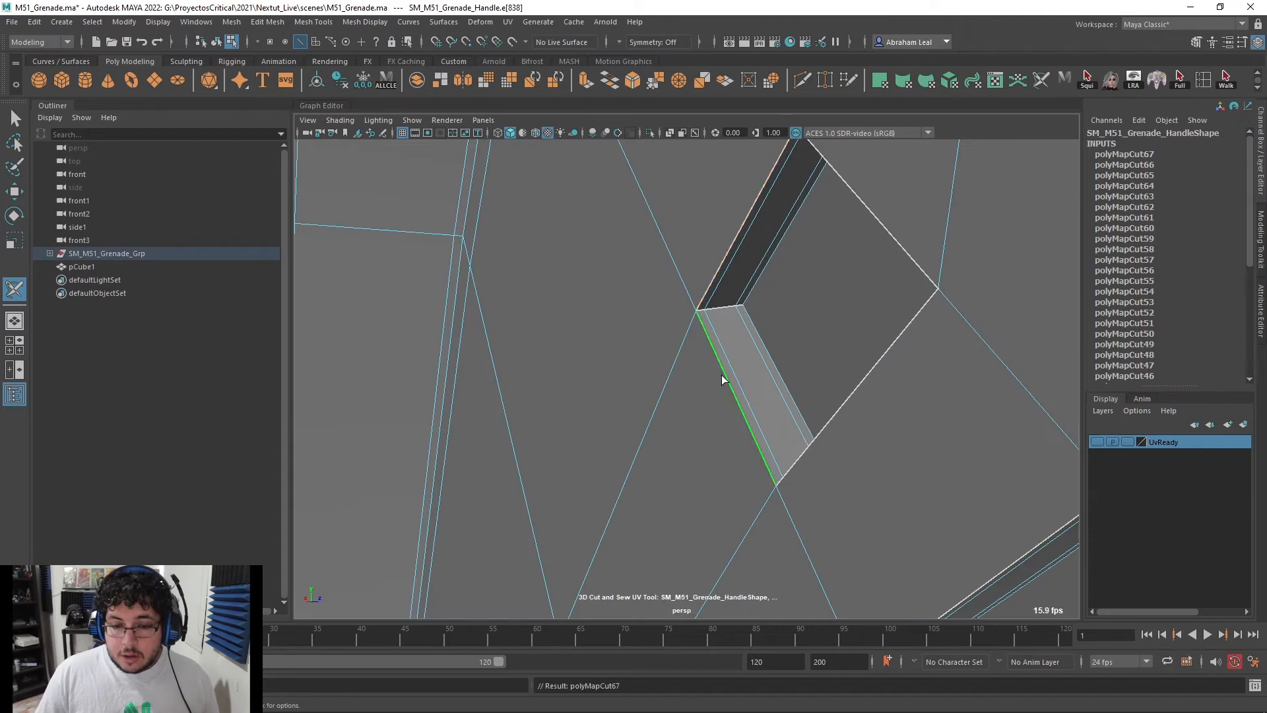
# Cut the UVs at the small rim edge where the side band meets the handle's rolled hinge loop
pyautogui.scroll(-6, 746, 367)
pyautogui.keyDown('alt'); pyautogui.moveTo(802, 351); pyautogui.dragTo(610, 340); pyautogui.keyUp('alt')
pyautogui.keyDown('alt'); pyautogui.moveTo(610, 339); pyautogui.dragTo(653, 370, button='middle'); pyautogui.keyUp('alt')
pyautogui.keyDown('alt'); pyautogui.moveTo(654, 369); pyautogui.dragTo(540, 266); pyautogui.keyUp('alt')
pyautogui.keyDown('alt'); pyautogui.moveTo(541, 267); pyautogui.dragTo(631, 345, button='middle'); pyautogui.keyUp('alt')
pyautogui.moveTo(631, 345)
pyautogui.keyDown('alt'); pyautogui.mouseDown()
pyautogui.moveTo(761, 393)
pyautogui.moveTo(777, 319)
pyautogui.moveTo(748, 240)
pyautogui.moveTo(845, 271)
pyautogui.moveTo(808, 298)
pyautogui.moveTo(614, 330)
pyautogui.mouseUp(); pyautogui.keyUp('alt')
pyautogui.keyDown('alt'); pyautogui.moveTo(512, 367); pyautogui.dragTo(447, 196); pyautogui.keyUp('alt')
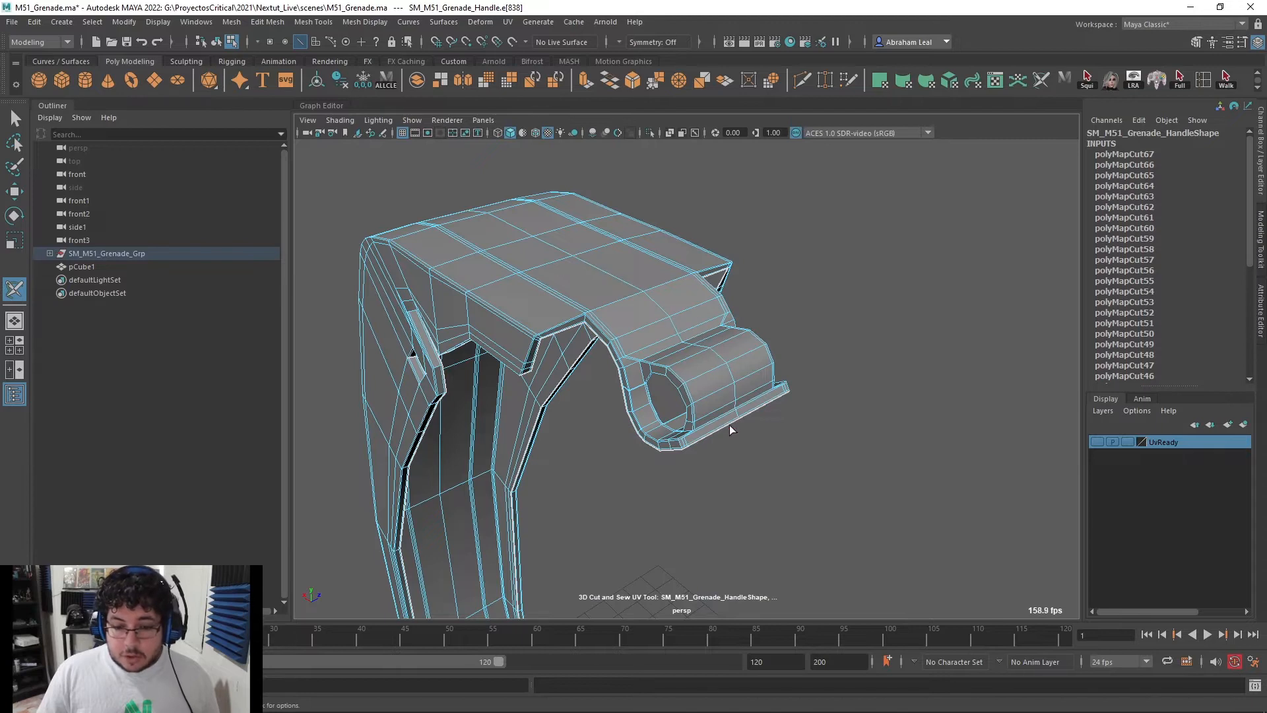
pyautogui.scroll(5, 728, 424)
pyautogui.keyDown('alt'); pyautogui.moveTo(676, 412); pyautogui.dragTo(716, 379); pyautogui.keyUp('alt')
pyautogui.scroll(4, 717, 379)
pyautogui.click(582, 300)
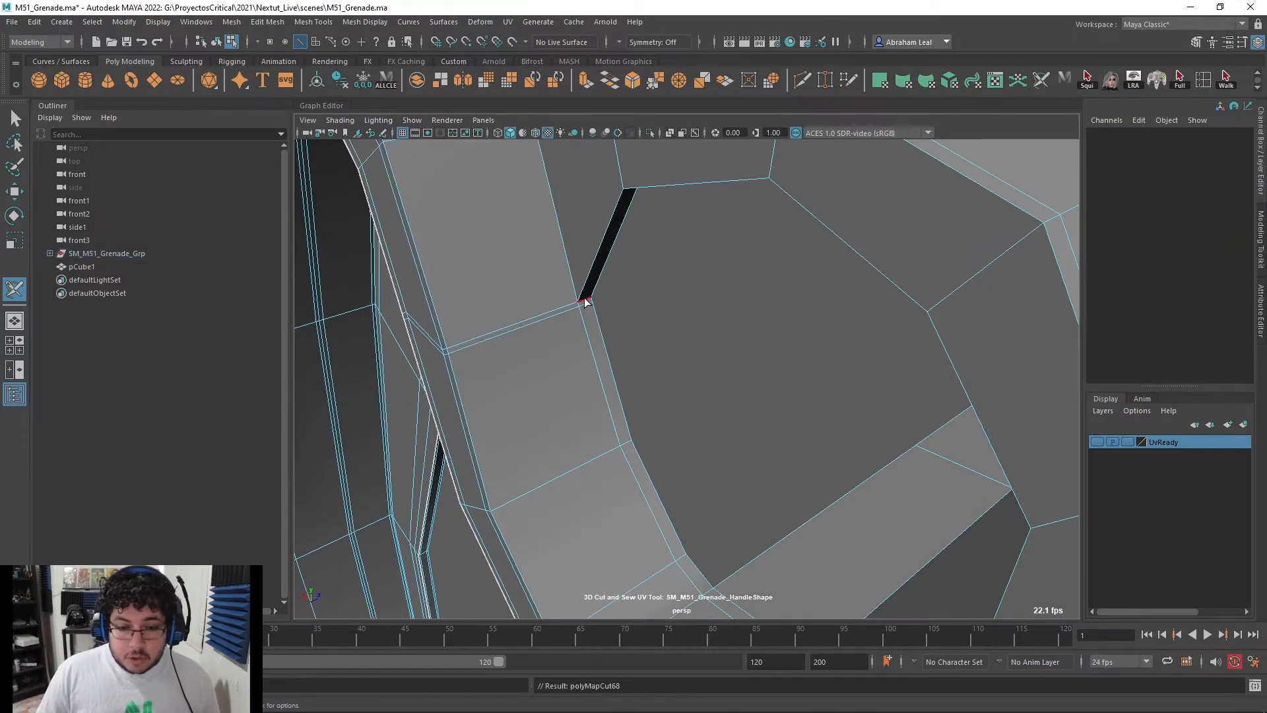
# Cut the UVs across the opposite side band of the rolled hinge loop, matching the first side
pyautogui.keyDown('alt'); pyautogui.moveTo(595, 303); pyautogui.dragTo(433, 324); pyautogui.keyUp('alt')
pyautogui.keyDown('alt'); pyautogui.moveTo(607, 268); pyautogui.dragTo(461, 274); pyautogui.keyUp('alt')
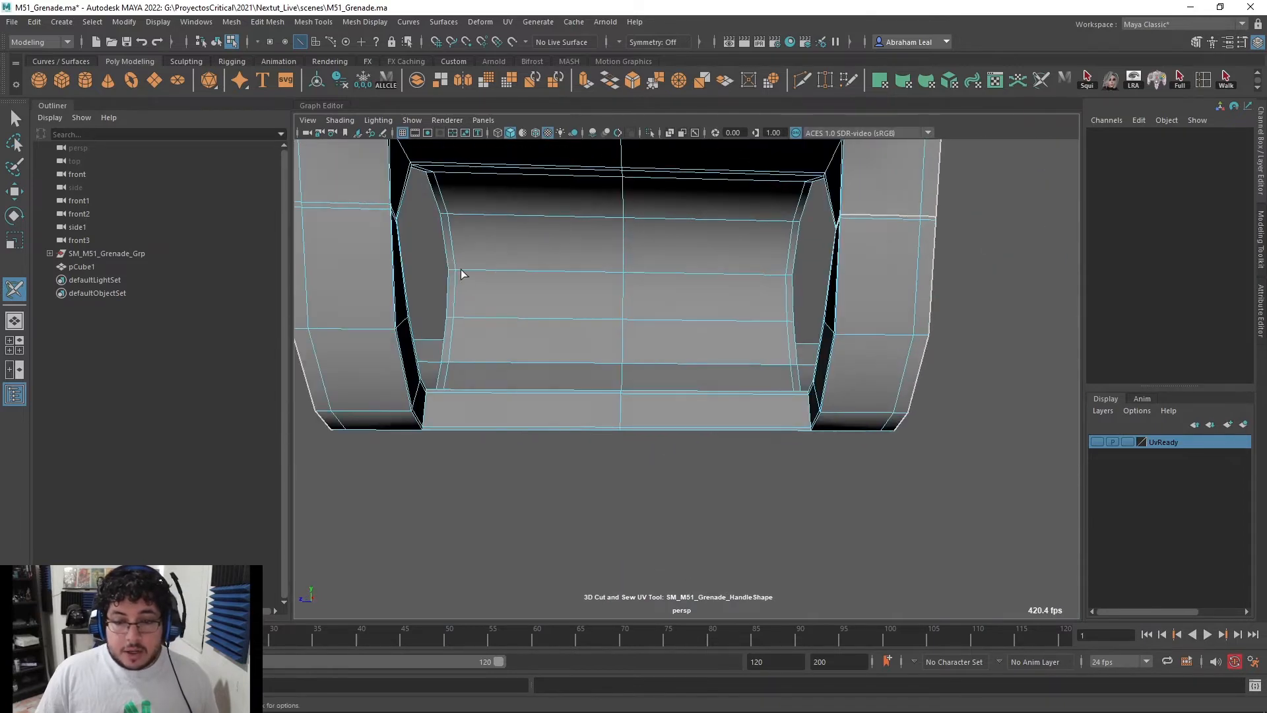
pyautogui.keyDown('alt'); pyautogui.moveTo(461, 274); pyautogui.dragTo(790, 375, button='middle'); pyautogui.keyUp('alt')
pyautogui.keyDown('alt'); pyautogui.moveTo(586, 291); pyautogui.dragTo(598, 379); pyautogui.keyUp('alt')
pyautogui.click(698, 282)
pyautogui.click(580, 309)
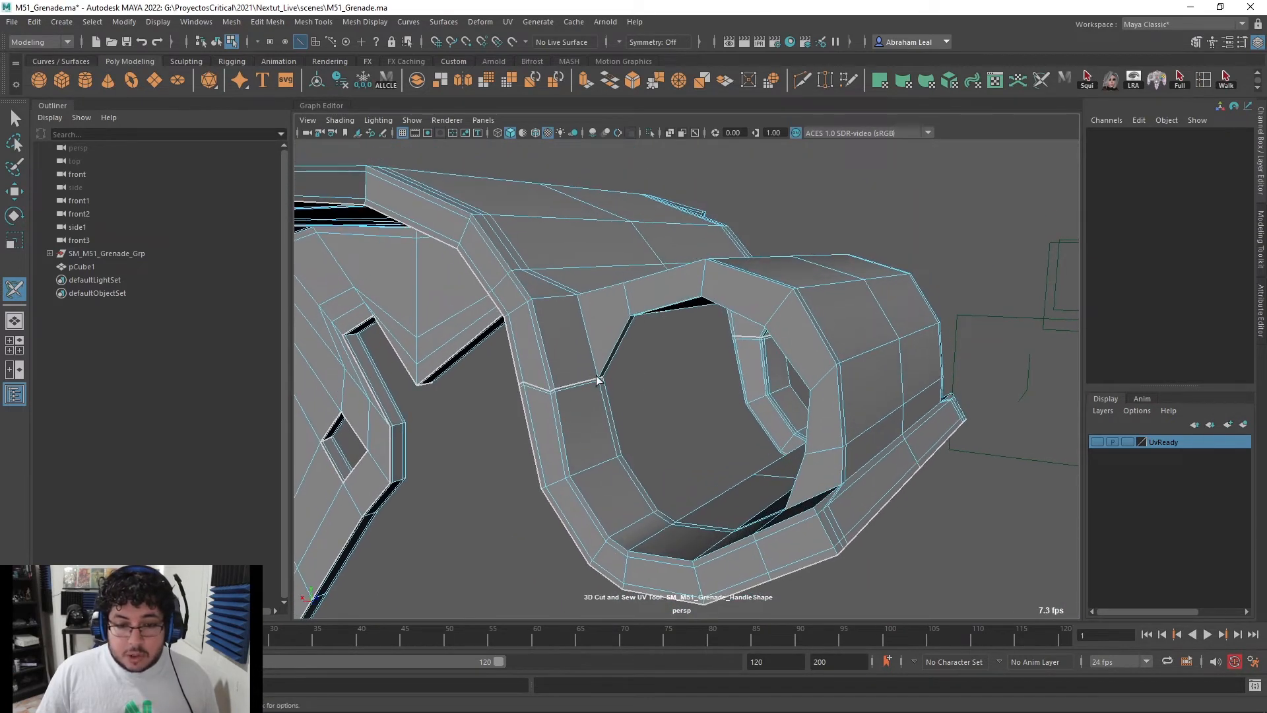
pyautogui.click(658, 276)
# Cut the UVs along the side rim of the hinge loop's opening down to where the roll meets the lip
pyautogui.keyDown('alt'); pyautogui.moveTo(658, 276); pyautogui.dragTo(526, 198); pyautogui.keyUp('alt')
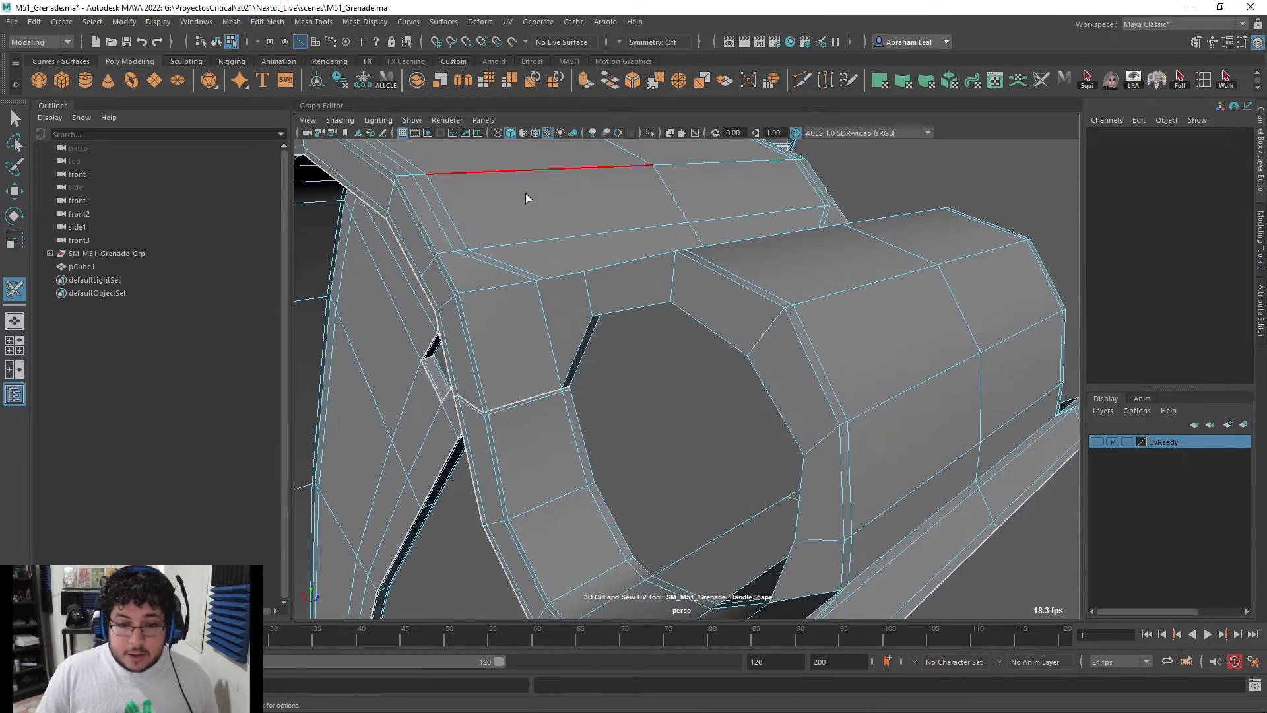
pyautogui.keyDown('alt'); pyautogui.moveTo(575, 360); pyautogui.dragTo(547, 272); pyautogui.keyUp('alt')
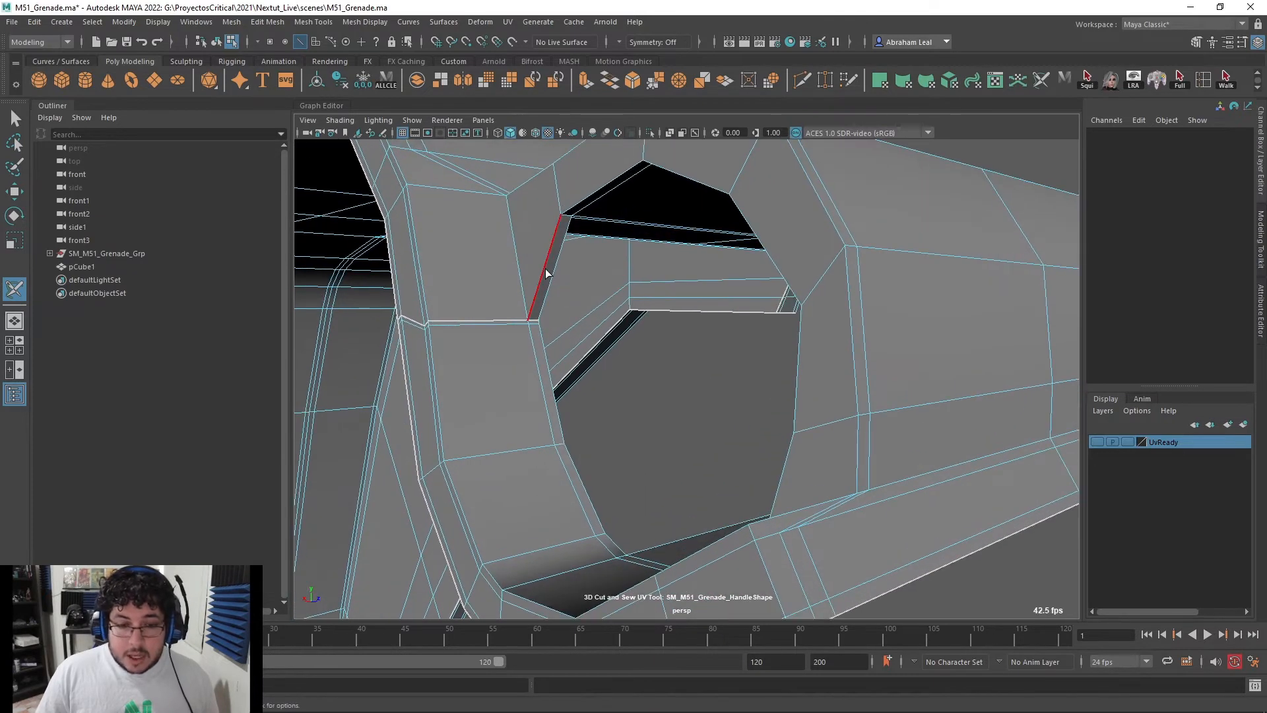
pyautogui.keyDown('alt'); pyautogui.moveTo(556, 407); pyautogui.dragTo(429, 381); pyautogui.keyUp('alt')
pyautogui.keyDown('alt'); pyautogui.moveTo(691, 272); pyautogui.dragTo(611, 337); pyautogui.keyUp('alt')
pyautogui.keyDown('alt'); pyautogui.moveTo(612, 337); pyautogui.dragTo(729, 237, button='middle'); pyautogui.keyUp('alt')
pyautogui.scroll(5, 716, 310)
pyautogui.keyDown('alt'); pyautogui.moveTo(715, 310); pyautogui.dragTo(760, 288); pyautogui.keyUp('alt')
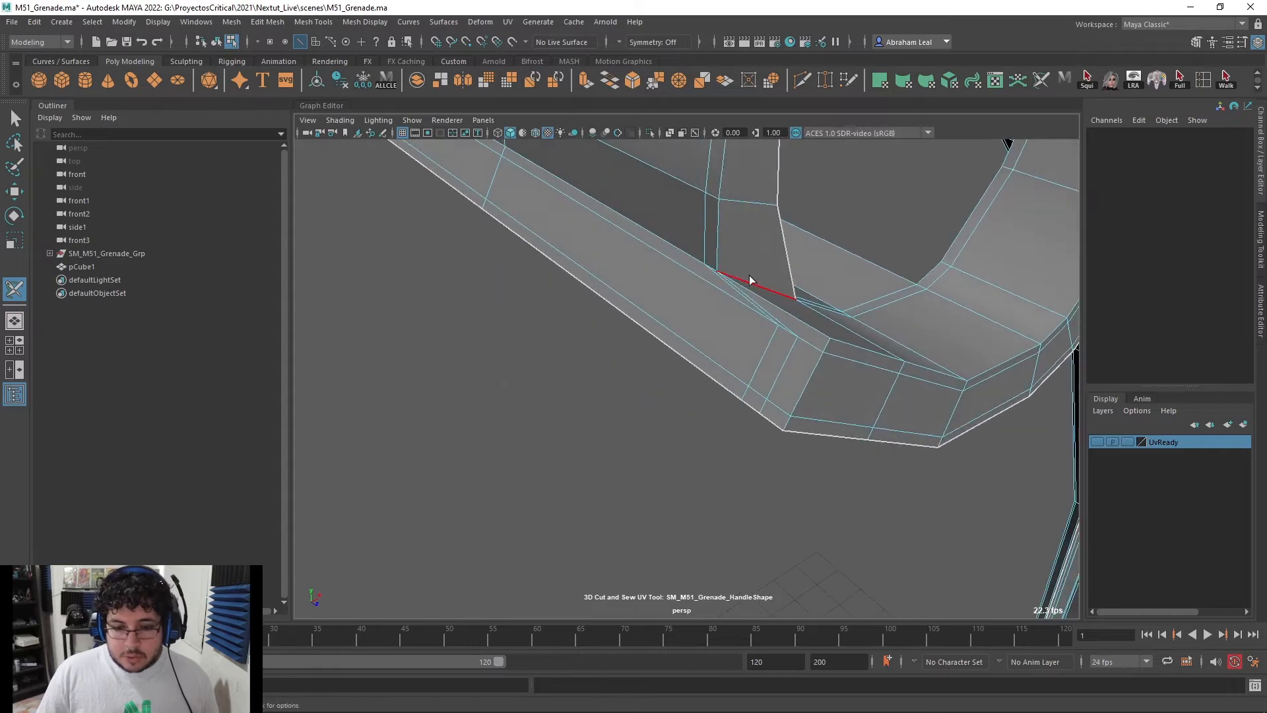
pyautogui.keyDown('alt'); pyautogui.moveTo(704, 382); pyautogui.dragTo(746, 348); pyautogui.keyUp('alt')
pyautogui.doubleClick(719, 421)
pyautogui.click(716, 374)
pyautogui.click(706, 320)
# Cut the corresponding rim edges on the other side of the rolled hinge loop
pyautogui.scroll(-4, 913, 397)
pyautogui.keyDown('alt'); pyautogui.moveTo(912, 396); pyautogui.dragTo(670, 318); pyautogui.keyUp('alt')
pyautogui.click(639, 236)
pyautogui.moveTo(654, 403)
pyautogui.keyDown('alt'); pyautogui.mouseDown()
pyautogui.moveTo(695, 326)
pyautogui.moveTo(715, 416)
pyautogui.moveTo(805, 370)
pyautogui.moveTo(783, 382)
pyautogui.moveTo(766, 360)
pyautogui.moveTo(781, 334)
pyautogui.moveTo(714, 294)
pyautogui.moveTo(730, 343)
pyautogui.moveTo(687, 329)
pyautogui.moveTo(684, 354)
pyautogui.moveTo(806, 376)
pyautogui.moveTo(759, 358)
pyautogui.moveTo(798, 430)
pyautogui.moveTo(713, 350)
pyautogui.moveTo(885, 345)
pyautogui.moveTo(779, 369)
pyautogui.moveTo(680, 359)
pyautogui.moveTo(647, 399)
pyautogui.moveTo(670, 404)
pyautogui.moveTo(679, 432)
pyautogui.moveTo(648, 418)
pyautogui.moveTo(680, 322)
pyautogui.moveTo(702, 326)
pyautogui.moveTo(643, 391)
pyautogui.moveTo(809, 412)
pyautogui.moveTo(656, 444)
pyautogui.moveTo(660, 468)
pyautogui.moveTo(759, 437)
pyautogui.moveTo(652, 394)
pyautogui.mouseUp(); pyautogui.keyUp('alt')
pyautogui.click(656, 391)
pyautogui.keyDown('alt'); pyautogui.moveTo(652, 393); pyautogui.dragTo(754, 438, button='right'); pyautogui.keyUp('alt')
pyautogui.keyDown('alt'); pyautogui.moveTo(754, 439); pyautogui.dragTo(569, 449); pyautogui.keyUp('alt')
pyautogui.keyDown('alt'); pyautogui.moveTo(569, 449); pyautogui.dragTo(532, 441, button='middle'); pyautogui.keyUp('alt')
pyautogui.click(627, 330)
pyautogui.click(643, 402)
# Cut the short bevel edge inside the hinge loop and the edge run that continues along the bevel
pyautogui.keyDown('alt'); pyautogui.moveTo(642, 401); pyautogui.dragTo(720, 288); pyautogui.keyUp('alt')
pyautogui.keyDown('alt'); pyautogui.moveTo(720, 289); pyautogui.dragTo(605, 447, button='middle'); pyautogui.keyUp('alt')
pyautogui.keyDown('alt'); pyautogui.moveTo(654, 294); pyautogui.dragTo(612, 472, button='middle'); pyautogui.keyUp('alt')
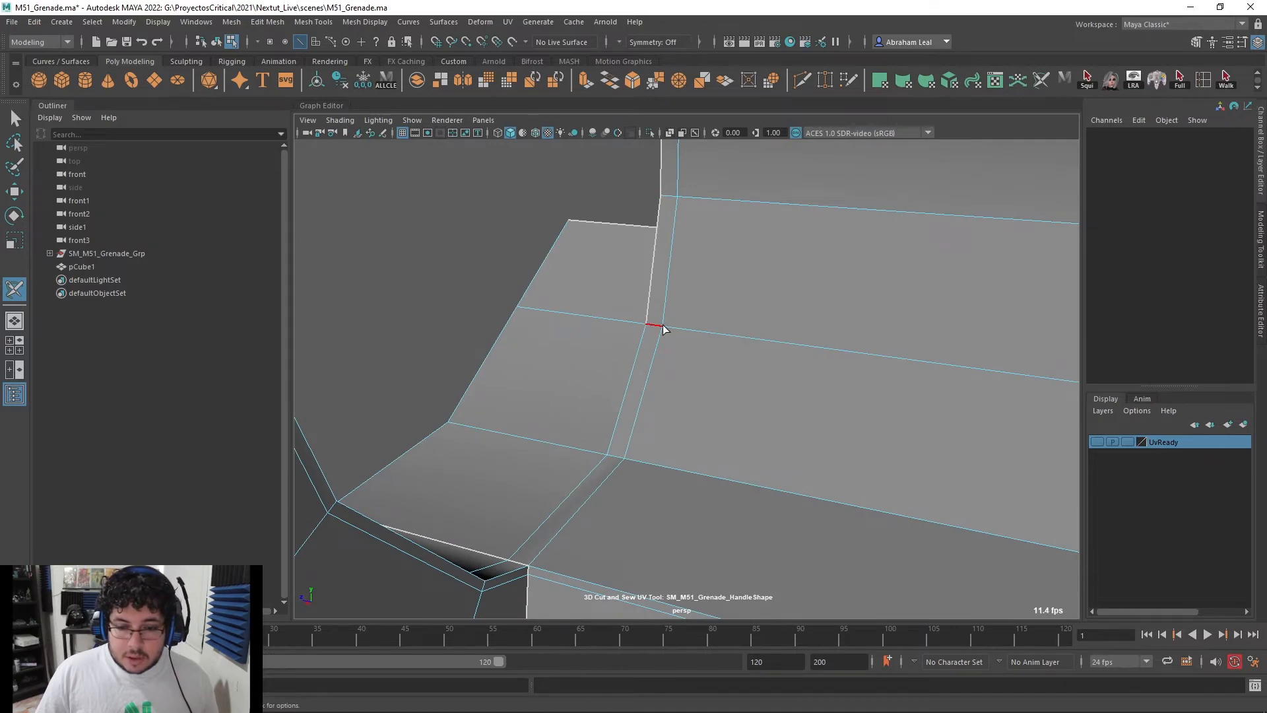
pyautogui.keyDown('alt'); pyautogui.moveTo(648, 363); pyautogui.dragTo(684, 399); pyautogui.keyUp('alt')
pyautogui.keyDown('alt'); pyautogui.moveTo(684, 399); pyautogui.dragTo(651, 402, button='middle'); pyautogui.keyUp('alt')
pyautogui.keyDown('alt'); pyautogui.moveTo(651, 401); pyautogui.dragTo(798, 305, button='right'); pyautogui.keyUp('alt')
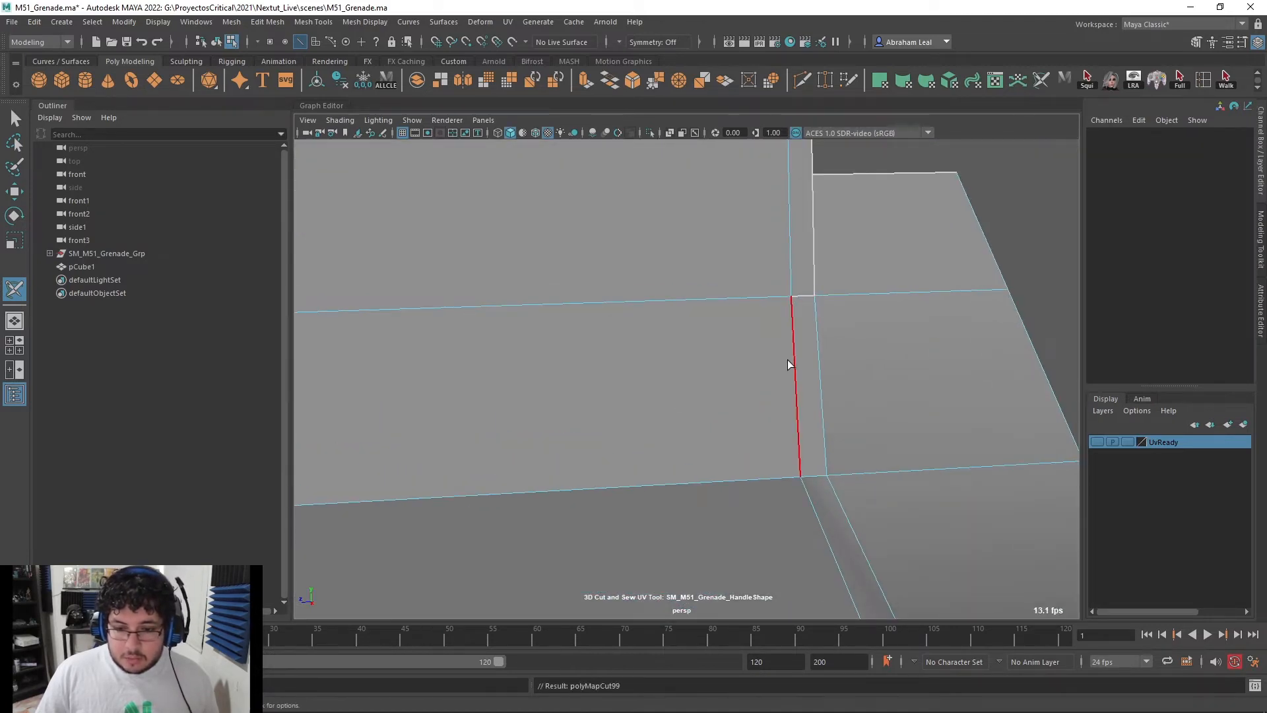
pyautogui.doubleClick(787, 359)
# Leave the cutting tool, open the UV Editor, select all of the handle's UV shells and unfold them
pyautogui.scroll(-3, 798, 405)
pyautogui.keyDown('alt'); pyautogui.moveTo(798, 405); pyautogui.dragTo(707, 320); pyautogui.keyUp('alt')
pyautogui.scroll(-4, 746, 351)
pyautogui.press('q')
pyautogui.moveTo(707, 319); pyautogui.dragTo(752, 278, button='right')
pyautogui.scroll(-4, 752, 277)
pyautogui.keyDown('alt'); pyautogui.moveTo(752, 278); pyautogui.dragTo(761, 343); pyautogui.keyUp('alt')
pyautogui.click(508, 21)
pyautogui.click(517, 43)
pyautogui.moveTo(259, 319); pyautogui.dragTo(181, 276, button='right')
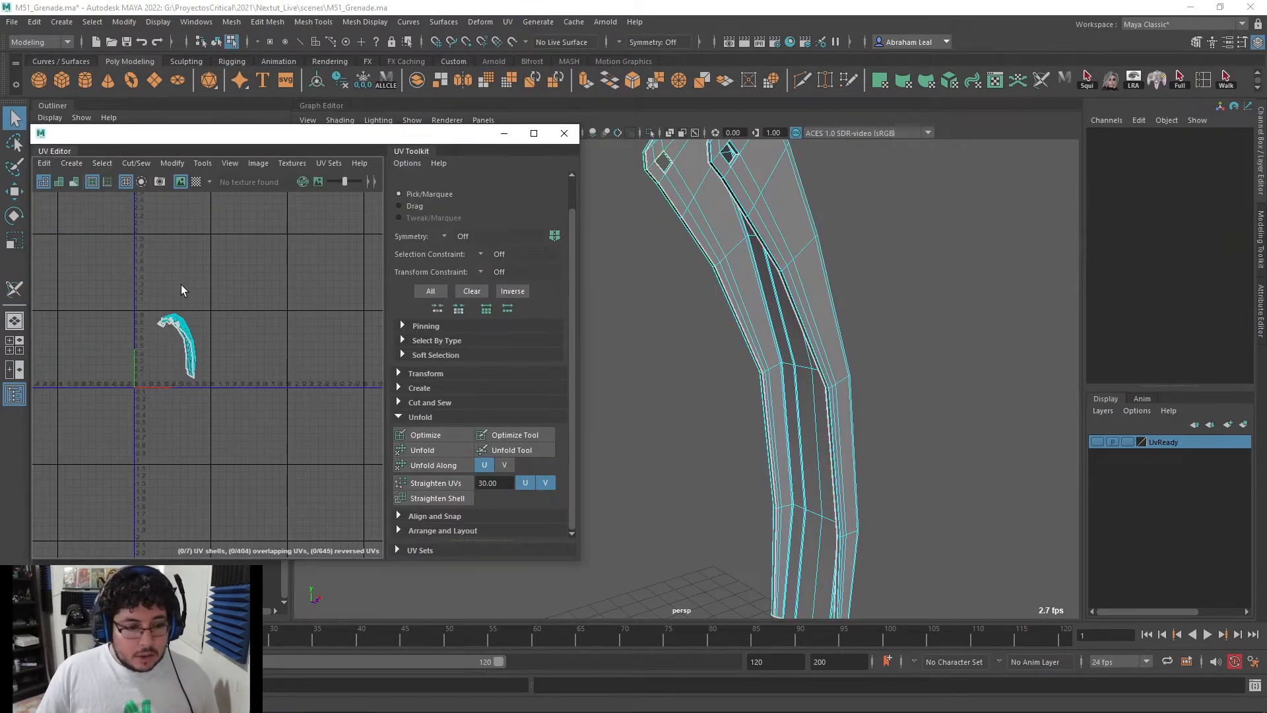
pyautogui.moveTo(237, 297); pyautogui.dragTo(142, 455)
pyautogui.click(435, 450)
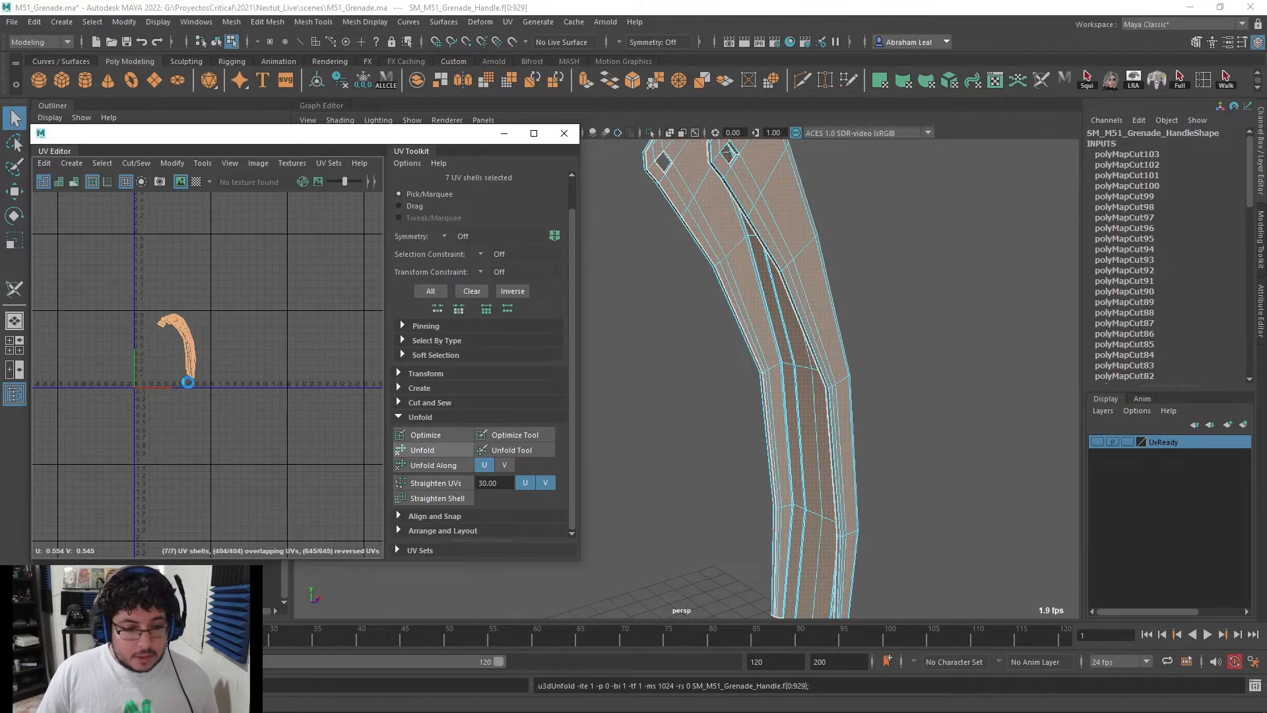
# Move the overlapping handle shells apart in the UV Editor so the large and small pieces lie separately
pyautogui.press('f')
pyautogui.click(185, 348)
pyautogui.press('w')
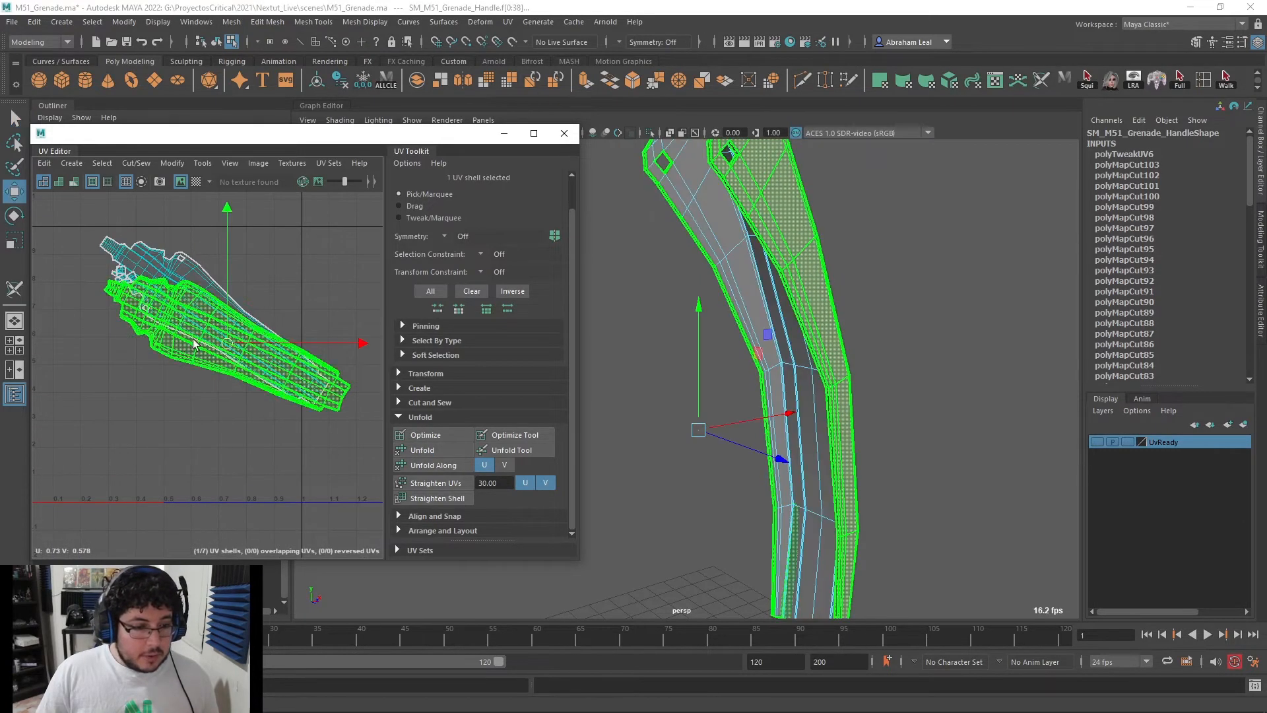
pyautogui.moveTo(225, 343); pyautogui.dragTo(176, 416)
pyautogui.click(229, 308)
pyautogui.moveTo(229, 308); pyautogui.dragTo(268, 282)
pyautogui.scroll(4, 193, 321)
pyautogui.scroll(-4, 159, 303)
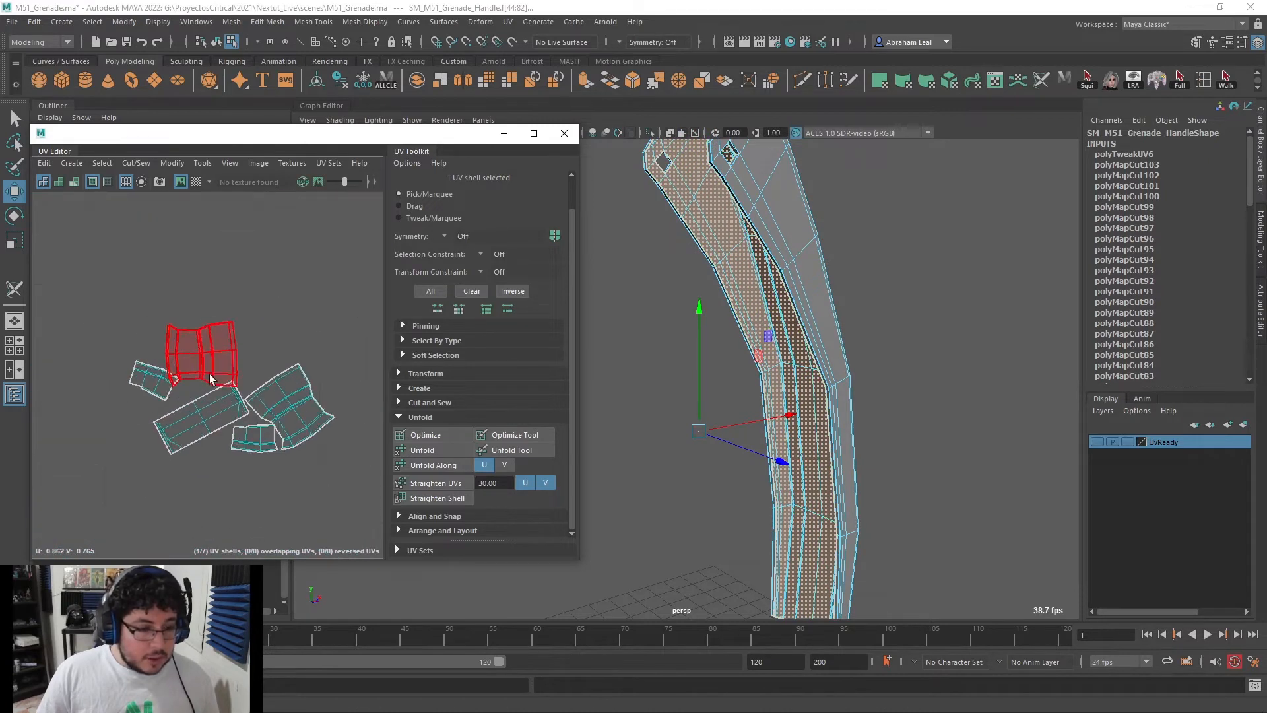
pyautogui.click(210, 376)
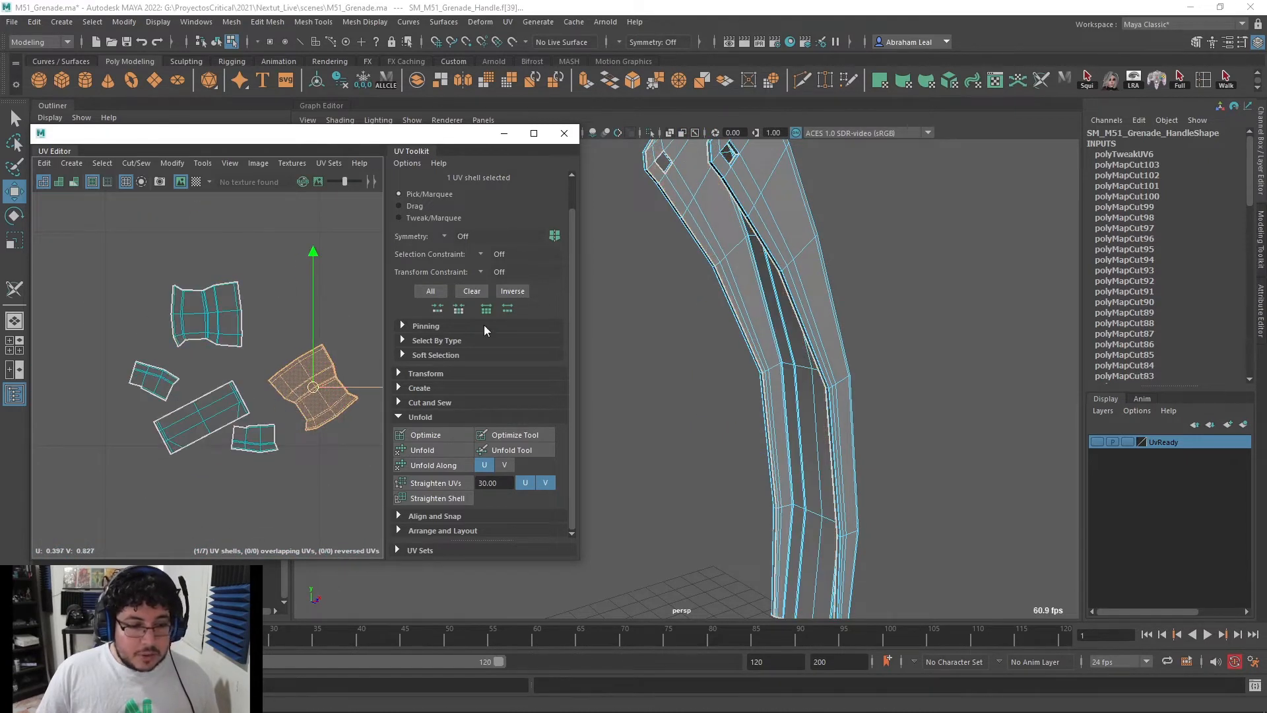
# Select the whole handle and turn on the checker map in the UV Editor
pyautogui.scroll(-5, 667, 295)
pyautogui.moveTo(667, 294); pyautogui.dragTo(726, 232, button='right')
pyautogui.click(727, 232)
pyautogui.click(681, 288)
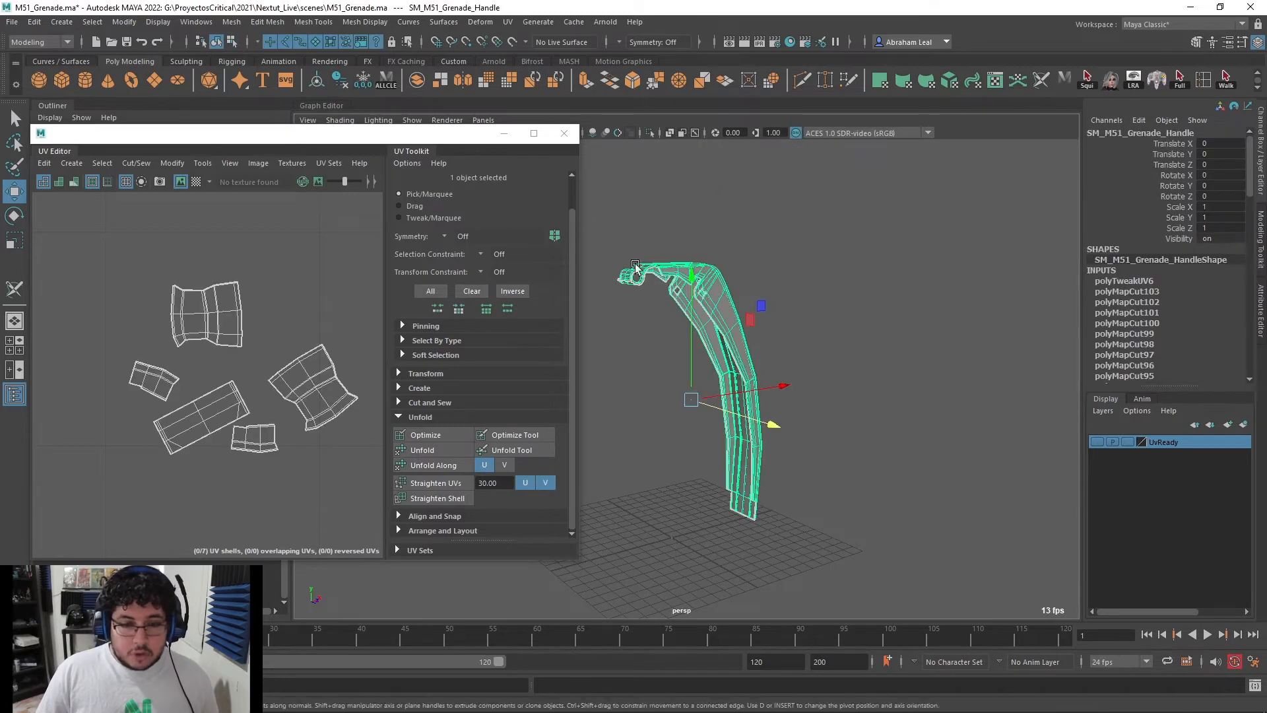
pyautogui.click(532, 135)
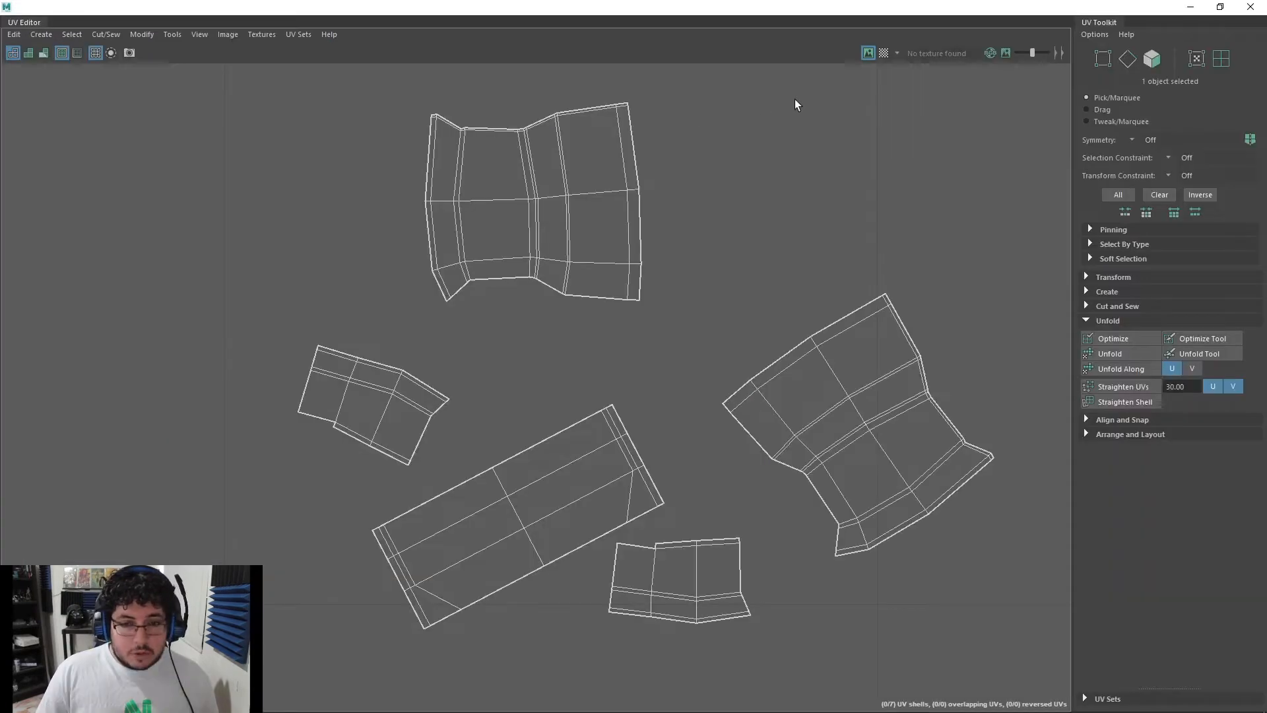
pyautogui.click(885, 52)
pyautogui.doubleClick(890, 8)
pyautogui.scroll(-4, 616, 314)
pyautogui.keyDown('alt'); pyautogui.moveTo(615, 316); pyautogui.dragTo(500, 329, button='middle'); pyautogui.keyUp('alt')
pyautogui.click(963, 309)
pyautogui.moveTo(627, 146); pyautogui.dragTo(340, 162)
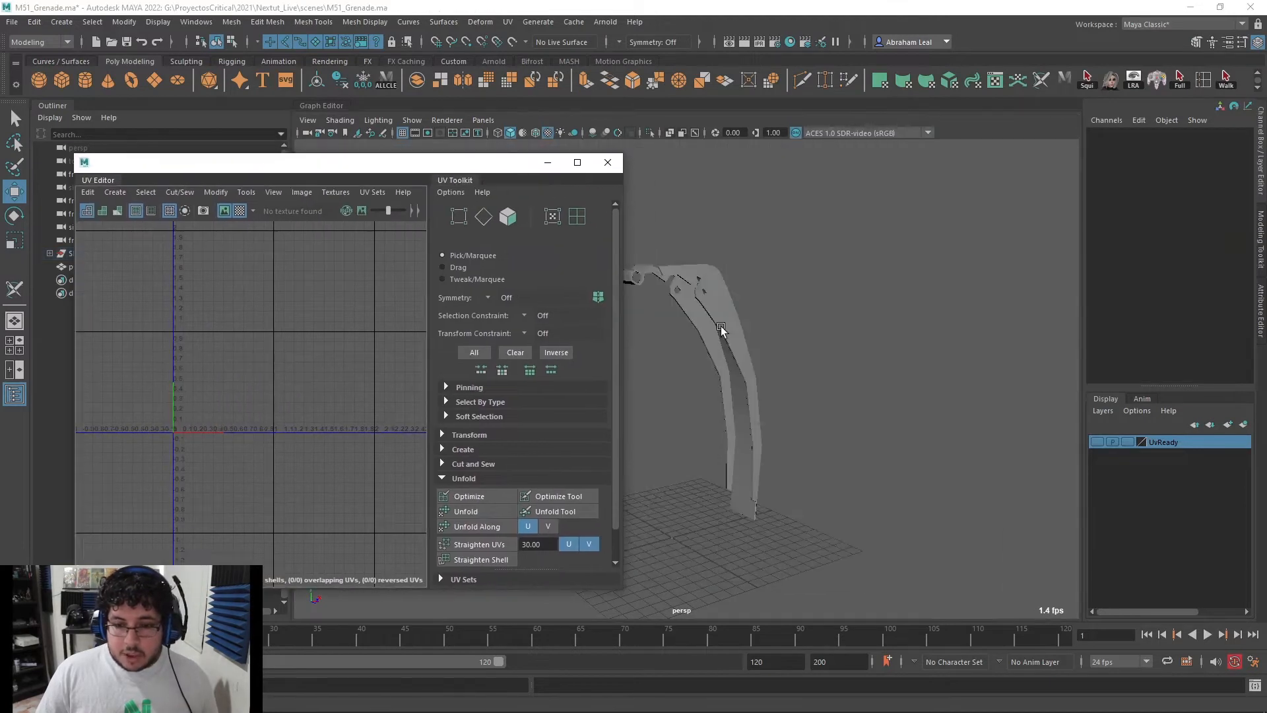
# Use the 3D Cut and Sew UV Tool to cut the handle's UVs across the bend above the side notch
pyautogui.click(715, 302)
pyautogui.scroll(6, 802, 383)
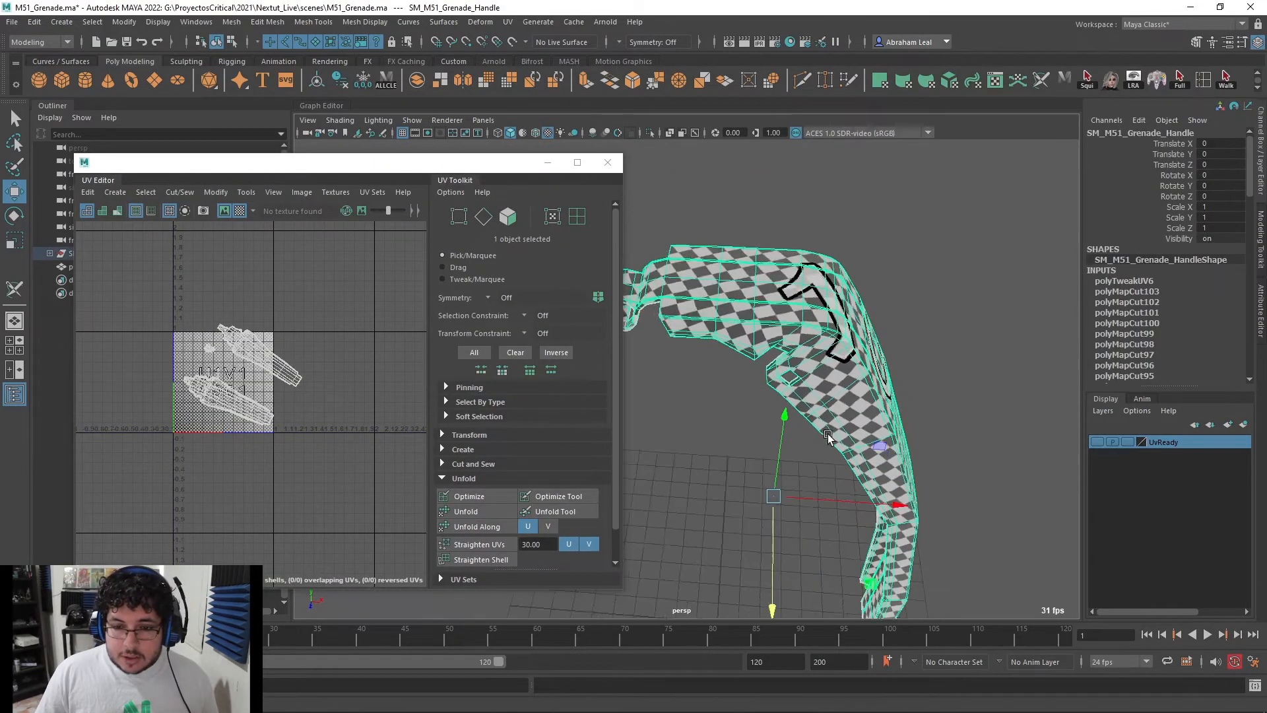
pyautogui.keyDown('alt'); pyautogui.moveTo(802, 383); pyautogui.dragTo(802, 296); pyautogui.keyUp('alt')
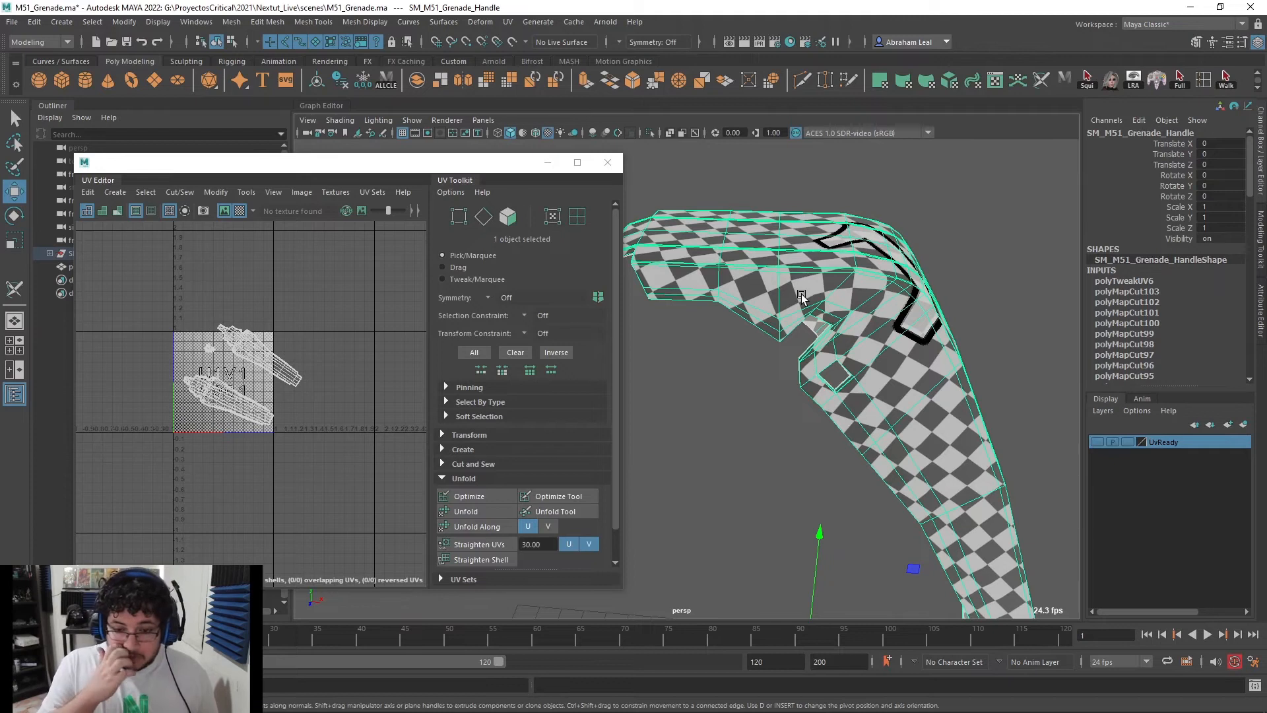
pyautogui.keyDown('alt'); pyautogui.moveTo(802, 295); pyautogui.dragTo(821, 345); pyautogui.keyUp('alt')
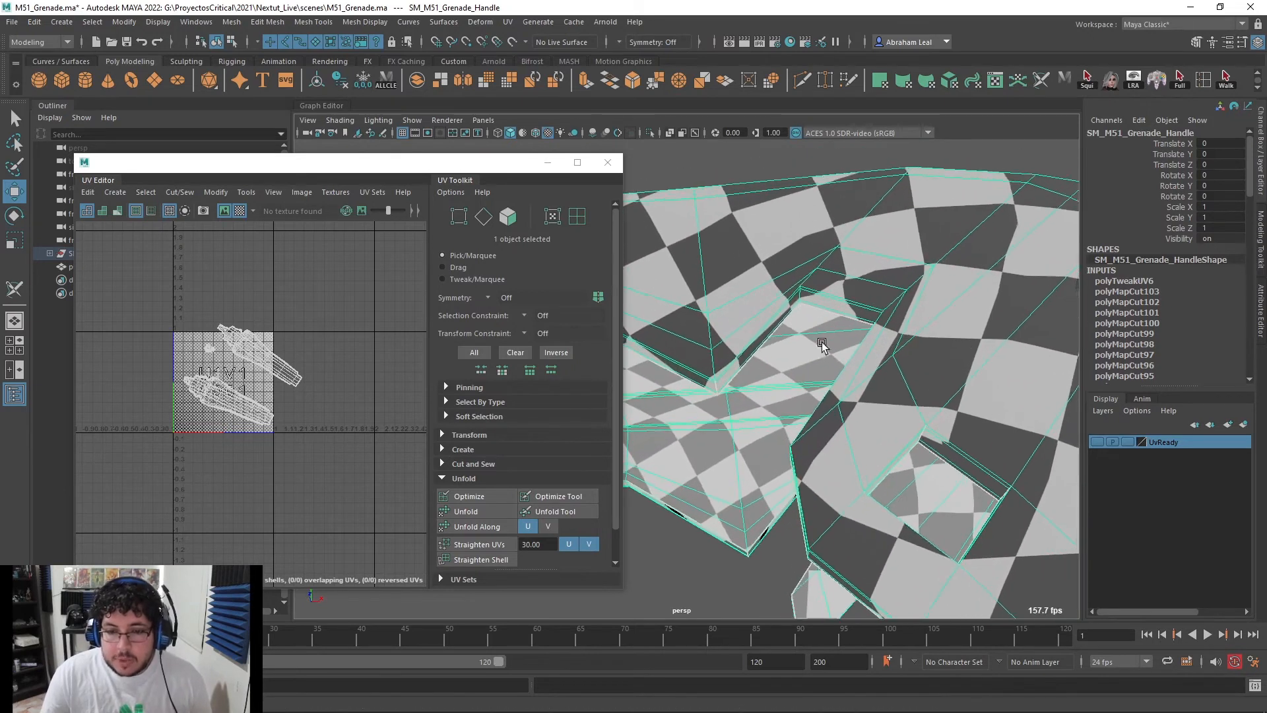
pyautogui.click(507, 23)
pyautogui.click(584, 311)
pyautogui.keyDown('alt'); pyautogui.moveTo(876, 210); pyautogui.dragTo(768, 337); pyautogui.keyUp('alt')
pyautogui.scroll(-1, 765, 342)
# Select all the handle's UV shells and unfold them again with the new bend seams
pyautogui.moveTo(267, 353); pyautogui.dragTo(310, 389, button='right')
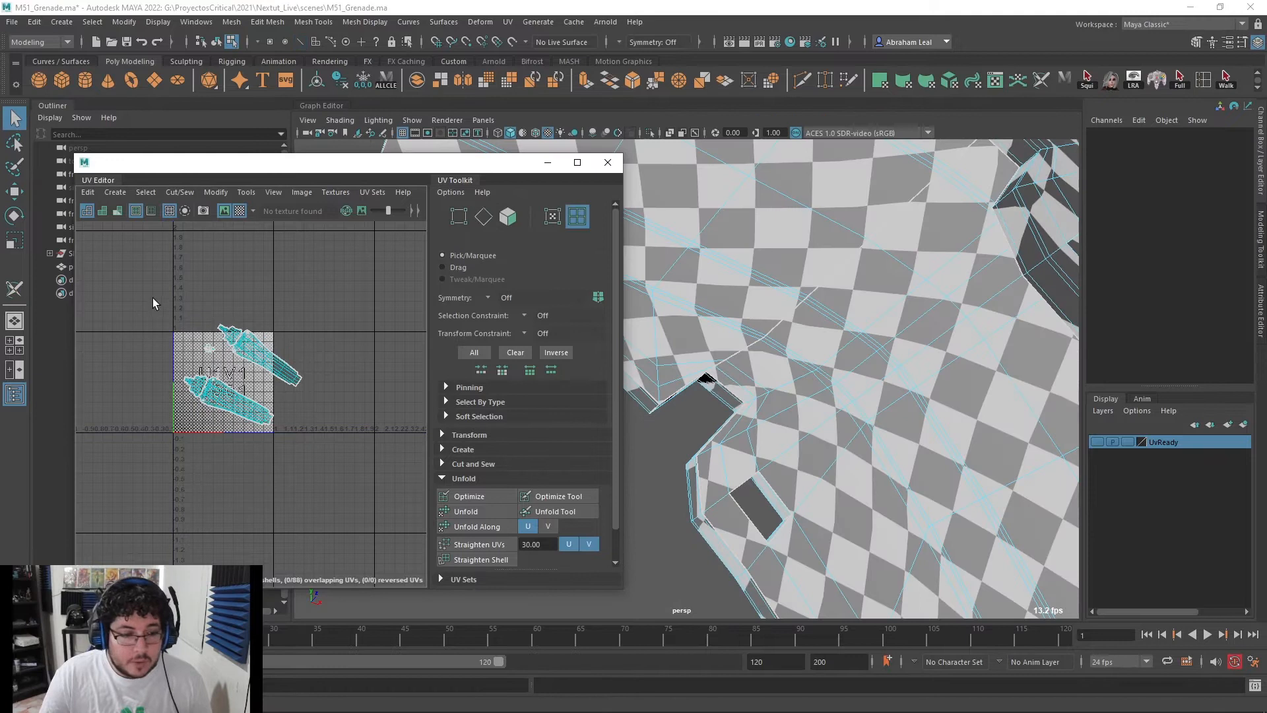
pyautogui.moveTo(151, 298); pyautogui.dragTo(344, 468)
pyautogui.keyDown('alt'); pyautogui.moveTo(726, 433); pyautogui.dragTo(691, 423); pyautogui.keyUp('alt')
pyautogui.keyDown('alt'); pyautogui.moveTo(692, 422); pyautogui.dragTo(768, 367, button='right'); pyautogui.keyUp('alt')
pyautogui.keyDown('alt'); pyautogui.moveTo(751, 315); pyautogui.dragTo(769, 346); pyautogui.keyUp('alt')
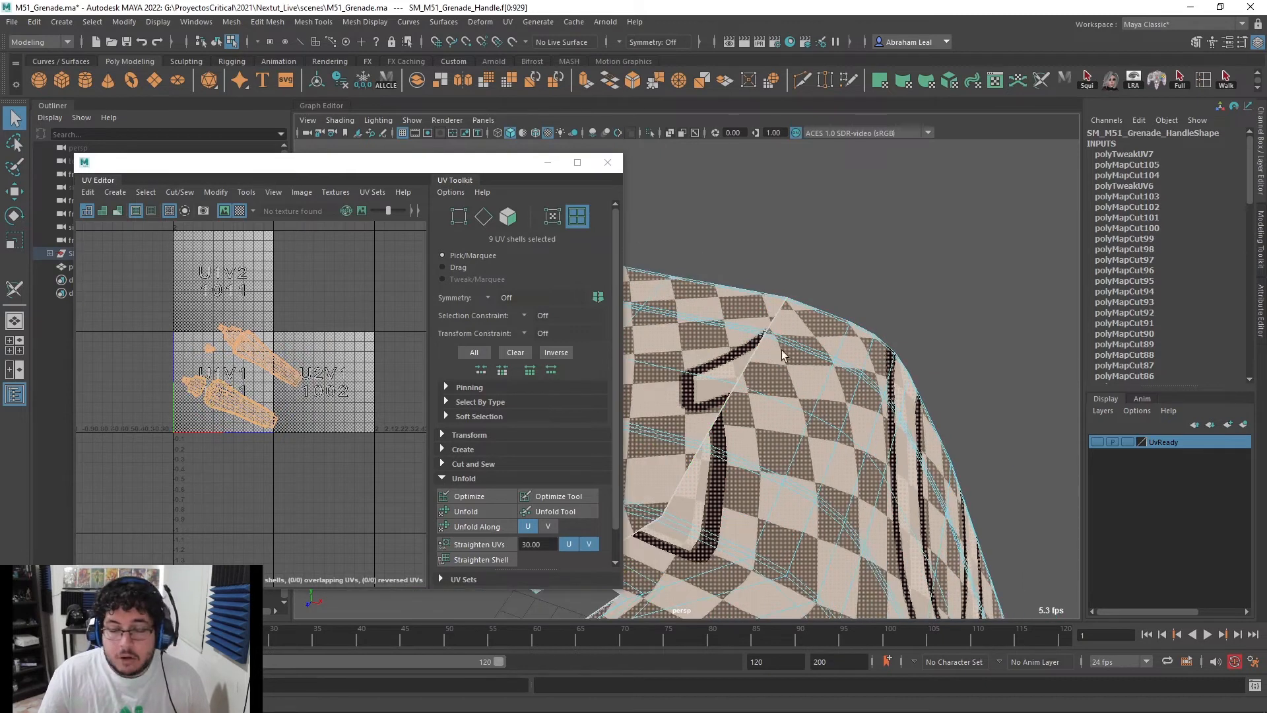
pyautogui.click(318, 295)
# Select the handle as an object and examine the checker pattern along its walls, bend and hinge end
pyautogui.moveTo(793, 326); pyautogui.dragTo(878, 274, button='right')
pyautogui.click(929, 243)
pyautogui.keyDown('alt'); pyautogui.moveTo(851, 280); pyautogui.dragTo(792, 301); pyautogui.keyUp('alt')
pyautogui.click(791, 350)
pyautogui.moveTo(608, 155); pyautogui.dragTo(543, 150)
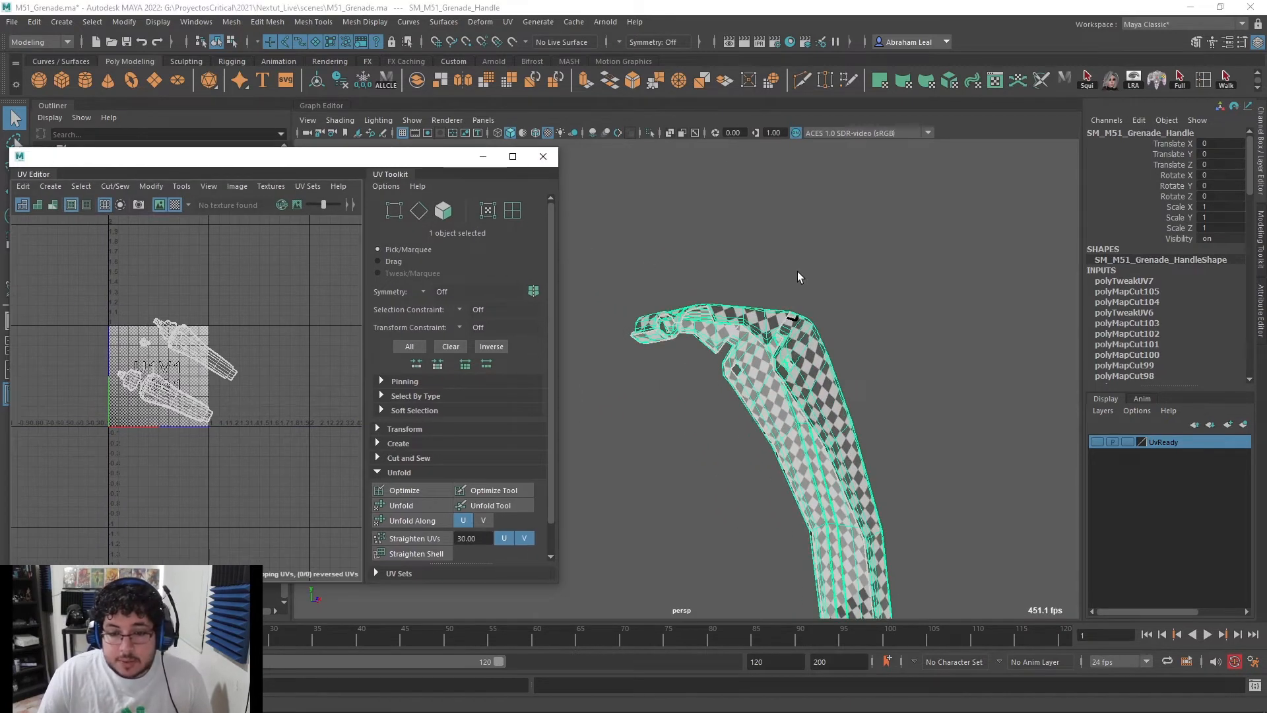
pyautogui.keyDown('alt'); pyautogui.moveTo(731, 373); pyautogui.dragTo(693, 380); pyautogui.keyUp('alt')
pyautogui.scroll(-3, 729, 375)
pyautogui.scroll(6, 751, 378)
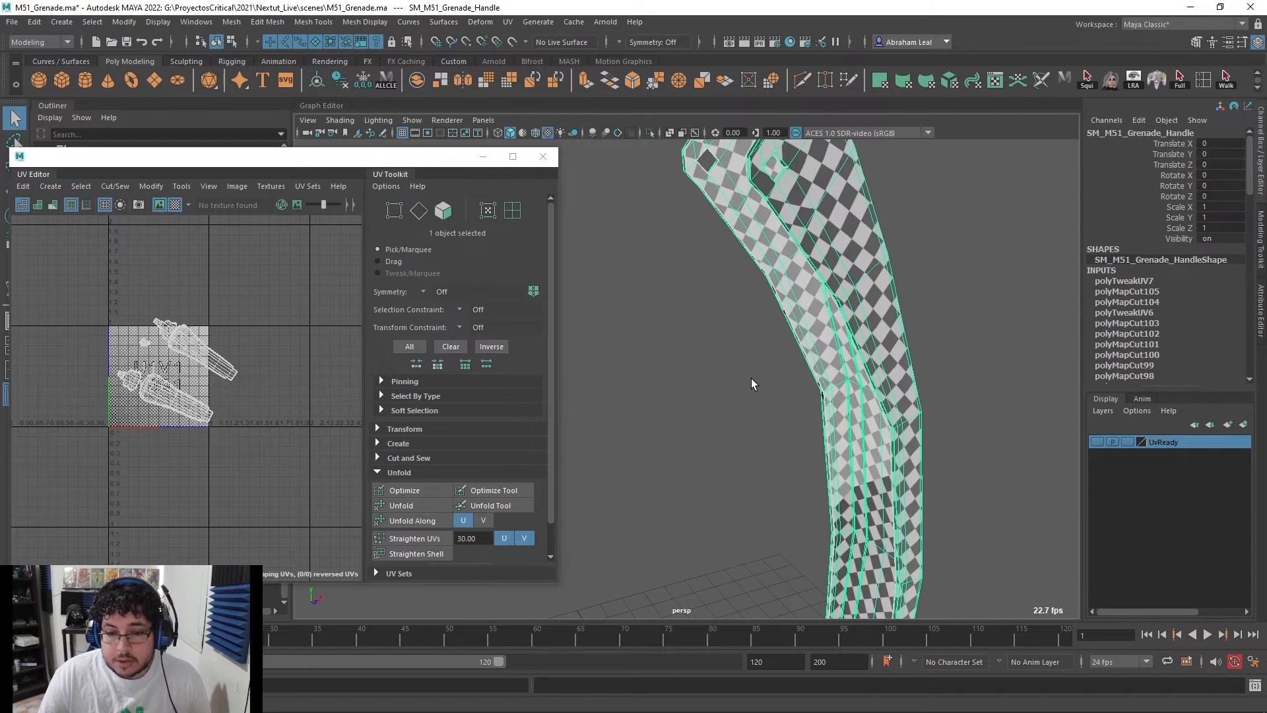
pyautogui.keyDown('alt'); pyautogui.moveTo(745, 339); pyautogui.dragTo(712, 274); pyautogui.keyUp('alt')
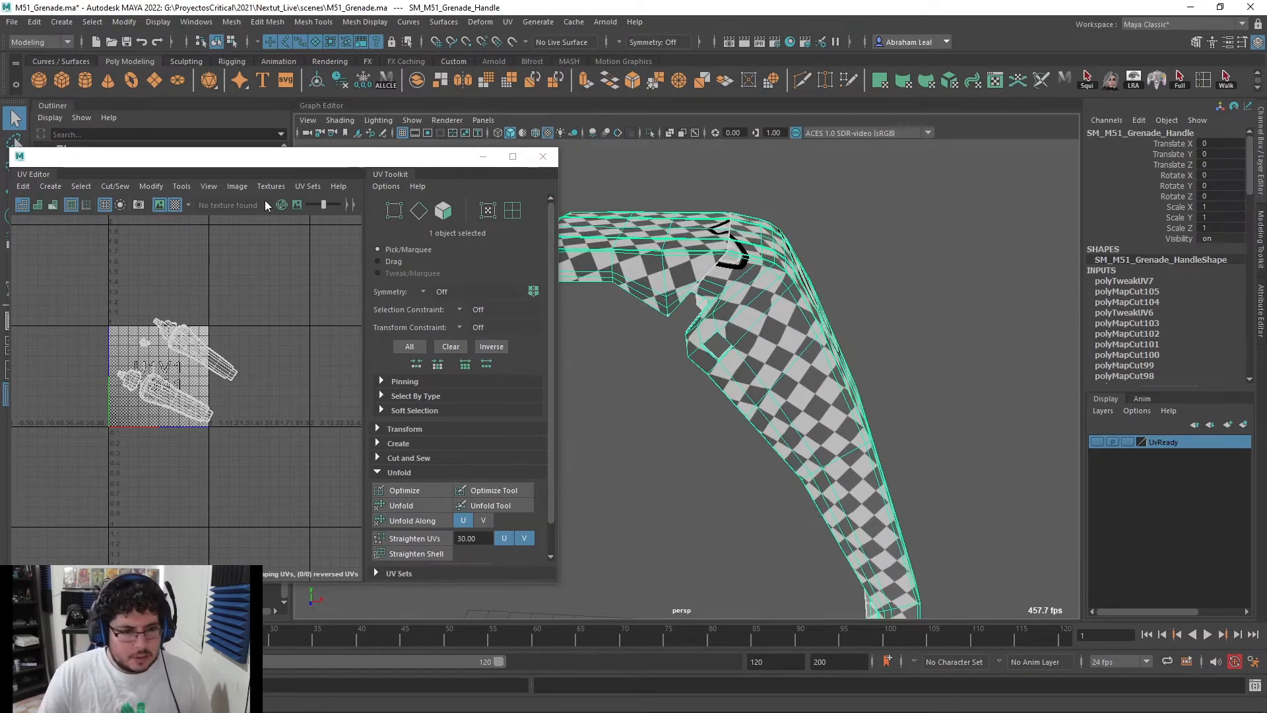
# Turn off the checker map and add the handle to the UvReady layer
pyautogui.click(173, 205)
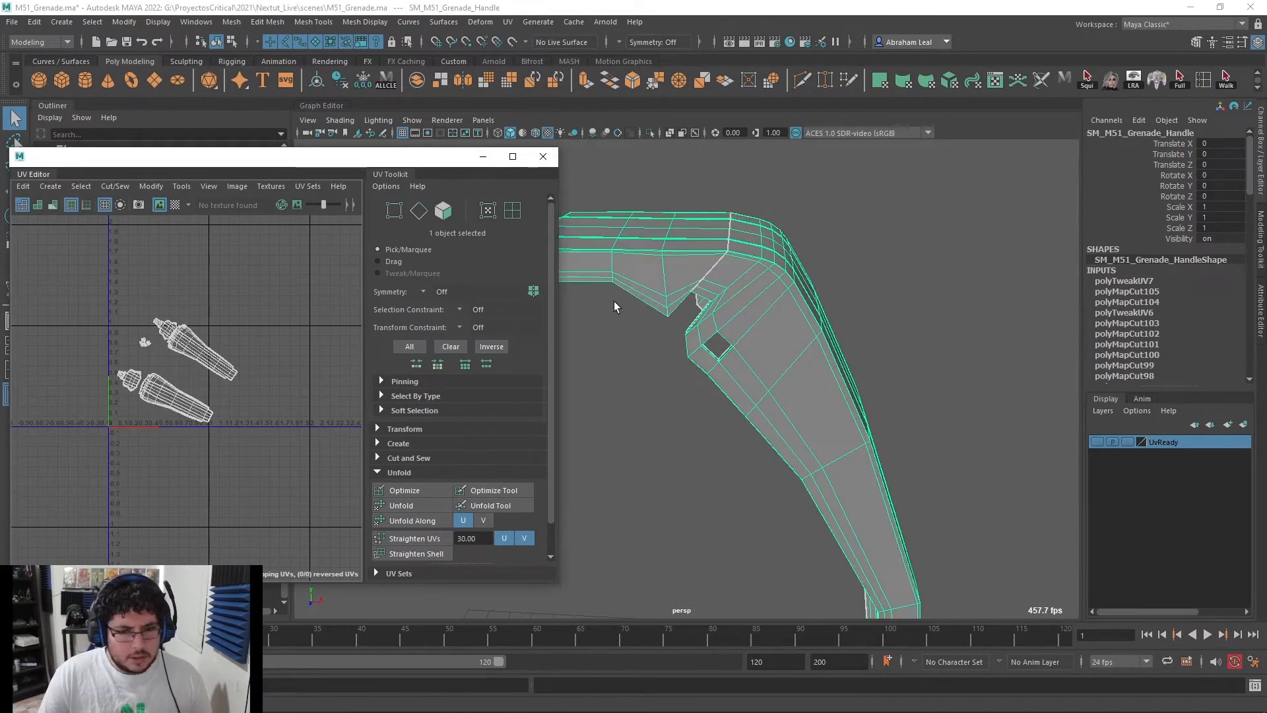
pyautogui.rightClick(1151, 457)
pyautogui.click(1177, 469)
# Show the UvReady layer and select all parts of the grenade
pyautogui.keyDown('alt'); pyautogui.moveTo(937, 403); pyautogui.dragTo(917, 338, button='right'); pyautogui.keyUp('alt')
pyautogui.keyDown('alt'); pyautogui.moveTo(916, 338); pyautogui.dragTo(732, 359, button='middle'); pyautogui.keyUp('alt')
pyautogui.moveTo(935, 231); pyautogui.dragTo(755, 593)
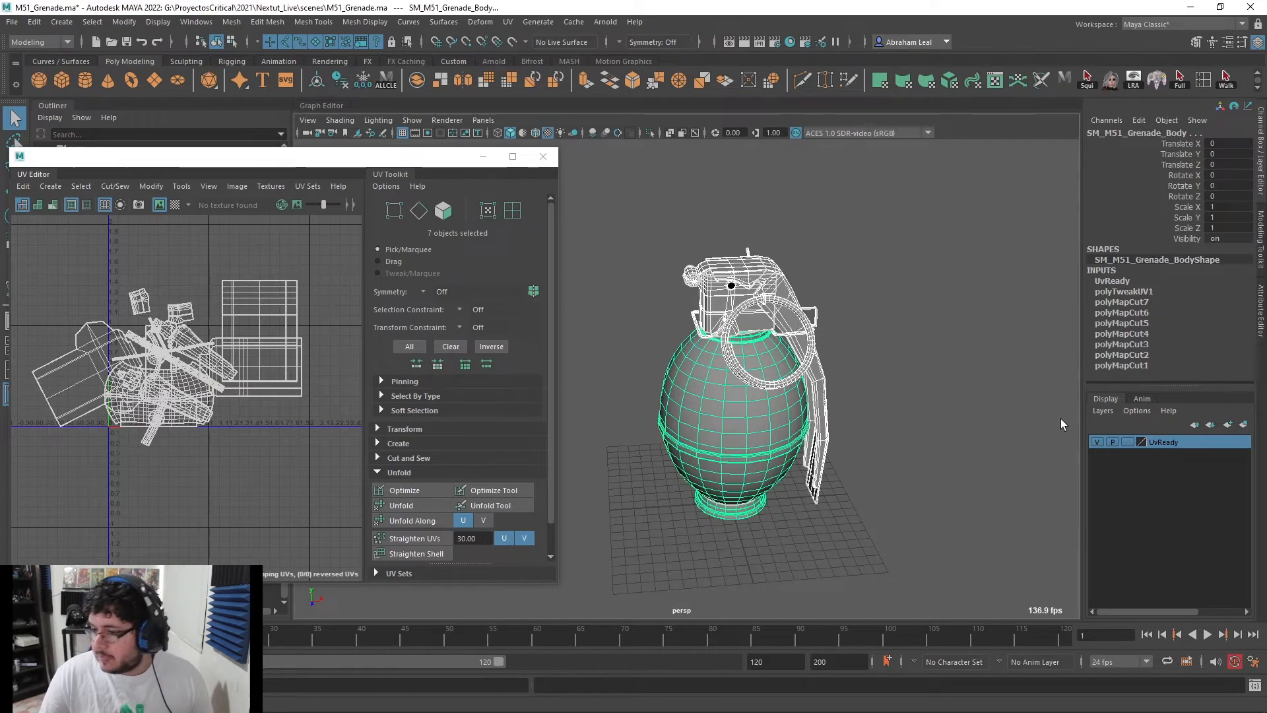
# Select every UV shell of the grenade parts and freeze the transformations
pyautogui.moveTo(371, 151); pyautogui.dragTo(513, 98)
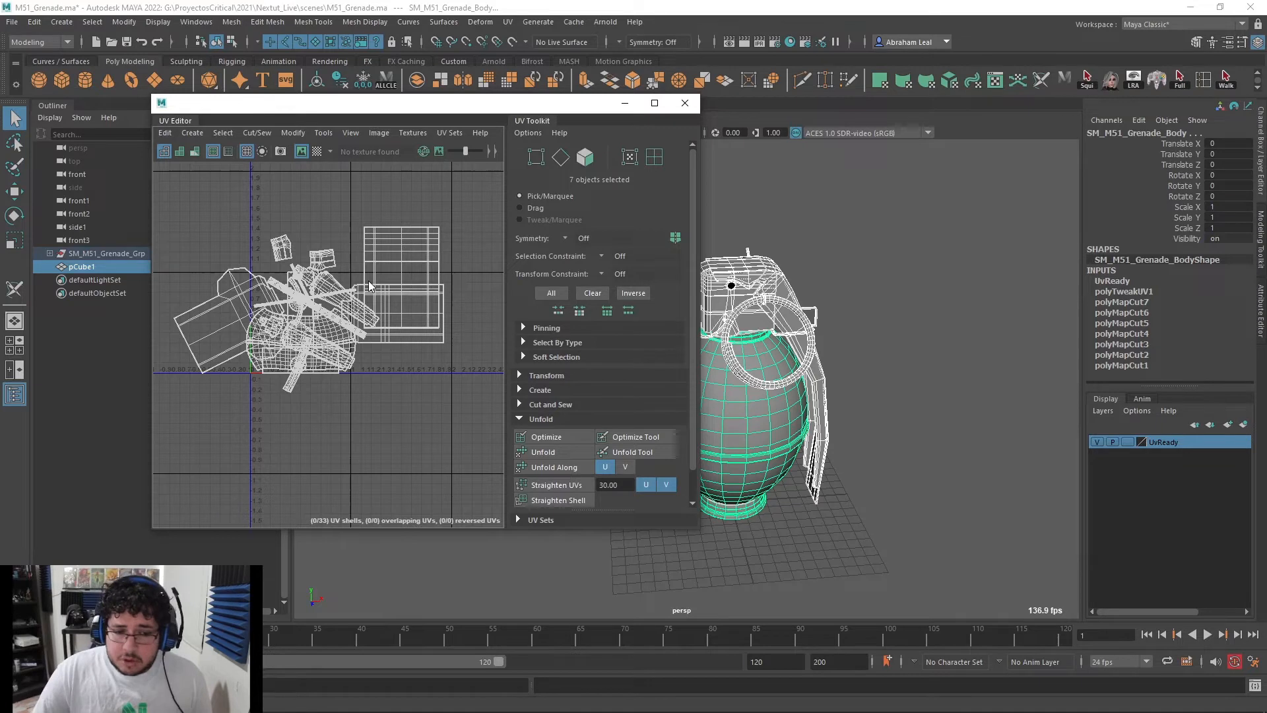
pyautogui.hotkey('alt', 'F12')
pyautogui.moveTo(172, 182); pyautogui.dragTo(482, 418)
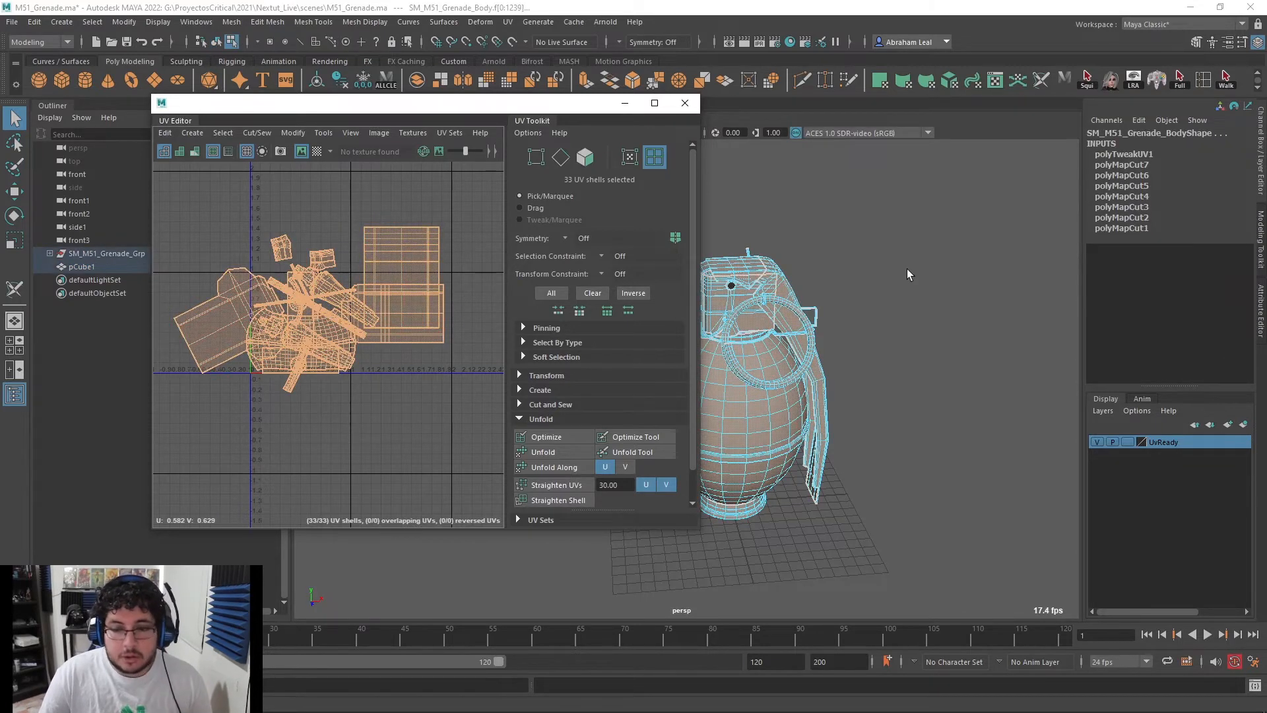
pyautogui.keyDown('alt'); pyautogui.moveTo(907, 269); pyautogui.dragTo(942, 283, button='middle'); pyautogui.keyUp('alt')
pyautogui.moveTo(532, 122); pyautogui.dragTo(472, 137)
pyautogui.moveTo(552, 142); pyautogui.dragTo(364, 137)
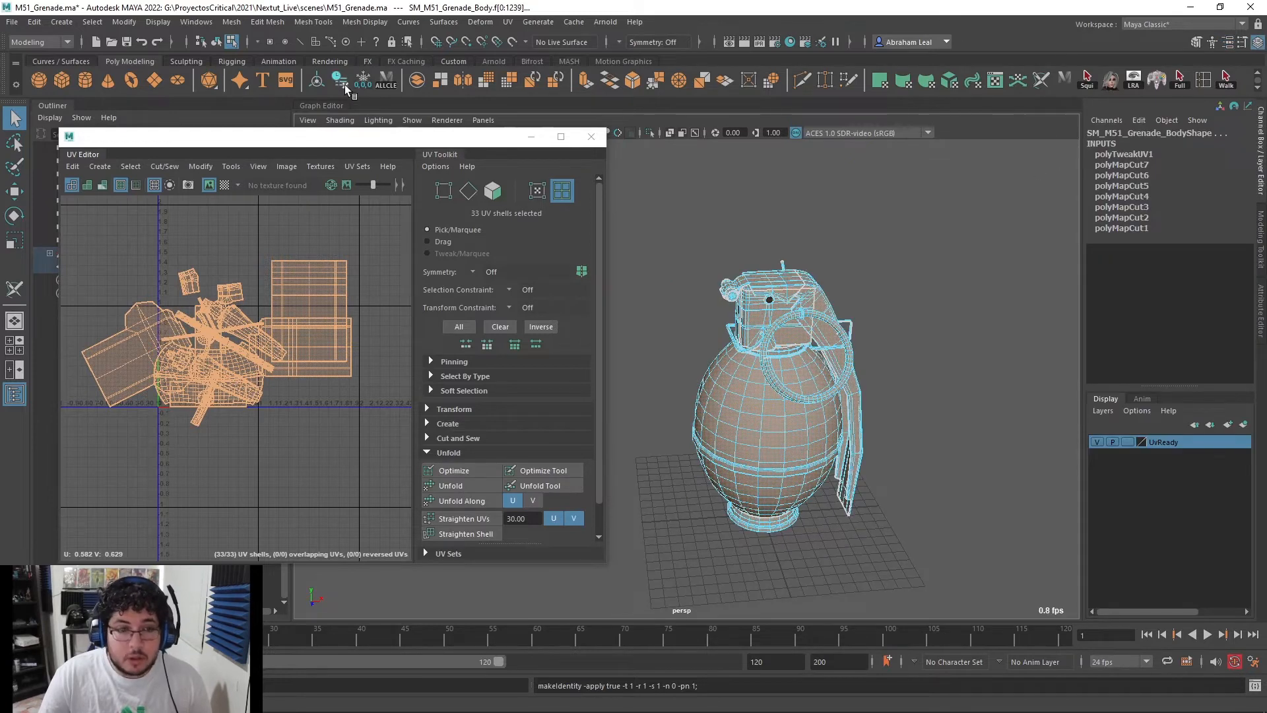
# Open the Layout UVs options and set the packing resolution to 4056 and the shell pre-rotation to Horizontal
pyautogui.click(200, 167)
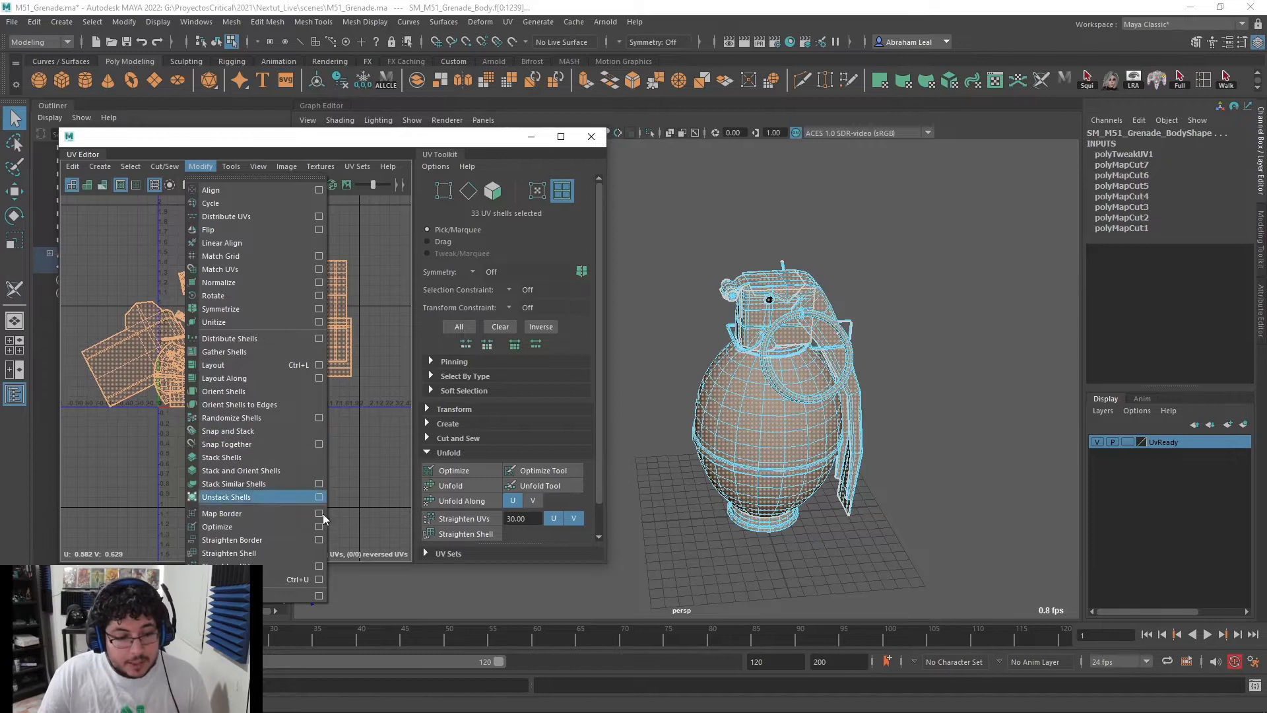
pyautogui.click(319, 367)
pyautogui.moveTo(370, 158); pyautogui.dragTo(572, 56)
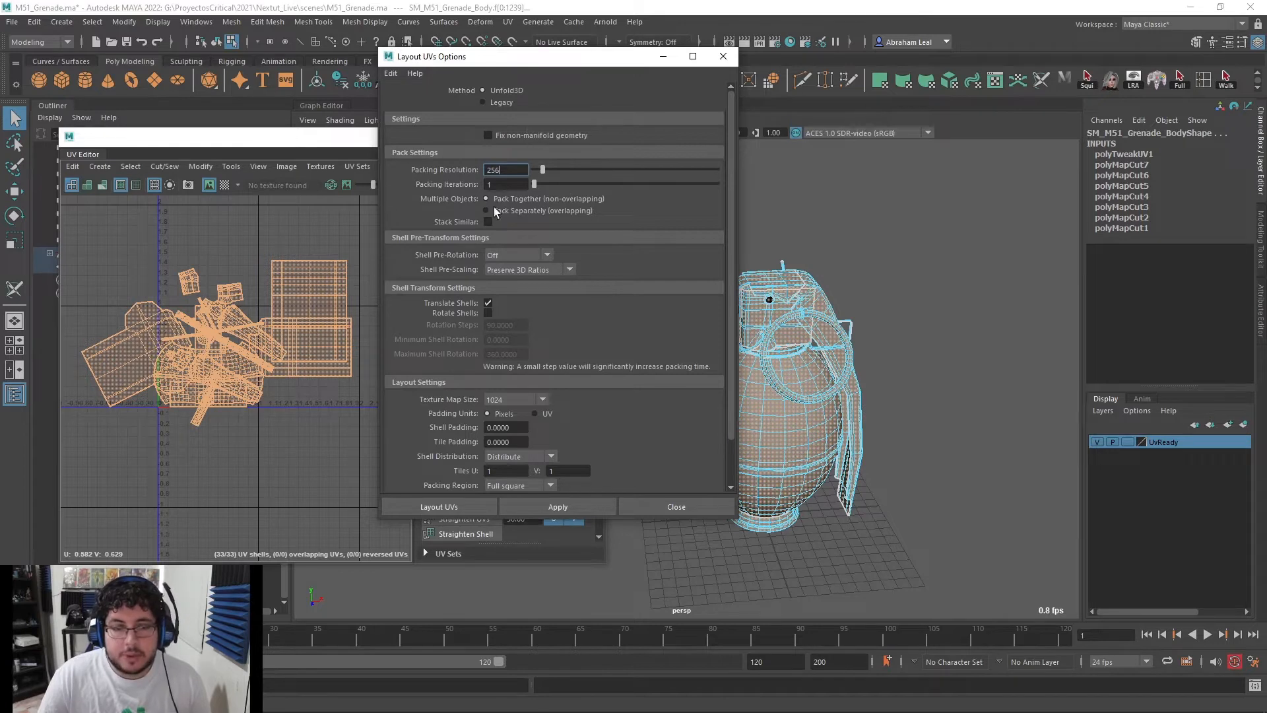
pyautogui.doubleClick(494, 170)
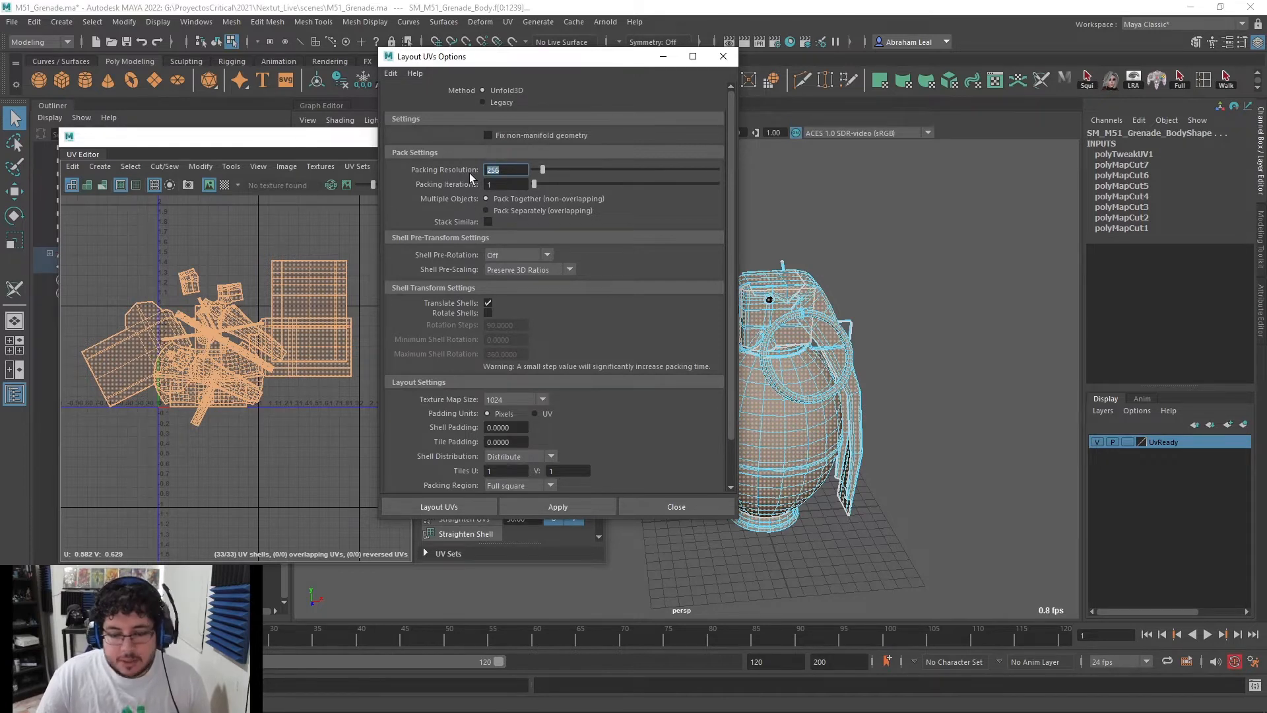
pyautogui.write('4056')
pyautogui.press('Return')
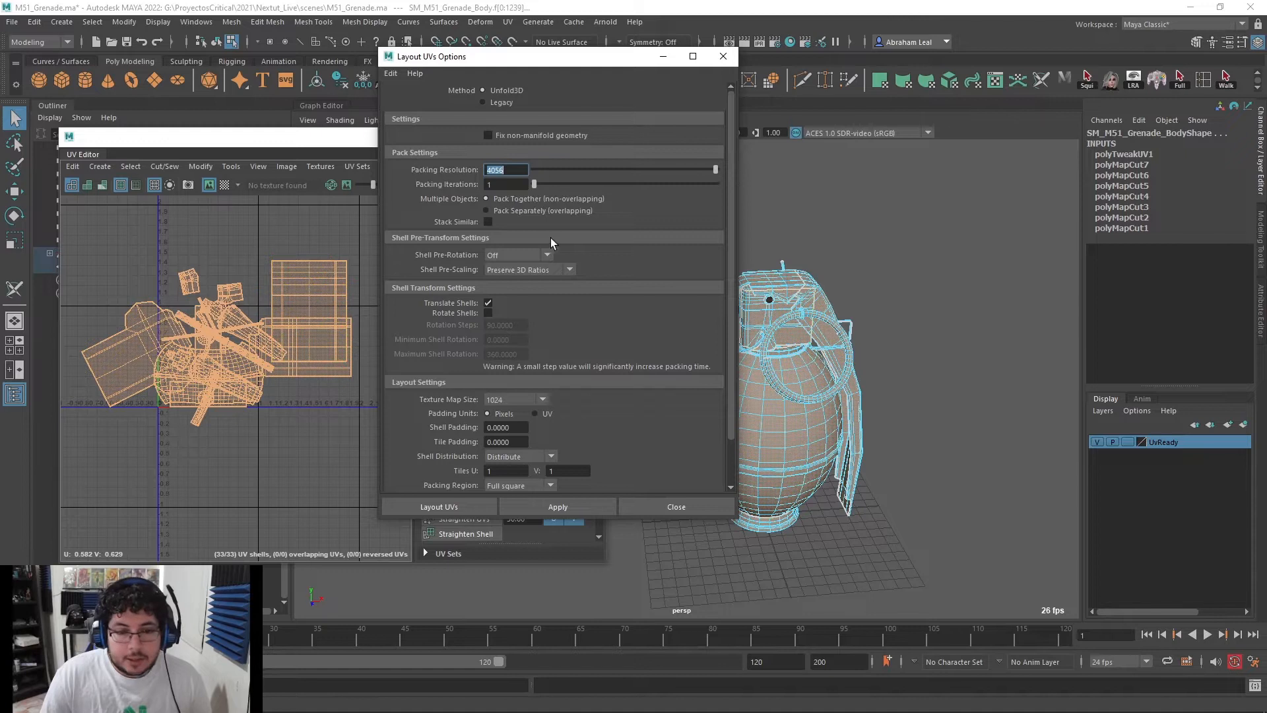
pyautogui.click(508, 257)
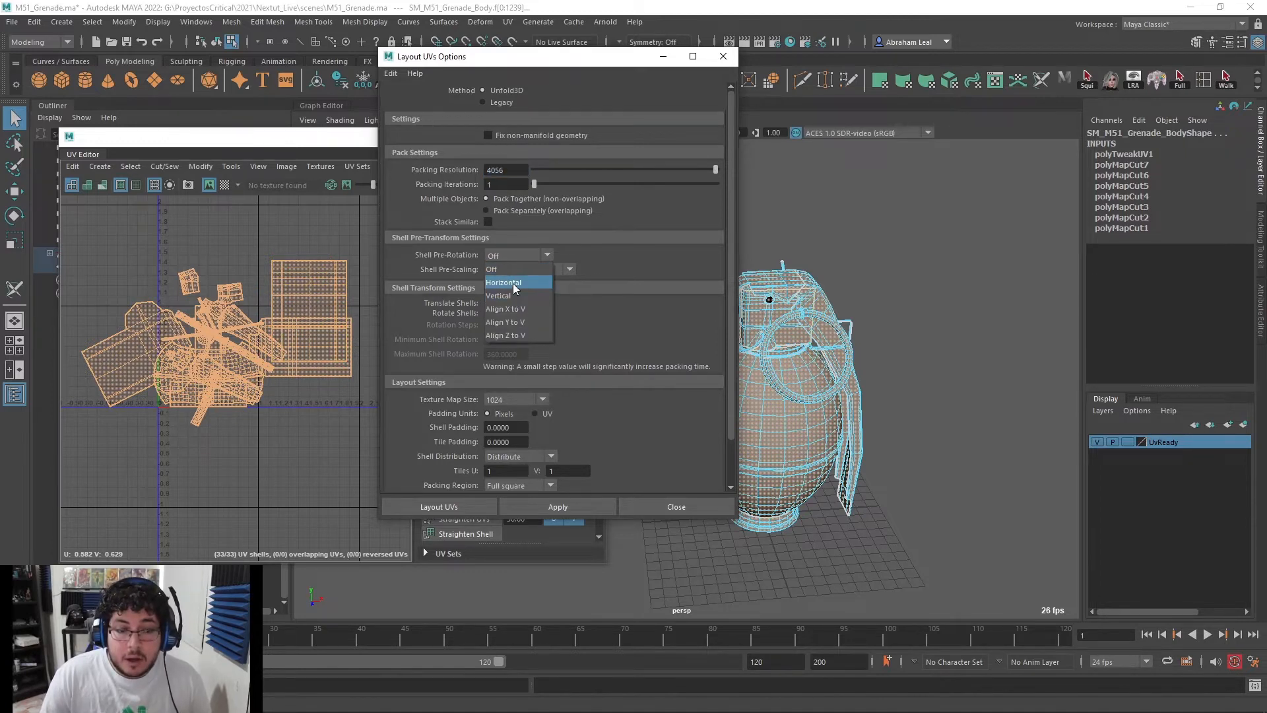
pyautogui.click(513, 283)
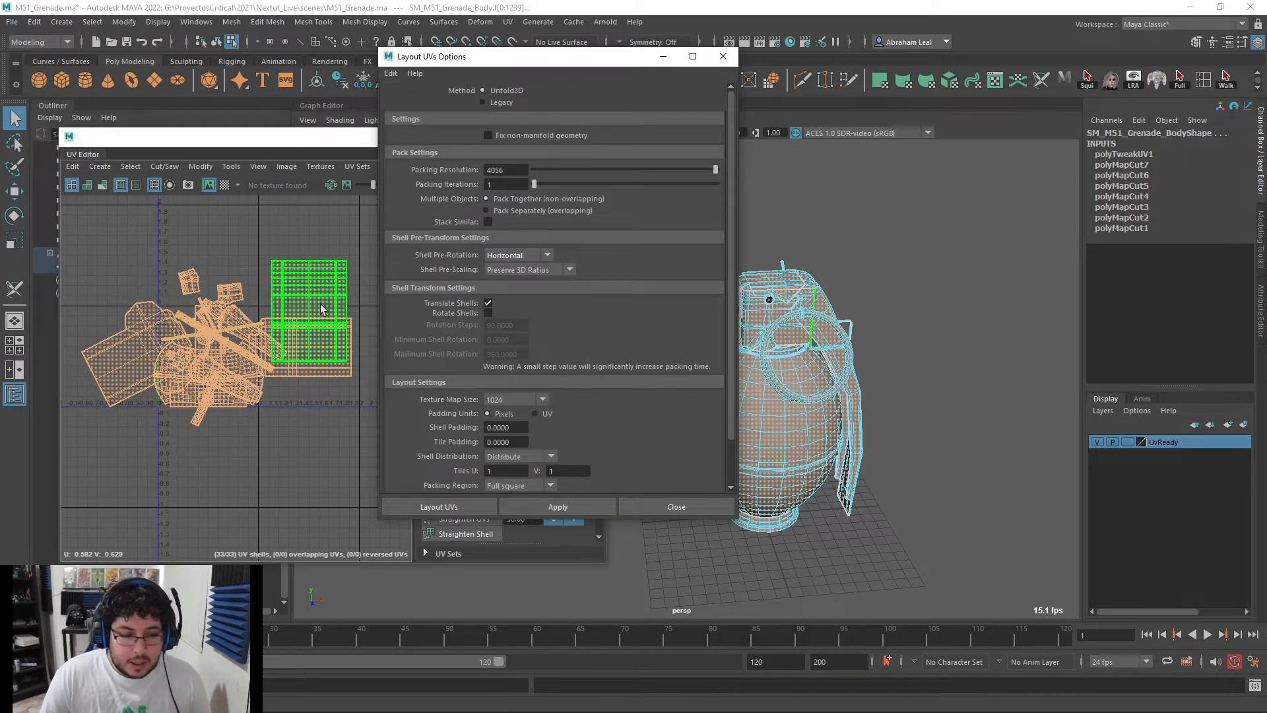
# Arrange the UV Editor and the Layout UVs options apart from each other so the grenade stays in view
pyautogui.scroll(3, 320, 304)
pyautogui.keyDown('alt'); pyautogui.moveTo(118, 343); pyautogui.dragTo(307, 303, button='middle'); pyautogui.keyUp('alt')
pyautogui.scroll(-4, 293, 310)
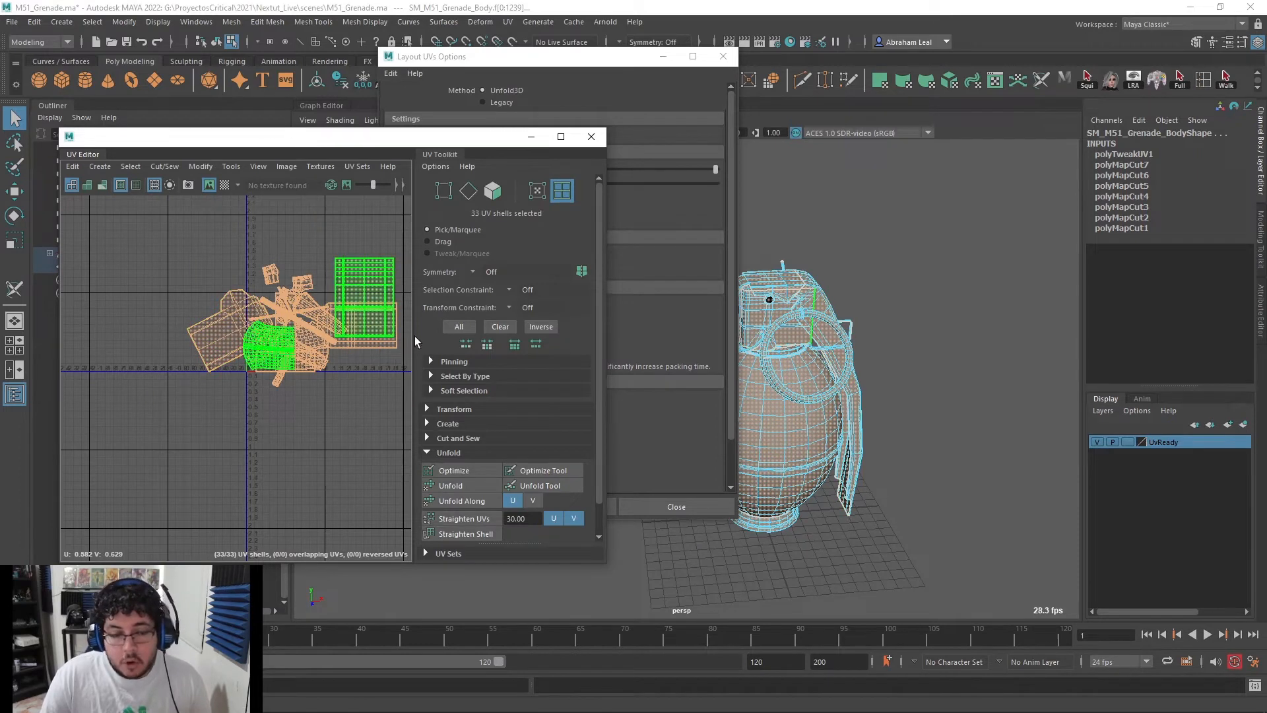
pyautogui.moveTo(417, 137); pyautogui.dragTo(396, 133)
pyautogui.click(553, 61)
pyautogui.moveTo(553, 61); pyautogui.dragTo(766, 125)
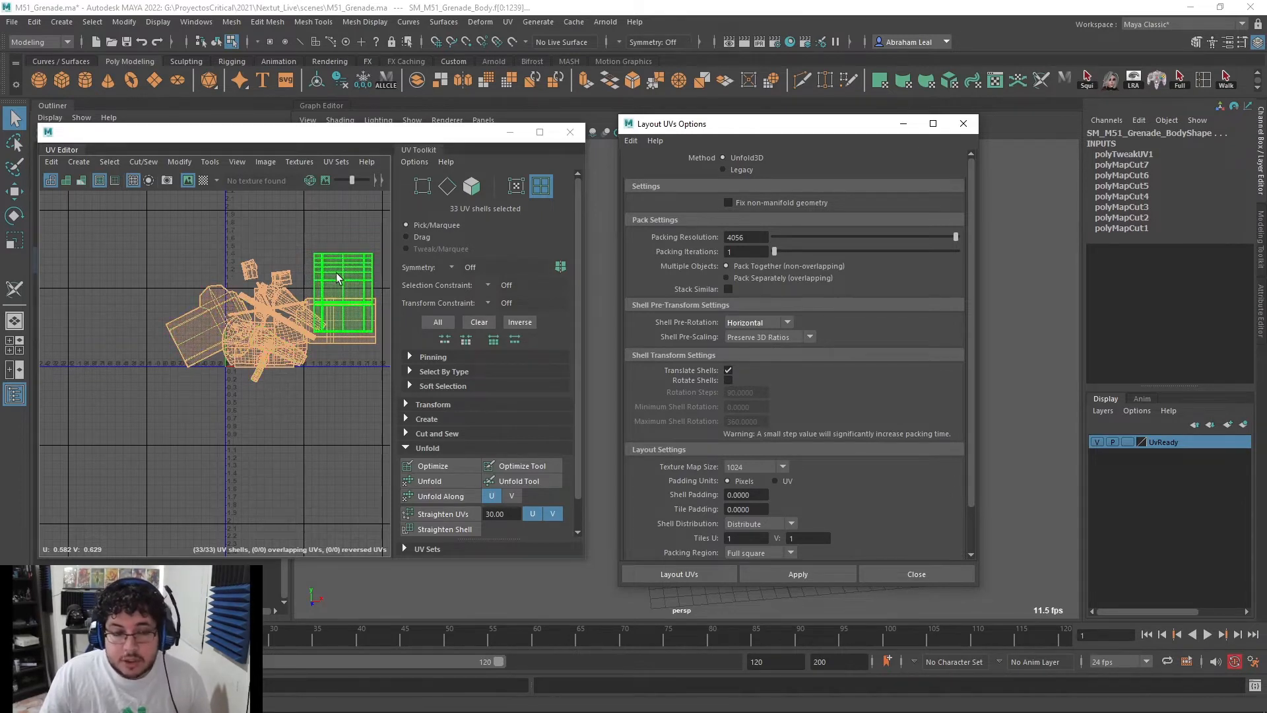
pyautogui.moveTo(770, 129); pyautogui.dragTo(949, 135)
pyautogui.keyDown('alt'); pyautogui.moveTo(674, 330); pyautogui.dragTo(622, 267, button='middle'); pyautogui.keyUp('alt')
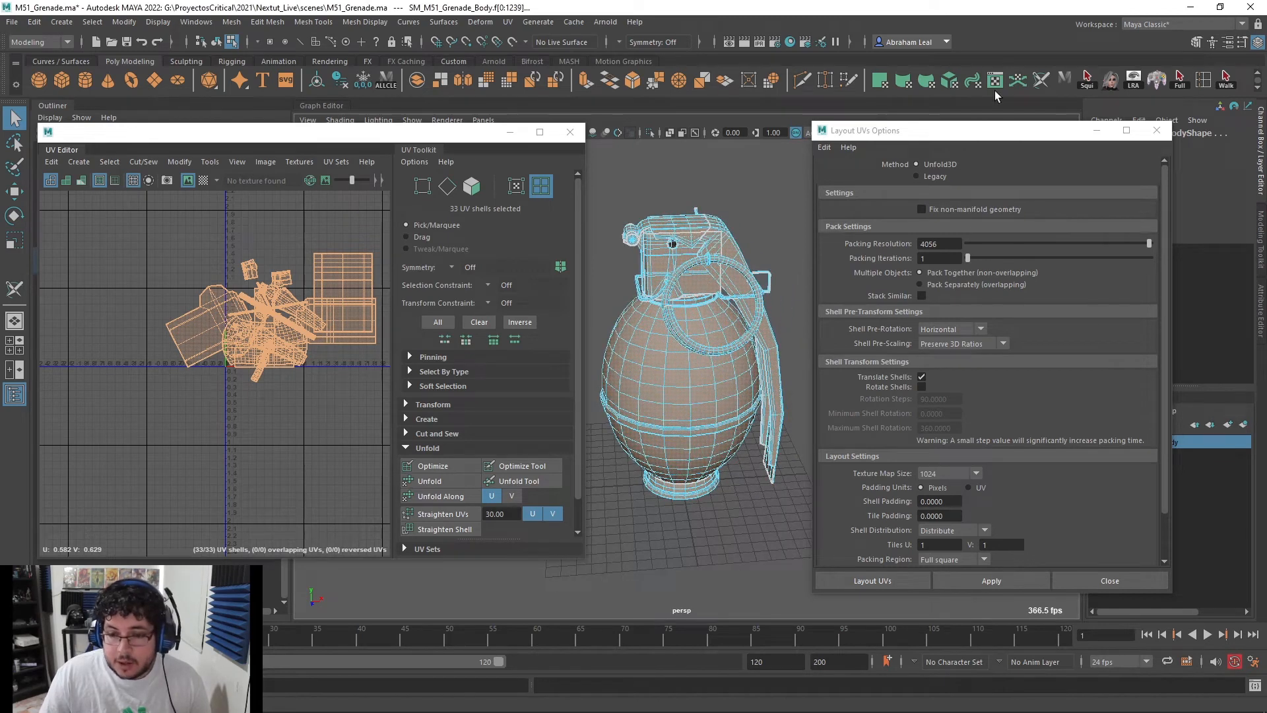
pyautogui.moveTo(977, 143); pyautogui.dragTo(847, 84)
# Set the texture map size to 4096 with shell and tile padding of 4 pixels, and apply the layout
pyautogui.click(822, 415)
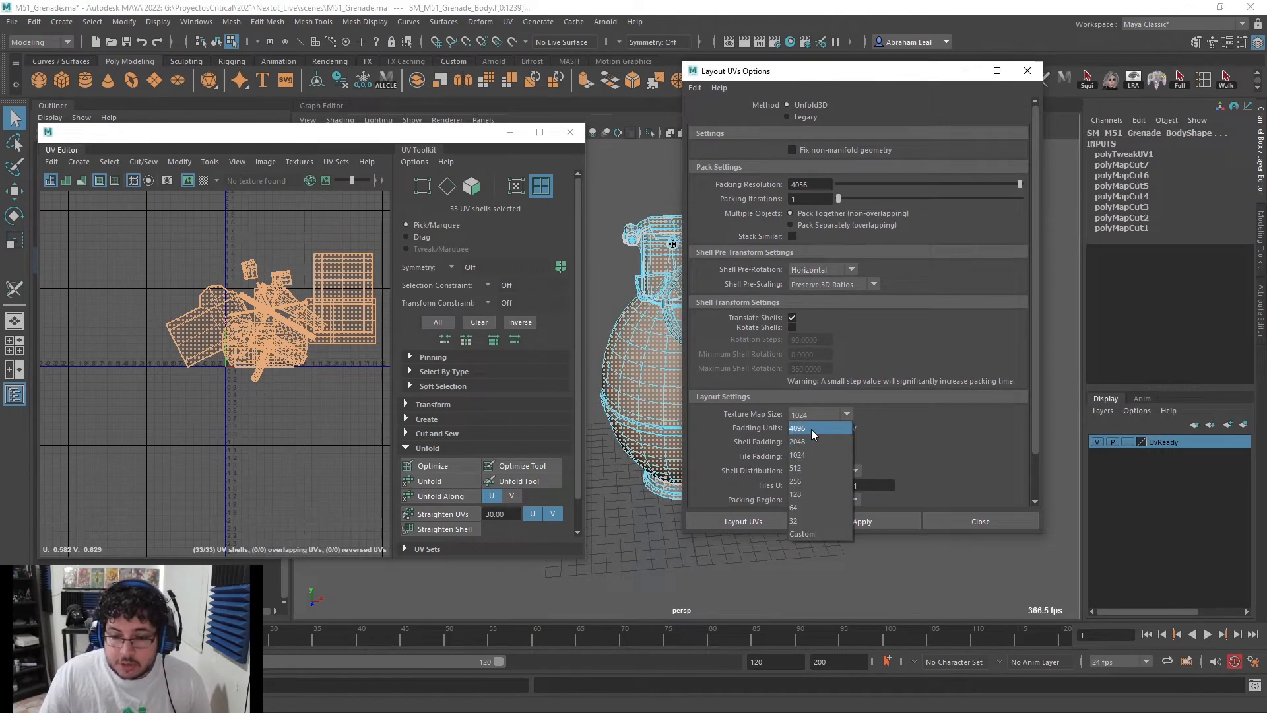
pyautogui.click(812, 429)
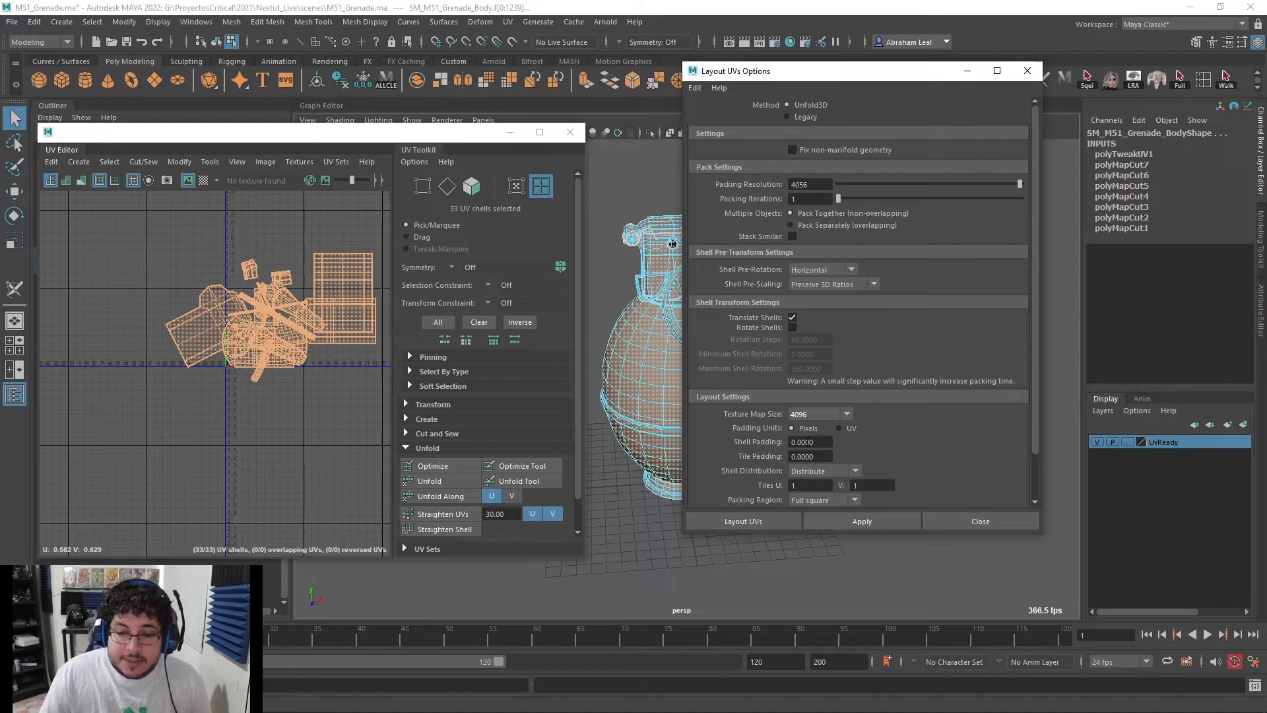
pyautogui.moveTo(818, 443); pyautogui.dragTo(783, 442)
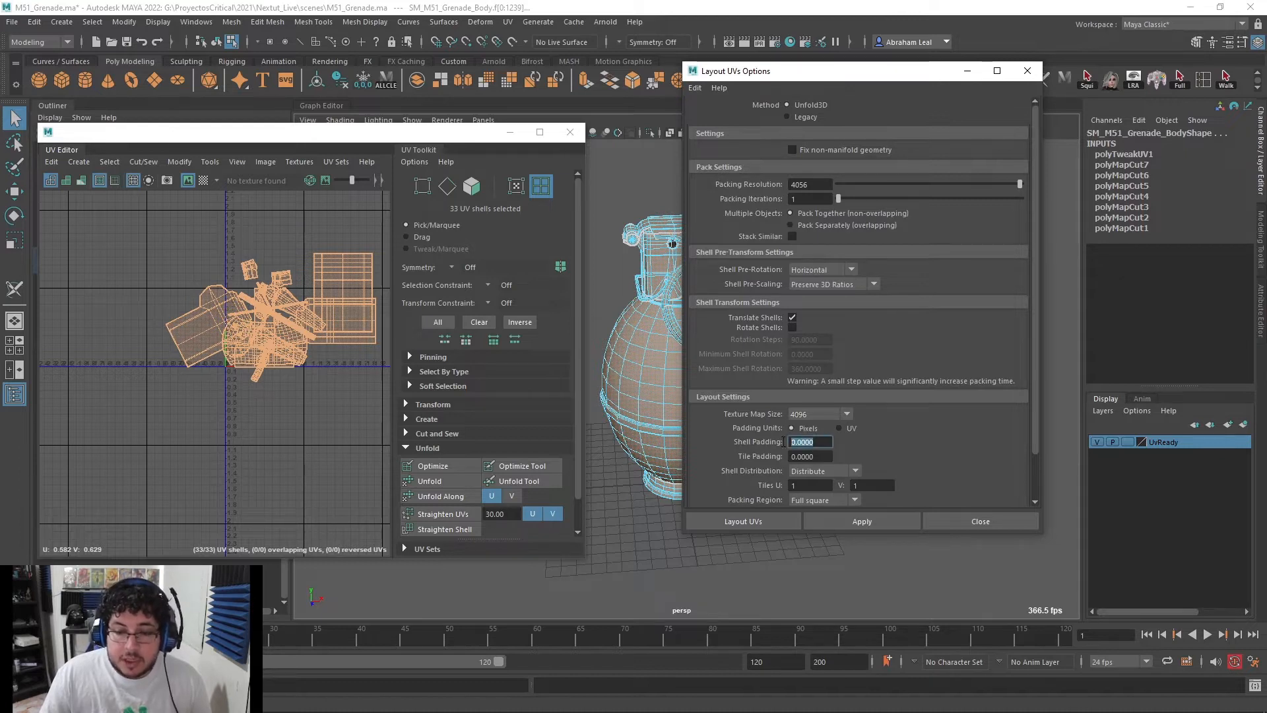
pyautogui.write('4')
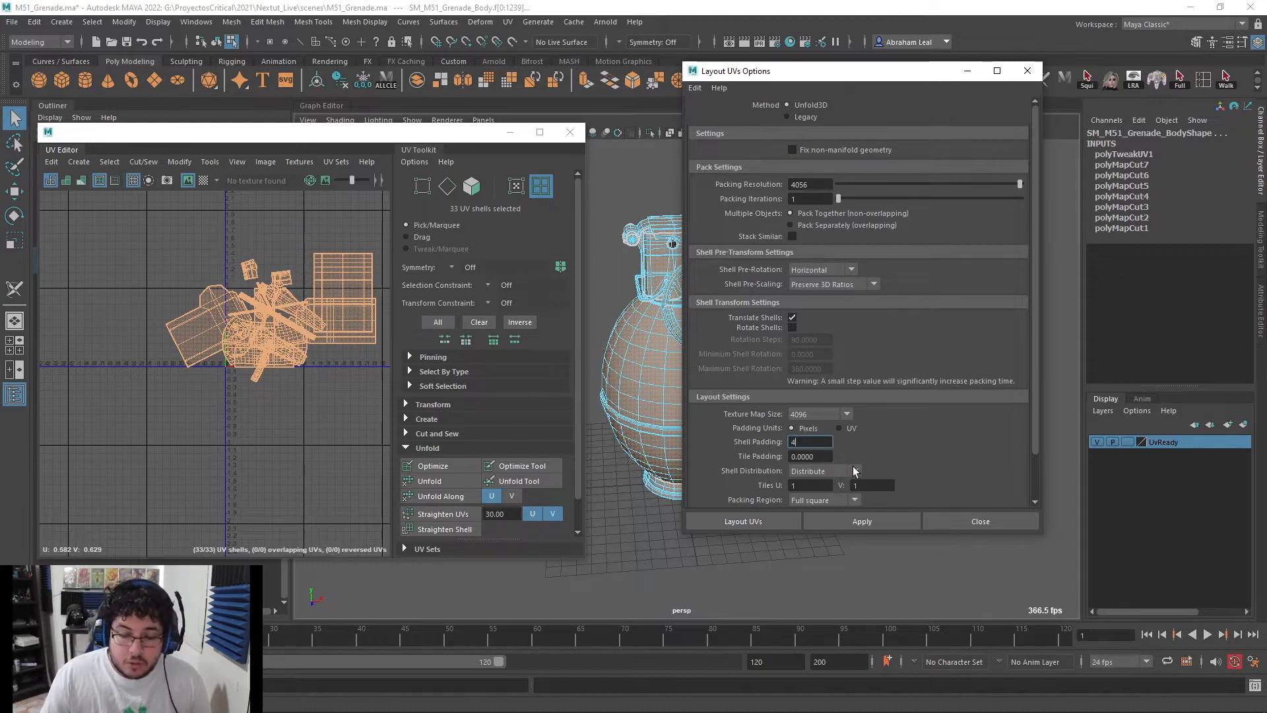
pyautogui.press('Tab')
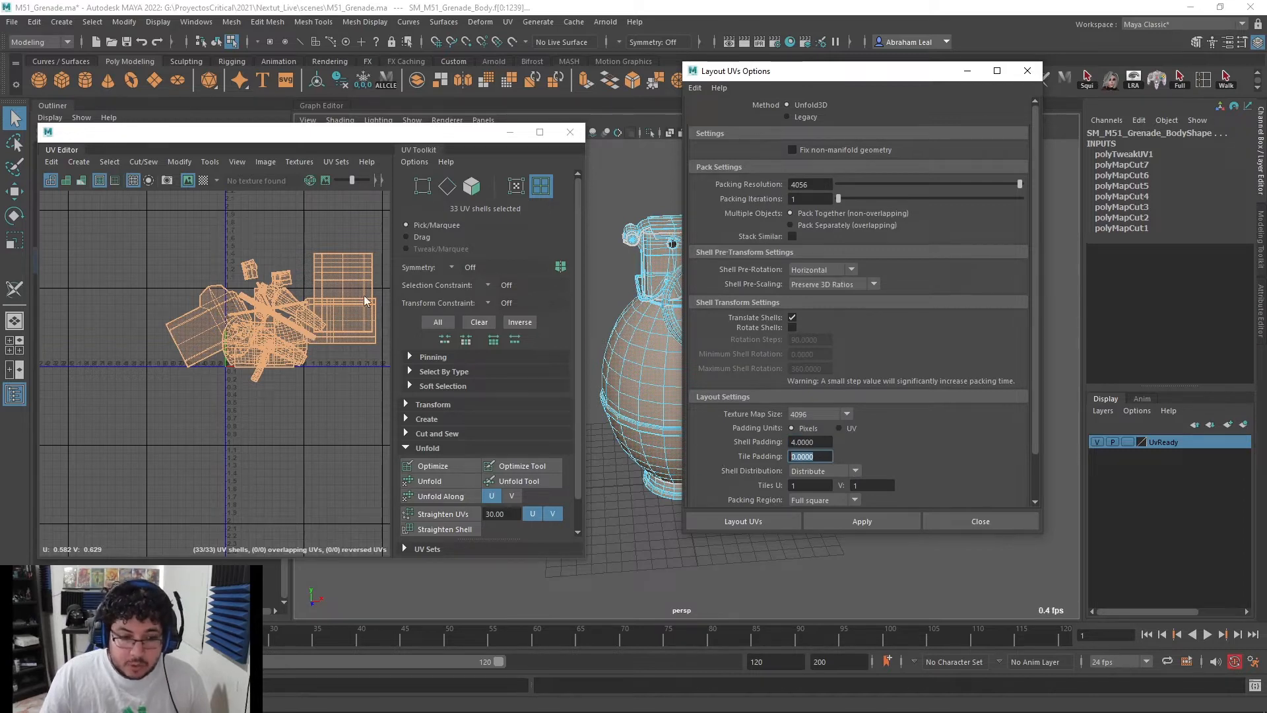
pyautogui.write('4')
pyautogui.click(879, 521)
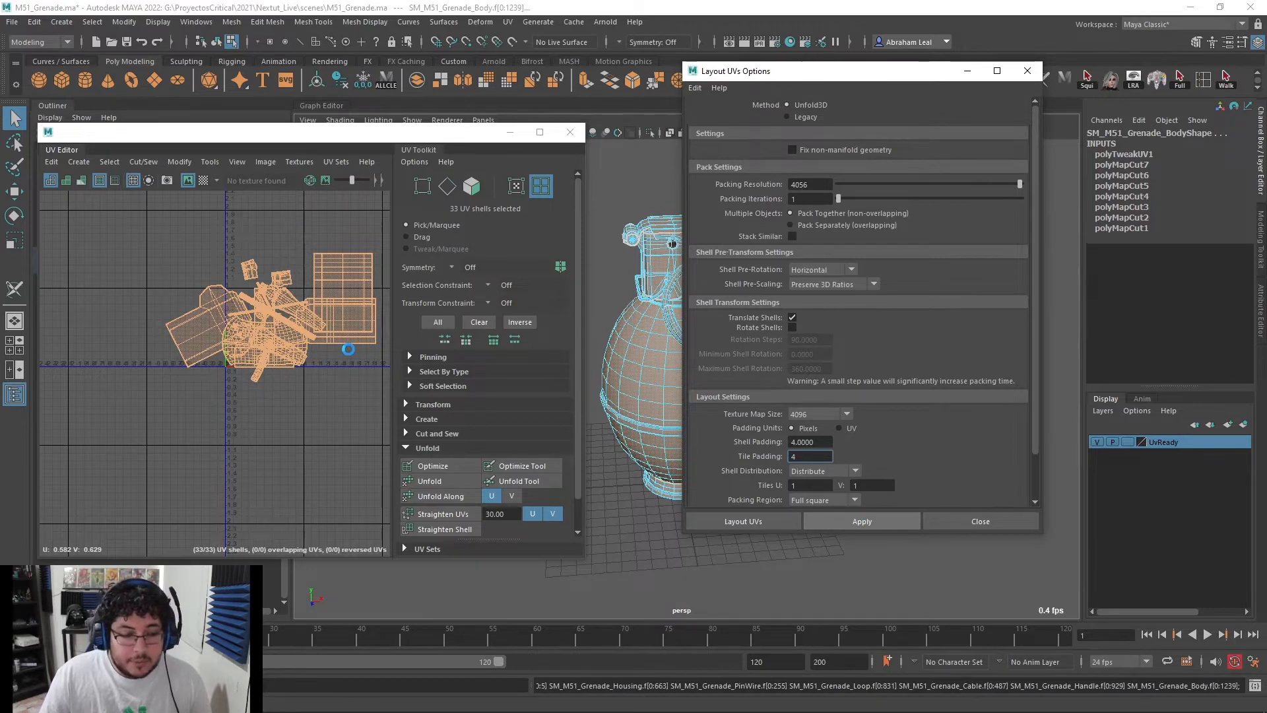
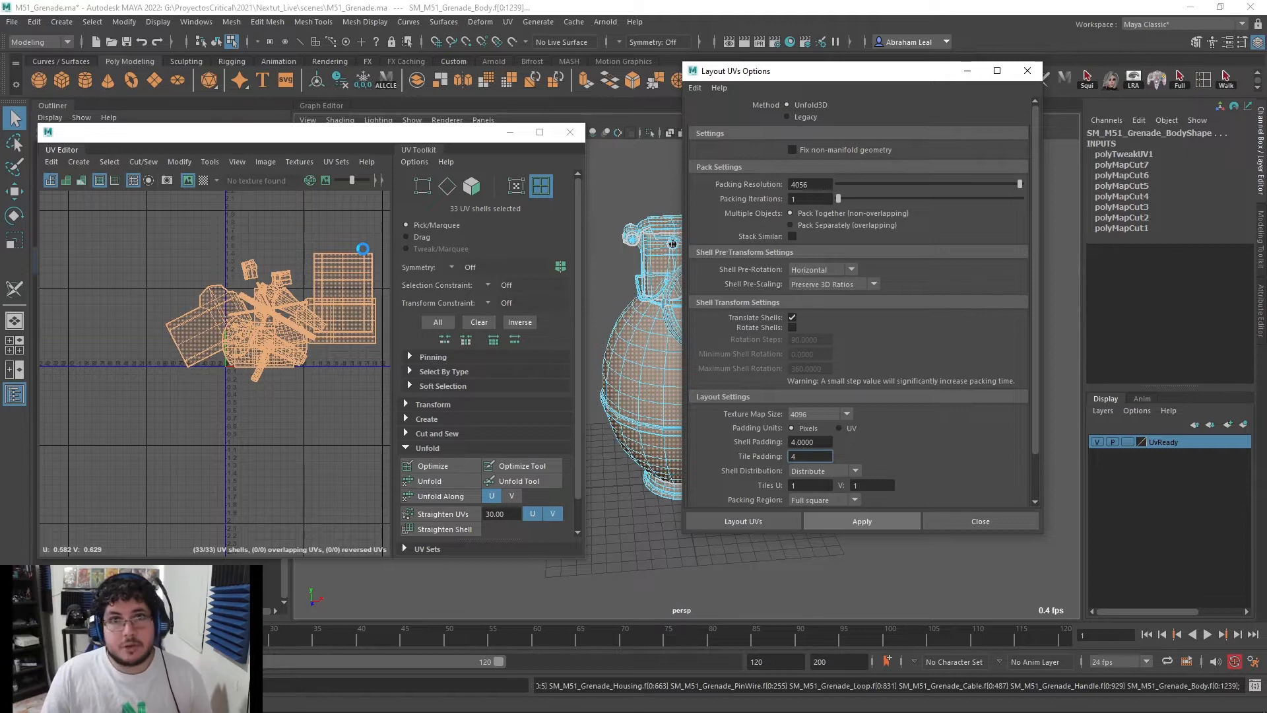
# Deselect the shells, turn on the checker map and examine the checker density across the grenade's body, housing and ring
pyautogui.scroll(5, 310, 310)
pyautogui.scroll(-5, 294, 311)
pyautogui.click(191, 248)
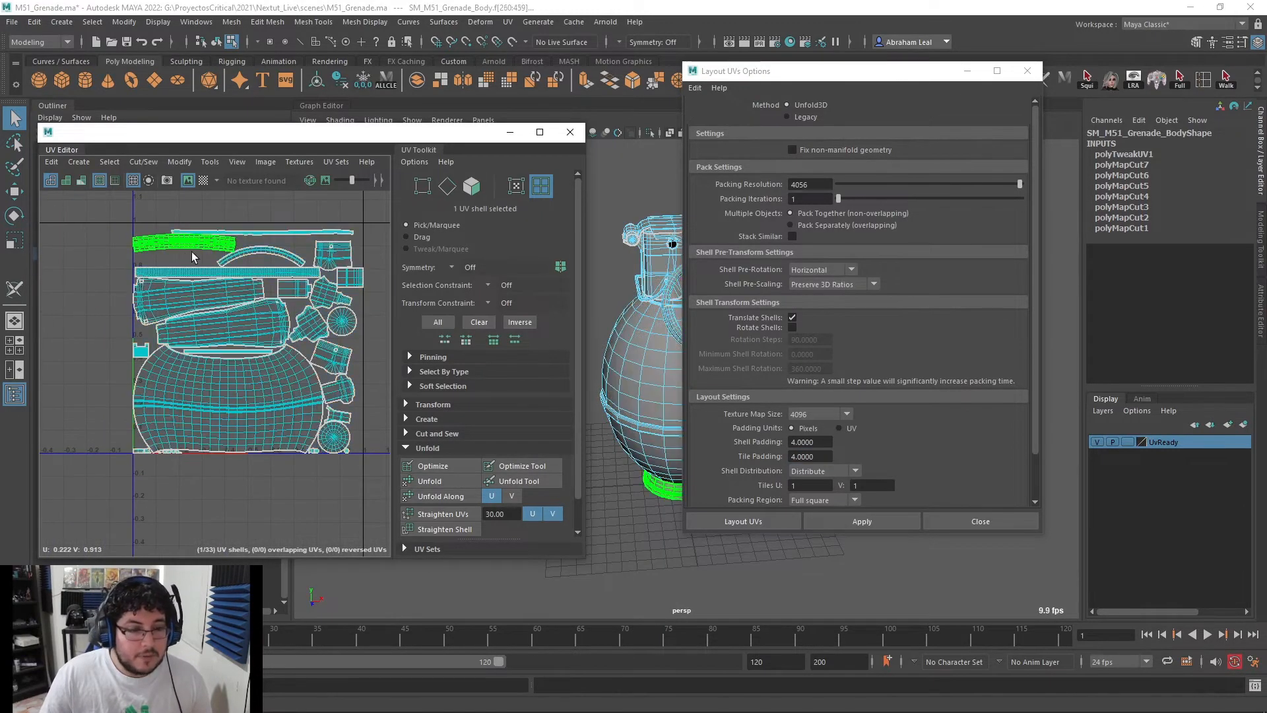
pyautogui.click(311, 212)
pyautogui.click(204, 180)
pyautogui.moveTo(797, 79); pyautogui.dragTo(933, 131)
pyautogui.scroll(5, 700, 295)
pyautogui.keyDown('alt'); pyautogui.moveTo(700, 295); pyautogui.dragTo(716, 225); pyautogui.keyUp('alt')
pyautogui.click(714, 211)
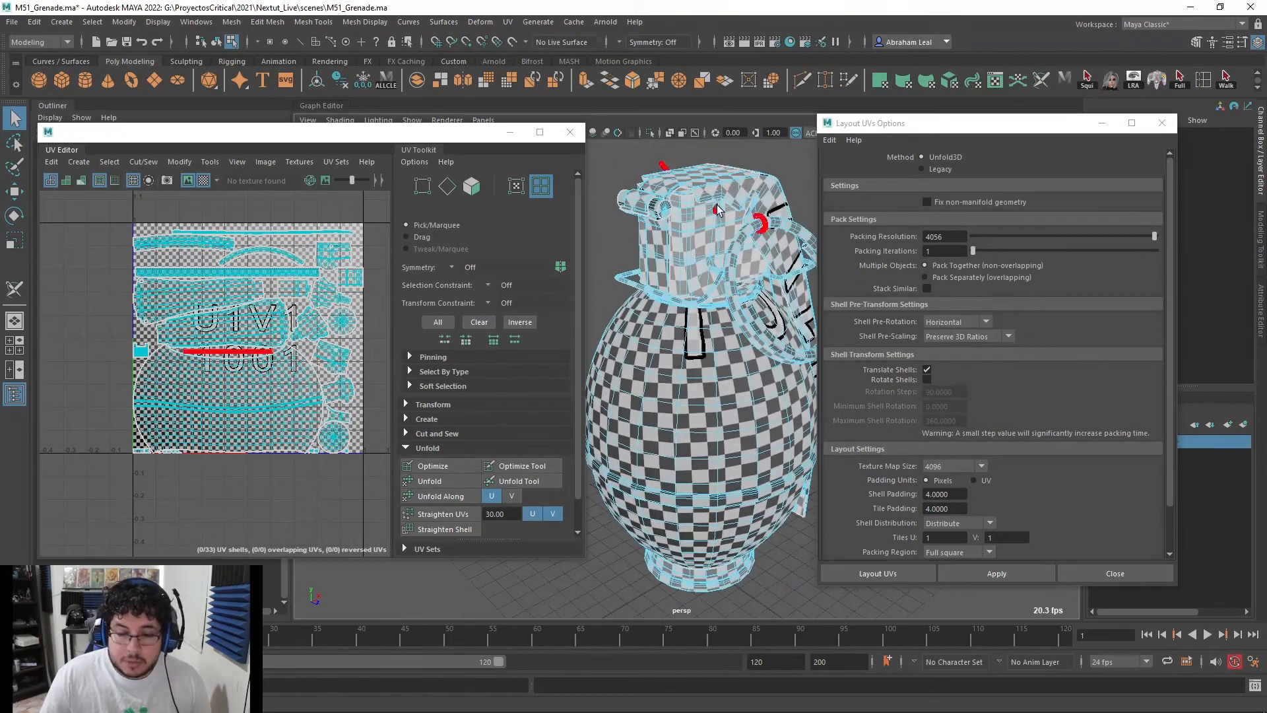
pyautogui.keyDown('alt'); pyautogui.moveTo(701, 250); pyautogui.dragTo(701, 291, button='middle'); pyautogui.keyUp('alt')
pyautogui.moveTo(666, 277)
pyautogui.keyDown('alt'); pyautogui.mouseDown()
pyautogui.moveTo(720, 260)
pyautogui.moveTo(655, 266)
pyautogui.mouseUp(); pyautogui.keyUp('alt')
pyautogui.keyDown('alt'); pyautogui.moveTo(653, 264); pyautogui.dragTo(679, 297, button='right'); pyautogui.keyUp('alt')
pyautogui.keyDown('alt'); pyautogui.moveTo(679, 297); pyautogui.dragTo(676, 257, button='middle'); pyautogui.keyUp('alt')
pyautogui.keyDown('alt'); pyautogui.moveTo(676, 290); pyautogui.dragTo(705, 247); pyautogui.keyUp('alt')
pyautogui.keyDown('alt'); pyautogui.moveTo(705, 248); pyautogui.dragTo(700, 343, button='middle'); pyautogui.keyUp('alt')
pyautogui.keyDown('alt'); pyautogui.moveTo(701, 291); pyautogui.dragTo(708, 320); pyautogui.keyUp('alt')
pyautogui.keyDown('alt'); pyautogui.moveTo(690, 283); pyautogui.dragTo(722, 376, button='middle'); pyautogui.keyUp('alt')
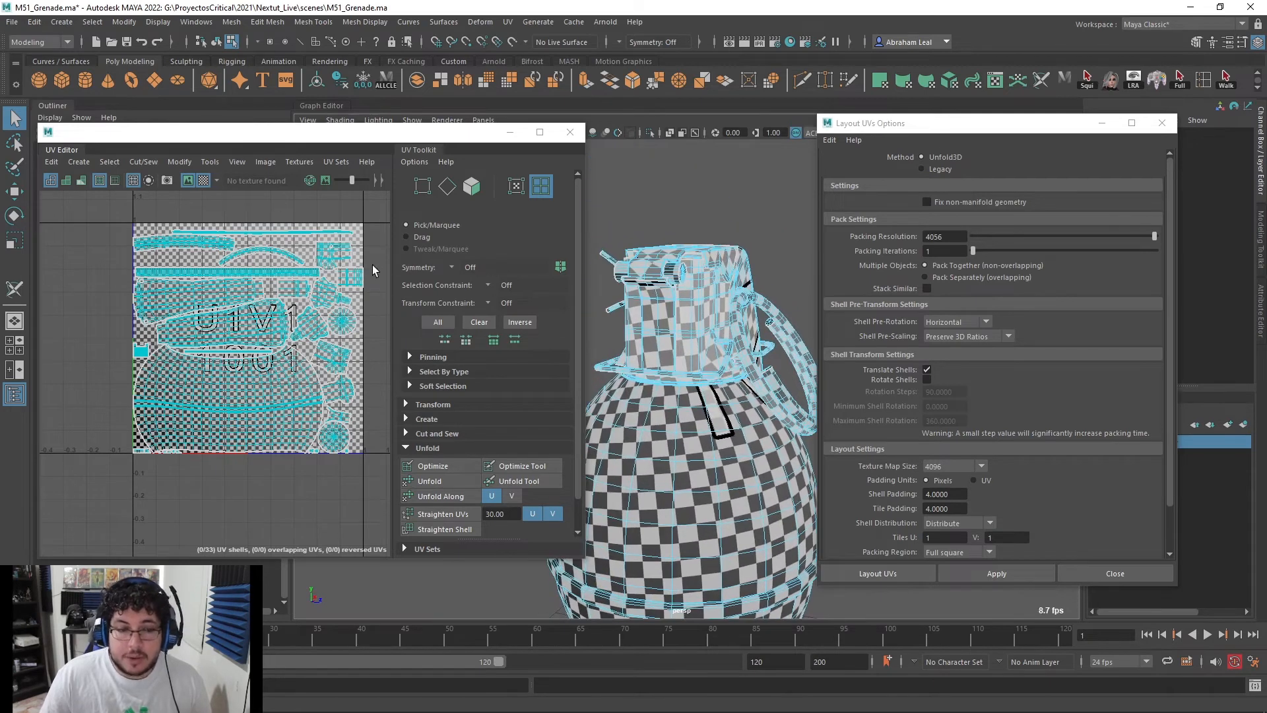
# Turn off the checker map and examine the arrangement and spacing of the packed UV shells
pyautogui.click(204, 180)
pyautogui.keyDown('alt'); pyautogui.moveTo(330, 291); pyautogui.dragTo(423, 284, button='right'); pyautogui.keyUp('alt')
pyautogui.keyDown('alt'); pyautogui.moveTo(194, 264); pyautogui.dragTo(264, 304, button='middle'); pyautogui.keyUp('alt')
pyautogui.keyDown('alt'); pyautogui.moveTo(267, 307); pyautogui.dragTo(182, 327, button='right'); pyautogui.keyUp('alt')
pyautogui.keyDown('alt'); pyautogui.moveTo(198, 327); pyautogui.dragTo(248, 282, button='middle'); pyautogui.keyUp('alt')
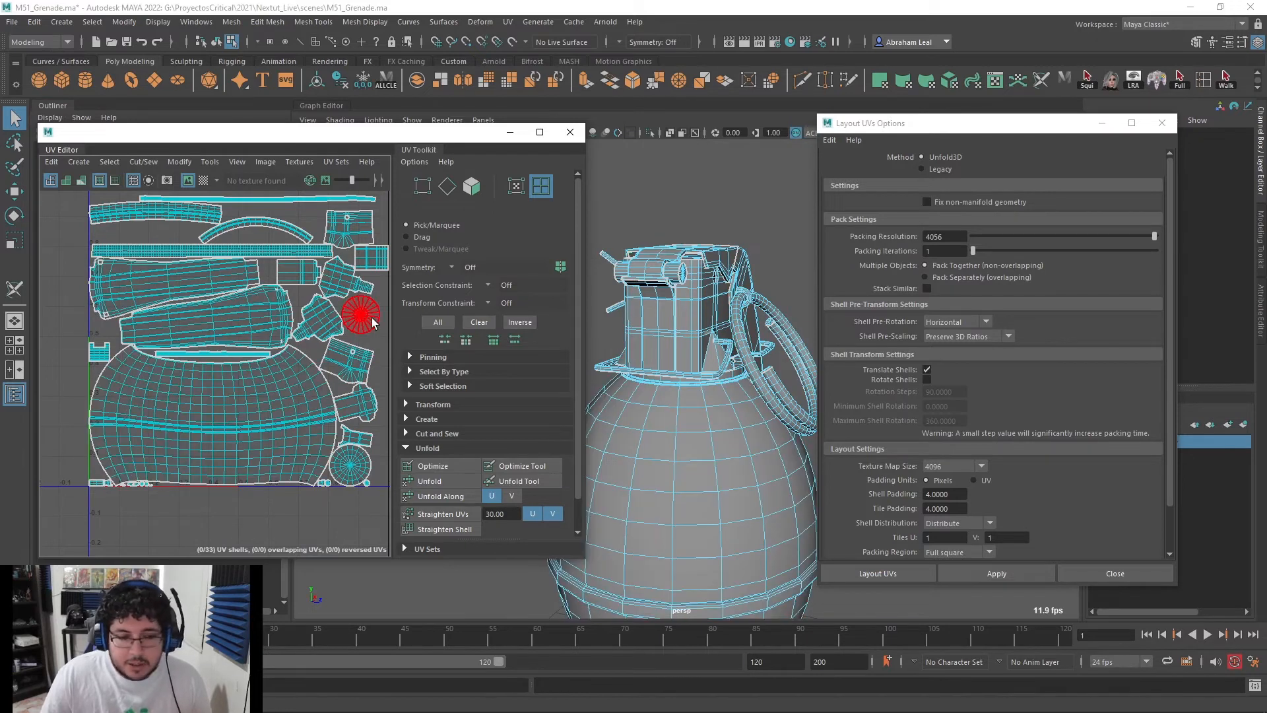
pyautogui.scroll(-4, 300, 286)
pyautogui.scroll(5, 298, 286)
pyautogui.scroll(-4, 246, 293)
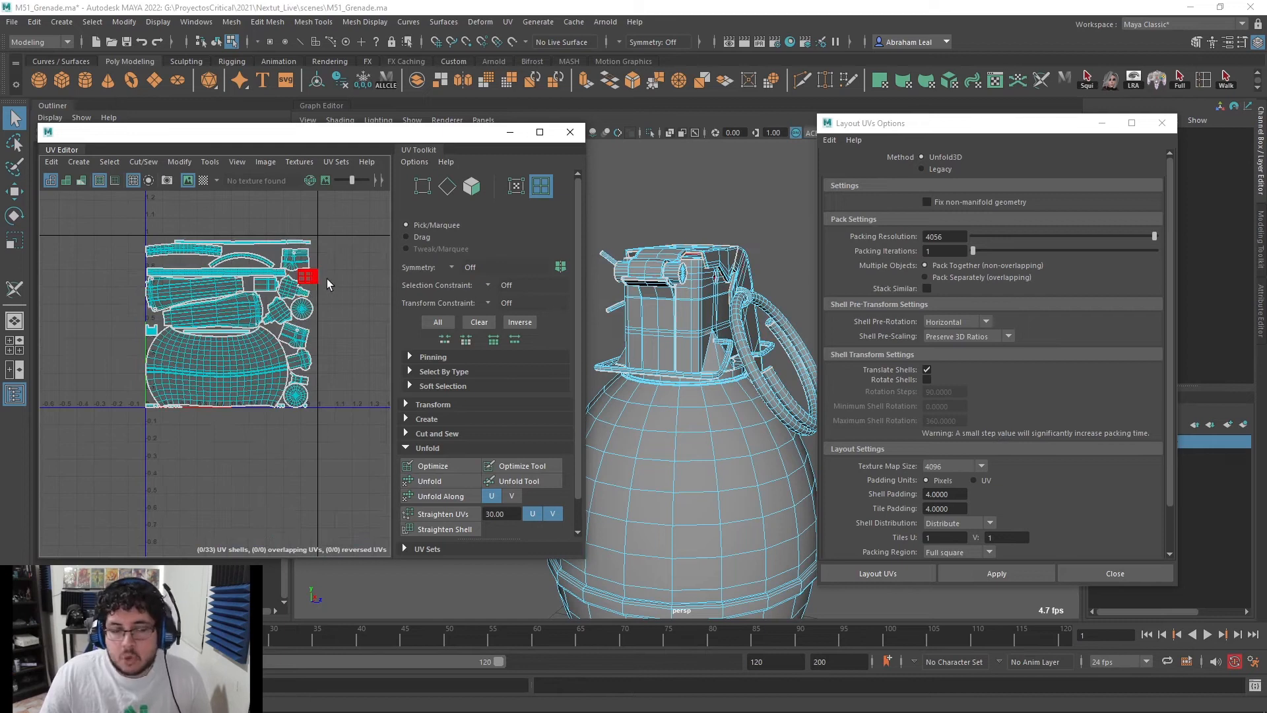
pyautogui.scroll(4, 327, 279)
pyautogui.scroll(-4, 327, 272)
# Close the Layout UVs options and select all UV shells of the grenade
pyautogui.moveTo(333, 222); pyautogui.dragTo(103, 431)
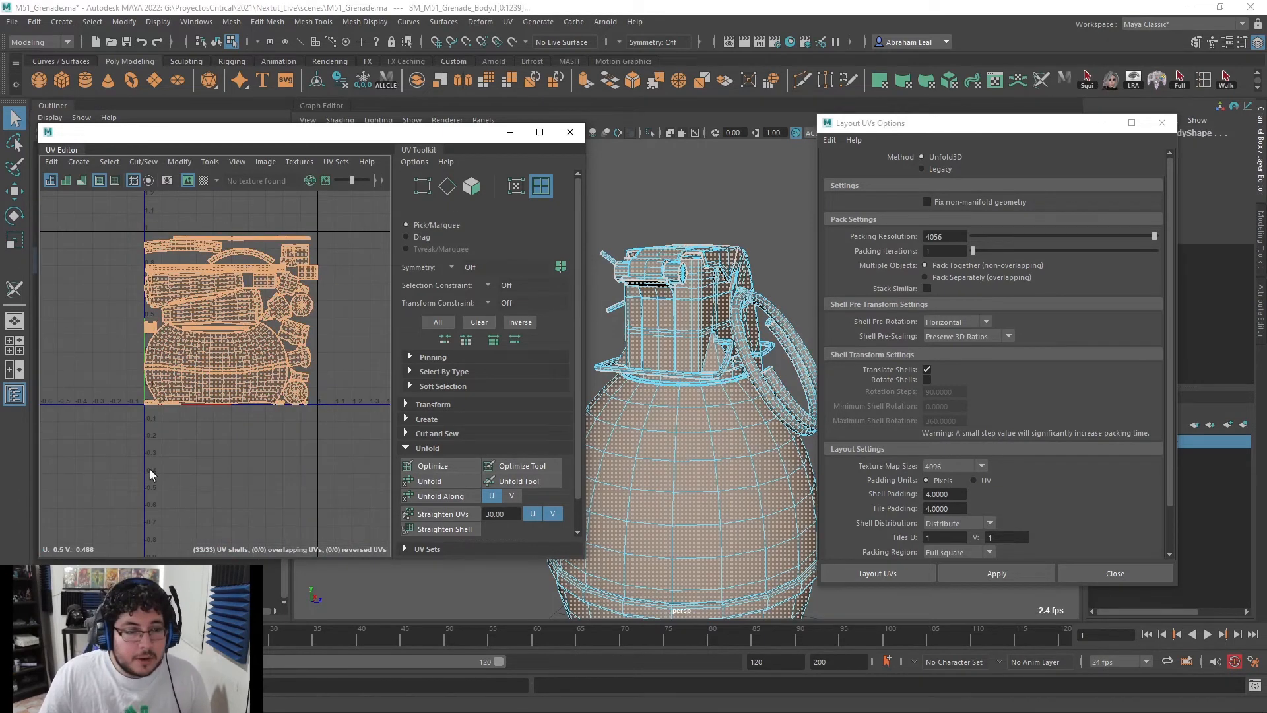
pyautogui.moveTo(714, 255); pyautogui.dragTo(777, 235, button='right')
pyautogui.click(787, 248)
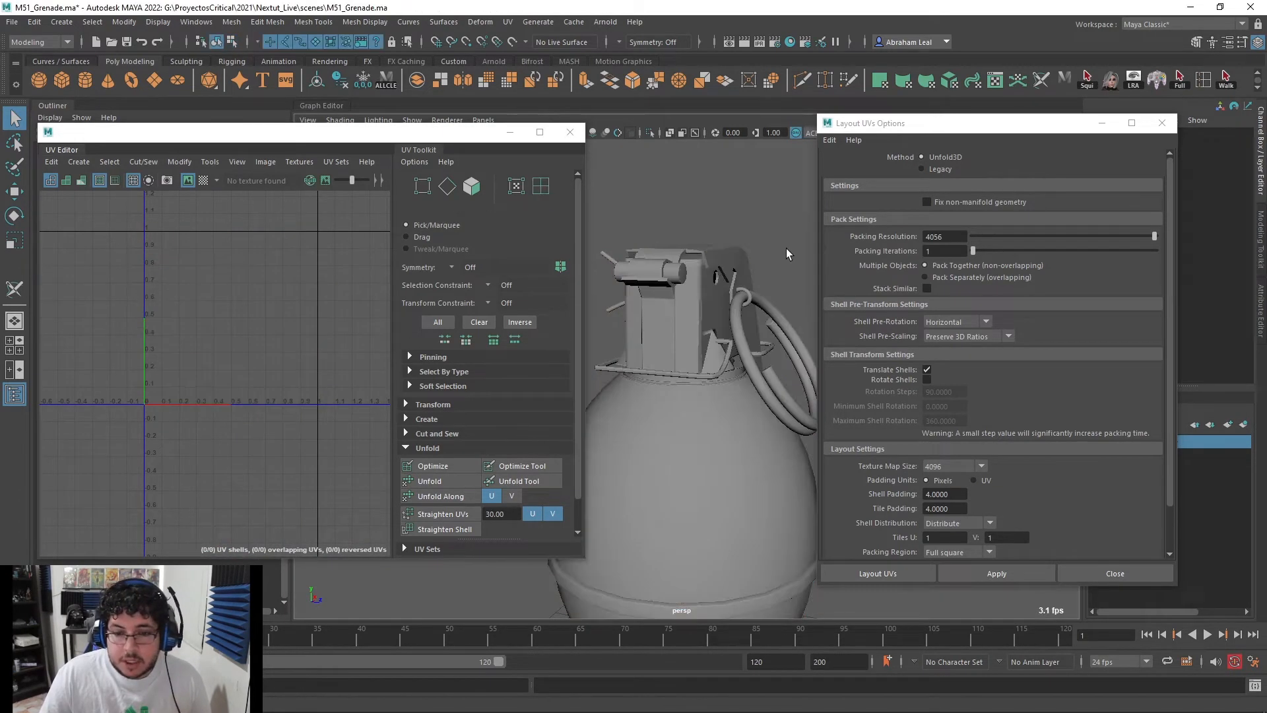
pyautogui.scroll(-3, 659, 309)
pyautogui.click(1162, 123)
pyautogui.keyDown('alt'); pyautogui.moveTo(825, 340); pyautogui.dragTo(607, 508); pyautogui.keyUp('alt')
pyautogui.scroll(-3, 820, 271)
pyautogui.moveTo(331, 269); pyautogui.dragTo(254, 250, button='right')
pyautogui.moveTo(48, 227); pyautogui.dragTo(363, 436)
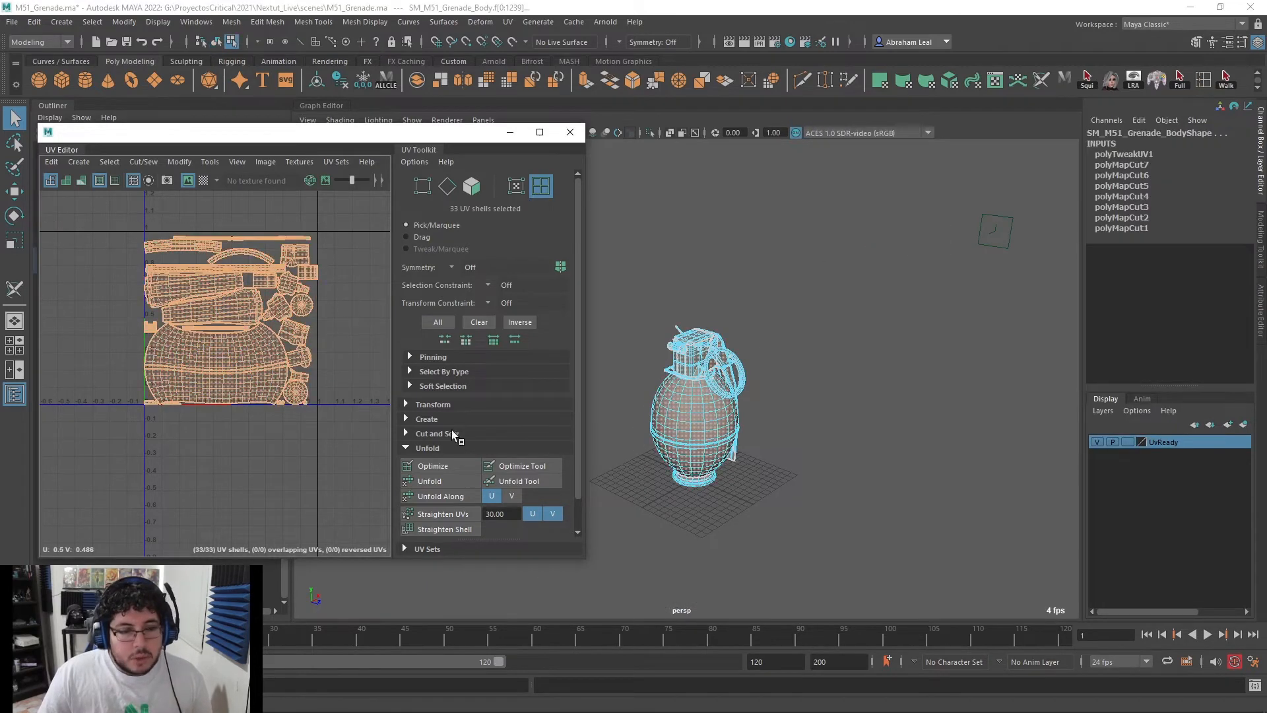
# Set the texel density map size to 4096 and measure the texel density of the selected shells
pyautogui.click(406, 403)
pyautogui.scroll(-4, 469, 429)
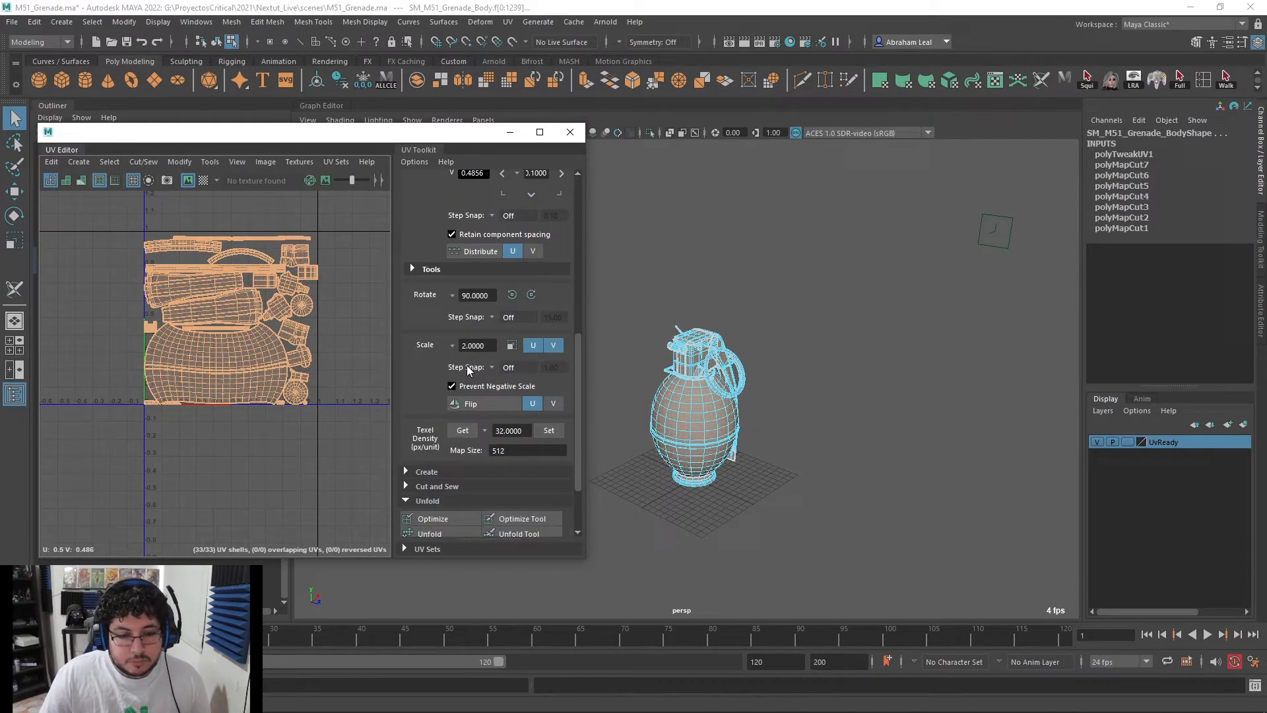
pyautogui.doubleClick(491, 451)
pyautogui.write('4096')
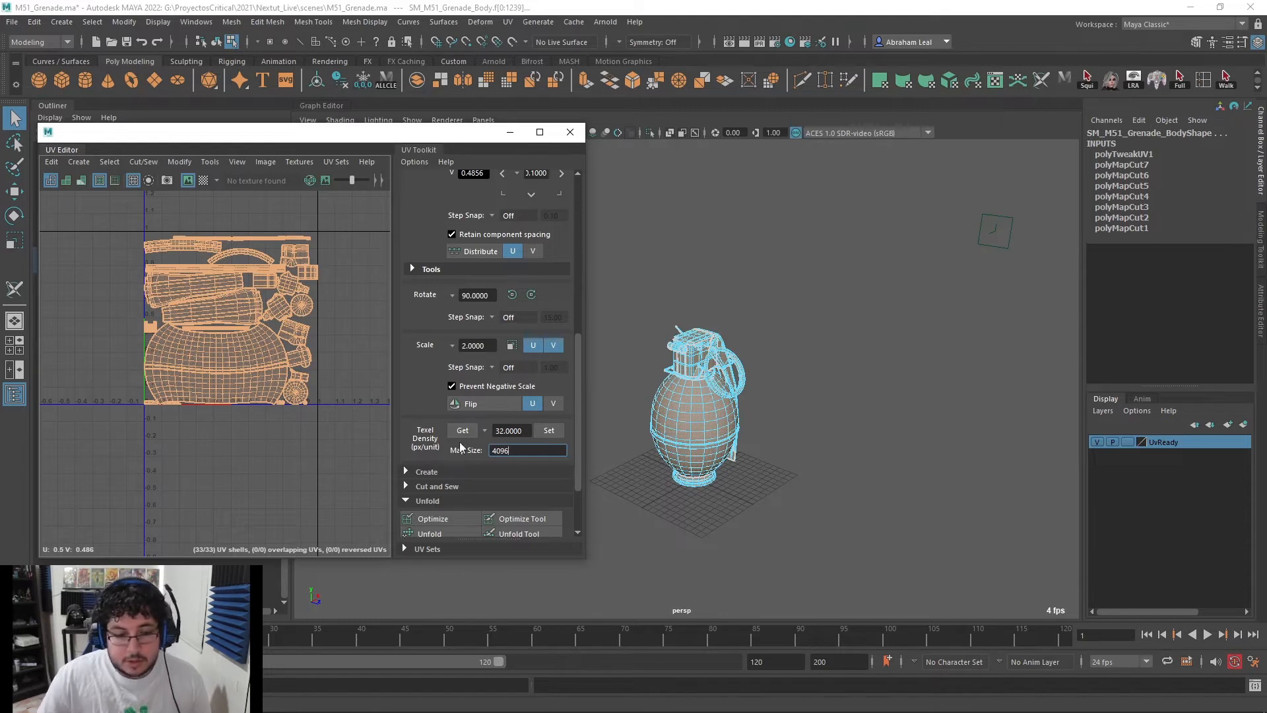
pyautogui.click(463, 430)
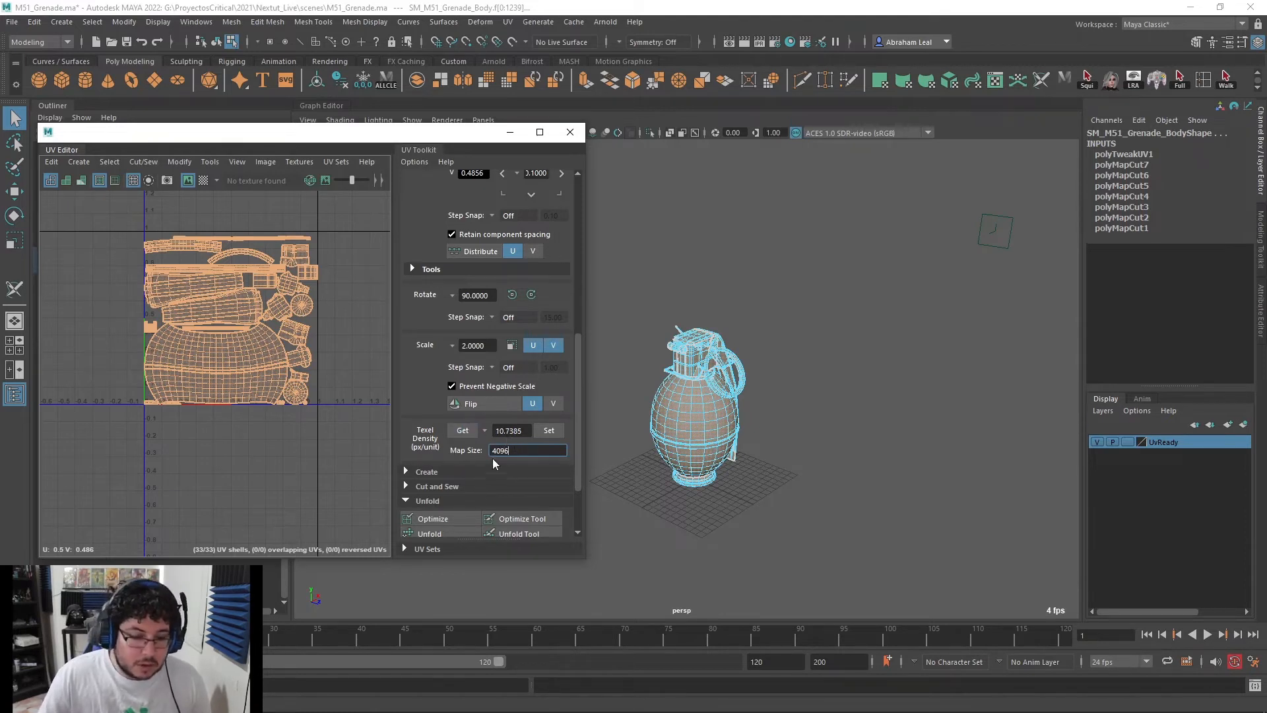
# Close the UV Editor, return to object mode and clear the selection
pyautogui.scroll(5, 803, 350)
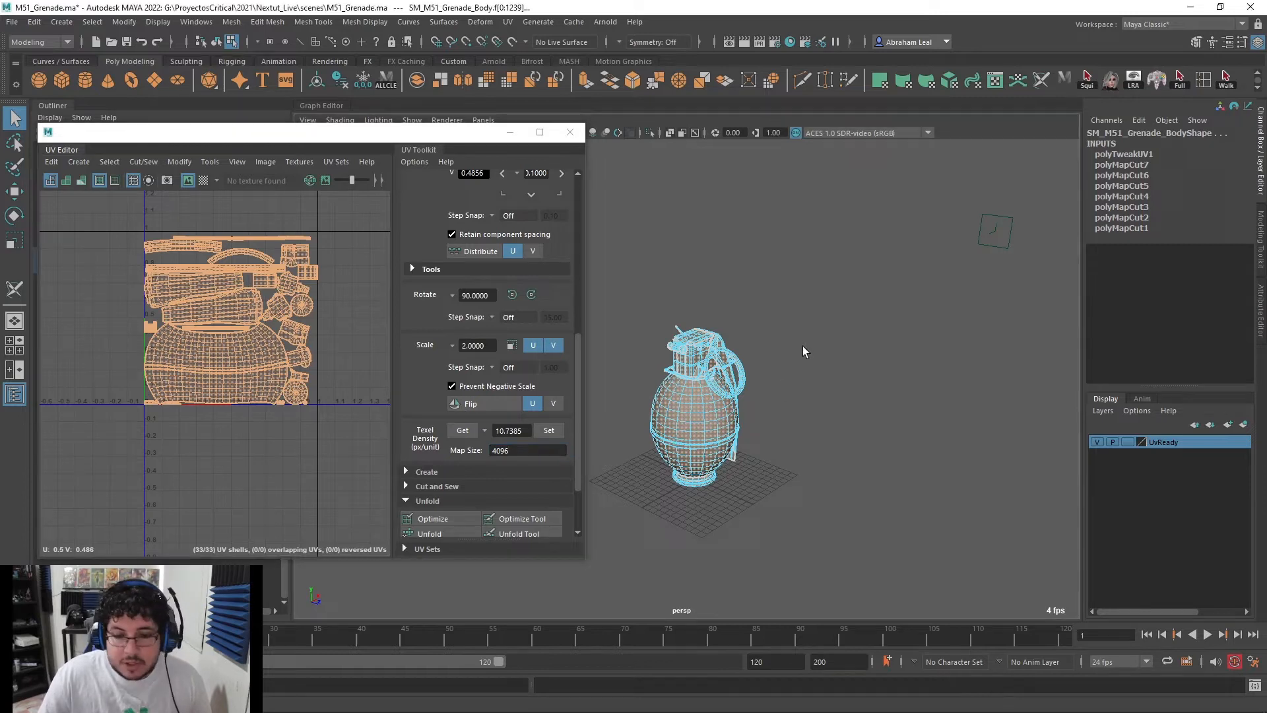
pyautogui.click(804, 350)
pyautogui.click(716, 334)
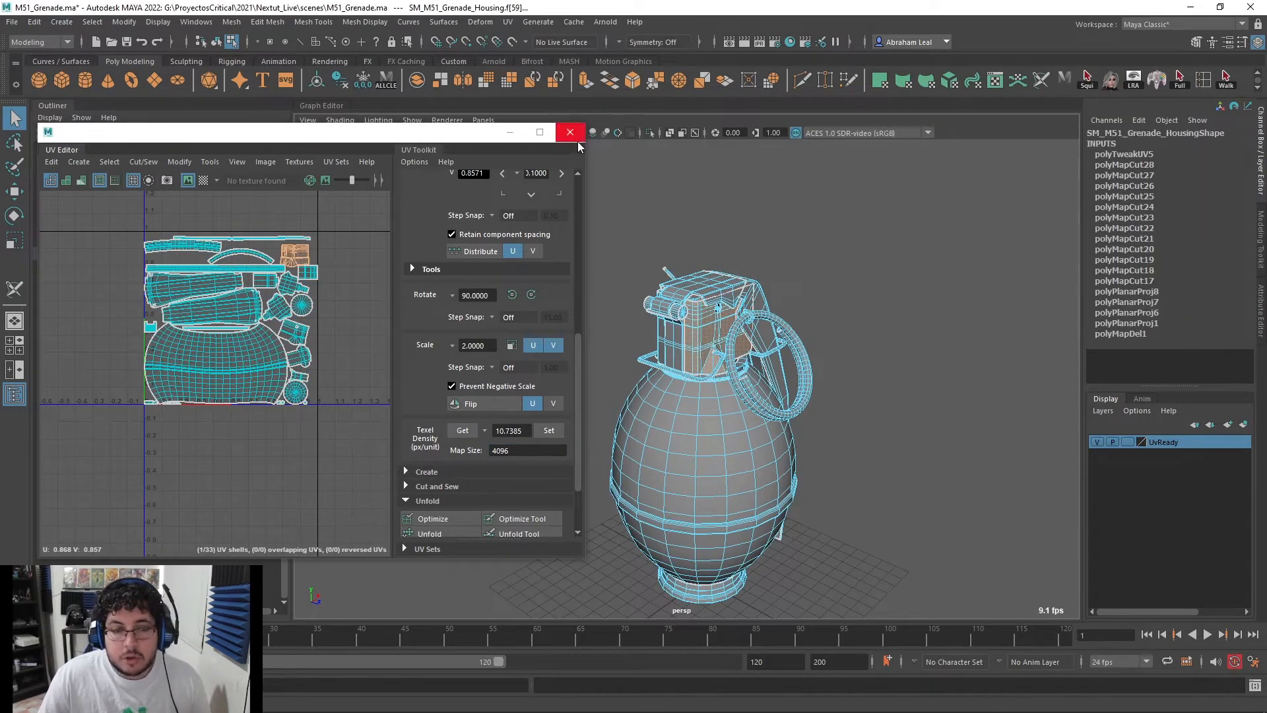
pyautogui.click(569, 132)
pyautogui.press('F8')
pyautogui.click(844, 340)
pyautogui.keyDown('alt'); pyautogui.moveTo(843, 341); pyautogui.dragTo(788, 343); pyautogui.keyUp('alt')
# Select all grenade parts, delete their construction history and save the scene
pyautogui.moveTo(489, 604); pyautogui.dragTo(908, 126)
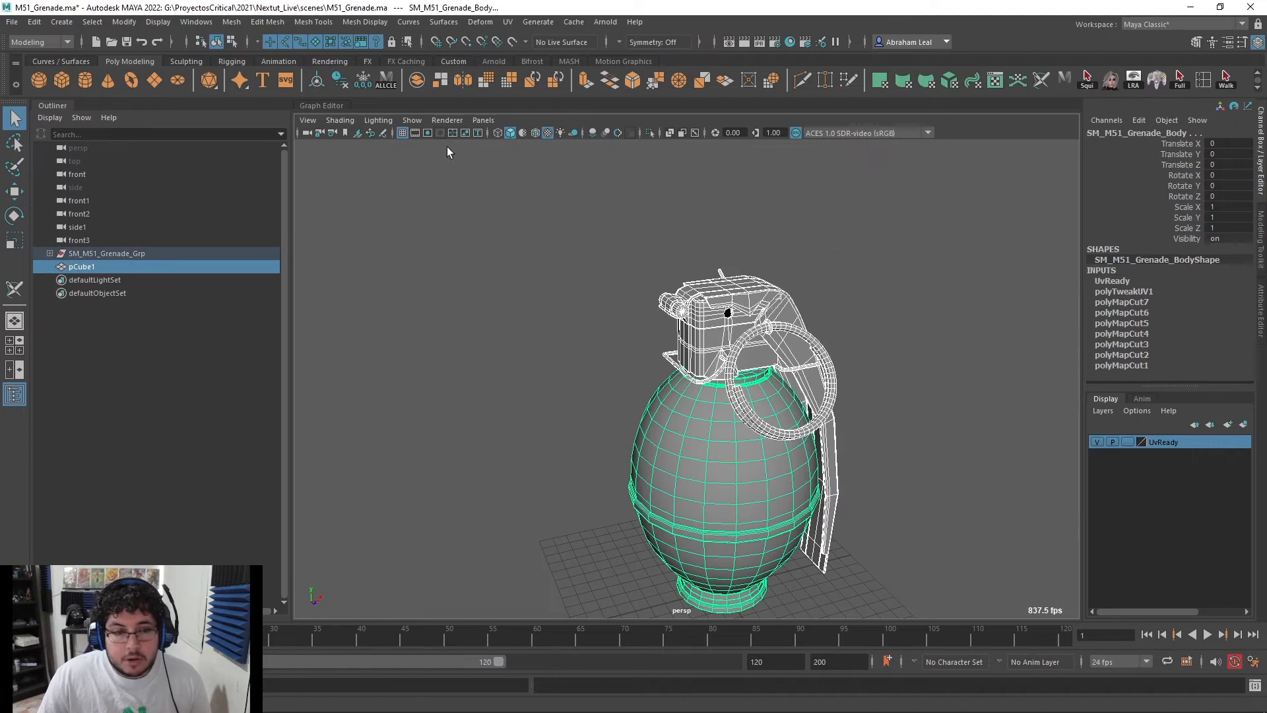
pyautogui.click(340, 80)
pyautogui.click(464, 299)
pyautogui.hotkey('ctrl', 's')
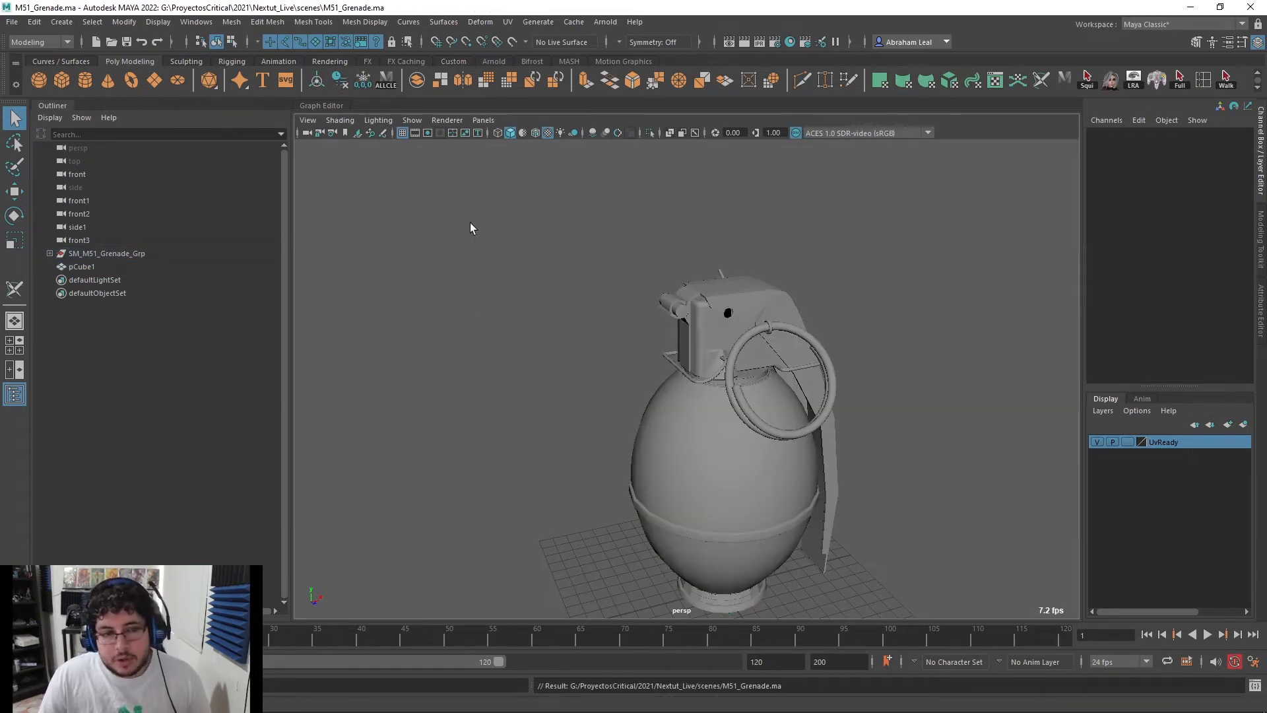
# Start a new empty scene without saving the changes to M51_Grenade.ma
pyautogui.keyDown('alt'); pyautogui.moveTo(620, 321); pyautogui.dragTo(546, 251, button='middle'); pyautogui.keyUp('alt')
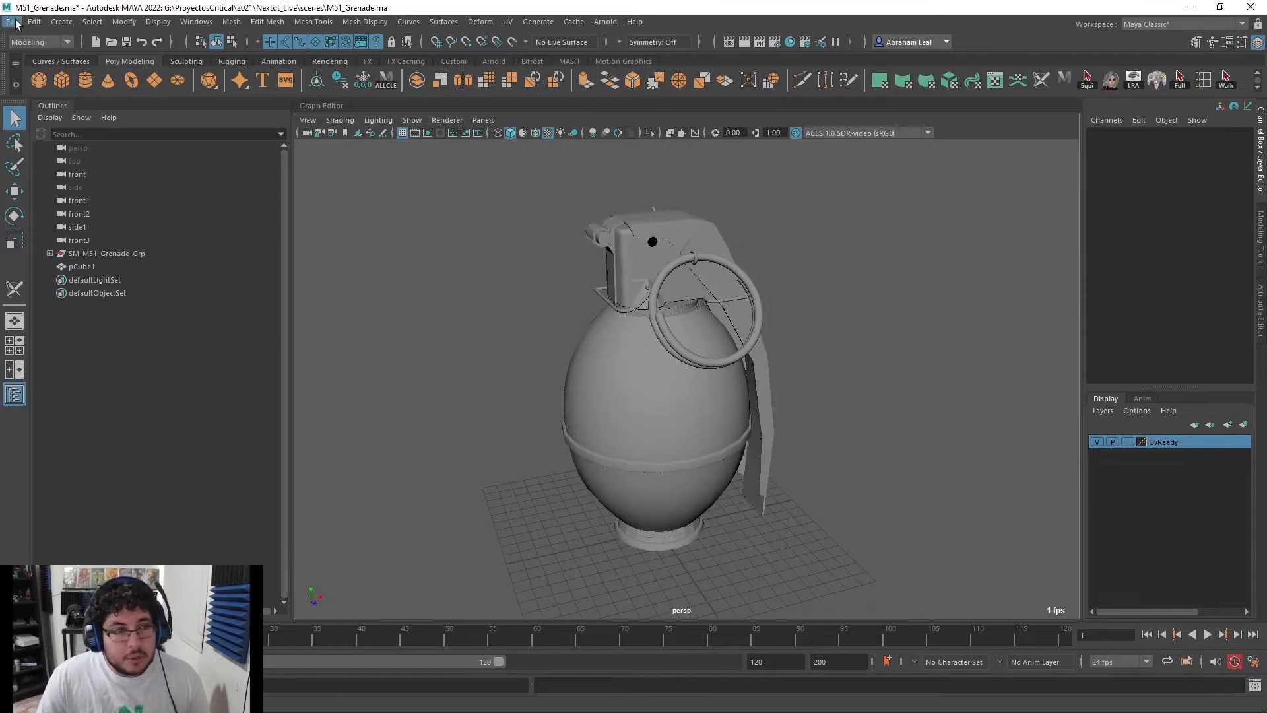
pyautogui.click(11, 22)
pyautogui.click(46, 47)
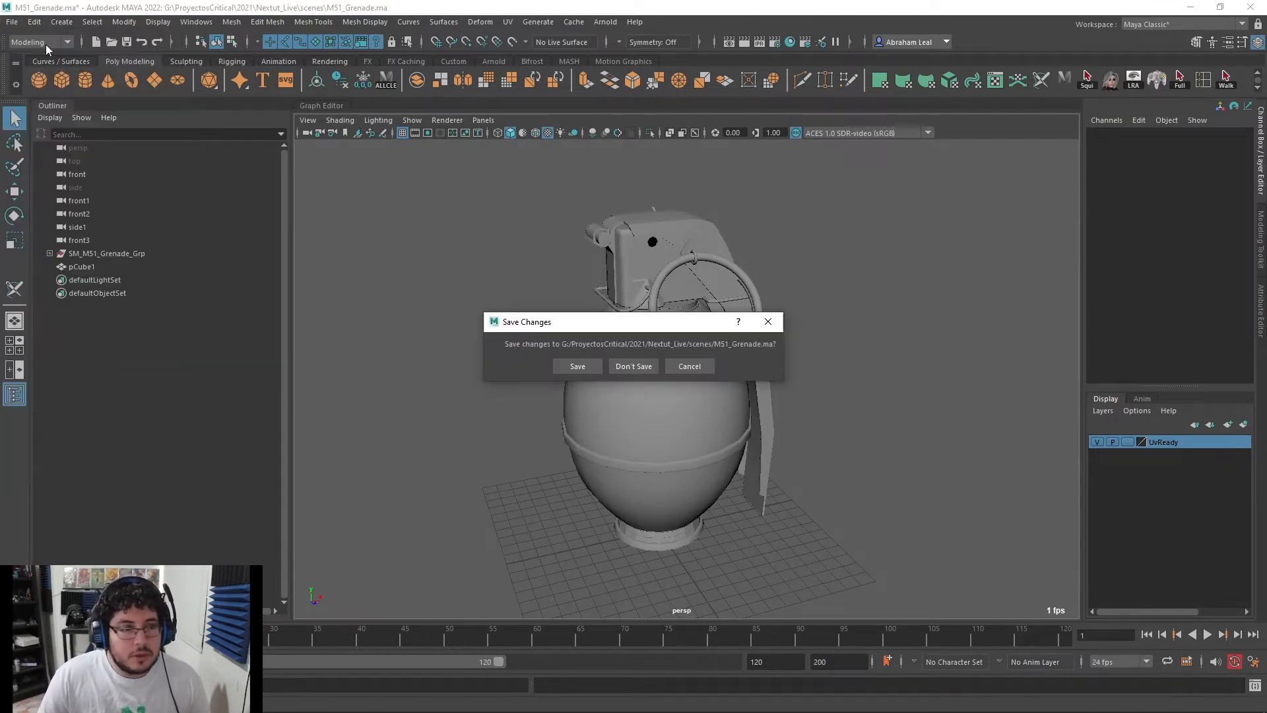
pyautogui.click(644, 367)
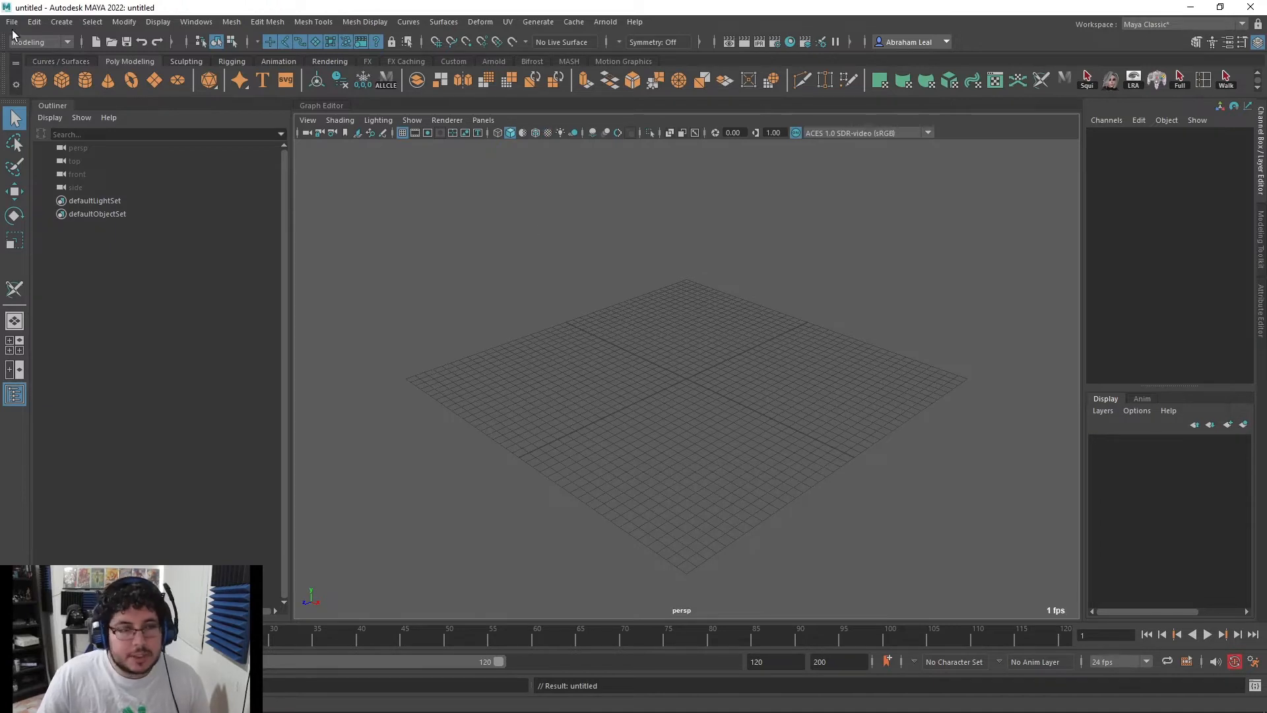
# Import M51_Grenade.ma from the project's scenes folder into the empty scene and frame the grenade
pyautogui.click(11, 21)
pyautogui.click(39, 167)
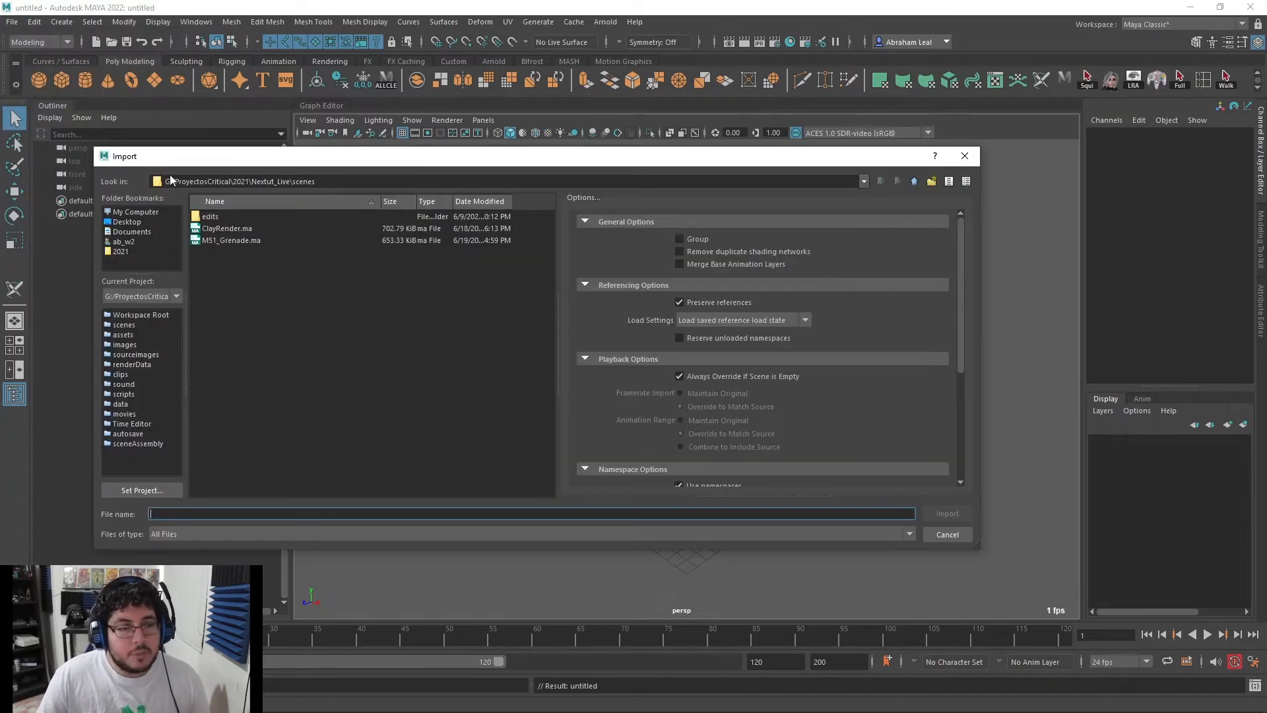
pyautogui.click(230, 241)
pyautogui.click(947, 514)
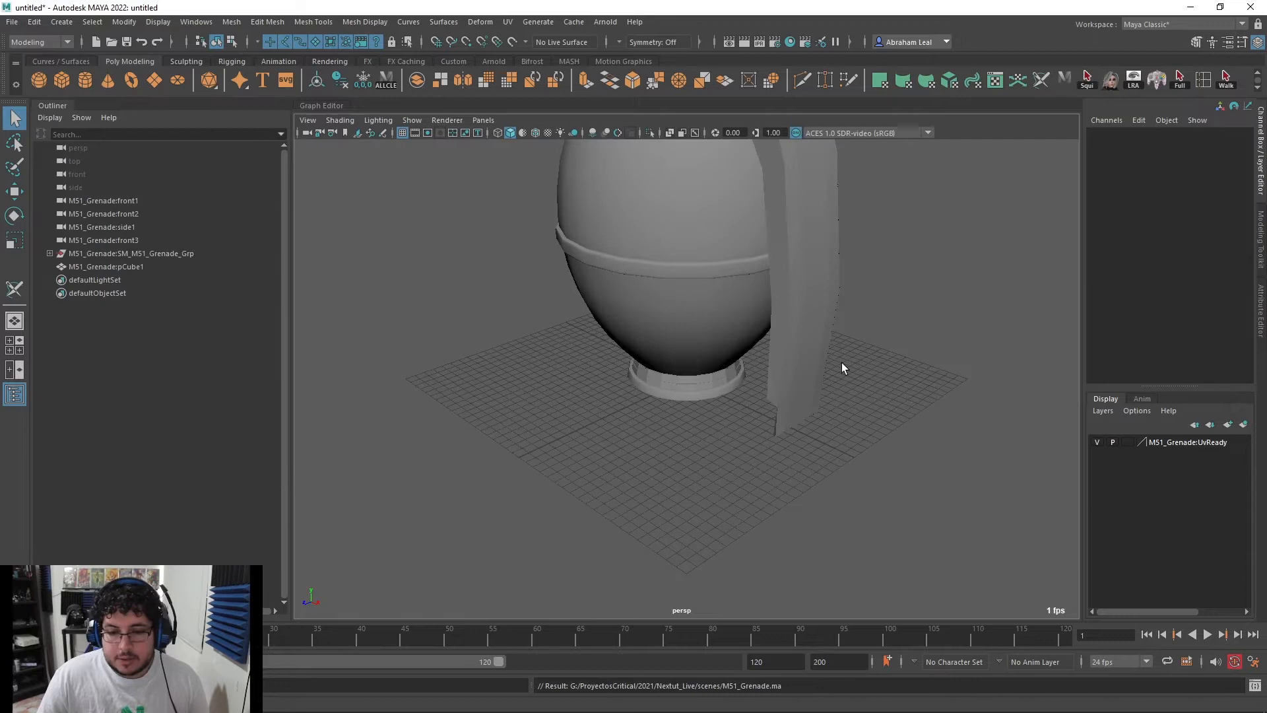
pyautogui.press('f')
pyautogui.scroll(3, 756, 356)
pyautogui.scroll(2, 751, 421)
# Select all the grenade parts, check their packed layout in the UV Editor, then close it and clear the selection
pyautogui.moveTo(858, 178); pyautogui.dragTo(525, 553)
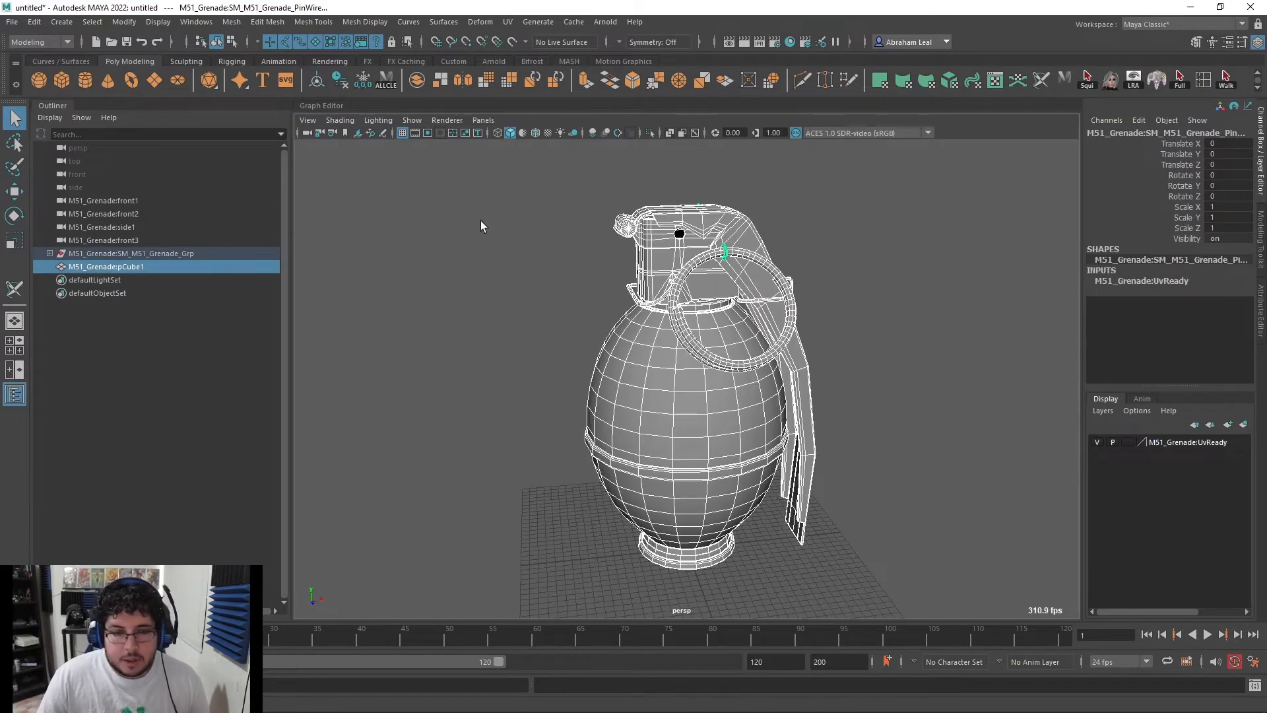
pyautogui.click(508, 22)
pyautogui.click(528, 45)
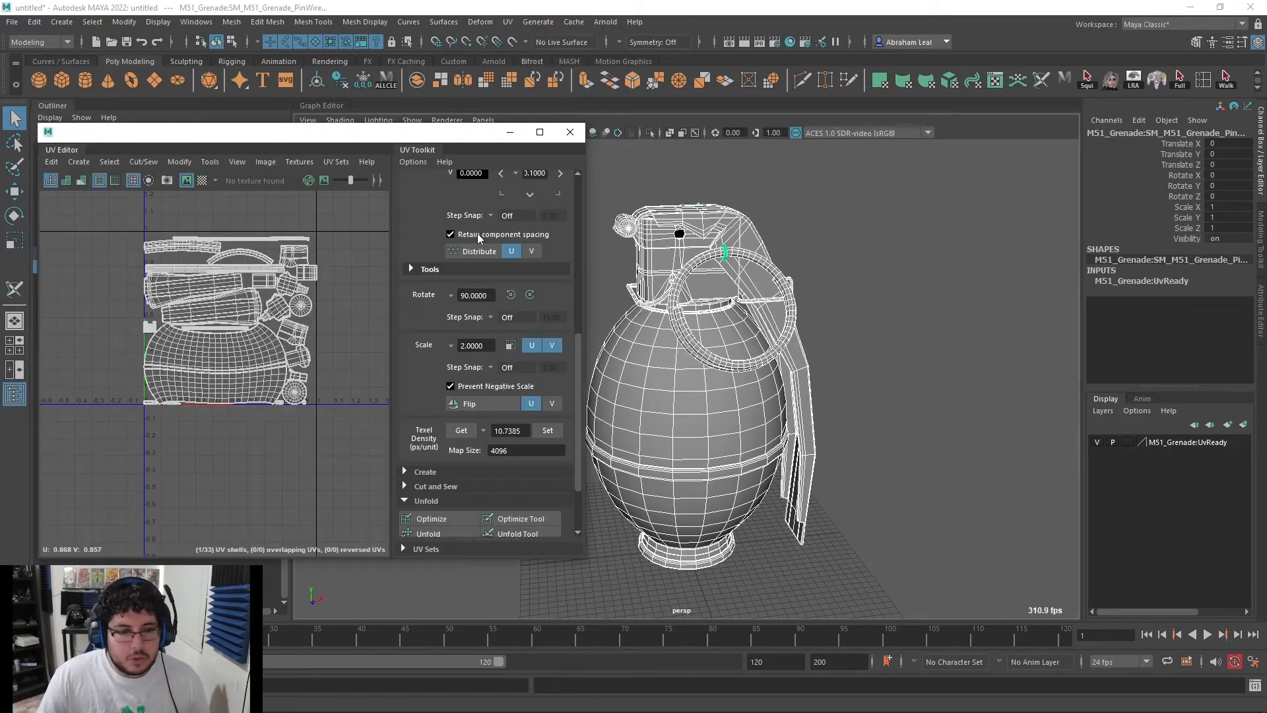
pyautogui.click(570, 132)
pyautogui.click(716, 271)
pyautogui.moveTo(699, 252); pyautogui.dragTo(849, 213, button='right')
# Save the scene as M51_GrenadeRender in Maya ASCII format in the project's scenes folder
pyautogui.click(13, 22)
pyautogui.click(82, 93)
pyautogui.write('Grenade')
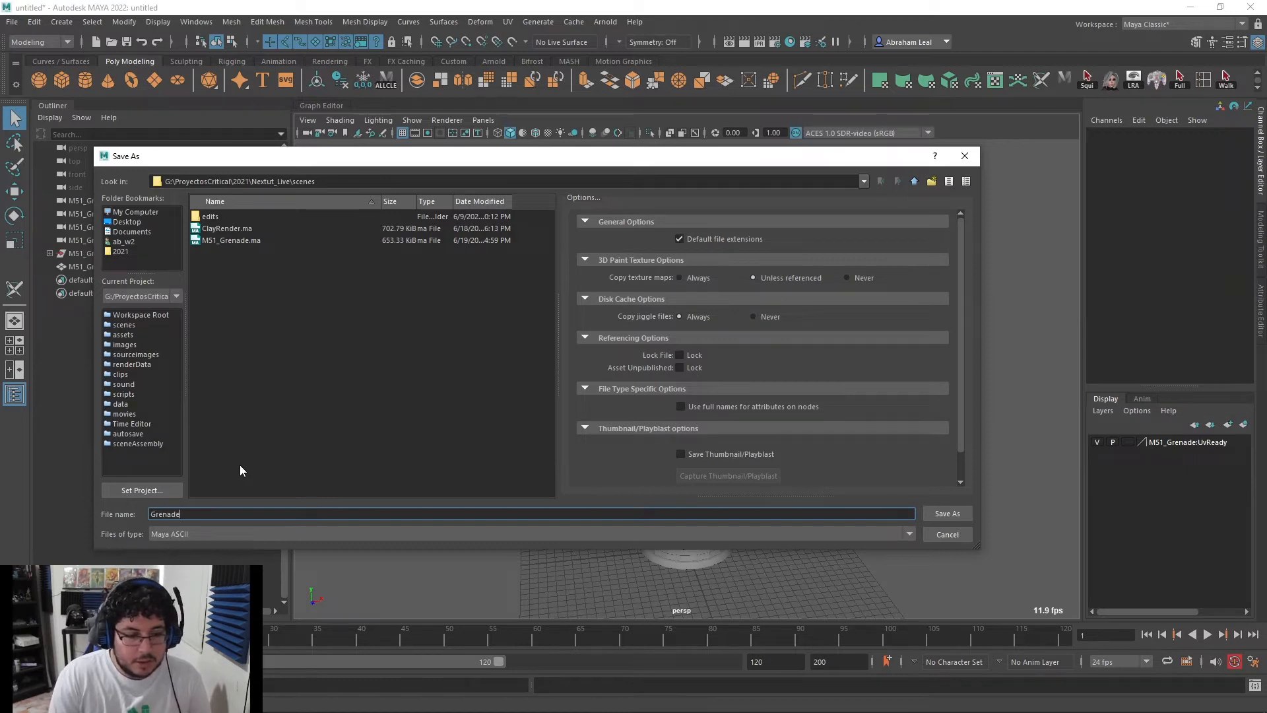
pyautogui.press('BackSpace')
pyautogui.press('BackSpace')
pyautogui.press('BackSpace')
pyautogui.press('BackSpace')
pyautogui.press('BackSpace')
pyautogui.press('BackSpace')
pyautogui.write('m5')
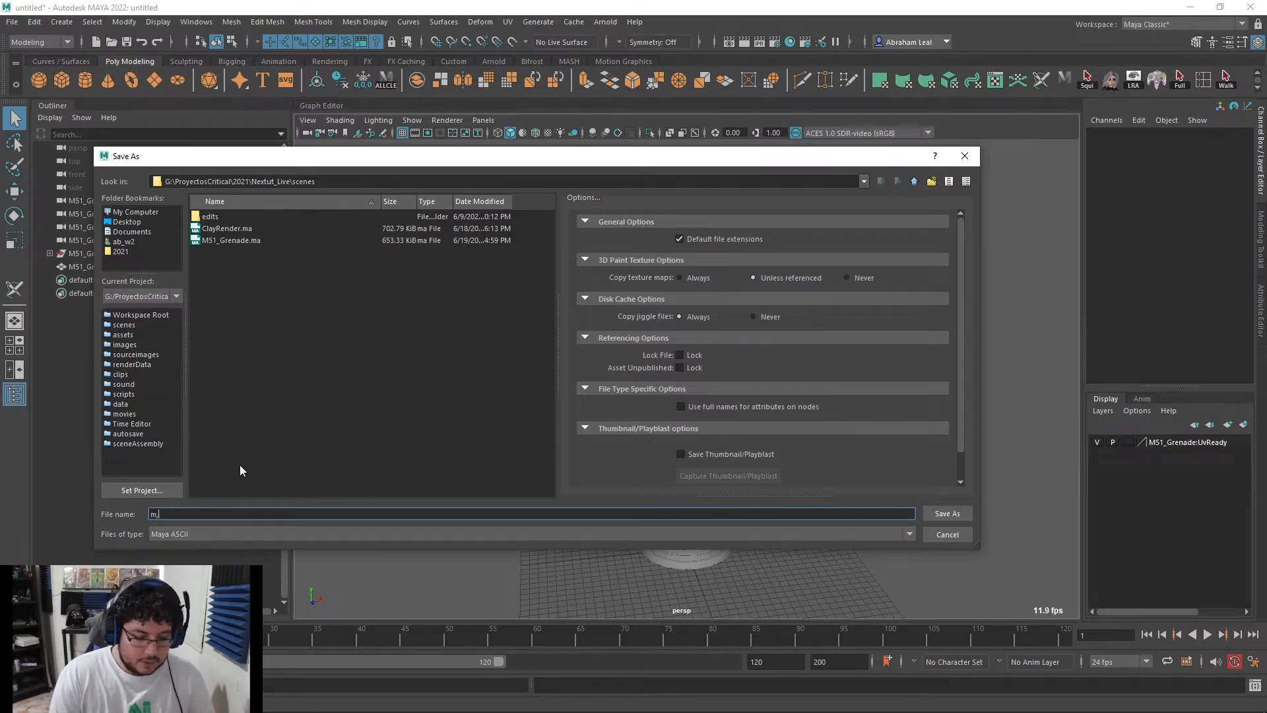
pyautogui.press('BackSpace')
pyautogui.press('BackSpace')
pyautogui.write('M51_Tr')
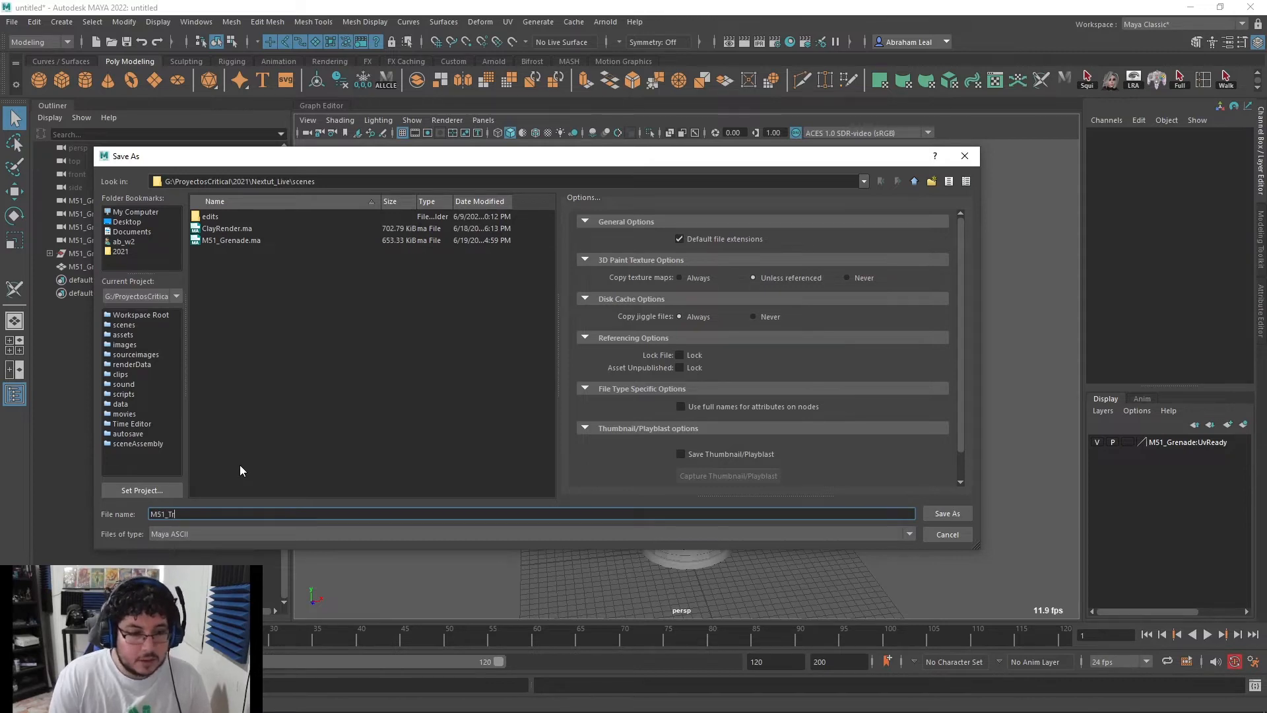
pyautogui.press('BackSpace')
pyautogui.write('GrenadeRender')
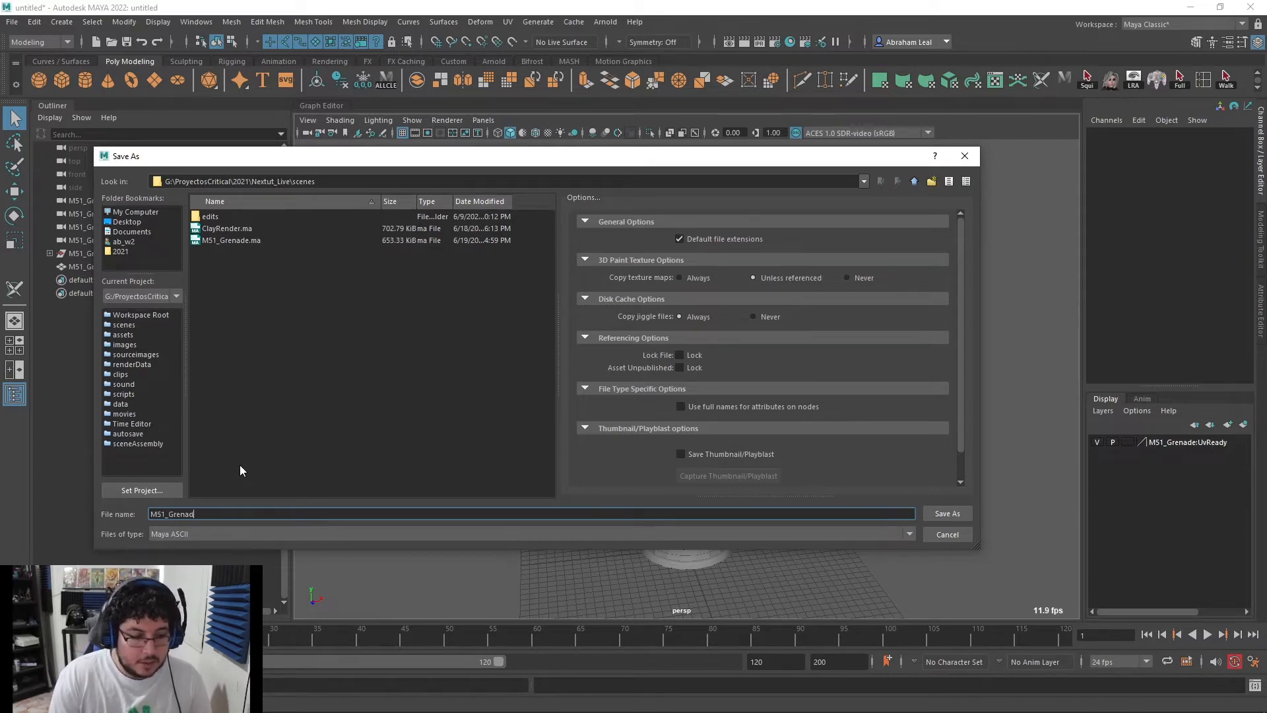
pyautogui.press('Return')
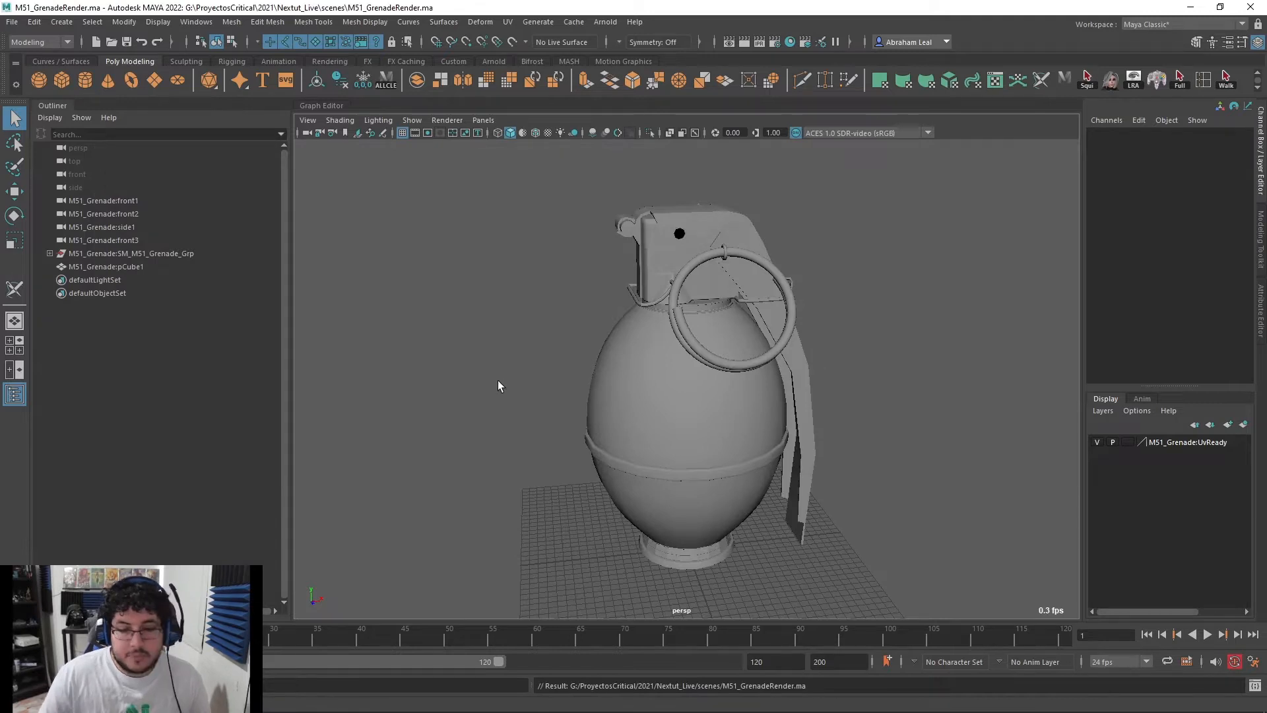
# Create a polygon plane at the origin and scale it uniformly to about 1447 as a floor under the grenade
pyautogui.keyDown('alt'); pyautogui.moveTo(502, 382); pyautogui.dragTo(499, 264); pyautogui.keyUp('alt')
pyautogui.click(155, 80)
pyautogui.scroll(-5, 658, 418)
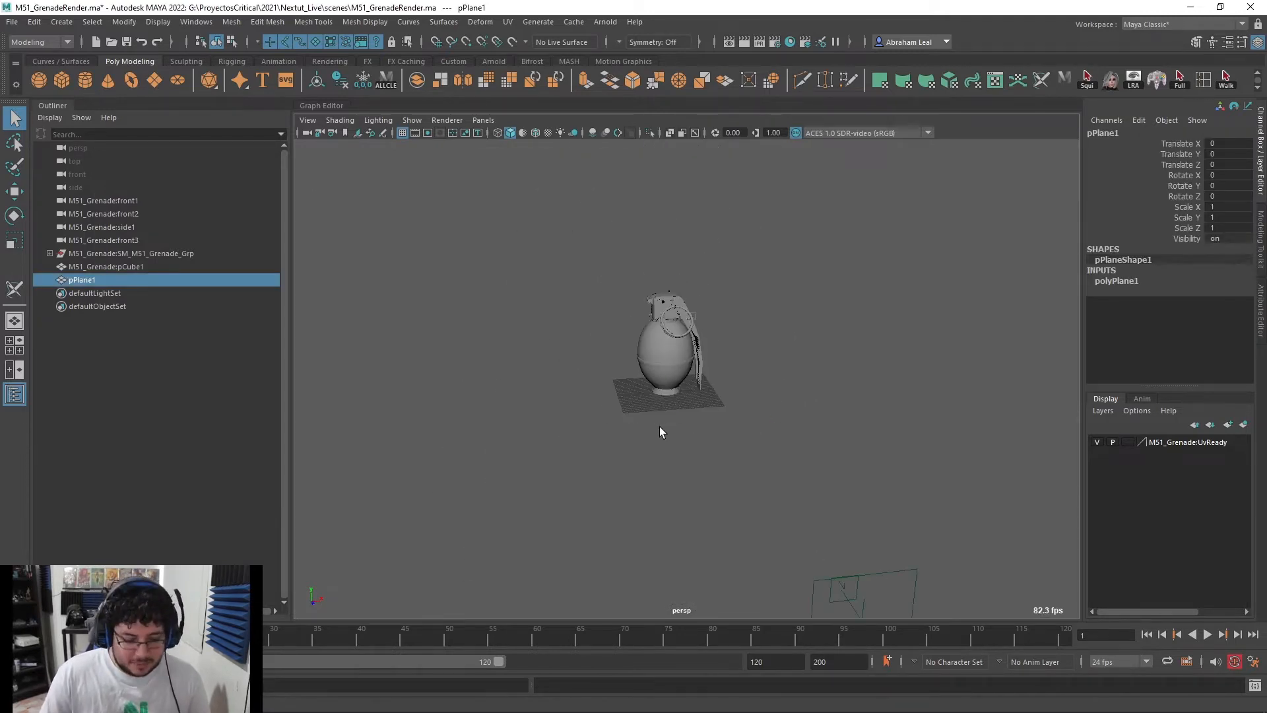
pyautogui.press('r')
pyautogui.moveTo(666, 393); pyautogui.dragTo(1056, 462)
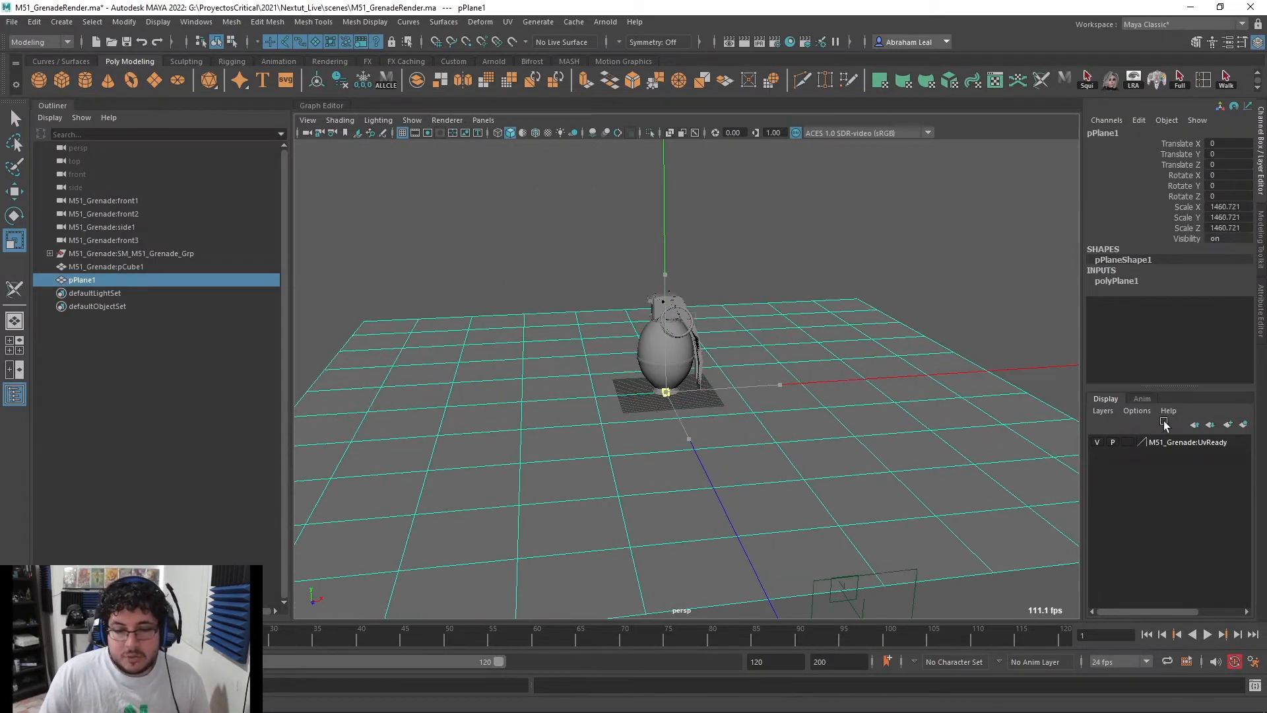
# Rename the floor plane to GroundPlane and clear the selection
pyautogui.doubleClick(153, 282)
pyautogui.press('capslock')
pyautogui.write('GroundPlane')
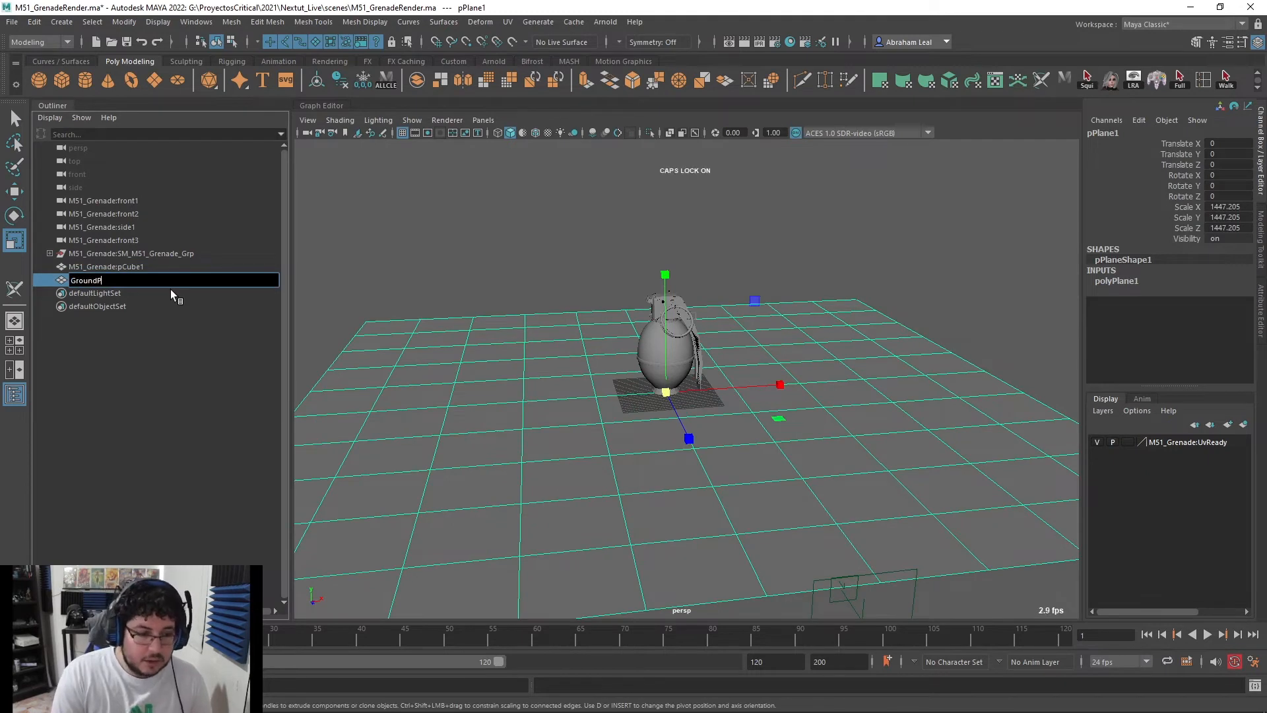
pyautogui.press('Return')
pyautogui.click(571, 222)
pyautogui.click(814, 375)
pyautogui.keyDown('alt'); pyautogui.moveTo(814, 375); pyautogui.dragTo(718, 363); pyautogui.keyUp('alt')
pyautogui.click(737, 259)
pyautogui.keyDown('alt'); pyautogui.moveTo(736, 259); pyautogui.dragTo(737, 317, button='right'); pyautogui.keyUp('alt')
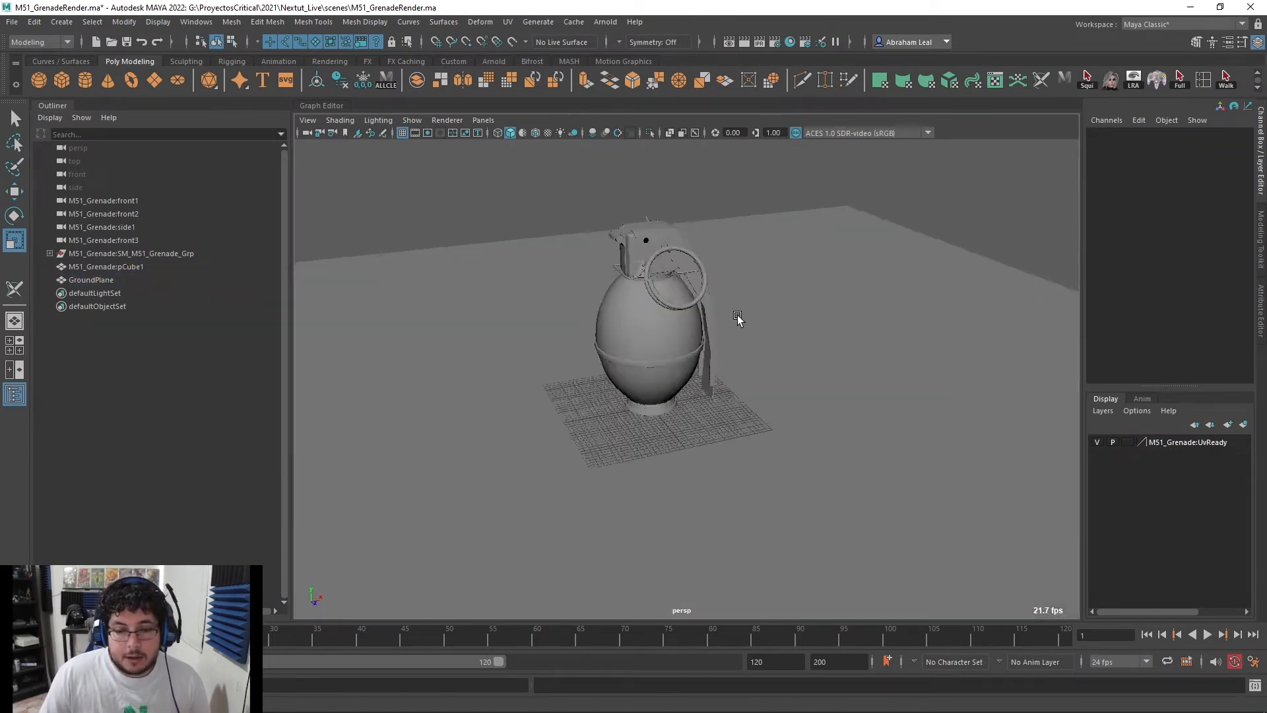
pyautogui.keyDown('alt'); pyautogui.moveTo(738, 316); pyautogui.dragTo(666, 292); pyautogui.keyUp('alt')
pyautogui.keyDown('alt'); pyautogui.moveTo(666, 292); pyautogui.dragTo(712, 355, button='right'); pyautogui.keyUp('alt')
pyautogui.moveTo(711, 354)
pyautogui.keyDown('alt'); pyautogui.mouseDown()
pyautogui.moveTo(868, 373)
pyautogui.moveTo(692, 361)
pyautogui.mouseUp(); pyautogui.keyUp('alt')
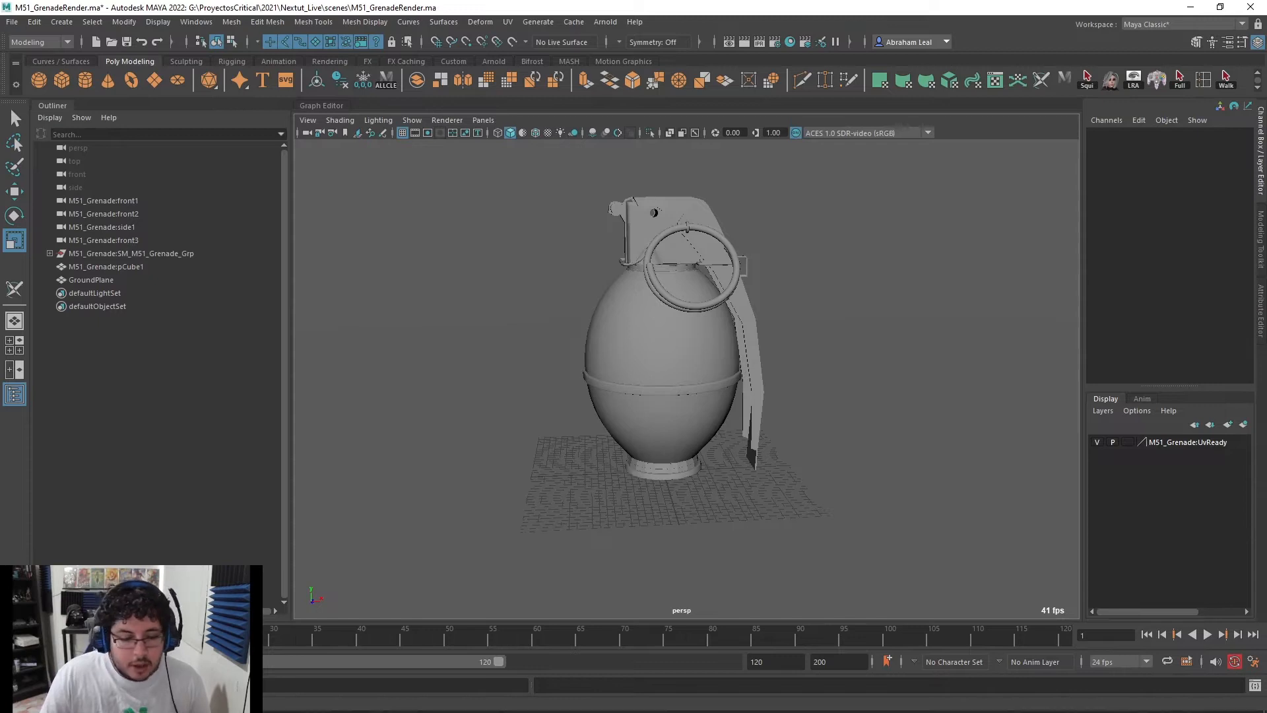
# Switch to the web browser, go to hdrihaven.com and open the Outdoor category of HDRIs
pyautogui.click(218, 702)
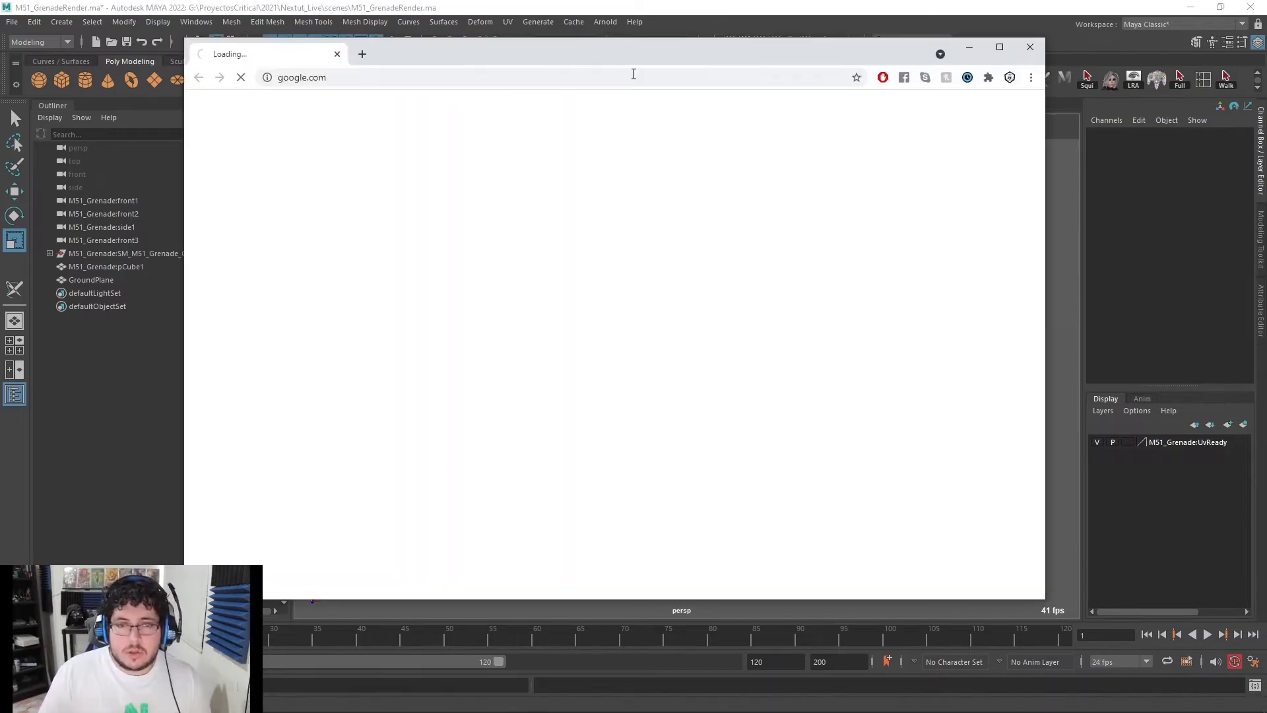
pyautogui.click(619, 84)
pyautogui.write('hdrihaven')
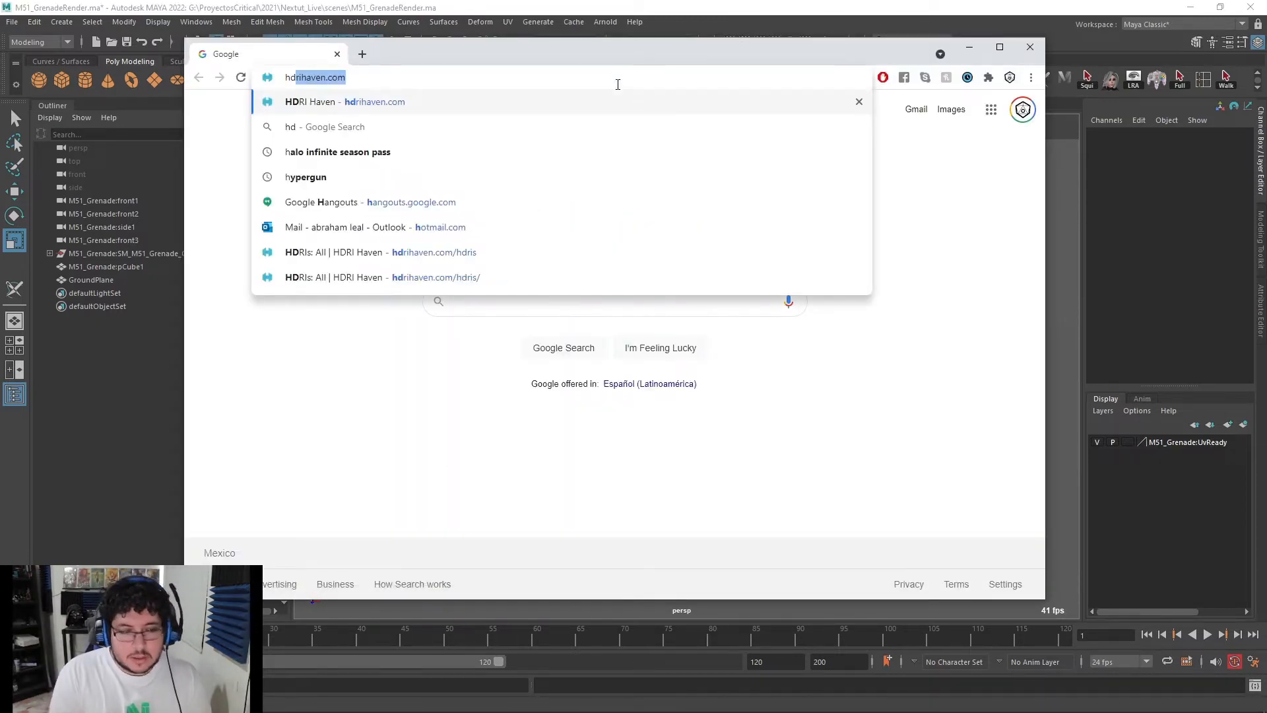
pyautogui.press('Return')
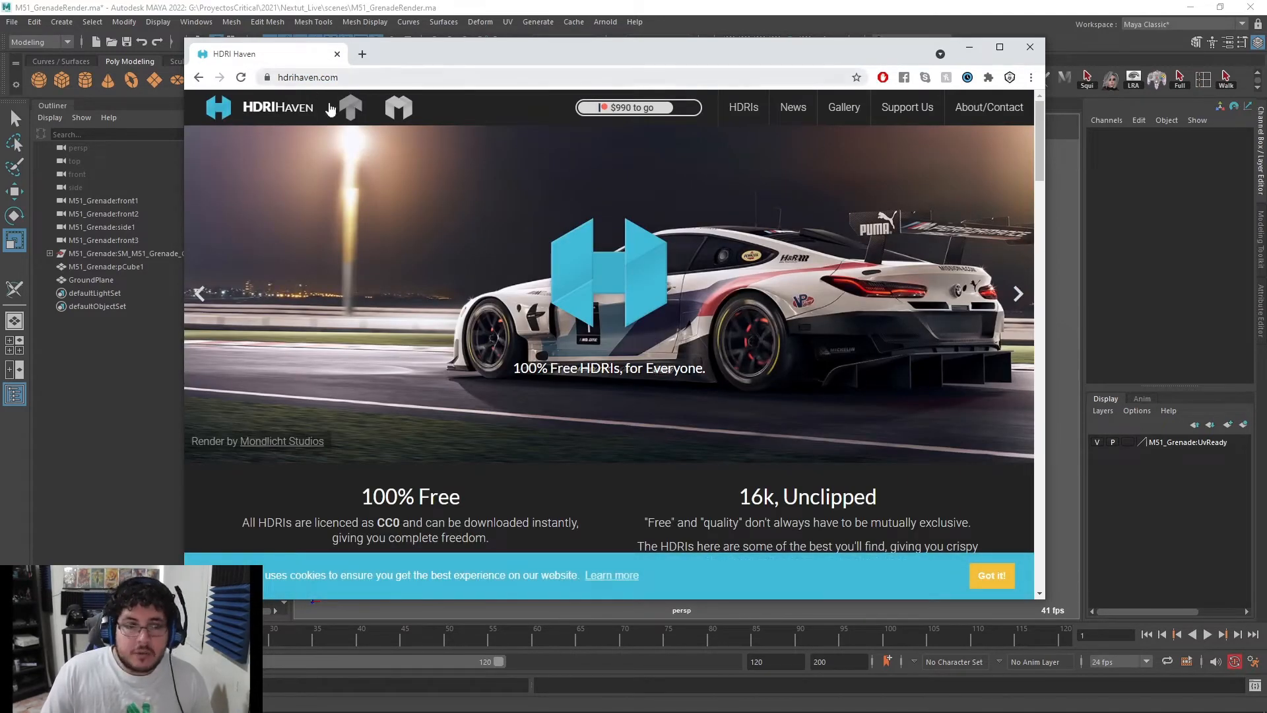
pyautogui.click(742, 108)
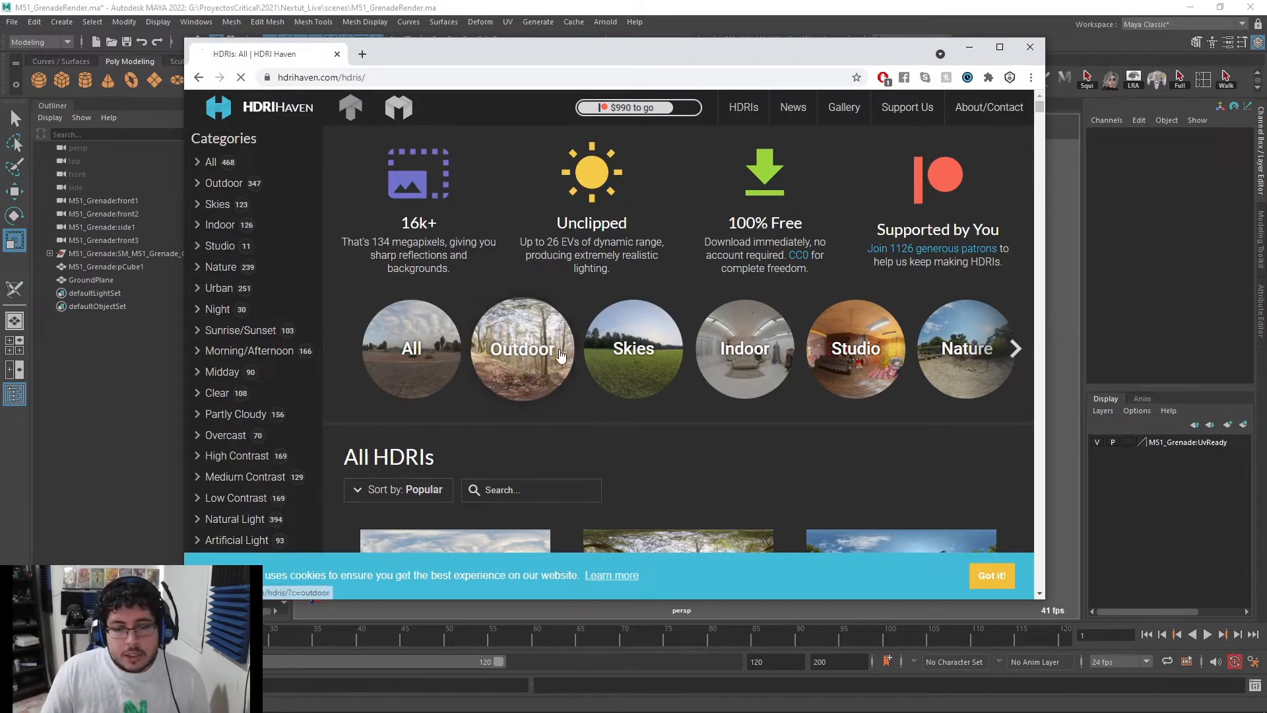
pyautogui.click(522, 349)
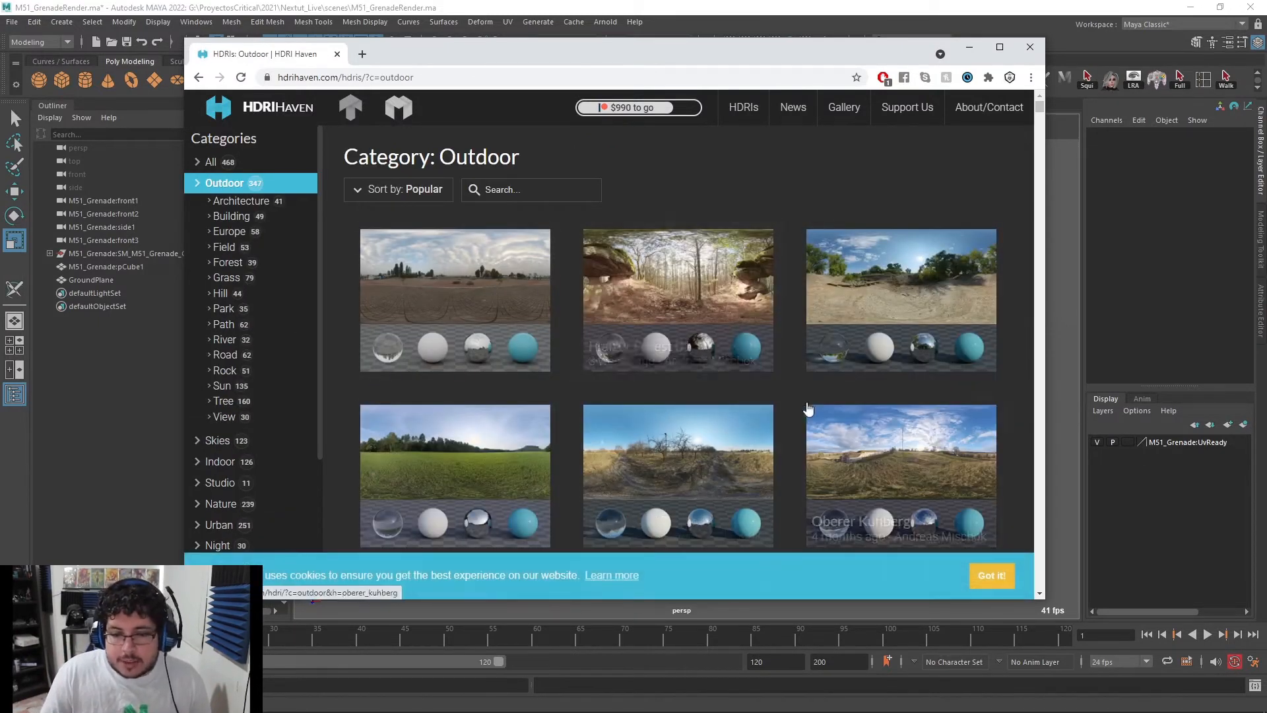
# Choose the Neurathen Rock Castle HDRI from the outdoor list and download its 2k EXR version
pyautogui.scroll(-2, 665, 383)
pyautogui.scroll(-1, 537, 345)
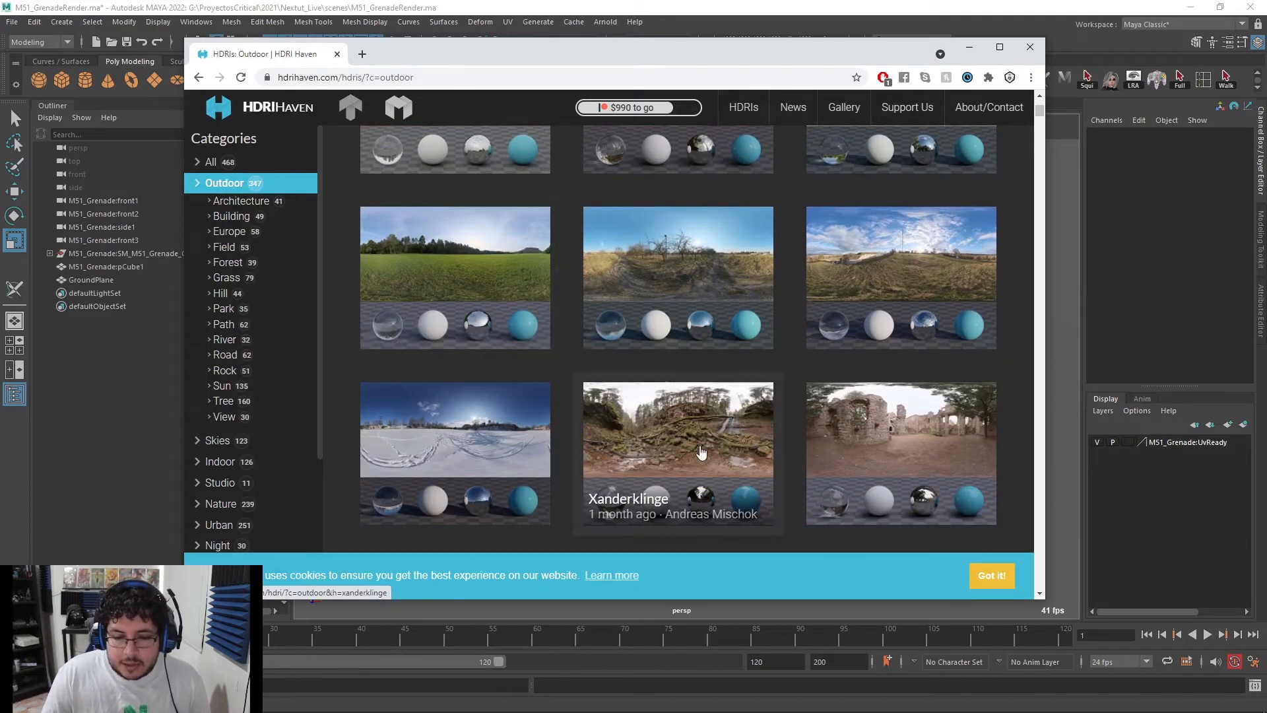
pyautogui.scroll(-3, 768, 382)
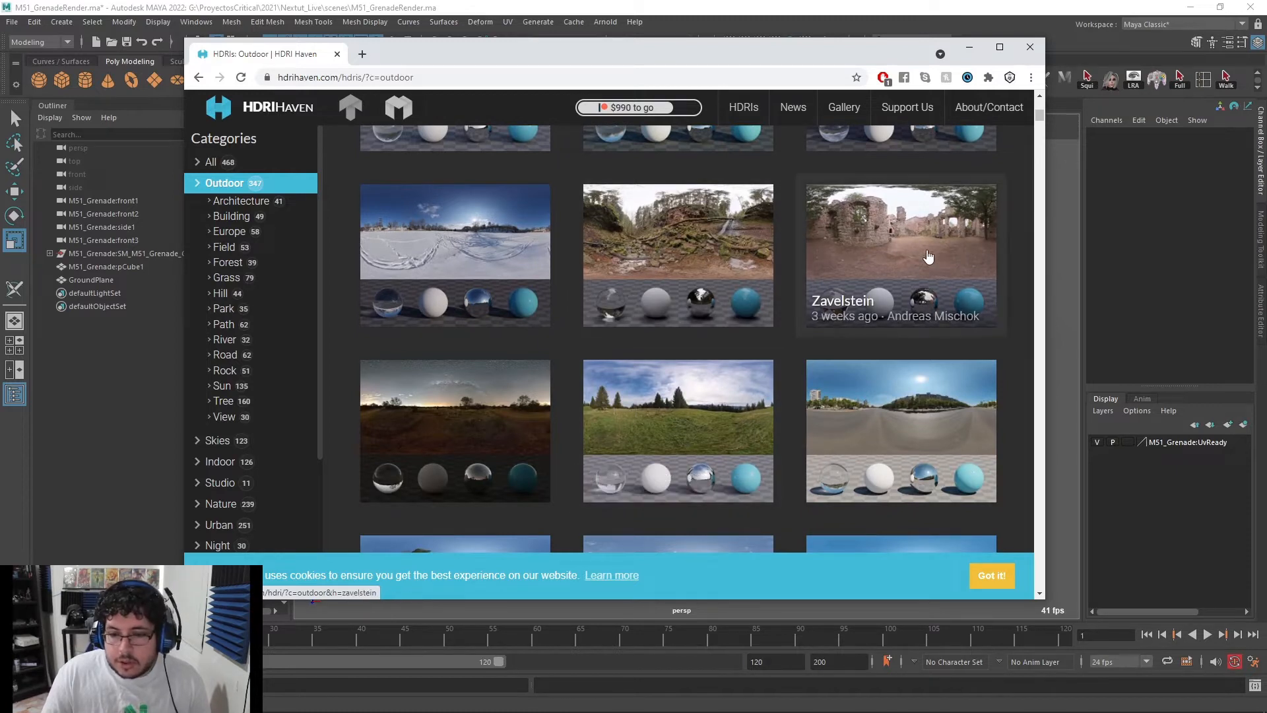
pyautogui.scroll(-8, 748, 269)
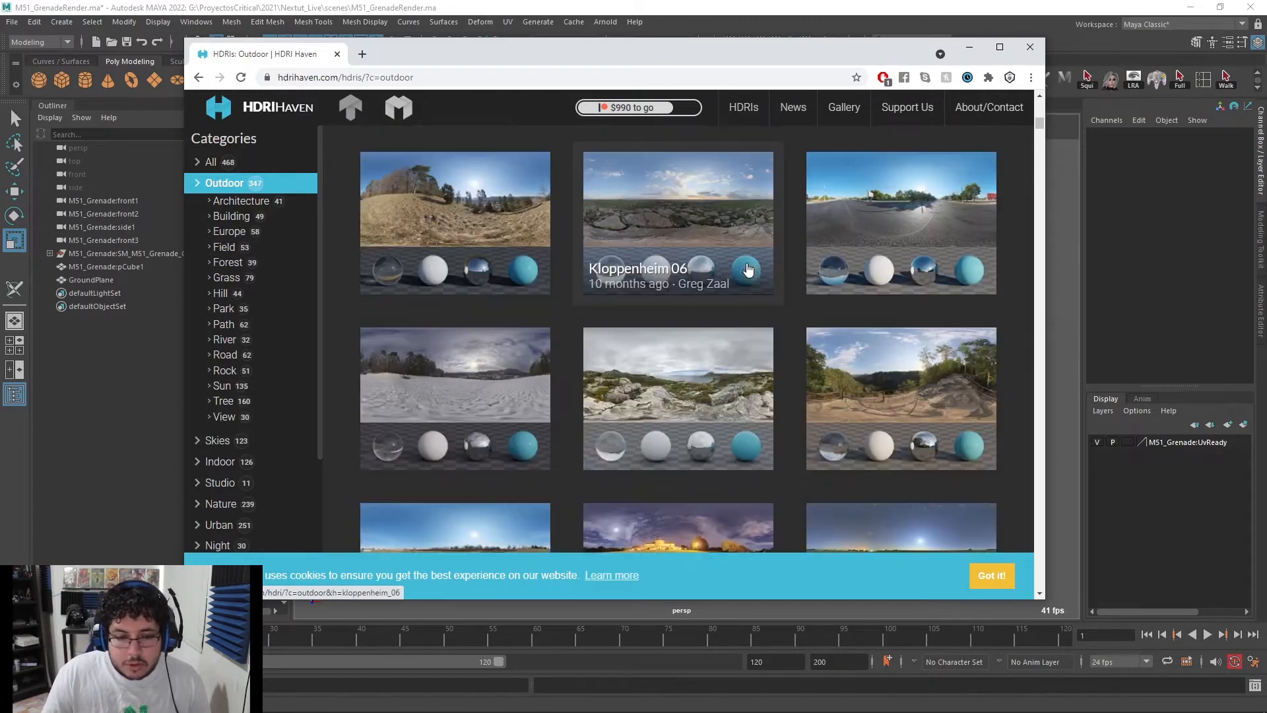
pyautogui.scroll(-1, 748, 269)
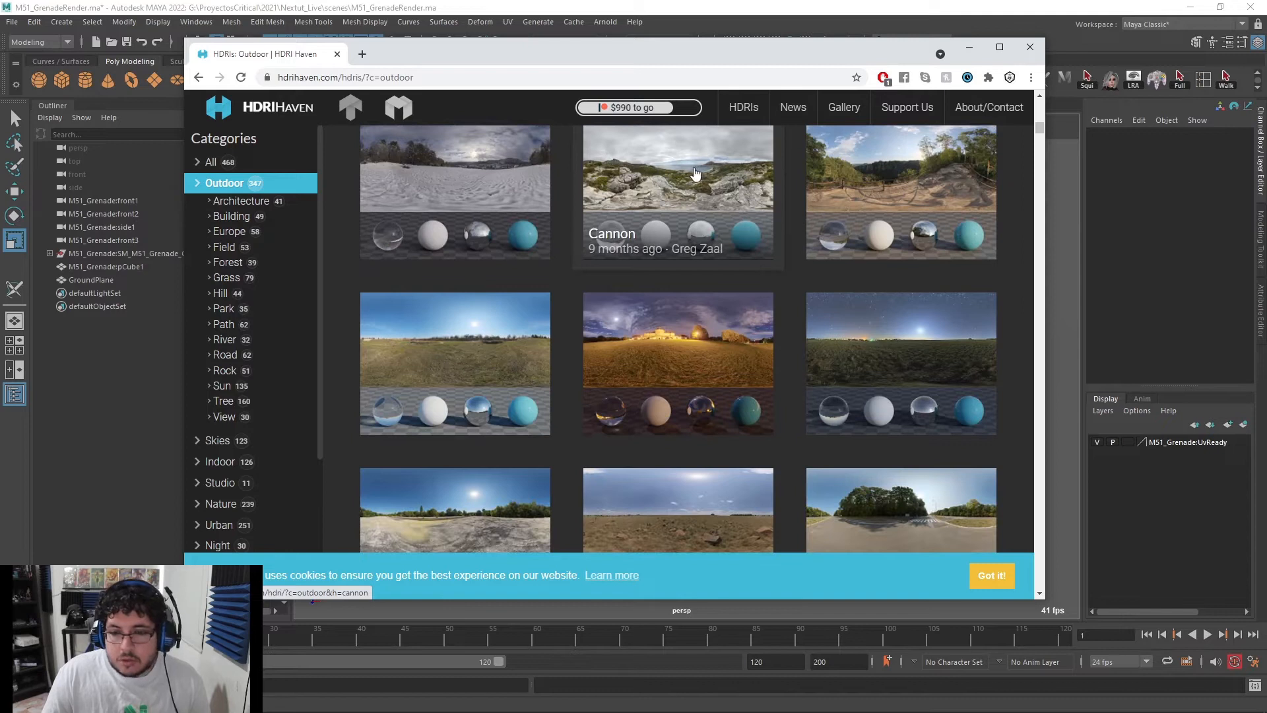
pyautogui.click(889, 198)
pyautogui.scroll(-3, 591, 422)
pyautogui.scroll(1, 594, 427)
pyautogui.scroll(-2, 663, 259)
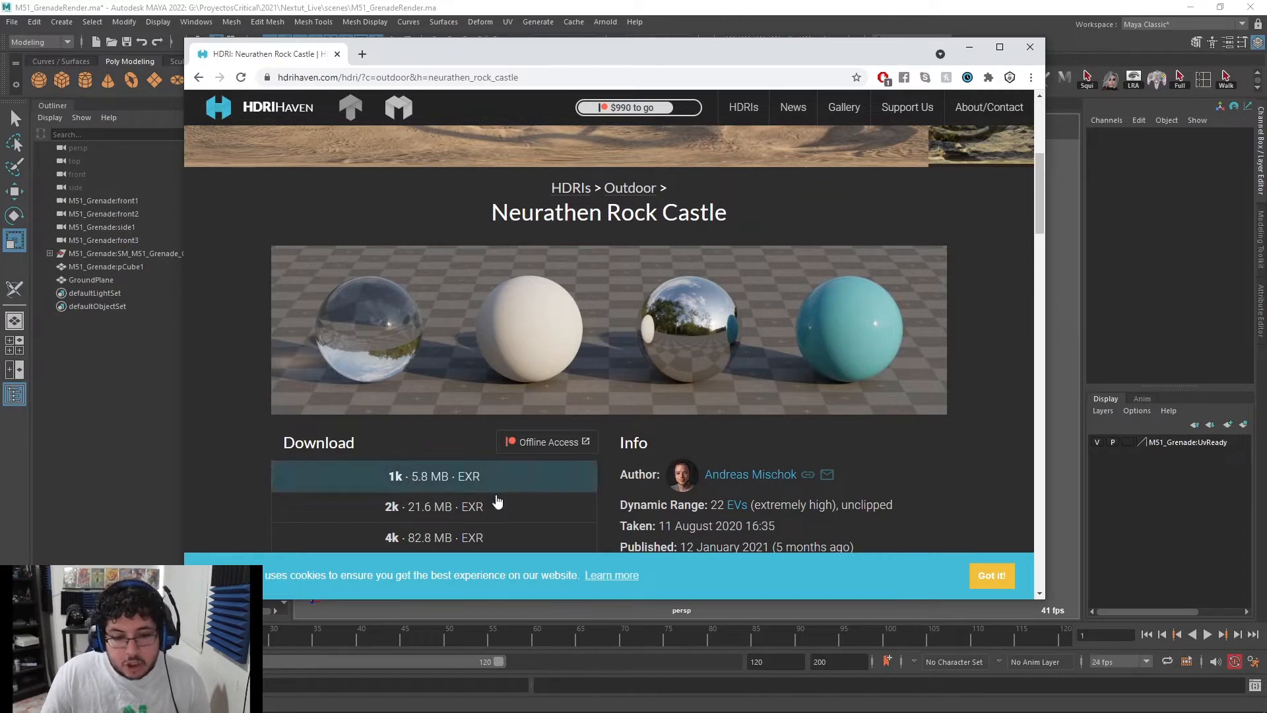
pyautogui.scroll(-4, 623, 385)
pyautogui.click(420, 244)
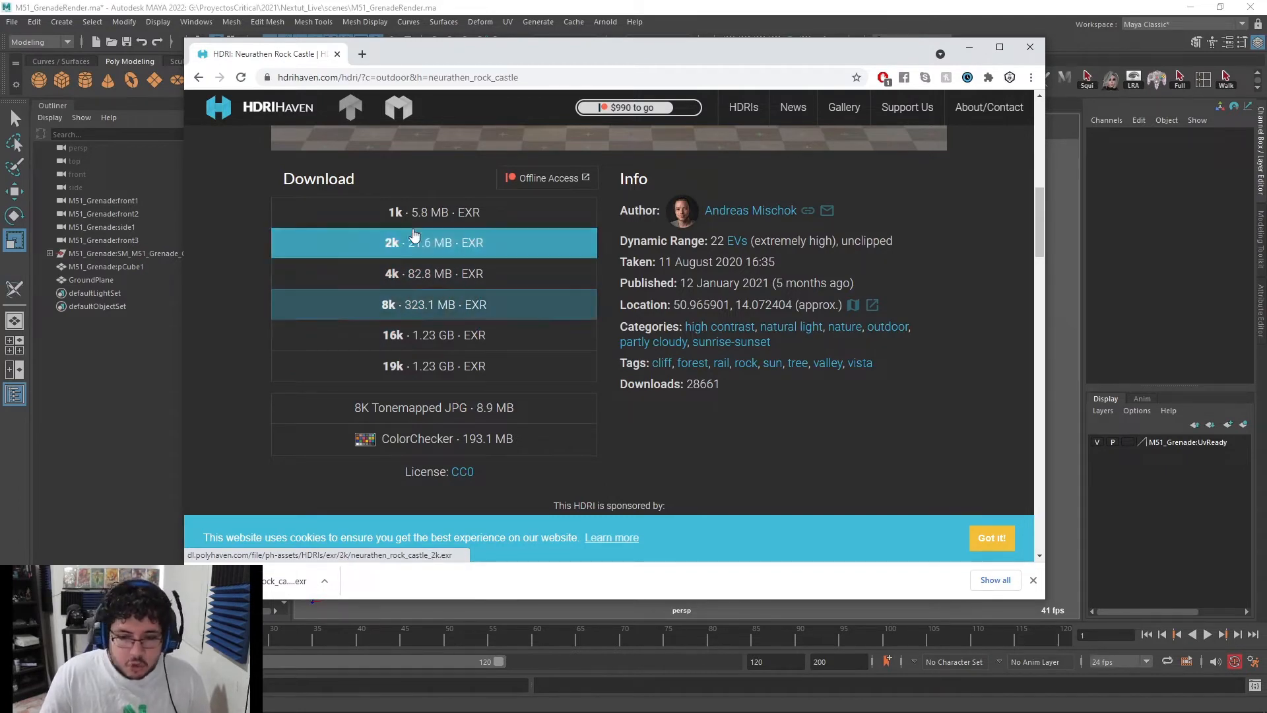
# Place the downloaded neurathen_rock_castle_2k file in the Nextut_Live project's sourceimages folder and return to Maya
pyautogui.click(325, 581)
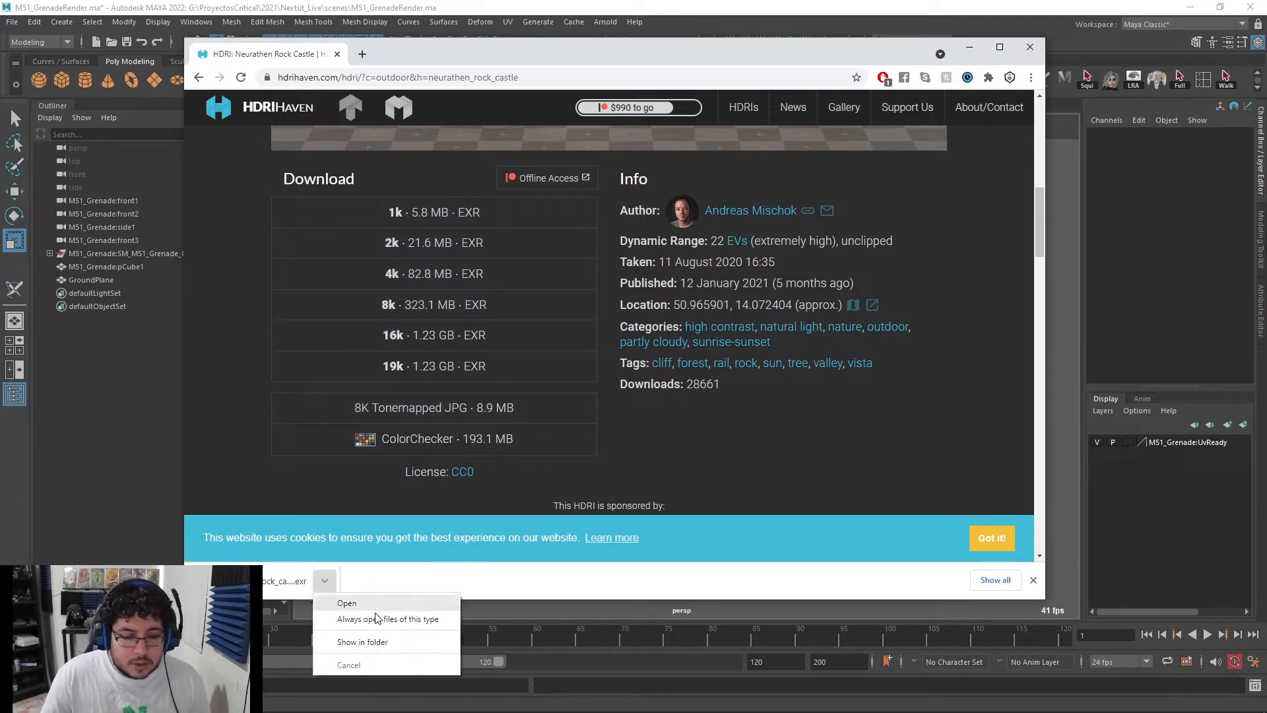
pyautogui.click(369, 639)
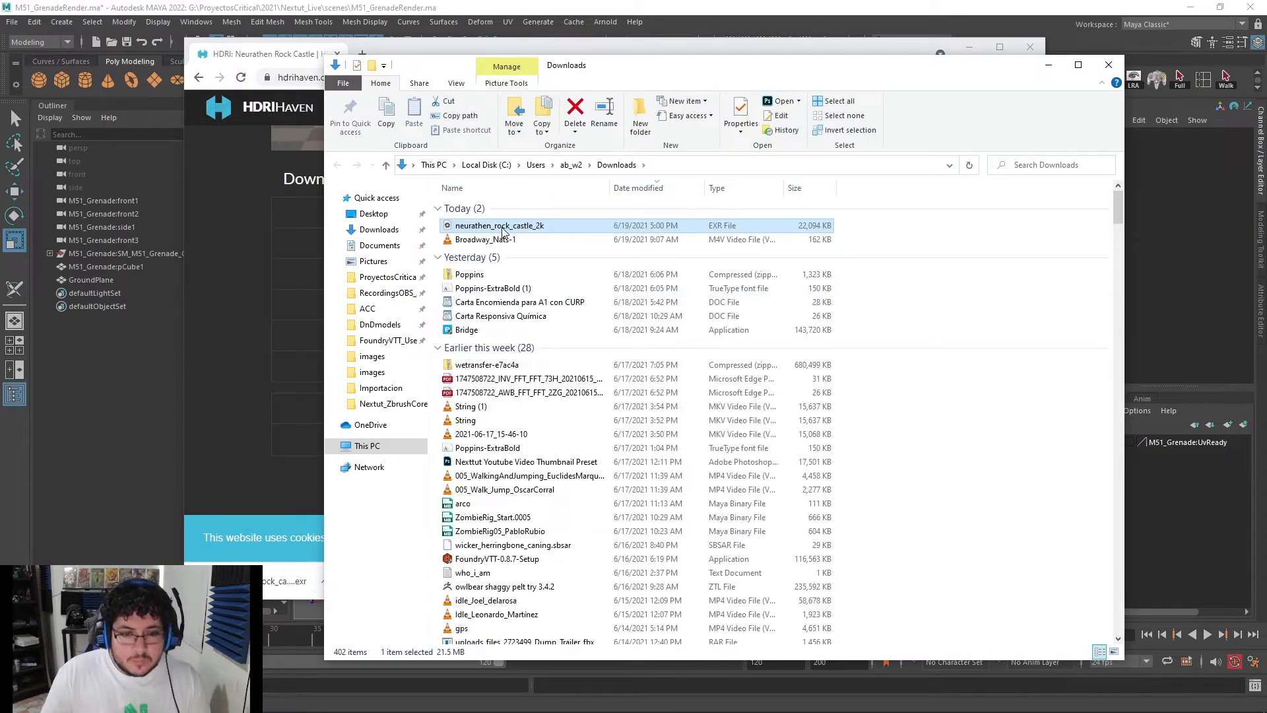
pyautogui.click(387, 277)
pyautogui.doubleClick(472, 224)
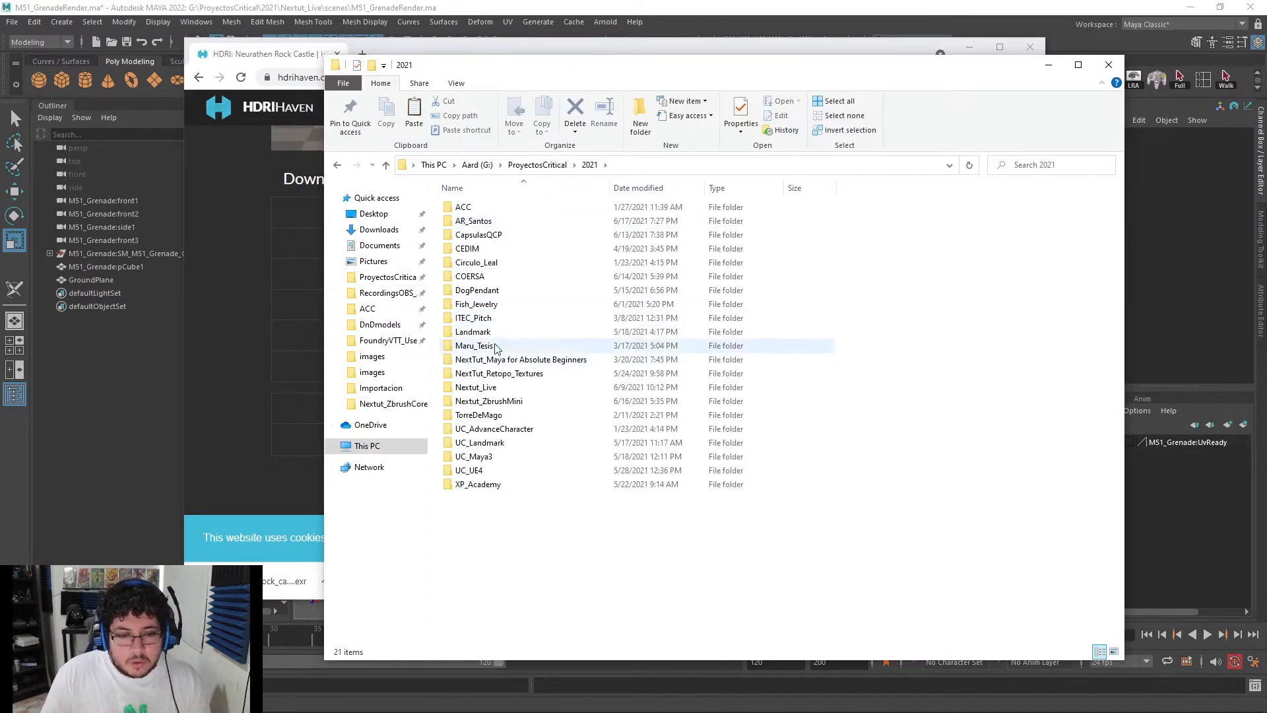
pyautogui.click(502, 391)
pyautogui.doubleClick(503, 392)
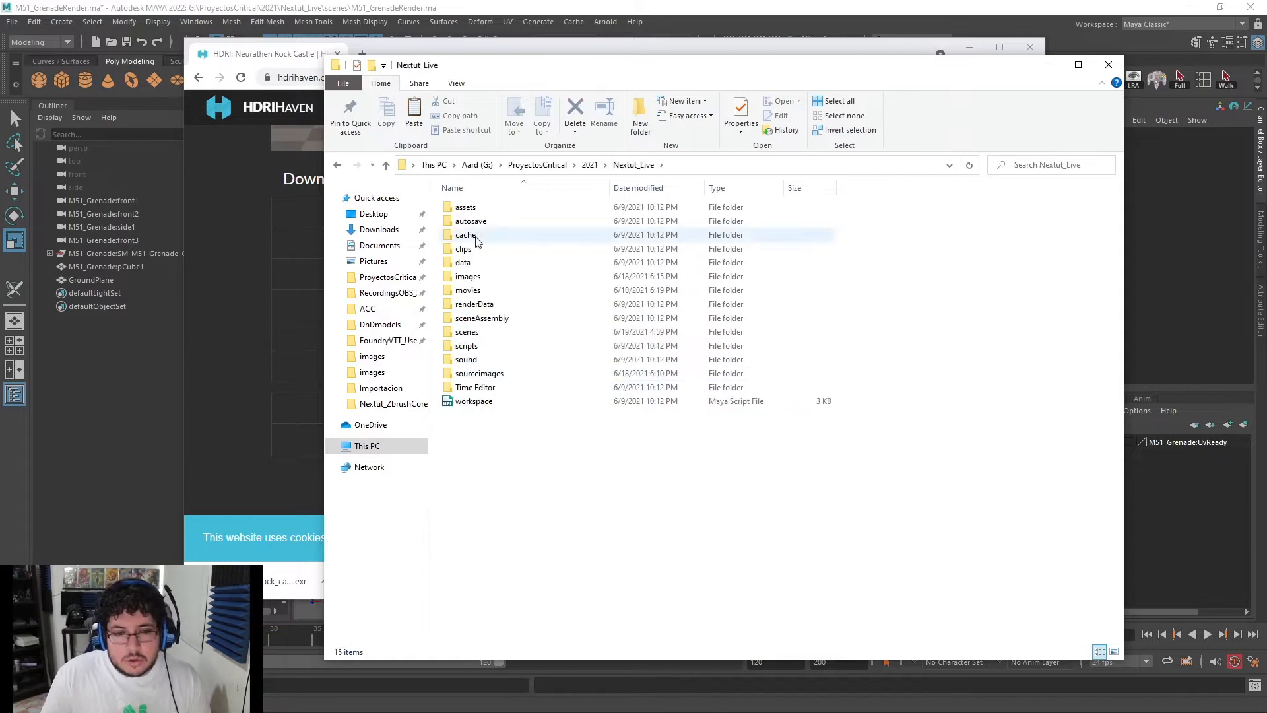
pyautogui.doubleClick(481, 371)
pyautogui.hotkey('ctrl', 'v')
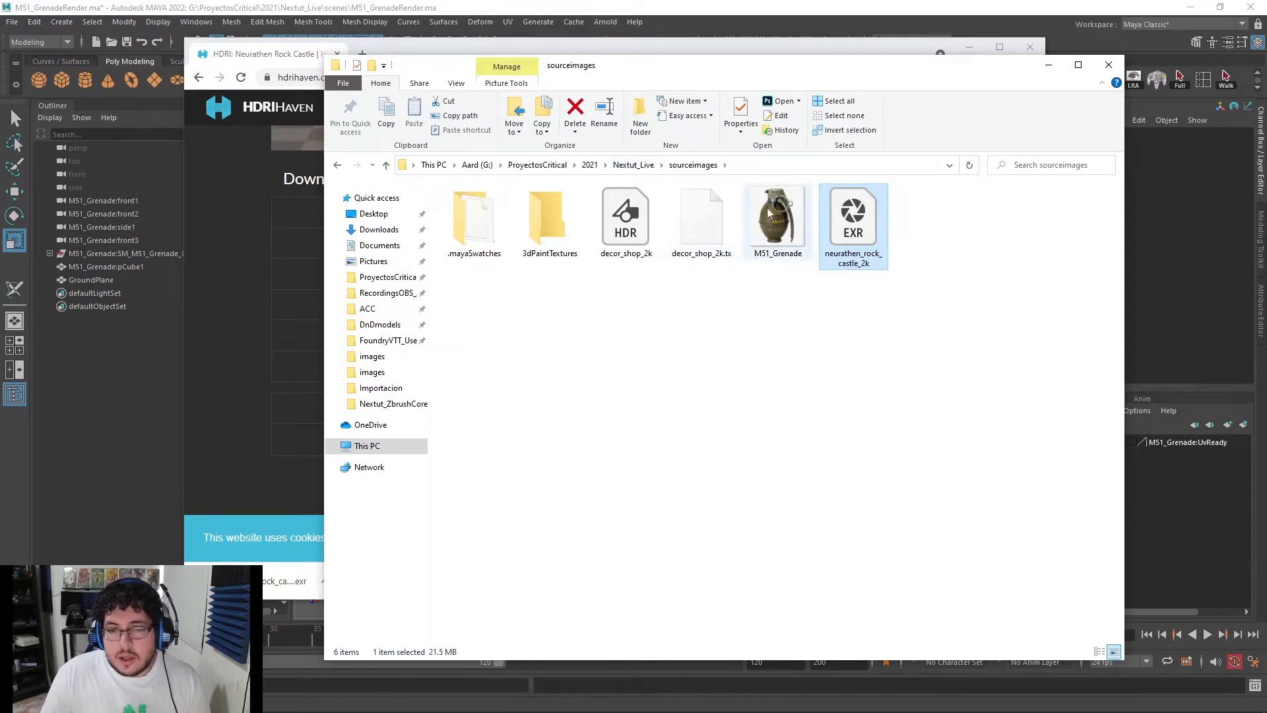
pyautogui.click(1046, 69)
pyautogui.click(971, 48)
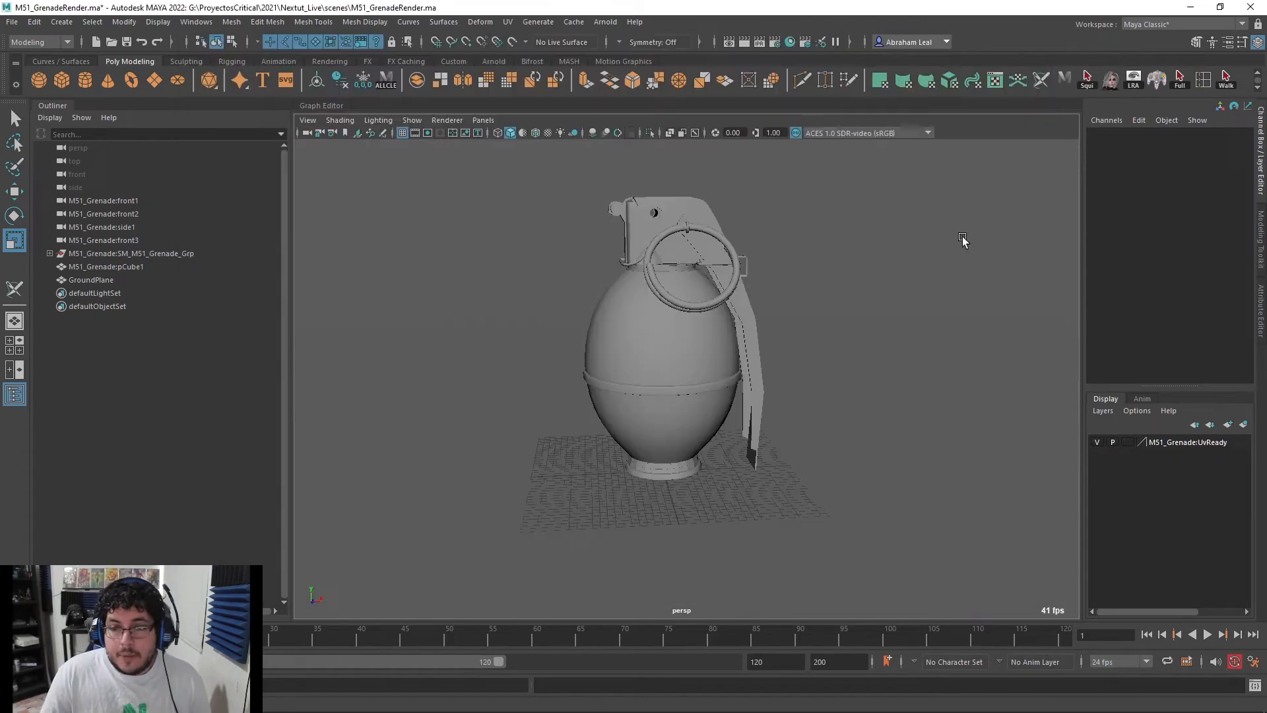
# Check in the Plug-in Manager that the mtoa Arnold plug-in is loaded, then close the manager
pyautogui.keyDown('alt'); pyautogui.moveTo(846, 306); pyautogui.dragTo(849, 322, button='middle'); pyautogui.keyUp('alt')
pyautogui.keyDown('alt'); pyautogui.moveTo(849, 323); pyautogui.dragTo(528, 215, button='right'); pyautogui.keyUp('alt')
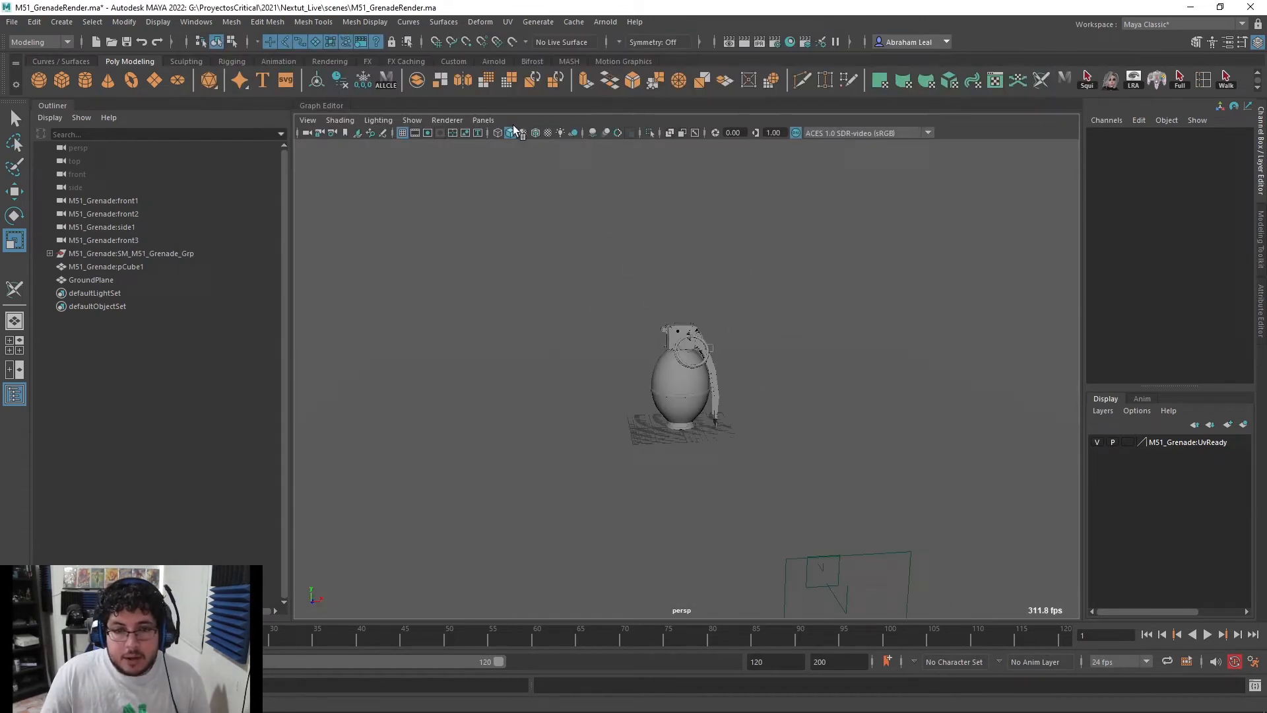
pyautogui.click(603, 22)
pyautogui.click(197, 22)
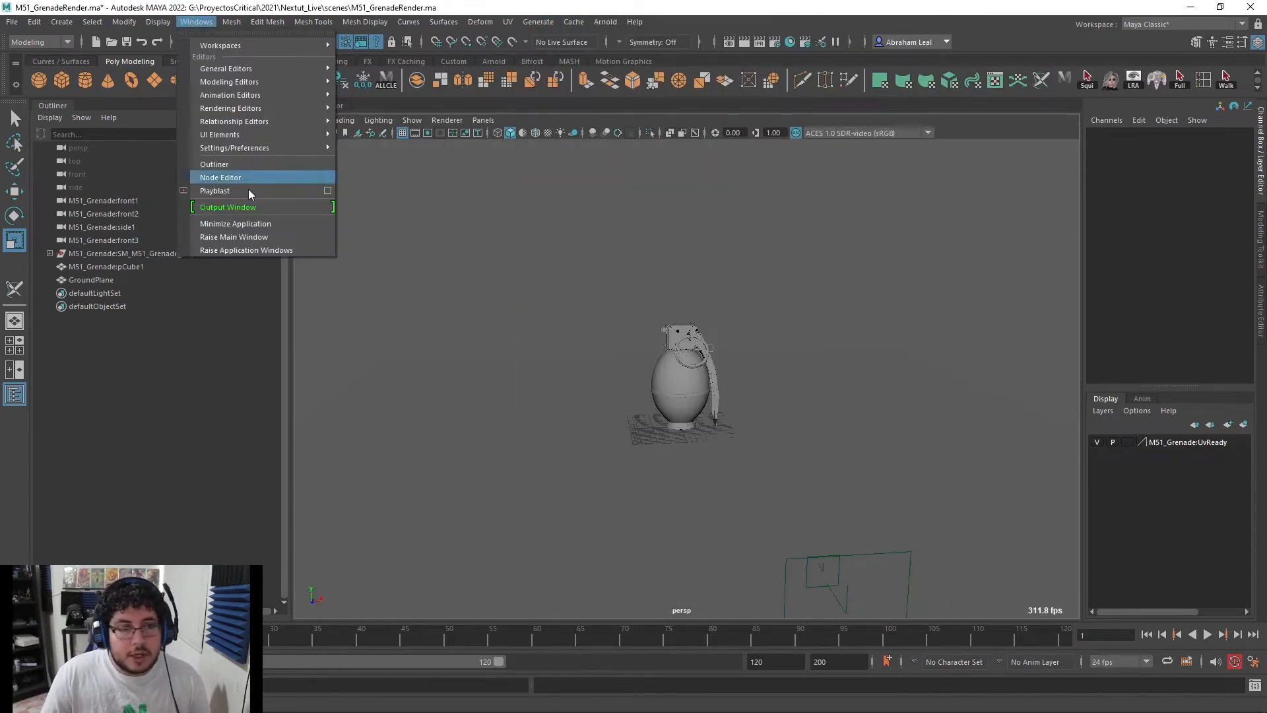
pyautogui.moveTo(264, 146)
pyautogui.click(394, 234)
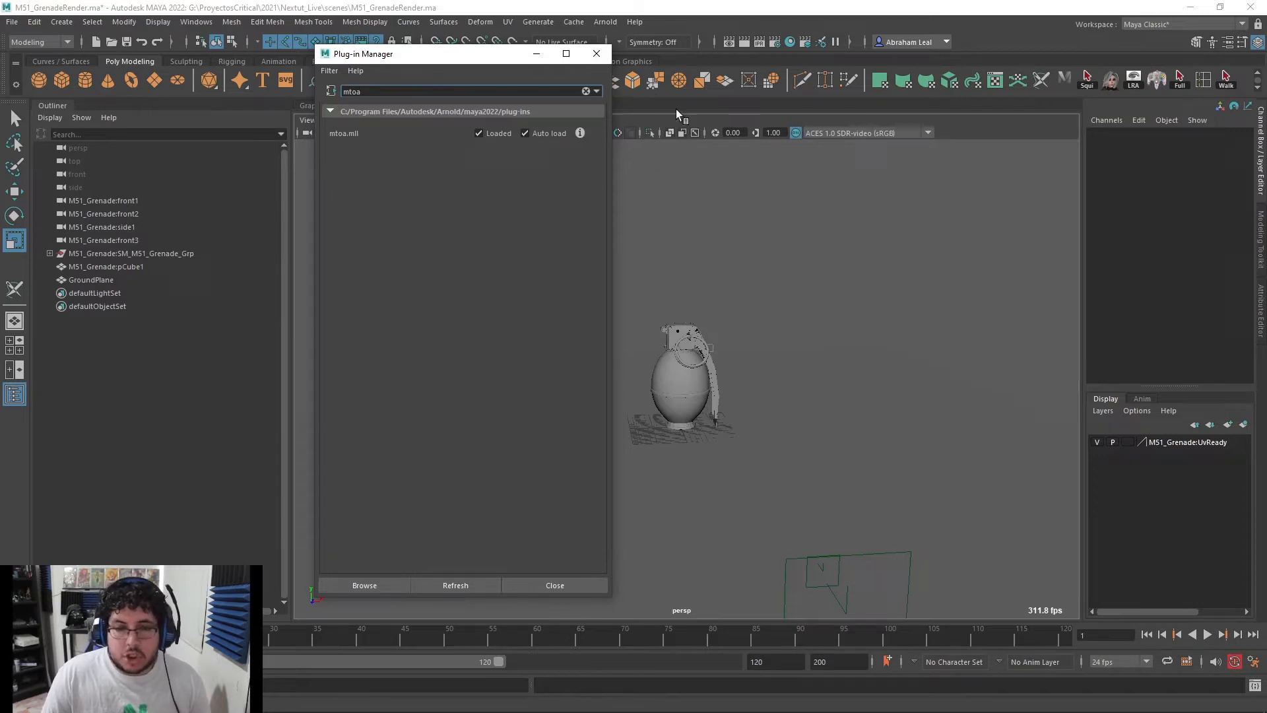
pyautogui.click(596, 58)
# Delete the four imported M51_Grenade cameras: front1, front2, side1 and front3
pyautogui.keyDown('alt'); pyautogui.moveTo(654, 246); pyautogui.dragTo(703, 271); pyautogui.keyUp('alt')
pyautogui.keyDown('alt'); pyautogui.moveTo(784, 305); pyautogui.dragTo(746, 303); pyautogui.keyUp('alt')
pyautogui.moveTo(118, 201); pyautogui.dragTo(132, 238)
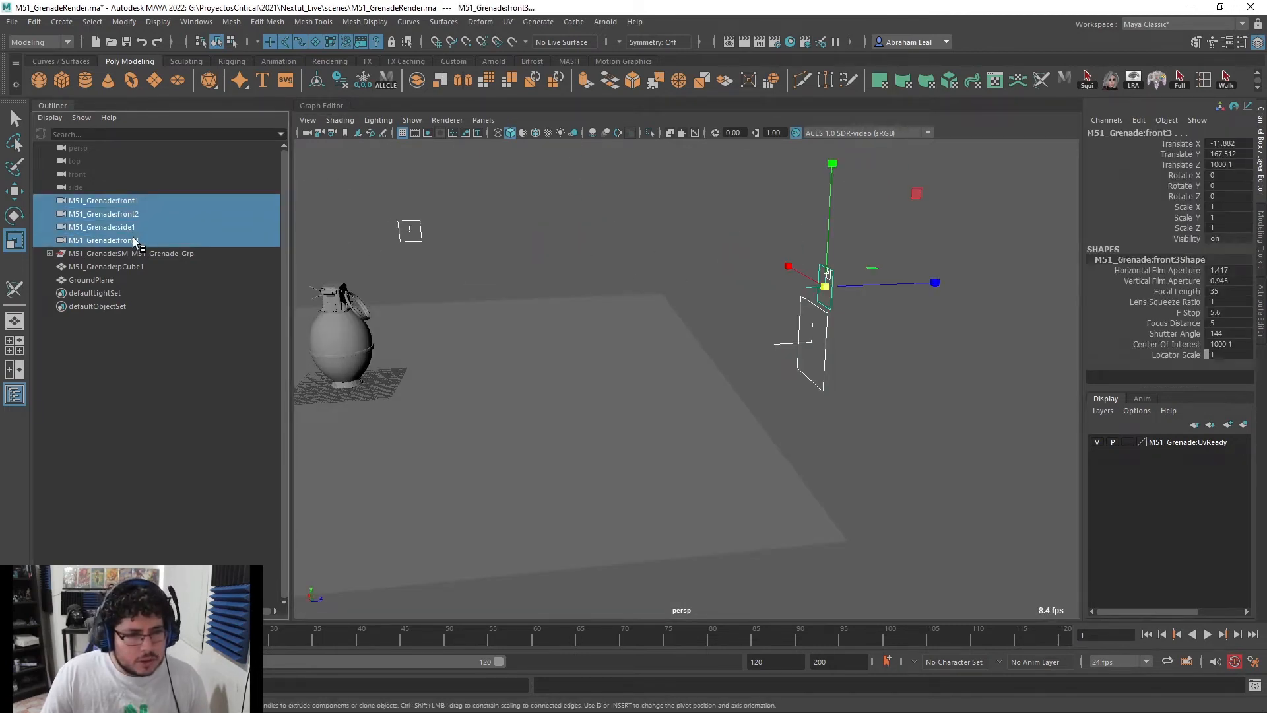
pyautogui.press('Delete')
pyautogui.press('f')
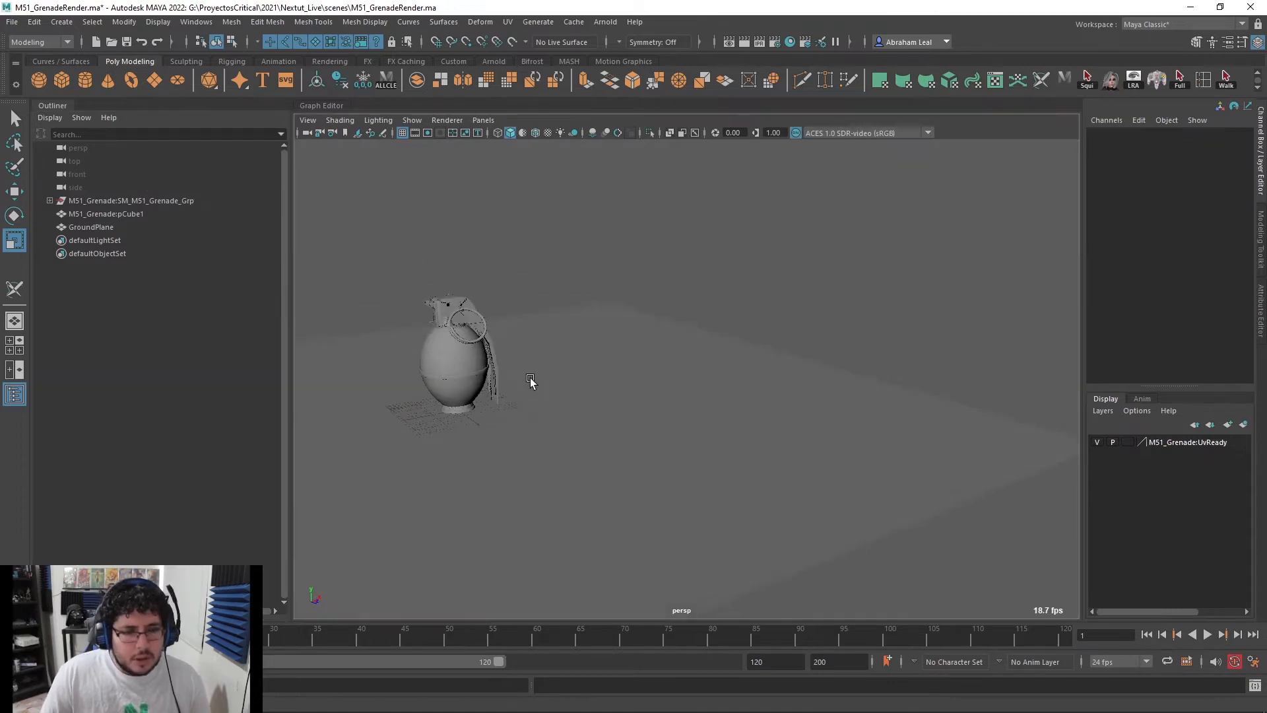
pyautogui.scroll(8, 707, 376)
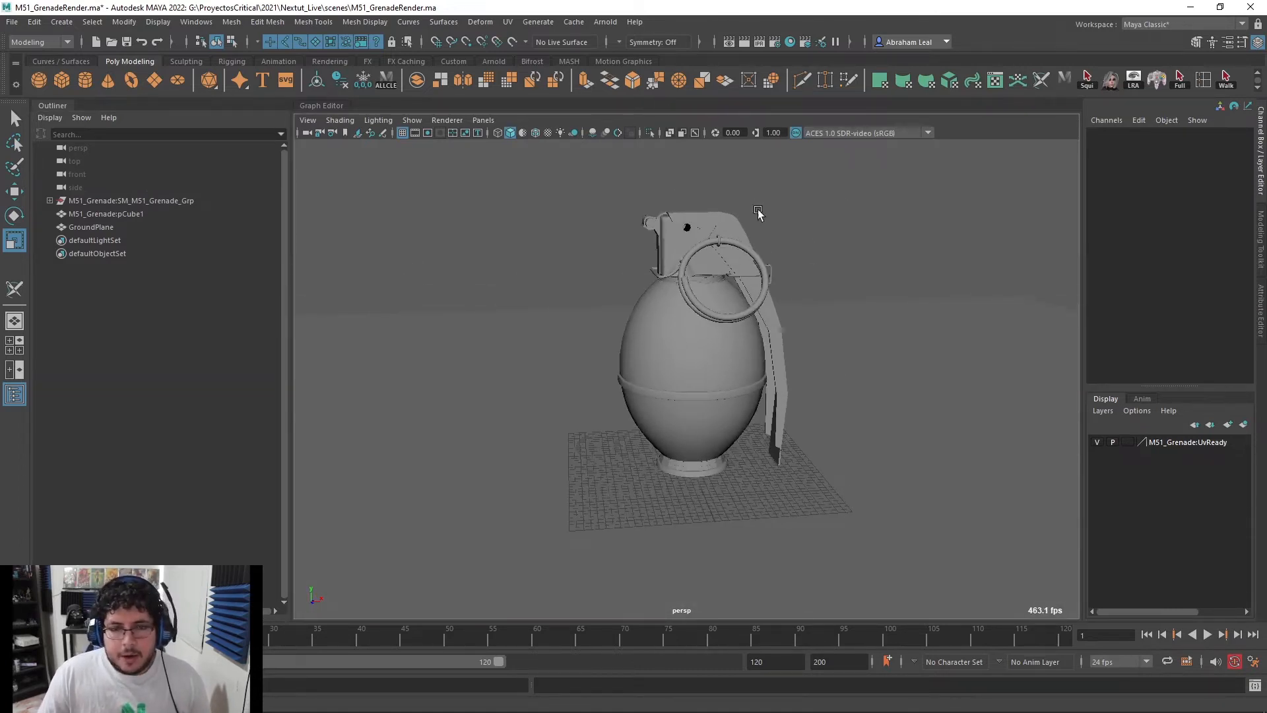
# Create an Arnold Skydome Light in the scene
pyautogui.click(606, 22)
pyautogui.moveTo(663, 89)
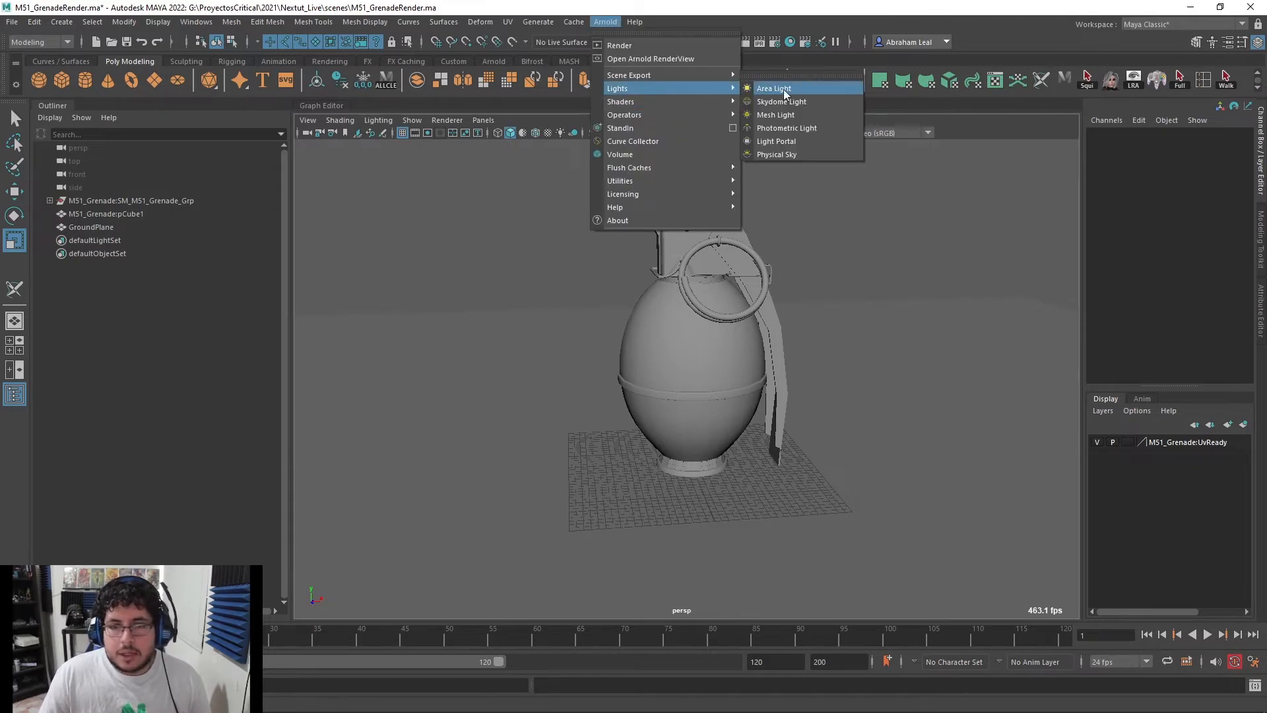
pyautogui.click(779, 101)
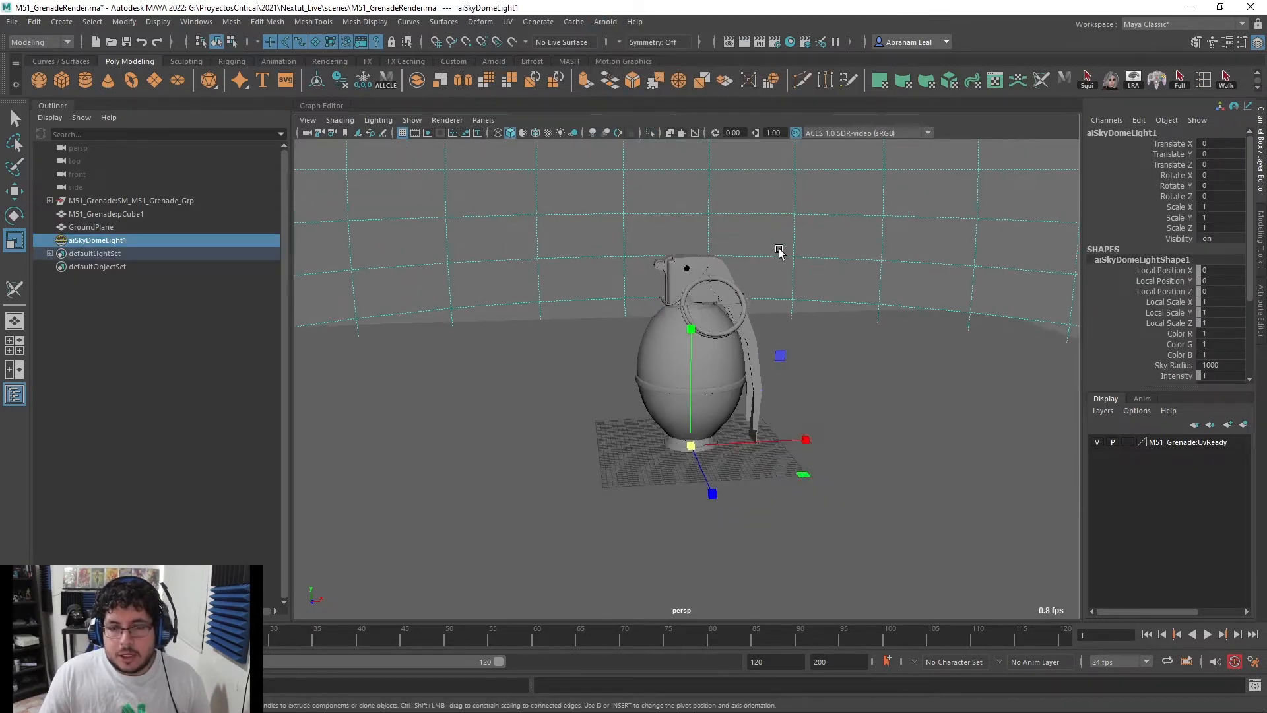
# Connect a File texture to the skydome light's colour and load neurathen_rock_castle_2k.exr into it
pyautogui.hotkey('ctrl', 'a')
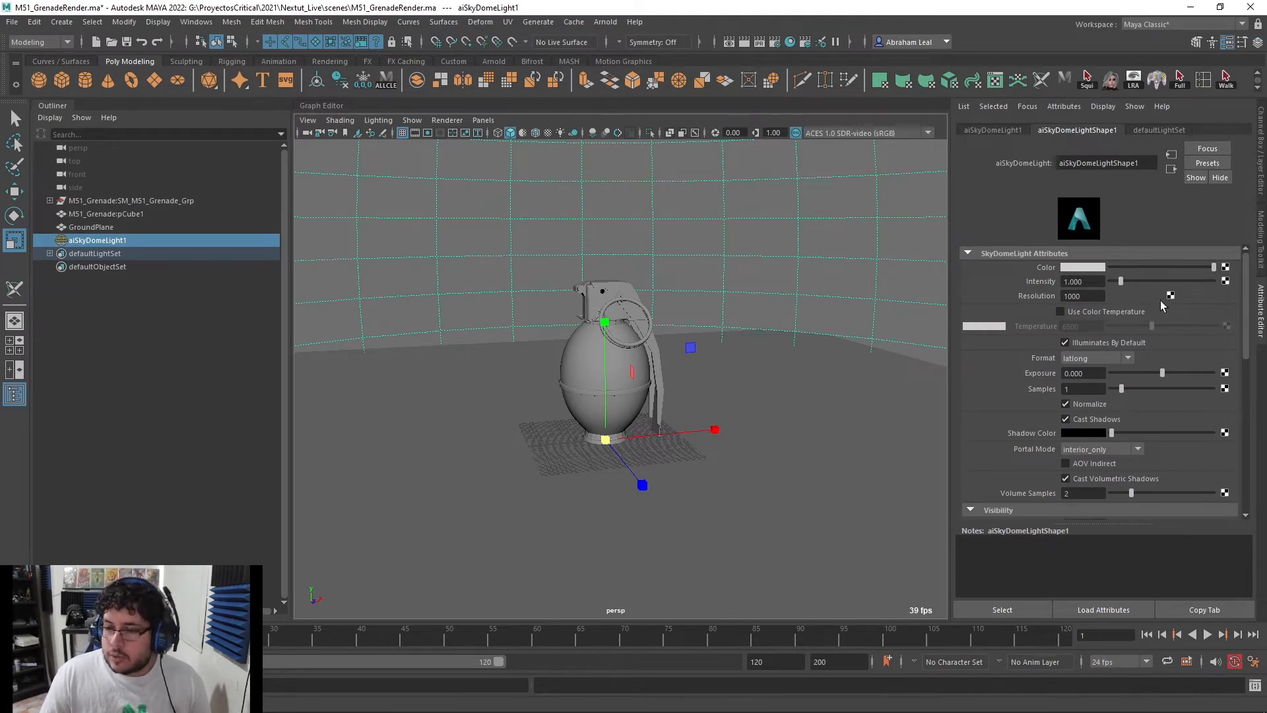
pyautogui.click(1224, 267)
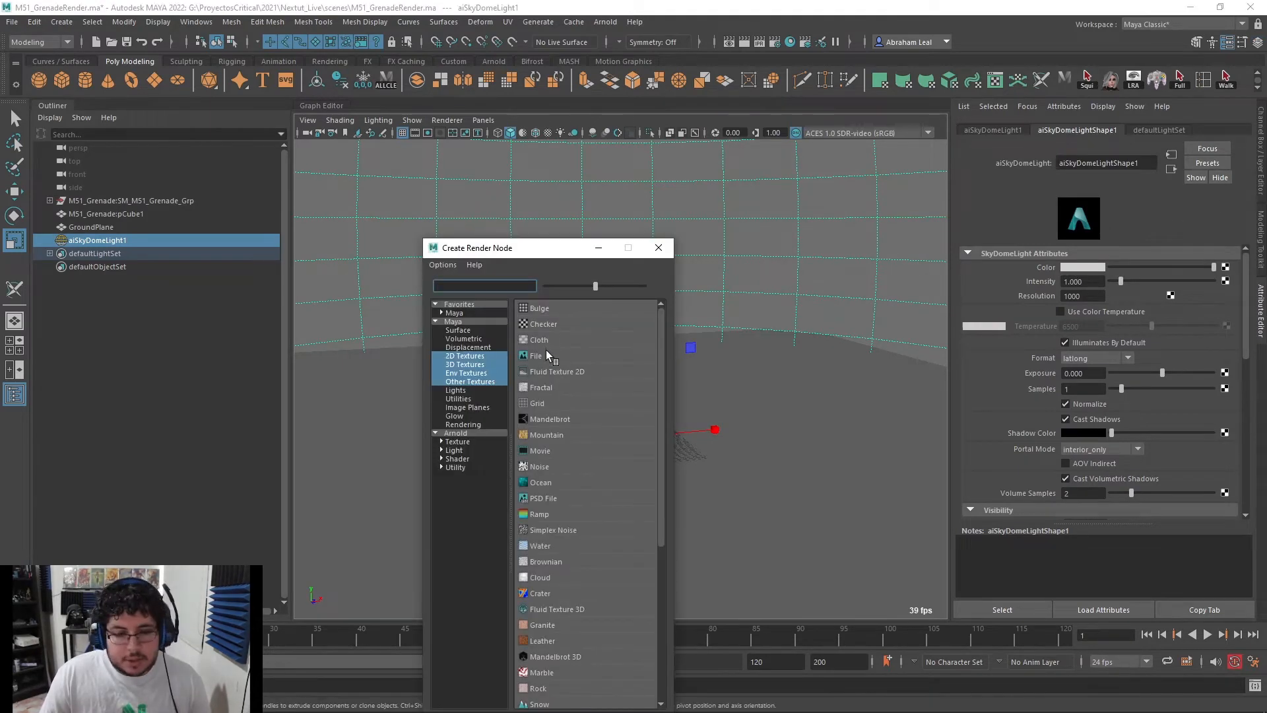
pyautogui.click(548, 356)
pyautogui.click(1227, 310)
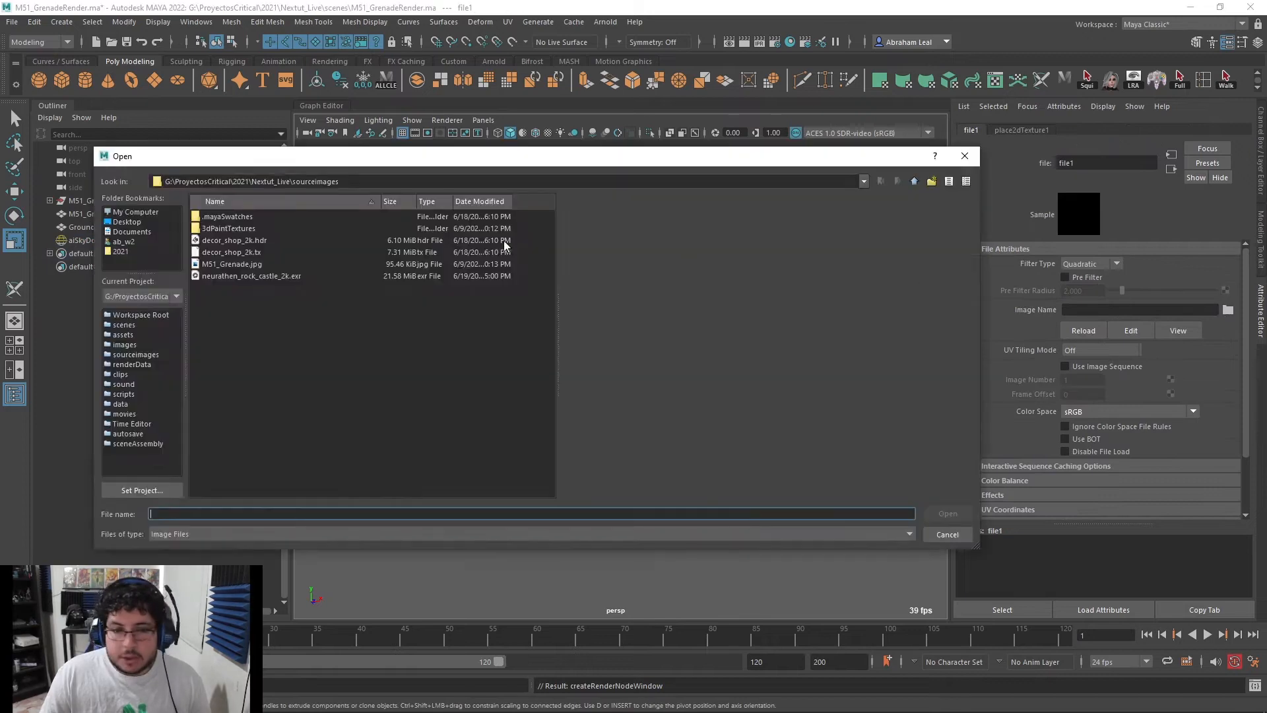
pyautogui.click(234, 276)
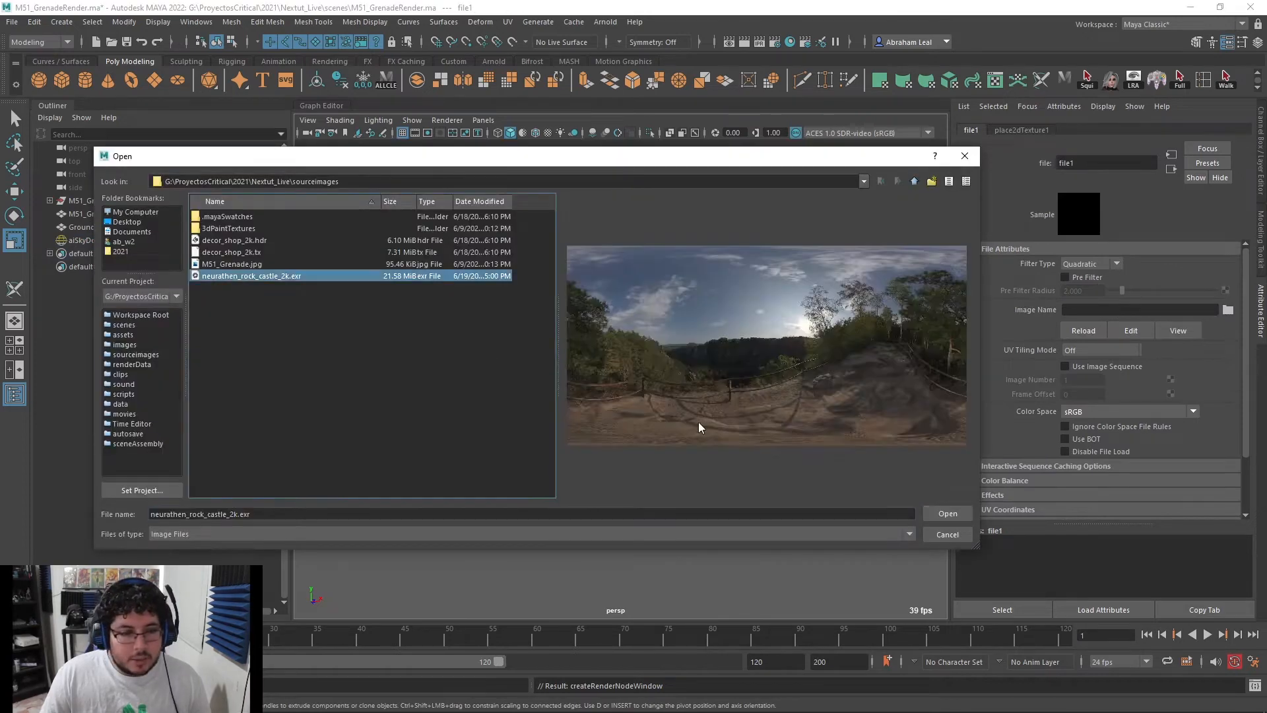
pyautogui.click(947, 513)
# Rotate the skydome light to about -41 degrees around Y to reposition the HDRI background behind the grenade
pyautogui.keyDown('alt'); pyautogui.moveTo(695, 381); pyautogui.dragTo(521, 325); pyautogui.keyUp('alt')
pyautogui.keyDown('alt'); pyautogui.moveTo(577, 271); pyautogui.dragTo(634, 283); pyautogui.keyUp('alt')
pyautogui.click(664, 288)
pyautogui.press('e')
pyautogui.moveTo(676, 503); pyautogui.dragTo(698, 338)
pyautogui.scroll(6, 697, 338)
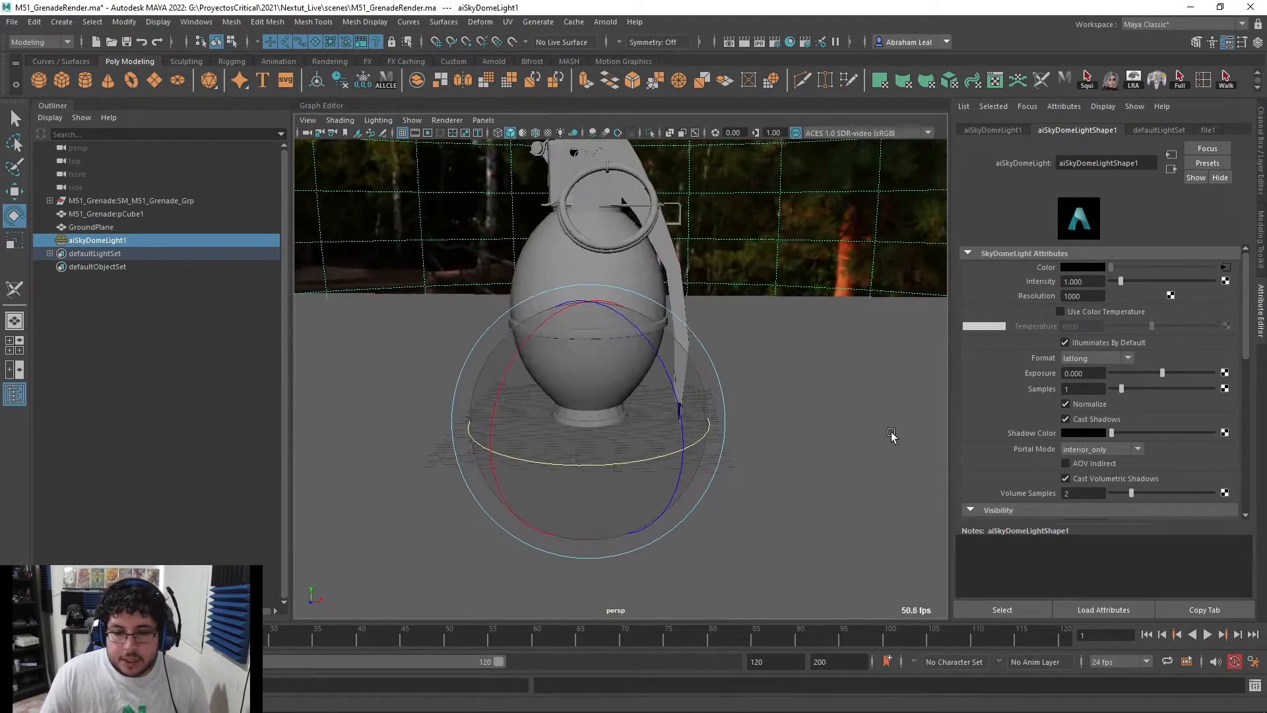
# Turn on smooth mesh preview for the SM_M51_Grenade_Grp group
pyautogui.click(168, 208)
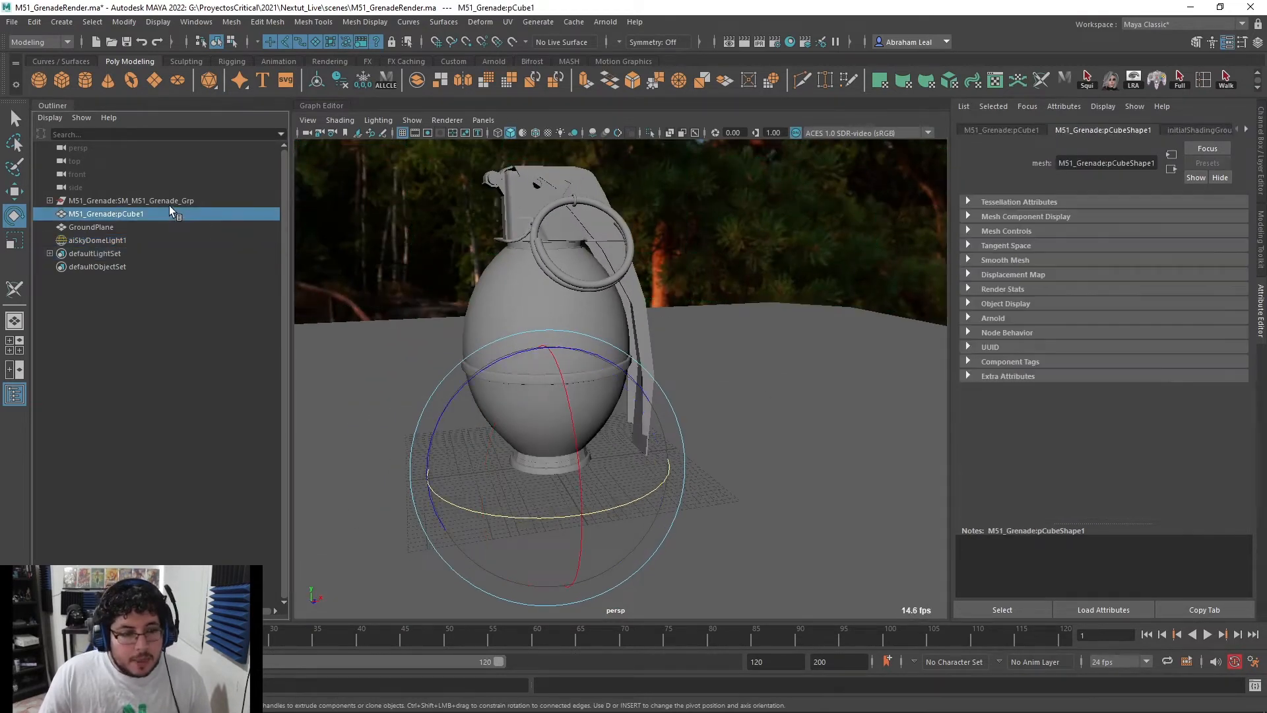
pyautogui.click(169, 203)
pyautogui.press('3')
pyautogui.keyDown('alt'); pyautogui.moveTo(663, 290); pyautogui.dragTo(757, 344); pyautogui.keyUp('alt')
# In the front view, move the grenade group slightly down so its base rests on the ground line
pyautogui.click(754, 307)
pyautogui.press('space')
pyautogui.scroll(-10, 686, 294)
pyautogui.scroll(-4, 691, 223)
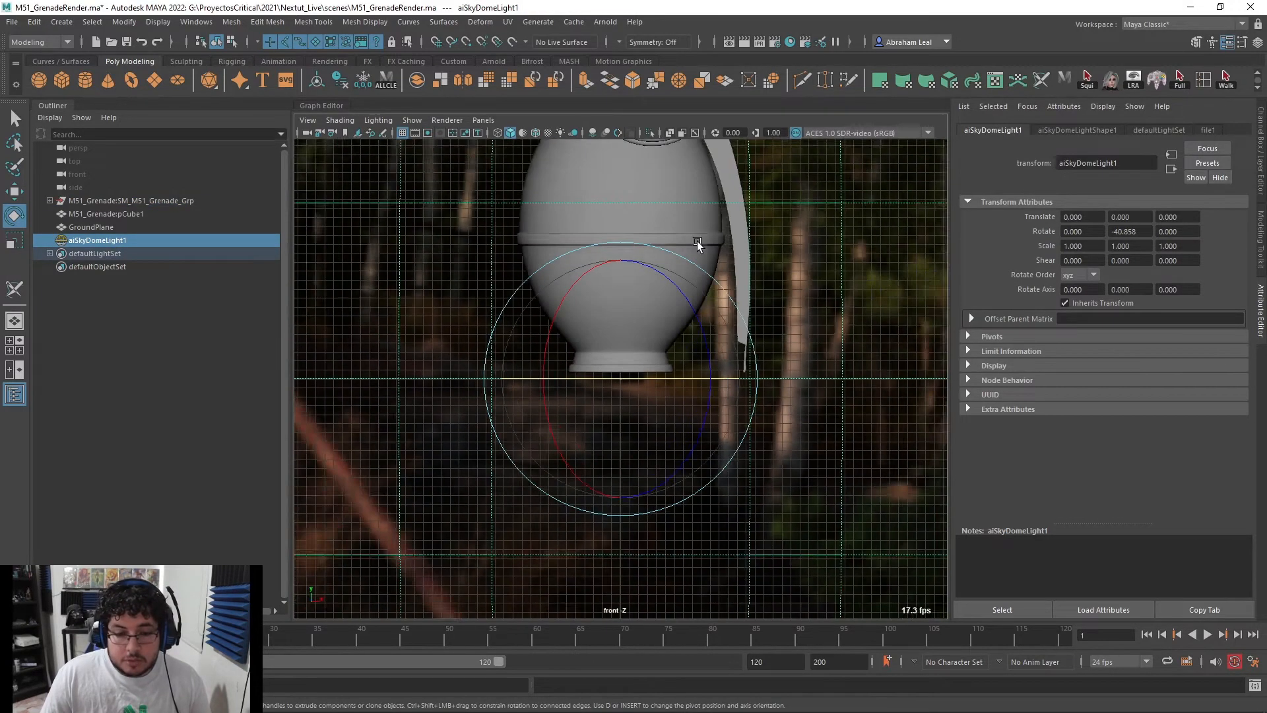
pyautogui.scroll(6, 696, 240)
pyautogui.click(75, 204)
pyautogui.press('w')
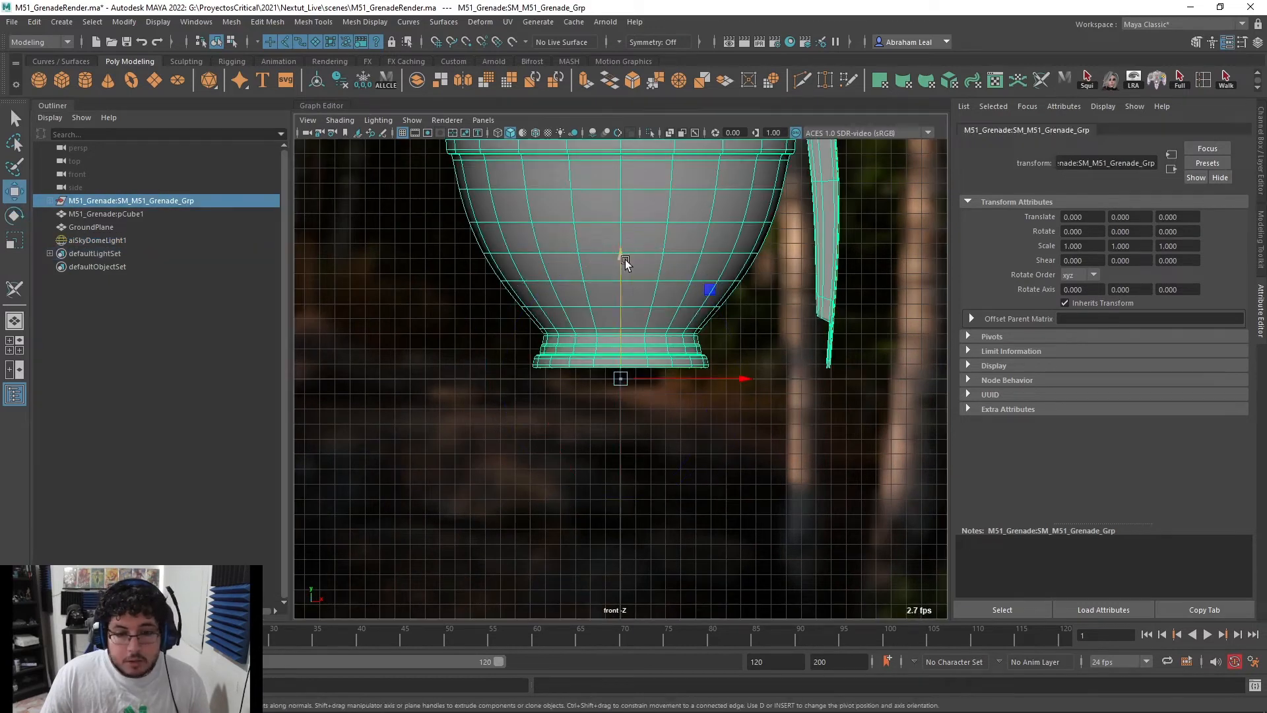
pyautogui.moveTo(621, 260); pyautogui.dragTo(620, 263)
pyautogui.click(714, 246)
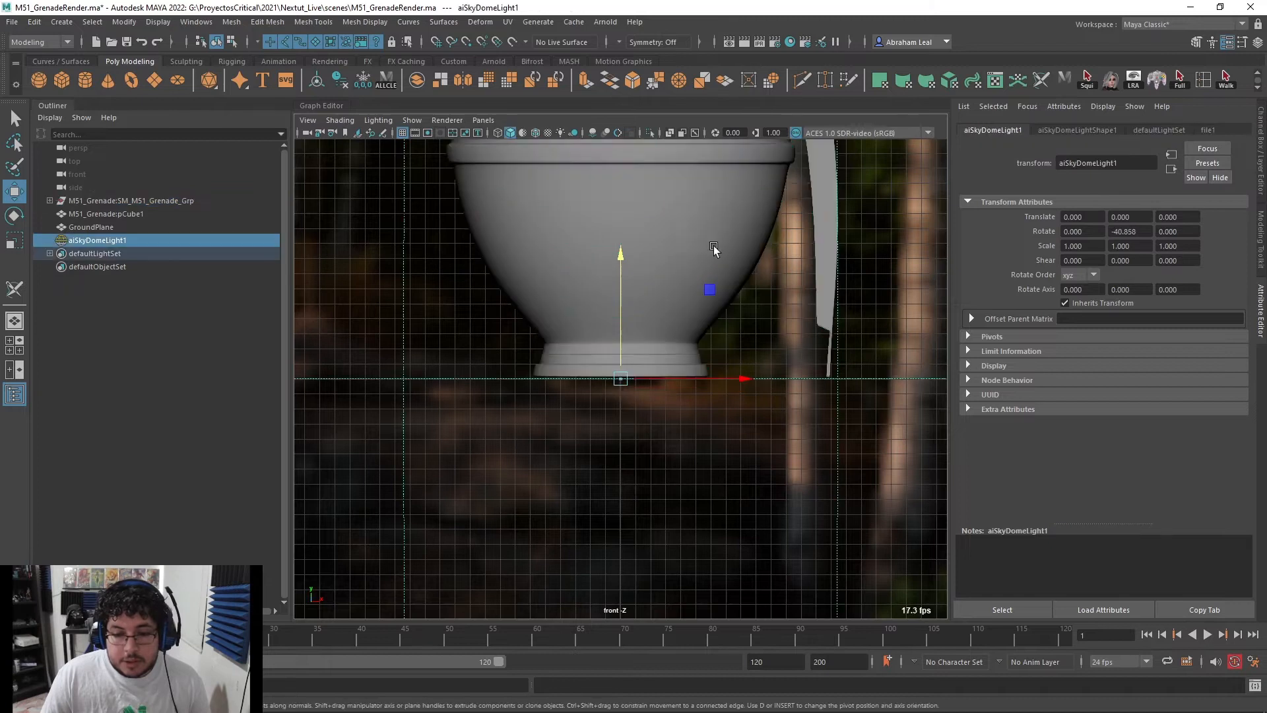
# Inspect the grenade from top to base in the front view, then return to the perspective view
pyautogui.keyDown('alt'); pyautogui.moveTo(714, 247); pyautogui.dragTo(725, 389, button='middle'); pyautogui.keyUp('alt')
pyautogui.keyDown('alt'); pyautogui.moveTo(725, 389); pyautogui.dragTo(582, 311, button='right'); pyautogui.keyUp('alt')
pyautogui.keyDown('alt'); pyautogui.moveTo(583, 311); pyautogui.dragTo(582, 394, button='middle'); pyautogui.keyUp('alt')
pyautogui.keyDown('alt'); pyautogui.moveTo(581, 394); pyautogui.dragTo(534, 323, button='right'); pyautogui.keyUp('alt')
pyautogui.keyDown('alt'); pyautogui.moveTo(664, 321); pyautogui.dragTo(591, 313, button='right'); pyautogui.keyUp('alt')
pyautogui.keyDown('alt'); pyautogui.moveTo(591, 313); pyautogui.dragTo(580, 334, button='middle'); pyautogui.keyUp('alt')
pyautogui.keyDown('alt'); pyautogui.moveTo(580, 334); pyautogui.dragTo(531, 322, button='right'); pyautogui.keyUp('alt')
pyautogui.keyDown('alt'); pyautogui.moveTo(644, 324); pyautogui.dragTo(698, 356, button='right'); pyautogui.keyUp('alt')
pyautogui.keyDown('alt'); pyautogui.moveTo(698, 357); pyautogui.dragTo(701, 356); pyautogui.keyUp('alt')
pyautogui.press('space')
pyautogui.moveTo(701, 356); pyautogui.dragTo(701, 320)
pyautogui.keyDown('alt'); pyautogui.moveTo(710, 371); pyautogui.dragTo(653, 343, button='right'); pyautogui.keyUp('alt')
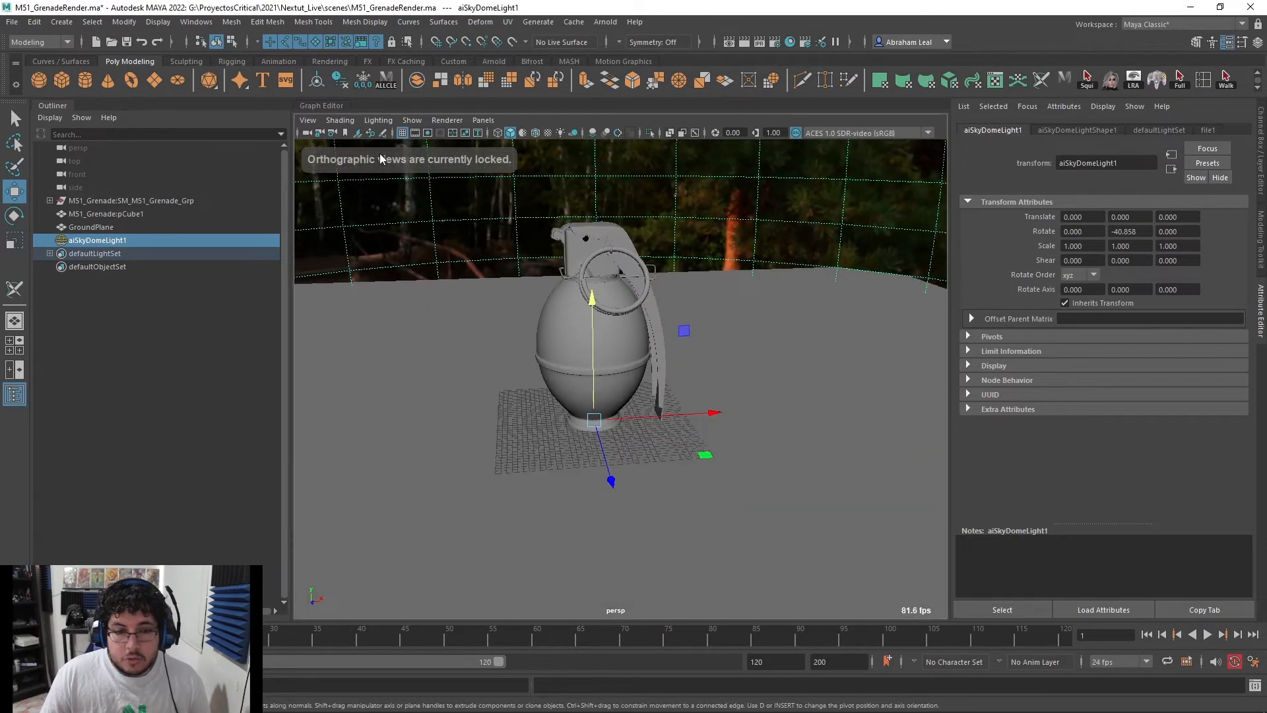
# Create a new camera and look through it in the viewport
pyautogui.click(329, 61)
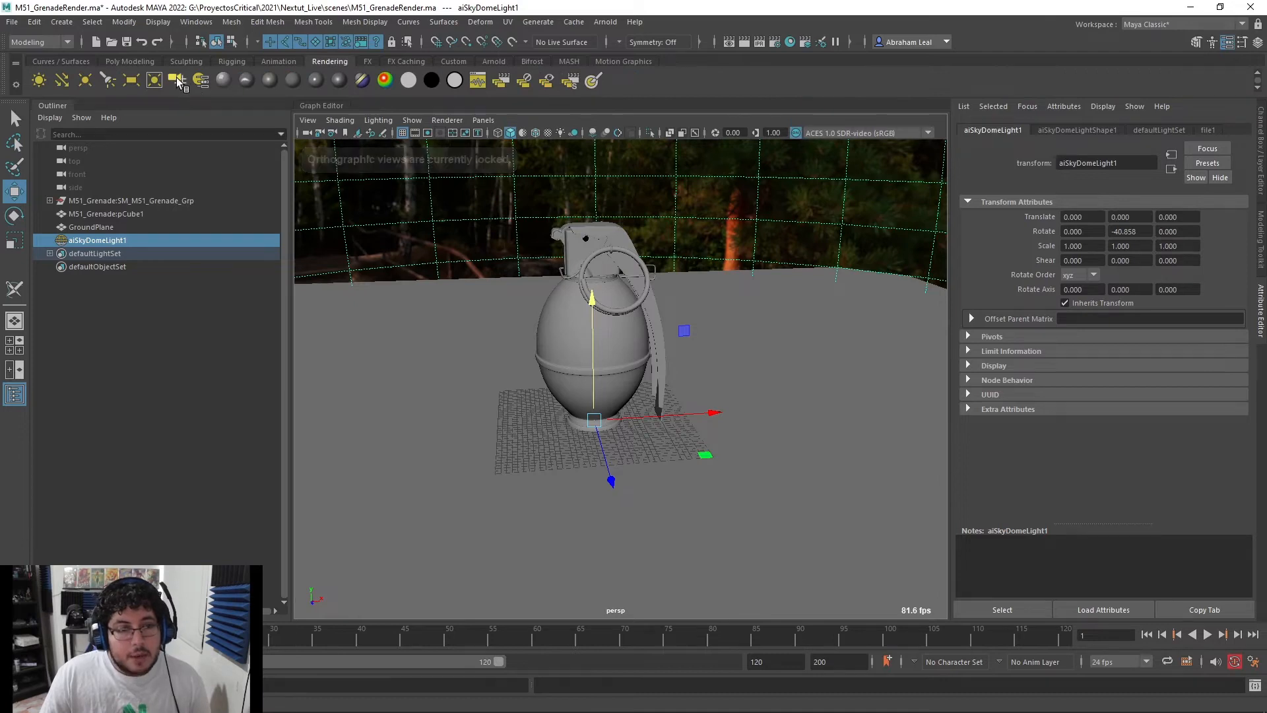
pyautogui.click(177, 79)
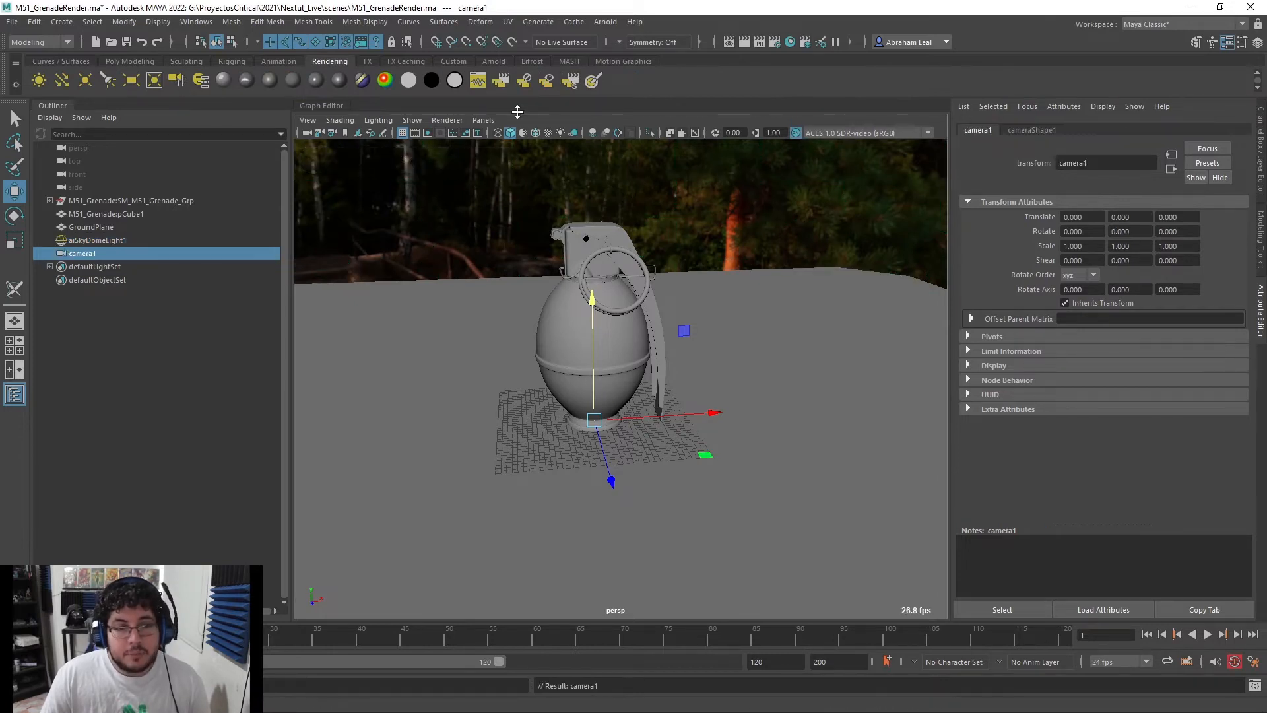
pyautogui.click(483, 120)
pyautogui.click(567, 176)
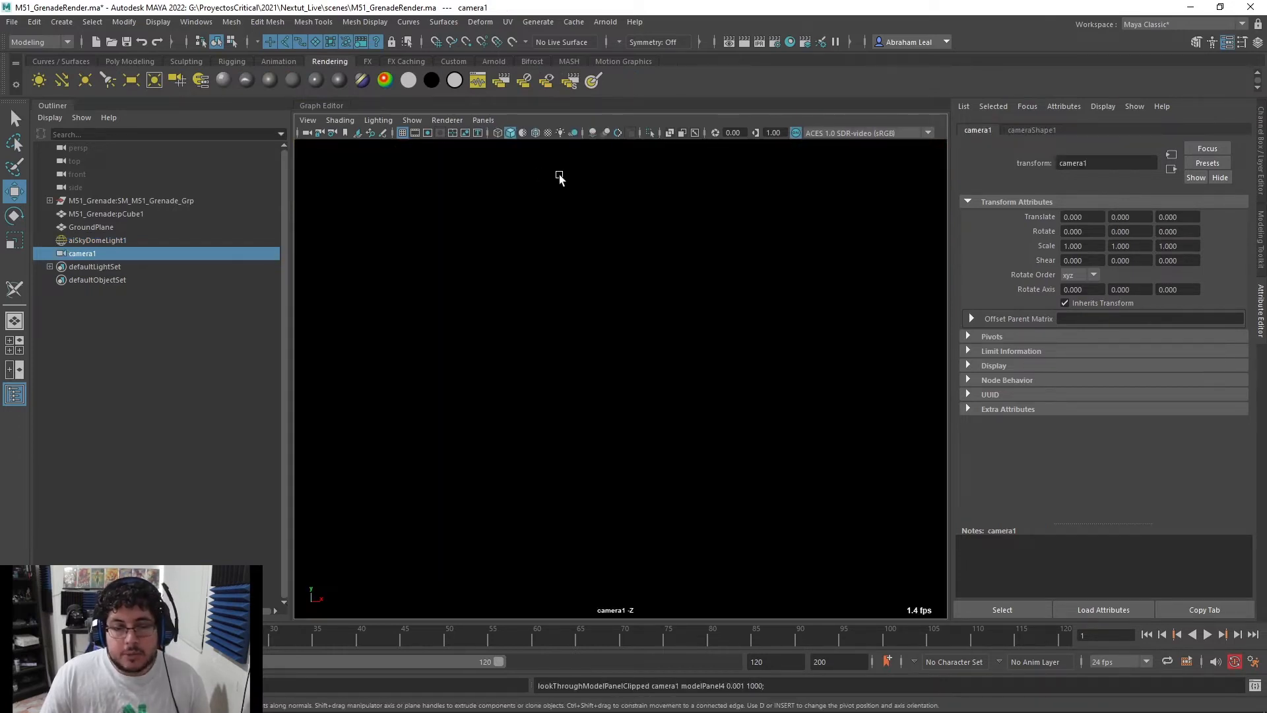
# Pull the new camera back from the origin to face the grenade and show the resolution gate
pyautogui.scroll(-15, 591, 285)
pyautogui.keyDown('alt'); pyautogui.moveTo(592, 286); pyautogui.dragTo(604, 330); pyautogui.keyUp('alt')
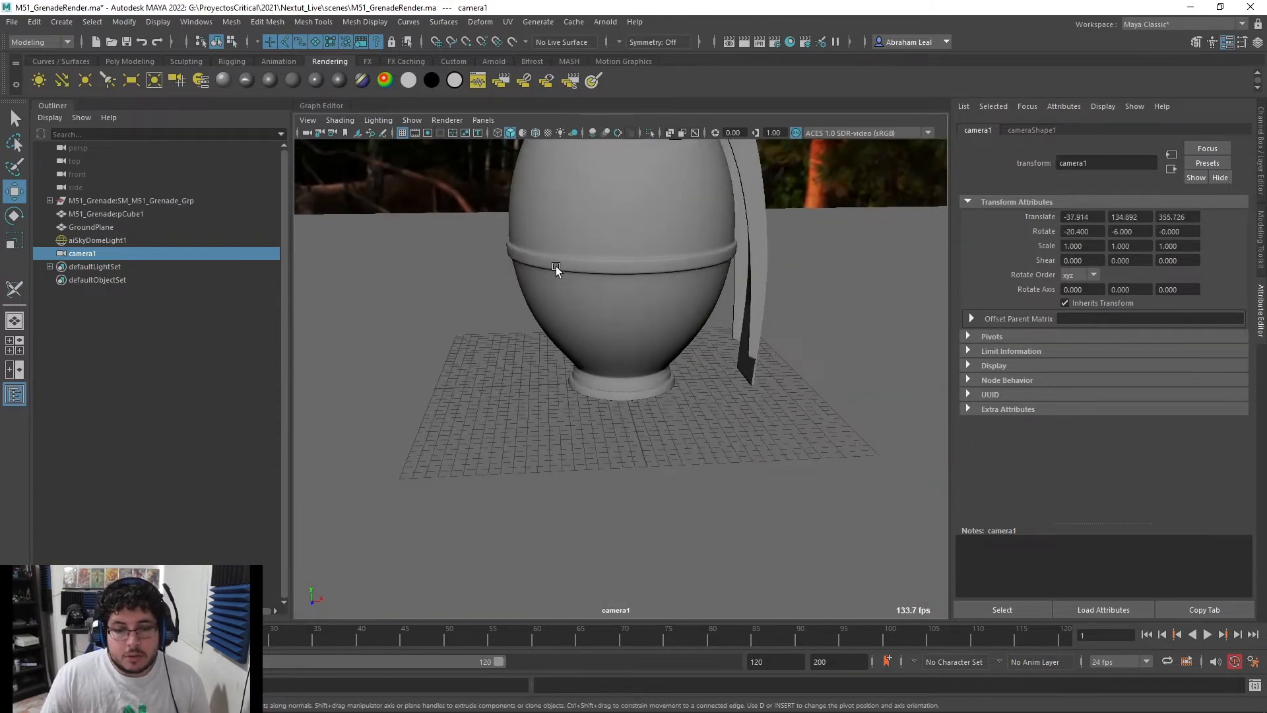
pyautogui.keyDown('alt'); pyautogui.moveTo(556, 271); pyautogui.dragTo(575, 336, button='middle'); pyautogui.keyUp('alt')
pyautogui.scroll(-2, 575, 336)
pyautogui.click(427, 134)
# Frame the whole grenade inside the gate from slightly above, with the camera rotated about -15.6 degrees in X and -3.6 in Y
pyautogui.scroll(-4, 565, 238)
pyautogui.keyDown('alt'); pyautogui.moveTo(566, 237); pyautogui.dragTo(565, 275, button='middle'); pyautogui.keyUp('alt')
pyautogui.keyDown('alt'); pyautogui.moveTo(633, 305); pyautogui.dragTo(623, 287); pyautogui.keyUp('alt')
pyautogui.keyDown('alt'); pyautogui.moveTo(624, 288); pyautogui.dragTo(644, 306, button='right'); pyautogui.keyUp('alt')
pyautogui.keyDown('alt'); pyautogui.moveTo(635, 291); pyautogui.dragTo(621, 283); pyautogui.keyUp('alt')
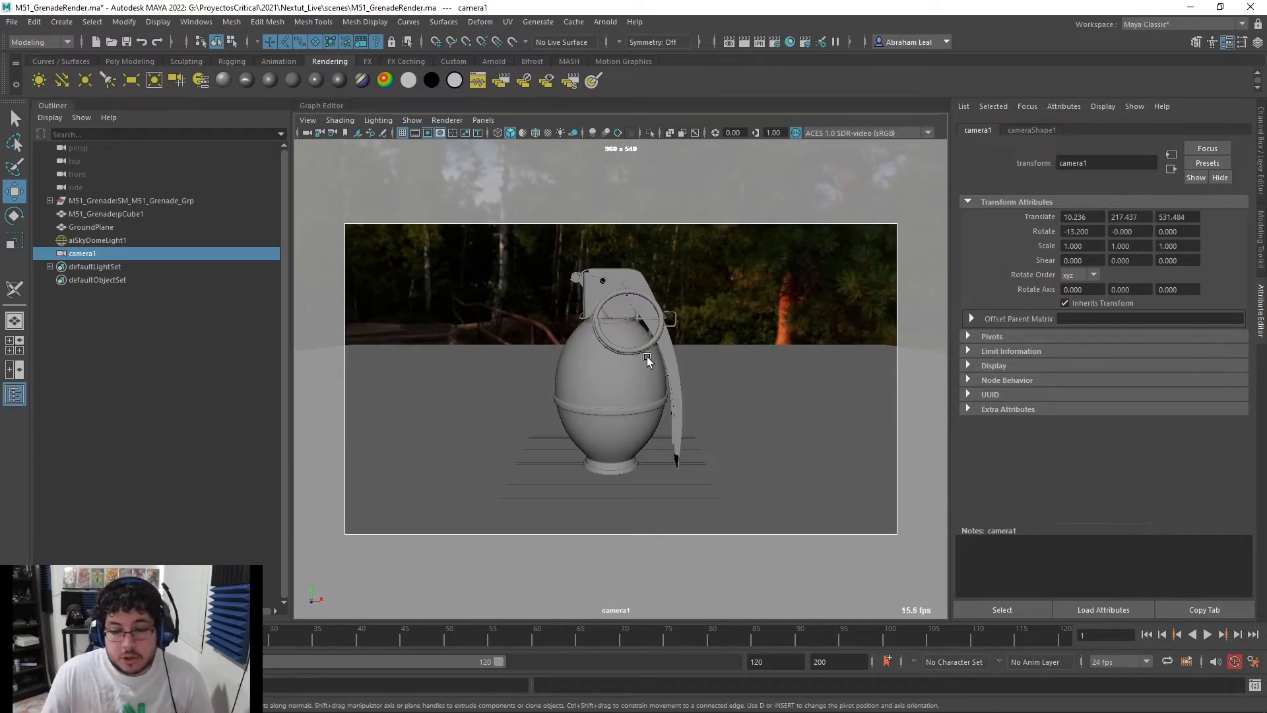
pyautogui.keyDown('alt'); pyautogui.moveTo(639, 358); pyautogui.dragTo(652, 362); pyautogui.keyUp('alt')
pyautogui.keyDown('alt'); pyautogui.moveTo(652, 362); pyautogui.dragTo(663, 374, button='right'); pyautogui.keyUp('alt')
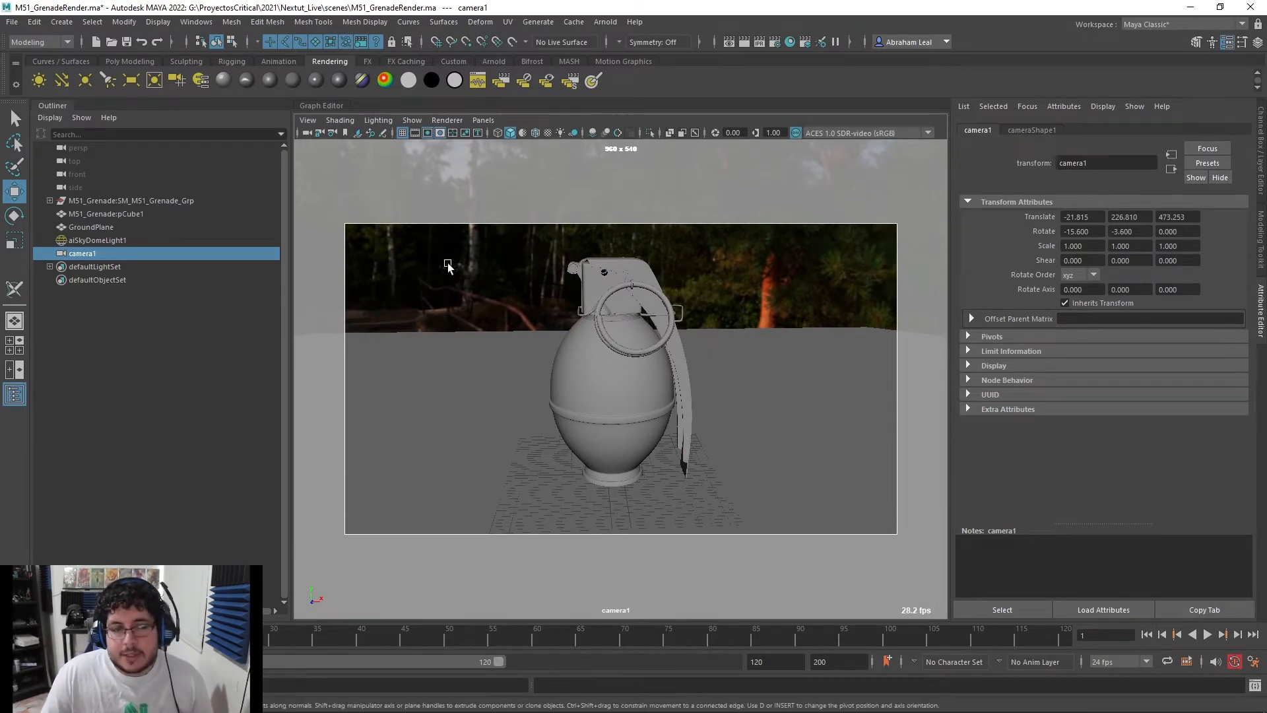
# Assign a new Arnold aiStandardSurface material to the M51_Grenade:SM_M51_Grenade_Grp group
pyautogui.click(135, 201)
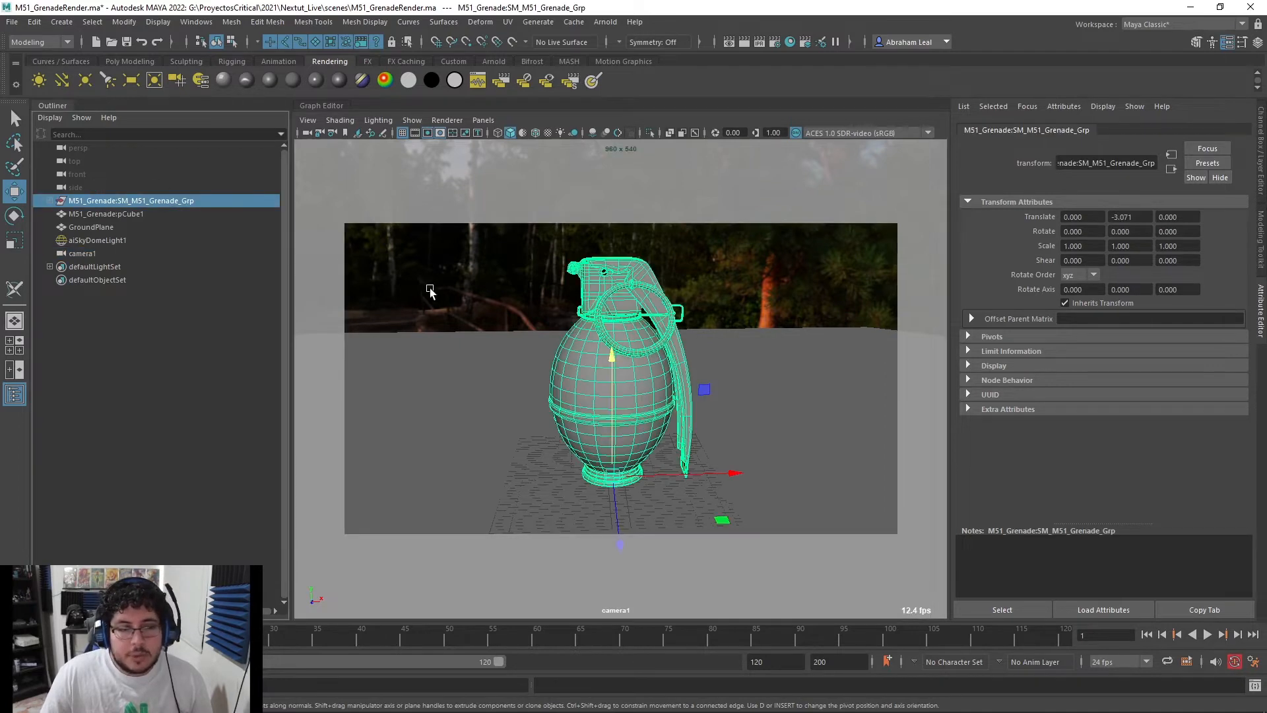
pyautogui.rightClick(600, 290)
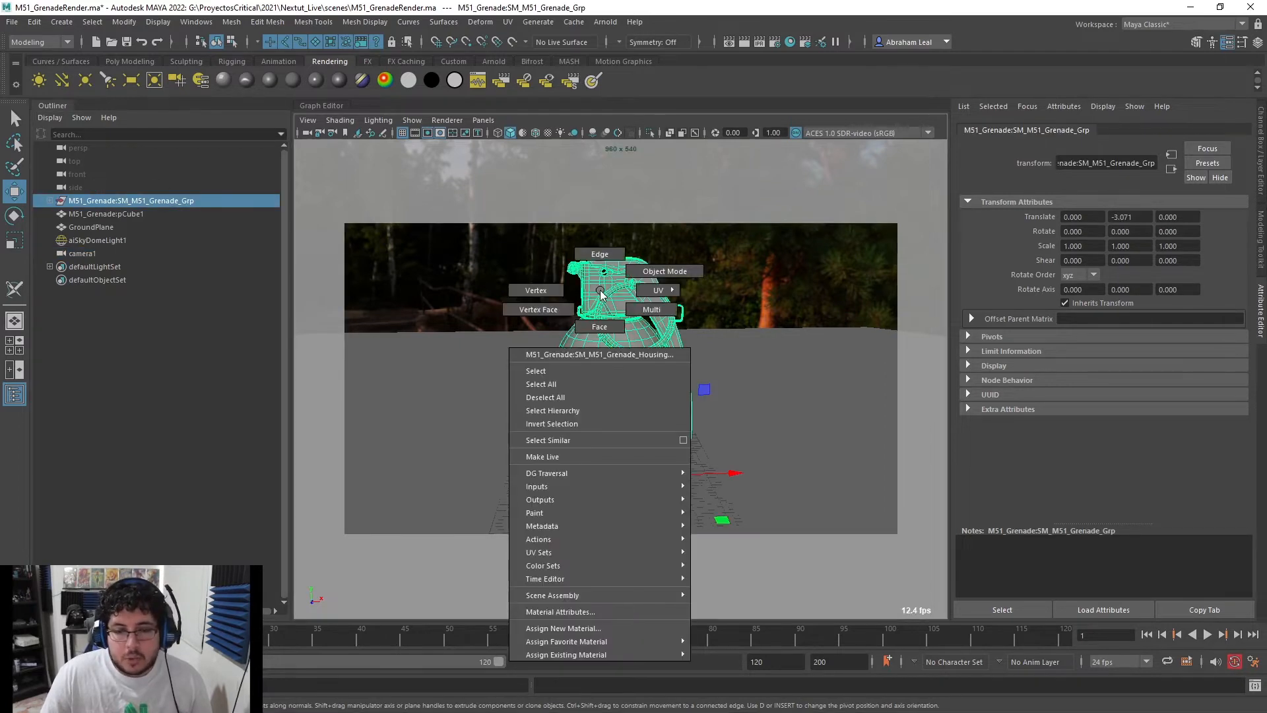
pyautogui.click(584, 629)
pyautogui.click(461, 346)
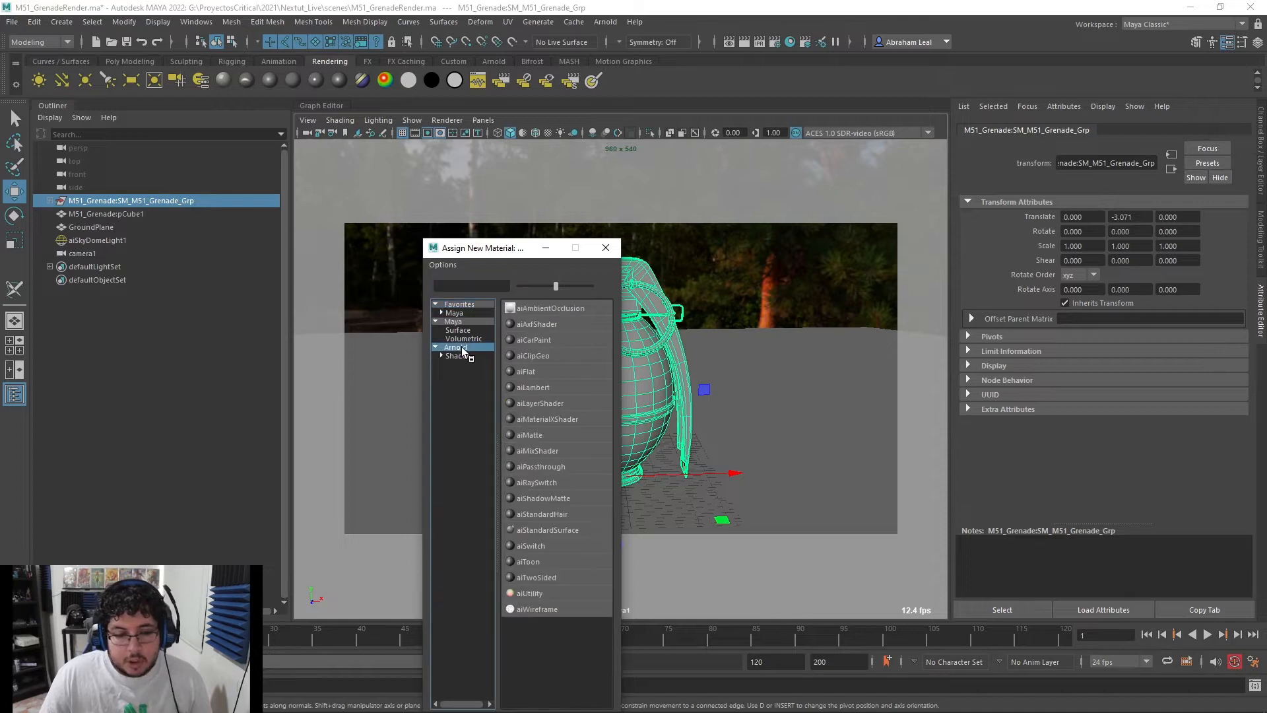
pyautogui.click(552, 529)
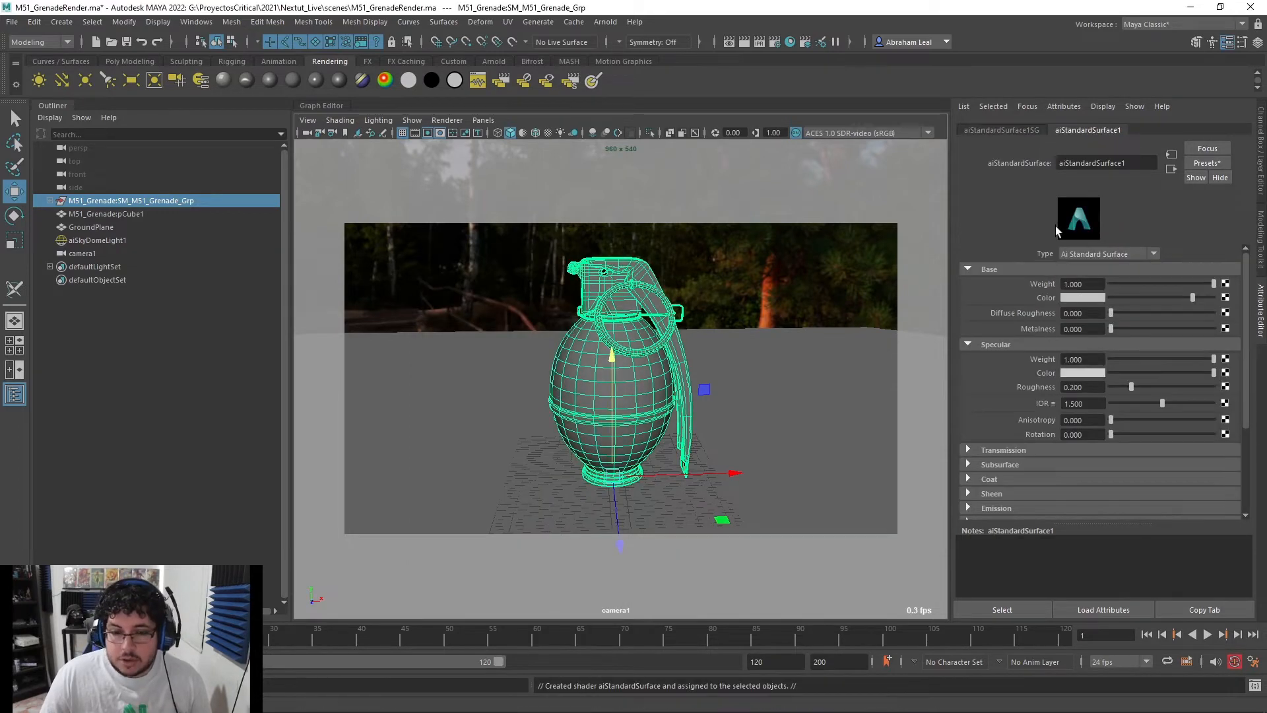
# Rename the grenade's new material as M_m51_grenade
pyautogui.moveTo(1131, 164); pyautogui.dragTo(1015, 164)
pyautogui.press('capslock')
pyautogui.write('M_')
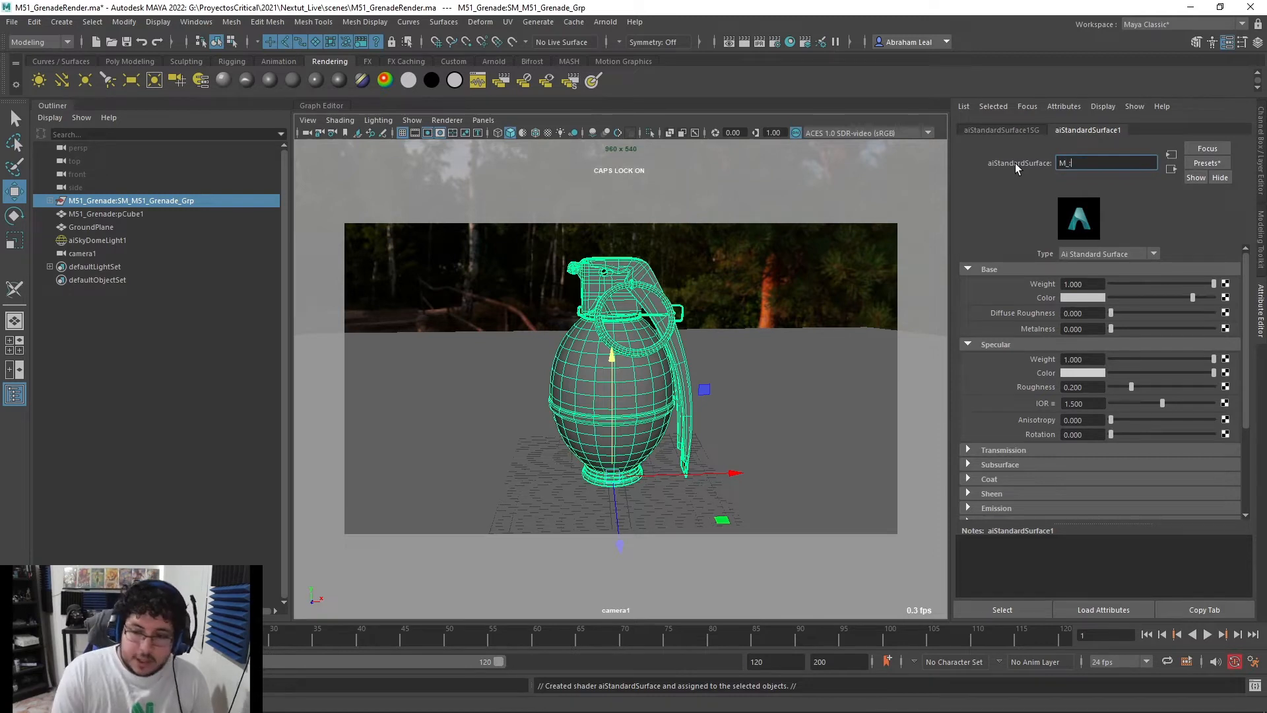
pyautogui.press('capslock')
pyautogui.write('m')
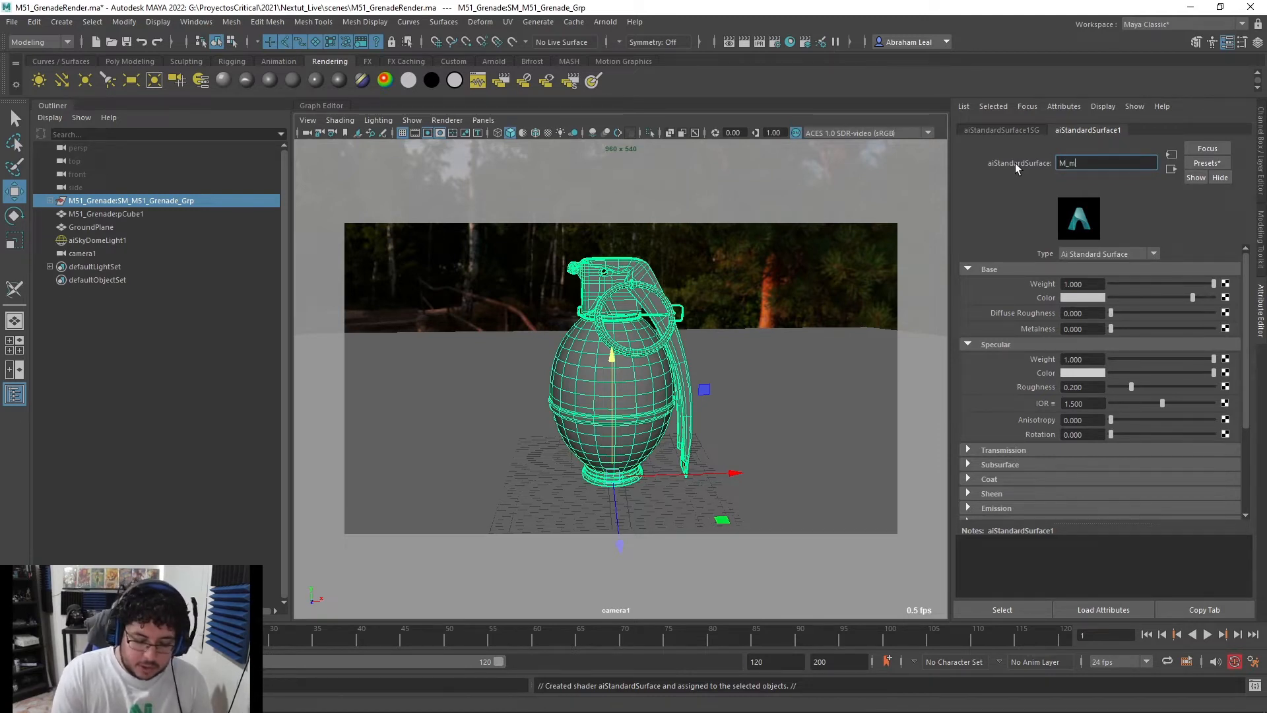
pyautogui.write('51_grenade')
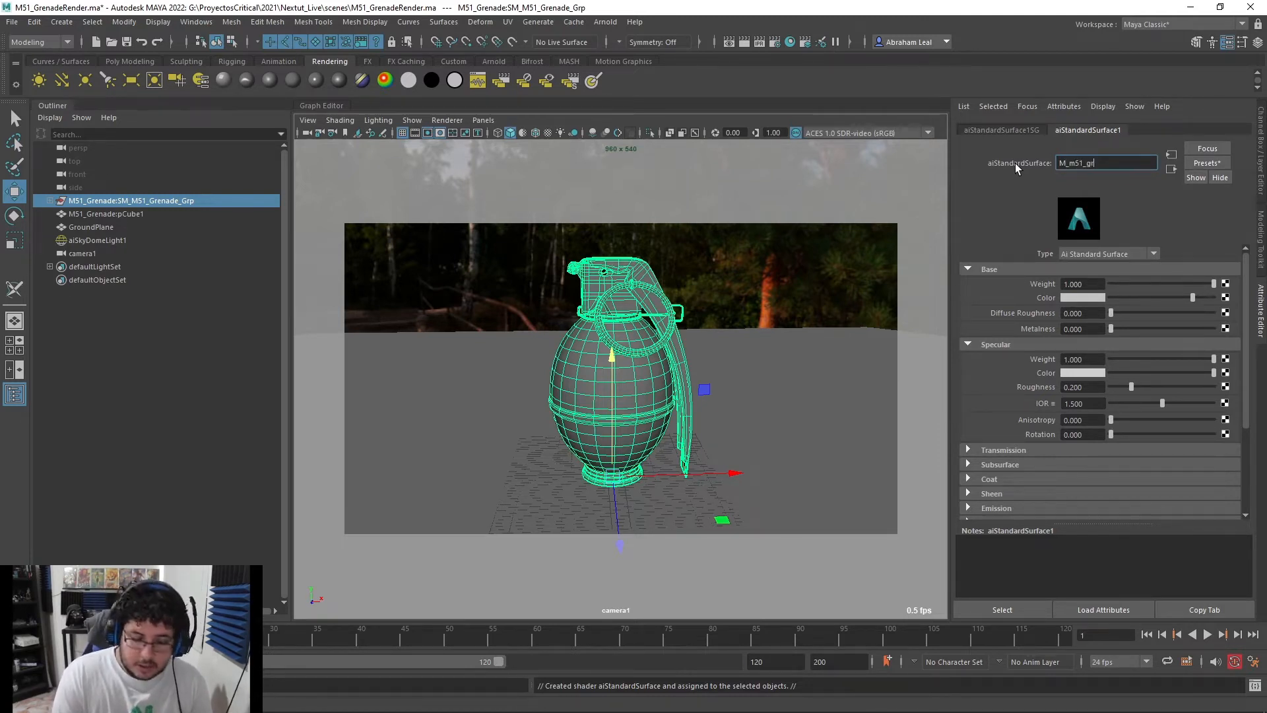
pyautogui.press('Return')
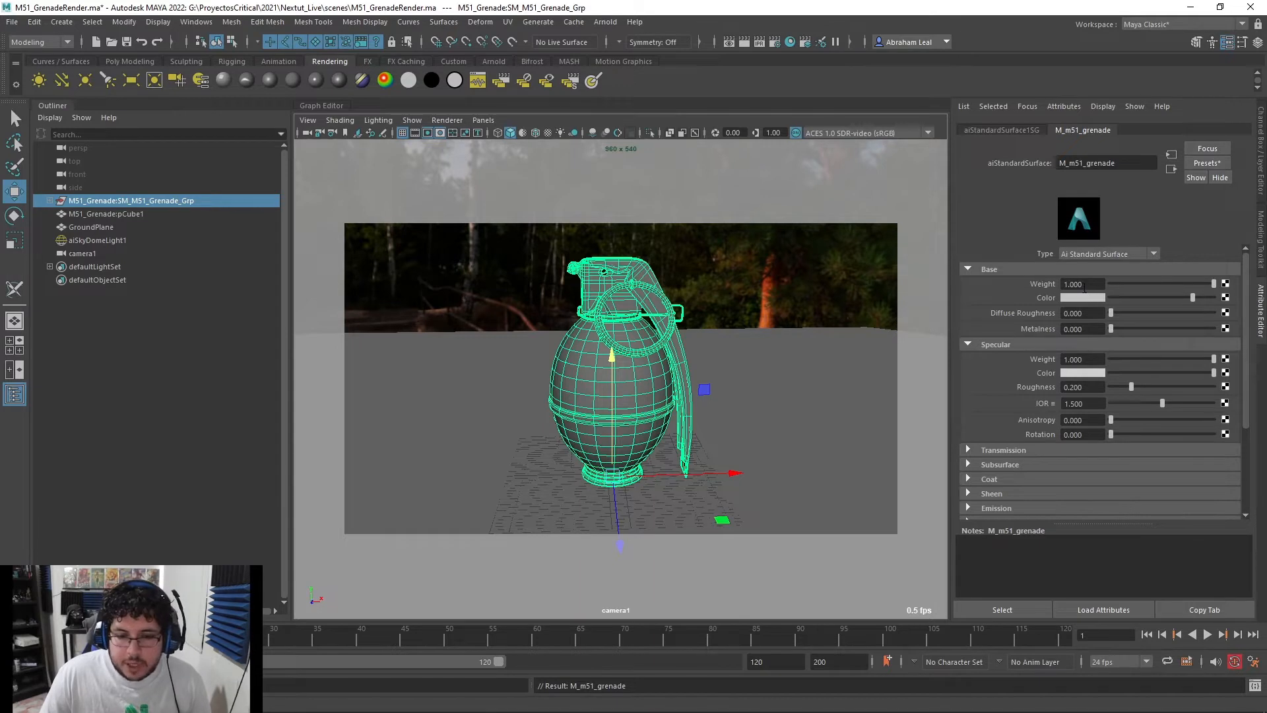
# Set the material's base color to a pale green with hue 120, saturation about 0.237 and value 1
pyautogui.click(1076, 299)
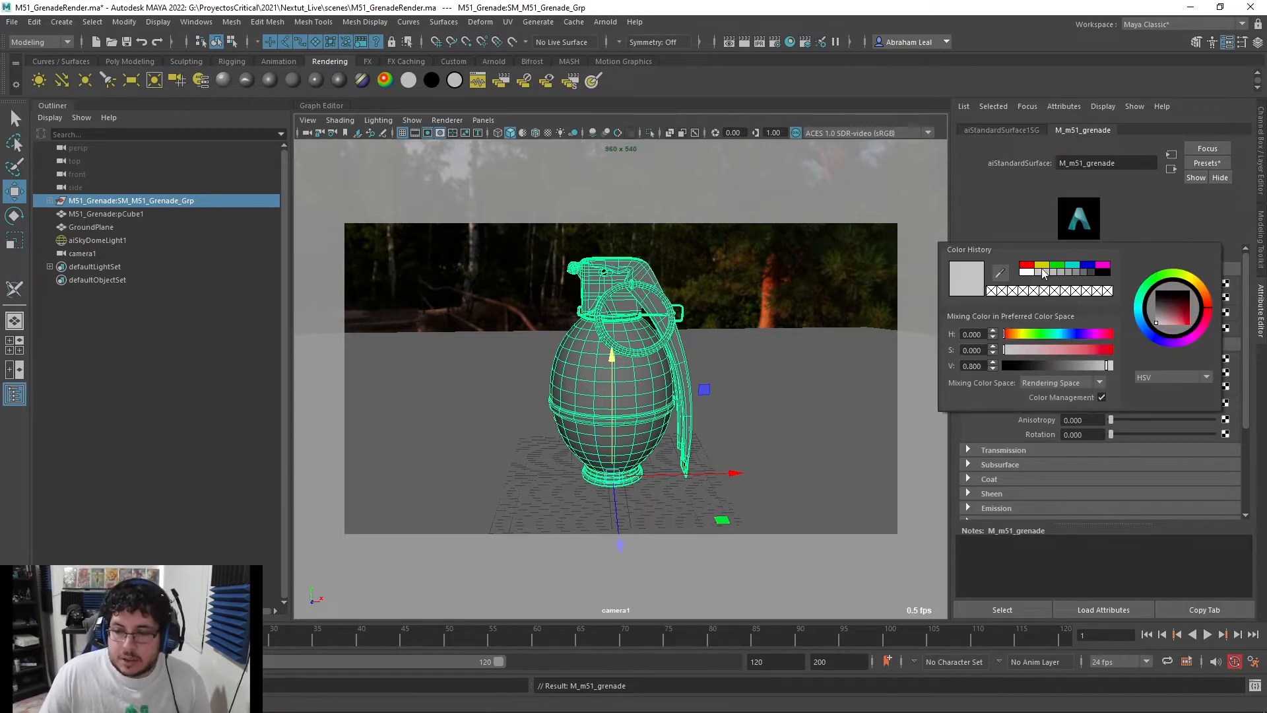
pyautogui.click(1054, 264)
pyautogui.click(1028, 350)
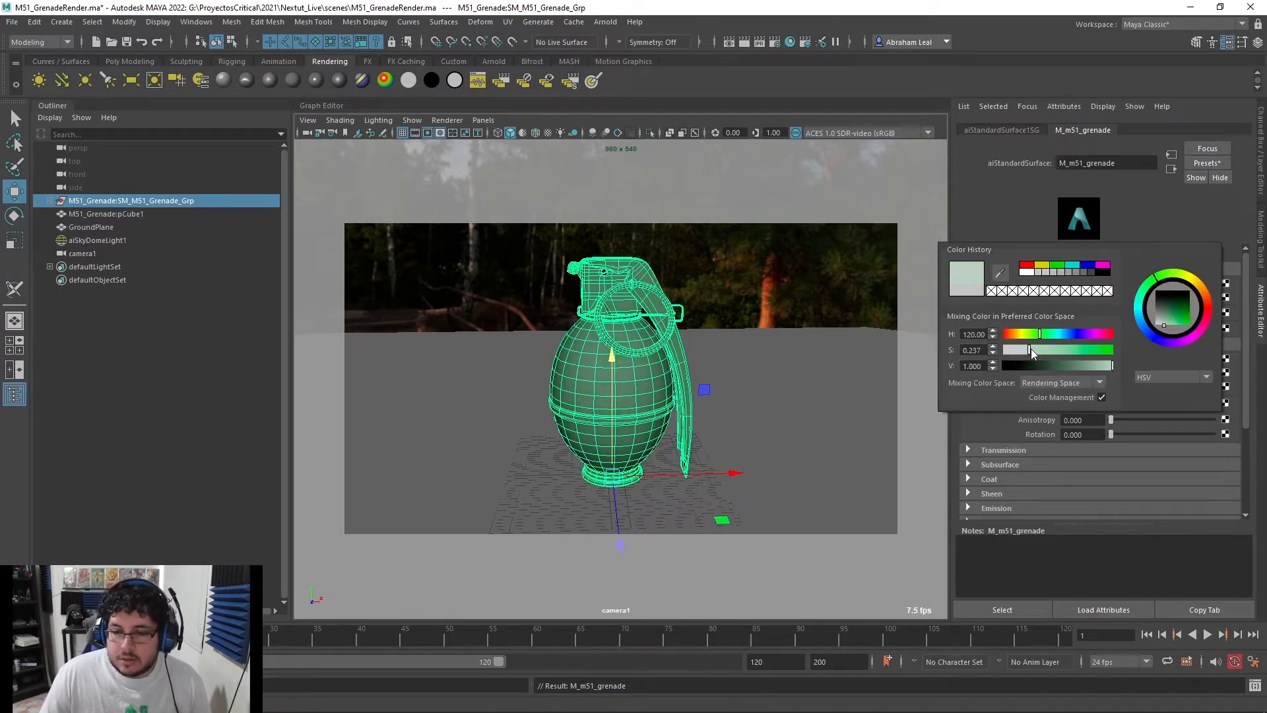
pyautogui.click(696, 342)
pyautogui.keyDown('alt'); pyautogui.moveTo(658, 319); pyautogui.dragTo(660, 331, button='right'); pyautogui.keyUp('alt')
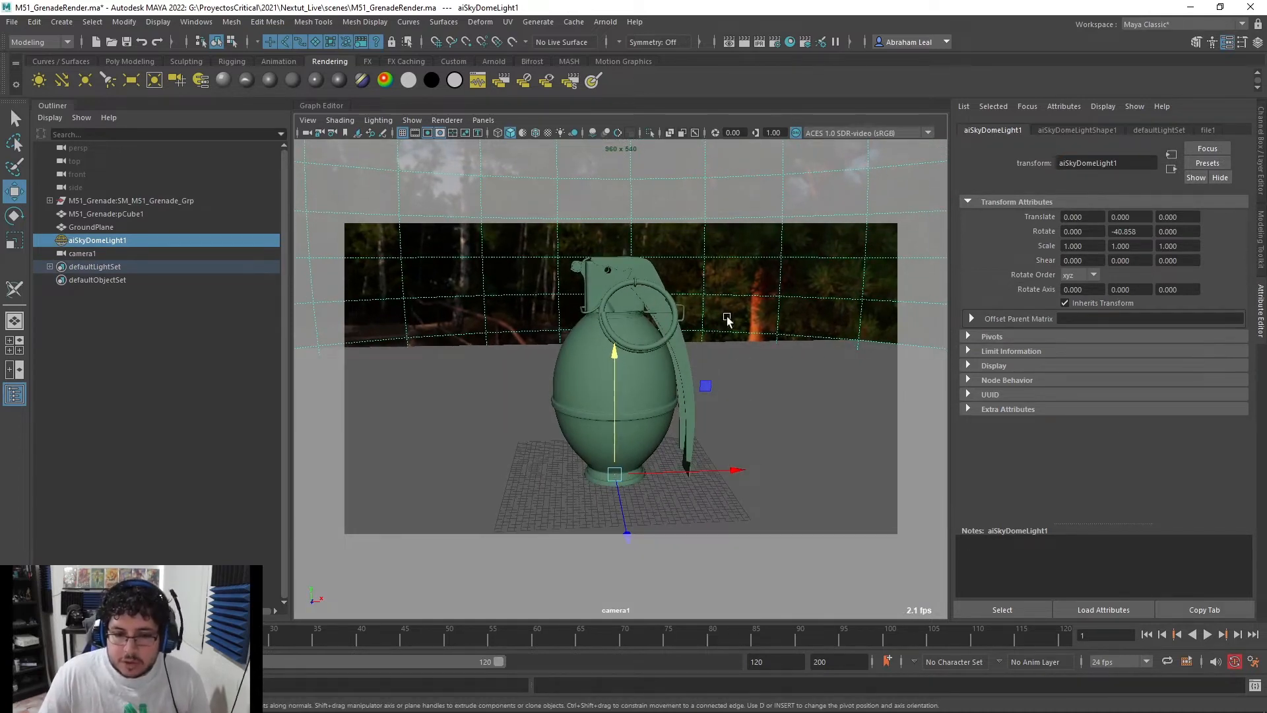
# Render the grenade through camera1 in the Arnold RenderView, check the green material, and stop the render
pyautogui.click(605, 22)
pyautogui.click(623, 47)
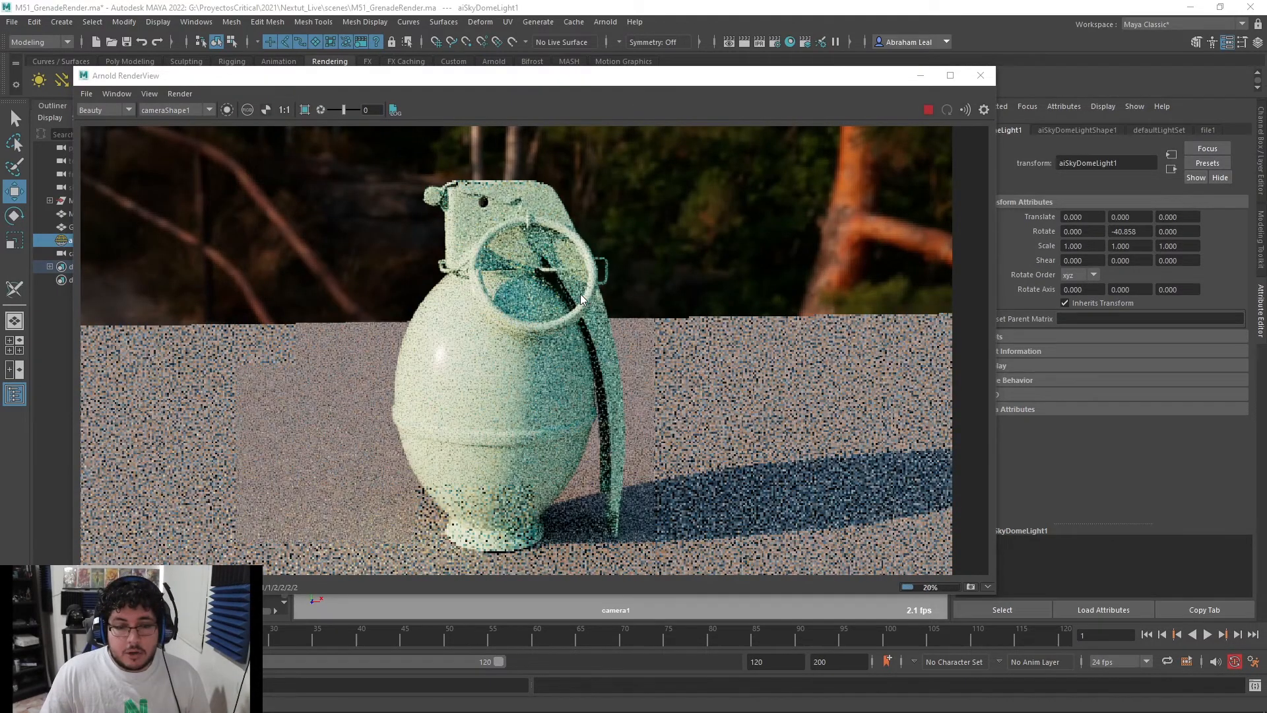
pyautogui.scroll(-3, 580, 294)
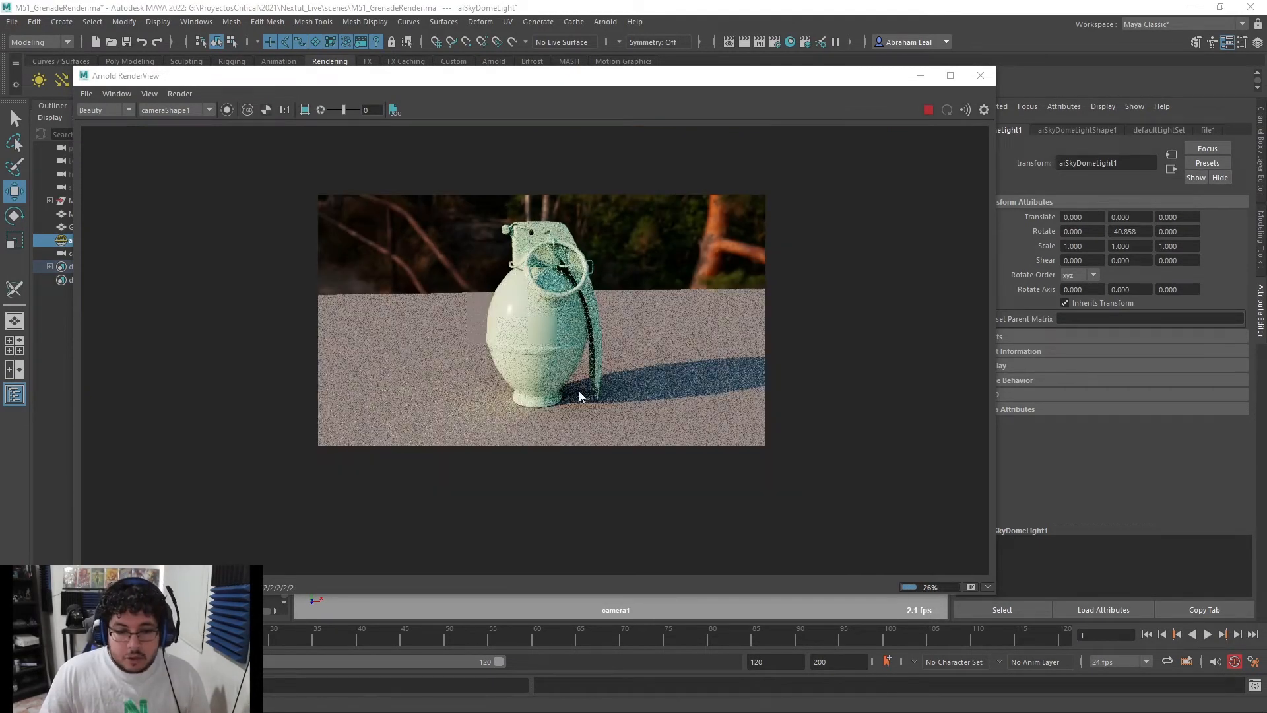
pyautogui.scroll(2, 497, 331)
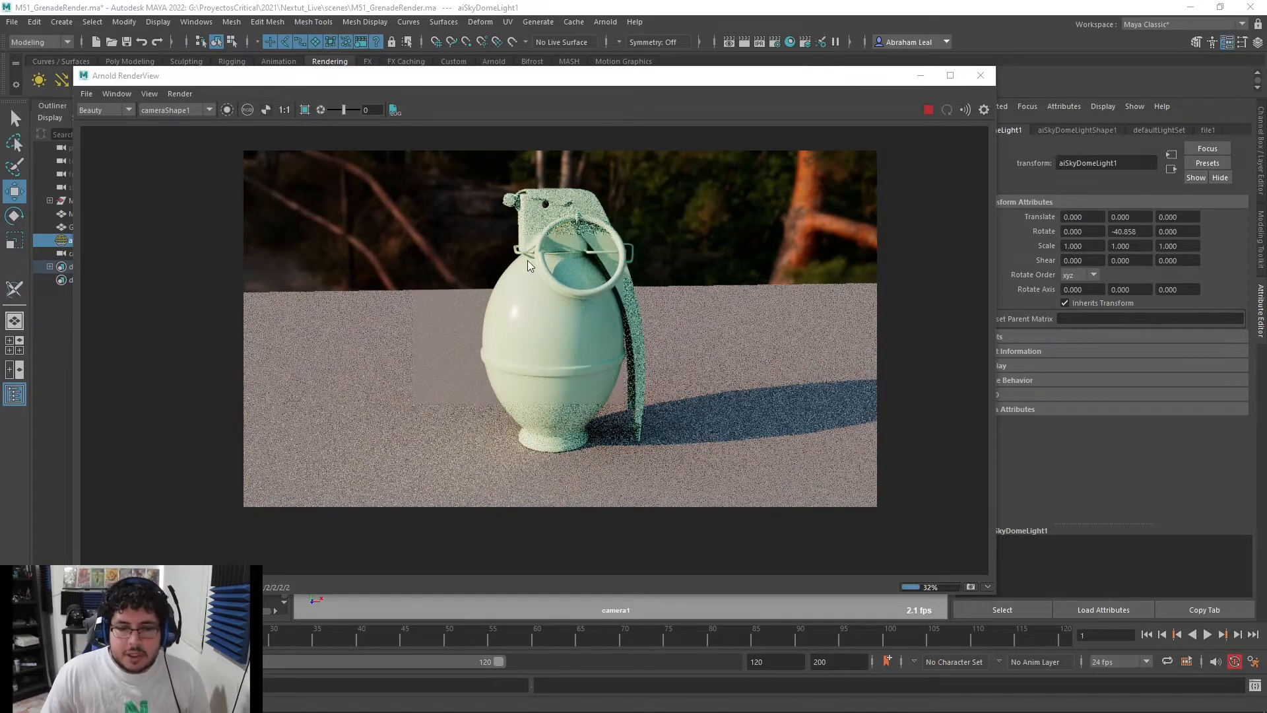
pyautogui.scroll(-1, 518, 280)
pyautogui.scroll(1, 539, 302)
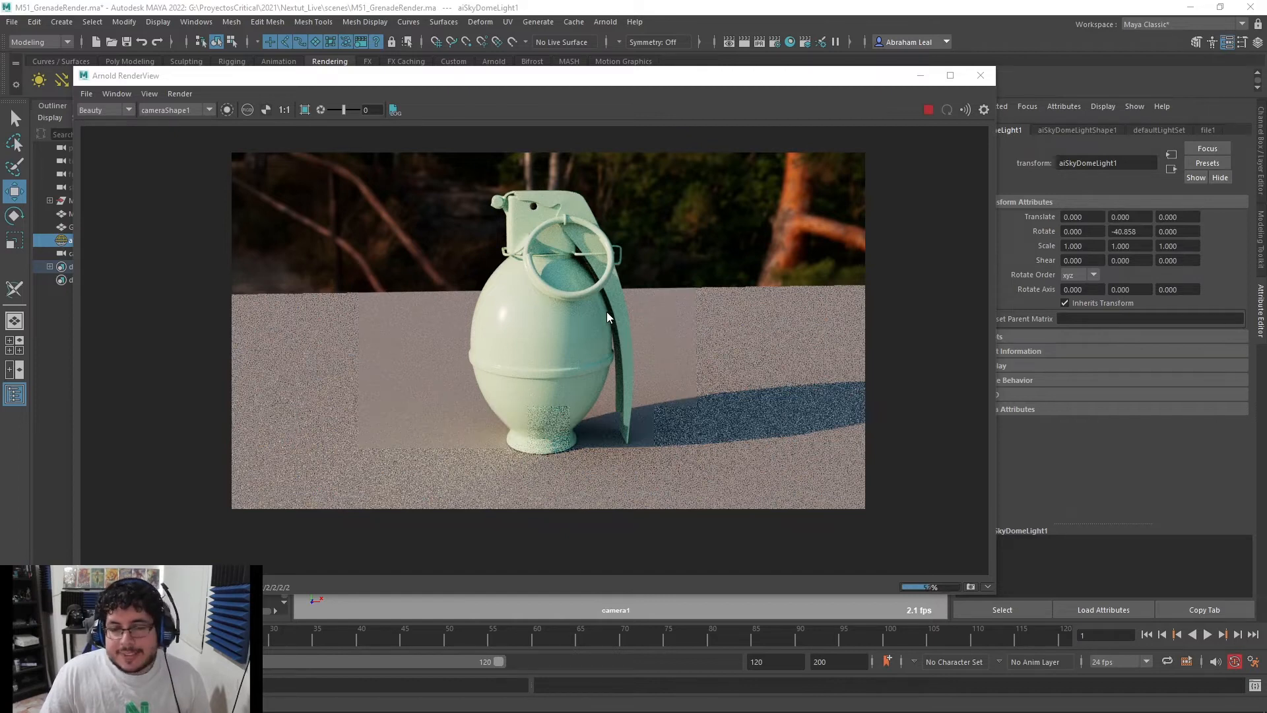
pyautogui.click(929, 111)
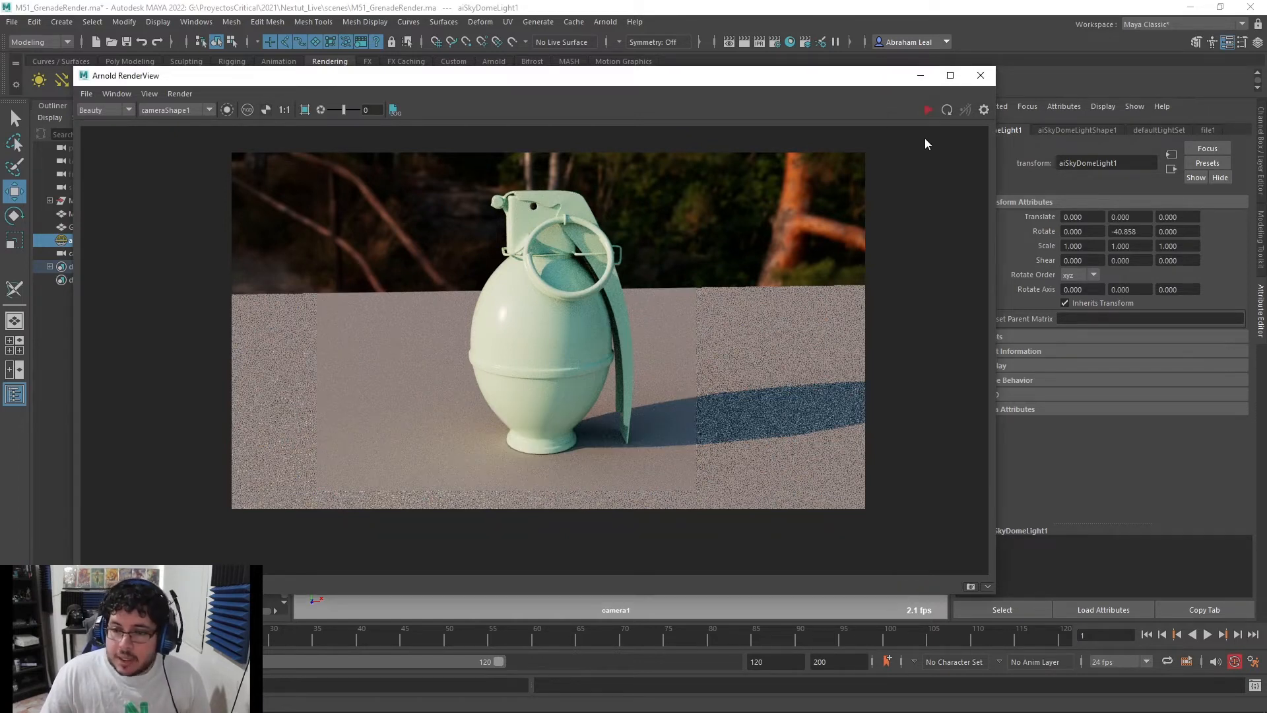
# Set Arnold's render device to GPU in the render settings and start the render again
pyautogui.click(774, 43)
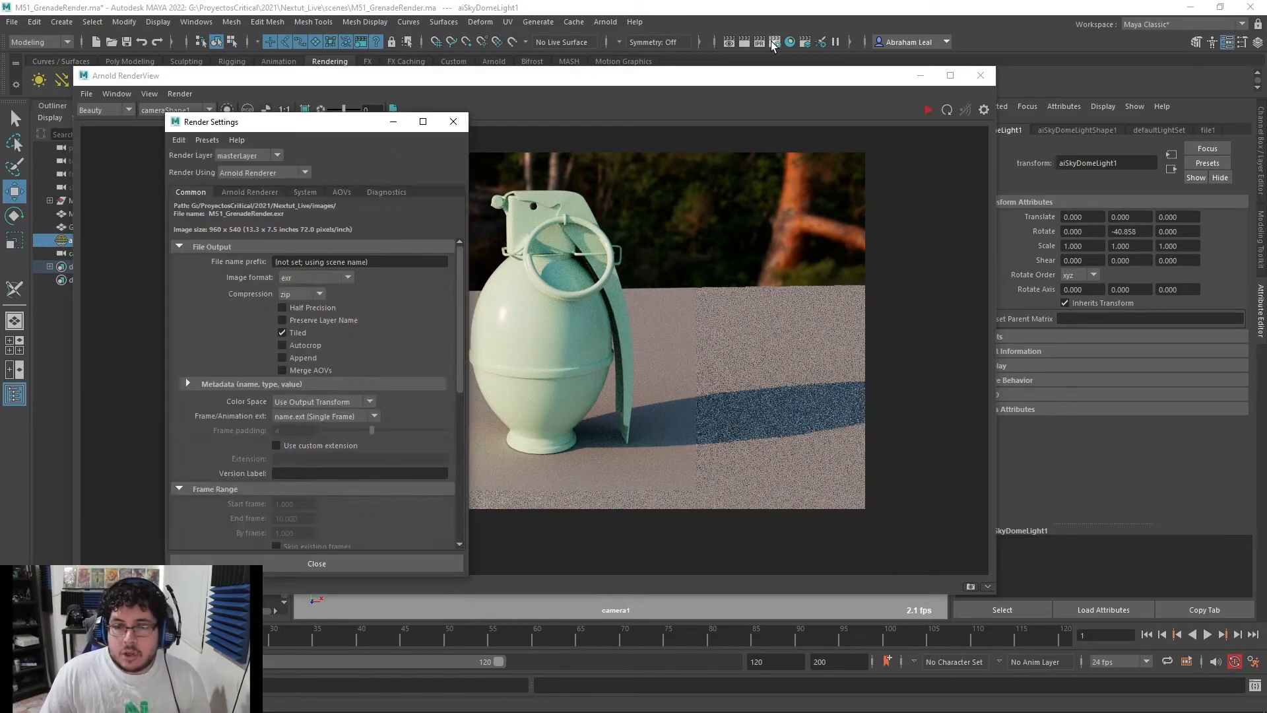
pyautogui.click(302, 191)
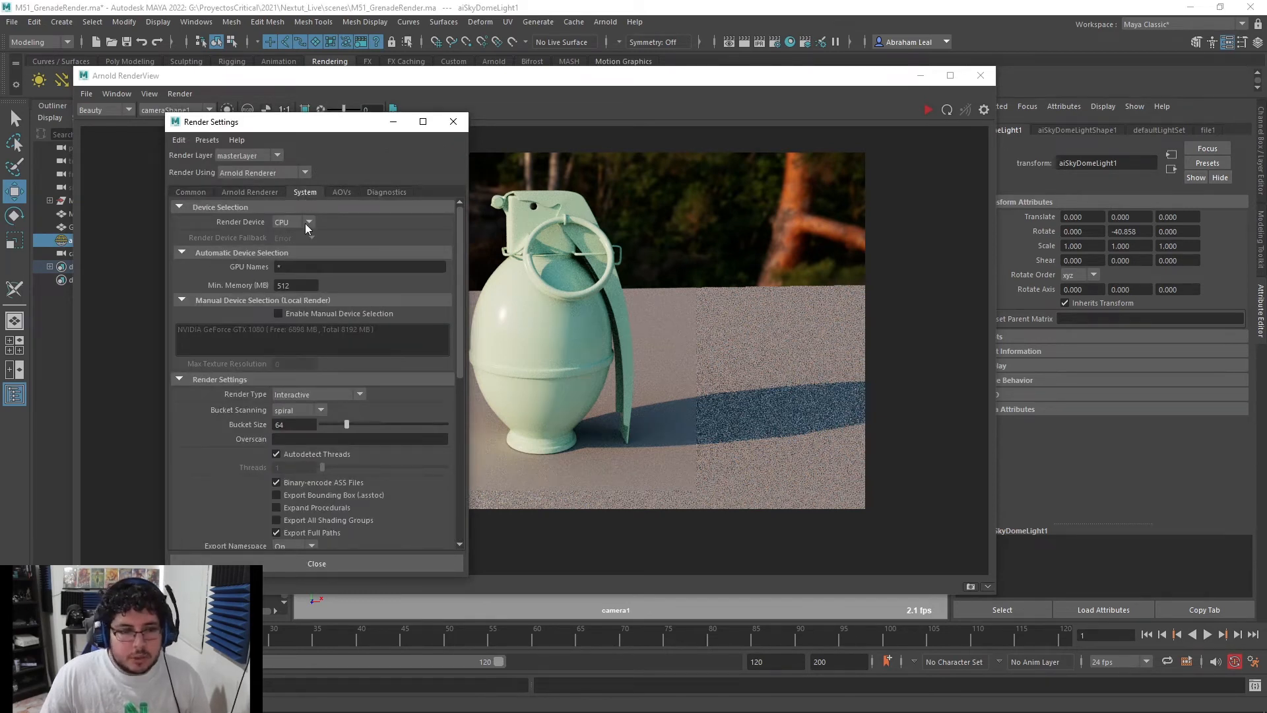
pyautogui.click(298, 247)
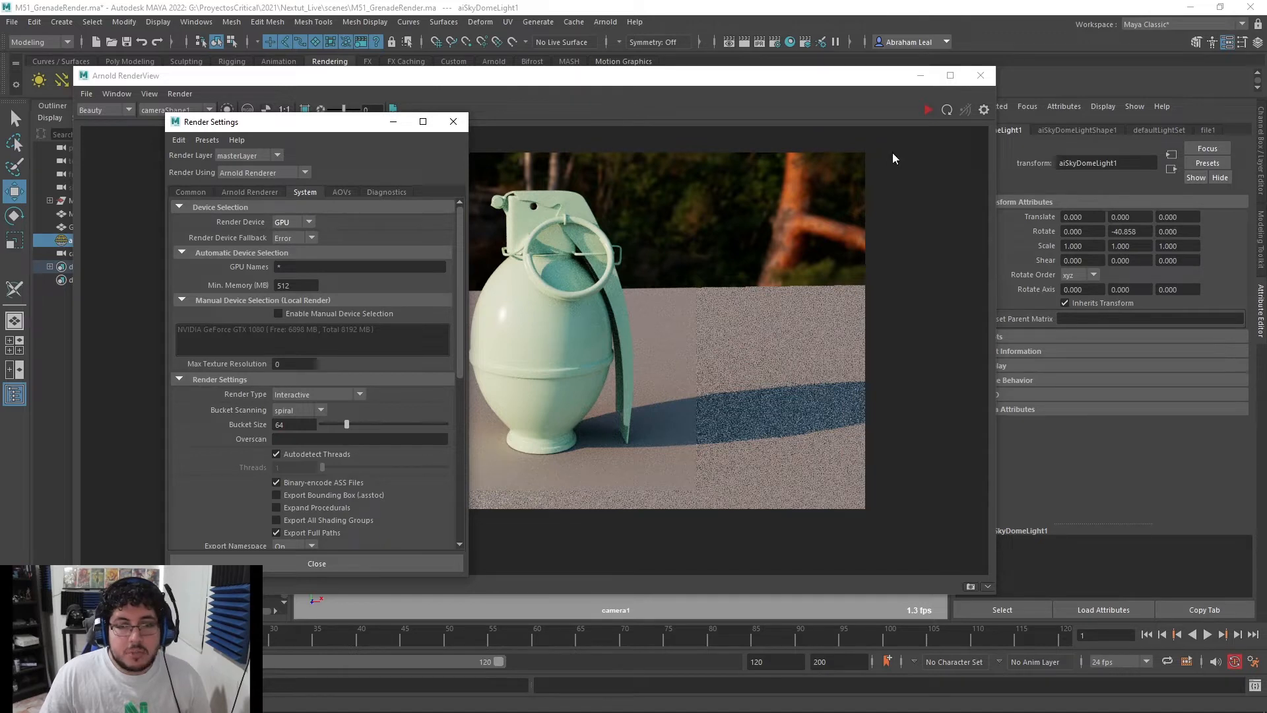
pyautogui.click(928, 109)
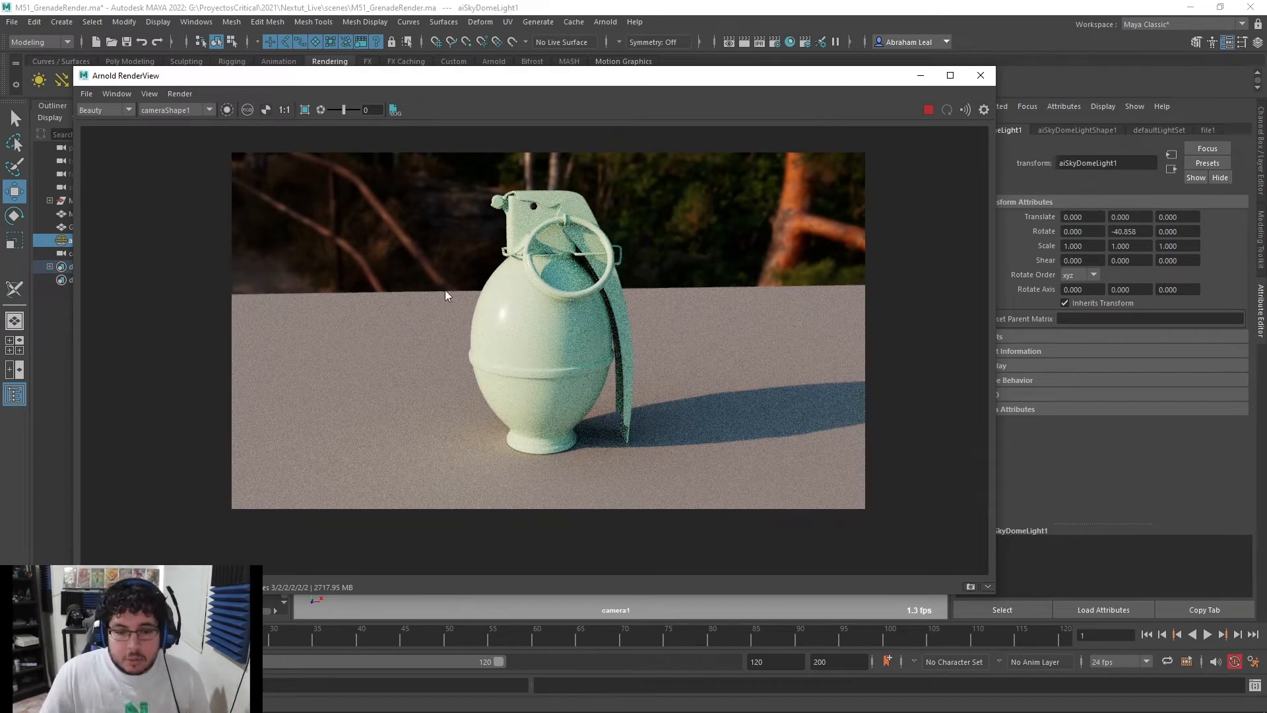
# Examine the GPU render's noise and shading on the grenade, restarting the render once to judge its speed
pyautogui.scroll(5, 742, 208)
pyautogui.scroll(-2, 724, 270)
pyautogui.scroll(-4, 771, 223)
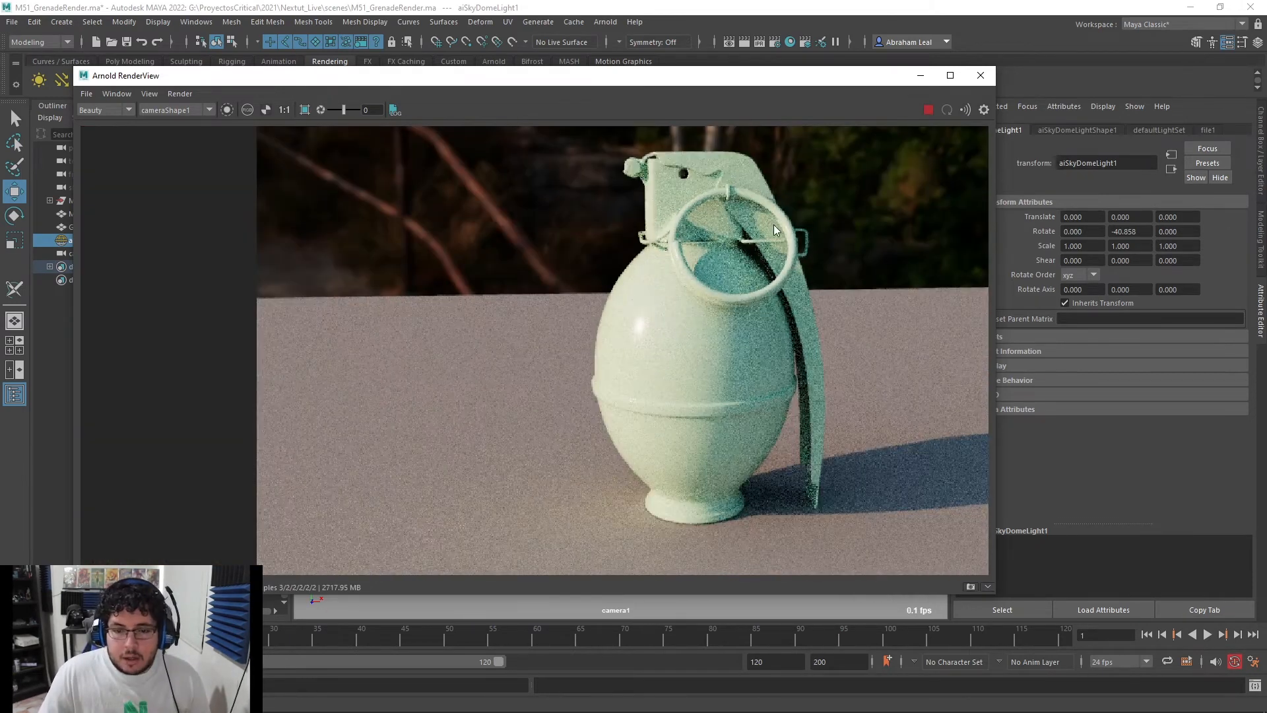
pyautogui.scroll(3, 686, 245)
pyautogui.scroll(-1, 652, 267)
pyautogui.scroll(-3, 405, 227)
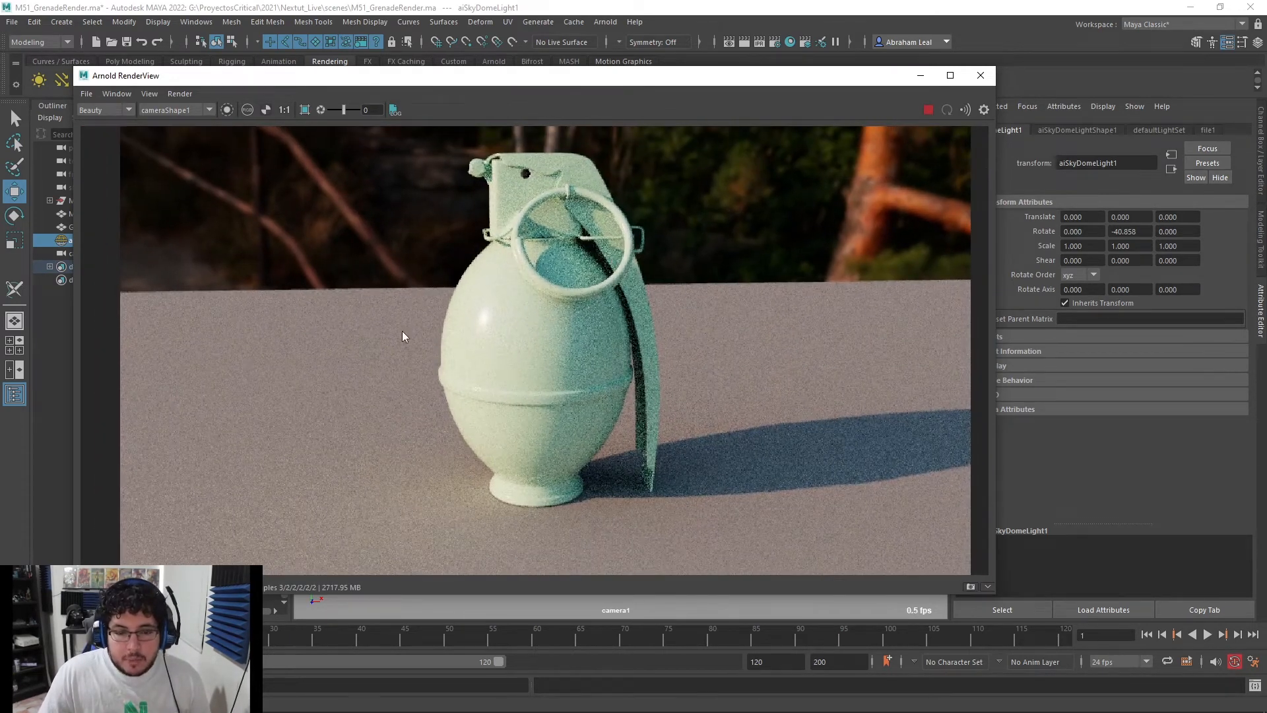
pyautogui.click(928, 110)
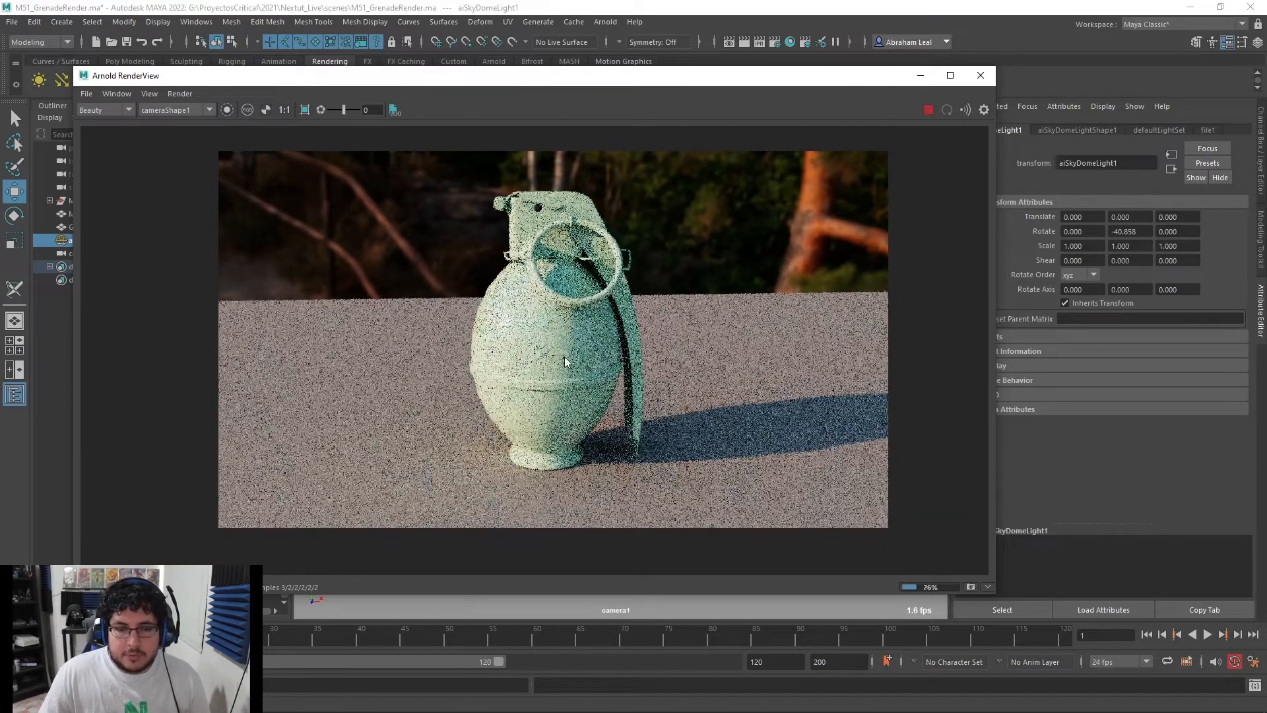
pyautogui.scroll(-2, 627, 272)
pyautogui.scroll(-2, 627, 272)
pyautogui.scroll(2, 656, 294)
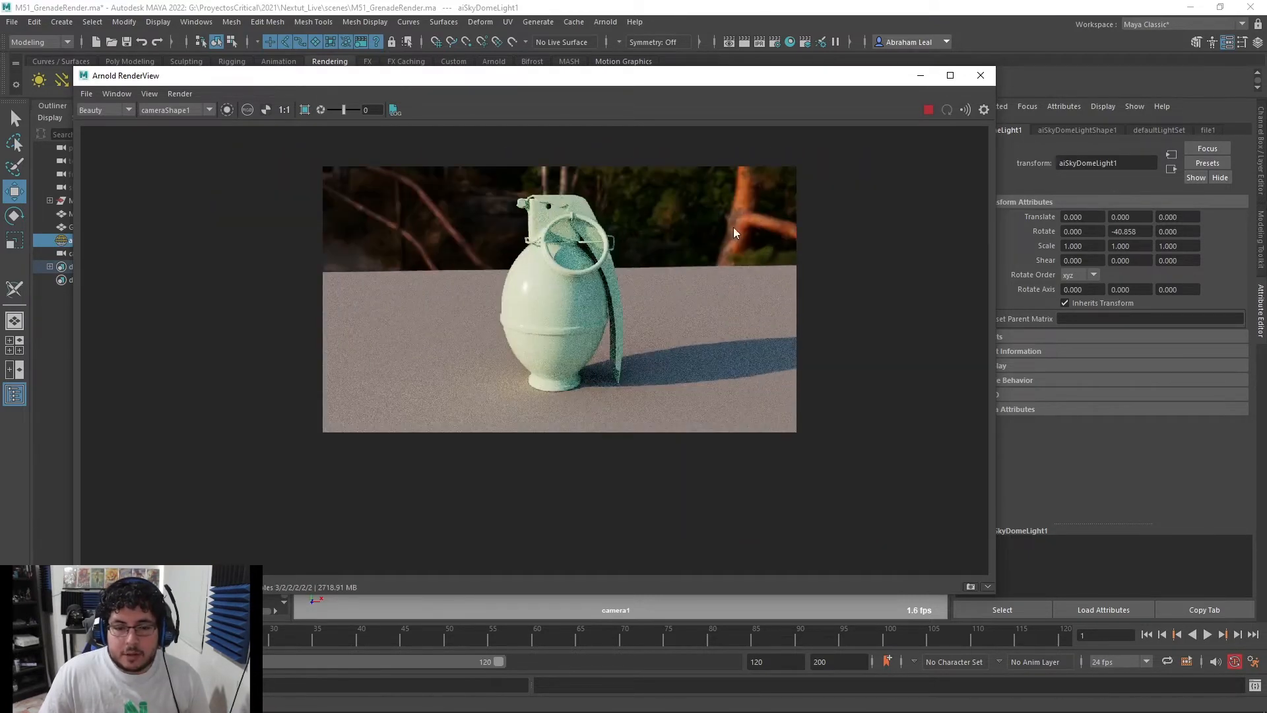
pyautogui.moveTo(693, 270); pyautogui.dragTo(704, 311, button='middle')
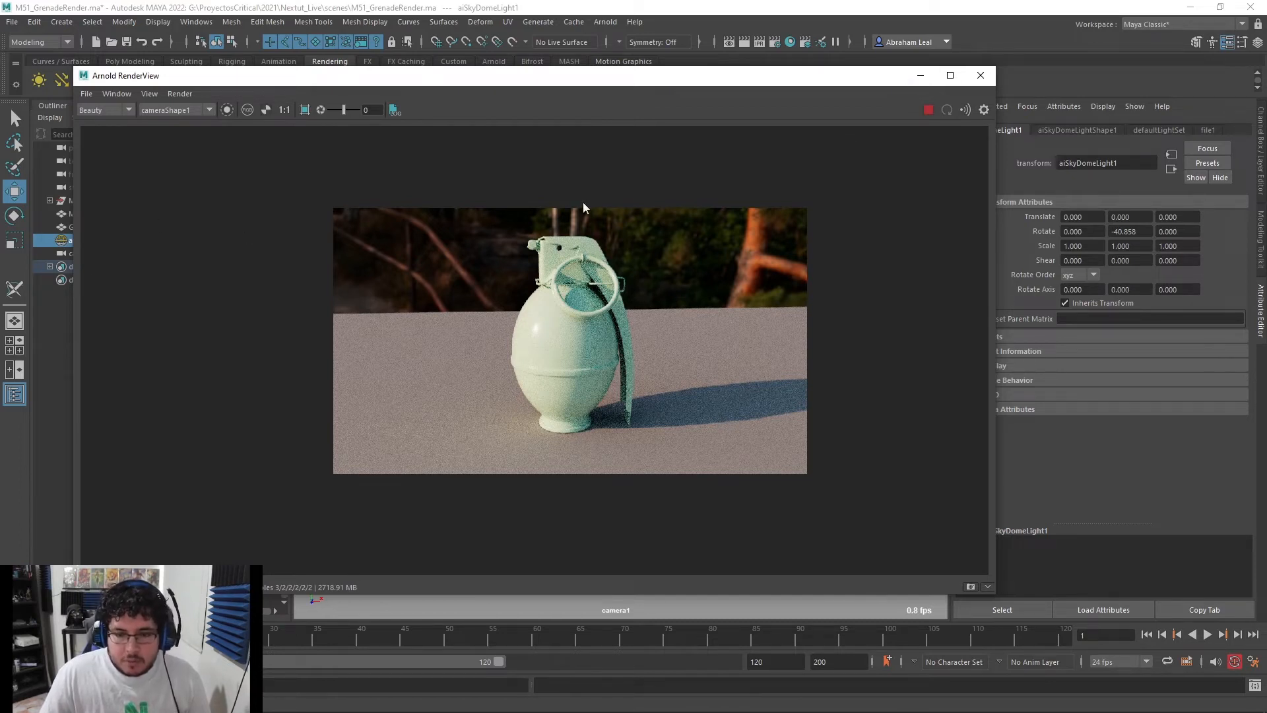
# Minimize the render view and render settings, select the grenade group, and save the scene
pyautogui.click(919, 79)
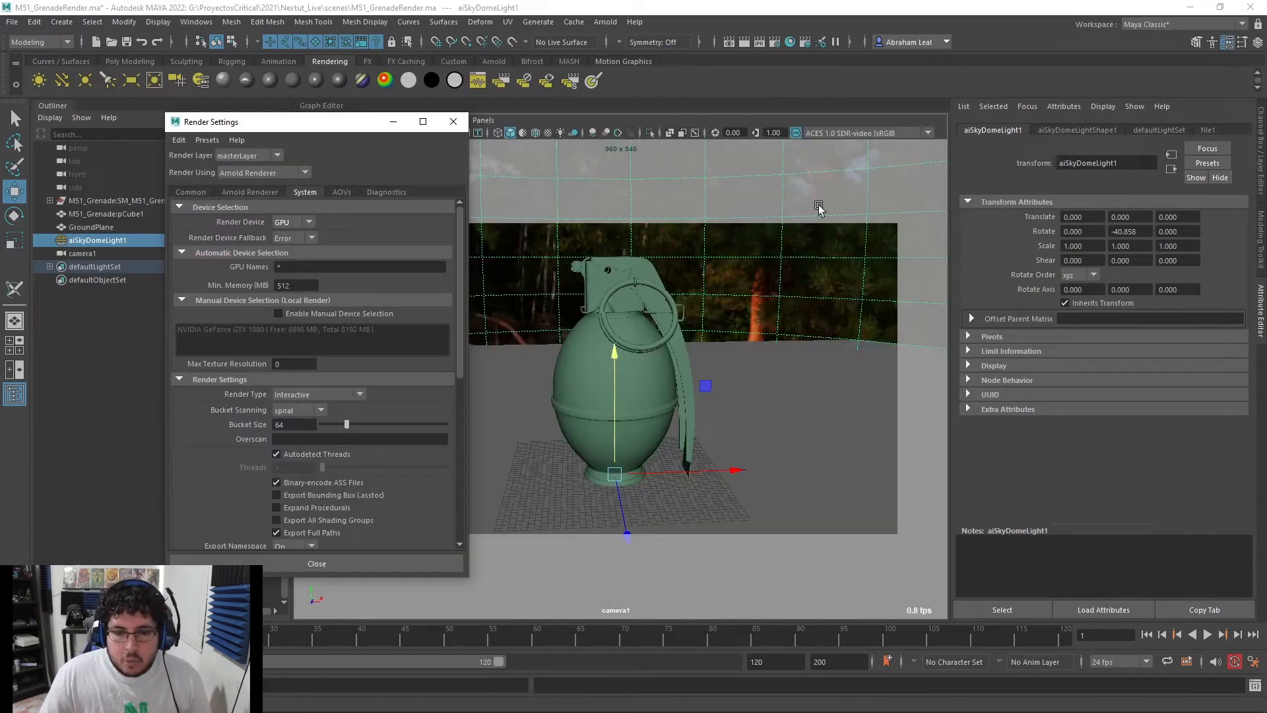
pyautogui.click(393, 121)
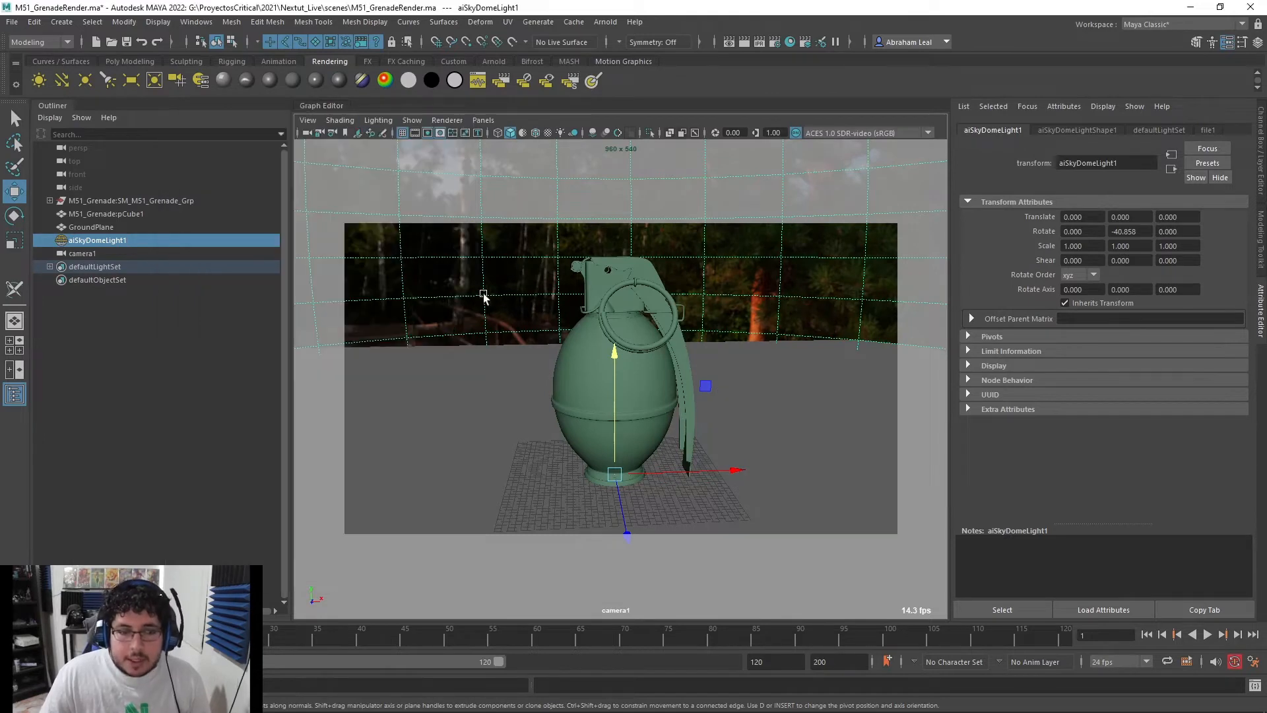
pyautogui.click(75, 201)
pyautogui.hotkey('ctrl', 's')
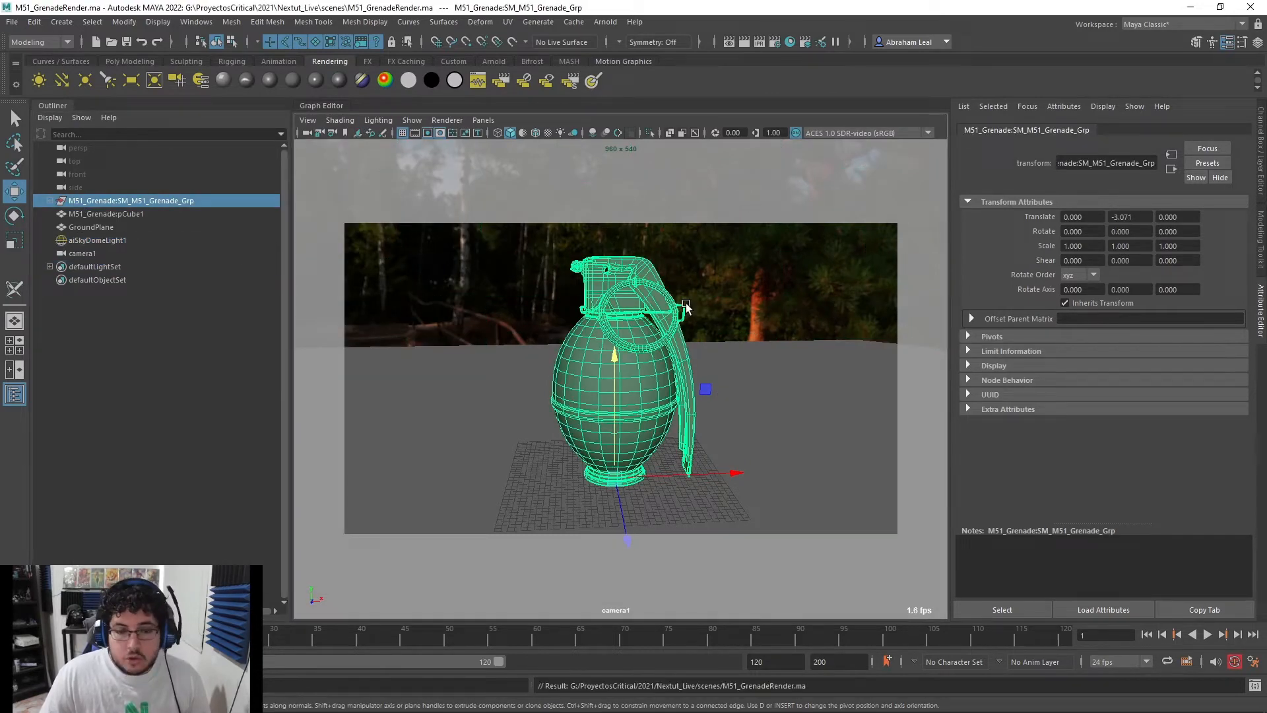
# In the perspective view, compare the grenade group's housing and pull ring with smooth mesh preview on and off
pyautogui.click(107, 202)
pyautogui.press('1')
pyautogui.press('space')
pyautogui.moveTo(697, 375); pyautogui.dragTo(693, 433)
pyautogui.scroll(5, 506, 358)
pyautogui.keyDown('alt'); pyautogui.moveTo(505, 358); pyautogui.dragTo(628, 478, button='middle'); pyautogui.keyUp('alt')
pyautogui.scroll(2, 571, 462)
pyautogui.press('3')
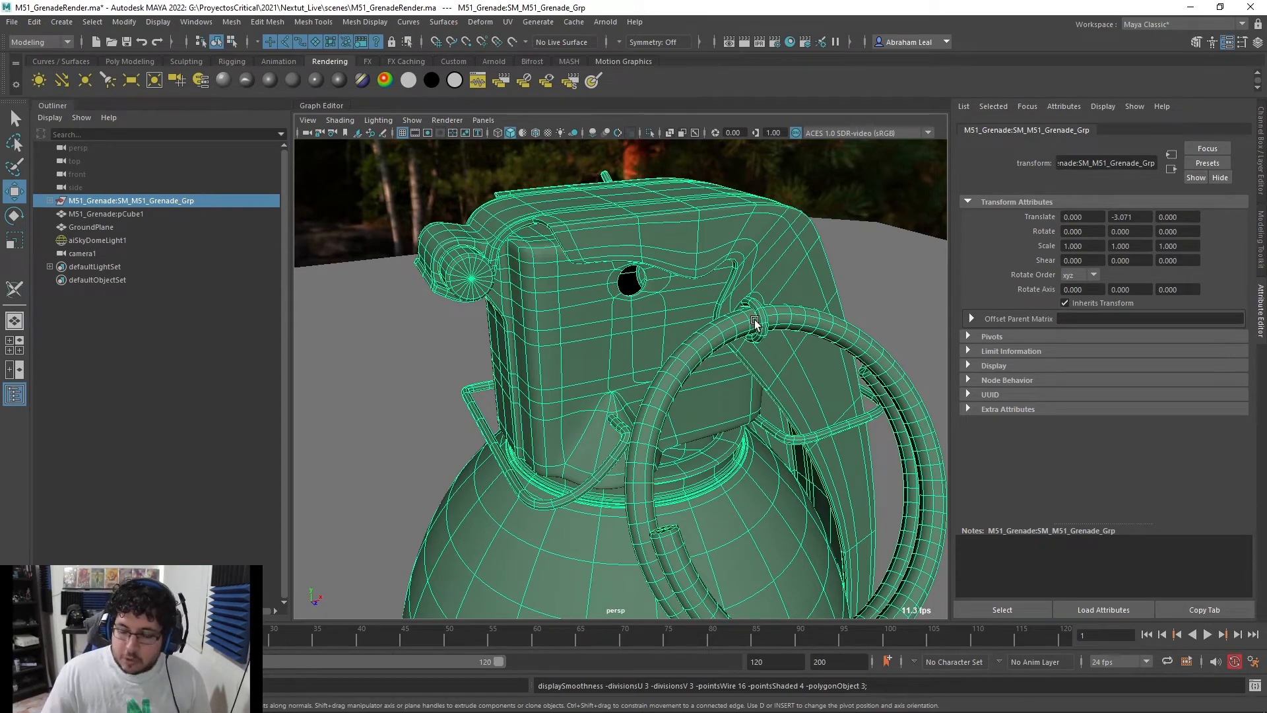
pyautogui.press('1')
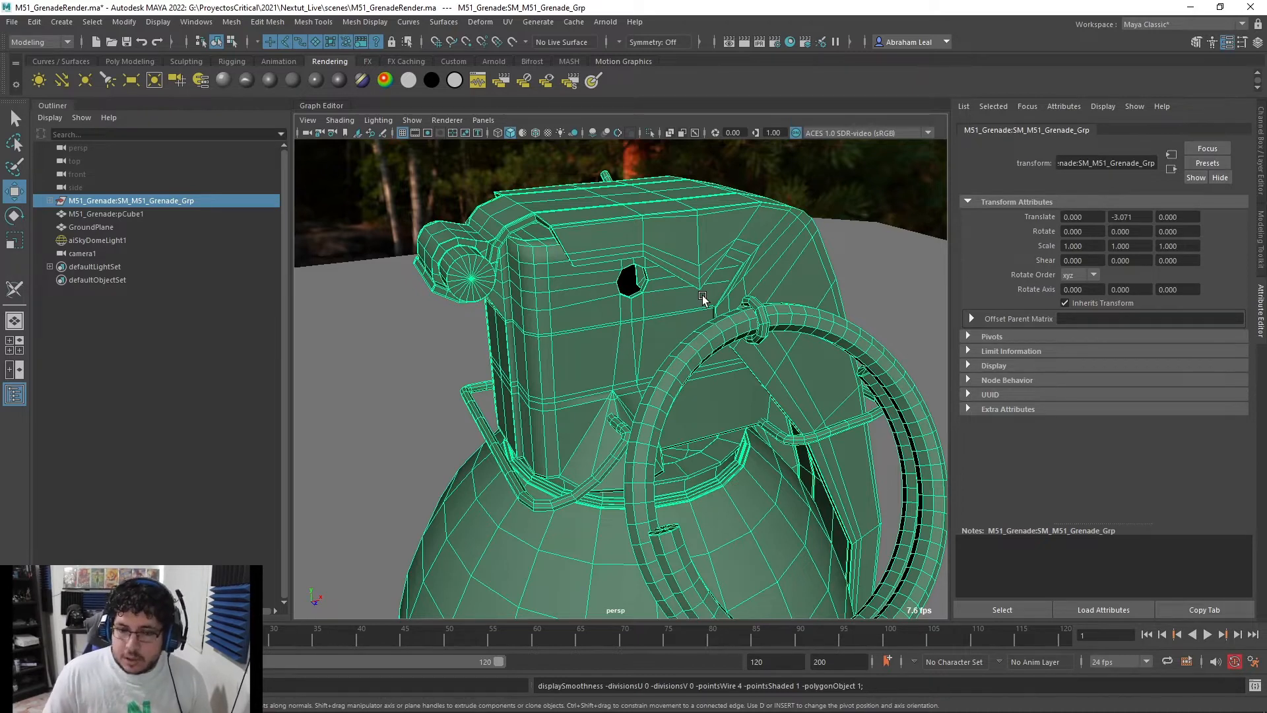
# Apply the Smooth operation with one division to the whole grenade group and check its upper part
pyautogui.click(237, 23)
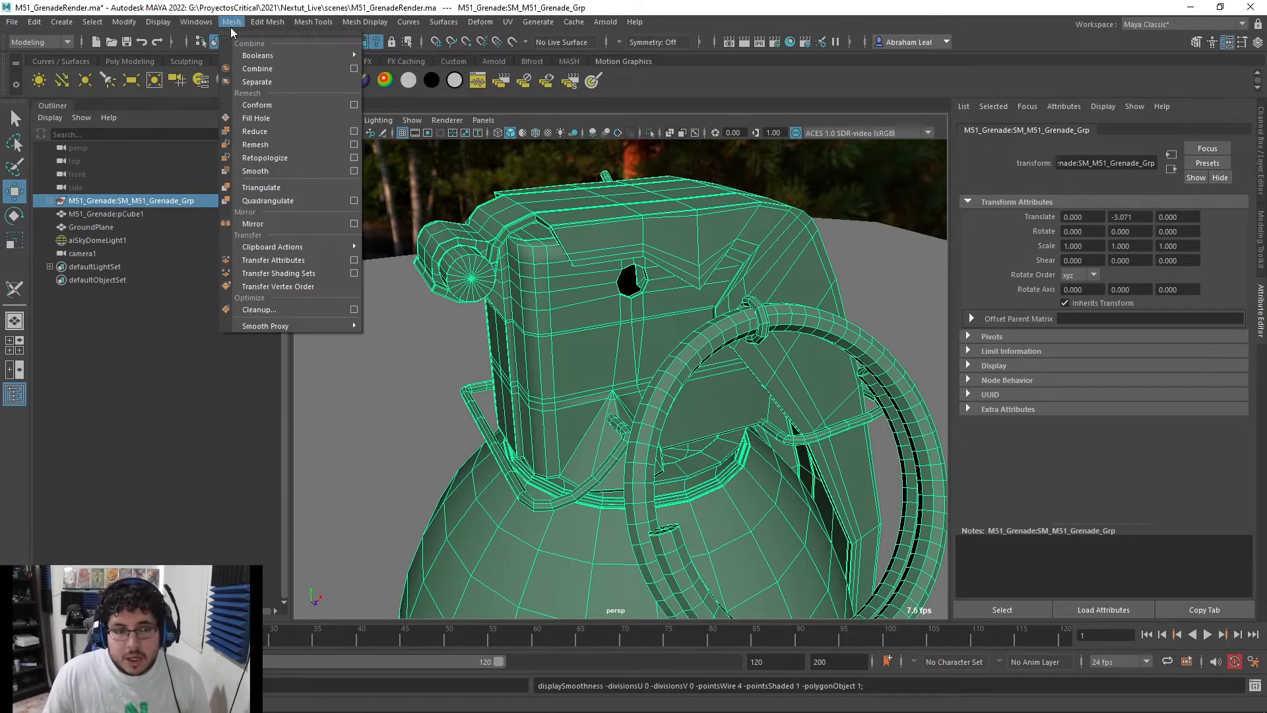
pyautogui.click(267, 171)
pyautogui.press('t')
pyautogui.click(845, 197)
pyautogui.moveTo(740, 310)
pyautogui.keyDown('alt'); pyautogui.mouseDown()
pyautogui.moveTo(765, 307)
pyautogui.moveTo(748, 314)
pyautogui.mouseUp(); pyautogui.keyUp('alt')
pyautogui.scroll(-7, 792, 344)
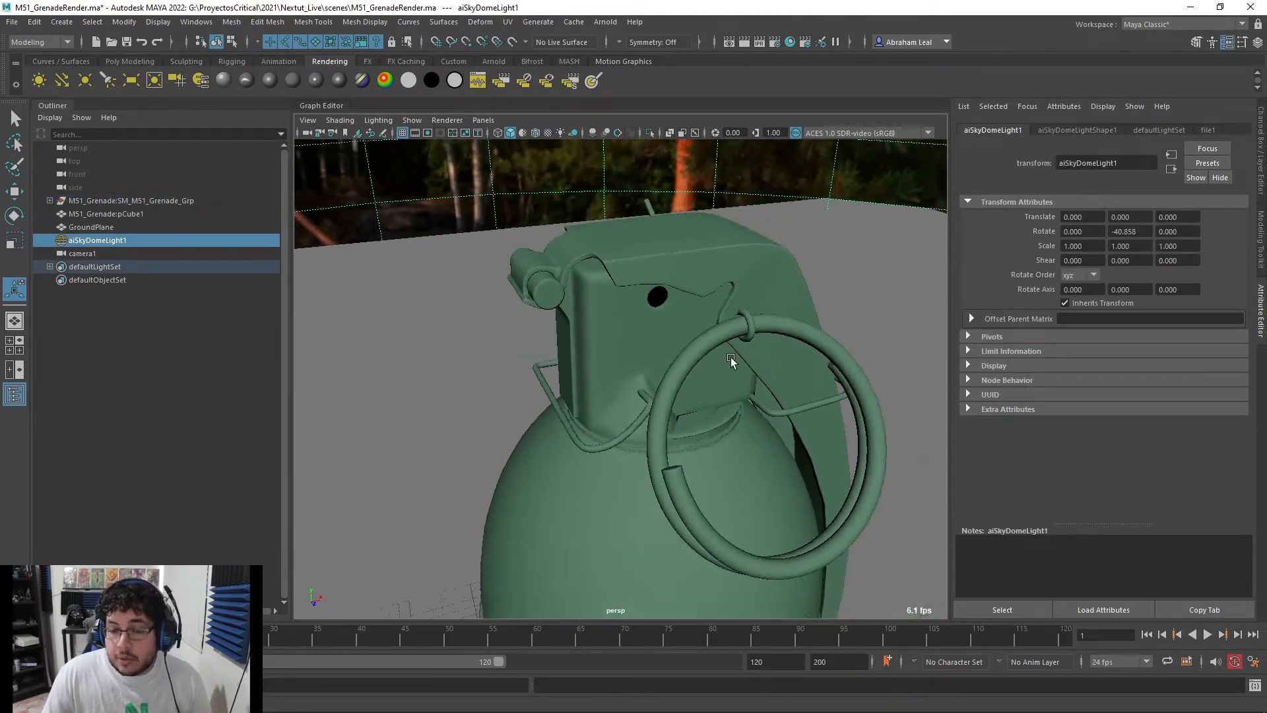
pyautogui.scroll(5, 715, 418)
pyautogui.keyDown('alt'); pyautogui.moveTo(557, 322); pyautogui.dragTo(499, 559); pyautogui.keyUp('alt')
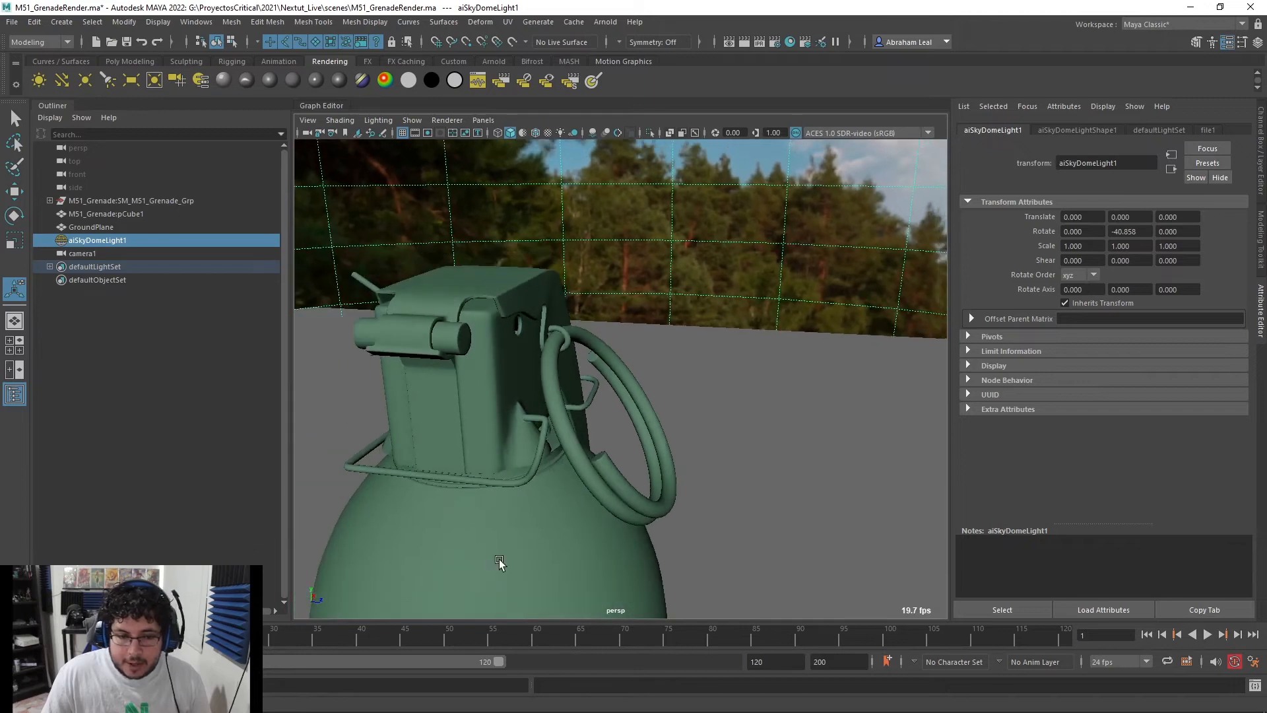
# Examine the smoothed housing, lever and pull ring up close, selecting the housing to see its mesh density
pyautogui.click(662, 317)
pyautogui.scroll(-5, 695, 412)
pyautogui.scroll(5, 678, 367)
pyautogui.keyDown('alt'); pyautogui.moveTo(678, 367); pyautogui.dragTo(501, 512, button='middle'); pyautogui.keyUp('alt')
pyautogui.scroll(4, 501, 513)
pyautogui.click(556, 296)
pyautogui.keyDown('alt'); pyautogui.moveTo(555, 295); pyautogui.dragTo(604, 374, button='middle'); pyautogui.keyUp('alt')
pyautogui.scroll(-7, 603, 375)
pyautogui.scroll(4, 604, 375)
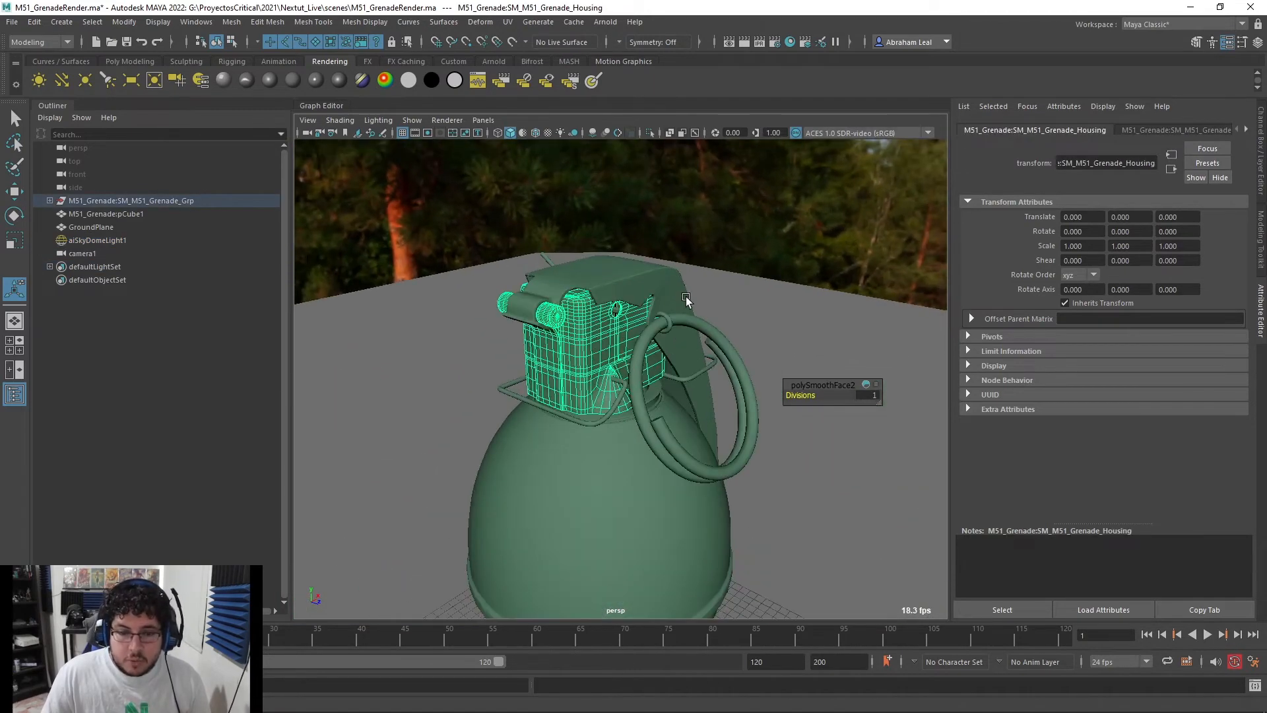
# Select all the grenade's meshes in the perspective view, leaving the ground plane out of the selection
pyautogui.keyDown('alt'); pyautogui.moveTo(687, 301); pyautogui.dragTo(719, 377); pyautogui.keyUp('alt')
pyautogui.scroll(-3, 719, 376)
pyautogui.keyDown('alt'); pyautogui.moveTo(718, 376); pyautogui.dragTo(572, 310, button='middle'); pyautogui.keyUp('alt')
pyautogui.moveTo(715, 211); pyautogui.dragTo(395, 615)
pyautogui.keyDown('ctrl'); pyautogui.click(744, 297); pyautogui.keyUp('ctrl')
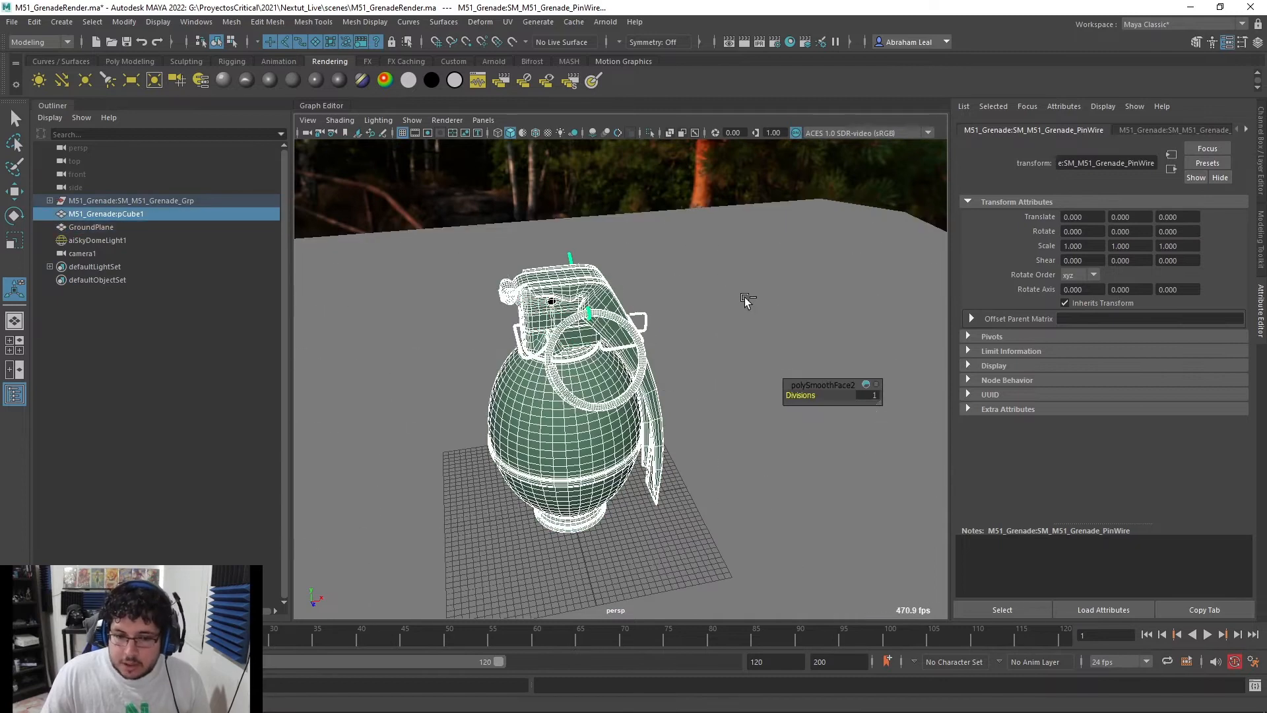
# Open the UV layout of the selected grenade meshes and display the checker pattern on the model
pyautogui.click(508, 22)
pyautogui.click(528, 41)
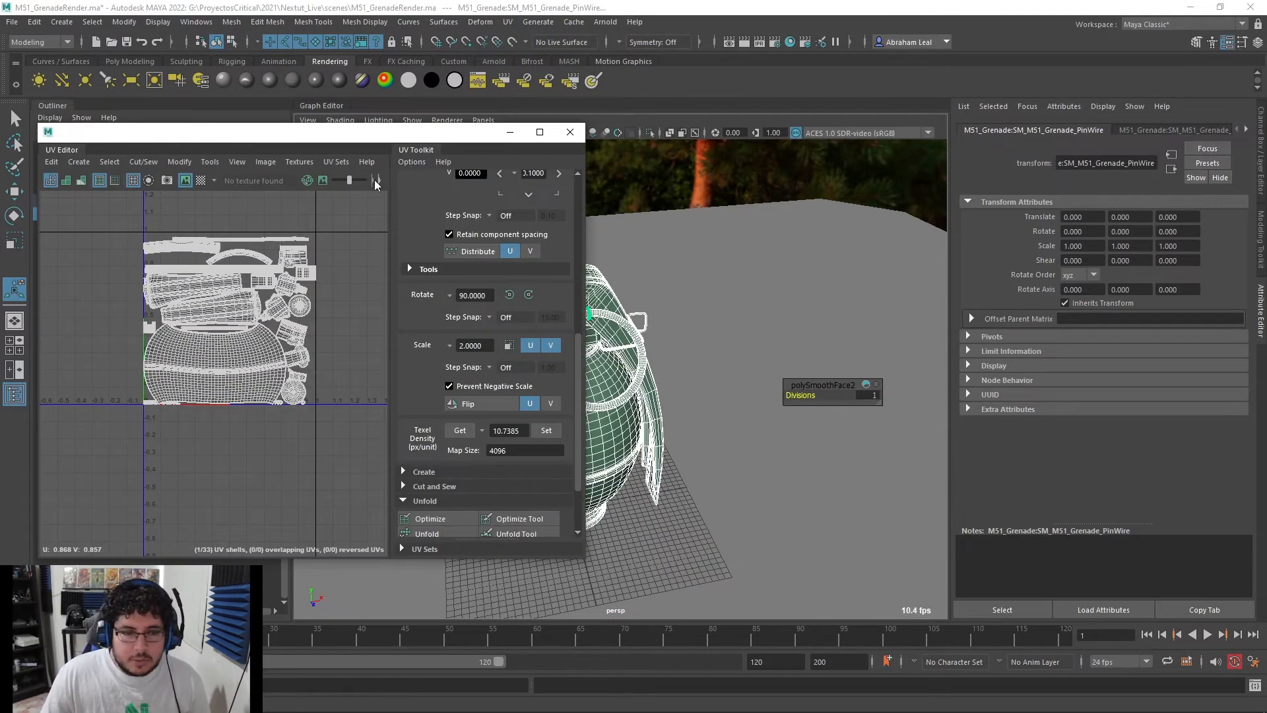
pyautogui.scroll(1, 501, 252)
pyautogui.scroll(2, 347, 204)
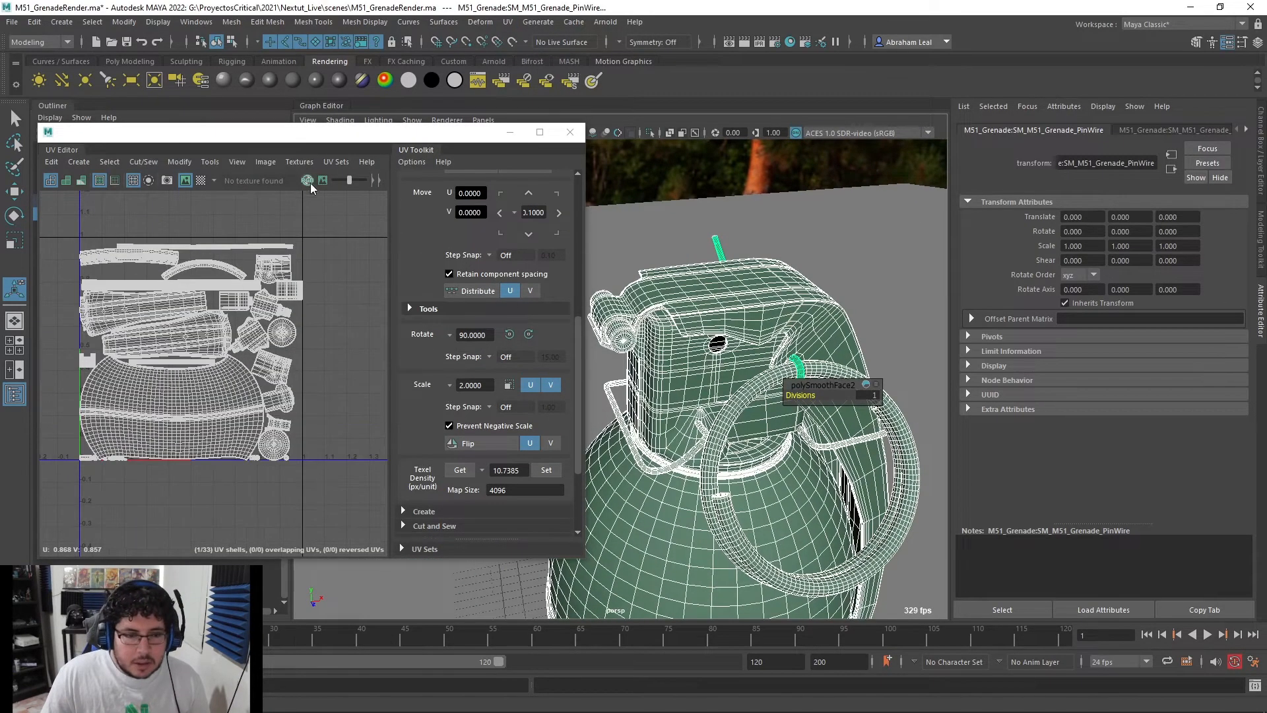
pyautogui.click(186, 180)
pyautogui.scroll(6, 873, 481)
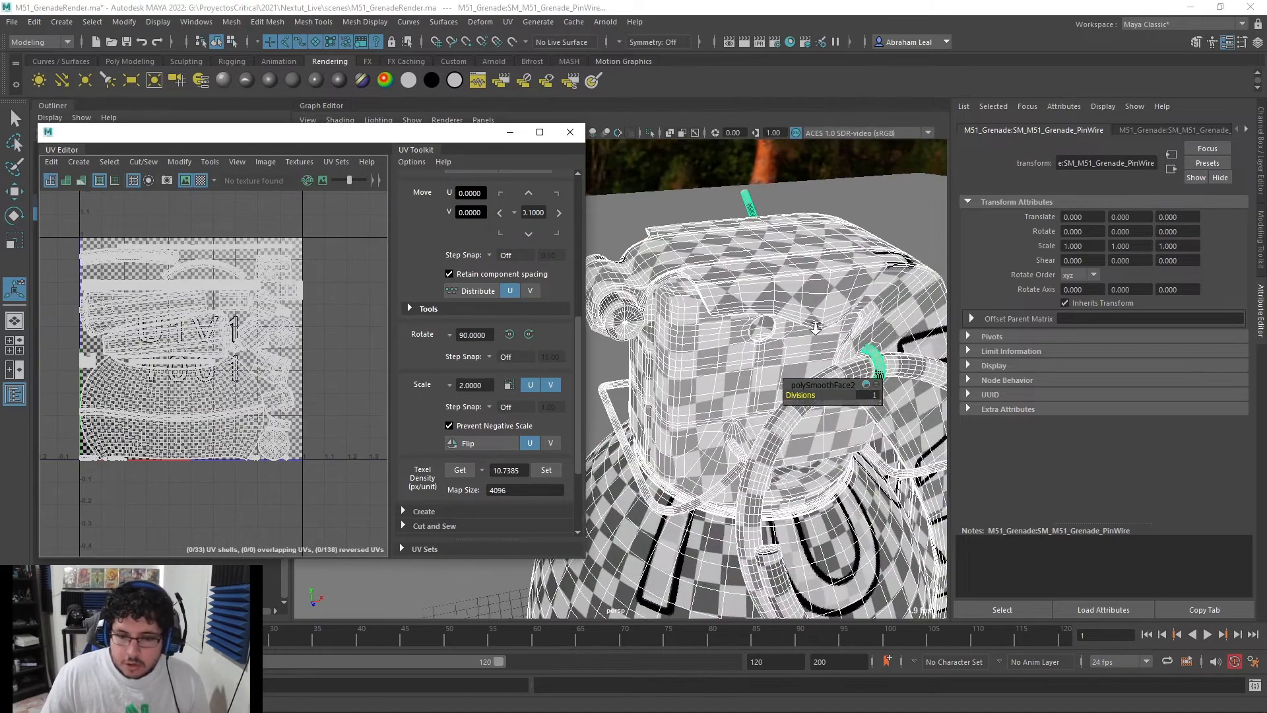
# Examine the checker pattern across the grenade's housing, pull ring, body and base for even, undistorted squares
pyautogui.keyDown('alt'); pyautogui.moveTo(872, 481); pyautogui.dragTo(569, 289); pyautogui.keyUp('alt')
pyautogui.keyDown('alt'); pyautogui.moveTo(700, 290); pyautogui.dragTo(636, 107, button='middle'); pyautogui.keyUp('alt')
pyautogui.keyDown('alt'); pyautogui.moveTo(726, 283); pyautogui.dragTo(627, 284, button='right'); pyautogui.keyUp('alt')
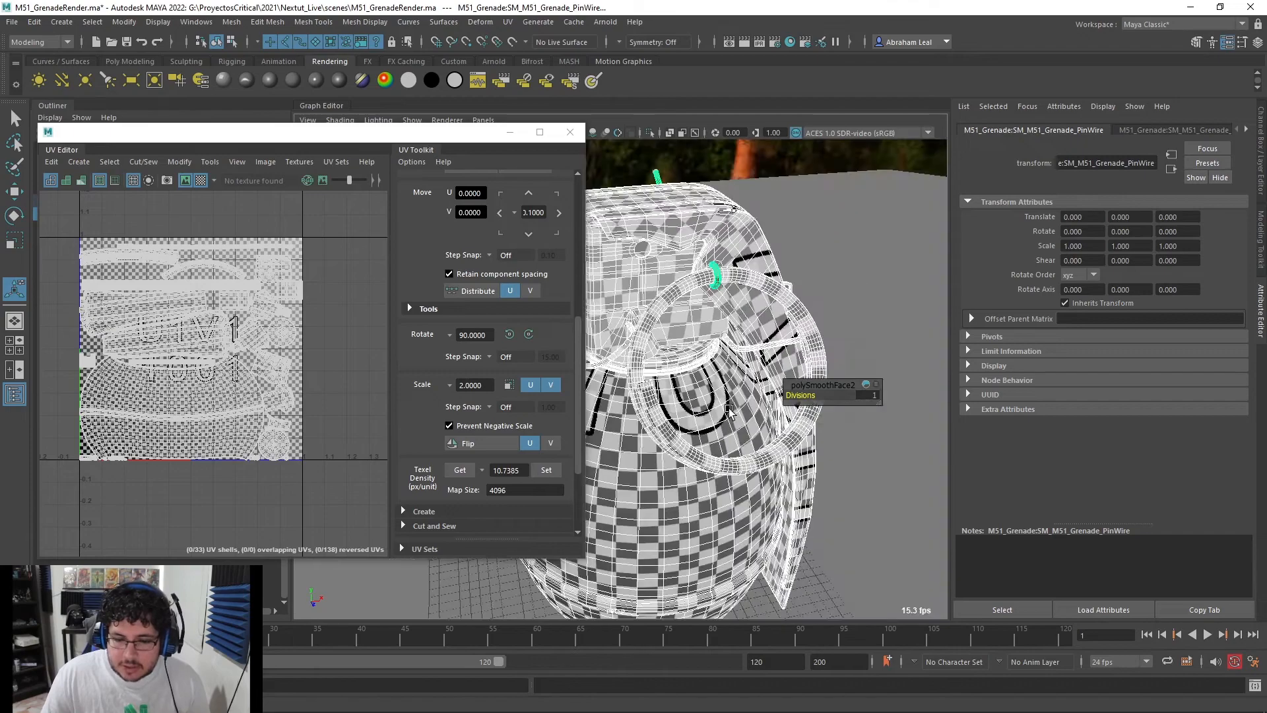
pyautogui.keyDown('alt'); pyautogui.moveTo(759, 356); pyautogui.dragTo(725, 287, button='middle'); pyautogui.keyUp('alt')
pyautogui.moveTo(724, 287)
pyautogui.keyDown('alt'); pyautogui.mouseDown(button='right')
pyautogui.moveTo(654, 290)
pyautogui.moveTo(739, 297)
pyautogui.mouseUp(button='right'); pyautogui.keyUp('alt')
pyautogui.keyDown('alt'); pyautogui.moveTo(778, 396); pyautogui.dragTo(720, 323, button='middle'); pyautogui.keyUp('alt')
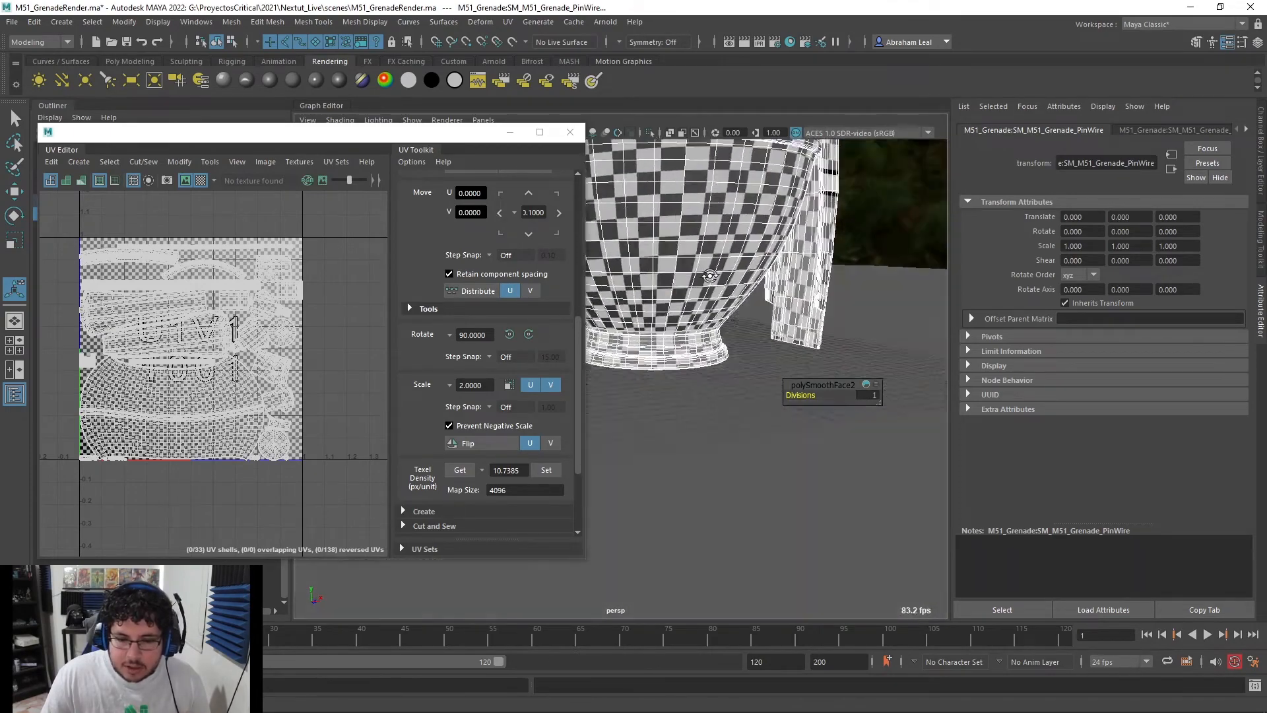
pyautogui.keyDown('alt'); pyautogui.moveTo(720, 422); pyautogui.dragTo(722, 368); pyautogui.keyUp('alt')
pyautogui.keyDown('alt'); pyautogui.moveTo(721, 367); pyautogui.dragTo(878, 386, button='middle'); pyautogui.keyUp('alt')
pyautogui.keyDown('alt'); pyautogui.moveTo(699, 297); pyautogui.dragTo(701, 246); pyautogui.keyUp('alt')
pyautogui.keyDown('alt'); pyautogui.moveTo(701, 246); pyautogui.dragTo(684, 239, button='right'); pyautogui.keyUp('alt')
pyautogui.keyDown('alt'); pyautogui.moveTo(684, 239); pyautogui.dragTo(690, 447); pyautogui.keyUp('alt')
pyautogui.keyDown('alt'); pyautogui.moveTo(759, 198); pyautogui.dragTo(719, 430, button='middle'); pyautogui.keyUp('alt')
pyautogui.keyDown('alt'); pyautogui.moveTo(719, 431); pyautogui.dragTo(693, 366); pyautogui.keyUp('alt')
pyautogui.keyDown('alt'); pyautogui.moveTo(690, 366); pyautogui.dragTo(763, 362, button='right'); pyautogui.keyUp('alt')
pyautogui.keyDown('alt'); pyautogui.moveTo(764, 362); pyautogui.dragTo(687, 390, button='middle'); pyautogui.keyUp('alt')
pyautogui.keyDown('alt'); pyautogui.moveTo(687, 390); pyautogui.dragTo(462, 277, button='right'); pyautogui.keyUp('alt')
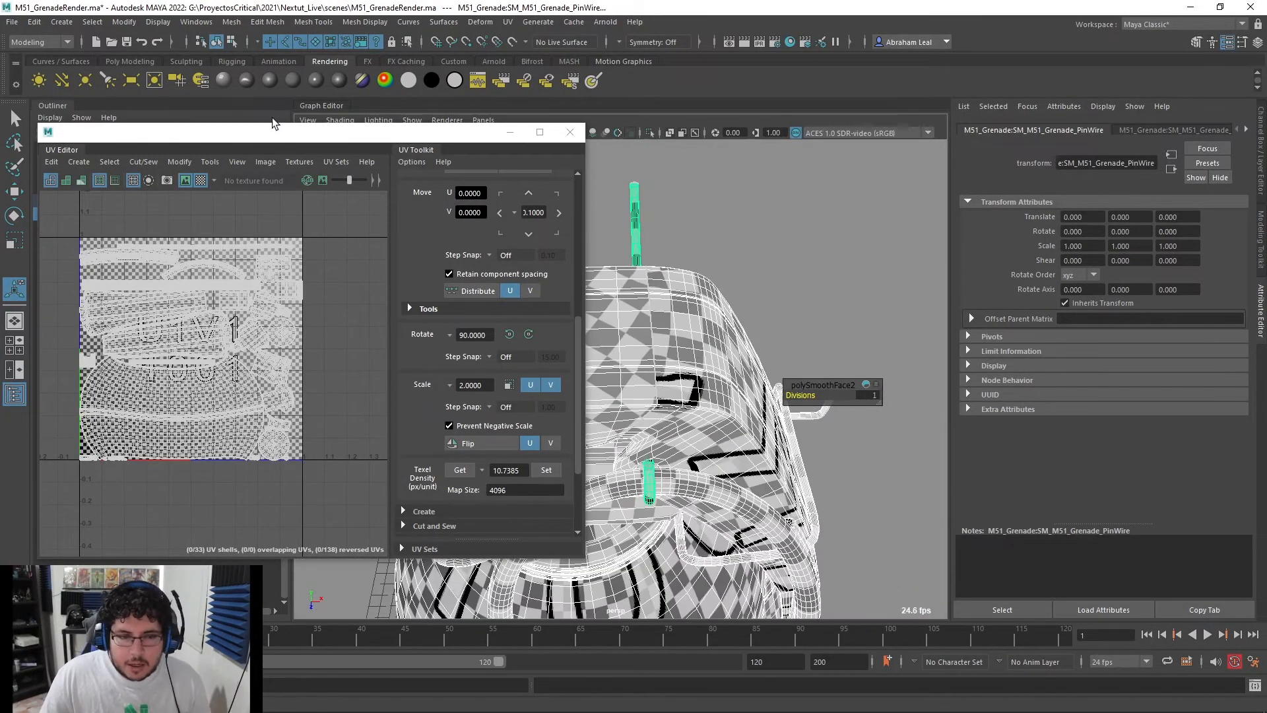
# Check the checker pattern on the whole grenade from farther away, turn it off and close the UV Editor
pyautogui.click(144, 62)
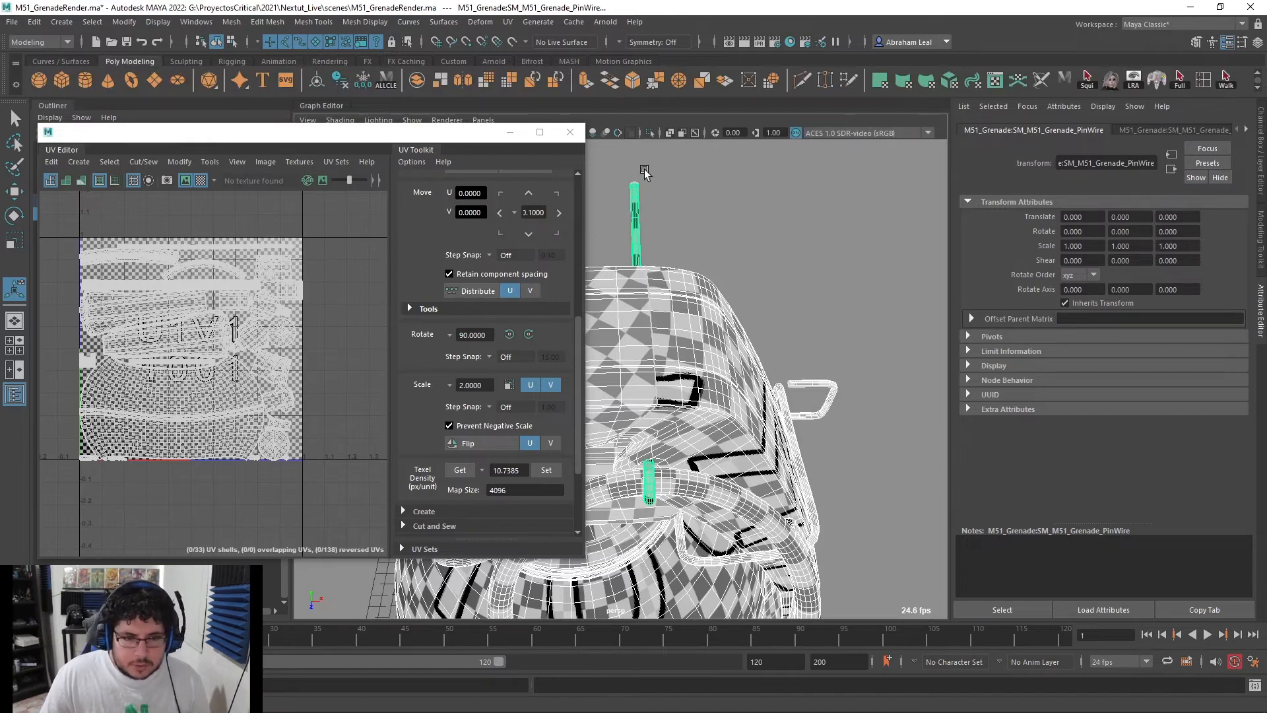
pyautogui.keyDown('alt'); pyautogui.moveTo(716, 317); pyautogui.dragTo(790, 262, button='middle'); pyautogui.keyUp('alt')
pyautogui.keyDown('alt'); pyautogui.moveTo(790, 262); pyautogui.dragTo(551, 222, button='right'); pyautogui.keyUp('alt')
pyautogui.keyDown('alt'); pyautogui.moveTo(621, 311); pyautogui.dragTo(710, 238); pyautogui.keyUp('alt')
pyautogui.keyDown('alt'); pyautogui.moveTo(710, 239); pyautogui.dragTo(763, 199, button='middle'); pyautogui.keyUp('alt')
pyautogui.keyDown('alt'); pyautogui.moveTo(763, 199); pyautogui.dragTo(586, 207, button='right'); pyautogui.keyUp('alt')
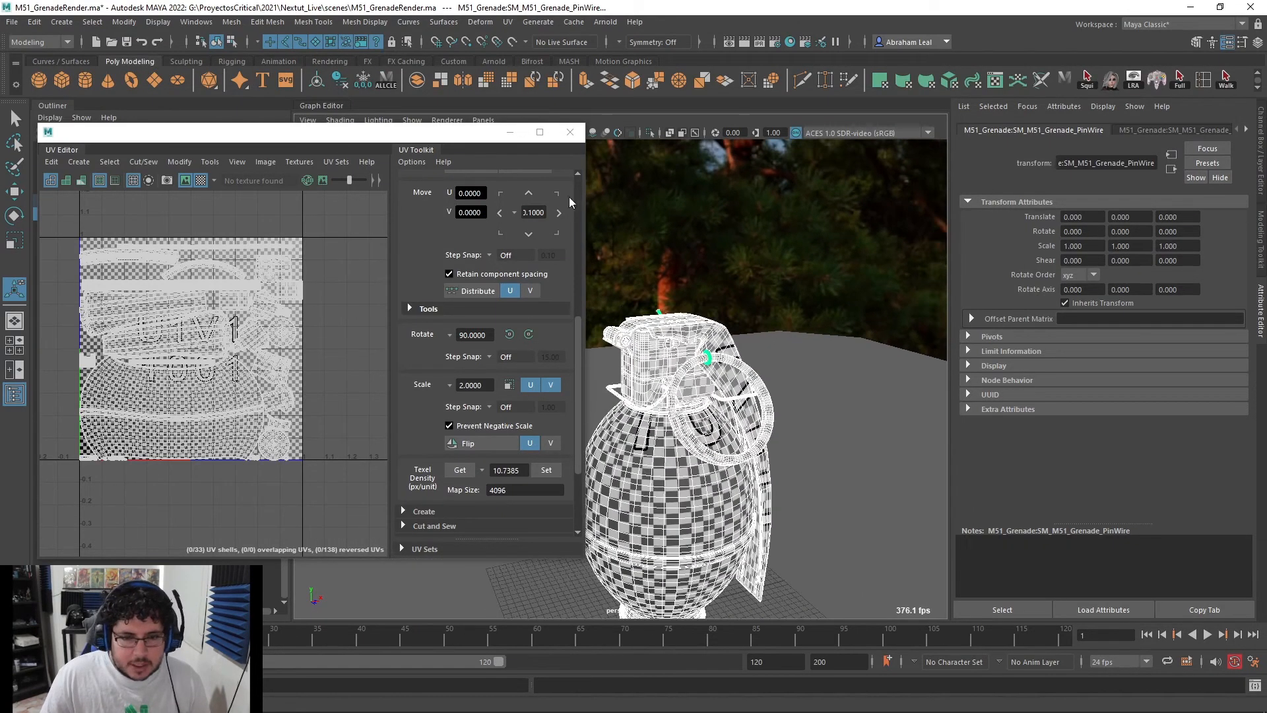
pyautogui.click(201, 180)
pyautogui.click(571, 132)
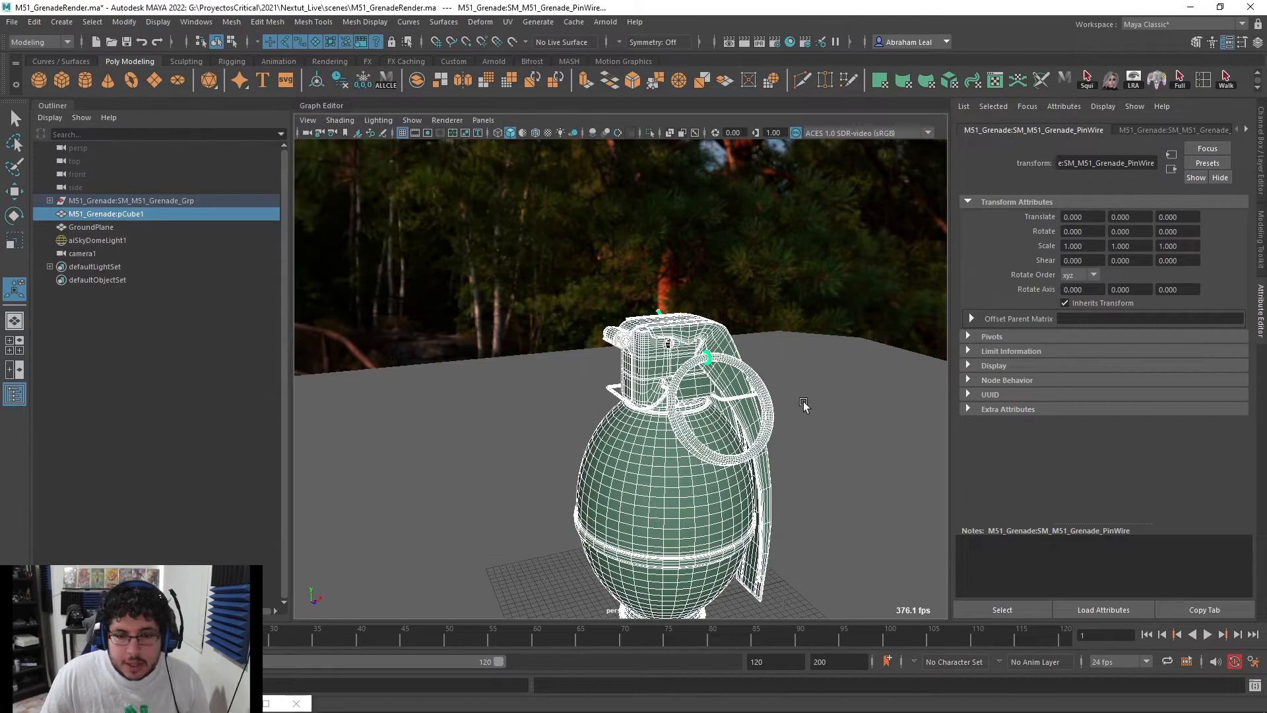
# Turn on the Poly Count heads-up display and select the whole grenade group with smooth mesh preview off
pyautogui.keyDown('alt'); pyautogui.moveTo(756, 381); pyautogui.dragTo(757, 349, button='middle'); pyautogui.keyUp('alt')
pyautogui.keyDown('alt'); pyautogui.moveTo(757, 349); pyautogui.dragTo(787, 351, button='right'); pyautogui.keyUp('alt')
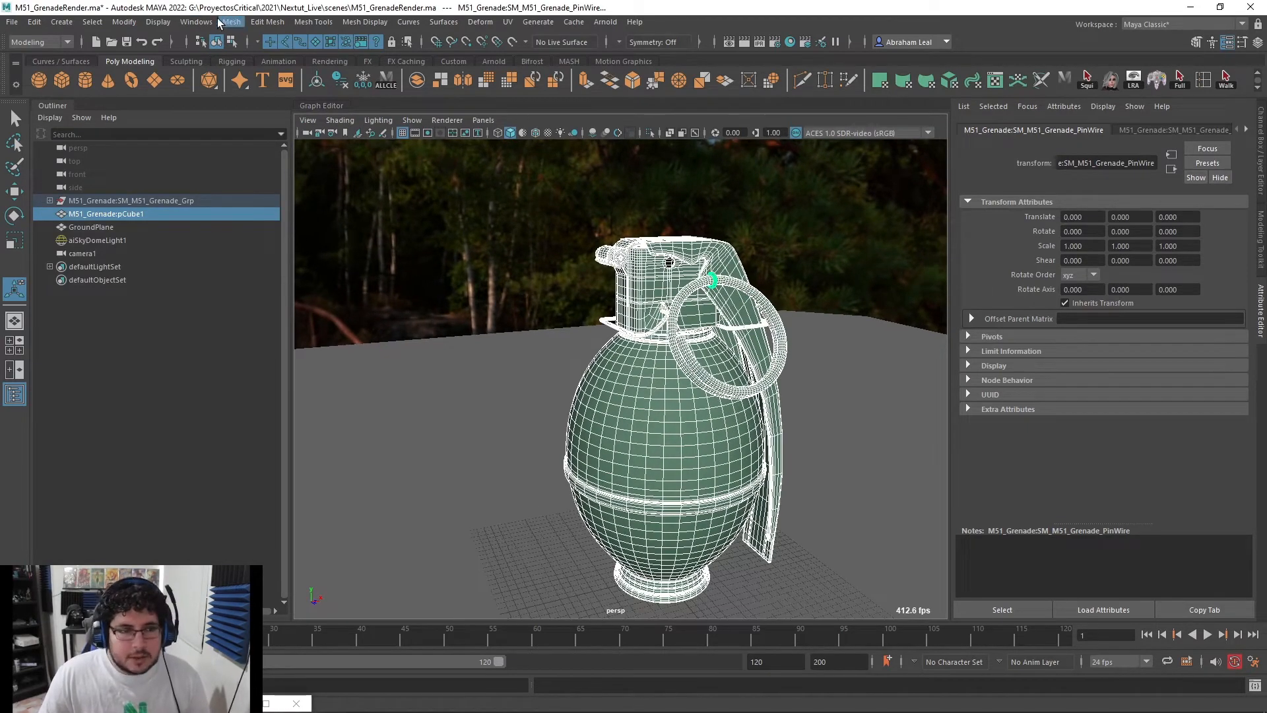
pyautogui.click(159, 22)
pyautogui.moveTo(268, 66)
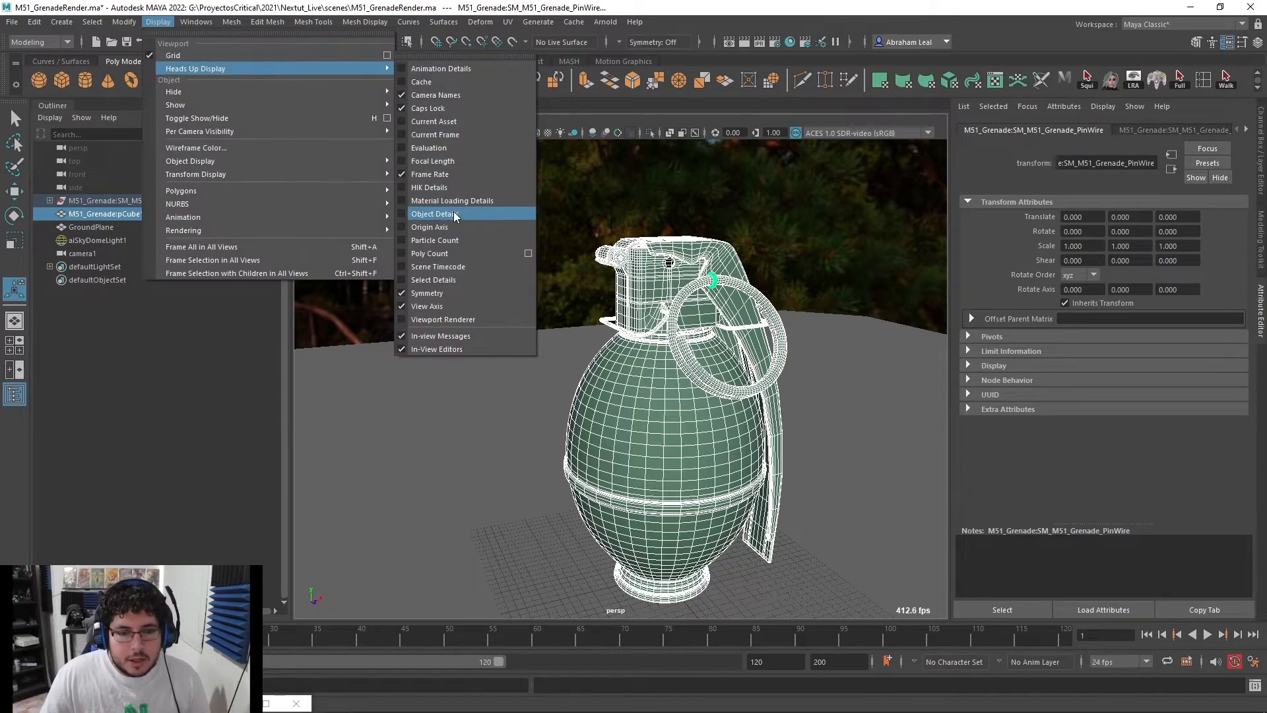
pyautogui.click(449, 254)
pyautogui.click(514, 248)
pyautogui.click(659, 311)
pyautogui.click(106, 202)
pyautogui.press('1')
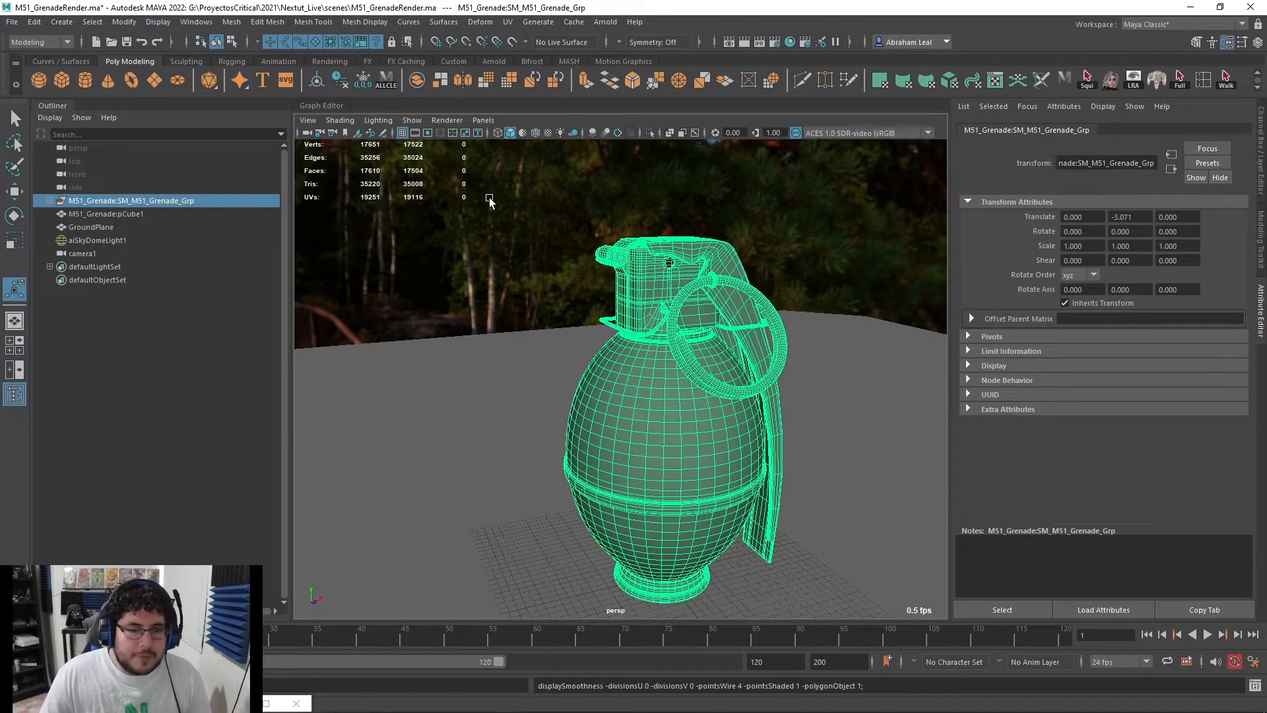
# Start exporting the selected grenade group and create and enter an M51_Grenade folder inside the project's assets folder
pyautogui.keyDown('alt'); pyautogui.moveTo(587, 306); pyautogui.dragTo(580, 287, button='middle'); pyautogui.keyUp('alt')
pyautogui.keyDown('alt'); pyautogui.moveTo(580, 286); pyautogui.dragTo(587, 305, button='right'); pyautogui.keyUp('alt')
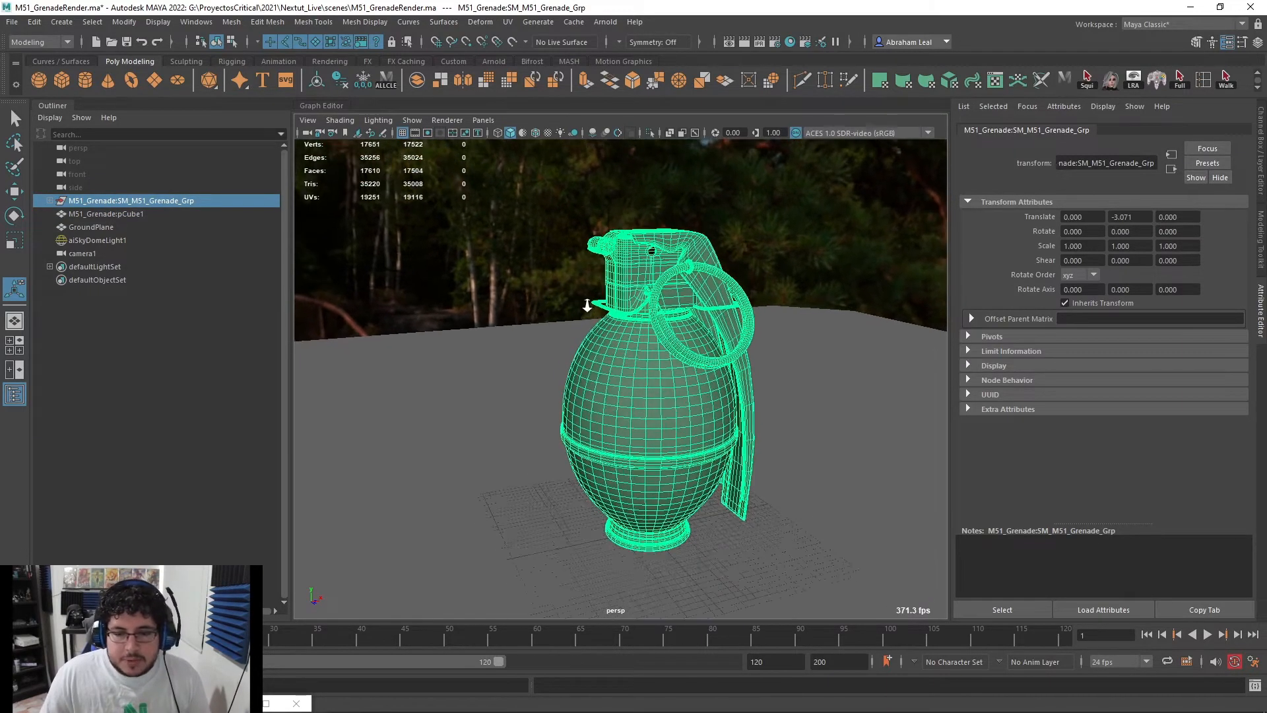
pyautogui.keyDown('alt'); pyautogui.moveTo(587, 264); pyautogui.dragTo(603, 291); pyautogui.keyUp('alt')
pyautogui.click(12, 21)
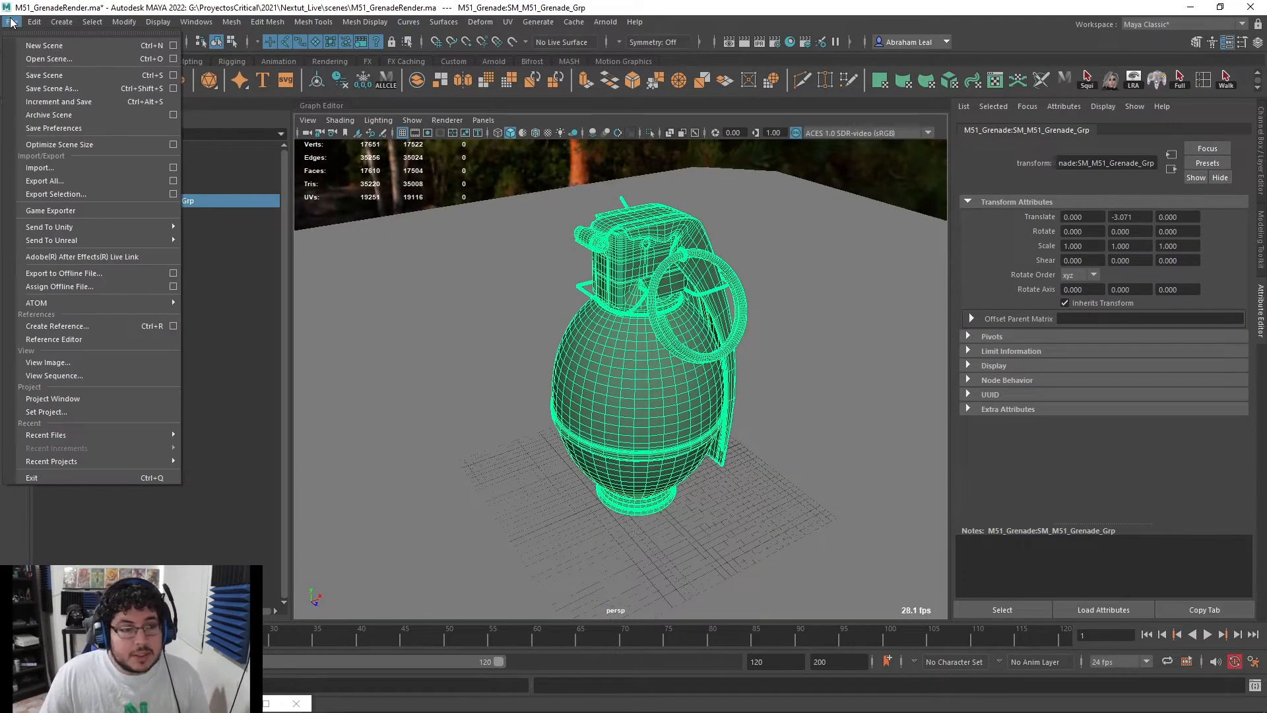
pyautogui.click(73, 193)
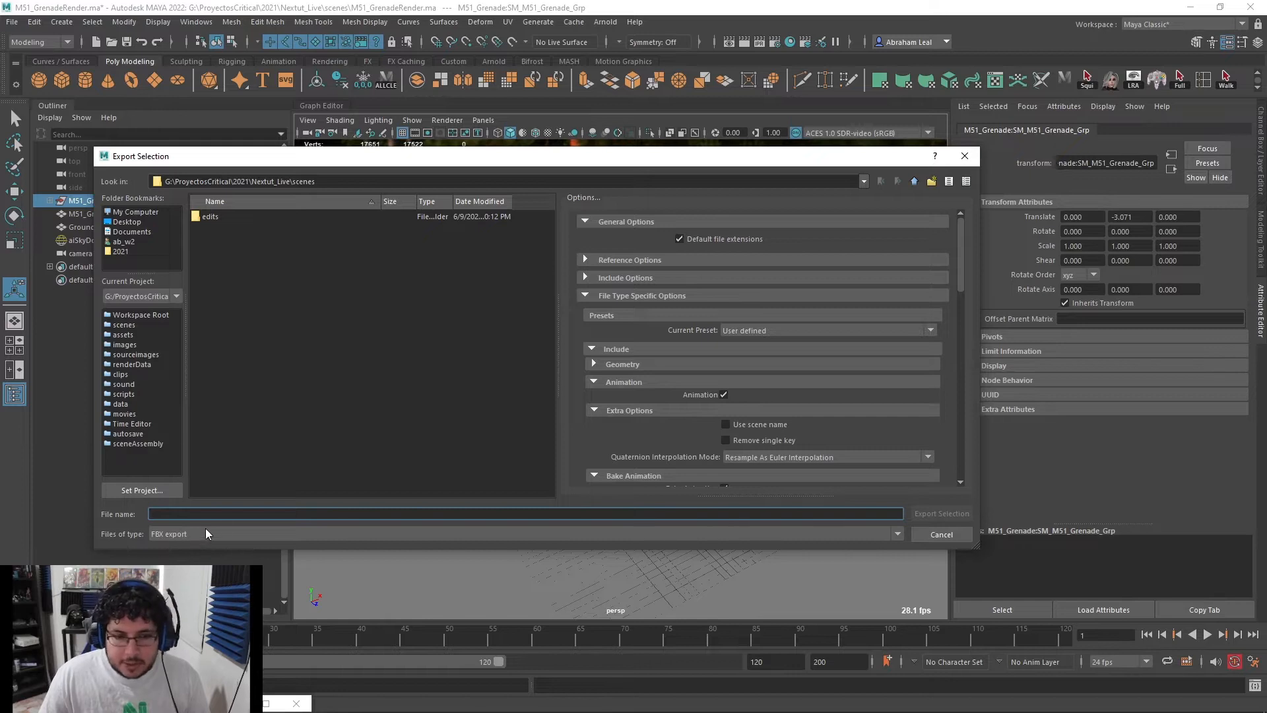
pyautogui.click(127, 335)
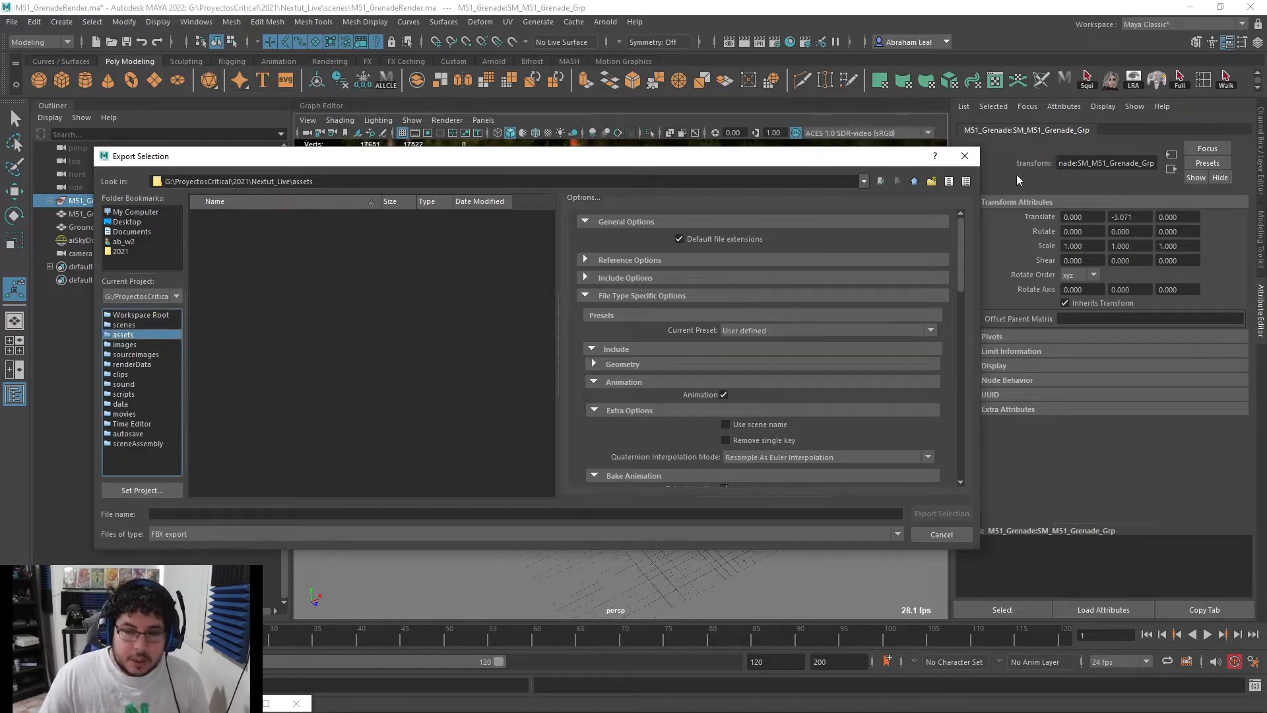
pyautogui.click(926, 185)
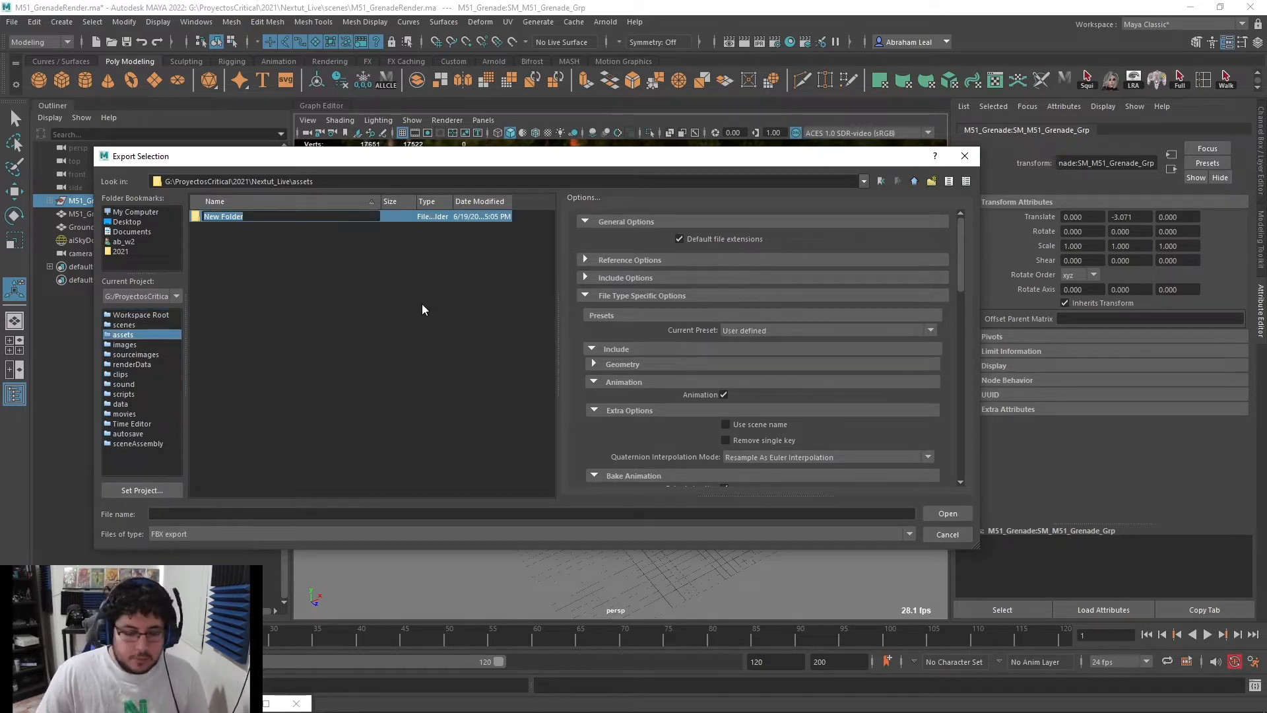
pyautogui.write('M51_Grenade')
pyautogui.press('Return')
pyautogui.press('Return')
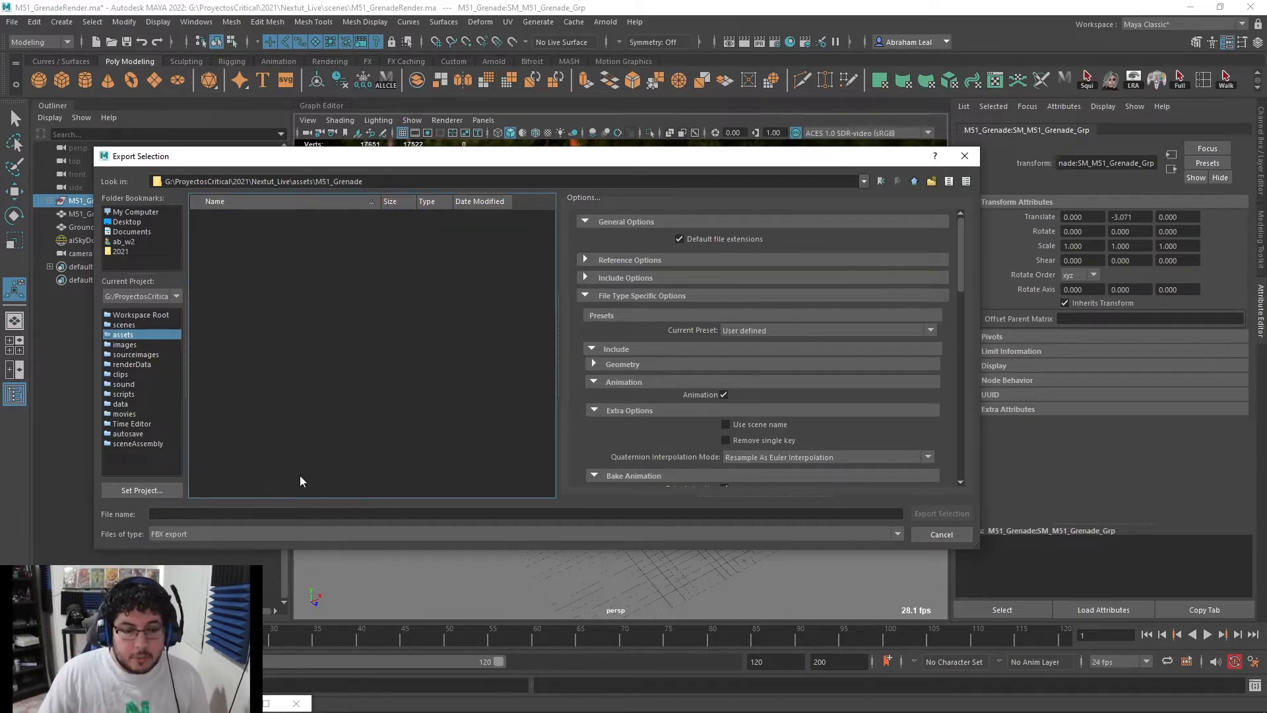
# Export the selected grenade group as an FBX file named M51_Model and clear it from the selection
pyautogui.click(285, 514)
pyautogui.write('M51_Model')
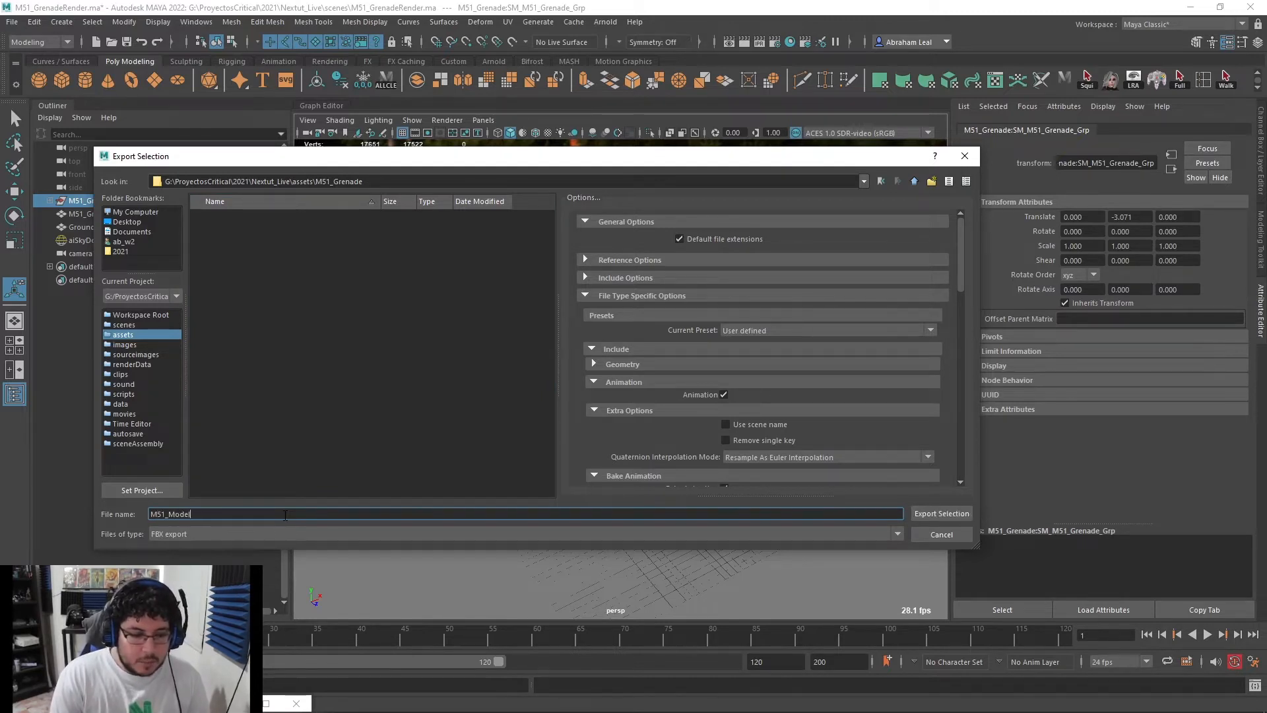
pyautogui.press('Return')
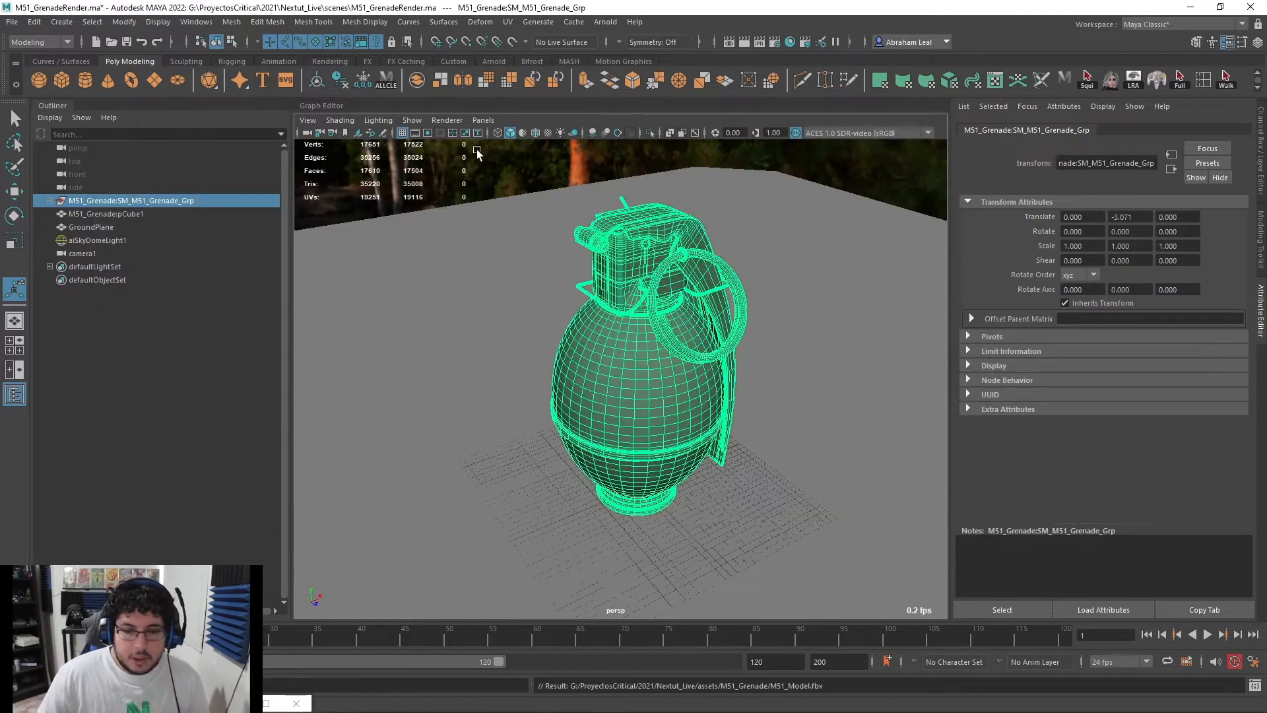
pyautogui.click(494, 151)
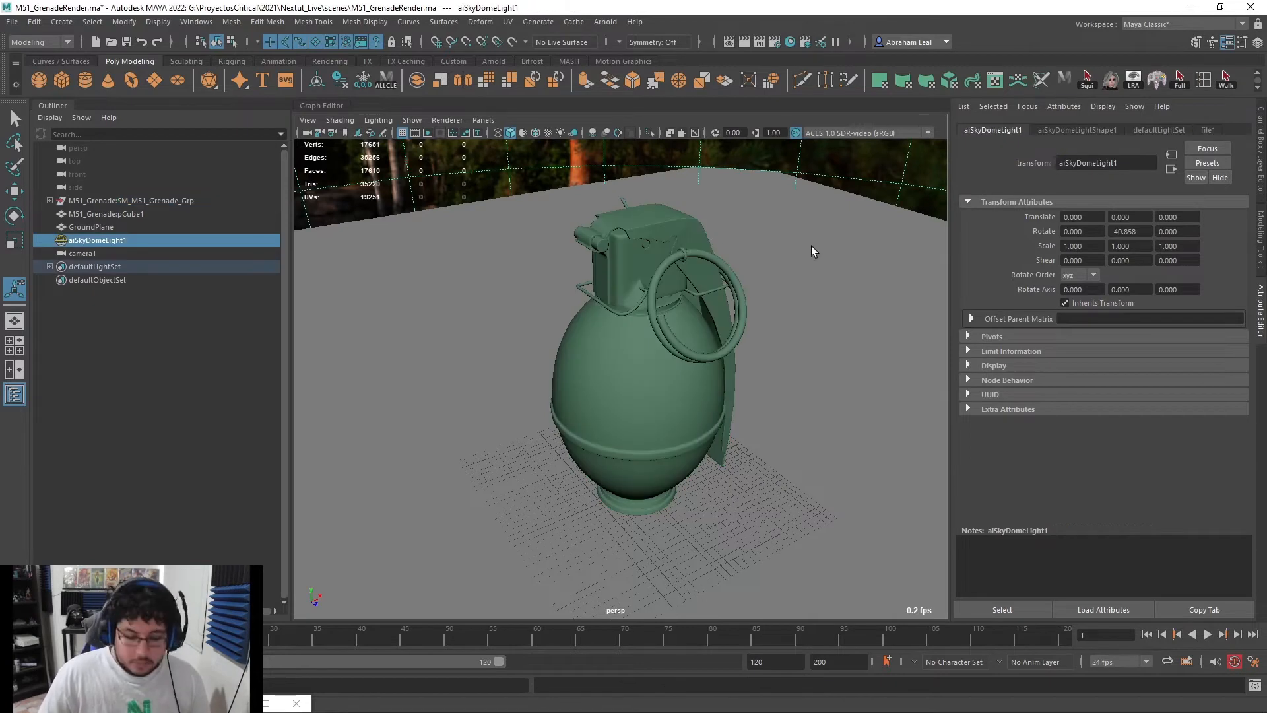
# Launch Substance Painter, continue past the disk space warning and dismiss the welcome window
pyautogui.press('super')
pyautogui.write('s')
pyautogui.click(158, 401)
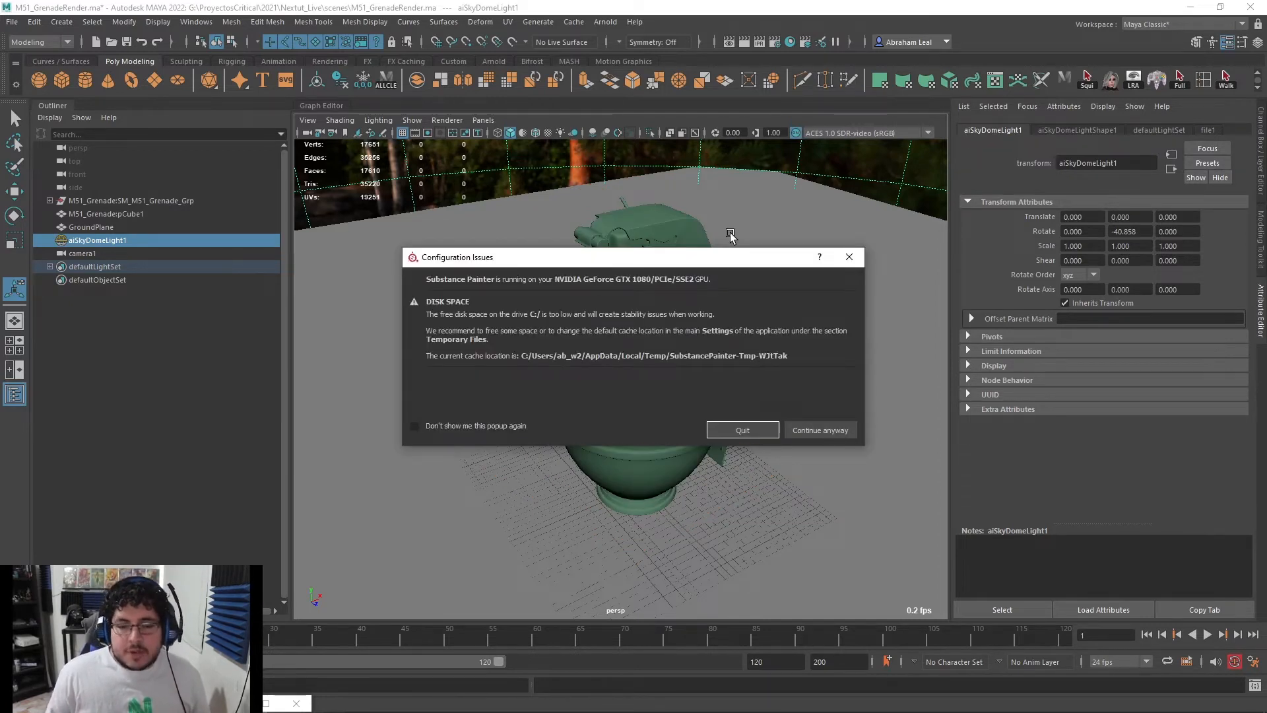
pyautogui.click(823, 430)
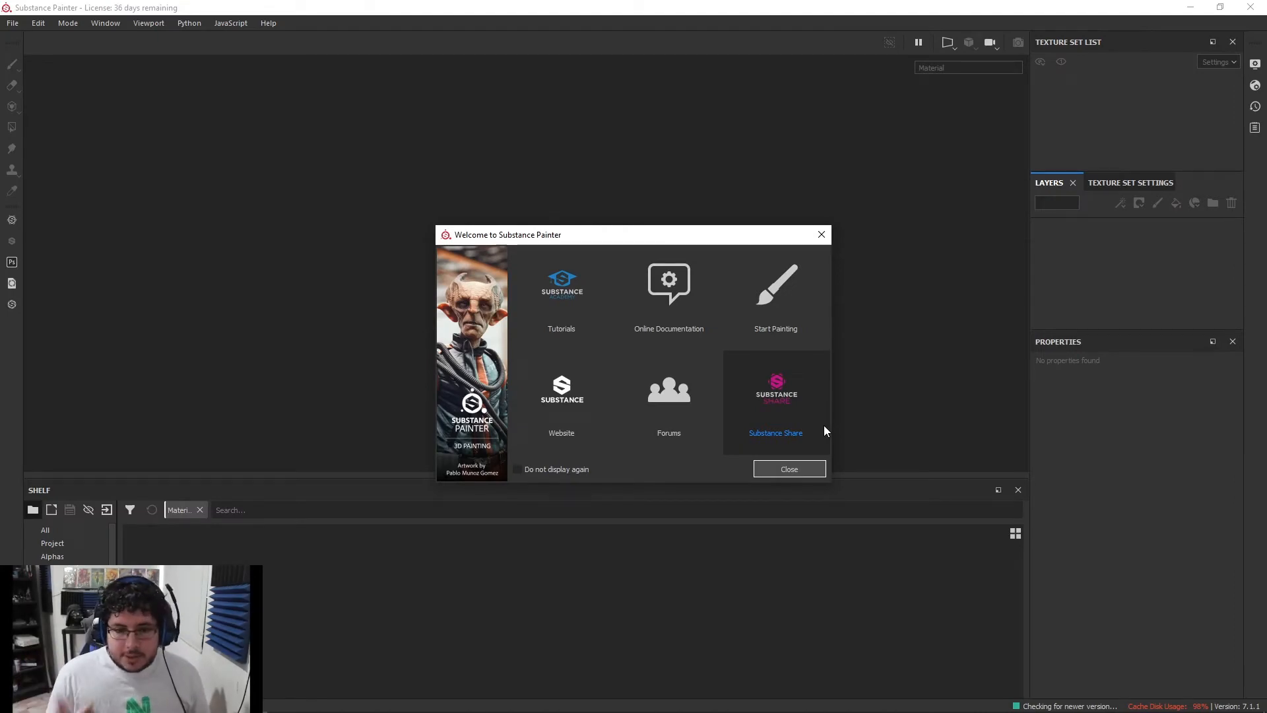
pyautogui.click(789, 469)
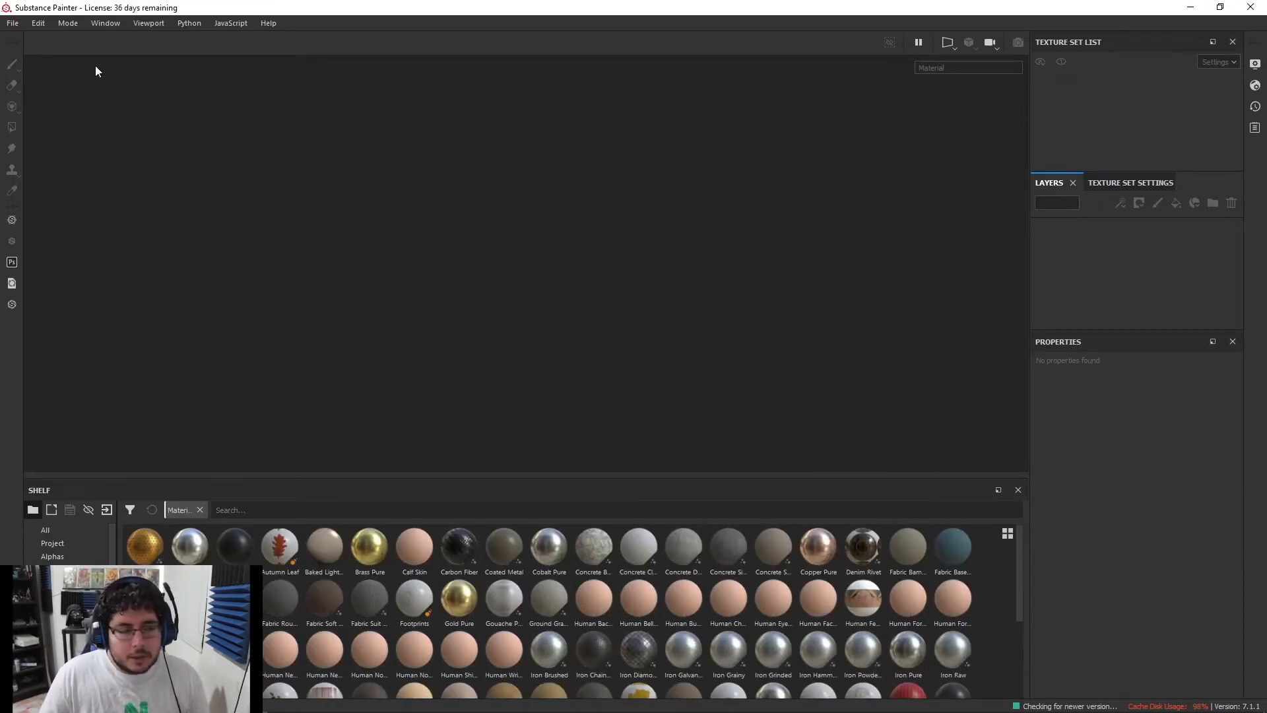
# Start a new project and look over its document resolution options and mesh file browser without choosing a file
pyautogui.click(15, 24)
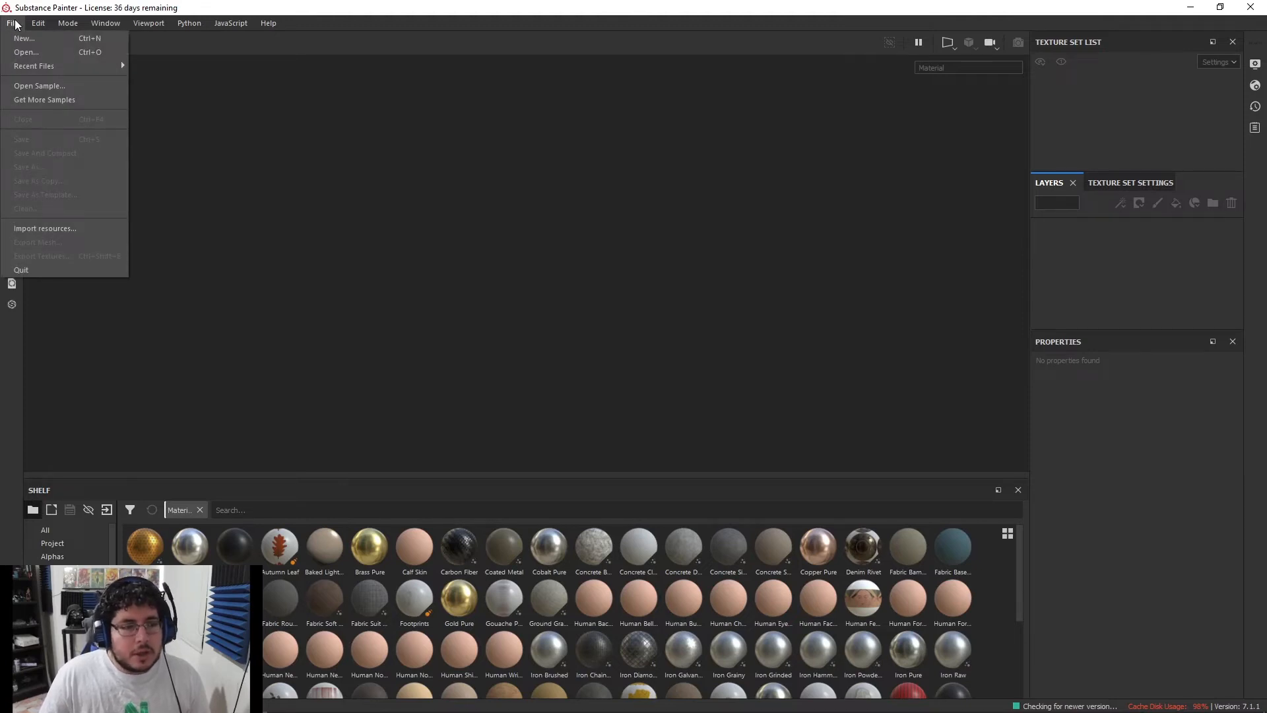
pyautogui.click(36, 39)
pyautogui.click(573, 219)
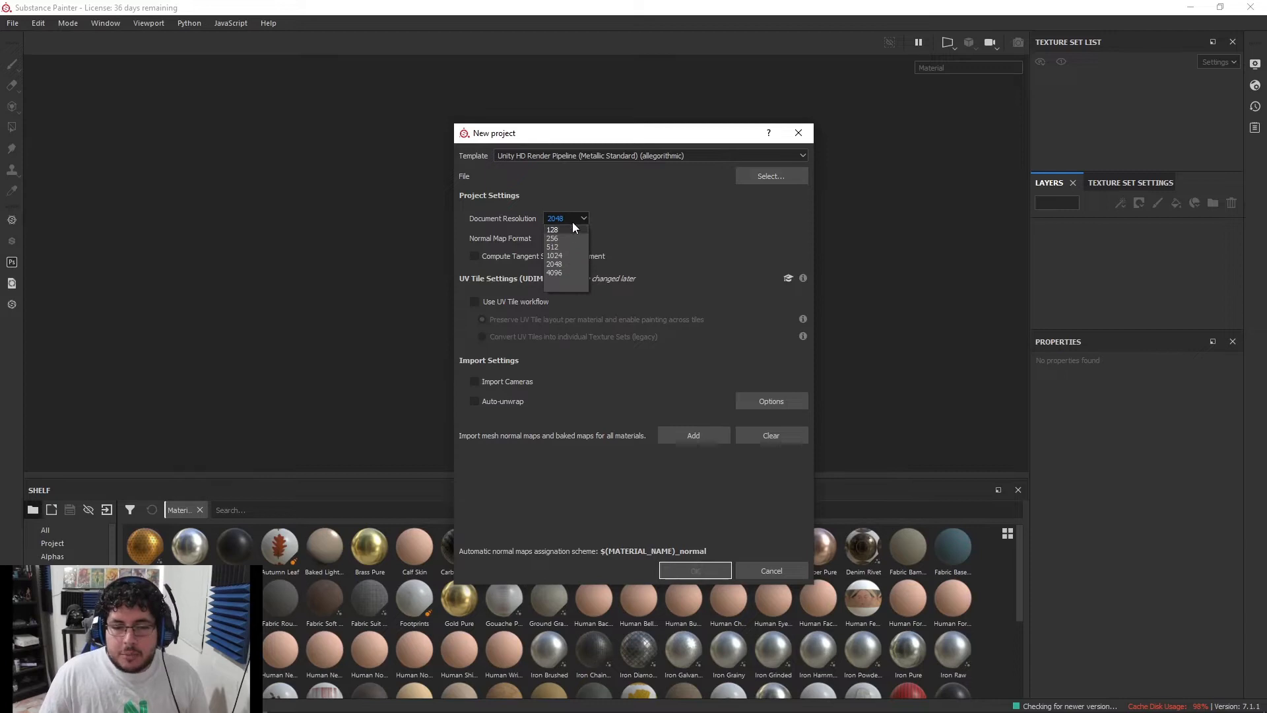
pyautogui.click(535, 219)
pyautogui.click(779, 173)
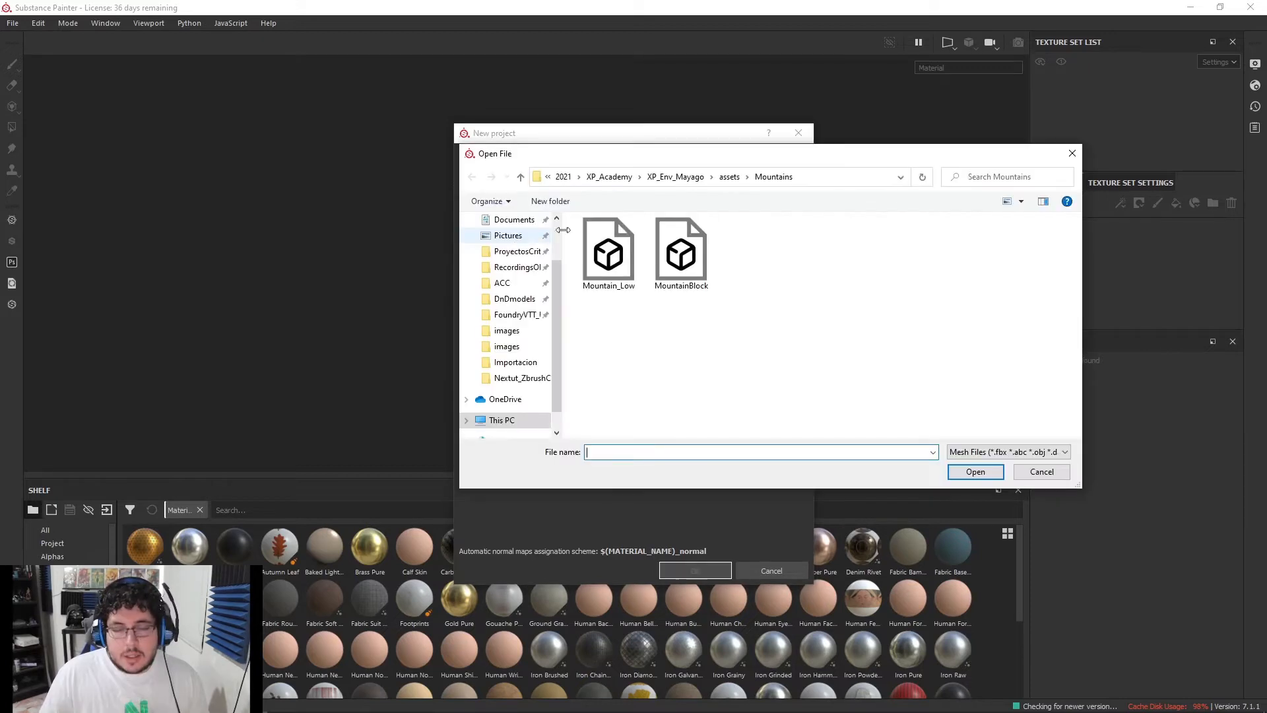
pyautogui.click(1071, 151)
# Set the new project's template to PBR - Metallic Roughness (allegorithmic) and its document resolution to 2048
pyautogui.click(655, 155)
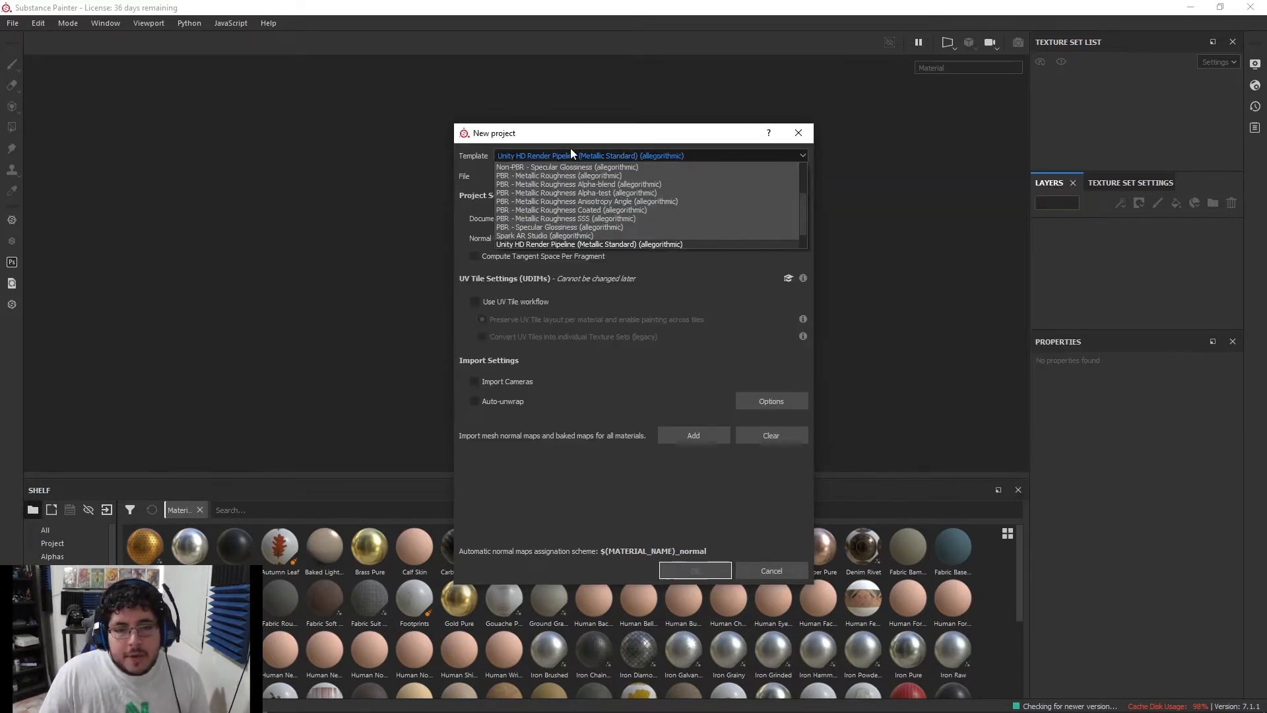
pyautogui.scroll(-1, 565, 195)
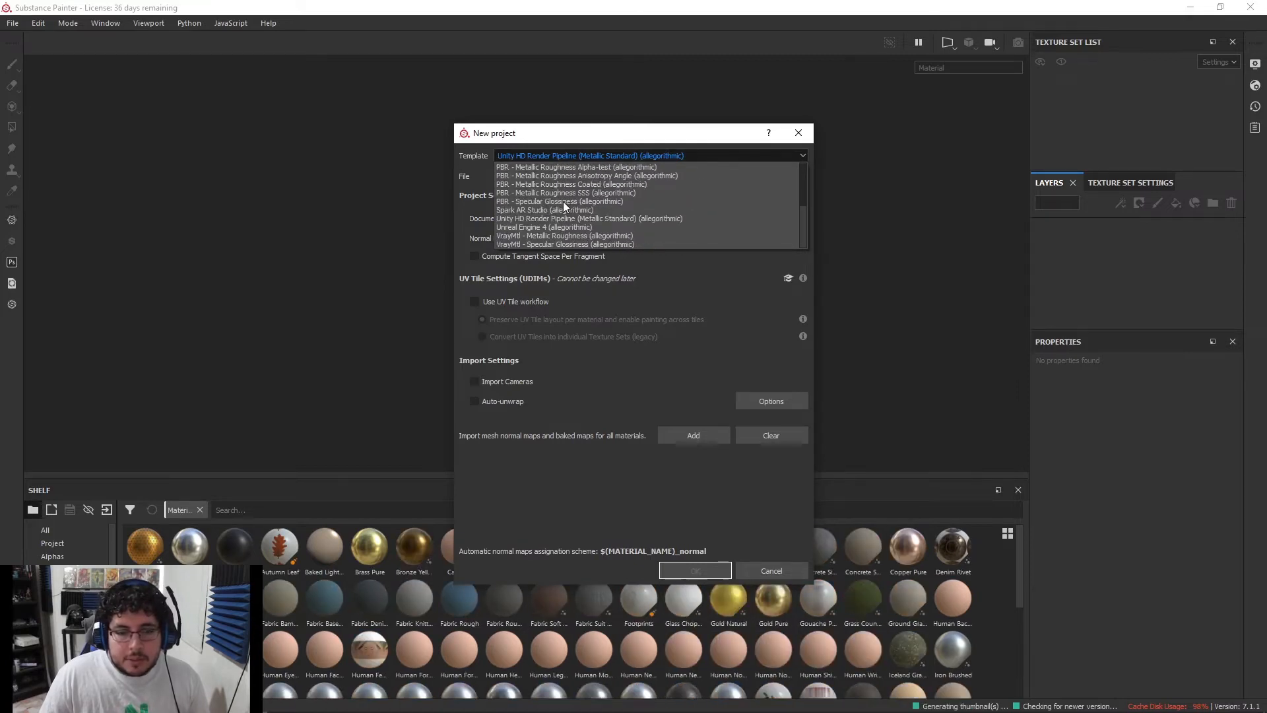
pyautogui.scroll(4, 520, 237)
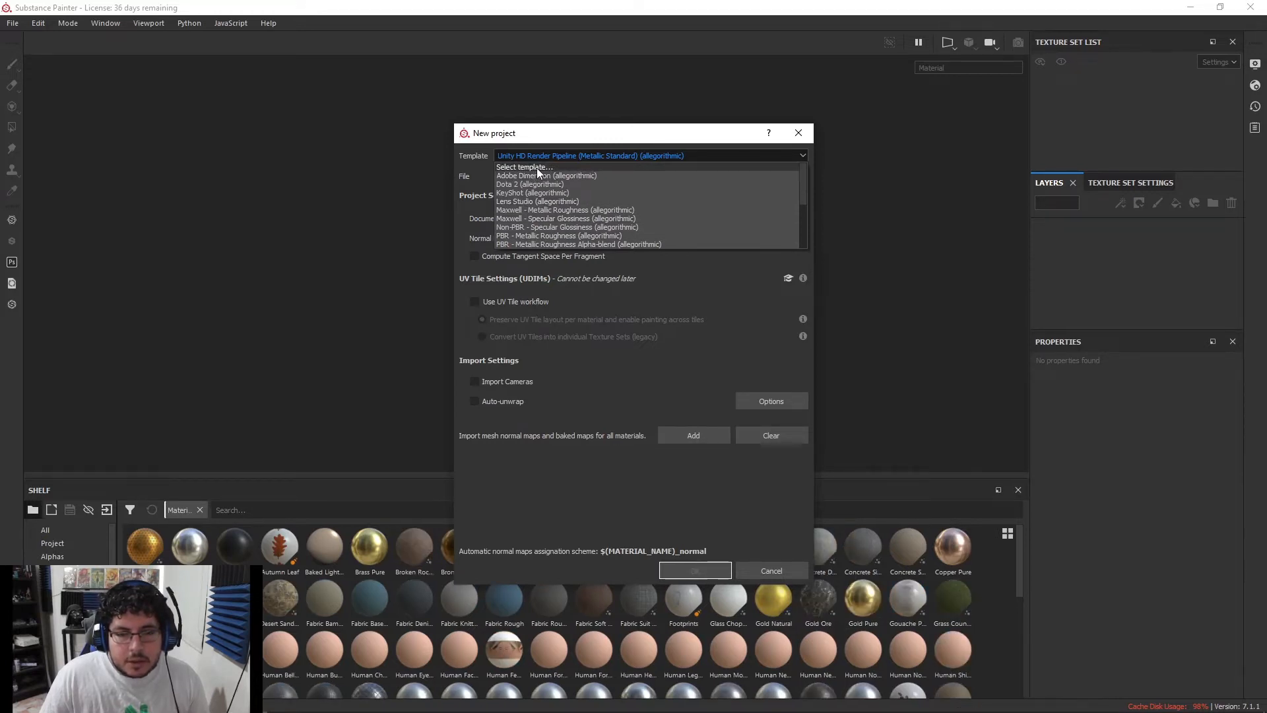
pyautogui.click(536, 167)
pyautogui.click(528, 156)
pyautogui.scroll(-4, 543, 216)
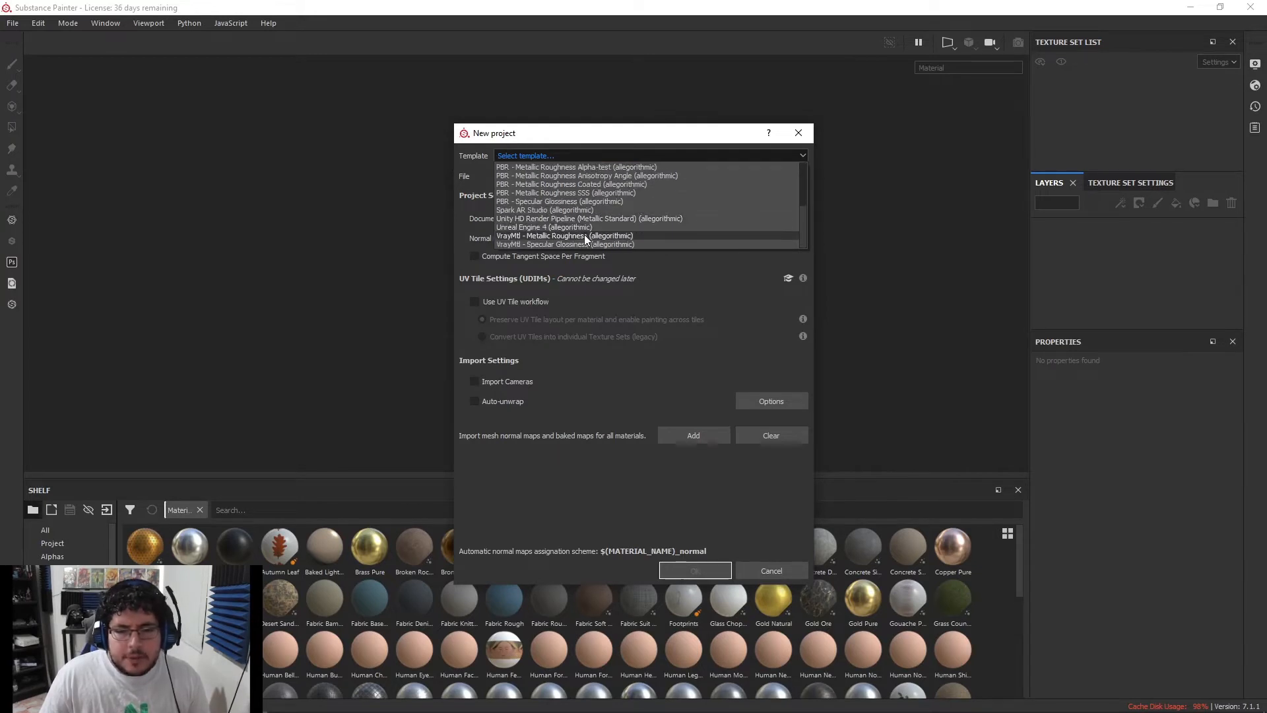
pyautogui.scroll(2, 545, 218)
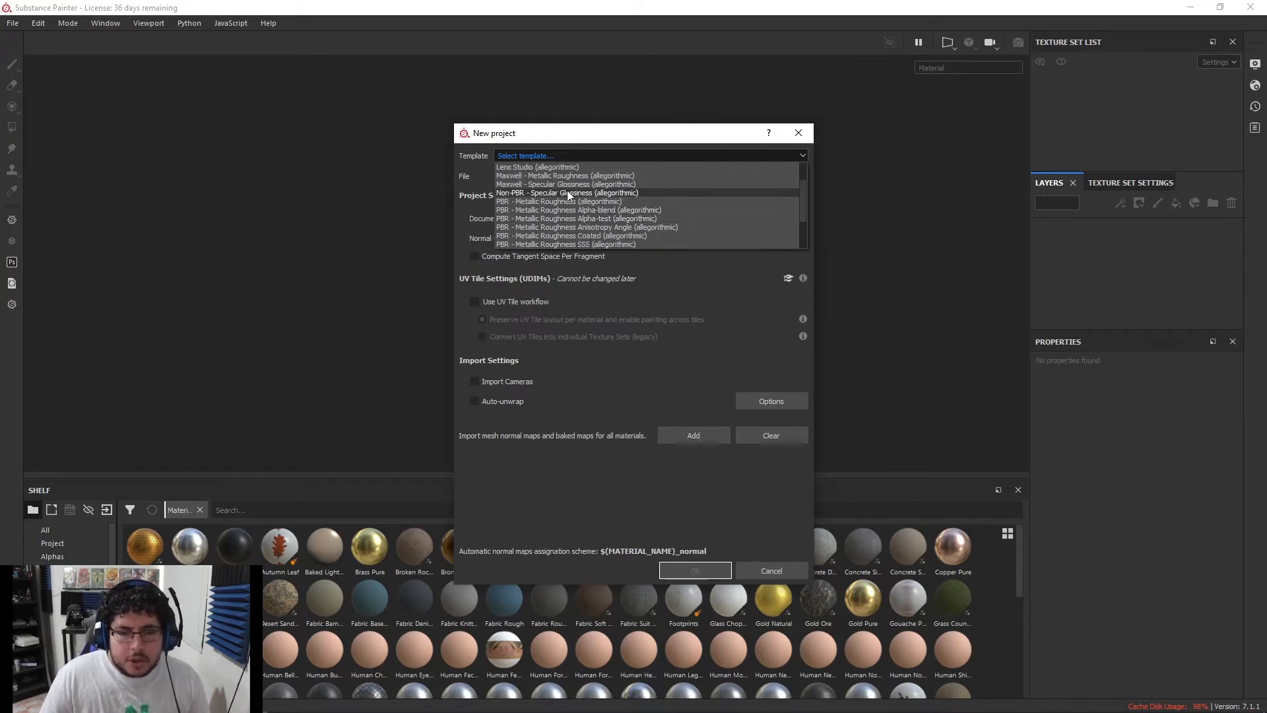
pyautogui.click(552, 200)
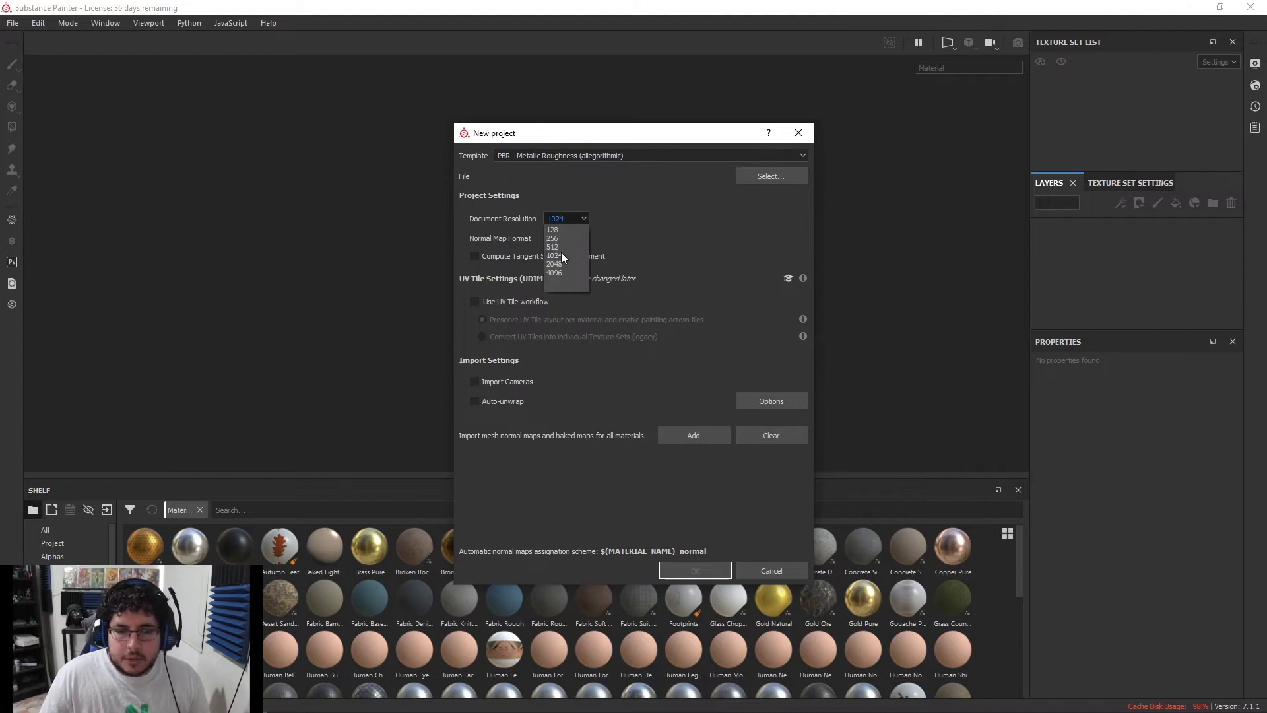
pyautogui.click(558, 264)
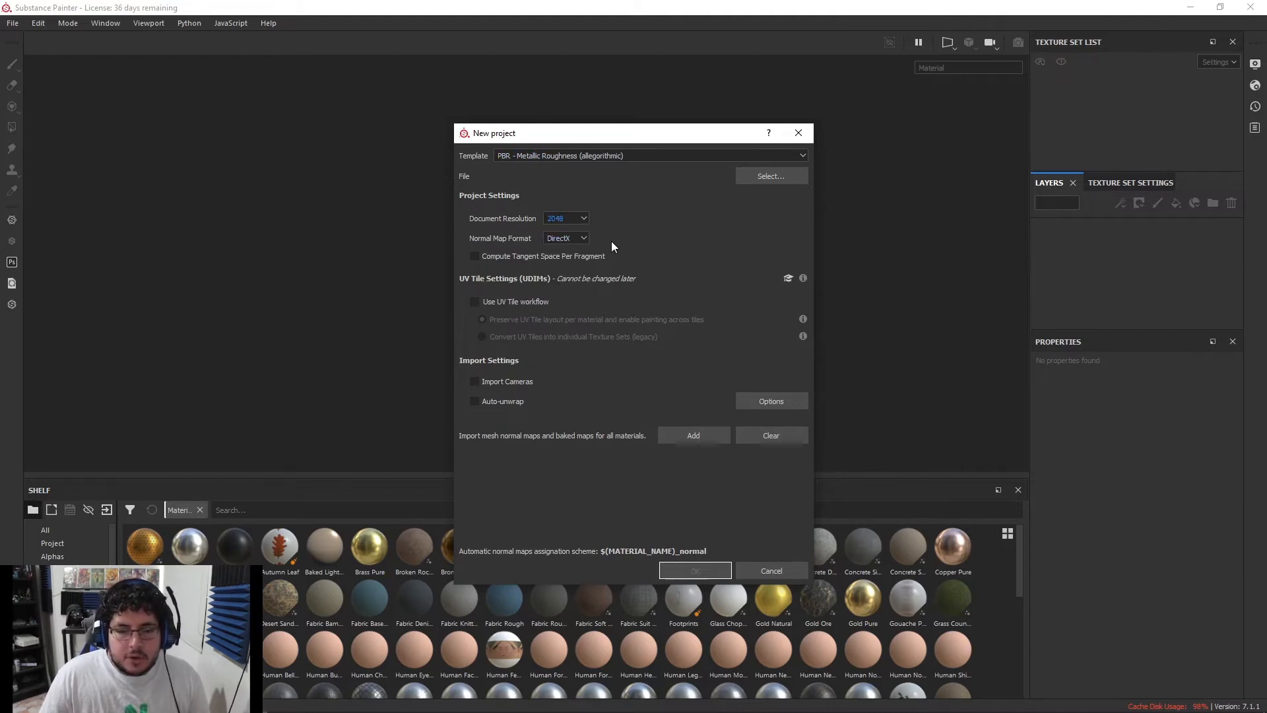
# Choose M51_Model.fbx from the Nextut_Live assets folder M51_Grenade as the mesh file and create the project
pyautogui.click(781, 175)
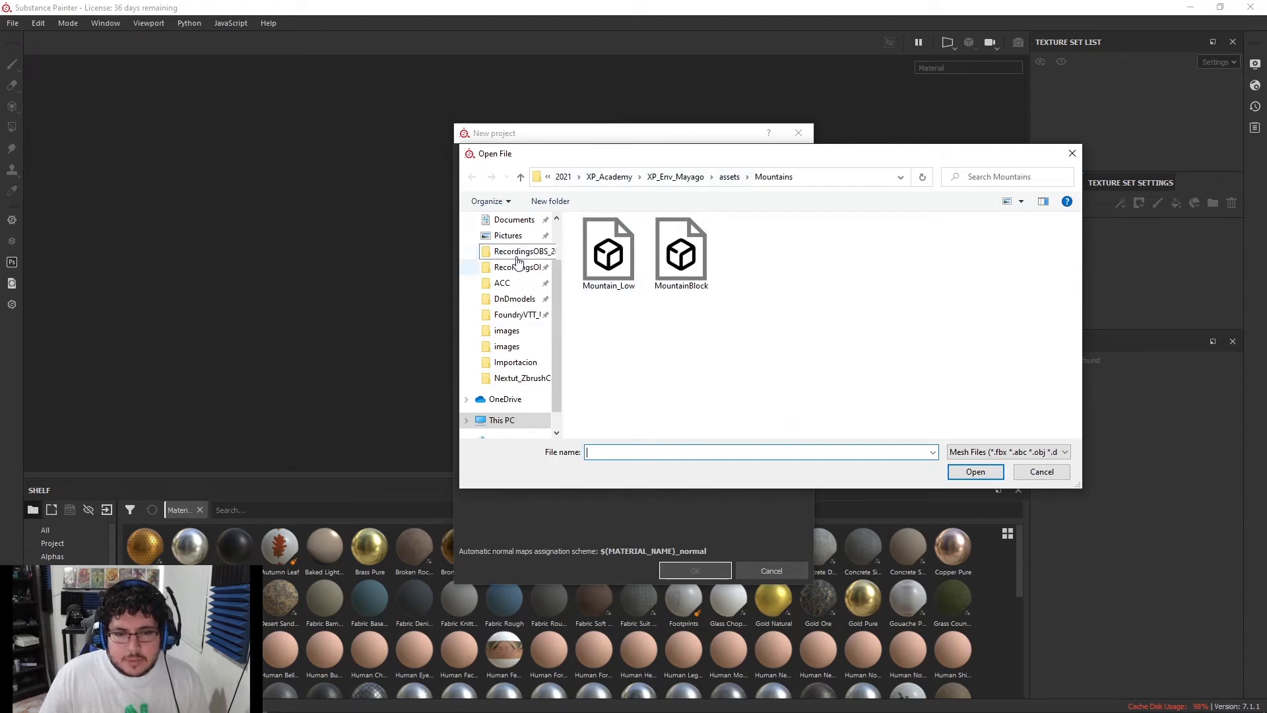
pyautogui.click(508, 252)
pyautogui.doubleClick(621, 256)
pyautogui.scroll(-2, 627, 310)
pyautogui.doubleClick(621, 336)
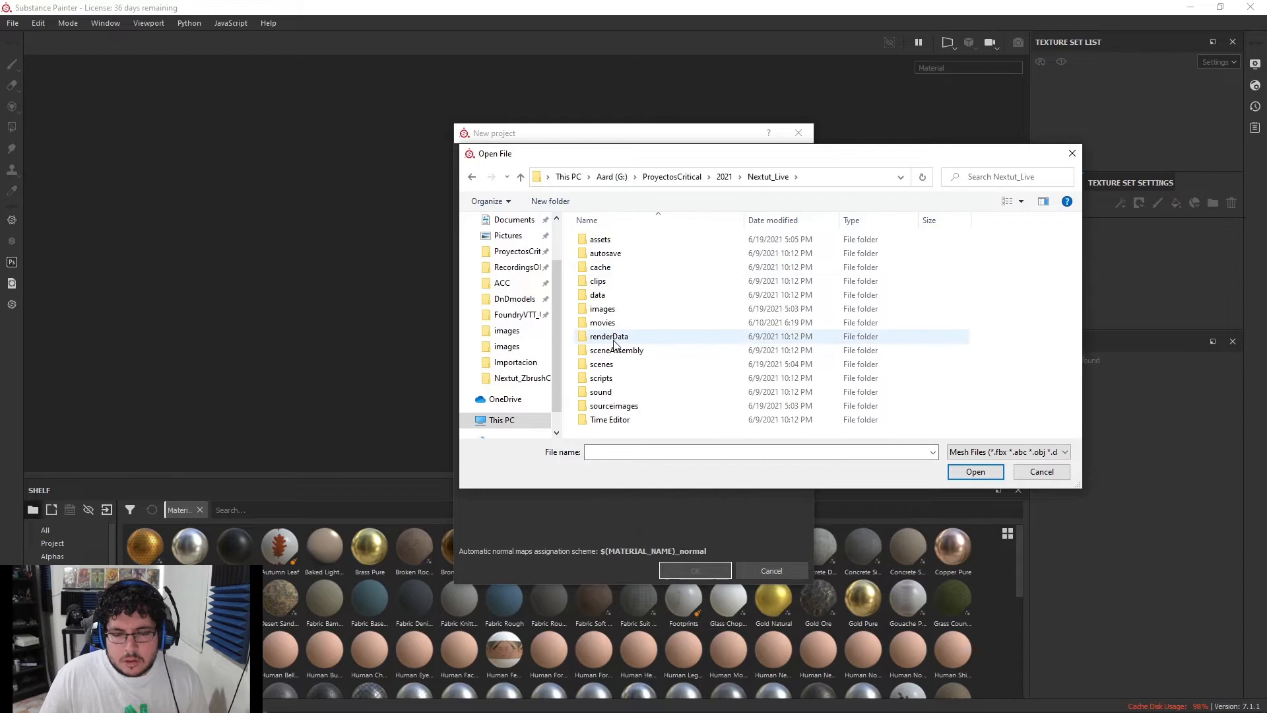
pyautogui.doubleClick(602, 240)
pyautogui.doubleClick(614, 241)
pyautogui.click(617, 242)
pyautogui.doubleClick(617, 246)
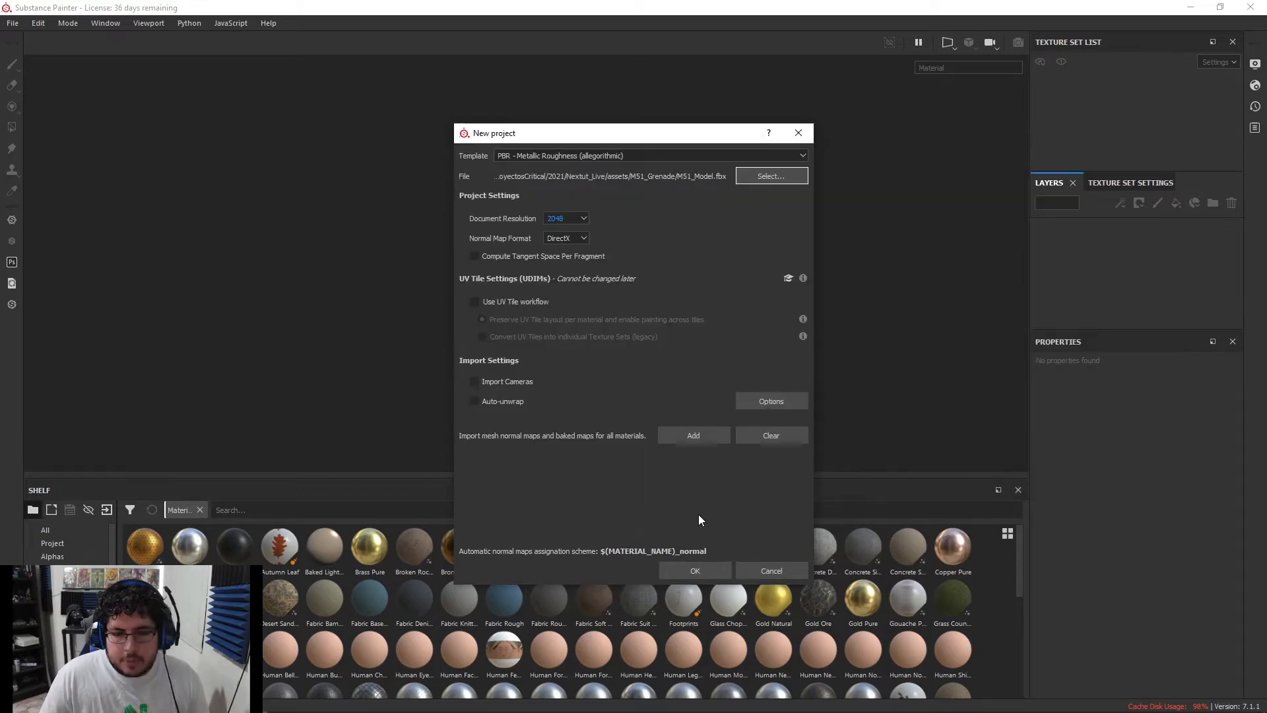
pyautogui.click(701, 569)
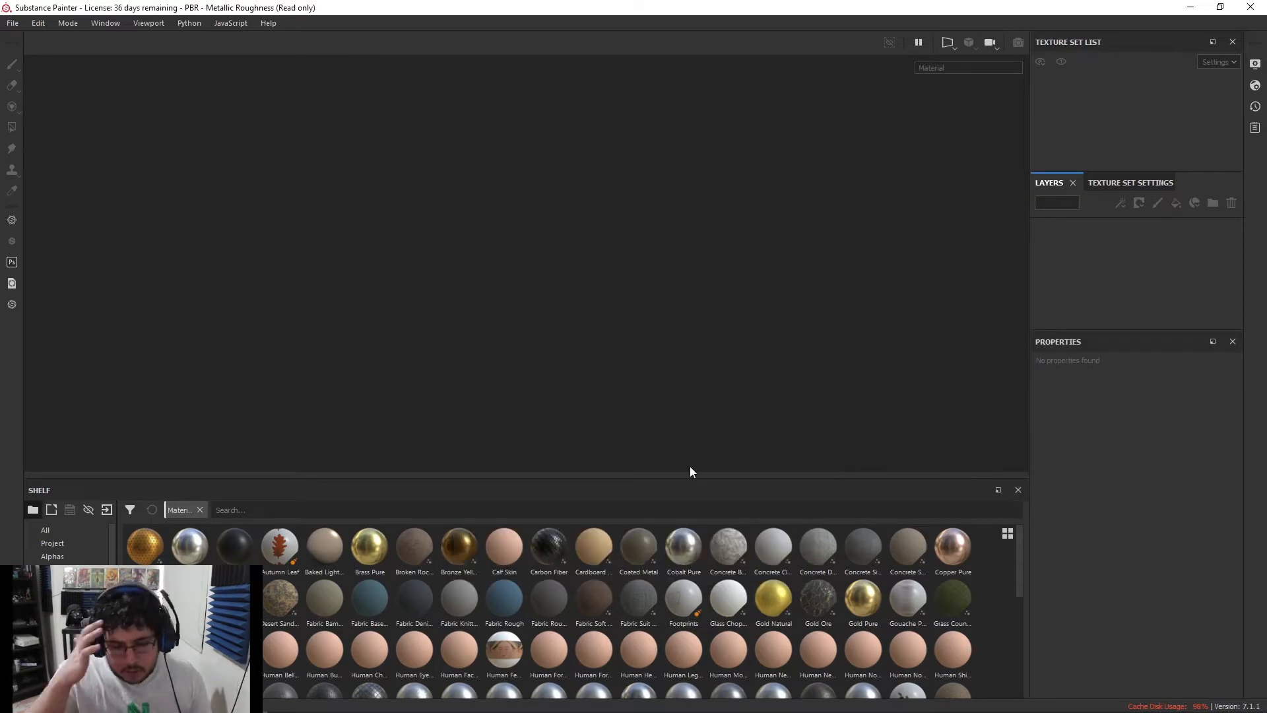
pyautogui.keyDown('alt'); pyautogui.moveTo(526, 252); pyautogui.dragTo(525, 188); pyautogui.keyUp('alt')
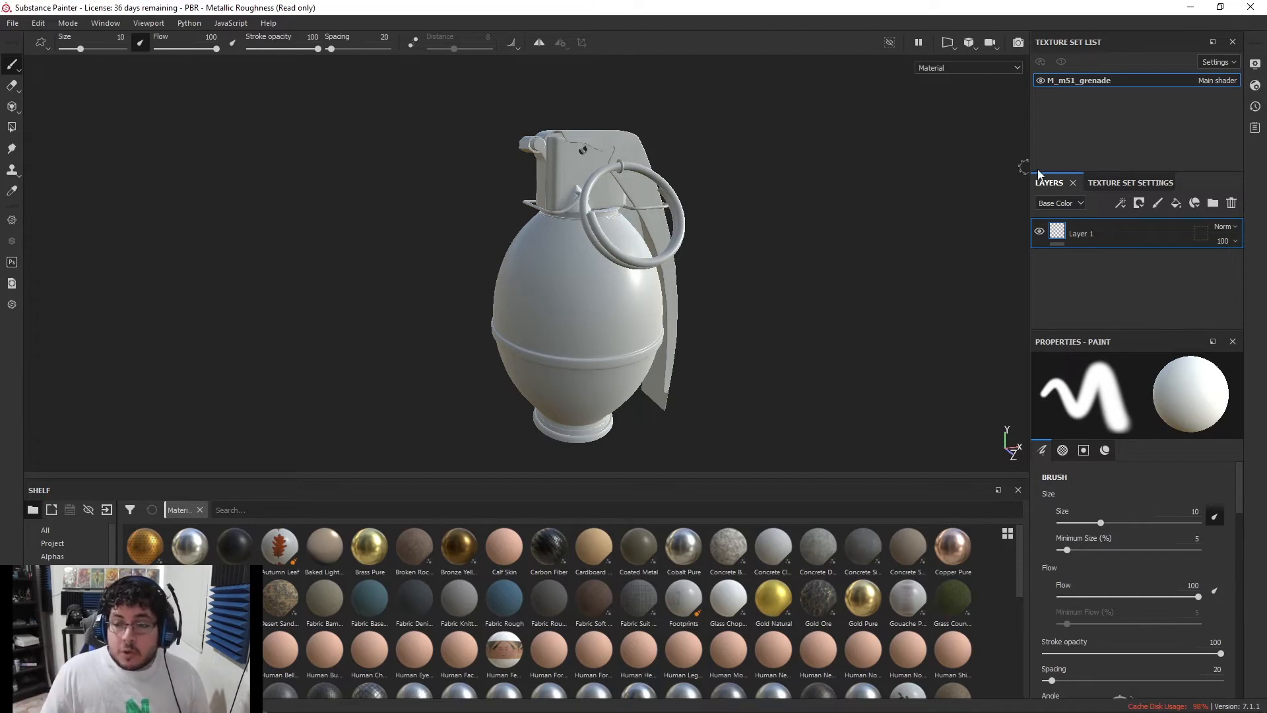
# Bake all the grenade's mesh maps at an output size of 2048 and return to the layer stack
pyautogui.click(1131, 185)
pyautogui.scroll(-5, 1135, 243)
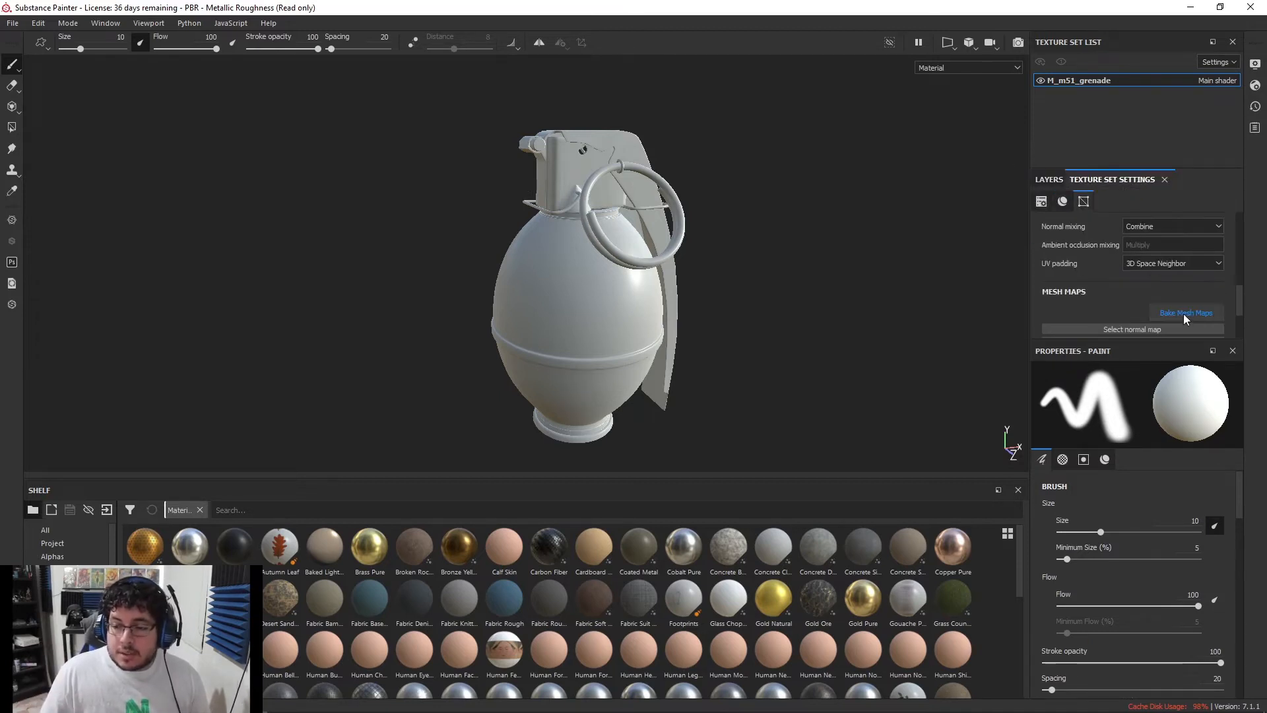
pyautogui.click(1186, 312)
pyautogui.click(663, 177)
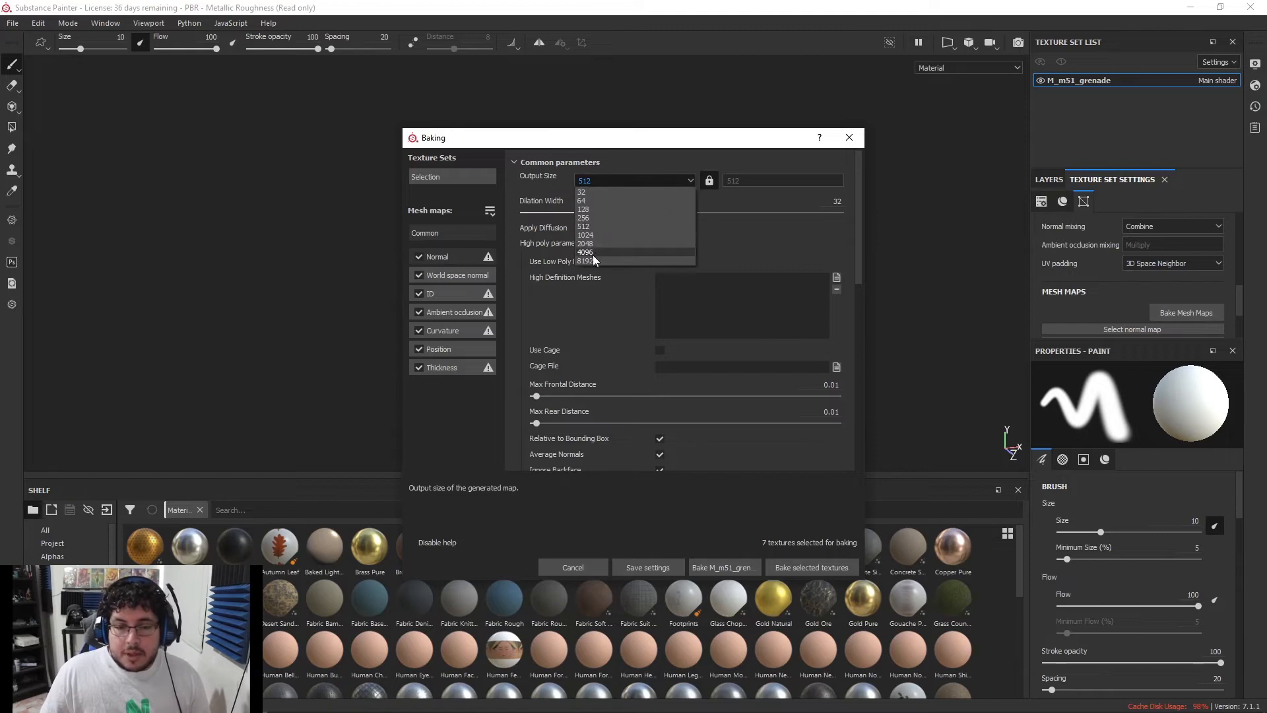
pyautogui.click(600, 243)
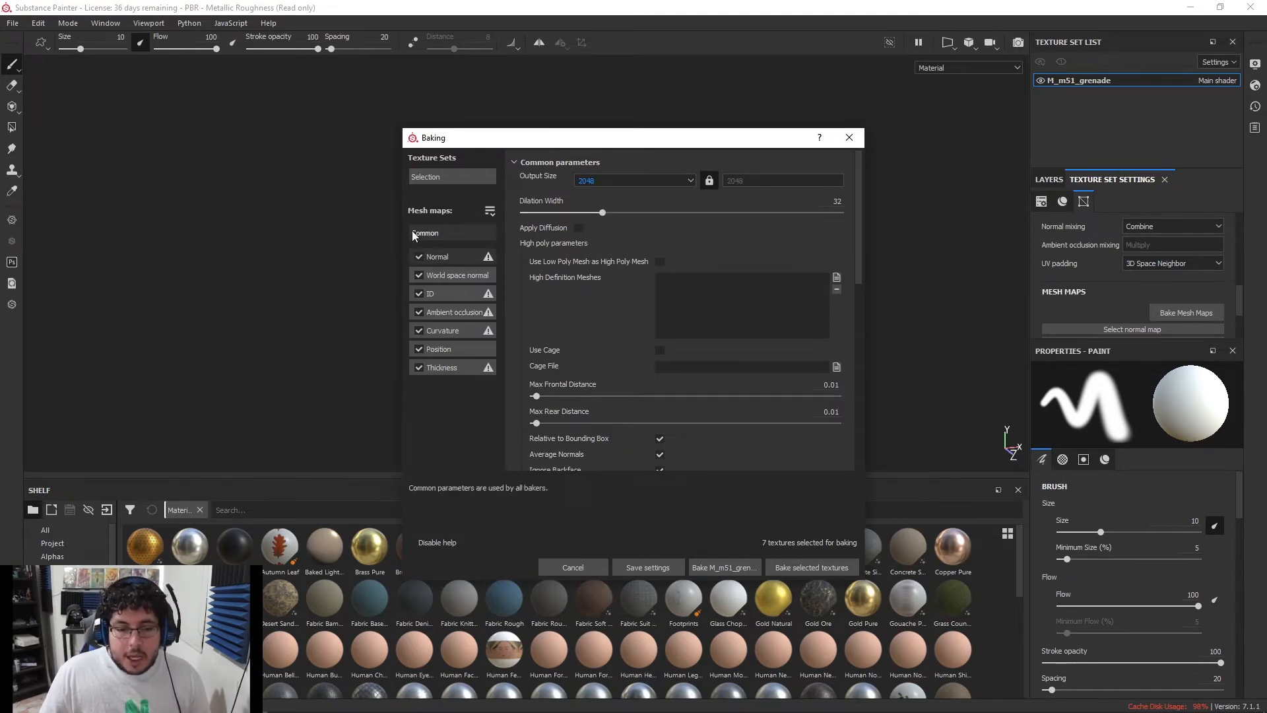
pyautogui.click(811, 567)
pyautogui.moveTo(660, 274); pyautogui.dragTo(957, 219)
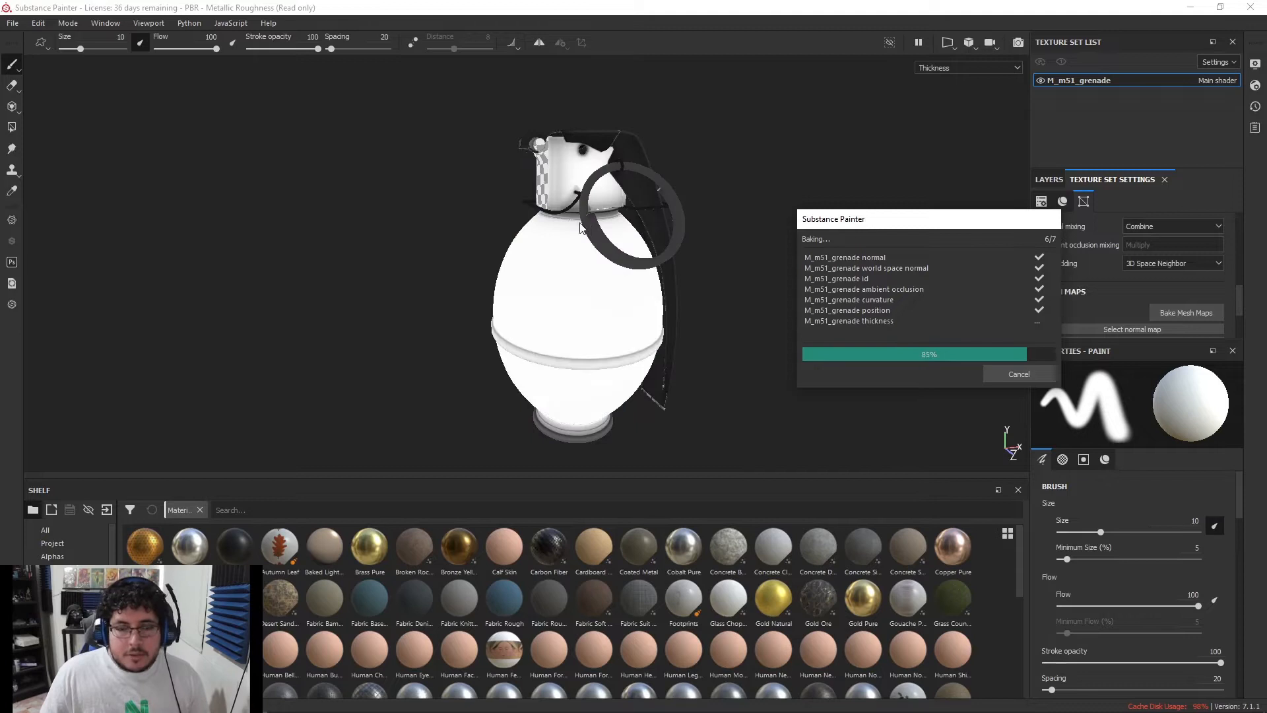
pyautogui.click(1019, 375)
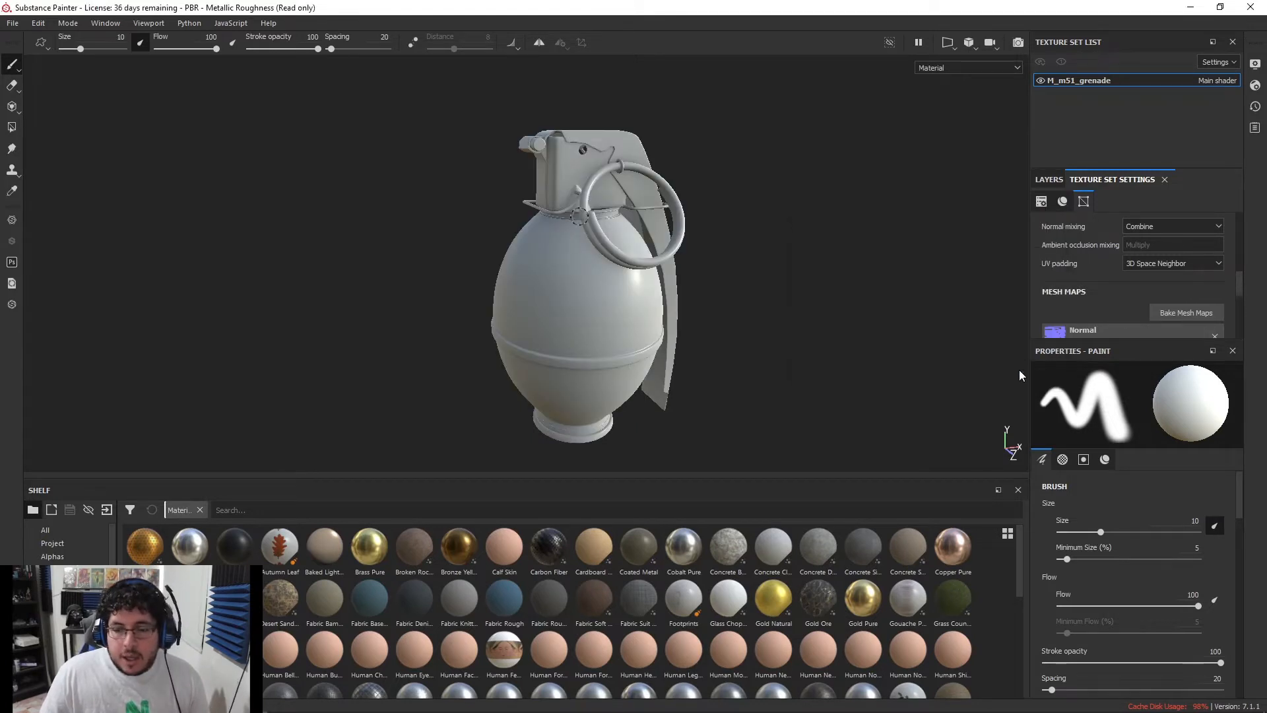
pyautogui.click(1049, 180)
pyautogui.keyDown('alt'); pyautogui.moveTo(686, 308); pyautogui.dragTo(857, 367, button='right'); pyautogui.keyUp('alt')
pyautogui.keyDown('alt'); pyautogui.moveTo(857, 367); pyautogui.dragTo(650, 317); pyautogui.keyUp('alt')
pyautogui.keyDown('alt'); pyautogui.moveTo(650, 317); pyautogui.dragTo(664, 276, button='middle'); pyautogui.keyUp('alt')
pyautogui.keyDown('alt'); pyautogui.moveTo(664, 276); pyautogui.dragTo(478, 232, button='right'); pyautogui.keyUp('alt')
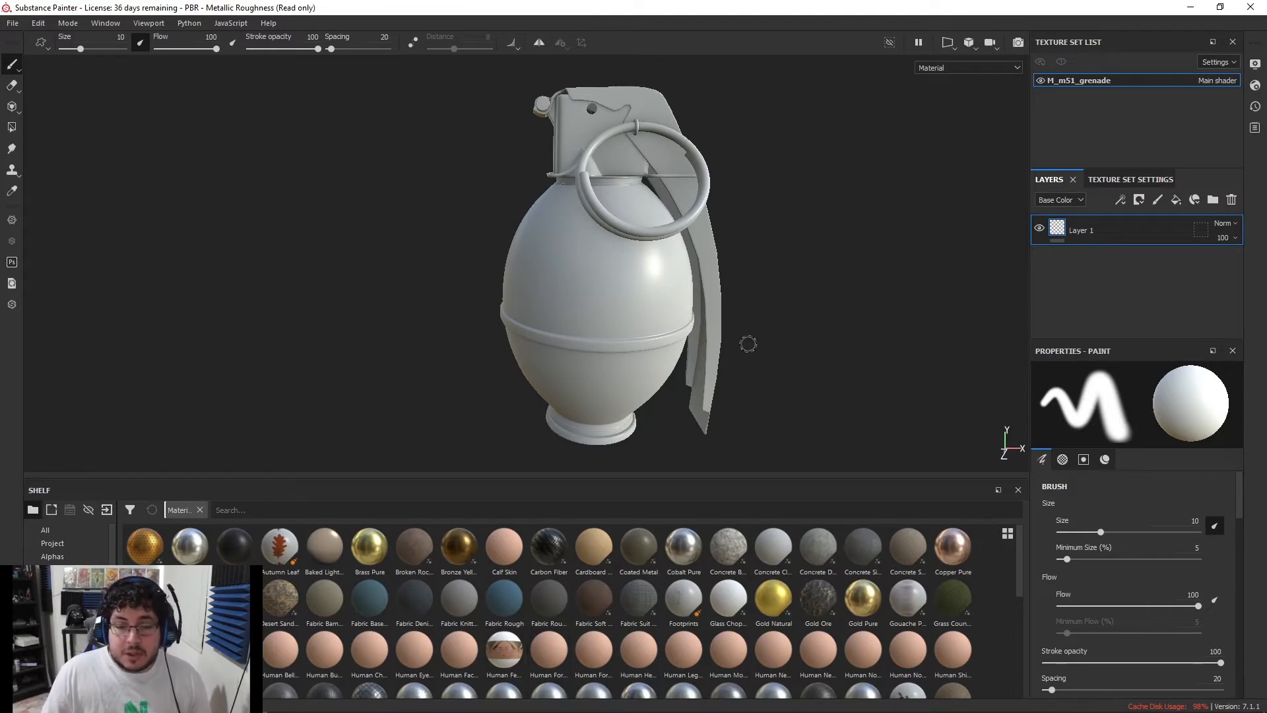
# Launch PureRef with an empty reference board
pyautogui.moveTo(330, 712)
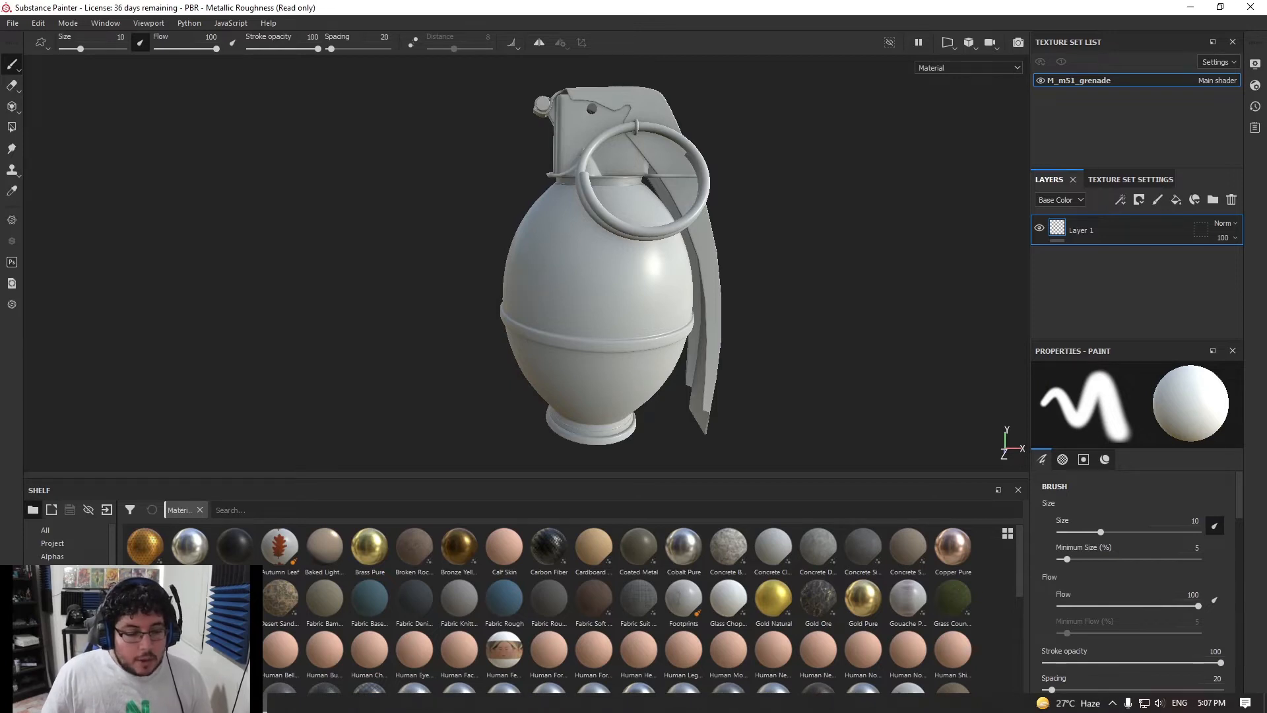
pyautogui.press('super')
pyautogui.write('pure')
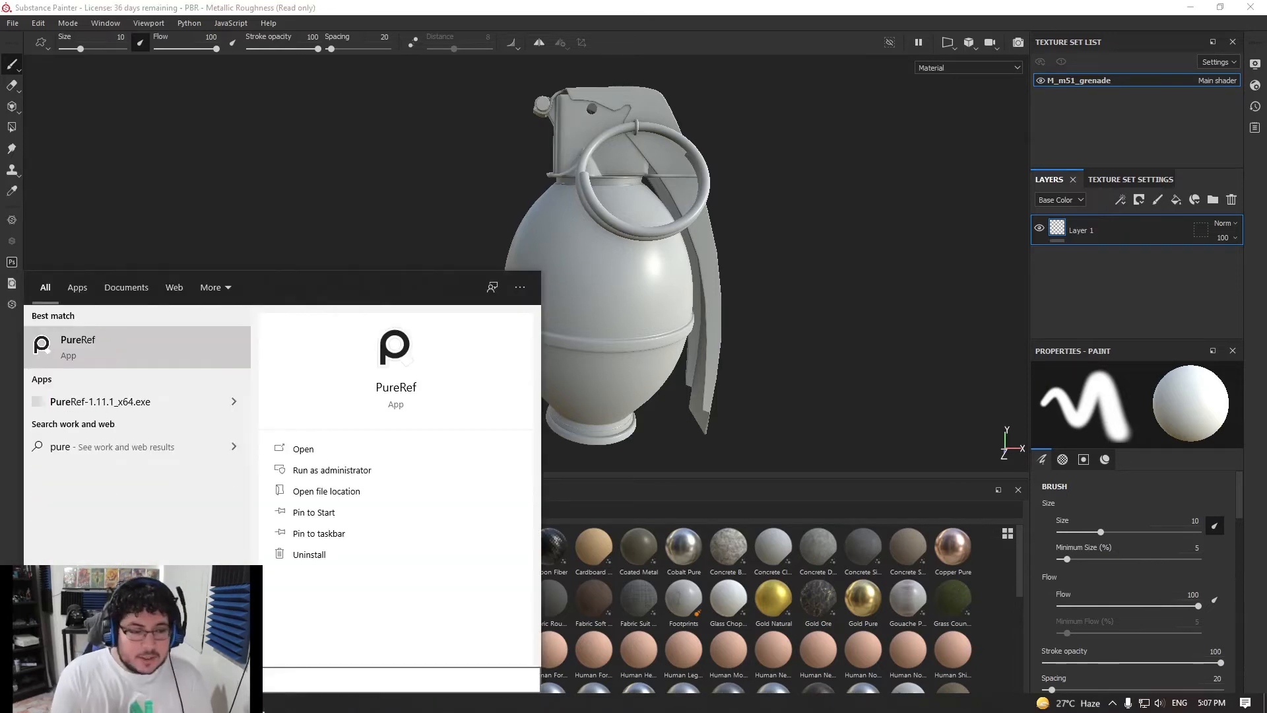
pyautogui.press('Return')
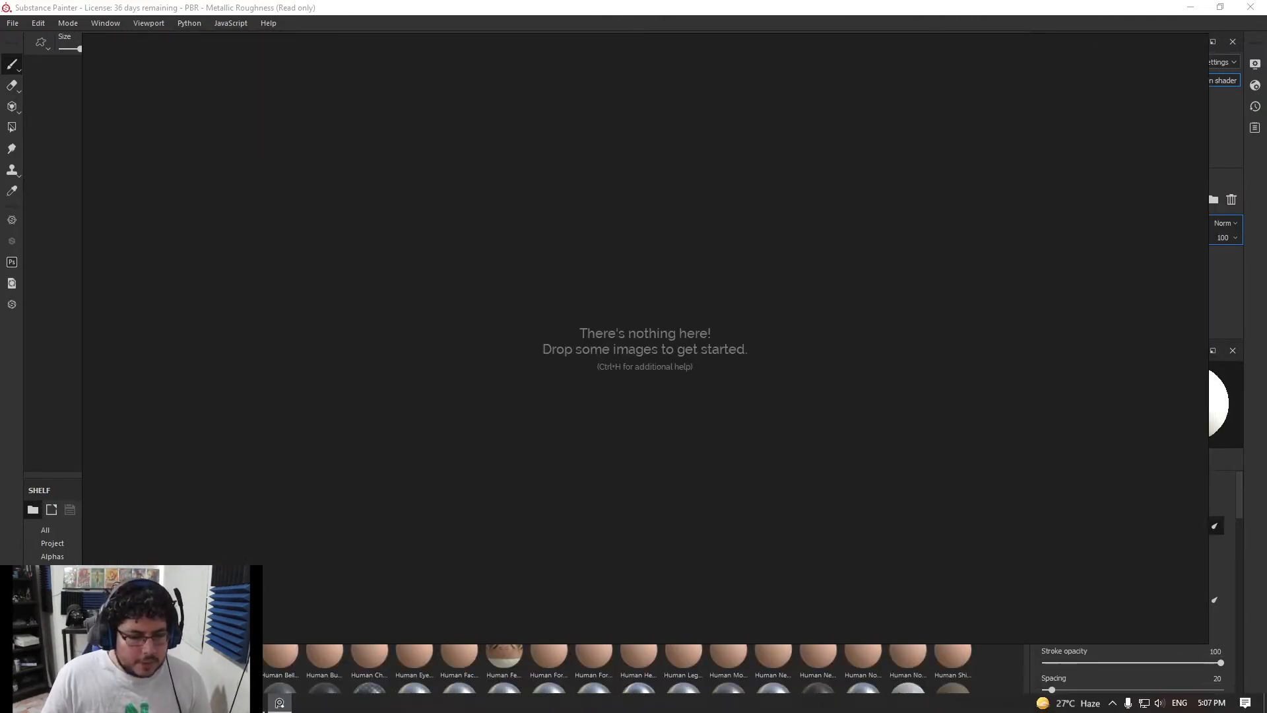
# Switch to Chrome and run a Google image search for "m51 grenade"
pyautogui.hotkey('alt', 'Tab')
pyautogui.click(365, 54)
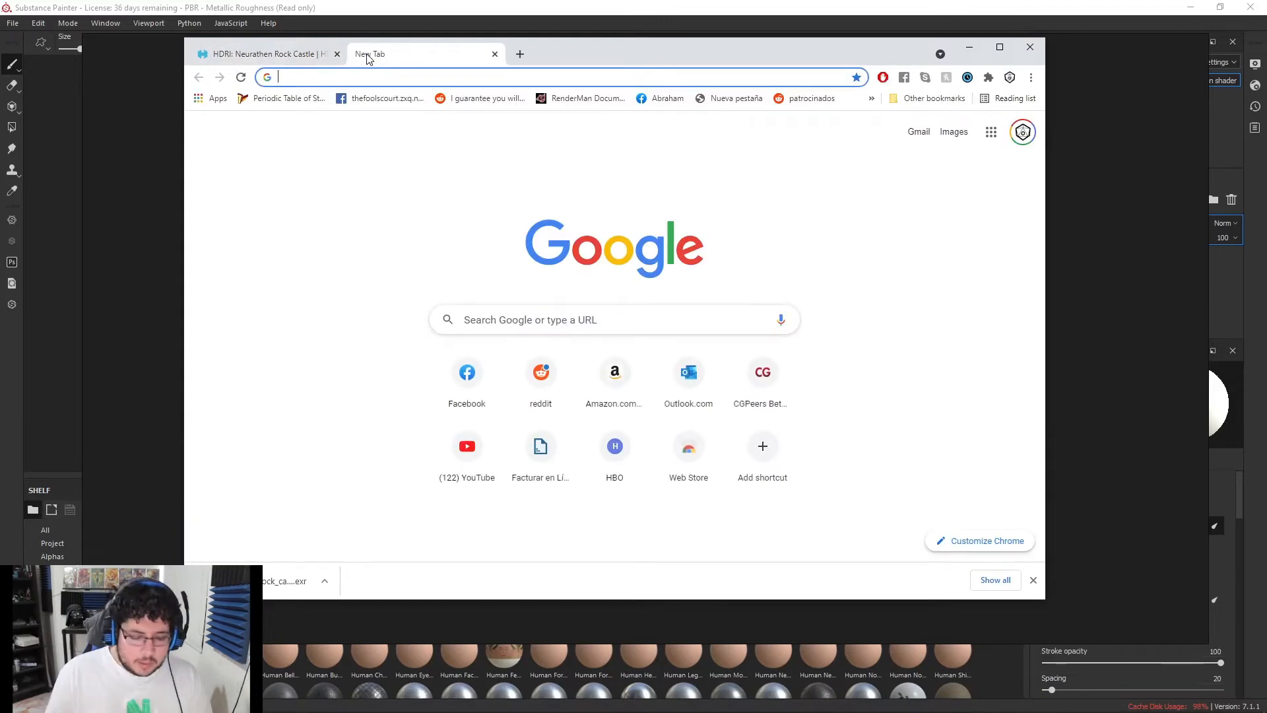
pyautogui.write('m51')
pyautogui.press('Down')
pyautogui.press('Down')
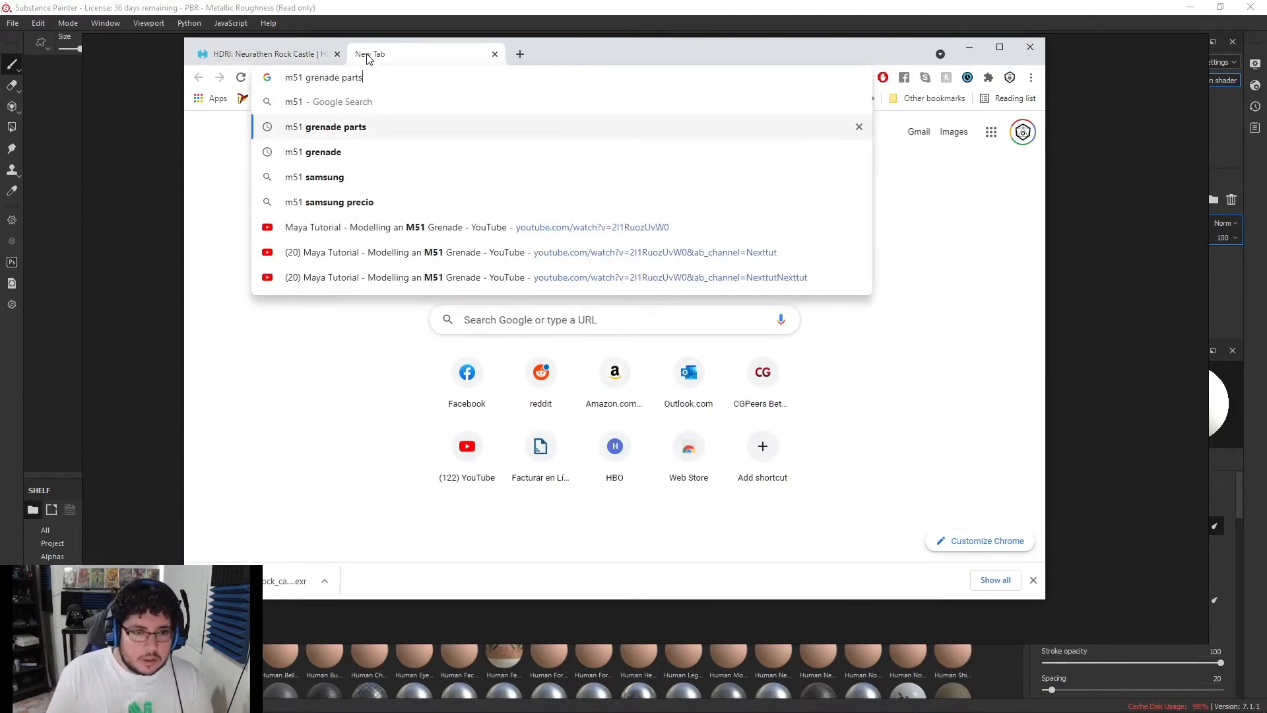
pyautogui.press('Return')
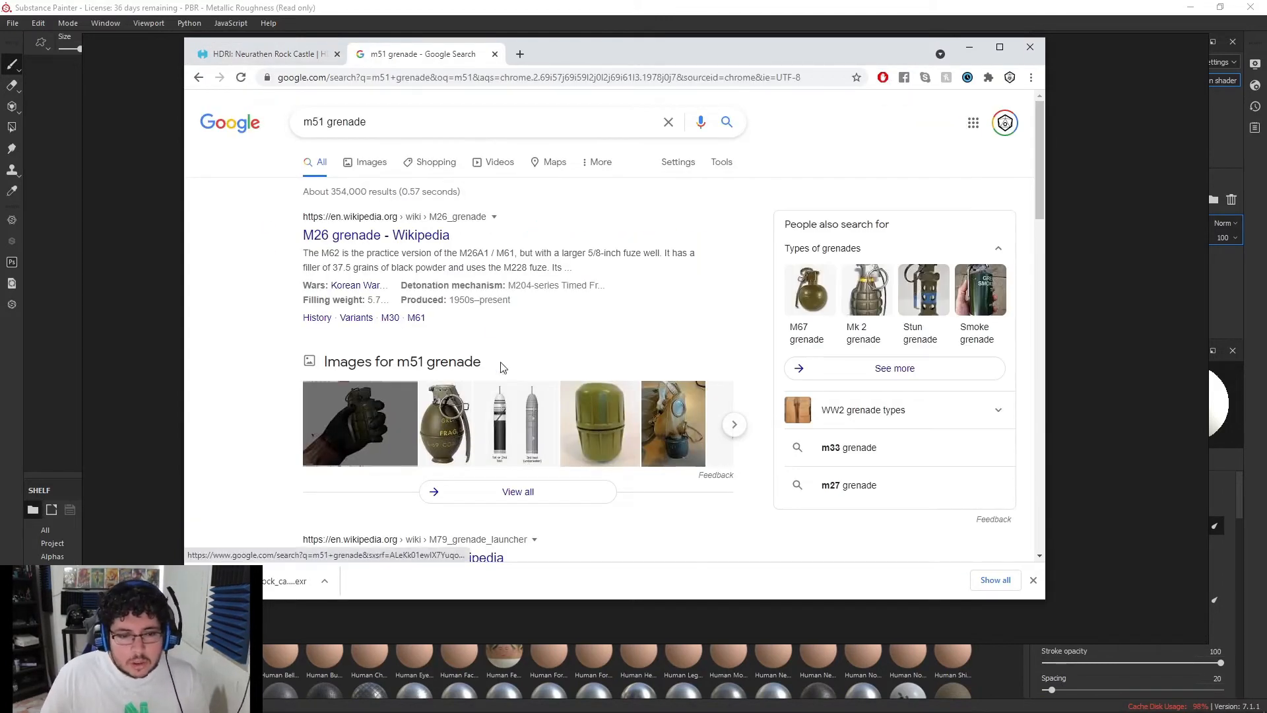
pyautogui.click(365, 163)
pyautogui.moveTo(557, 57)
pyautogui.mouseDown()
pyautogui.moveTo(877, 49)
pyautogui.moveTo(559, 40)
pyautogui.mouseUp()
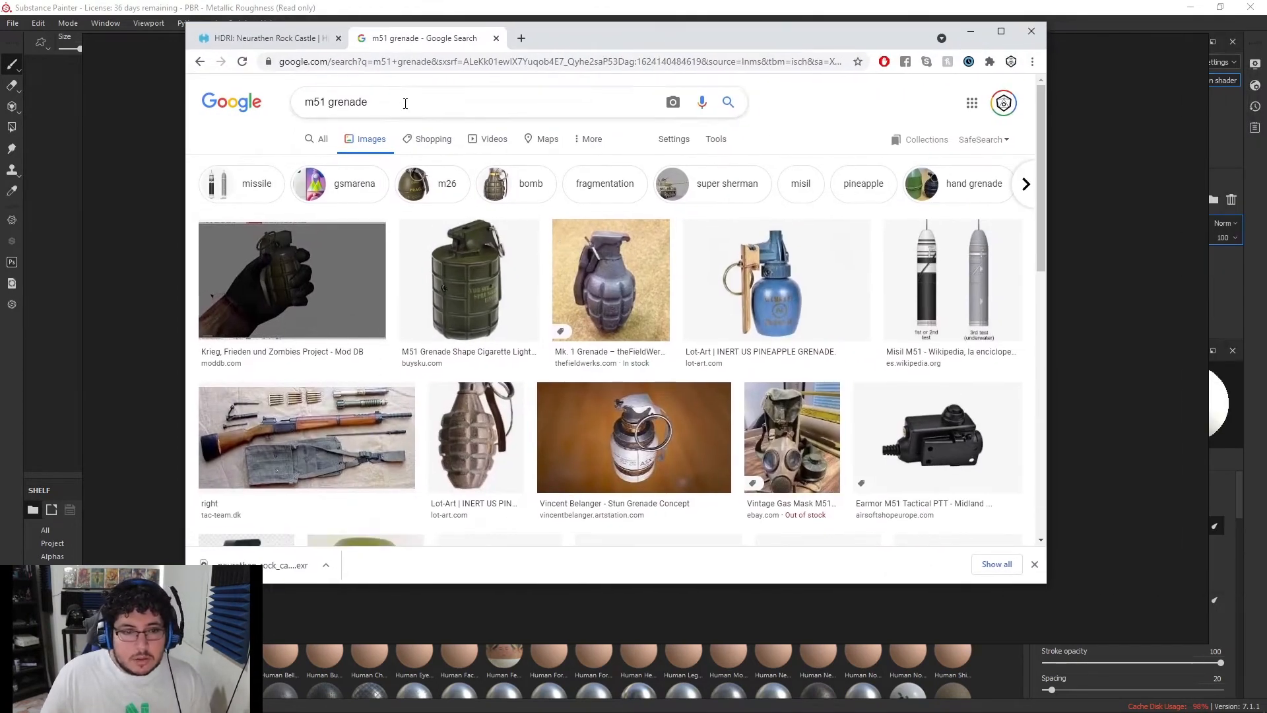
# Look through the grenade image results, narrow them to m26 and open the Wikipedia M26 grenade photo preview
pyautogui.scroll(-5, 515, 288)
pyautogui.scroll(-4, 515, 288)
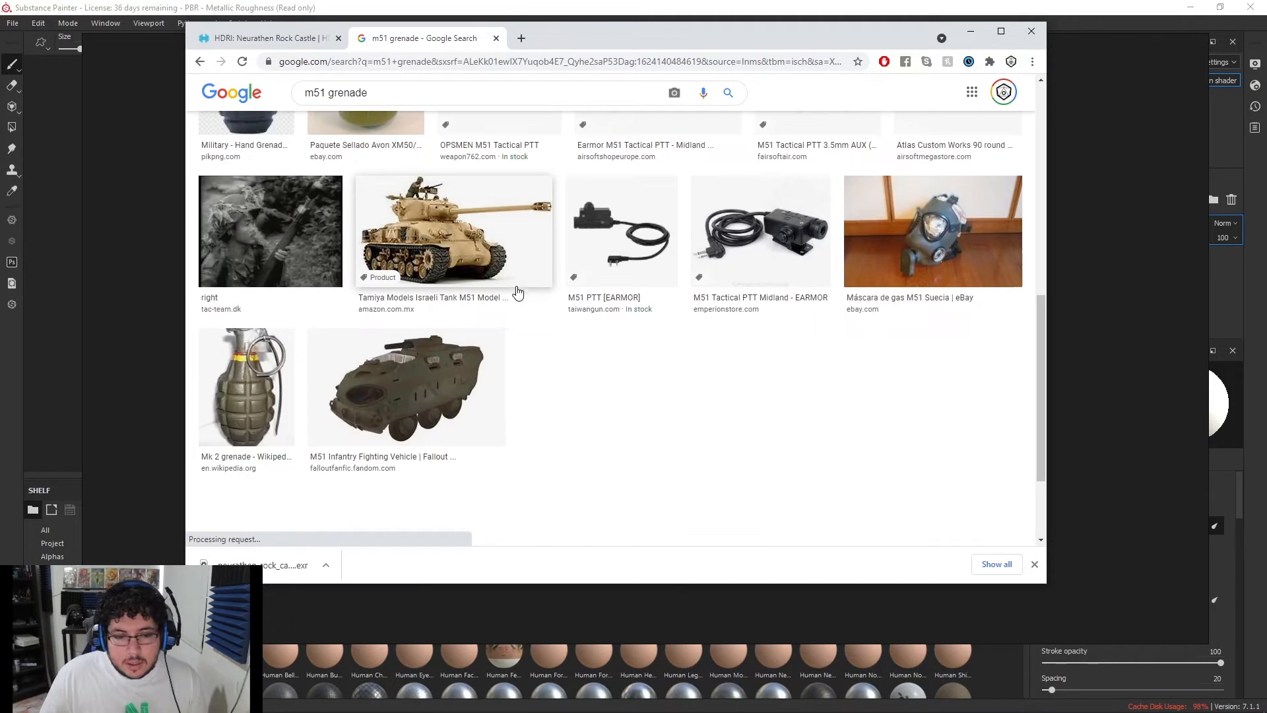
pyautogui.scroll(10, 517, 292)
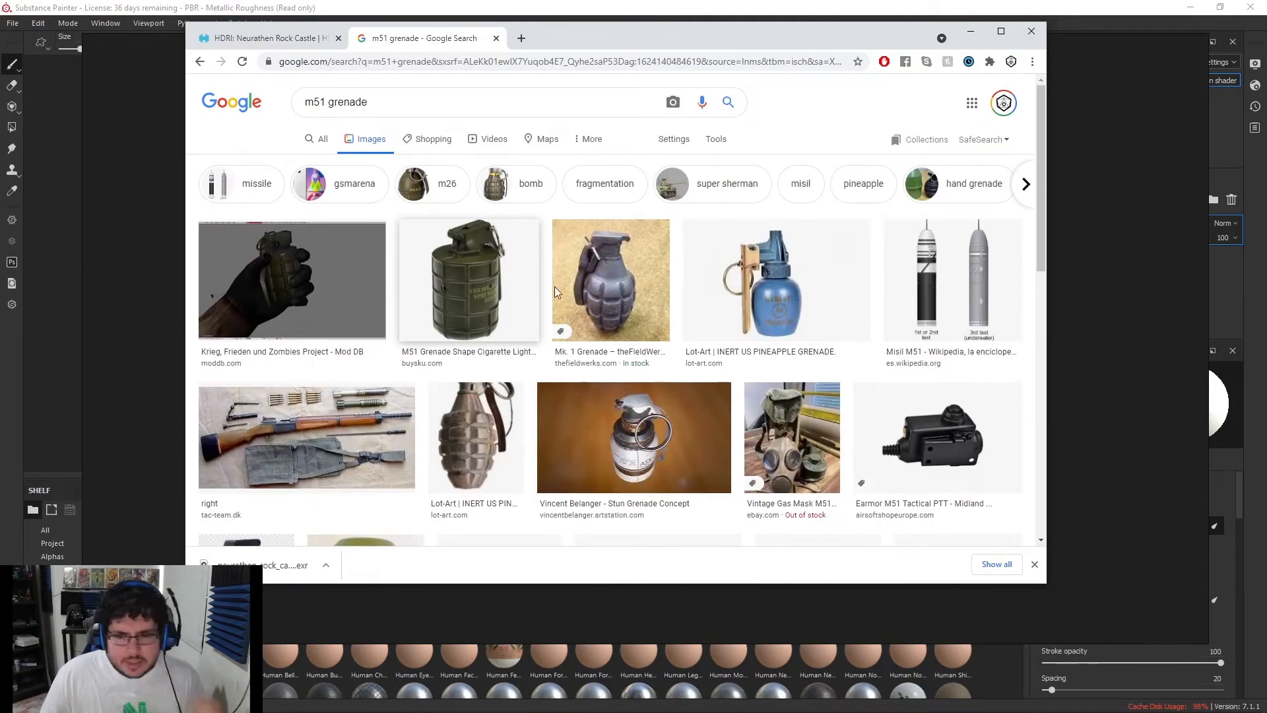
pyautogui.click(407, 104)
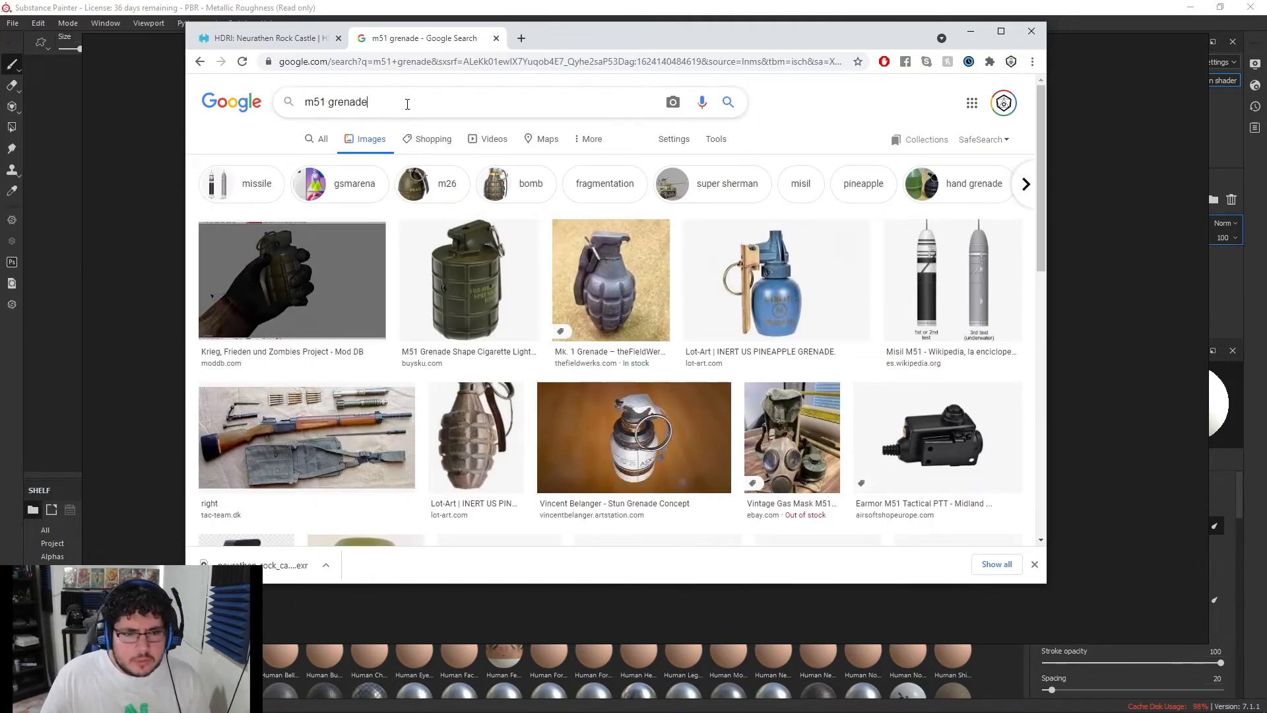
pyautogui.click(439, 190)
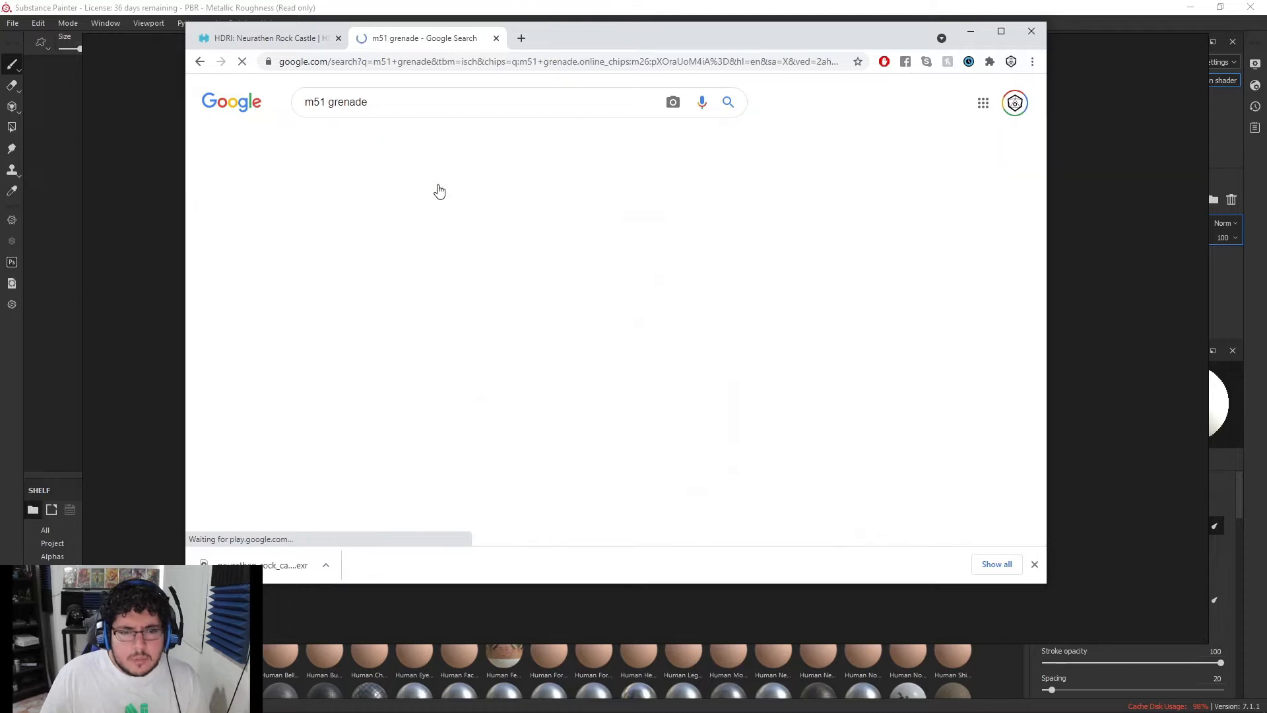
pyautogui.click(262, 307)
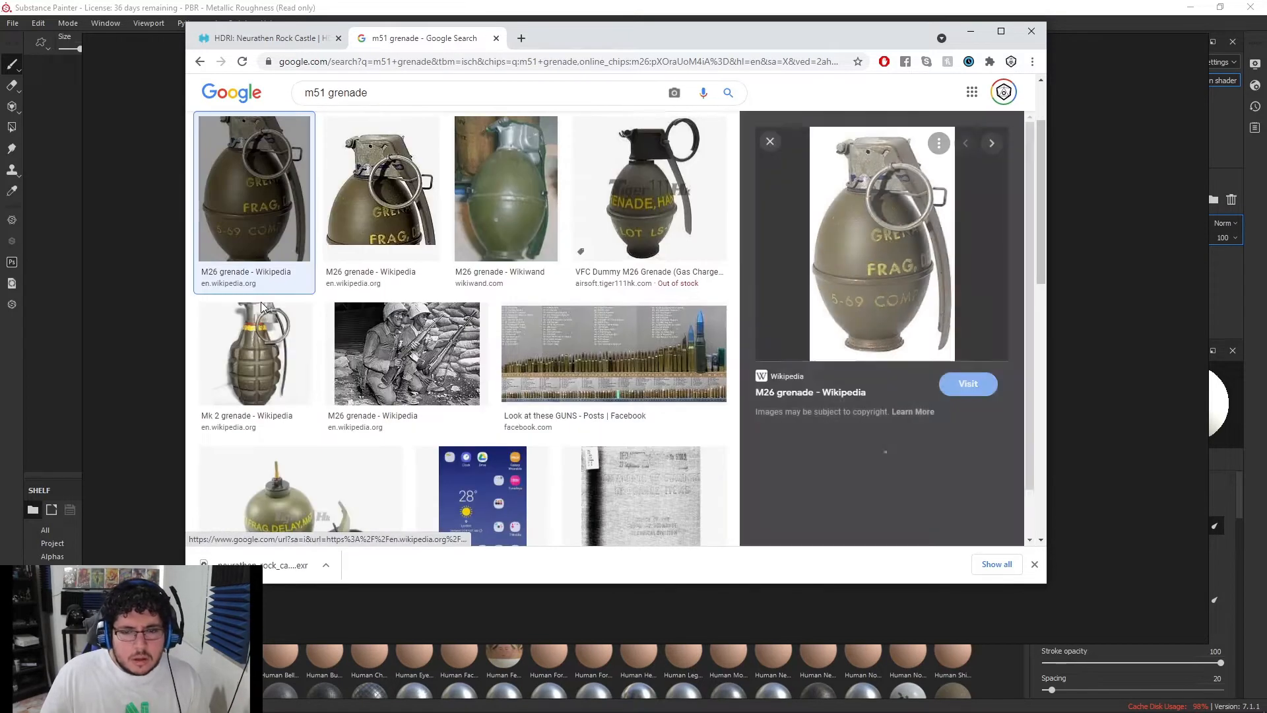
# Copy the Wikipedia M26 grenade photo and paste it onto the PureRef board
pyautogui.rightClick(877, 231)
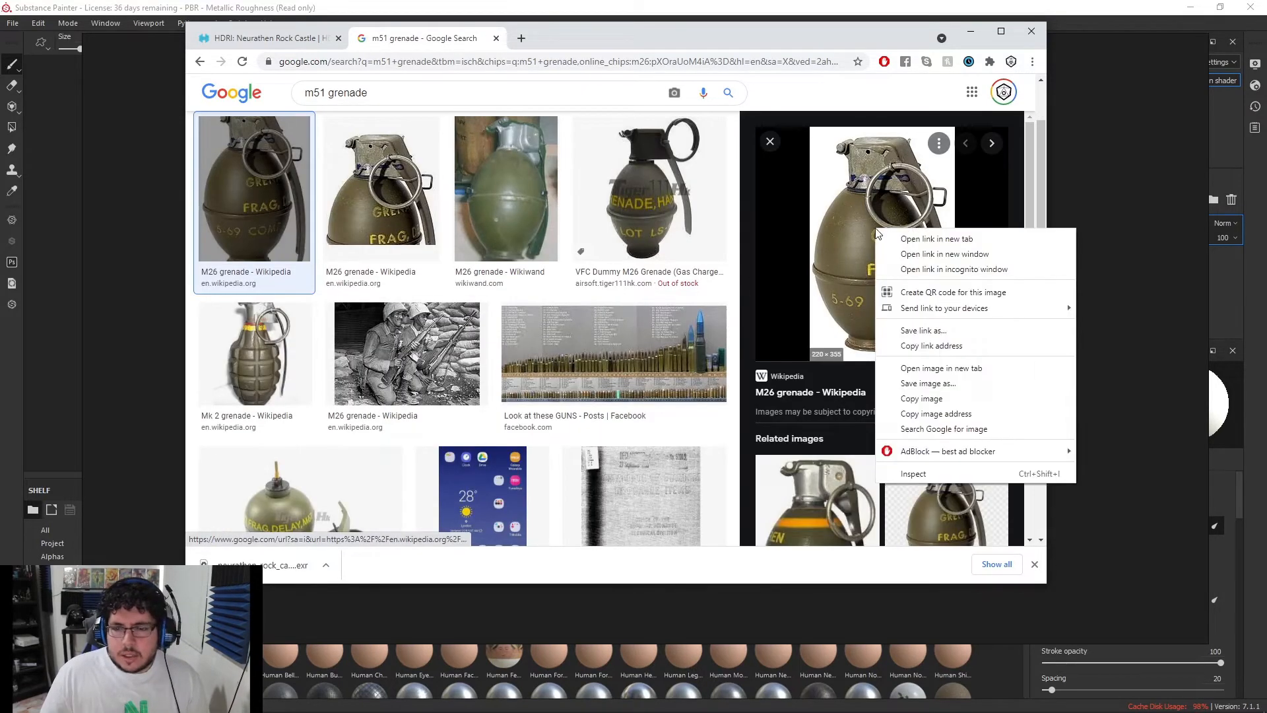
pyautogui.click(939, 398)
pyautogui.click(1106, 316)
pyautogui.hotkey('ctrl', 'v')
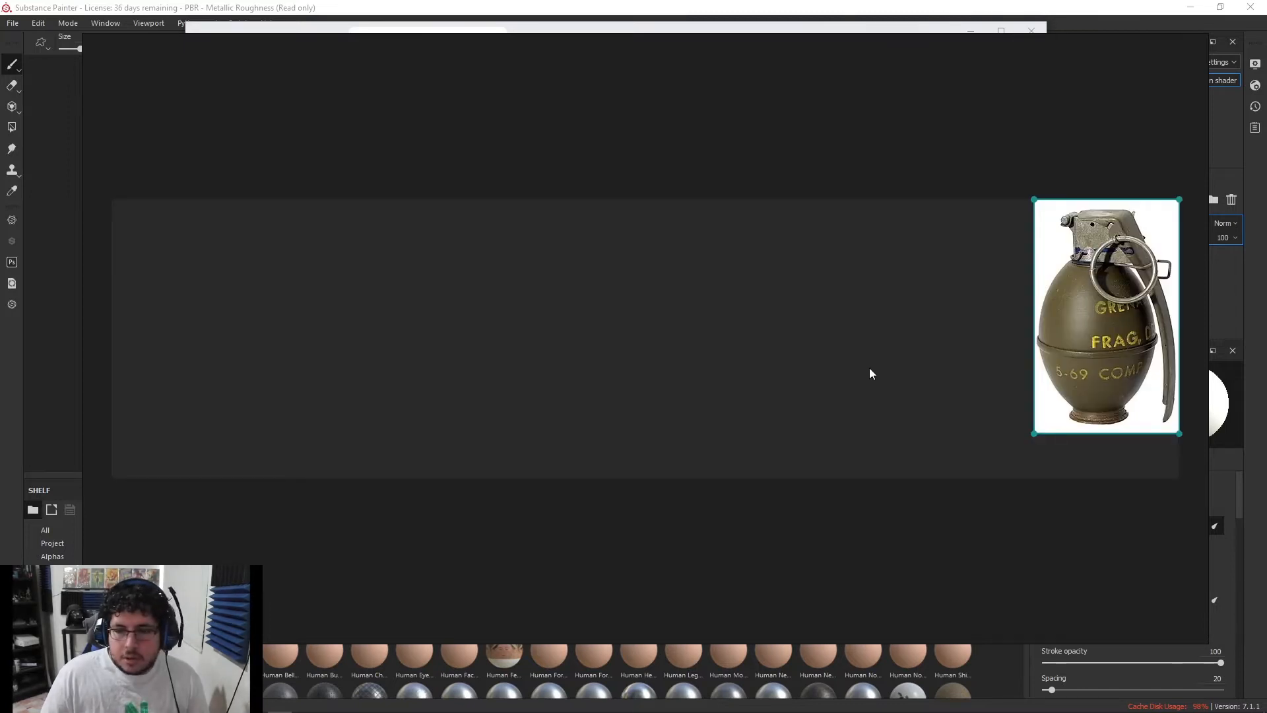
# Return to Chrome, browse the related grenade images and preview the RenderHub American Frag Hand Grenade M26 3D Model
pyautogui.hotkey('alt', 'Tab')
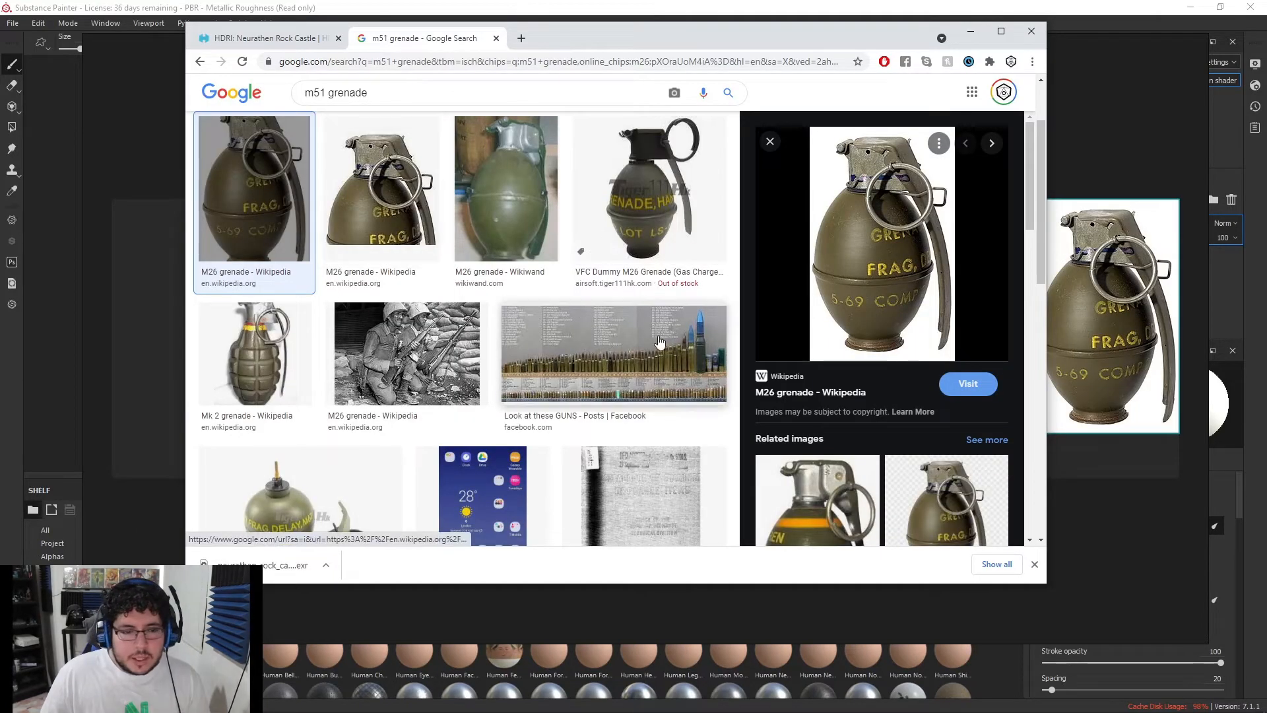
pyautogui.scroll(-2, 659, 340)
pyautogui.scroll(-5, 835, 402)
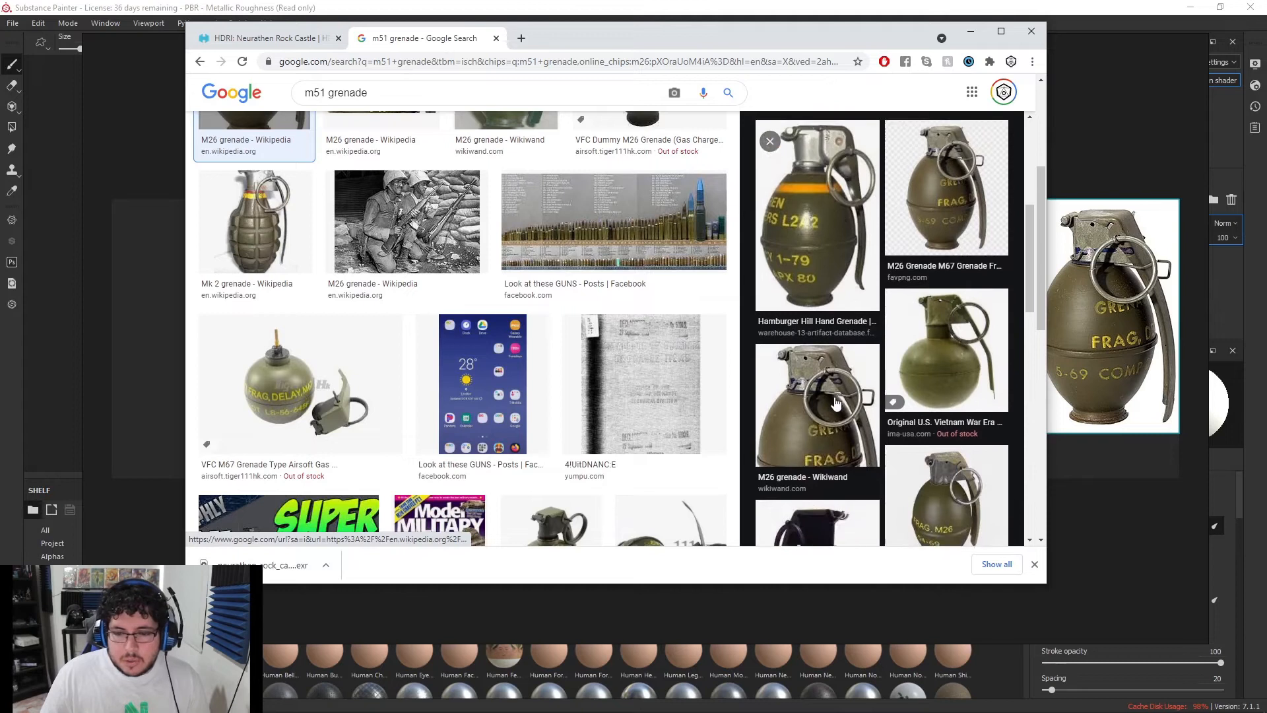
pyautogui.scroll(-4, 835, 402)
pyautogui.scroll(-3, 924, 350)
pyautogui.click(940, 329)
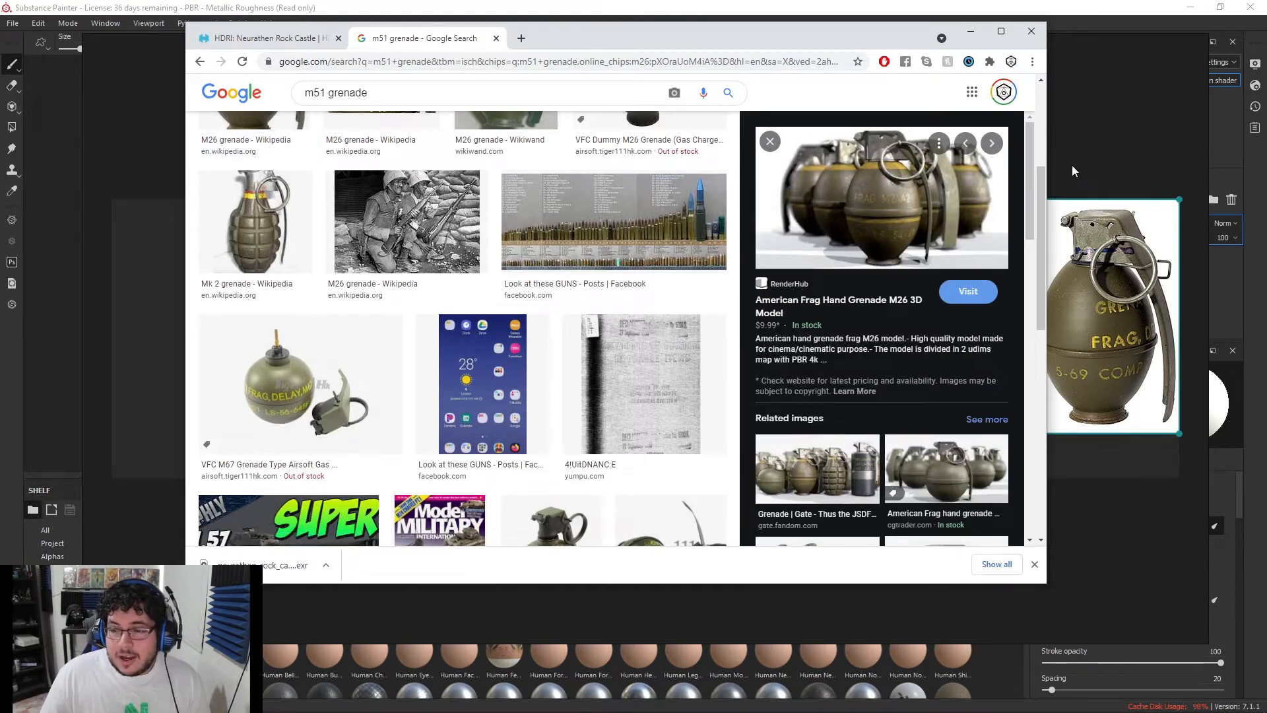
# Enlarge and center the grenade photo in PureRef, move the board off this screen and minimize the browser
pyautogui.click(1092, 173)
pyautogui.scroll(4, 1096, 285)
pyautogui.moveTo(905, 291); pyautogui.dragTo(548, 284, button='middle')
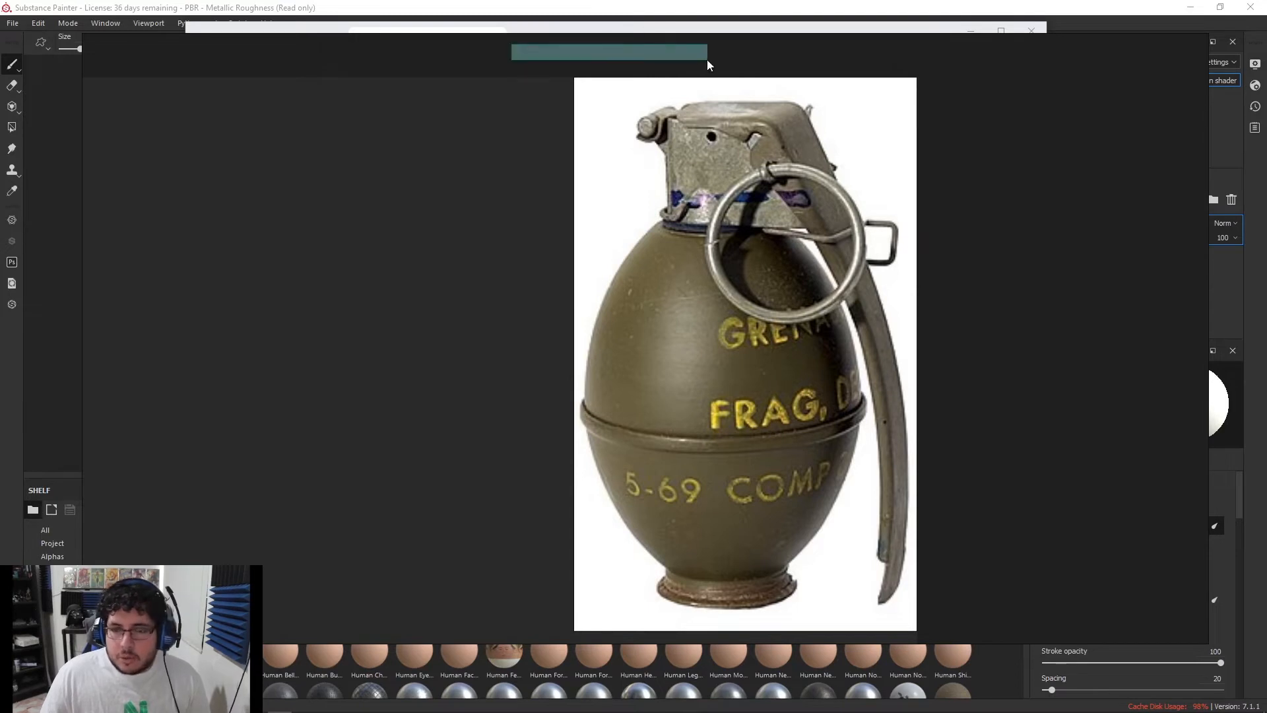
pyautogui.moveTo(603, 51); pyautogui.dragTo(1266, 98)
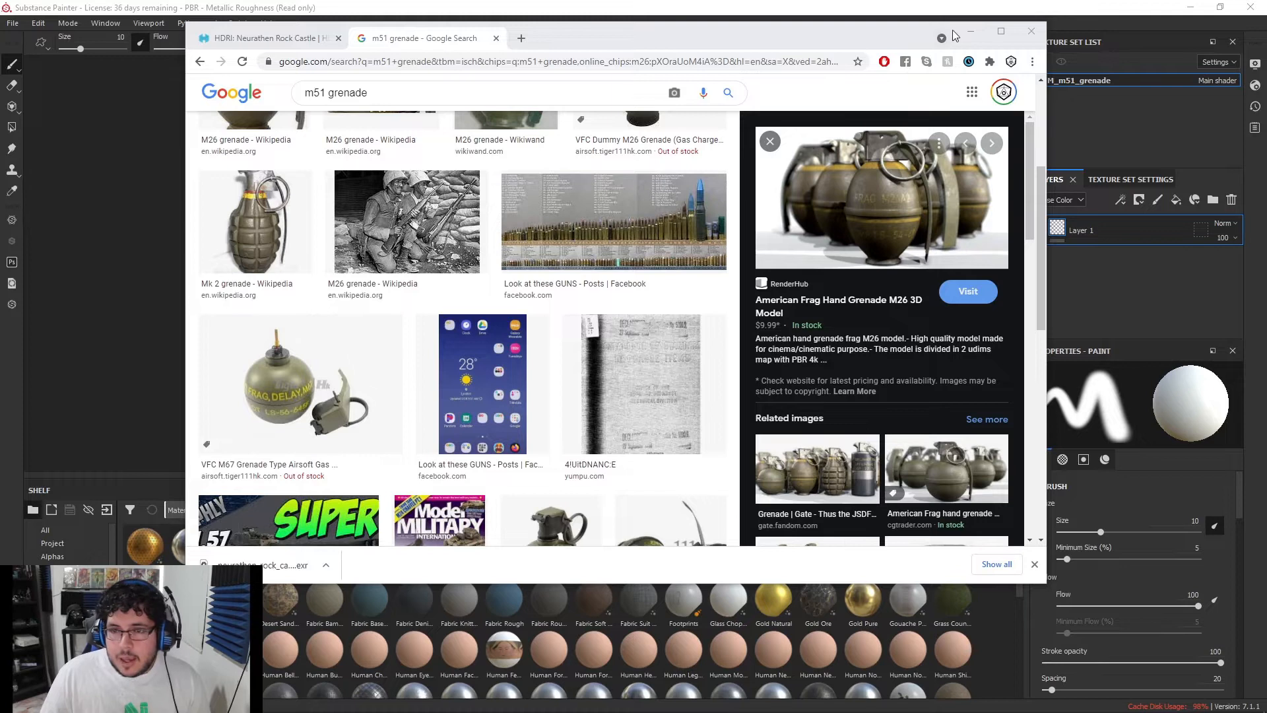
pyautogui.click(971, 31)
# Compare the grenade model with the reference photo by bringing the PureRef board over, and move it off the screen again
pyautogui.moveTo(724, 206)
pyautogui.keyDown('alt'); pyautogui.mouseDown()
pyautogui.moveTo(812, 239)
pyautogui.moveTo(814, 308)
pyautogui.moveTo(774, 337)
pyautogui.mouseUp(); pyautogui.keyUp('alt')
pyautogui.moveTo(1266, 98)
pyautogui.mouseDown()
pyautogui.moveTo(557, 75)
pyautogui.moveTo(697, 97)
pyautogui.mouseUp()
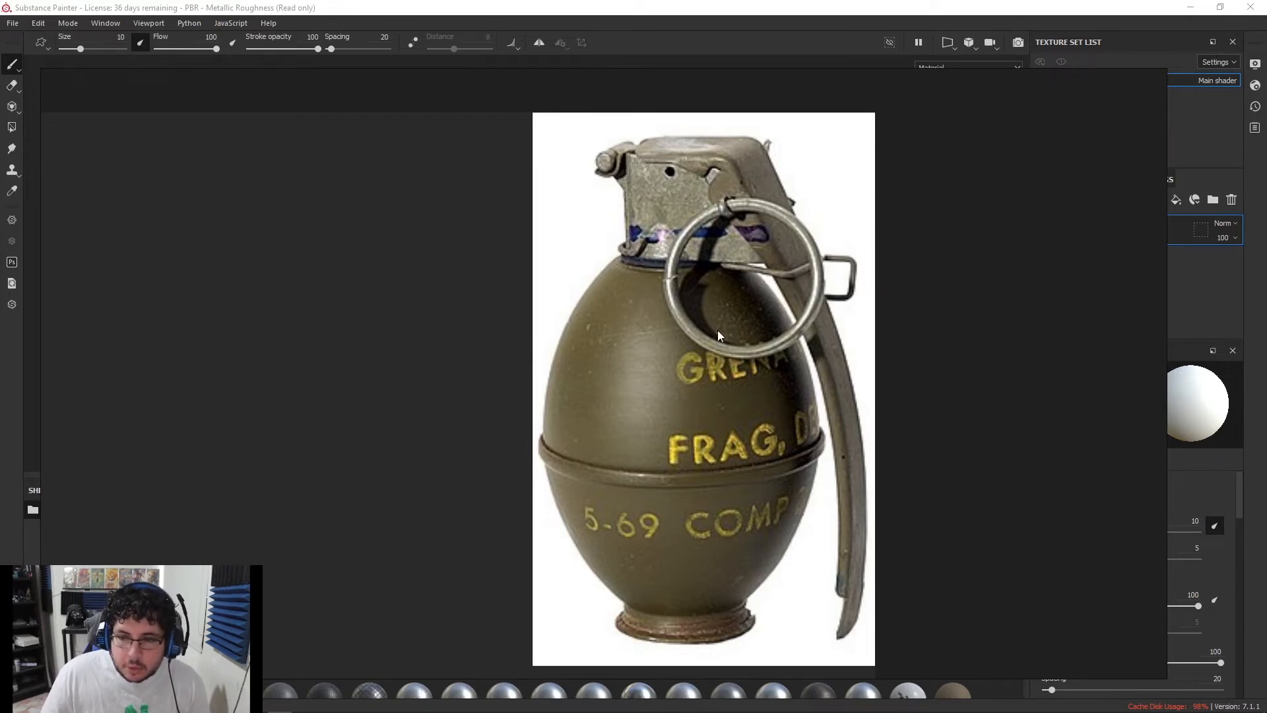
pyautogui.moveTo(849, 81); pyautogui.dragTo(1266, 149, button='right')
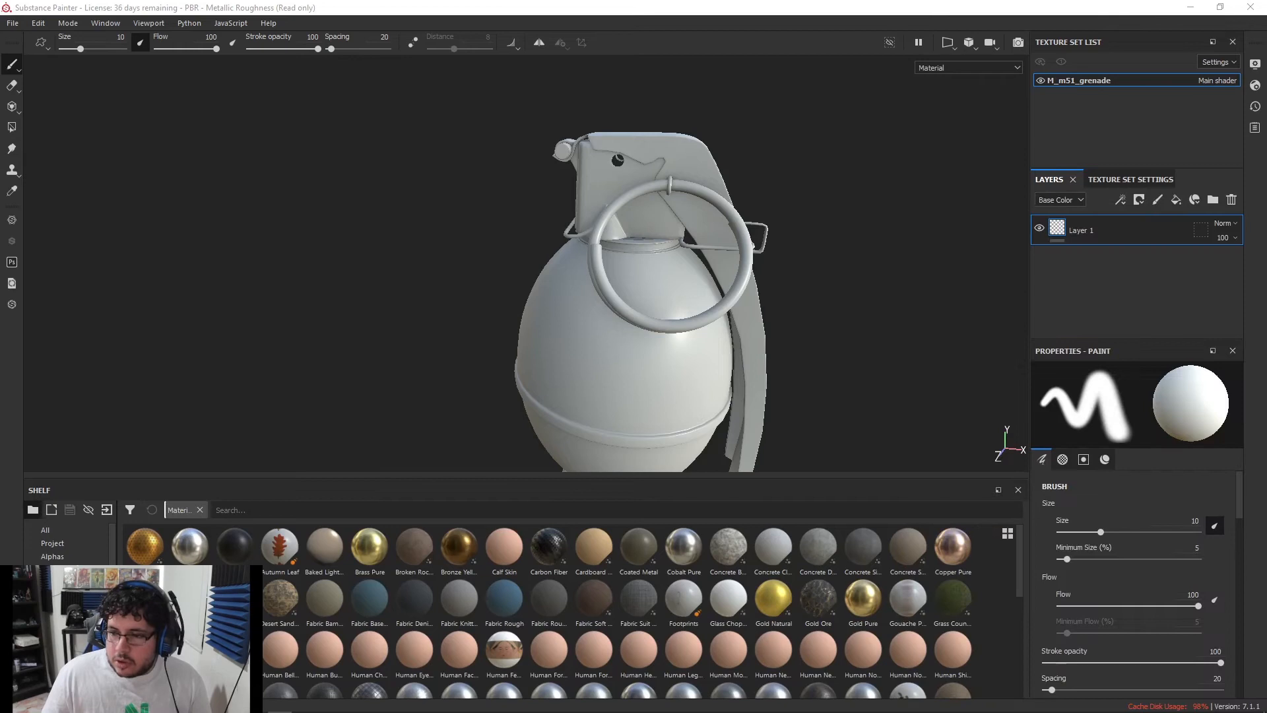
# Add the Iron Raw Damaged material as a fill layer above Layer 1 and group it in a folder
pyautogui.scroll(-3, 583, 609)
pyautogui.scroll(3, 630, 600)
pyautogui.scroll(-3, 555, 590)
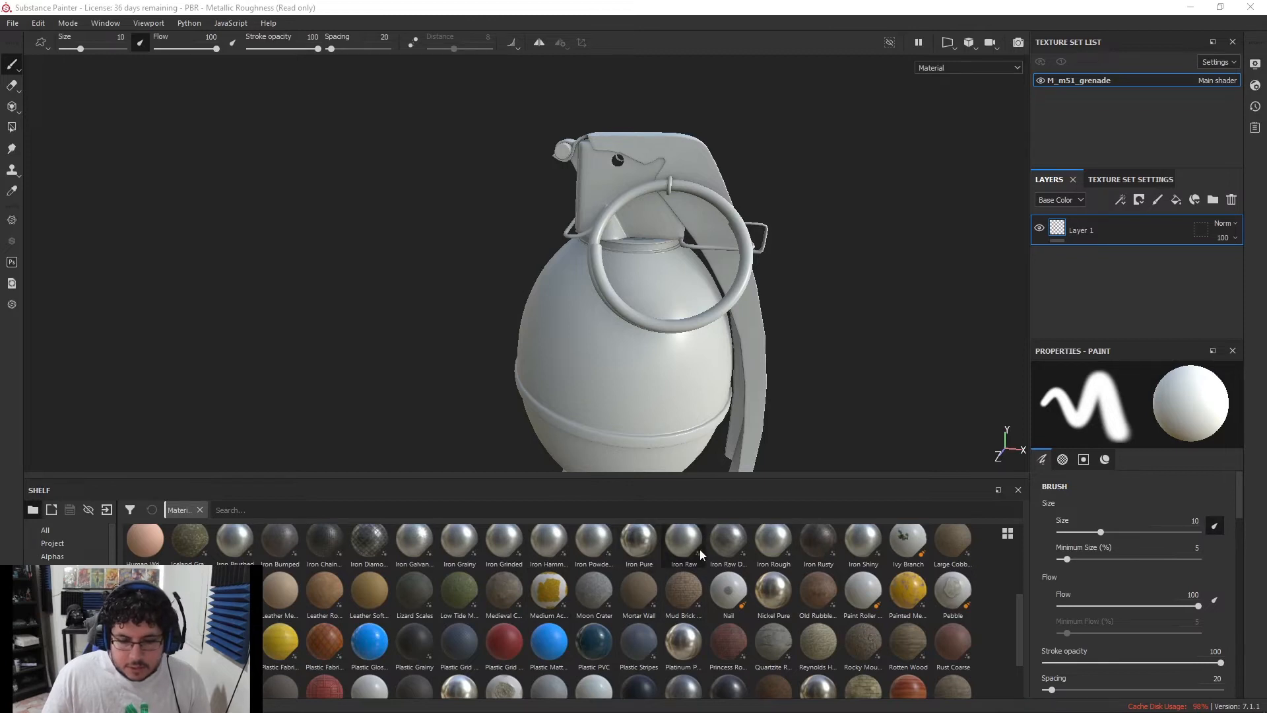
pyautogui.moveTo(726, 544); pyautogui.dragTo(1124, 237)
pyautogui.scroll(3, 931, 350)
pyautogui.keyDown('alt'); pyautogui.moveTo(930, 350); pyautogui.dragTo(800, 327); pyautogui.keyUp('alt')
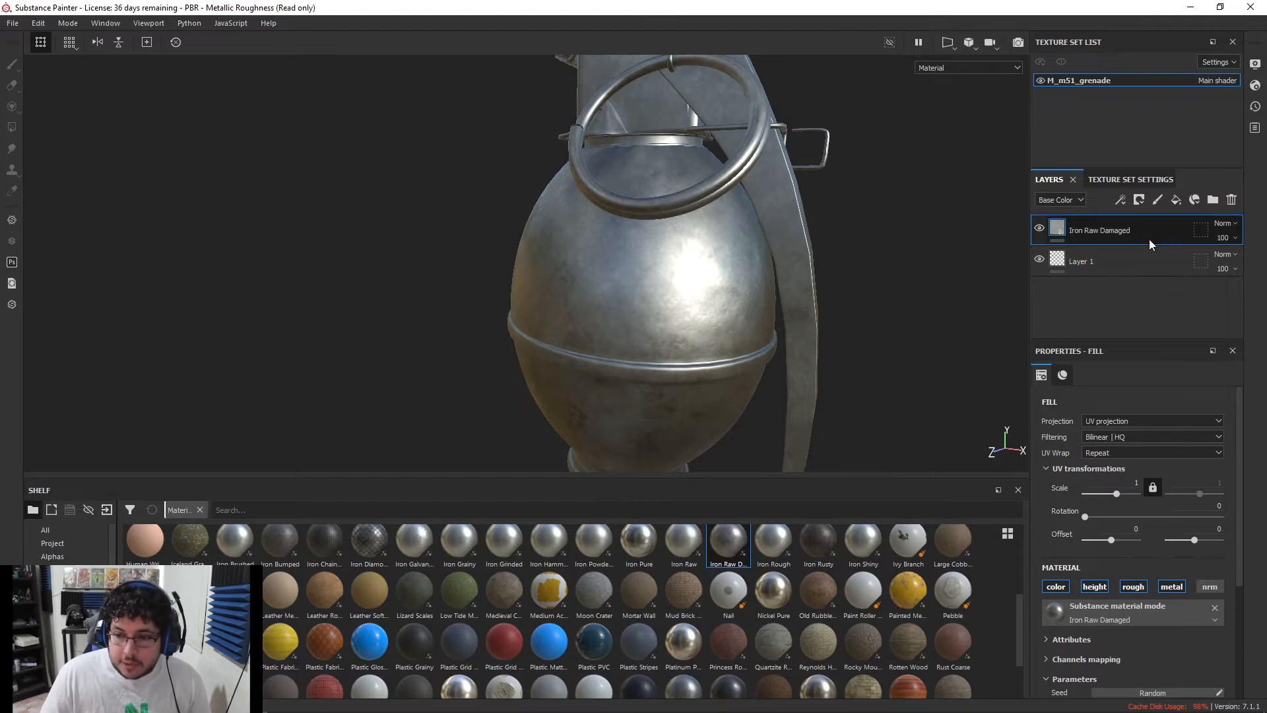
pyautogui.hotkey('ctrl', 'g')
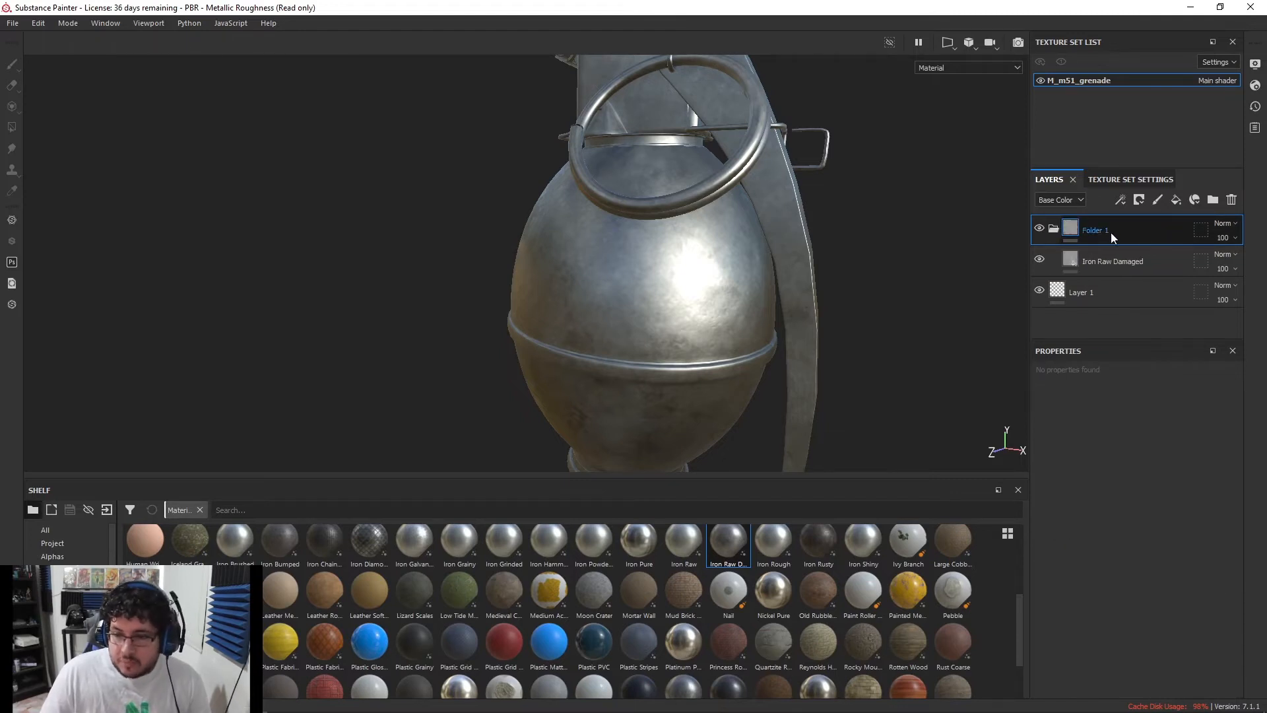
# Rename the folder GreenMetalPaint and add a black mask to it
pyautogui.write('GreenMetalPaint')
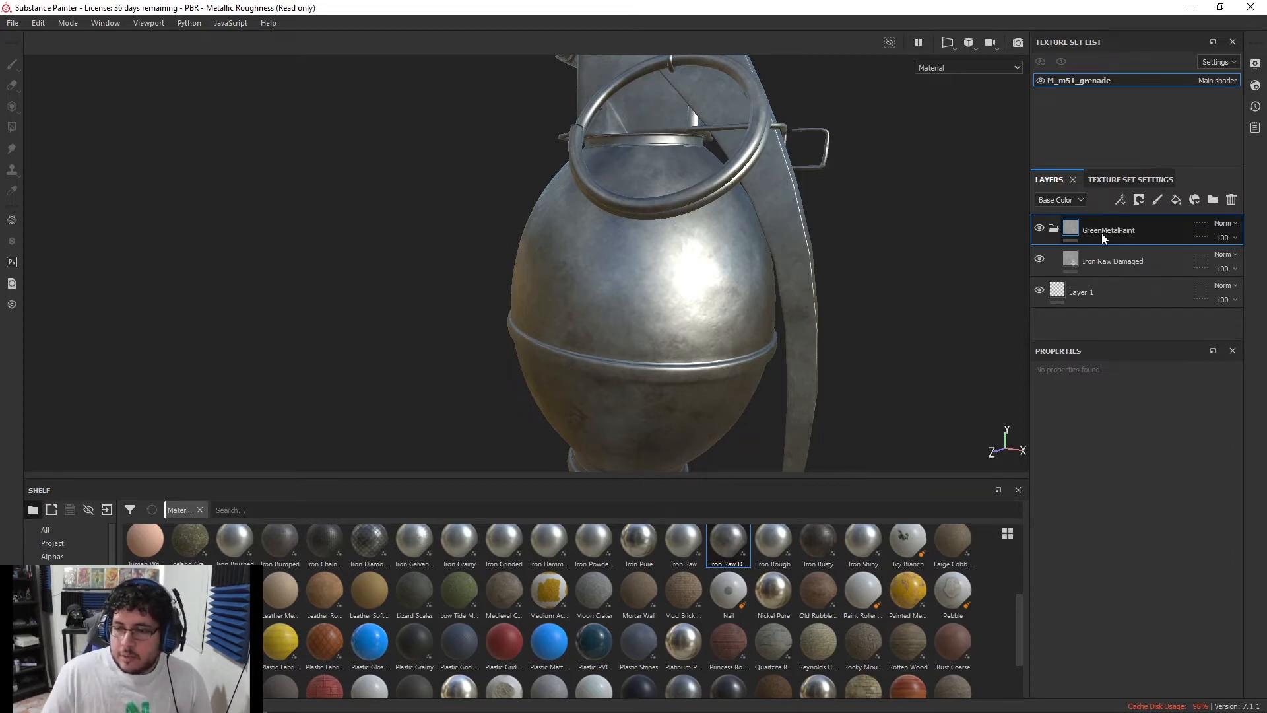
pyautogui.rightClick(1103, 233)
pyautogui.click(1126, 23)
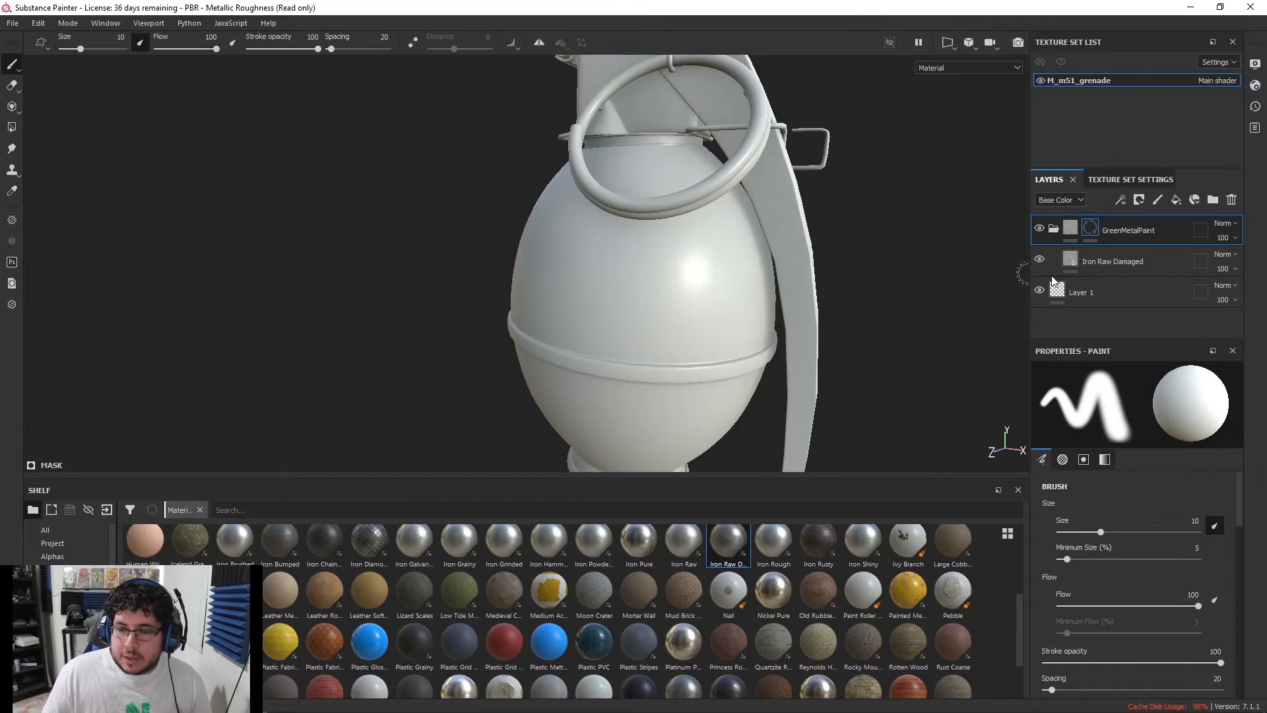
# Reveal the grenade body in the GreenMetalPaint mask using polygon fill in UV chunk mode
pyautogui.press('4')
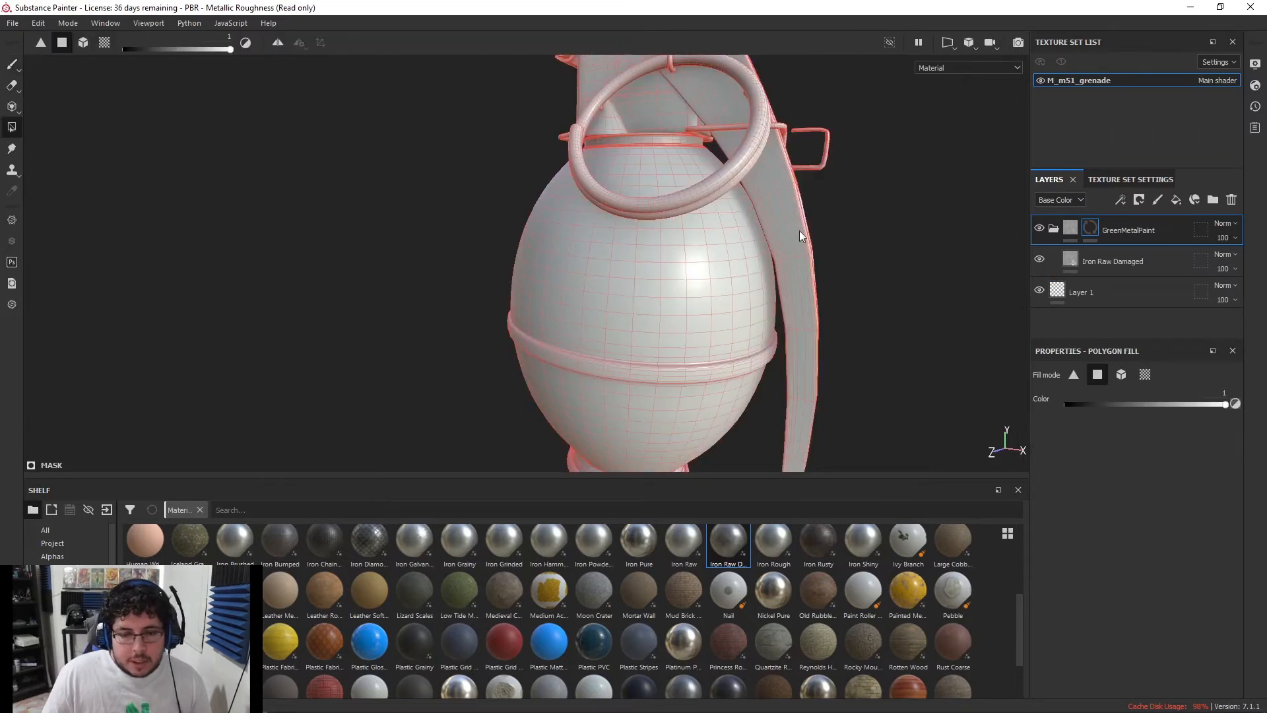
pyautogui.click(1145, 374)
pyautogui.click(687, 288)
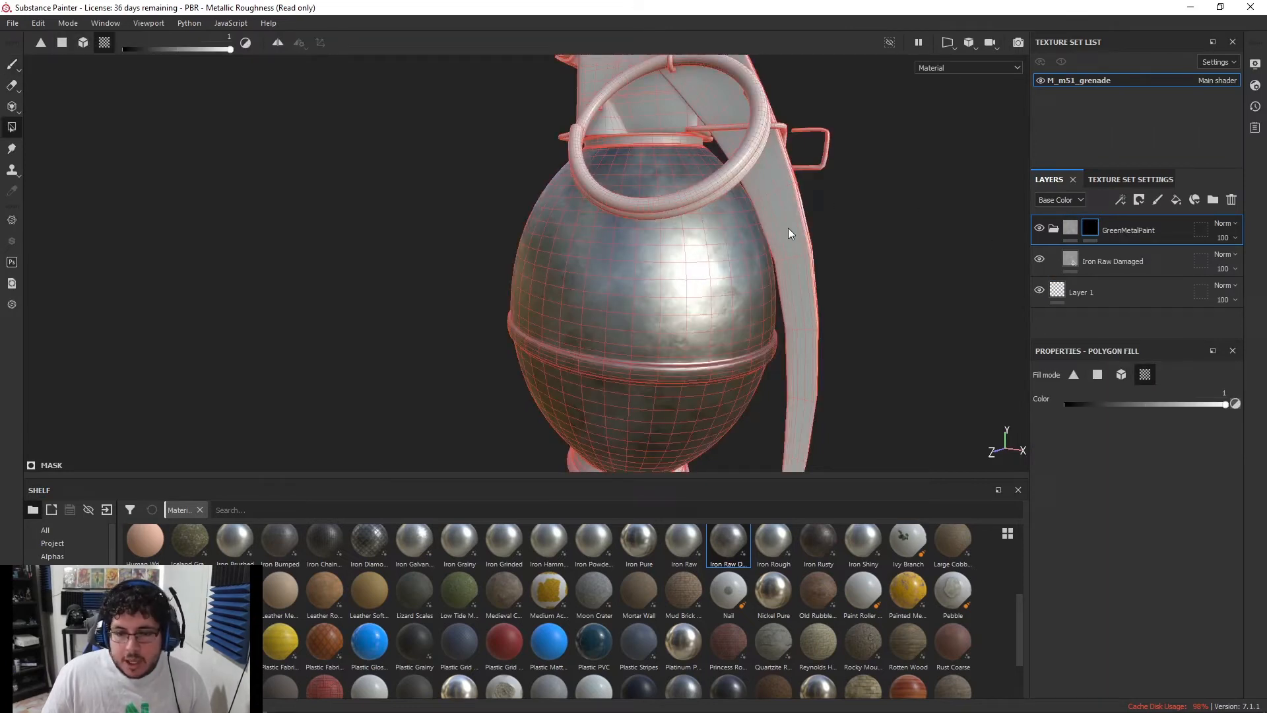
pyautogui.keyDown('alt'); pyautogui.moveTo(791, 233); pyautogui.dragTo(831, 395); pyautogui.keyUp('alt')
pyautogui.keyDown('alt'); pyautogui.moveTo(830, 395); pyautogui.dragTo(910, 389, button='right'); pyautogui.keyUp('alt')
pyautogui.click(656, 201)
pyautogui.keyDown('alt'); pyautogui.moveTo(688, 235); pyautogui.dragTo(753, 244); pyautogui.keyUp('alt')
pyautogui.keyDown('alt'); pyautogui.moveTo(625, 185); pyautogui.dragTo(756, 248, button='right'); pyautogui.keyUp('alt')
# Reveal the safety lever and base ring in the GreenMetalPaint mask using polygon fill in mesh mode
pyautogui.click(1122, 374)
pyautogui.keyDown('alt'); pyautogui.moveTo(524, 215); pyautogui.dragTo(590, 109); pyautogui.keyUp('alt')
pyautogui.keyDown('alt'); pyautogui.moveTo(617, 282); pyautogui.dragTo(606, 361); pyautogui.keyUp('alt')
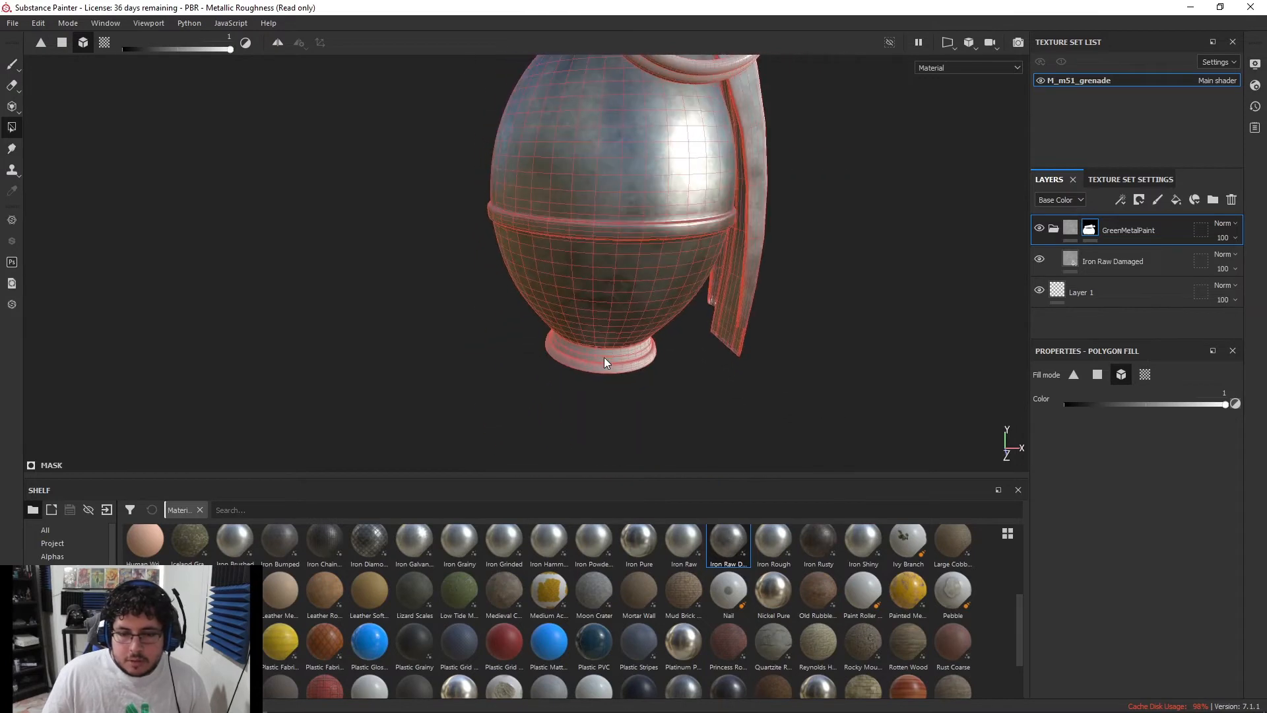
pyautogui.keyDown('alt'); pyautogui.moveTo(621, 192); pyautogui.dragTo(593, 279, button='middle'); pyautogui.keyUp('alt')
pyautogui.scroll(5, 593, 279)
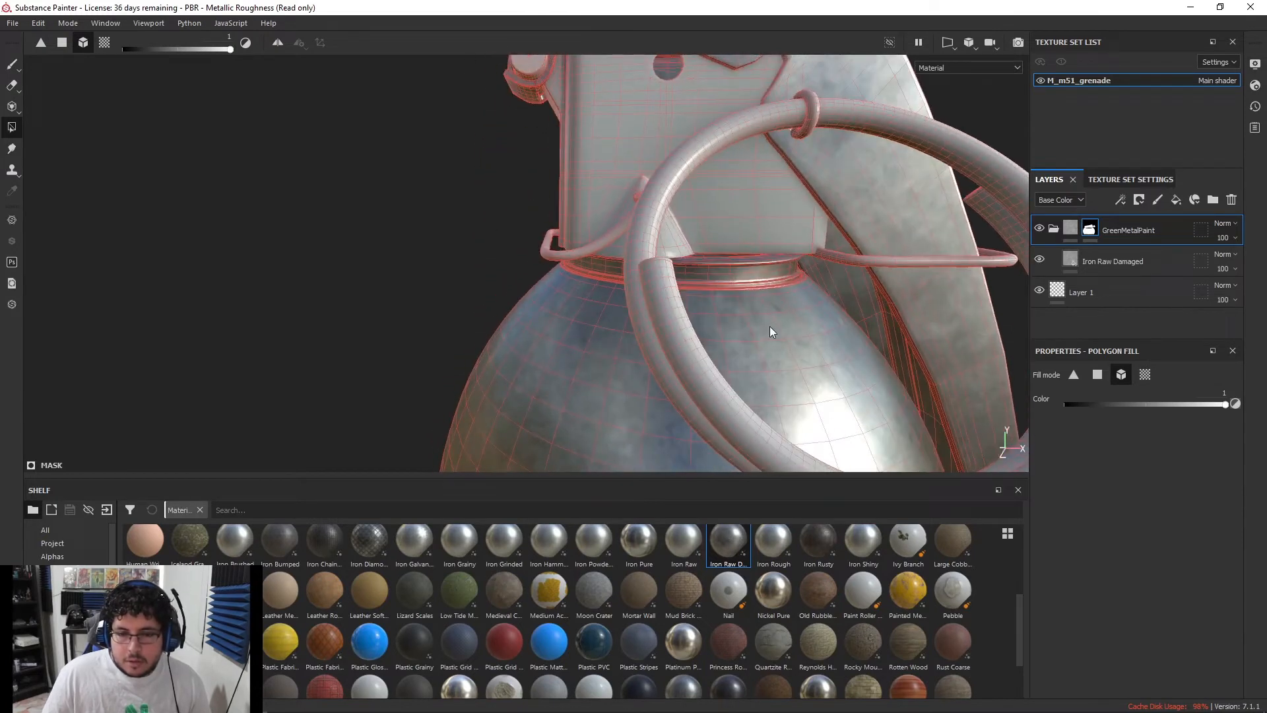
pyautogui.scroll(-4, 773, 340)
pyautogui.keyDown('alt'); pyautogui.moveTo(739, 349); pyautogui.dragTo(656, 204, button='middle'); pyautogui.keyUp('alt')
pyautogui.scroll(-2, 656, 204)
pyautogui.press('1')
pyautogui.moveTo(693, 289)
pyautogui.keyDown('alt'); pyautogui.mouseDown()
pyautogui.moveTo(769, 312)
pyautogui.moveTo(647, 177)
pyautogui.mouseUp(); pyautogui.keyUp('alt')
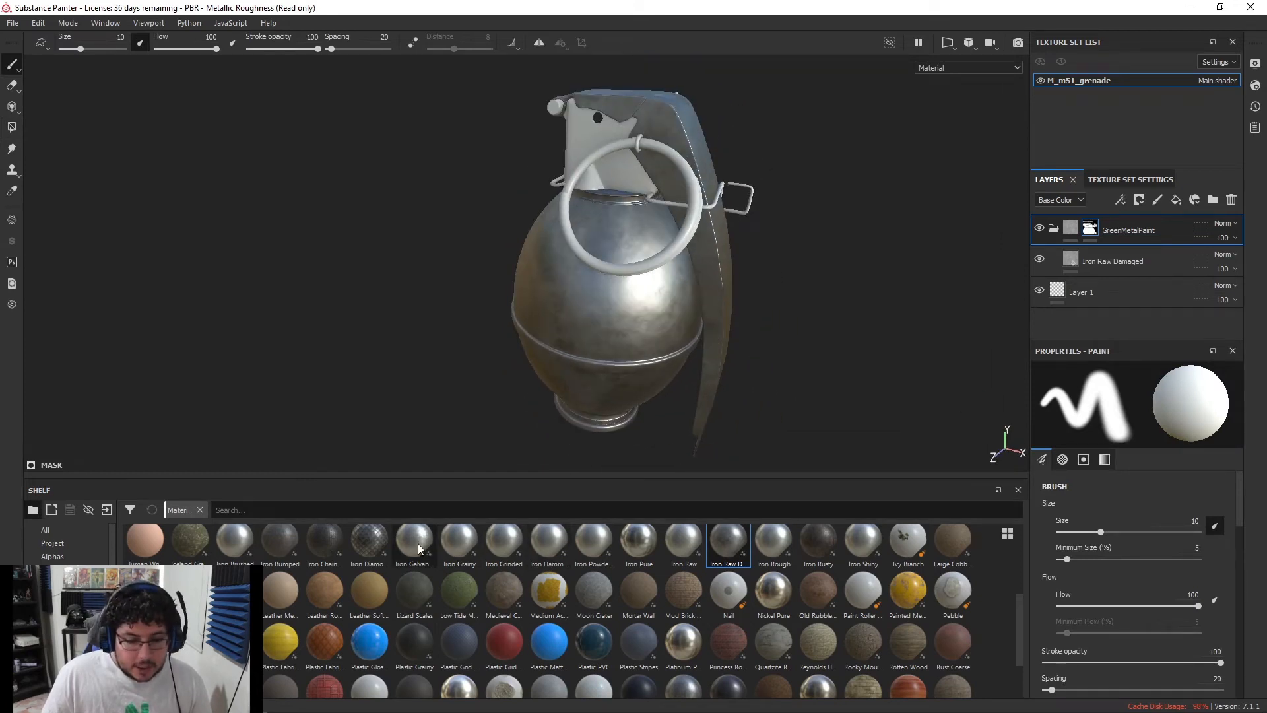
# Add the Iron Galvanized material above the GreenMetalPaint folder and group it in a new folder with a black mask
pyautogui.moveTo(418, 544)
pyautogui.moveTo(418, 544); pyautogui.dragTo(1107, 217)
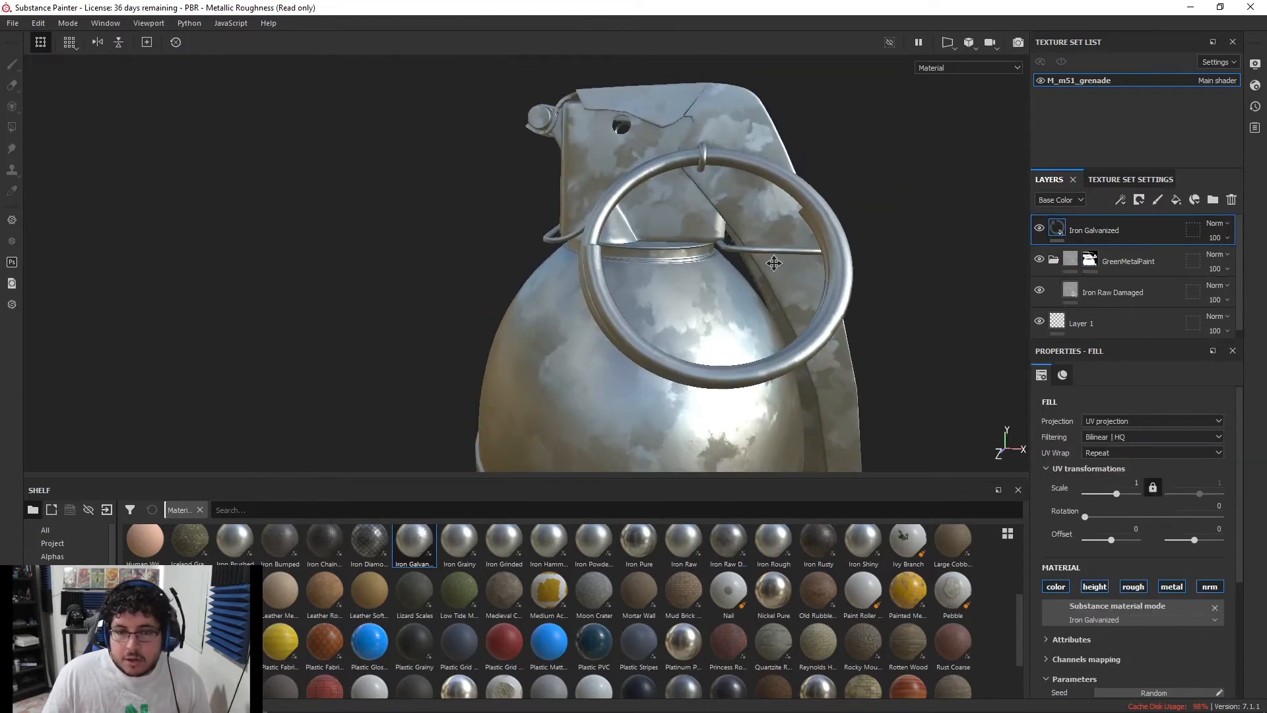
pyautogui.hotkey('ctrl', 'g')
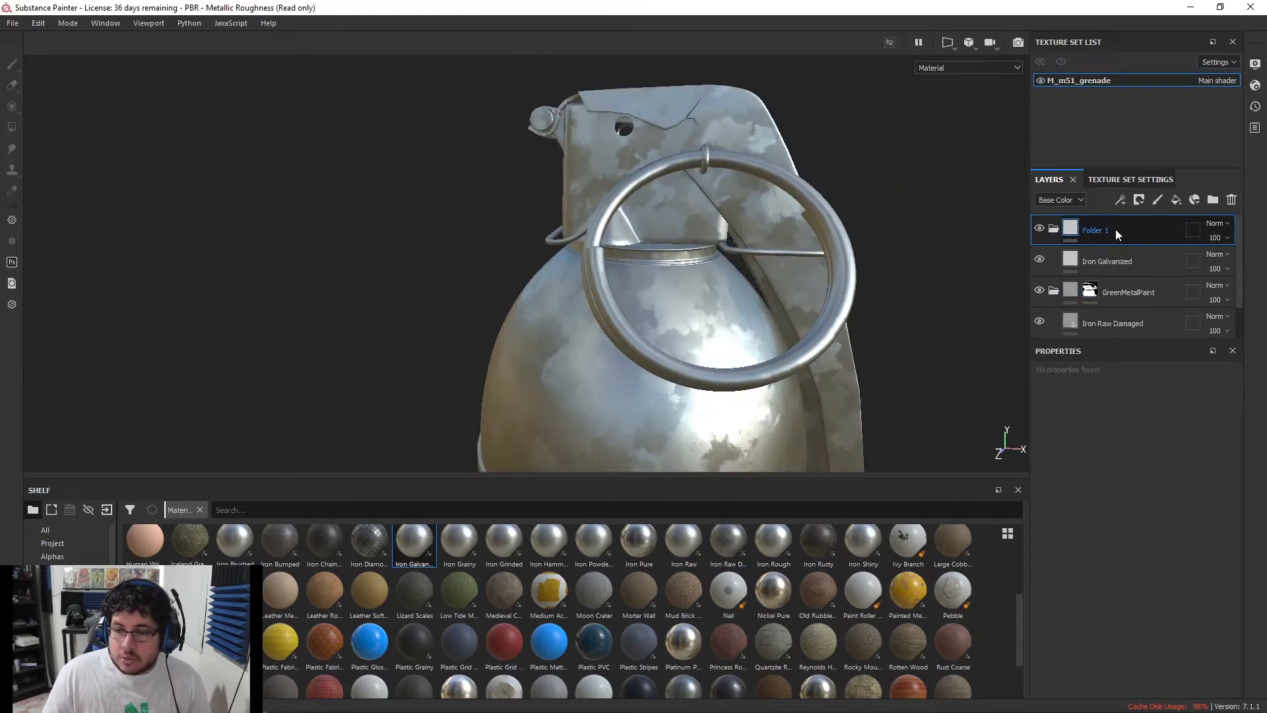
pyautogui.rightClick(1115, 228)
pyautogui.click(1141, 25)
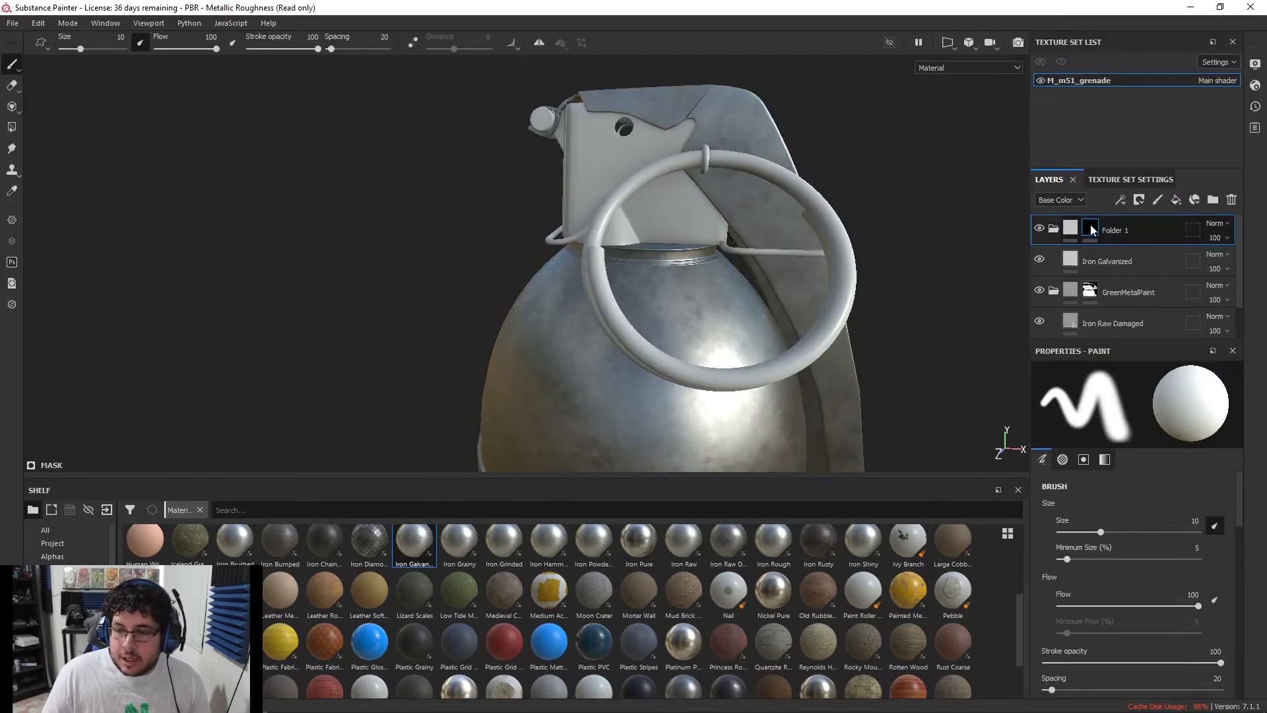
# Reveal the fuze head in the new folder's mask using mesh fill, and rename the folder Galvanized metal
pyautogui.press('4')
pyautogui.keyDown('alt'); pyautogui.moveTo(596, 142); pyautogui.dragTo(776, 178); pyautogui.keyUp('alt')
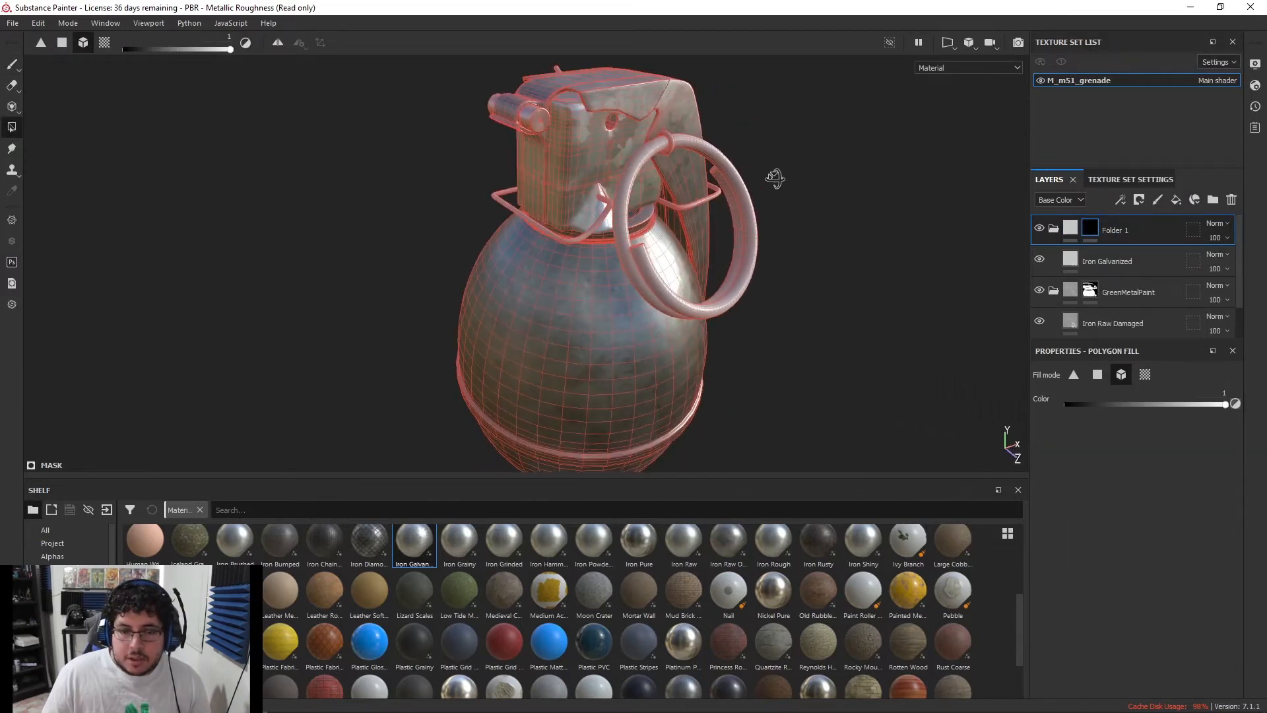
pyautogui.press('1')
pyautogui.keyDown('alt'); pyautogui.moveTo(878, 231); pyautogui.dragTo(926, 296, button='right'); pyautogui.keyUp('alt')
pyautogui.keyDown('alt'); pyautogui.moveTo(925, 296); pyautogui.dragTo(889, 348, button='middle'); pyautogui.keyUp('alt')
pyautogui.keyDown('alt'); pyautogui.moveTo(889, 348); pyautogui.dragTo(815, 294); pyautogui.keyUp('alt')
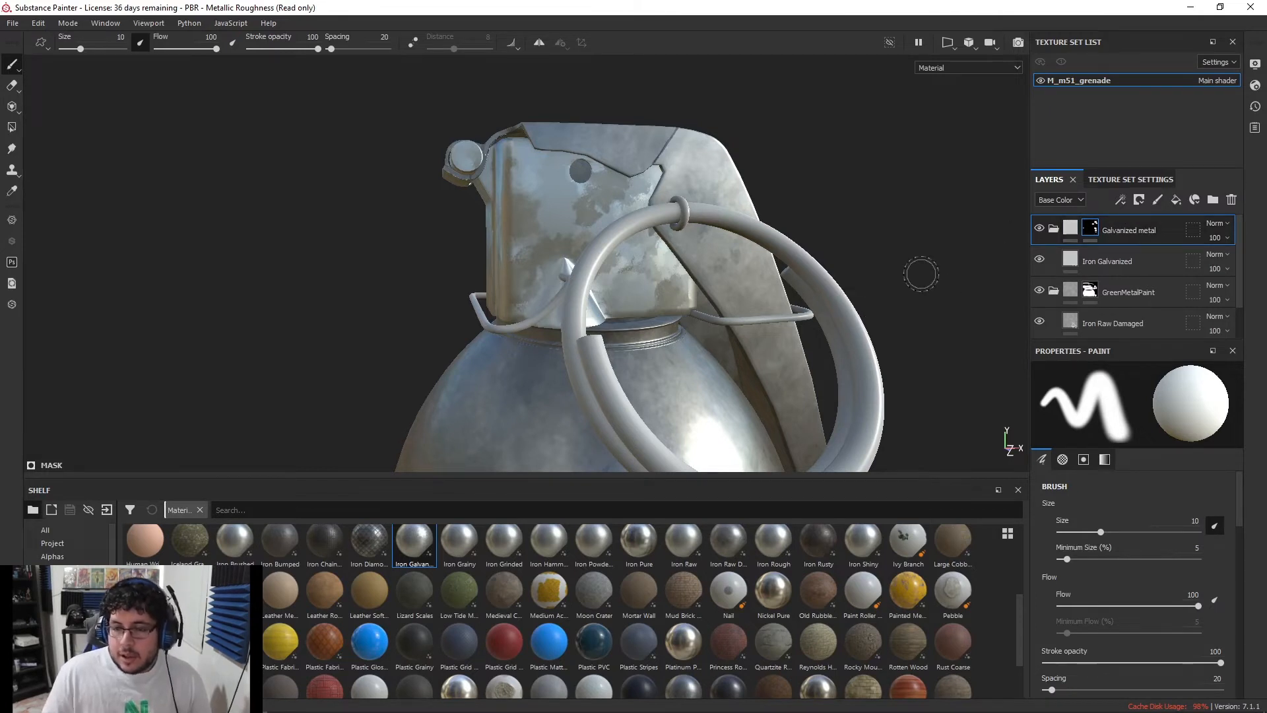
pyautogui.keyDown('alt'); pyautogui.moveTo(961, 295); pyautogui.dragTo(925, 192, button='middle'); pyautogui.keyUp('alt')
pyautogui.keyDown('alt'); pyautogui.moveTo(925, 192); pyautogui.dragTo(836, 172, button='right'); pyautogui.keyUp('alt')
pyautogui.keyDown('alt'); pyautogui.moveTo(922, 207); pyautogui.dragTo(950, 220); pyautogui.keyUp('alt')
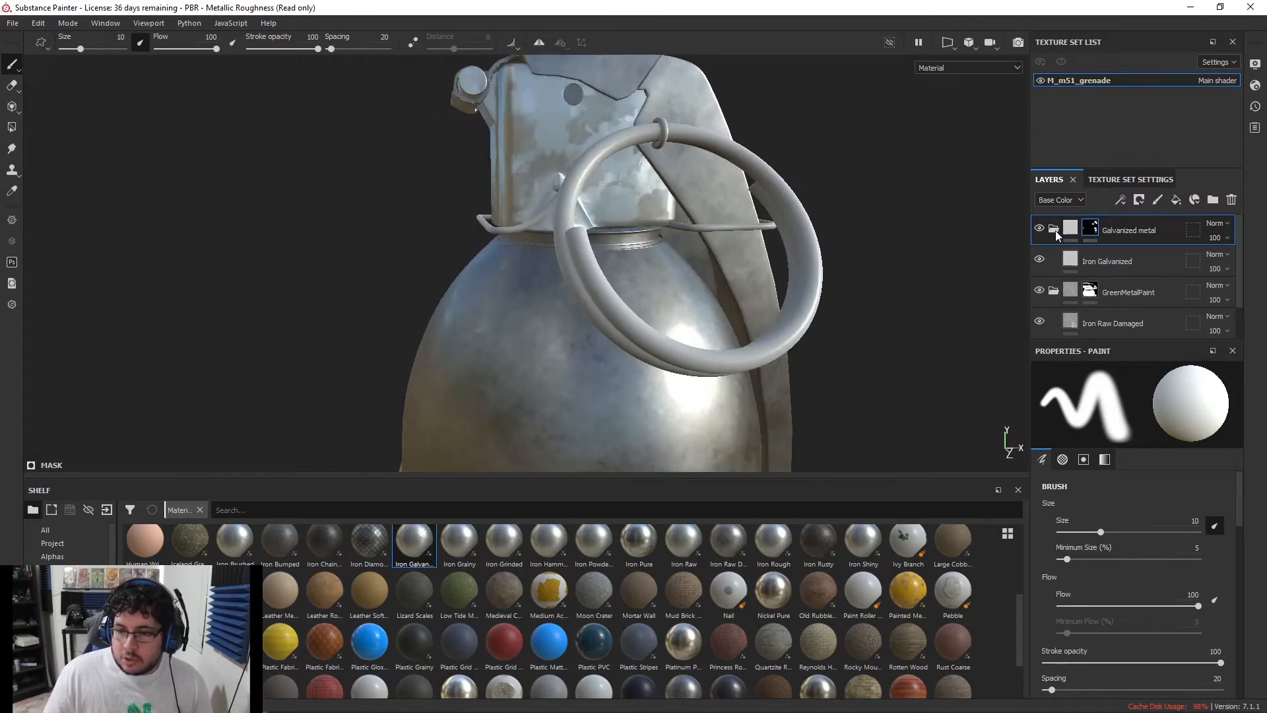
pyautogui.click(1054, 229)
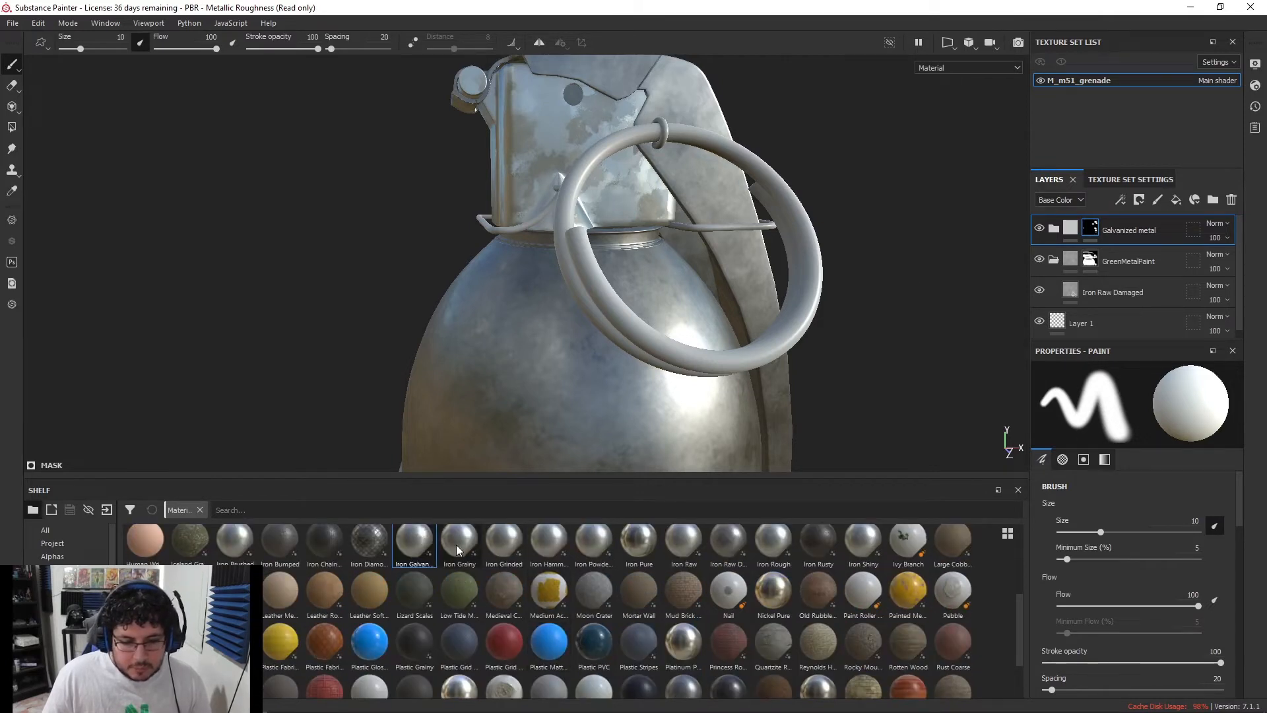
# Add the Iron Pure material as a fill layer above the Galvanized metal folder
pyautogui.moveTo(693, 548)
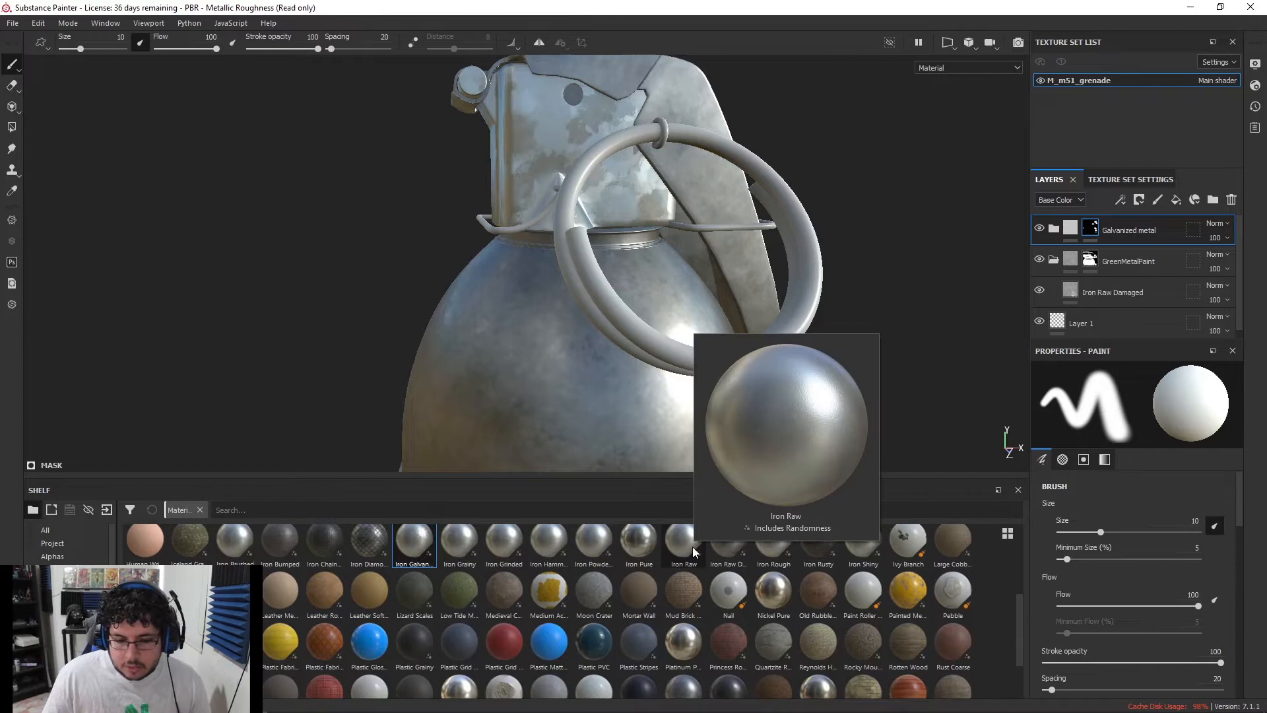
pyautogui.moveTo(694, 551)
pyautogui.mouseDown()
pyautogui.moveTo(1126, 207)
pyautogui.moveTo(717, 548)
pyautogui.mouseUp()
pyautogui.moveTo(639, 544); pyautogui.dragTo(1058, 228)
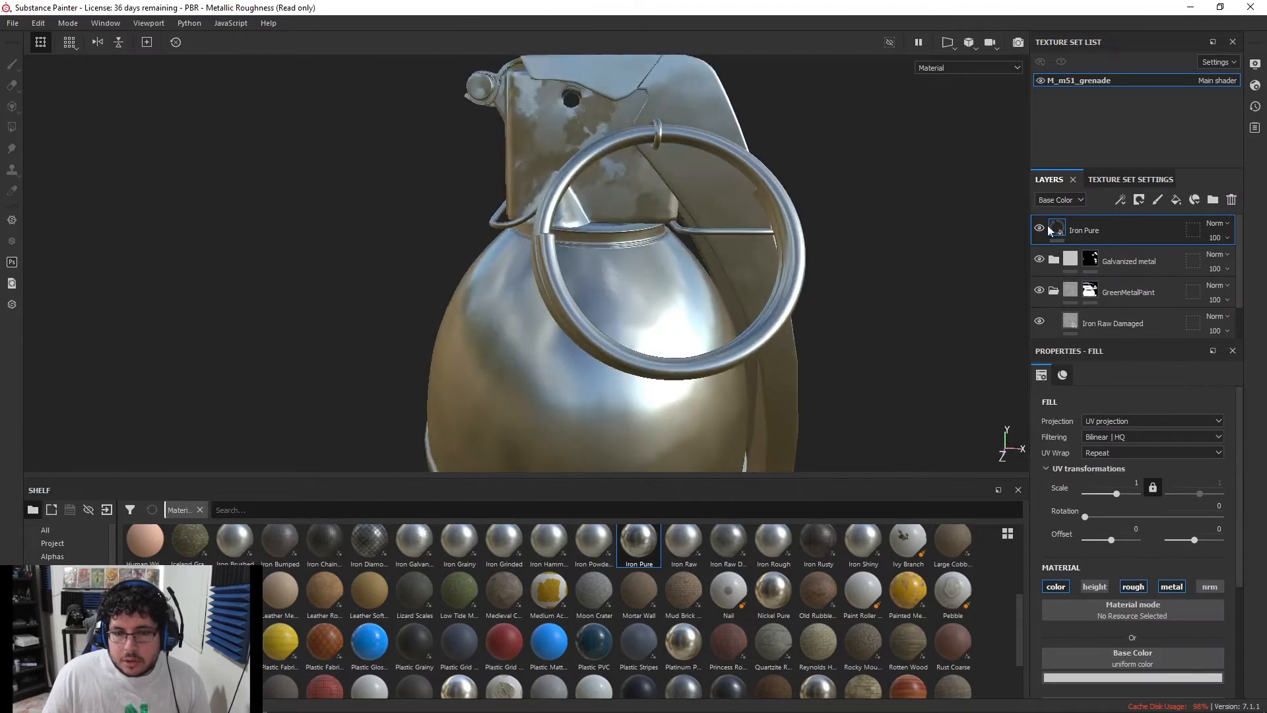
# Add a black mask to the Iron Pure layer and reveal the pull ring and wire parts in it with mesh fill
pyautogui.rightClick(1115, 219)
pyautogui.click(1128, 42)
pyautogui.press('4')
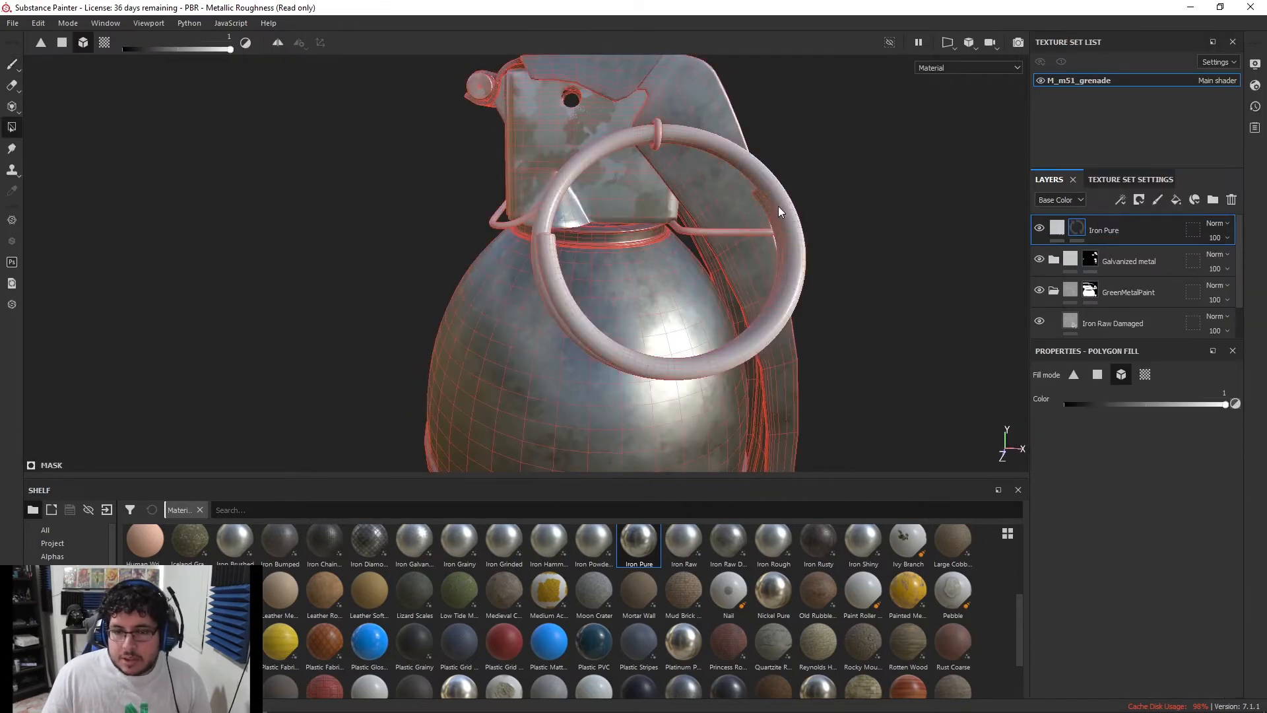
pyautogui.keyDown('alt'); pyautogui.moveTo(771, 177); pyautogui.dragTo(703, 160); pyautogui.keyUp('alt')
pyautogui.keyDown('alt'); pyautogui.moveTo(703, 160); pyautogui.dragTo(780, 256, button='right'); pyautogui.keyUp('alt')
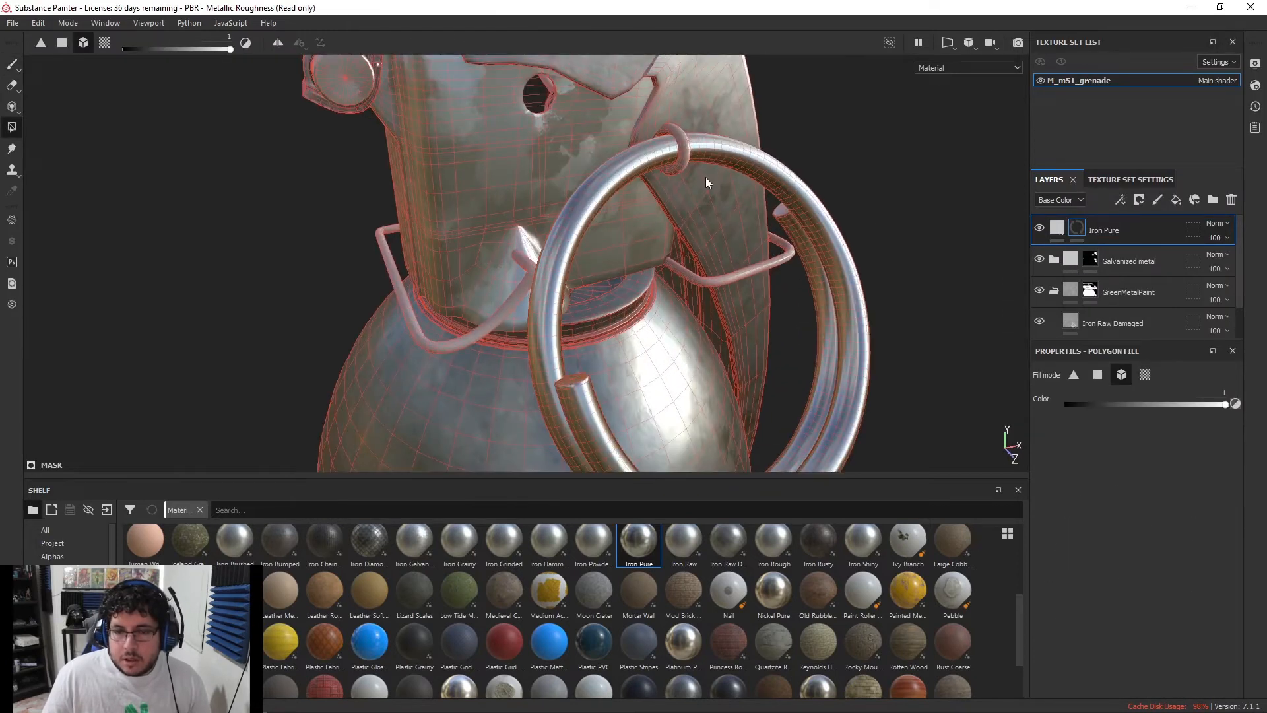
pyautogui.click(788, 263)
pyautogui.keyDown('alt'); pyautogui.moveTo(801, 272); pyautogui.dragTo(640, 252, button='right'); pyautogui.keyUp('alt')
pyautogui.press('1')
pyautogui.moveTo(809, 284)
pyautogui.keyDown('alt'); pyautogui.mouseDown()
pyautogui.moveTo(718, 299)
pyautogui.moveTo(806, 284)
pyautogui.moveTo(746, 307)
pyautogui.mouseUp(); pyautogui.keyUp('alt')
pyautogui.keyDown('alt'); pyautogui.moveTo(746, 307); pyautogui.dragTo(818, 317, button='right'); pyautogui.keyUp('alt')
pyautogui.keyDown('alt'); pyautogui.moveTo(475, 257); pyautogui.dragTo(690, 177); pyautogui.keyUp('alt')
pyautogui.keyDown('alt'); pyautogui.moveTo(690, 177); pyautogui.dragTo(473, 185, button='right'); pyautogui.keyUp('alt')
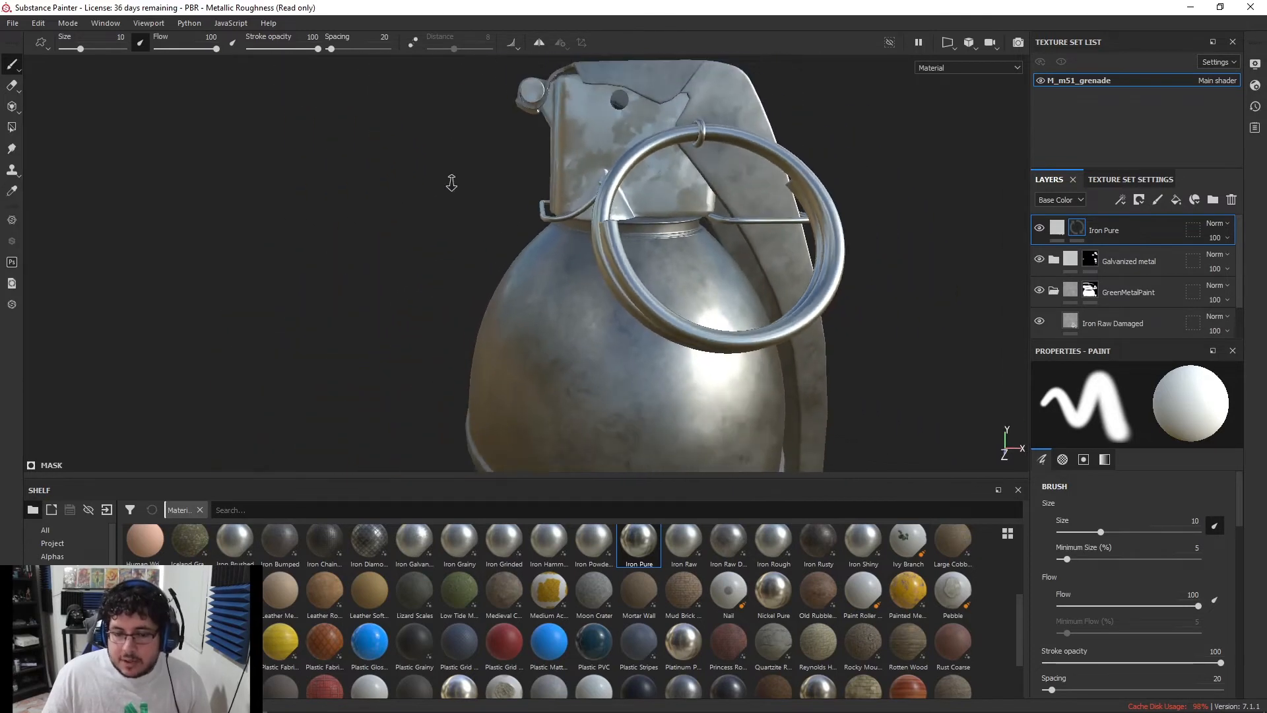
pyautogui.keyDown('alt'); pyautogui.moveTo(472, 184); pyautogui.dragTo(475, 231, button='middle'); pyautogui.keyUp('alt')
pyautogui.keyDown('alt'); pyautogui.moveTo(475, 232); pyautogui.dragTo(588, 228, button='right'); pyautogui.keyUp('alt')
pyautogui.keyDown('alt'); pyautogui.moveTo(587, 228); pyautogui.dragTo(653, 231); pyautogui.keyUp('alt')
pyautogui.keyDown('alt'); pyautogui.moveTo(653, 231); pyautogui.dragTo(515, 231, button='right'); pyautogui.keyUp('alt')
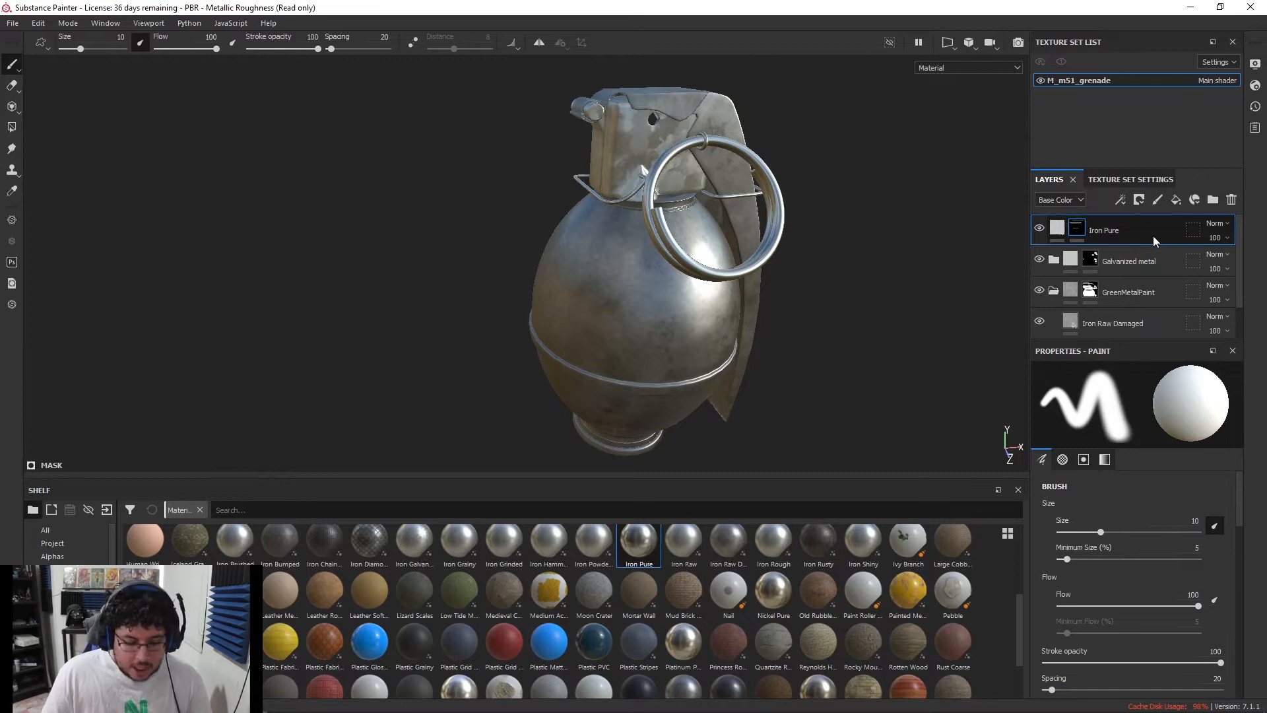
# Group the Iron Pure layer in a folder, replacing the layer's own mask with a black mask on the folder
pyautogui.hotkey('ctrl', 'g')
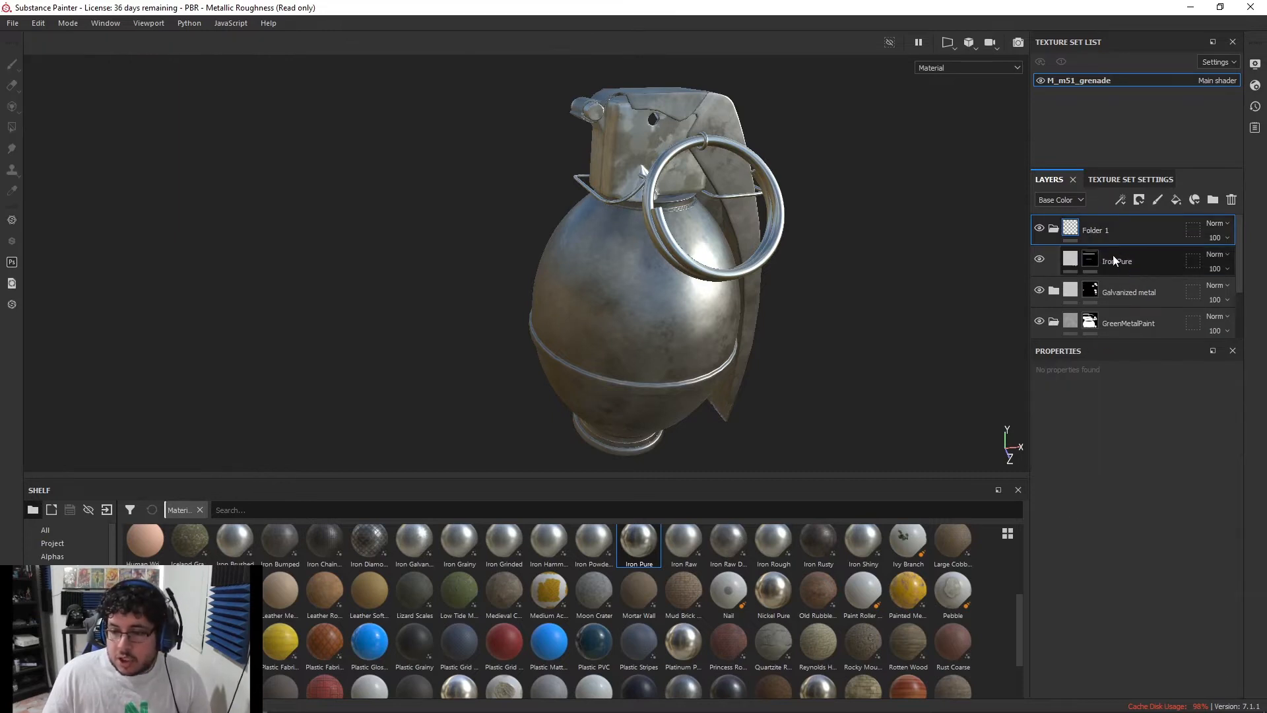
pyautogui.rightClick(1123, 261)
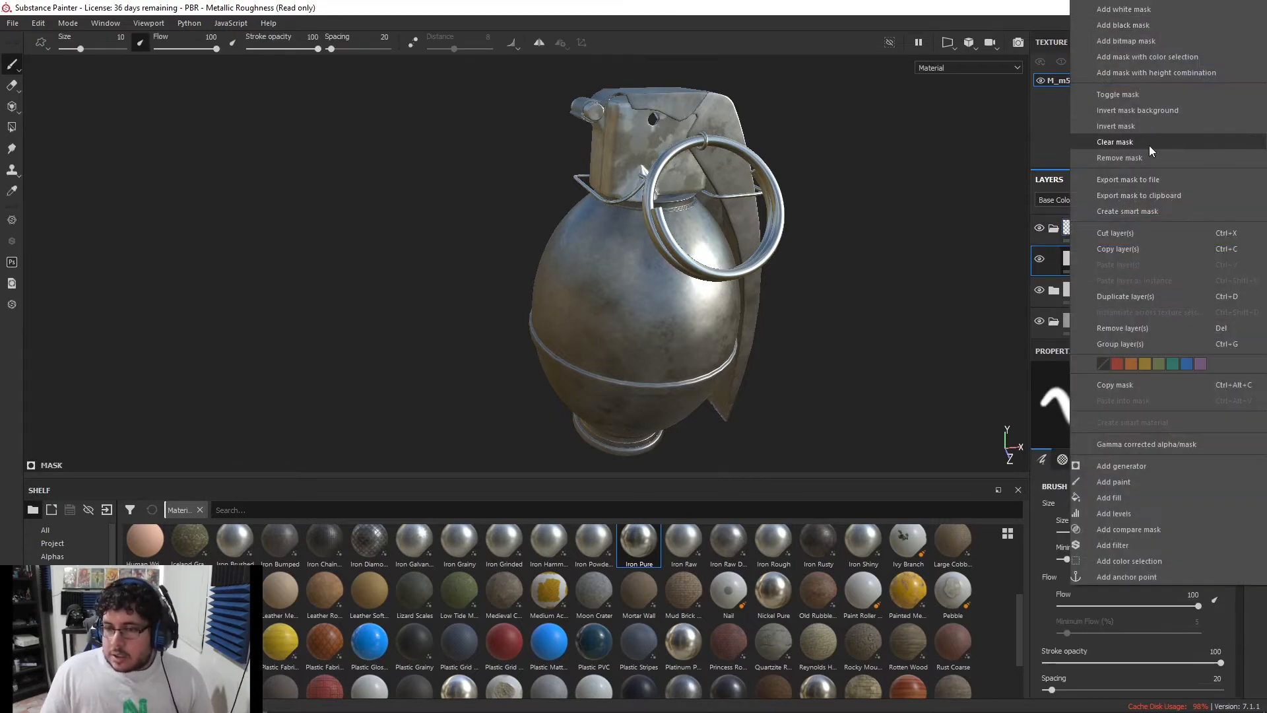
pyautogui.click(1135, 159)
pyautogui.rightClick(1115, 234)
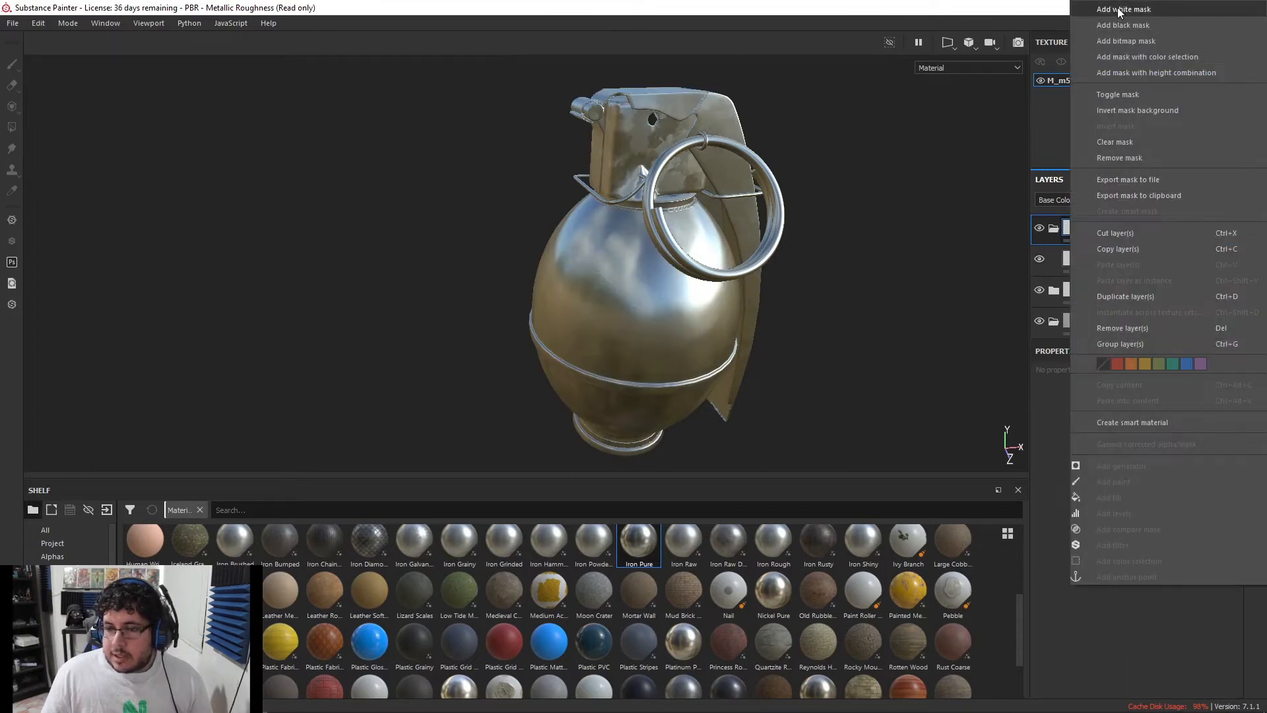
pyautogui.click(1123, 19)
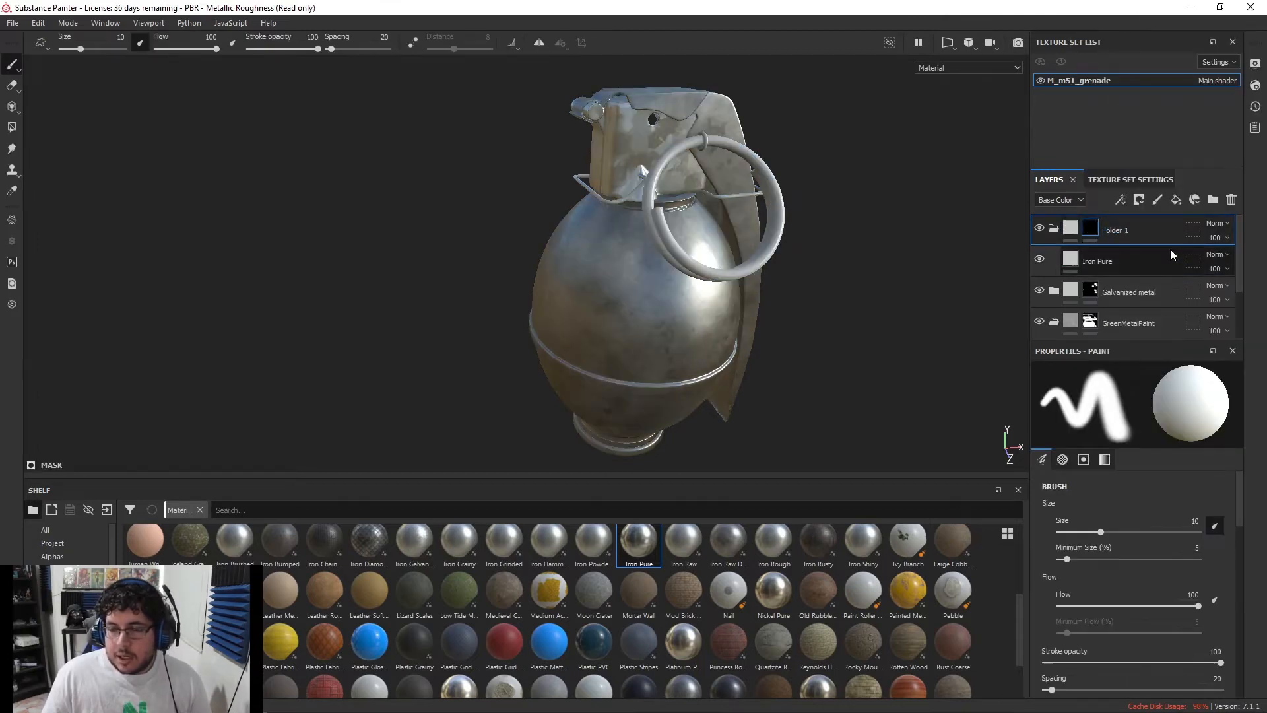
pyautogui.rightClick(1121, 223)
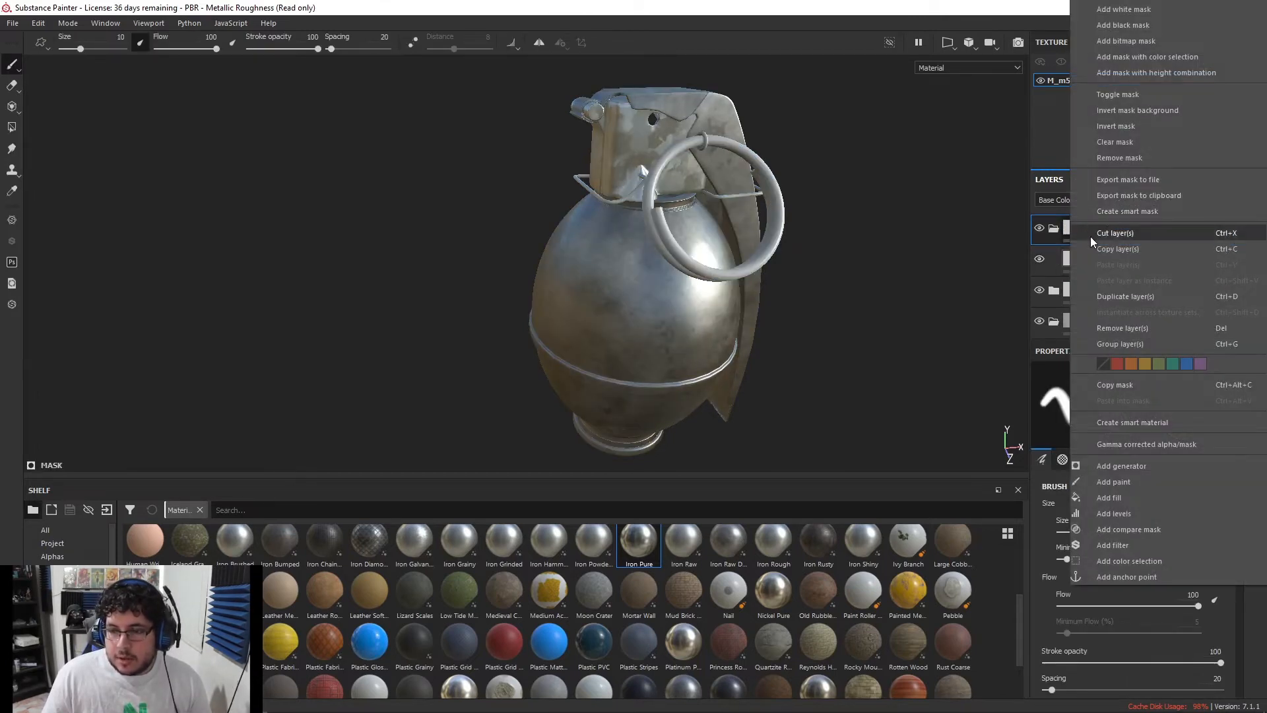
pyautogui.press('Escape')
# Reveal the pull ring and wire parts in the Iron Pure folder's mask using mesh fill
pyautogui.press('4')
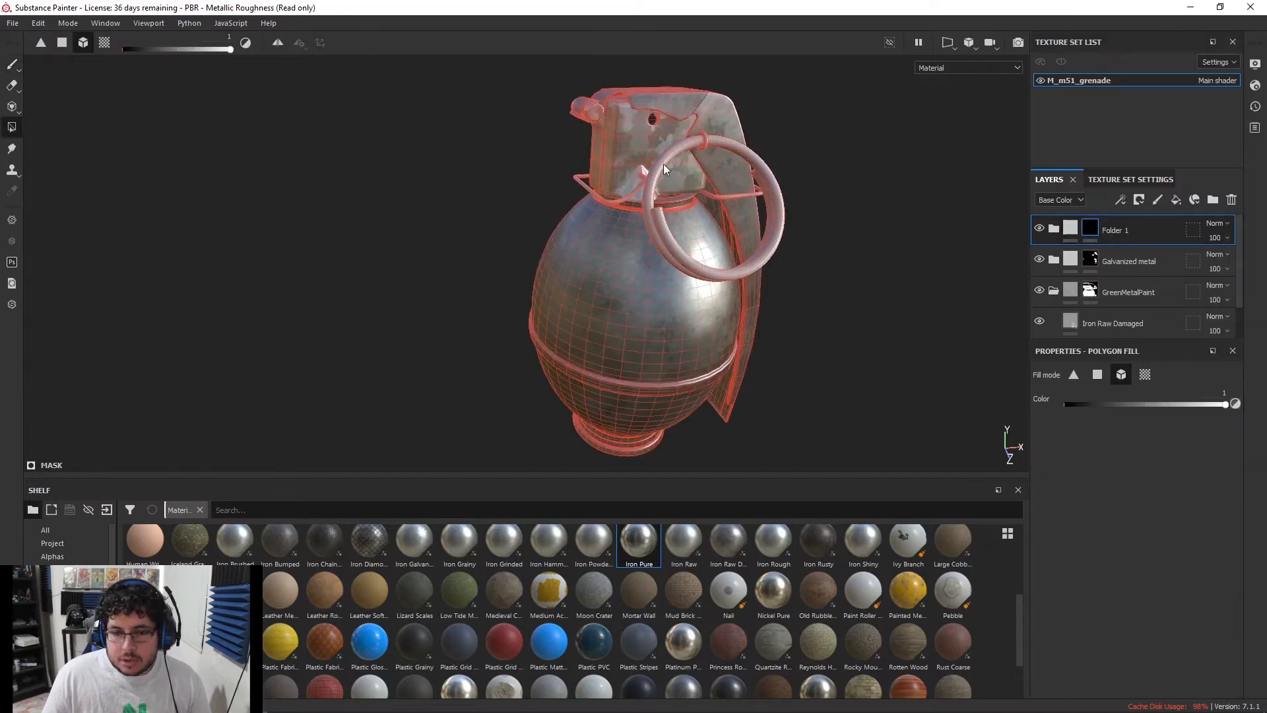
pyautogui.click(663, 164)
pyautogui.moveTo(714, 195)
pyautogui.keyDown('alt'); pyautogui.mouseDown(button='right')
pyautogui.moveTo(927, 331)
pyautogui.moveTo(828, 203)
pyautogui.moveTo(717, 215)
pyautogui.mouseUp(button='right'); pyautogui.keyUp('alt')
pyautogui.keyDown('alt'); pyautogui.moveTo(717, 216); pyautogui.dragTo(748, 338); pyautogui.keyUp('alt')
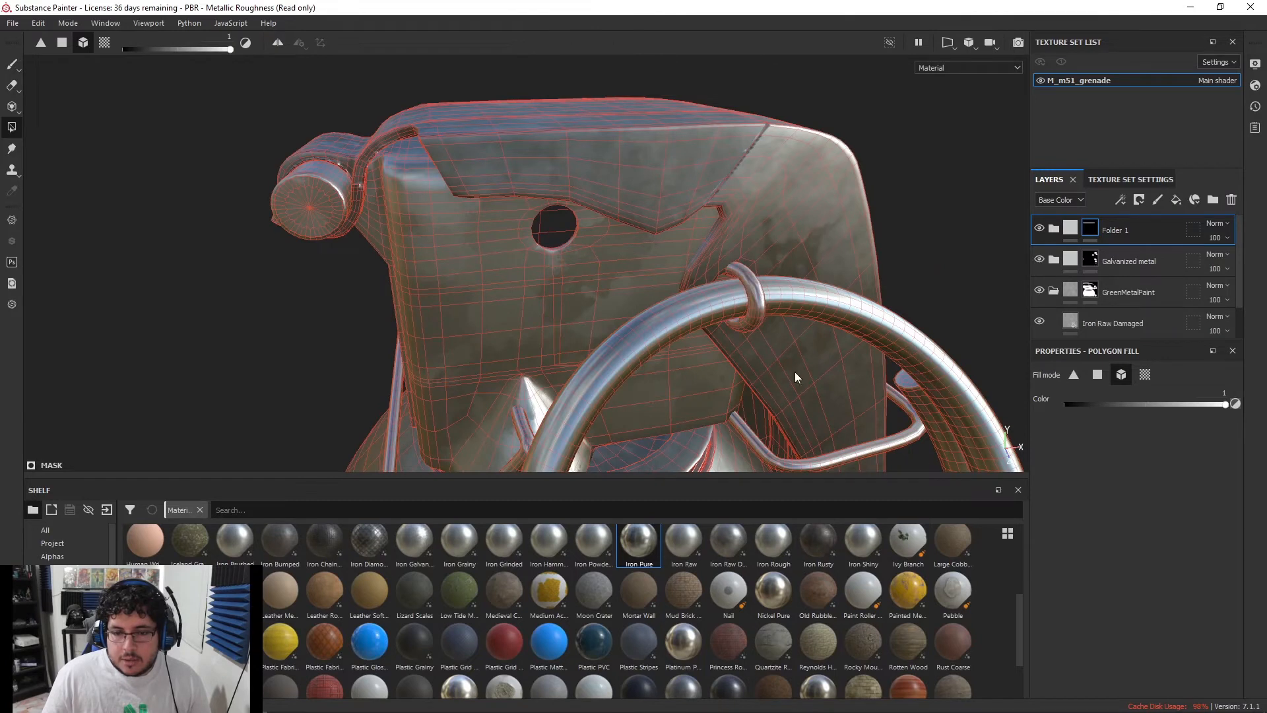
pyautogui.press('1')
pyautogui.keyDown('alt'); pyautogui.moveTo(795, 377); pyautogui.dragTo(699, 244, button='right'); pyautogui.keyUp('alt')
pyautogui.keyDown('alt'); pyautogui.moveTo(699, 243); pyautogui.dragTo(745, 226); pyautogui.keyUp('alt')
pyautogui.keyDown('alt'); pyautogui.moveTo(745, 226); pyautogui.dragTo(792, 244, button='right'); pyautogui.keyUp('alt')
pyautogui.moveTo(792, 244)
pyautogui.keyDown('alt'); pyautogui.mouseDown()
pyautogui.moveTo(779, 337)
pyautogui.moveTo(741, 402)
pyautogui.moveTo(726, 310)
pyautogui.mouseUp(); pyautogui.keyUp('alt')
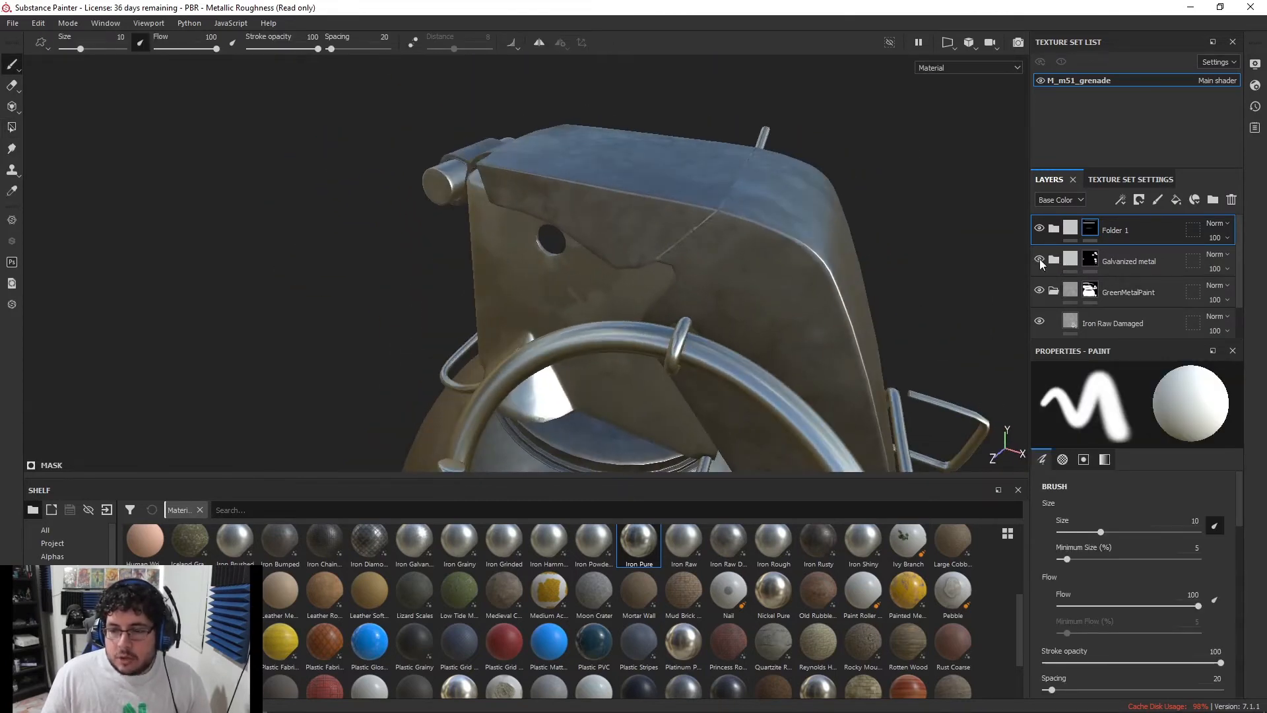
# Turn off the height channel of the Iron Raw Damaged layer in the GreenMetalPaint folder
pyautogui.click(1039, 289)
pyautogui.click(1039, 289)
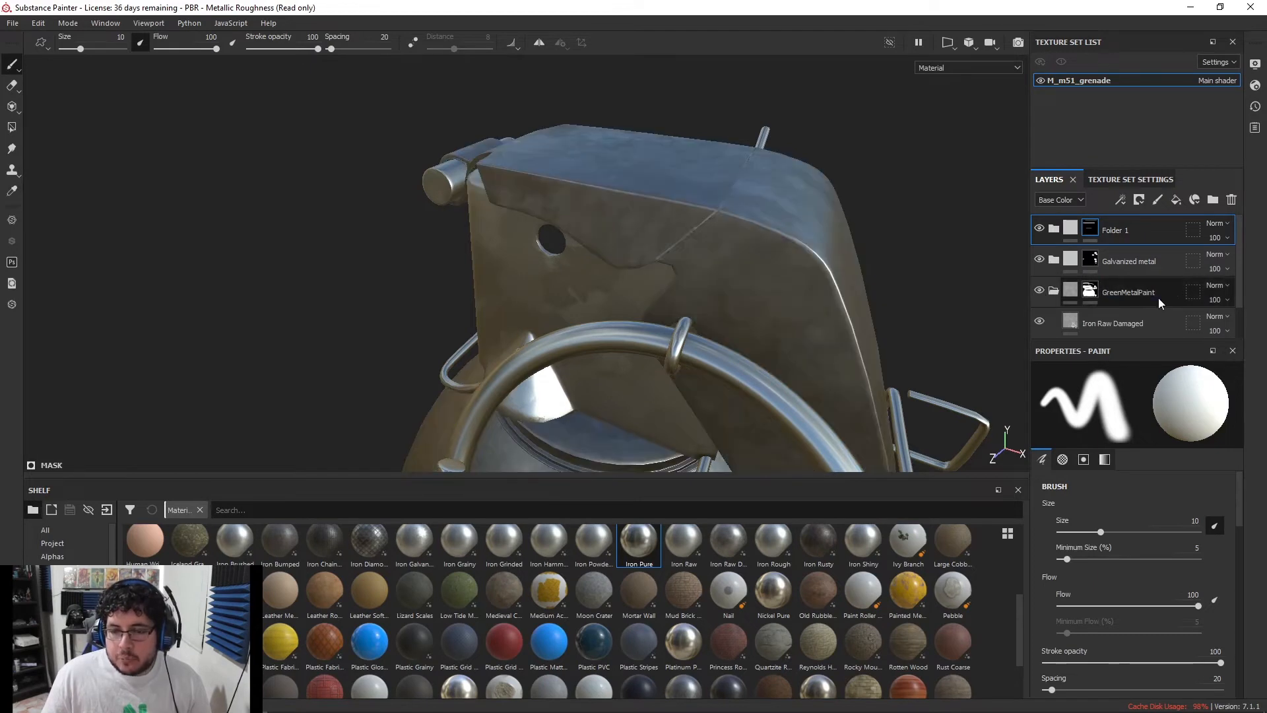
pyautogui.click(1075, 291)
pyautogui.keyDown('alt'); pyautogui.moveTo(839, 295); pyautogui.dragTo(660, 262); pyautogui.keyUp('alt')
pyautogui.scroll(-1, 1089, 291)
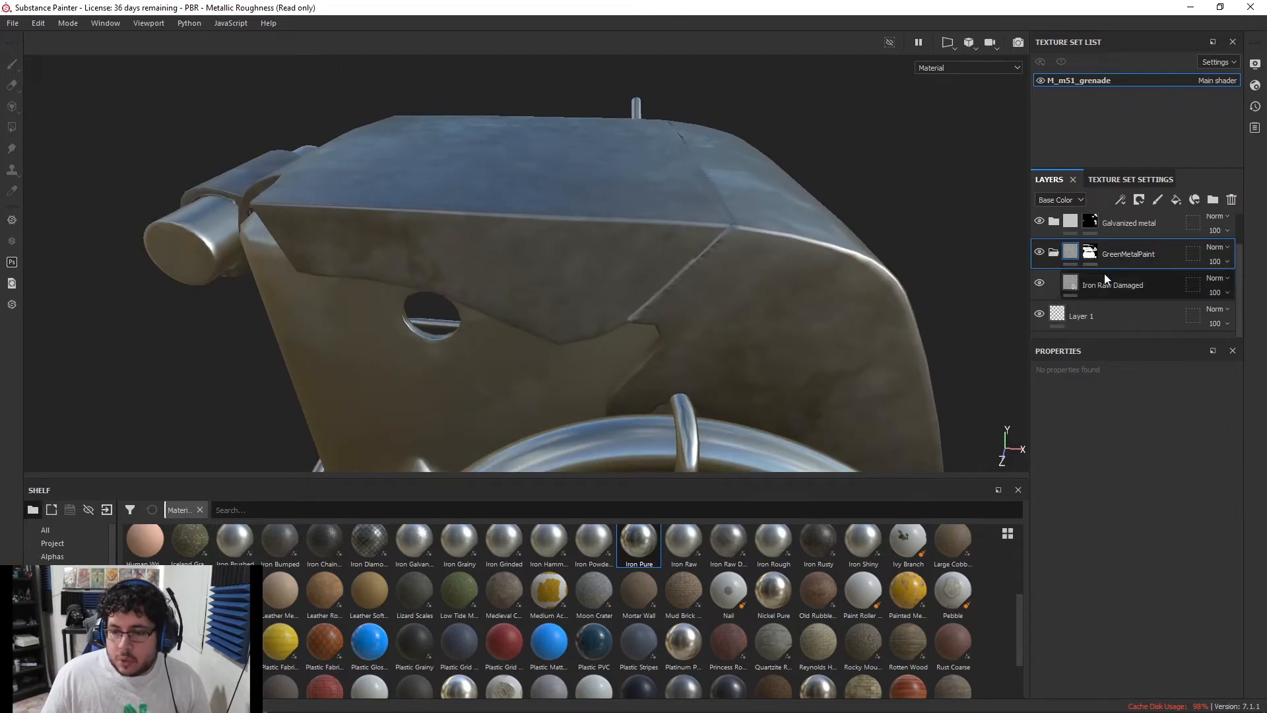
pyautogui.click(1142, 283)
pyautogui.keyDown('alt'); pyautogui.moveTo(789, 345); pyautogui.dragTo(524, 230); pyautogui.keyUp('alt')
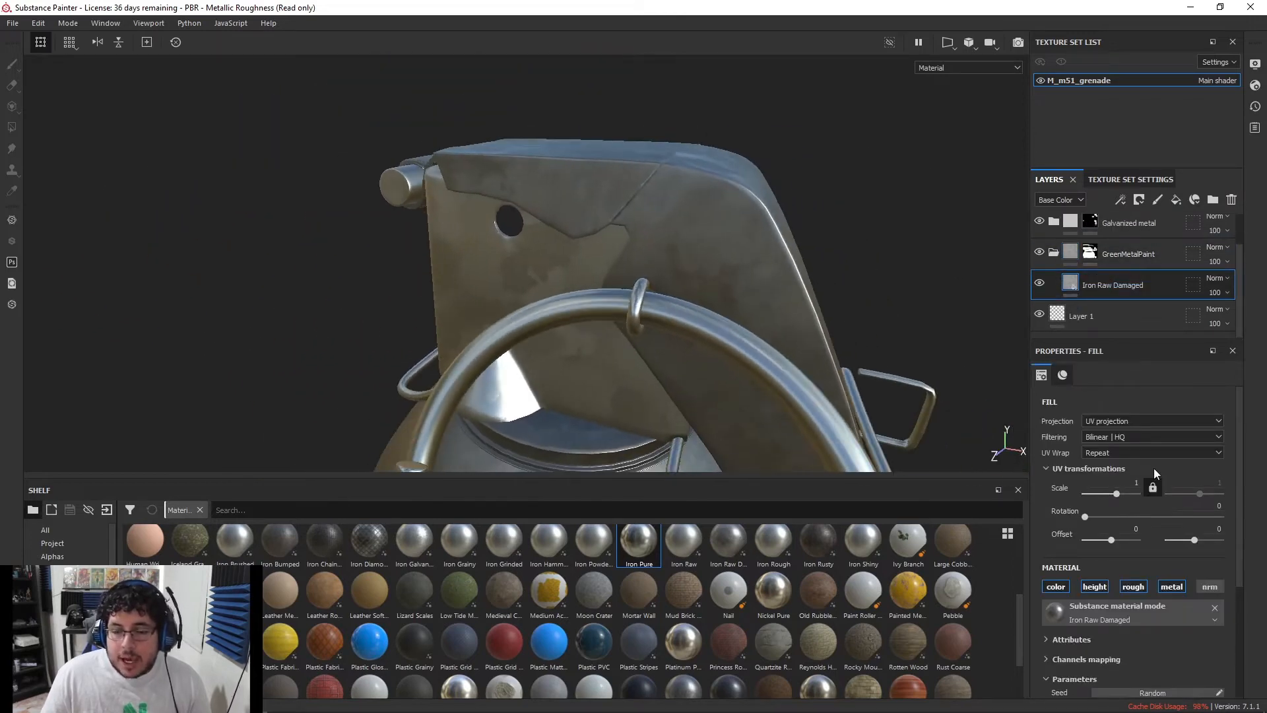
pyautogui.keyDown('alt'); pyautogui.moveTo(1001, 436); pyautogui.dragTo(781, 275); pyautogui.keyUp('alt')
pyautogui.keyDown('alt'); pyautogui.moveTo(817, 396); pyautogui.dragTo(779, 406); pyautogui.keyUp('alt')
pyautogui.click(1092, 591)
# Examine the metal surface of the whole grenade and the top of its lever from several angles
pyautogui.scroll(-2, 636, 323)
pyautogui.keyDown('alt'); pyautogui.moveTo(637, 322); pyautogui.dragTo(530, 277); pyautogui.keyUp('alt')
pyautogui.scroll(-3, 704, 260)
pyautogui.keyDown('alt'); pyautogui.moveTo(530, 278); pyautogui.dragTo(656, 261, button='right'); pyautogui.keyUp('alt')
pyautogui.keyDown('alt'); pyautogui.moveTo(656, 261); pyautogui.dragTo(81, 140); pyautogui.keyUp('alt')
pyautogui.keyDown('alt'); pyautogui.moveTo(81, 141); pyautogui.dragTo(40, 165, button='right'); pyautogui.keyUp('alt')
pyautogui.keyDown('alt'); pyautogui.moveTo(792, 356); pyautogui.dragTo(735, 331); pyautogui.keyUp('alt')
pyautogui.keyDown('alt'); pyautogui.moveTo(735, 331); pyautogui.dragTo(339, 265, button='right'); pyautogui.keyUp('alt')
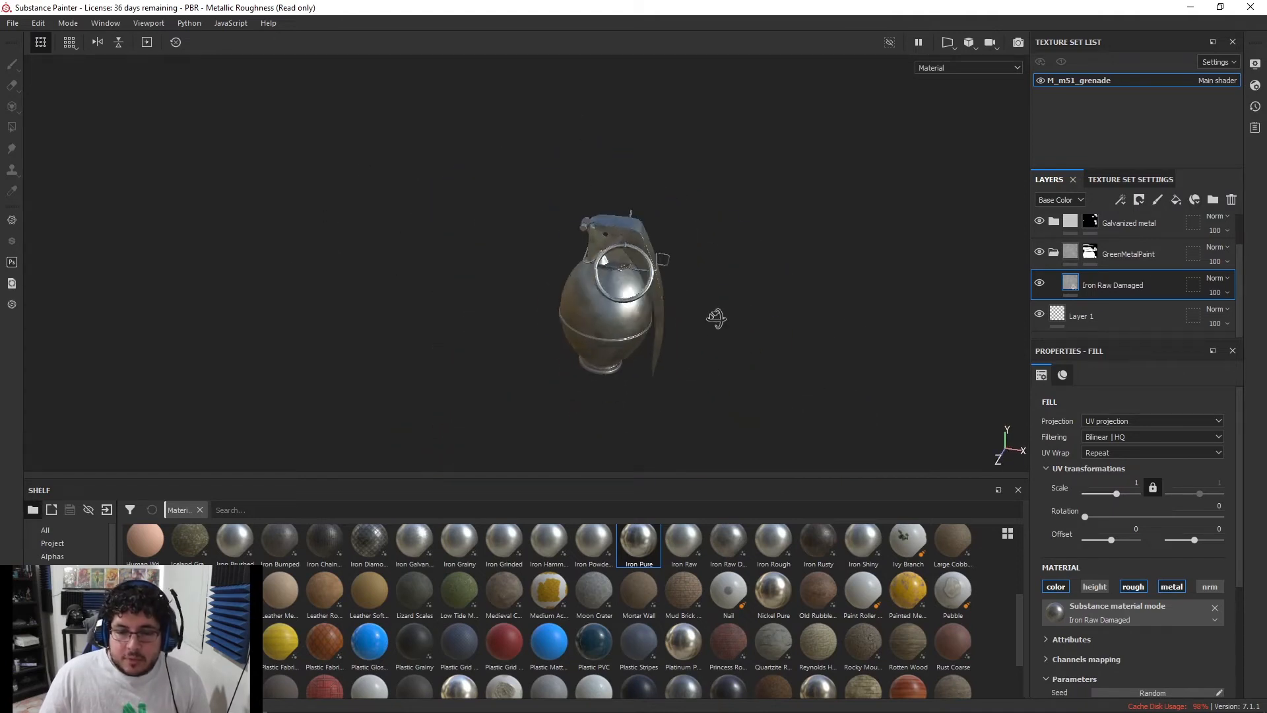
pyautogui.scroll(3, 606, 335)
pyautogui.keyDown('alt'); pyautogui.moveTo(605, 334); pyautogui.dragTo(639, 379, button='middle'); pyautogui.keyUp('alt')
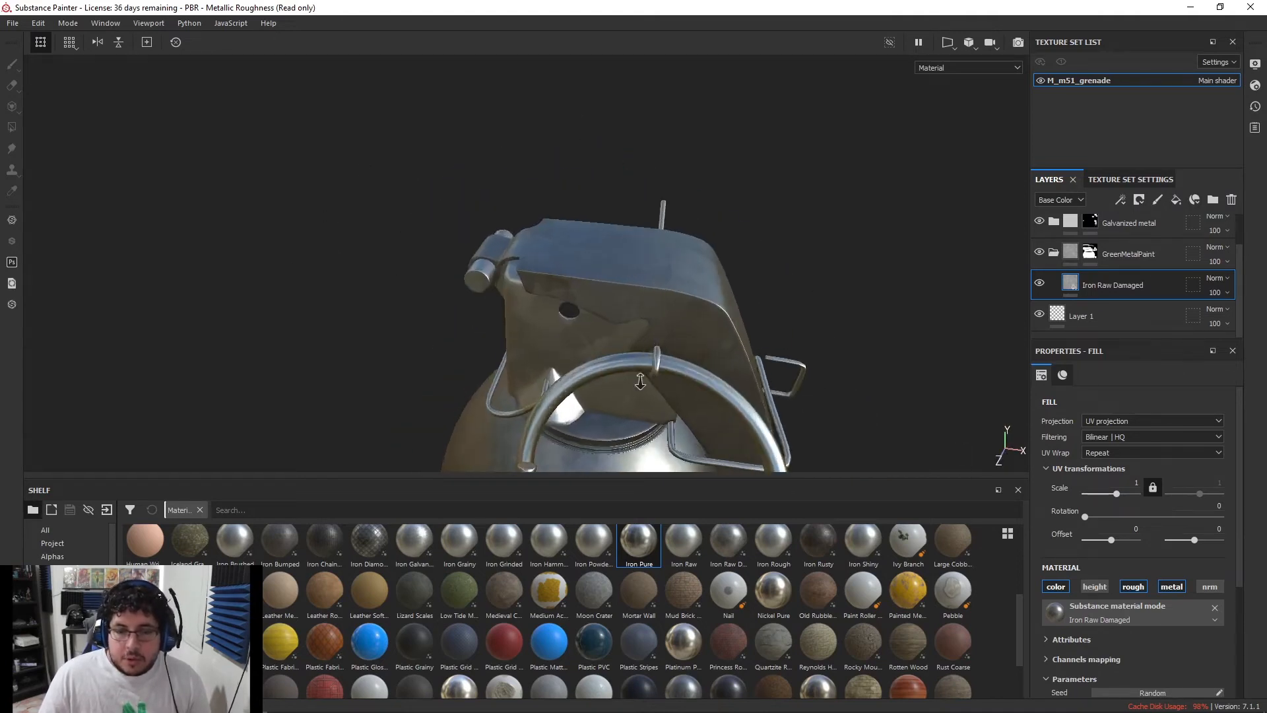
pyautogui.scroll(3, 640, 378)
pyautogui.keyDown('alt'); pyautogui.moveTo(561, 254); pyautogui.dragTo(506, 323, button='middle'); pyautogui.keyUp('alt')
pyautogui.keyDown('alt'); pyautogui.moveTo(506, 323); pyautogui.dragTo(691, 367, button='right'); pyautogui.keyUp('alt')
pyautogui.keyDown('alt'); pyautogui.moveTo(691, 367); pyautogui.dragTo(643, 297); pyautogui.keyUp('alt')
pyautogui.scroll(3, 636, 336)
pyautogui.keyDown('alt'); pyautogui.moveTo(735, 331); pyautogui.dragTo(403, 168, button='right'); pyautogui.keyUp('alt')
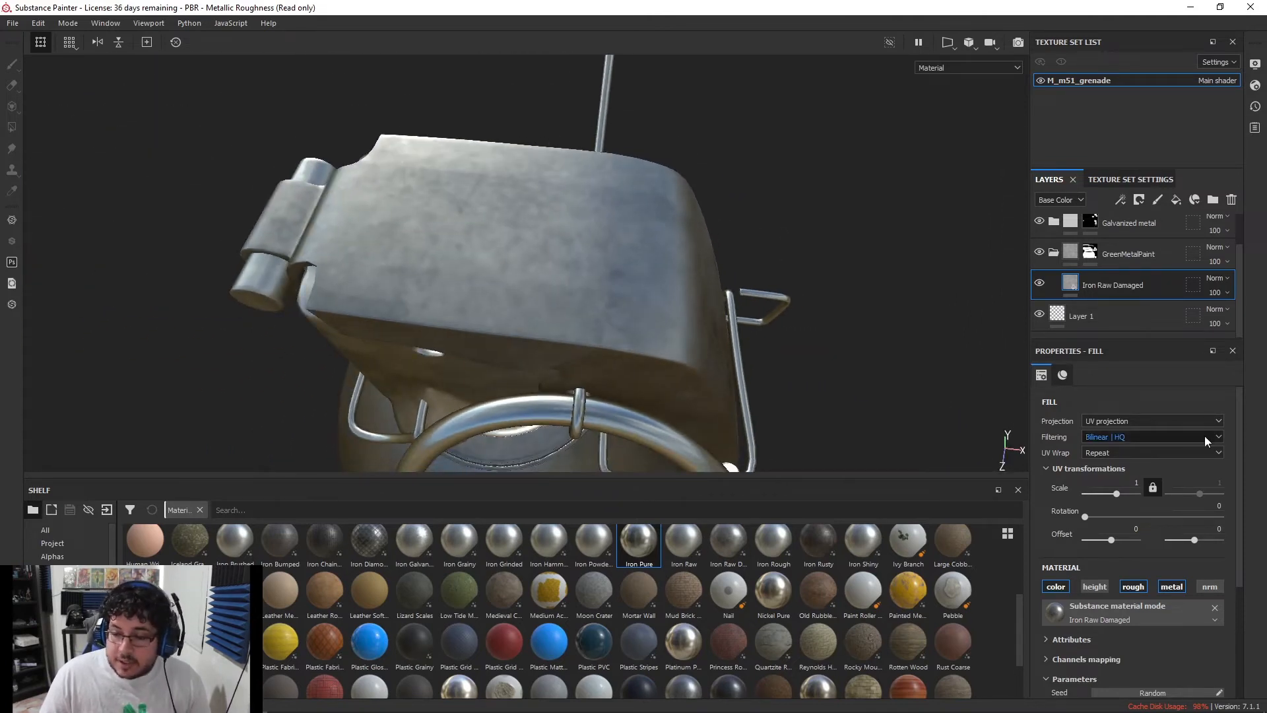
# Set the projection of the Iron Raw Damaged layer to tri-planar and check the metal on the lever and body
pyautogui.click(1126, 423)
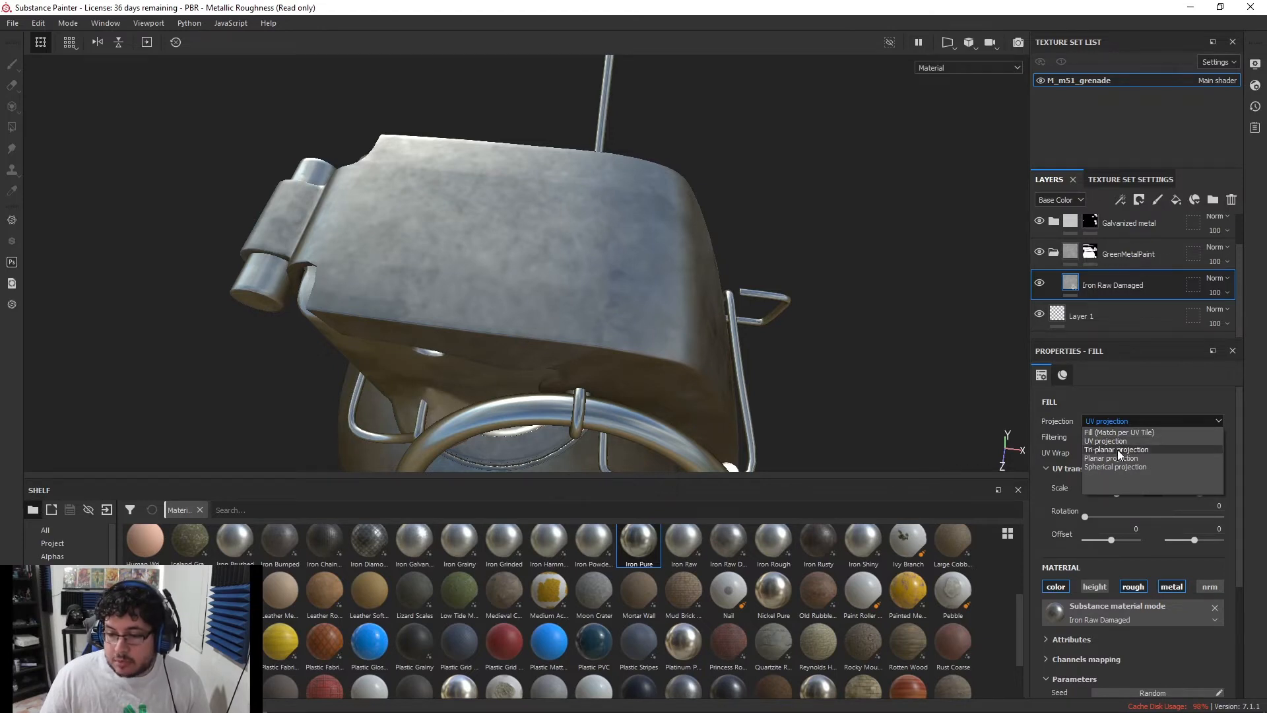
pyautogui.click(1118, 449)
pyautogui.keyDown('alt'); pyautogui.moveTo(760, 286); pyautogui.dragTo(470, 133); pyautogui.keyUp('alt')
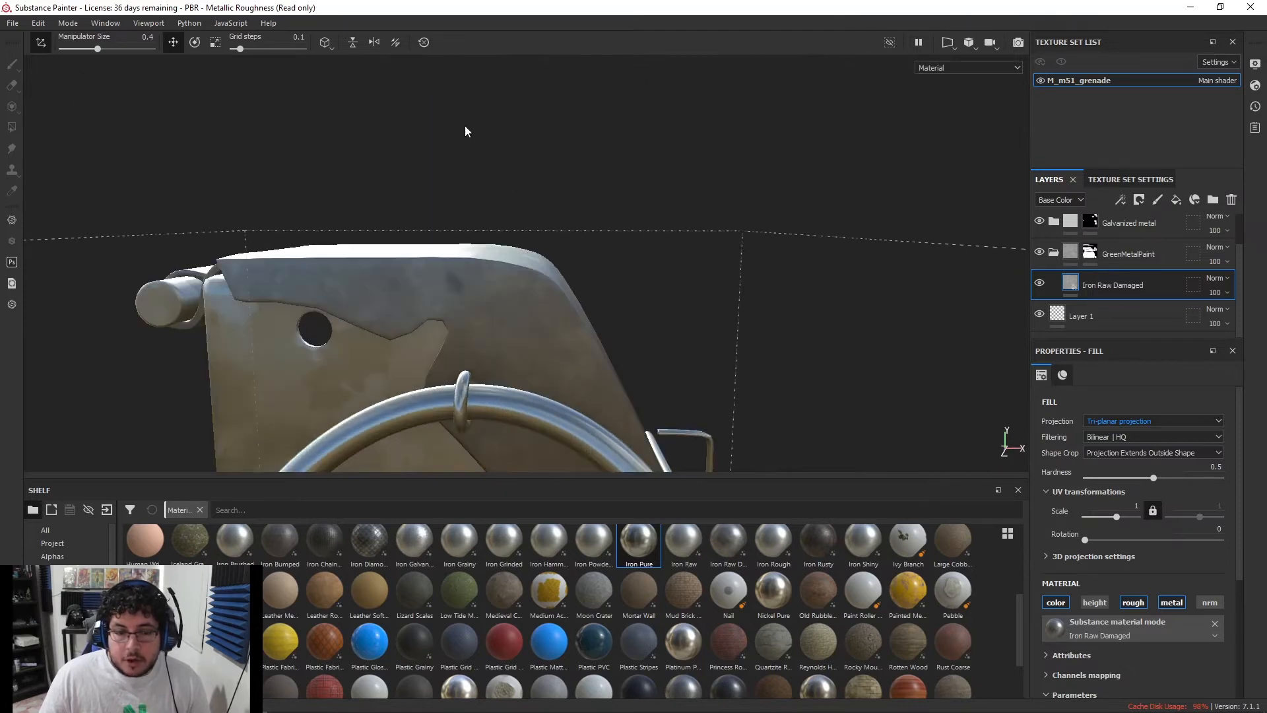
pyautogui.keyDown('alt'); pyautogui.moveTo(375, 434); pyautogui.dragTo(743, 247); pyautogui.keyUp('alt')
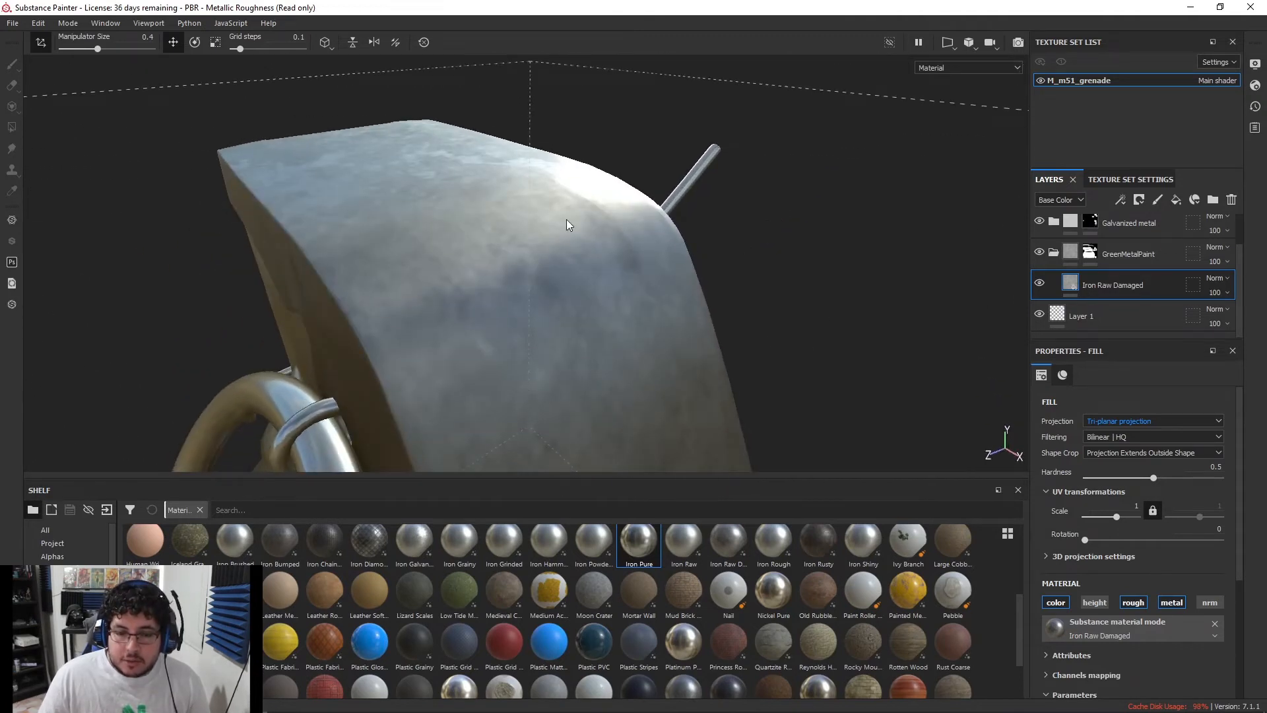
pyautogui.keyDown('alt'); pyautogui.moveTo(583, 244); pyautogui.dragTo(526, 196); pyautogui.keyUp('alt')
pyautogui.keyDown('alt'); pyautogui.moveTo(526, 195); pyautogui.dragTo(707, 416, button='right'); pyautogui.keyUp('alt')
pyautogui.keyDown('alt'); pyautogui.moveTo(707, 415); pyautogui.dragTo(700, 224); pyautogui.keyUp('alt')
# Add the blue matte plastic material above Iron Raw Damaged in the GreenMetalPaint folder and rename it MilitaryGreen
pyautogui.click(1111, 258)
pyautogui.keyDown('alt'); pyautogui.moveTo(701, 313); pyautogui.dragTo(741, 326, button='right'); pyautogui.keyUp('alt')
pyautogui.keyDown('alt'); pyautogui.moveTo(741, 327); pyautogui.dragTo(718, 219, button='middle'); pyautogui.keyUp('alt')
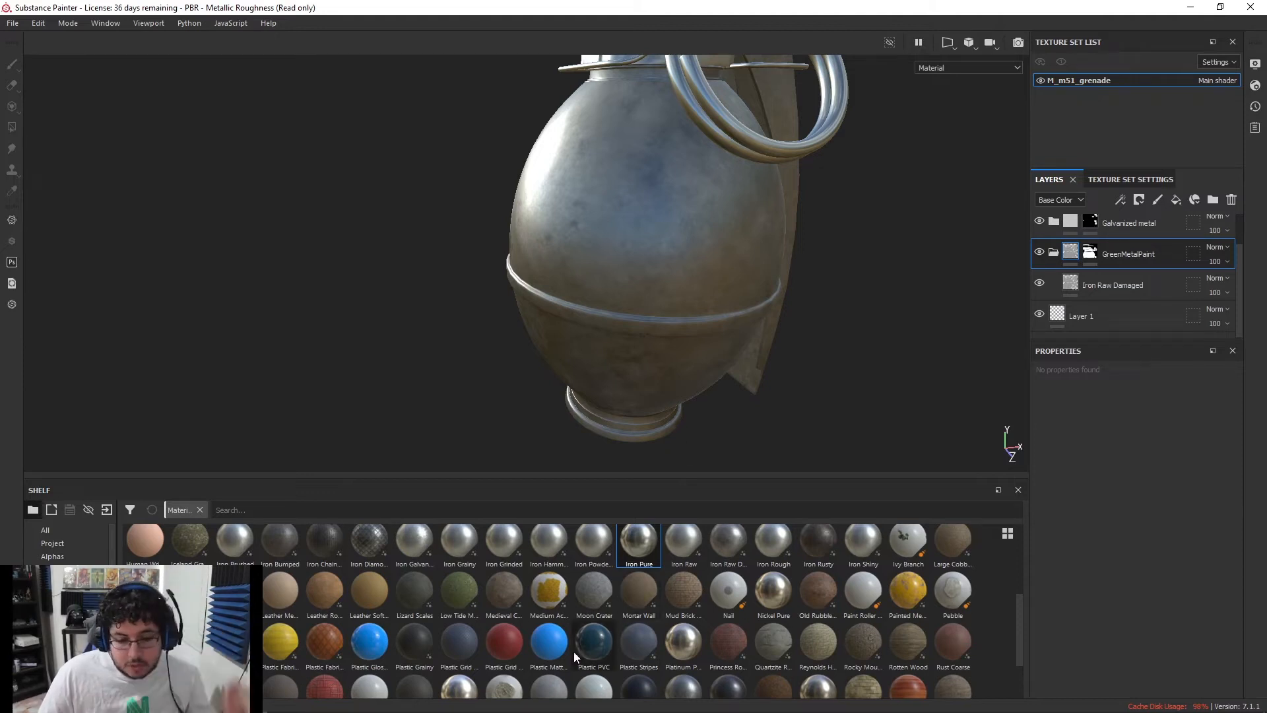
pyautogui.moveTo(557, 647); pyautogui.dragTo(1147, 270)
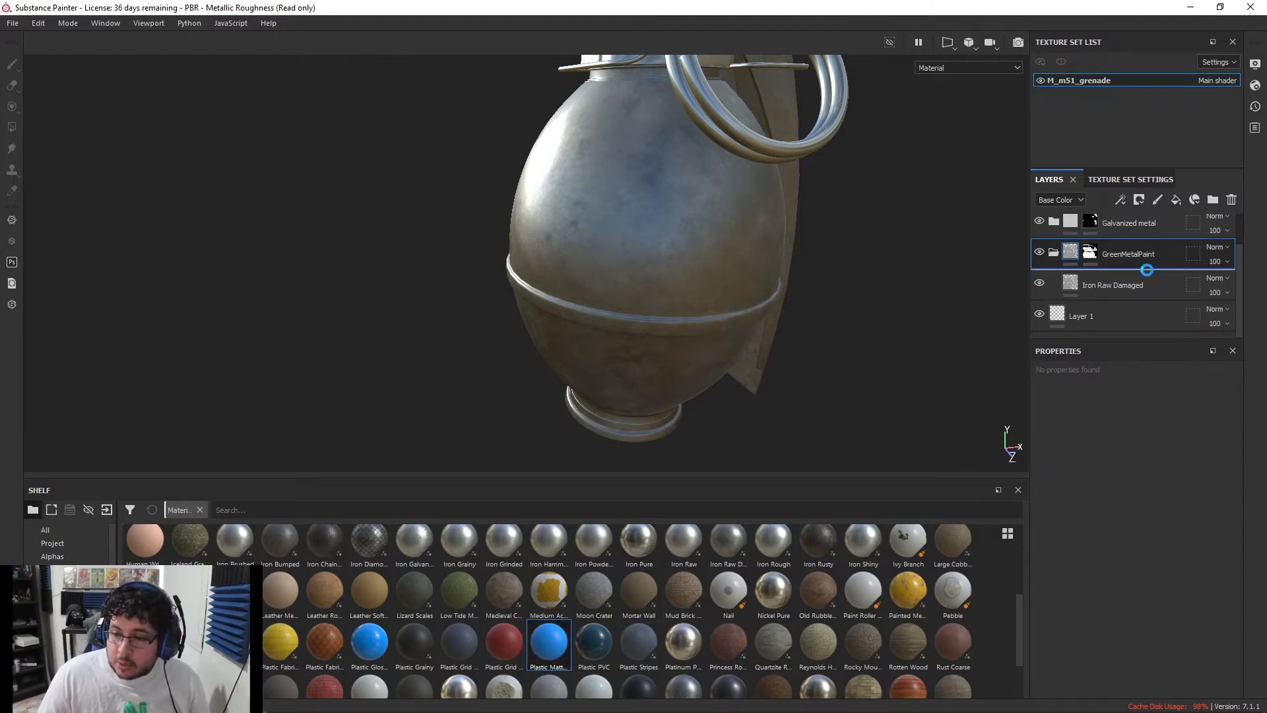
pyautogui.doubleClick(1145, 276)
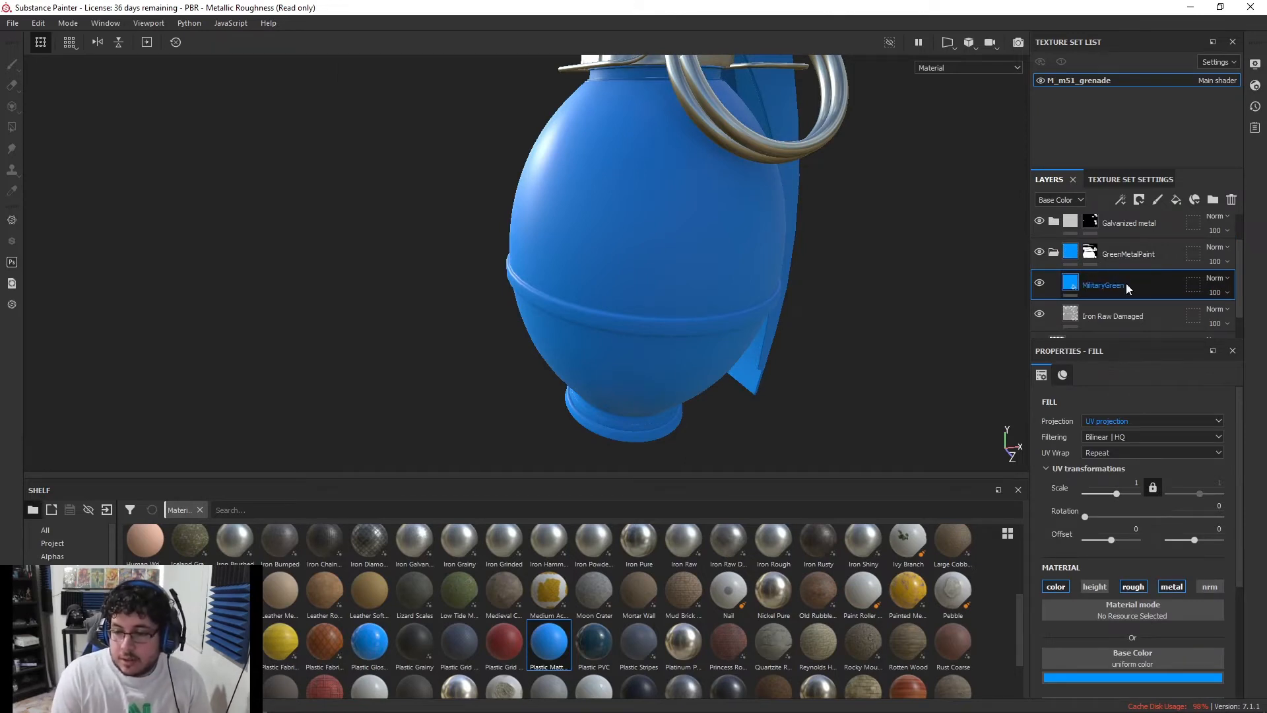
pyautogui.press('Return')
# Set the MilitaryGreen layer's base color to an olive green sampled from the photo reference and check it on the grenade
pyautogui.scroll(-3, 1134, 627)
pyautogui.click(1120, 518)
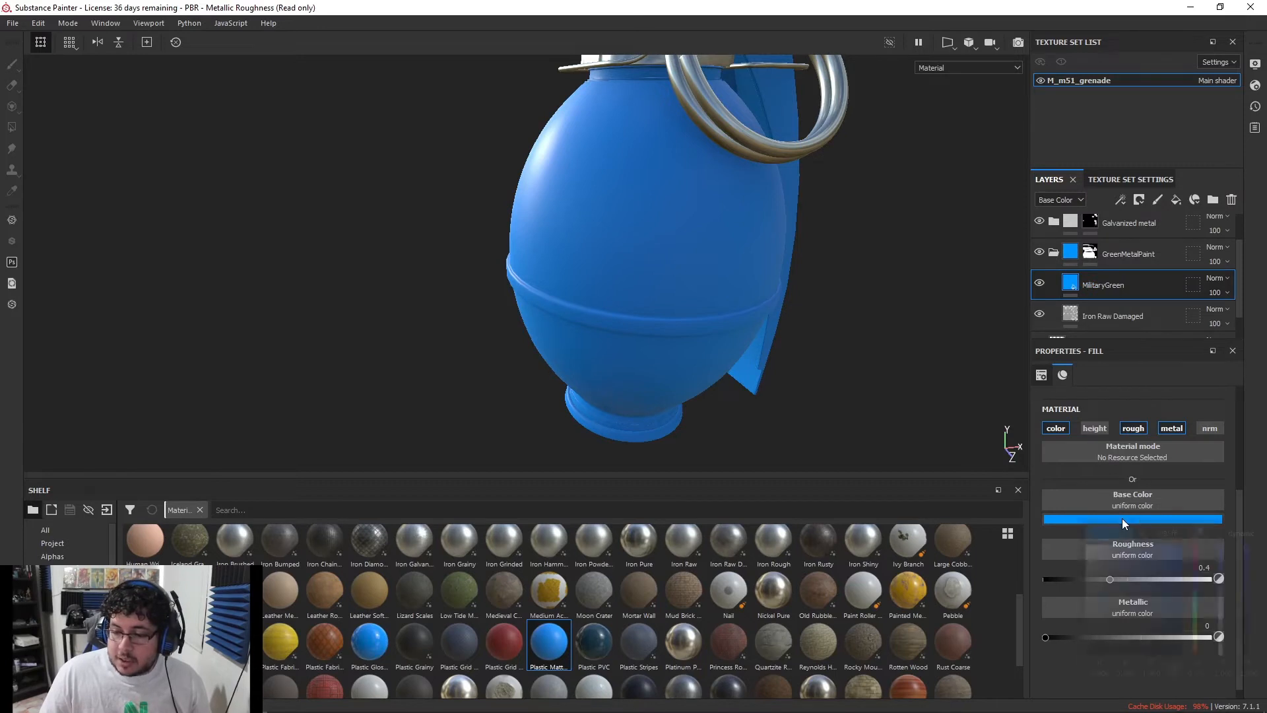
pyautogui.click(1197, 533)
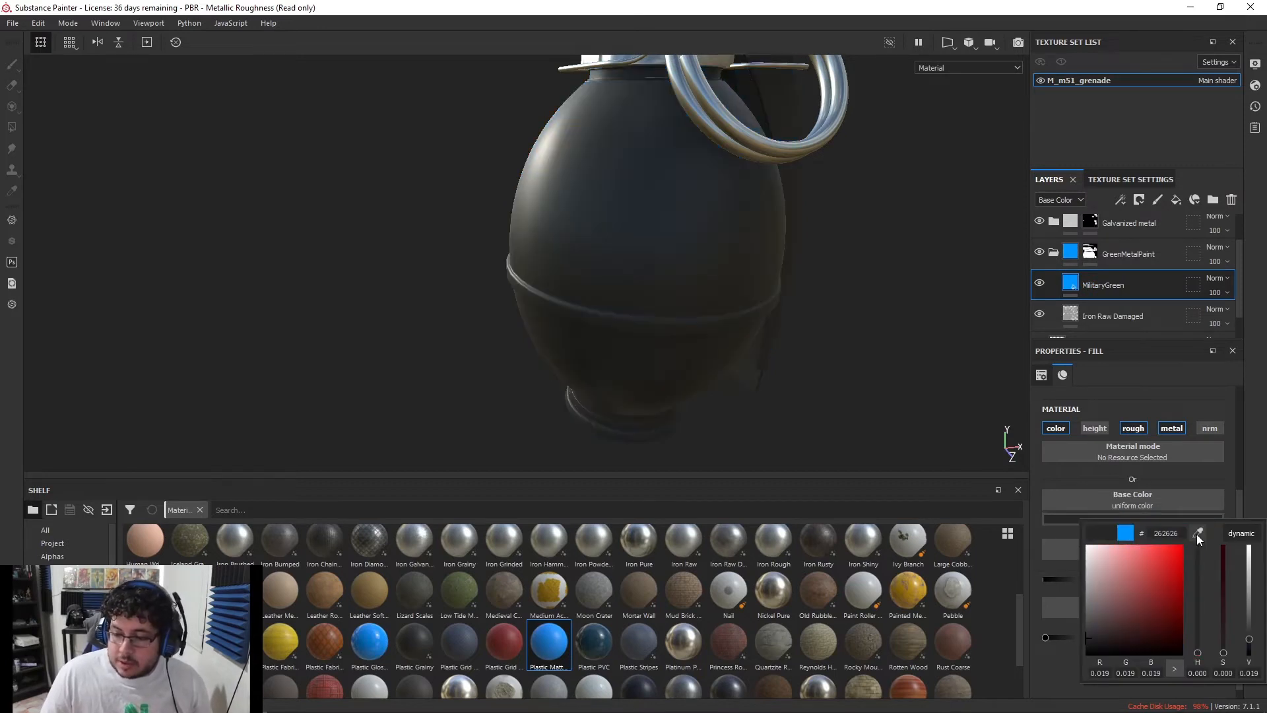
pyautogui.moveTo(1181, 474); pyautogui.dragTo(1266, 466)
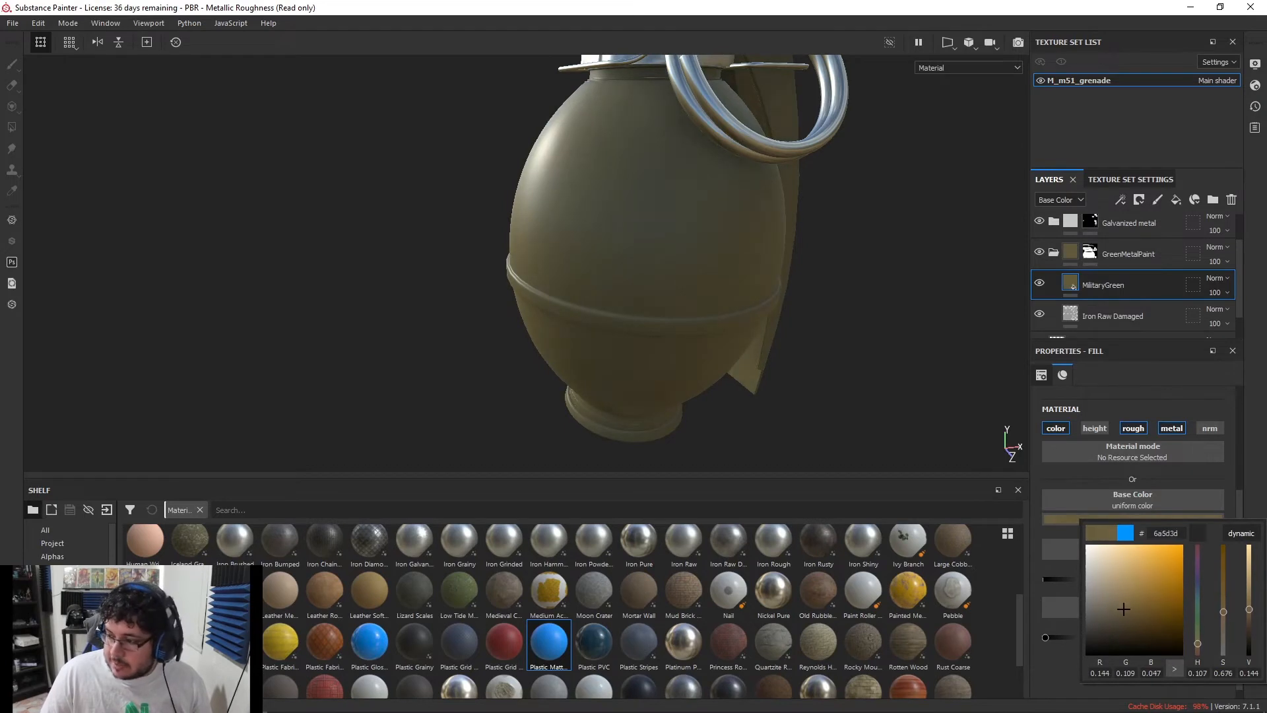
pyautogui.keyDown('alt'); pyautogui.moveTo(725, 221); pyautogui.dragTo(786, 223); pyautogui.keyUp('alt')
pyautogui.keyDown('alt'); pyautogui.moveTo(613, 242); pyautogui.dragTo(523, 215, button='right'); pyautogui.keyUp('alt')
pyautogui.keyDown('alt'); pyautogui.moveTo(523, 215); pyautogui.dragTo(517, 156); pyautogui.keyUp('alt')
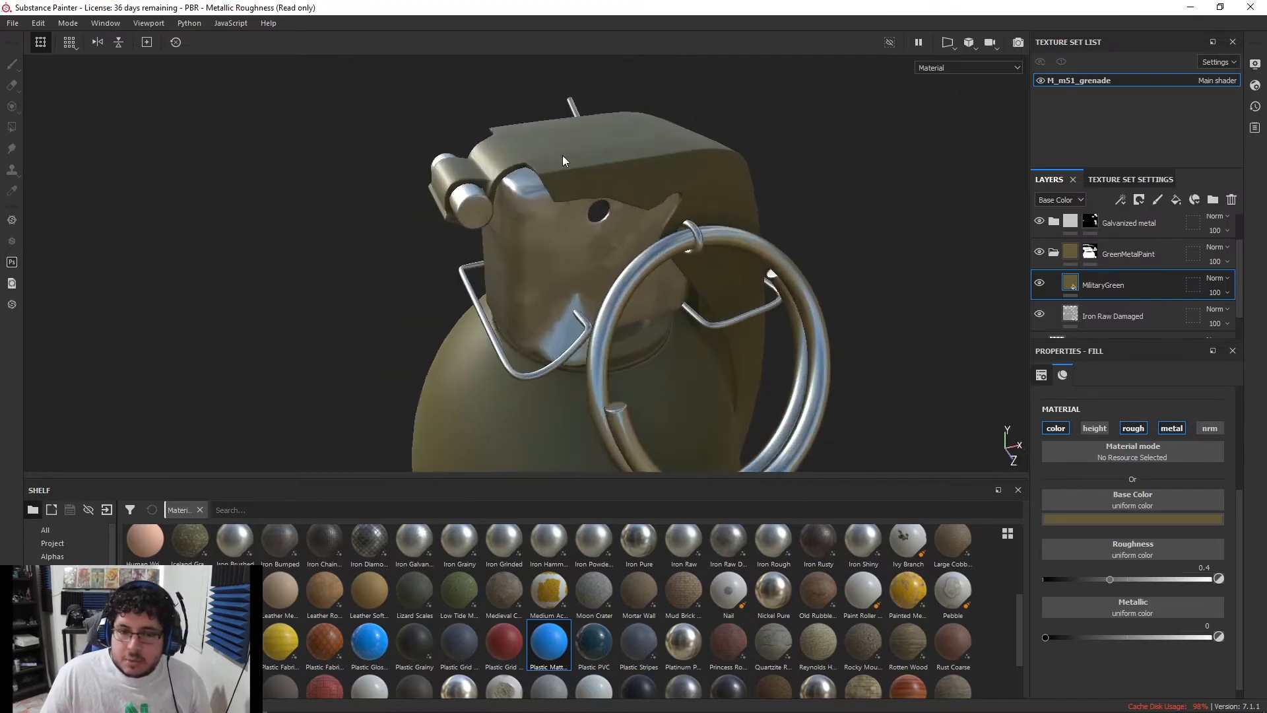
pyautogui.keyDown('alt'); pyautogui.moveTo(595, 180); pyautogui.dragTo(401, 141, button='right'); pyautogui.keyUp('alt')
pyautogui.keyDown('alt'); pyautogui.moveTo(627, 152); pyautogui.dragTo(502, 148, button='right'); pyautogui.keyUp('alt')
pyautogui.keyDown('alt'); pyautogui.moveTo(620, 264); pyautogui.dragTo(617, 151, button='middle'); pyautogui.keyUp('alt')
# Add a black mask to the MilitaryGreen layer and reveal the grenade body in it using mesh fill
pyautogui.rightClick(1107, 281)
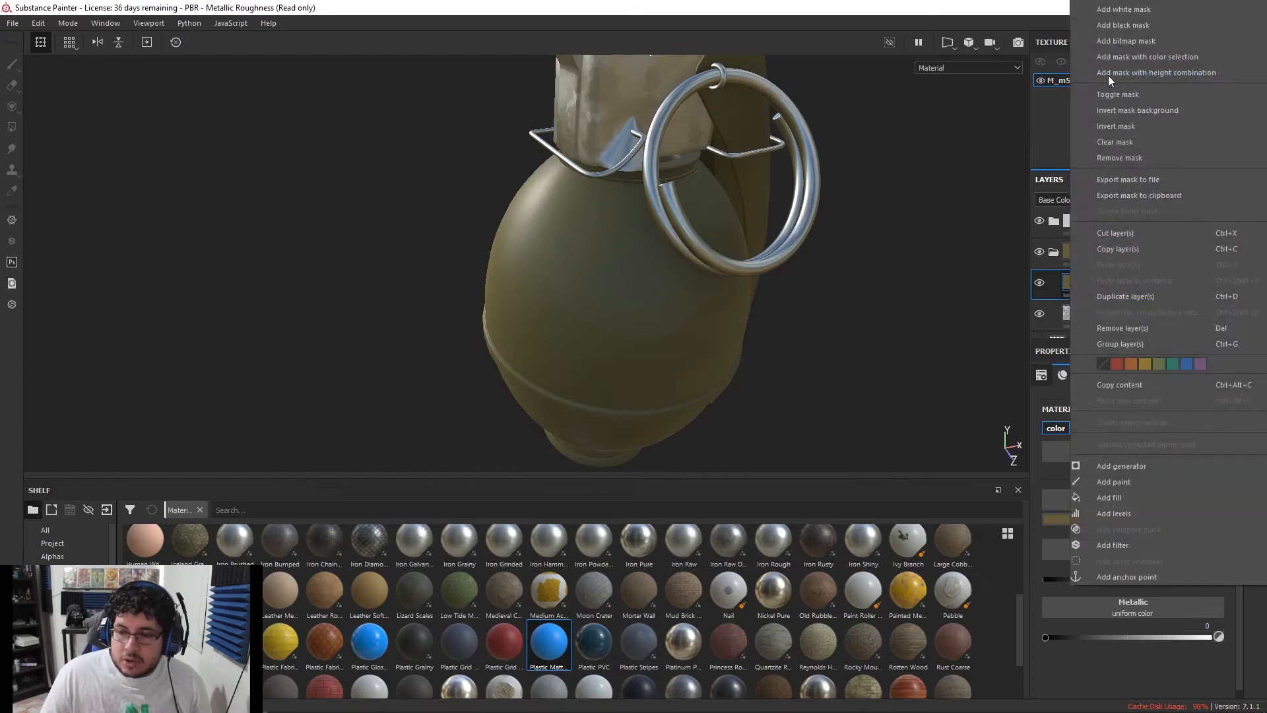
pyautogui.click(1127, 26)
pyautogui.press('4')
pyautogui.click(615, 254)
pyautogui.moveTo(615, 254)
pyautogui.keyDown('alt'); pyautogui.mouseDown()
pyautogui.moveTo(823, 308)
pyautogui.moveTo(595, 255)
pyautogui.mouseUp(); pyautogui.keyUp('alt')
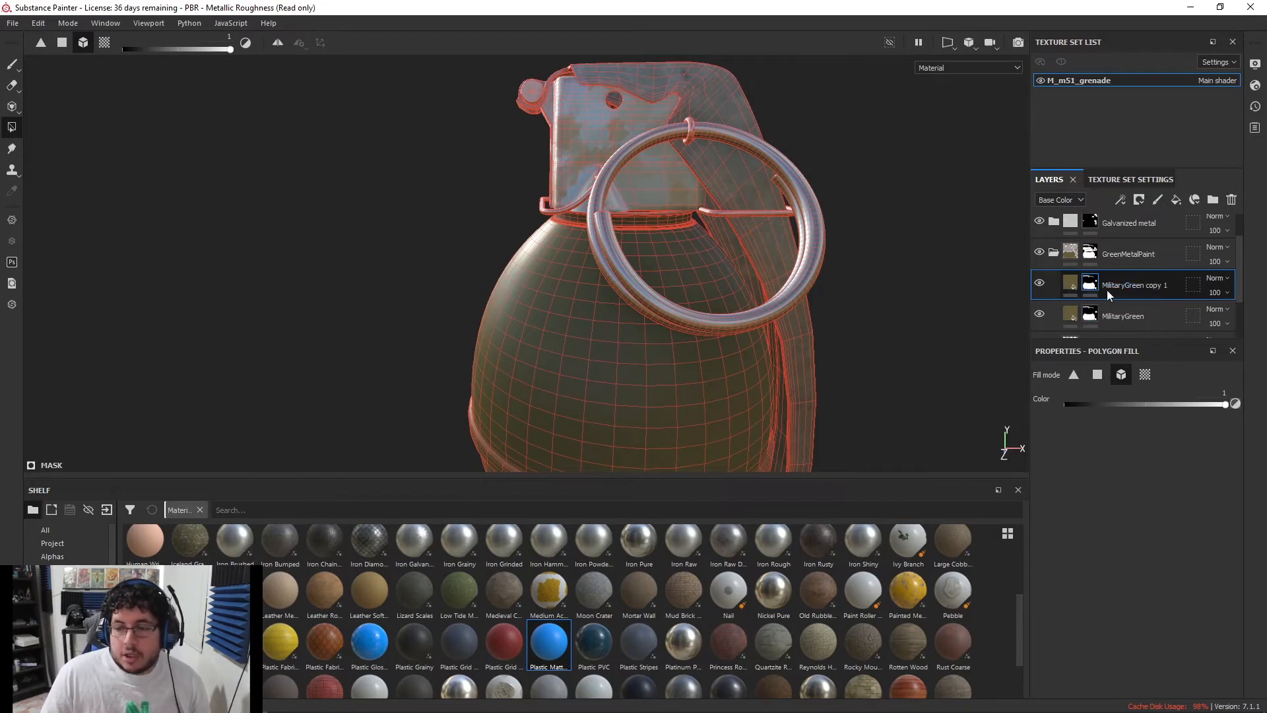
# Duplicate the MilitaryGreen layer and change the copy's mask to reveal the lever instead of the body using mesh fill
pyautogui.press('x')
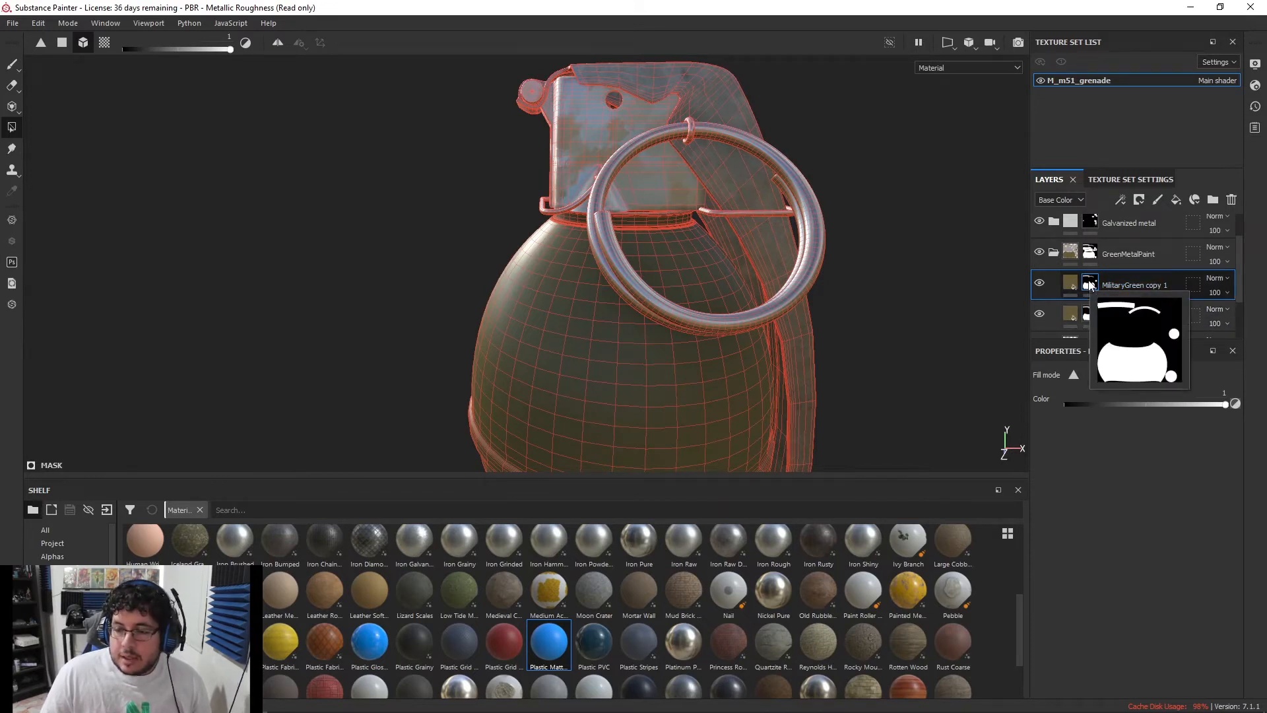
pyautogui.keyDown('alt'); pyautogui.moveTo(966, 413); pyautogui.dragTo(1042, 350); pyautogui.keyUp('alt')
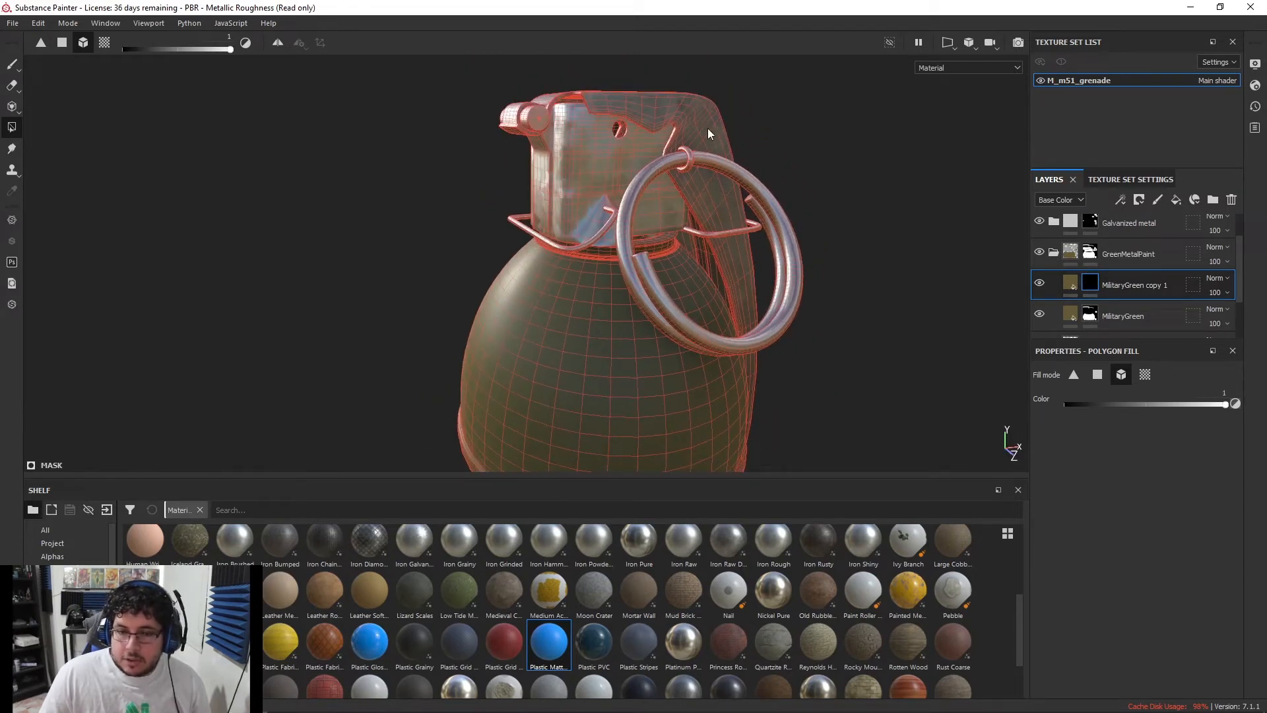
pyautogui.keyDown('alt'); pyautogui.moveTo(829, 141); pyautogui.dragTo(853, 328, button='right'); pyautogui.keyUp('alt')
pyautogui.press('1')
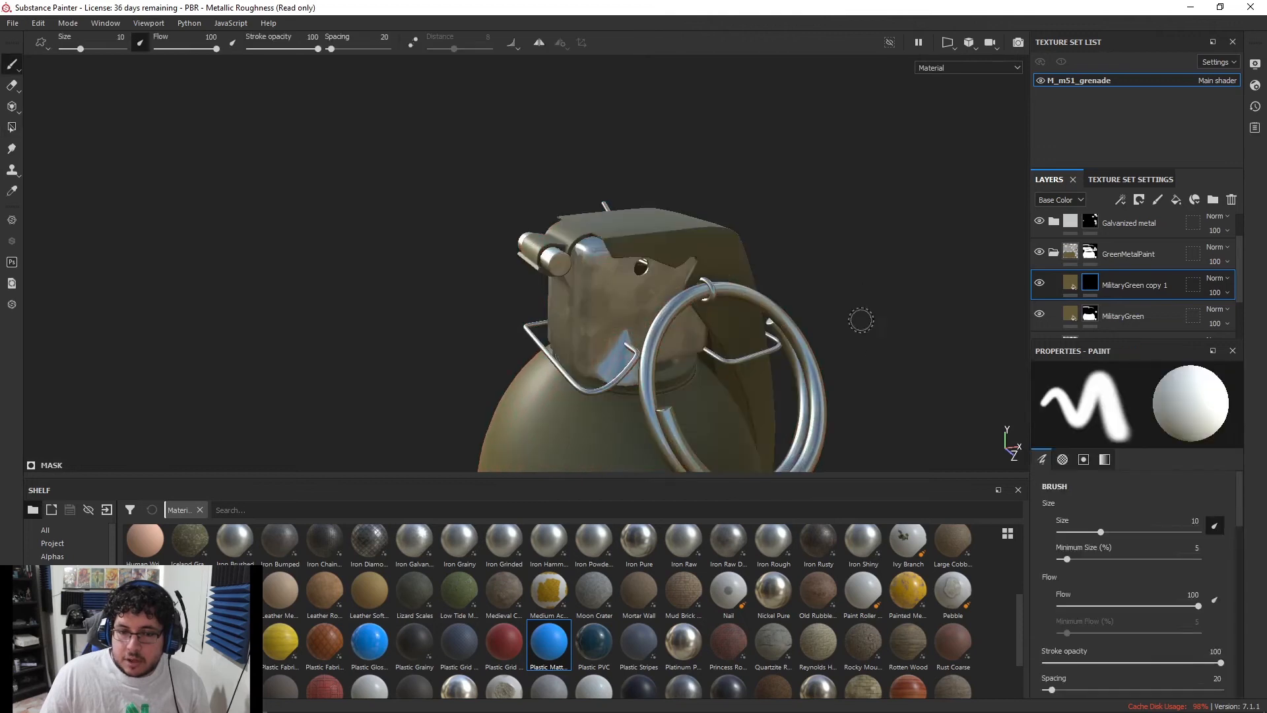
# Set the roughness of the MilitaryGreen copy to 0.2863 and rotate the environment lighting around the grenade
pyautogui.click(1069, 283)
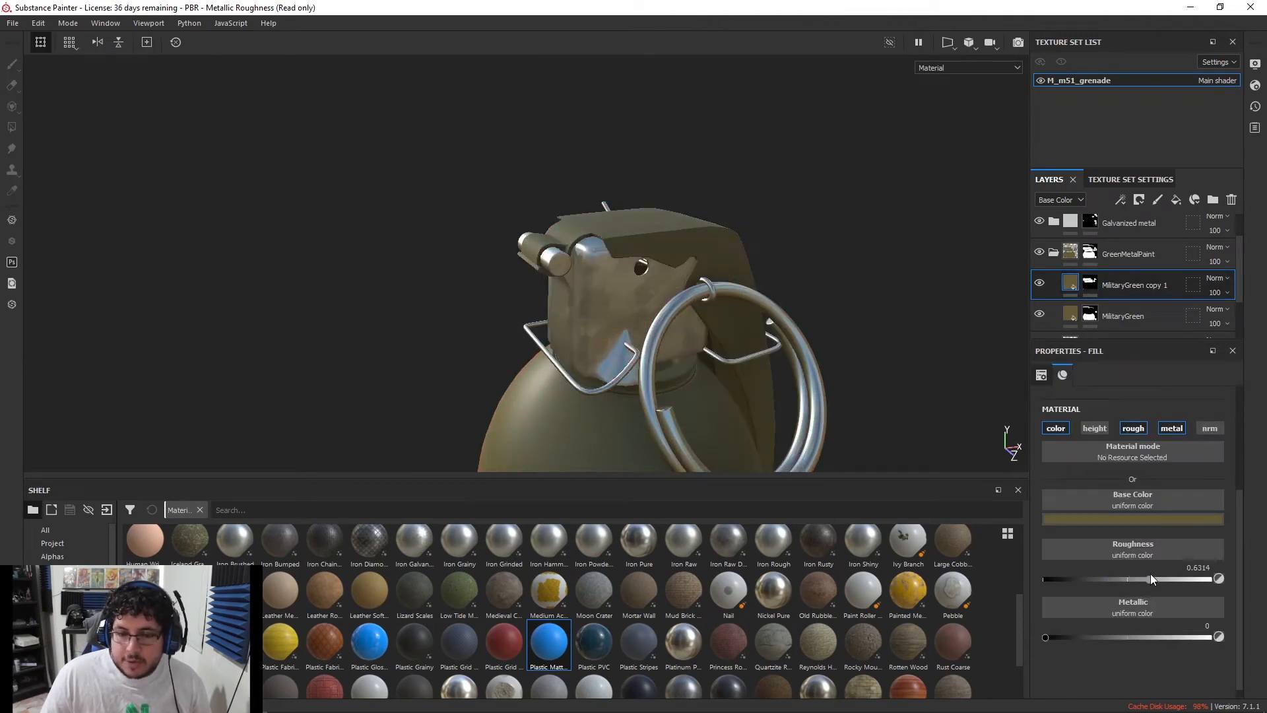
pyautogui.click(1074, 578)
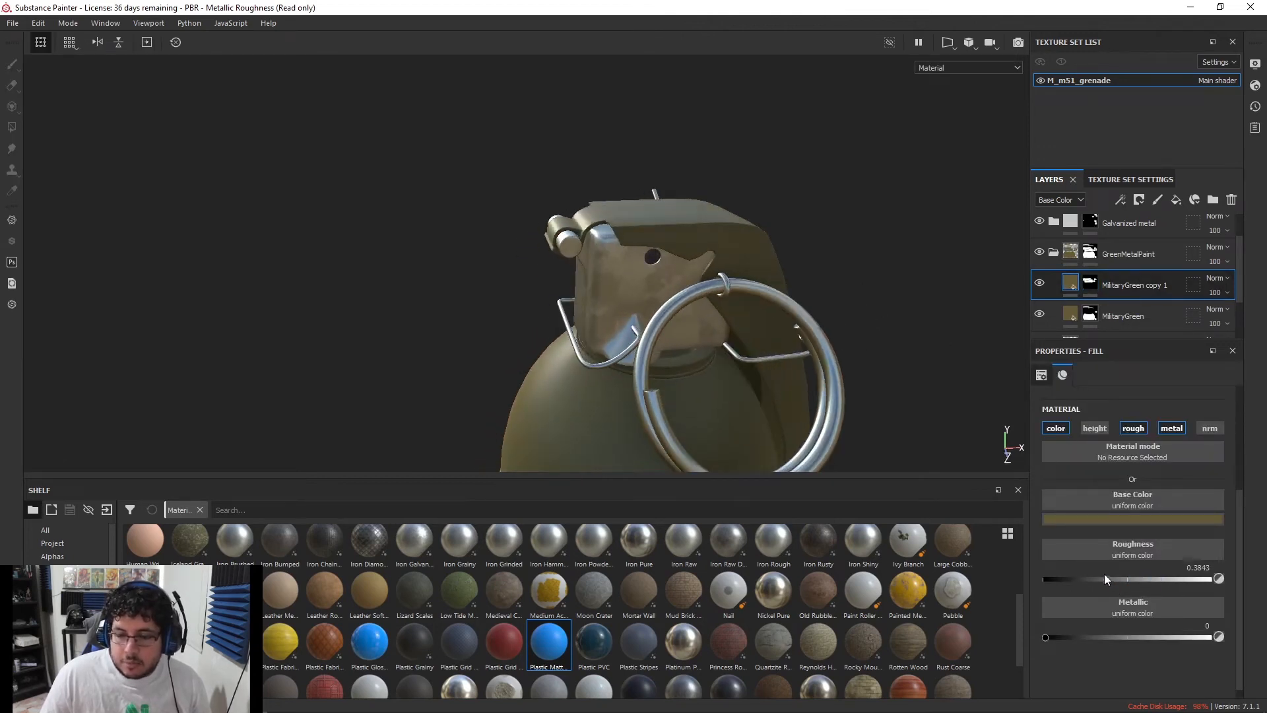
pyautogui.moveTo(1074, 579); pyautogui.dragTo(1092, 579)
pyautogui.keyDown('alt'); pyautogui.moveTo(943, 378); pyautogui.dragTo(712, 236); pyautogui.keyUp('alt')
pyautogui.keyDown('shift'); pyautogui.moveTo(711, 240); pyautogui.dragTo(603, 216, button='right'); pyautogui.keyUp('shift')
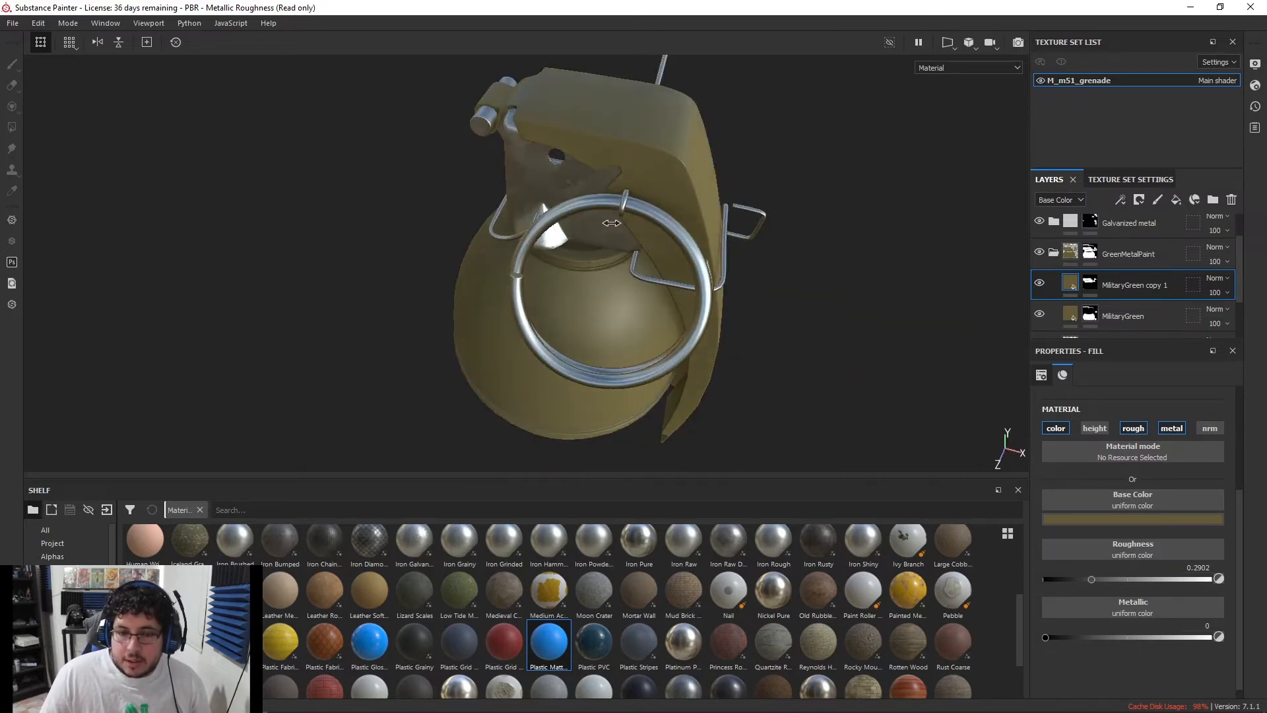
pyautogui.moveTo(1093, 579)
pyautogui.mouseDown()
pyautogui.moveTo(1114, 580)
pyautogui.moveTo(1090, 579)
pyautogui.mouseUp()
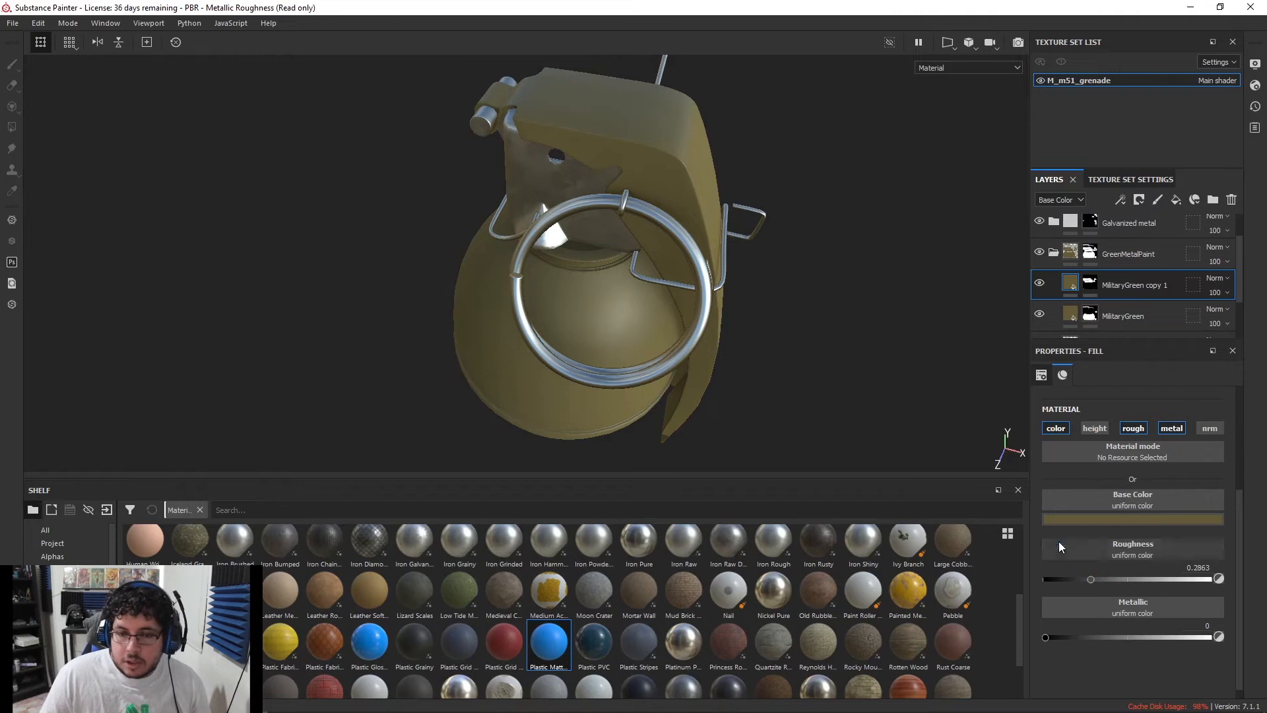
# Change the MilitaryGreen copy's base color to a slightly darker olive so the lever differs from the body
pyautogui.keyDown('alt'); pyautogui.moveTo(700, 277); pyautogui.dragTo(741, 243); pyautogui.keyUp('alt')
pyautogui.keyDown('alt'); pyautogui.moveTo(741, 244); pyautogui.dragTo(794, 180, button='middle'); pyautogui.keyUp('alt')
pyautogui.scroll(2, 767, 151)
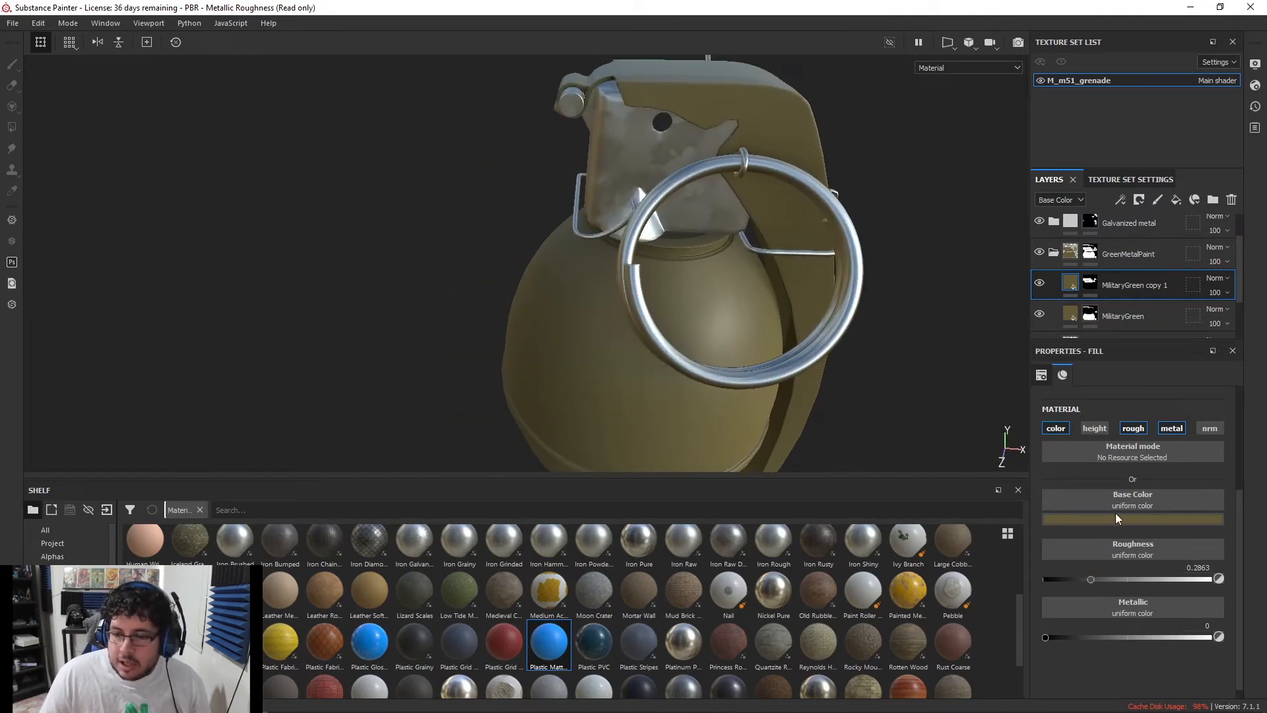
pyautogui.click(1092, 519)
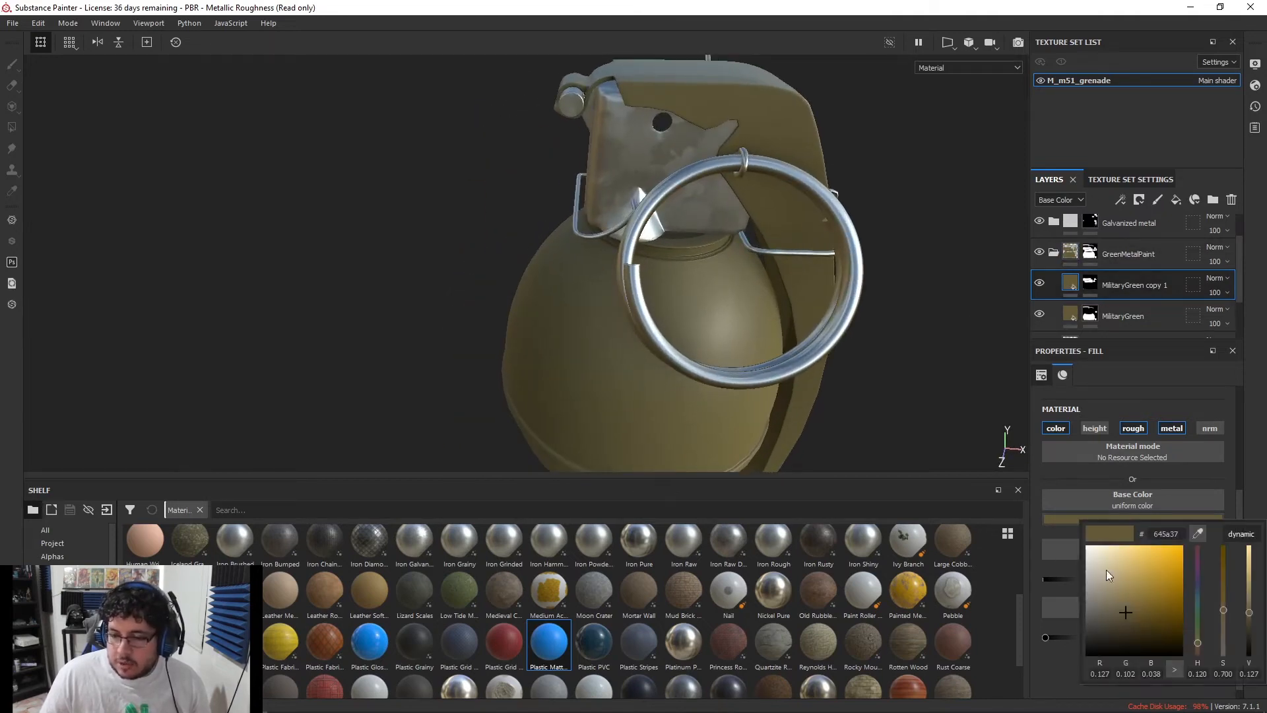
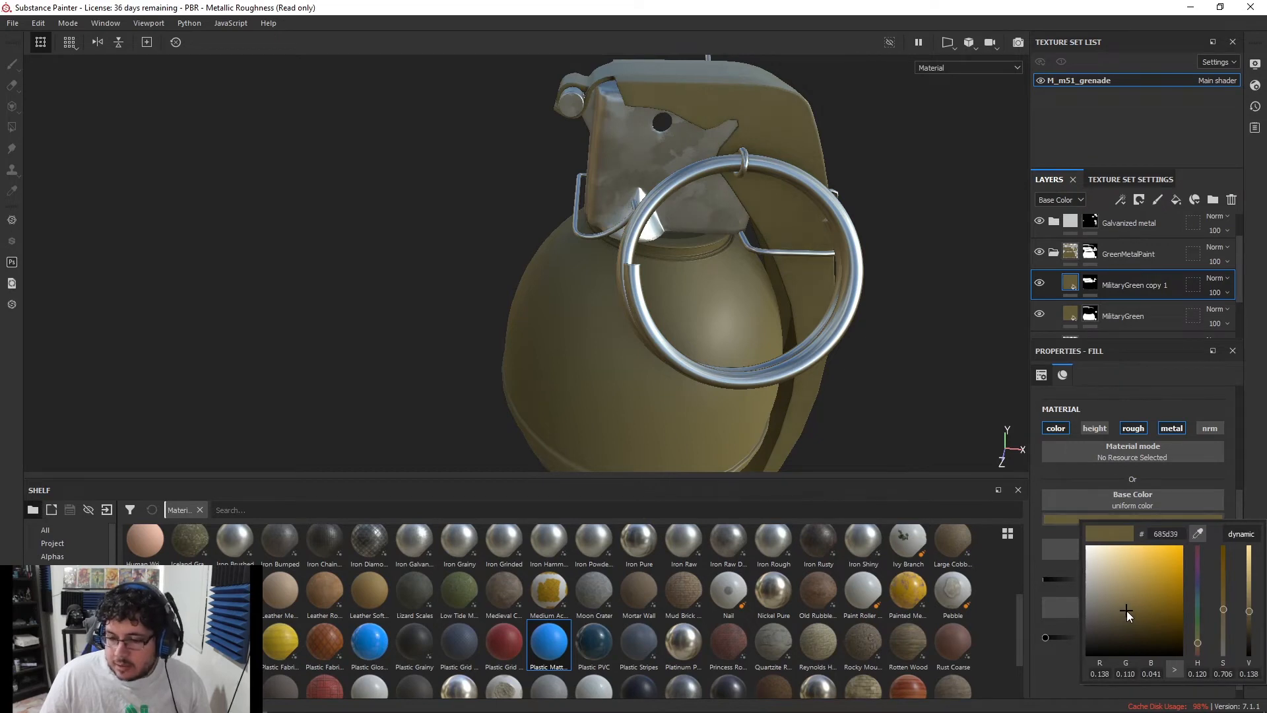
pyautogui.moveTo(1128, 617); pyautogui.dragTo(1127, 627)
pyautogui.press('Escape')
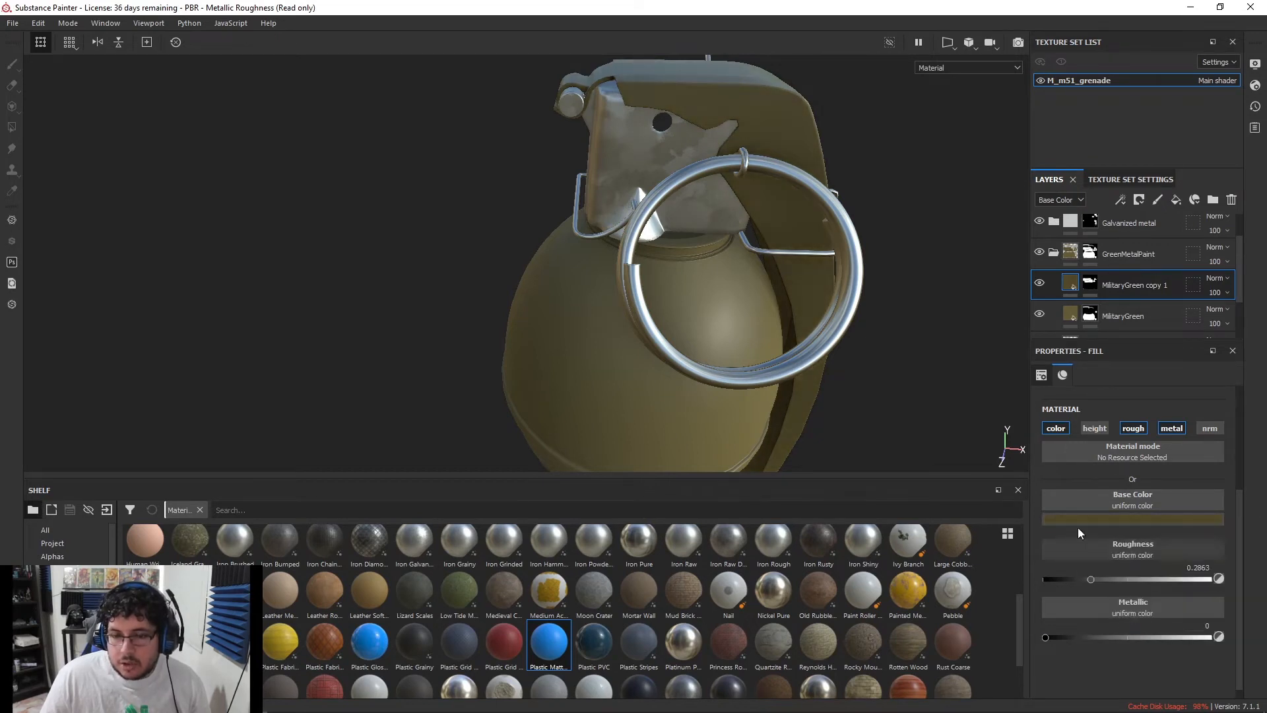
# Examine the green paint on the lever and body of the whole grenade from several angles
pyautogui.keyDown('alt'); pyautogui.moveTo(851, 396); pyautogui.dragTo(775, 369); pyautogui.keyUp('alt')
pyautogui.keyDown('alt'); pyautogui.moveTo(776, 369); pyautogui.dragTo(673, 178, button='middle'); pyautogui.keyUp('alt')
pyautogui.scroll(-4, 673, 178)
pyautogui.keyDown('alt'); pyautogui.moveTo(584, 190); pyautogui.dragTo(602, 221); pyautogui.keyUp('alt')
pyautogui.keyDown('alt'); pyautogui.moveTo(602, 221); pyautogui.dragTo(588, 264, button='middle'); pyautogui.keyUp('alt')
pyautogui.keyDown('alt'); pyautogui.moveTo(588, 264); pyautogui.dragTo(690, 317, button='right'); pyautogui.keyUp('alt')
pyautogui.keyDown('alt'); pyautogui.moveTo(691, 316); pyautogui.dragTo(900, 328); pyautogui.keyUp('alt')
pyautogui.scroll(-3, 553, 280)
pyautogui.keyDown('alt'); pyautogui.moveTo(554, 280); pyautogui.dragTo(739, 224, button='right'); pyautogui.keyUp('alt')
pyautogui.keyDown('alt'); pyautogui.moveTo(739, 225); pyautogui.dragTo(862, 258); pyautogui.keyUp('alt')
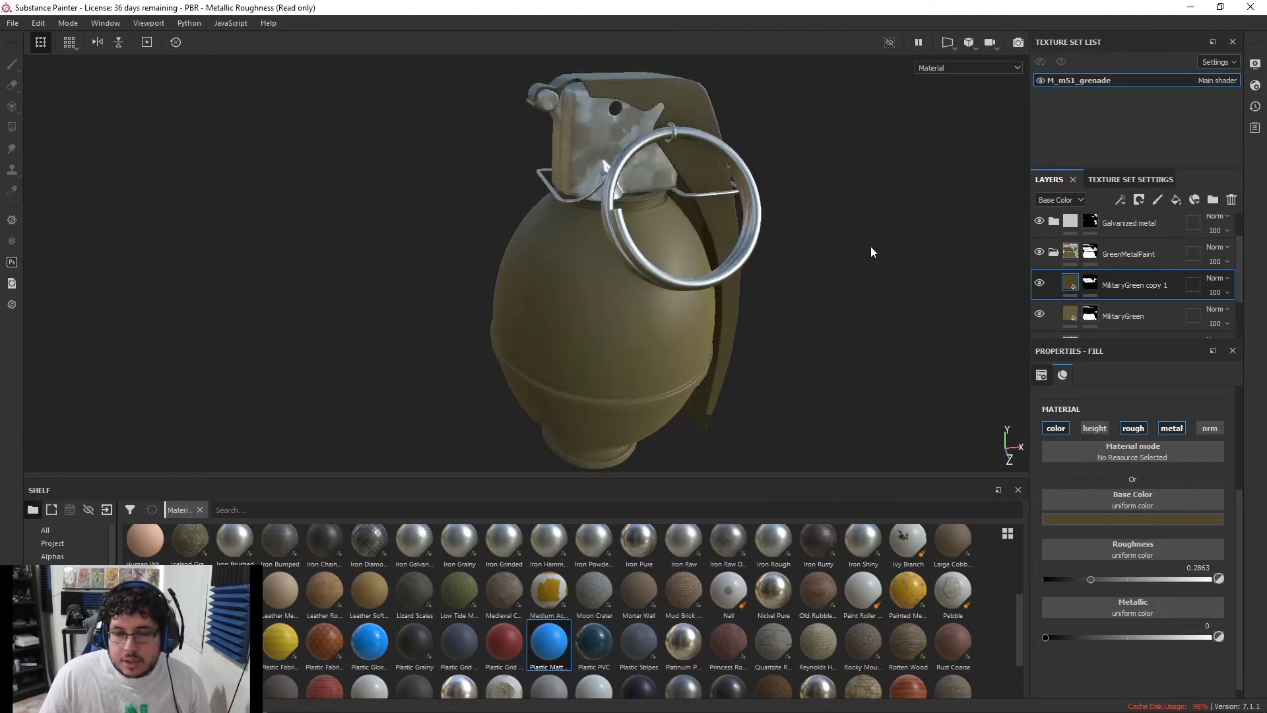
pyautogui.keyDown('alt'); pyautogui.moveTo(730, 264); pyautogui.dragTo(756, 241, button='right'); pyautogui.keyUp('alt')
pyautogui.keyDown('alt'); pyautogui.moveTo(770, 182); pyautogui.dragTo(905, 246); pyautogui.keyUp('alt')
pyautogui.scroll(1, 1067, 266)
# Select the Iron Galvanized layer in the Galvanized metal folder and compare the fuze housing with the grenade reference photo
pyautogui.click(1054, 260)
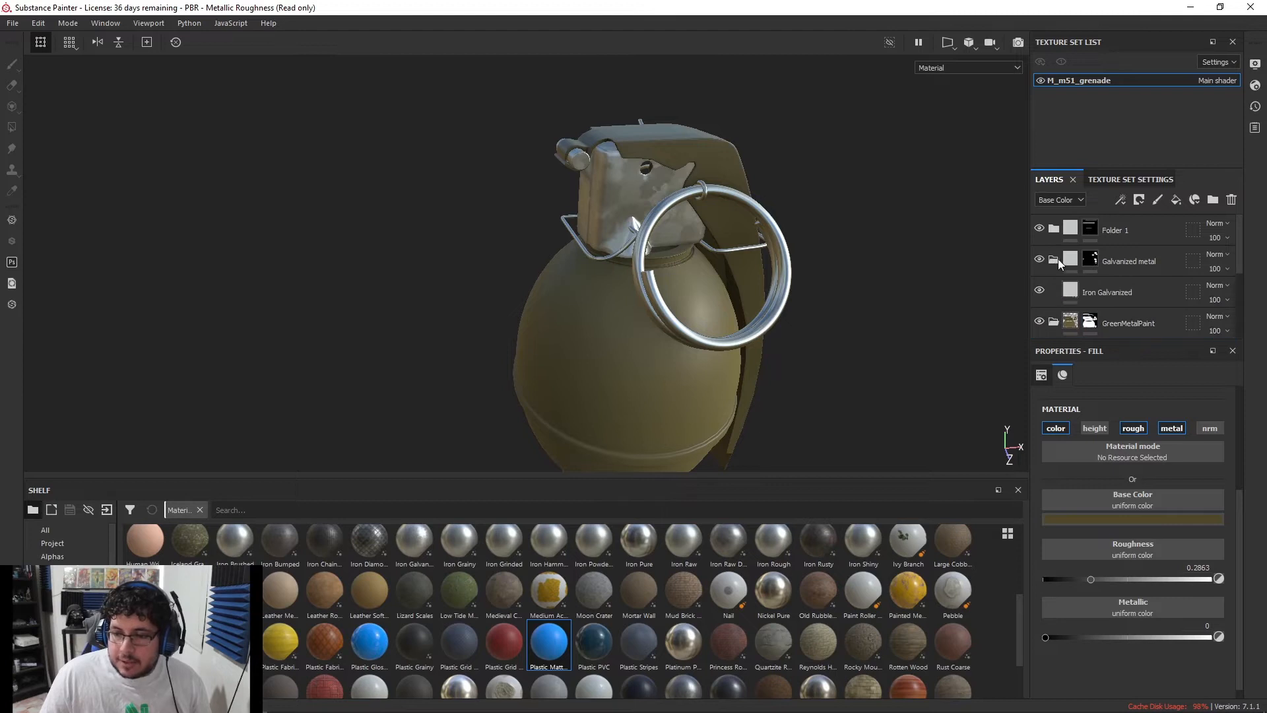
pyautogui.click(1087, 290)
pyautogui.keyDown('alt'); pyautogui.moveTo(631, 165); pyautogui.dragTo(1043, 311, button='right'); pyautogui.keyUp('alt')
pyautogui.keyDown('alt'); pyautogui.moveTo(637, 201); pyautogui.dragTo(1211, 189, button='right'); pyautogui.keyUp('alt')
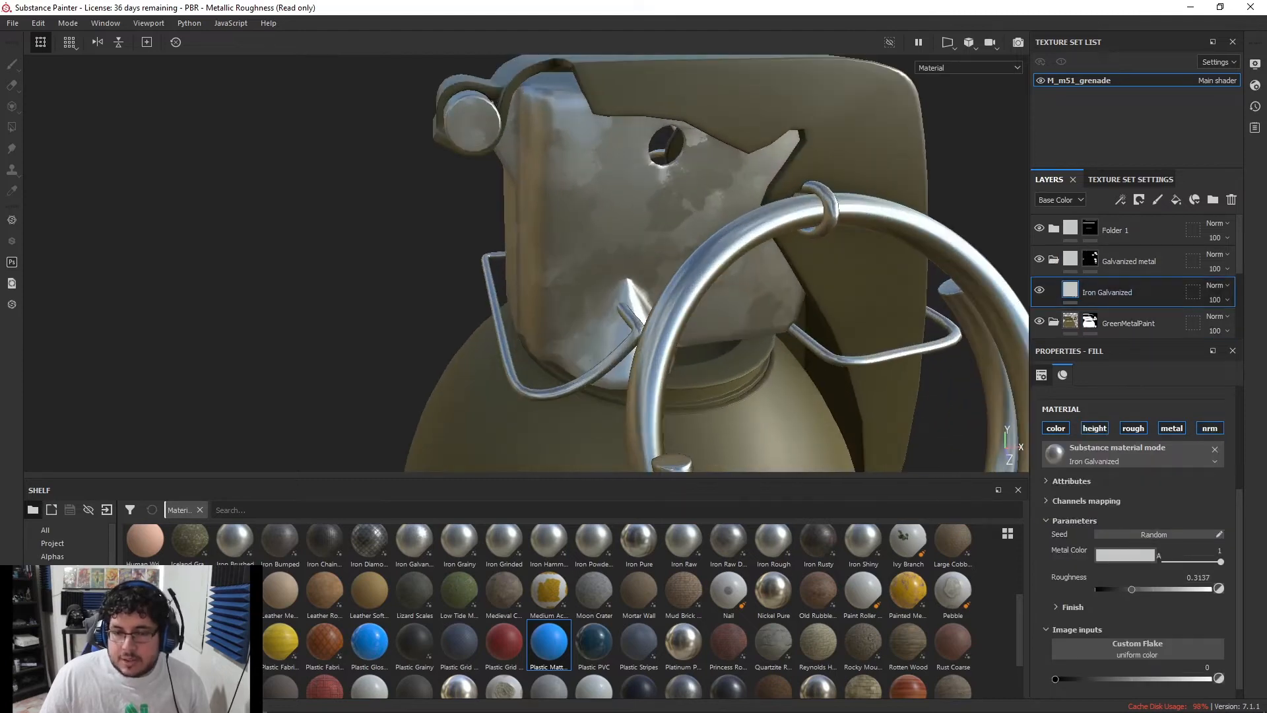
pyautogui.moveTo(1266, 130); pyautogui.dragTo(796, 153)
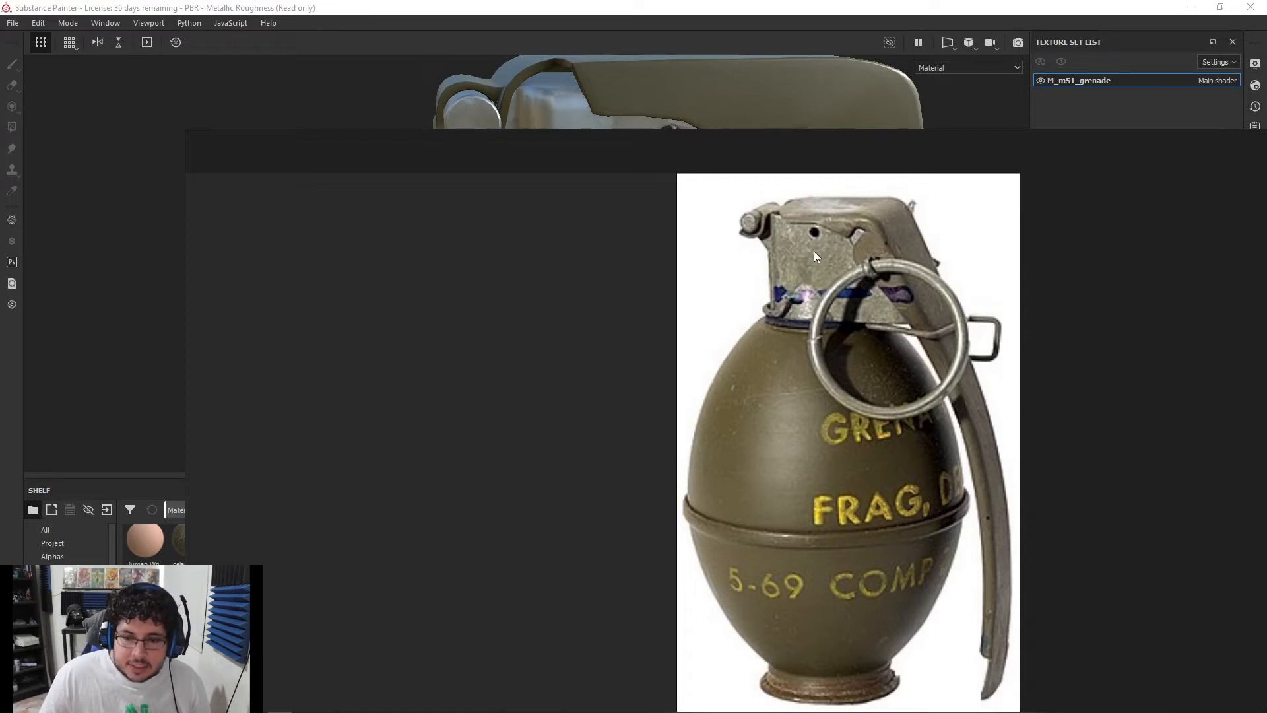
pyautogui.moveTo(767, 150)
pyautogui.mouseDown()
pyautogui.moveTo(1266, 183)
pyautogui.moveTo(986, 147)
pyautogui.mouseUp()
pyautogui.moveTo(986, 147); pyautogui.dragTo(1266, 160, button='right')
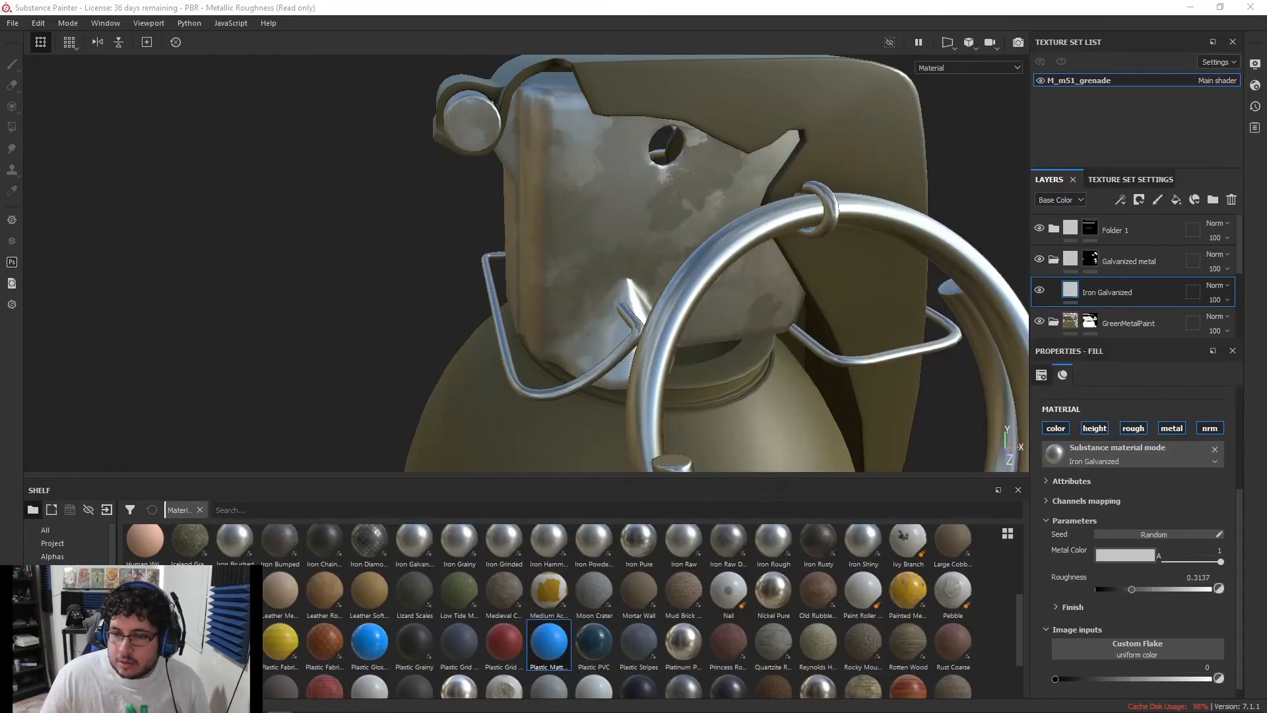
pyautogui.keyDown('alt'); pyautogui.moveTo(662, 192); pyautogui.dragTo(636, 206, button='right'); pyautogui.keyUp('alt')
pyautogui.keyDown('alt'); pyautogui.moveTo(636, 206); pyautogui.dragTo(675, 224); pyautogui.keyUp('alt')
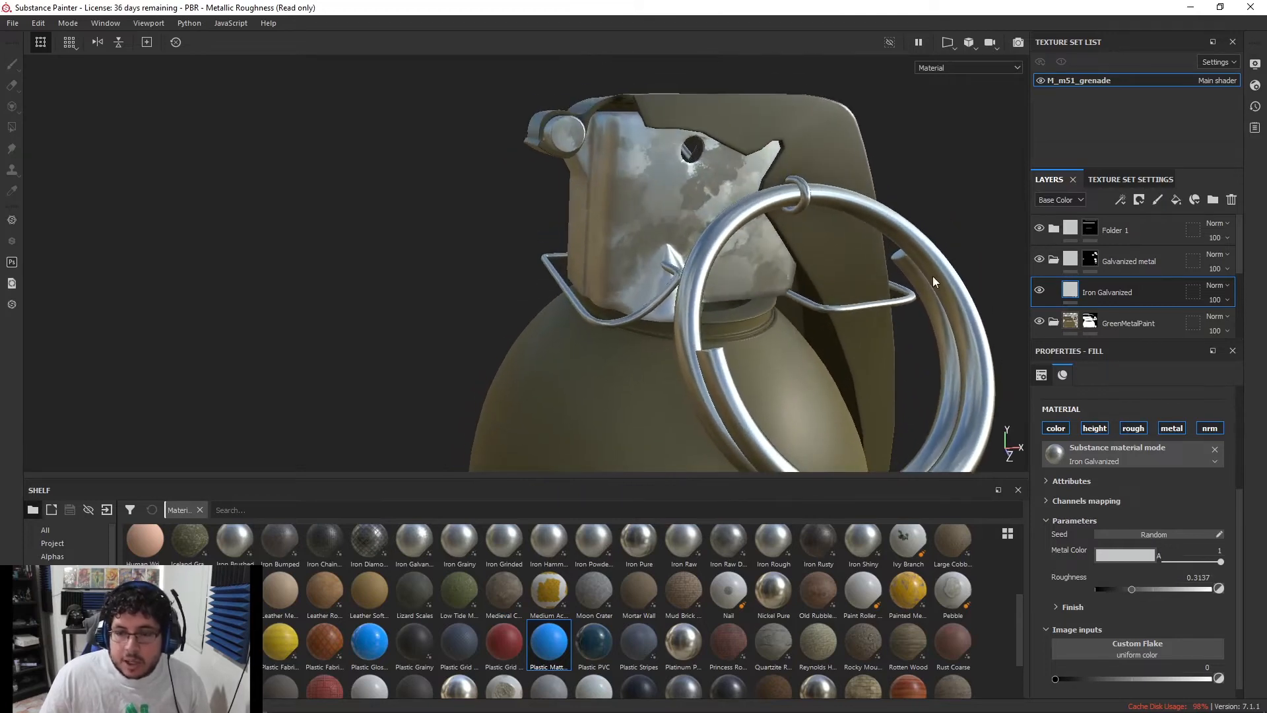
# Set the UV scale of the Iron Galvanized layer to 7.28 and check the pattern on the fuze housing
pyautogui.click(1080, 295)
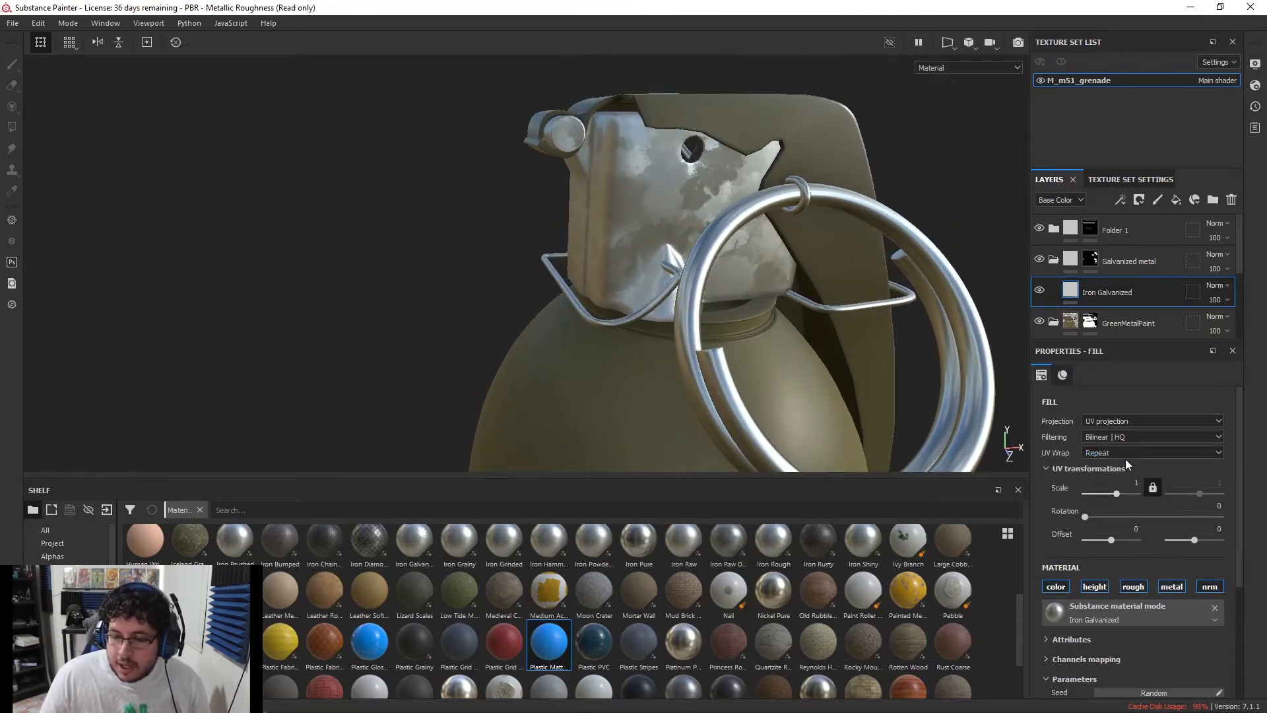
pyautogui.moveTo(1117, 493); pyautogui.dragTo(1120, 492)
pyautogui.keyDown('alt'); pyautogui.moveTo(693, 254); pyautogui.dragTo(502, 231); pyautogui.keyUp('alt')
pyautogui.scroll(-3, 814, 361)
pyautogui.keyDown('alt'); pyautogui.moveTo(814, 361); pyautogui.dragTo(730, 233, button='middle'); pyautogui.keyUp('alt')
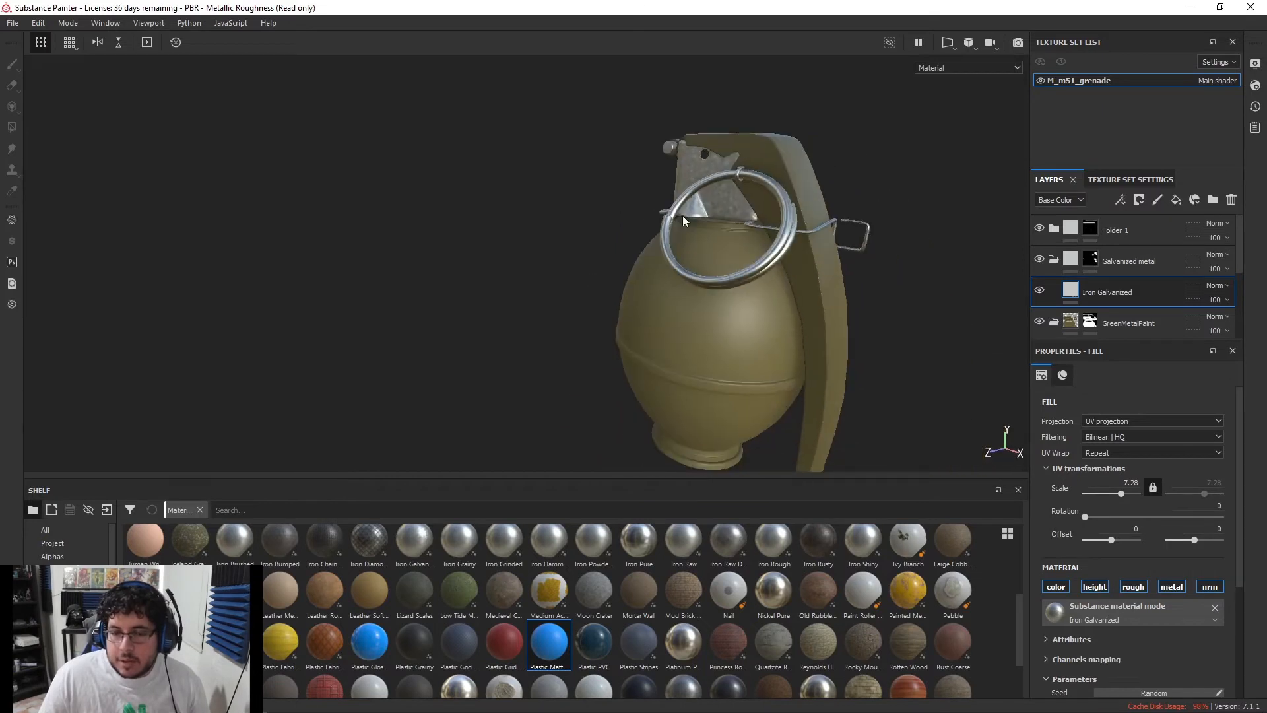
pyautogui.scroll(2, 733, 234)
pyautogui.keyDown('alt'); pyautogui.moveTo(733, 234); pyautogui.dragTo(949, 265); pyautogui.keyUp('alt')
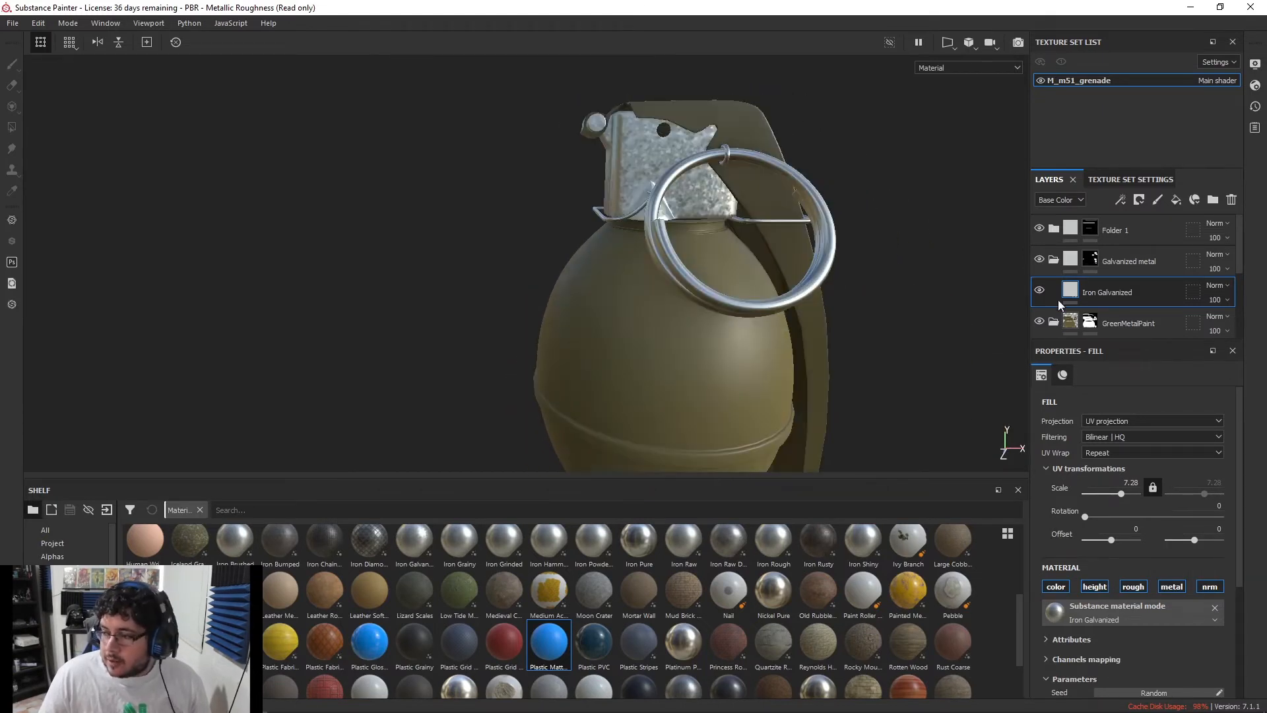
# Rename the folder holding the Iron Pure layer as IronRing and select the Iron Pure layer inside it
pyautogui.click(1054, 228)
pyautogui.doubleClick(1117, 231)
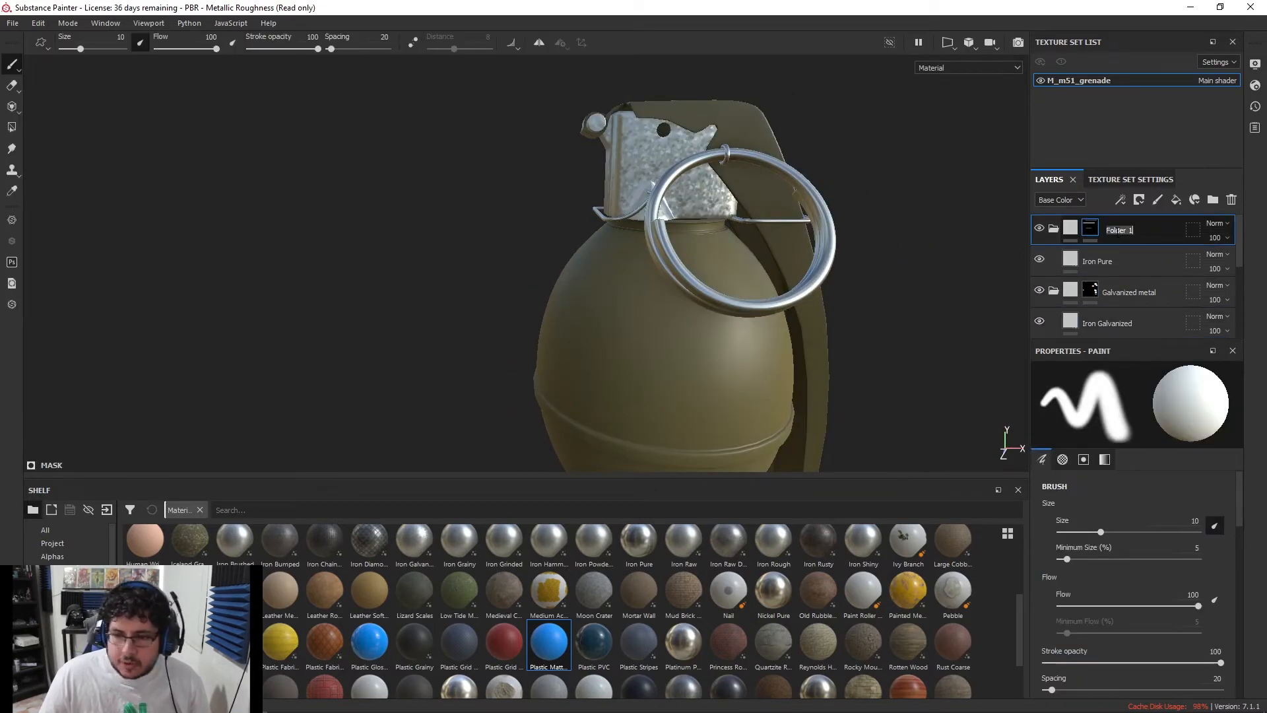
pyautogui.write('IronRing')
pyautogui.press('Return')
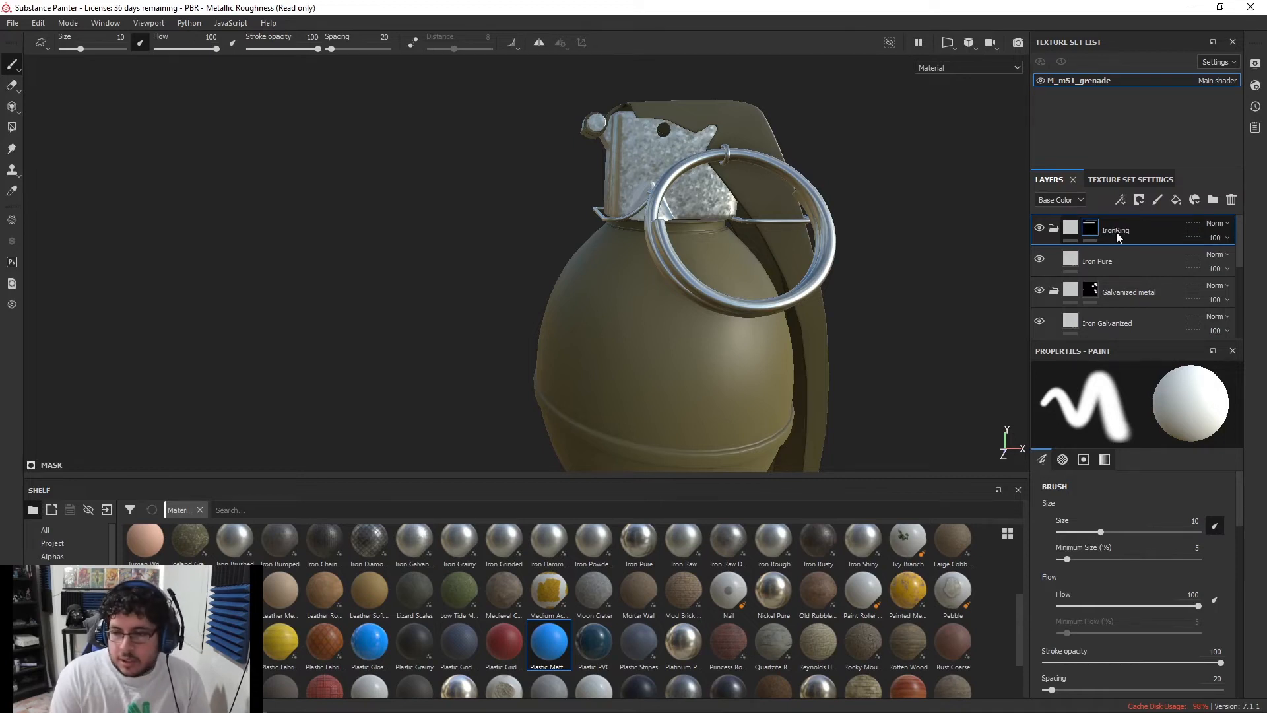
pyautogui.click(1092, 262)
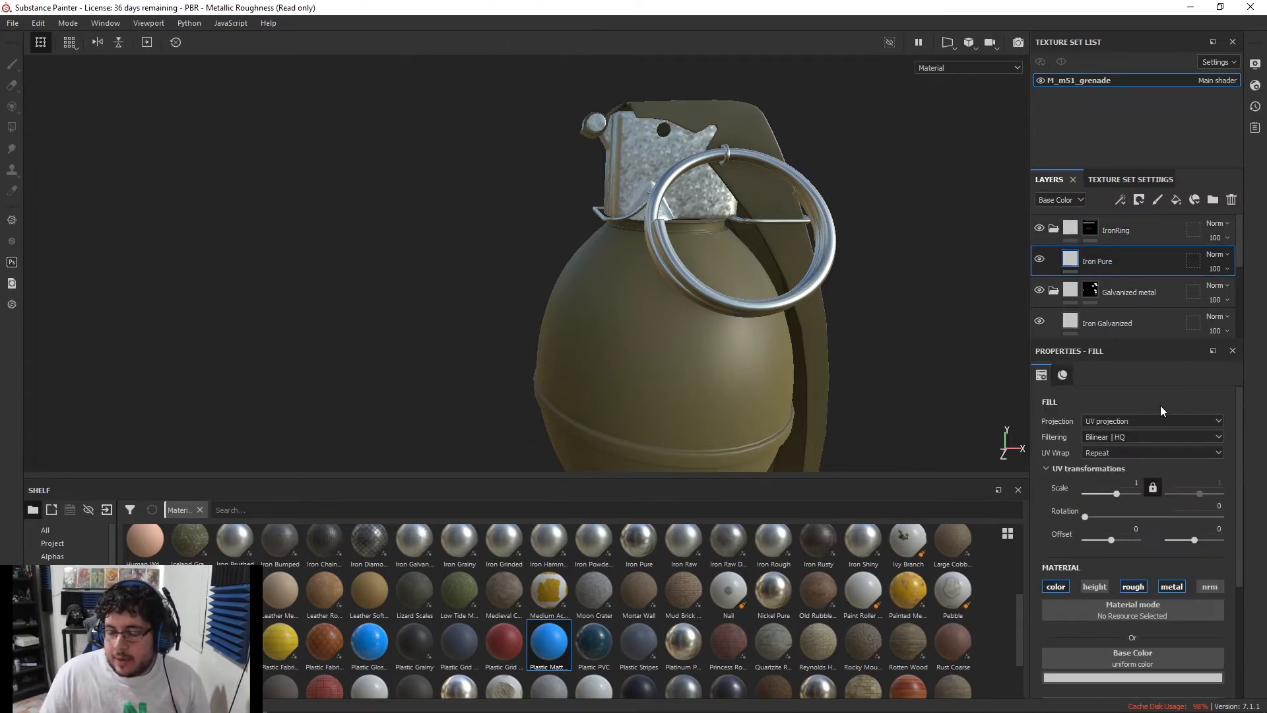
# Set the Iron Pure layer's roughness to 0.3647 and darken its base color to the bluish grey 6f7777
pyautogui.scroll(-5, 1127, 504)
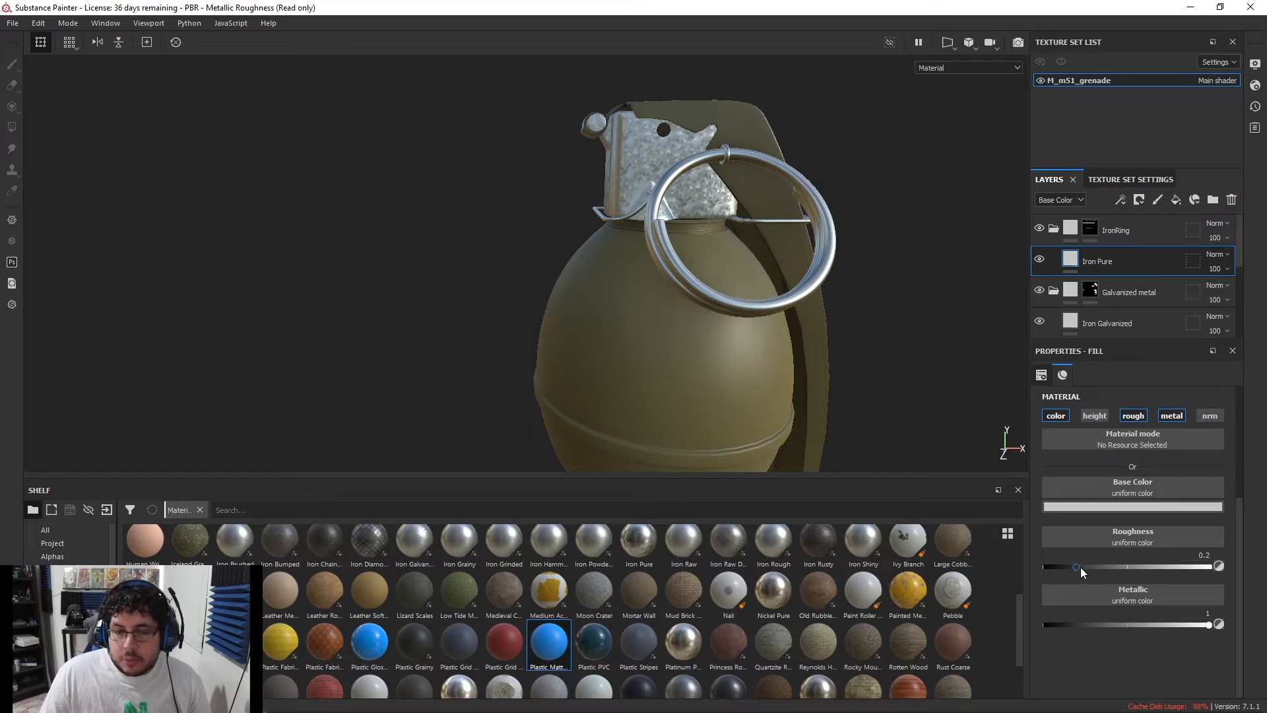
pyautogui.keyDown('alt'); pyautogui.moveTo(894, 327); pyautogui.dragTo(825, 331); pyautogui.keyUp('alt')
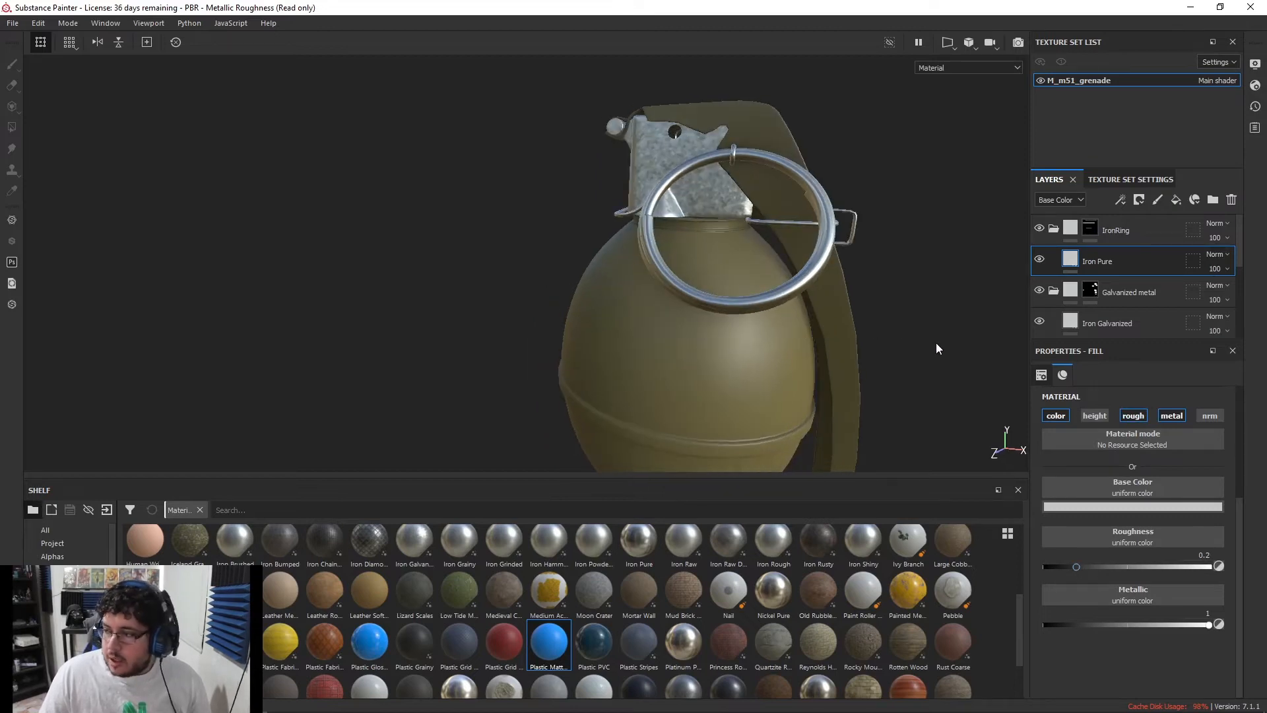
pyautogui.moveTo(1085, 567); pyautogui.dragTo(1105, 563)
pyautogui.click(1114, 505)
pyautogui.click(1095, 556)
pyautogui.moveTo(1095, 556); pyautogui.dragTo(1092, 589)
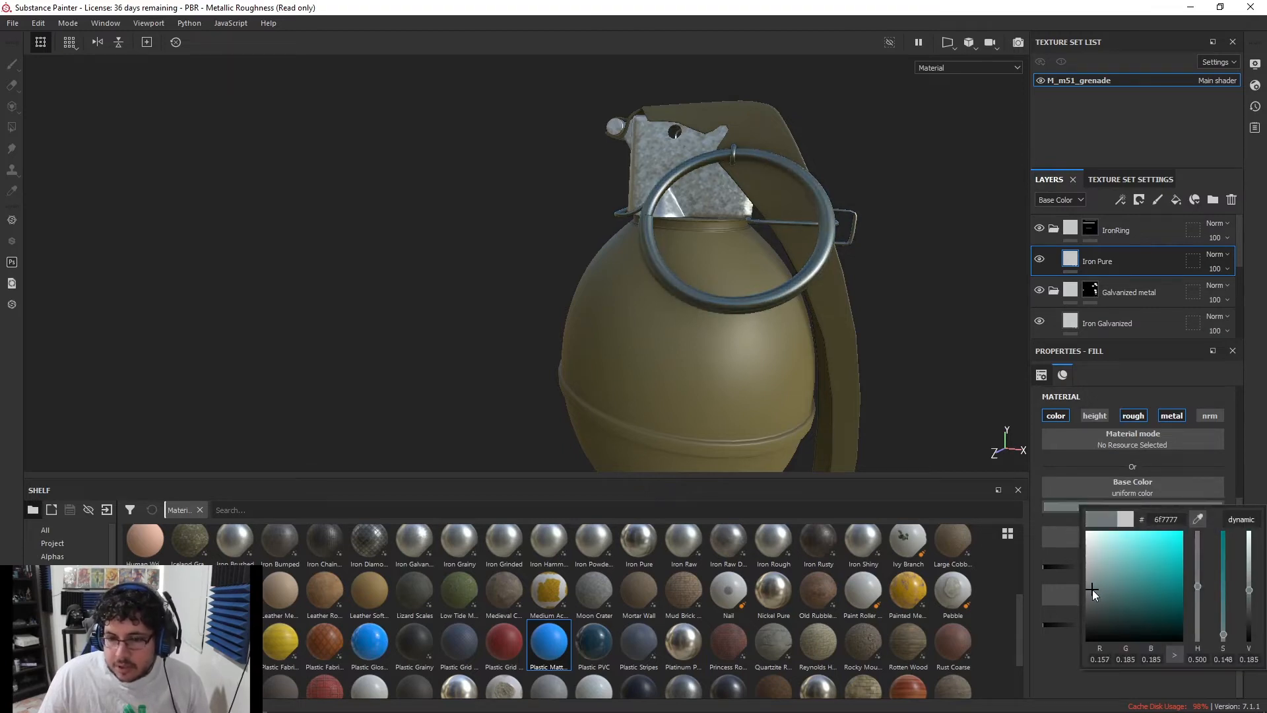
# Examine the darkened pull ring from several angles and compare it with the grenade reference photo
pyautogui.keyDown('alt'); pyautogui.moveTo(812, 360); pyautogui.dragTo(888, 297); pyautogui.keyUp('alt')
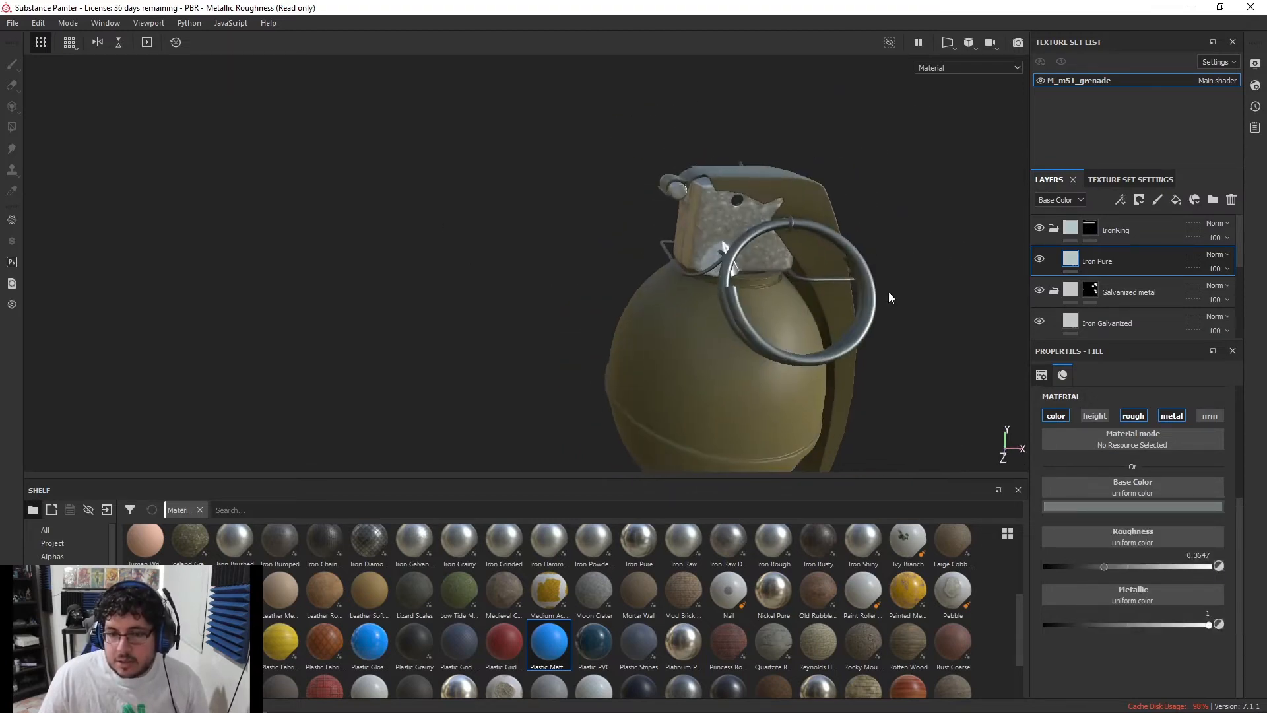
pyautogui.scroll(-3, 713, 232)
pyautogui.scroll(3, 754, 290)
pyautogui.keyDown('alt'); pyautogui.moveTo(755, 291); pyautogui.dragTo(825, 281); pyautogui.keyUp('alt')
pyautogui.keyDown('alt'); pyautogui.moveTo(825, 286); pyautogui.dragTo(796, 402, button='middle'); pyautogui.keyUp('alt')
pyautogui.scroll(3, 746, 297)
pyautogui.keyDown('alt'); pyautogui.moveTo(778, 290); pyautogui.dragTo(875, 267); pyautogui.keyUp('alt')
pyautogui.scroll(3, 831, 297)
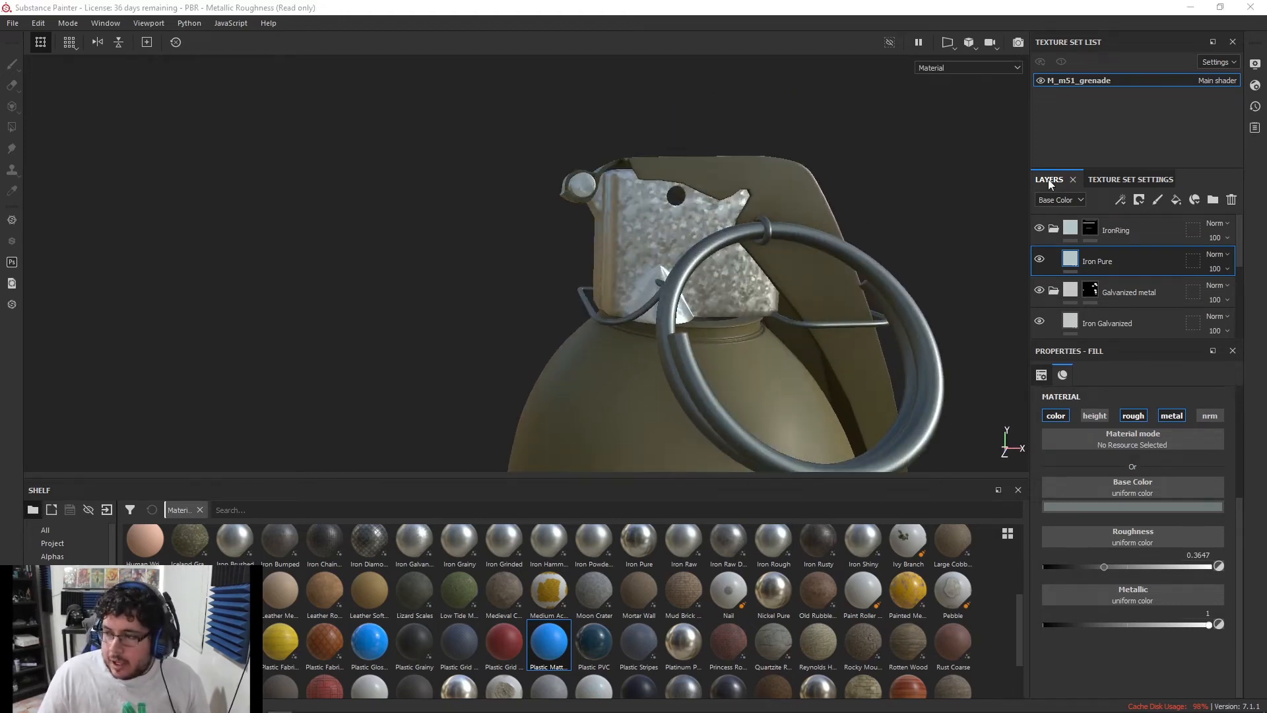
pyautogui.moveTo(1266, 343); pyautogui.dragTo(630, 485, button='right')
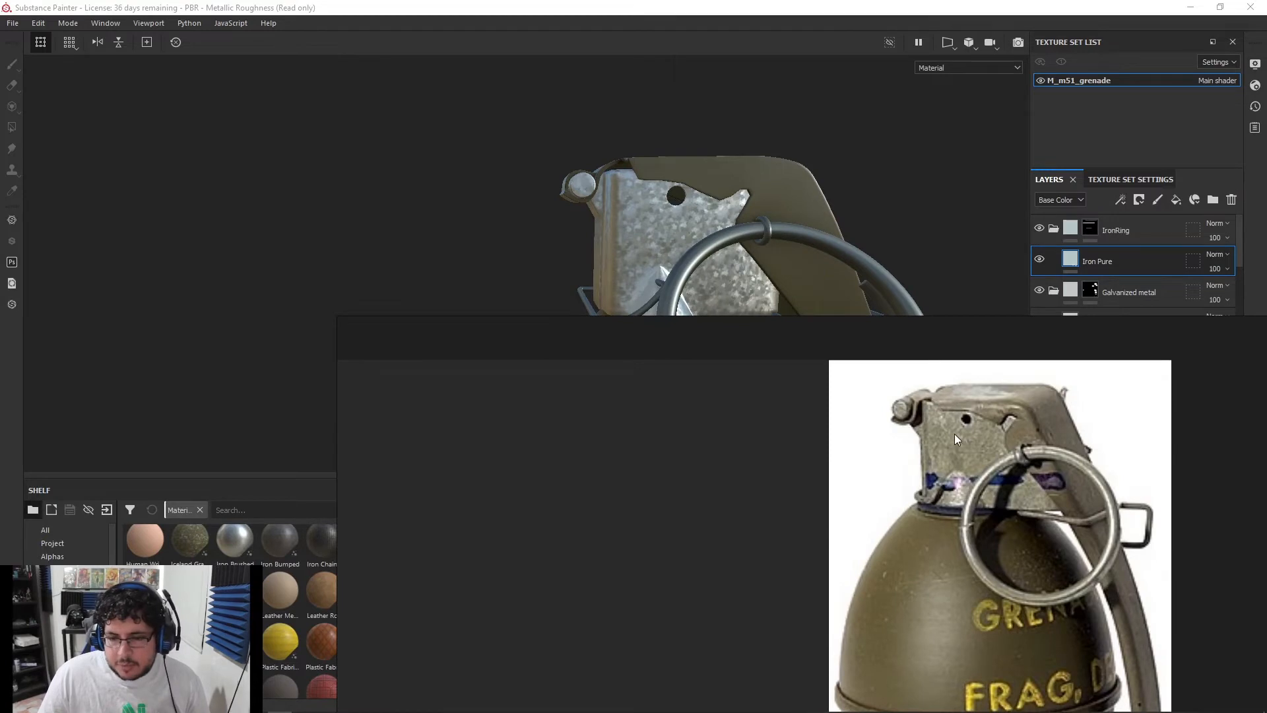
pyautogui.moveTo(912, 327); pyautogui.dragTo(1266, 396, button='right')
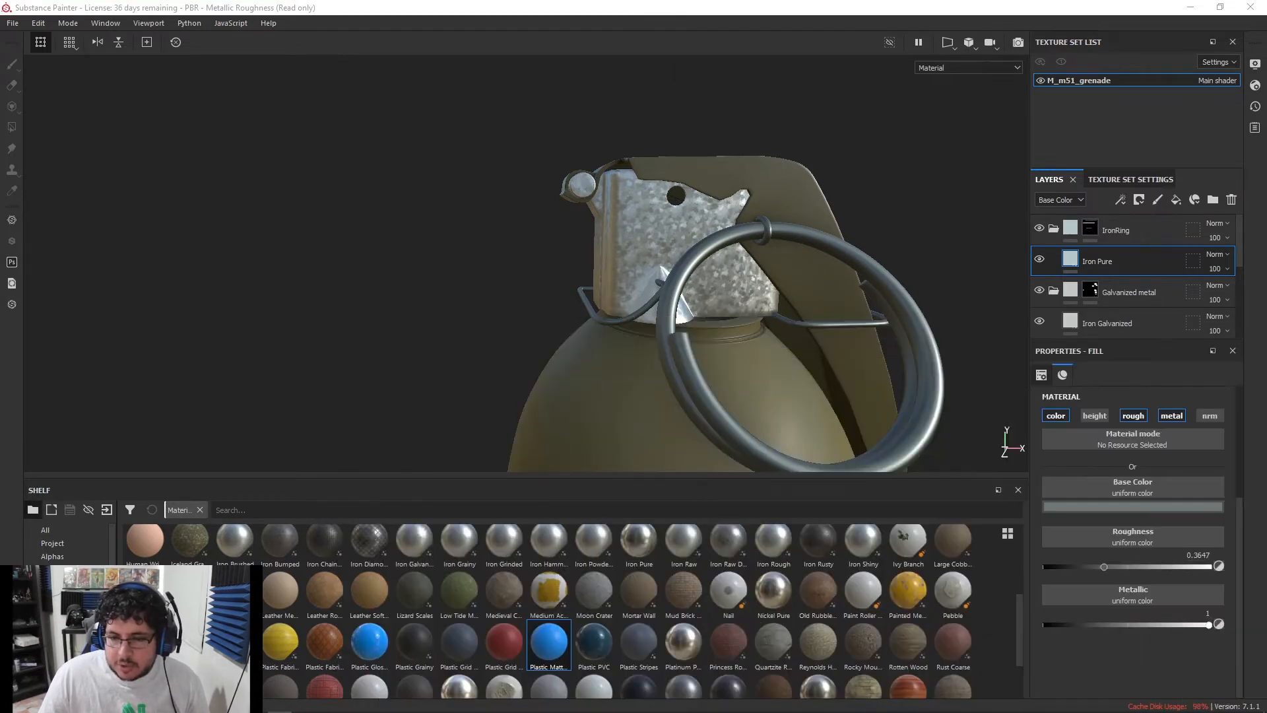
# Darken the Metal Color of the Iron Galvanized layer to a greenish mid grey and check it on the fuze housing
pyautogui.scroll(-1, 1091, 302)
pyautogui.click(1095, 286)
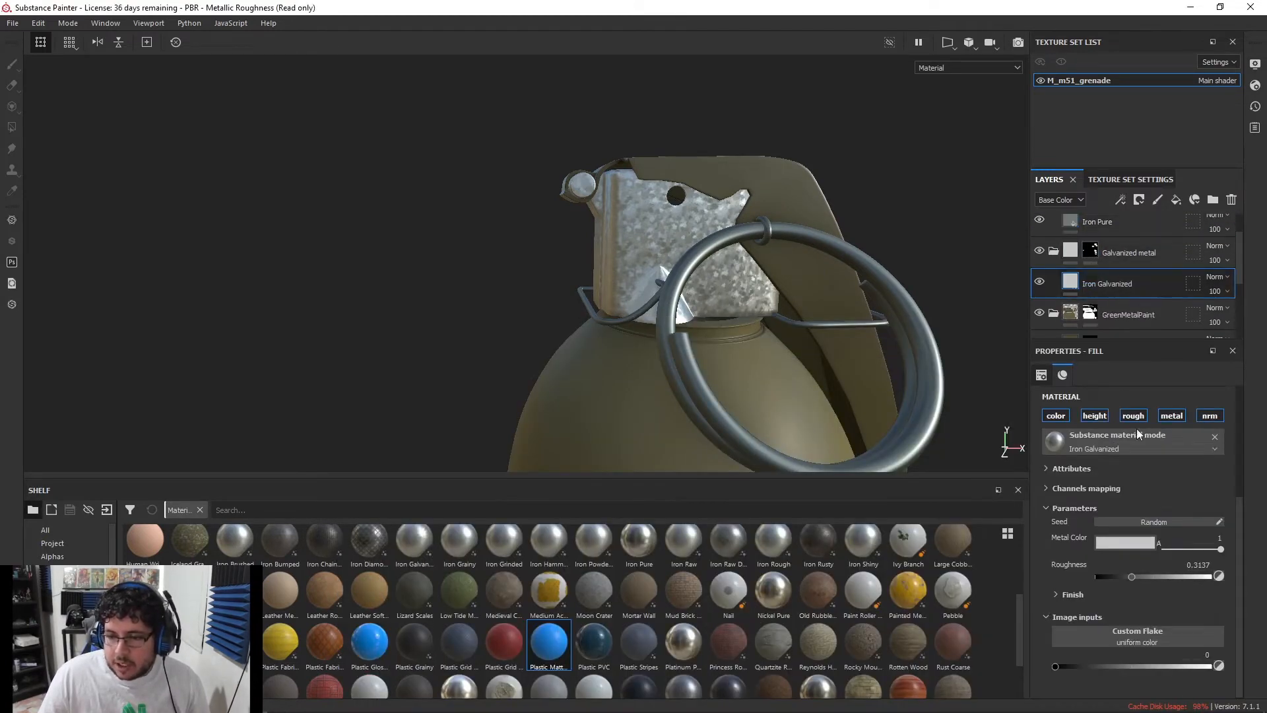
pyautogui.click(1121, 541)
pyautogui.moveTo(1089, 598); pyautogui.dragTo(1089, 621)
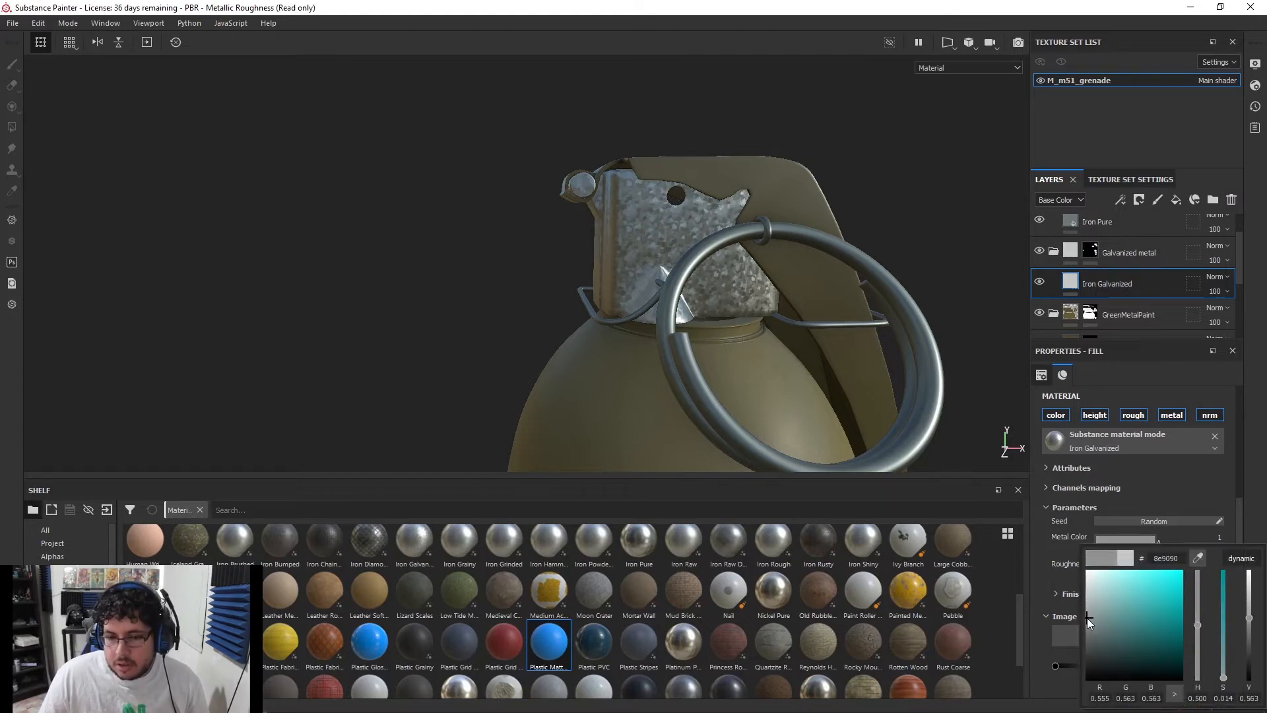
pyautogui.moveTo(1197, 625); pyautogui.dragTo(1222, 670)
pyautogui.keyDown('alt'); pyautogui.moveTo(924, 403); pyautogui.dragTo(881, 378); pyautogui.keyUp('alt')
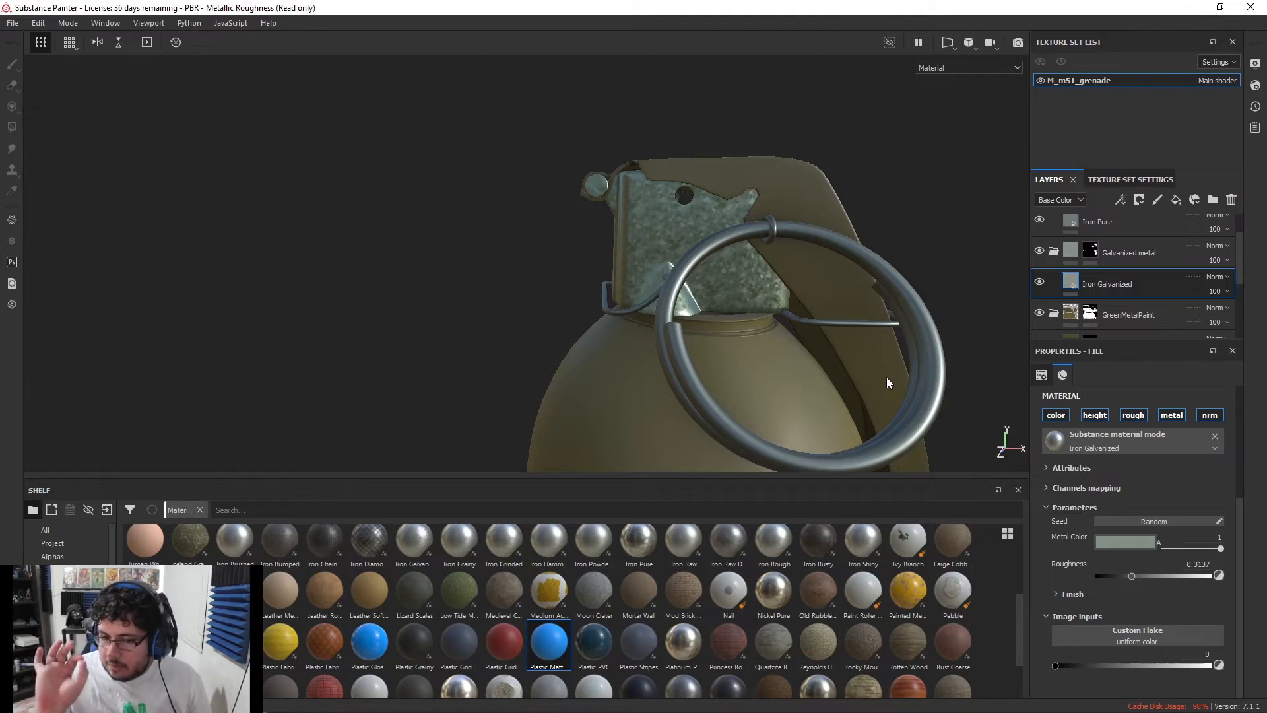
pyautogui.moveTo(801, 319)
pyautogui.keyDown('alt'); pyautogui.mouseDown()
pyautogui.moveTo(770, 288)
pyautogui.moveTo(780, 305)
pyautogui.mouseUp(); pyautogui.keyUp('alt')
pyautogui.scroll(-3, 780, 305)
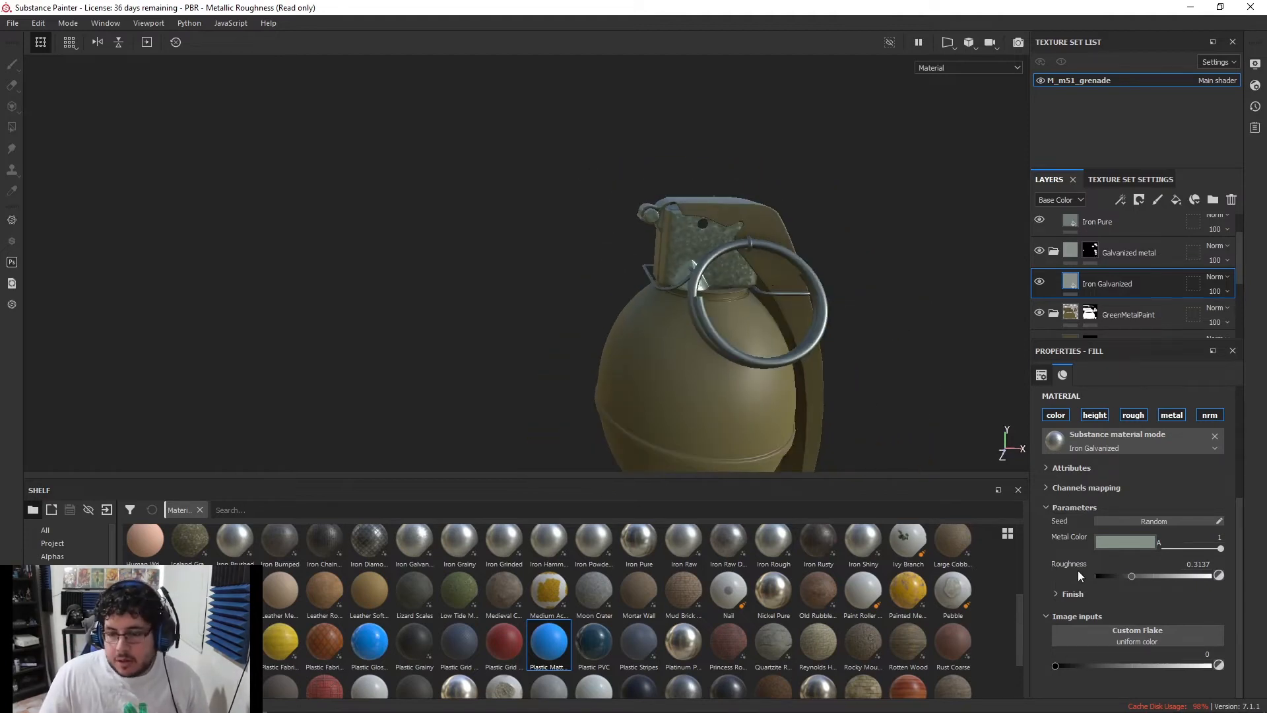
# Reduce the saturation of the Iron Galvanized layer's Metal Color to a more neutral grey
pyautogui.click(1125, 542)
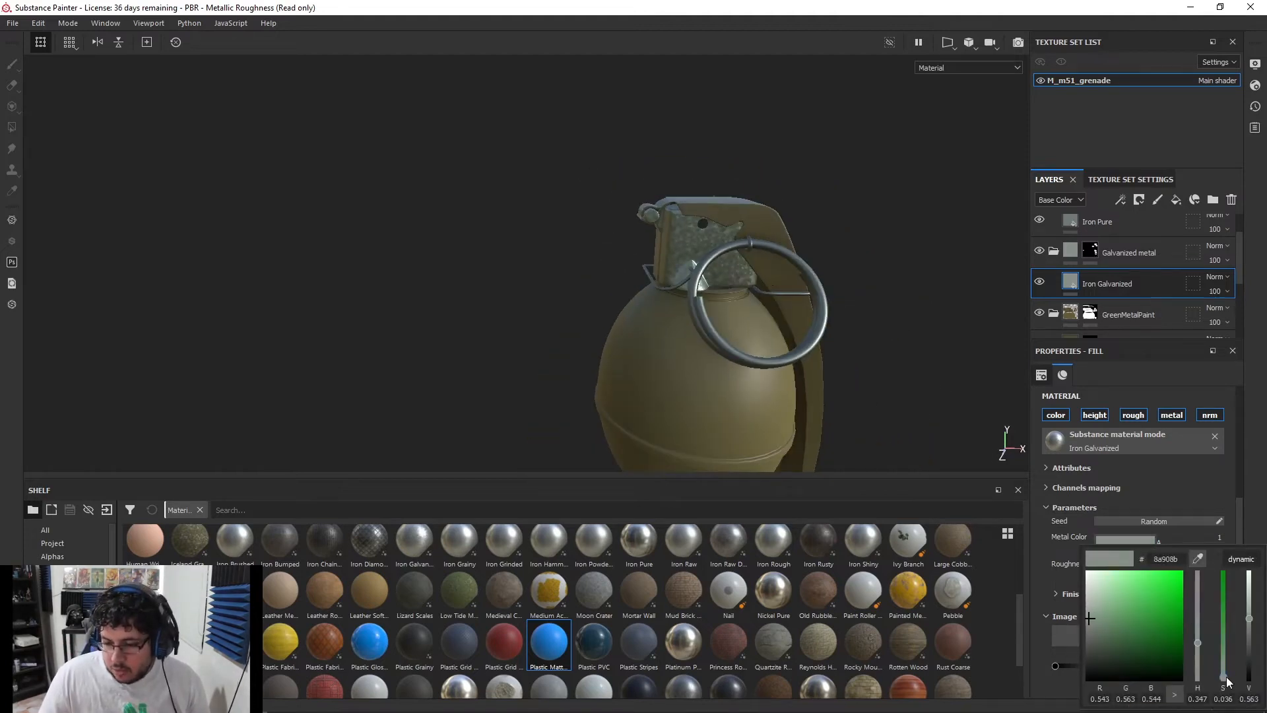
pyautogui.keyDown('alt'); pyautogui.moveTo(837, 444); pyautogui.dragTo(699, 263); pyautogui.keyUp('alt')
pyautogui.keyDown('alt'); pyautogui.moveTo(698, 263); pyautogui.dragTo(727, 283, button='middle'); pyautogui.keyUp('alt')
pyautogui.keyDown('alt'); pyautogui.moveTo(726, 284); pyautogui.dragTo(750, 269, button='right'); pyautogui.keyUp('alt')
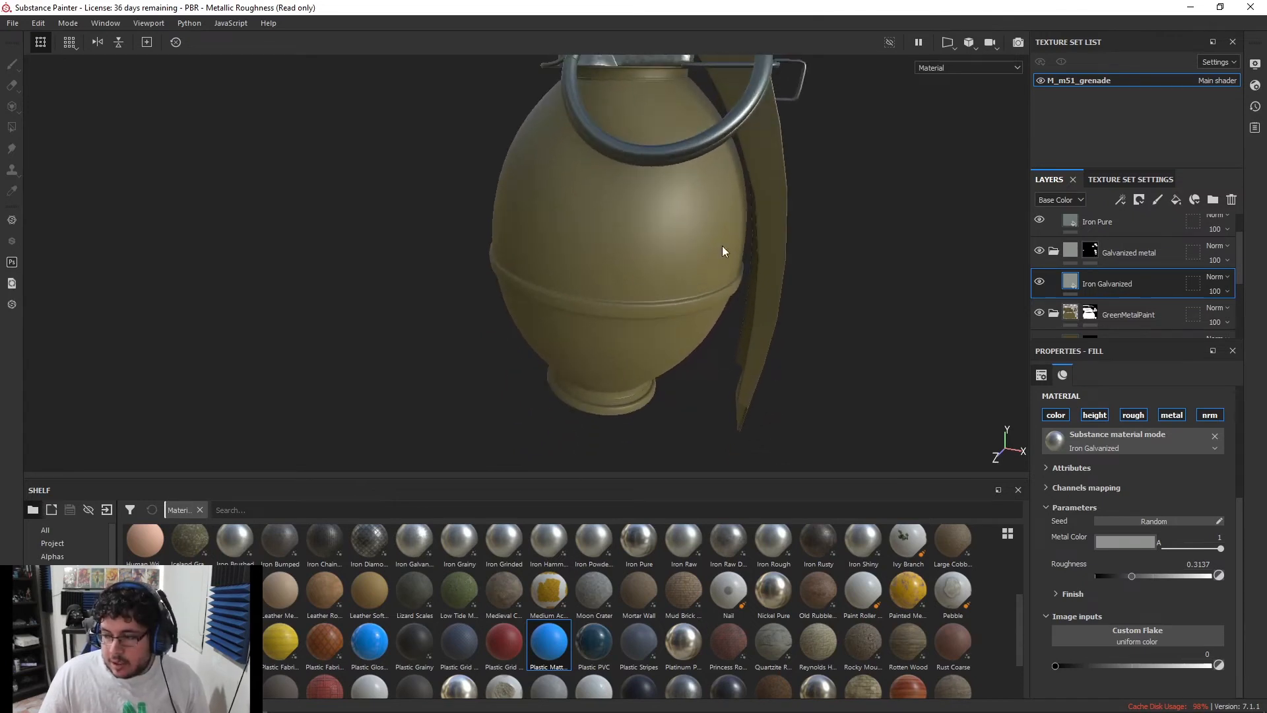
# Examine the green paint on the grenade body and lever from the front and below
pyautogui.keyDown('alt'); pyautogui.moveTo(750, 269); pyautogui.dragTo(699, 255); pyautogui.keyUp('alt')
pyautogui.keyDown('alt'); pyautogui.moveTo(699, 254); pyautogui.dragTo(799, 268, button='right'); pyautogui.keyUp('alt')
pyautogui.keyDown('alt'); pyautogui.moveTo(796, 235); pyautogui.dragTo(811, 255, button='middle'); pyautogui.keyUp('alt')
pyautogui.keyDown('alt'); pyautogui.moveTo(812, 255); pyautogui.dragTo(691, 238, button='right'); pyautogui.keyUp('alt')
pyautogui.keyDown('alt'); pyautogui.moveTo(762, 253); pyautogui.dragTo(769, 269, button='middle'); pyautogui.keyUp('alt')
pyautogui.keyDown('alt'); pyautogui.moveTo(770, 269); pyautogui.dragTo(706, 259, button='right'); pyautogui.keyUp('alt')
pyautogui.keyDown('alt'); pyautogui.moveTo(763, 259); pyautogui.dragTo(670, 251, button='middle'); pyautogui.keyUp('alt')
pyautogui.keyDown('alt'); pyautogui.moveTo(667, 231); pyautogui.dragTo(721, 278); pyautogui.keyUp('alt')
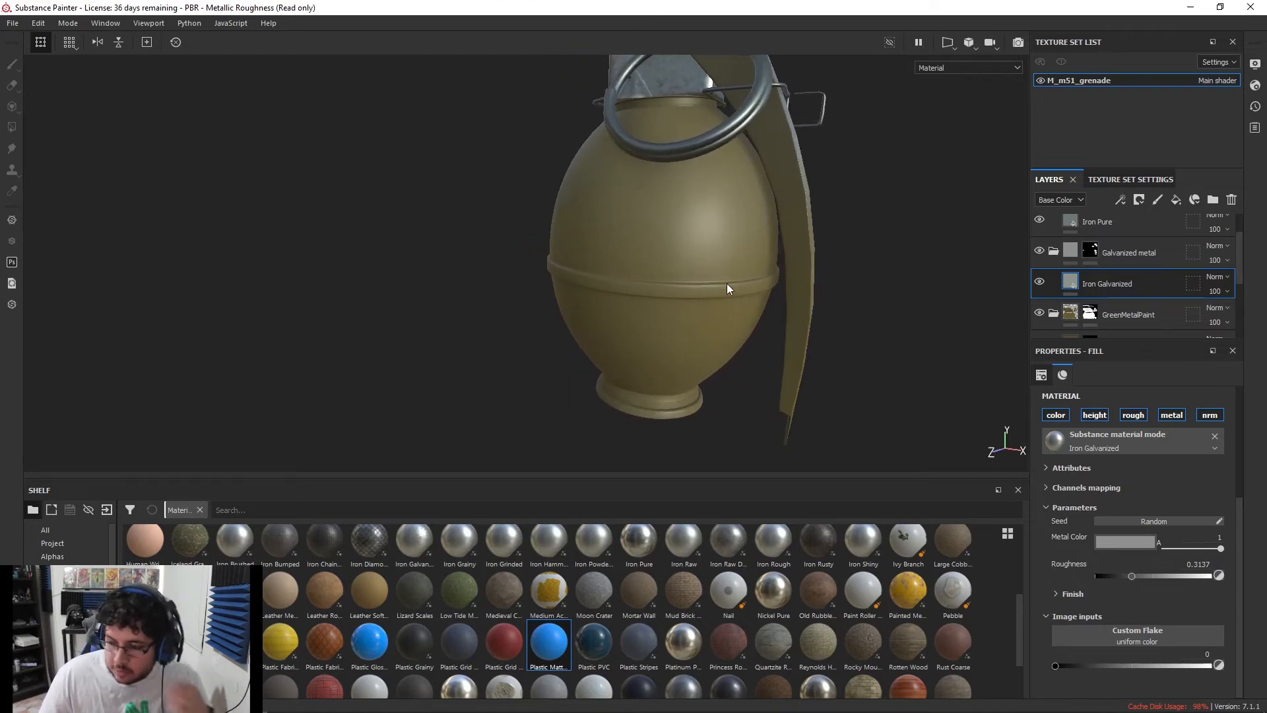
# Shift the base color of the MilitaryGreen layer to a darker, greener olive and check it on the body
pyautogui.scroll(-5, 1098, 292)
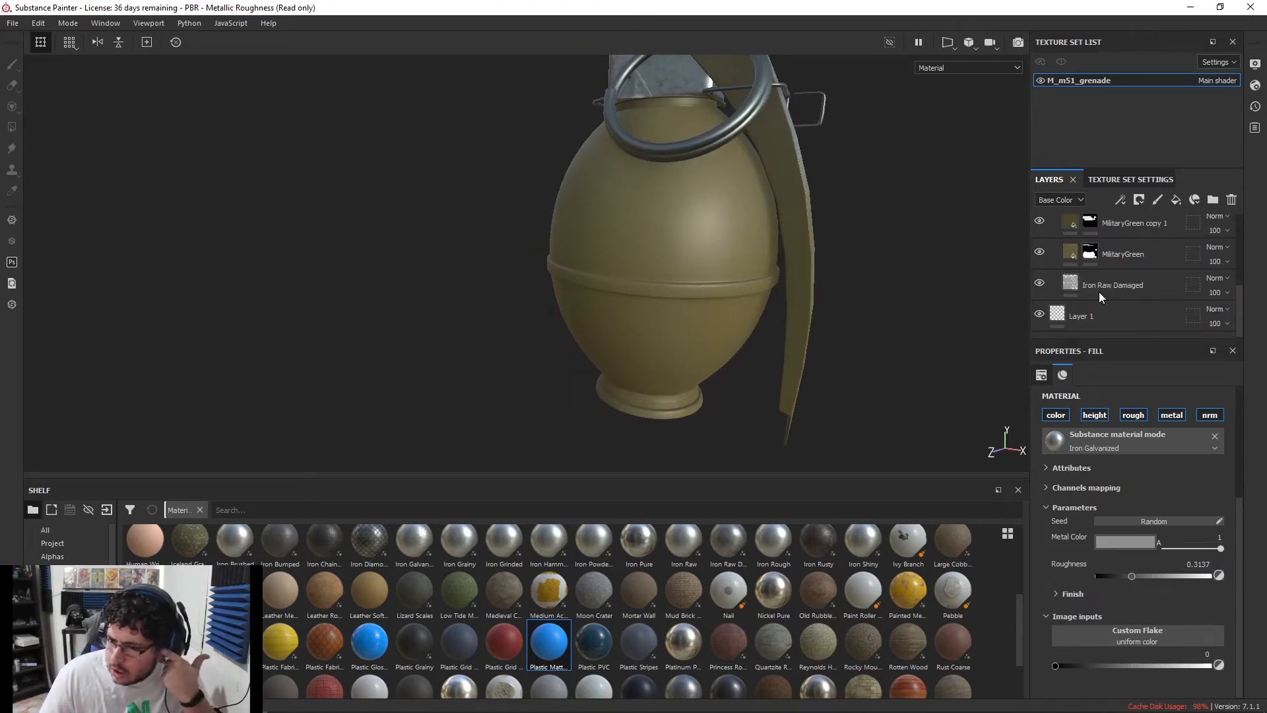
pyautogui.click(1066, 253)
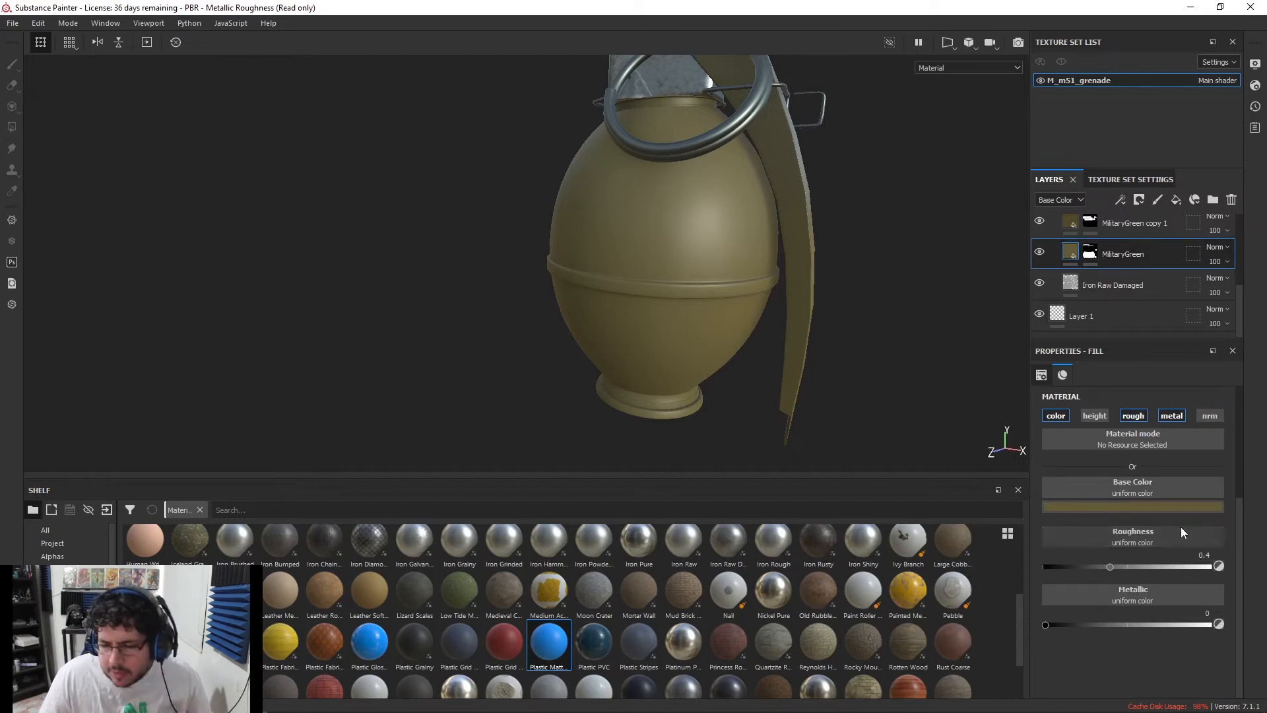
pyautogui.click(1154, 506)
pyautogui.moveTo(1128, 597); pyautogui.dragTo(1198, 628)
pyautogui.keyDown('alt'); pyautogui.moveTo(839, 315); pyautogui.dragTo(896, 331); pyautogui.keyUp('alt')
pyautogui.keyDown('alt'); pyautogui.moveTo(896, 331); pyautogui.dragTo(912, 390, button='right'); pyautogui.keyUp('alt')
pyautogui.keyDown('alt'); pyautogui.moveTo(680, 263); pyautogui.dragTo(779, 249, button='right'); pyautogui.keyUp('alt')
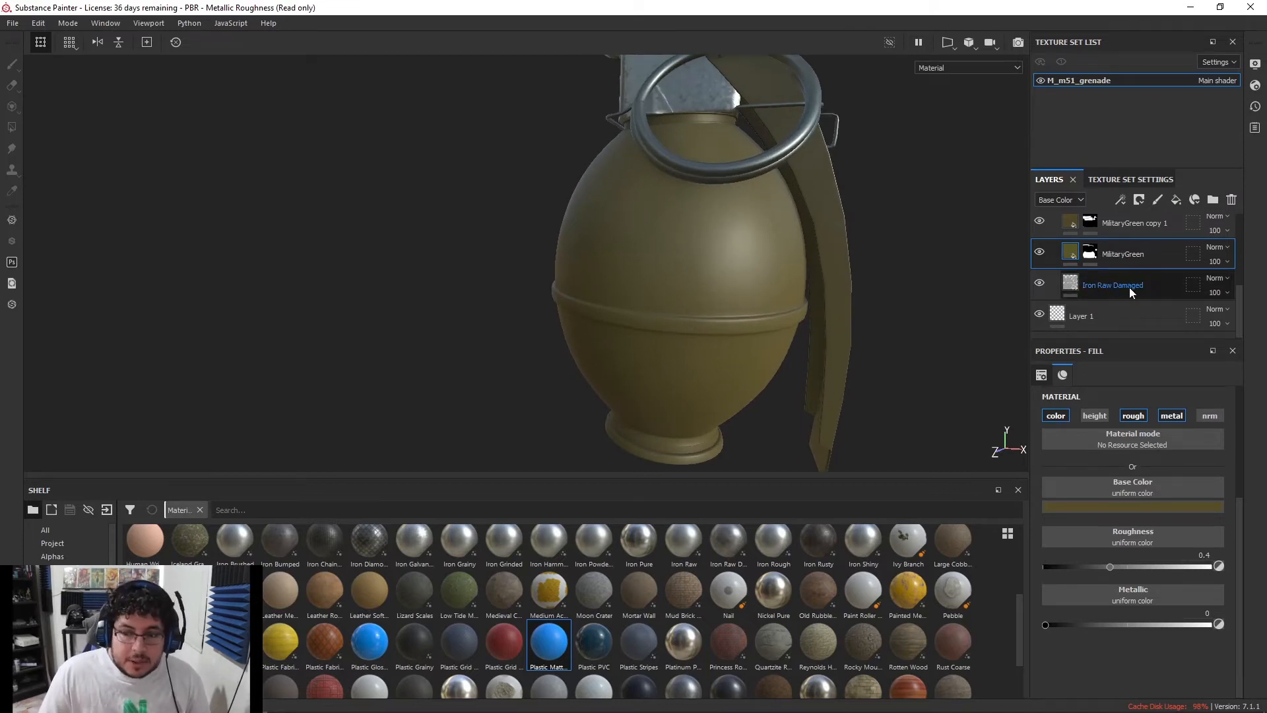
# Add a Metal Edge Wear generator to the MilitaryGreen layer's mask and set Invert to True
pyautogui.scroll(1, 1122, 282)
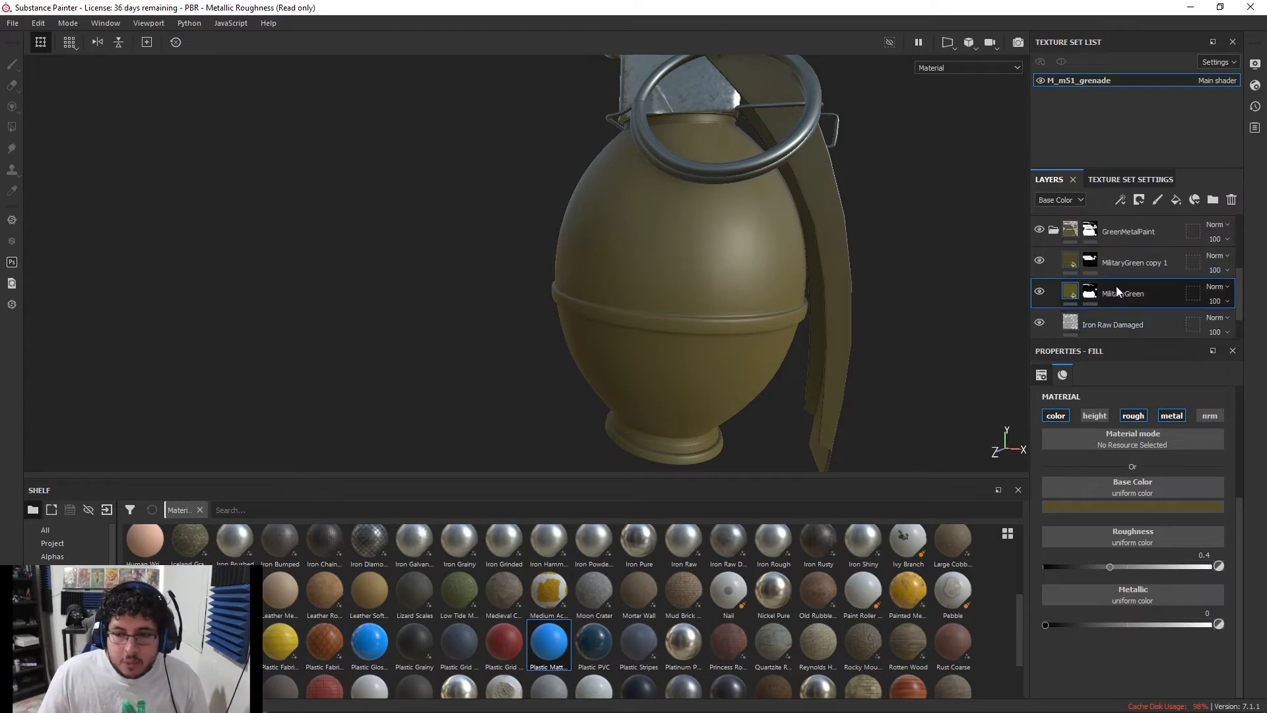
pyautogui.scroll(2, 727, 235)
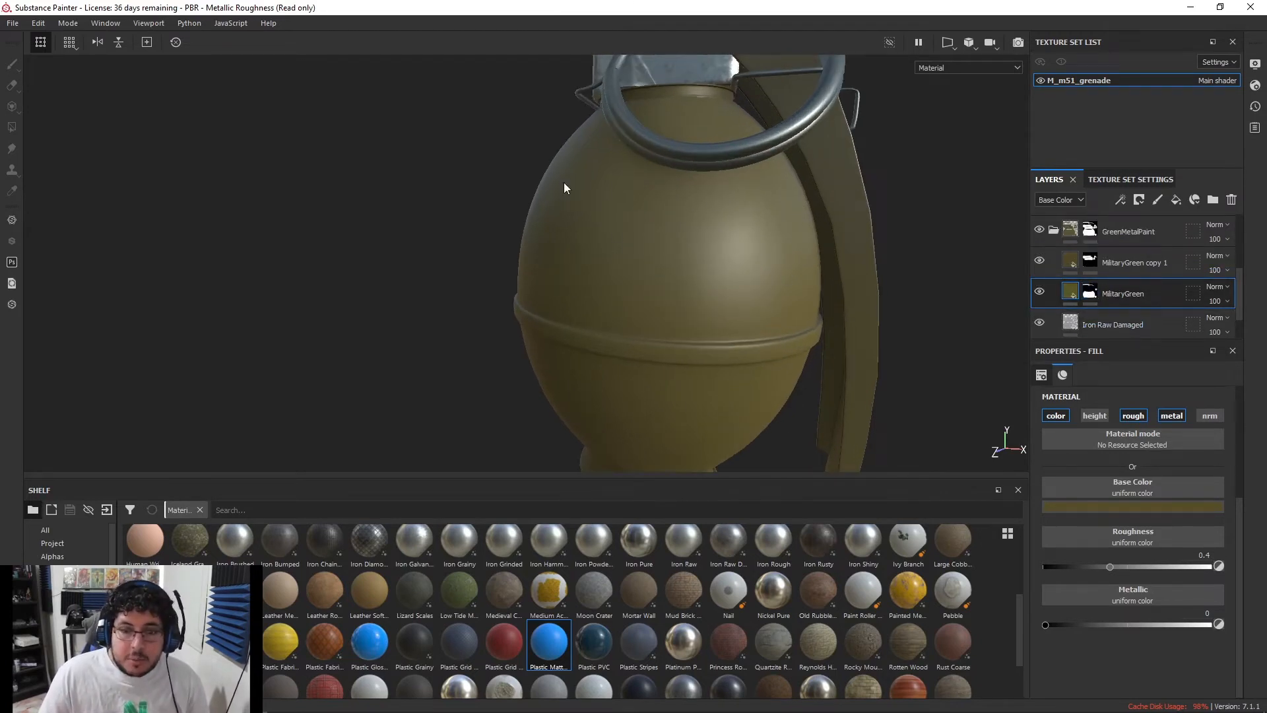
pyautogui.rightClick(1089, 294)
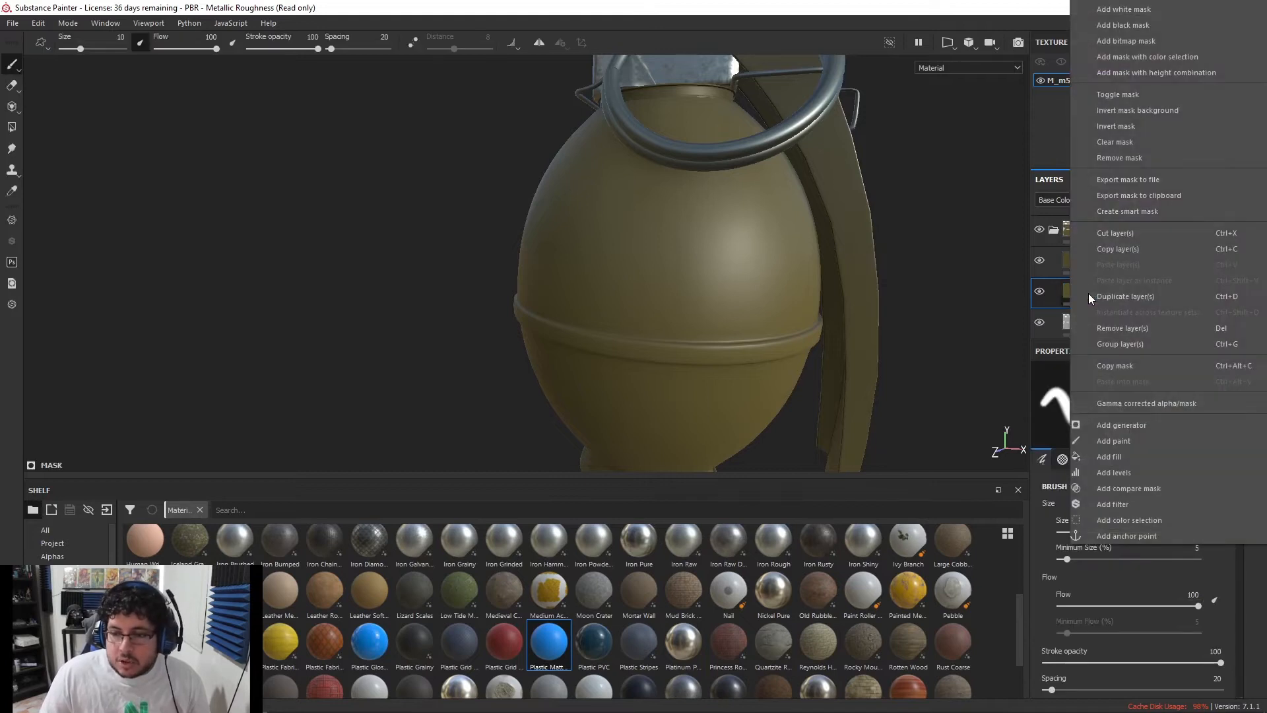
pyautogui.click(1135, 425)
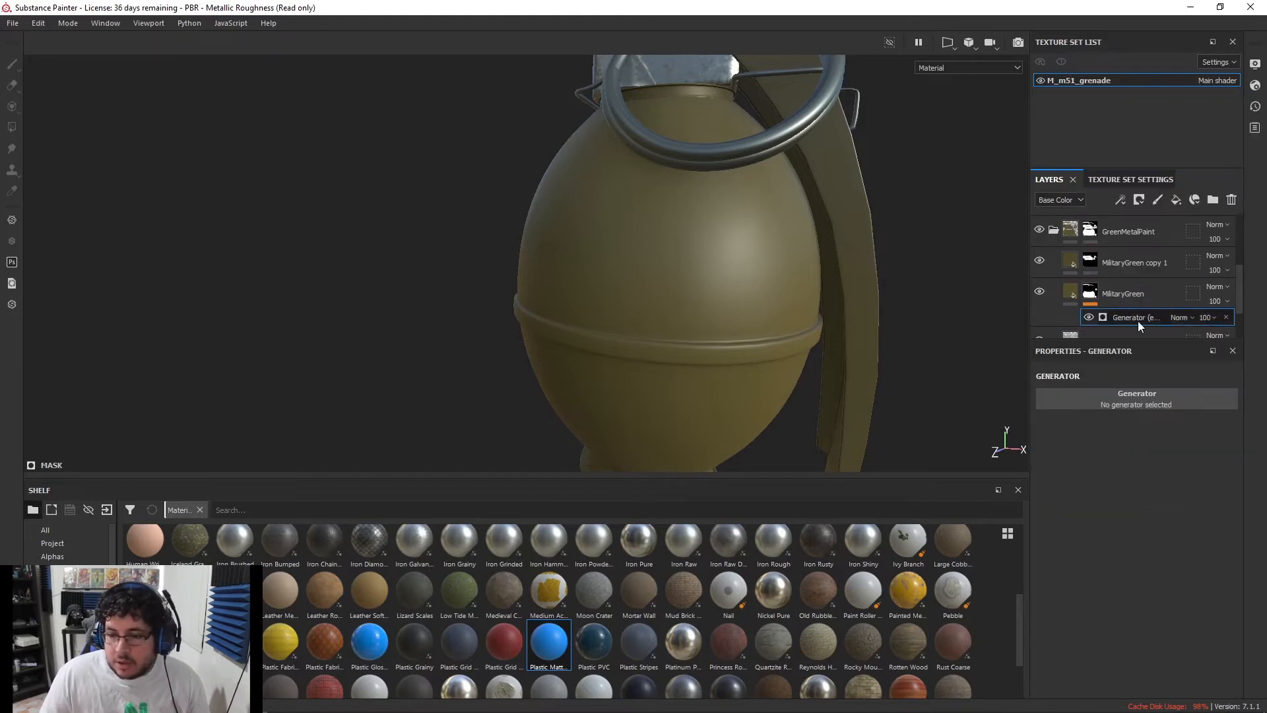
pyautogui.click(1139, 403)
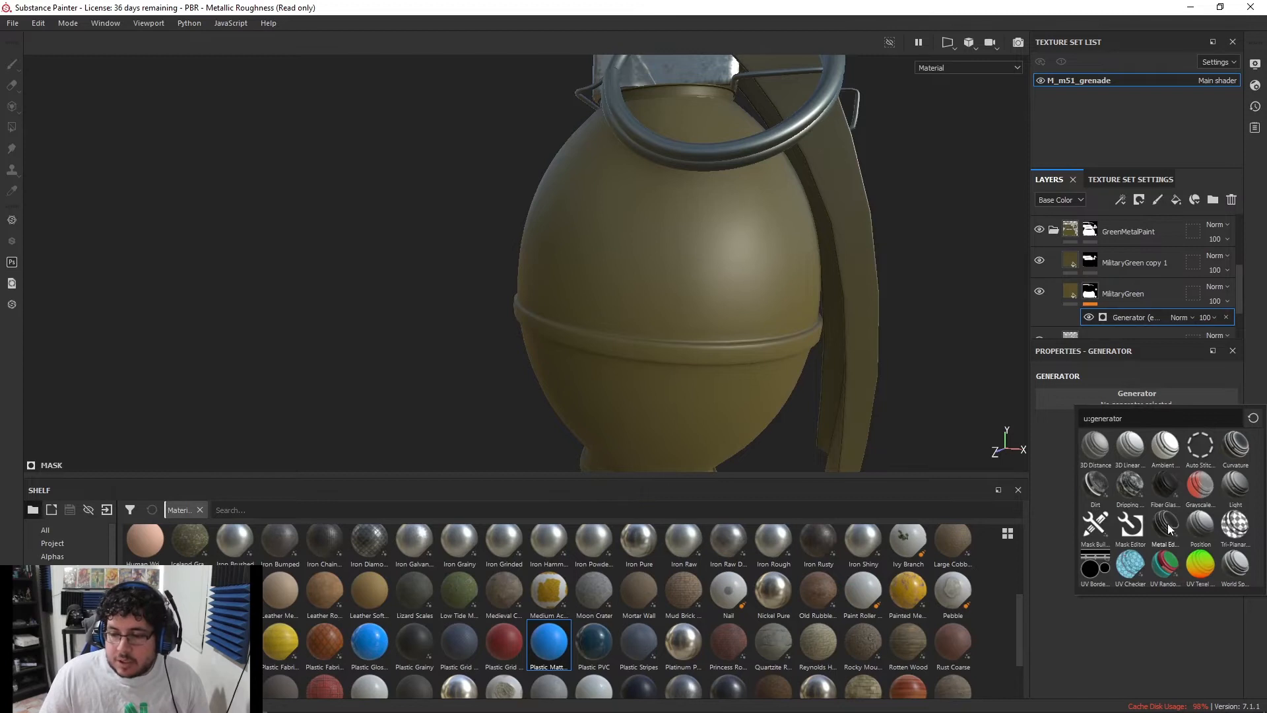
pyautogui.keyDown('alt'); pyautogui.moveTo(856, 314); pyautogui.dragTo(761, 292, button='right'); pyautogui.keyUp('alt')
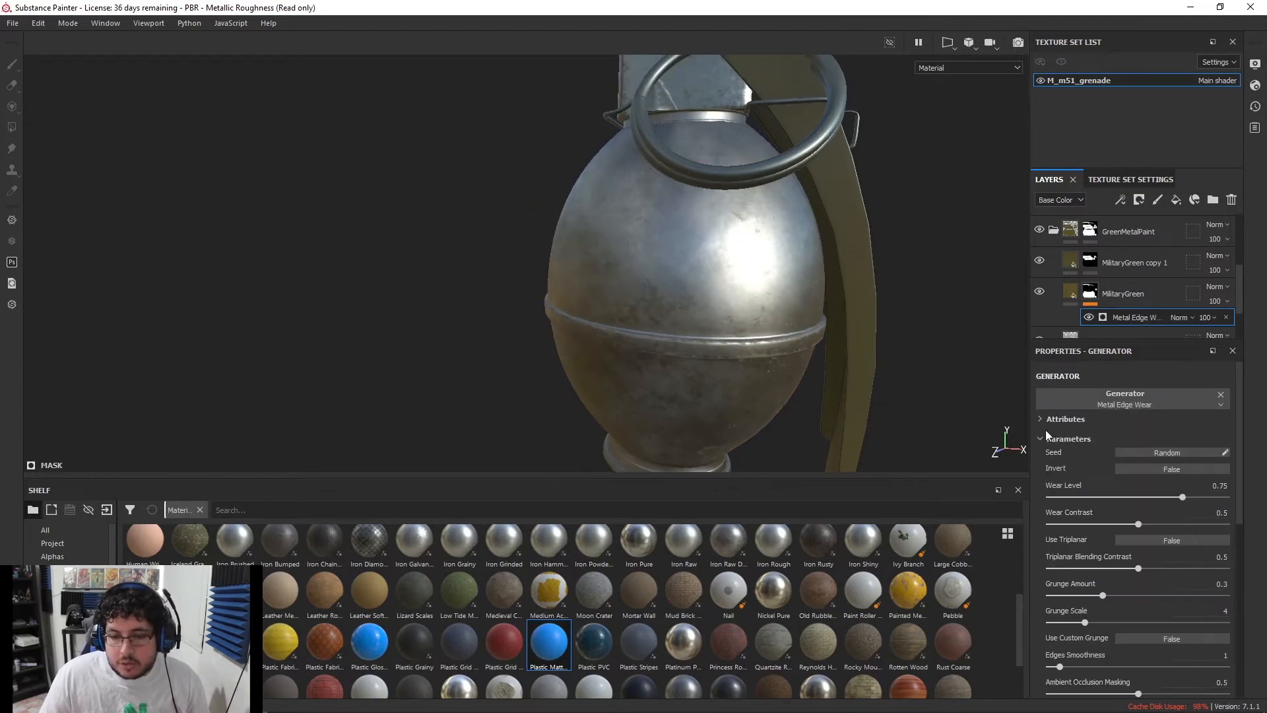
pyautogui.click(1133, 469)
# Examine the edge wear along the body's seam, upper surface and base rim from several angles
pyautogui.keyDown('alt'); pyautogui.moveTo(907, 336); pyautogui.dragTo(541, 274); pyautogui.keyUp('alt')
pyautogui.keyDown('alt'); pyautogui.moveTo(541, 275); pyautogui.dragTo(863, 294, button='right'); pyautogui.keyUp('alt')
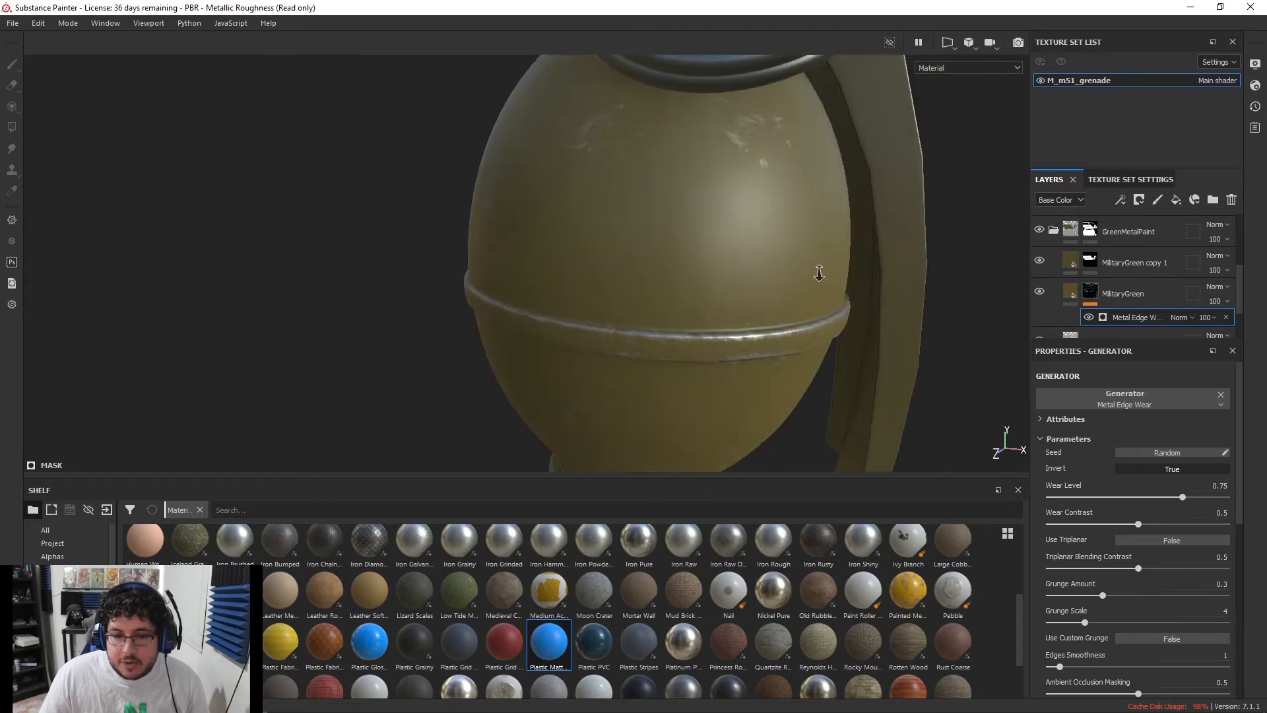
pyautogui.keyDown('alt'); pyautogui.moveTo(862, 294); pyautogui.dragTo(501, 205); pyautogui.keyUp('alt')
pyautogui.keyDown('alt'); pyautogui.moveTo(501, 204); pyautogui.dragTo(501, 264, button='middle'); pyautogui.keyUp('alt')
pyautogui.keyDown('alt'); pyautogui.moveTo(567, 261); pyautogui.dragTo(707, 286); pyautogui.keyUp('alt')
pyautogui.keyDown('alt'); pyautogui.moveTo(707, 286); pyautogui.dragTo(941, 319, button='right'); pyautogui.keyUp('alt')
pyautogui.keyDown('alt'); pyautogui.moveTo(738, 248); pyautogui.dragTo(786, 297); pyautogui.keyUp('alt')
pyautogui.keyDown('alt'); pyautogui.moveTo(786, 297); pyautogui.dragTo(422, 277, button='right'); pyautogui.keyUp('alt')
pyautogui.keyDown('alt'); pyautogui.moveTo(764, 297); pyautogui.dragTo(755, 306); pyautogui.keyUp('alt')
pyautogui.keyDown('alt'); pyautogui.moveTo(622, 218); pyautogui.dragTo(774, 305); pyautogui.keyUp('alt')
# Add a paint effect above the Metal Edge Wear generator in the MilitaryGreen layer's mask
pyautogui.click(1091, 292)
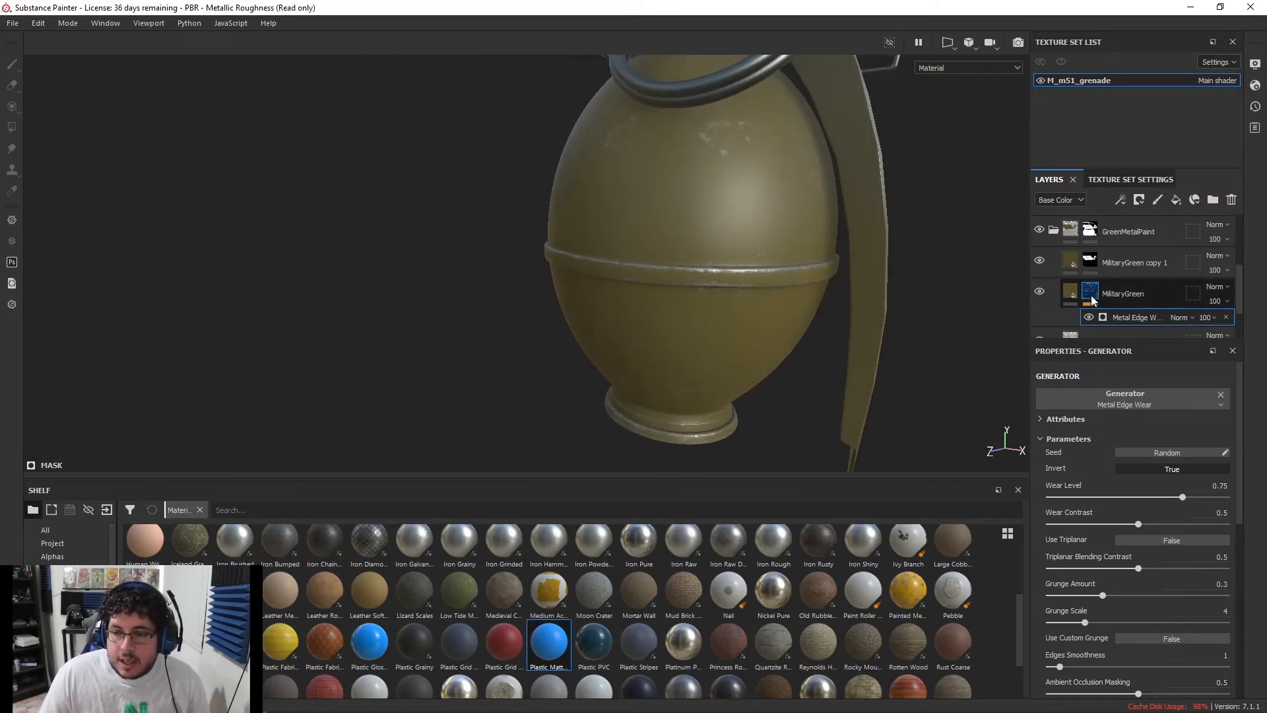
pyautogui.rightClick(1091, 295)
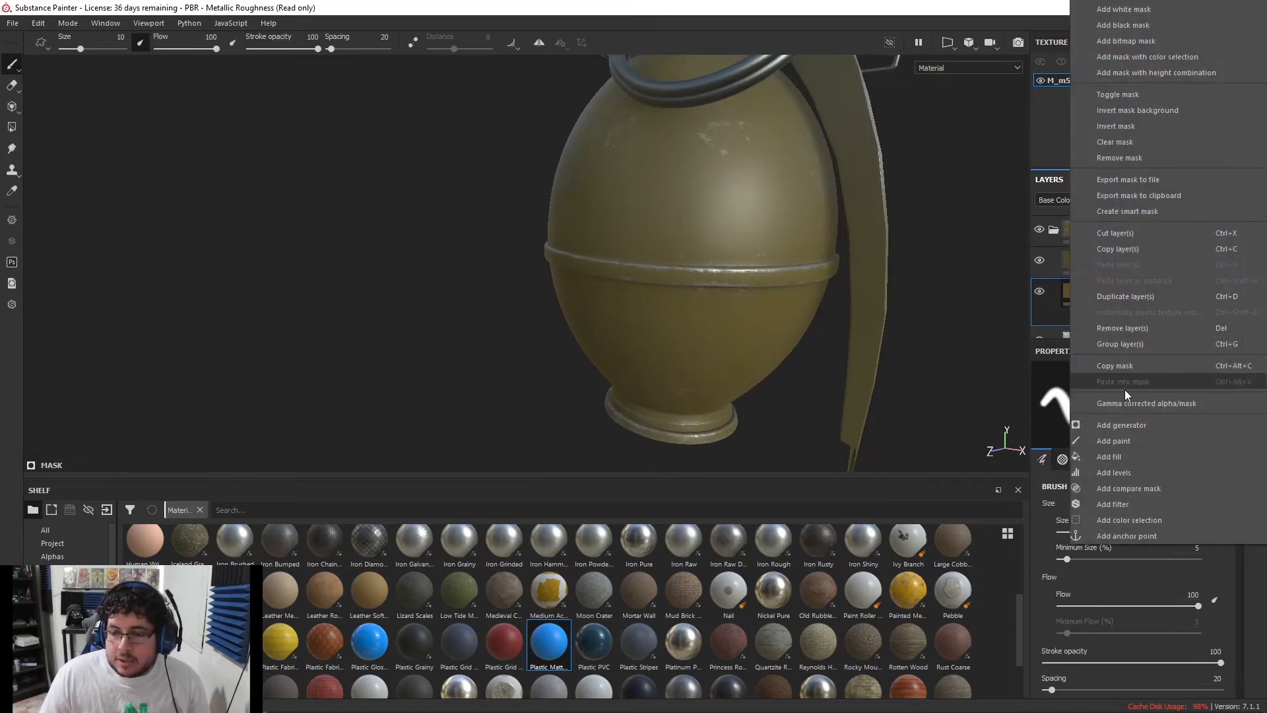
pyautogui.click(1125, 441)
pyautogui.keyDown('alt'); pyautogui.moveTo(664, 282); pyautogui.dragTo(683, 251); pyautogui.keyUp('alt')
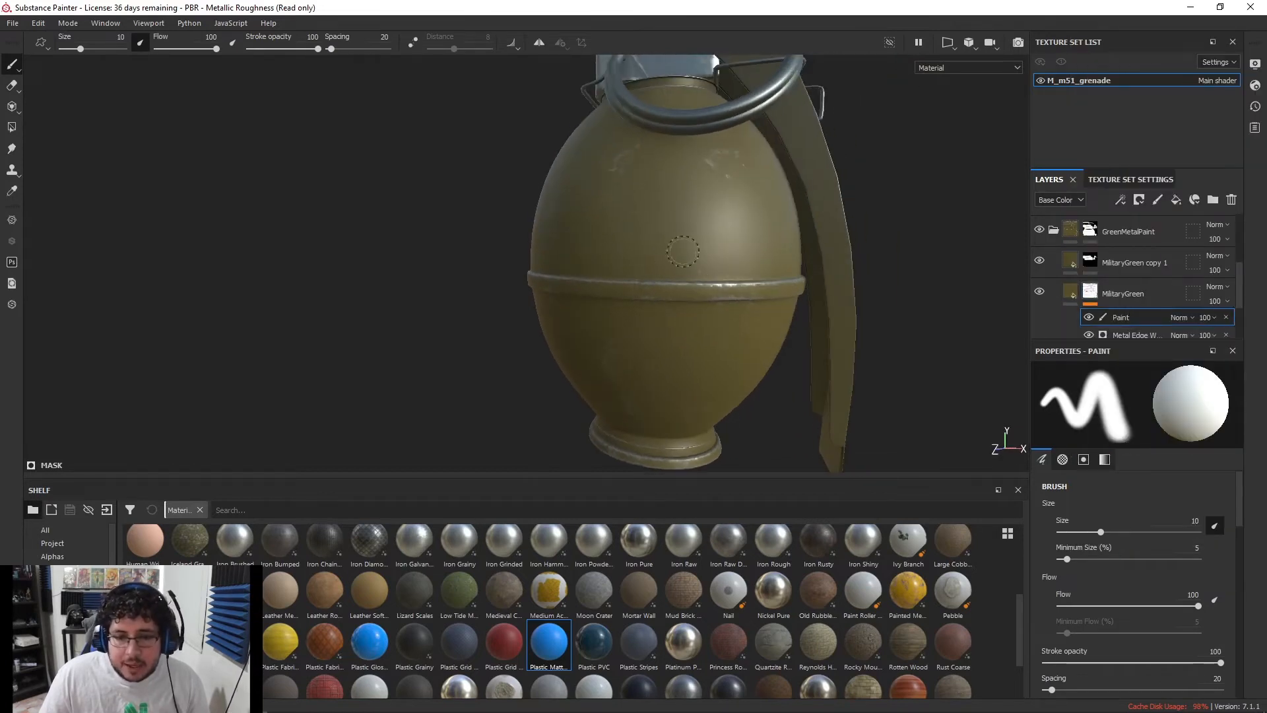
pyautogui.keyDown('alt'); pyautogui.moveTo(703, 364); pyautogui.dragTo(734, 302); pyautogui.keyUp('alt')
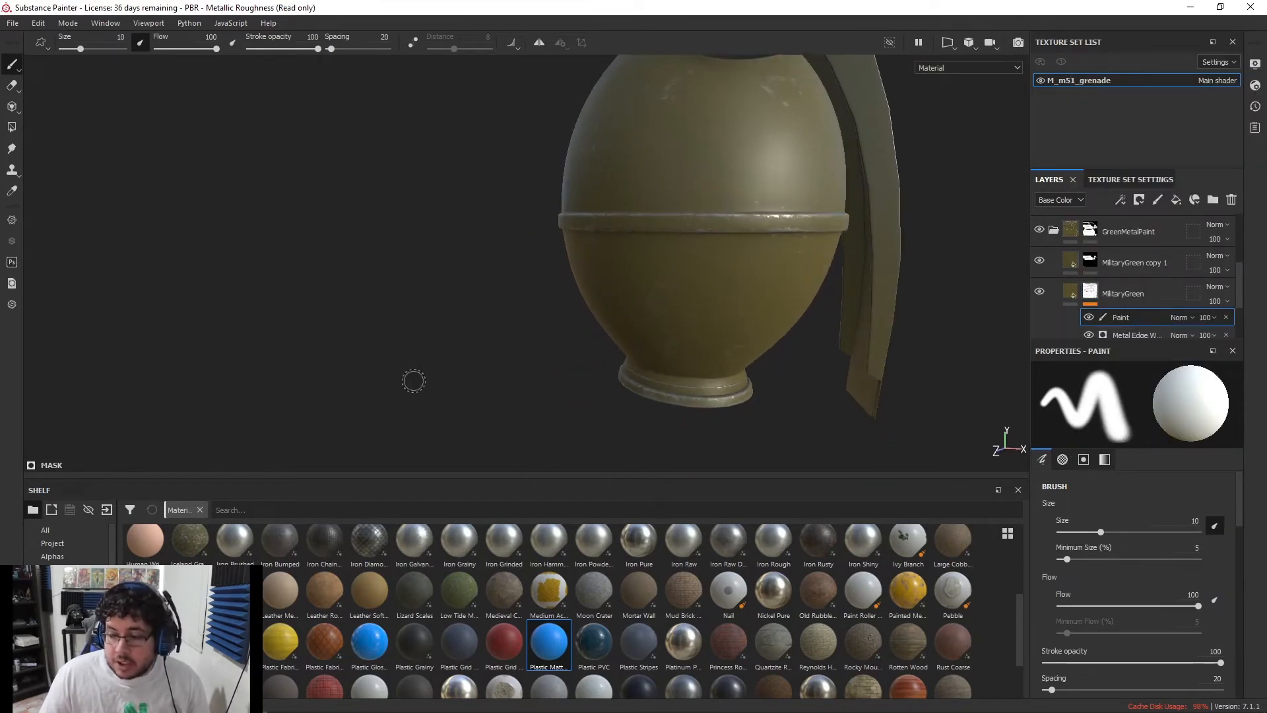
# Choose the Dirt Spots brush for the mask paint and reduce its size to 71.07
pyautogui.click(53, 648)
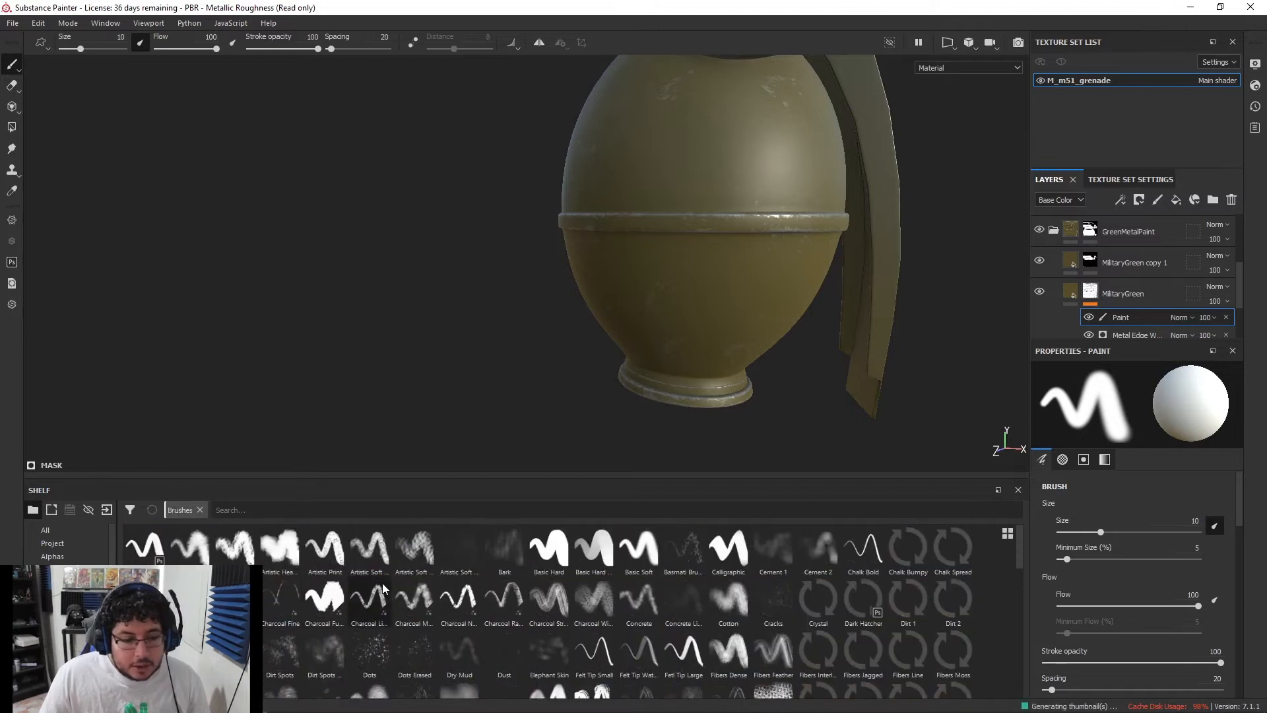
pyautogui.click(424, 655)
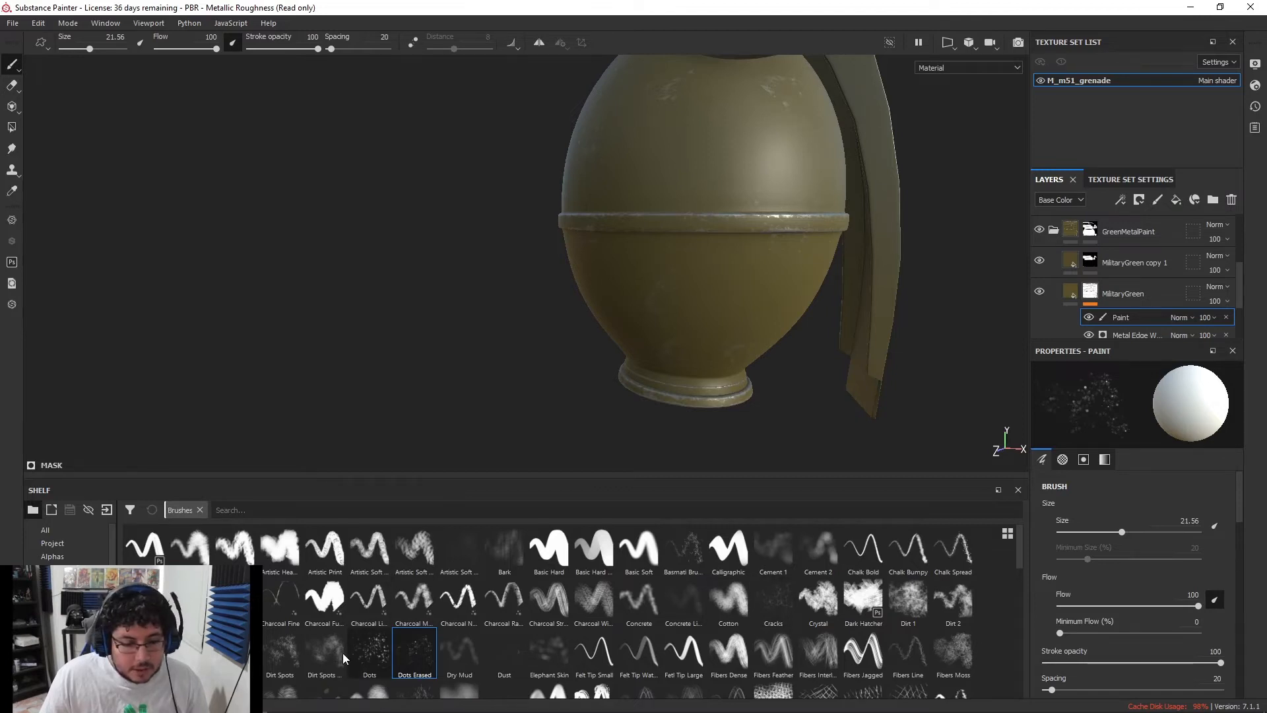
pyautogui.click(284, 650)
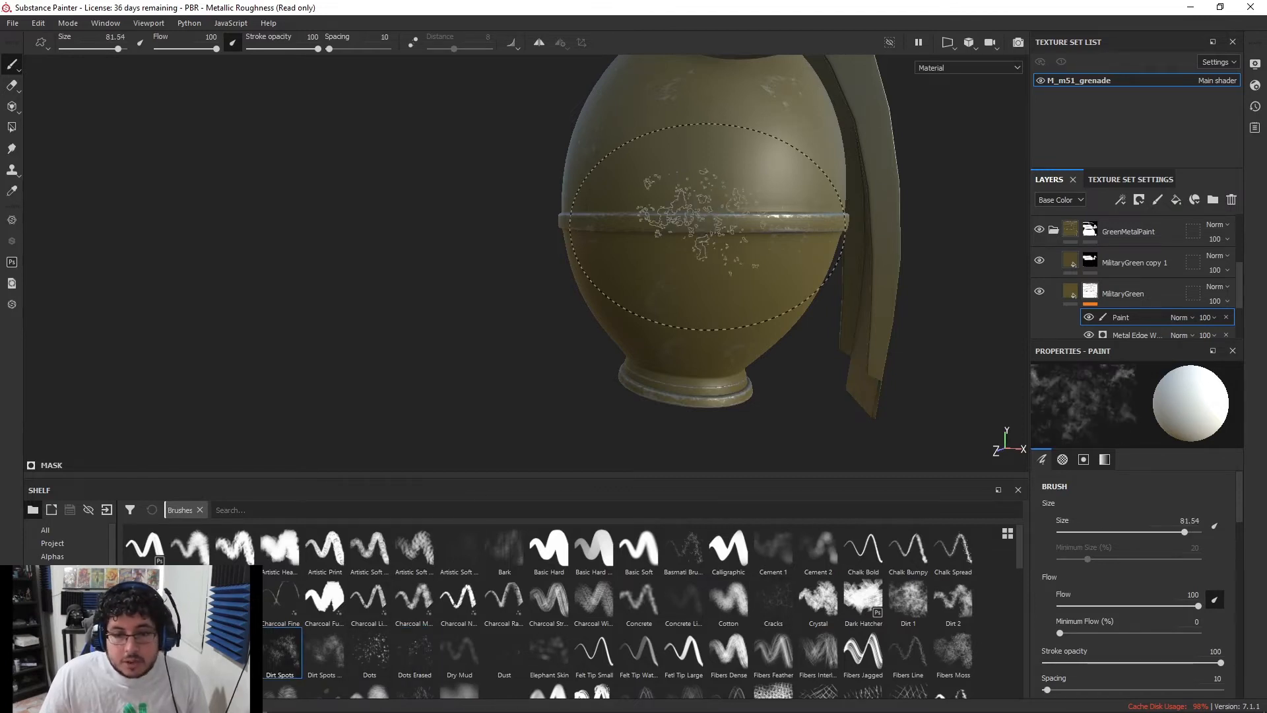
pyautogui.keyDown('ctrl'); pyautogui.moveTo(707, 226); pyautogui.dragTo(636, 169, button='right'); pyautogui.keyUp('ctrl')
# Stamp worn spots into the MilitaryGreen mask on the grenade body, swapping the mask paint value as needed
pyautogui.press('x')
pyautogui.keyDown('alt'); pyautogui.moveTo(650, 260); pyautogui.dragTo(664, 297); pyautogui.keyUp('alt')
pyautogui.scroll(1, 665, 297)
pyautogui.press('x')
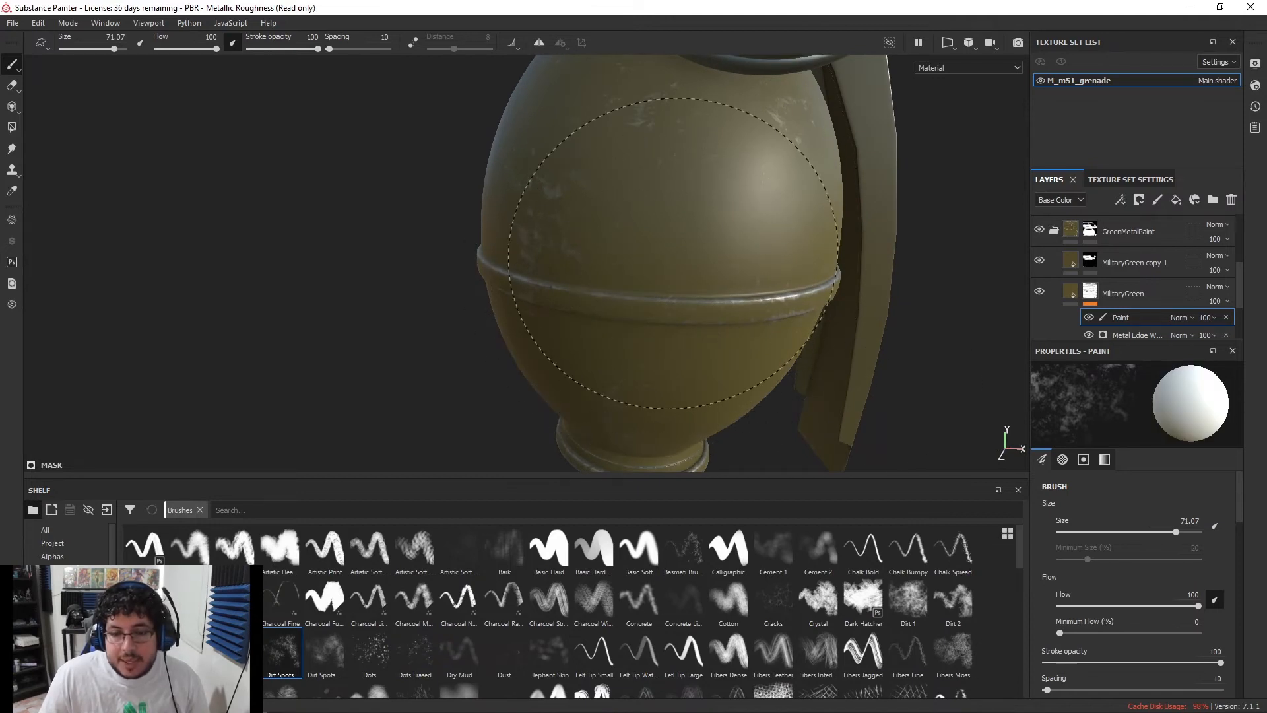
pyautogui.keyDown('alt'); pyautogui.moveTo(739, 249); pyautogui.dragTo(670, 215); pyautogui.keyUp('alt')
pyautogui.keyDown('alt'); pyautogui.moveTo(838, 254); pyautogui.dragTo(475, 145); pyautogui.keyUp('alt')
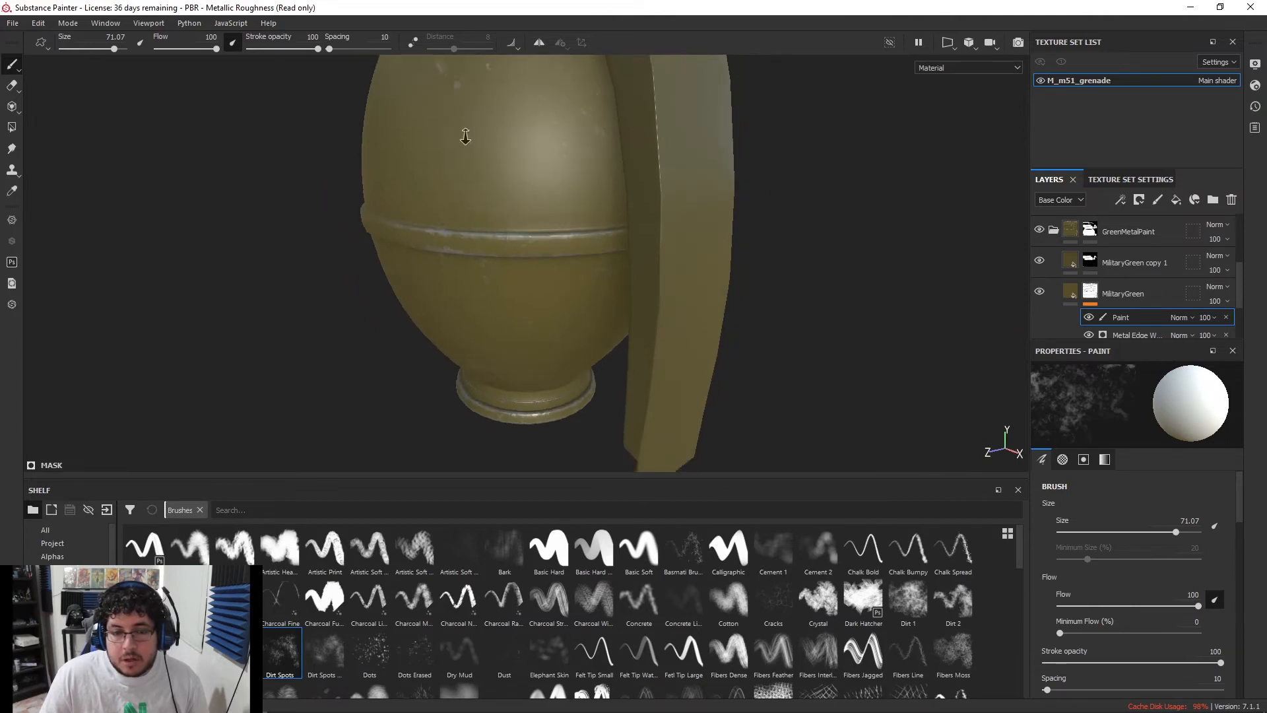
pyautogui.keyDown('alt'); pyautogui.moveTo(465, 137); pyautogui.dragTo(462, 192, button='right'); pyautogui.keyUp('alt')
pyautogui.moveTo(423, 310)
pyautogui.keyDown('alt'); pyautogui.mouseDown()
pyautogui.moveTo(482, 293)
pyautogui.moveTo(558, 239)
pyautogui.mouseUp(); pyautogui.keyUp('alt')
# Choose a sparse Kyle's speckle brush at size 66.06 and stamp fine spots into the MilitaryGreen mask on the grenade body
pyautogui.scroll(-7, 719, 591)
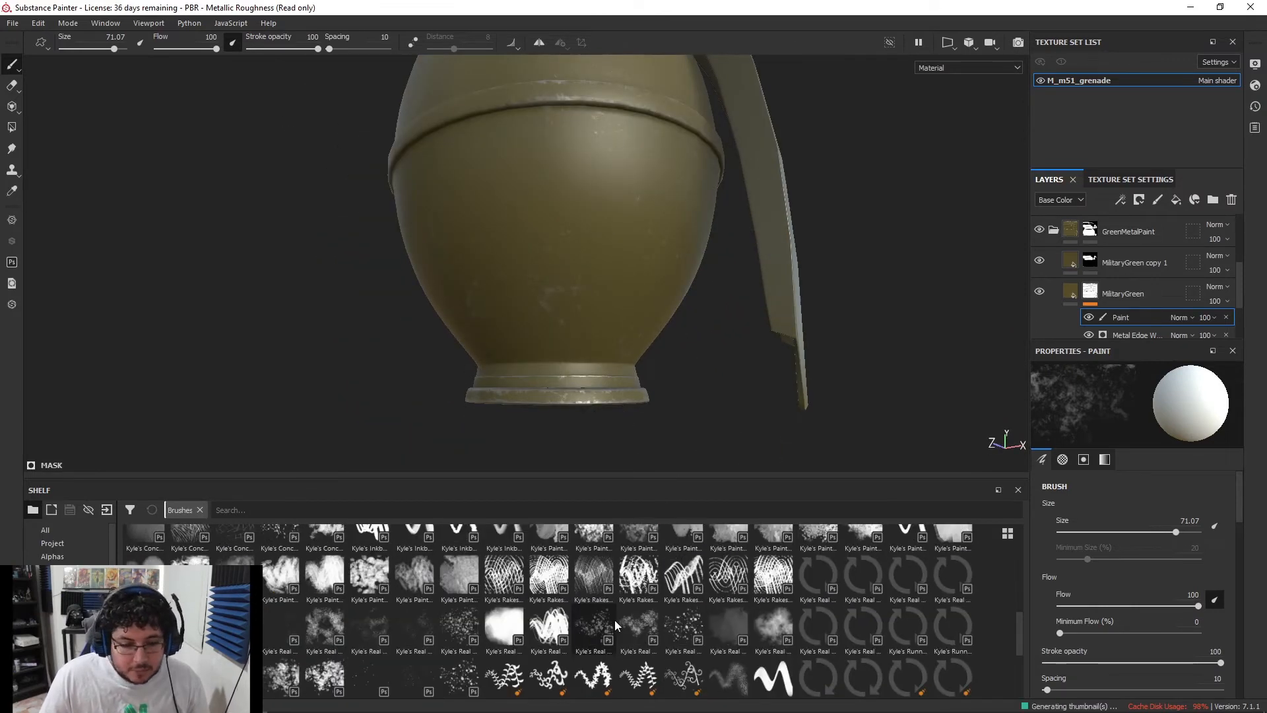
pyautogui.click(356, 675)
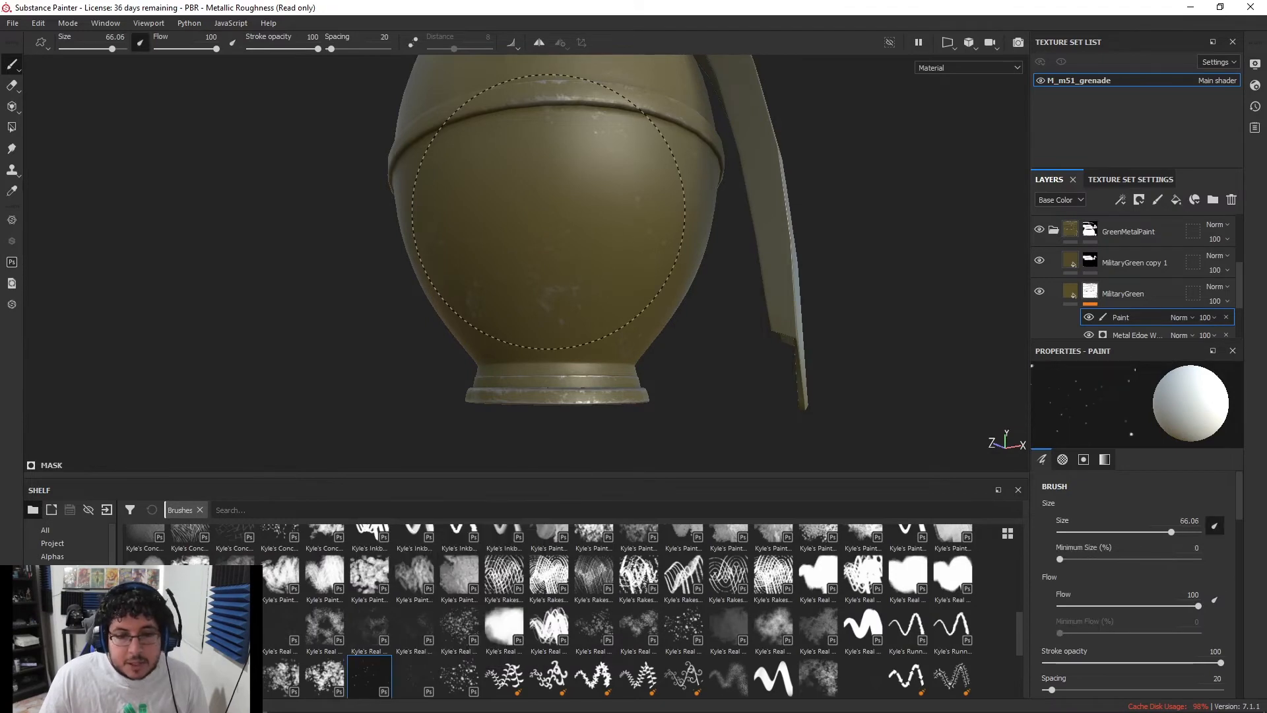
pyautogui.keyDown('alt'); pyautogui.moveTo(564, 202); pyautogui.dragTo(660, 228); pyautogui.keyUp('alt')
pyautogui.keyDown('alt'); pyautogui.moveTo(660, 228); pyautogui.dragTo(470, 277, button='right'); pyautogui.keyUp('alt')
pyautogui.keyDown('alt'); pyautogui.moveTo(470, 277); pyautogui.dragTo(505, 292); pyautogui.keyUp('alt')
pyautogui.keyDown('alt'); pyautogui.moveTo(389, 254); pyautogui.dragTo(463, 249); pyautogui.keyUp('alt')
pyautogui.keyDown('alt'); pyautogui.moveTo(463, 248); pyautogui.dragTo(586, 238, button='middle'); pyautogui.keyUp('alt')
pyautogui.keyDown('alt'); pyautogui.moveTo(423, 336); pyautogui.dragTo(290, 330); pyautogui.keyUp('alt')
pyautogui.keyDown('alt'); pyautogui.moveTo(370, 308); pyautogui.dragTo(248, 299, button='middle'); pyautogui.keyUp('alt')
pyautogui.moveTo(226, 294)
pyautogui.keyDown('shift'); pyautogui.mouseDown(button='right')
pyautogui.moveTo(436, 297)
pyautogui.moveTo(425, 296)
pyautogui.mouseUp(button='right'); pyautogui.keyUp('shift')
pyautogui.keyDown('alt'); pyautogui.moveTo(765, 281); pyautogui.dragTo(723, 284, button='middle'); pyautogui.keyUp('alt')
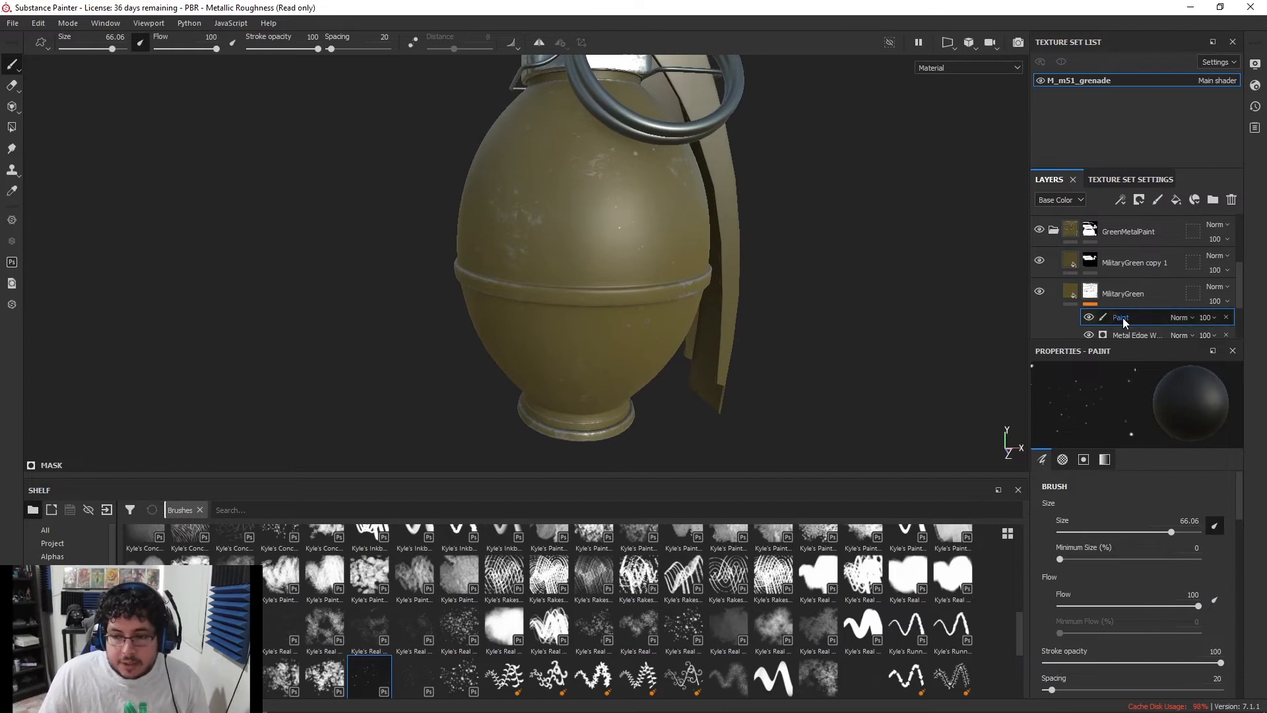
# Reduce the opacity of the paint effect in the MilitaryGreen mask to 32 and check the spots on the body
pyautogui.moveTo(1259, 343); pyautogui.dragTo(1244, 342)
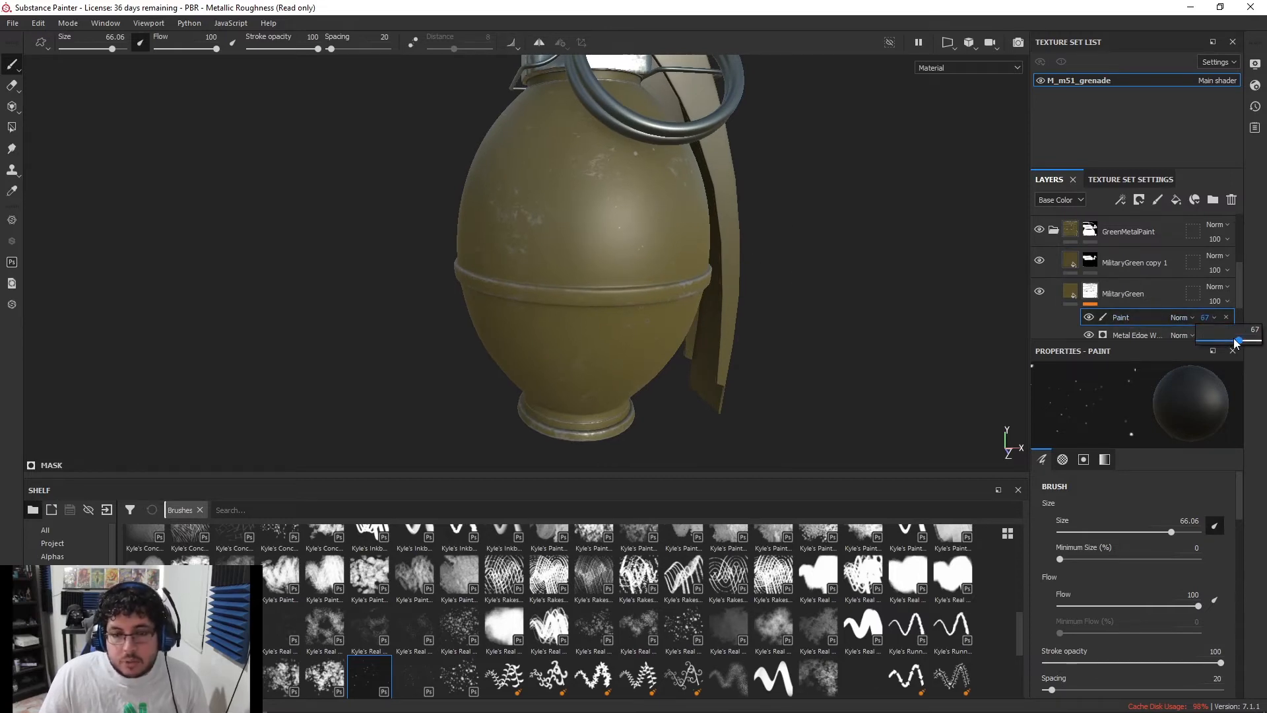
pyautogui.scroll(-3, 667, 221)
pyautogui.keyDown('alt'); pyautogui.moveTo(668, 220); pyautogui.dragTo(672, 260, button='middle'); pyautogui.keyUp('alt')
pyautogui.scroll(2, 672, 259)
pyautogui.keyDown('alt'); pyautogui.moveTo(739, 259); pyautogui.dragTo(684, 264); pyautogui.keyUp('alt')
pyautogui.scroll(-2, 683, 264)
pyautogui.keyDown('alt'); pyautogui.moveTo(760, 234); pyautogui.dragTo(742, 282, button='middle'); pyautogui.keyUp('alt')
pyautogui.keyDown('alt'); pyautogui.moveTo(743, 283); pyautogui.dragTo(716, 290); pyautogui.keyUp('alt')
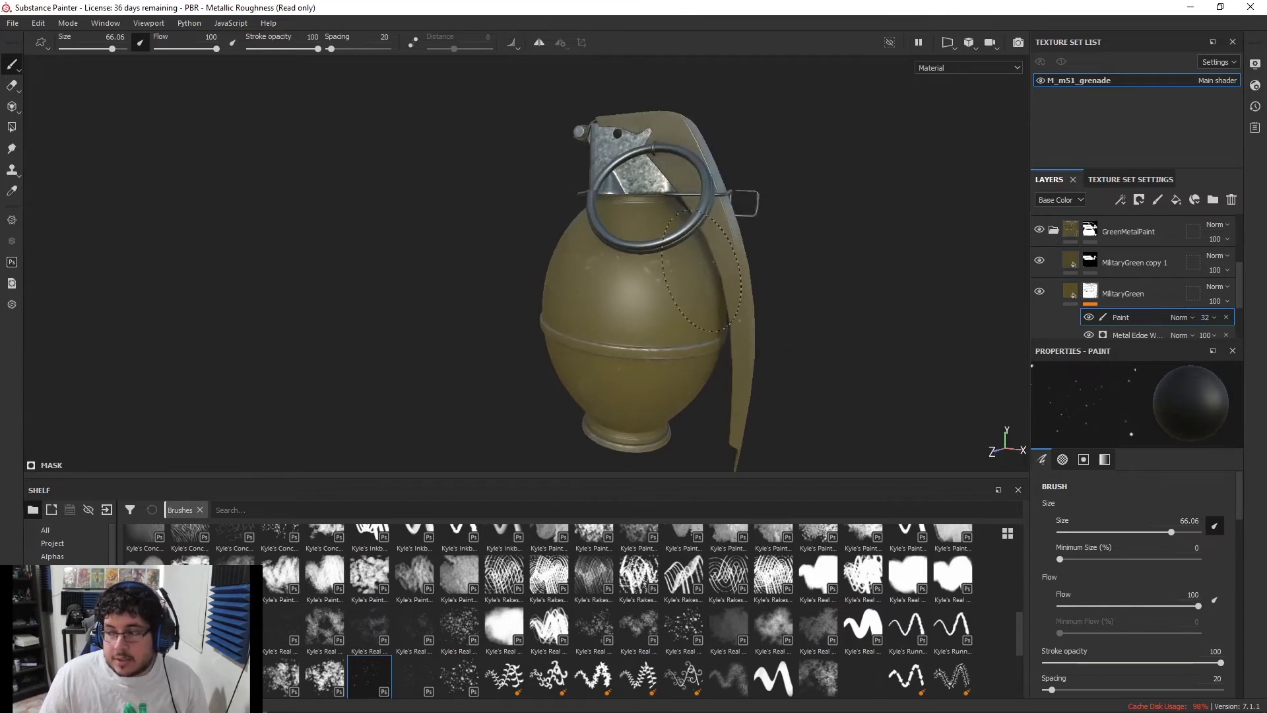
pyautogui.scroll(1, 716, 291)
# Add a Metal Edge Wear generator to the mask of the MilitaryGreen copy 1 layer
pyautogui.click(1097, 257)
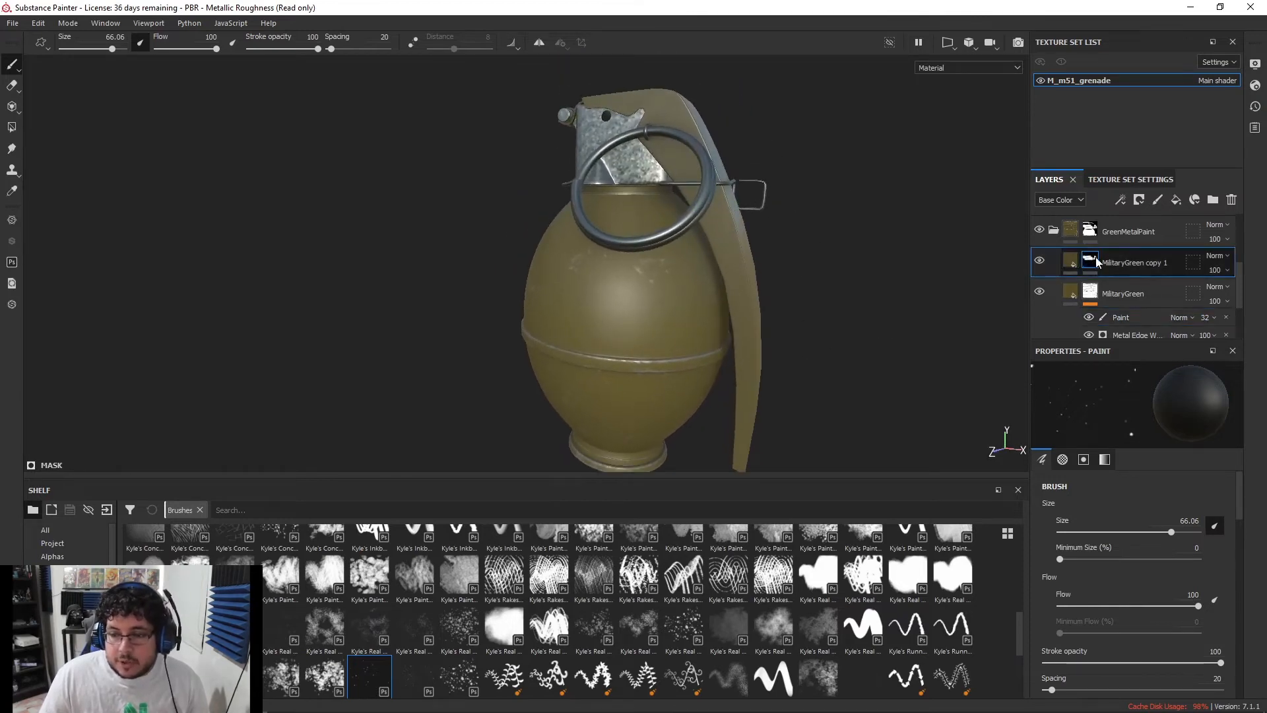
pyautogui.rightClick(1096, 256)
pyautogui.click(1126, 424)
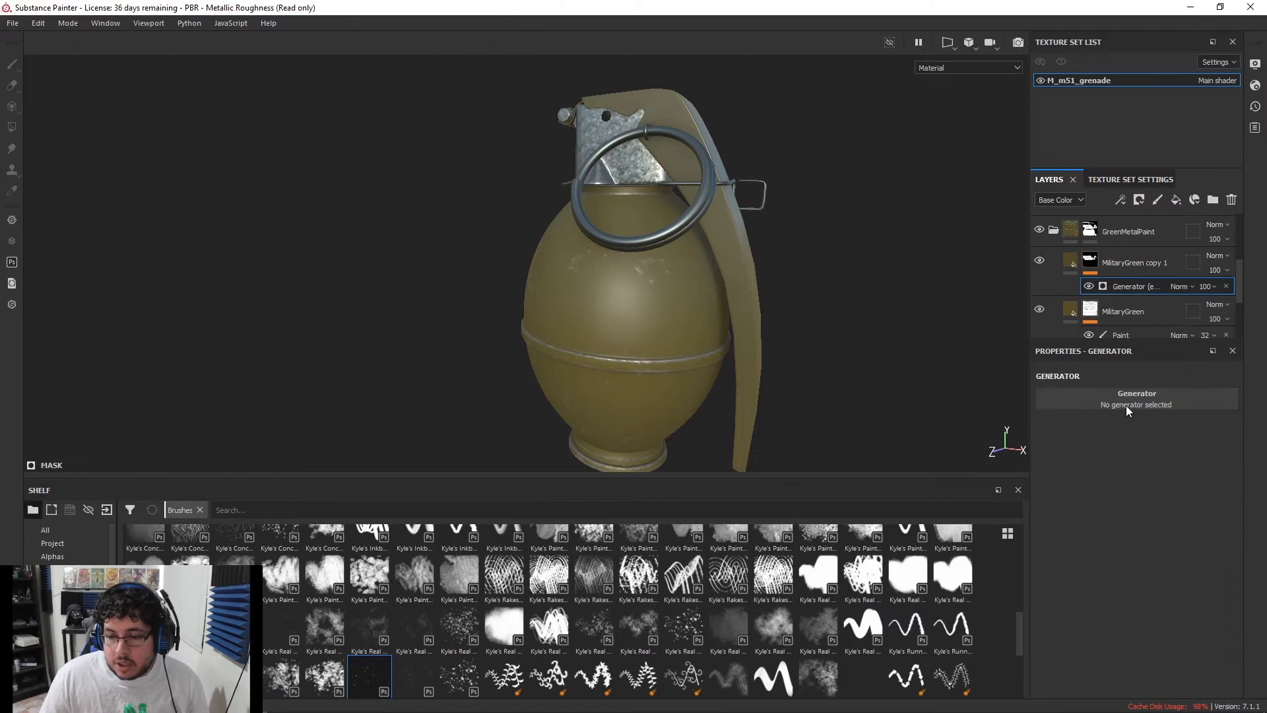
pyautogui.click(1126, 403)
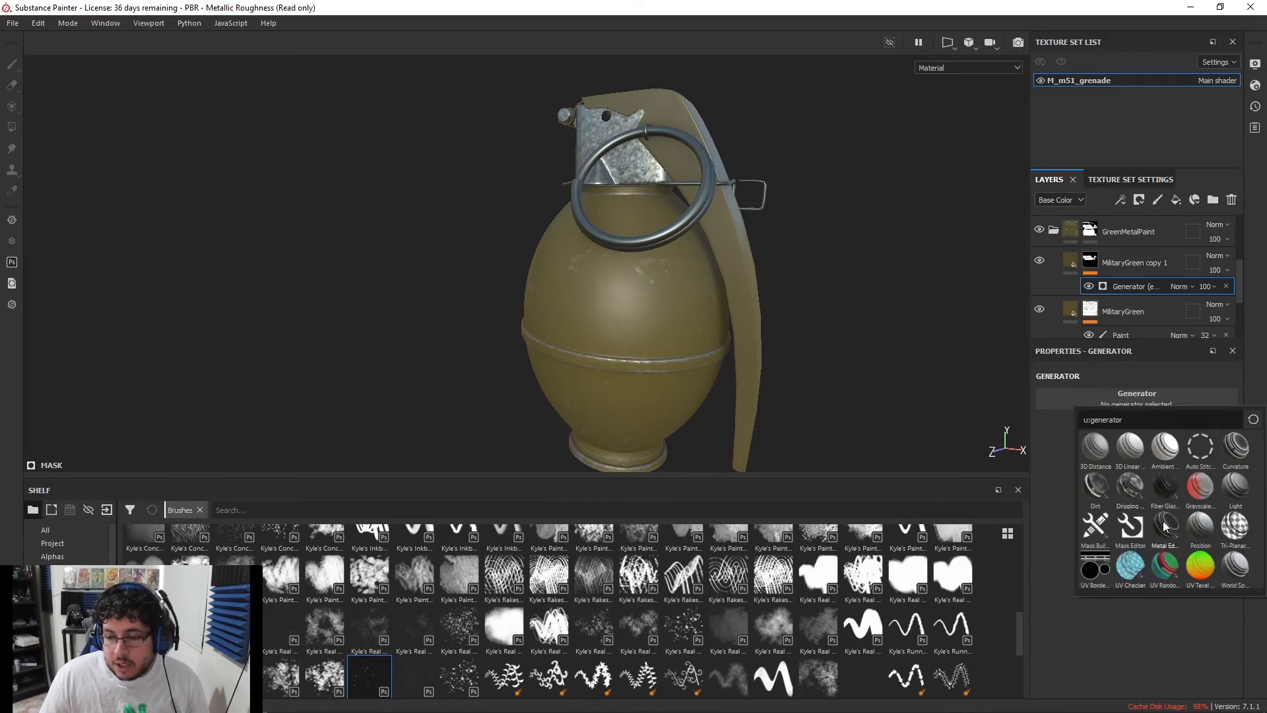
# Examine the edge wear on the lever and the fuze head from several angles
pyautogui.keyDown('alt'); pyautogui.moveTo(857, 282); pyautogui.dragTo(812, 227); pyautogui.keyUp('alt')
pyautogui.keyDown('alt'); pyautogui.moveTo(812, 226); pyautogui.dragTo(922, 385, button='middle'); pyautogui.keyUp('alt')
pyautogui.scroll(1, 922, 385)
pyautogui.keyDown('shift'); pyautogui.moveTo(922, 384); pyautogui.dragTo(775, 323, button='right'); pyautogui.keyUp('shift')
pyautogui.keyDown('shift'); pyautogui.moveTo(865, 295); pyautogui.dragTo(721, 325, button='right'); pyautogui.keyUp('shift')
pyautogui.keyDown('alt'); pyautogui.moveTo(722, 326); pyautogui.dragTo(814, 342); pyautogui.keyUp('alt')
pyautogui.keyDown('alt'); pyautogui.moveTo(627, 333); pyautogui.dragTo(740, 360, button='middle'); pyautogui.keyUp('alt')
pyautogui.keyDown('alt'); pyautogui.moveTo(740, 360); pyautogui.dragTo(729, 386, button='right'); pyautogui.keyUp('alt')
pyautogui.keyDown('alt'); pyautogui.moveTo(809, 353); pyautogui.dragTo(838, 217, button='middle'); pyautogui.keyUp('alt')
pyautogui.keyDown('alt'); pyautogui.moveTo(838, 224); pyautogui.dragTo(651, 292, button='right'); pyautogui.keyUp('alt')
pyautogui.keyDown('alt'); pyautogui.moveTo(858, 330); pyautogui.dragTo(800, 354); pyautogui.keyUp('alt')
pyautogui.keyDown('alt'); pyautogui.moveTo(800, 356); pyautogui.dragTo(786, 285, button='middle'); pyautogui.keyUp('alt')
pyautogui.keyDown('alt'); pyautogui.moveTo(786, 284); pyautogui.dragTo(654, 240, button='right'); pyautogui.keyUp('alt')
pyautogui.keyDown('alt'); pyautogui.moveTo(653, 240); pyautogui.dragTo(686, 227); pyautogui.keyUp('alt')
pyautogui.keyDown('alt'); pyautogui.moveTo(687, 228); pyautogui.dragTo(676, 201, button='middle'); pyautogui.keyUp('alt')
pyautogui.keyDown('alt'); pyautogui.moveTo(676, 211); pyautogui.dragTo(744, 238, button='right'); pyautogui.keyUp('alt')
pyautogui.keyDown('alt'); pyautogui.moveTo(744, 237); pyautogui.dragTo(724, 298, button='middle'); pyautogui.keyUp('alt')
pyautogui.keyDown('alt'); pyautogui.moveTo(733, 215); pyautogui.dragTo(722, 304); pyautogui.keyUp('alt')
pyautogui.moveTo(1266, 370)
pyautogui.mouseDown(button='right')
pyautogui.moveTo(685, 340)
pyautogui.moveTo(1266, 270)
pyautogui.mouseUp(button='right')
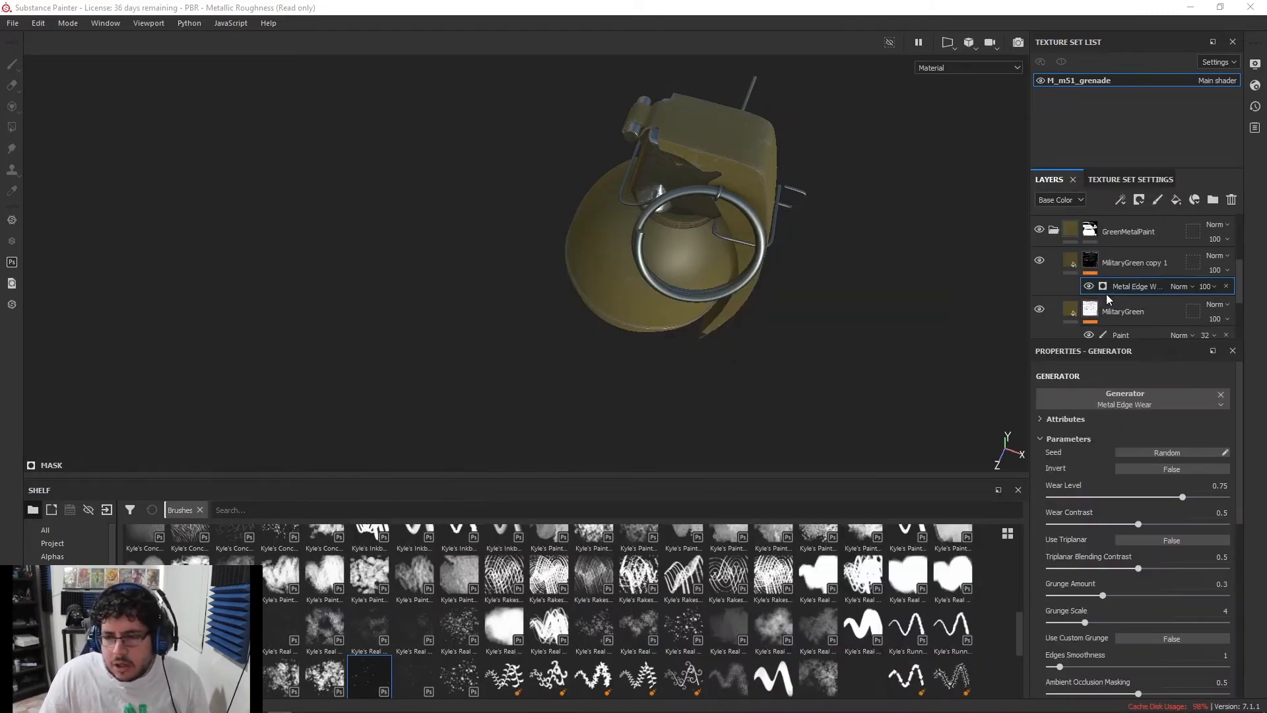
# Add a paint effect above the Metal Edge Wear generator in the MilitaryGreen copy 1 mask
pyautogui.rightClick(1070, 264)
pyautogui.click(1134, 441)
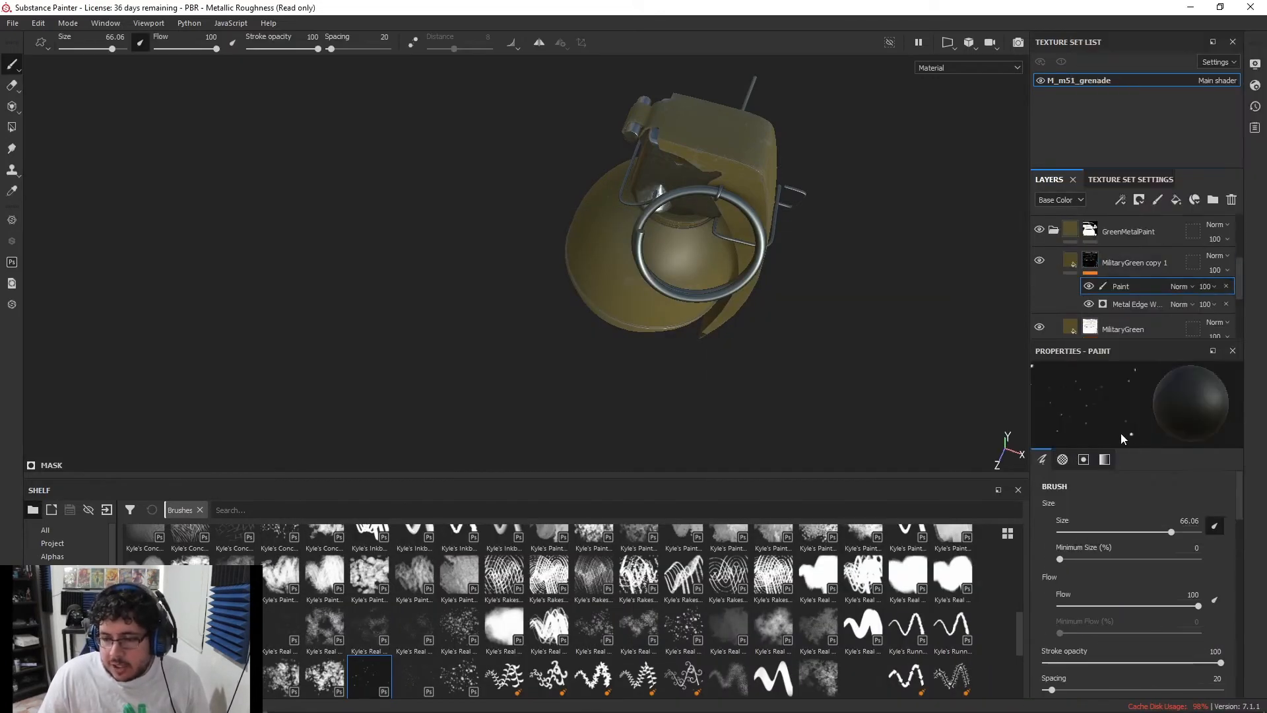
pyautogui.keyDown('alt'); pyautogui.moveTo(830, 235); pyautogui.dragTo(792, 261); pyautogui.keyUp('alt')
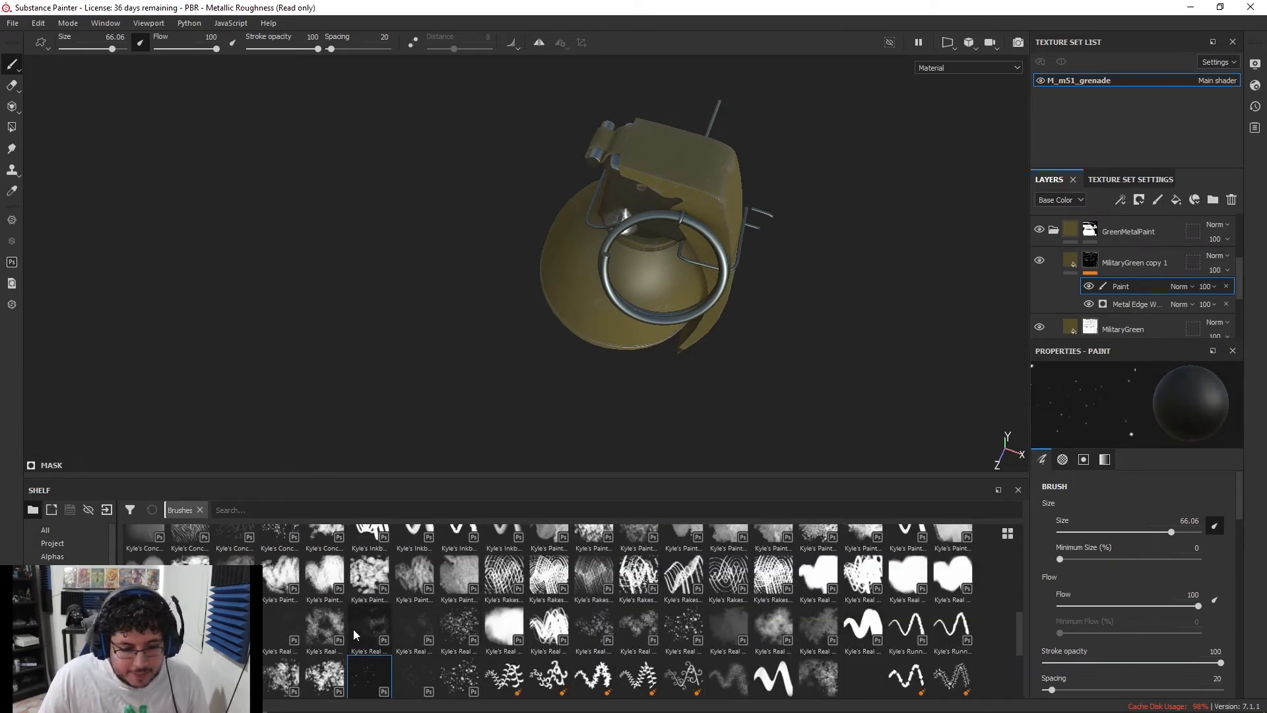
# Choose the Dirt 1 brush for the mask paint and enlarge it to size 30.62 over the lever's top
pyautogui.moveTo(338, 632)
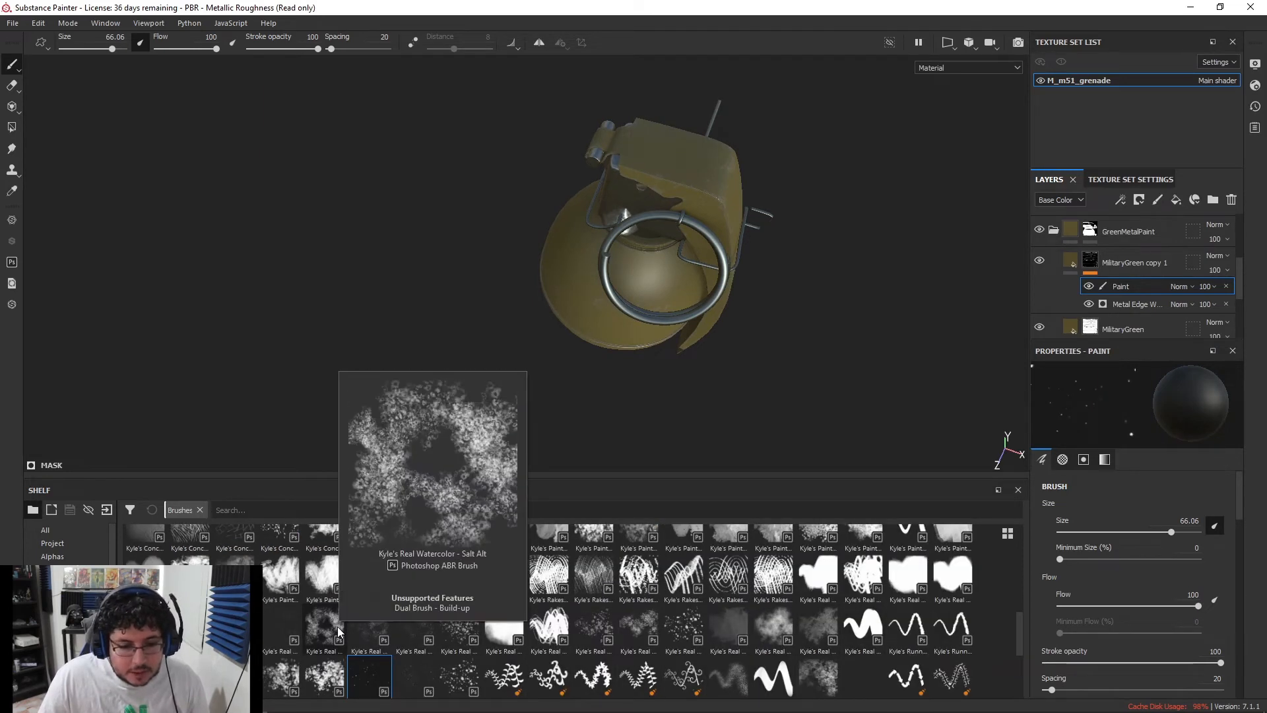
pyautogui.scroll(10, 277, 630)
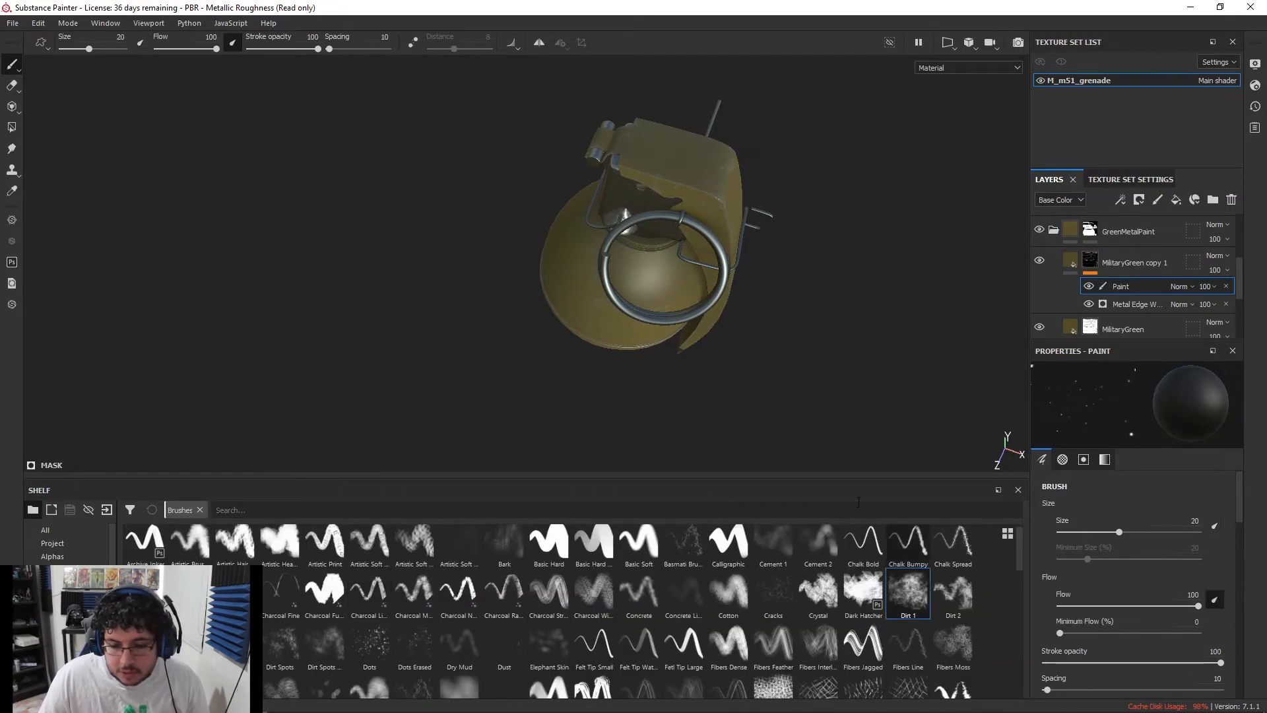
pyautogui.click(908, 573)
pyautogui.keyDown('alt'); pyautogui.moveTo(812, 251); pyautogui.dragTo(785, 284); pyautogui.keyUp('alt')
pyautogui.keyDown('alt'); pyautogui.moveTo(918, 264); pyautogui.dragTo(758, 372, button='middle'); pyautogui.keyUp('alt')
pyautogui.scroll(2, 757, 371)
pyautogui.keyDown('ctrl'); pyautogui.moveTo(532, 318); pyautogui.dragTo(561, 317, button='right'); pyautogui.keyUp('ctrl')
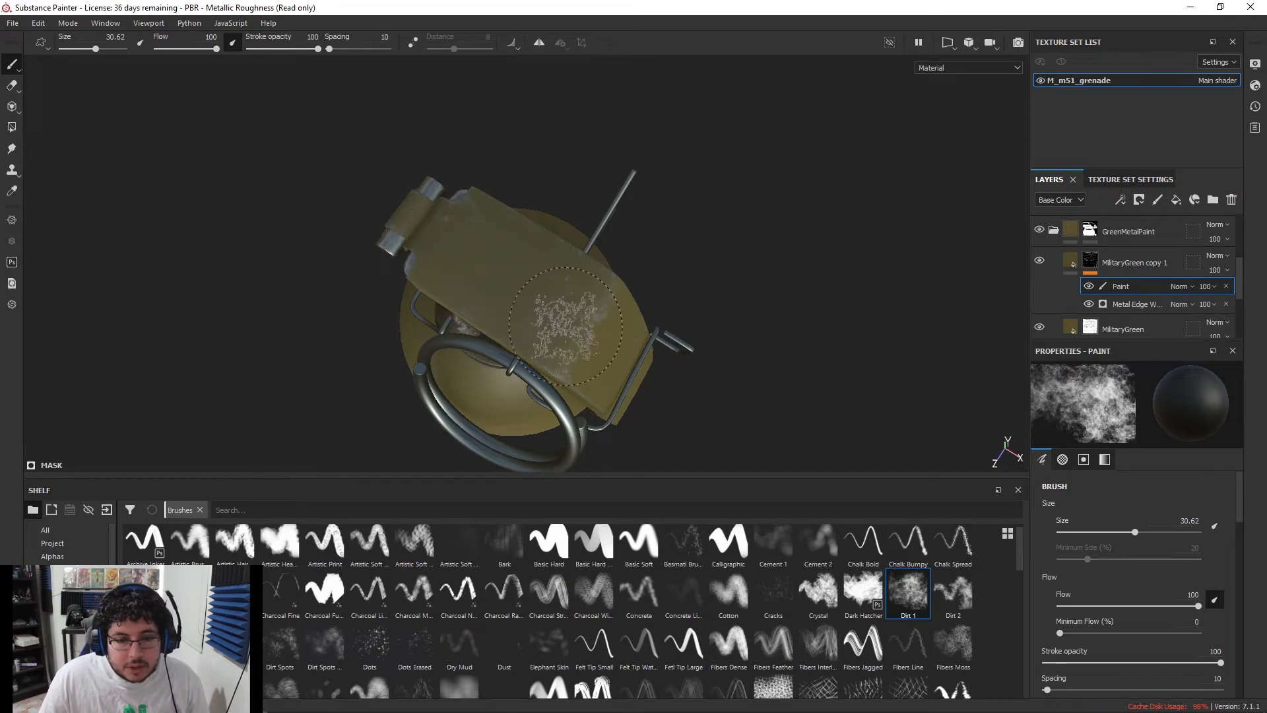
# Set the mask paint's grayscale to 1 for working on the lever's top surface
pyautogui.keyDown('alt'); pyautogui.moveTo(464, 262); pyautogui.dragTo(792, 271); pyautogui.keyUp('alt')
pyautogui.scroll(2, 679, 237)
pyautogui.keyDown('shift'); pyautogui.moveTo(792, 284); pyautogui.dragTo(732, 314, button='right'); pyautogui.keyUp('shift')
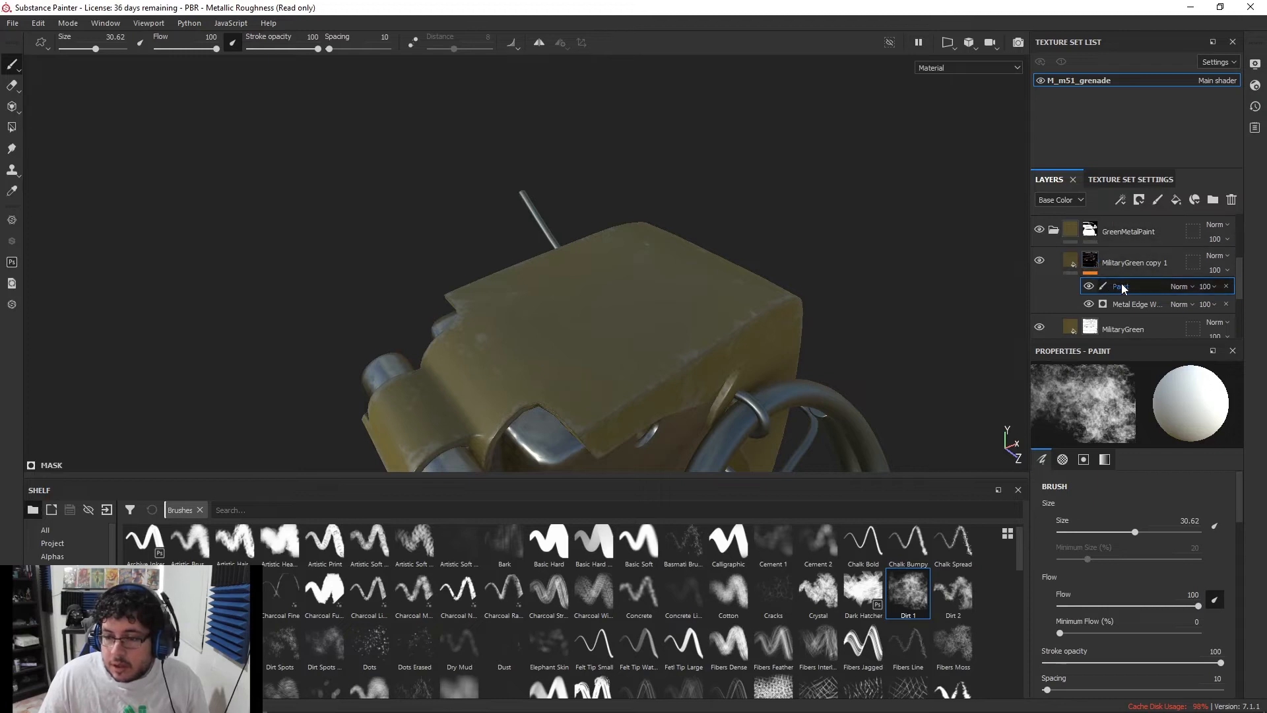
pyautogui.scroll(-10, 1152, 590)
pyautogui.moveTo(1121, 535); pyautogui.dragTo(1214, 533)
pyautogui.keyDown('alt'); pyautogui.moveTo(634, 311); pyautogui.dragTo(806, 291); pyautogui.keyUp('alt')
# Duplicate the Iron Raw Damaged layer and place the copy between MilitaryGreen copy 1 and MilitaryGreen
pyautogui.scroll(-1, 1150, 296)
pyautogui.scroll(-3, 1149, 295)
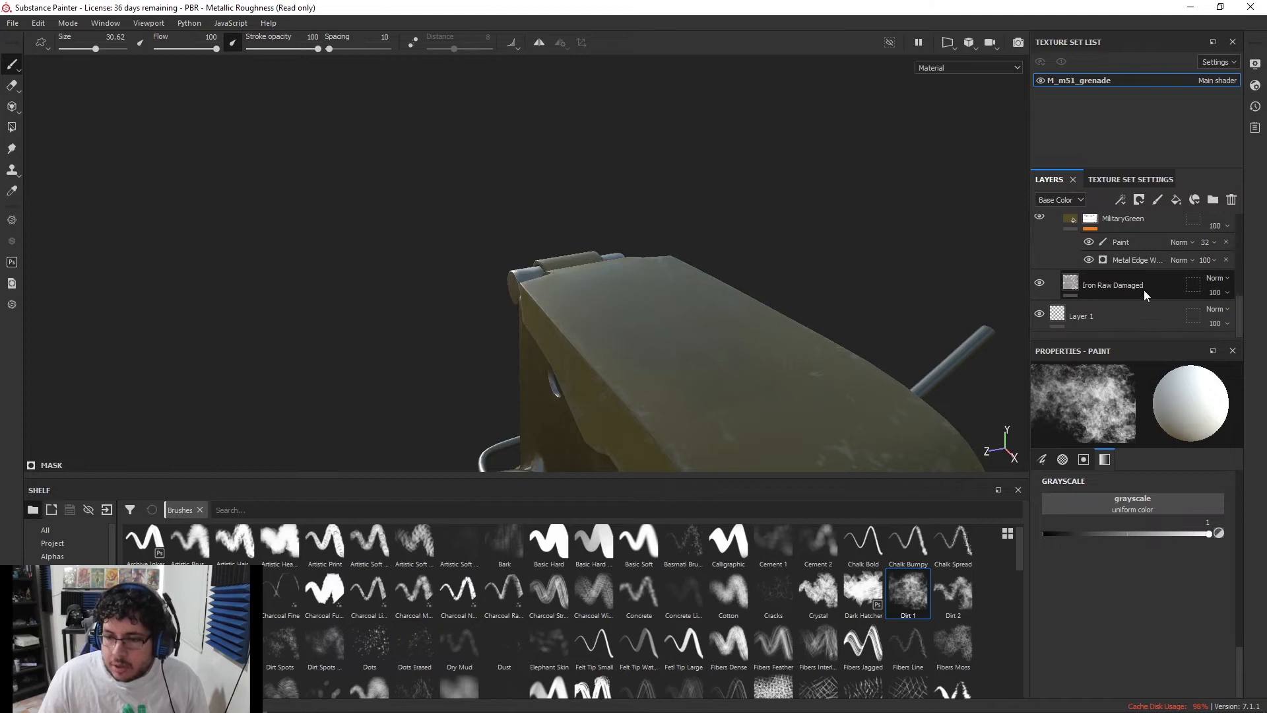
pyautogui.click(1115, 286)
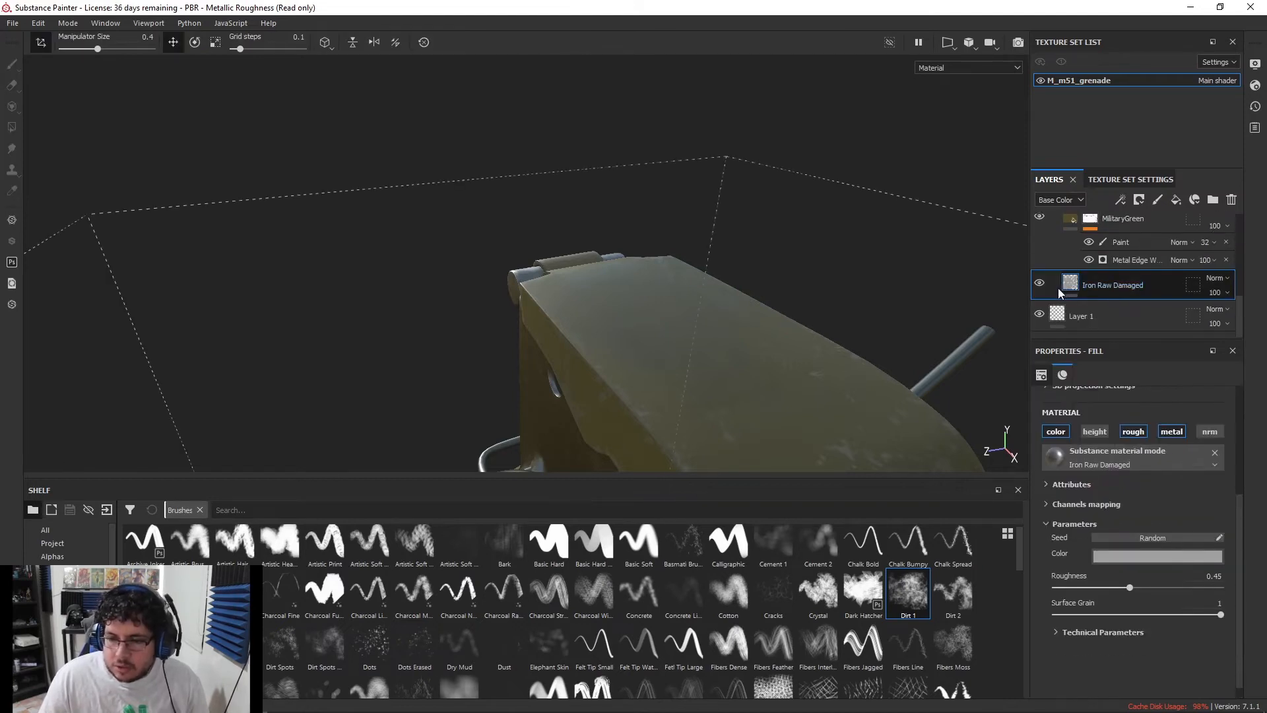
pyautogui.scroll(1, 1140, 272)
pyautogui.hotkey('ctrl', 'd')
pyautogui.moveTo(1118, 326); pyautogui.dragTo(1123, 249)
pyautogui.keyDown('alt'); pyautogui.moveTo(726, 284); pyautogui.dragTo(894, 325); pyautogui.keyUp('alt')
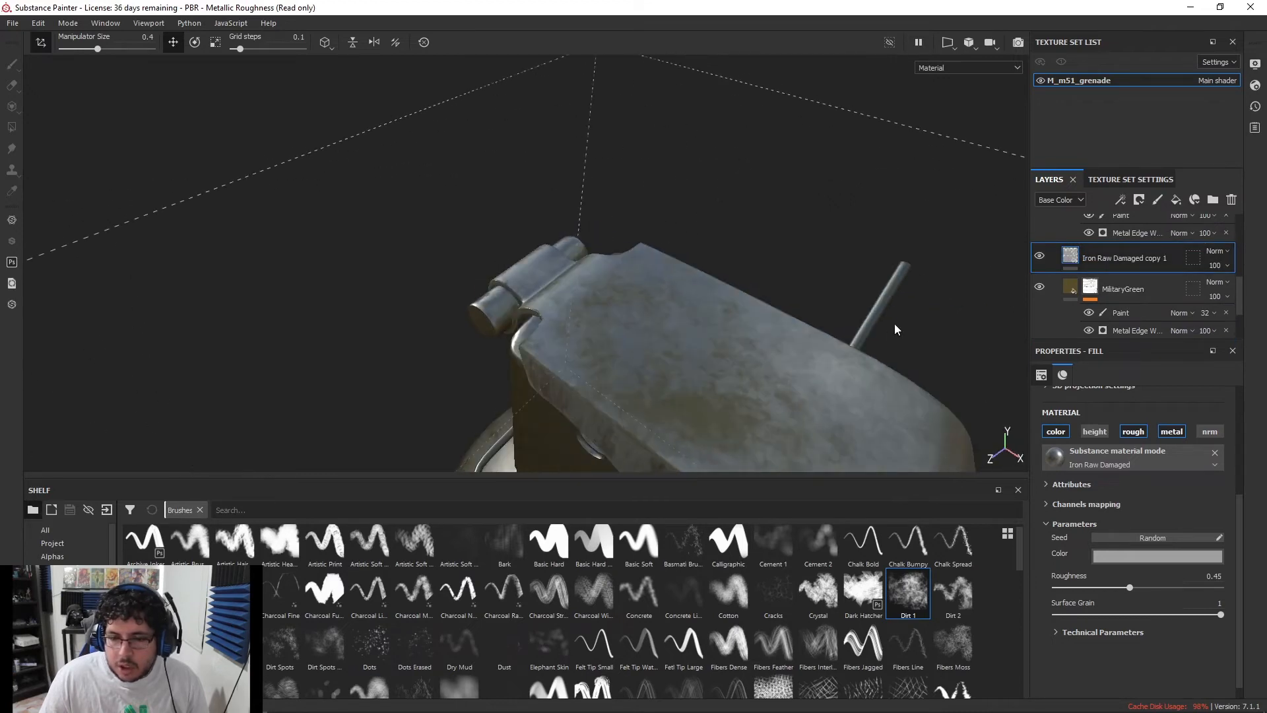
pyautogui.keyDown('alt'); pyautogui.moveTo(893, 326); pyautogui.dragTo(683, 333, button='right'); pyautogui.keyUp('alt')
pyautogui.keyDown('alt'); pyautogui.moveTo(683, 333); pyautogui.dragTo(713, 251, button='middle'); pyautogui.keyUp('alt')
pyautogui.scroll(1, 1137, 273)
# Set Invert to True on the Metal Edge Wear generator in the MilitaryGreen copy 1 mask
pyautogui.click(1131, 272)
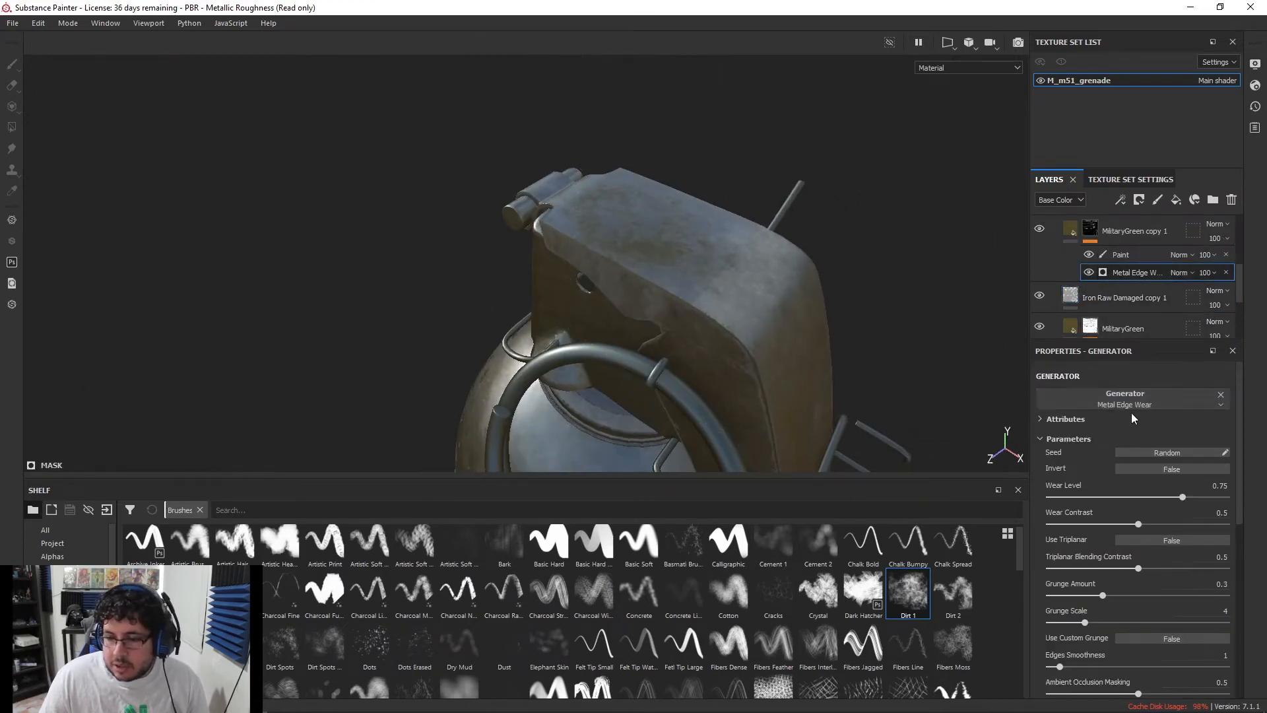
pyautogui.click(1159, 468)
pyautogui.keyDown('alt'); pyautogui.moveTo(818, 284); pyautogui.dragTo(871, 291); pyautogui.keyUp('alt')
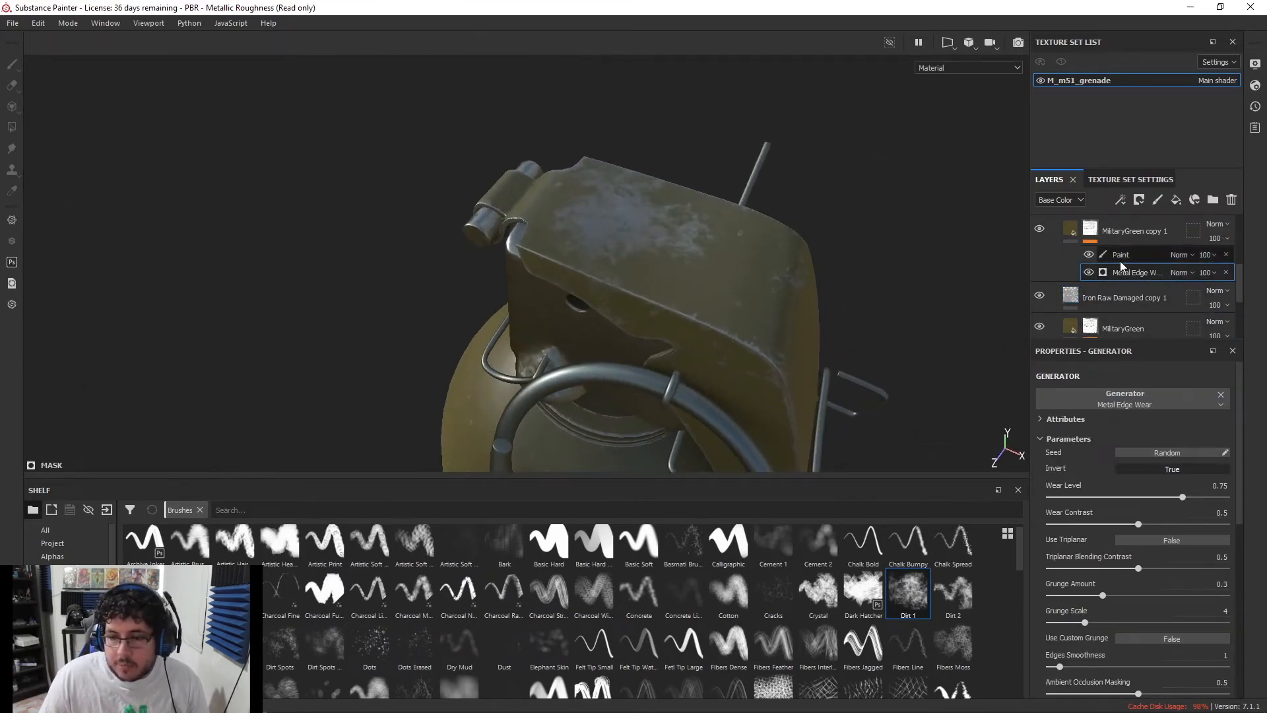
pyautogui.scroll(-1, 1096, 290)
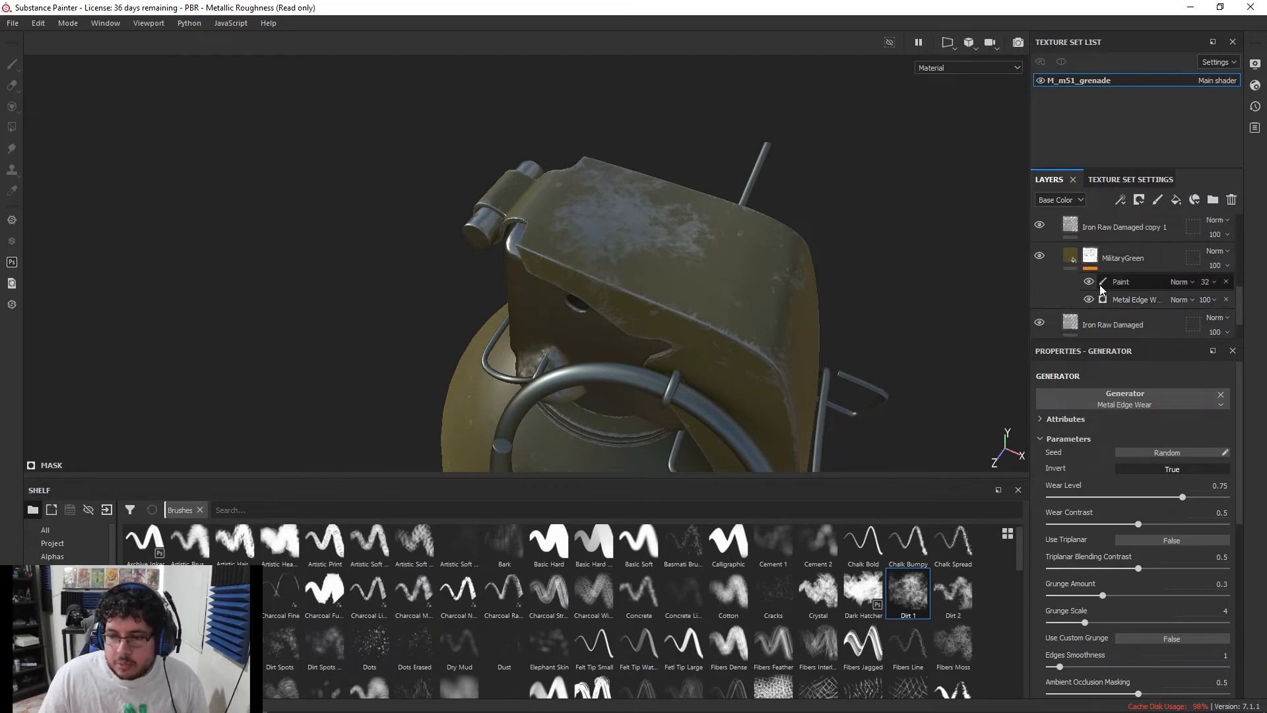
pyautogui.scroll(2, 1107, 272)
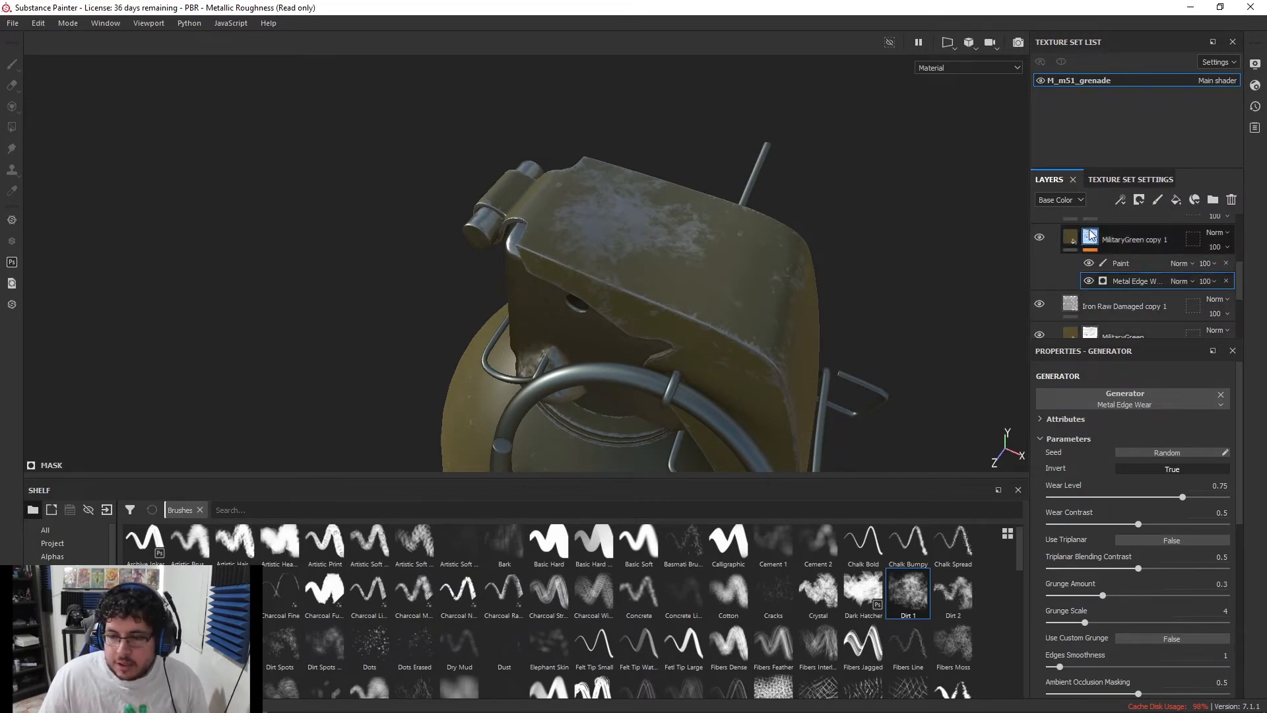
pyautogui.keyDown('alt'); pyautogui.moveTo(639, 278); pyautogui.dragTo(669, 245); pyautogui.keyUp('alt')
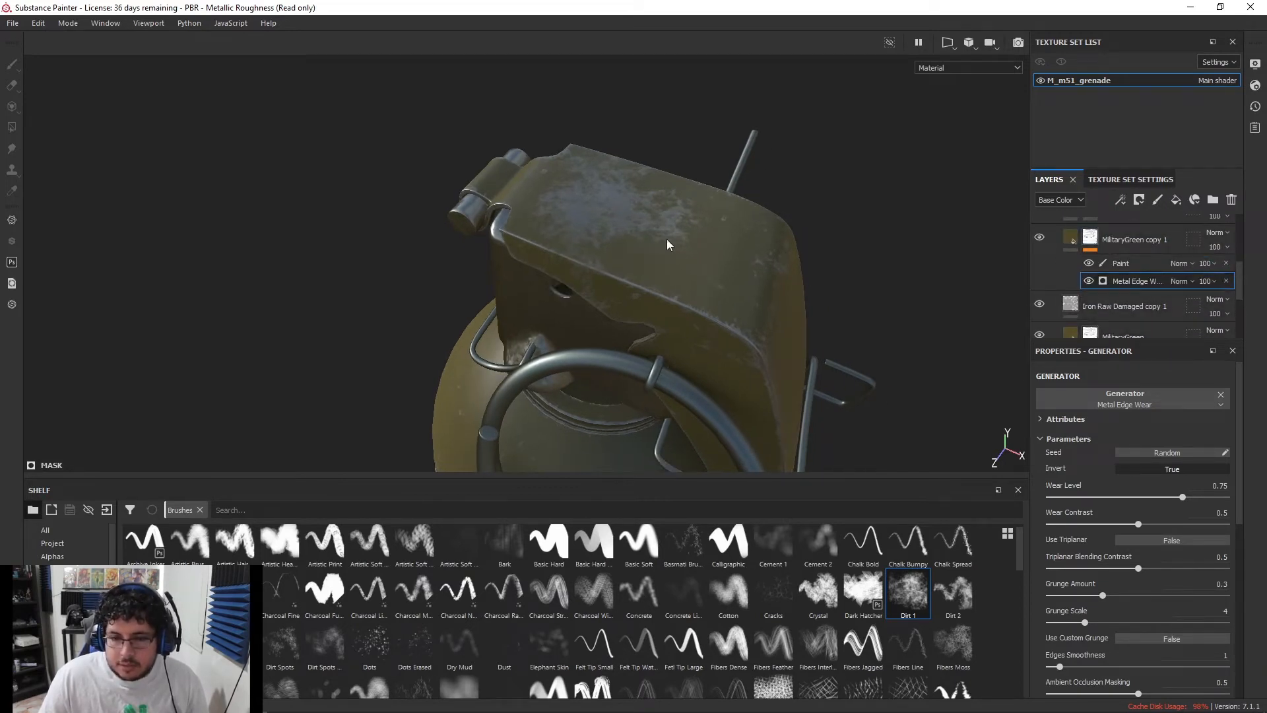
# Paint green back over the worn patch on the lever's top with the Dirt 1 brush in the MilitaryGreen copy 1 mask
pyautogui.click(1121, 263)
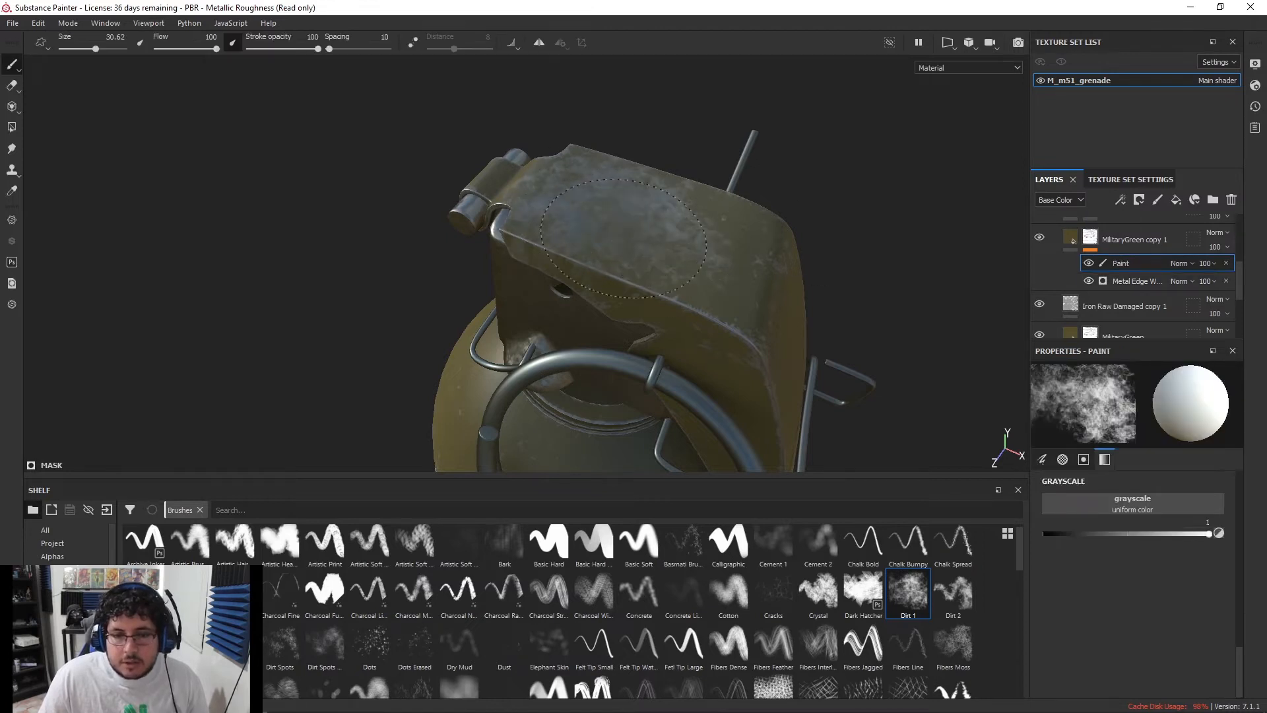
pyautogui.moveTo(657, 260)
pyautogui.keyDown('alt'); pyautogui.mouseDown()
pyautogui.moveTo(723, 265)
pyautogui.moveTo(575, 172)
pyautogui.mouseUp(); pyautogui.keyUp('alt')
pyautogui.keyDown('alt'); pyautogui.moveTo(575, 172); pyautogui.dragTo(594, 198, button='right'); pyautogui.keyUp('alt')
pyautogui.keyDown('alt'); pyautogui.moveTo(594, 198); pyautogui.dragTo(621, 218); pyautogui.keyUp('alt')
pyautogui.keyDown('alt'); pyautogui.moveTo(620, 218); pyautogui.dragTo(624, 247, button='middle'); pyautogui.keyUp('alt')
pyautogui.keyDown('alt'); pyautogui.moveTo(624, 247); pyautogui.dragTo(686, 258, button='right'); pyautogui.keyUp('alt')
pyautogui.moveTo(686, 257)
pyautogui.keyDown('alt'); pyautogui.mouseDown()
pyautogui.moveTo(799, 229)
pyautogui.moveTo(759, 211)
pyautogui.moveTo(693, 221)
pyautogui.moveTo(329, 201)
pyautogui.moveTo(178, 218)
pyautogui.moveTo(680, 255)
pyautogui.mouseUp(); pyautogui.keyUp('alt')
pyautogui.scroll(2, 705, 200)
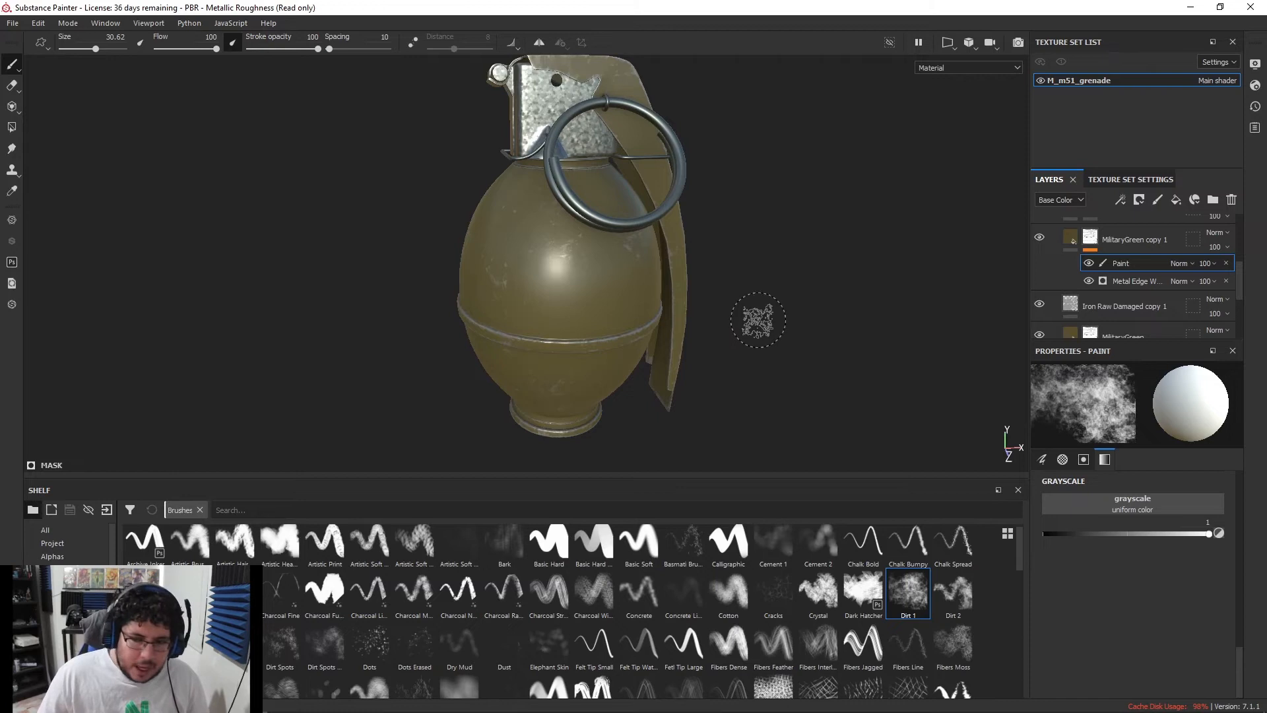
# Add the Rust Fine material as a new layer above the IronRing folder
pyautogui.scroll(5, 1106, 295)
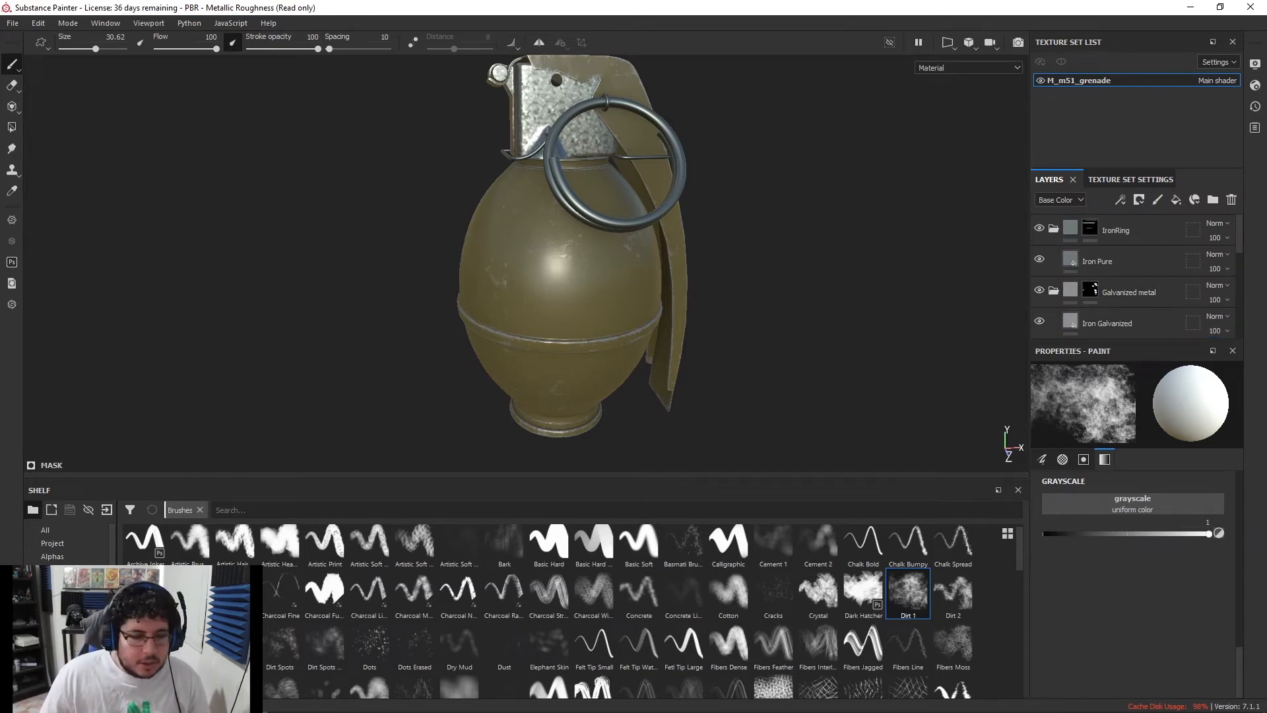
pyautogui.click(56, 688)
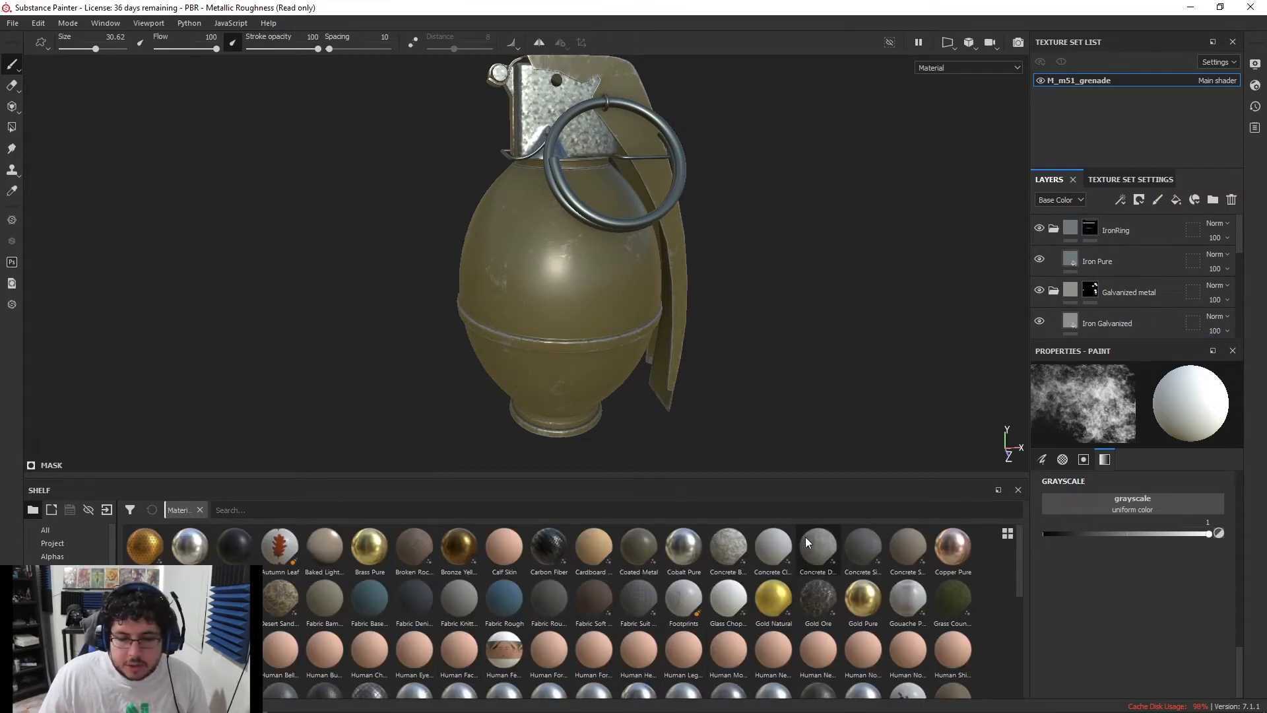
pyautogui.scroll(-5, 412, 614)
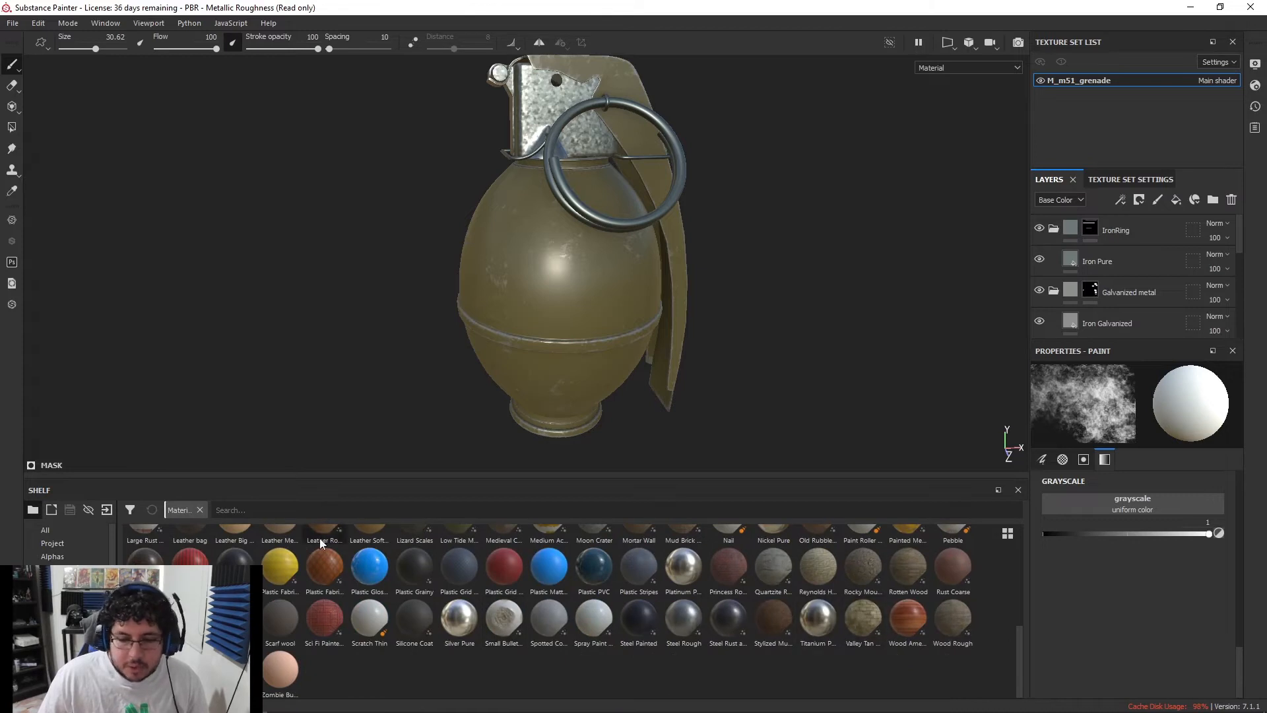
pyautogui.moveTo(1108, 273); pyautogui.dragTo(1109, 221)
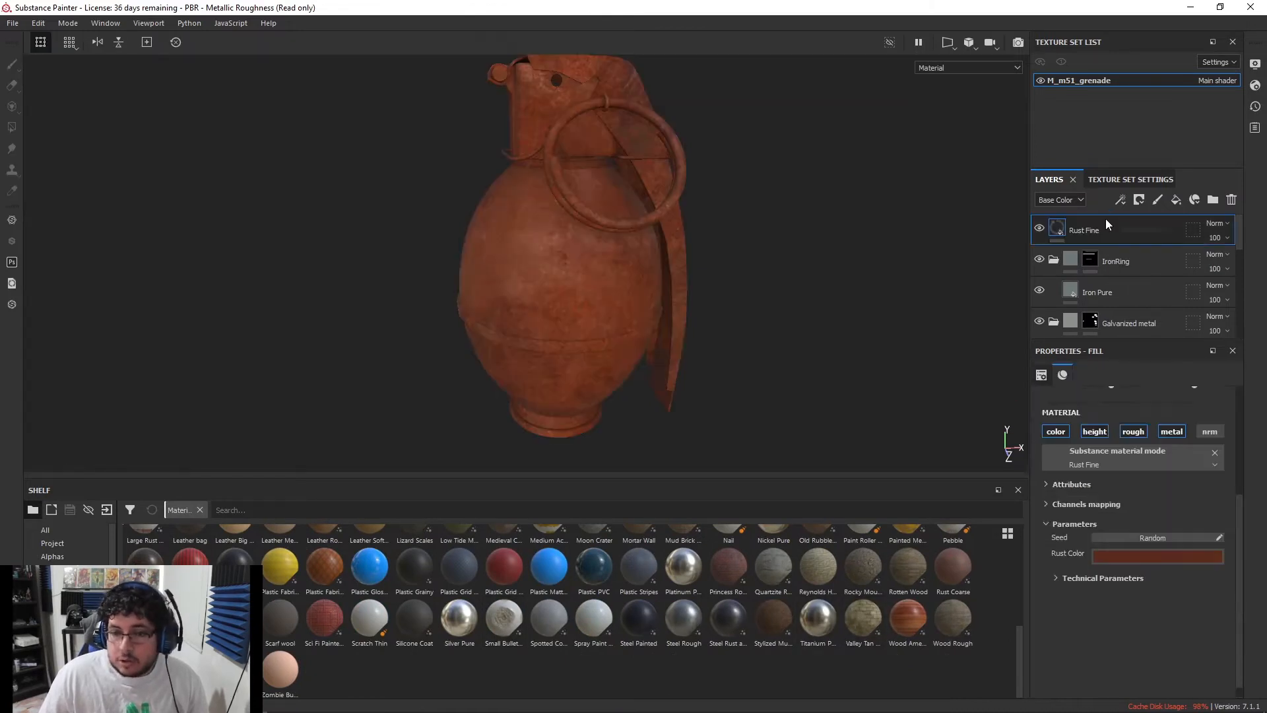
# Try a Dirt generator directly on the content of the Rust Fine layer
pyautogui.rightClick(1099, 232)
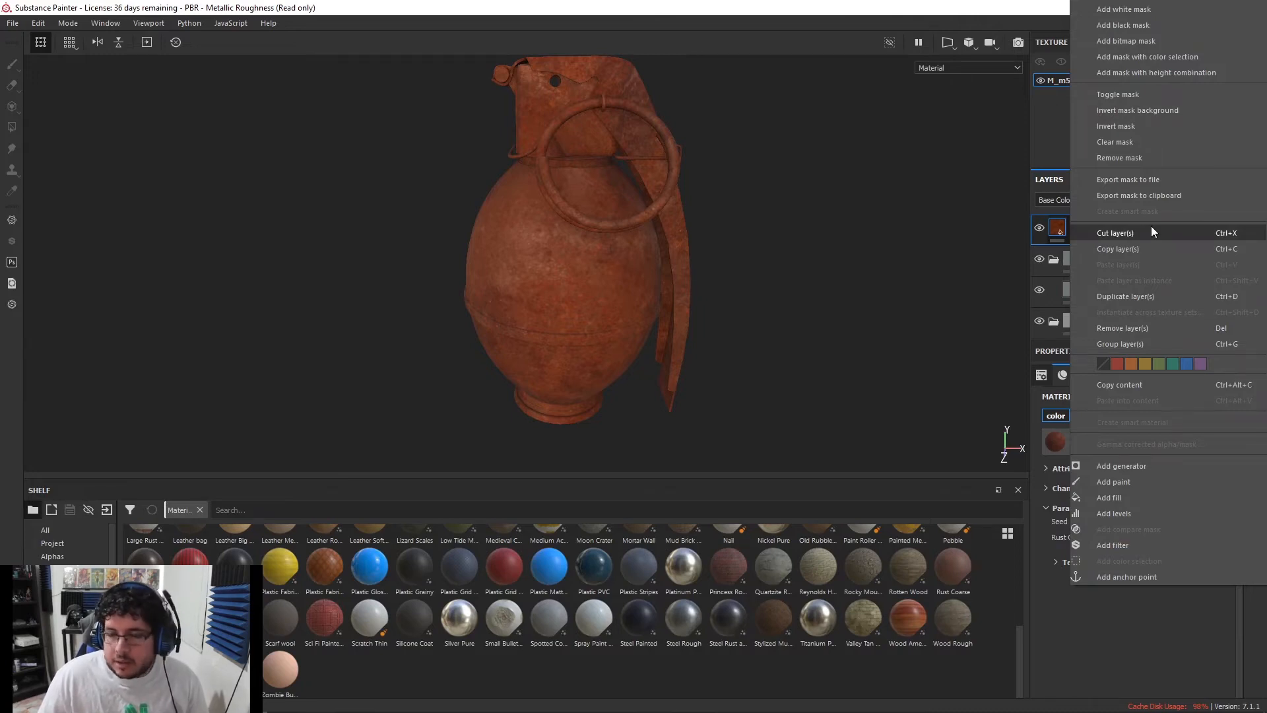
pyautogui.click(1137, 465)
pyautogui.click(1127, 408)
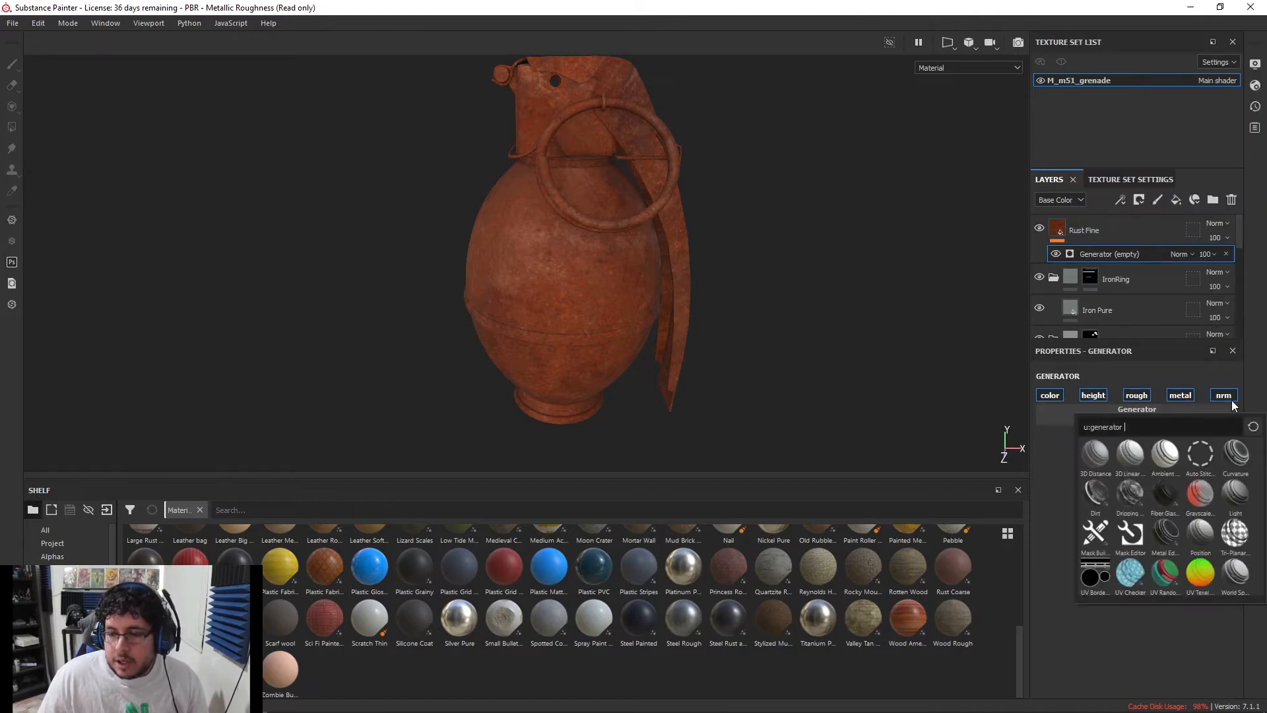
pyautogui.click(1093, 497)
pyautogui.keyDown('alt'); pyautogui.moveTo(715, 219); pyautogui.dragTo(739, 256); pyautogui.keyUp('alt')
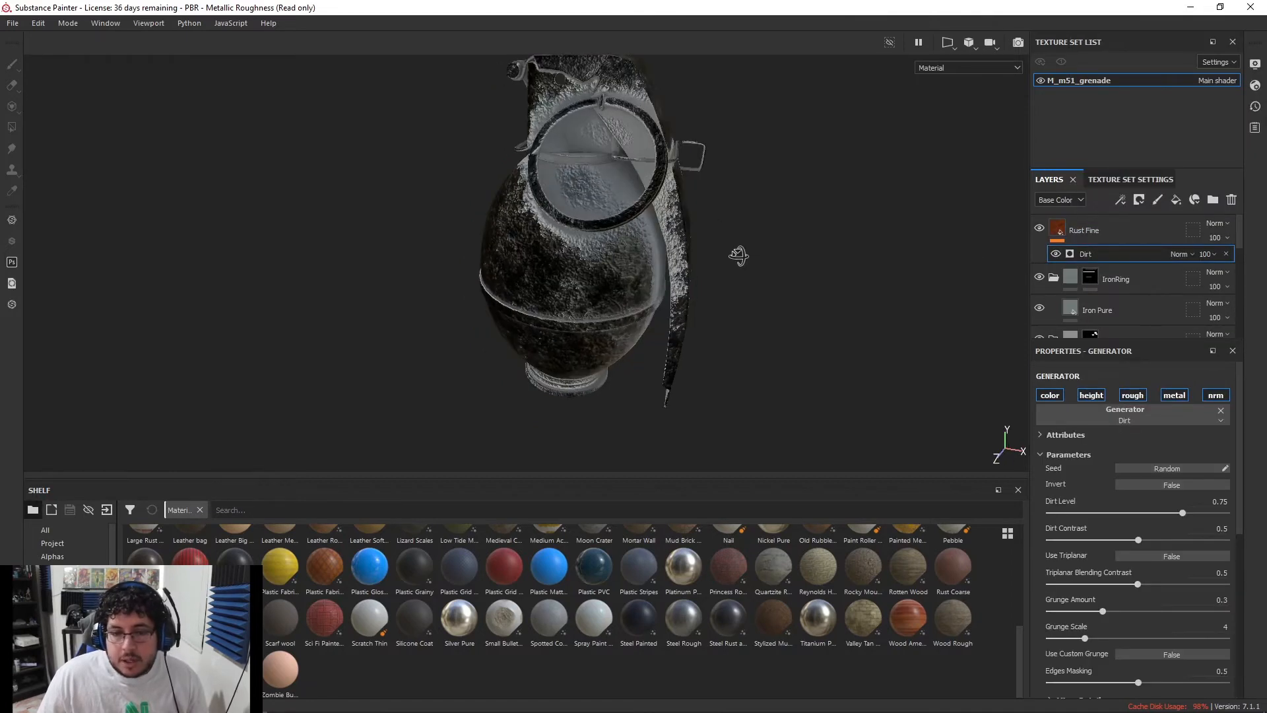
# Add a black mask to the Rust Fine layer and apply a Dirt generator to that mask
pyautogui.rightClick(1115, 227)
pyautogui.click(1131, 23)
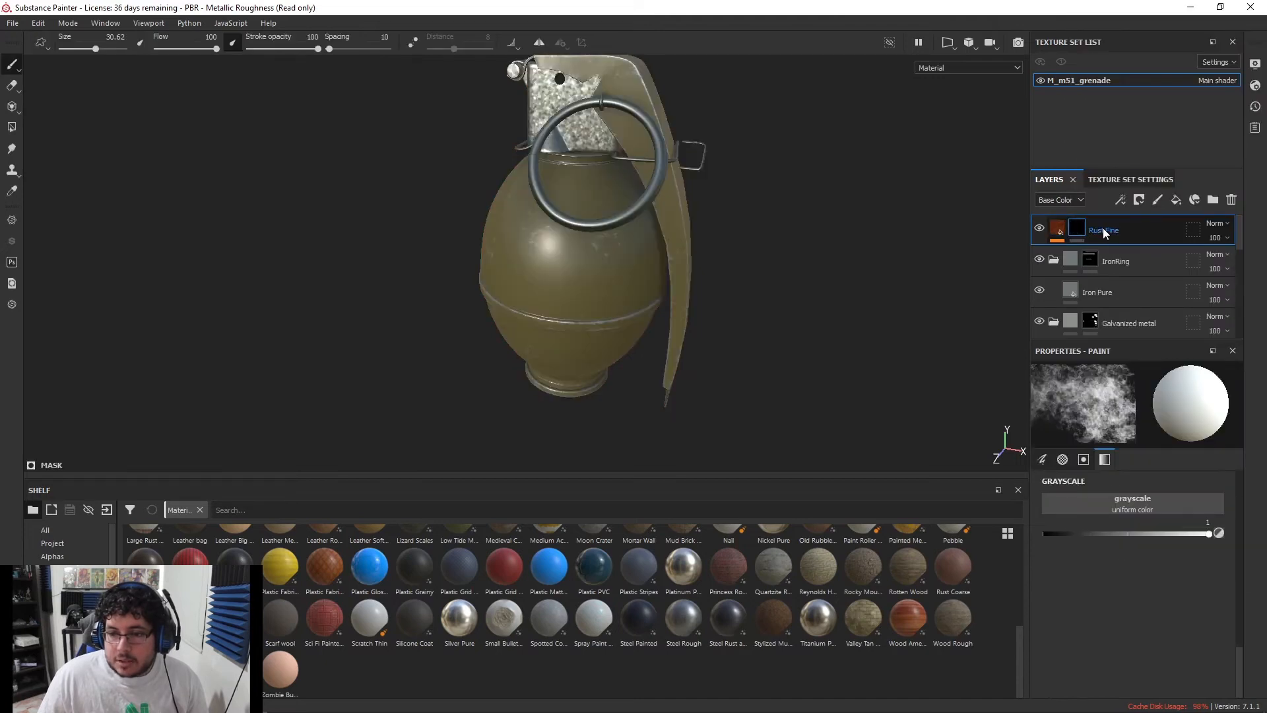
pyautogui.rightClick(1105, 231)
pyautogui.click(1143, 466)
pyautogui.click(1126, 408)
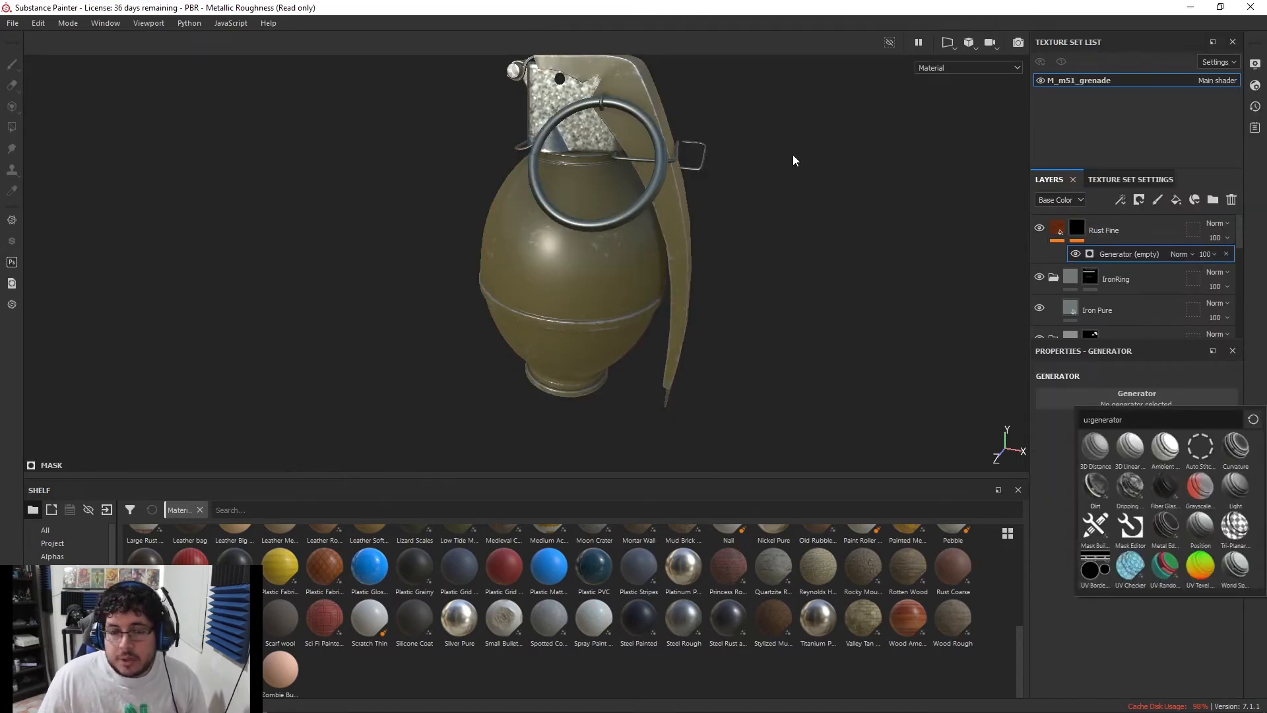
pyautogui.scroll(2, 678, 126)
pyautogui.keyDown('alt'); pyautogui.moveTo(801, 167); pyautogui.dragTo(832, 191); pyautogui.keyUp('alt')
pyautogui.scroll(-1, 729, 209)
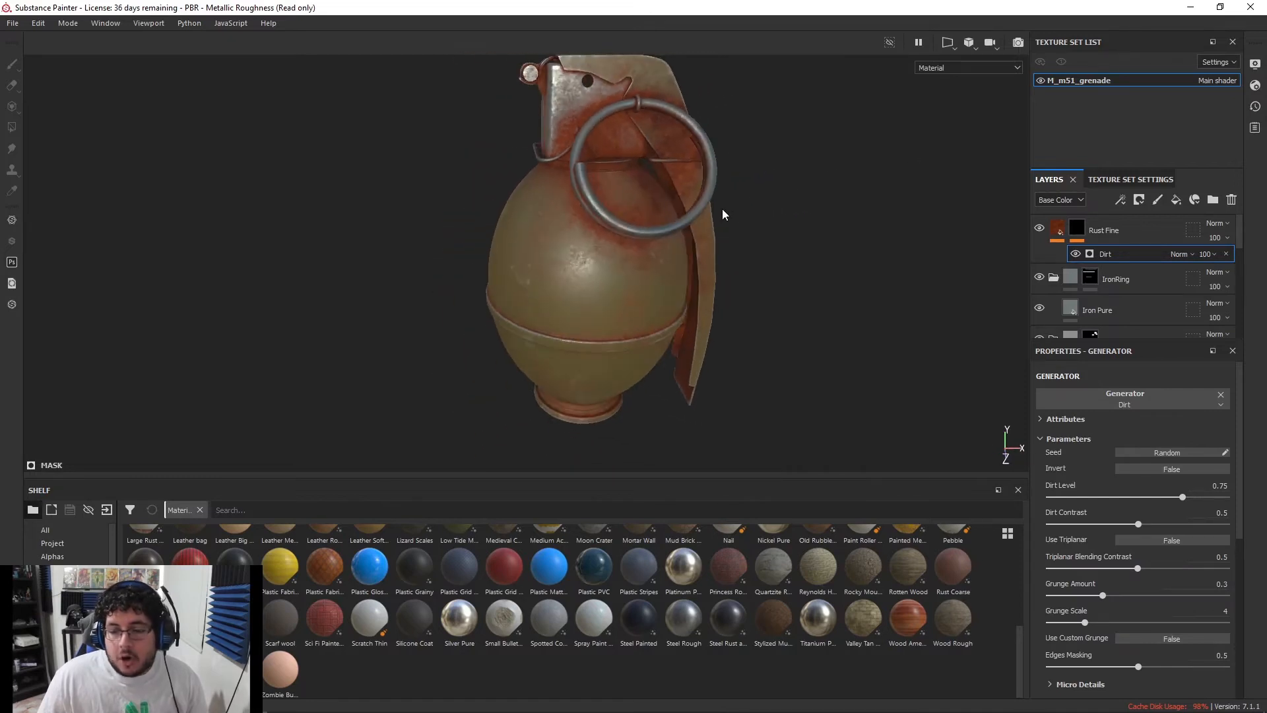
# Examine the rust around the grenade's fuze, ring, neck and body from several angles
pyautogui.keyDown('alt'); pyautogui.moveTo(723, 192); pyautogui.dragTo(769, 243, button='middle'); pyautogui.keyUp('alt')
pyautogui.scroll(1, 945, 334)
pyautogui.keyDown('alt'); pyautogui.moveTo(944, 334); pyautogui.dragTo(836, 232); pyautogui.keyUp('alt')
pyautogui.scroll(-1, 837, 232)
pyautogui.keyDown('alt'); pyautogui.moveTo(764, 200); pyautogui.dragTo(704, 240); pyautogui.keyUp('alt')
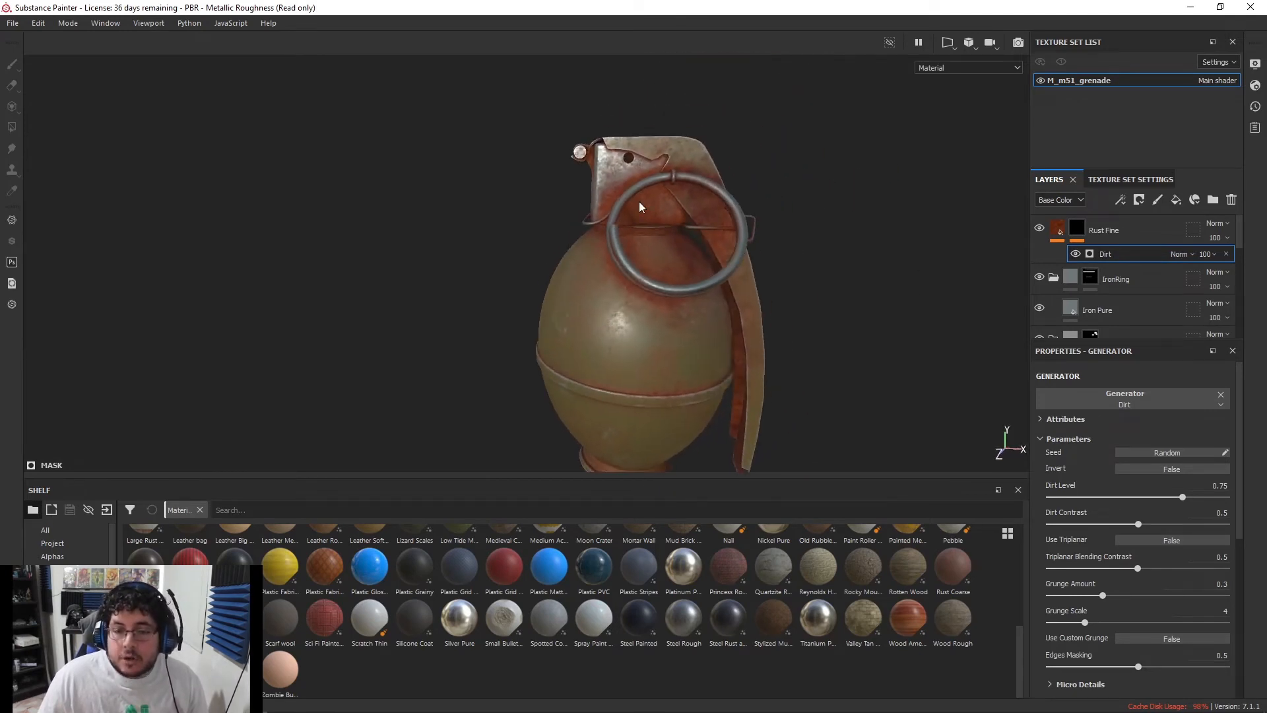
pyautogui.scroll(2, 704, 241)
pyautogui.keyDown('alt'); pyautogui.moveTo(594, 249); pyautogui.dragTo(809, 263); pyautogui.keyUp('alt')
pyautogui.scroll(2, 812, 212)
pyautogui.keyDown('alt'); pyautogui.moveTo(812, 212); pyautogui.dragTo(726, 248); pyautogui.keyUp('alt')
pyautogui.keyDown('alt'); pyautogui.moveTo(722, 359); pyautogui.dragTo(477, 375); pyautogui.keyUp('alt')
pyautogui.keyDown('alt'); pyautogui.moveTo(944, 406); pyautogui.dragTo(814, 266, button='middle'); pyautogui.keyUp('alt')
pyautogui.scroll(-1, 802, 267)
# Try changing the Ambient Occlusion map among the Dirt generator's image inputs
pyautogui.scroll(-5, 1073, 516)
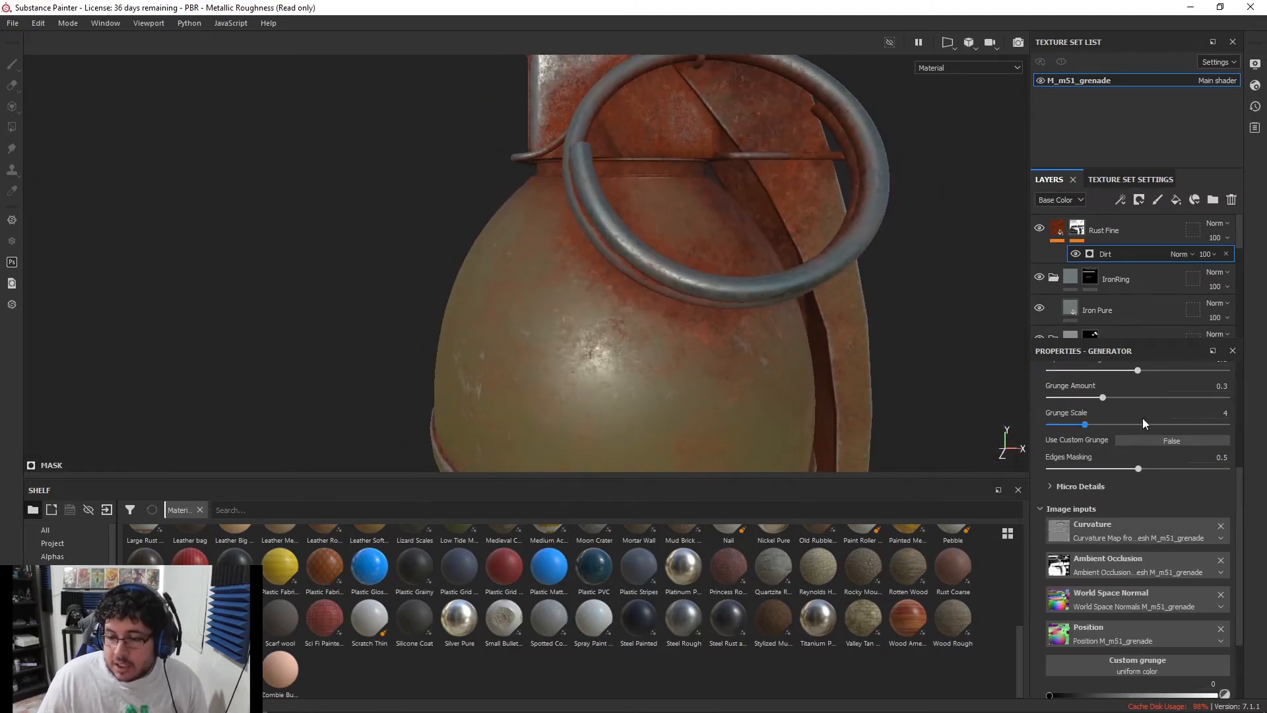
pyautogui.scroll(-3, 1148, 406)
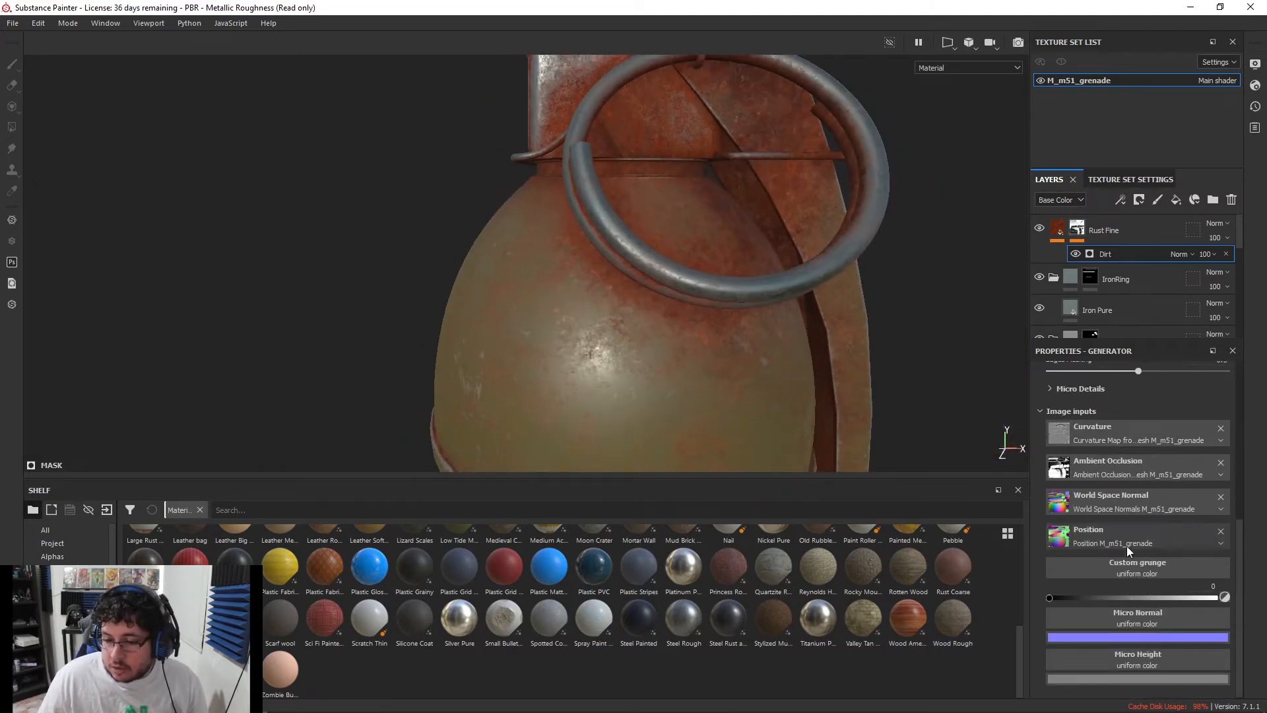
pyautogui.click(1221, 463)
pyautogui.hotkey('ctrl', 'z')
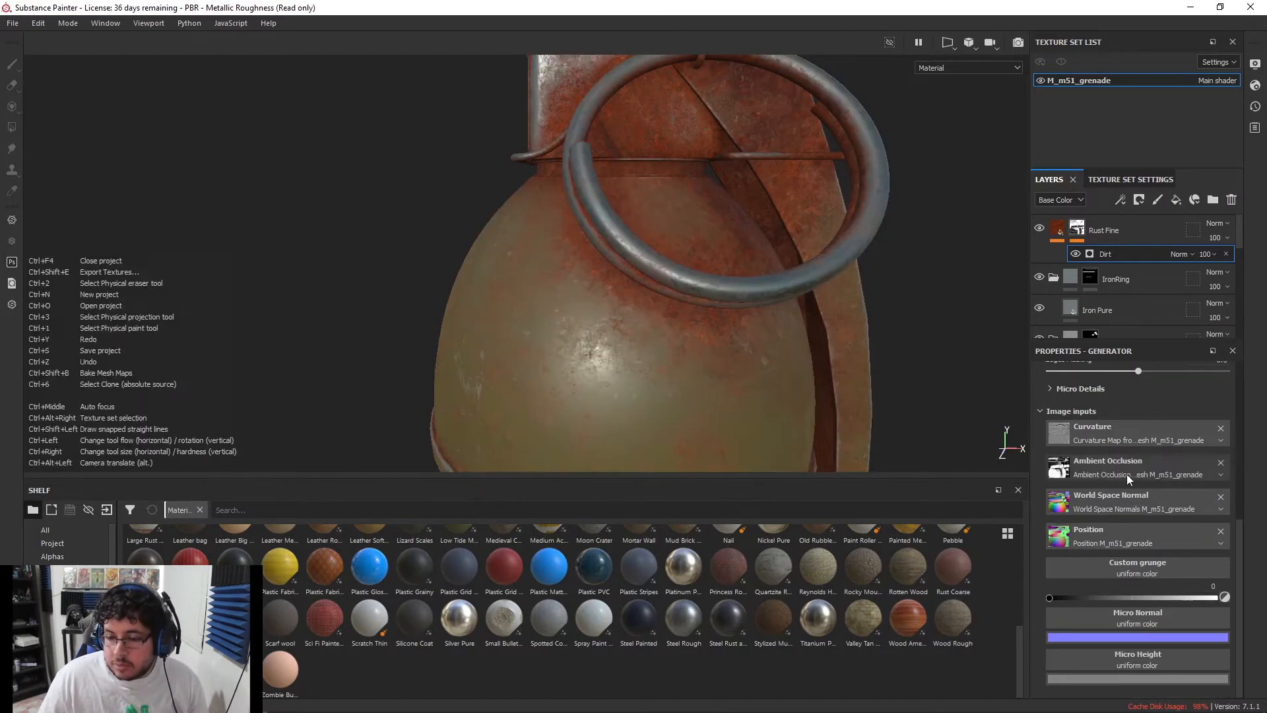
pyautogui.click(1221, 509)
pyautogui.click(1221, 474)
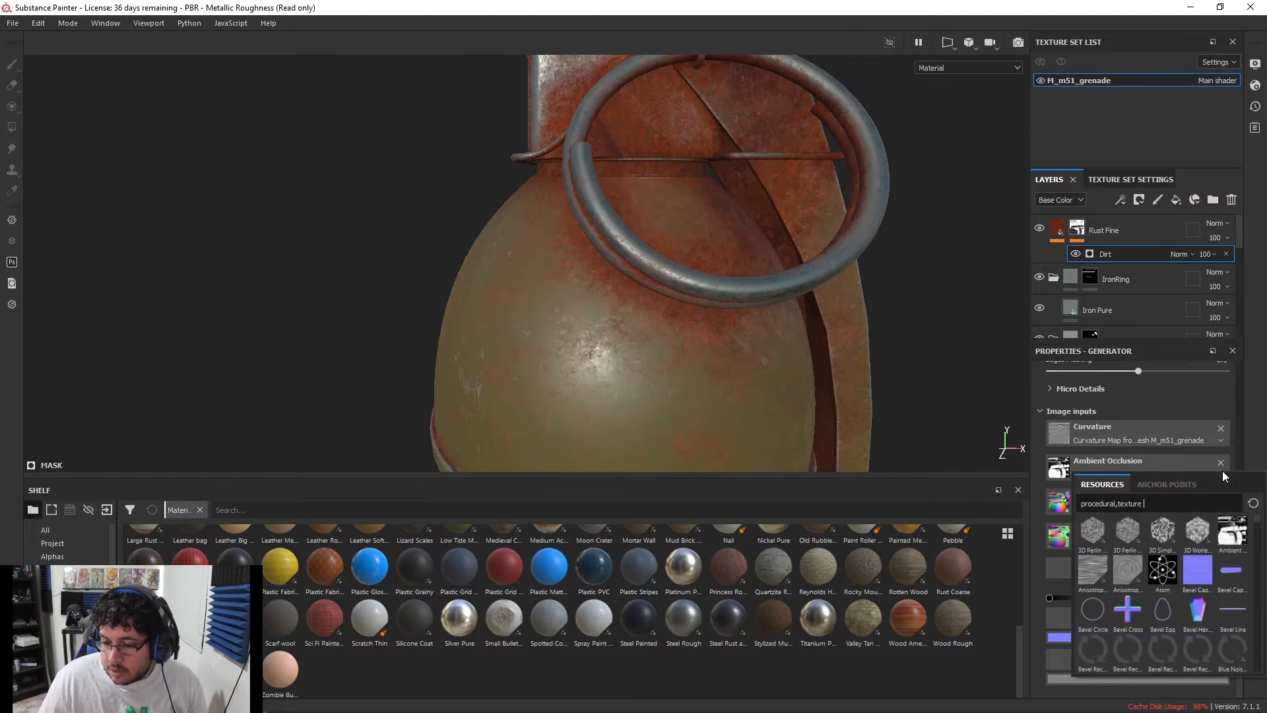
# Set the Dirt generator's AO Radius to 0.23 and AO Depth to 0.21 in its micro details
pyautogui.click(1150, 394)
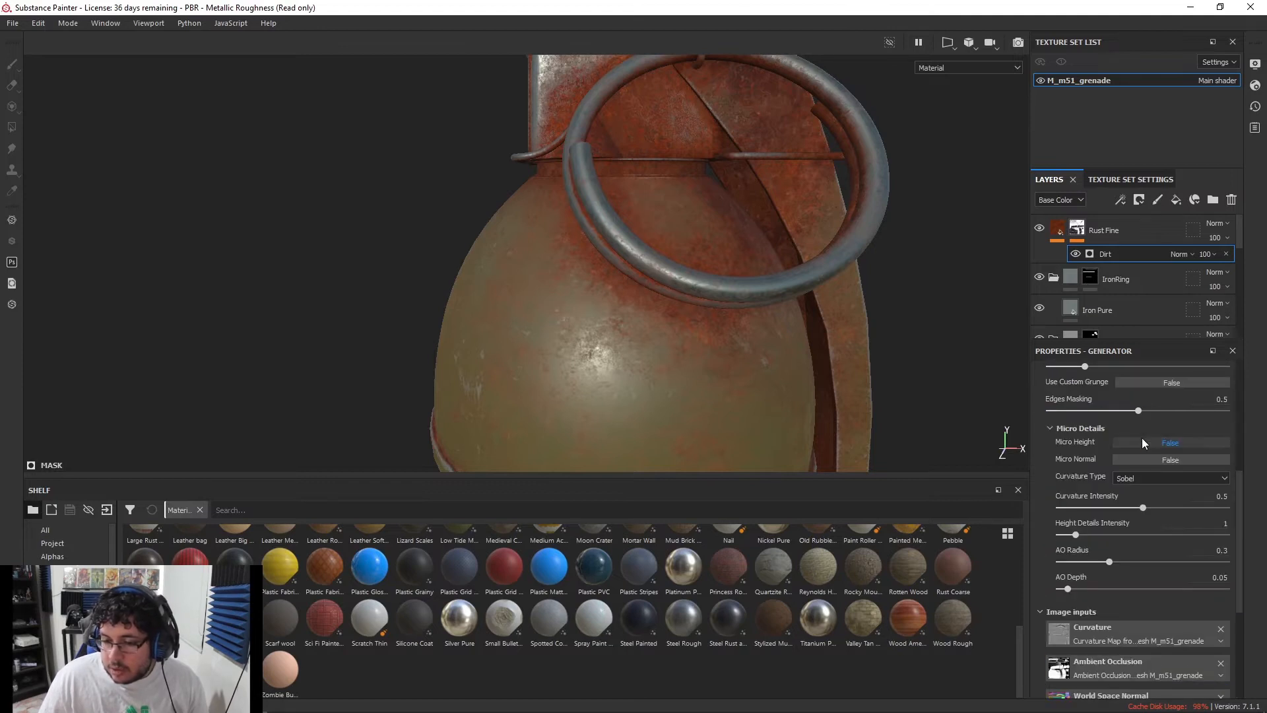
pyautogui.moveTo(1107, 565); pyautogui.dragTo(1096, 589)
pyautogui.scroll(1, 1120, 534)
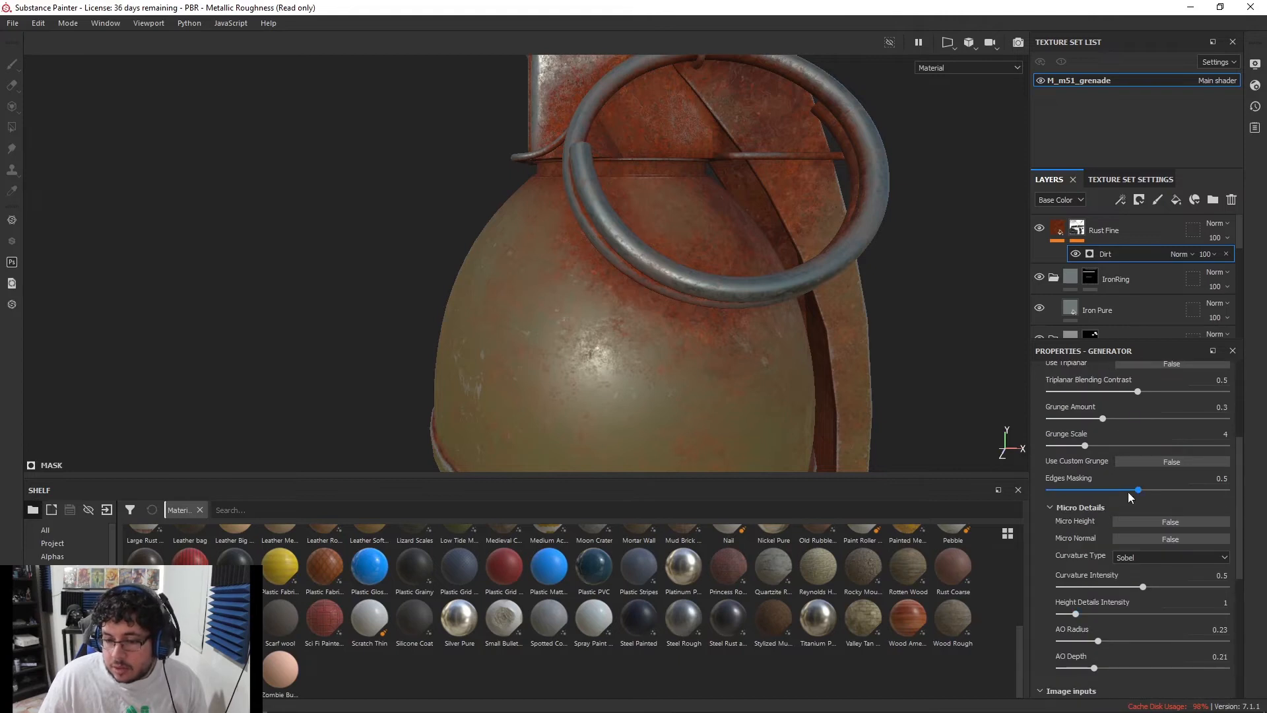
# Set the Dirt generator's Grunge Amount to 0.4, Dirt Contrast to 0.51 and Dirt Level to 0.44
pyautogui.moveTo(1099, 419); pyautogui.dragTo(1070, 419)
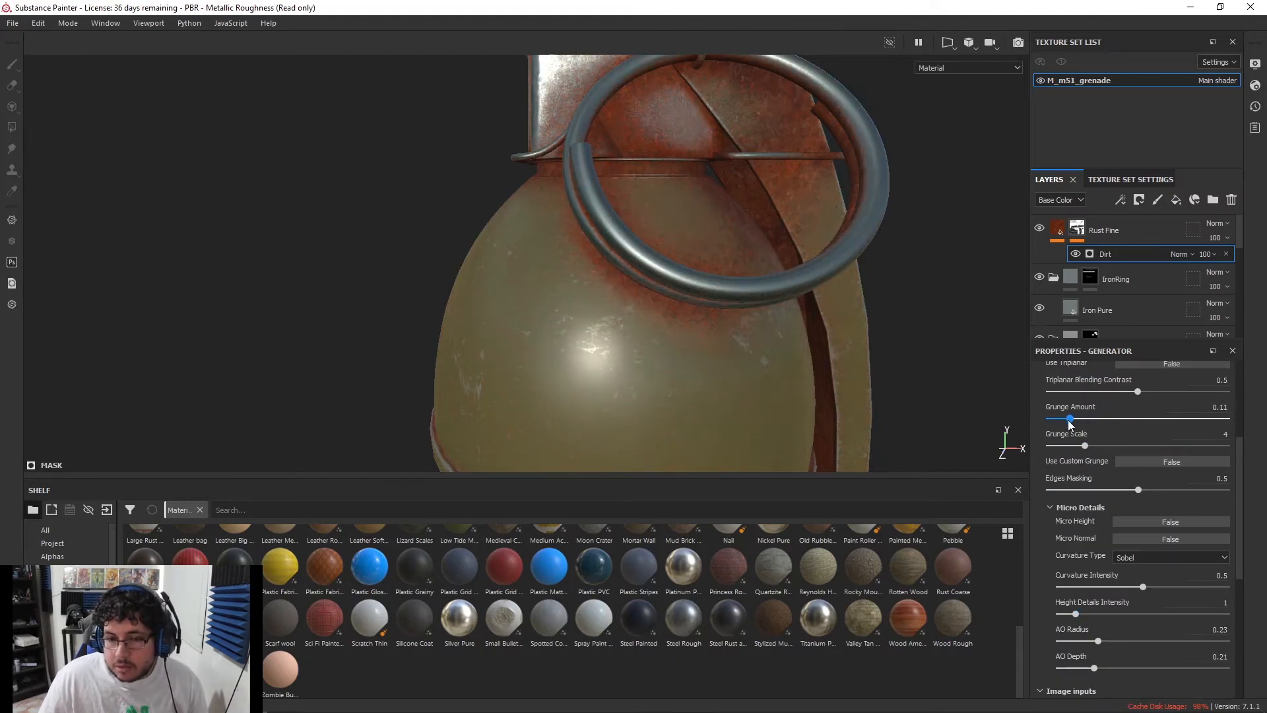
pyautogui.scroll(1, 1156, 441)
pyautogui.moveTo(1182, 399)
pyautogui.mouseDown()
pyautogui.moveTo(1099, 401)
pyautogui.moveTo(1173, 399)
pyautogui.mouseUp()
pyautogui.moveTo(1078, 497); pyautogui.dragTo(1122, 498)
pyautogui.moveTo(1172, 399); pyautogui.dragTo(1126, 408)
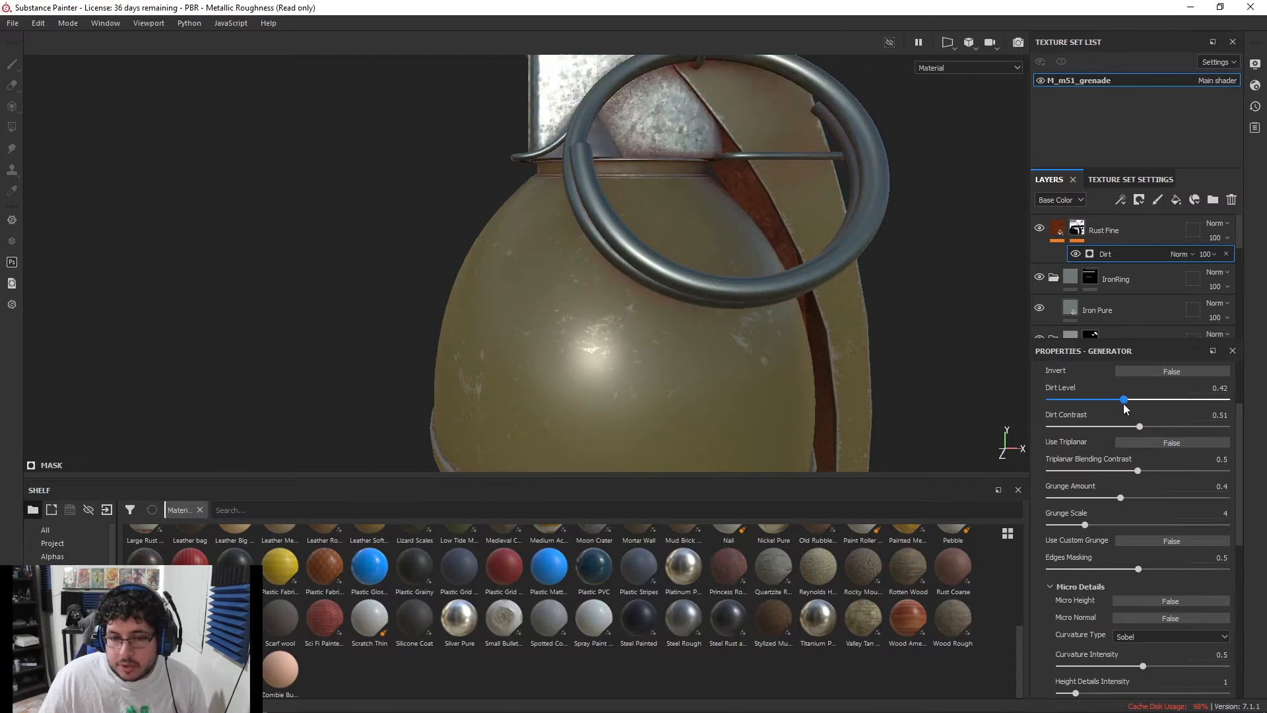
# Inspect the adjusted rust coverage on the lever, ring area and body from all around the grenade
pyautogui.keyDown('alt'); pyautogui.moveTo(660, 297); pyautogui.dragTo(371, 220, button='right'); pyautogui.keyUp('alt')
pyautogui.keyDown('alt'); pyautogui.moveTo(667, 277); pyautogui.dragTo(736, 337); pyautogui.keyUp('alt')
pyautogui.keyDown('alt'); pyautogui.moveTo(735, 336); pyautogui.dragTo(1110, 429, button='right'); pyautogui.keyUp('alt')
pyautogui.keyDown('alt'); pyautogui.moveTo(891, 344); pyautogui.dragTo(654, 294); pyautogui.keyUp('alt')
pyautogui.keyDown('alt'); pyautogui.moveTo(654, 293); pyautogui.dragTo(852, 430, button='right'); pyautogui.keyUp('alt')
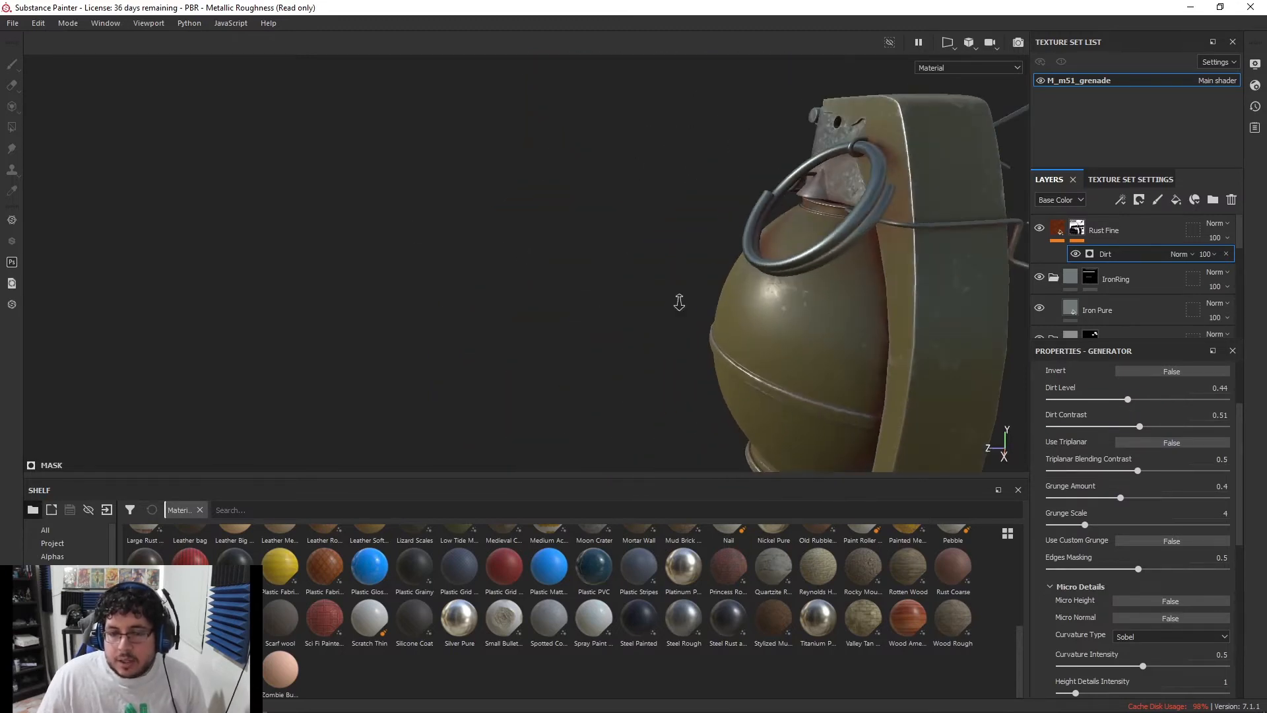
pyautogui.keyDown('alt'); pyautogui.moveTo(852, 430); pyautogui.dragTo(749, 289); pyautogui.keyUp('alt')
pyautogui.keyDown('alt'); pyautogui.moveTo(750, 289); pyautogui.dragTo(696, 325, button='right'); pyautogui.keyUp('alt')
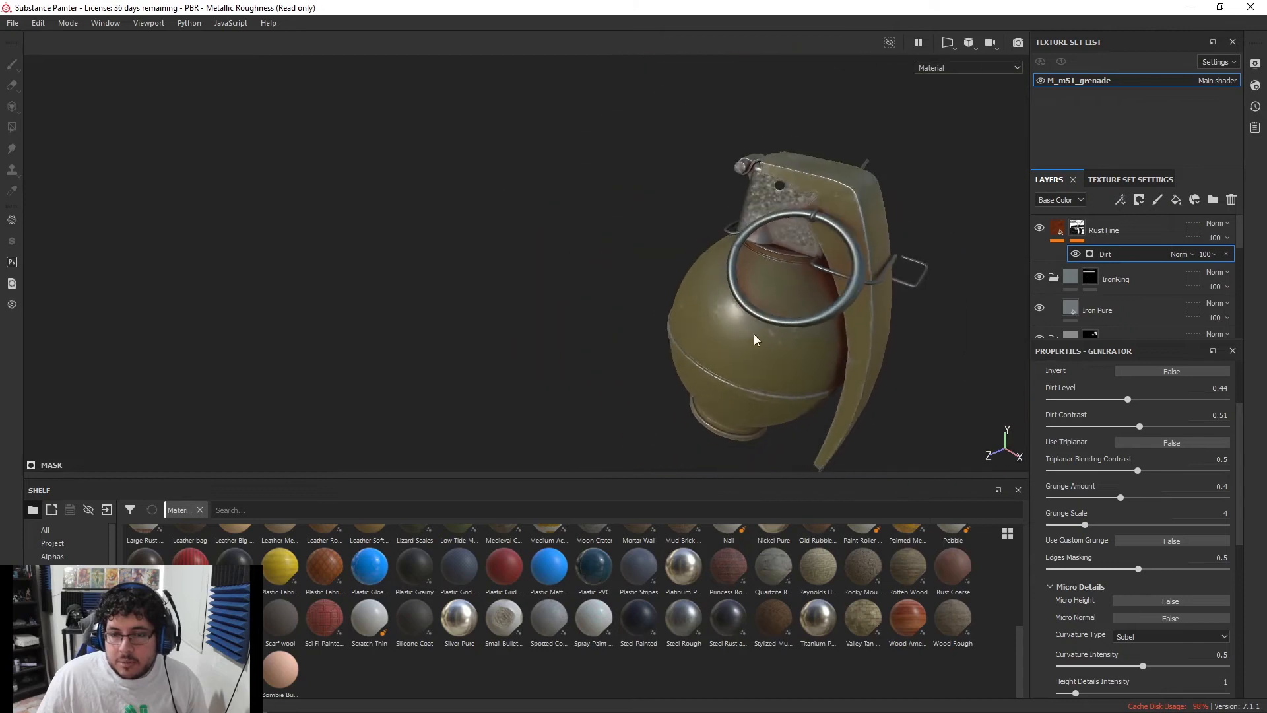
pyautogui.keyDown('alt'); pyautogui.moveTo(696, 325); pyautogui.dragTo(832, 315); pyautogui.keyUp('alt')
pyautogui.keyDown('alt'); pyautogui.moveTo(832, 315); pyautogui.dragTo(781, 215, button='middle'); pyautogui.keyUp('alt')
pyautogui.keyDown('alt'); pyautogui.moveTo(781, 214); pyautogui.dragTo(738, 239, button='right'); pyautogui.keyUp('alt')
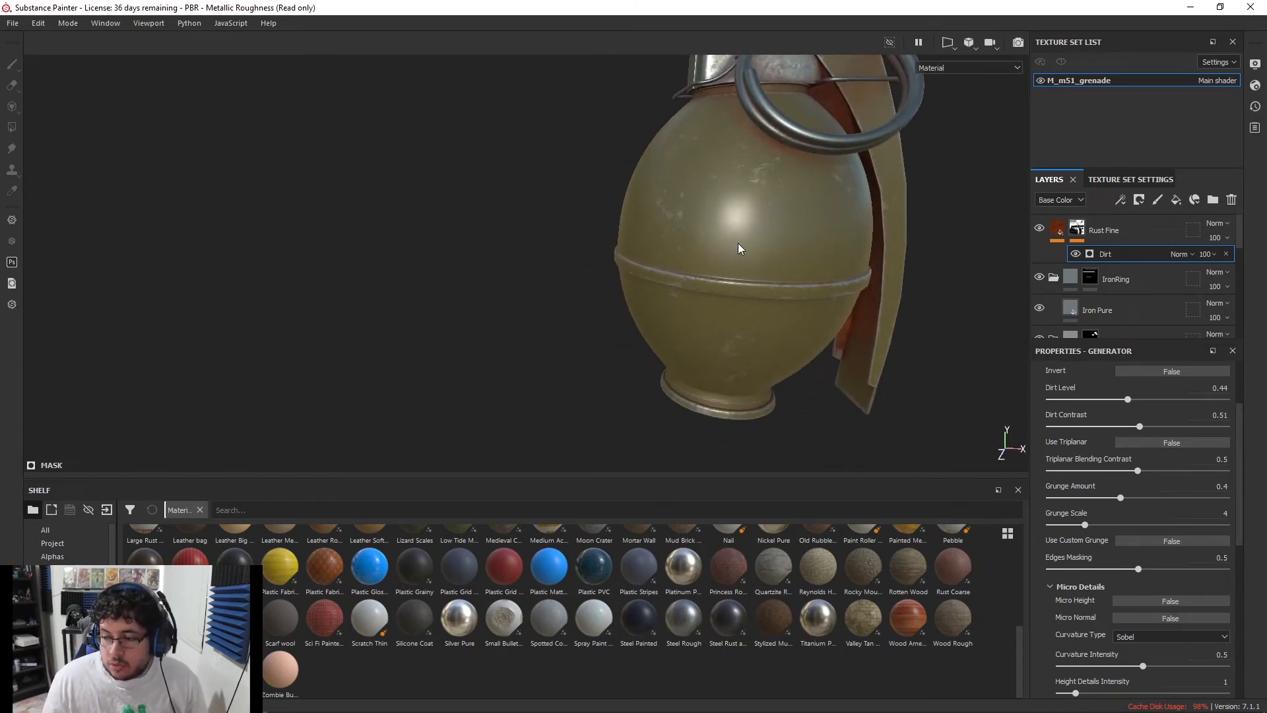
pyautogui.keyDown('alt'); pyautogui.moveTo(738, 243); pyautogui.dragTo(796, 319); pyautogui.keyUp('alt')
# Set the Rust Fine layer's blend mode to Overlay and add a paint effect to its mask
pyautogui.click(1218, 224)
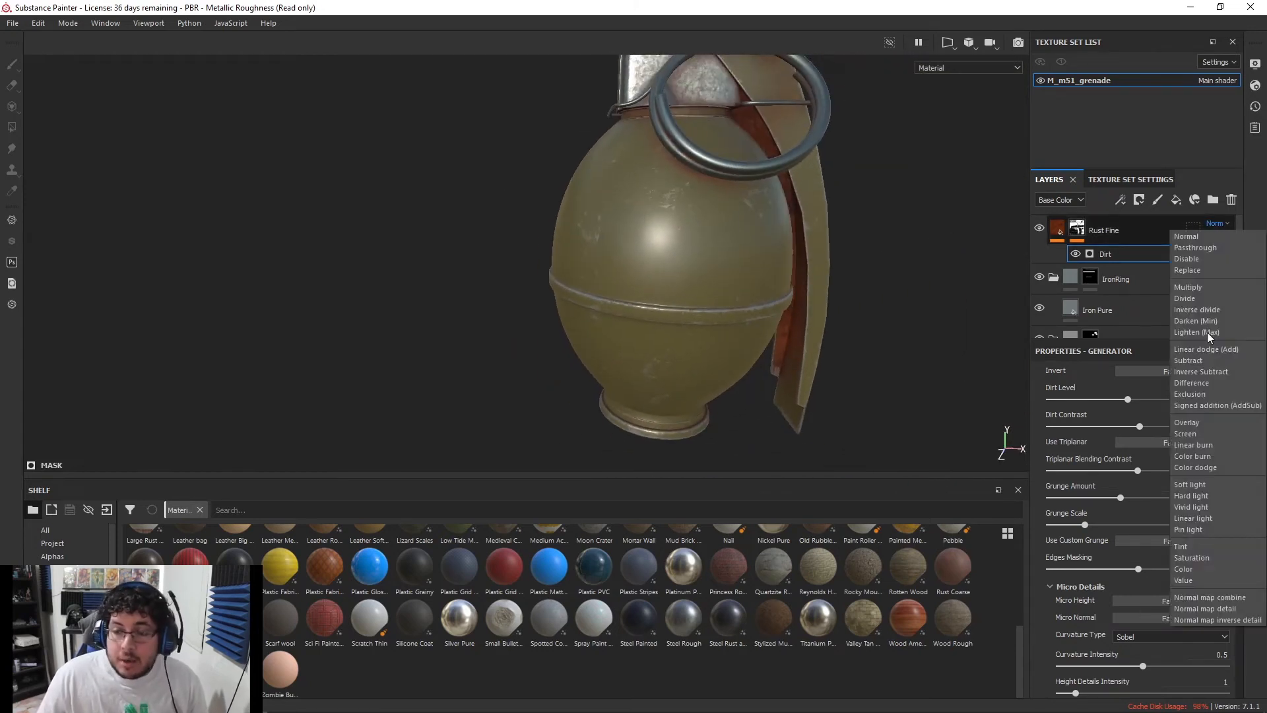
pyautogui.click(1214, 422)
pyautogui.keyDown('alt'); pyautogui.moveTo(865, 243); pyautogui.dragTo(865, 289); pyautogui.keyUp('alt')
pyautogui.keyDown('alt'); pyautogui.moveTo(865, 288); pyautogui.dragTo(604, 231, button='right'); pyautogui.keyUp('alt')
pyautogui.keyDown('alt'); pyautogui.moveTo(604, 231); pyautogui.dragTo(742, 261); pyautogui.keyUp('alt')
pyautogui.keyDown('alt'); pyautogui.moveTo(742, 255); pyautogui.dragTo(928, 382, button='right'); pyautogui.keyUp('alt')
pyautogui.keyDown('alt'); pyautogui.moveTo(871, 335); pyautogui.dragTo(884, 237, button='middle'); pyautogui.keyUp('alt')
pyautogui.rightClick(1080, 233)
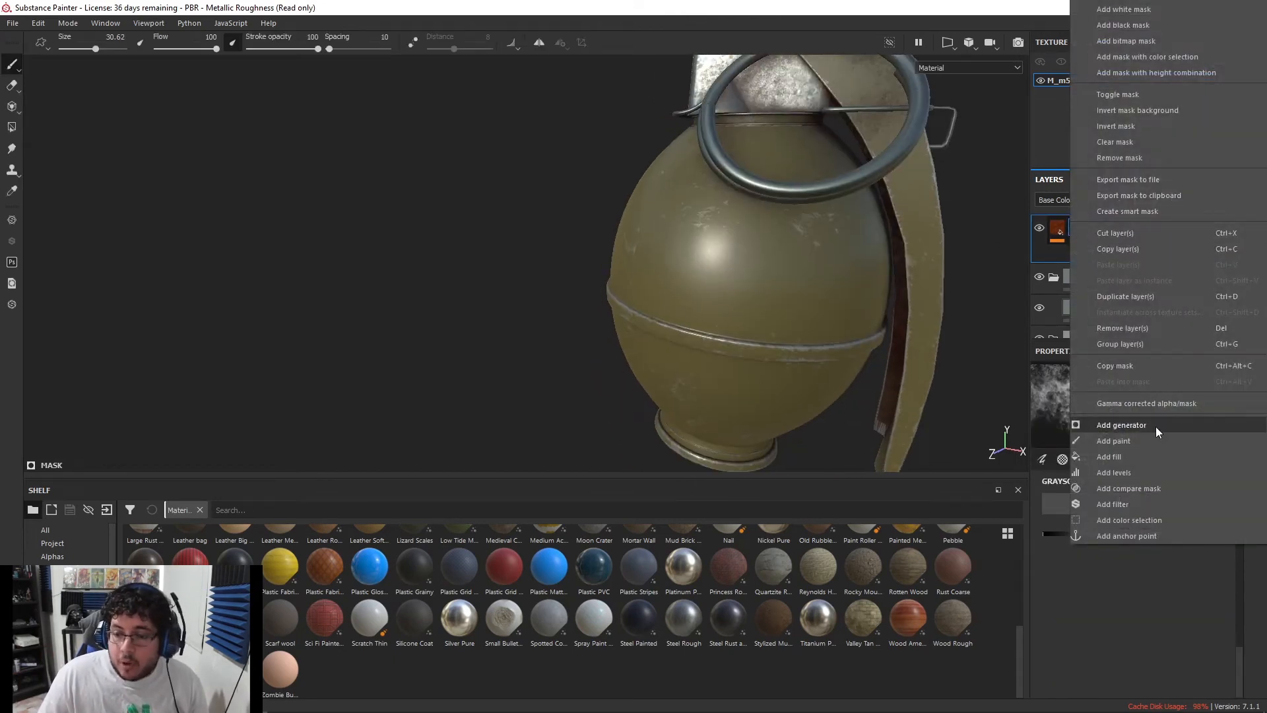
pyautogui.click(1140, 446)
# Paint rust patches around the grenade's base rim in the Rust Fine mask, alternating white and black to add and thin them
pyautogui.keyDown('alt'); pyautogui.moveTo(844, 383); pyautogui.dragTo(823, 266, button='middle'); pyautogui.keyUp('alt')
pyautogui.keyDown('alt'); pyautogui.moveTo(823, 266); pyautogui.dragTo(791, 349, button='right'); pyautogui.keyUp('alt')
pyautogui.keyDown('alt'); pyautogui.moveTo(791, 350); pyautogui.dragTo(683, 308); pyautogui.keyUp('alt')
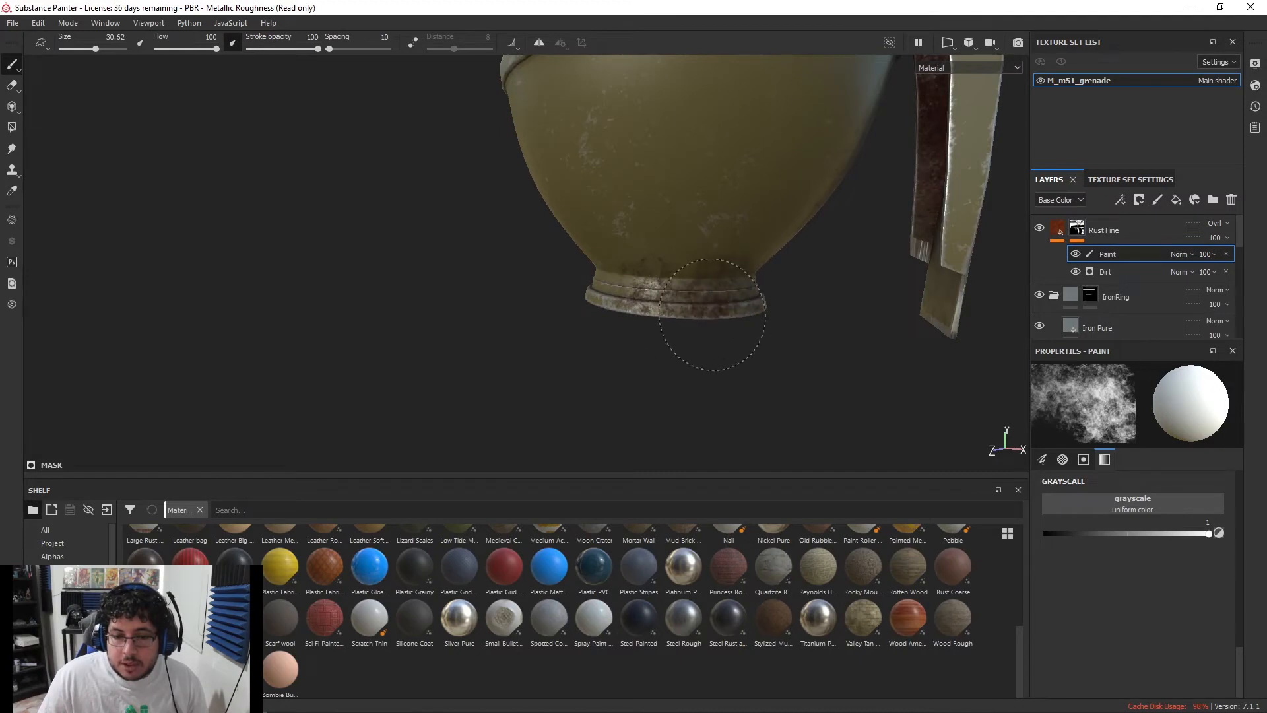
pyautogui.press('x')
pyautogui.press('x')
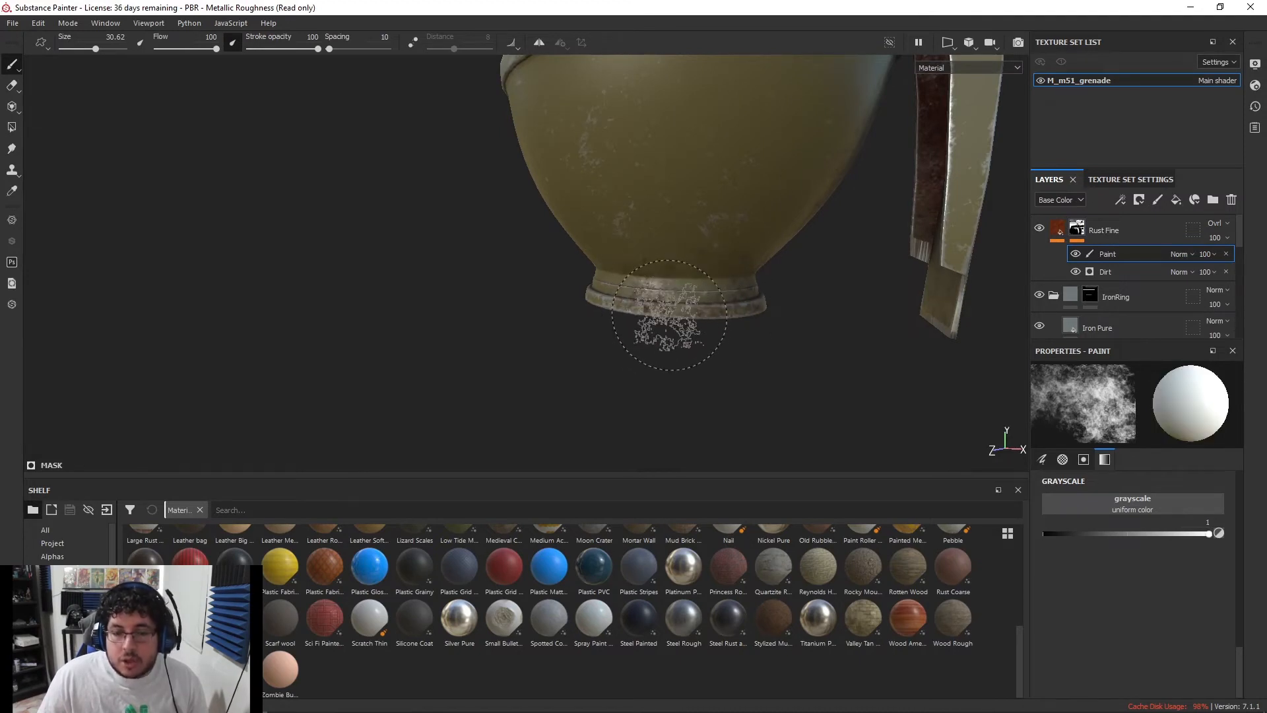
pyautogui.press('x')
pyautogui.moveTo(729, 297)
pyautogui.keyDown('alt'); pyautogui.mouseDown()
pyautogui.moveTo(577, 325)
pyautogui.moveTo(756, 313)
pyautogui.mouseUp(); pyautogui.keyUp('alt')
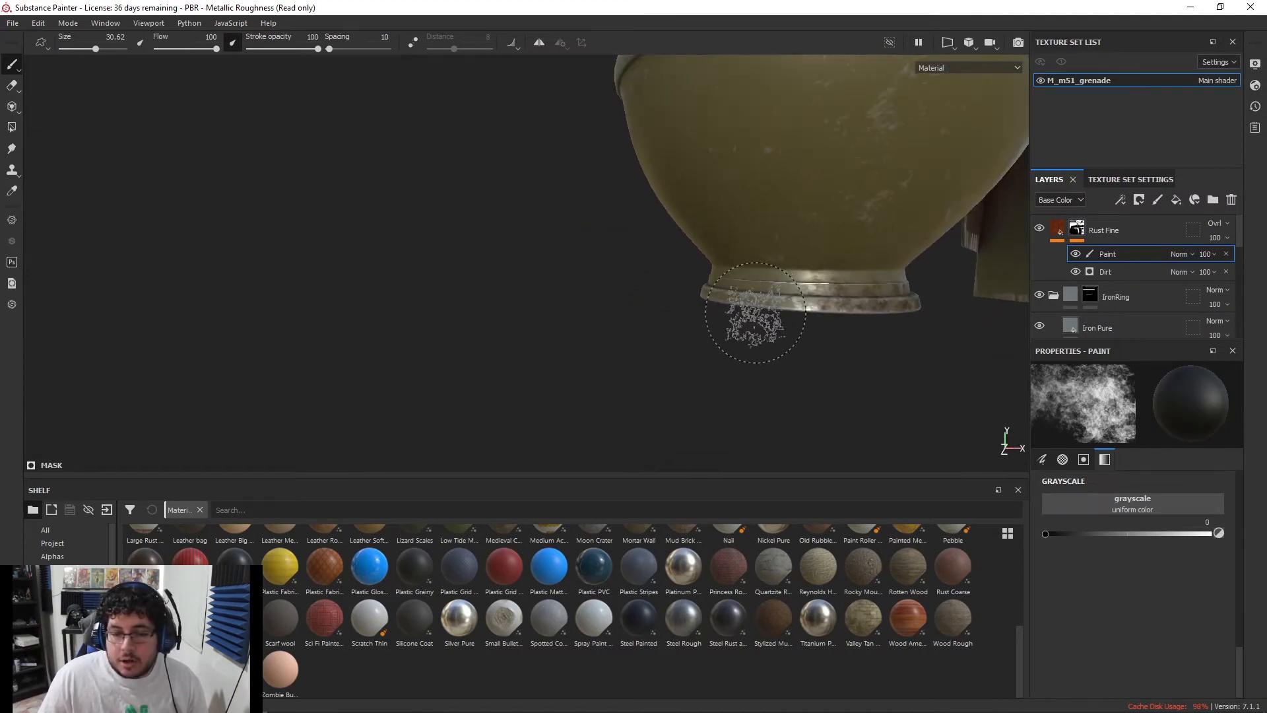
pyautogui.press('x')
pyautogui.press('x')
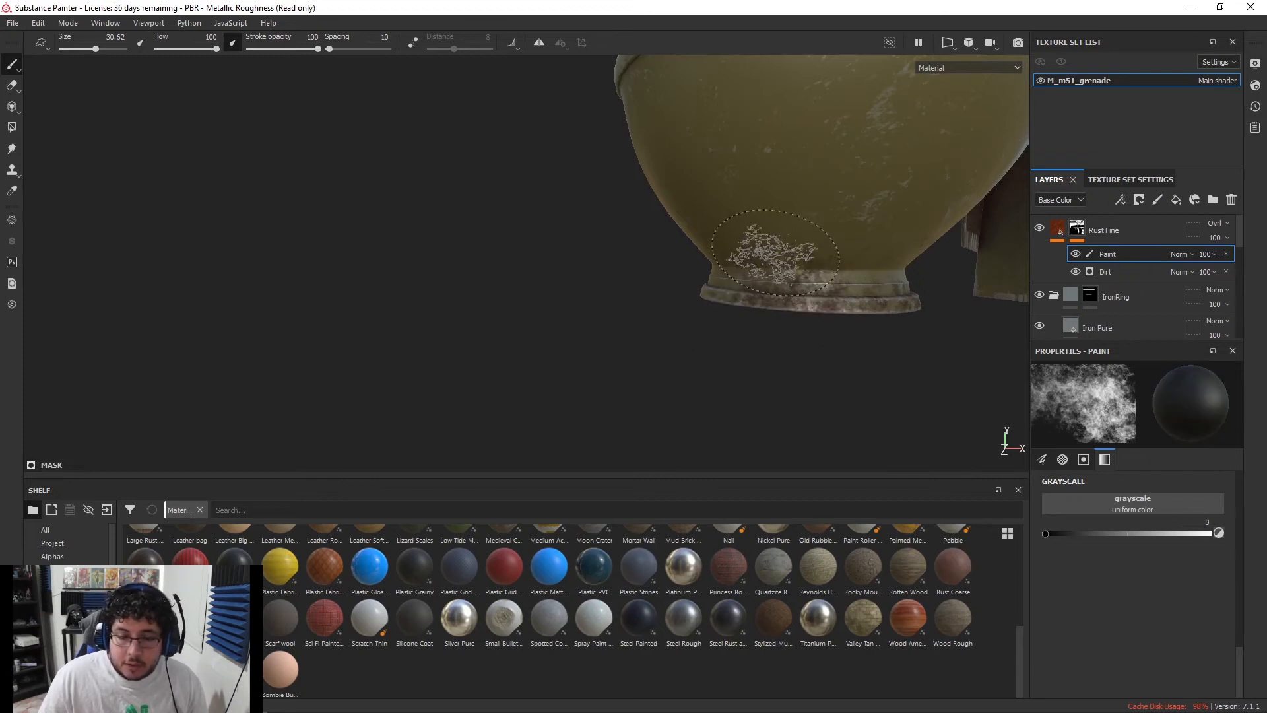
pyautogui.keyDown('alt'); pyautogui.moveTo(744, 273); pyautogui.dragTo(730, 278); pyautogui.keyUp('alt')
pyautogui.press('x')
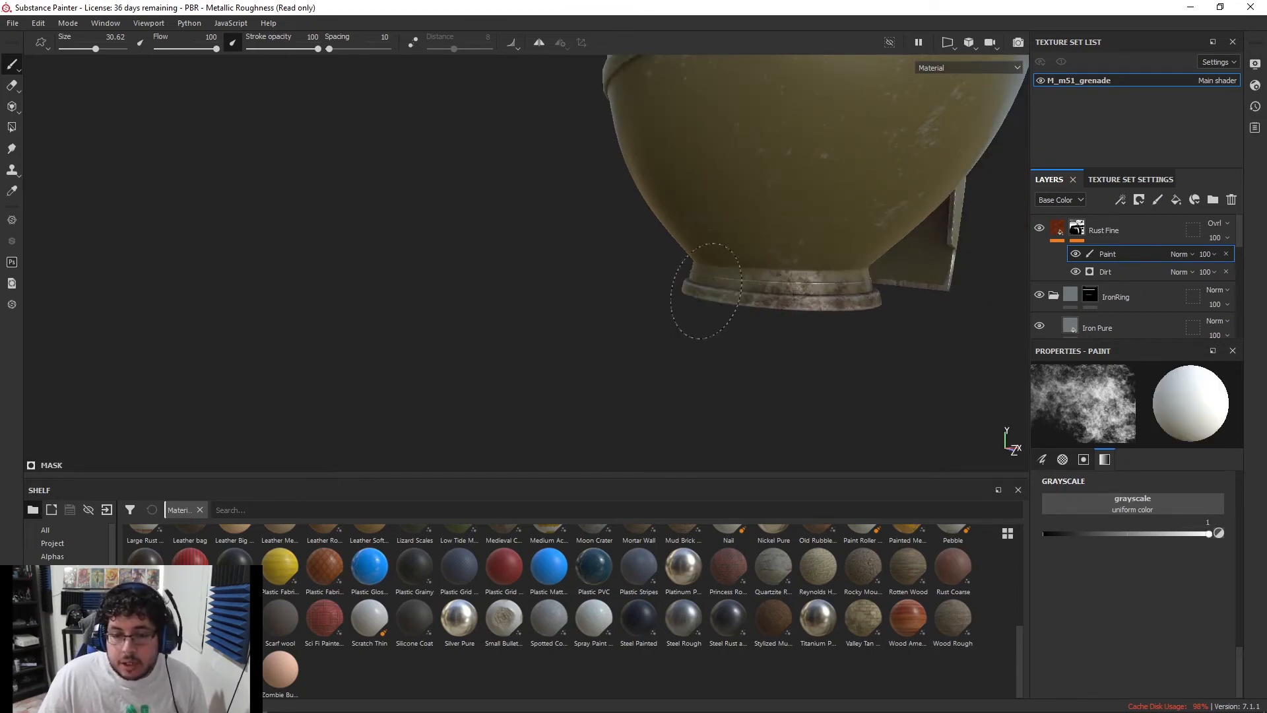
pyautogui.press('x')
pyautogui.keyDown('alt'); pyautogui.moveTo(726, 280); pyautogui.dragTo(583, 305); pyautogui.keyUp('alt')
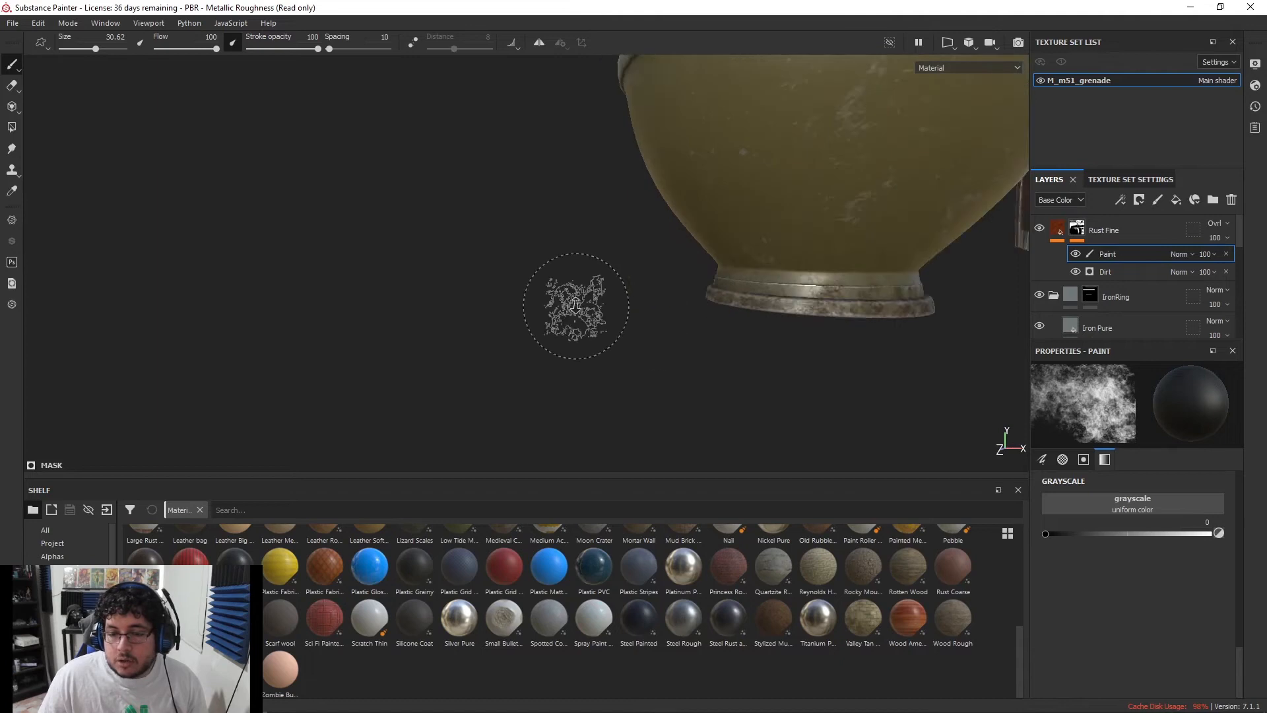
# Paint rust on the galvanized plate's lower edge and the neck collar, thin it with black, and reduce the brush size to 13.96
pyautogui.keyDown('alt'); pyautogui.moveTo(582, 305); pyautogui.dragTo(416, 382, button='middle'); pyautogui.keyUp('alt')
pyautogui.scroll(-2, 583, 306)
pyautogui.moveTo(779, 290)
pyautogui.keyDown('alt'); pyautogui.mouseDown()
pyautogui.moveTo(663, 282)
pyautogui.moveTo(588, 201)
pyautogui.moveTo(606, 269)
pyautogui.mouseUp(); pyautogui.keyUp('alt')
pyautogui.keyDown('alt'); pyautogui.moveTo(621, 281); pyautogui.dragTo(891, 388, button='right'); pyautogui.keyUp('alt')
pyautogui.keyDown('alt'); pyautogui.moveTo(548, 349); pyautogui.dragTo(678, 316, button='right'); pyautogui.keyUp('alt')
pyautogui.scroll(-10, 678, 316)
pyautogui.moveTo(611, 268)
pyautogui.keyDown('alt'); pyautogui.mouseDown()
pyautogui.moveTo(602, 289)
pyautogui.moveTo(627, 286)
pyautogui.mouseUp(); pyautogui.keyUp('alt')
pyautogui.scroll(-1, 627, 285)
pyautogui.keyDown('alt'); pyautogui.moveTo(627, 285); pyautogui.dragTo(616, 325, button='middle'); pyautogui.keyUp('alt')
pyautogui.keyDown('alt'); pyautogui.moveTo(522, 218); pyautogui.dragTo(547, 248); pyautogui.keyUp('alt')
pyautogui.keyDown('alt'); pyautogui.moveTo(547, 248); pyautogui.dragTo(636, 312, button='right'); pyautogui.keyUp('alt')
pyautogui.keyDown('alt'); pyautogui.moveTo(636, 313); pyautogui.dragTo(555, 284); pyautogui.keyUp('alt')
pyautogui.keyDown('alt'); pyautogui.moveTo(555, 283); pyautogui.dragTo(623, 317, button='right'); pyautogui.keyUp('alt')
pyautogui.keyDown('alt'); pyautogui.moveTo(624, 316); pyautogui.dragTo(557, 278); pyautogui.keyUp('alt')
pyautogui.press('x')
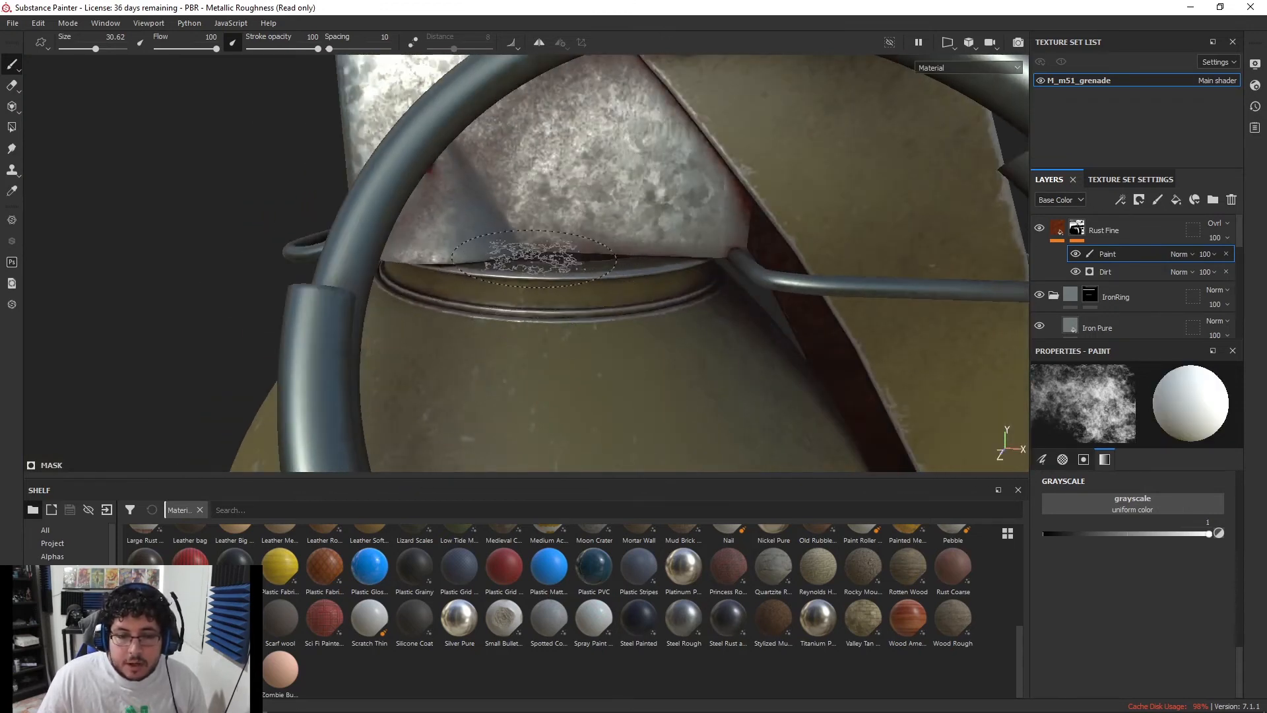
pyautogui.keyDown('ctrl'); pyautogui.moveTo(548, 265); pyautogui.dragTo(532, 256, button='right'); pyautogui.keyUp('ctrl')
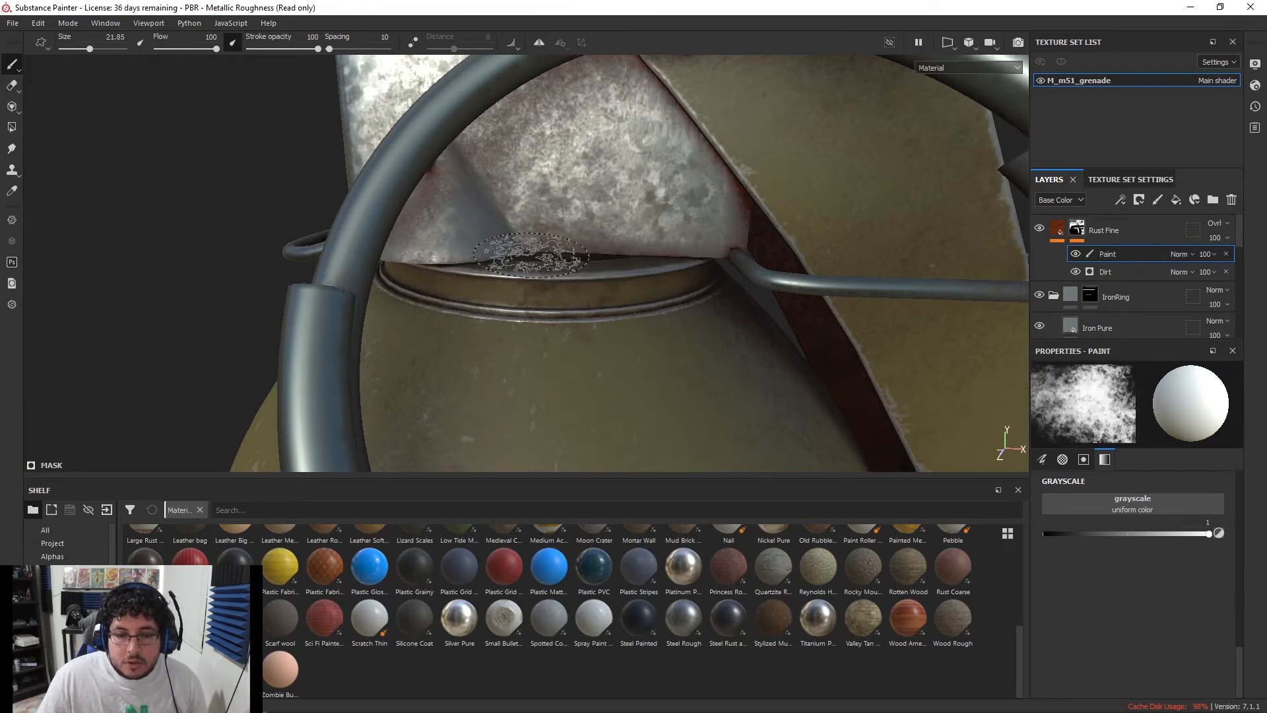
pyautogui.press('x')
pyautogui.moveTo(641, 241)
pyautogui.mouseDown()
pyautogui.moveTo(554, 185)
pyautogui.moveTo(588, 152)
pyautogui.moveTo(709, 234)
pyautogui.mouseUp()
pyautogui.moveTo(501, 389)
pyautogui.mouseDown()
pyautogui.moveTo(604, 386)
pyautogui.moveTo(680, 343)
pyautogui.mouseUp()
pyautogui.press('x')
pyautogui.keyDown('ctrl'); pyautogui.moveTo(662, 306); pyautogui.dragTo(637, 303, button='right'); pyautogui.keyUp('ctrl')
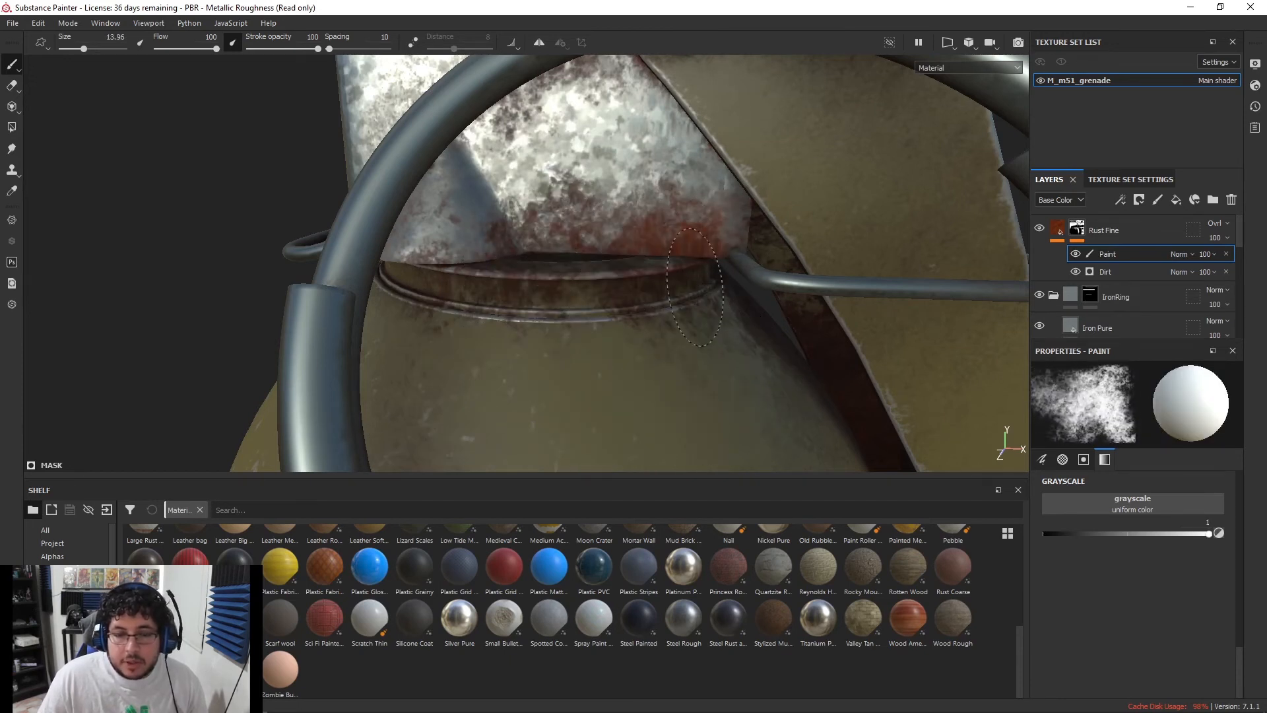
# Paint rust along the galvanized plate's lower edge beside the cone on the grenade's opposite side
pyautogui.moveTo(821, 303)
pyautogui.keyDown('alt'); pyautogui.mouseDown(button='right')
pyautogui.moveTo(350, 235)
pyautogui.moveTo(110, 243)
pyautogui.mouseUp(button='right'); pyautogui.keyUp('alt')
pyautogui.keyDown('alt'); pyautogui.moveTo(110, 243); pyautogui.dragTo(327, 288); pyautogui.keyUp('alt')
pyautogui.keyDown('alt'); pyautogui.moveTo(327, 287); pyautogui.dragTo(224, 120, button='middle'); pyautogui.keyUp('alt')
pyautogui.keyDown('alt'); pyautogui.moveTo(620, 311); pyautogui.dragTo(554, 291); pyautogui.keyUp('alt')
pyautogui.scroll(3, 555, 299)
pyautogui.keyDown('shift'); pyautogui.moveTo(554, 297); pyautogui.dragTo(582, 309, button='right'); pyautogui.keyUp('shift')
pyautogui.keyDown('alt'); pyautogui.moveTo(582, 310); pyautogui.dragTo(823, 435, button='middle'); pyautogui.keyUp('alt')
pyautogui.scroll(4, 823, 436)
pyautogui.keyDown('alt'); pyautogui.moveTo(654, 350); pyautogui.dragTo(693, 330); pyautogui.keyUp('alt')
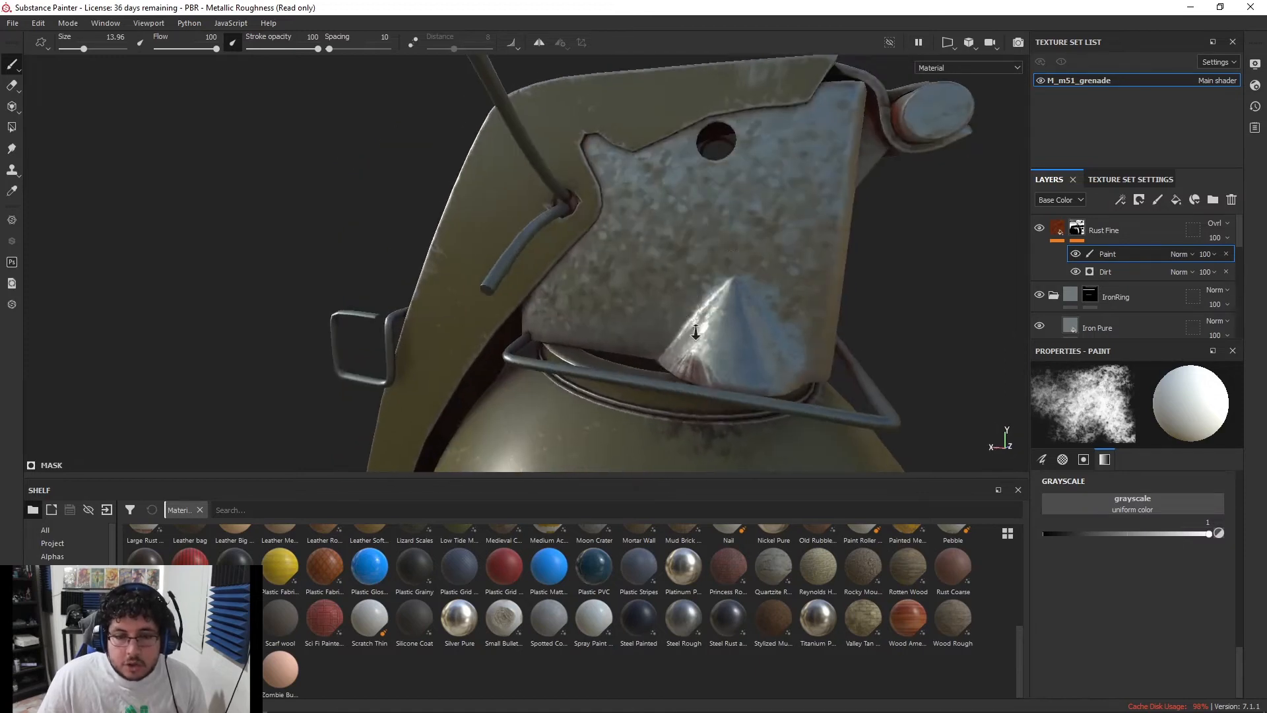
pyautogui.scroll(1, 693, 336)
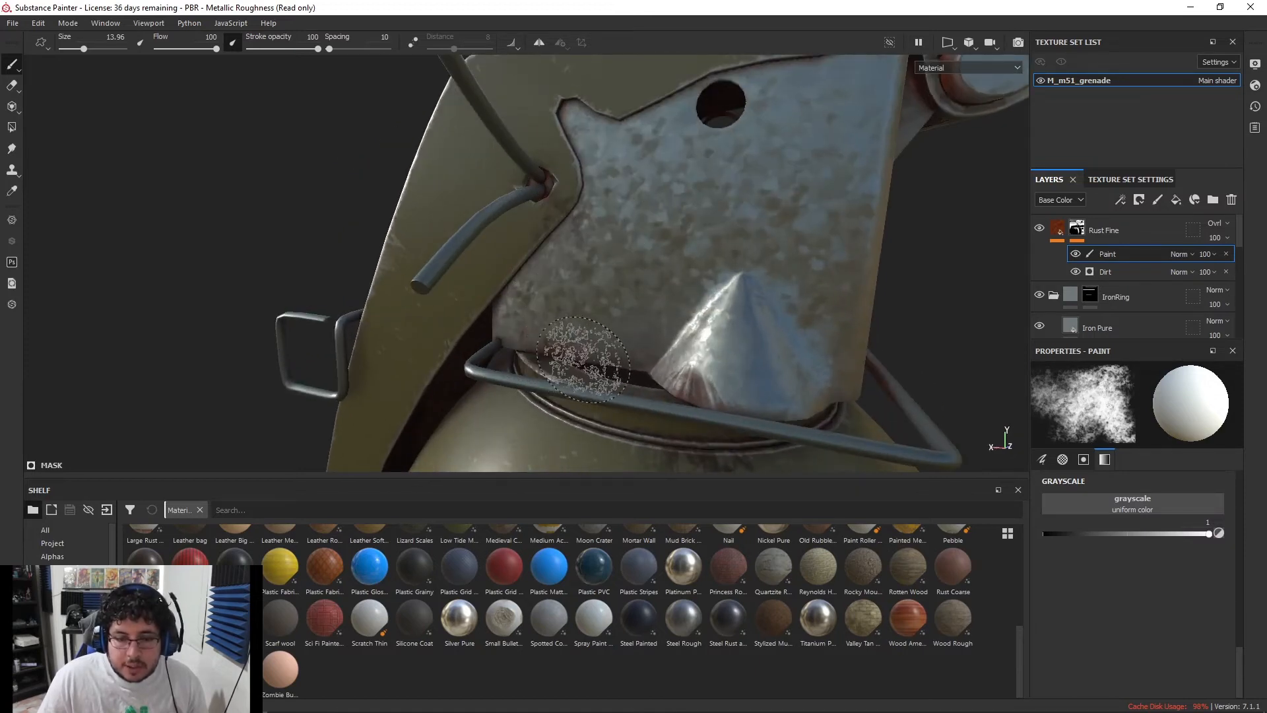
pyautogui.moveTo(622, 357)
pyautogui.mouseDown()
pyautogui.moveTo(693, 363)
pyautogui.moveTo(650, 324)
pyautogui.moveTo(579, 376)
pyautogui.mouseUp()
# Paint rust on the top of the body below the neck collar and thin it with black
pyautogui.scroll(-3, 680, 406)
pyautogui.keyDown('alt'); pyautogui.moveTo(655, 388); pyautogui.dragTo(655, 221, button='middle'); pyautogui.keyUp('alt')
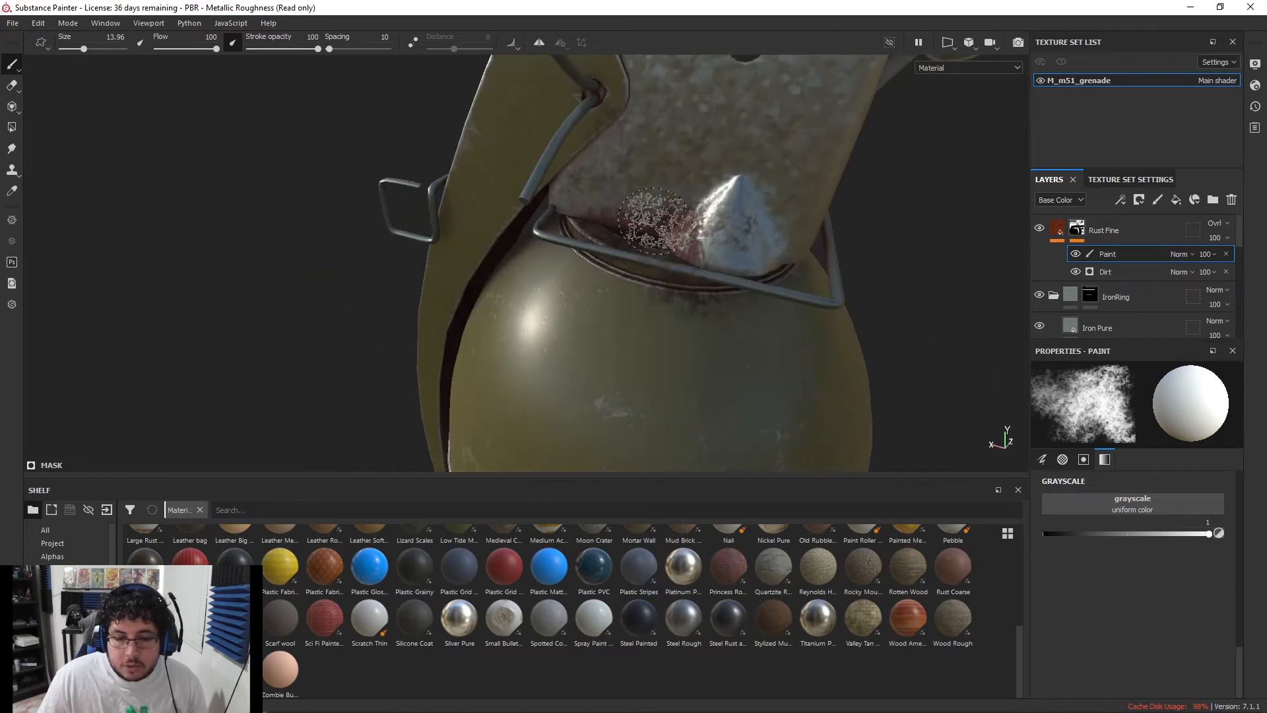
pyautogui.press('x')
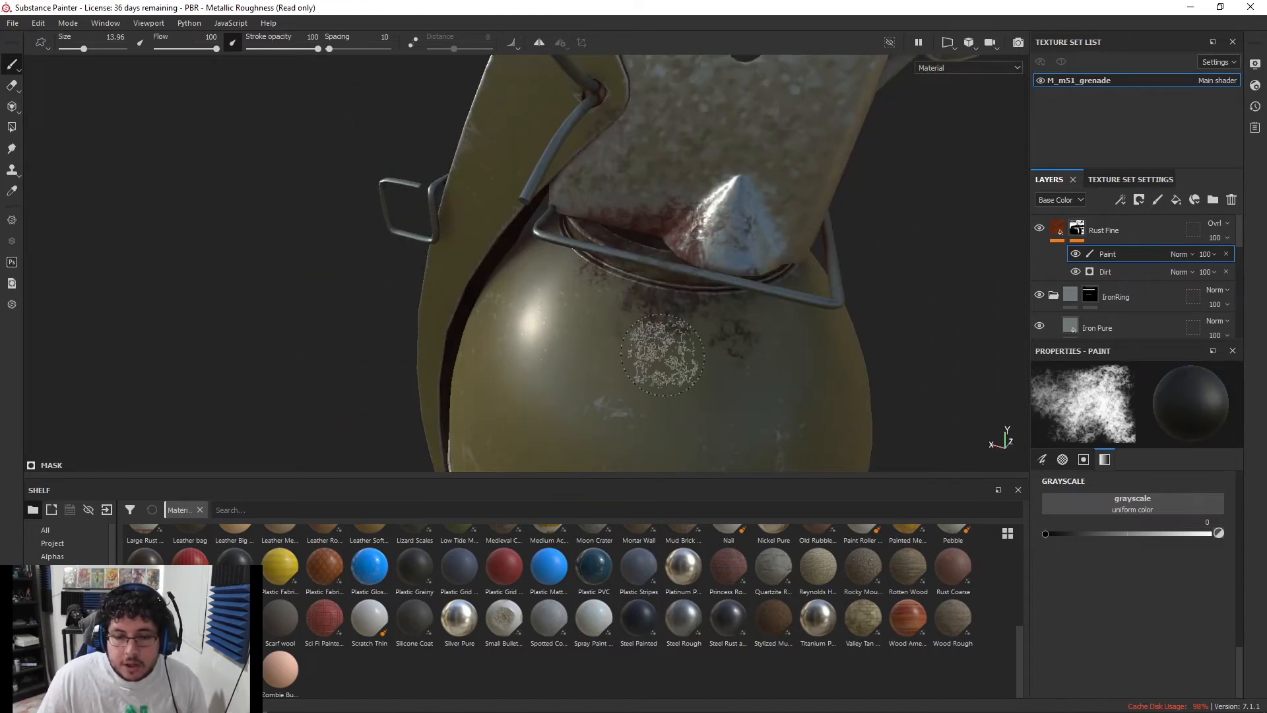
pyautogui.moveTo(663, 355); pyautogui.dragTo(626, 363)
# Touch up the rust around the neck from another side with black strokes in the Rust Fine mask
pyautogui.keyDown('alt'); pyautogui.moveTo(700, 373); pyautogui.dragTo(779, 325); pyautogui.keyUp('alt')
pyautogui.scroll(-4, 688, 331)
pyautogui.keyDown('alt'); pyautogui.moveTo(715, 444); pyautogui.dragTo(714, 302, button='middle'); pyautogui.keyUp('alt')
pyautogui.keyDown('alt'); pyautogui.moveTo(714, 302); pyautogui.dragTo(673, 363, button='right'); pyautogui.keyUp('alt')
pyautogui.moveTo(673, 363)
pyautogui.keyDown('alt'); pyautogui.mouseDown()
pyautogui.moveTo(404, 387)
pyautogui.moveTo(863, 428)
pyautogui.moveTo(806, 320)
pyautogui.moveTo(640, 242)
pyautogui.moveTo(786, 255)
pyautogui.moveTo(584, 231)
pyautogui.mouseUp(); pyautogui.keyUp('alt')
pyautogui.scroll(3, 788, 308)
pyautogui.press('x')
pyautogui.press('x')
pyautogui.moveTo(610, 188); pyautogui.dragTo(689, 175)
pyautogui.moveTo(845, 254)
pyautogui.mouseDown()
pyautogui.moveTo(663, 331)
pyautogui.moveTo(862, 258)
pyautogui.mouseUp()
pyautogui.moveTo(862, 258)
pyautogui.mouseDown()
pyautogui.moveTo(565, 337)
pyautogui.moveTo(549, 313)
pyautogui.mouseUp()
pyautogui.moveTo(851, 309)
pyautogui.mouseDown()
pyautogui.moveTo(726, 231)
pyautogui.moveTo(937, 297)
pyautogui.mouseUp()
# Paint a rust patch along the raised band around the body's middle and soften its surroundings with black
pyautogui.scroll(-3, 555, 302)
pyautogui.keyDown('alt'); pyautogui.moveTo(532, 301); pyautogui.dragTo(117, 207, button='right'); pyautogui.keyUp('alt')
pyautogui.keyDown('shift'); pyautogui.moveTo(118, 208); pyautogui.dragTo(608, 370, button='right'); pyautogui.keyUp('shift')
pyautogui.keyDown('alt'); pyautogui.moveTo(608, 371); pyautogui.dragTo(666, 350); pyautogui.keyUp('alt')
pyautogui.keyDown('alt'); pyautogui.moveTo(600, 344); pyautogui.dragTo(470, 348, button='middle'); pyautogui.keyUp('alt')
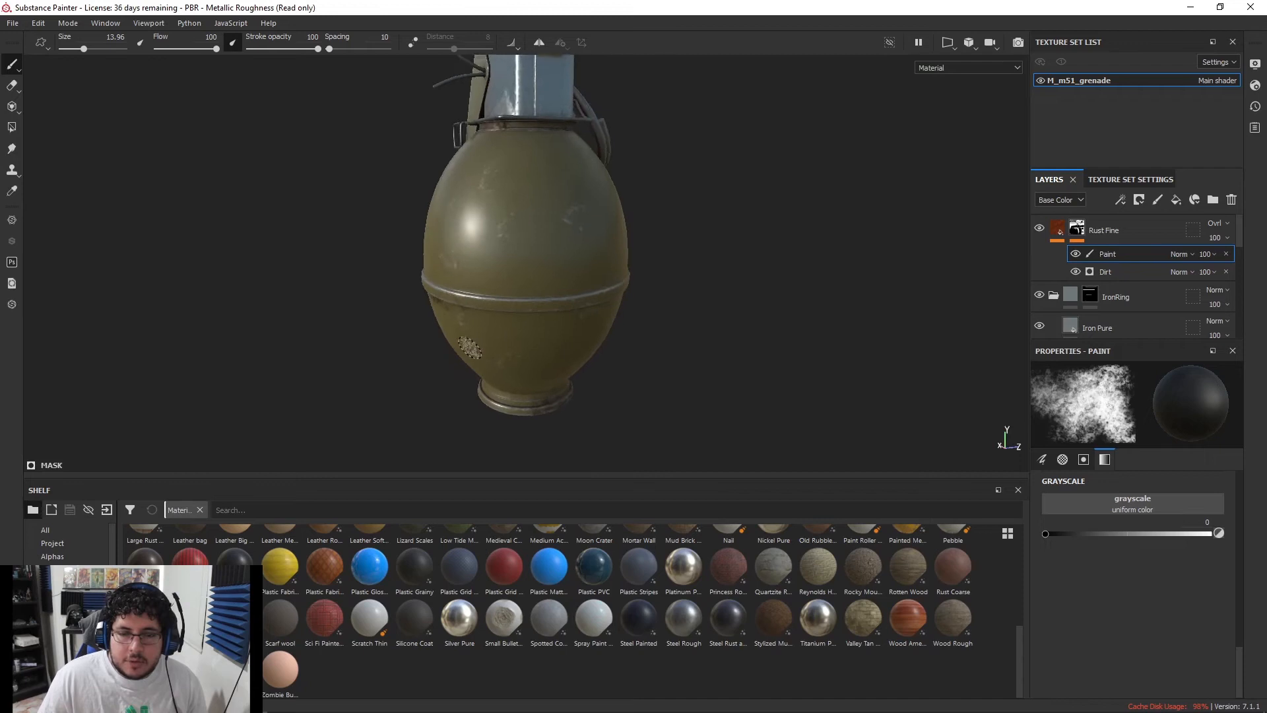
pyautogui.keyDown('alt'); pyautogui.moveTo(470, 347); pyautogui.dragTo(319, 286); pyautogui.keyUp('alt')
pyautogui.keyDown('alt'); pyautogui.moveTo(462, 303); pyautogui.dragTo(532, 328, button='middle'); pyautogui.keyUp('alt')
pyautogui.keyDown('alt'); pyautogui.moveTo(532, 328); pyautogui.dragTo(482, 350); pyautogui.keyUp('alt')
pyautogui.keyDown('alt'); pyautogui.moveTo(481, 350); pyautogui.dragTo(506, 390, button='right'); pyautogui.keyUp('alt')
pyautogui.keyDown('alt'); pyautogui.moveTo(506, 390); pyautogui.dragTo(522, 330); pyautogui.keyUp('alt')
pyautogui.moveTo(522, 330)
pyautogui.keyDown('alt'); pyautogui.mouseDown(button='right')
pyautogui.moveTo(552, 318)
pyautogui.moveTo(548, 300)
pyautogui.mouseUp(button='right'); pyautogui.keyUp('alt')
pyautogui.moveTo(462, 231)
pyautogui.mouseDown()
pyautogui.moveTo(438, 237)
pyautogui.moveTo(552, 227)
pyautogui.moveTo(370, 269)
pyautogui.moveTo(472, 147)
pyautogui.moveTo(510, 203)
pyautogui.moveTo(444, 235)
pyautogui.mouseUp()
pyautogui.press('x')
pyautogui.keyDown('alt'); pyautogui.moveTo(495, 271); pyautogui.dragTo(497, 314); pyautogui.keyUp('alt')
pyautogui.moveTo(416, 253); pyautogui.dragTo(584, 256)
pyautogui.press('x')
pyautogui.moveTo(393, 271)
pyautogui.mouseDown()
pyautogui.moveTo(608, 264)
pyautogui.moveTo(453, 215)
pyautogui.moveTo(588, 289)
pyautogui.moveTo(338, 284)
pyautogui.mouseUp()
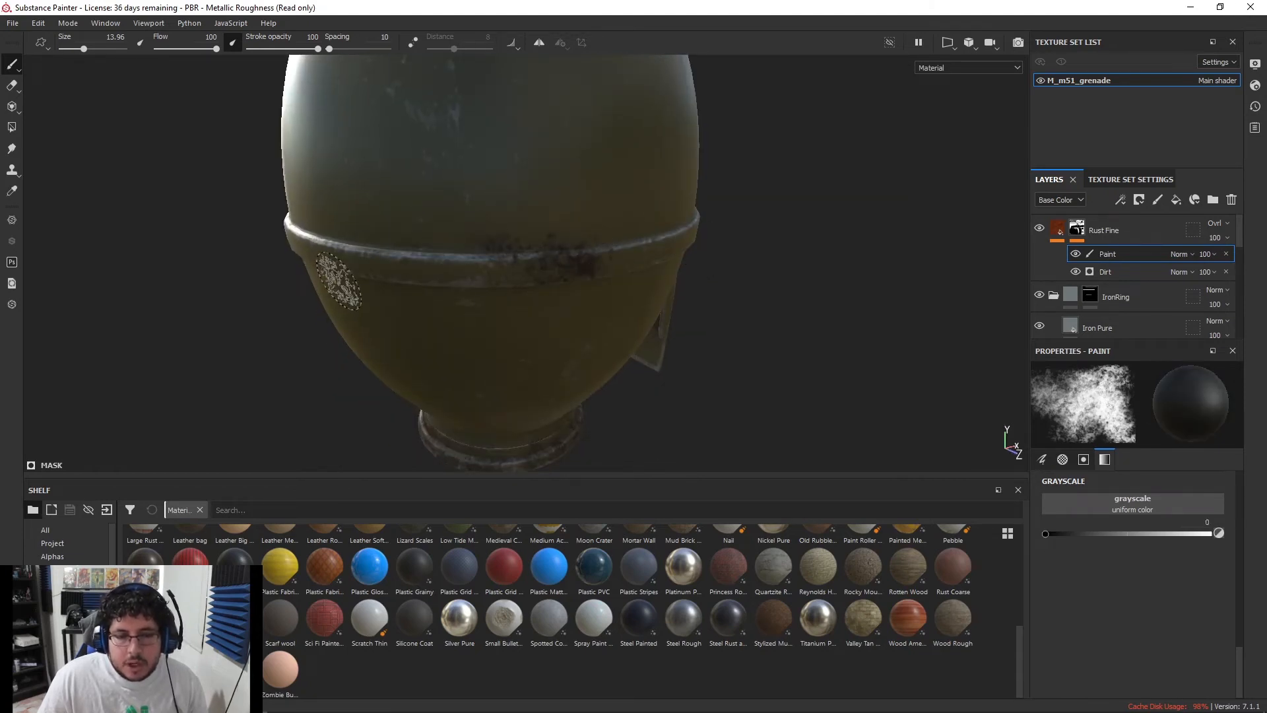
# Paint another rust patch on the body just above the middle band and switch the brush back to black
pyautogui.press('x')
pyautogui.moveTo(333, 218); pyautogui.dragTo(379, 261)
pyautogui.moveTo(378, 211)
pyautogui.mouseDown()
pyautogui.moveTo(415, 246)
pyautogui.moveTo(343, 226)
pyautogui.moveTo(440, 285)
pyautogui.mouseUp()
pyautogui.press('x')
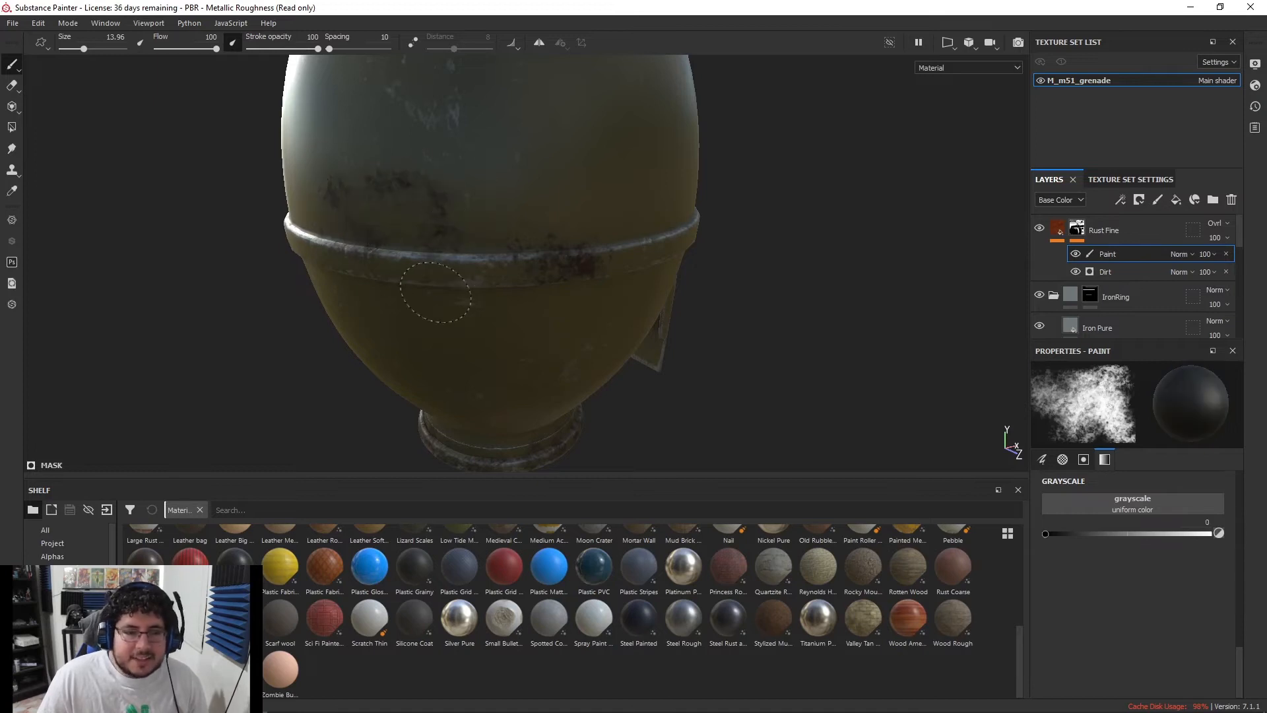
# Set the roughness of the lower MilitaryGreen fill layer to 0.3765
pyautogui.keyDown('alt'); pyautogui.moveTo(329, 283); pyautogui.dragTo(167, 167, button='right'); pyautogui.keyUp('alt')
pyautogui.keyDown('alt'); pyautogui.moveTo(541, 310); pyautogui.dragTo(467, 314); pyautogui.keyUp('alt')
pyautogui.keyDown('shift'); pyautogui.moveTo(466, 314); pyautogui.dragTo(632, 390, button='right'); pyautogui.keyUp('shift')
pyautogui.keyDown('alt'); pyautogui.moveTo(632, 390); pyautogui.dragTo(587, 342); pyautogui.keyUp('alt')
pyautogui.keyDown('alt'); pyautogui.moveTo(587, 341); pyautogui.dragTo(608, 317, button='right'); pyautogui.keyUp('alt')
pyautogui.keyDown('alt'); pyautogui.moveTo(607, 317); pyautogui.dragTo(630, 316); pyautogui.keyUp('alt')
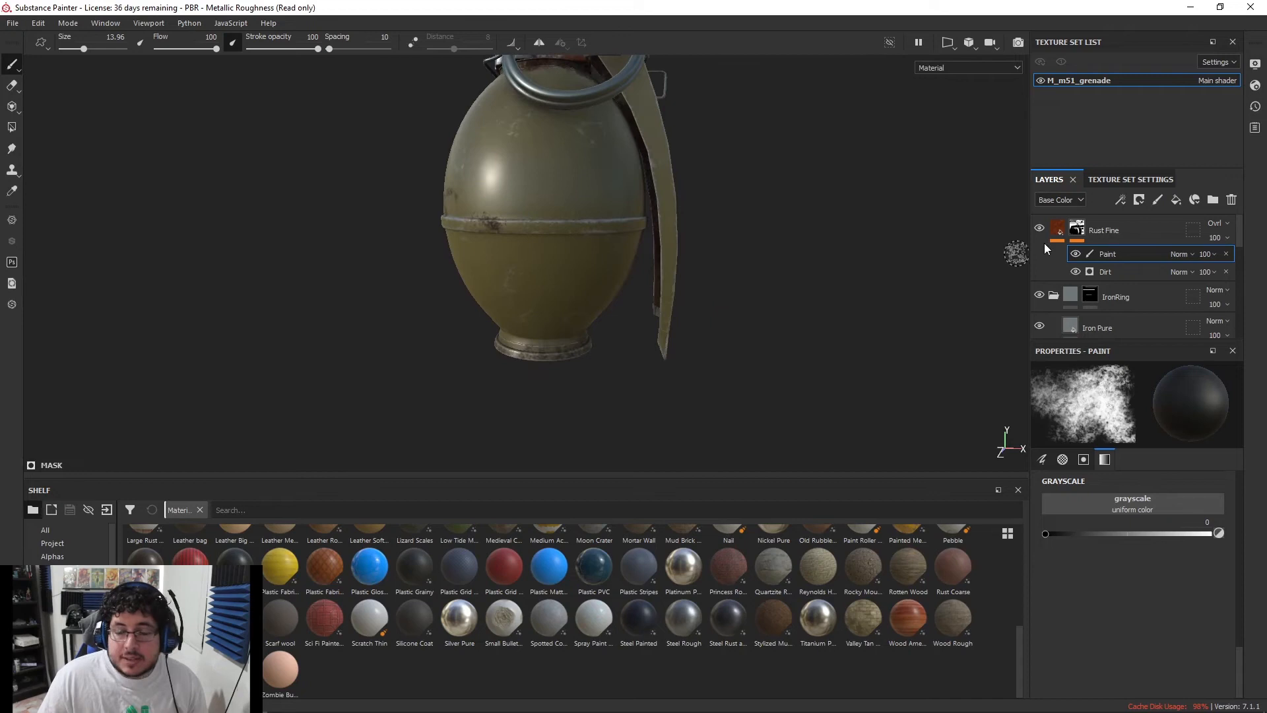
pyautogui.scroll(-5, 1134, 281)
pyautogui.scroll(-3, 1133, 276)
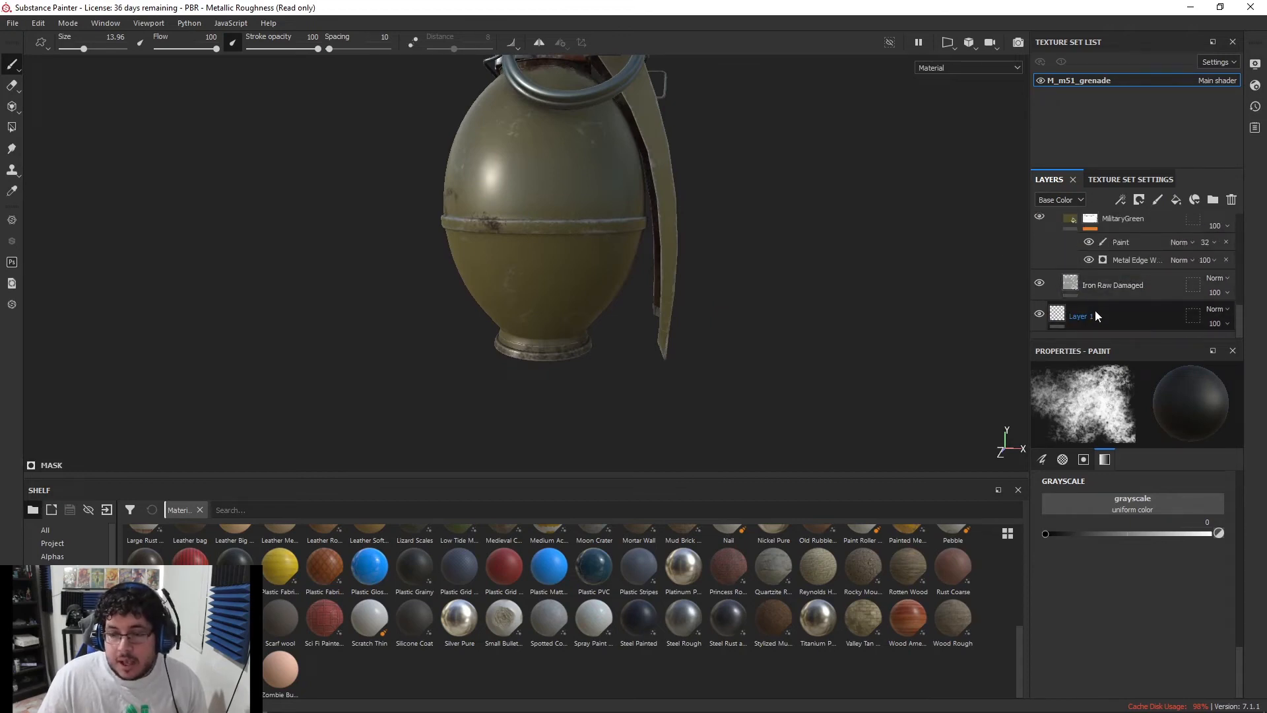
pyautogui.scroll(1, 1076, 268)
pyautogui.click(1070, 257)
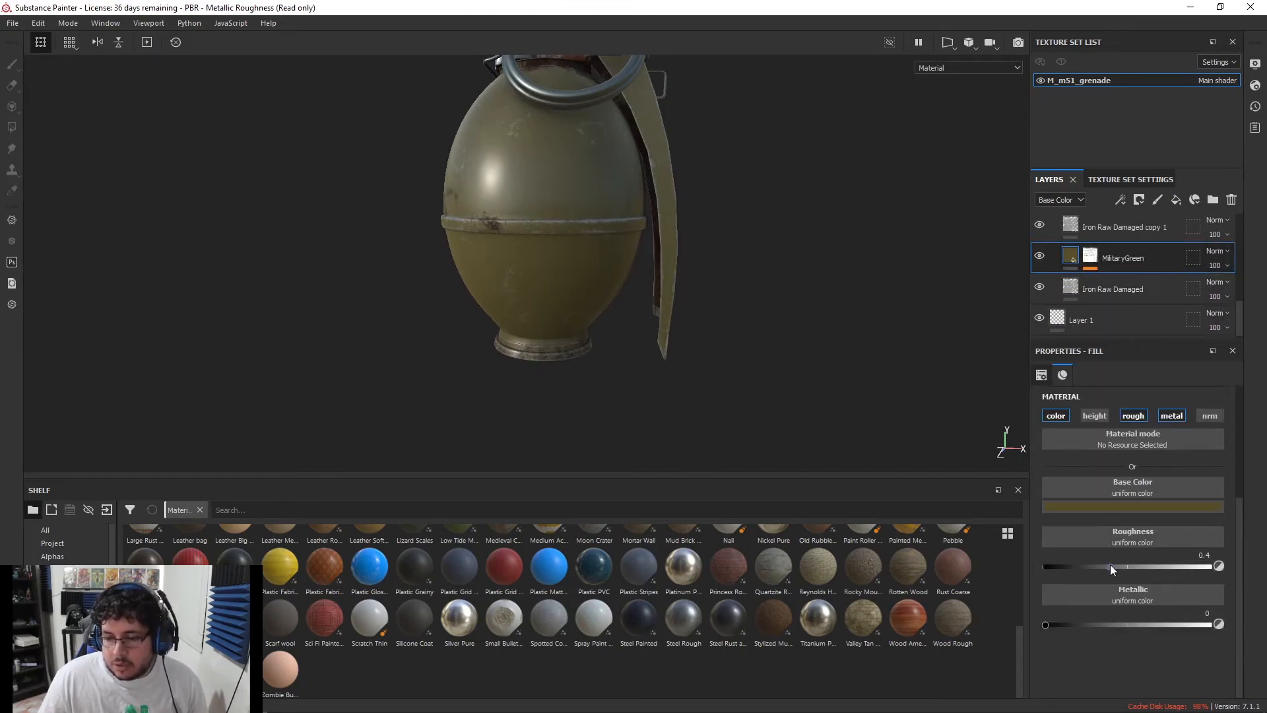
pyautogui.moveTo(1110, 566)
pyautogui.mouseDown()
pyautogui.moveTo(1124, 566)
pyautogui.moveTo(1106, 566)
pyautogui.mouseUp()
# Hide and show the MilitaryGreen copy 1 layer to compare its effect on the grenade
pyautogui.scroll(2, 1096, 257)
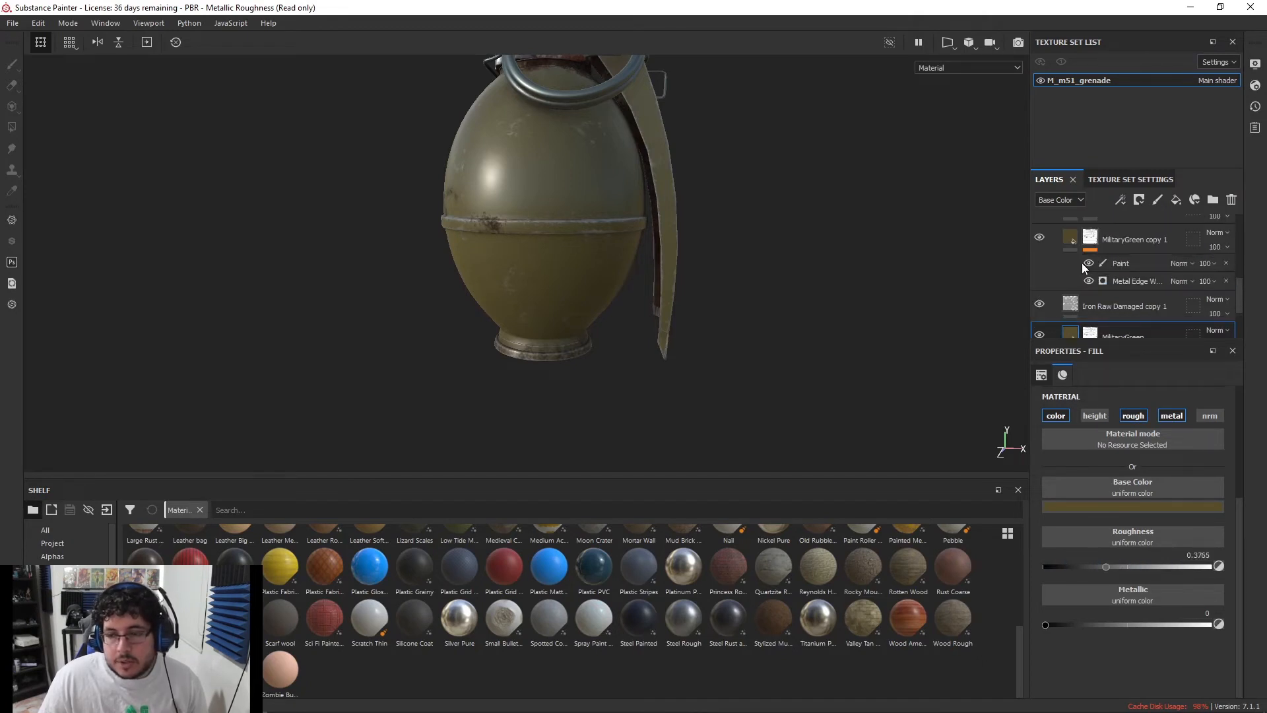
pyautogui.click(1040, 238)
pyautogui.click(1039, 238)
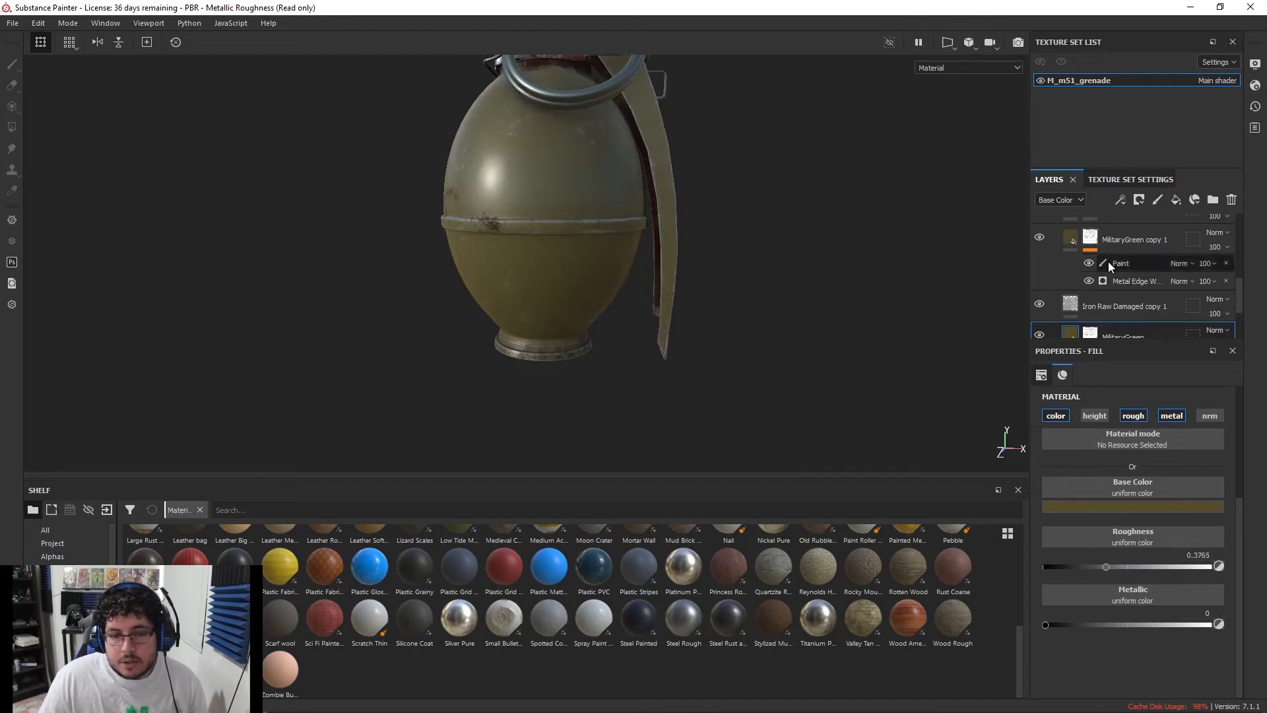
# Try Multiply blending and a toggled Invert on the Metal Edge Wear generator in the MilitaryGreen copy 1 mask, and restore Normal
pyautogui.click(1072, 243)
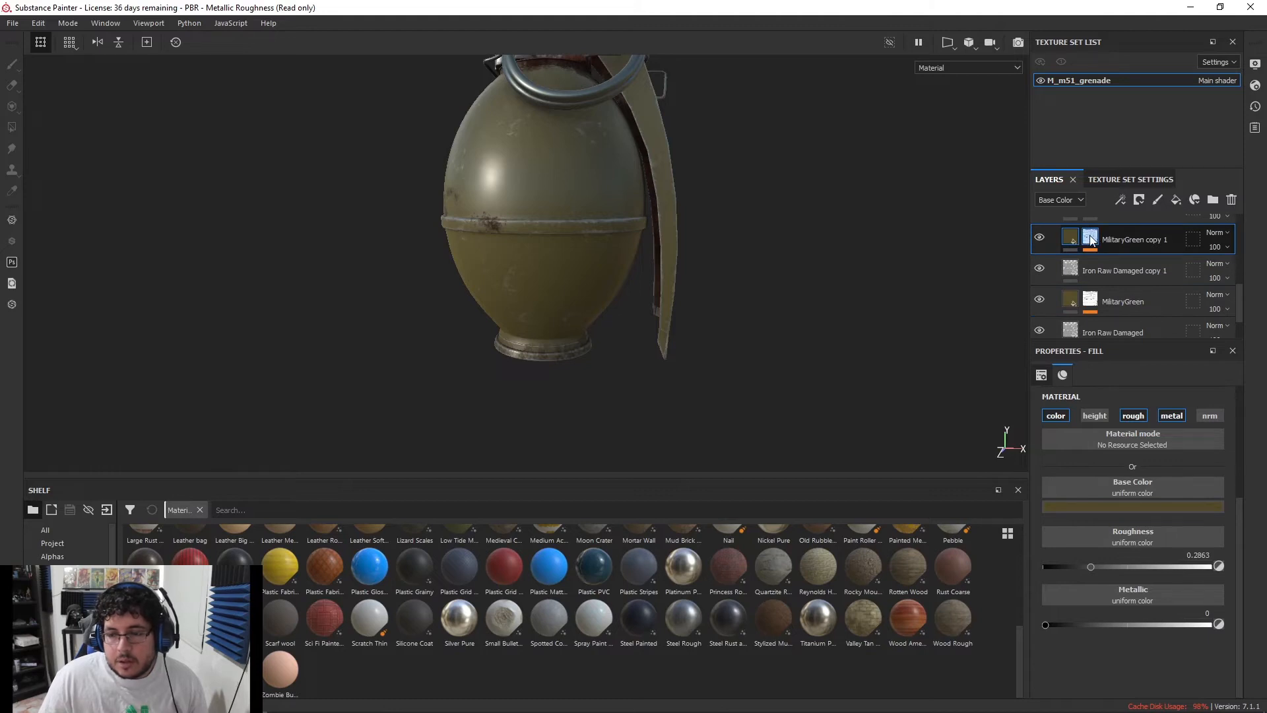
pyautogui.click(1092, 243)
pyautogui.click(1071, 242)
pyautogui.click(1094, 241)
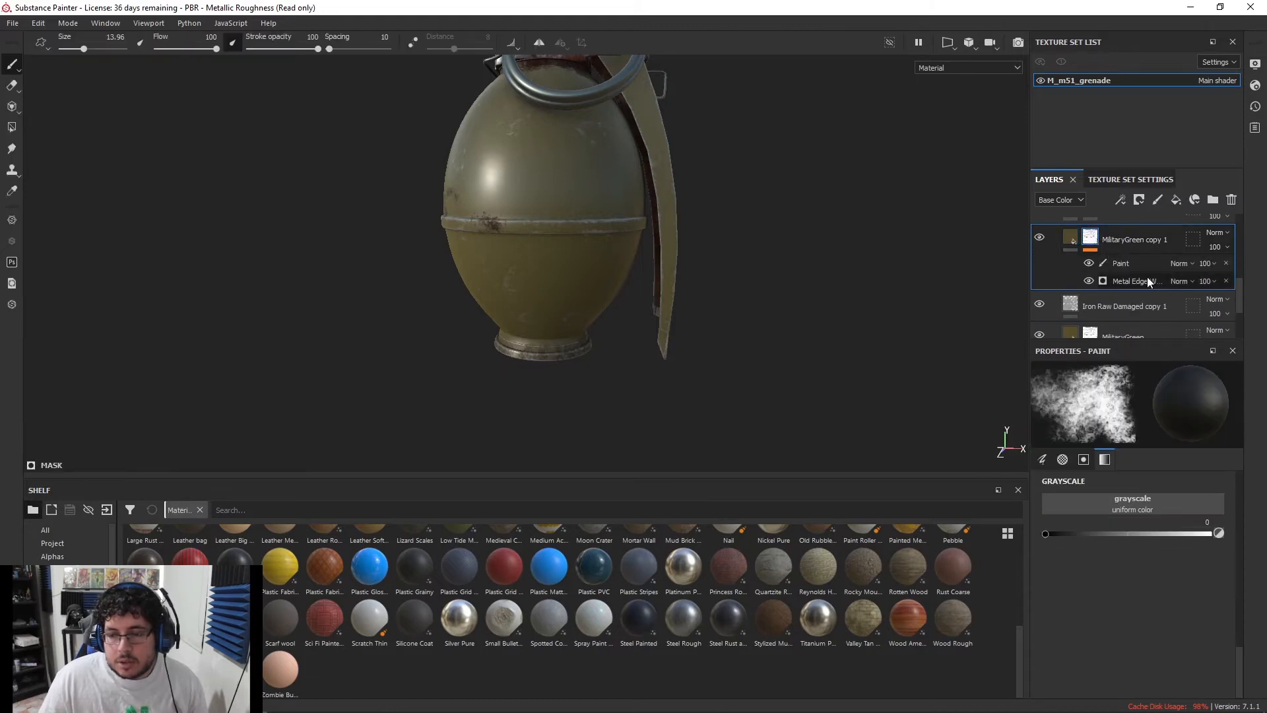
pyautogui.click(1183, 284)
pyautogui.click(1192, 345)
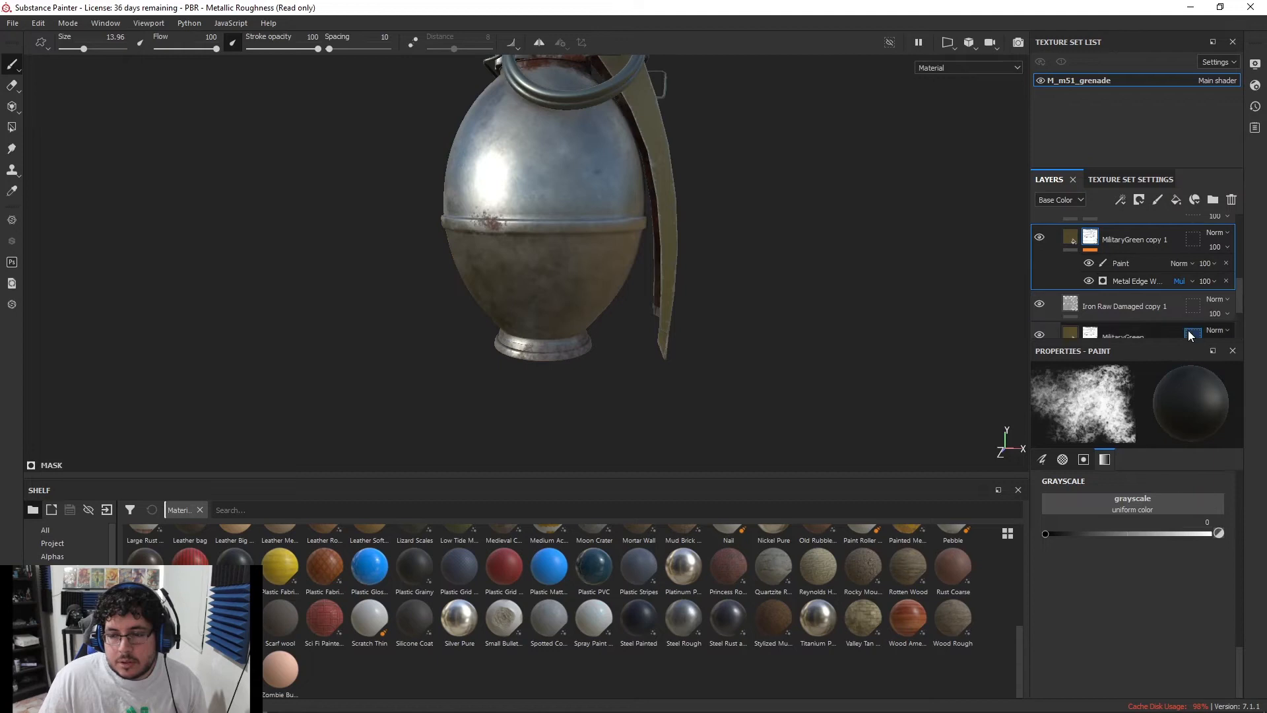
pyautogui.click(1140, 280)
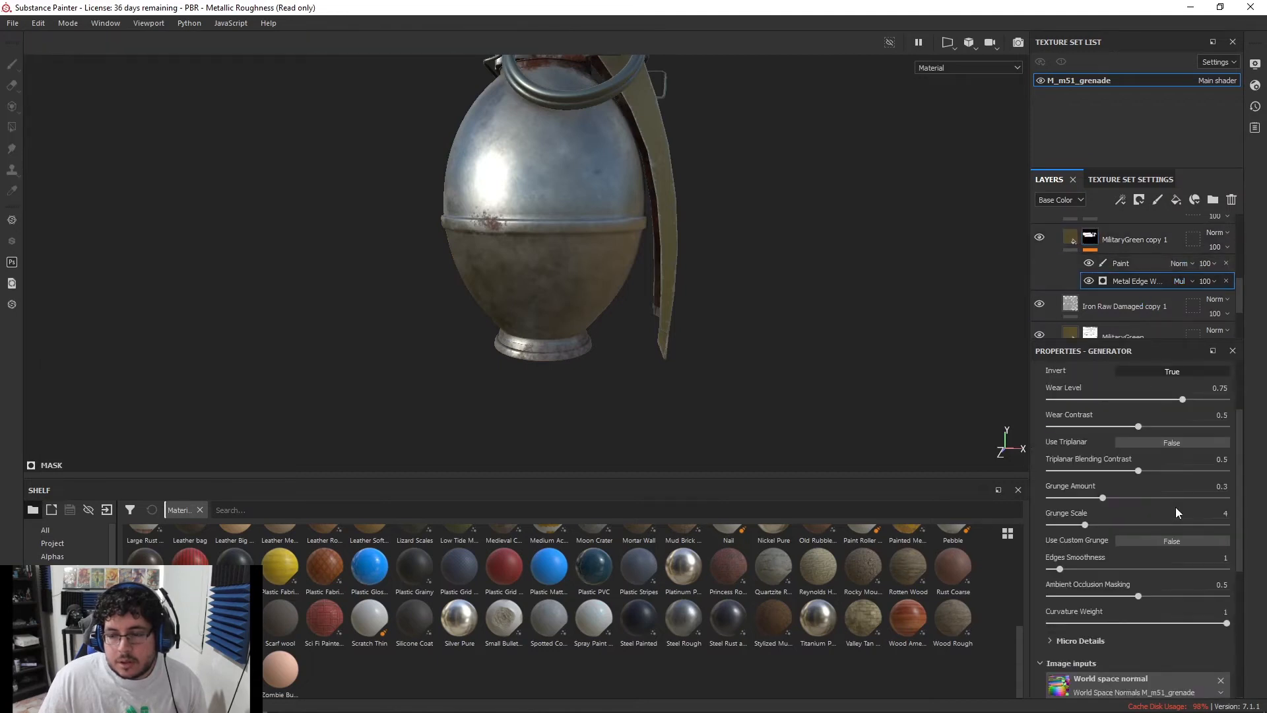
pyautogui.scroll(1, 1173, 423)
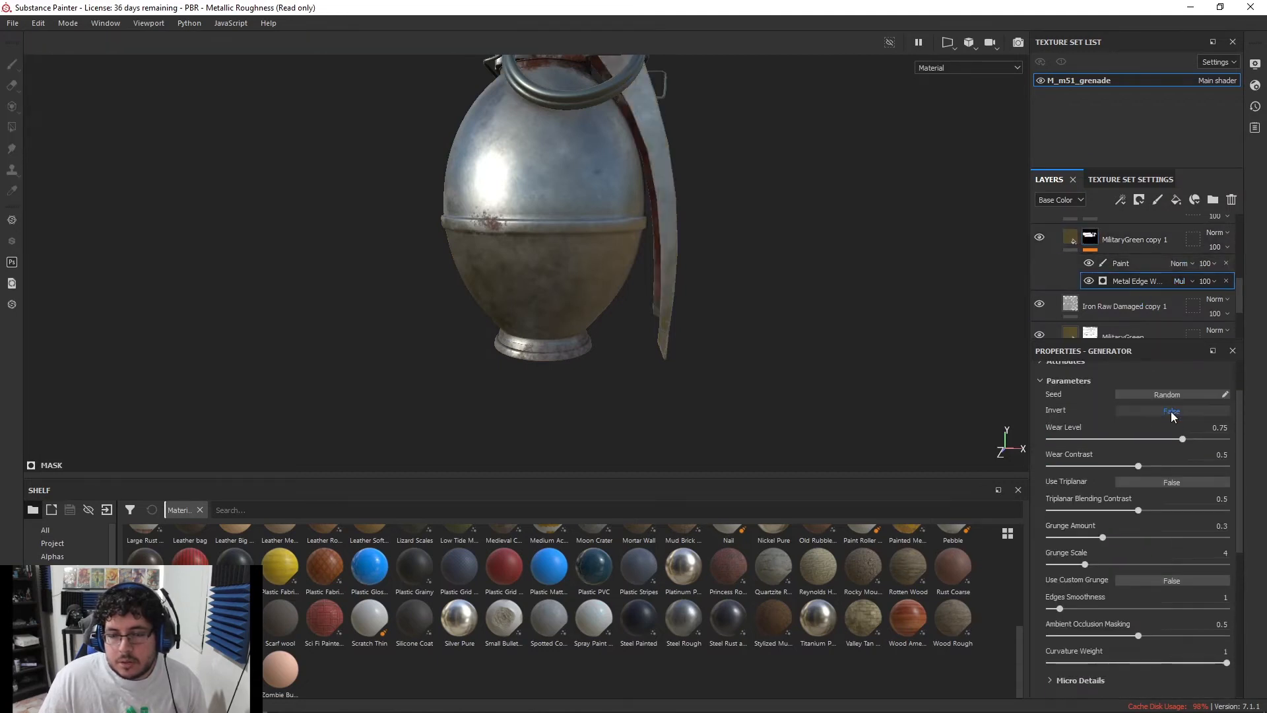
pyautogui.click(1179, 281)
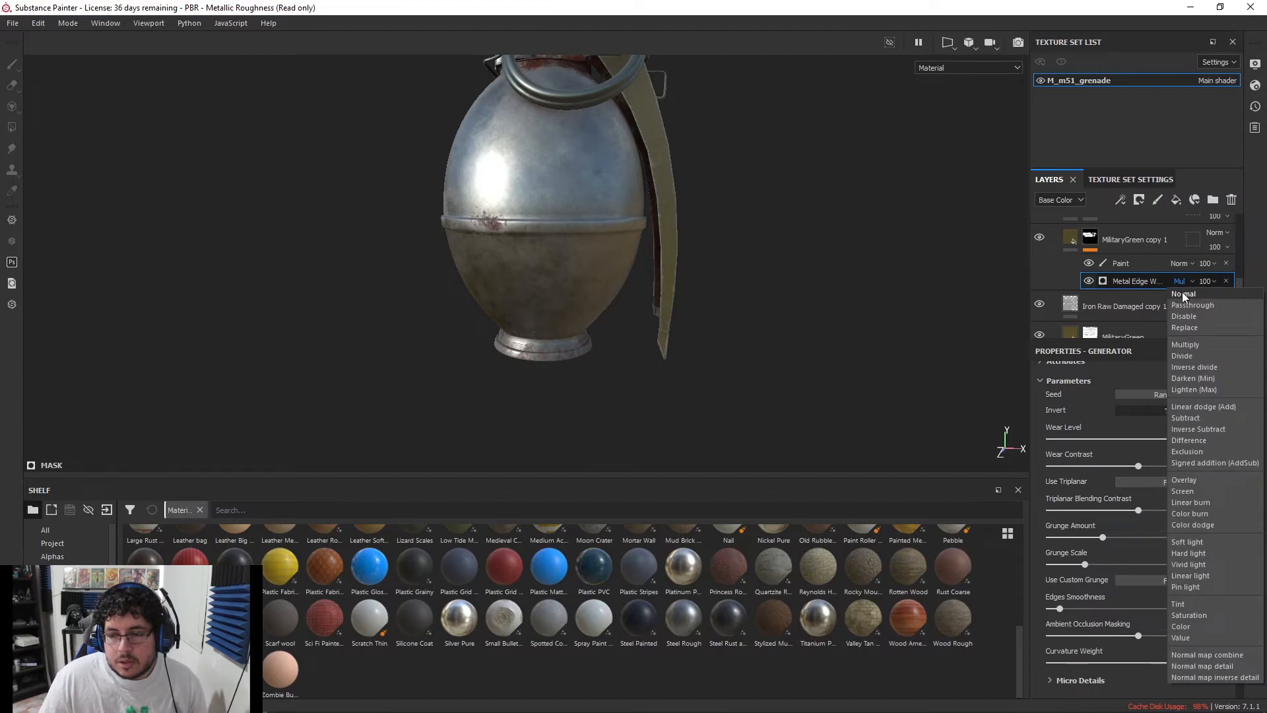
pyautogui.click(1188, 294)
# Set the roughness of the MilitaryGreen copy 1 fill layer to 0.3922 and check the sheen around the grenade
pyautogui.keyDown('alt'); pyautogui.moveTo(758, 237); pyautogui.dragTo(750, 331, button='middle'); pyautogui.keyUp('alt')
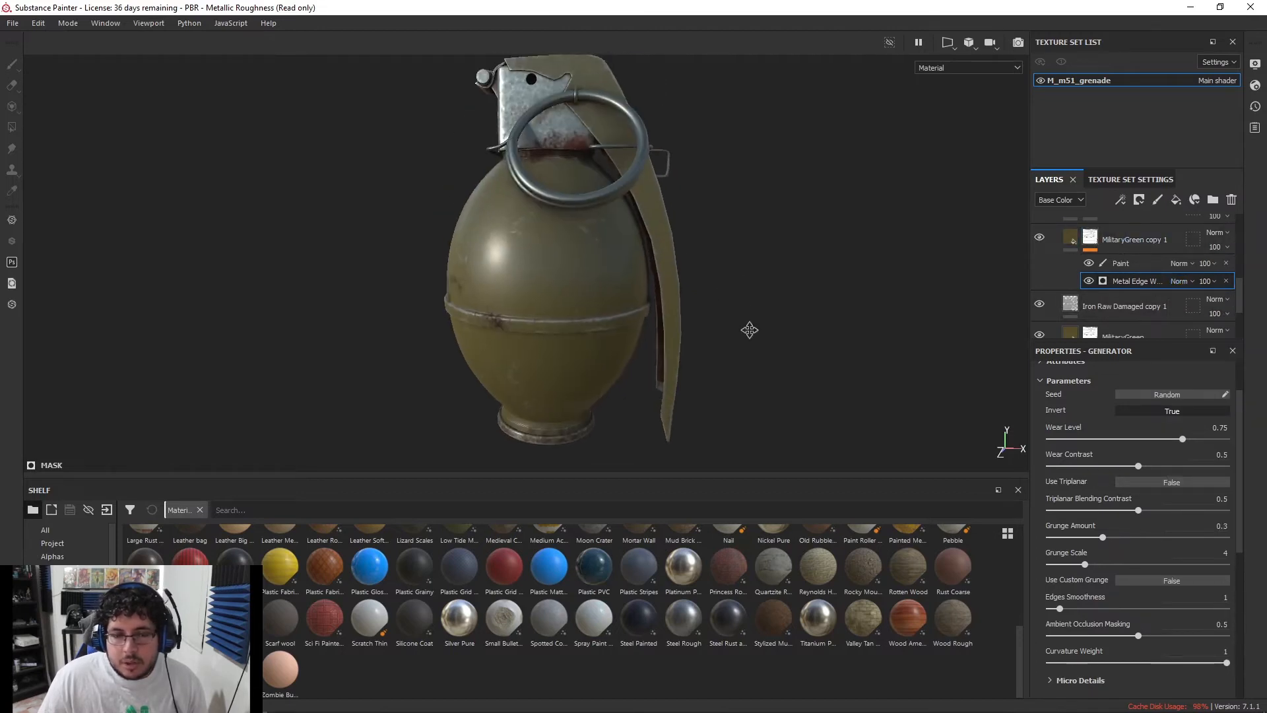
pyautogui.scroll(1, 750, 330)
pyautogui.click(1070, 250)
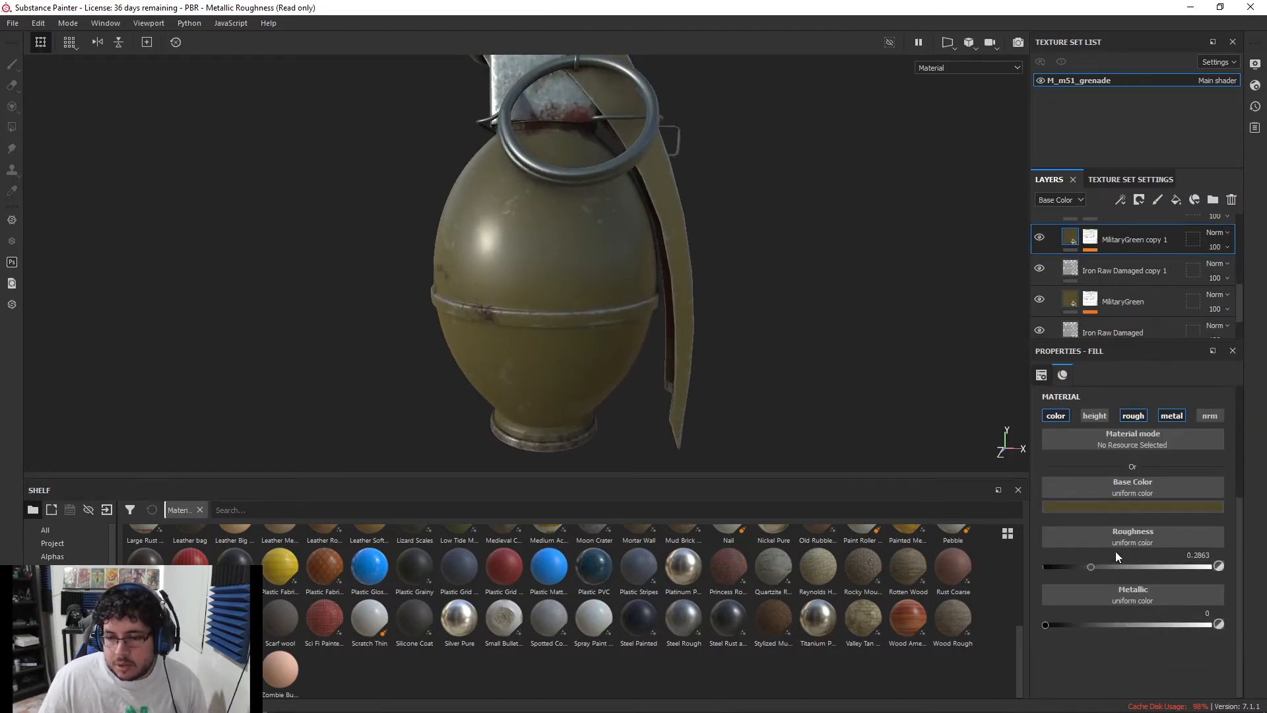
pyautogui.moveTo(1096, 565); pyautogui.dragTo(1110, 568)
pyautogui.keyDown('alt'); pyautogui.moveTo(836, 356); pyautogui.dragTo(701, 291); pyautogui.keyUp('alt')
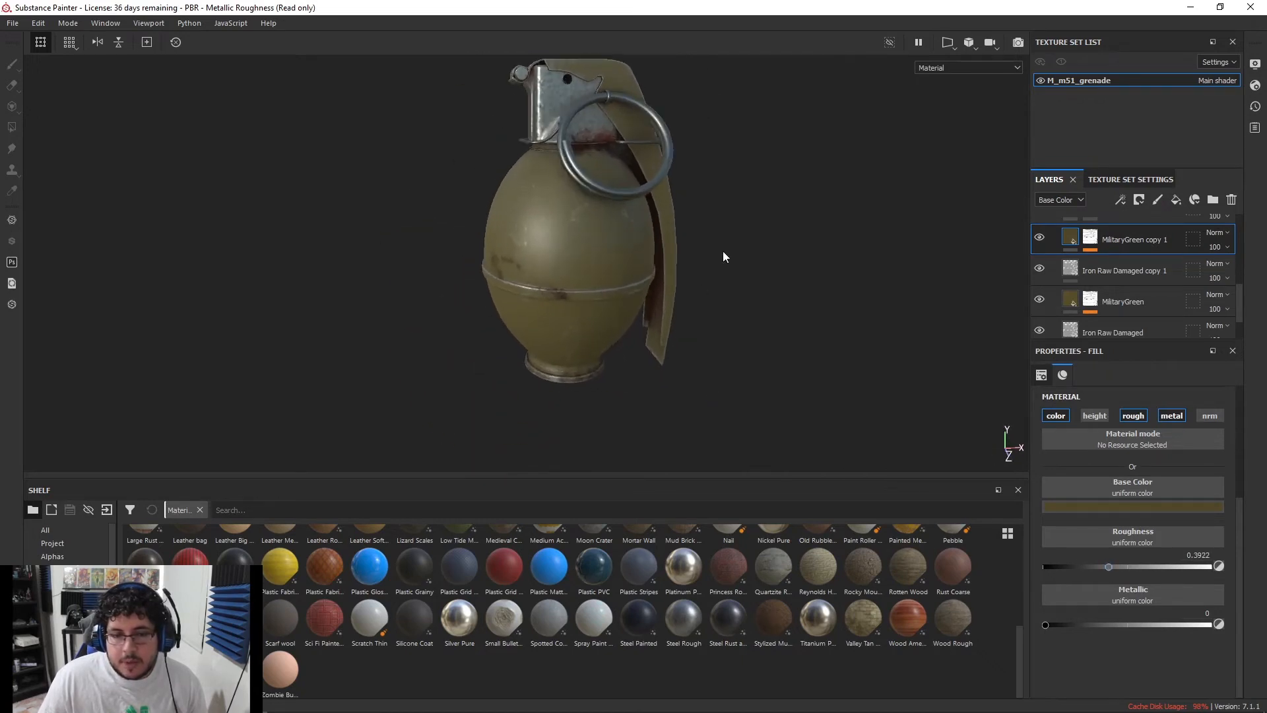
pyautogui.keyDown('alt'); pyautogui.moveTo(702, 291); pyautogui.dragTo(714, 325, button='middle'); pyautogui.keyUp('alt')
pyautogui.keyDown('alt'); pyautogui.moveTo(714, 325); pyautogui.dragTo(872, 357, button='right'); pyautogui.keyUp('alt')
# Lower the opacity of the Paint effect in the Rust Fine layer's mask to 67 and inspect the softened rust
pyautogui.scroll(5, 1109, 284)
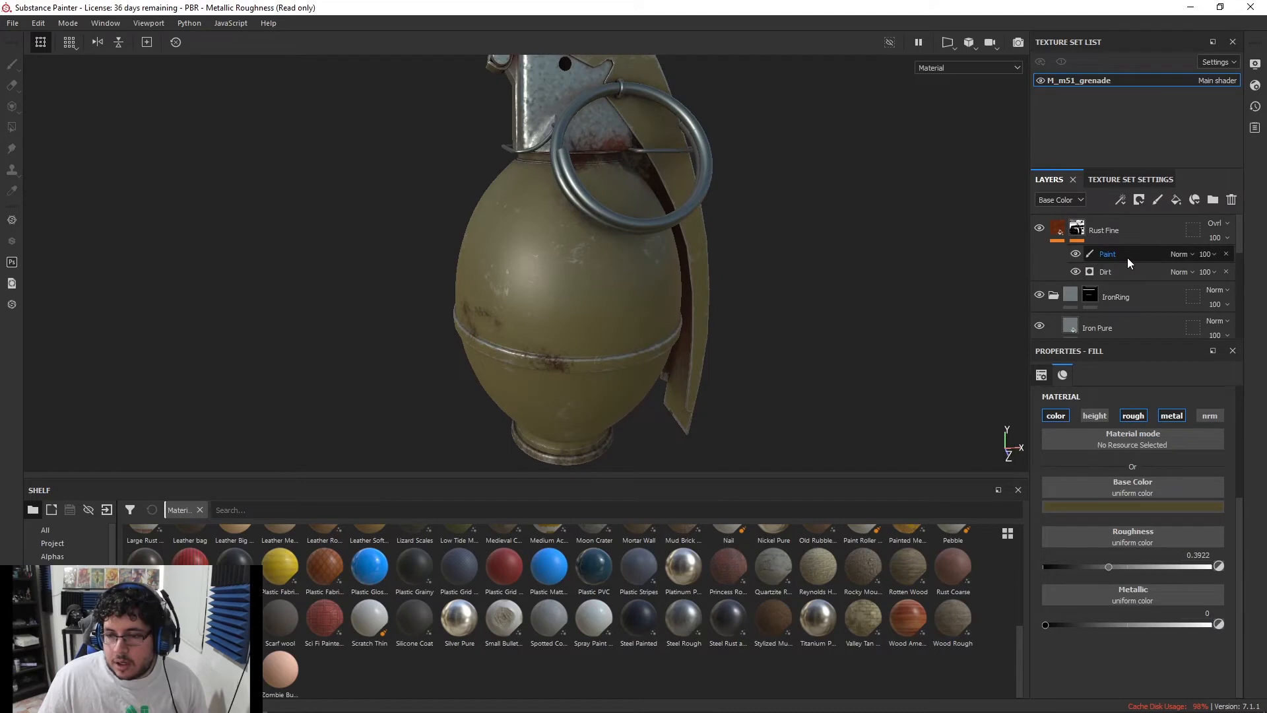
pyautogui.click(1192, 255)
pyautogui.click(1192, 255)
pyautogui.click(1208, 255)
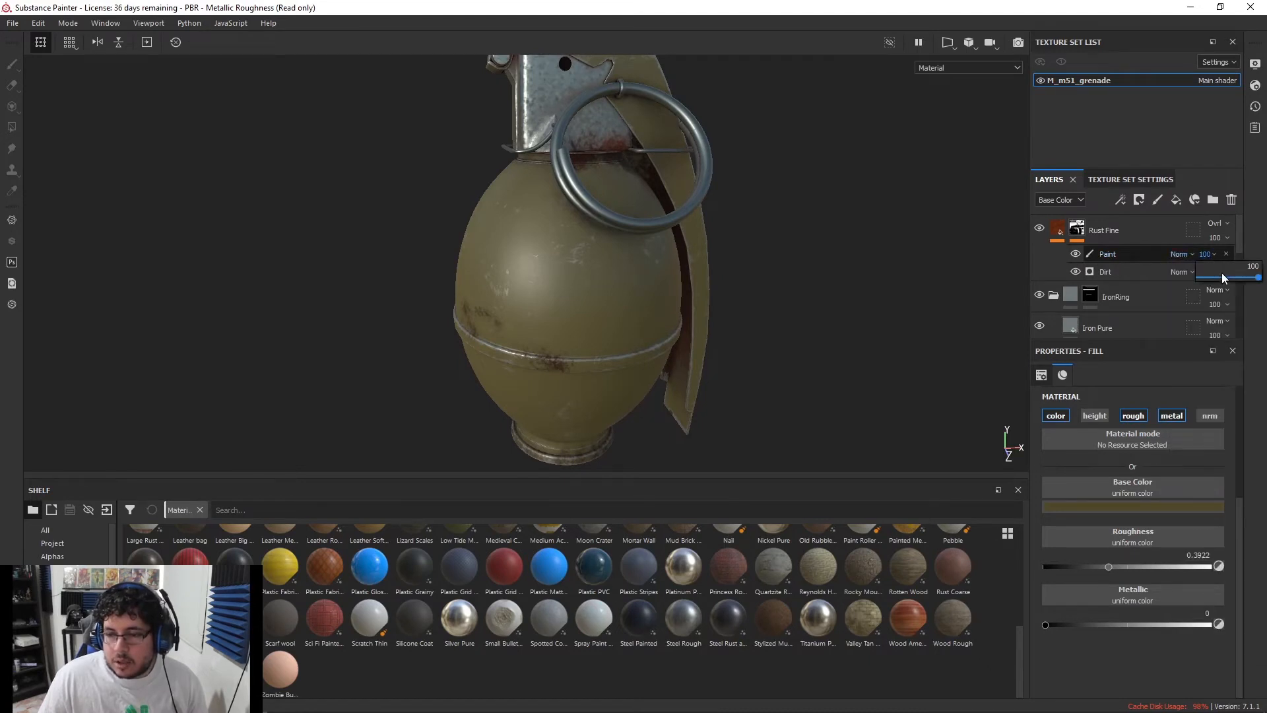
pyautogui.moveTo(1252, 280)
pyautogui.mouseDown()
pyautogui.moveTo(1218, 279)
pyautogui.moveTo(1235, 278)
pyautogui.mouseUp()
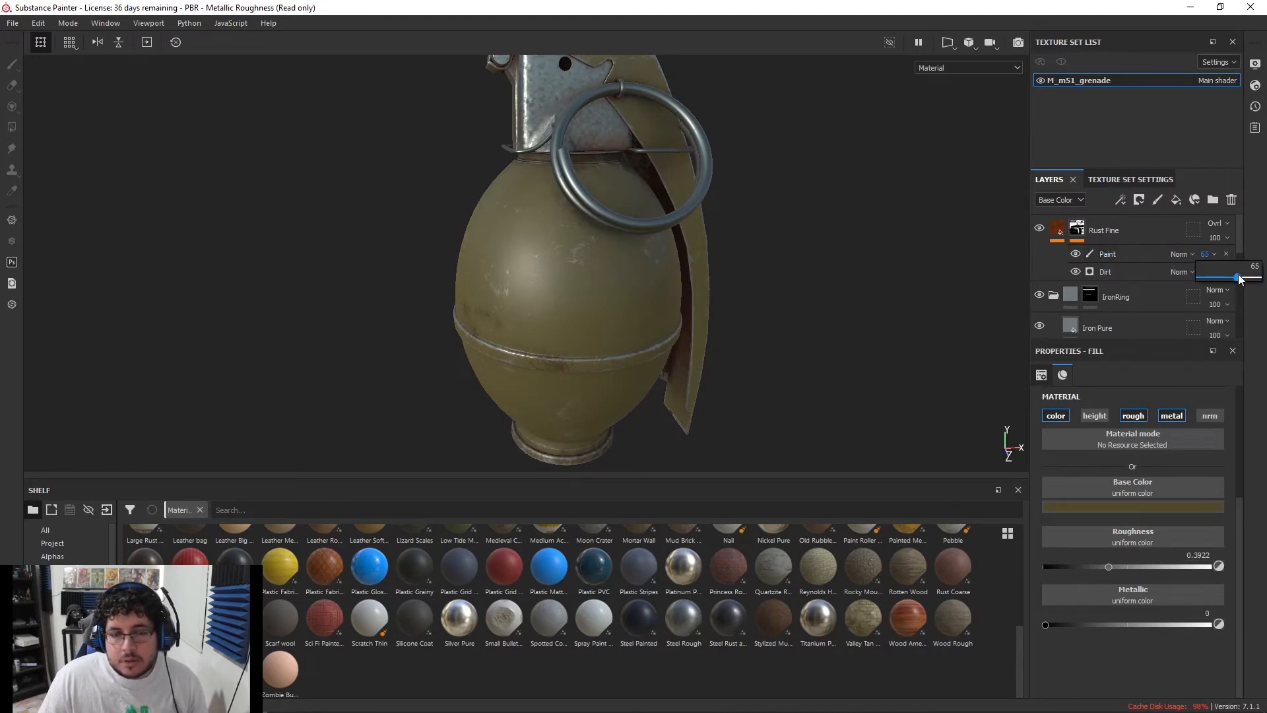
pyautogui.keyDown('alt'); pyautogui.moveTo(878, 241); pyautogui.dragTo(784, 222); pyautogui.keyUp('alt')
pyautogui.keyDown('alt'); pyautogui.moveTo(784, 221); pyautogui.dragTo(549, 221, button='right'); pyautogui.keyUp('alt')
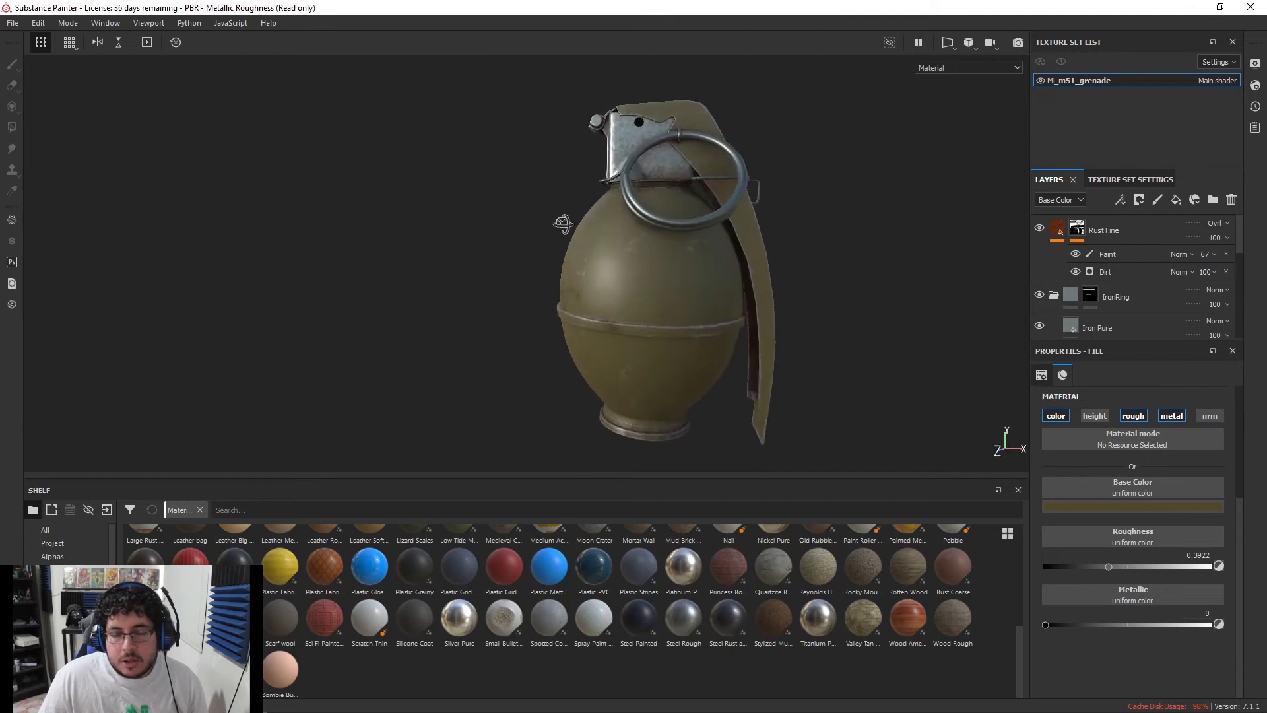
pyautogui.keyDown('alt'); pyautogui.moveTo(732, 238); pyautogui.dragTo(651, 274); pyautogui.keyUp('alt')
pyautogui.keyDown('alt'); pyautogui.moveTo(651, 275); pyautogui.dragTo(850, 258, button='right'); pyautogui.keyUp('alt')
pyautogui.keyDown('alt'); pyautogui.moveTo(851, 258); pyautogui.dragTo(761, 229); pyautogui.keyUp('alt')
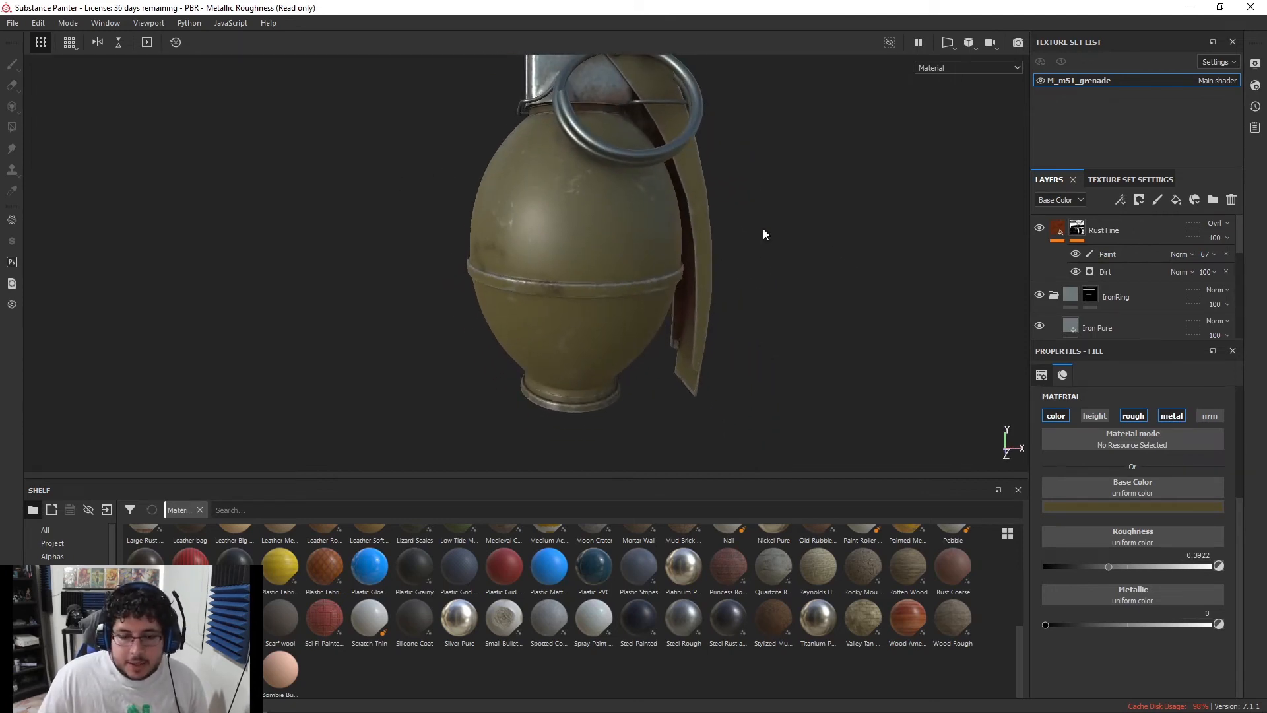
# Look through the shelf's textures, tools and alphas, and check the m51 grenade reference images in the browser
pyautogui.click(147, 24)
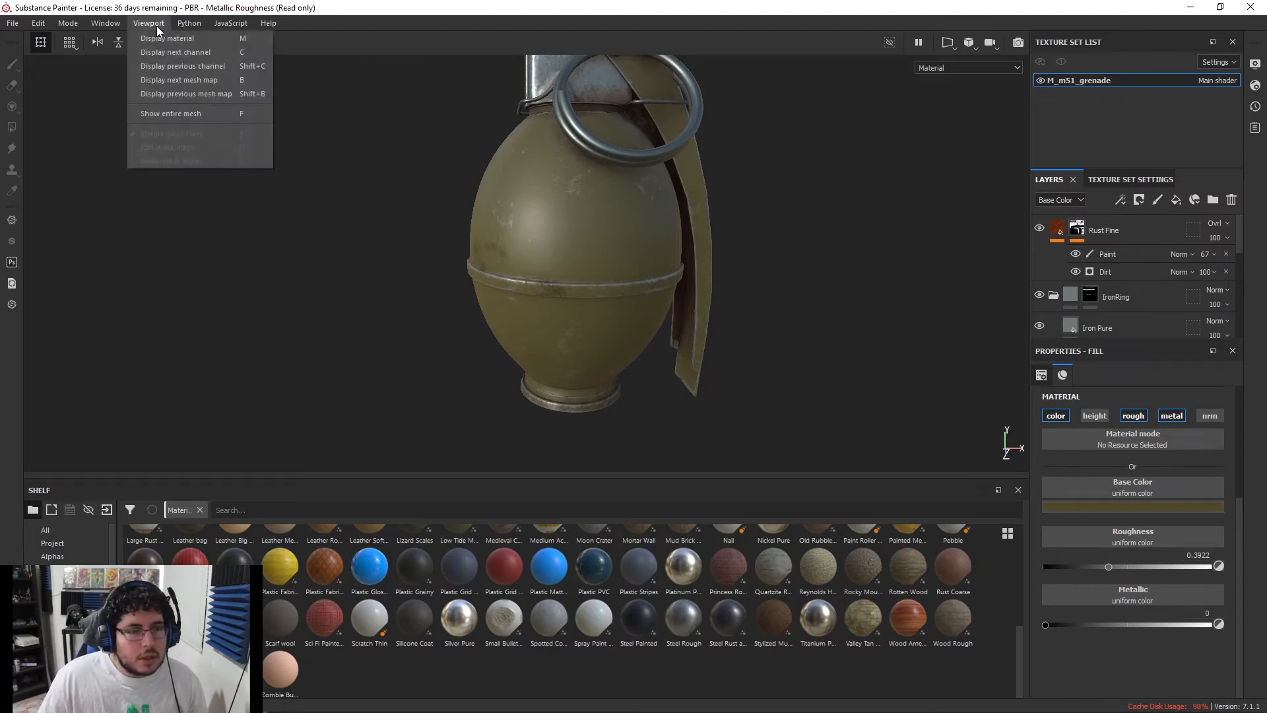
pyautogui.click(53, 595)
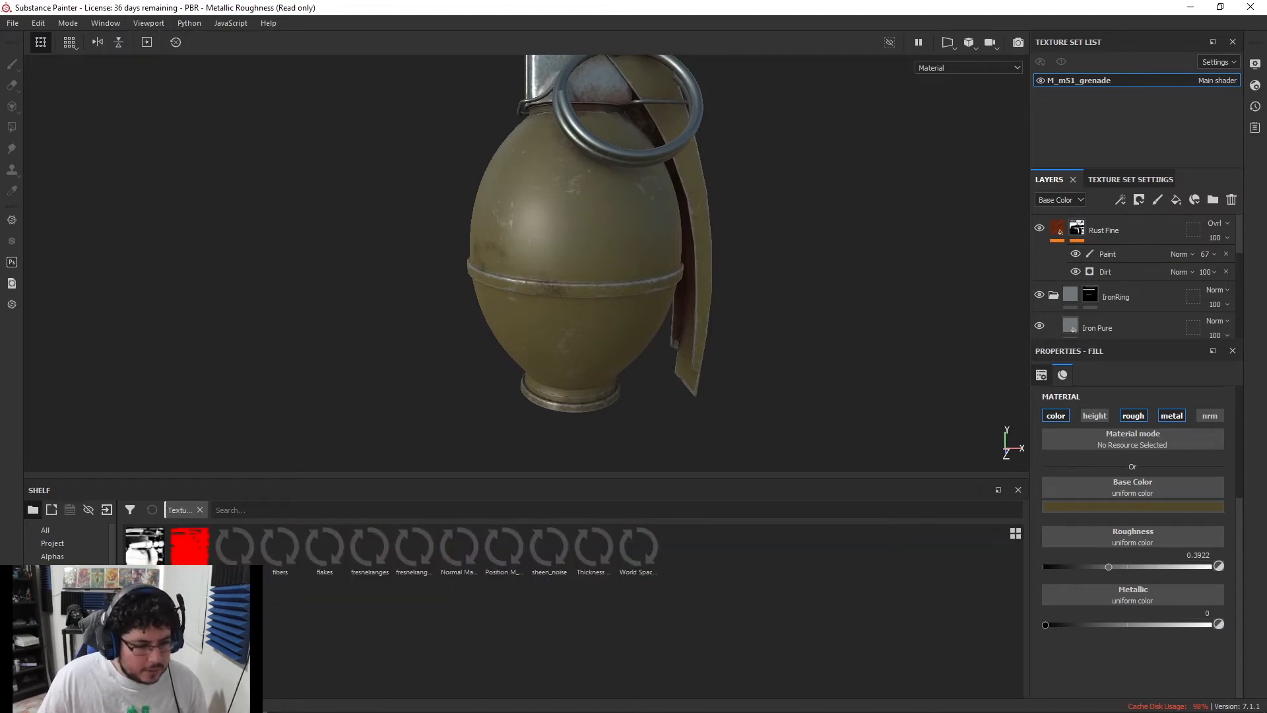
pyautogui.click(49, 674)
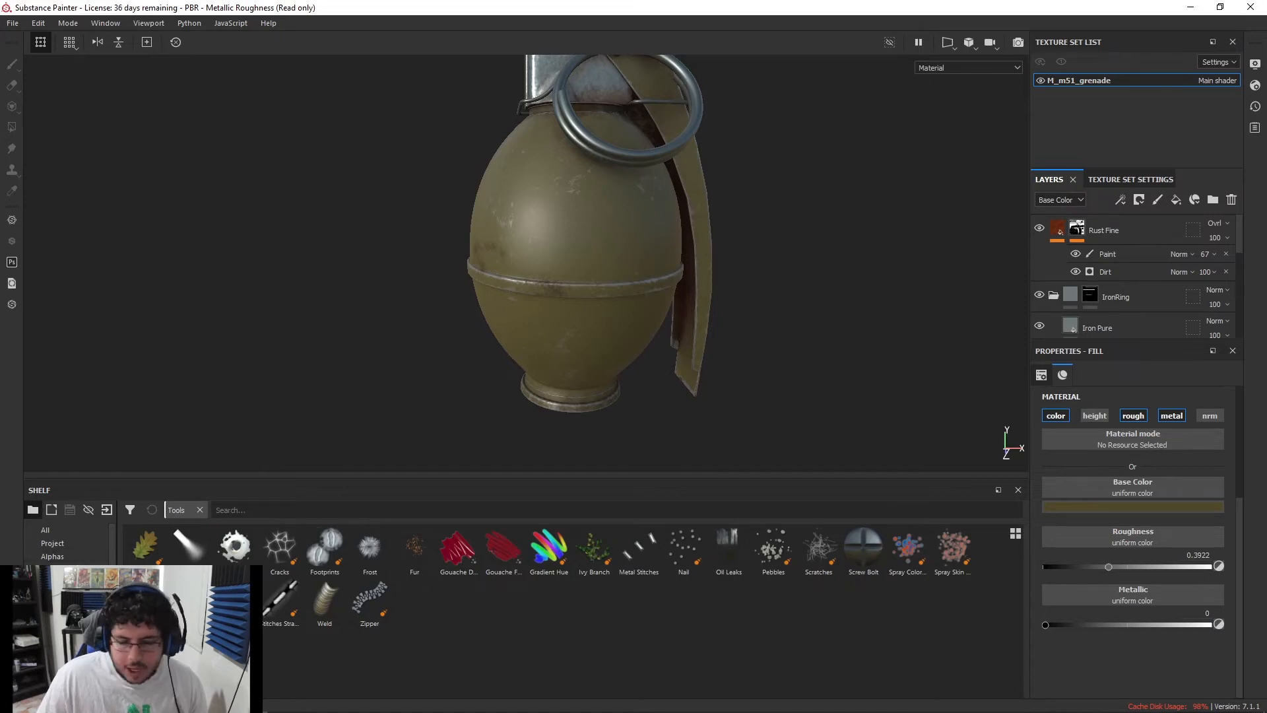
pyautogui.hotkey('alt', 'Tab')
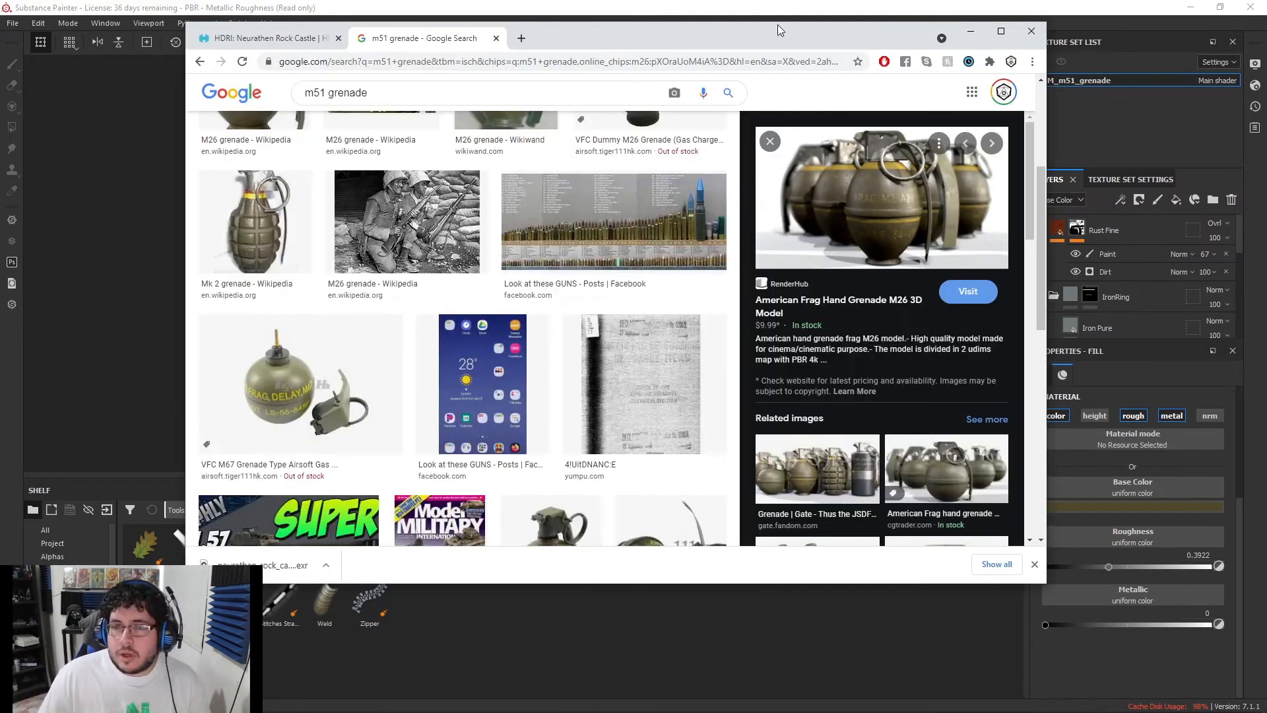
pyautogui.hotkey('alt', 'Tab')
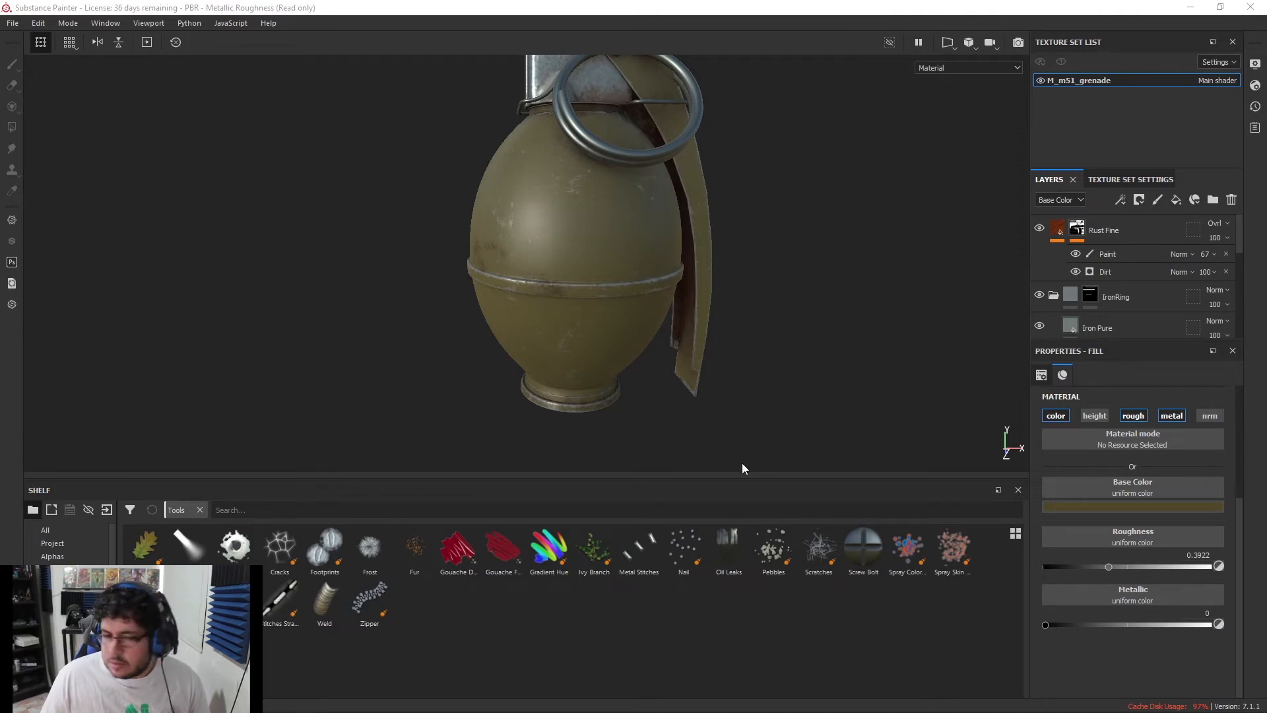
pyautogui.click(52, 557)
pyautogui.scroll(-3, 522, 613)
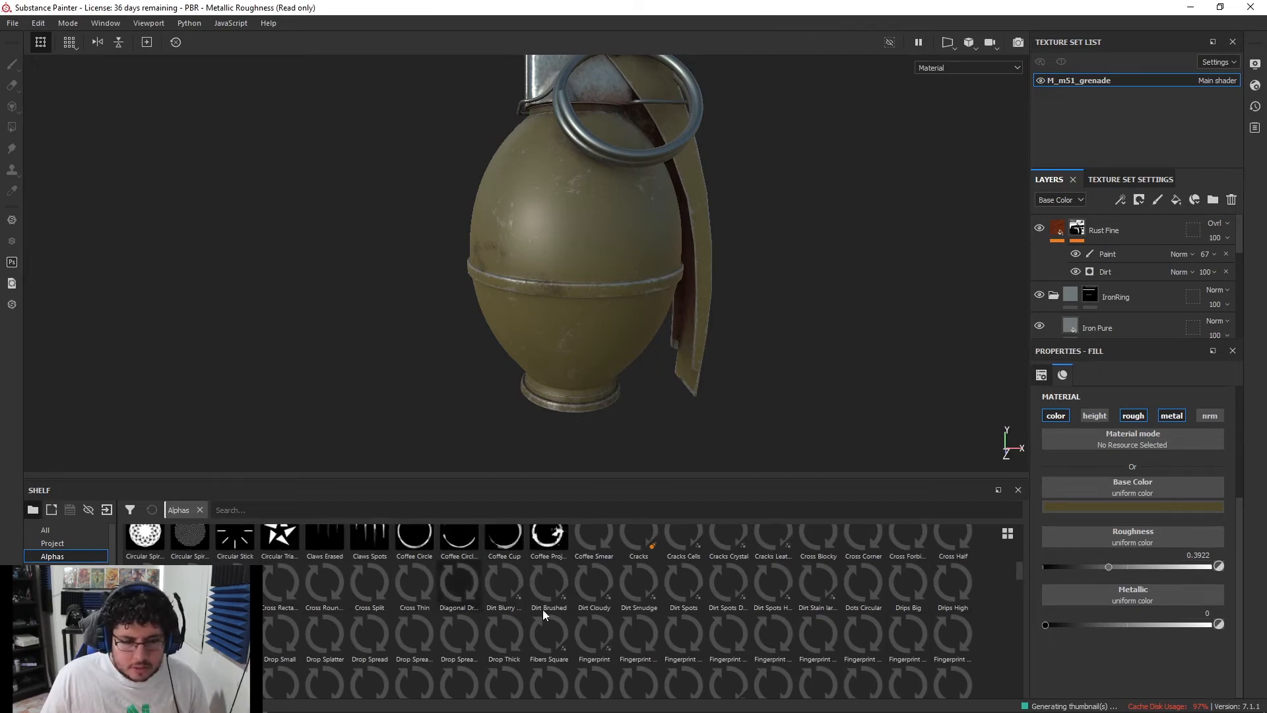
pyautogui.moveTo(1020, 569); pyautogui.dragTo(1018, 590)
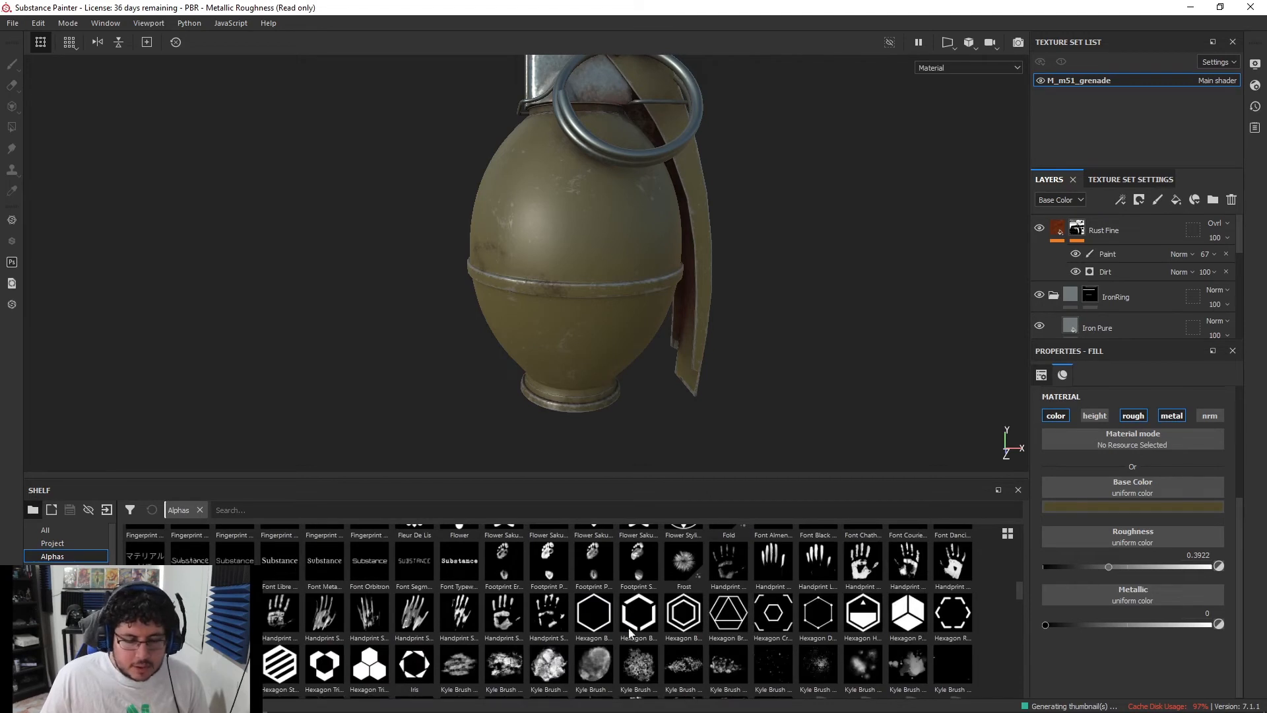
# Switch to Photoshop
pyautogui.press('super')
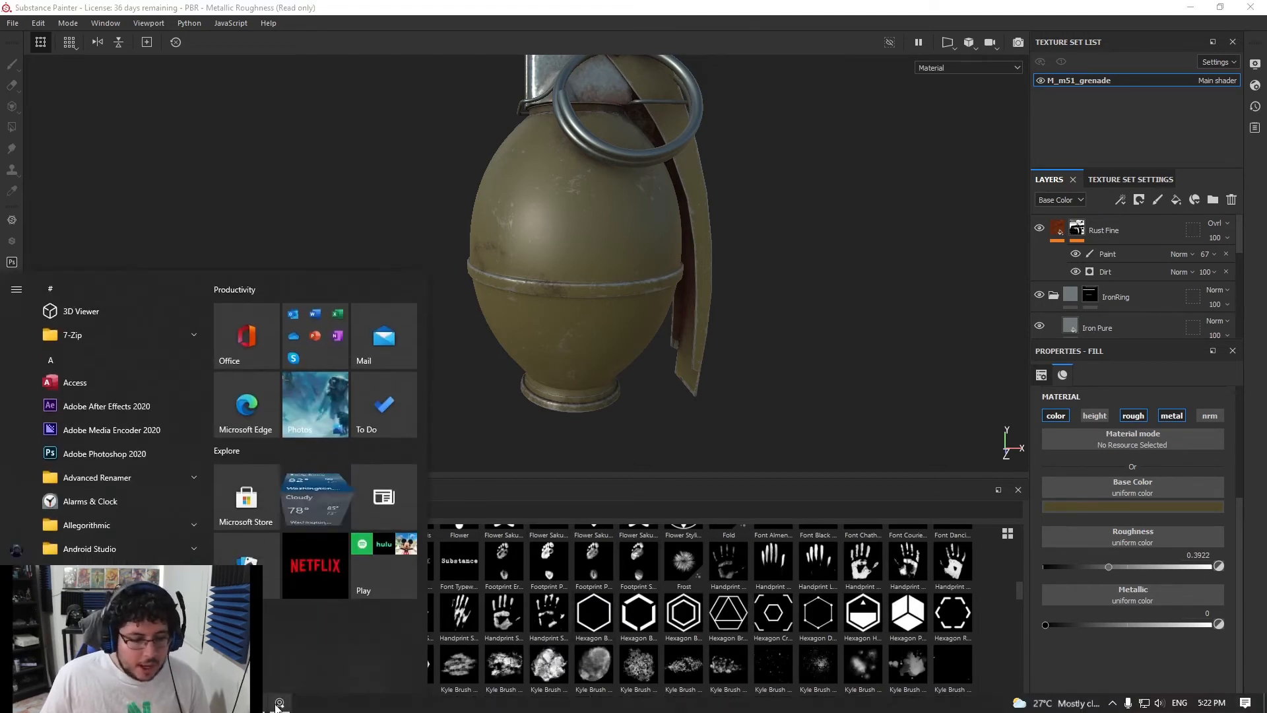
pyautogui.write('p')
pyautogui.press('Return')
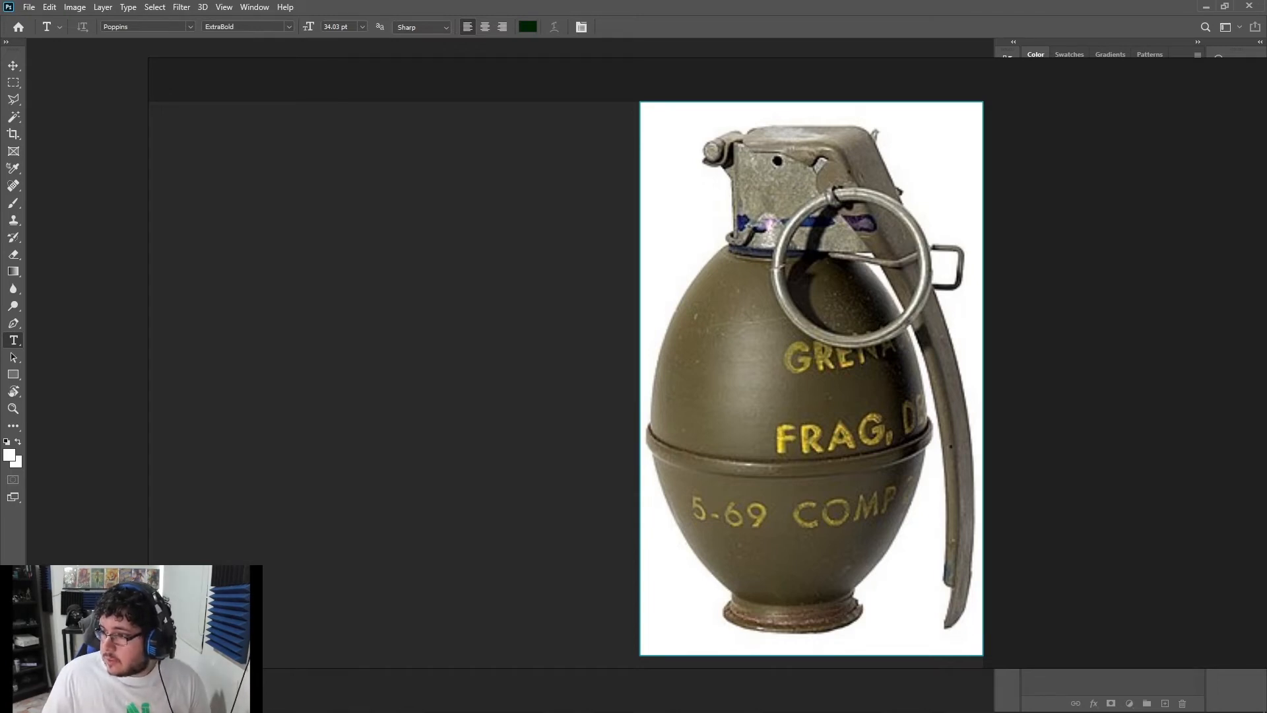
# Switch to the browser, look through the ww2 grenade image results and open the WWII OSS T13 Beano hand grenade to examine its lettering
pyautogui.hotkey('alt', 'Tab')
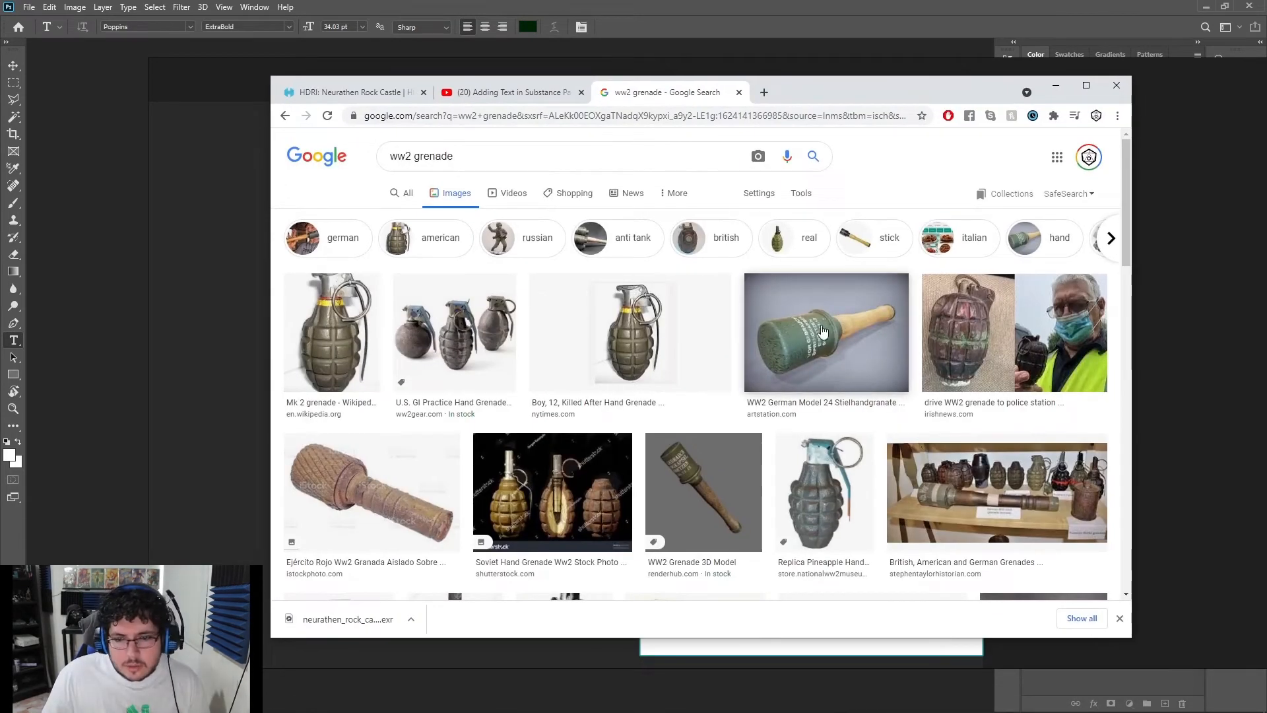
pyautogui.scroll(-8, 822, 332)
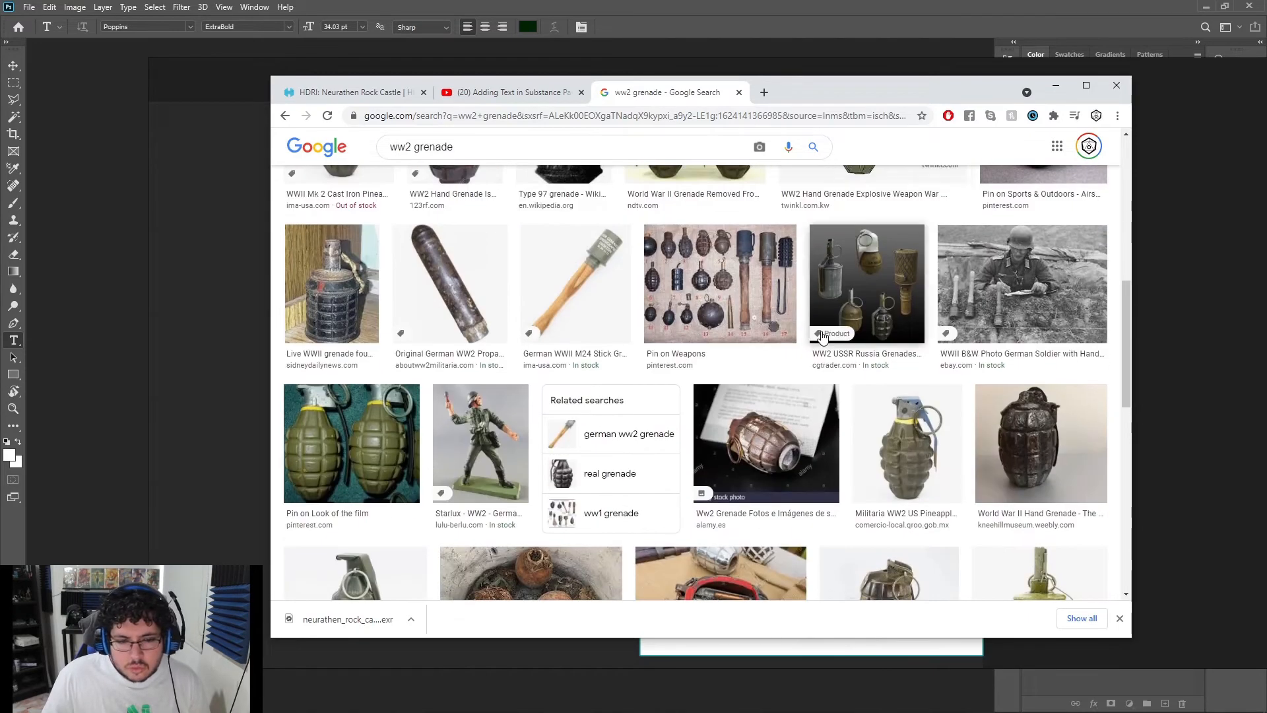
pyautogui.scroll(-4, 823, 337)
pyautogui.scroll(-5, 823, 337)
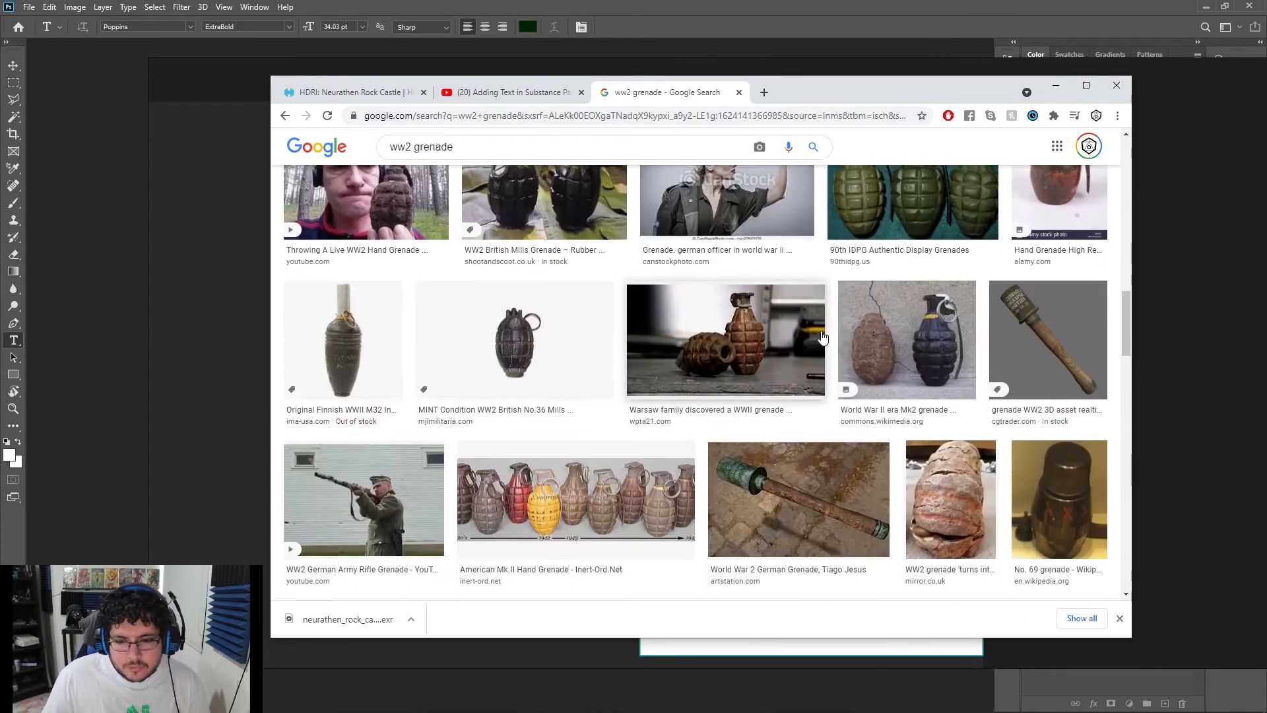
pyautogui.scroll(-5, 823, 337)
pyautogui.scroll(3, 822, 336)
pyautogui.scroll(-4, 402, 422)
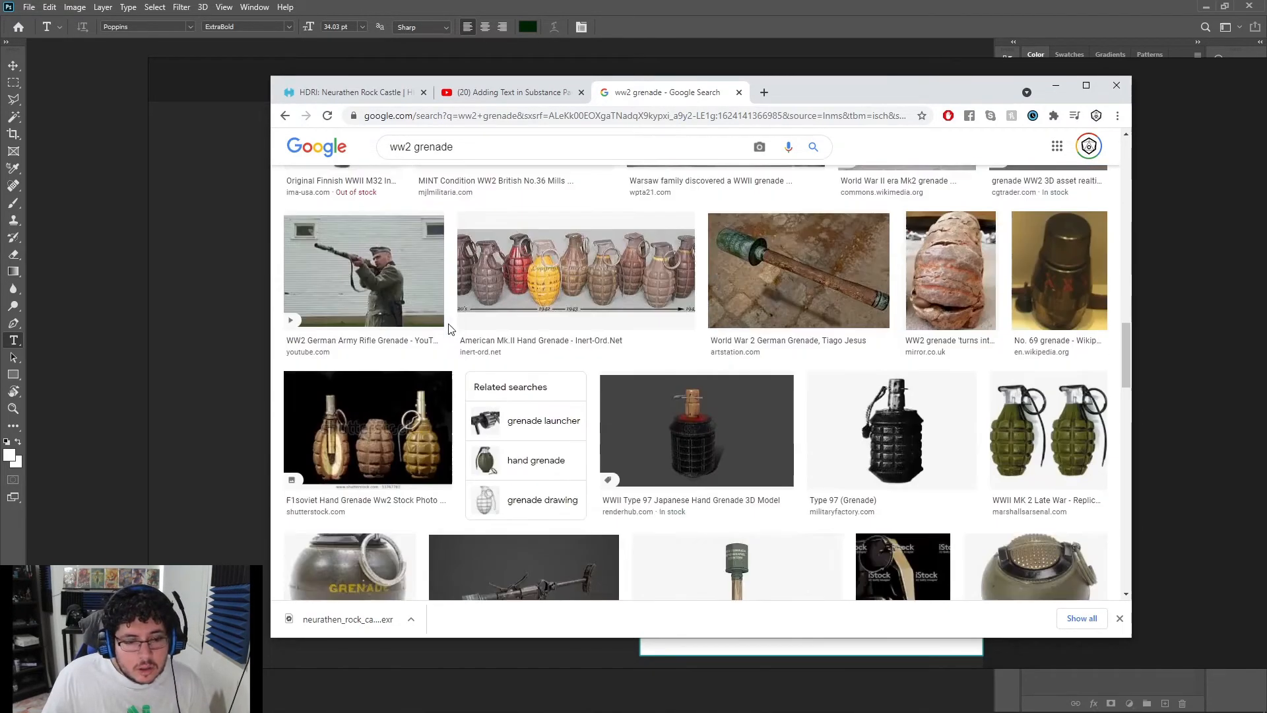
pyautogui.click(401, 423)
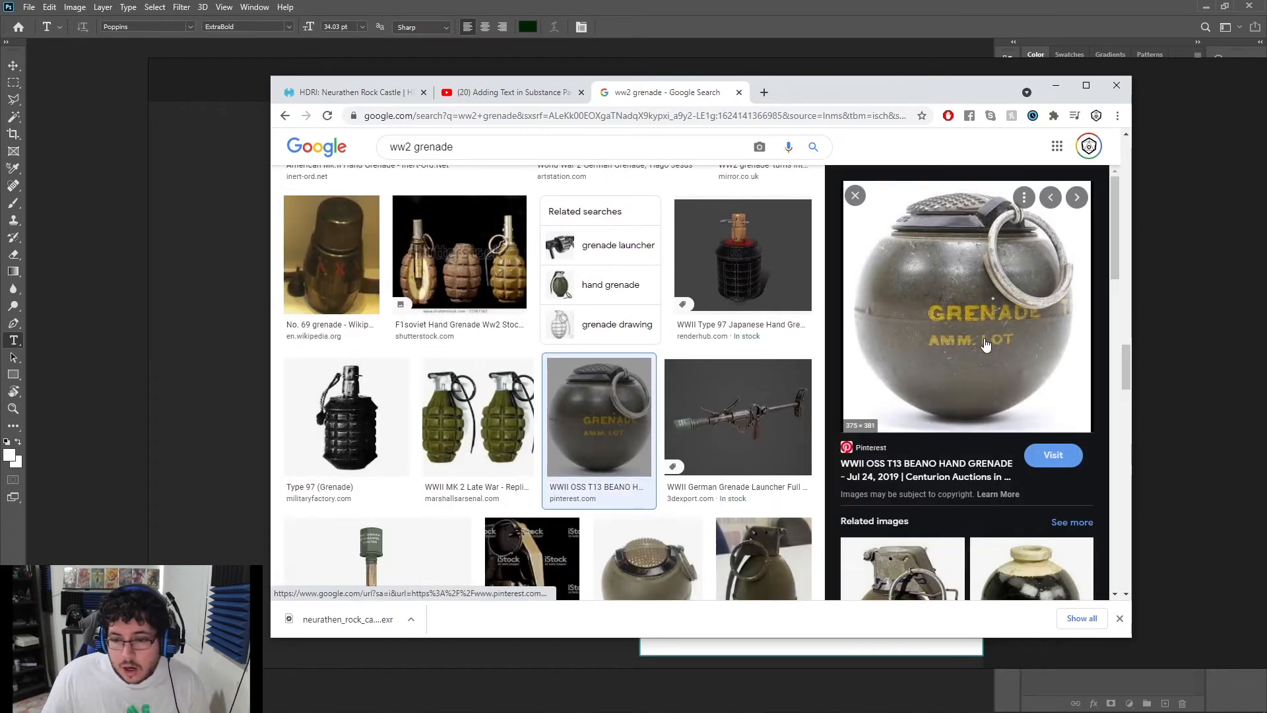
# Examine the painted lettering on M26 grenades in the related images from Wikipedia, Free 3D and RMI
pyautogui.scroll(-5, 950, 396)
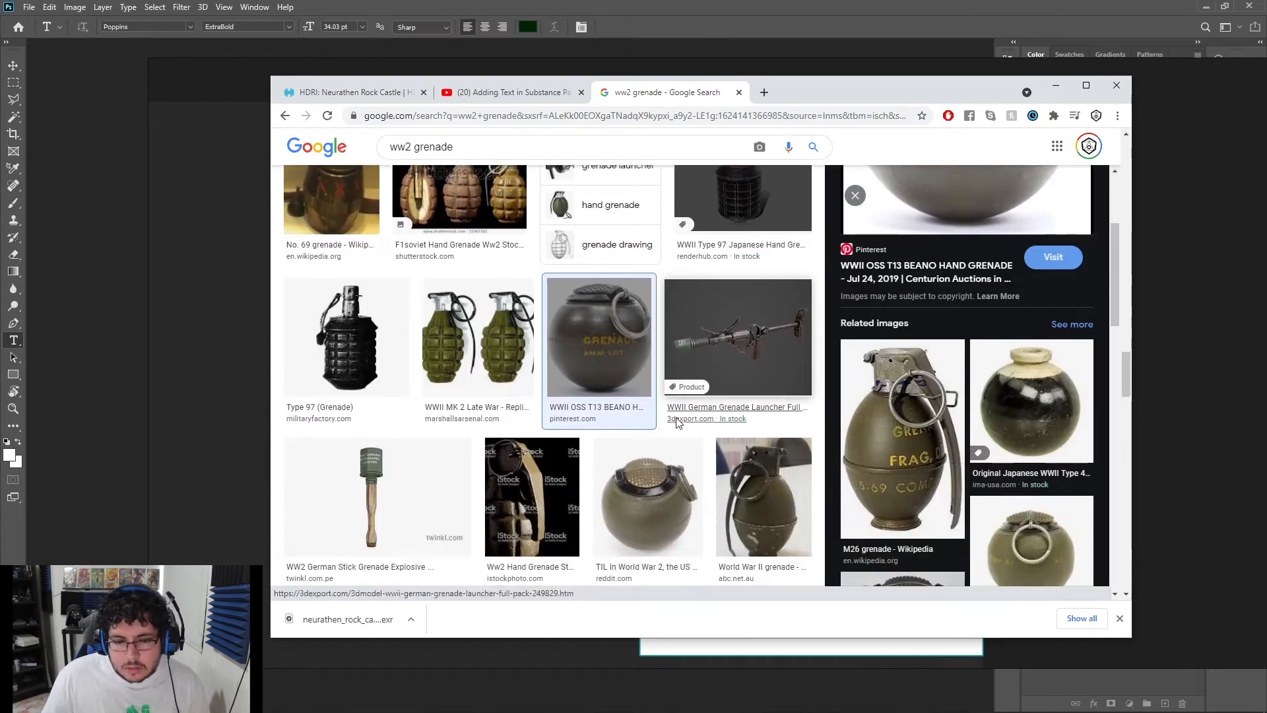
pyautogui.click(936, 462)
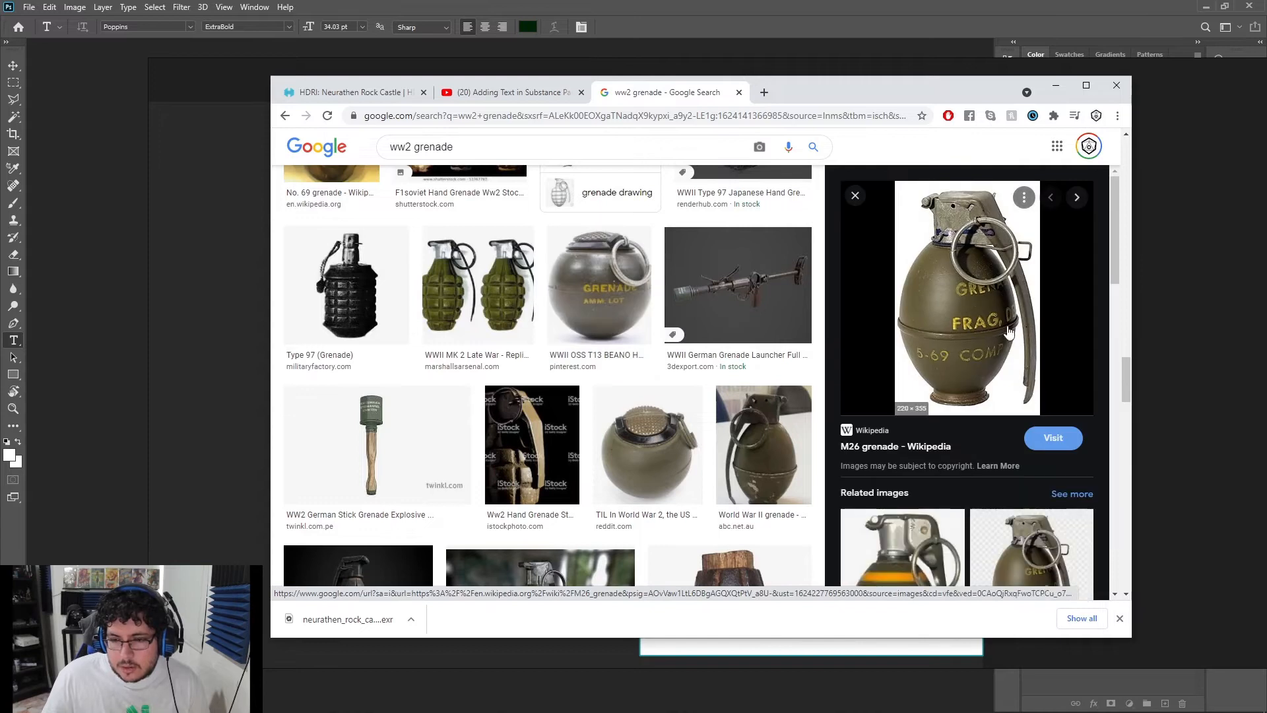
pyautogui.scroll(-2, 1015, 339)
pyautogui.scroll(-8, 1016, 344)
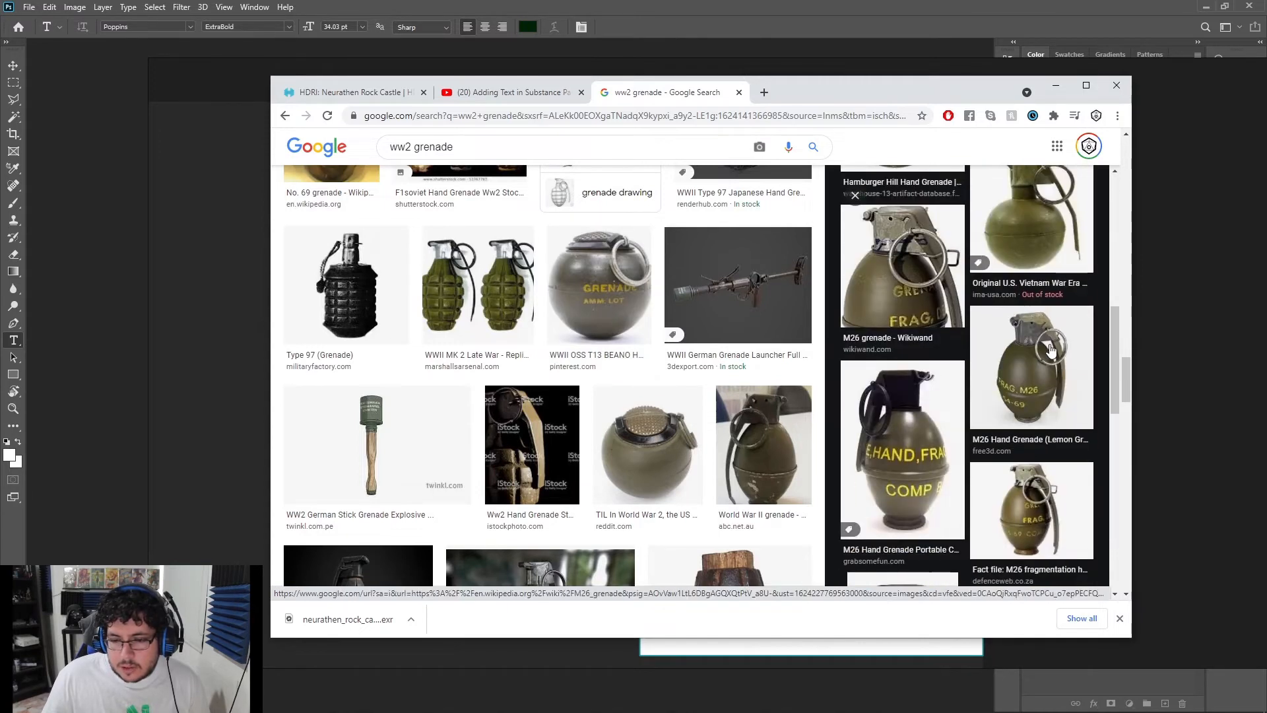
pyautogui.click(1047, 353)
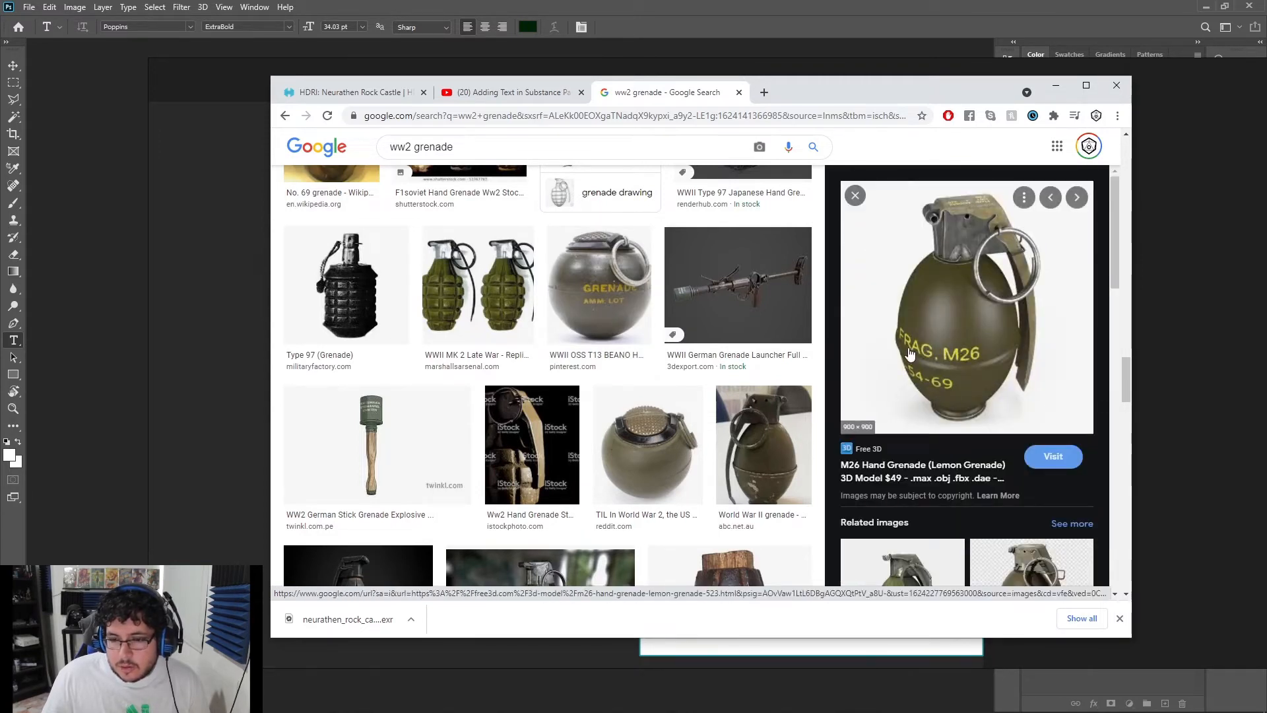
pyautogui.scroll(-4, 1005, 368)
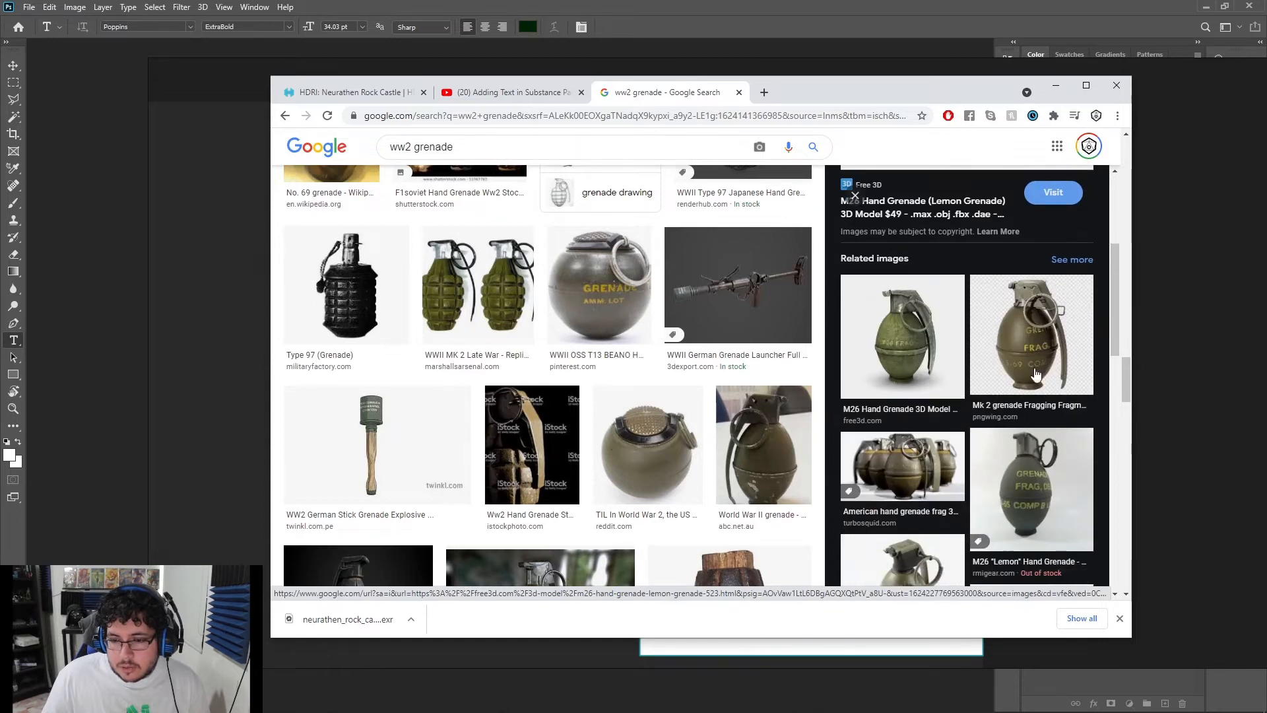
pyautogui.click(1045, 477)
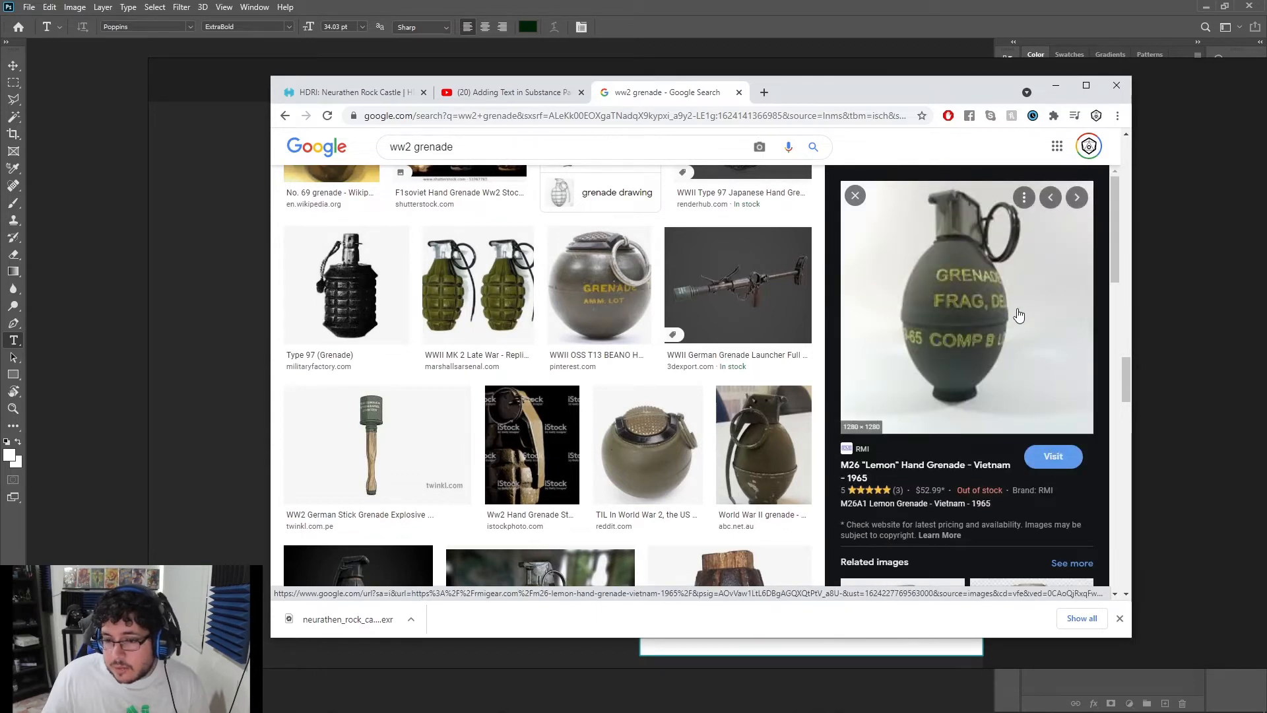
pyautogui.scroll(-3, 1022, 308)
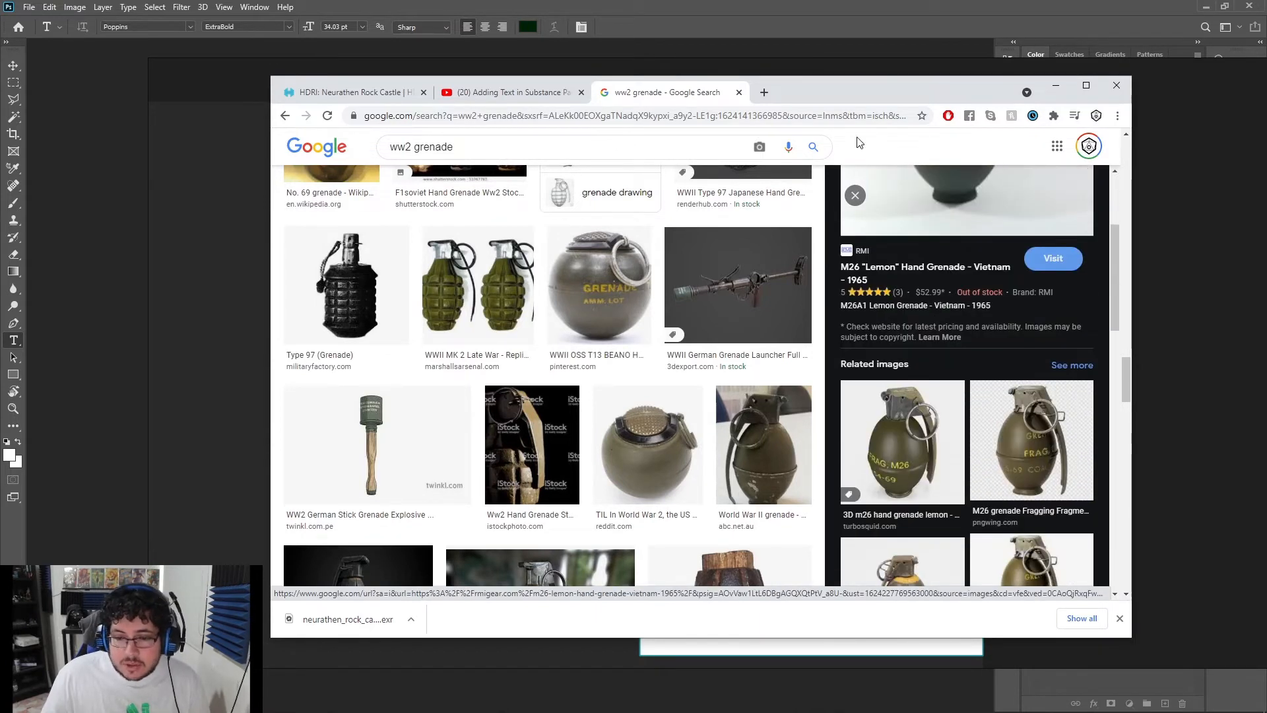
# Return to Photoshop and create a new document from the recent 2048 x 2048 px preset at 72 ppi
pyautogui.click(1056, 85)
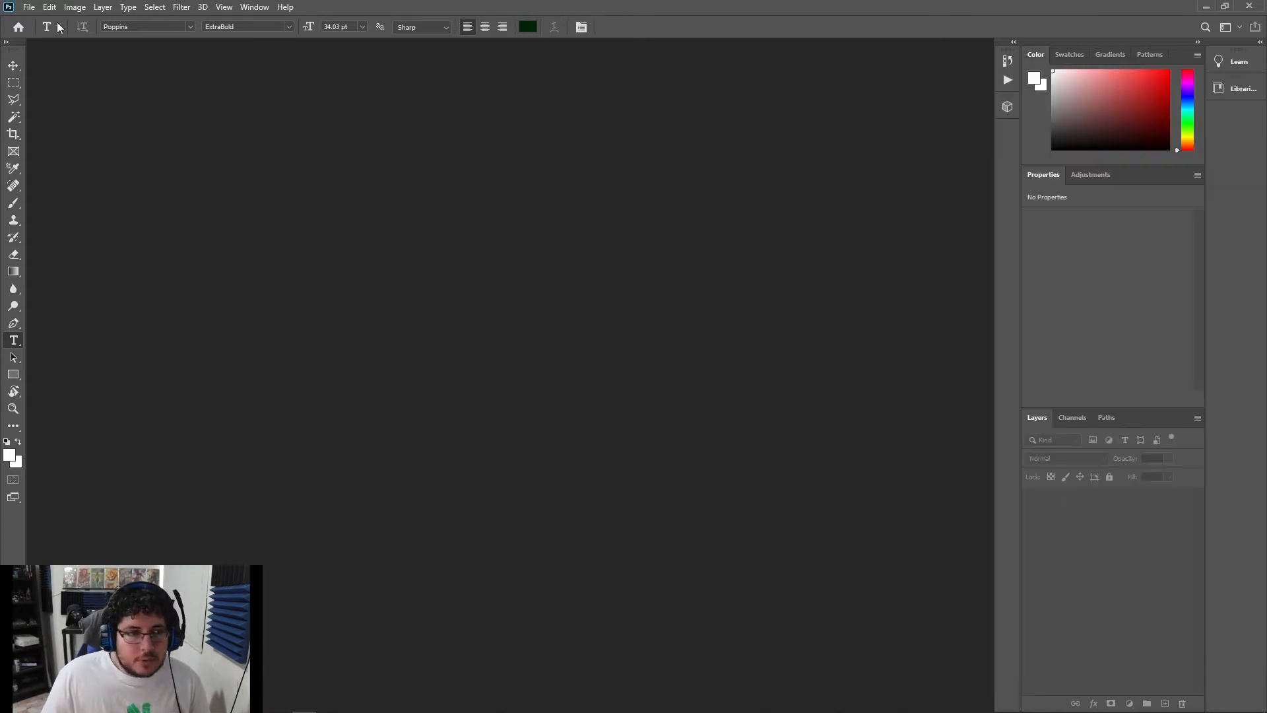
pyautogui.click(29, 7)
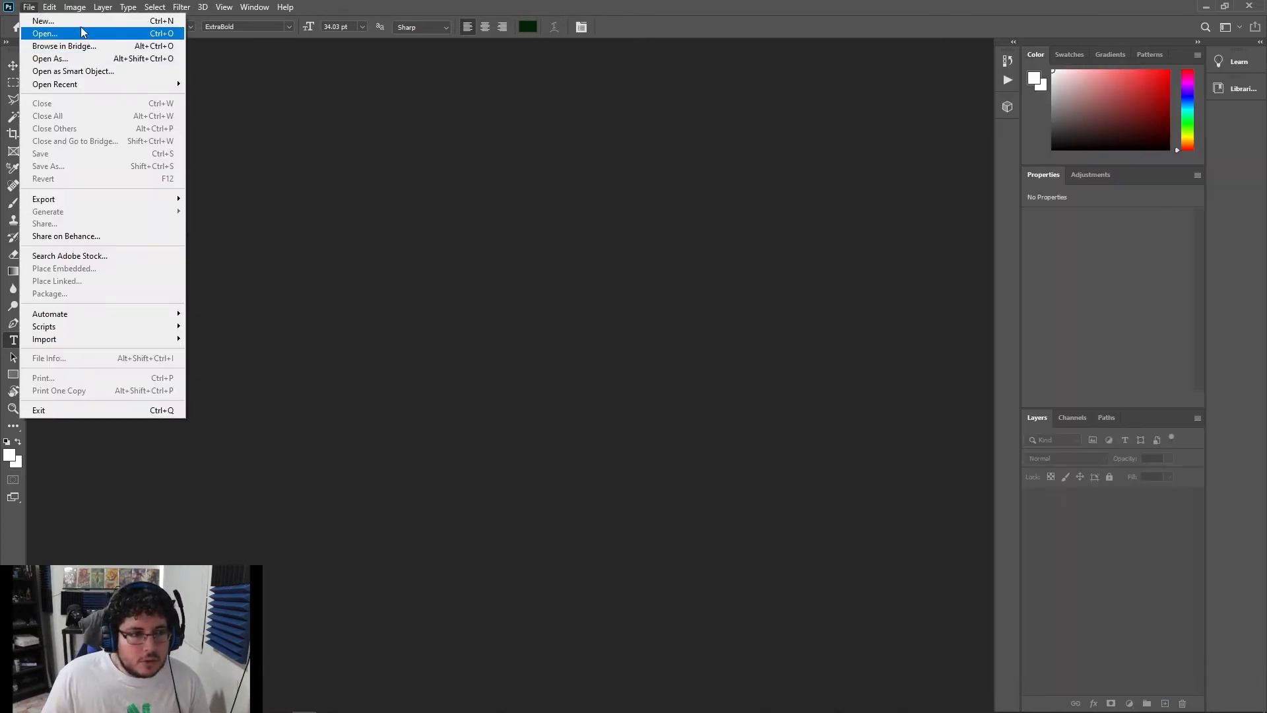
pyautogui.click(35, 24)
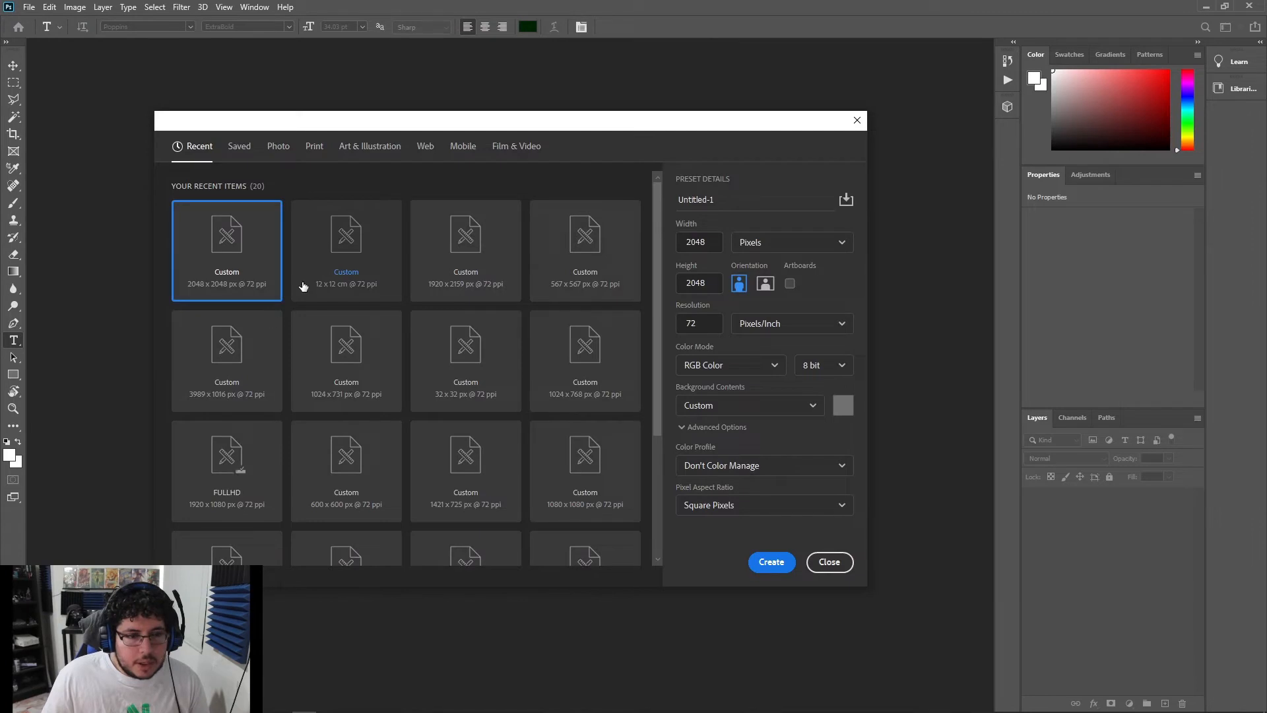
pyautogui.doubleClick(246, 271)
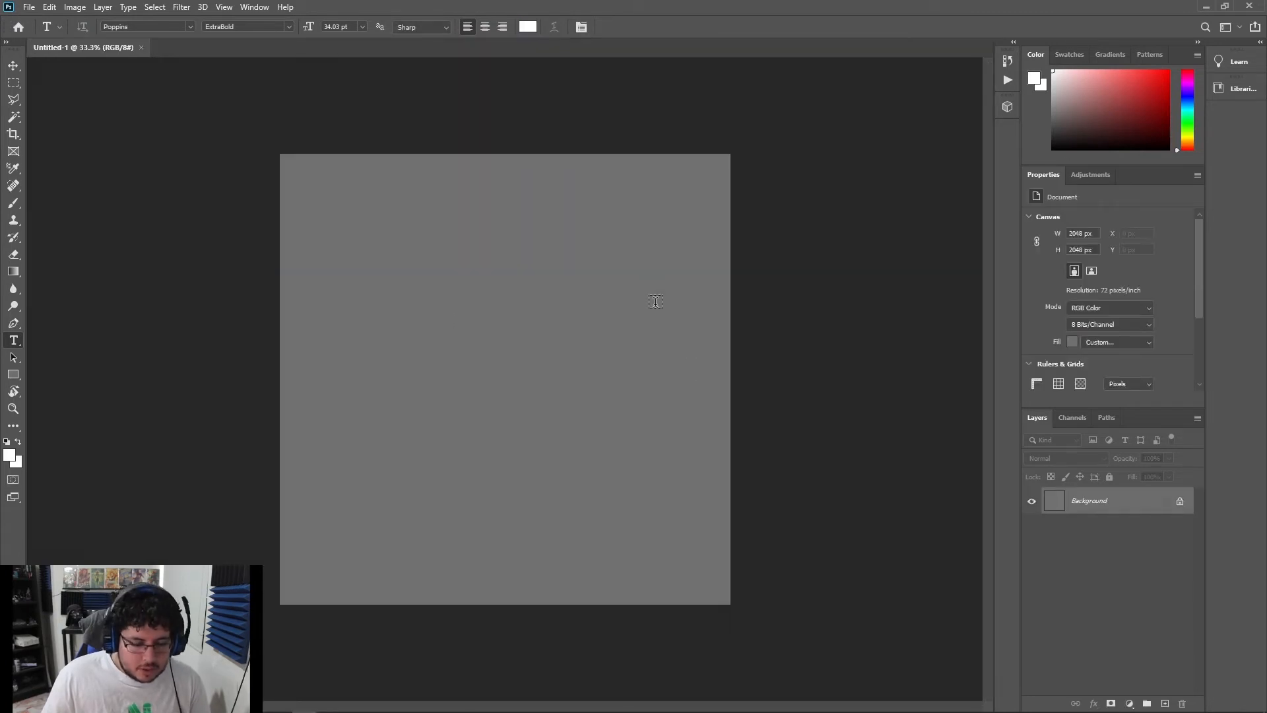
# Reset the foreground and background colours to white and black, and fill the document's background layer with black
pyautogui.press('d')
pyautogui.press('x')
pyautogui.hotkey('ctrl', 'BackSpace')
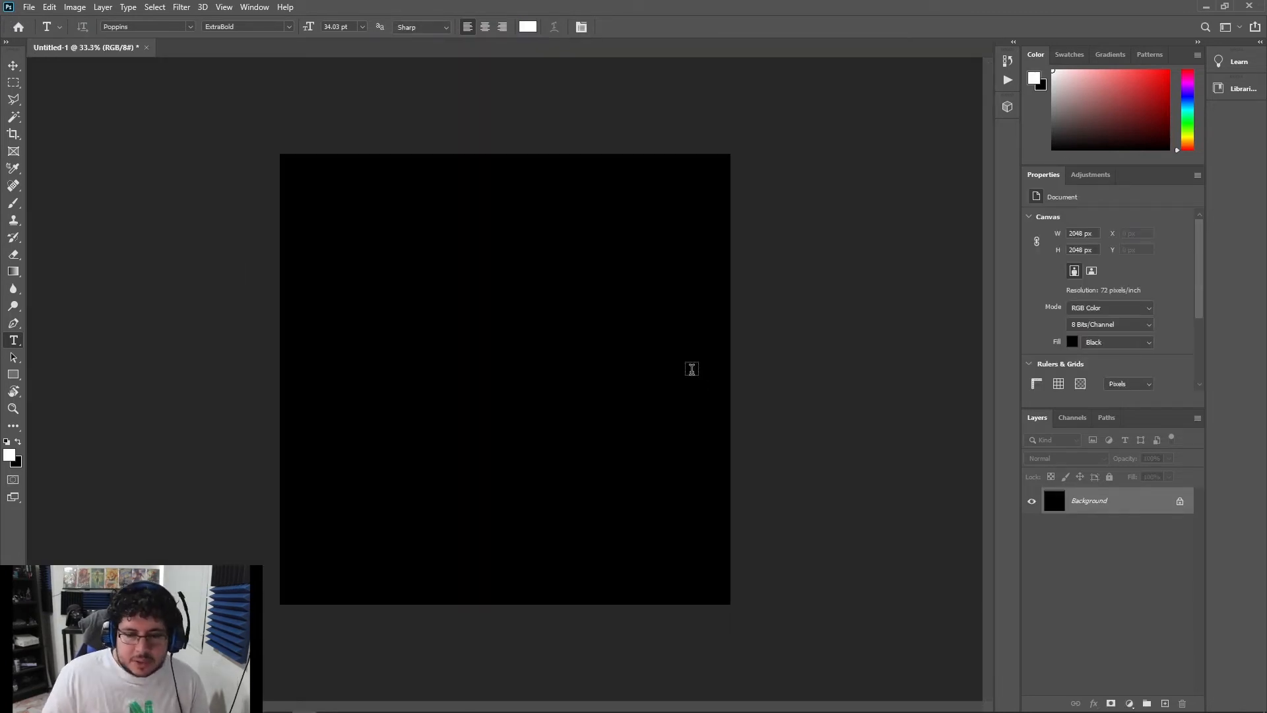
# Add a new layer with the white two-line text "GRENADE FRAG" in the canvas's upper middle and centre-align it
pyautogui.click(1166, 703)
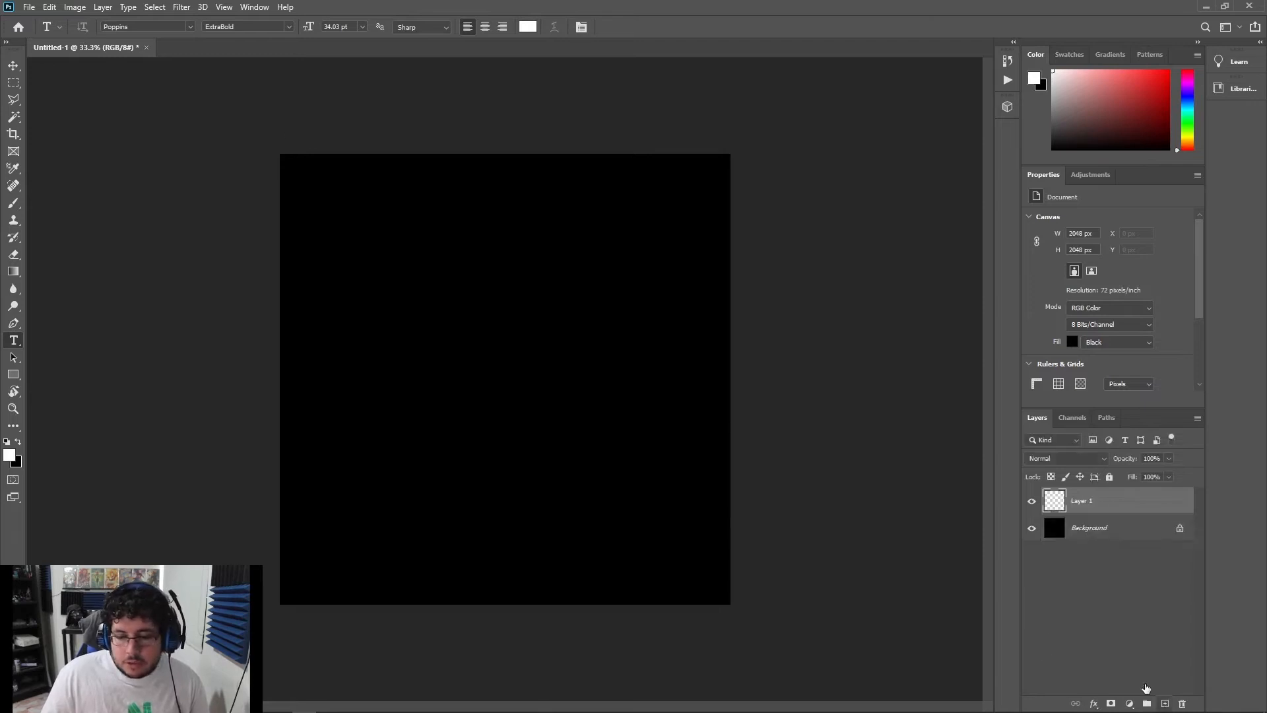
pyautogui.click(446, 301)
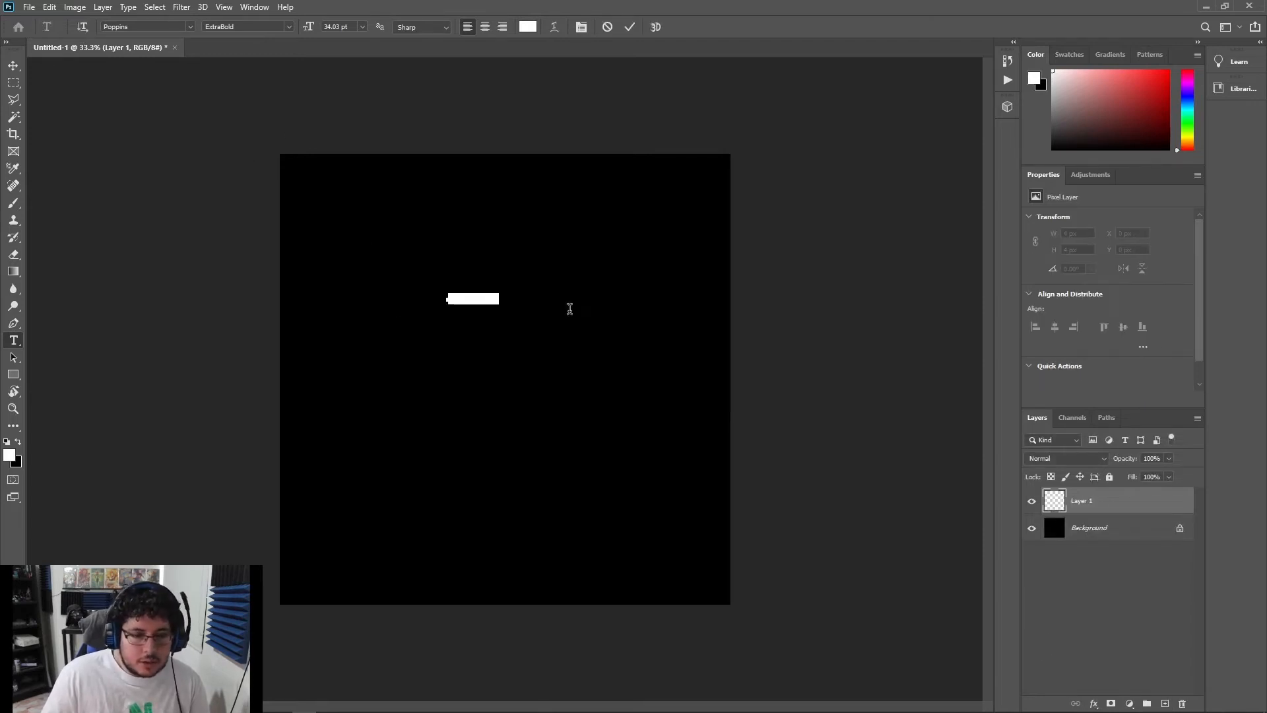
pyautogui.write('Gren')
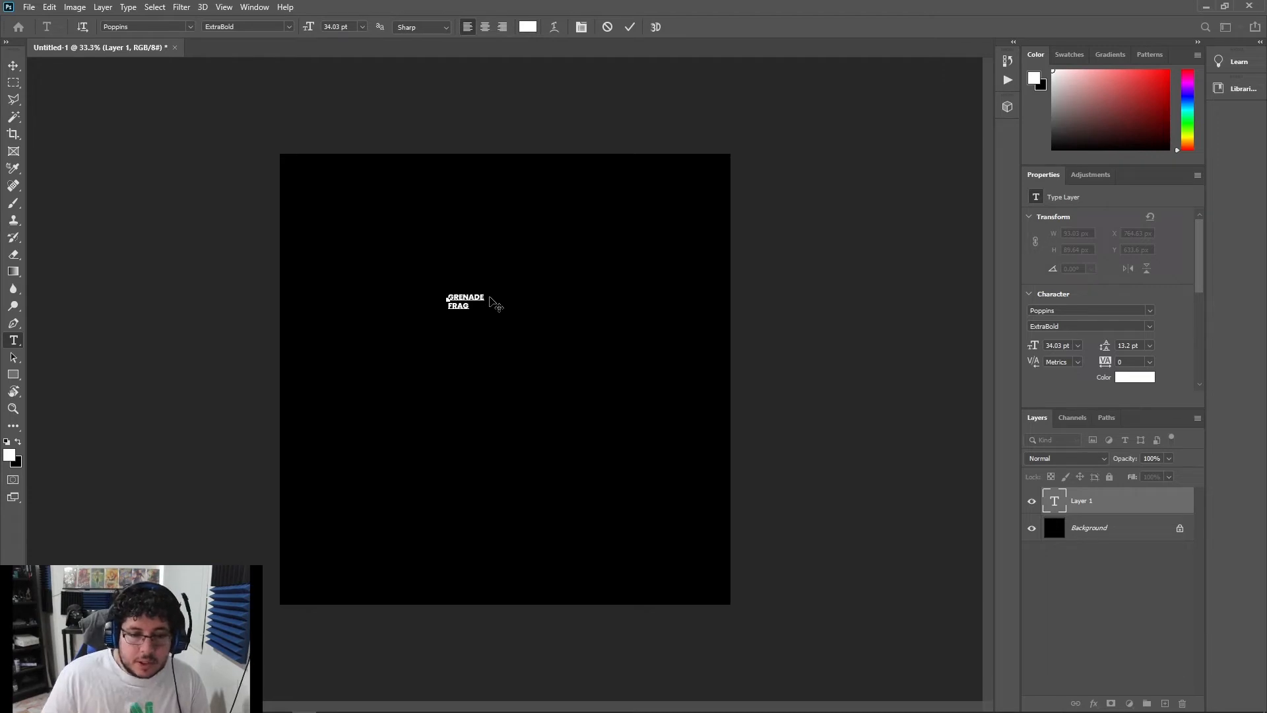
pyautogui.hotkey('ctrl', 'a')
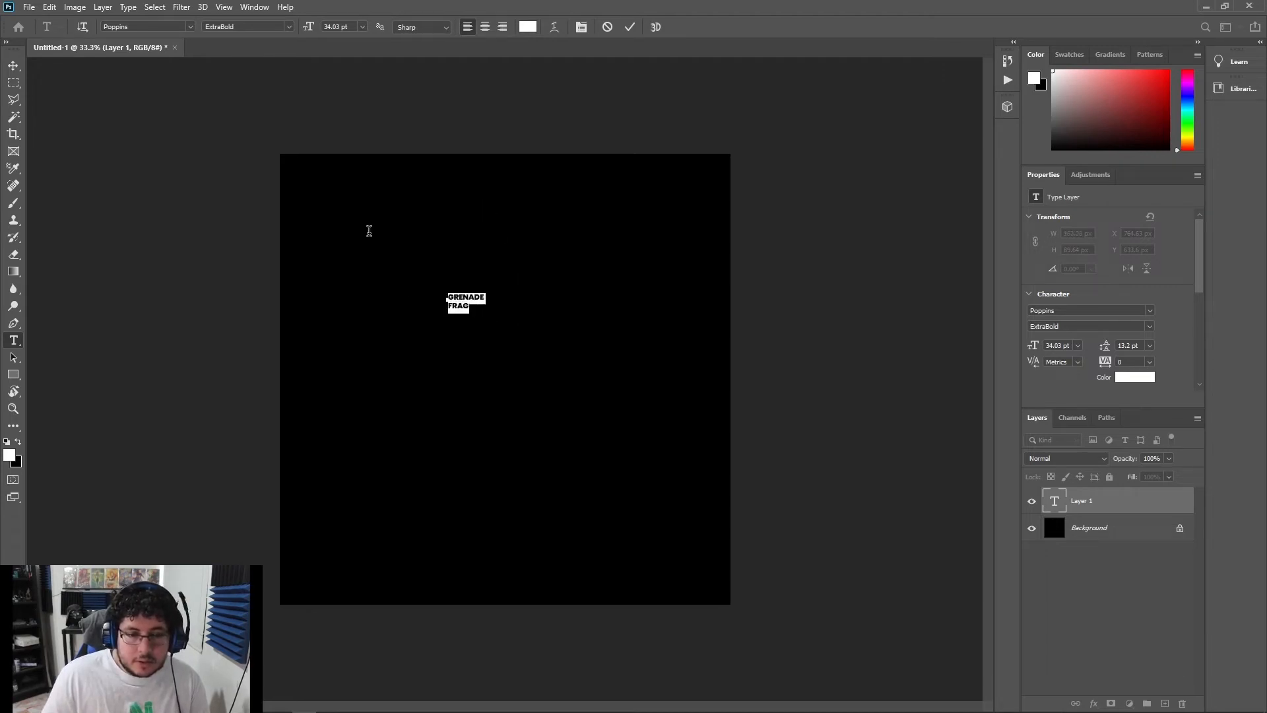
pyautogui.click(485, 26)
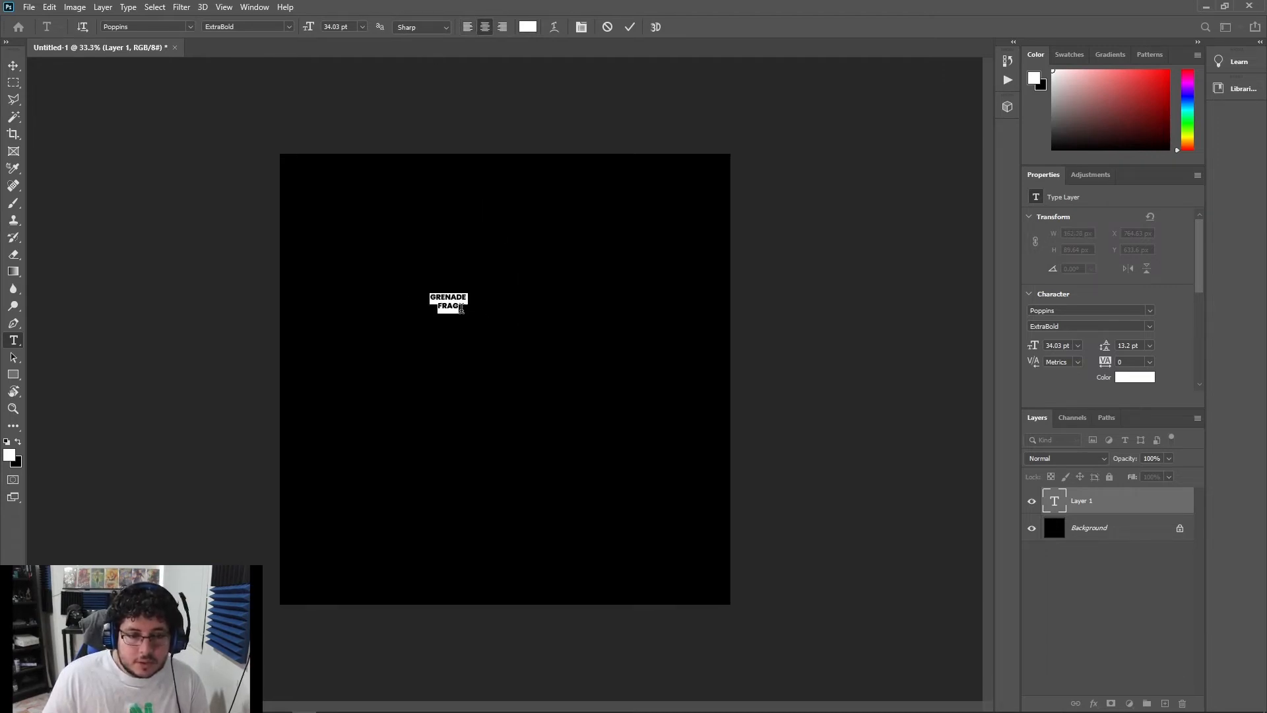
# Complete the inscription below GRENADE with the lines "FRAG. AMM LOT" and "5-69 COMP A", consulting the grenade reference photo
pyautogui.click(461, 308)
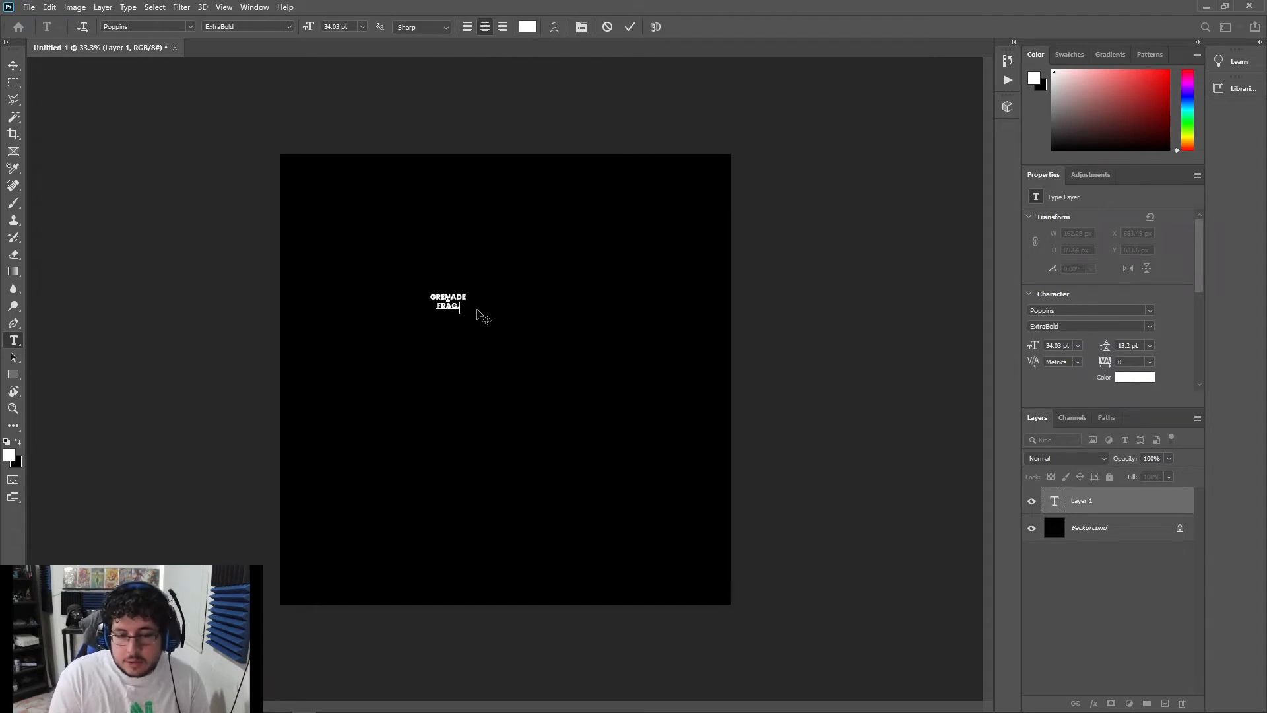
pyautogui.write('. AMM LOT')
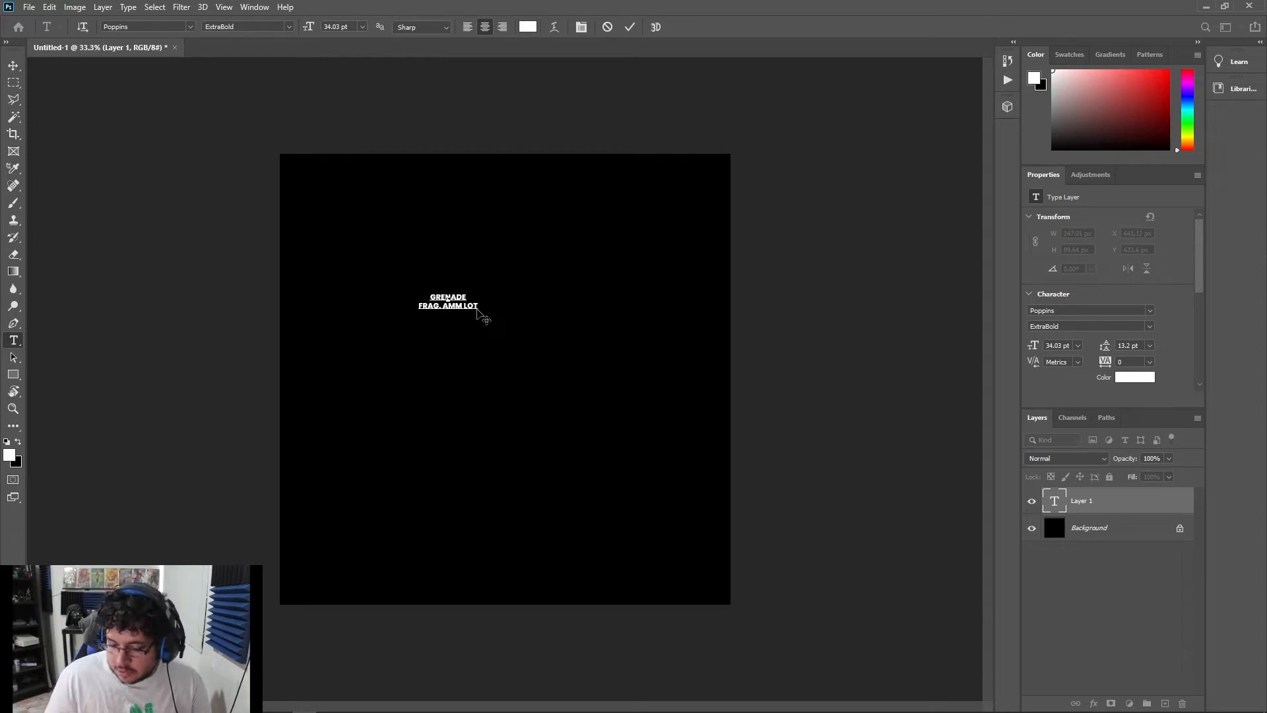
pyautogui.hotkey('alt', 'Tab')
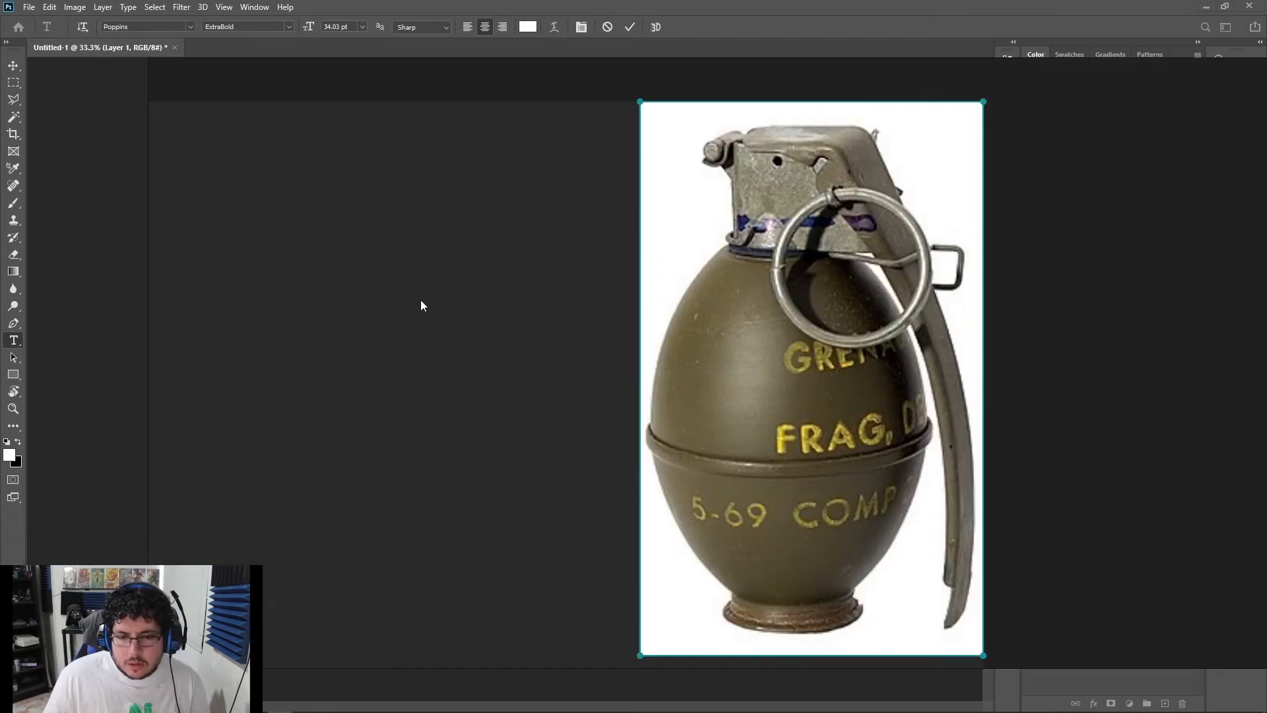
pyautogui.hotkey('alt', 'Tab')
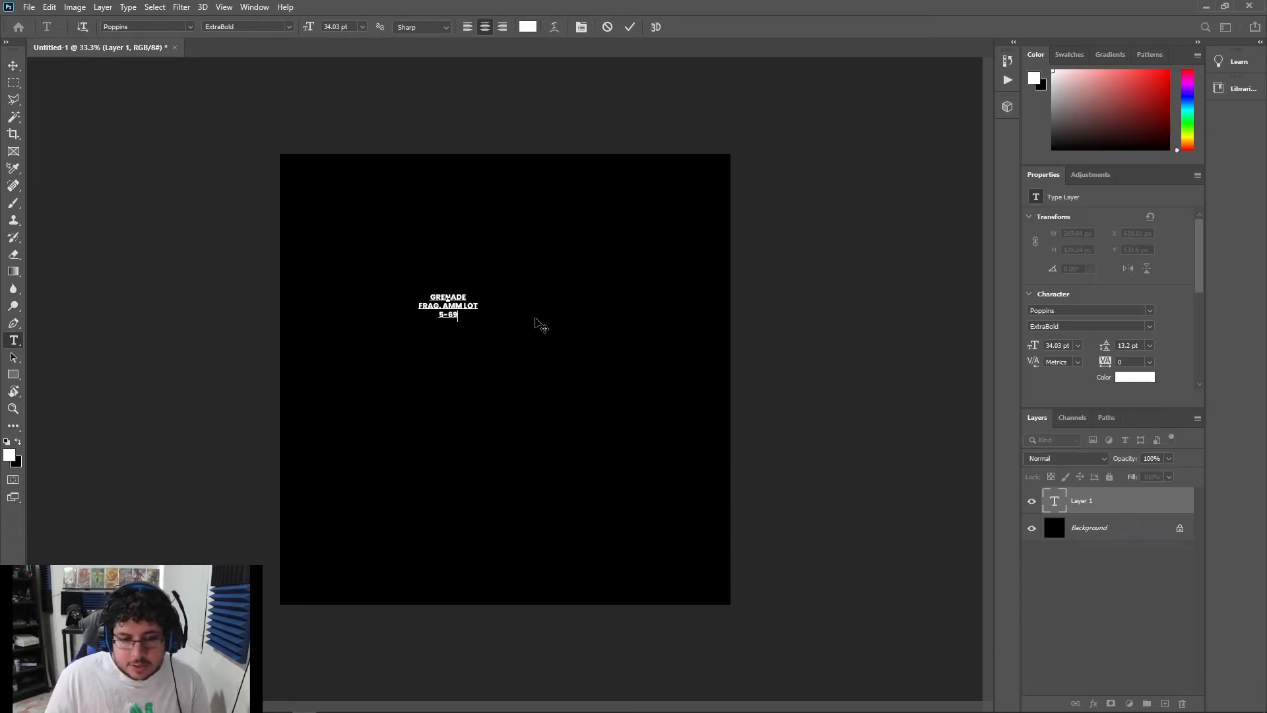
pyautogui.hotkey('alt', 'Tab')
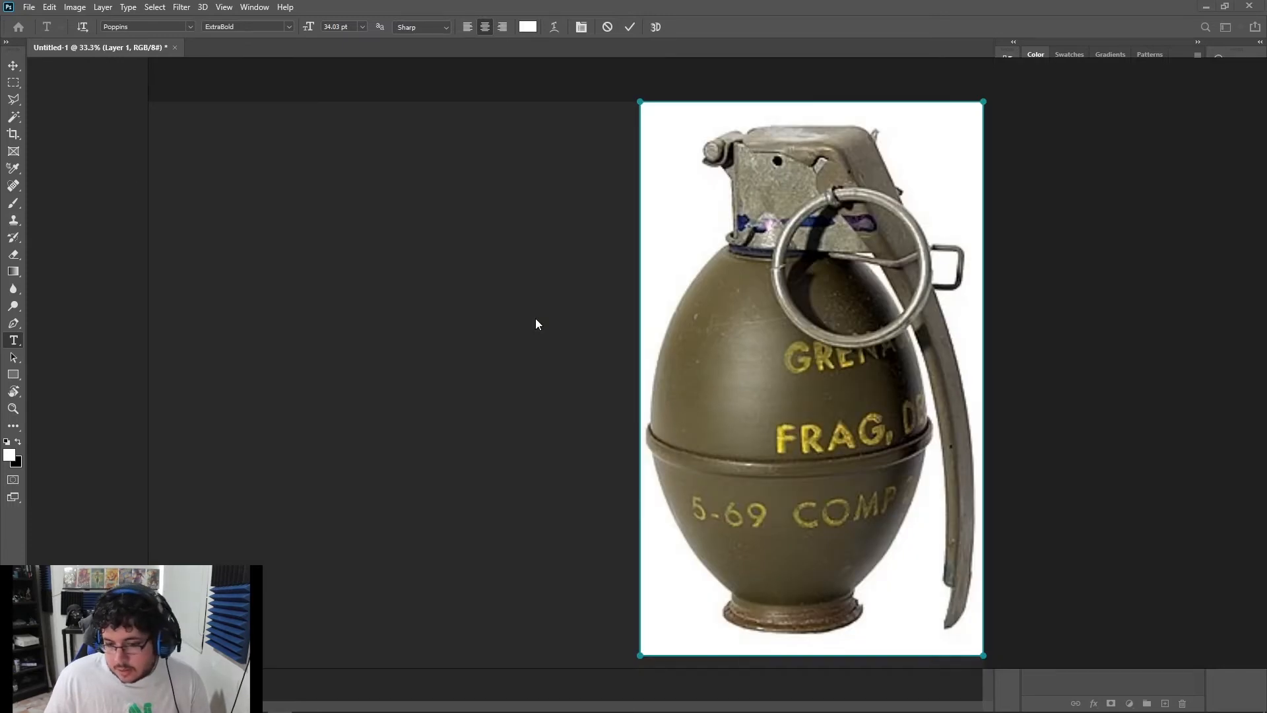
pyautogui.hotkey('alt', 'Tab')
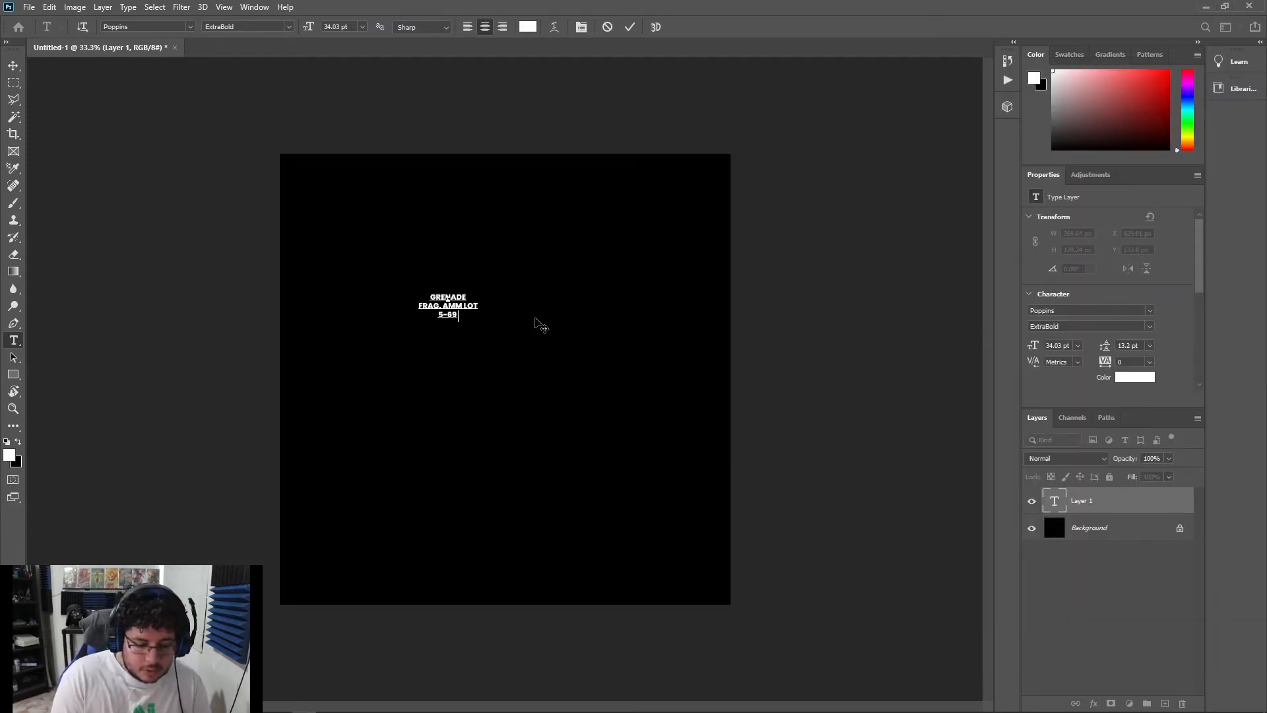
pyautogui.write('P A')
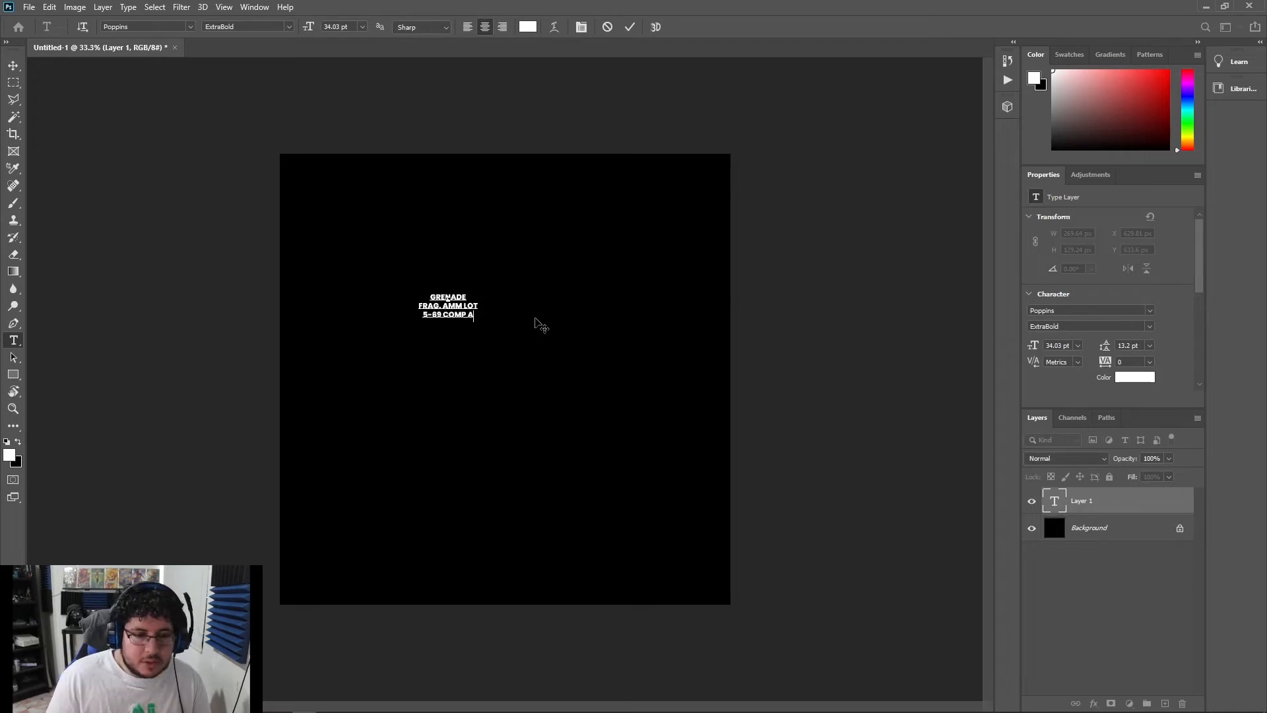
# Scale the whole three-line inscription up to about 215 pt and position it across the black canvas
pyautogui.moveTo(478, 315); pyautogui.dragTo(360, 253)
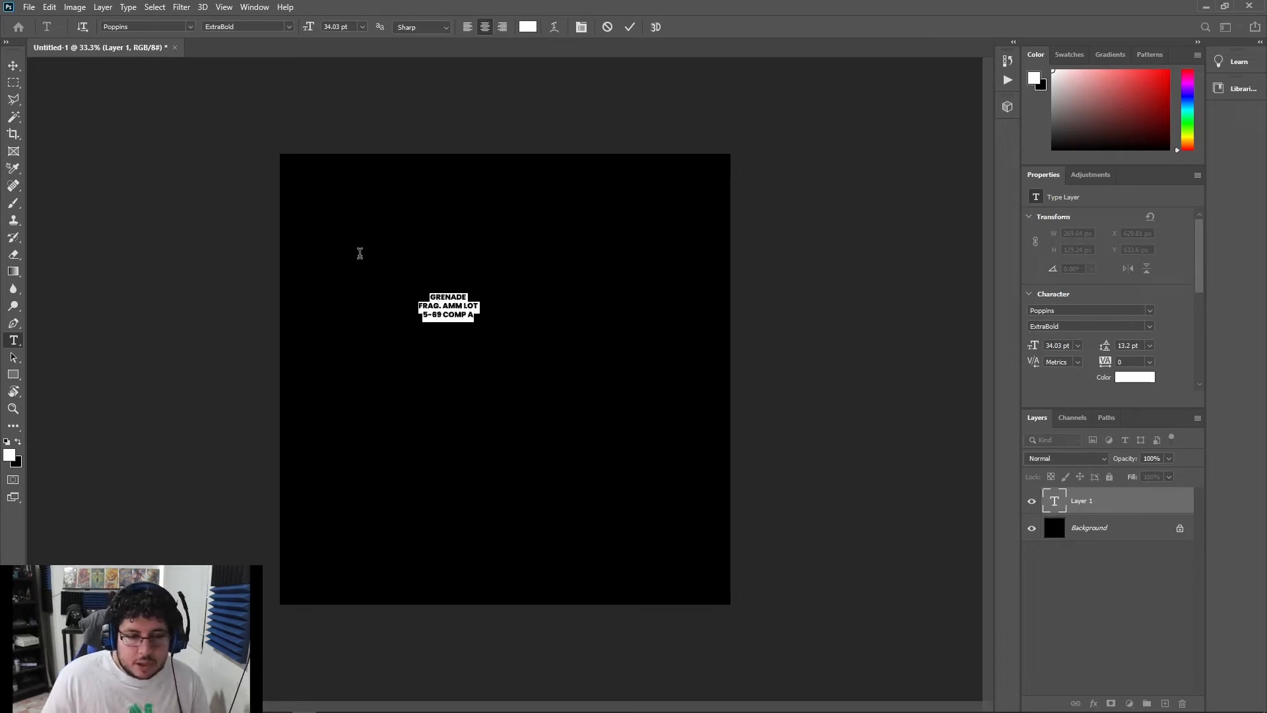
pyautogui.hotkey('ctrl', 't')
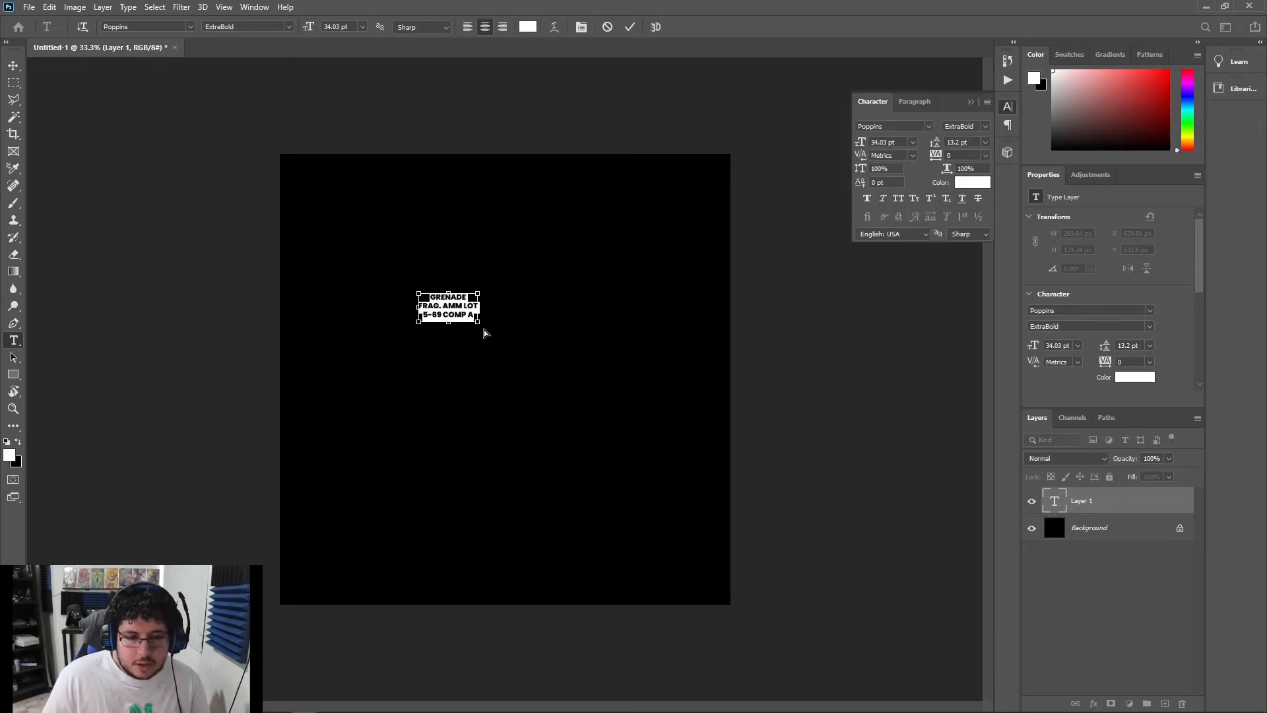
pyautogui.moveTo(478, 324); pyautogui.dragTo(781, 561)
pyautogui.moveTo(741, 598); pyautogui.dragTo(671, 586)
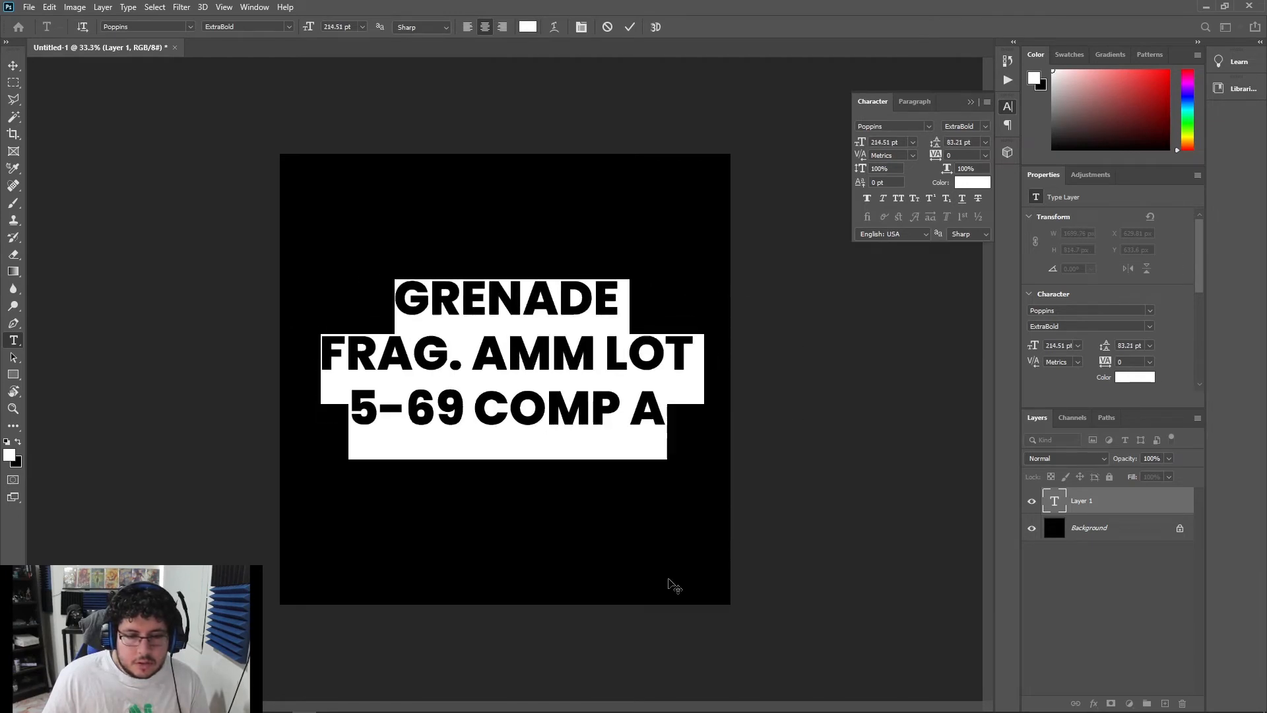
# Insert a blank line after GRENADE and after FRAG. AMM LOT, and move the text block up slightly to recentre it
pyautogui.click(634, 322)
pyautogui.click(612, 293)
pyautogui.press('Return')
pyautogui.click(697, 361)
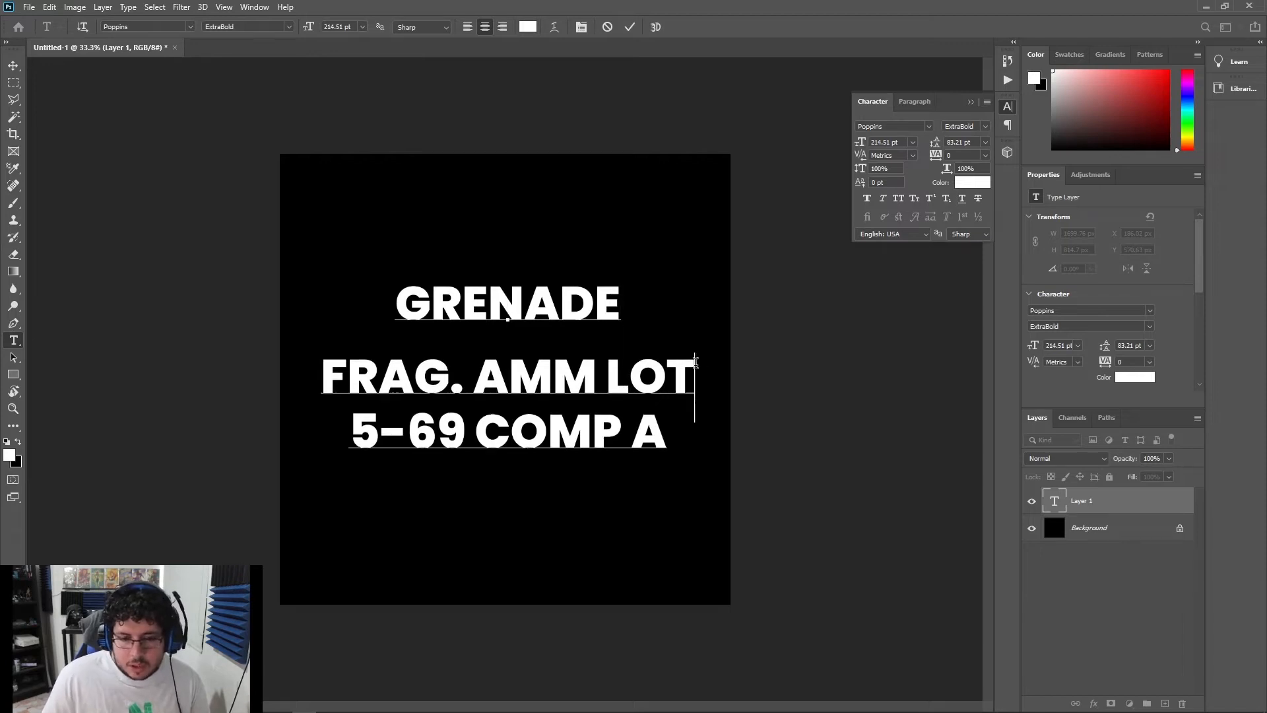
pyautogui.press('Return')
pyautogui.keyDown('ctrl'); pyautogui.moveTo(636, 580); pyautogui.dragTo(639, 558); pyautogui.keyUp('ctrl')
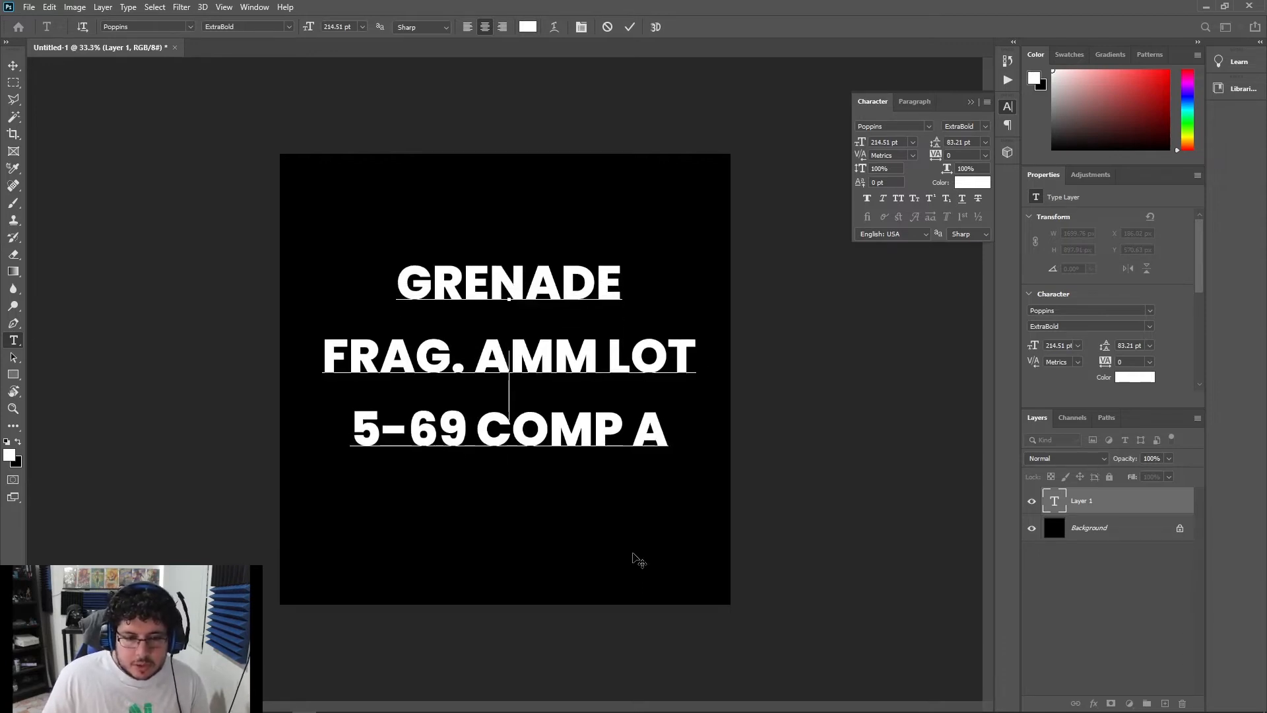
# Change the font of the whole inscription to Microsoft Sans Serif, commit the text, and compare it with the grenade reference photo
pyautogui.moveTo(657, 444); pyautogui.dragTo(362, 294)
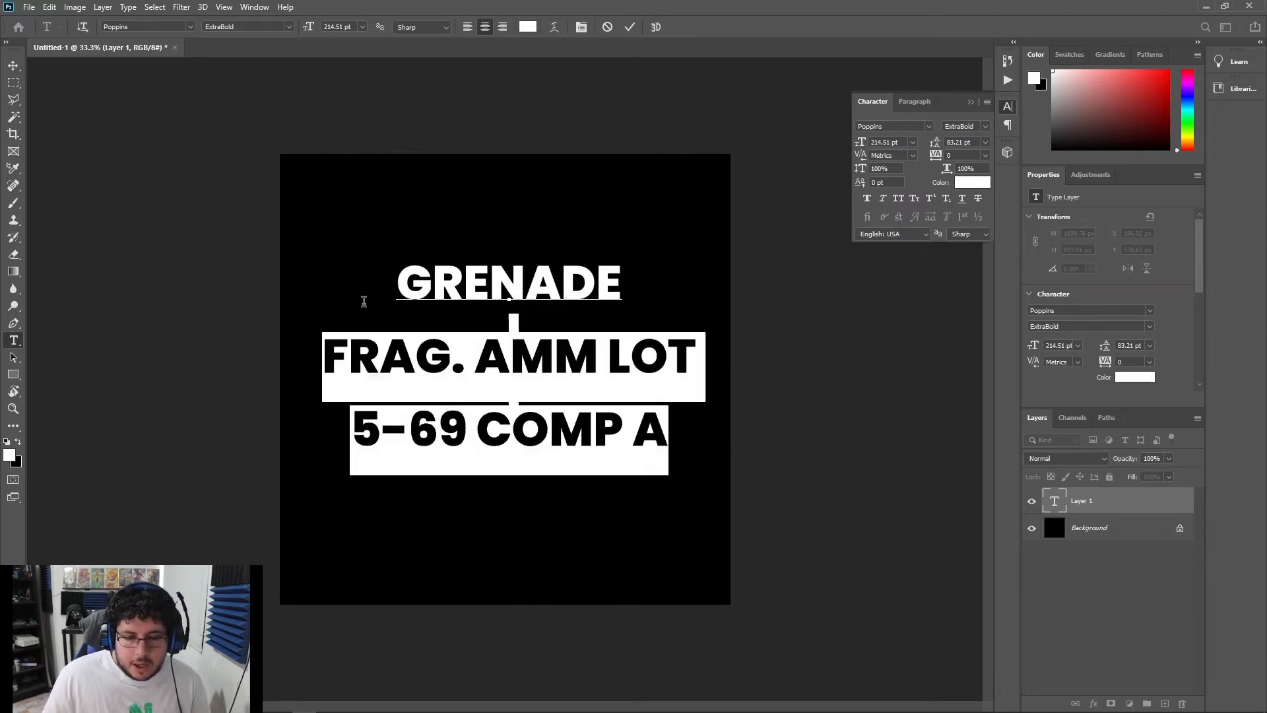
pyautogui.click(191, 26)
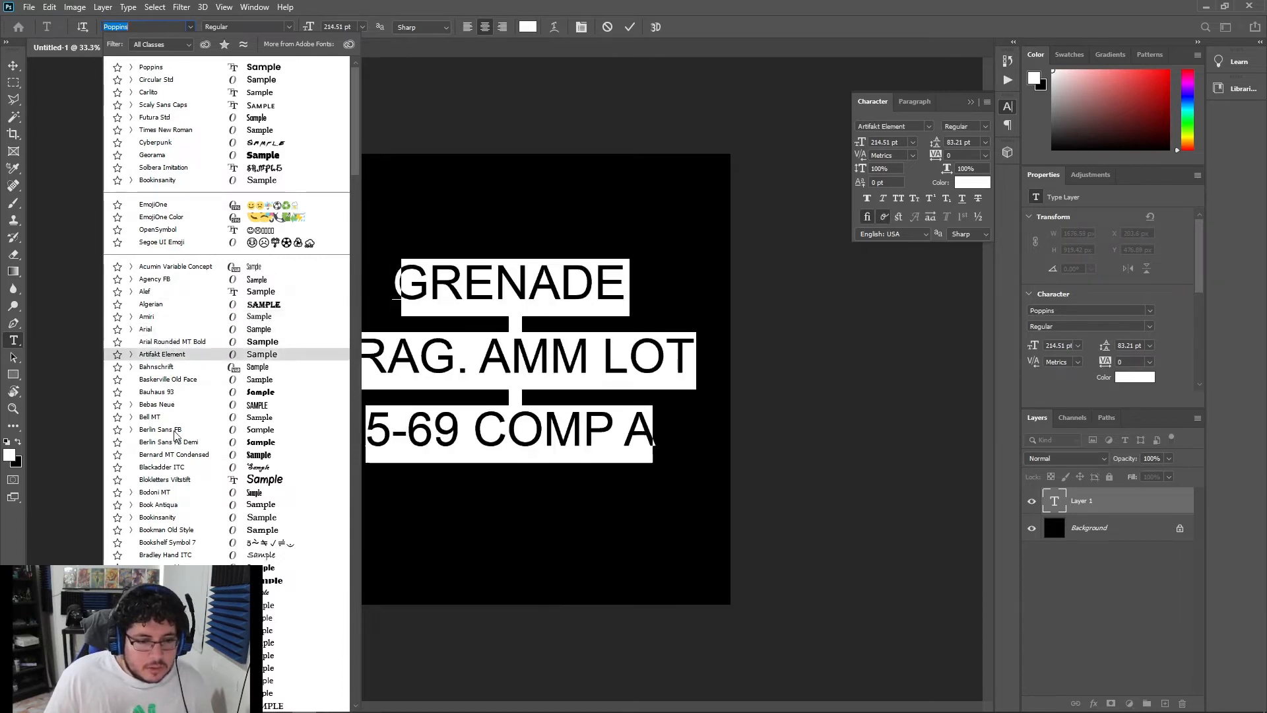
pyautogui.scroll(-3, 182, 502)
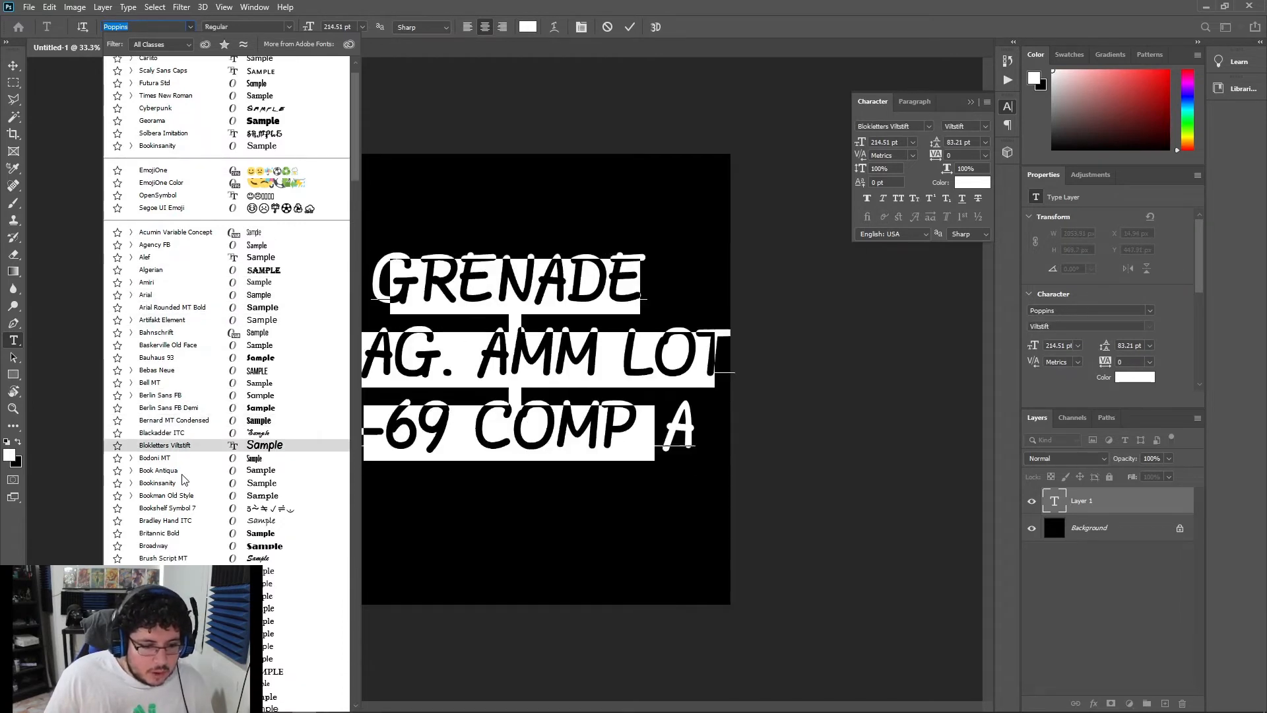
pyautogui.scroll(-9, 183, 462)
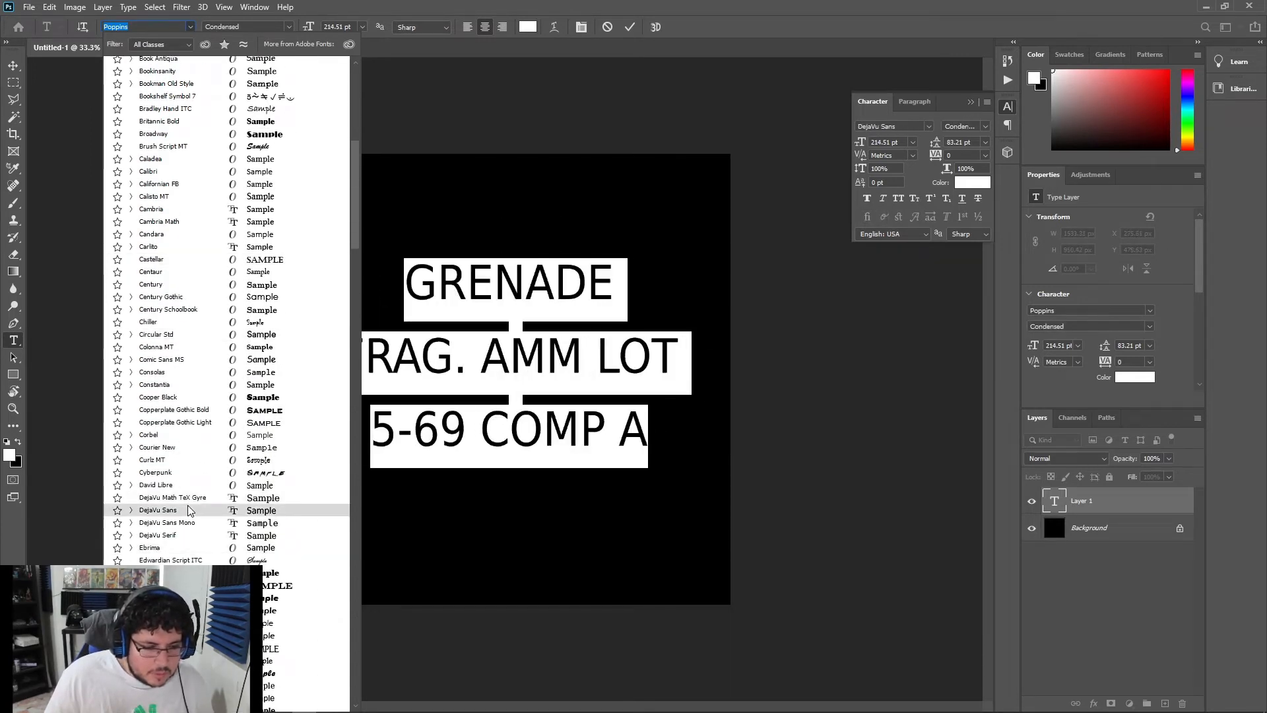
pyautogui.scroll(-9, 188, 510)
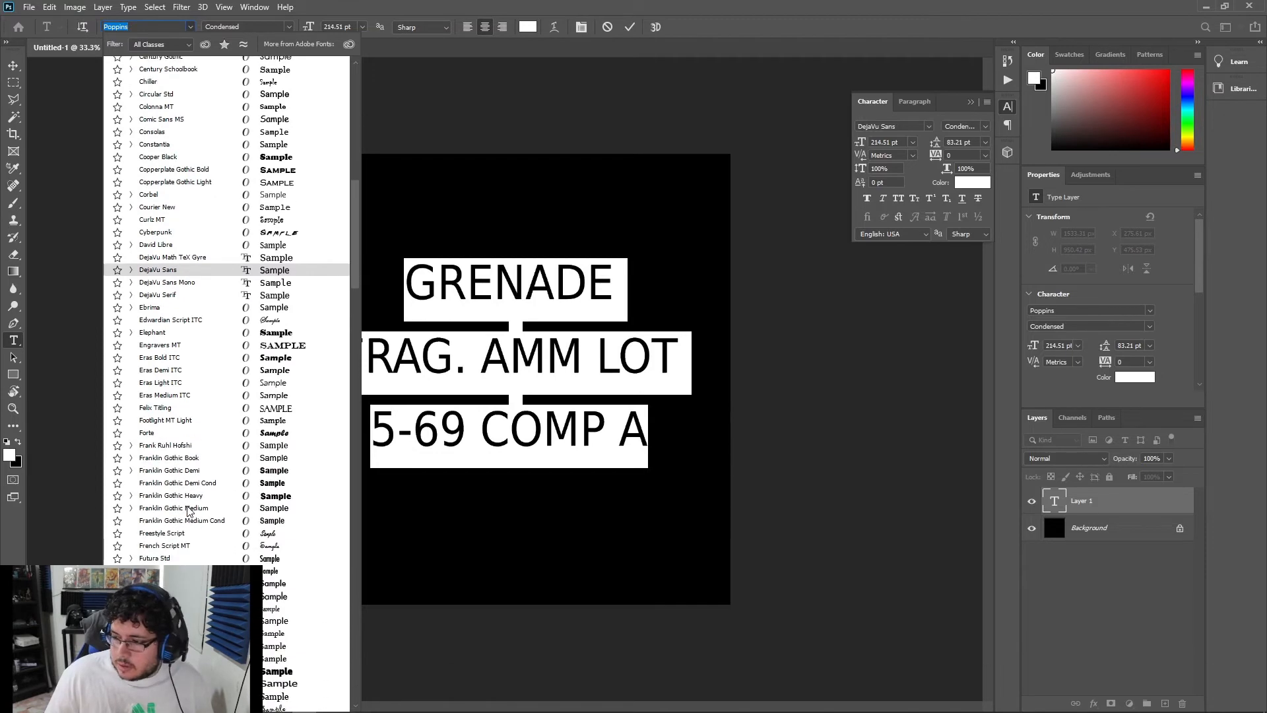
pyautogui.scroll(-3, 188, 508)
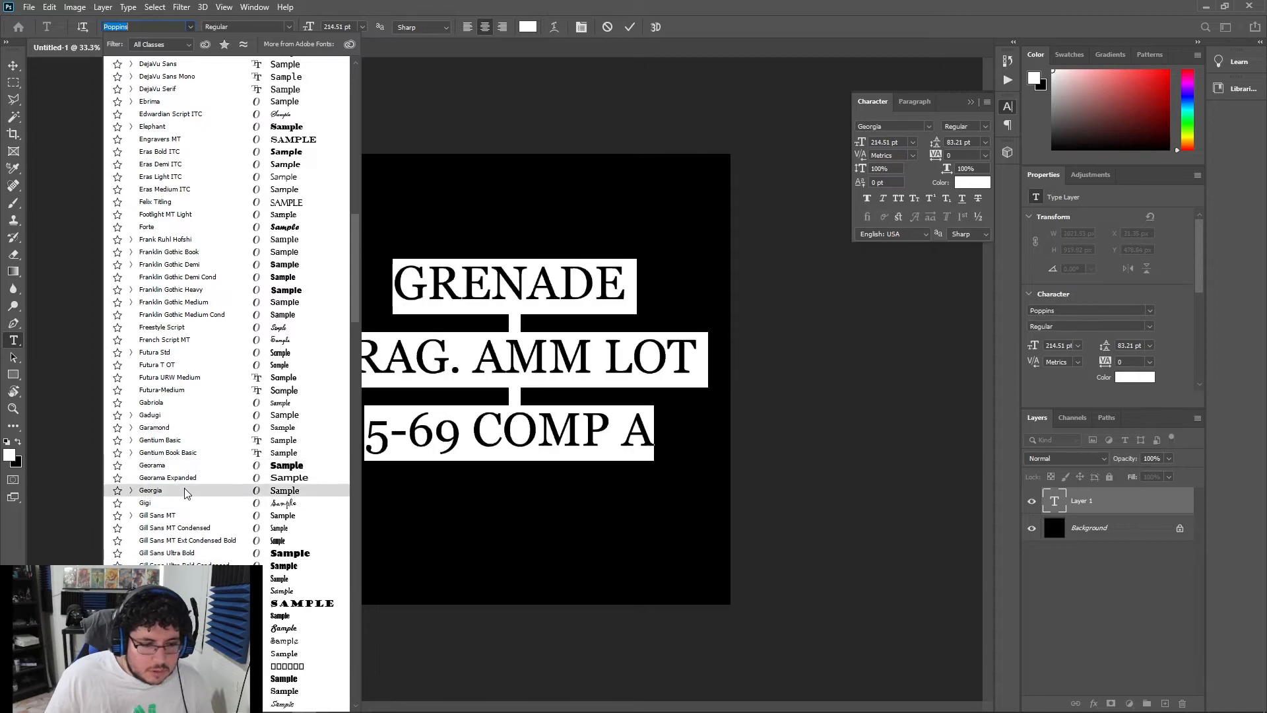
pyautogui.scroll(-7, 185, 515)
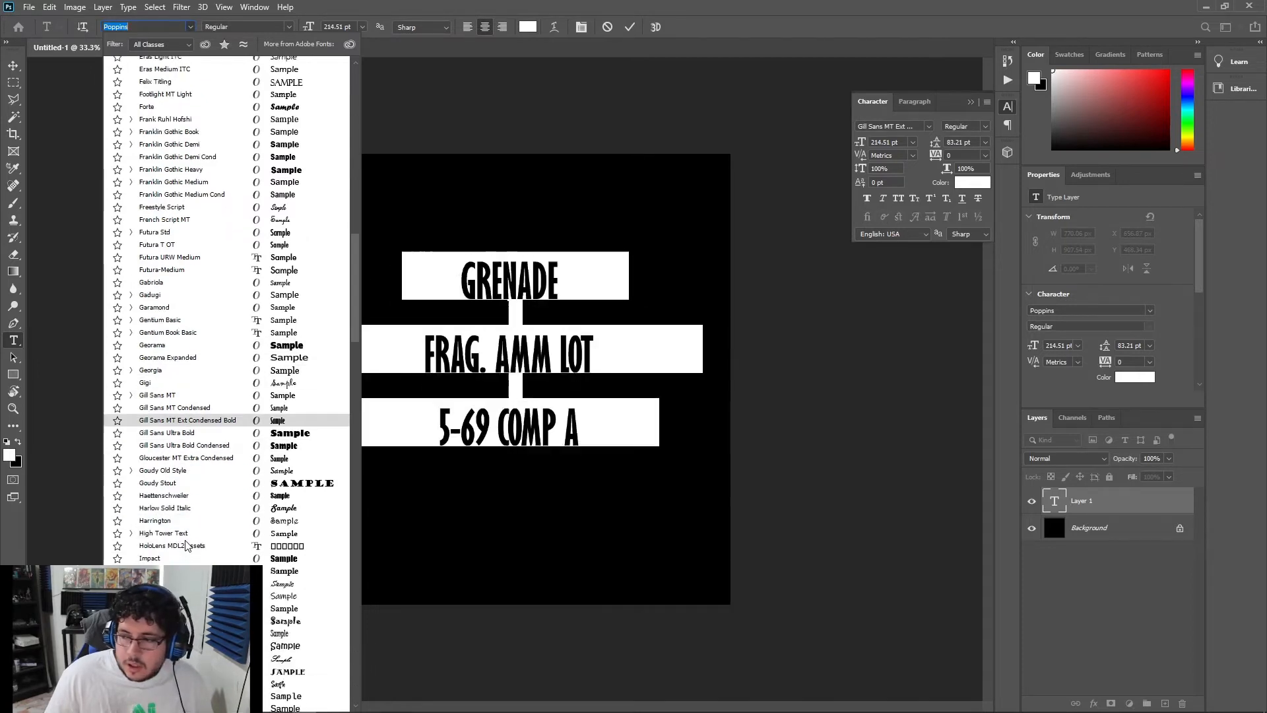
pyautogui.scroll(-3, 186, 543)
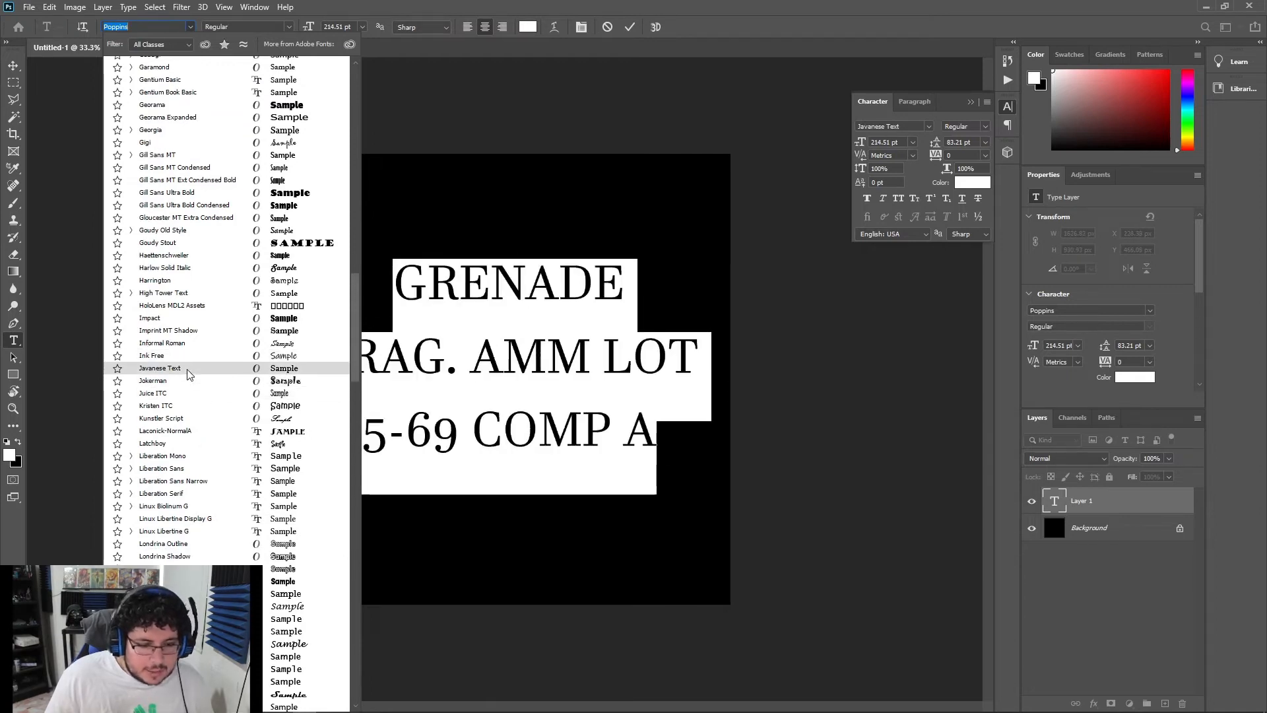
pyautogui.scroll(-2, 184, 462)
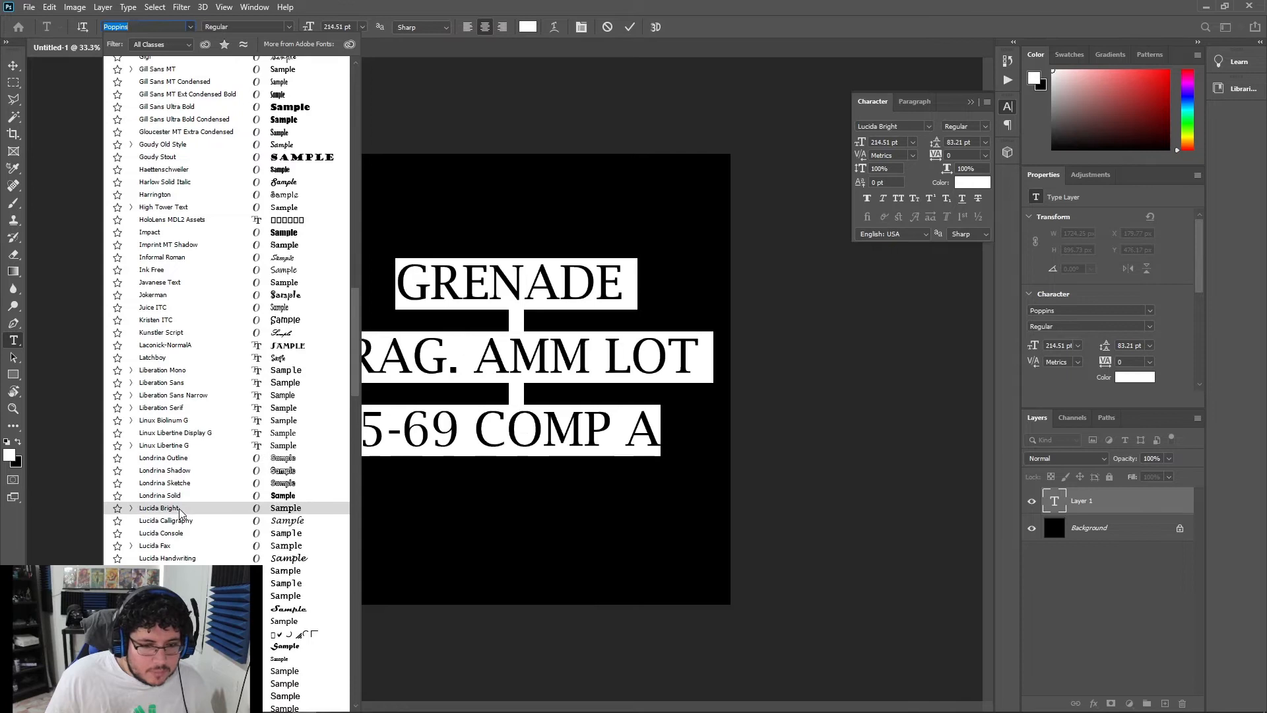
pyautogui.scroll(-2, 182, 512)
pyautogui.scroll(-2, 181, 514)
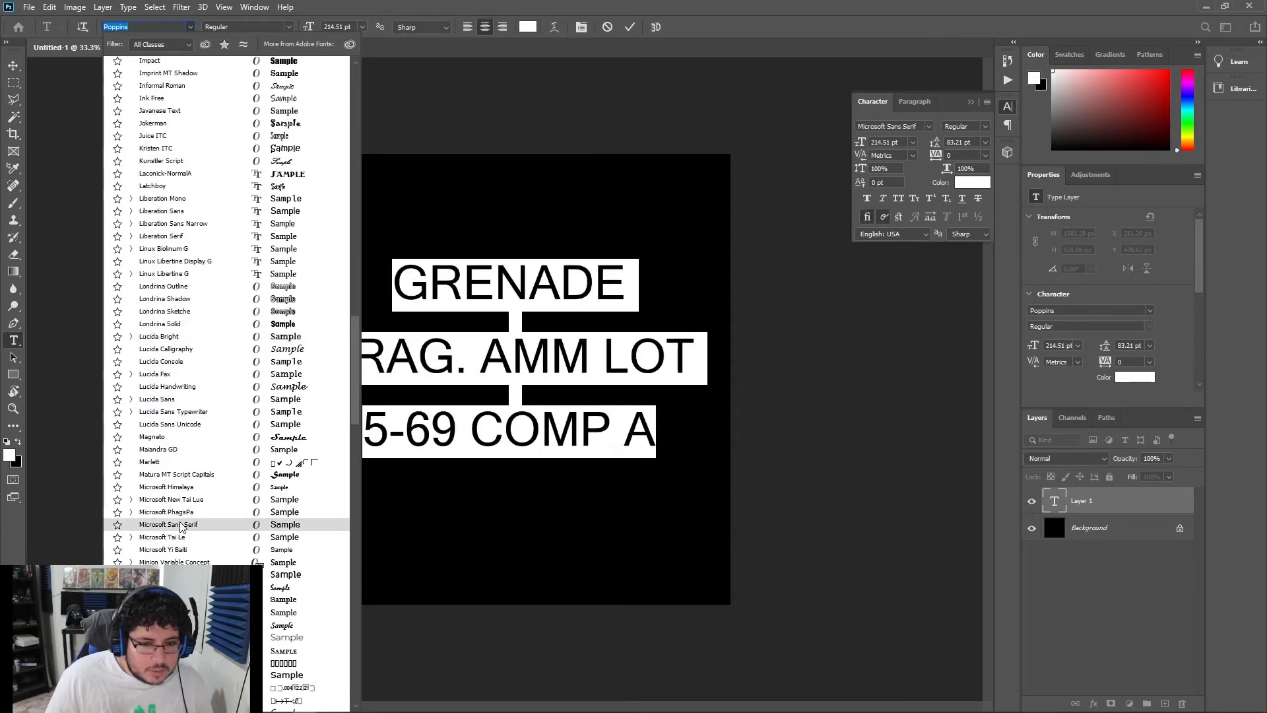
pyautogui.click(180, 524)
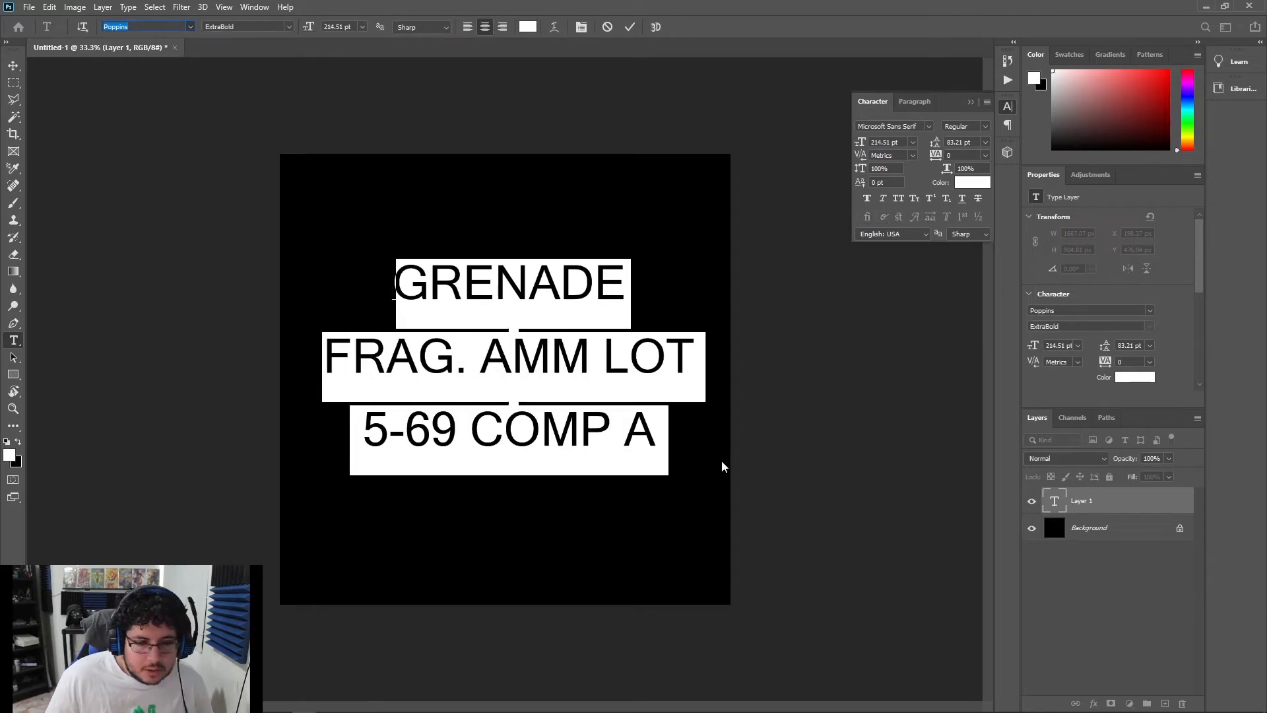
pyautogui.click(1039, 609)
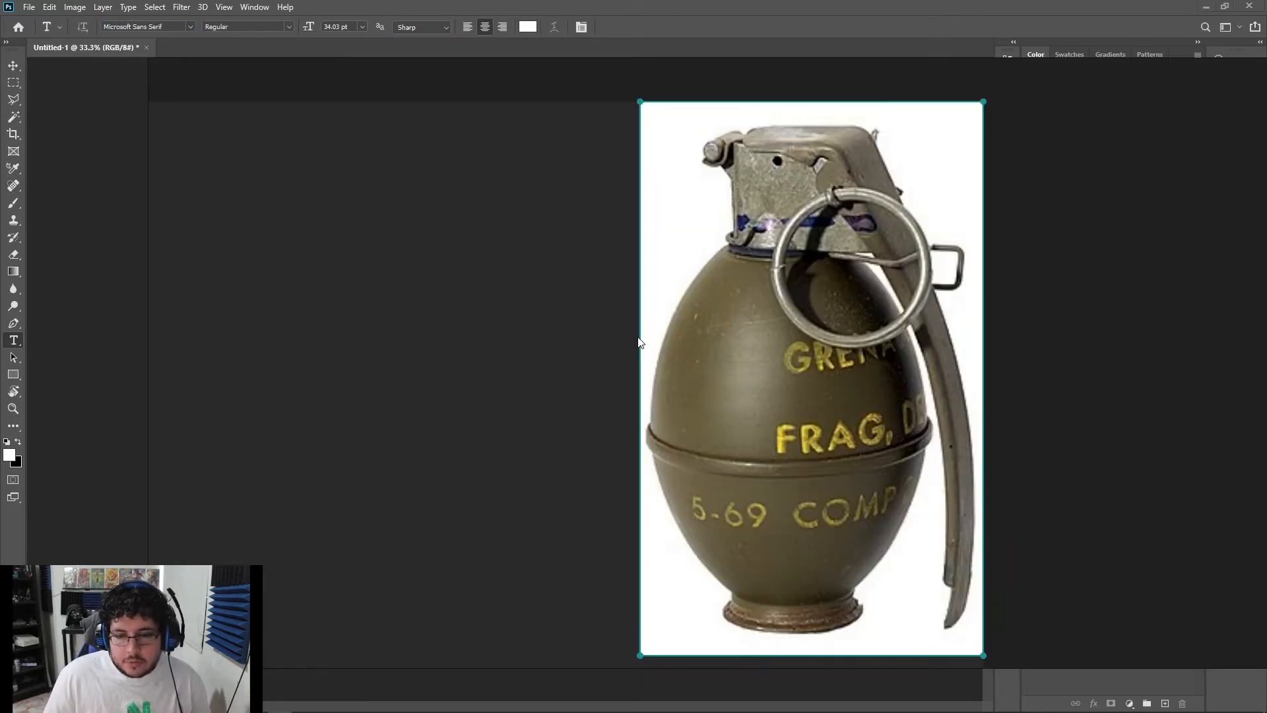
pyautogui.hotkey('alt', 'Tab')
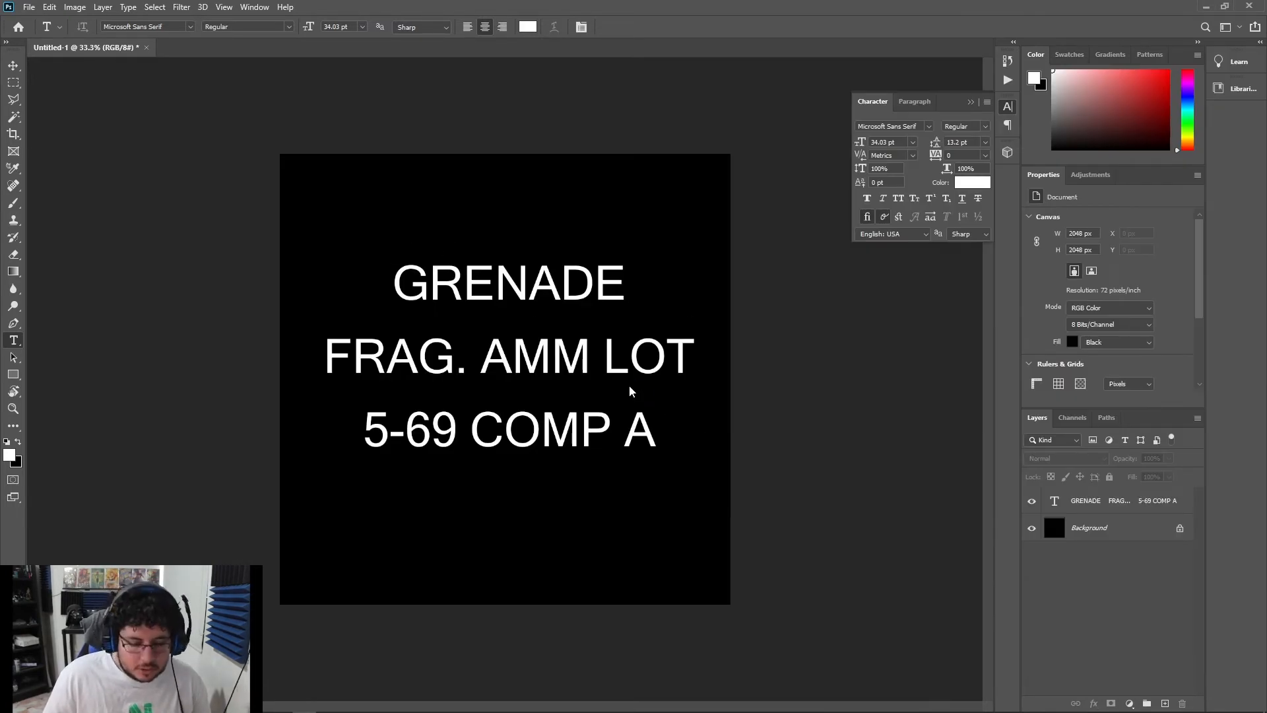
# Begin saving a copy of the document as JPEG in the Nextut_Live/assets/M51_Grenade folder
pyautogui.hotkey('ctrl', 'shift', 's')
pyautogui.click(135, 305)
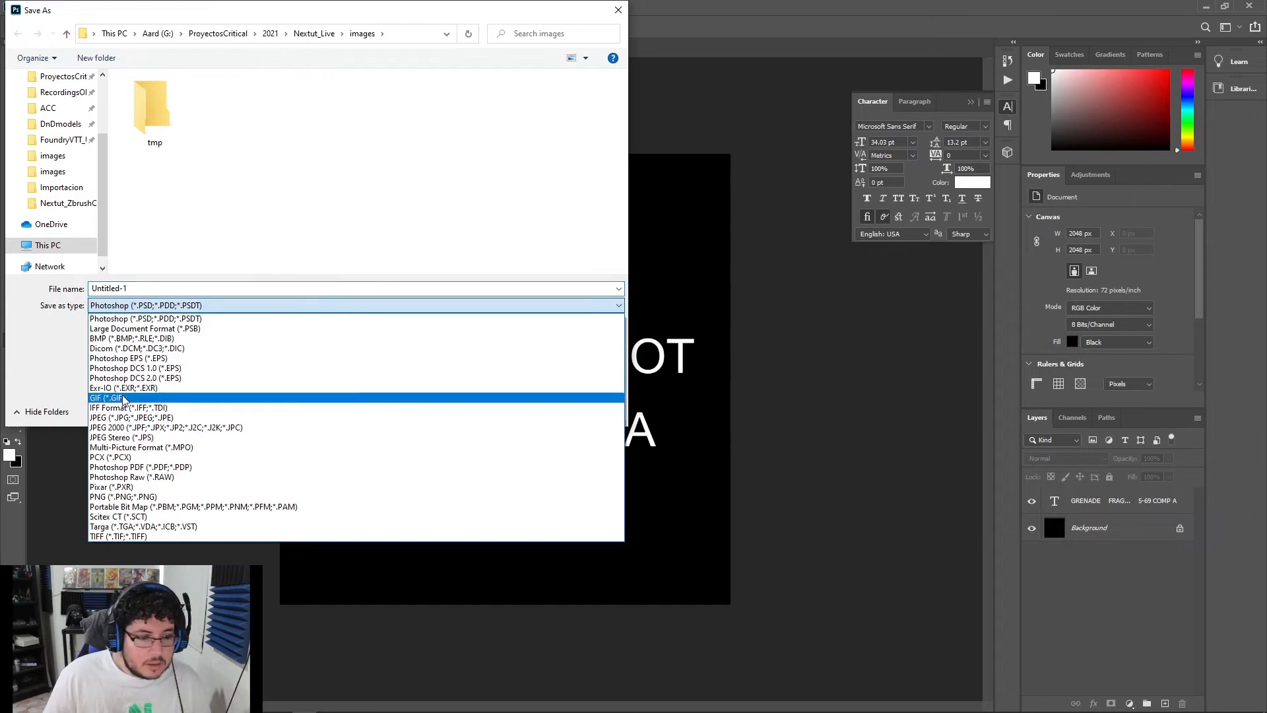
pyautogui.click(123, 418)
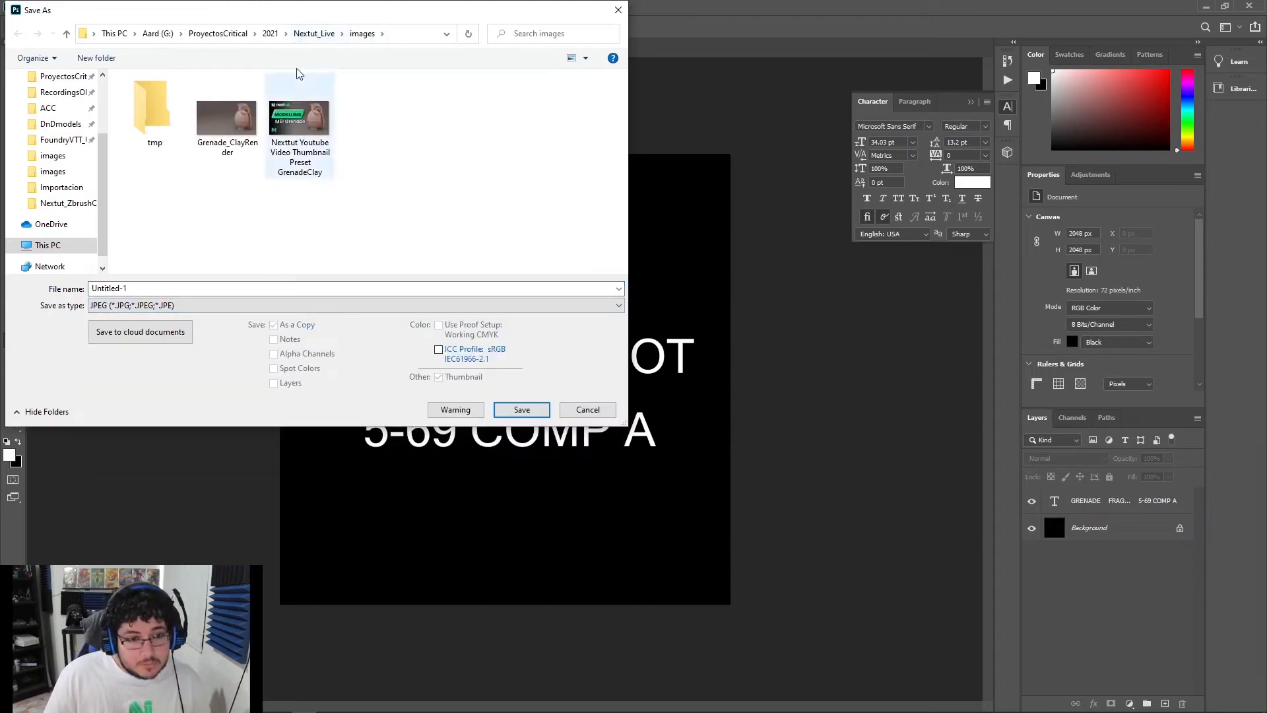
pyautogui.click(315, 34)
pyautogui.doubleClick(157, 97)
pyautogui.doubleClick(157, 97)
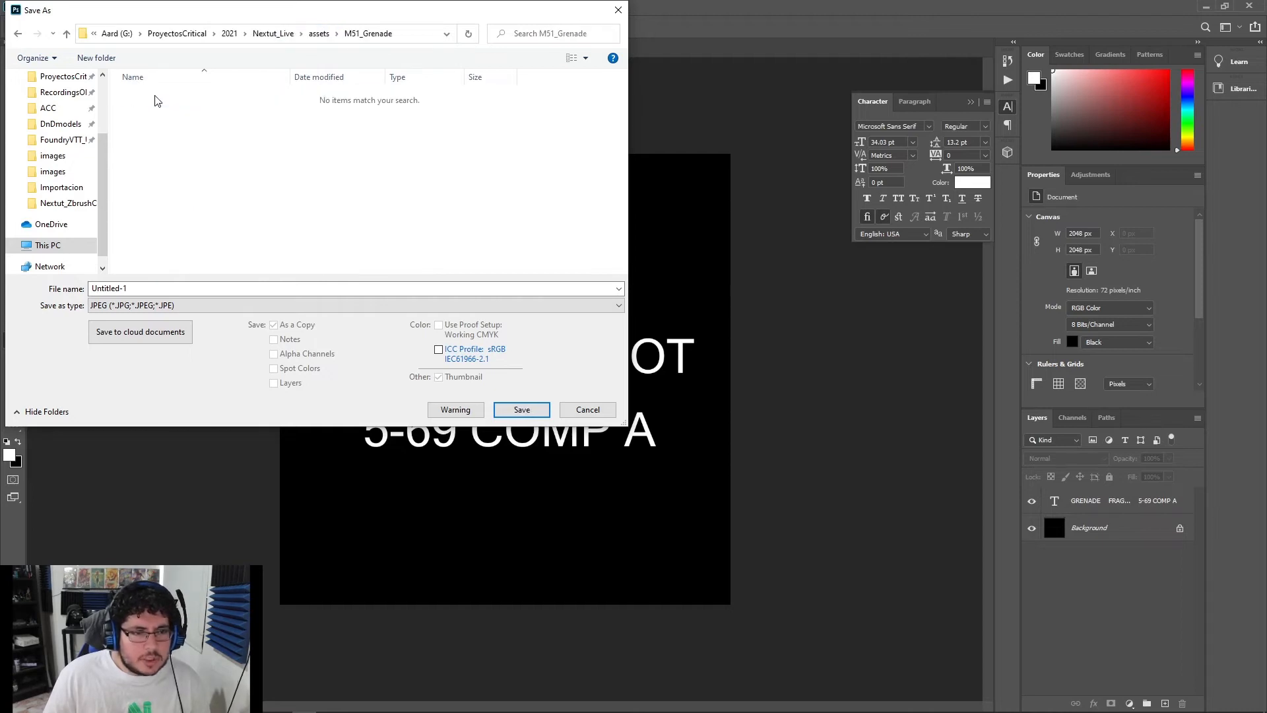
# Name the file Inscription and save it with JPEG quality 12 (Maximum) and the Baseline Standard format
pyautogui.doubleClick(153, 286)
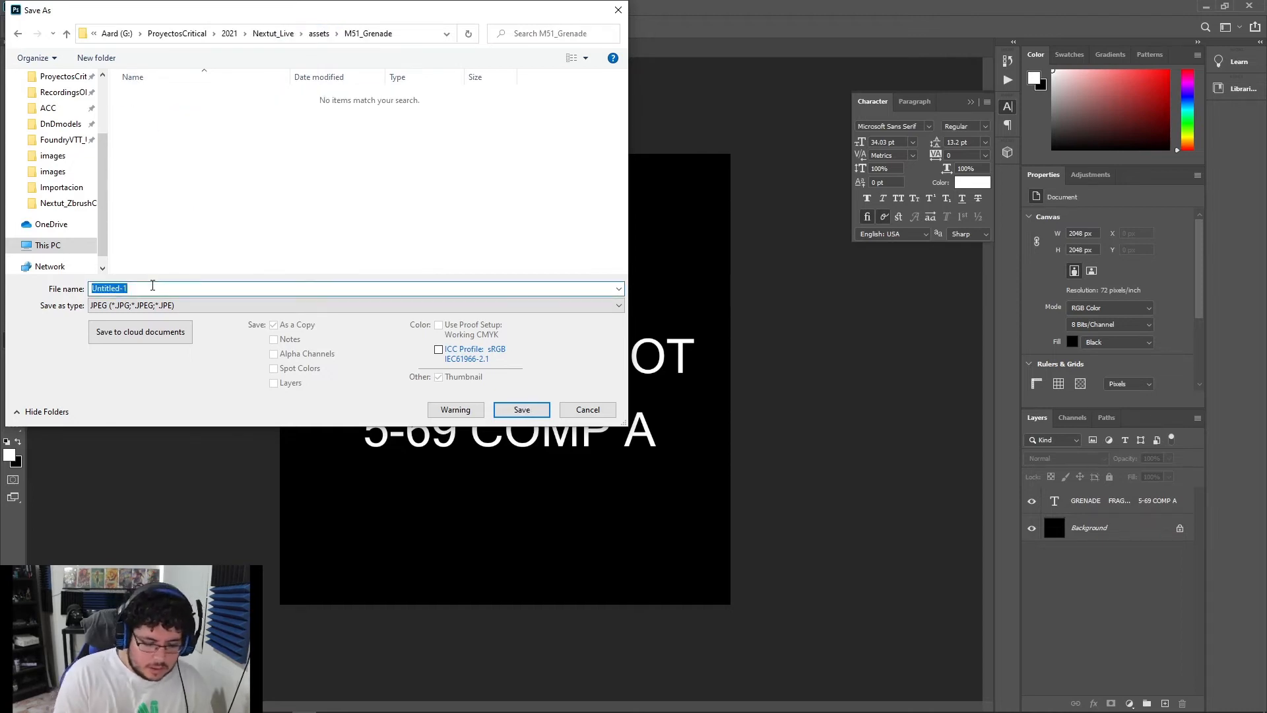
pyautogui.write('i')
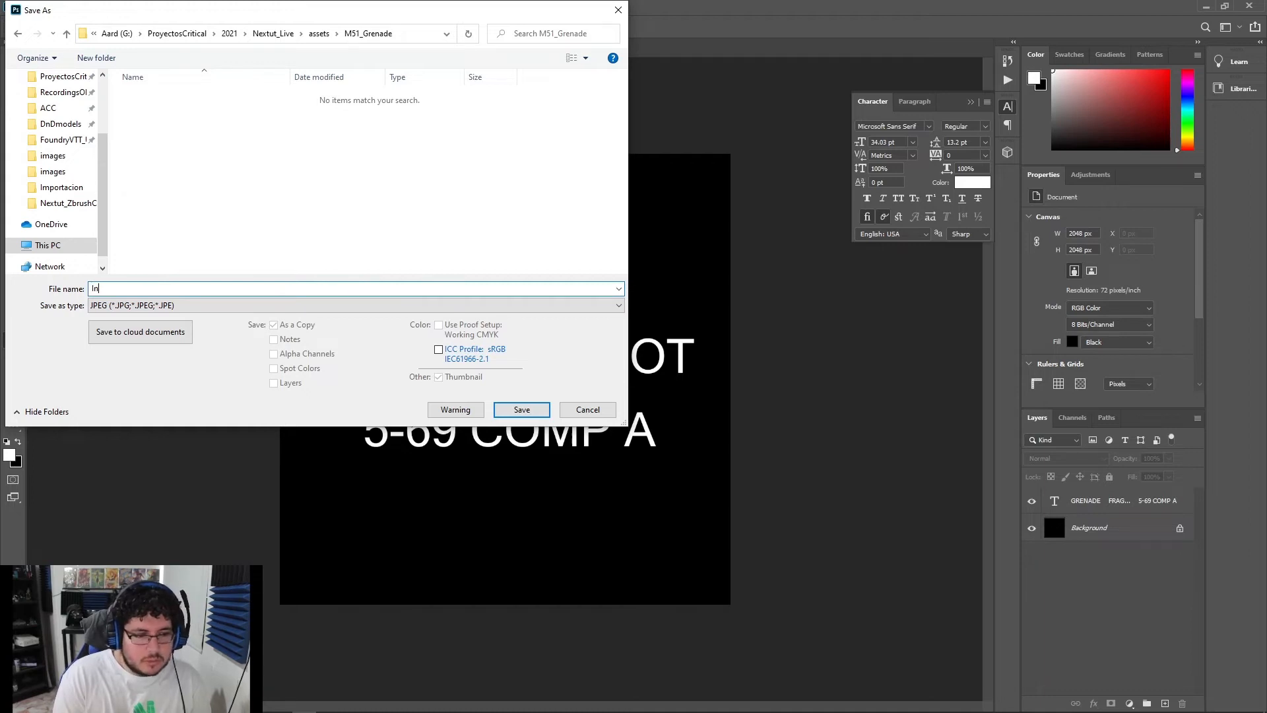
pyautogui.write('nscription')
pyautogui.press('Return')
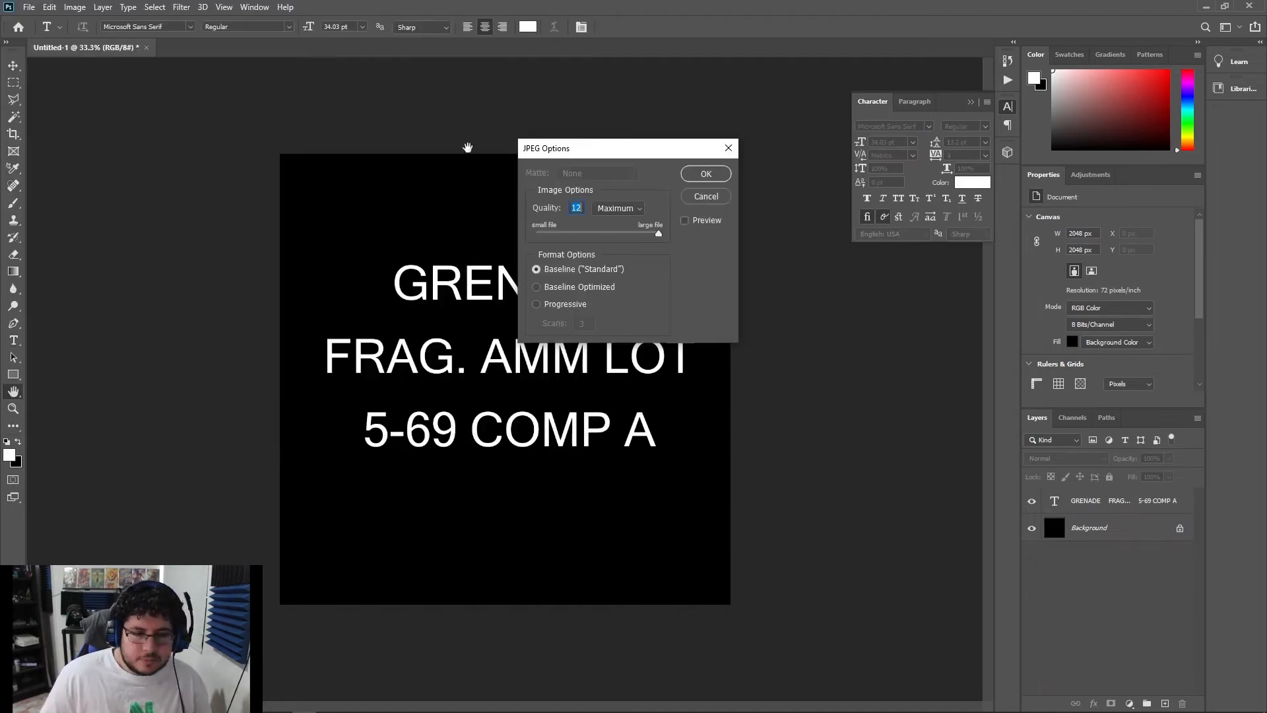
pyautogui.click(709, 172)
# Find the Inscription image in Nextut_Live/assets/M51_Grenade and bring it into Substance Painter's shelf for import
pyautogui.hotkey('alt', 'Tab')
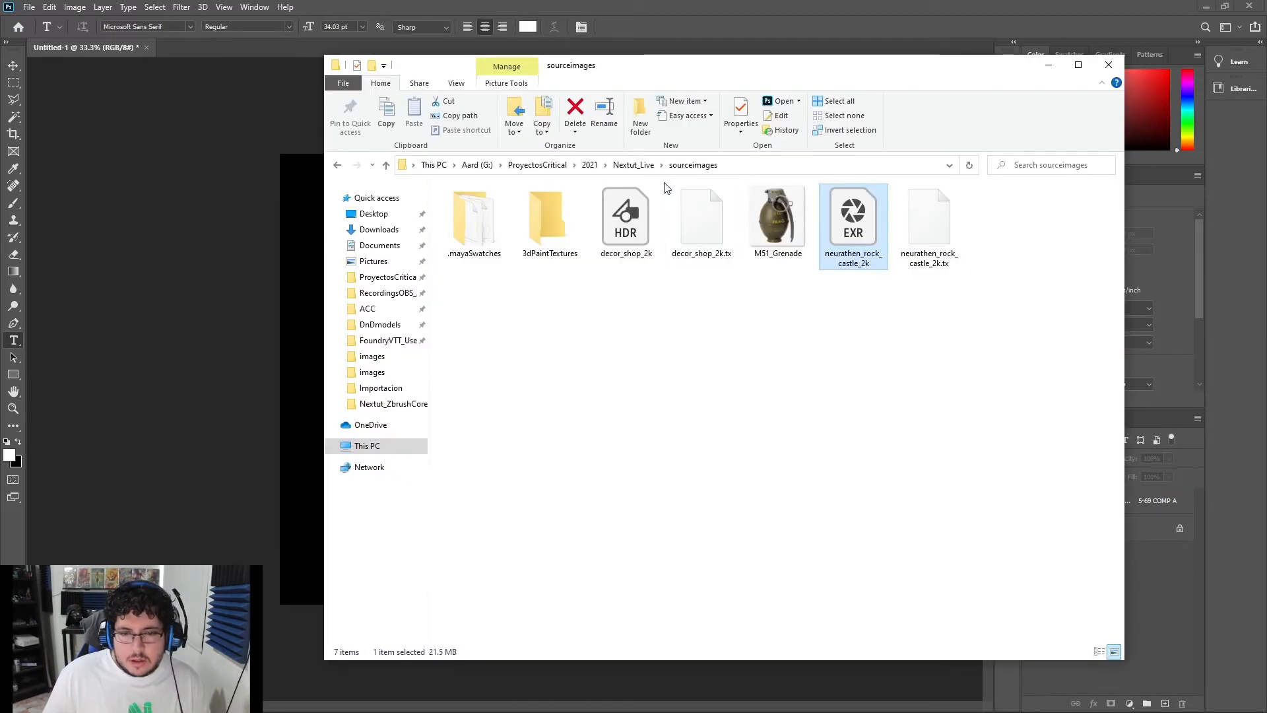
pyautogui.click(633, 164)
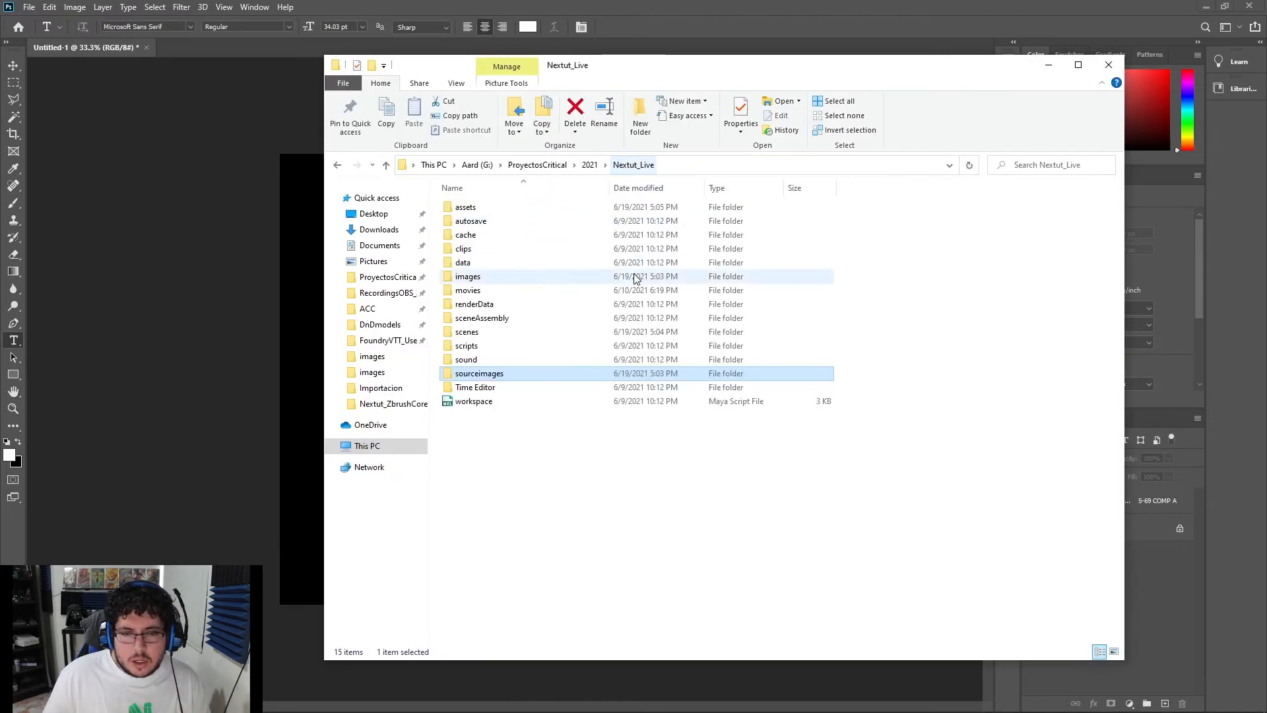
pyautogui.doubleClick(495, 206)
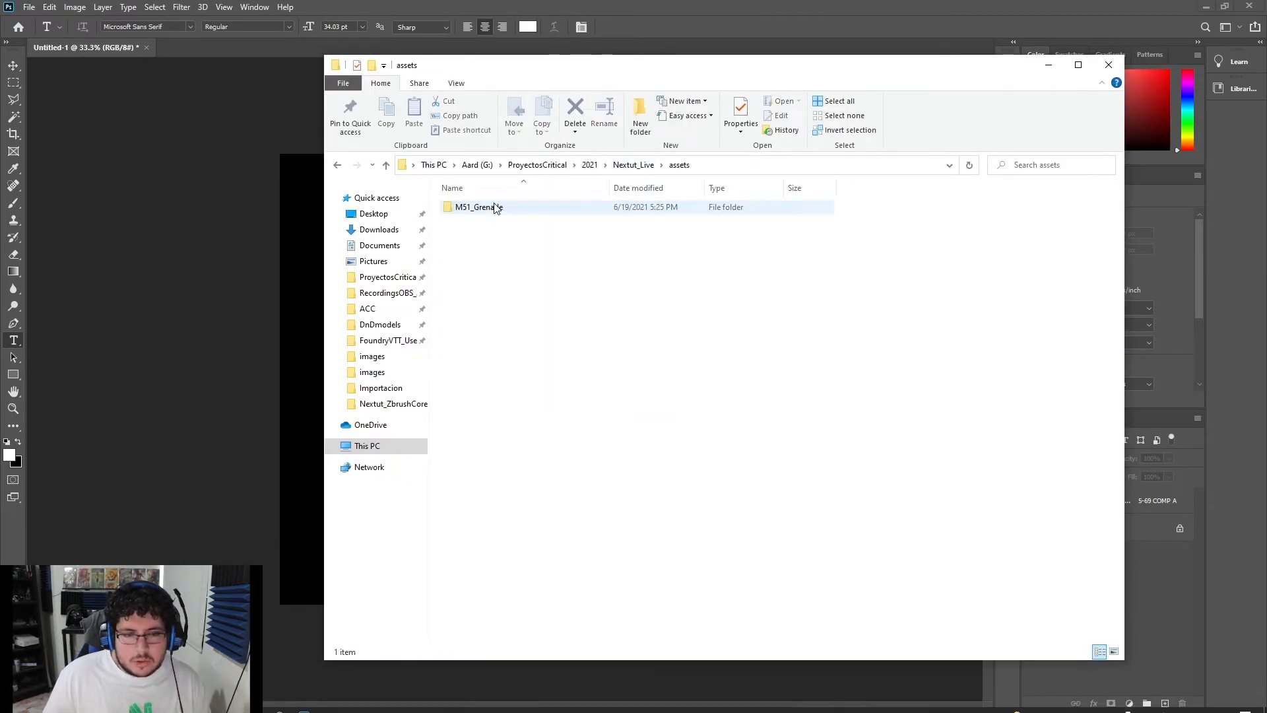
pyautogui.doubleClick(522, 211)
pyautogui.moveTo(474, 221)
pyautogui.mouseDown()
pyautogui.moveTo(263, 706)
pyautogui.moveTo(627, 290)
pyautogui.moveTo(624, 600)
pyautogui.mouseUp()
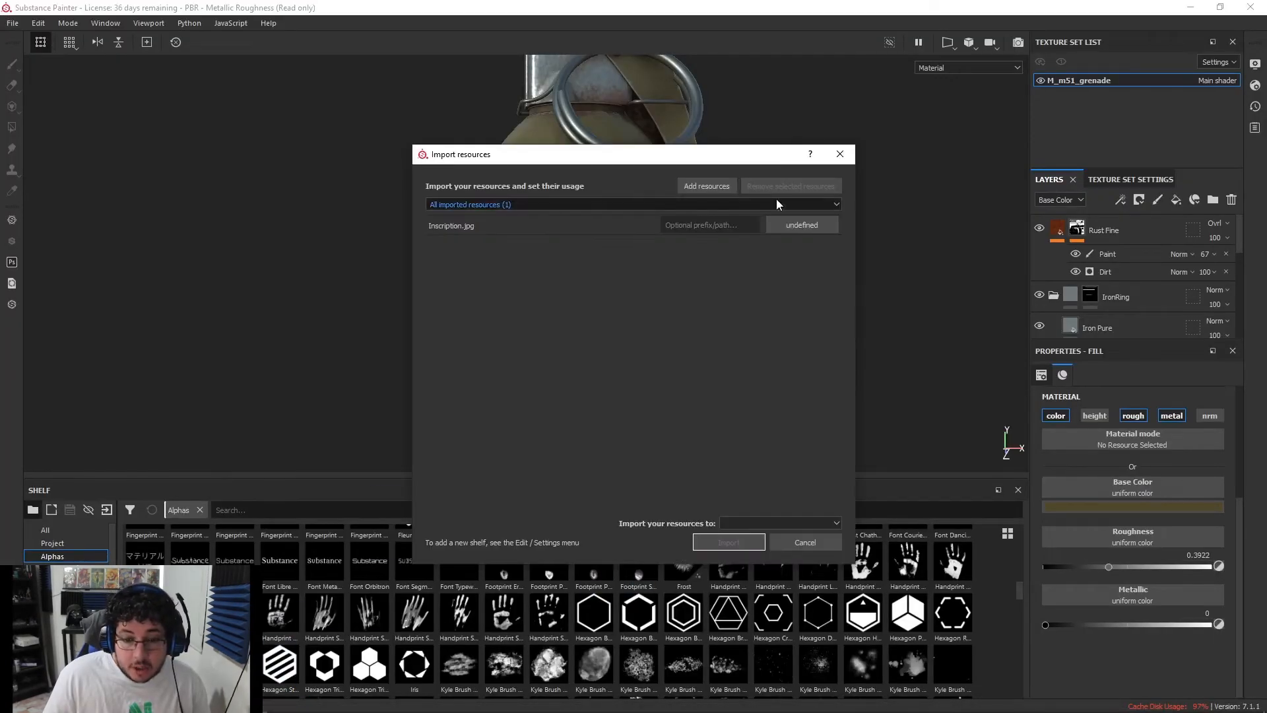
# Import Inscription.jpg as an alpha into the current project's resources
pyautogui.click(807, 225)
pyautogui.click(832, 238)
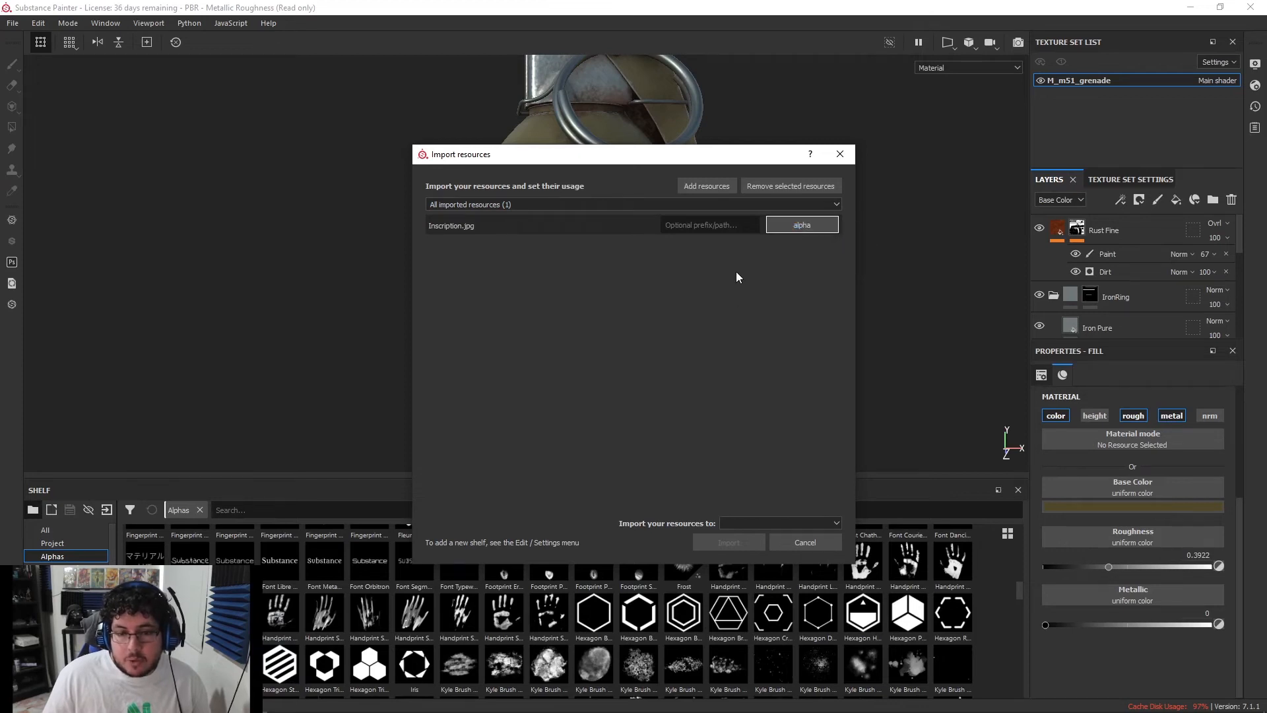
pyautogui.click(768, 525)
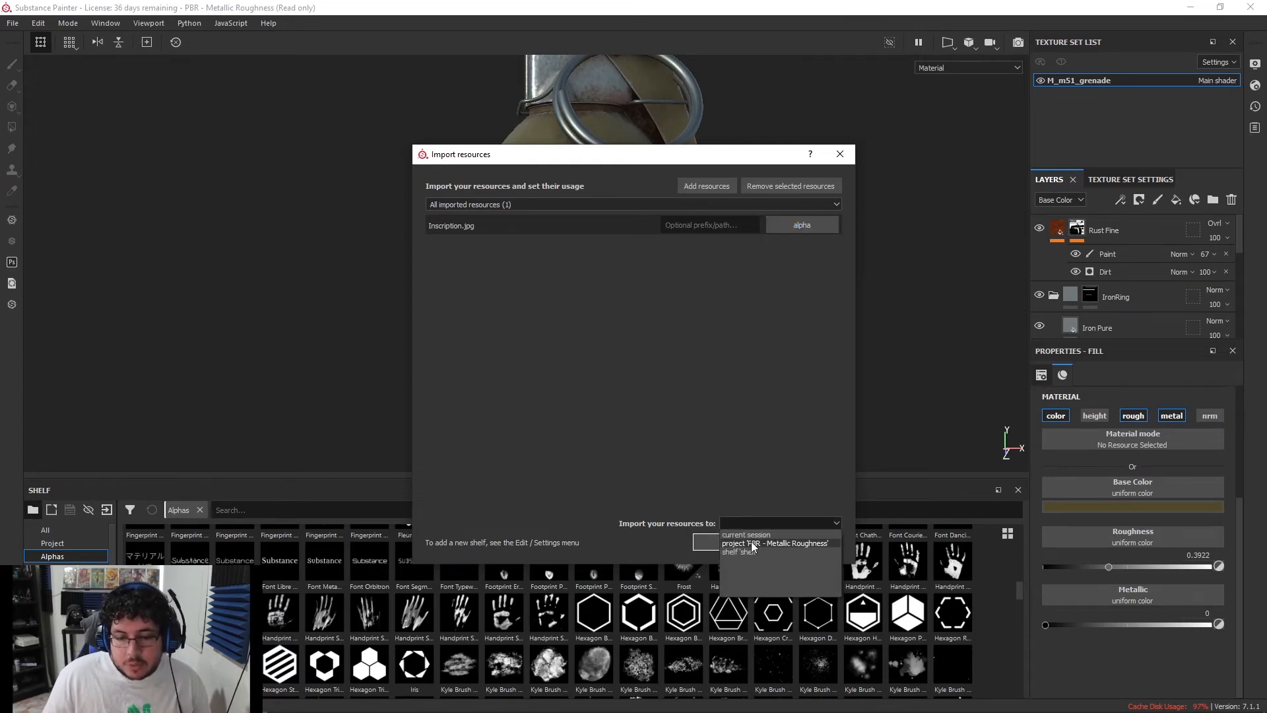
pyautogui.click(756, 541)
pyautogui.click(756, 543)
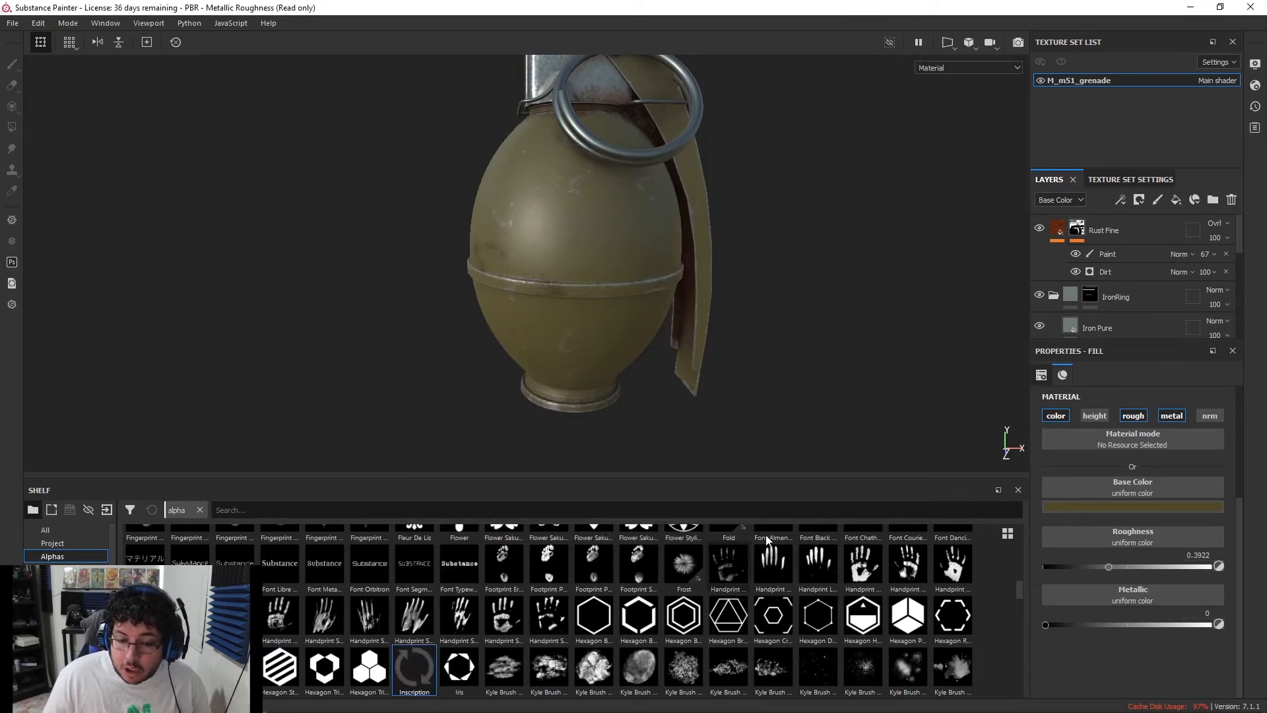
# Save the project as M51_Grenade_Tex in the Nextut_Live/assets/M51_Grenade folder
pyautogui.click(12, 23)
pyautogui.click(46, 139)
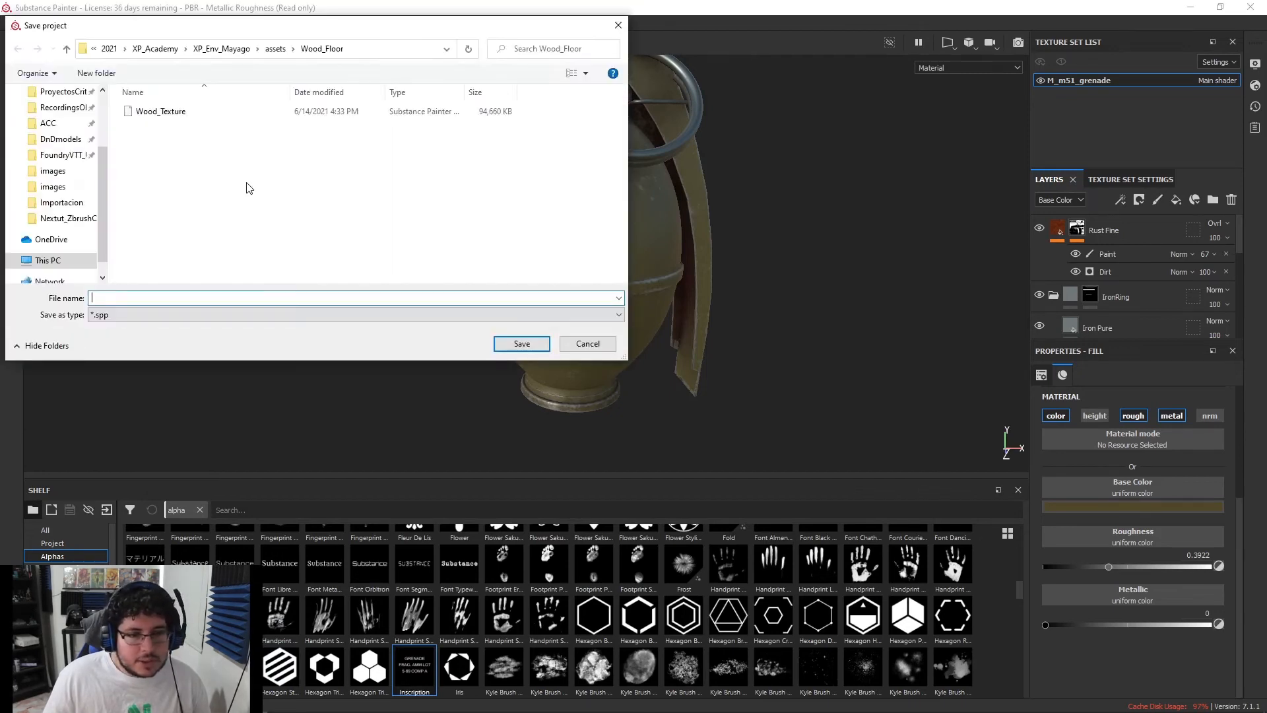
pyautogui.click(143, 51)
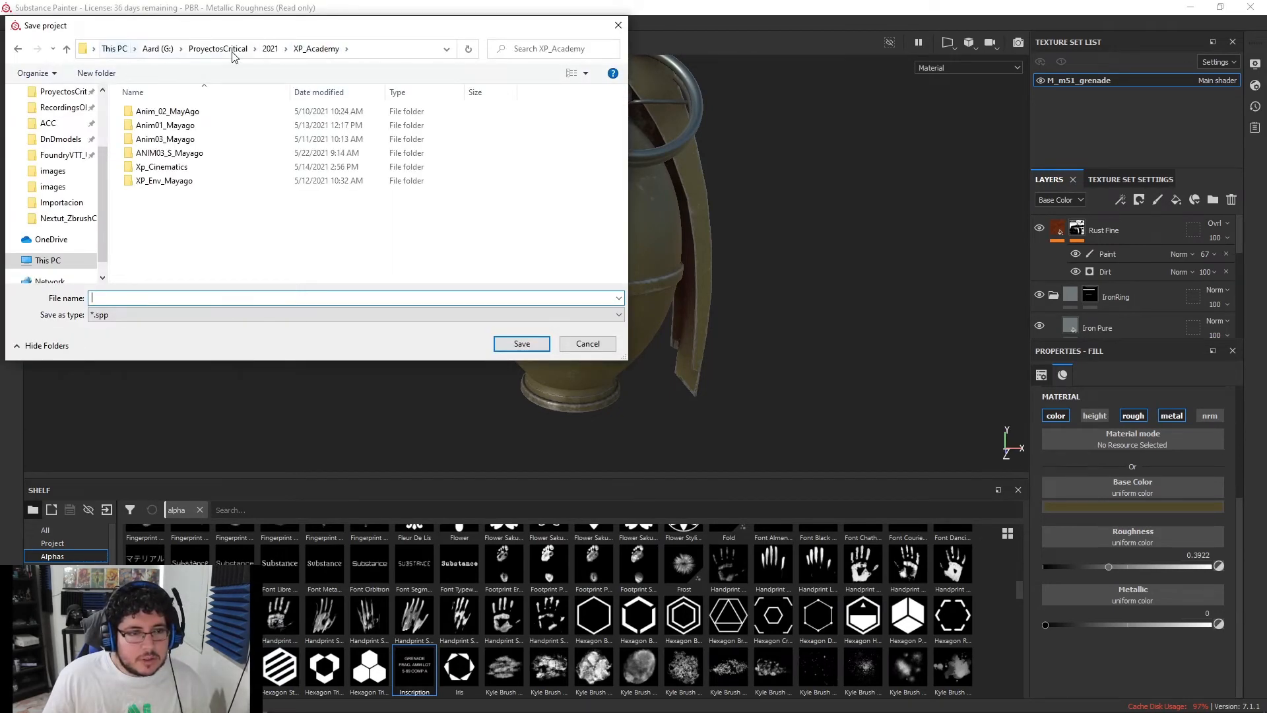
pyautogui.click(239, 52)
pyautogui.scroll(-3, 169, 248)
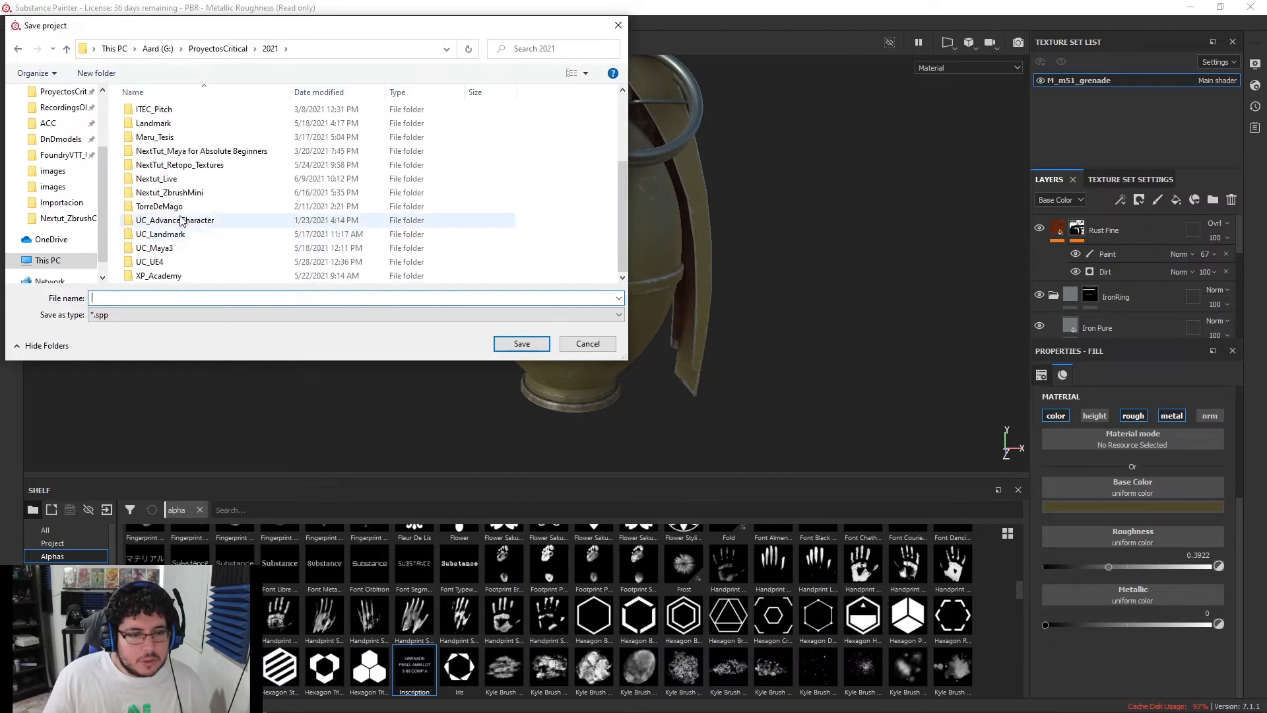
pyautogui.doubleClick(170, 180)
pyautogui.doubleClick(171, 113)
pyautogui.doubleClick(169, 112)
pyautogui.click(159, 297)
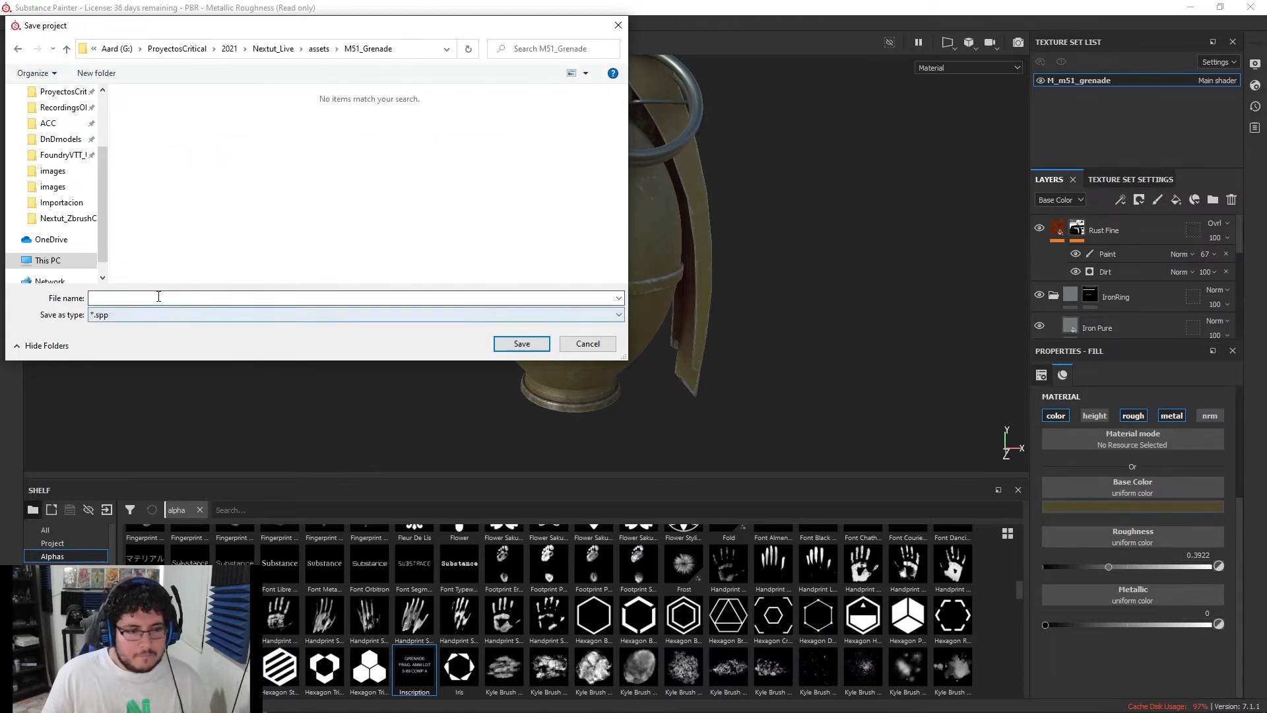
pyautogui.write('M51_')
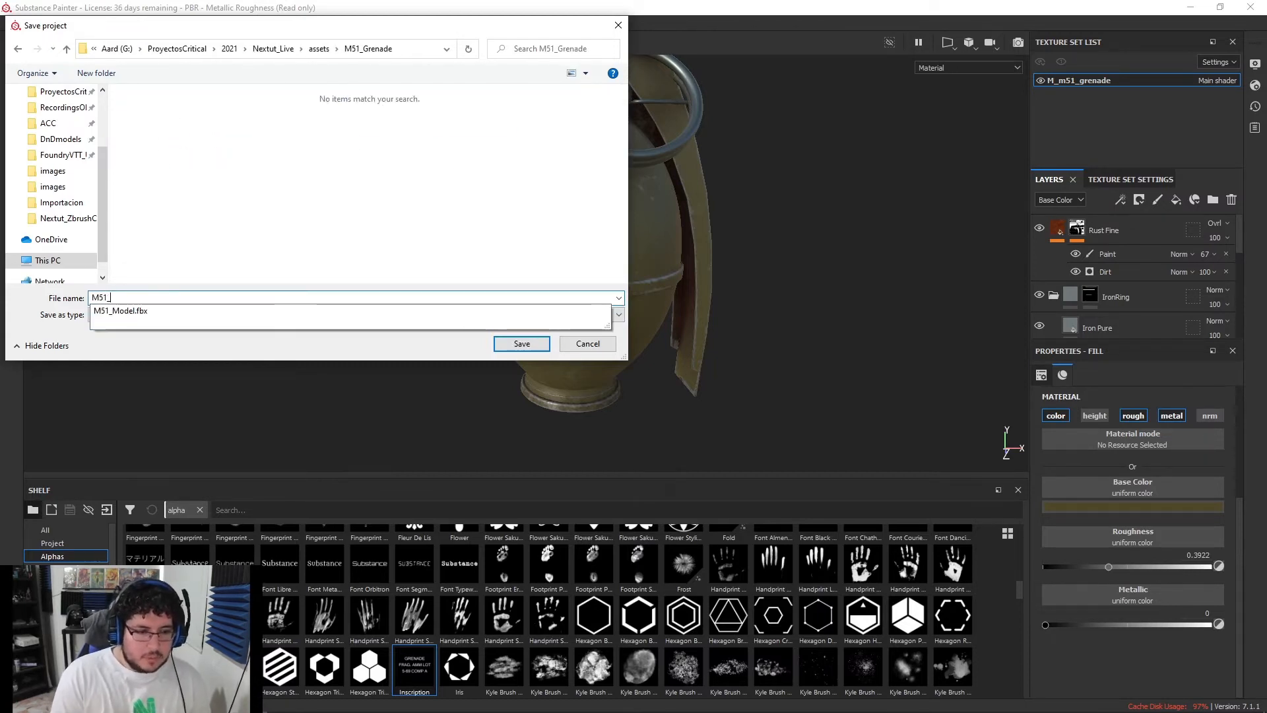
pyautogui.write('Grenade_T')
pyautogui.press('Return')
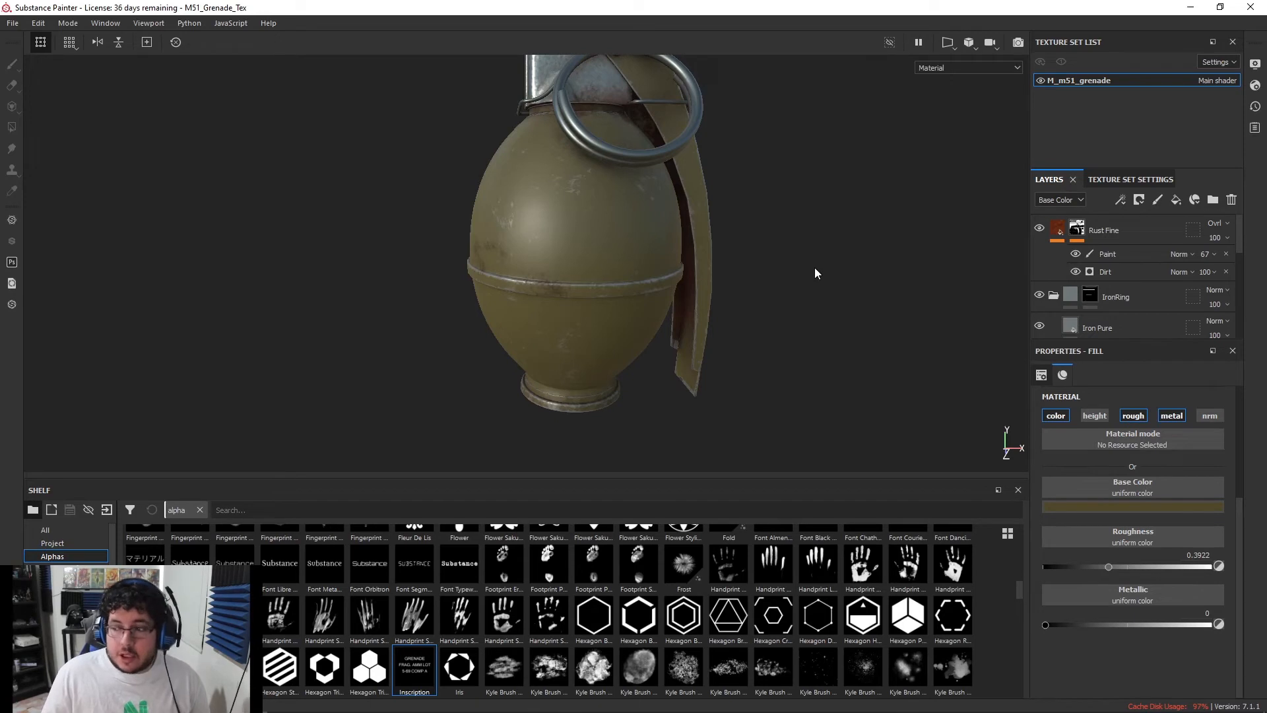
# Add a fill layer directly above the GreenMetalPaint folder
pyautogui.keyDown('alt'); pyautogui.moveTo(708, 287); pyautogui.dragTo(561, 294); pyautogui.keyUp('alt')
pyautogui.scroll(2, 652, 300)
pyautogui.keyDown('alt'); pyautogui.moveTo(825, 334); pyautogui.dragTo(610, 294); pyautogui.keyUp('alt')
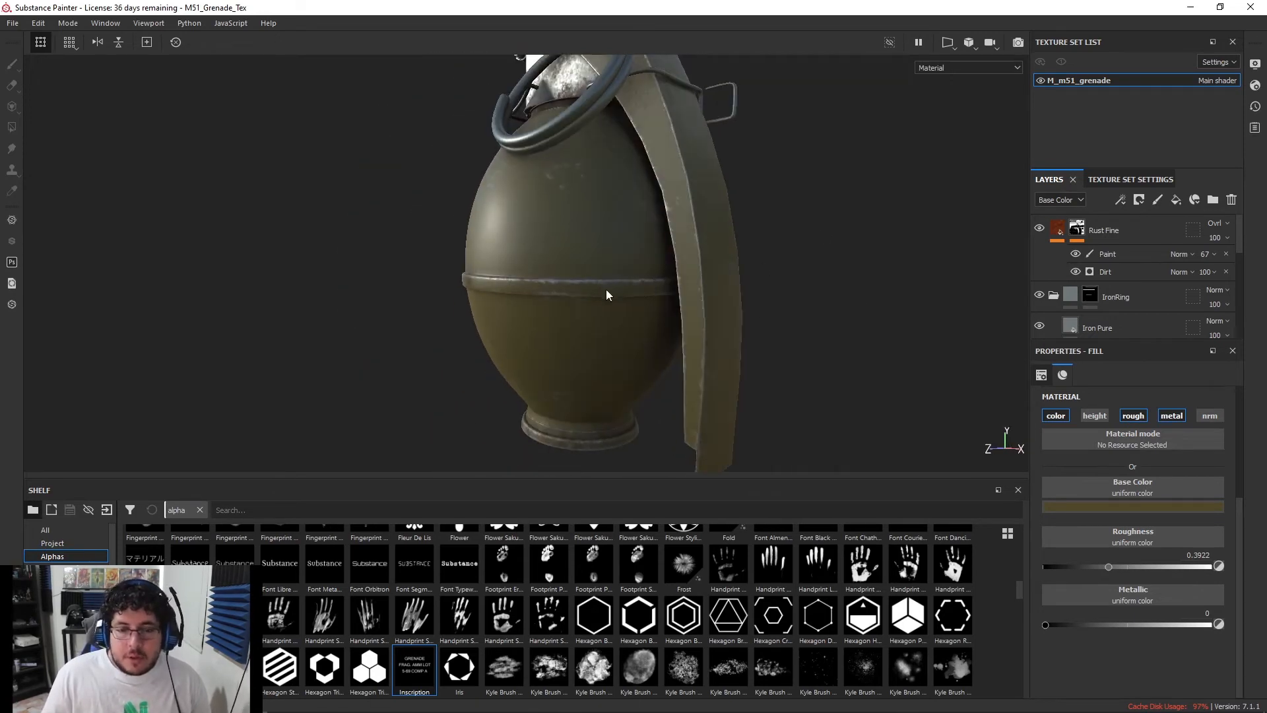
pyautogui.keyDown('alt'); pyautogui.moveTo(606, 213); pyautogui.dragTo(659, 320); pyautogui.keyUp('alt')
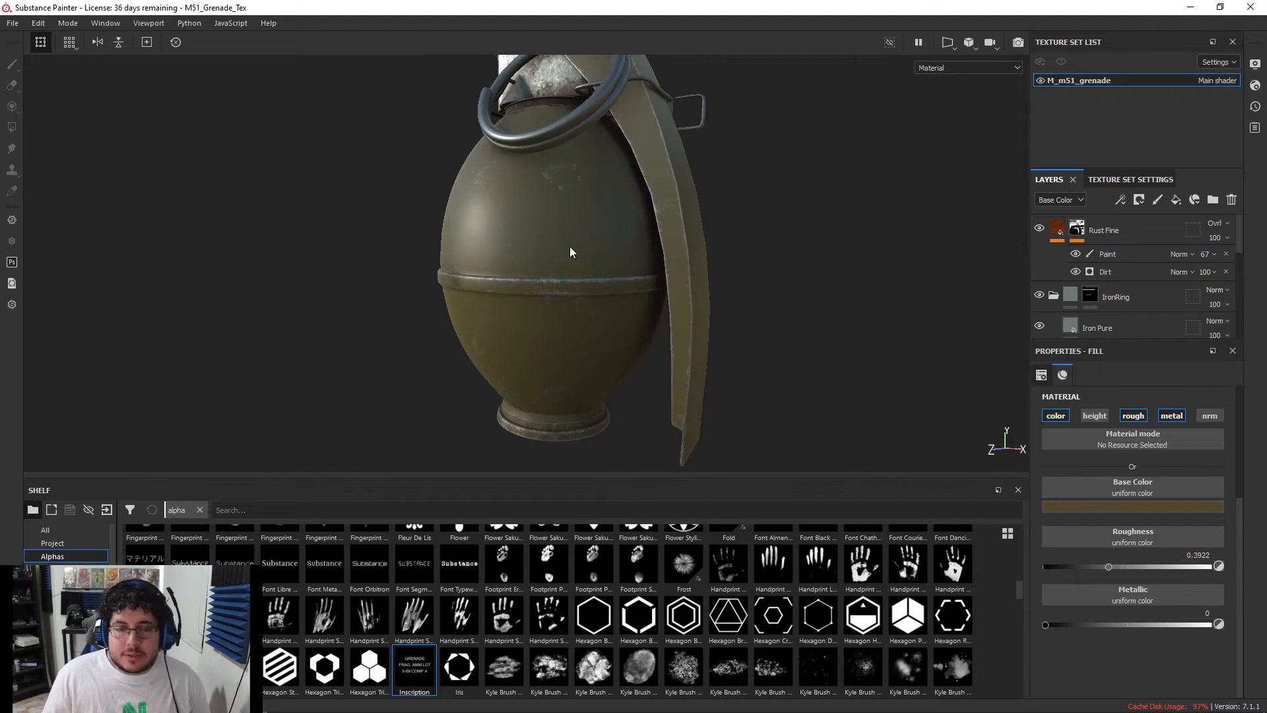
pyautogui.keyDown('alt'); pyautogui.moveTo(590, 242); pyautogui.dragTo(612, 227, button='middle'); pyautogui.keyUp('alt')
pyautogui.scroll(2, 615, 256)
pyautogui.scroll(-5, 1138, 248)
pyautogui.scroll(1, 1136, 279)
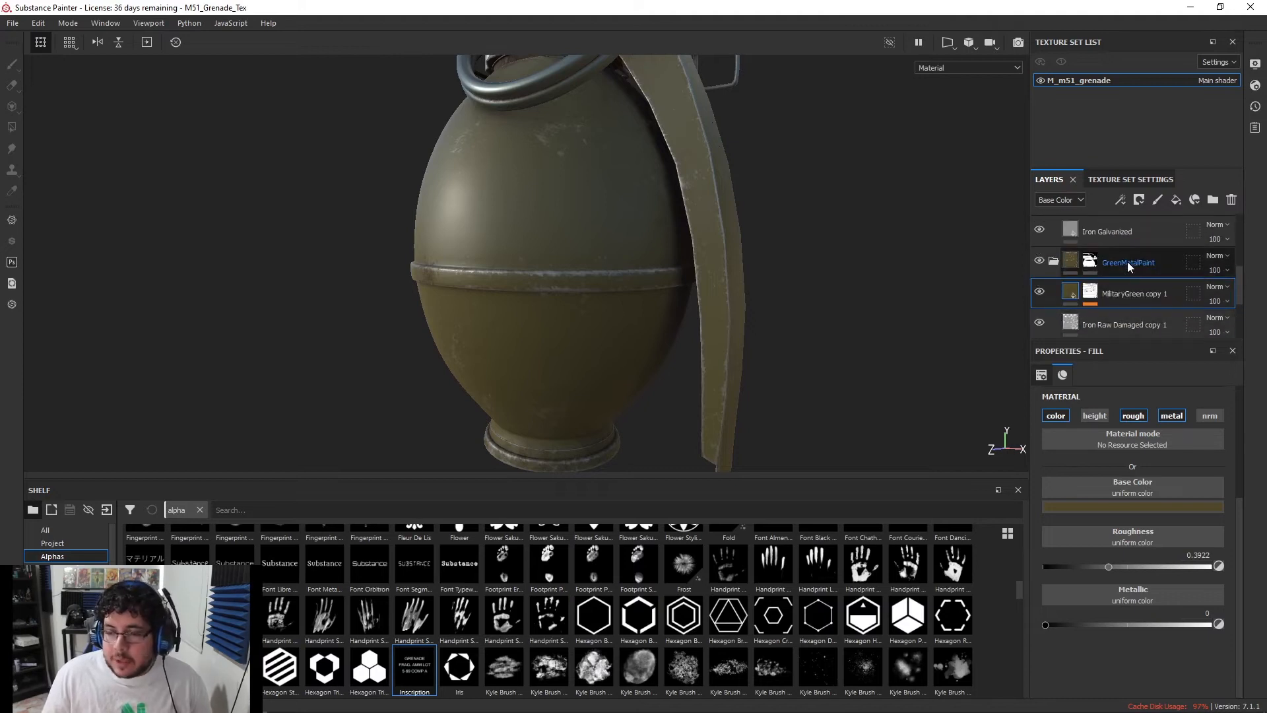
pyautogui.click(1127, 261)
pyautogui.click(1175, 200)
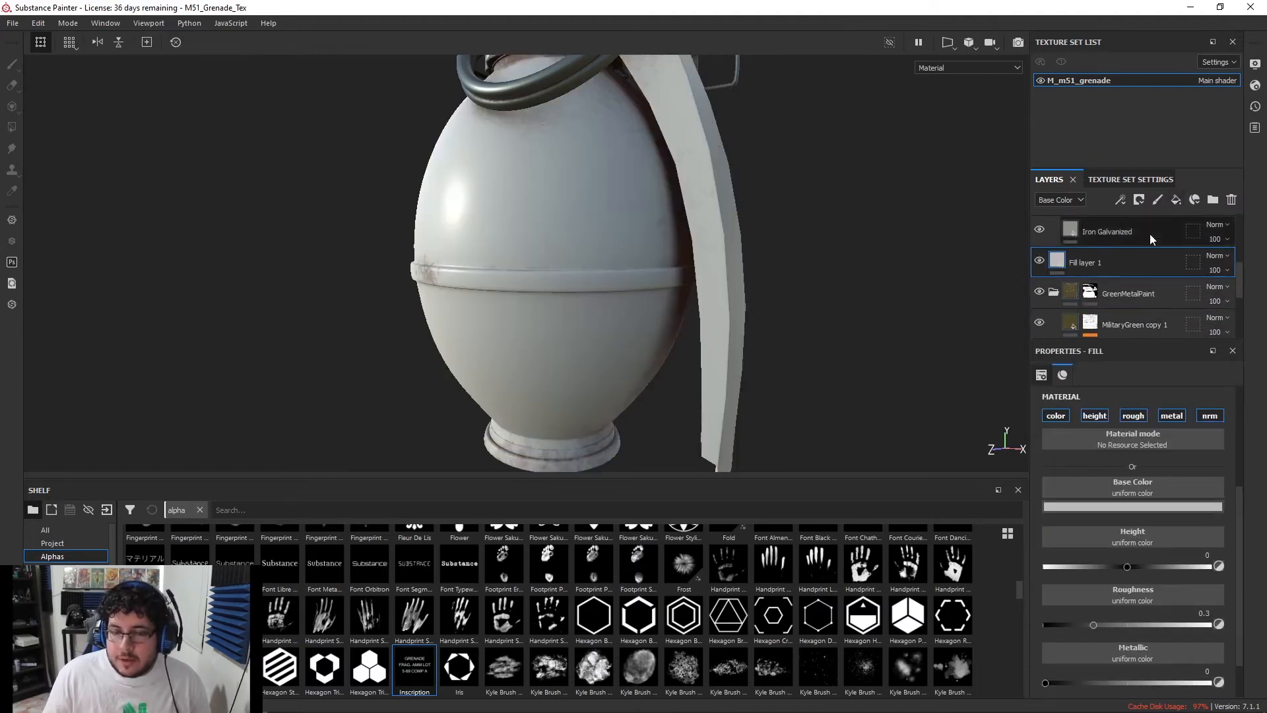
# Set the new fill layer's base color to mustard yellow 886F35 and raise its roughness to about 0.55
pyautogui.click(1126, 506)
pyautogui.click(1197, 517)
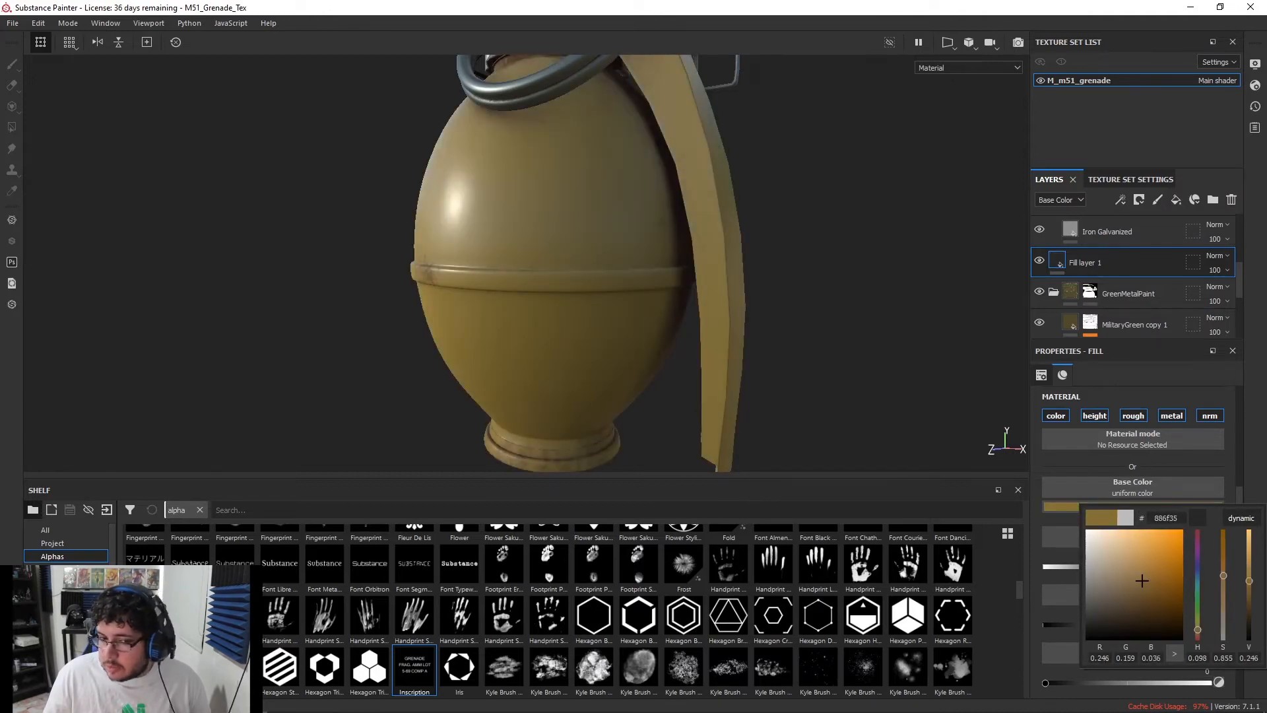
pyautogui.click(1087, 272)
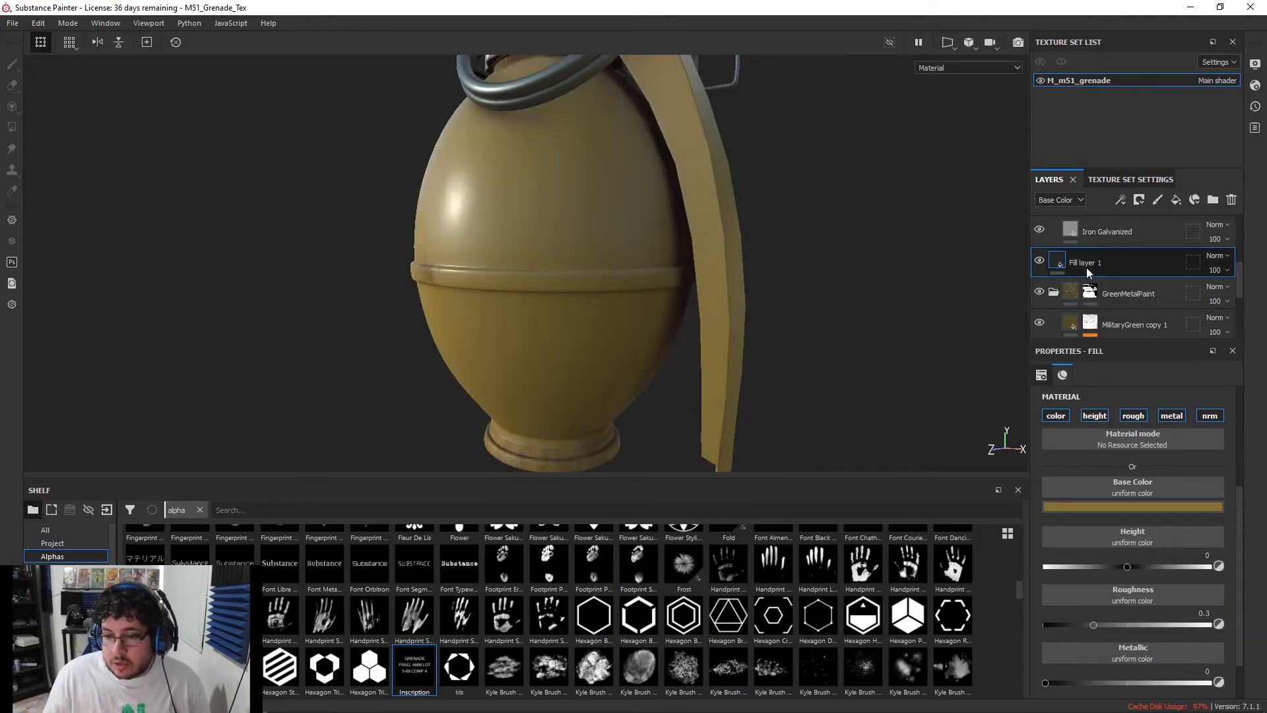
pyautogui.moveTo(1097, 624)
pyautogui.mouseDown()
pyautogui.moveTo(1144, 620)
pyautogui.moveTo(1129, 617)
pyautogui.moveTo(1138, 630)
pyautogui.mouseUp()
# Rename the new fill layer PaintText and give it a black mask
pyautogui.rightClick(1083, 261)
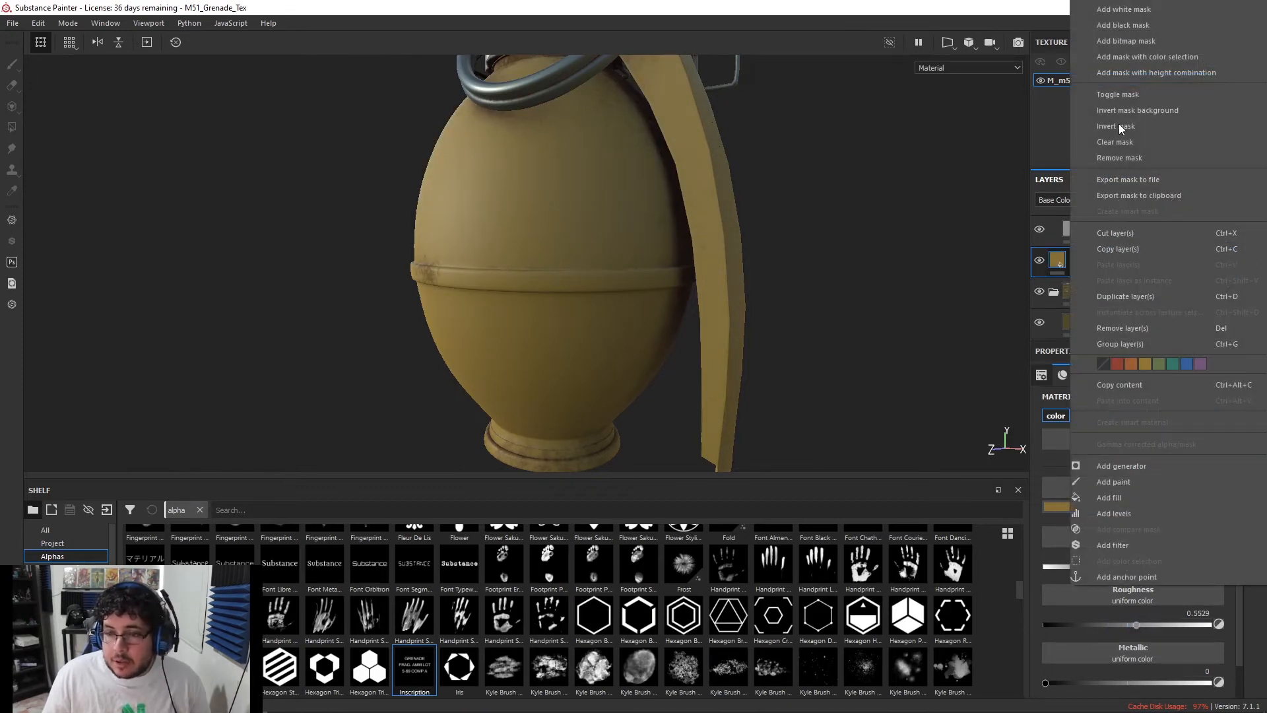
pyautogui.doubleClick(1089, 263)
pyautogui.write('PaintText')
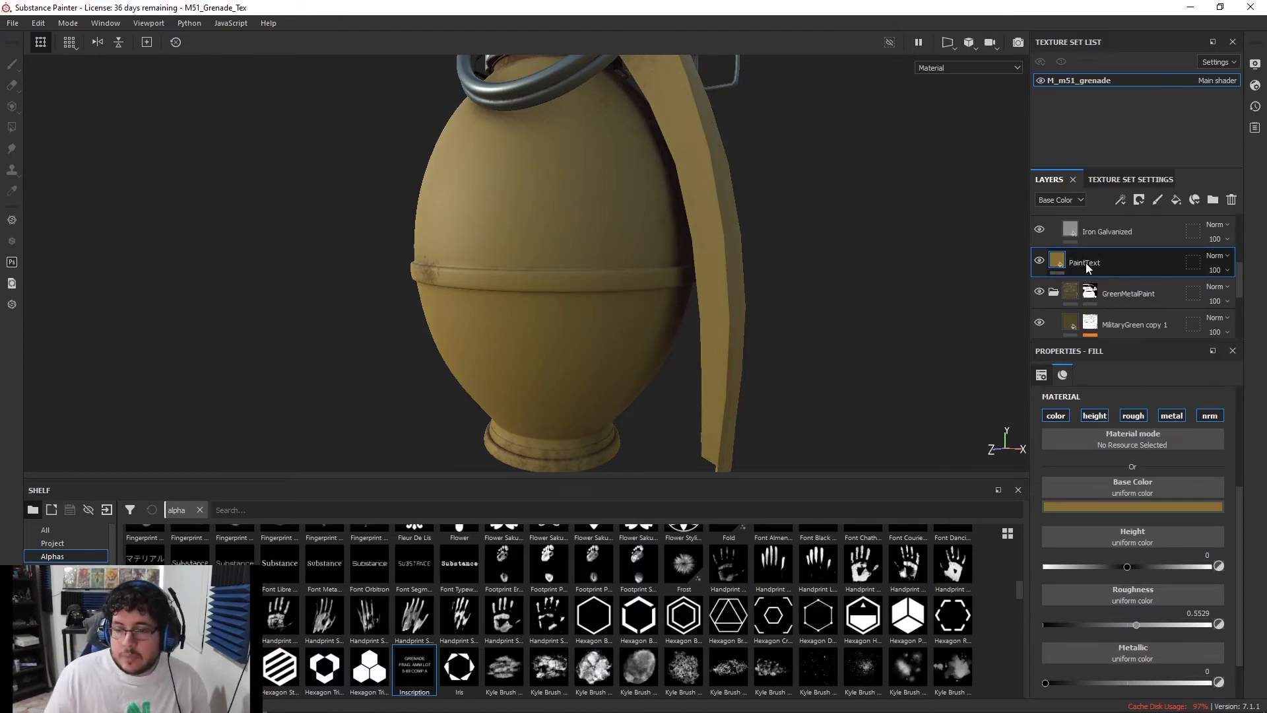
pyautogui.rightClick(1088, 264)
pyautogui.click(1145, 46)
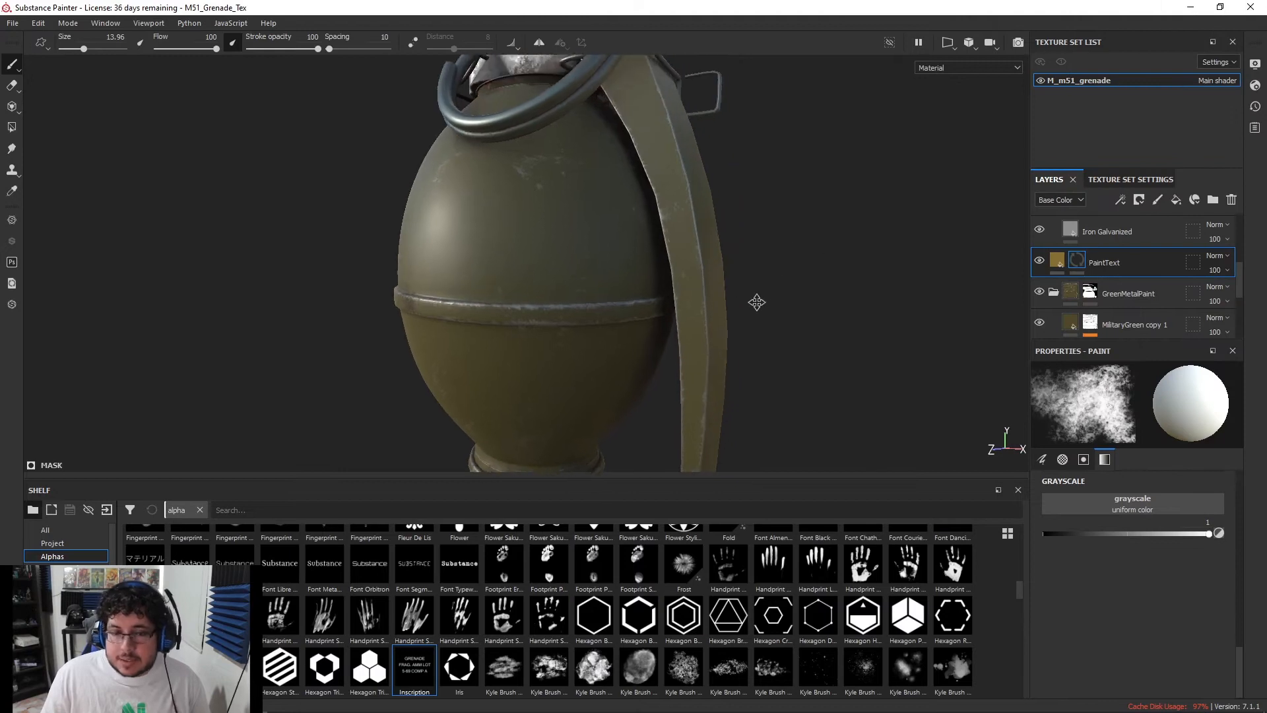
# Show the 2D and 3D views side by side and frame the grenade body in both
pyautogui.press('F1')
pyautogui.keyDown('alt'); pyautogui.moveTo(712, 370); pyautogui.dragTo(706, 382, button='middle'); pyautogui.keyUp('alt')
pyautogui.scroll(-3, 745, 317)
pyautogui.keyDown('alt'); pyautogui.moveTo(747, 314); pyautogui.dragTo(761, 286, button='middle'); pyautogui.keyUp('alt')
pyautogui.keyDown('alt'); pyautogui.moveTo(368, 240); pyautogui.dragTo(252, 399, button='middle'); pyautogui.keyUp('alt')
pyautogui.scroll(-2, 252, 396)
pyautogui.keyDown('alt'); pyautogui.moveTo(417, 331); pyautogui.dragTo(370, 271, button='middle'); pyautogui.keyUp('alt')
pyautogui.scroll(1, 328, 319)
pyautogui.scroll(5, 371, 271)
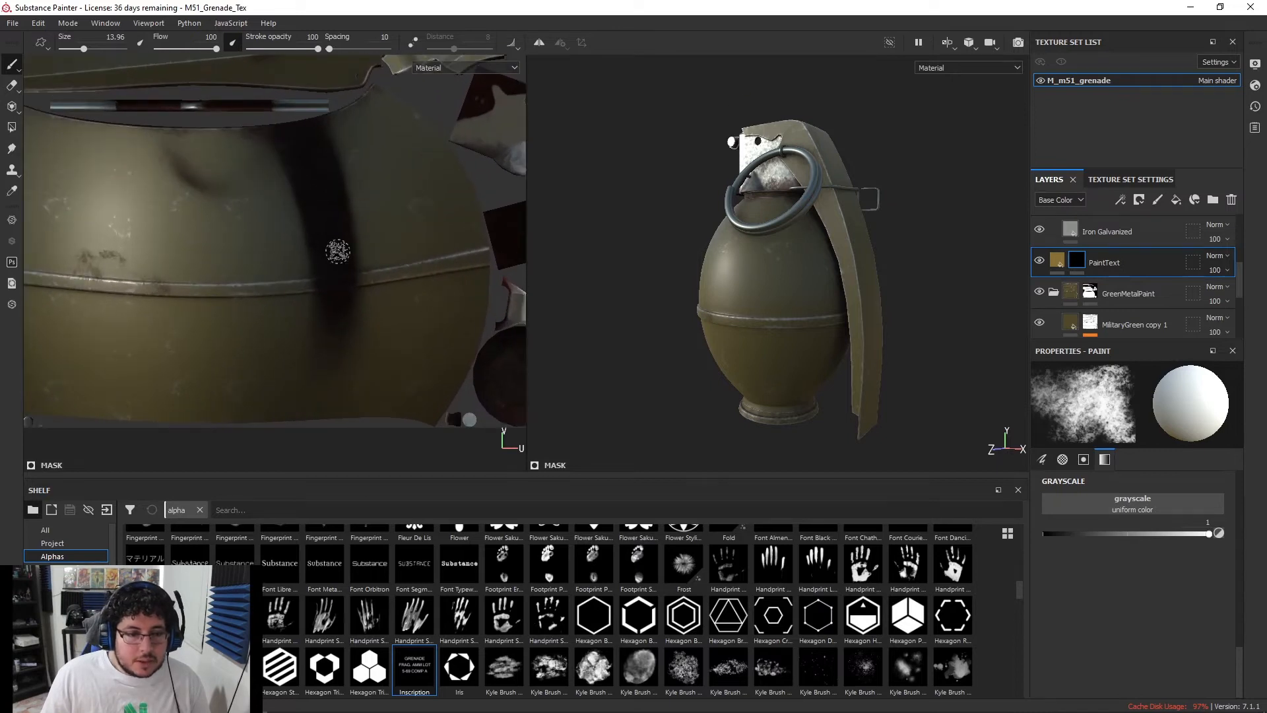
pyautogui.scroll(-2, 237, 236)
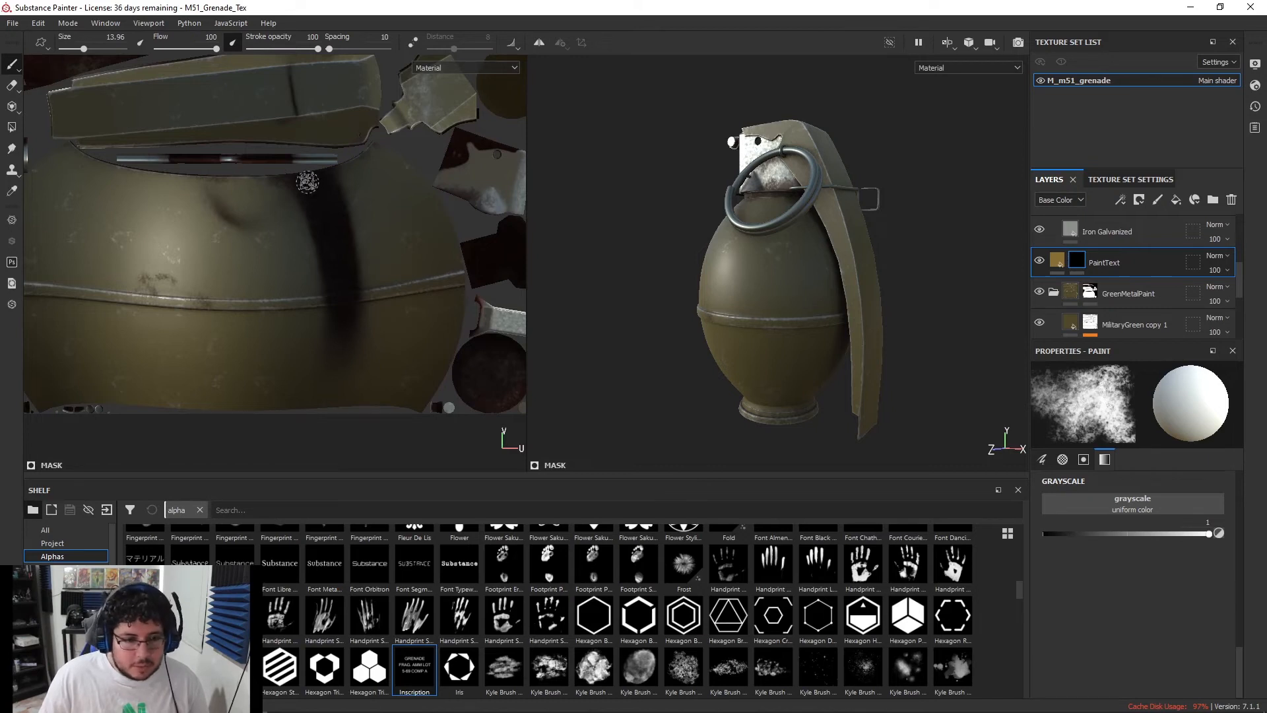
pyautogui.scroll(5, 713, 301)
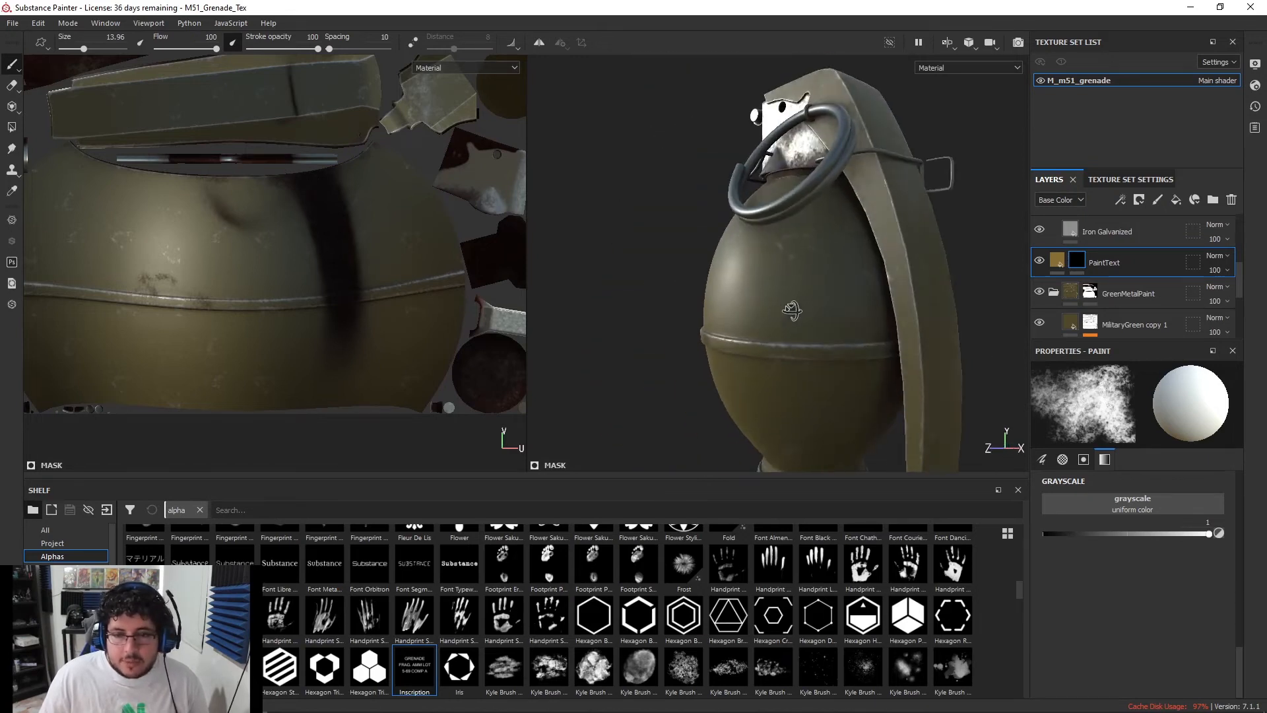
pyautogui.scroll(3, 318, 288)
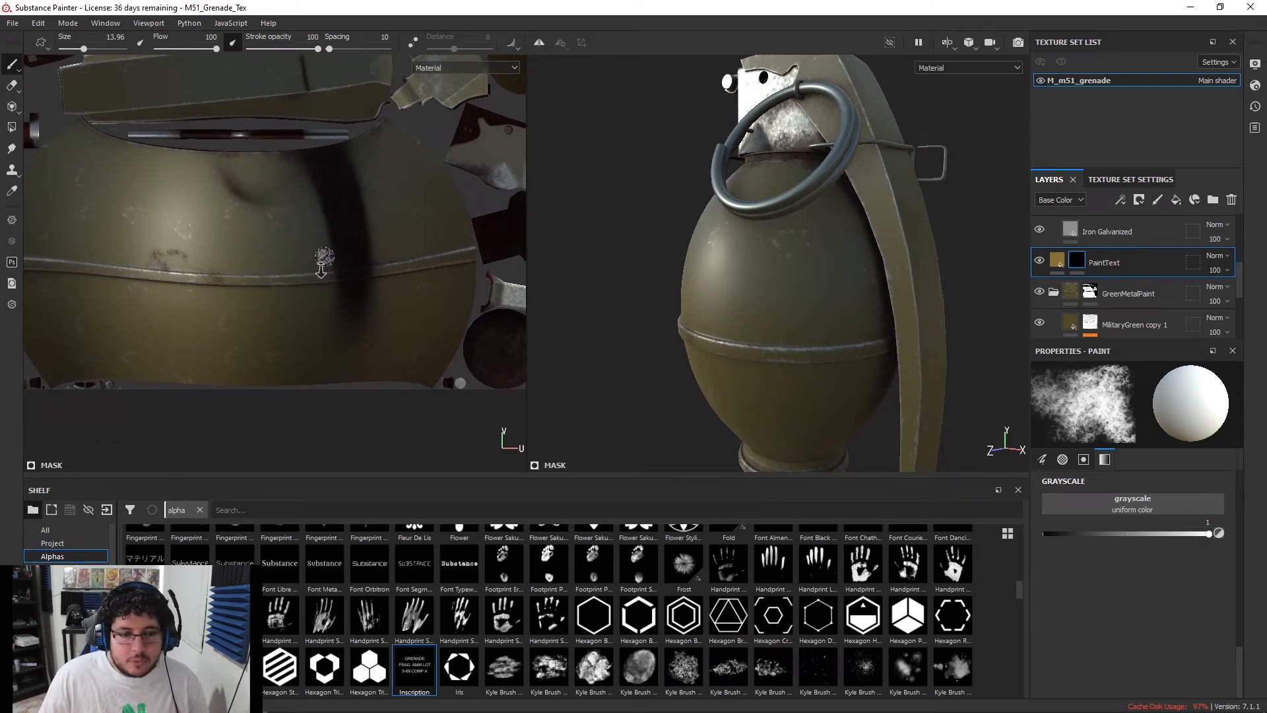
pyautogui.scroll(-1, 301, 281)
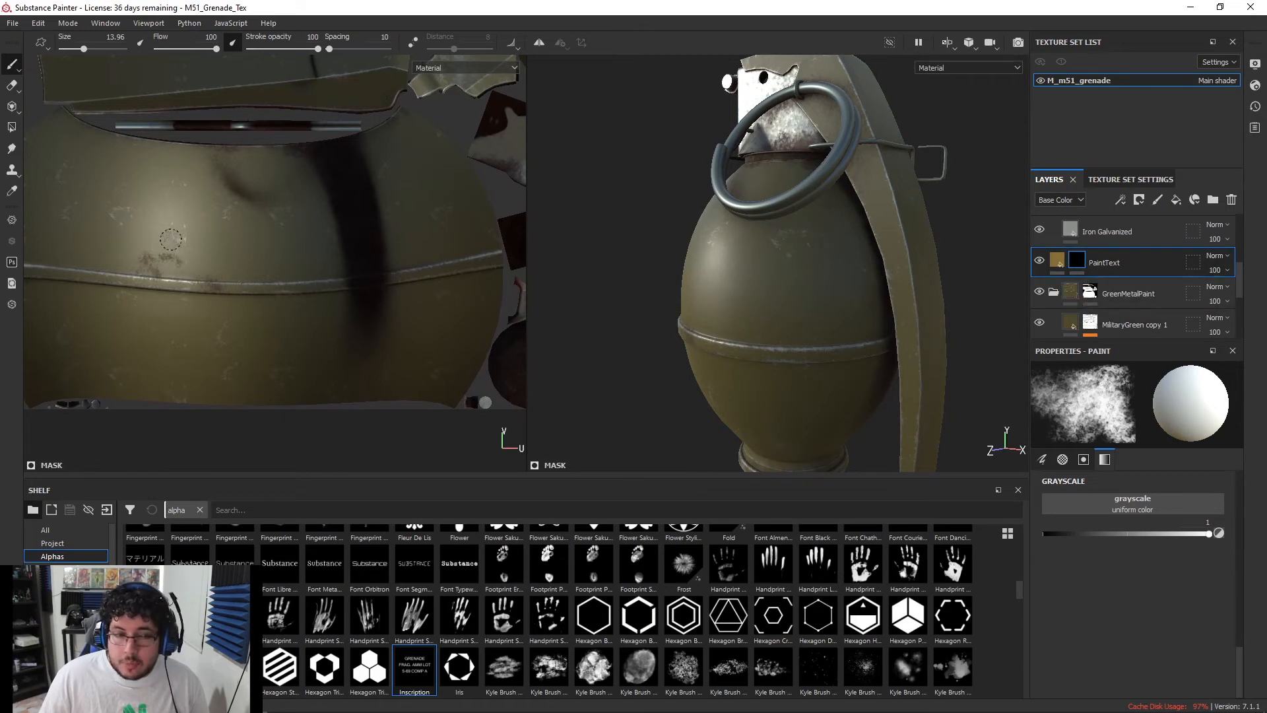
# Set the Inscription image as the Projection tool's grayscale and align the body's UVs beneath the projected text
pyautogui.press('3')
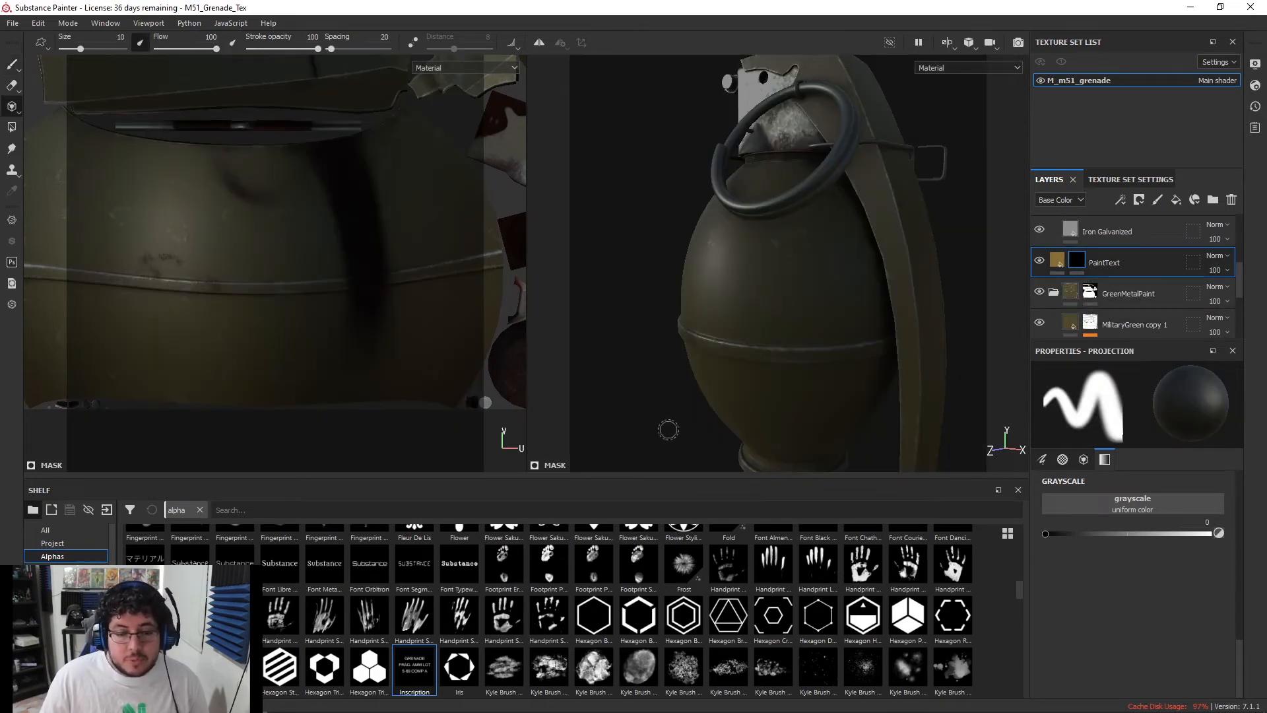
pyautogui.moveTo(419, 684); pyautogui.dragTo(1136, 506)
pyautogui.keyDown('alt'); pyautogui.moveTo(359, 244); pyautogui.dragTo(342, 179, button='middle'); pyautogui.keyUp('alt')
pyautogui.keyDown('alt'); pyautogui.moveTo(343, 178); pyautogui.dragTo(388, 249, button='right'); pyautogui.keyUp('alt')
pyautogui.keyDown('alt'); pyautogui.moveTo(356, 214); pyautogui.dragTo(379, 226, button='middle'); pyautogui.keyUp('alt')
pyautogui.keyDown('alt'); pyautogui.moveTo(359, 207); pyautogui.dragTo(336, 200); pyautogui.keyUp('alt')
pyautogui.keyDown('alt'); pyautogui.moveTo(335, 200); pyautogui.dragTo(348, 236, button='middle'); pyautogui.keyUp('alt')
# Try to project the GRENADE and FRAG. AMM LOT lines onto the body in the UV view, and undo the last stroke
pyautogui.moveTo(180, 166); pyautogui.dragTo(170, 188)
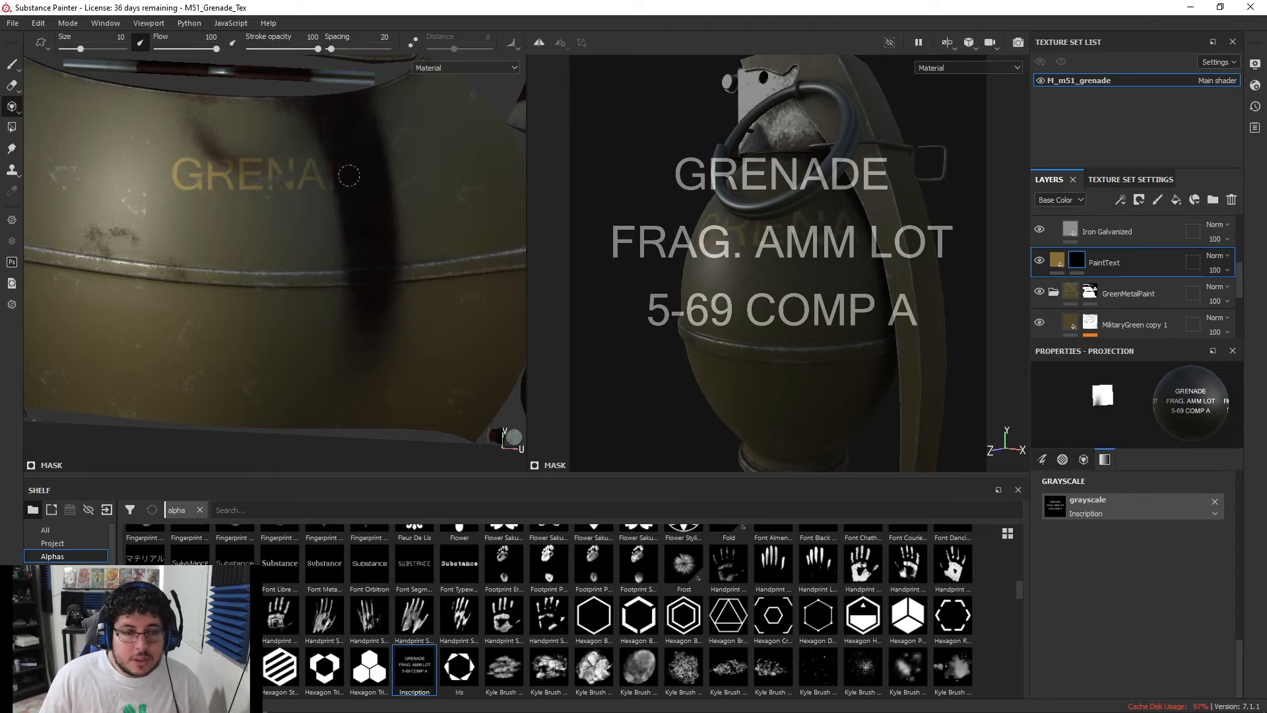
pyautogui.moveTo(327, 241); pyautogui.dragTo(116, 241)
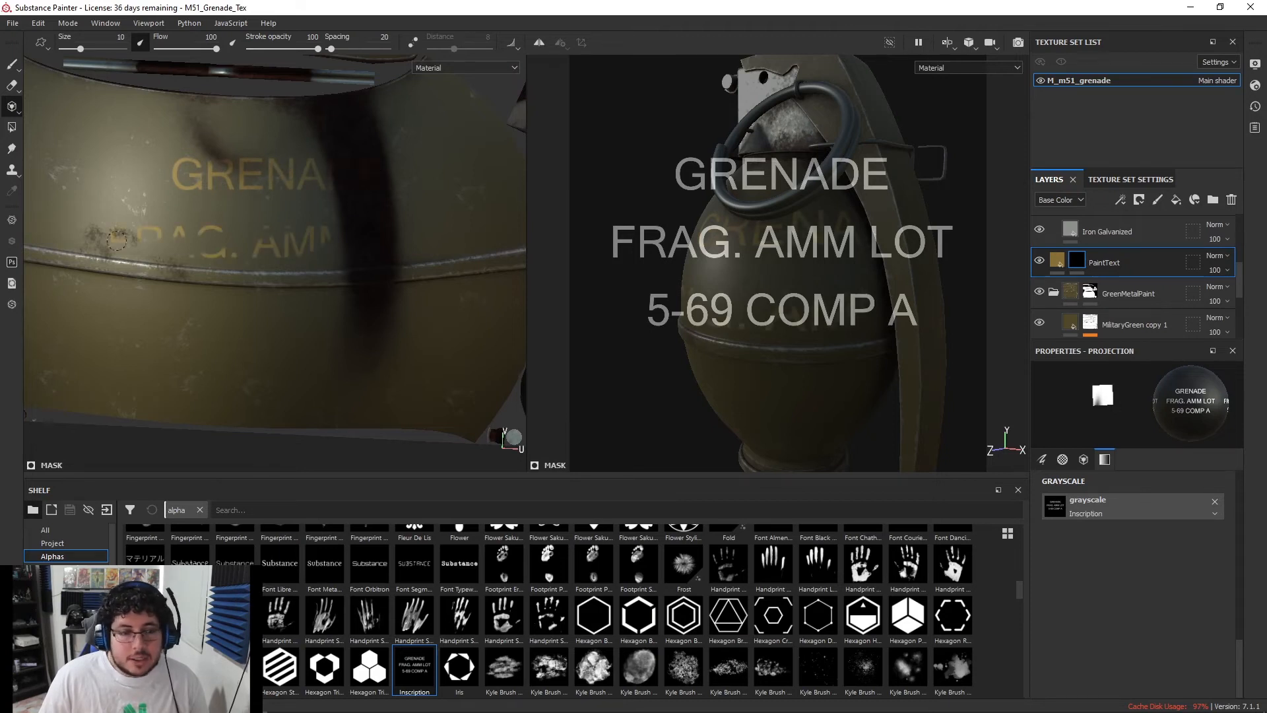
pyautogui.moveTo(243, 245); pyautogui.dragTo(285, 267)
pyautogui.hotkey('ctrl', 'z')
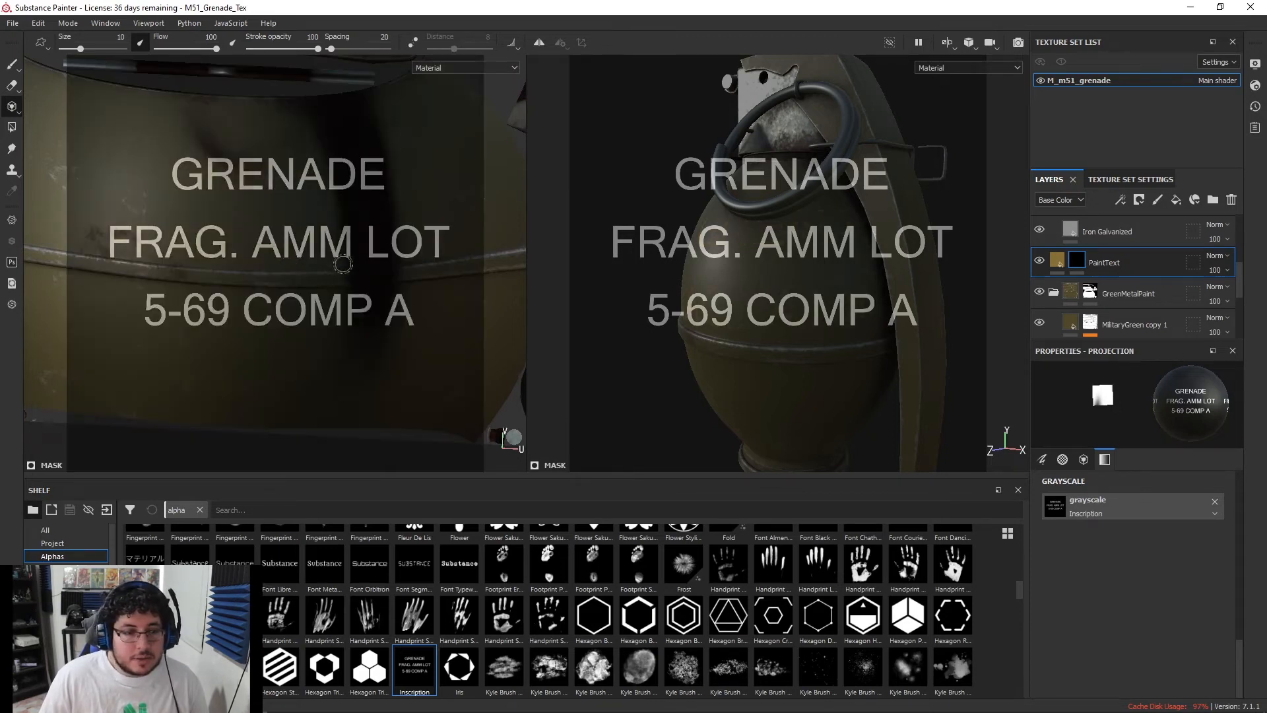
# Reframe the body's UVs closer and project the GRENADE and FRAG. AMM LOT lines above the band with brush size 20.12
pyautogui.scroll(3, 342, 266)
pyautogui.keyDown('alt'); pyautogui.moveTo(172, 251); pyautogui.dragTo(227, 291, button='middle'); pyautogui.keyUp('alt')
pyautogui.scroll(-2, 97, 244)
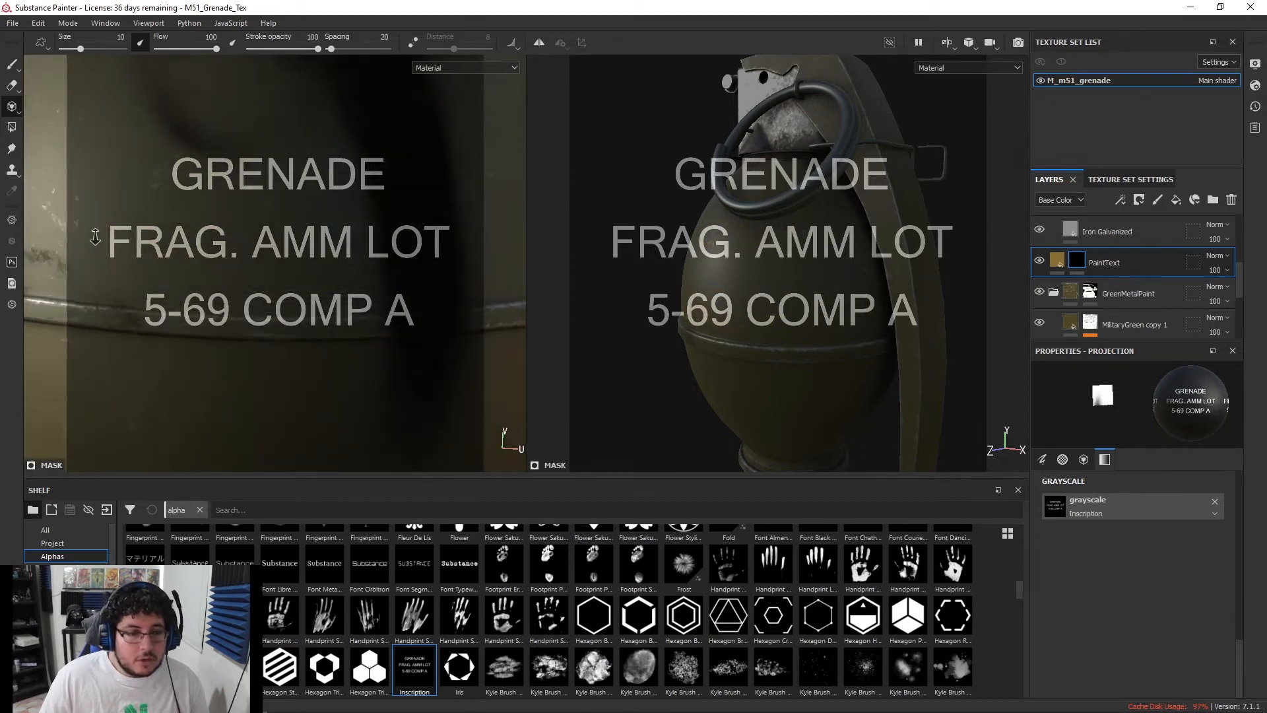
pyautogui.keyDown('alt'); pyautogui.moveTo(200, 227); pyautogui.dragTo(238, 205, button='middle'); pyautogui.keyUp('alt')
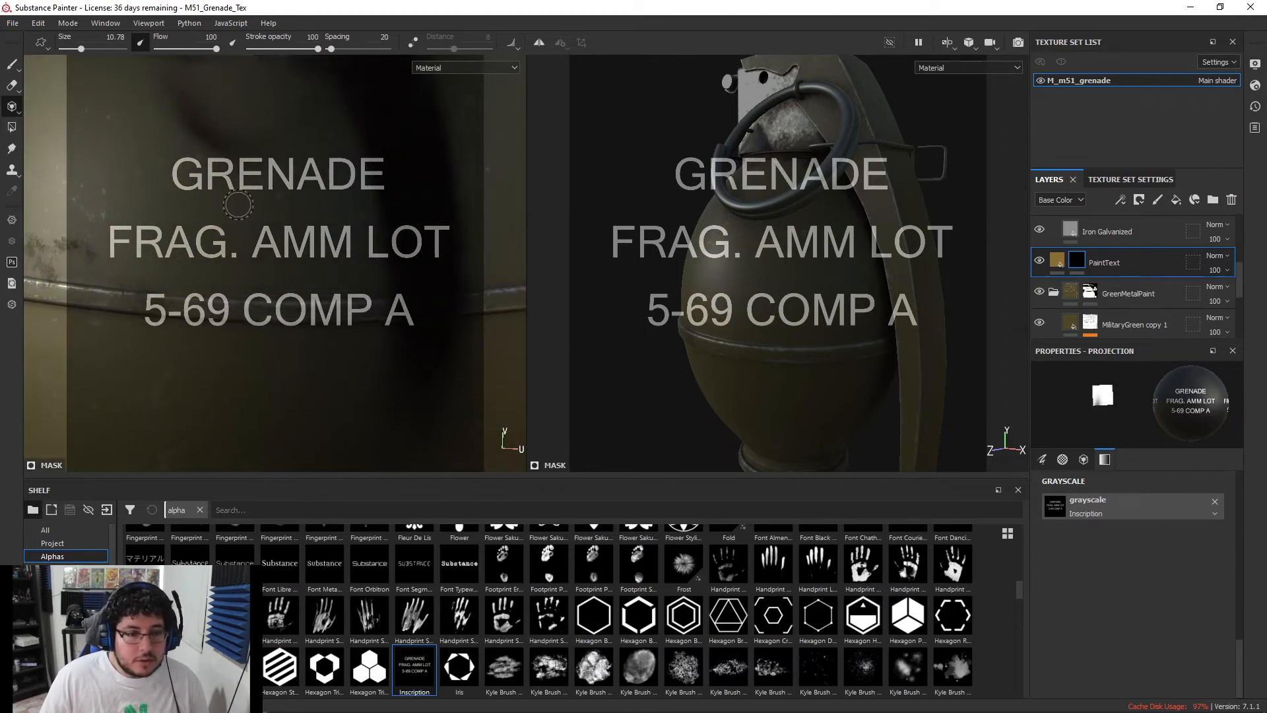
pyautogui.moveTo(198, 173); pyautogui.dragTo(357, 183)
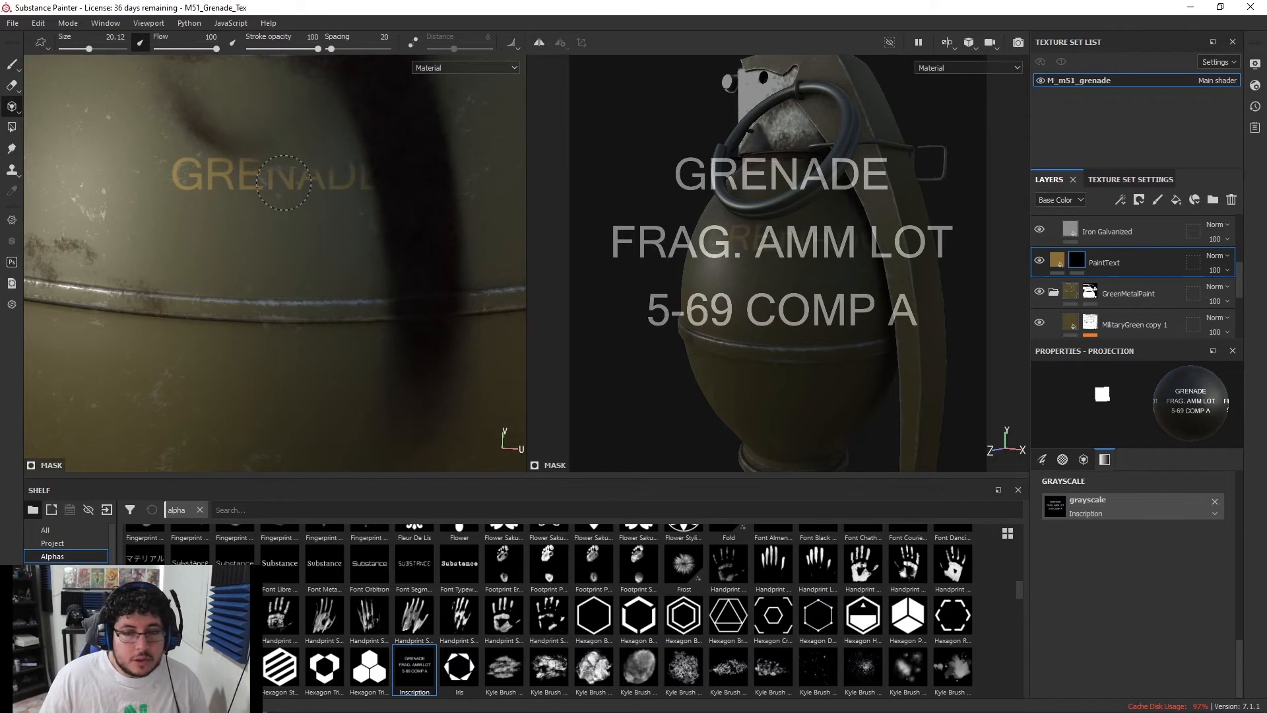
pyautogui.moveTo(195, 237)
pyautogui.mouseDown()
pyautogui.moveTo(140, 234)
pyautogui.moveTo(396, 249)
pyautogui.mouseUp()
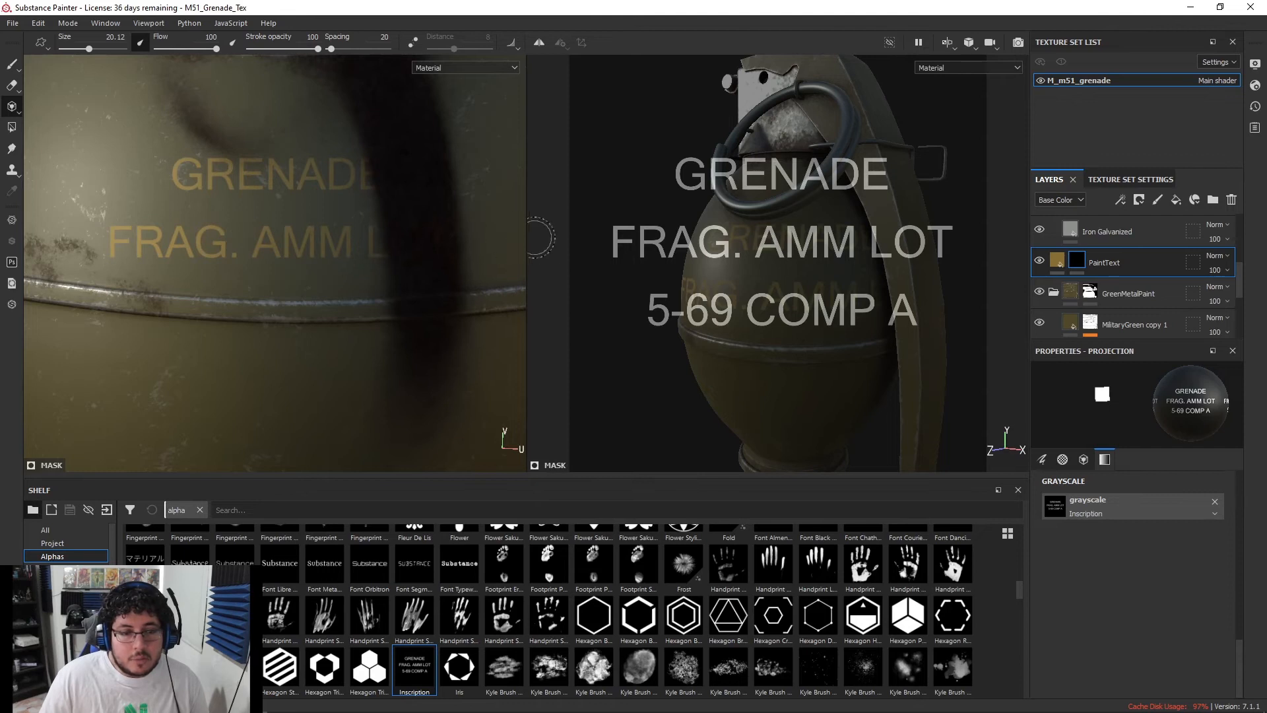
pyautogui.moveTo(112, 239); pyautogui.dragTo(179, 244)
# Shift the UV view and project the 5-69 COMP A line onto the body below the band
pyautogui.moveTo(403, 322)
pyautogui.keyDown('alt'); pyautogui.mouseDown()
pyautogui.moveTo(394, 307)
pyautogui.moveTo(405, 317)
pyautogui.moveTo(367, 320)
pyautogui.mouseUp(); pyautogui.keyUp('alt')
pyautogui.moveTo(367, 321); pyautogui.dragTo(374, 218, button='middle')
pyautogui.keyDown('alt'); pyautogui.moveTo(328, 246); pyautogui.dragTo(350, 231); pyautogui.keyUp('alt')
pyautogui.moveTo(148, 309)
pyautogui.mouseDown()
pyautogui.moveTo(303, 309)
pyautogui.moveTo(142, 309)
pyautogui.mouseUp()
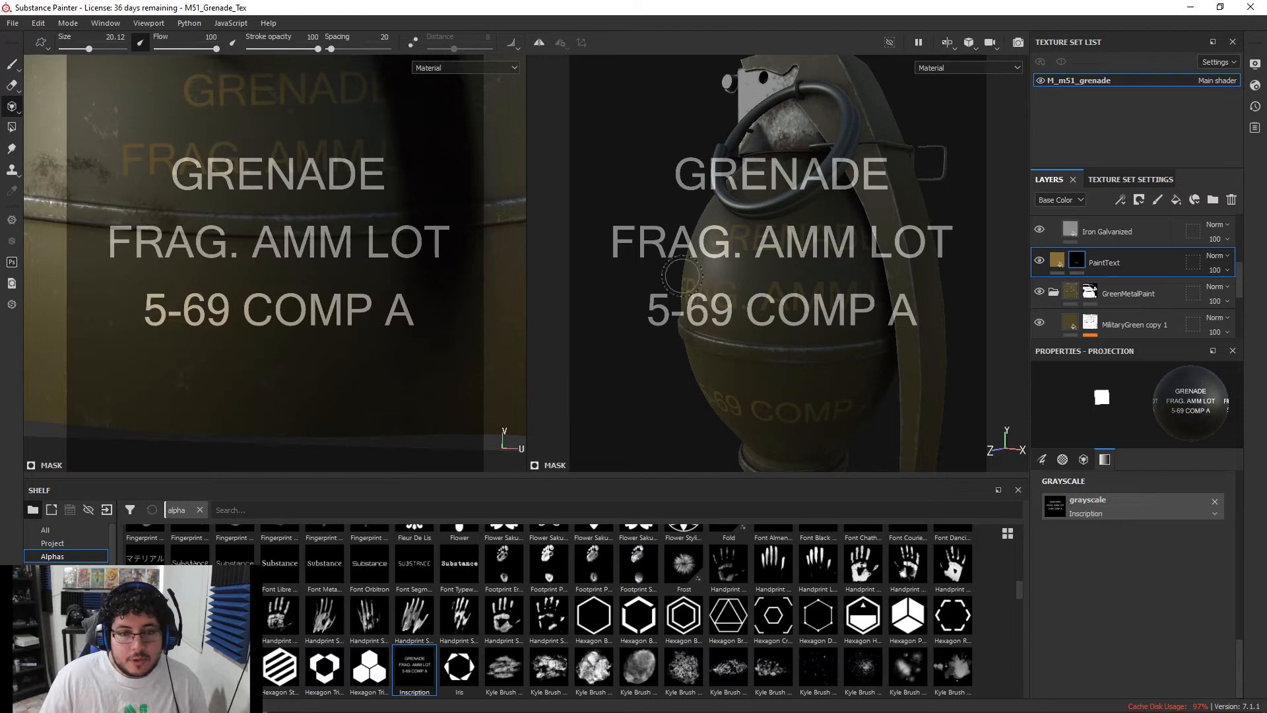
# Switch to the Paint tool, check the inscription on the 3D grenade, and undo the projected text strokes
pyautogui.click(13, 69)
pyautogui.moveTo(911, 304)
pyautogui.keyDown('alt'); pyautogui.mouseDown(button='right')
pyautogui.moveTo(913, 355)
pyautogui.moveTo(878, 306)
pyautogui.moveTo(810, 260)
pyautogui.mouseUp(button='right'); pyautogui.keyUp('alt')
pyautogui.moveTo(810, 260)
pyautogui.keyDown('alt'); pyautogui.mouseDown()
pyautogui.moveTo(933, 255)
pyautogui.moveTo(862, 249)
pyautogui.moveTo(792, 272)
pyautogui.moveTo(818, 291)
pyautogui.moveTo(848, 286)
pyautogui.moveTo(837, 281)
pyautogui.mouseUp(); pyautogui.keyUp('alt')
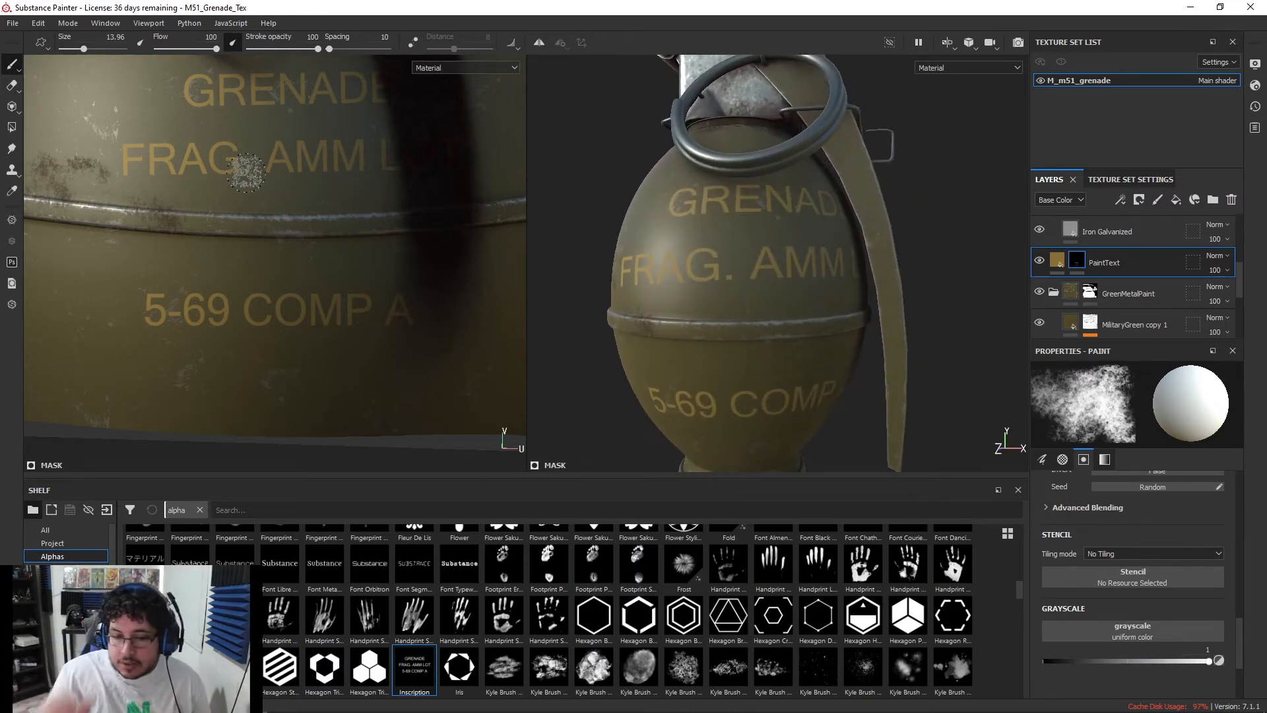
pyautogui.keyDown('alt'); pyautogui.moveTo(757, 282); pyautogui.dragTo(715, 212); pyautogui.keyUp('alt')
pyautogui.keyDown('alt'); pyautogui.moveTo(715, 212); pyautogui.dragTo(766, 266, button='right'); pyautogui.keyUp('alt')
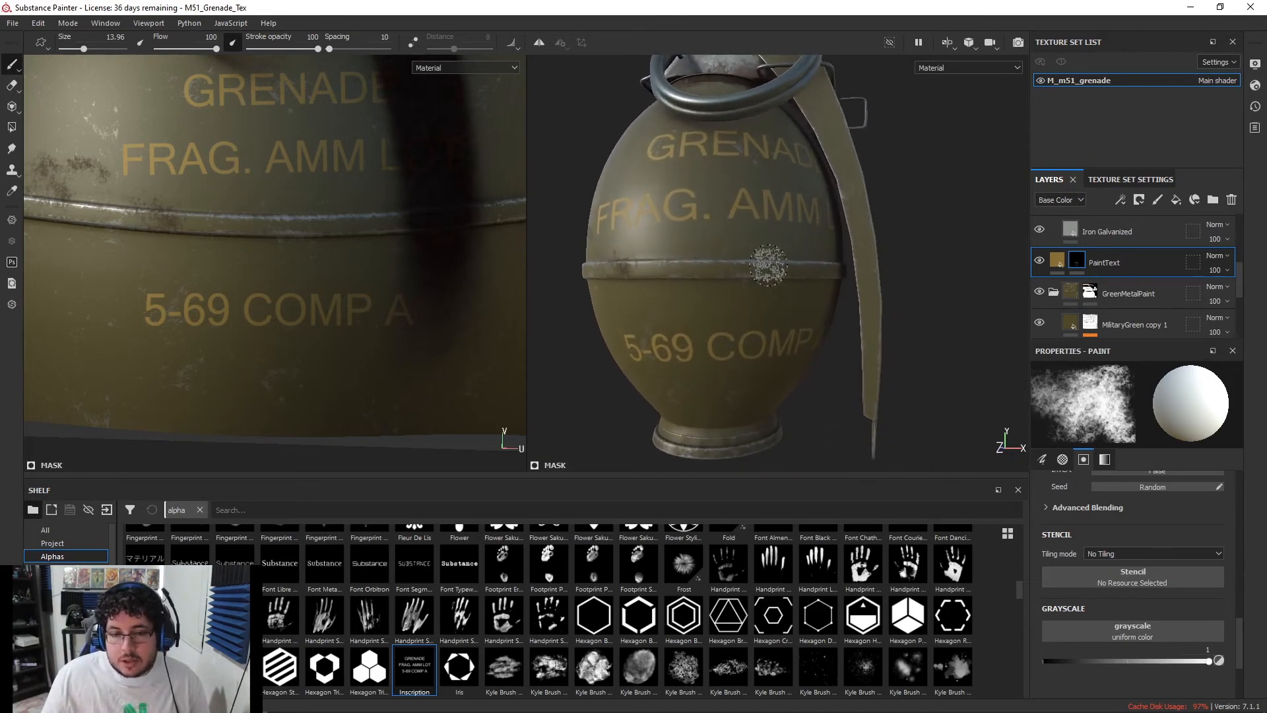
pyautogui.hotkey('ctrl', 'z')
pyautogui.keyDown('alt'); pyautogui.moveTo(769, 266); pyautogui.dragTo(760, 280, button='middle'); pyautogui.keyUp('alt')
pyautogui.hotkey('ctrl', 'z')
pyautogui.keyDown('alt'); pyautogui.moveTo(819, 288); pyautogui.dragTo(784, 278); pyautogui.keyUp('alt')
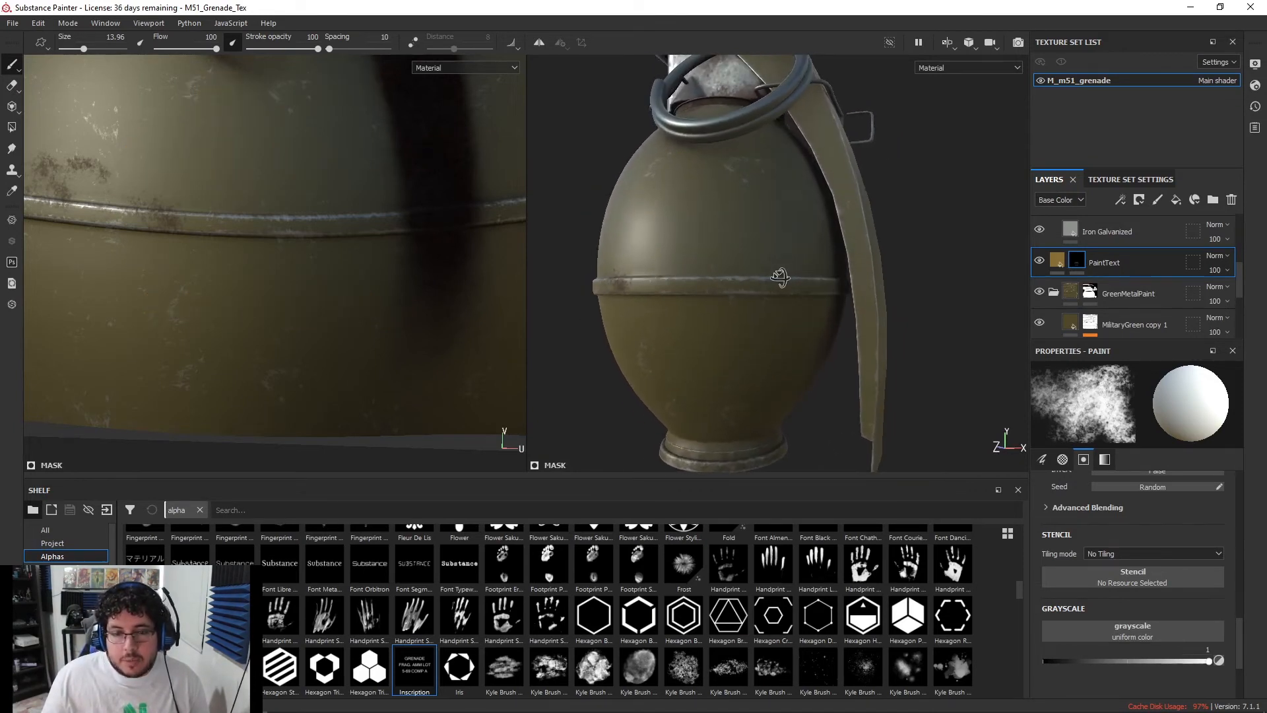
# Activate the Projection tool and frame the 3D grenade so the Inscription stencil's upper lines lie above the body's band
pyautogui.keyDown('alt'); pyautogui.moveTo(783, 277); pyautogui.dragTo(772, 320, button='middle'); pyautogui.keyUp('alt')
pyautogui.moveTo(772, 320)
pyautogui.keyDown('alt'); pyautogui.mouseDown()
pyautogui.moveTo(792, 311)
pyautogui.moveTo(781, 314)
pyautogui.mouseUp(); pyautogui.keyUp('alt')
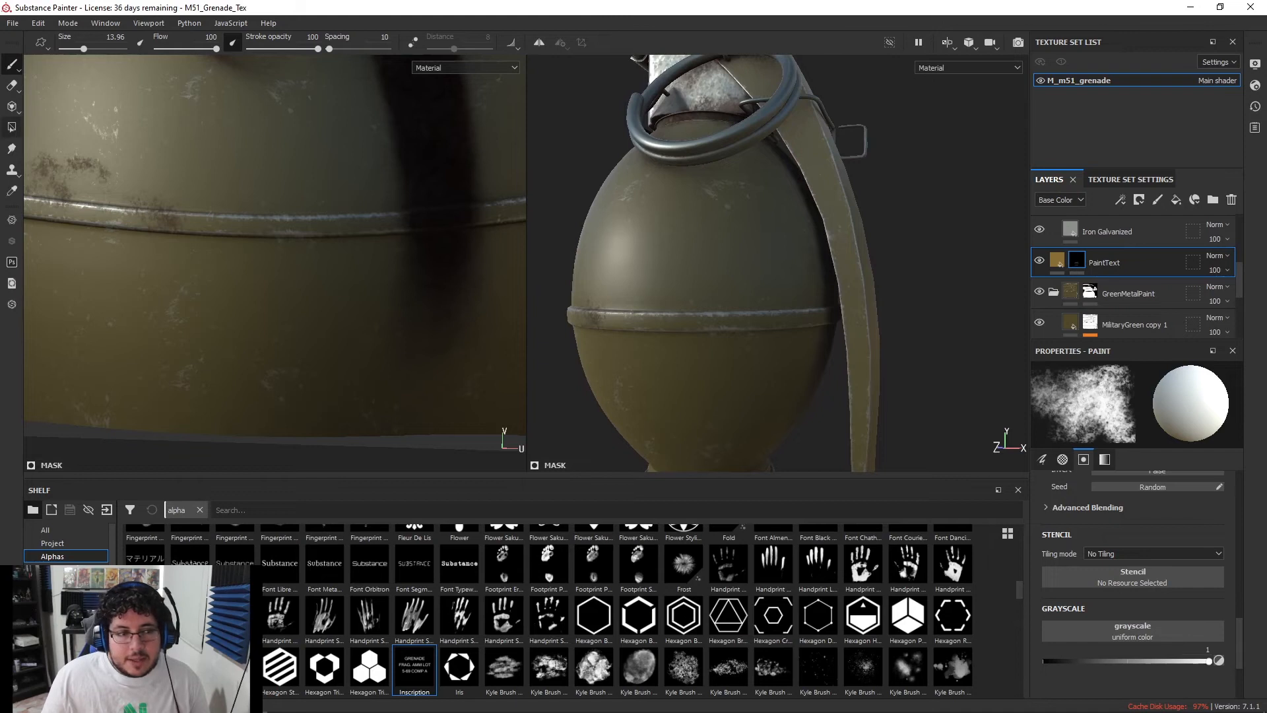
pyautogui.press('3')
pyautogui.keyDown('alt'); pyautogui.moveTo(792, 281); pyautogui.dragTo(803, 252, button='middle'); pyautogui.keyUp('alt')
pyautogui.keyDown('alt'); pyautogui.moveTo(803, 253); pyautogui.dragTo(821, 253, button='right'); pyautogui.keyUp('alt')
pyautogui.keyDown('alt'); pyautogui.moveTo(821, 254); pyautogui.dragTo(857, 252, button='middle'); pyautogui.keyUp('alt')
pyautogui.keyDown('alt'); pyautogui.moveTo(857, 252); pyautogui.dragTo(847, 264); pyautogui.keyUp('alt')
pyautogui.keyDown('alt'); pyautogui.moveTo(848, 264); pyautogui.dragTo(850, 251, button='middle'); pyautogui.keyUp('alt')
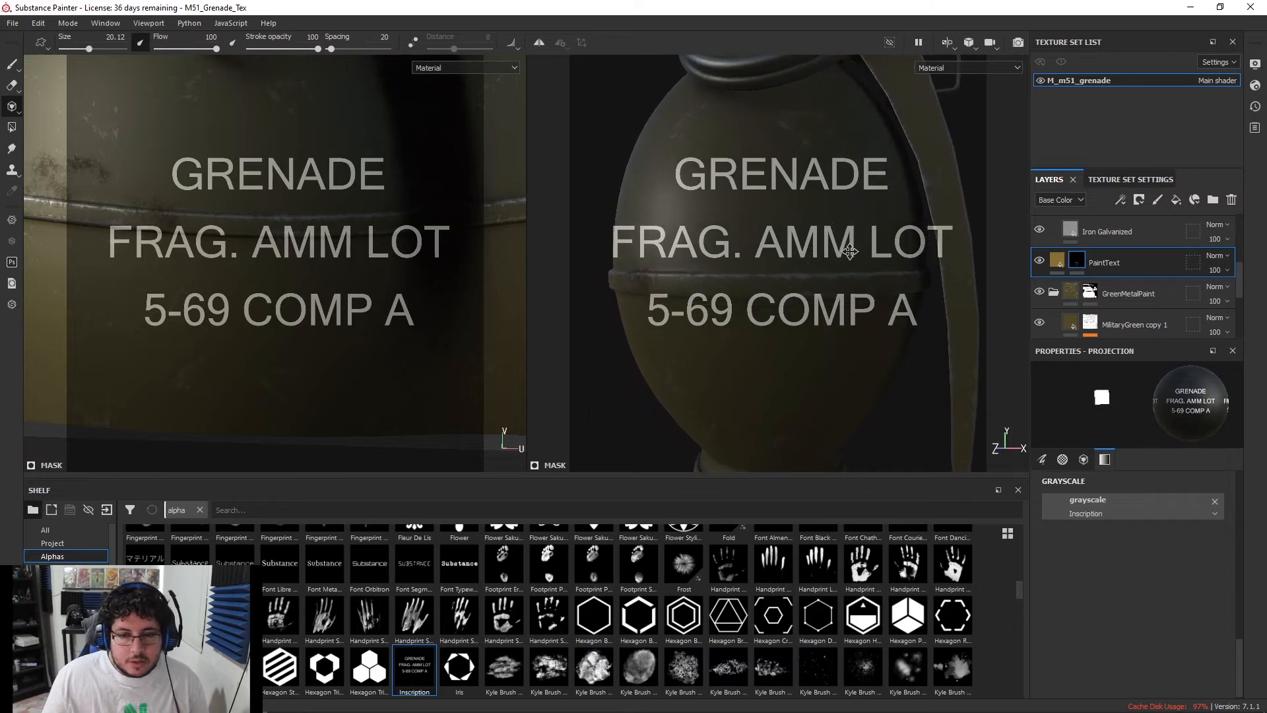
pyautogui.keyDown('alt'); pyautogui.moveTo(839, 246); pyautogui.dragTo(849, 243, button='right'); pyautogui.keyUp('alt')
pyautogui.keyDown('alt'); pyautogui.moveTo(849, 244); pyautogui.dragTo(845, 248, button='middle'); pyautogui.keyUp('alt')
pyautogui.keyDown('alt'); pyautogui.moveTo(845, 249); pyautogui.dragTo(872, 264, button='right'); pyautogui.keyUp('alt')
pyautogui.keyDown('alt'); pyautogui.moveTo(829, 233); pyautogui.dragTo(861, 245, button='middle'); pyautogui.keyUp('alt')
# Try to project the GRENADE and FRAG. AMM LOT lines onto the body in the 3D view, and undo the strokes
pyautogui.moveTo(713, 173); pyautogui.dragTo(785, 171)
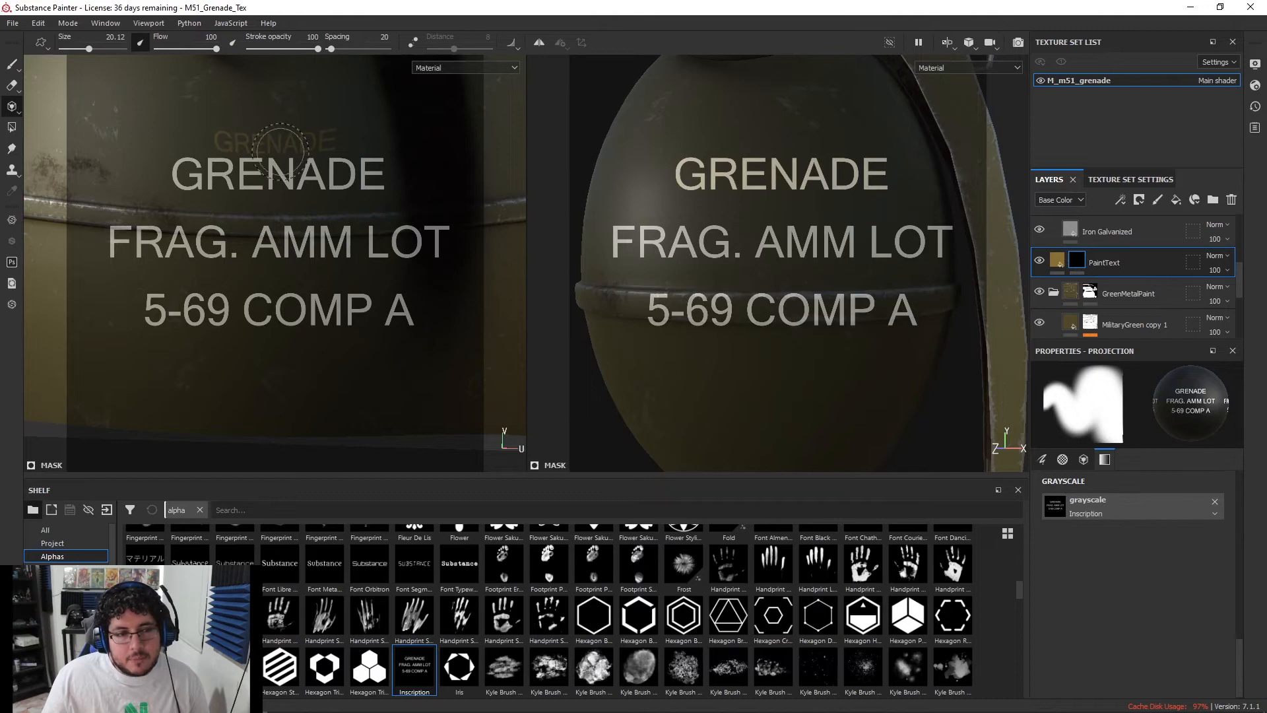
pyautogui.moveTo(852, 176); pyautogui.dragTo(867, 177)
pyautogui.moveTo(630, 244); pyautogui.dragTo(857, 244)
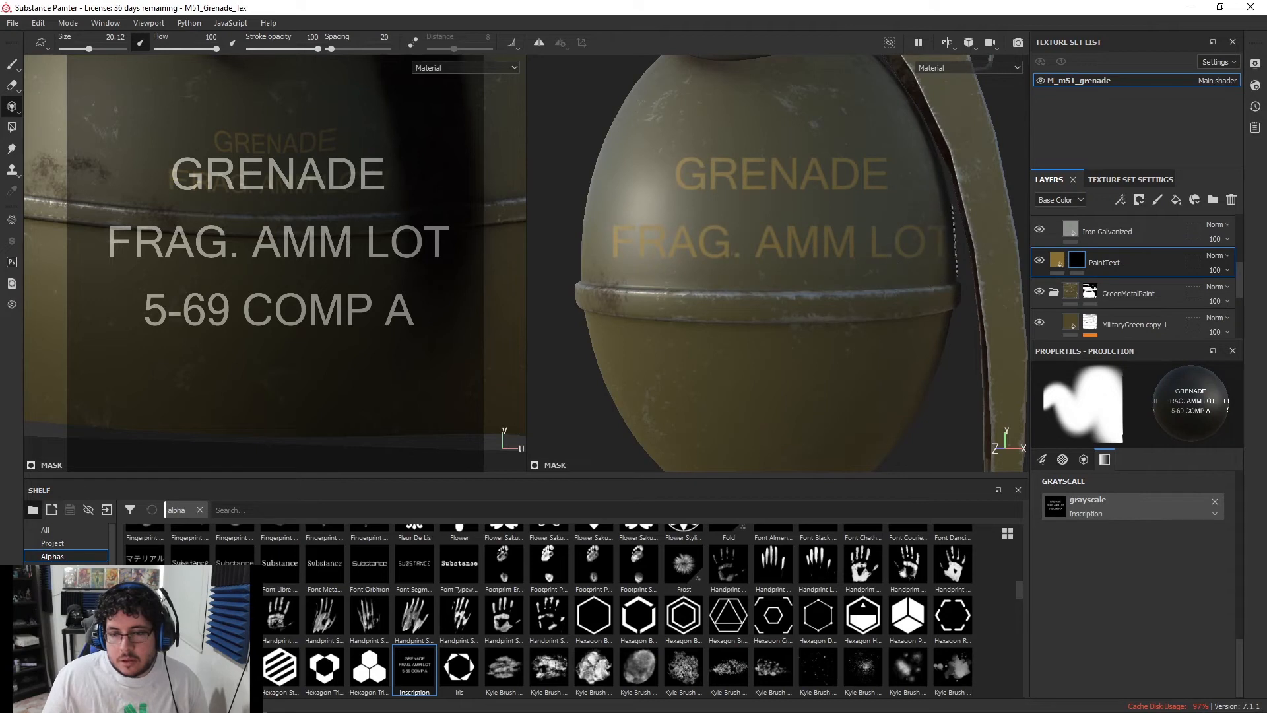
pyautogui.keyDown('alt'); pyautogui.moveTo(631, 236); pyautogui.dragTo(871, 271); pyautogui.keyUp('alt')
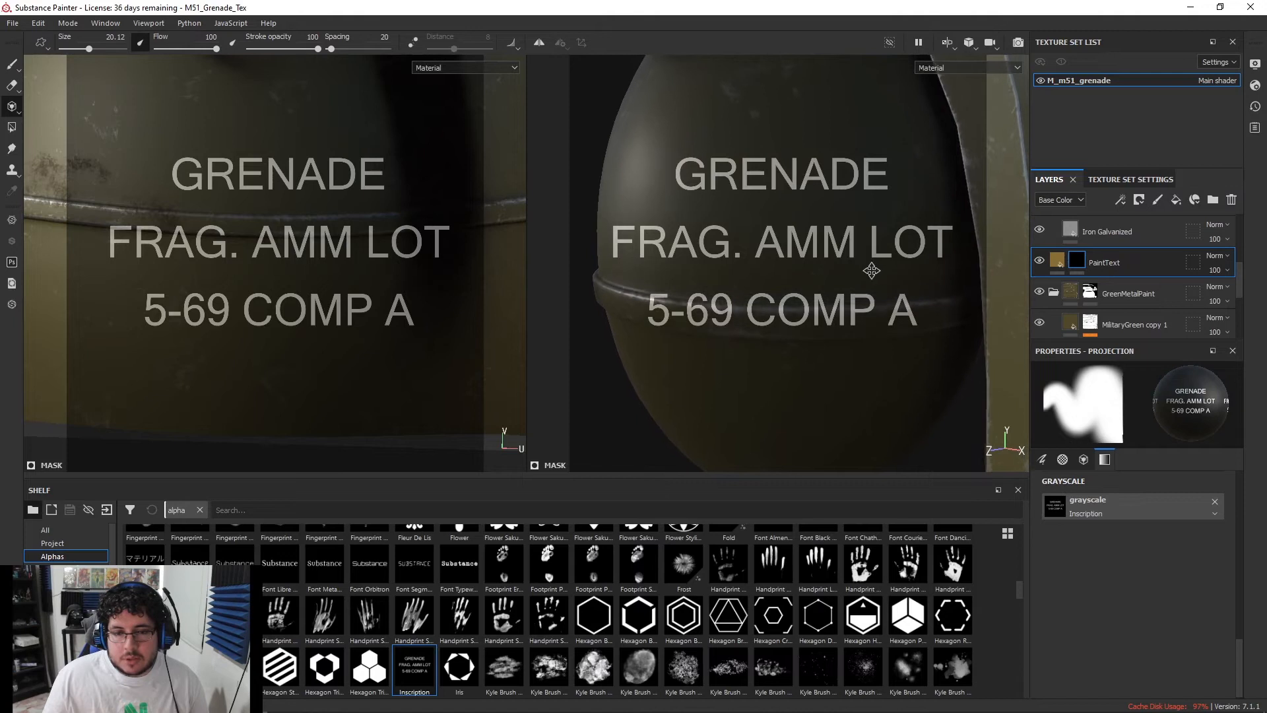
pyautogui.moveTo(714, 173); pyautogui.dragTo(722, 170)
pyautogui.moveTo(822, 241)
pyautogui.mouseDown()
pyautogui.moveTo(680, 239)
pyautogui.moveTo(627, 225)
pyautogui.moveTo(813, 243)
pyautogui.mouseUp()
pyautogui.hotkey('ctrl', 'z')
# Project the GRENADE line onto the upper body, and project FRAG. AMM LOT with wider line spacing just above the band
pyautogui.moveTo(721, 163); pyautogui.dragTo(726, 160)
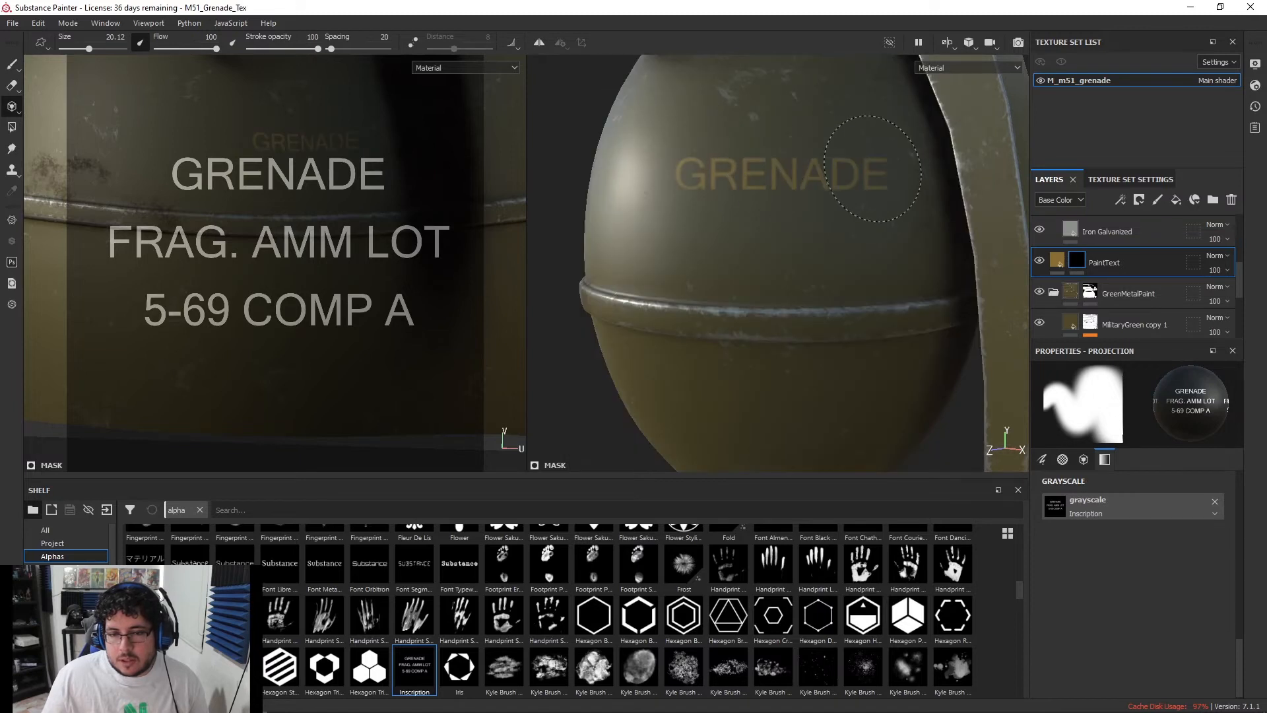
pyautogui.moveTo(849, 175); pyautogui.dragTo(853, 178)
pyautogui.moveTo(861, 231)
pyautogui.keyDown('alt'); pyautogui.mouseDown(button='middle')
pyautogui.moveTo(854, 190)
pyautogui.moveTo(844, 194)
pyautogui.mouseUp(button='middle'); pyautogui.keyUp('alt')
pyautogui.keyDown('alt'); pyautogui.moveTo(845, 212); pyautogui.dragTo(803, 231, button='right'); pyautogui.keyUp('alt')
pyautogui.keyDown('alt'); pyautogui.moveTo(803, 232); pyautogui.dragTo(813, 243, button='middle'); pyautogui.keyUp('alt')
pyautogui.moveTo(627, 241); pyautogui.dragTo(687, 245)
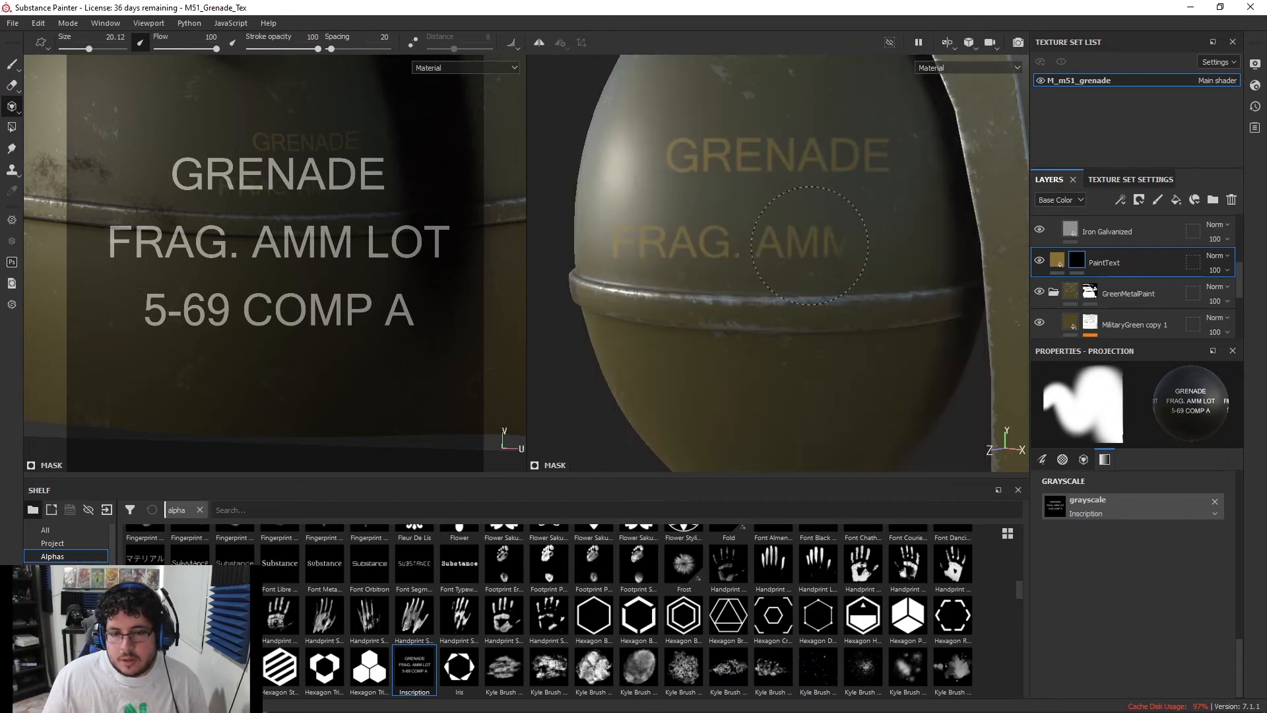
pyautogui.moveTo(895, 243)
pyautogui.mouseDown()
pyautogui.moveTo(880, 254)
pyautogui.moveTo(860, 215)
pyautogui.moveTo(799, 238)
pyautogui.mouseUp()
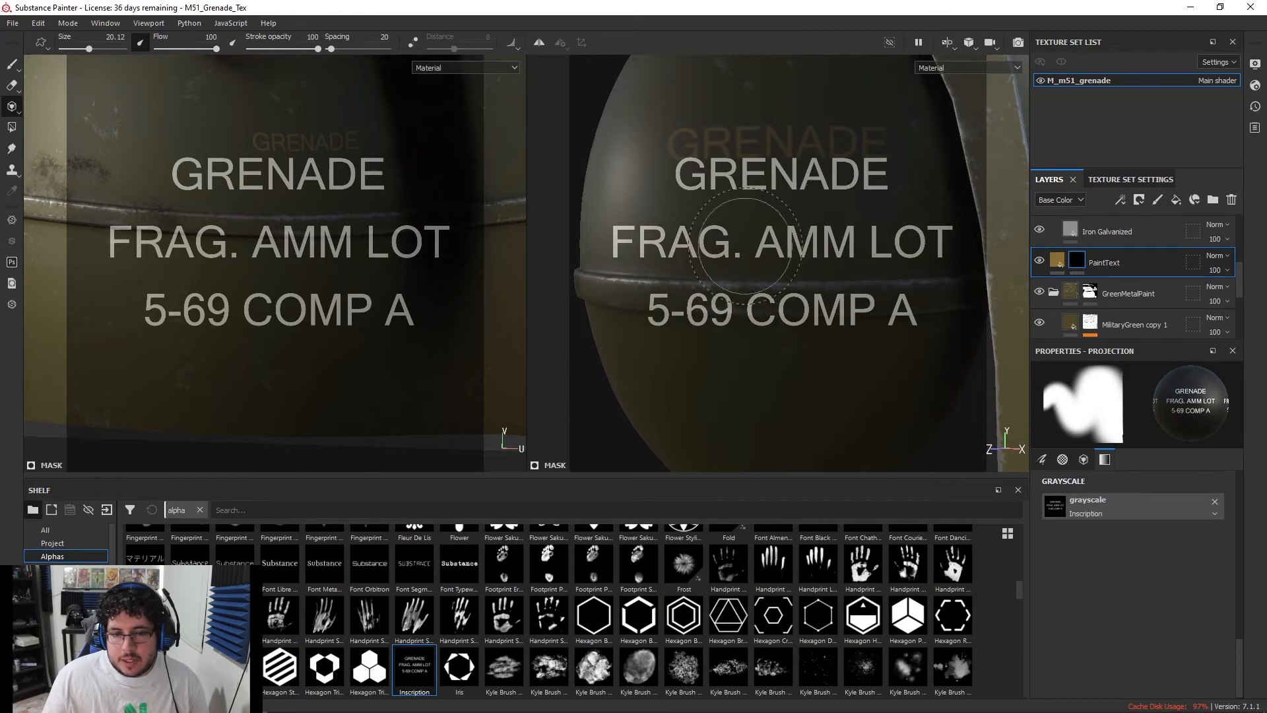
pyautogui.moveTo(625, 236); pyautogui.dragTo(704, 242)
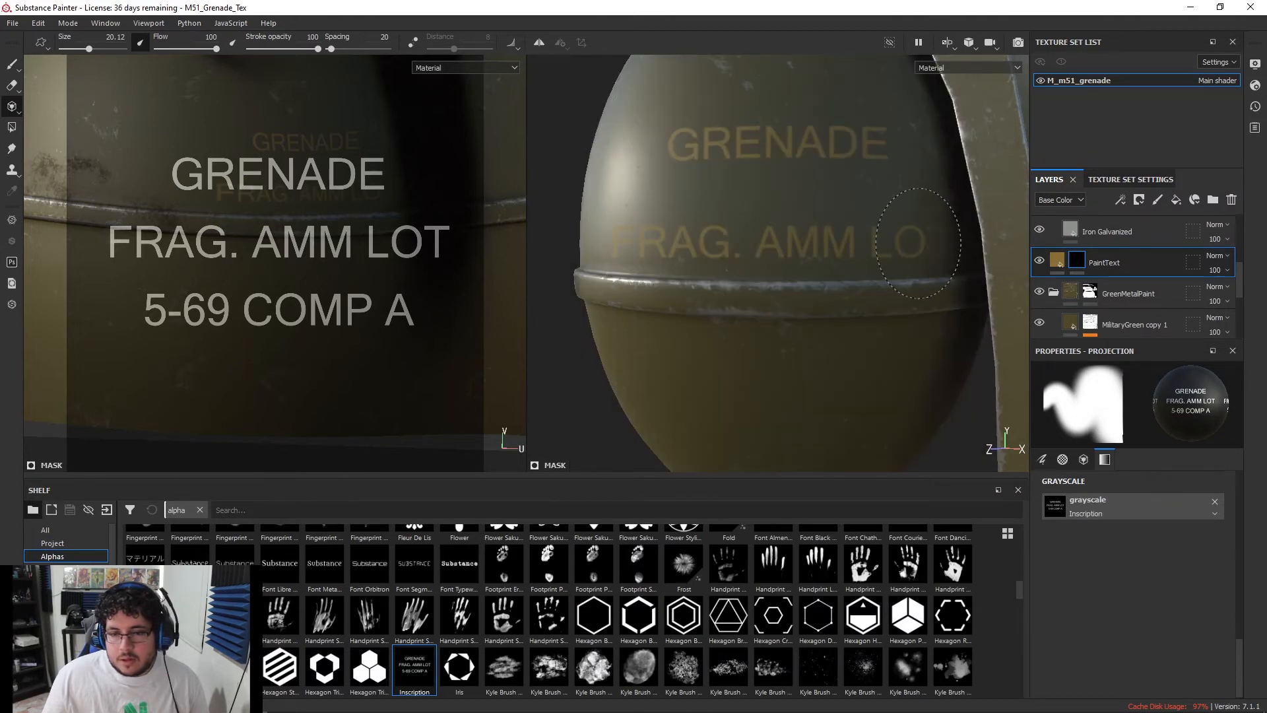
# Project the 5-69 COMP A line below the band, and switch to the Paint tool to check the inscription on the grenade
pyautogui.moveTo(686, 242)
pyautogui.keyDown('alt'); pyautogui.mouseDown()
pyautogui.moveTo(903, 244)
pyautogui.moveTo(714, 306)
pyautogui.moveTo(788, 267)
pyautogui.moveTo(883, 274)
pyautogui.moveTo(848, 286)
pyautogui.moveTo(834, 311)
pyautogui.moveTo(652, 314)
pyautogui.moveTo(847, 320)
pyautogui.moveTo(687, 310)
pyautogui.moveTo(721, 321)
pyautogui.moveTo(685, 306)
pyautogui.mouseUp(); pyautogui.keyUp('alt')
pyautogui.scroll(-3, 920, 316)
pyautogui.press('1')
pyautogui.keyDown('alt'); pyautogui.moveTo(685, 306); pyautogui.dragTo(610, 258, button='middle'); pyautogui.keyUp('alt')
pyautogui.moveTo(610, 257)
pyautogui.keyDown('alt'); pyautogui.mouseDown()
pyautogui.moveTo(705, 284)
pyautogui.moveTo(668, 286)
pyautogui.mouseUp(); pyautogui.keyUp('alt')
pyautogui.keyDown('alt'); pyautogui.moveTo(680, 290); pyautogui.dragTo(950, 323, button='right'); pyautogui.keyUp('alt')
pyautogui.moveTo(843, 305)
pyautogui.keyDown('alt'); pyautogui.mouseDown(button='middle')
pyautogui.moveTo(778, 322)
pyautogui.moveTo(825, 322)
pyautogui.mouseUp(button='middle'); pyautogui.keyUp('alt')
pyautogui.keyDown('alt'); pyautogui.moveTo(835, 285); pyautogui.dragTo(804, 287); pyautogui.keyUp('alt')
# Brighten the PaintText fill layer's base color to a more saturated mustard yellow, a88733
pyautogui.click(1057, 261)
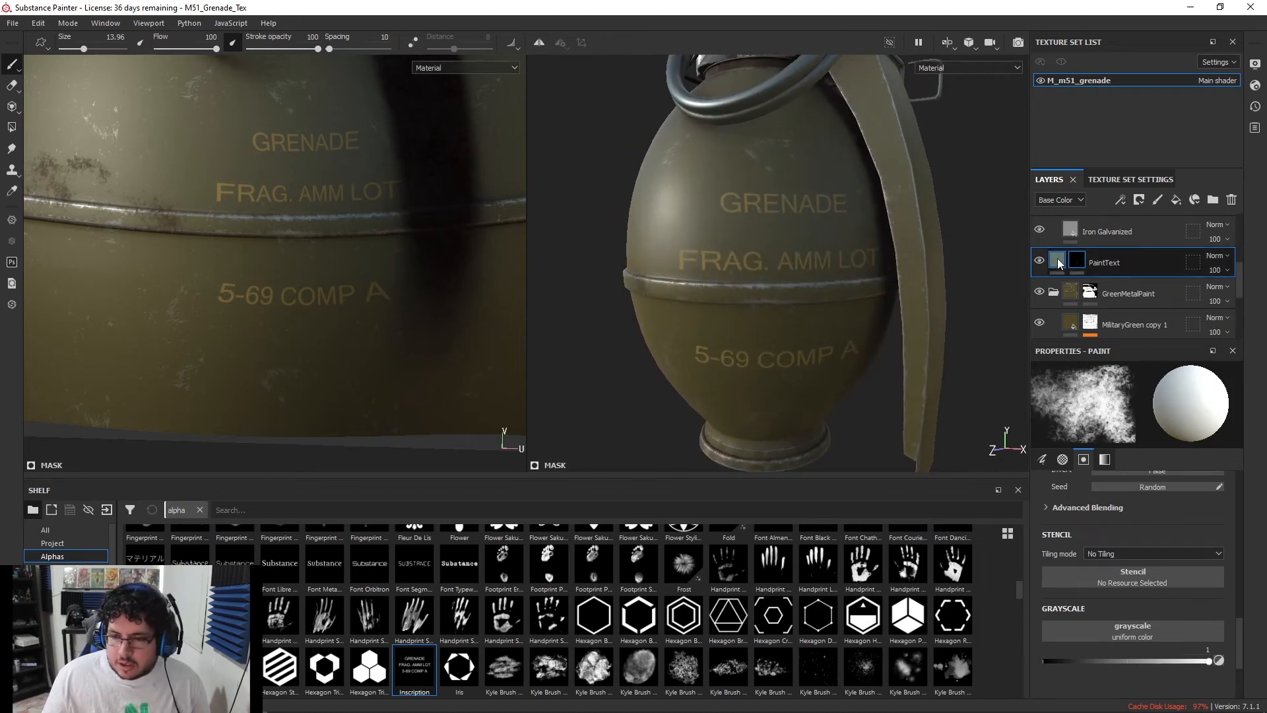
pyautogui.click(1132, 506)
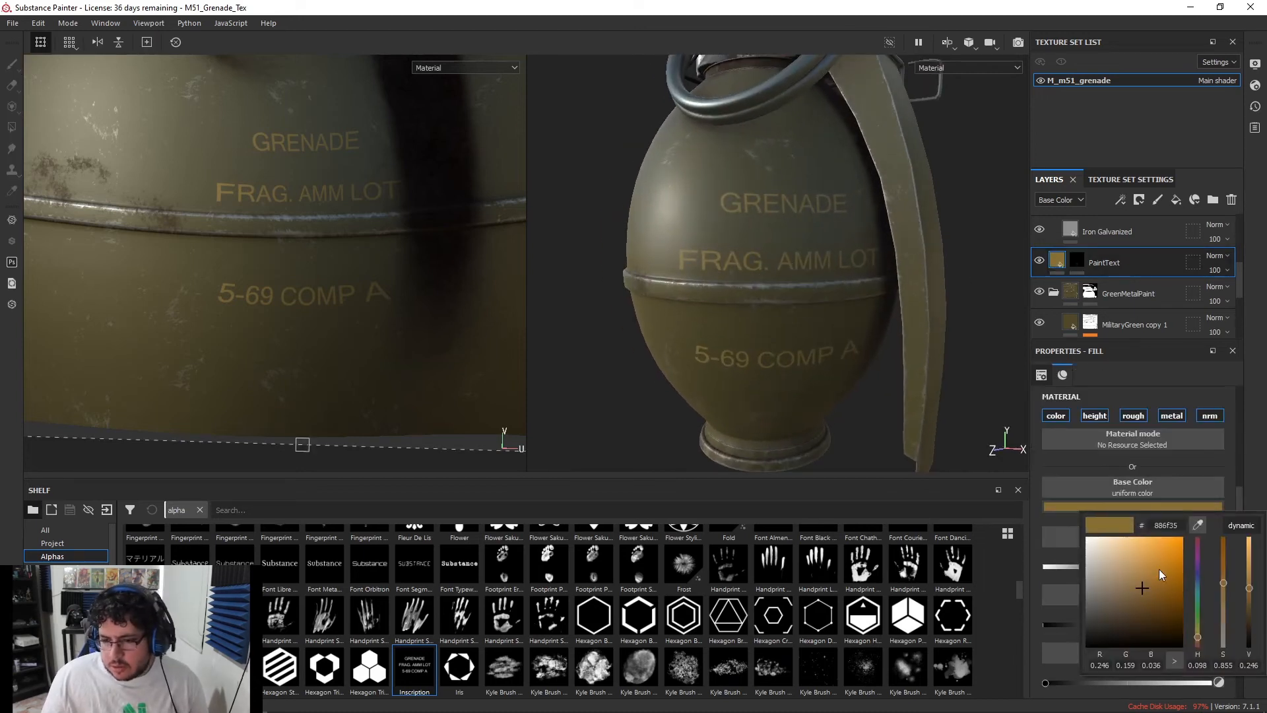
pyautogui.moveTo(1143, 584); pyautogui.dragTo(1151, 574)
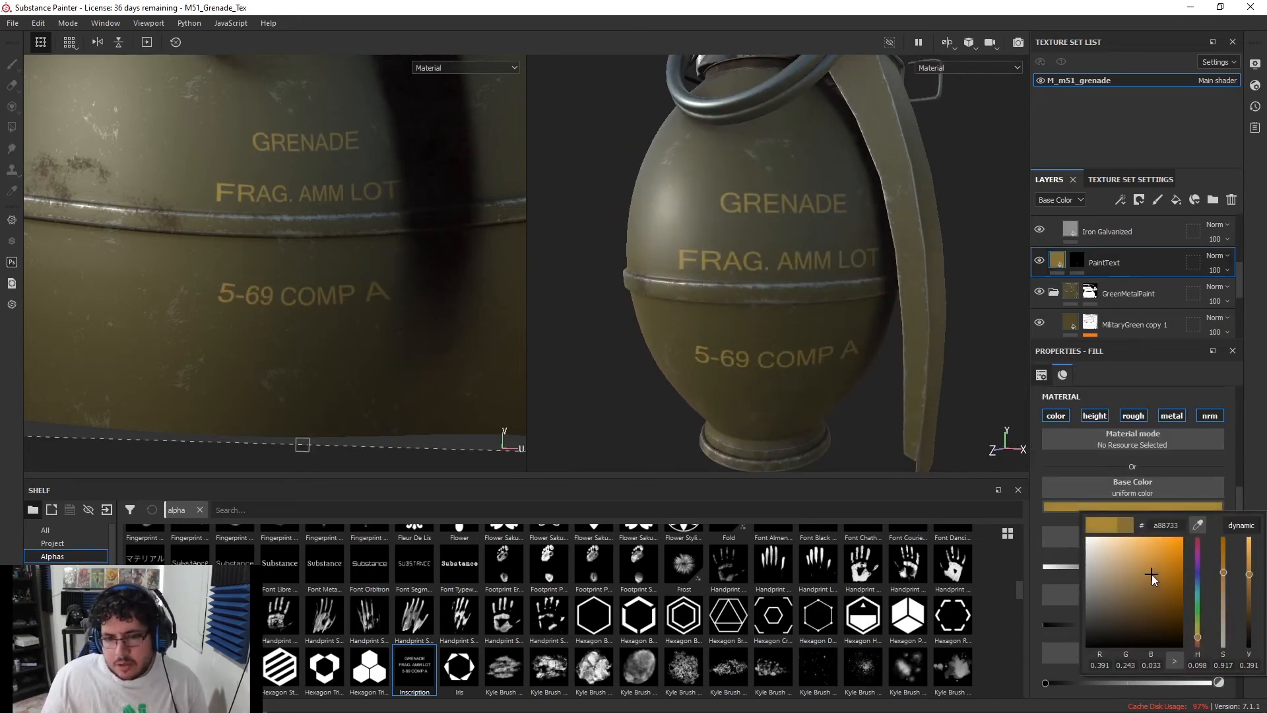
# Add a Dirt generator to the PaintText layer's mask and set its blend mode to Multiply
pyautogui.click(1075, 262)
pyautogui.rightClick(1075, 264)
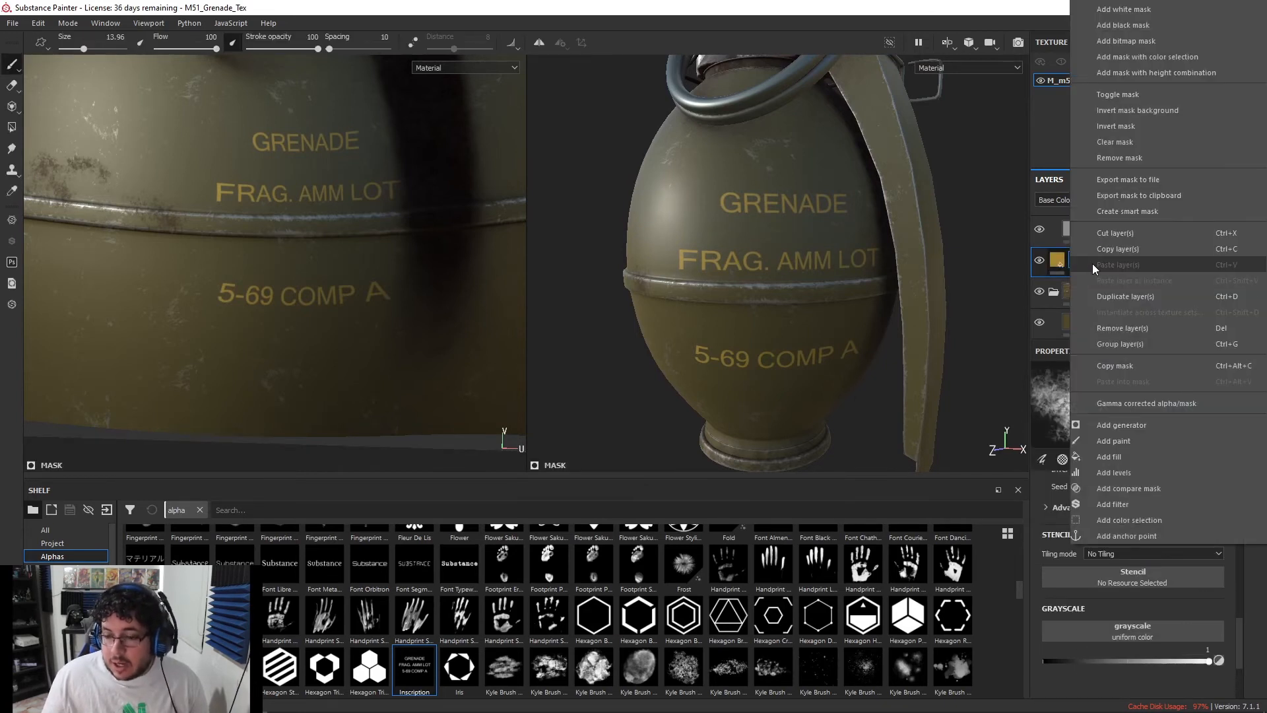
pyautogui.click(1138, 425)
pyautogui.click(1146, 399)
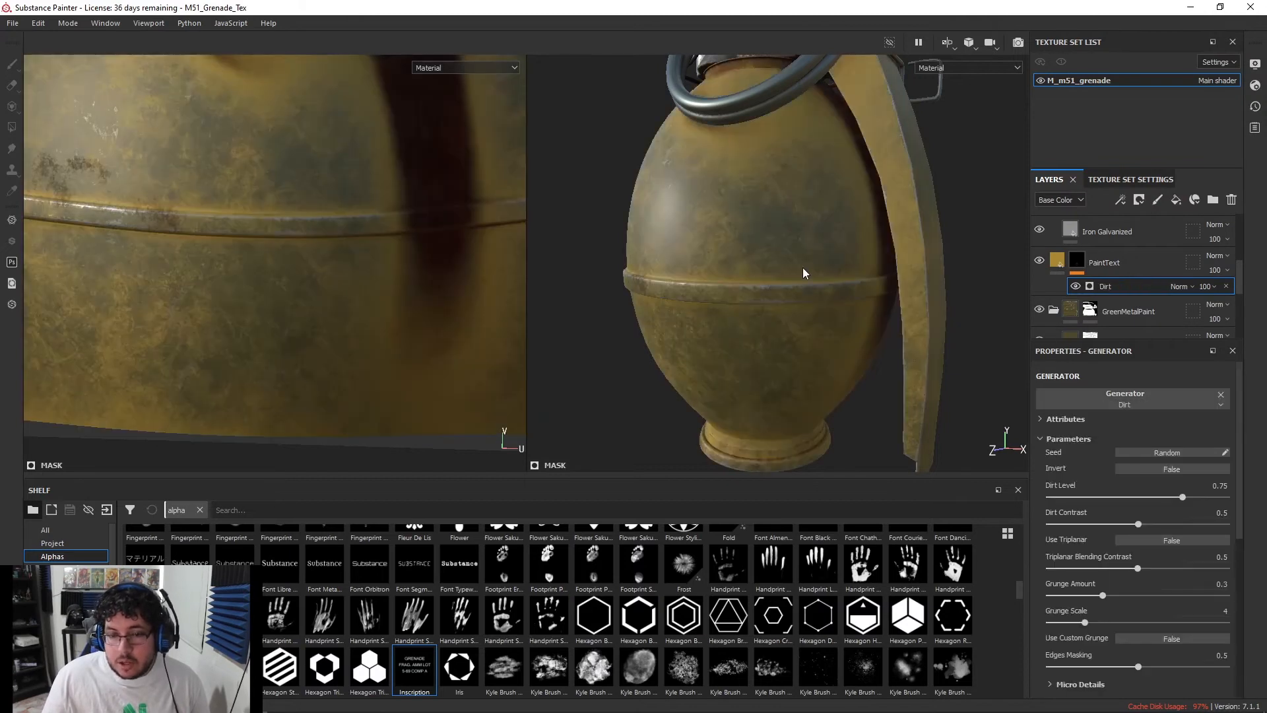
pyautogui.click(1185, 287)
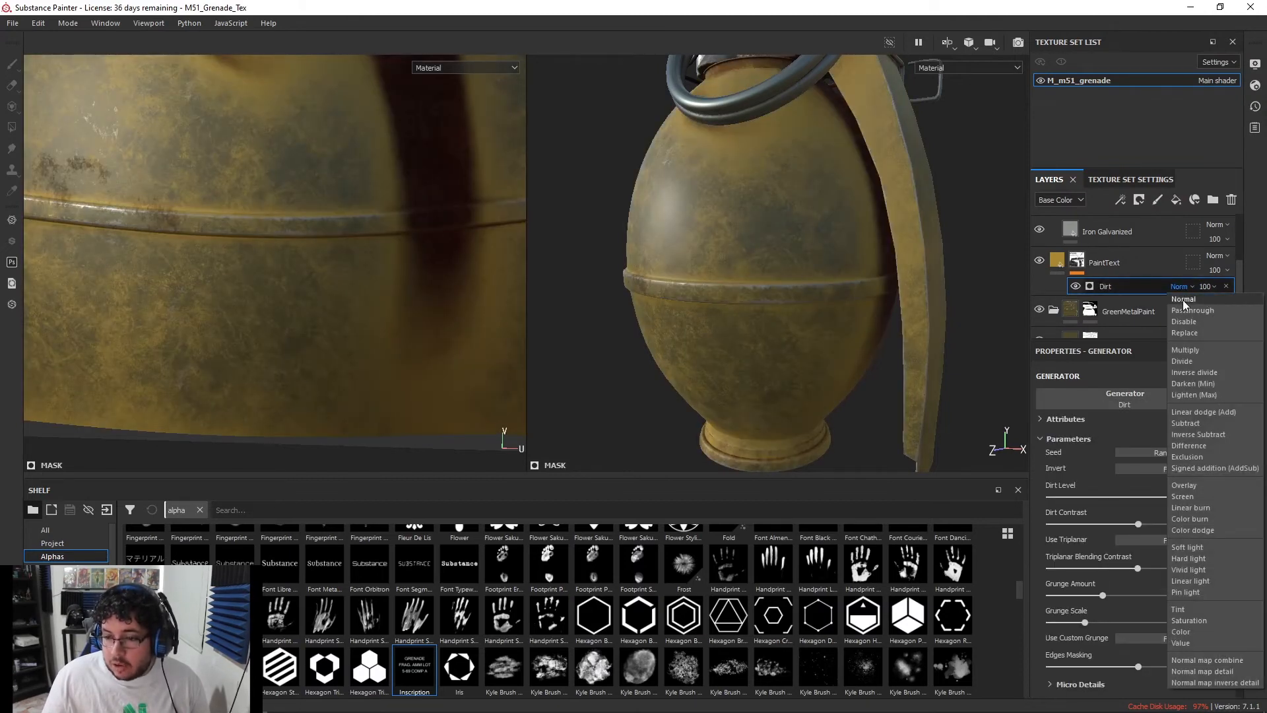
pyautogui.click(1187, 358)
# Set the Dirt generator's Dirt Level to 0.84 to reduce the wear on the painted text
pyautogui.scroll(3, 851, 274)
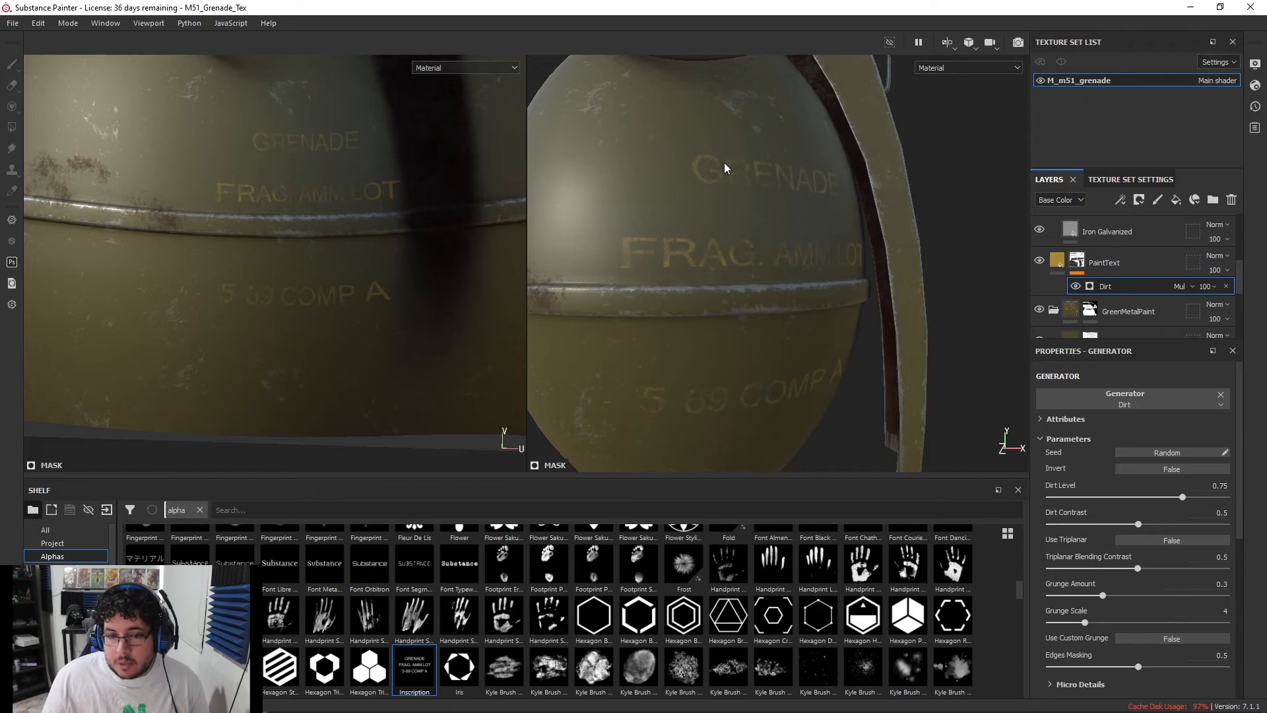
pyautogui.scroll(-2, 725, 167)
pyautogui.moveTo(1186, 496); pyautogui.dragTo(1202, 502)
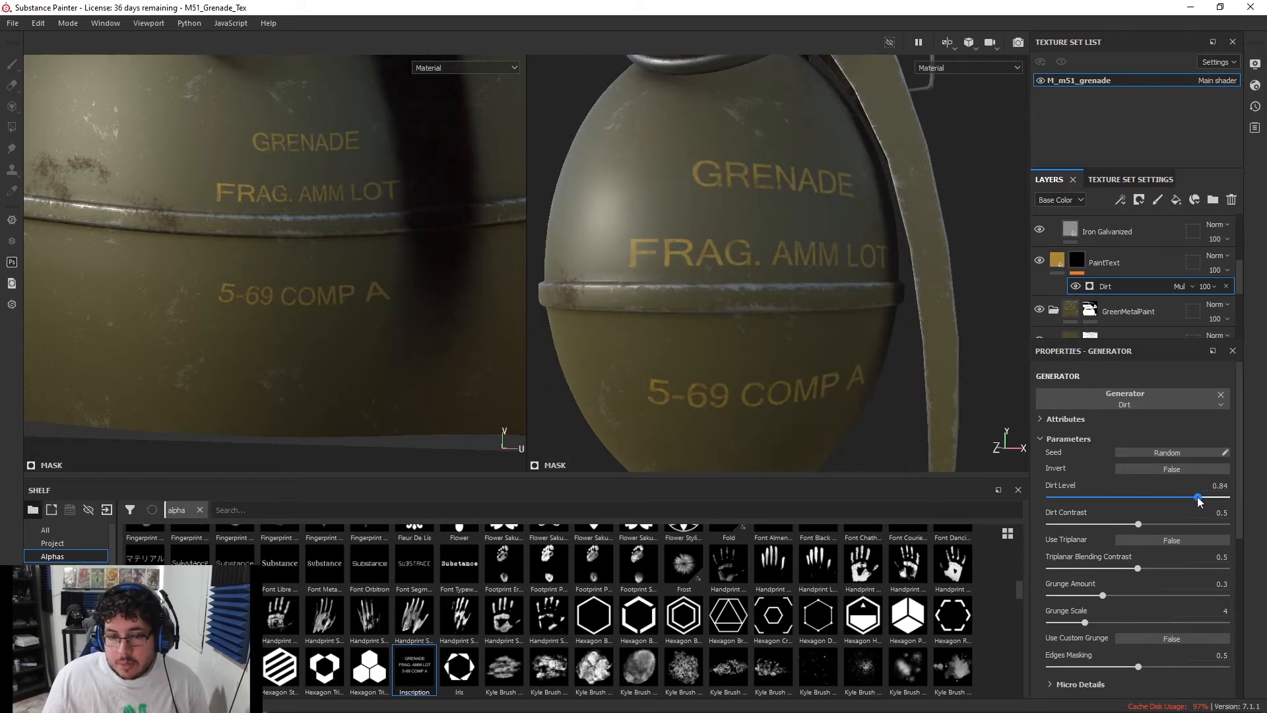
# Check the worn inscription on the whole grenade from several angles and save the project
pyautogui.scroll(-4, 930, 307)
pyautogui.keyDown('alt'); pyautogui.moveTo(822, 277); pyautogui.dragTo(849, 306); pyautogui.keyUp('alt')
pyautogui.scroll(-2, 841, 291)
pyautogui.keyDown('alt'); pyautogui.moveTo(806, 277); pyautogui.dragTo(824, 284, button='middle'); pyautogui.keyUp('alt')
pyautogui.keyDown('alt'); pyautogui.moveTo(825, 285); pyautogui.dragTo(862, 301); pyautogui.keyUp('alt')
pyautogui.scroll(-2, 862, 302)
pyautogui.keyDown('alt'); pyautogui.moveTo(862, 301); pyautogui.dragTo(850, 281, button='middle'); pyautogui.keyUp('alt')
pyautogui.hotkey('ctrl', 's')
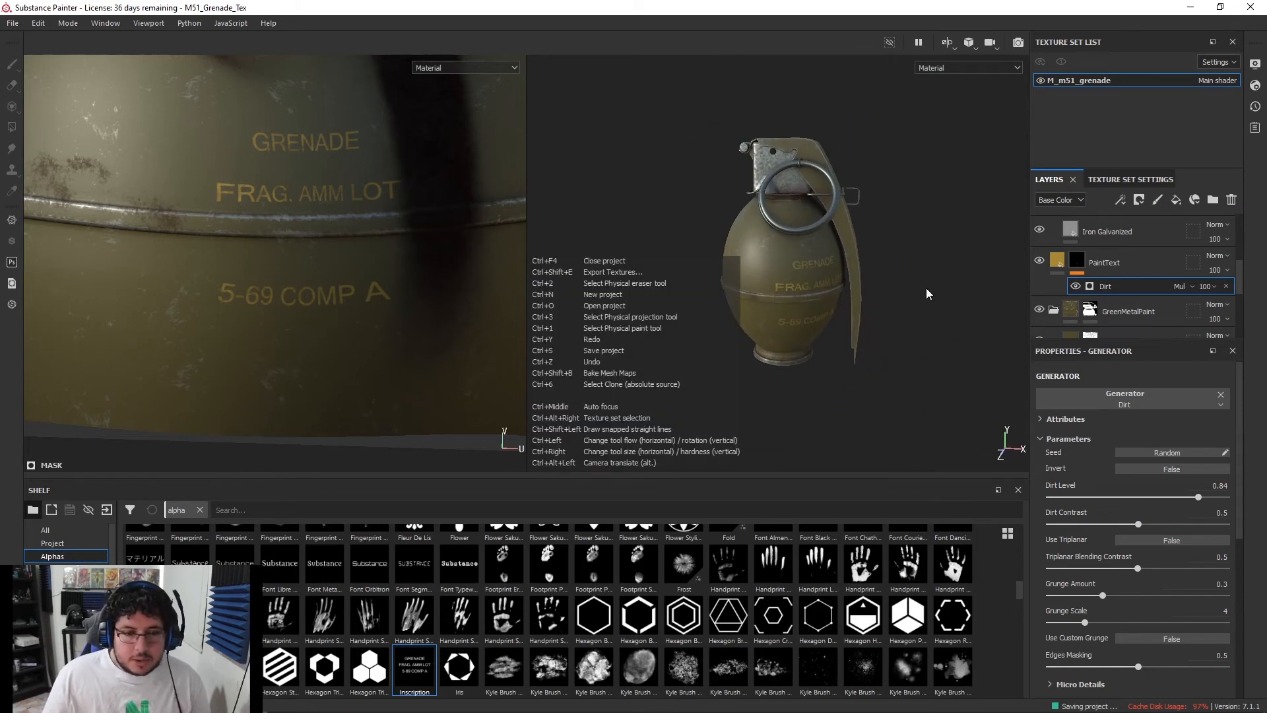
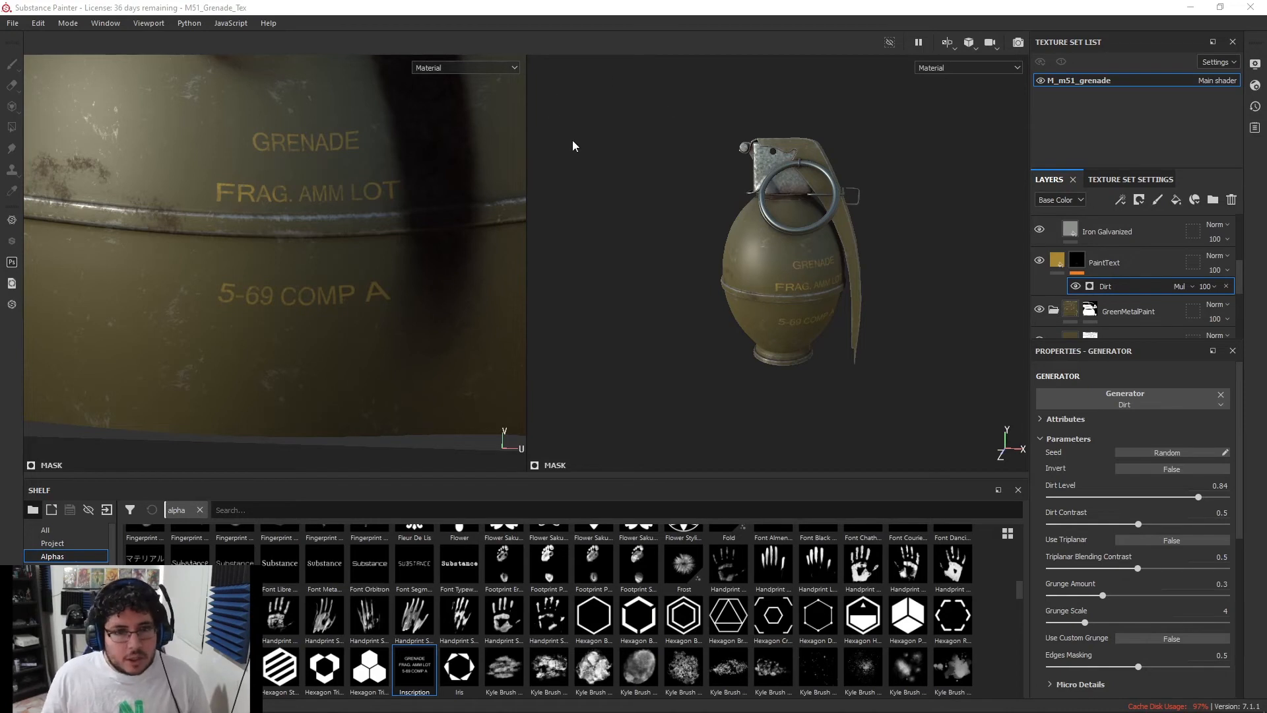
# Start a texture export and browse for its output directory to ProyectosCritical/2021/Nextut_Live/sourceimages
pyautogui.click(12, 22)
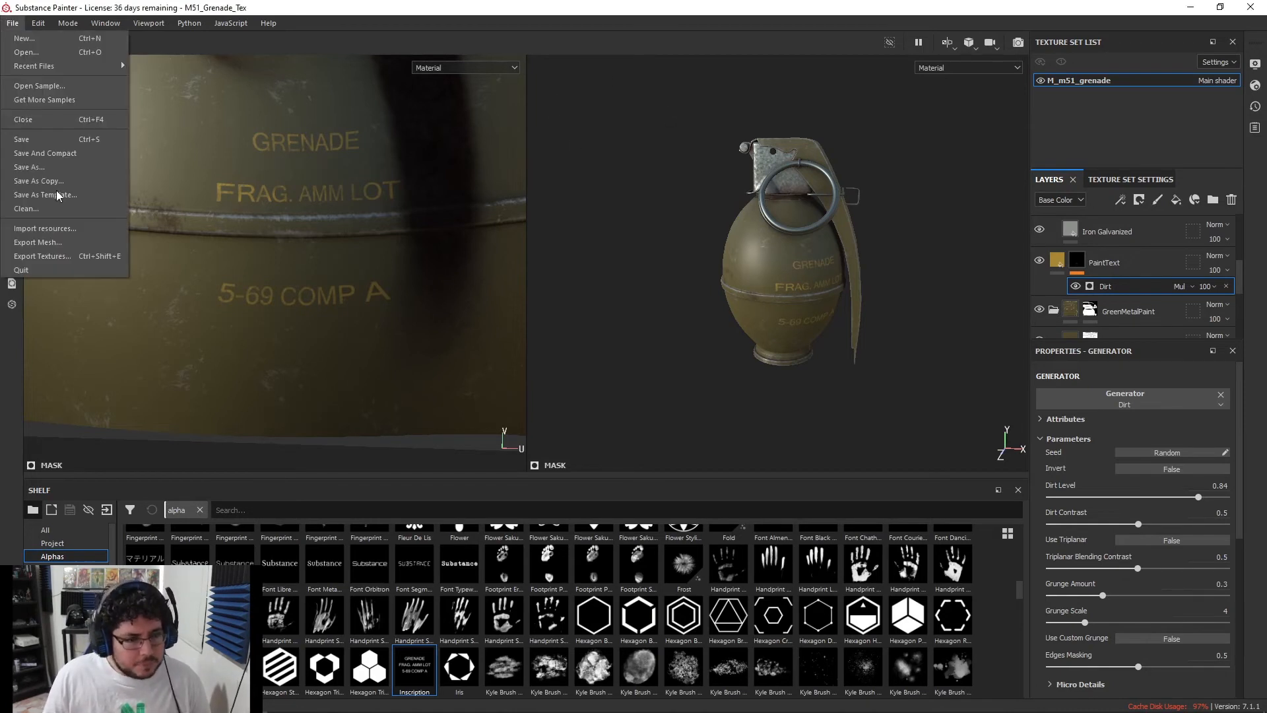
pyautogui.click(70, 256)
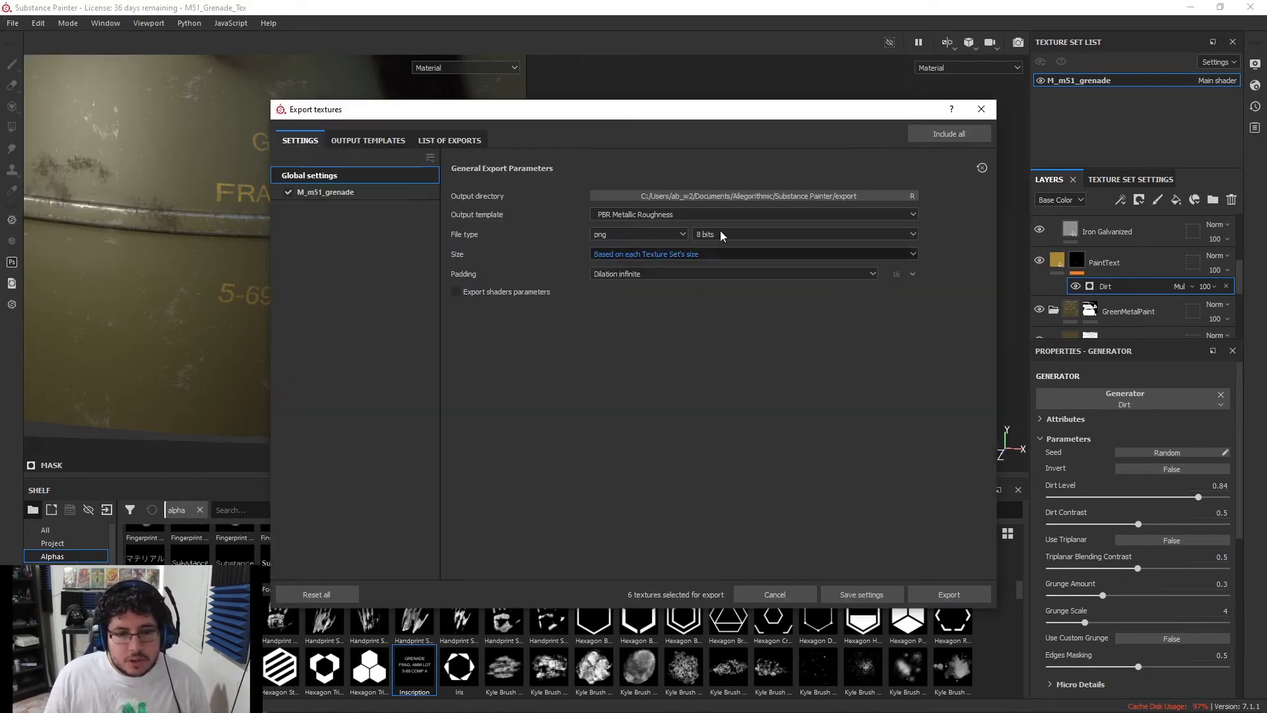
pyautogui.click(785, 196)
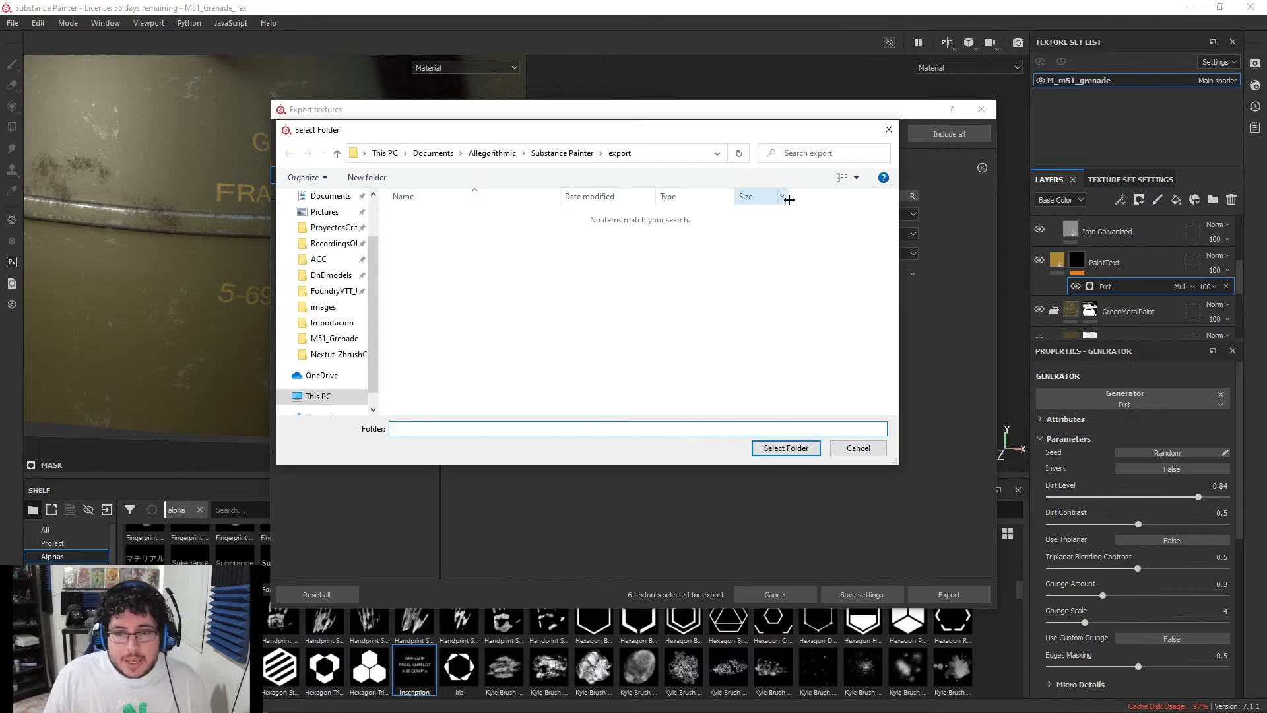
pyautogui.click(337, 227)
pyautogui.doubleClick(417, 229)
pyautogui.scroll(-2, 435, 317)
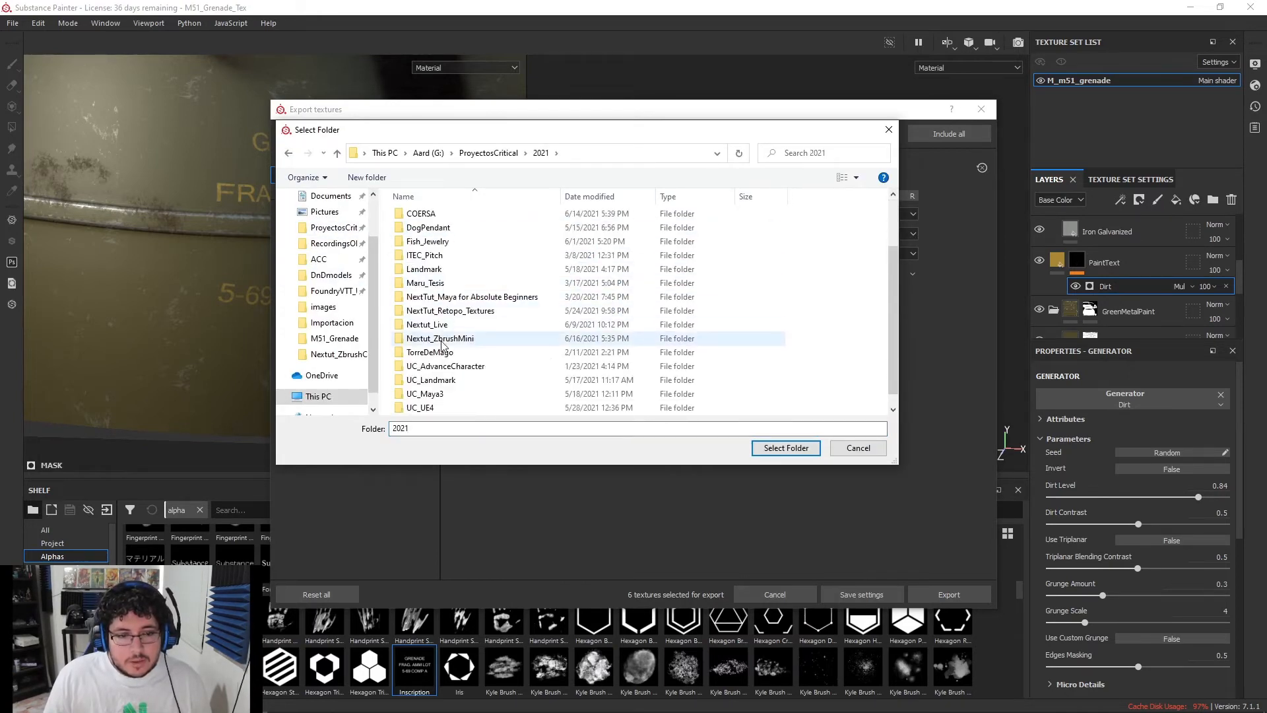
pyautogui.doubleClick(439, 332)
pyautogui.doubleClick(433, 382)
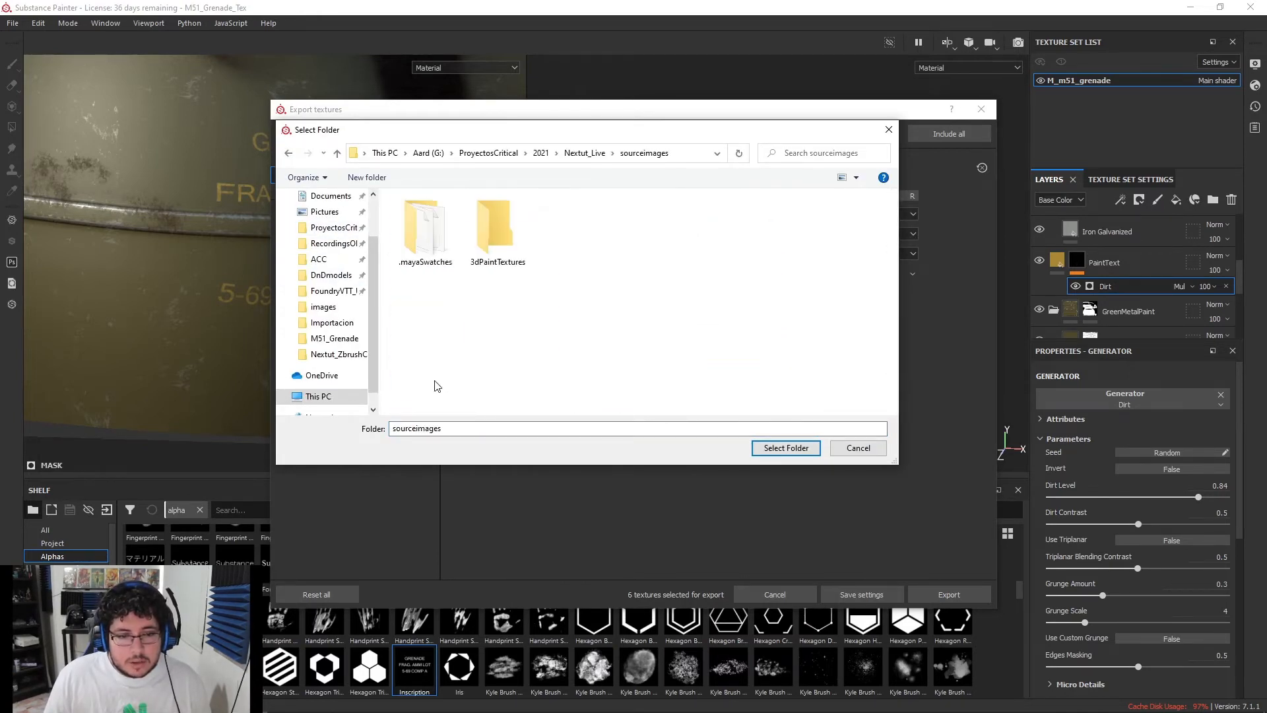
# Create a folder named M51_Grenade in sourceimages and choose it as the export's output directory
pyautogui.rightClick(582, 302)
pyautogui.moveTo(652, 433)
pyautogui.click(753, 437)
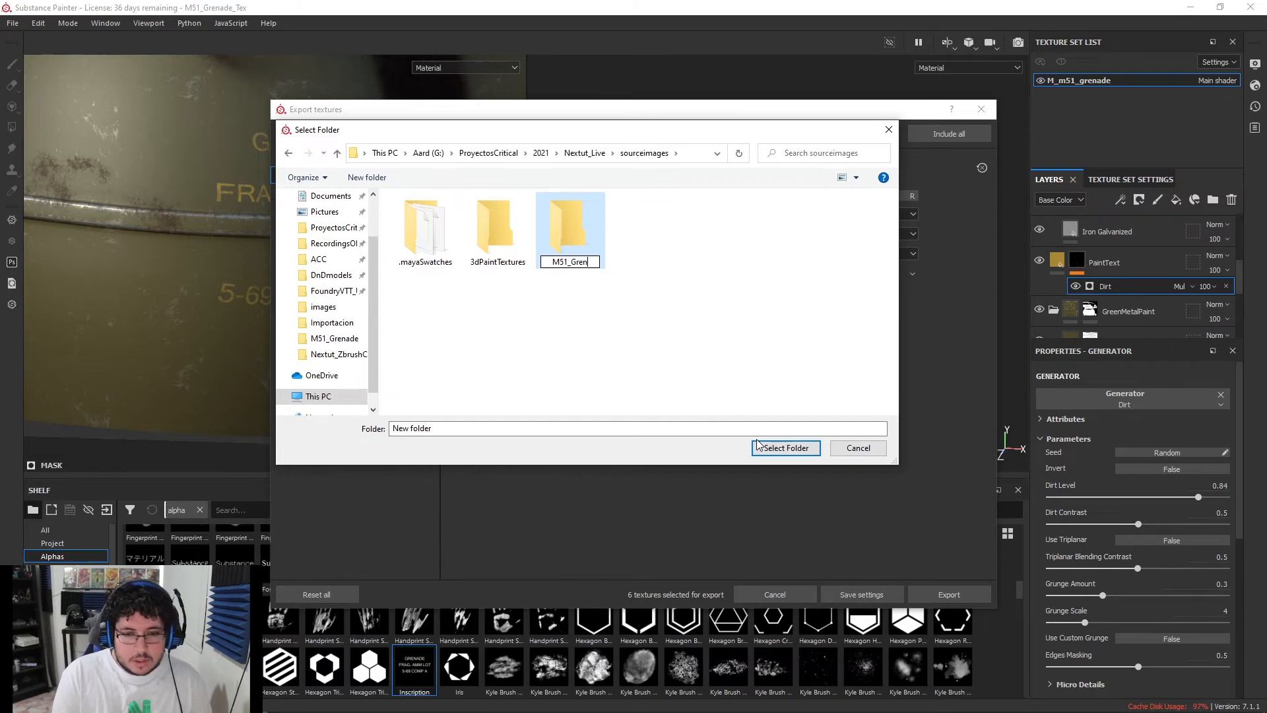
pyautogui.write('M51_Grenade')
pyautogui.press('Return')
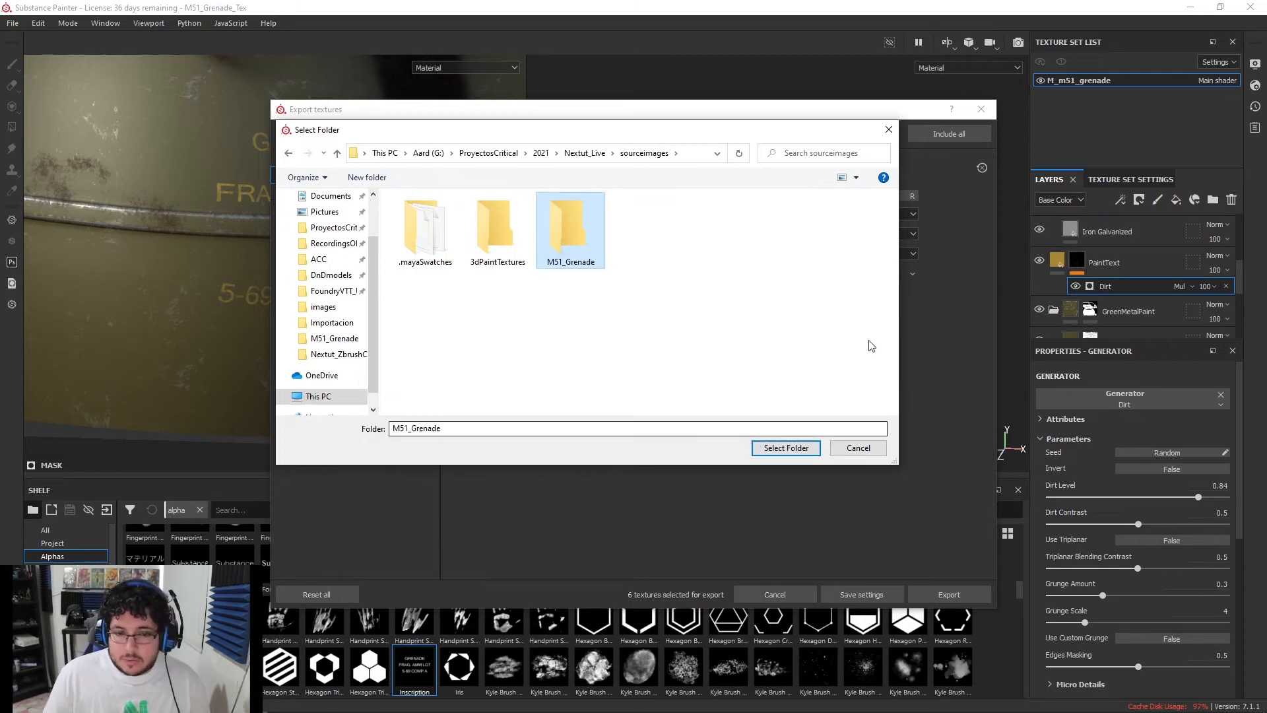
pyautogui.click(778, 447)
# Set the export file type to jpeg and the output template to Arnold (AiStandard)
pyautogui.click(656, 237)
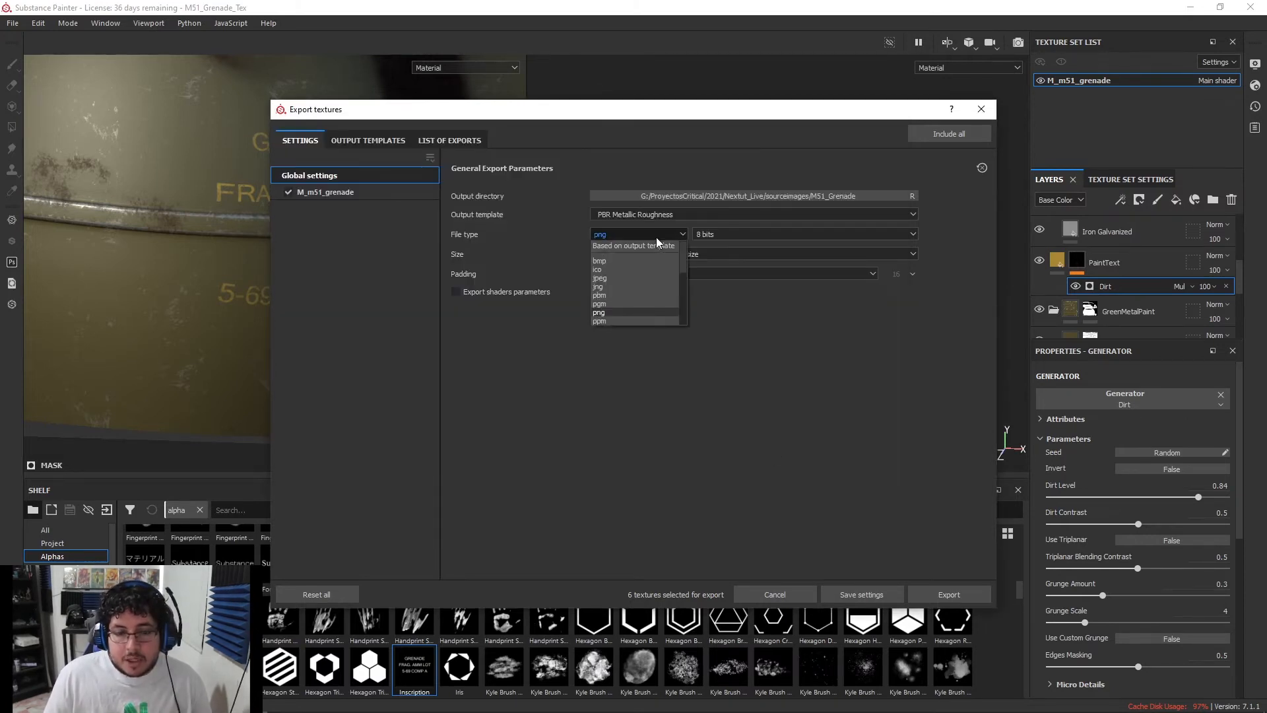
pyautogui.click(647, 277)
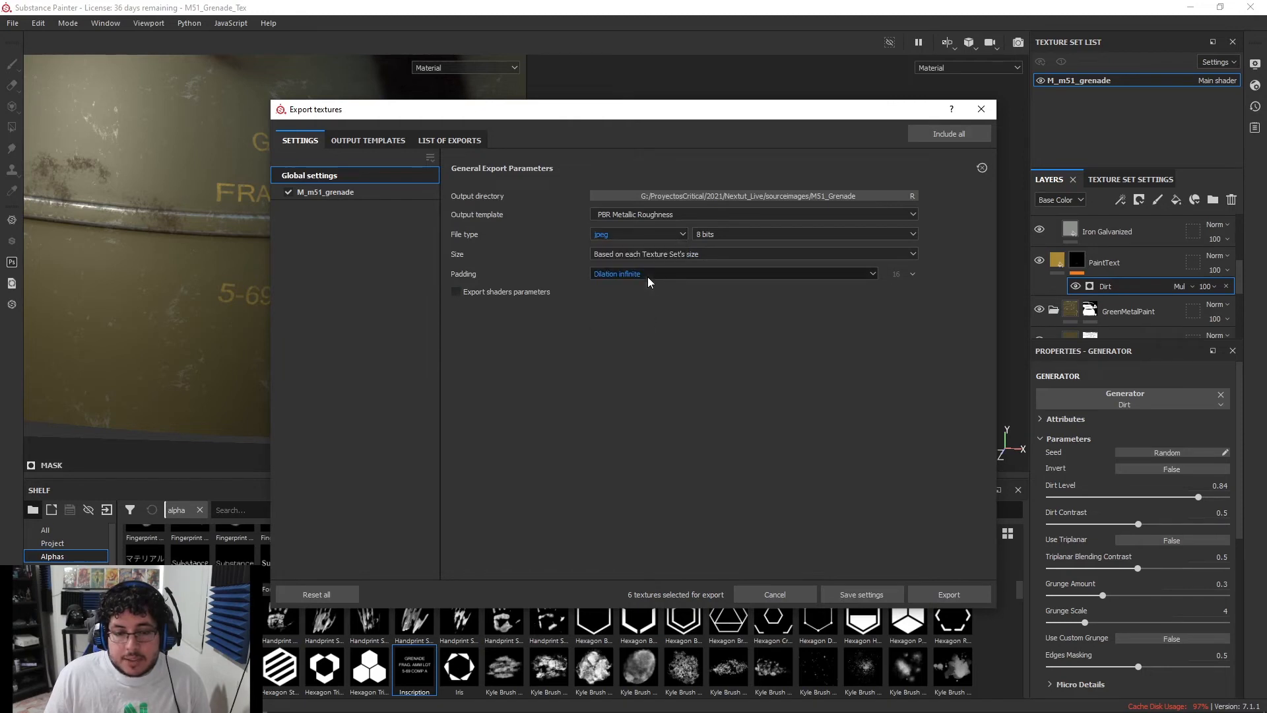
pyautogui.click(679, 214)
pyautogui.scroll(-5, 663, 263)
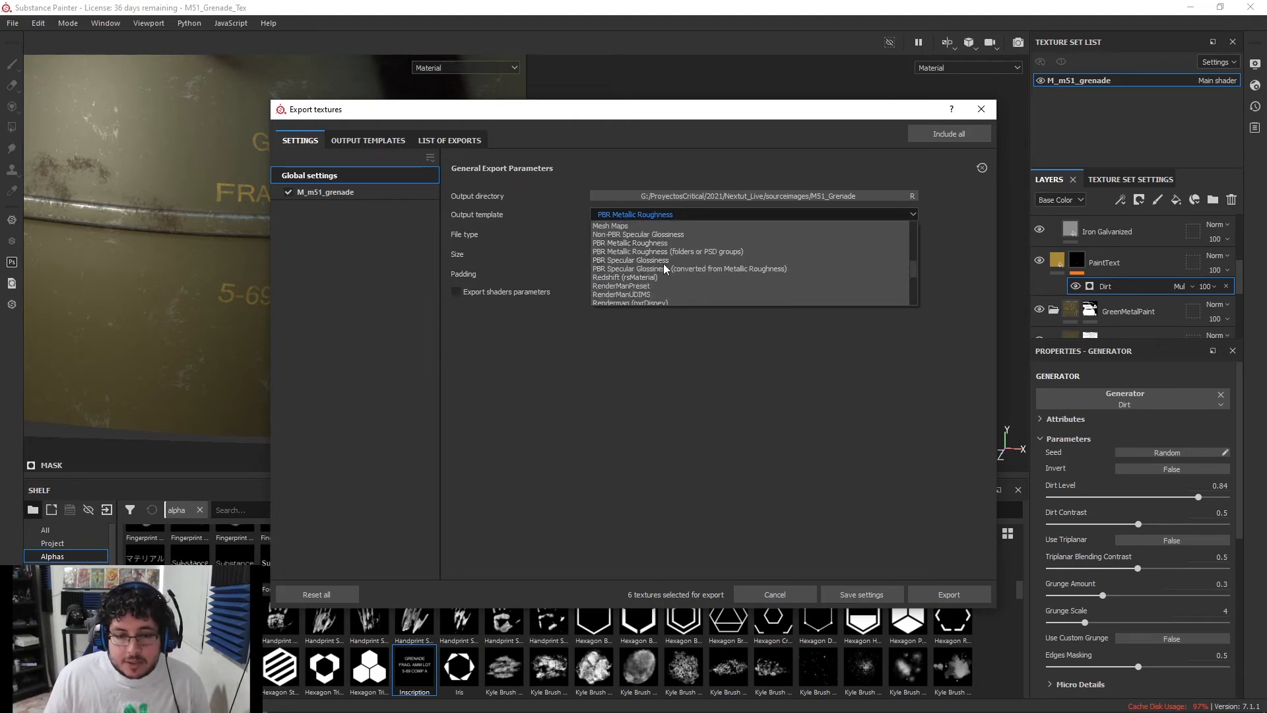
pyautogui.scroll(8, 660, 281)
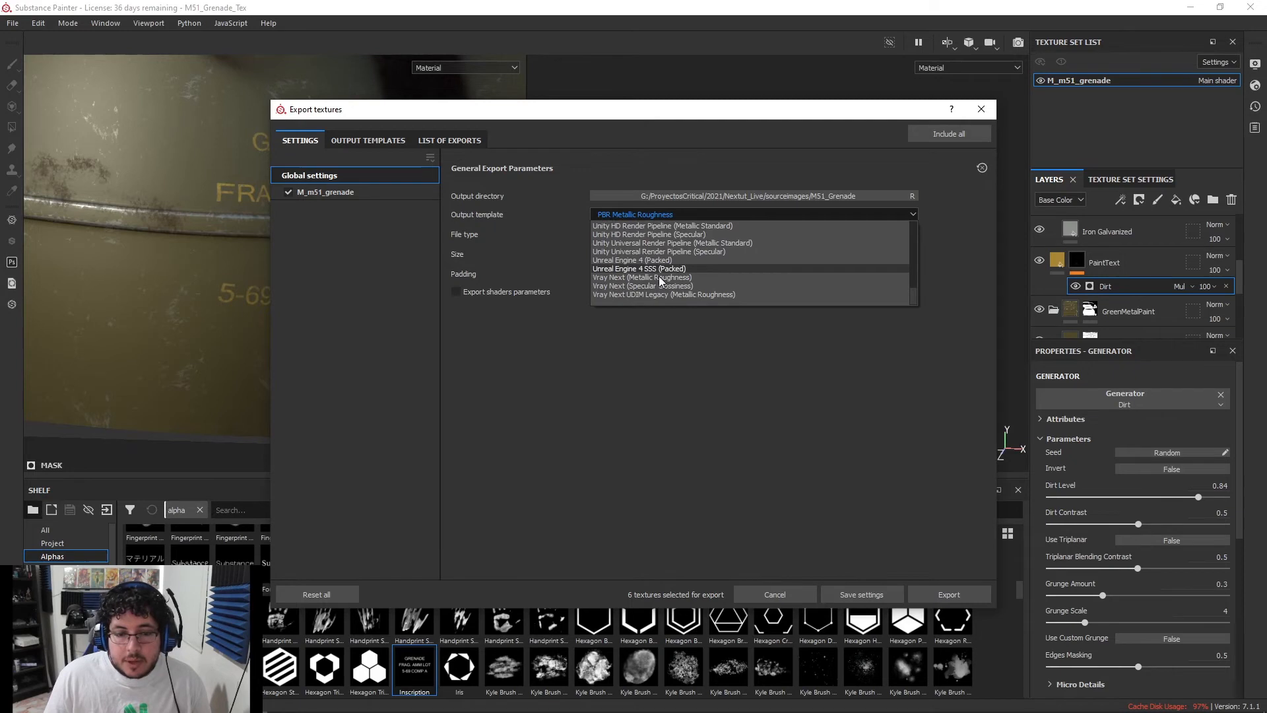
pyautogui.scroll(-1, 660, 280)
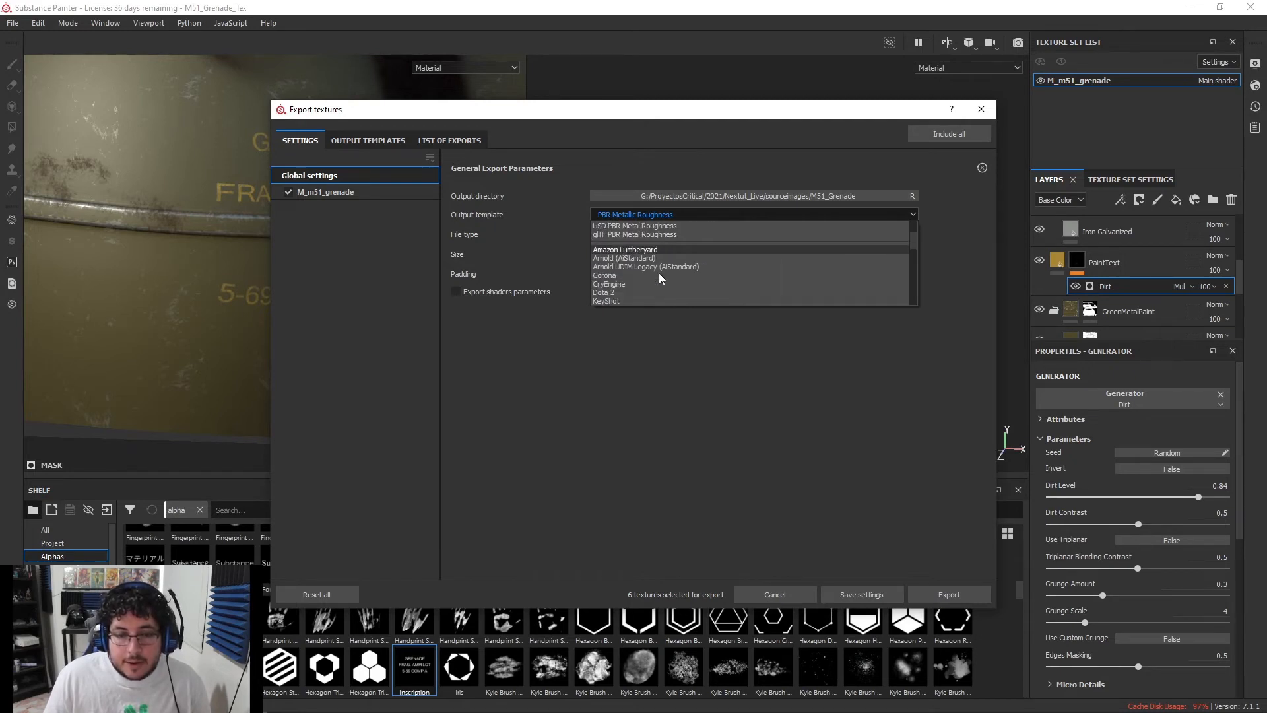
pyautogui.click(660, 259)
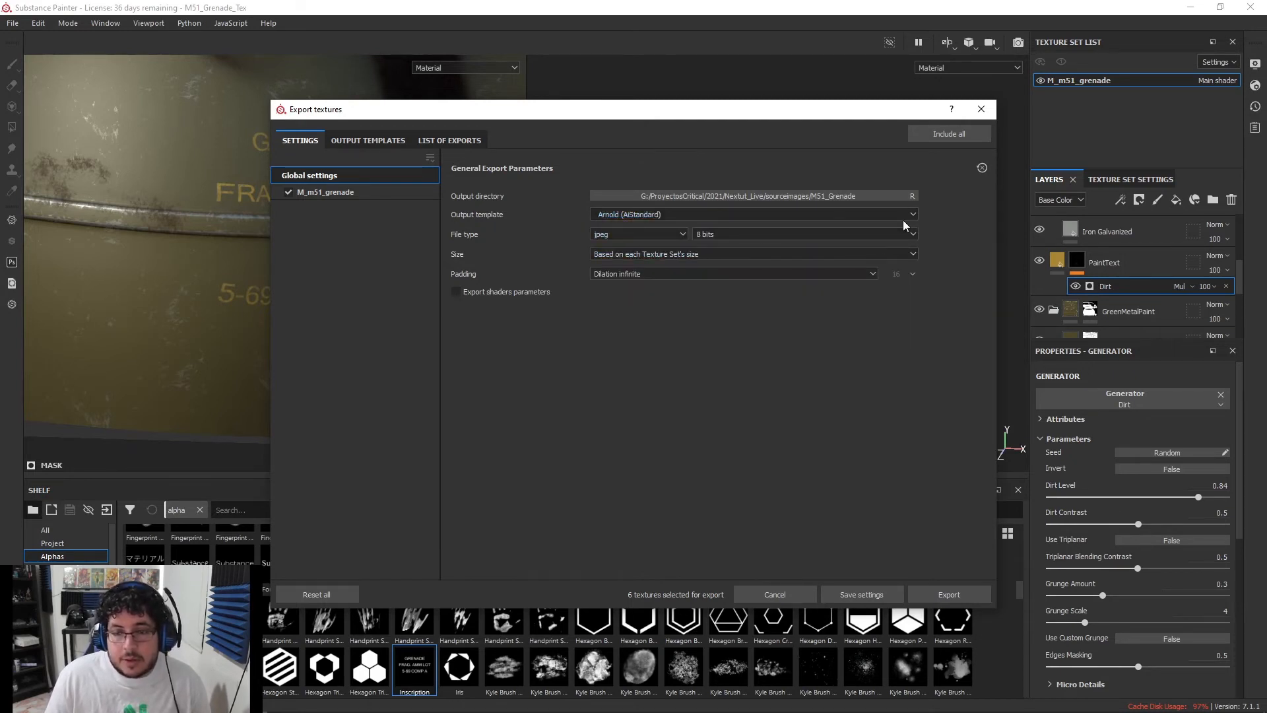
# Set the export size to 4096 and export the M_m51_grenade textures
pyautogui.click(711, 256)
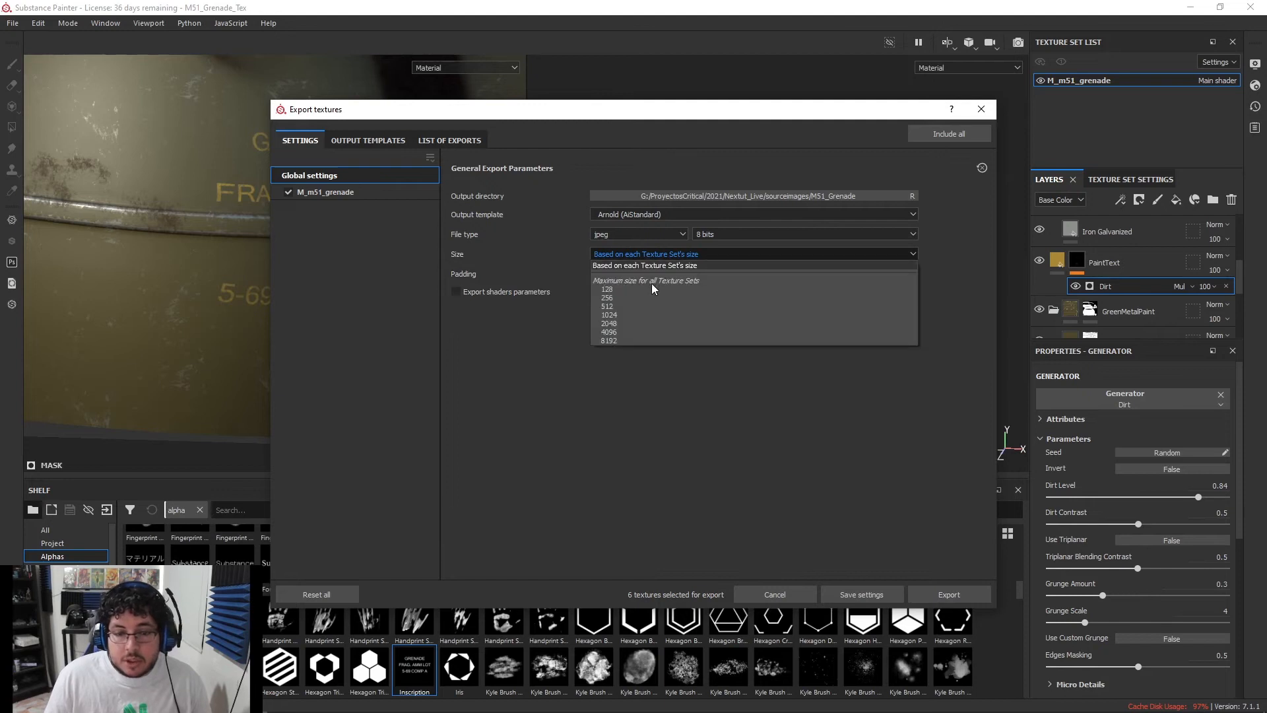
pyautogui.click(623, 330)
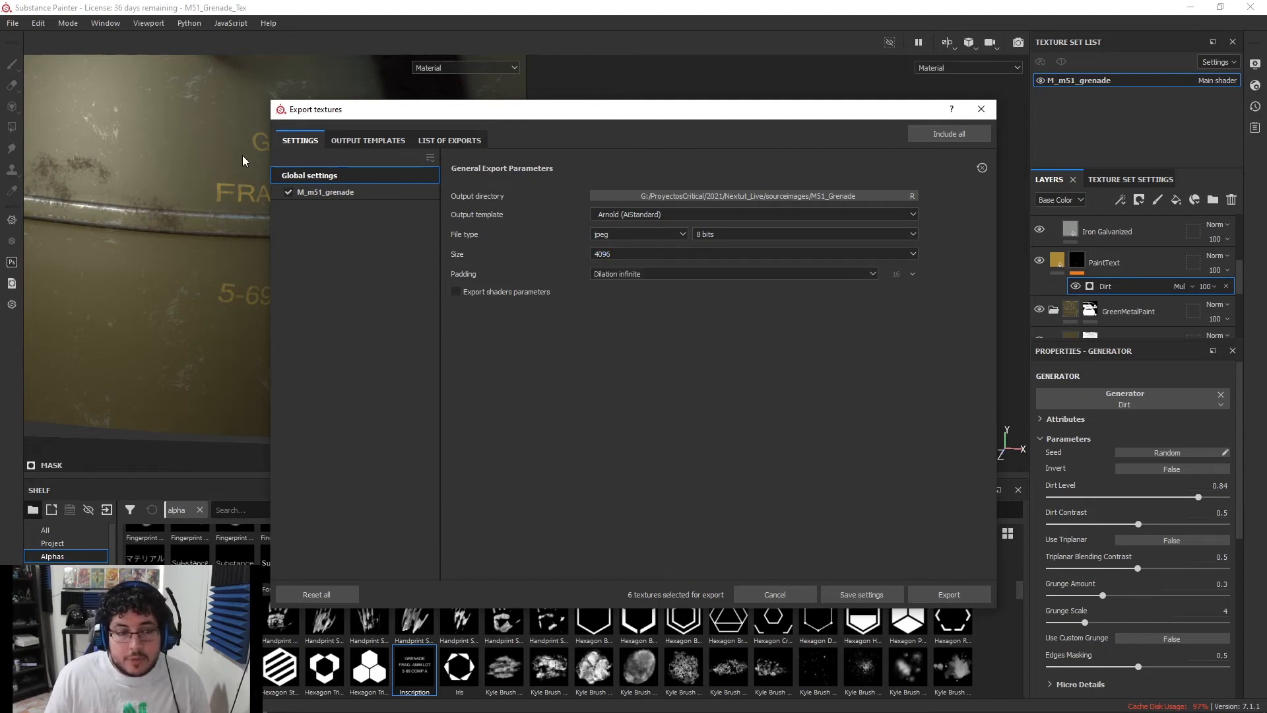
pyautogui.click(943, 595)
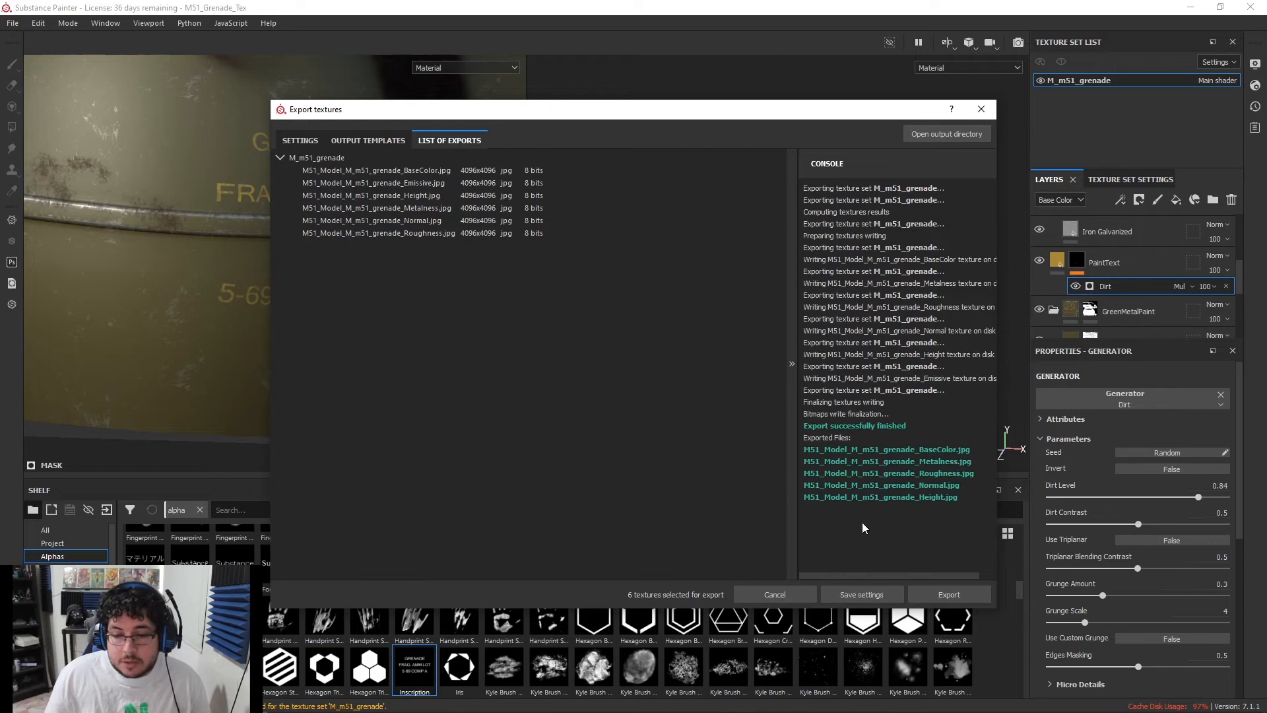
# Open the export's output directory and delete the Height map from the M51_Grenade folder
pyautogui.click(956, 133)
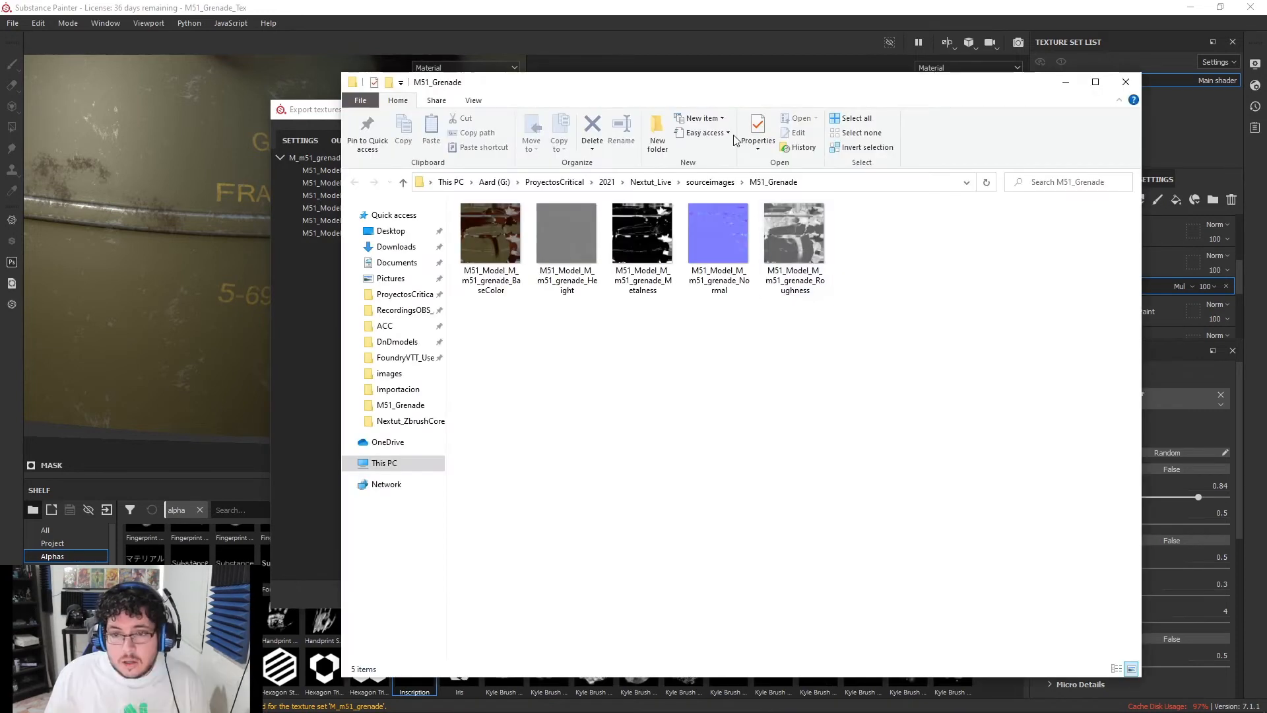
pyautogui.click(566, 232)
pyautogui.press('Delete')
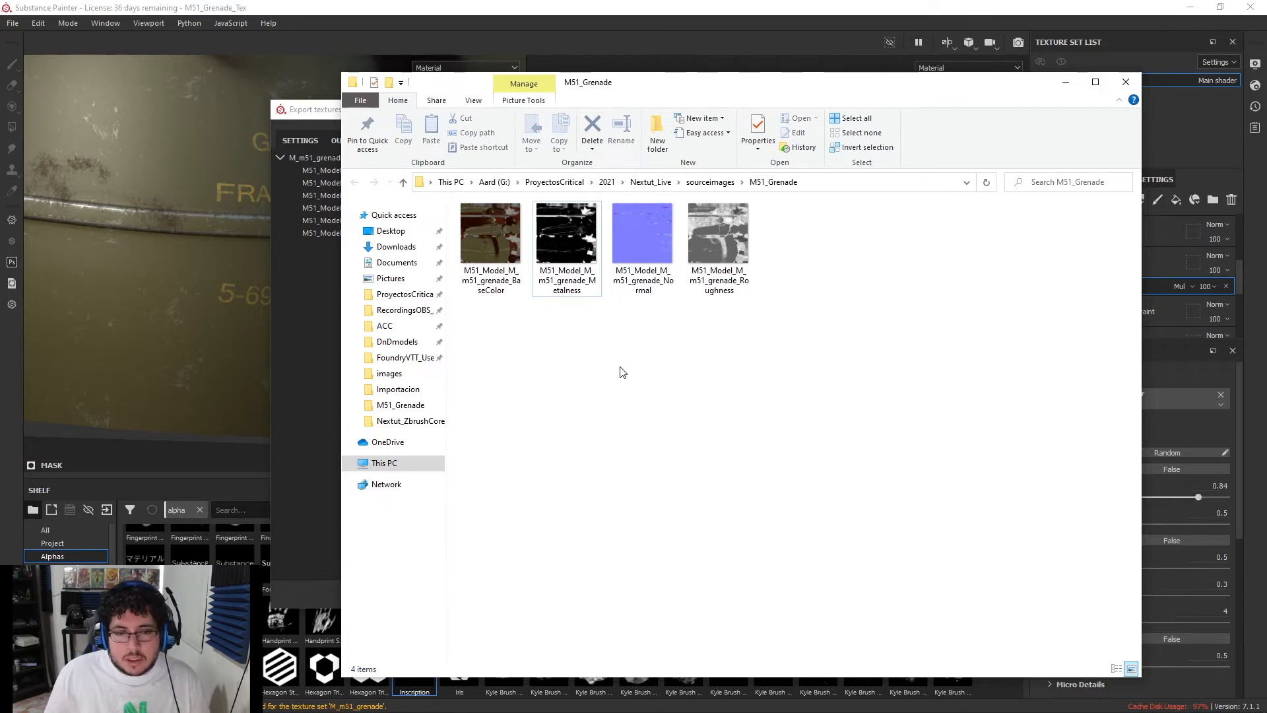
# Look over the exported BaseColor, Metalness, Normal and Roughness maps and put the folder window away
pyautogui.click(498, 235)
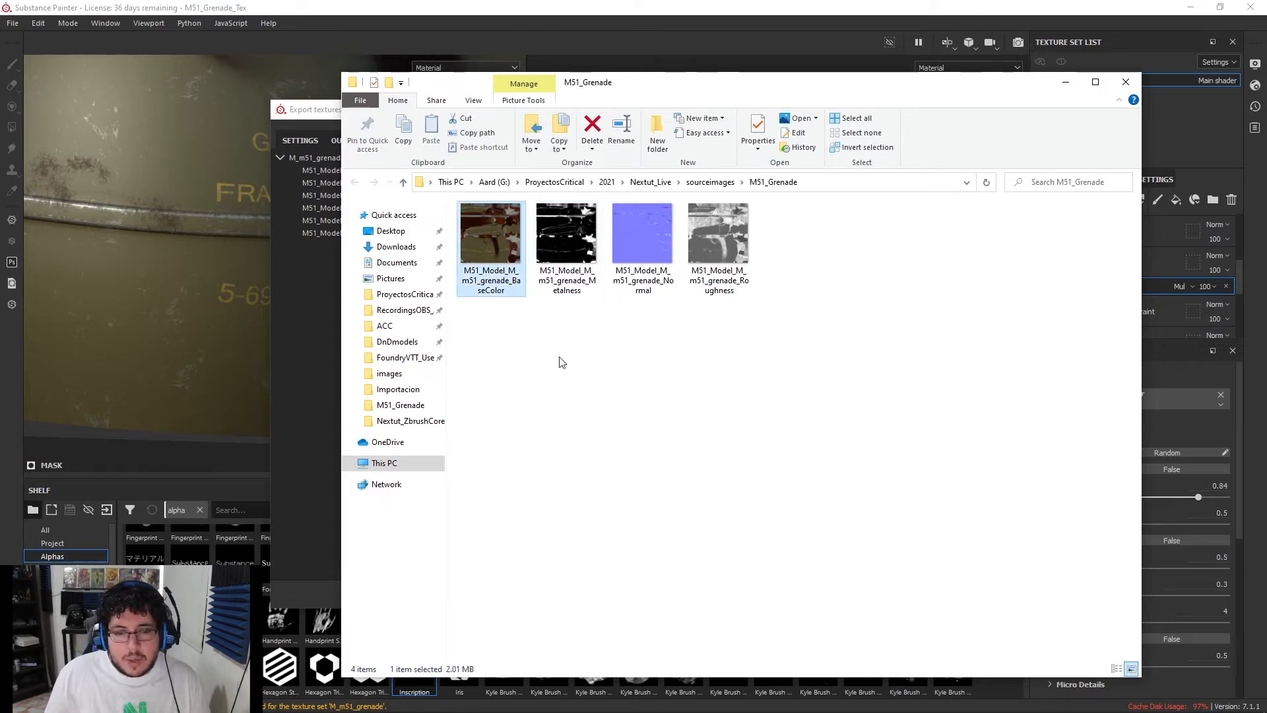
pyautogui.click(569, 245)
pyautogui.click(640, 241)
pyautogui.click(714, 284)
pyautogui.click(821, 339)
pyautogui.click(1065, 81)
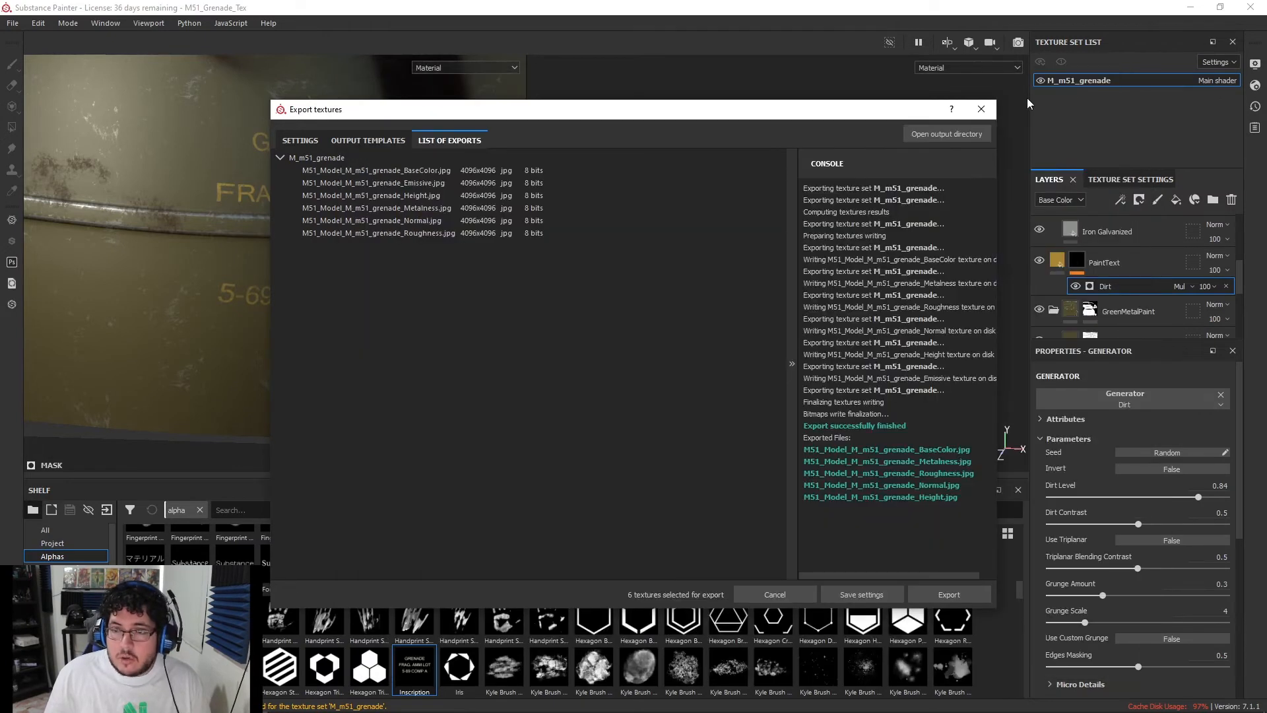
# Close the texture export window and quit Substance Painter, saving the project's changes
pyautogui.click(981, 109)
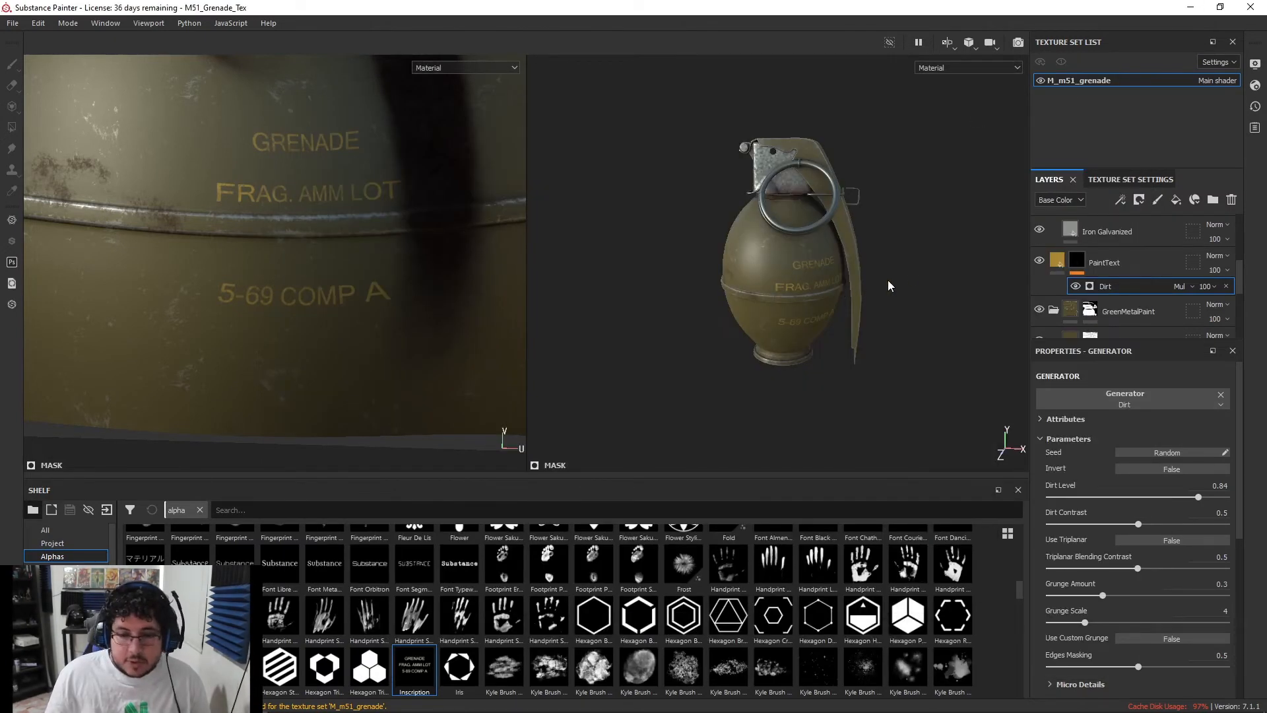
pyautogui.keyDown('alt'); pyautogui.moveTo(889, 283); pyautogui.dragTo(896, 260); pyautogui.keyUp('alt')
pyautogui.click(1249, 7)
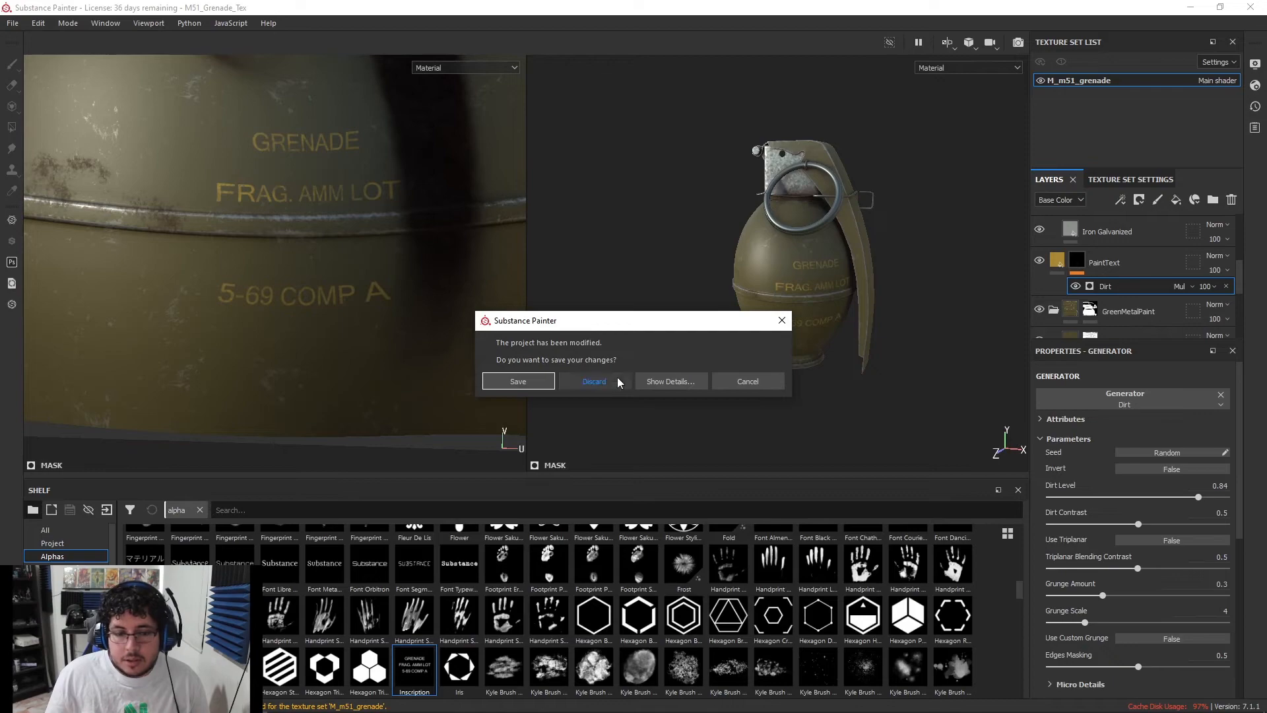
pyautogui.click(512, 383)
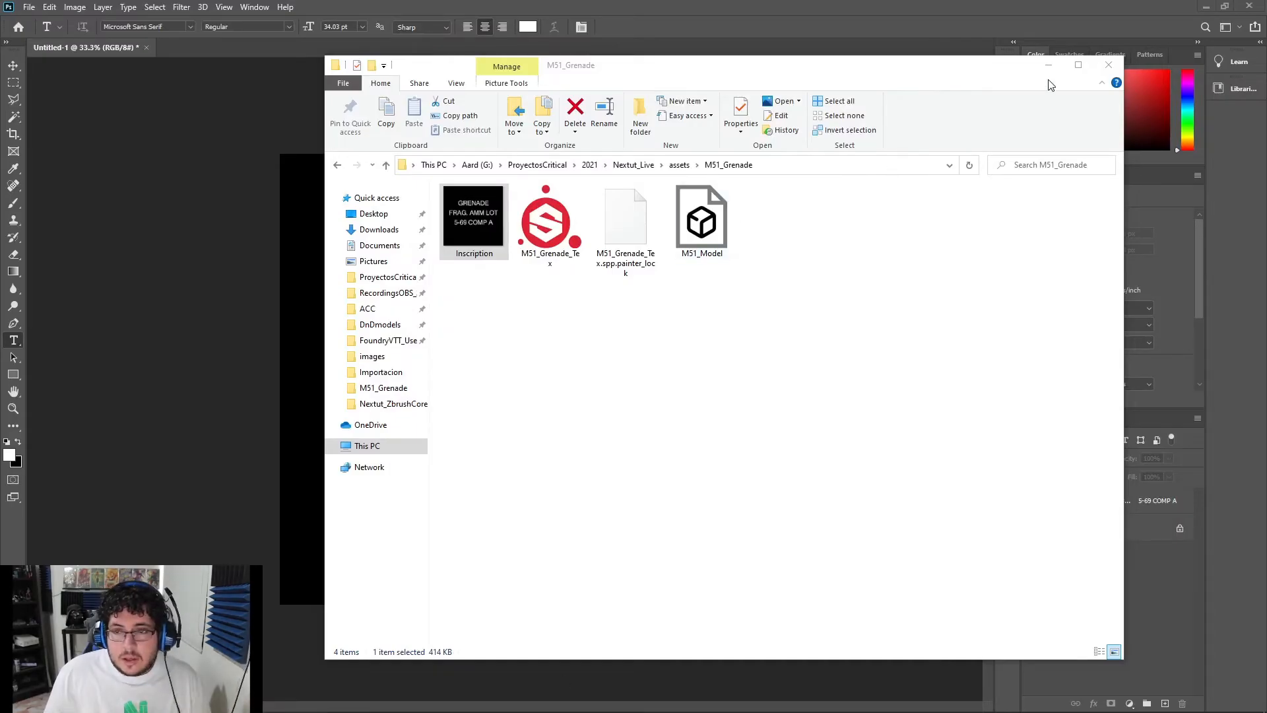
# Switch to Maya, open the Hypershade and graph the network of the M_m51_grenade material
pyautogui.click(1109, 65)
pyautogui.click(1205, 6)
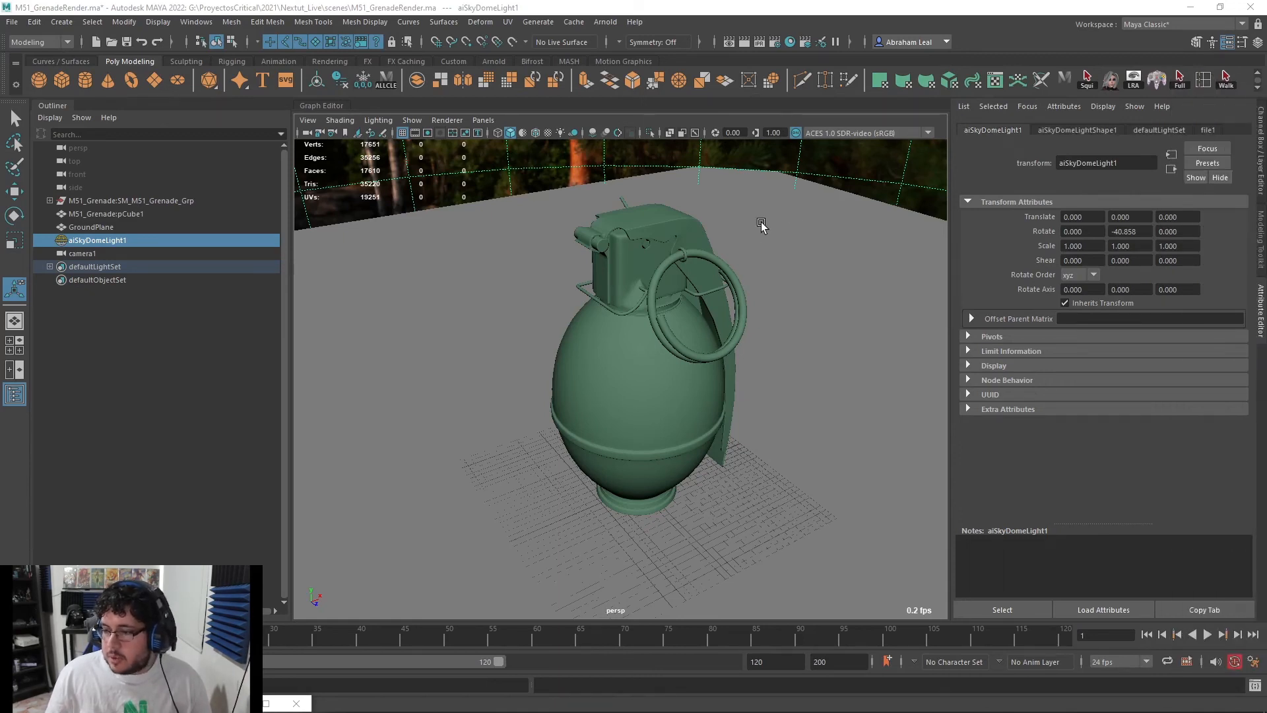
pyautogui.scroll(-3, 792, 231)
pyautogui.click(792, 42)
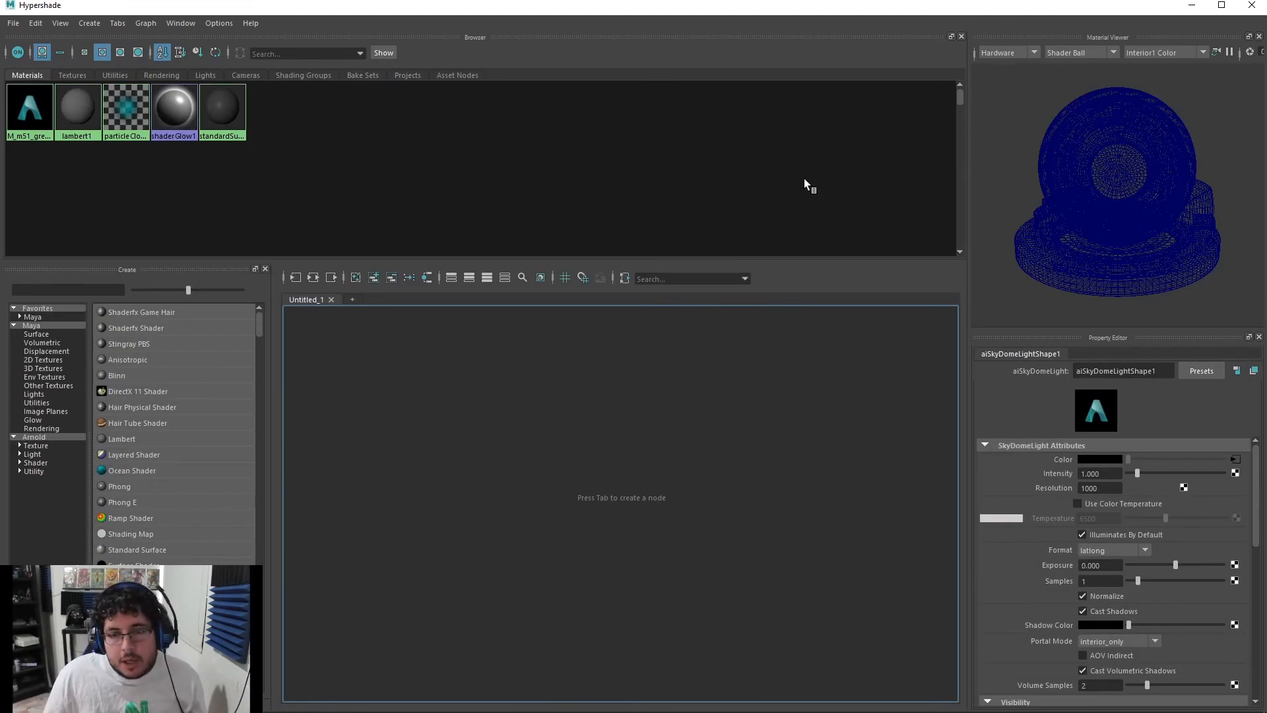
pyautogui.click(37, 114)
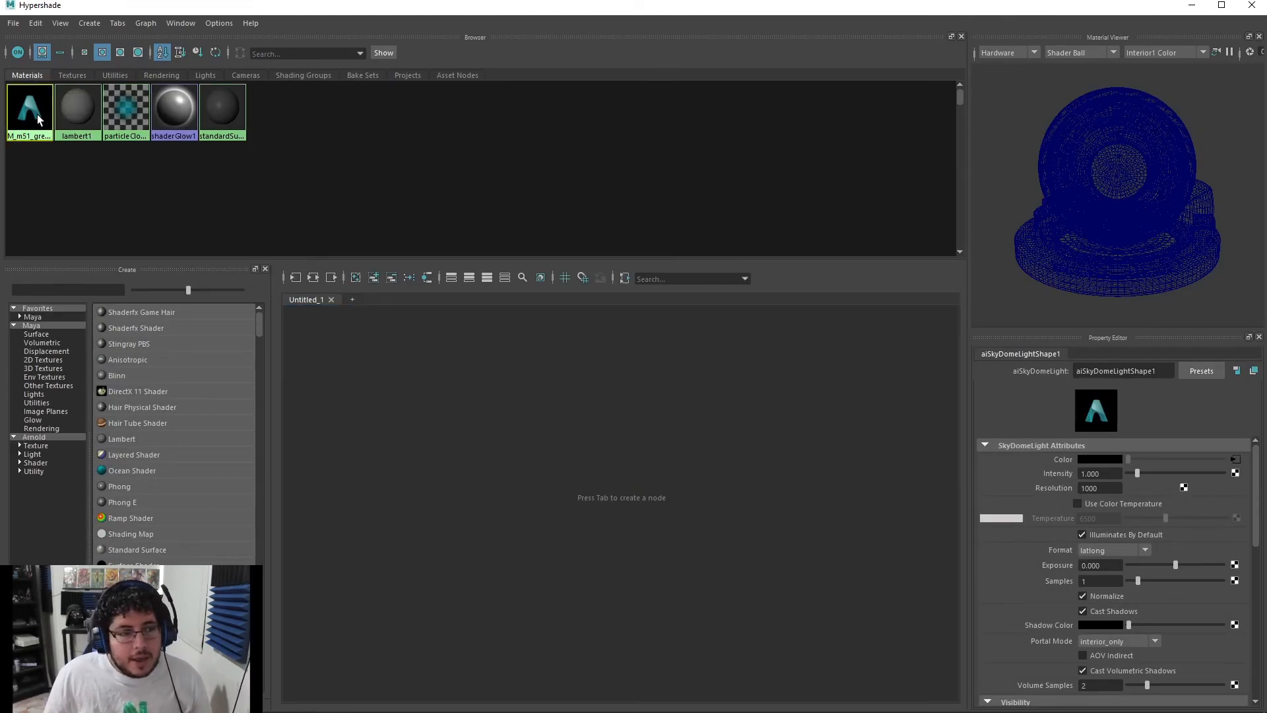
pyautogui.click(314, 278)
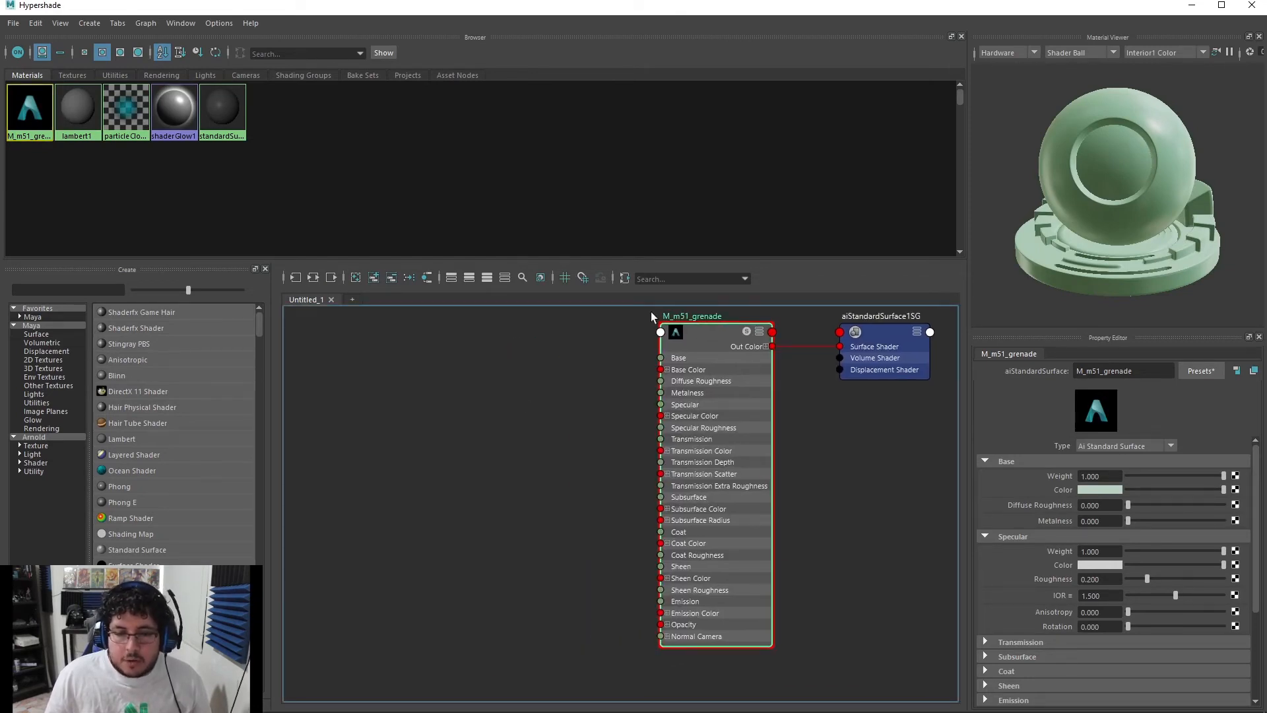
# Map the material's base color with a file texture using M51_Model_M_m51_grenade_BaseColor.jpg from sourceimages/M51_Grenade
pyautogui.click(1235, 490)
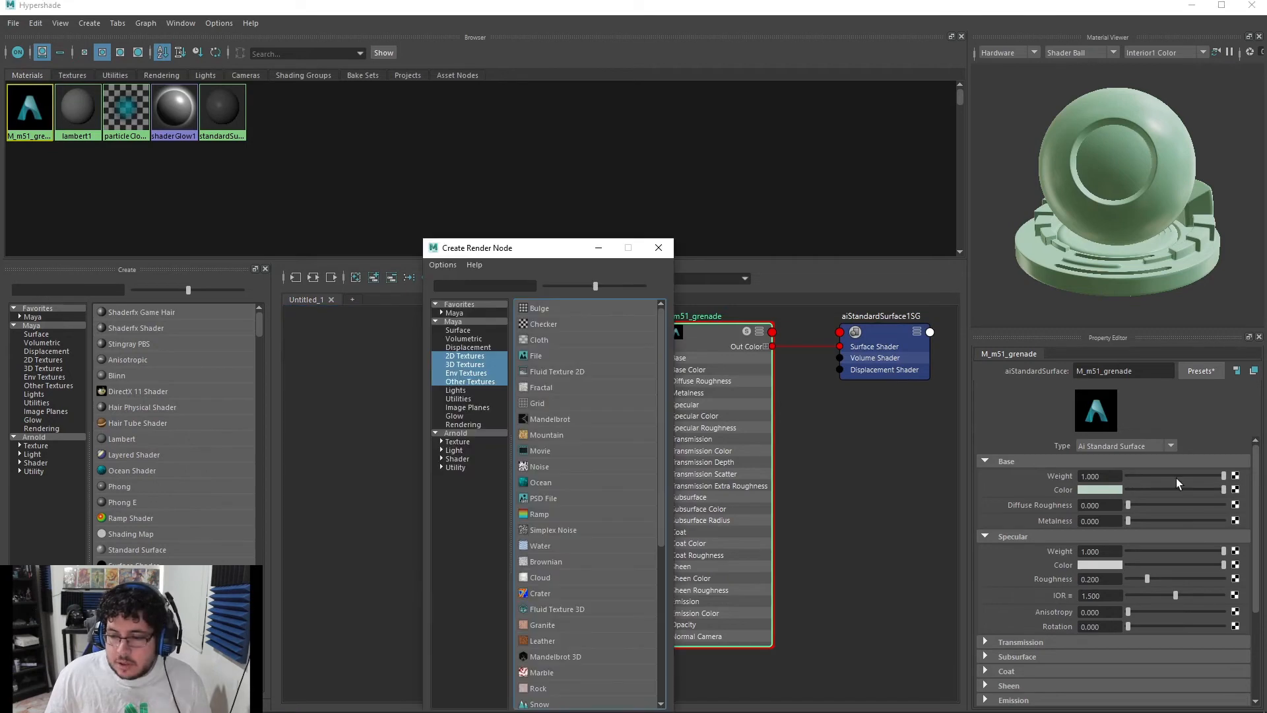
pyautogui.click(538, 356)
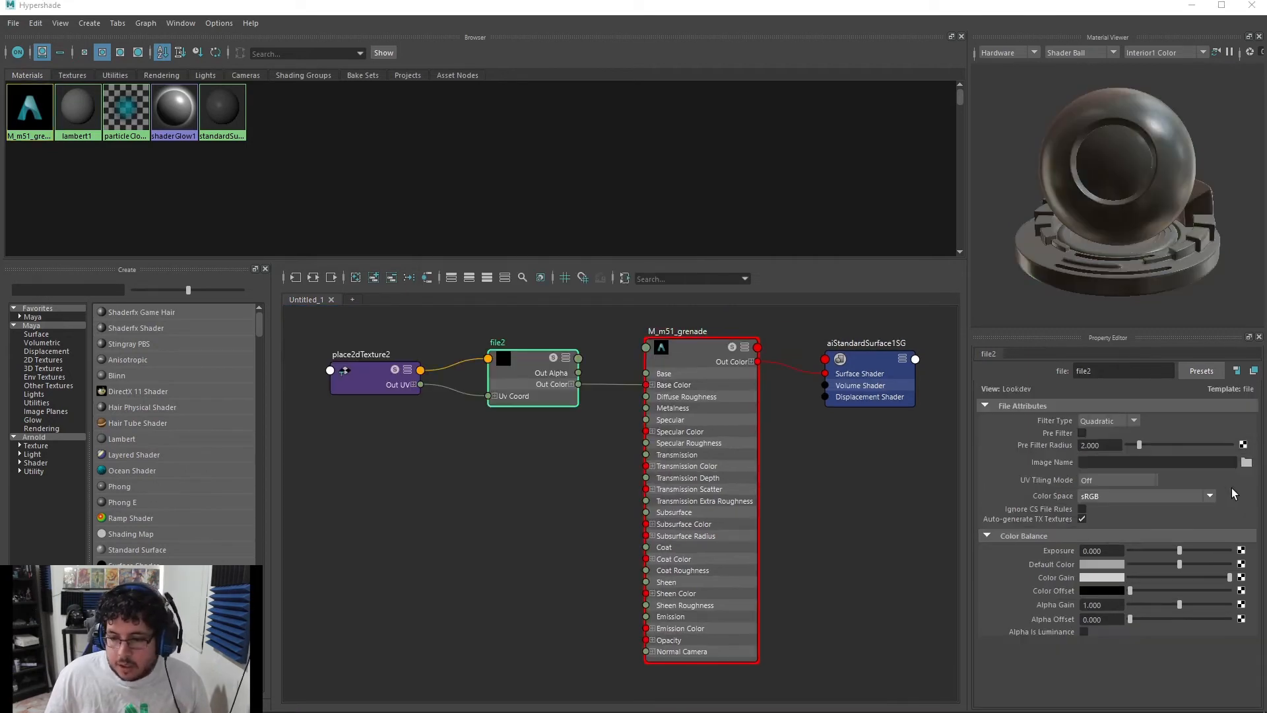
pyautogui.click(1246, 464)
pyautogui.doubleClick(227, 241)
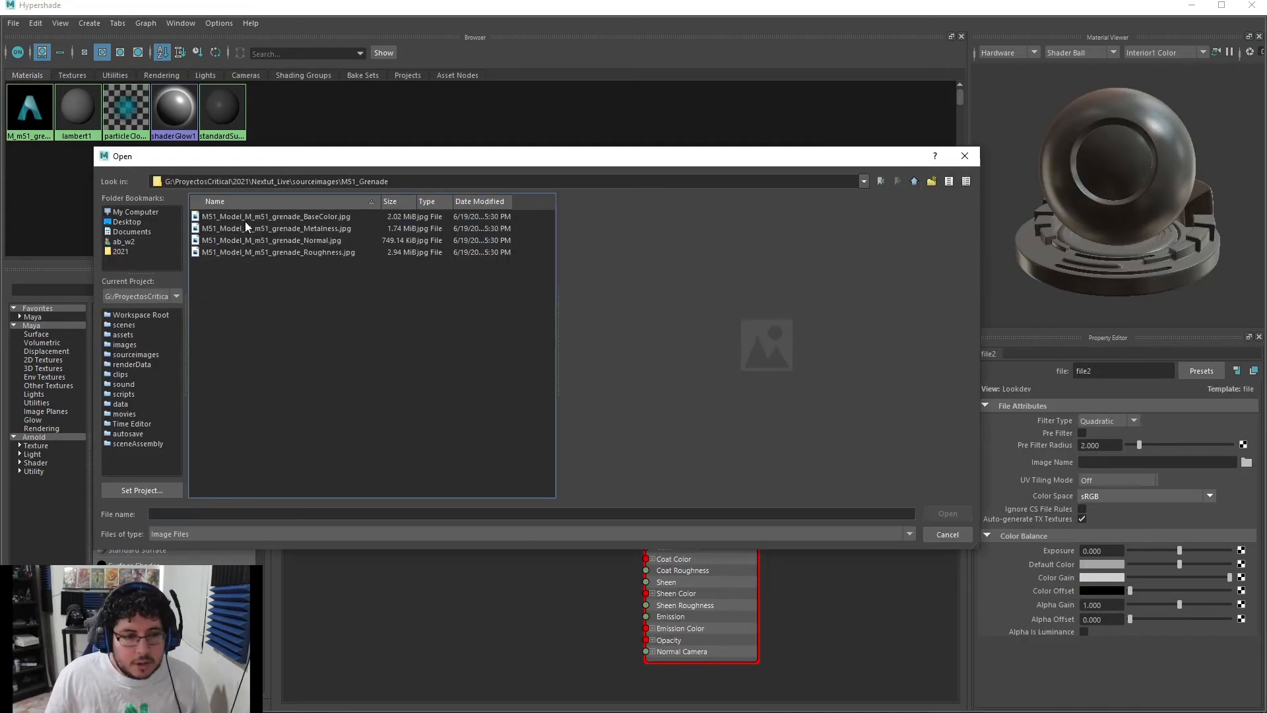
pyautogui.click(283, 215)
pyautogui.click(948, 514)
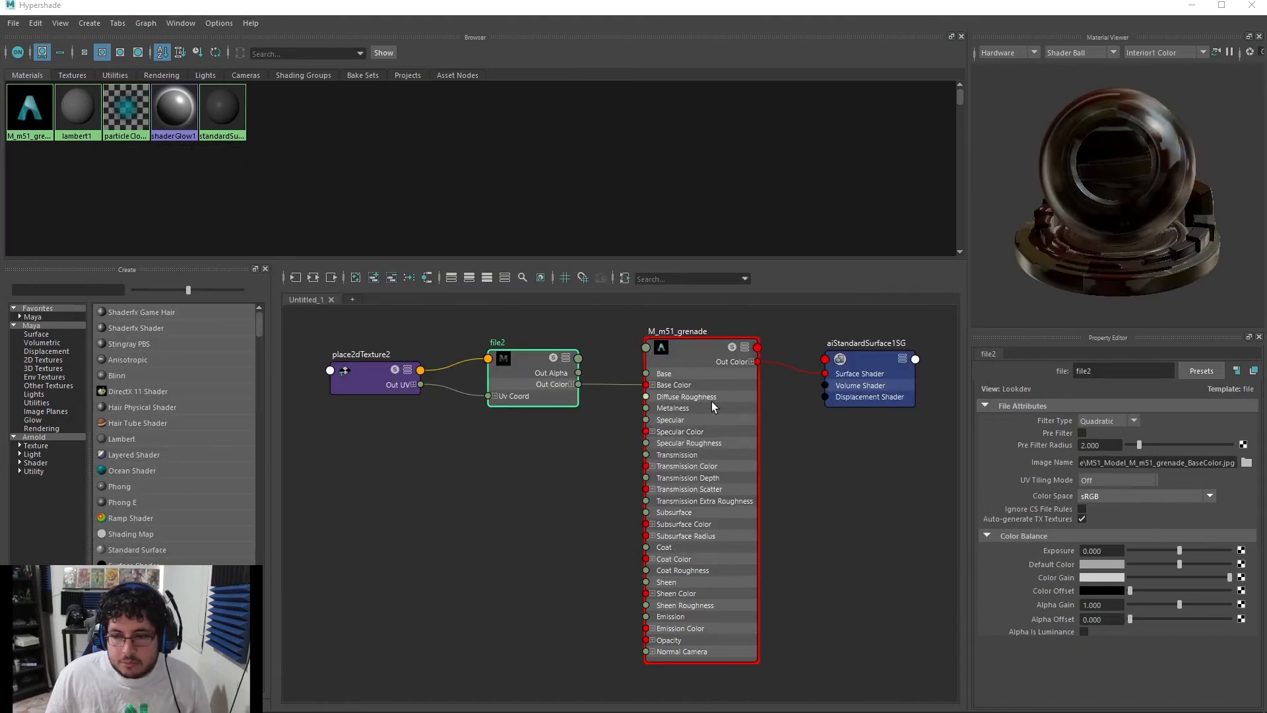
# Add a second file texture node to the material graph below the base color texture
pyautogui.keyDown('alt'); pyautogui.moveTo(538, 494); pyautogui.dragTo(550, 460, button='middle'); pyautogui.keyUp('alt')
pyautogui.click(570, 453)
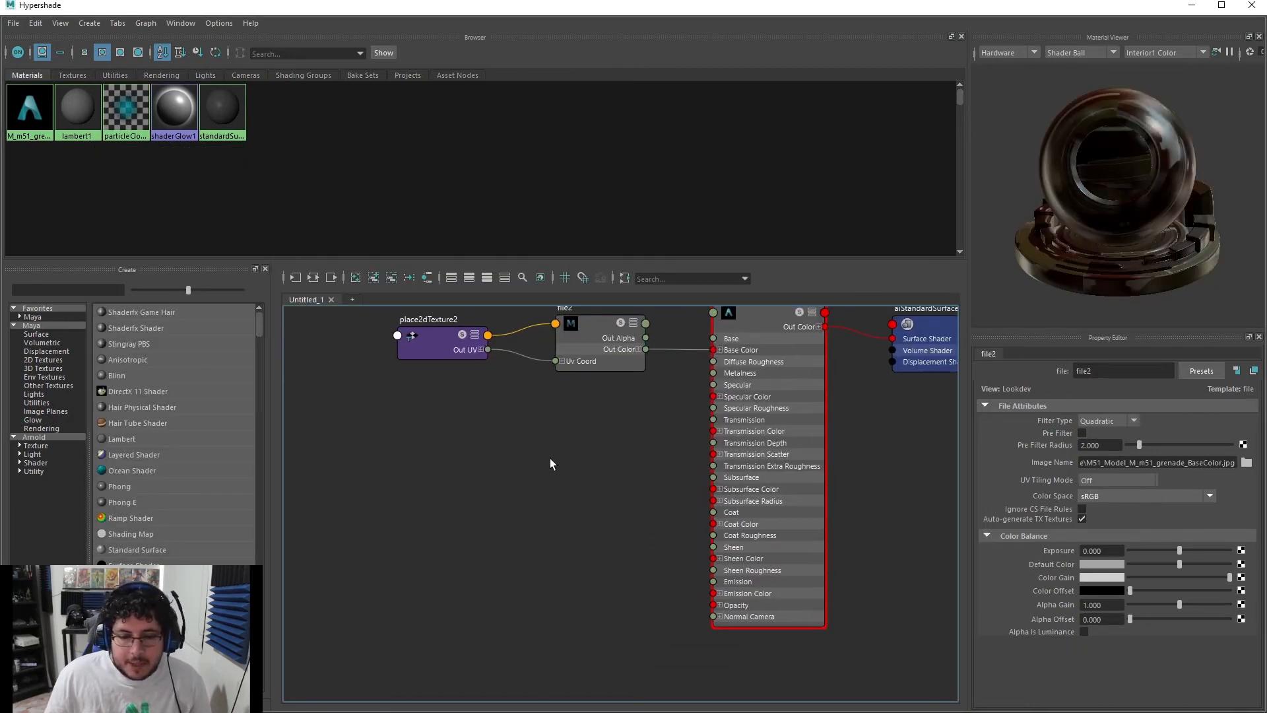
pyautogui.press('Tab')
pyautogui.write('textu')
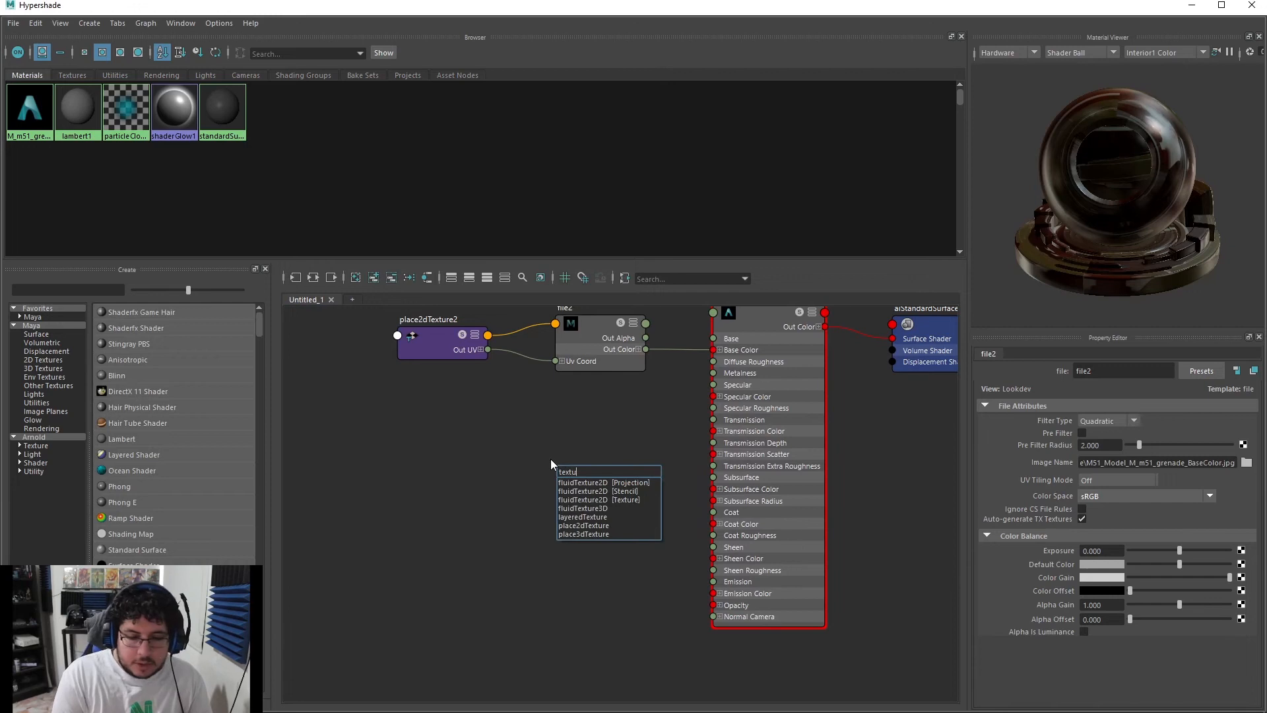
pyautogui.write('r')
pyautogui.press('BackSpace')
pyautogui.press('BackSpace')
pyautogui.press('BackSpace')
pyautogui.press('BackSpace')
pyautogui.press('BackSpace')
pyautogui.press('BackSpace')
pyautogui.write('file')
pyautogui.press('Down')
pyautogui.press('Down')
pyautogui.press('Return')
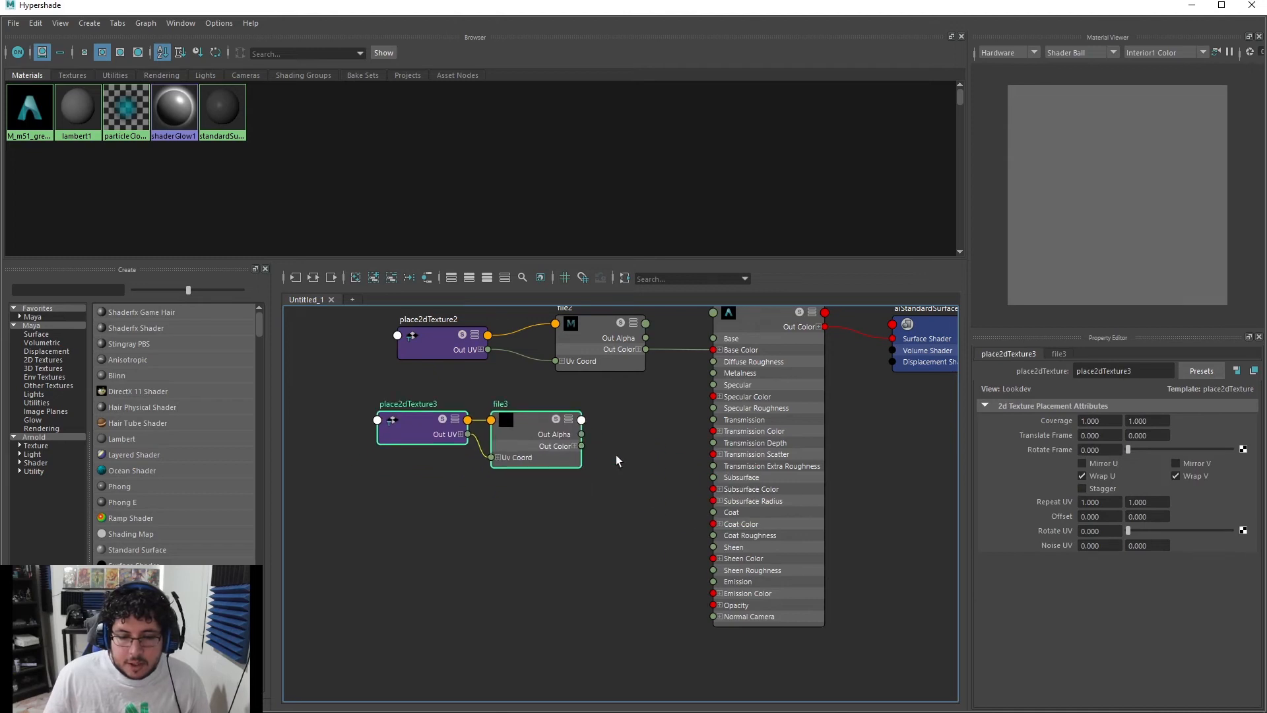
# Load M51_Model_M_m51_grenade_Metalness.jpg from sourceimages/M51_Grenade into the new file texture
pyautogui.click(1246, 461)
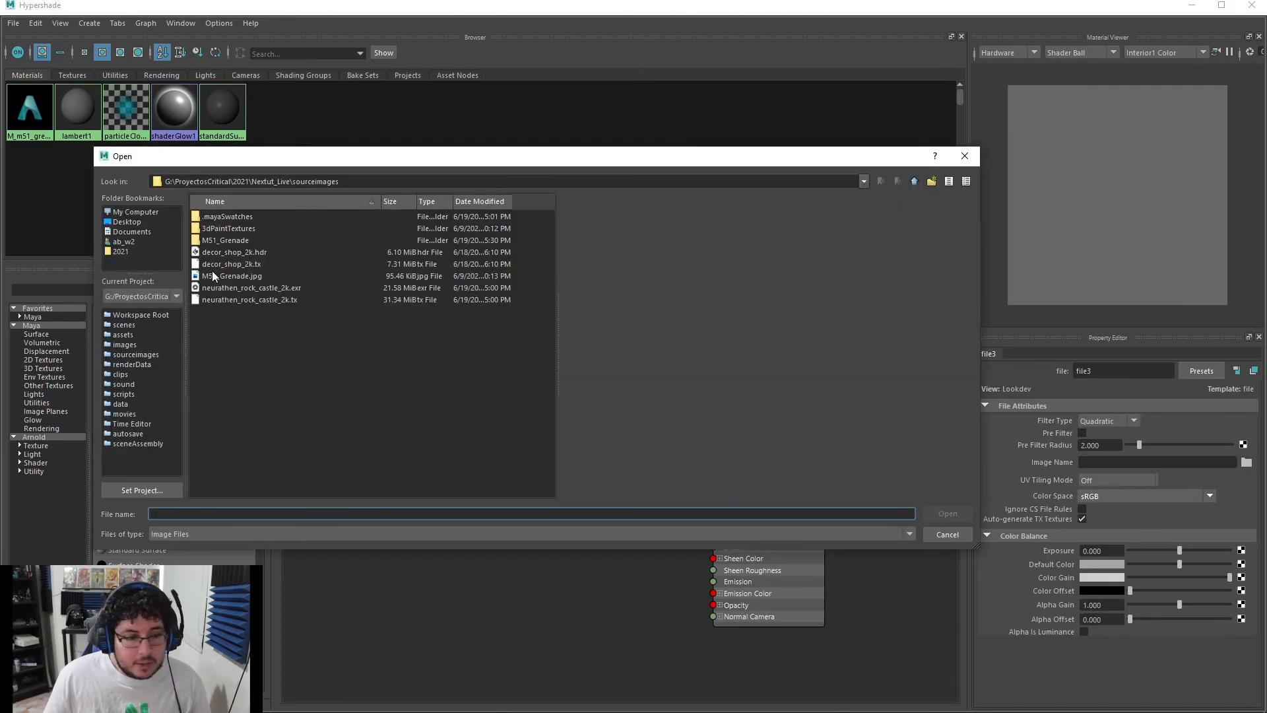
pyautogui.doubleClick(231, 237)
pyautogui.click(326, 229)
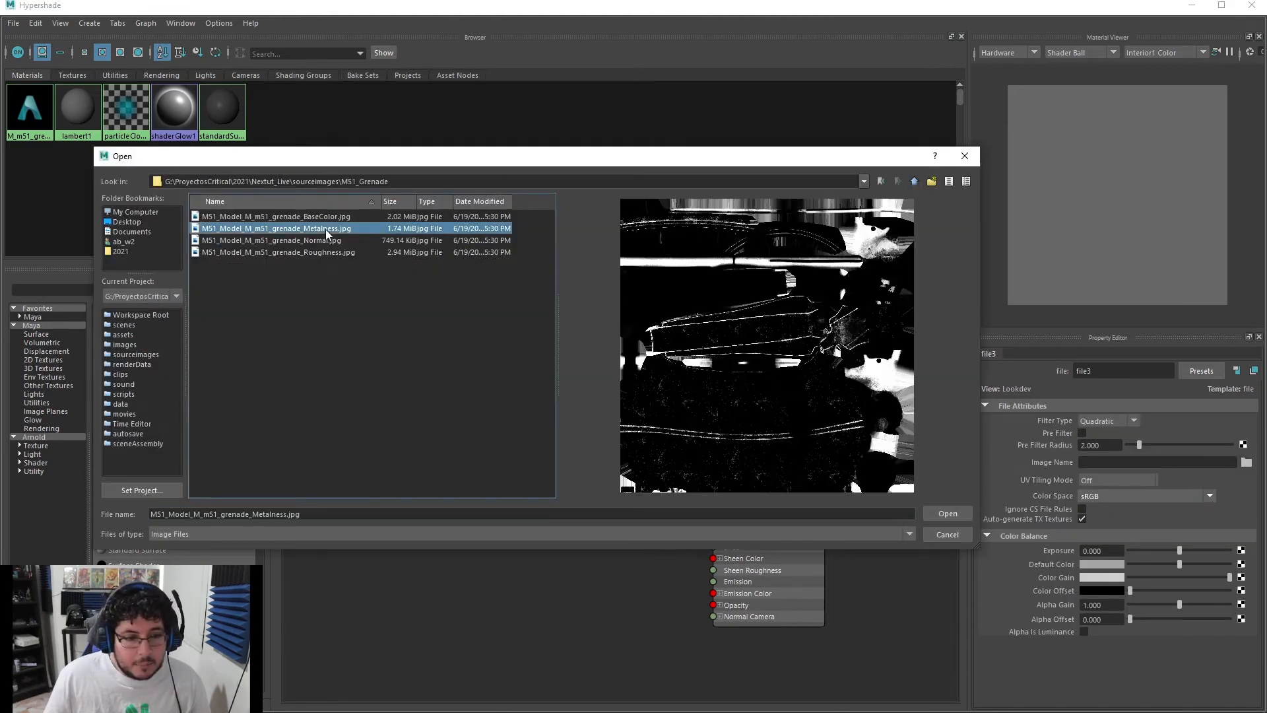
pyautogui.click(944, 513)
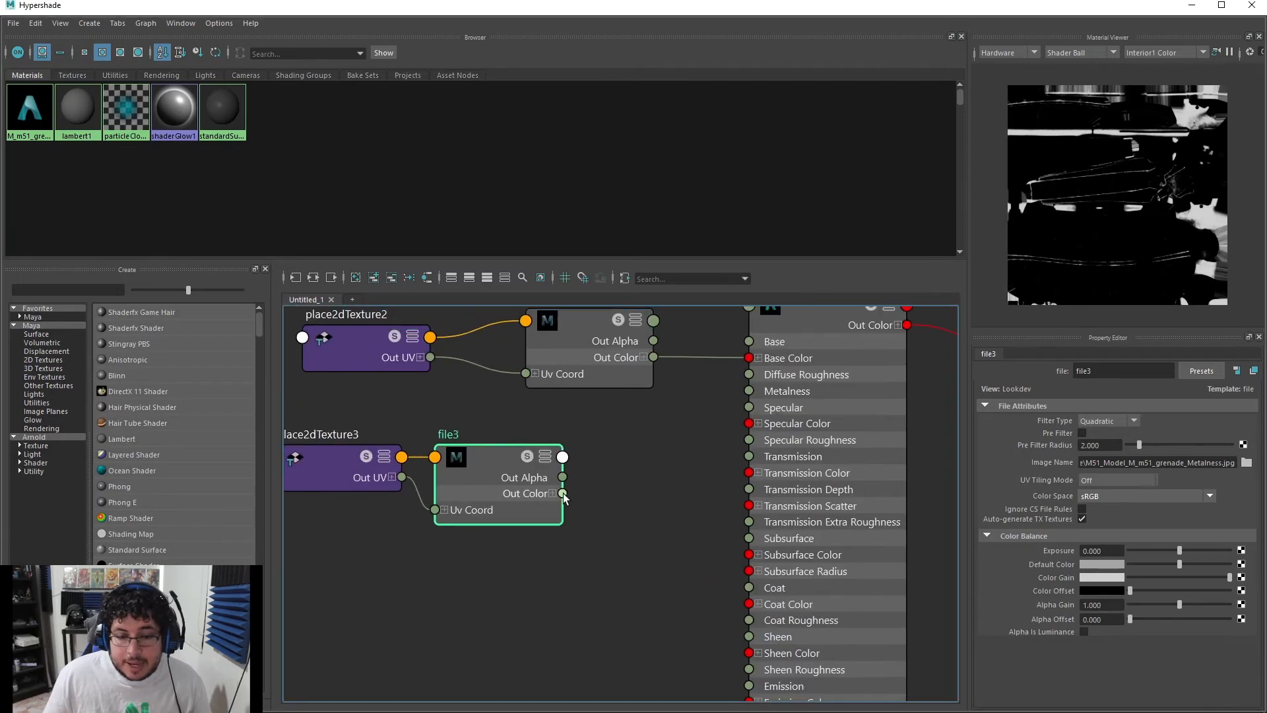
# Expand the metalness texture's color output and connect its Out Color R to the material's Metalness
pyautogui.moveTo(646, 459); pyautogui.dragTo(726, 397)
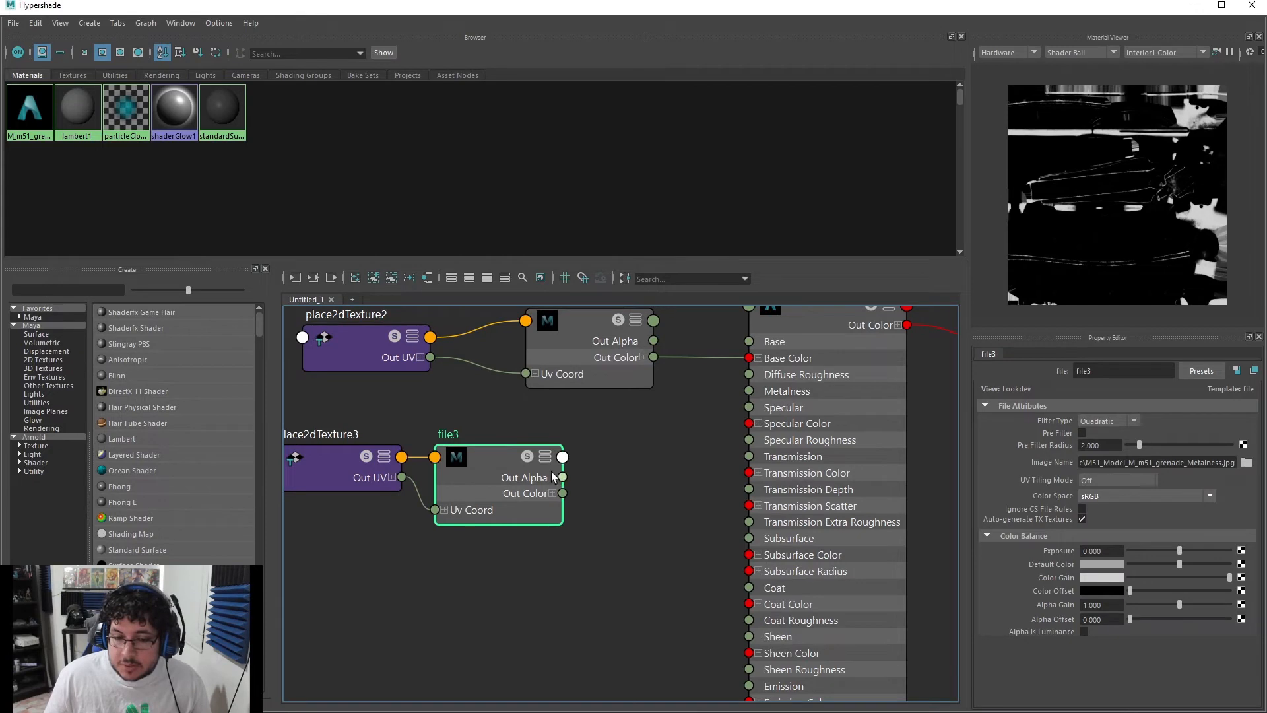
pyautogui.click(772, 379)
pyautogui.click(552, 493)
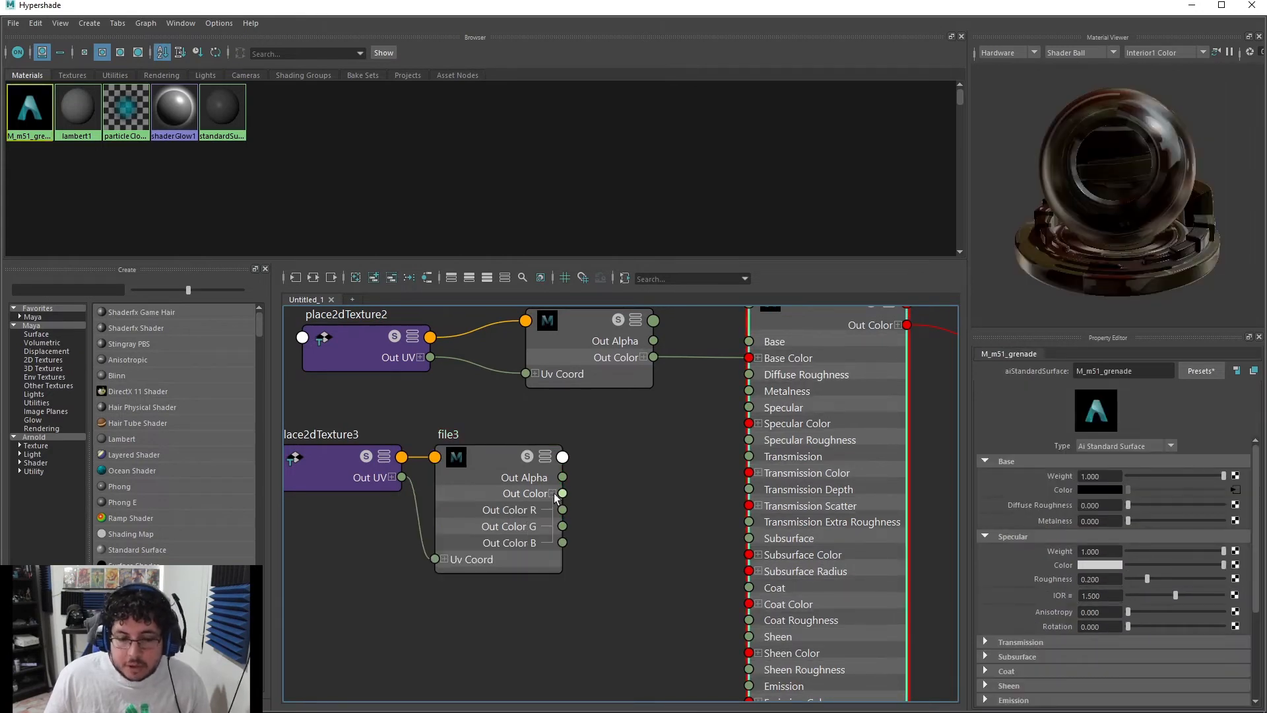
pyautogui.moveTo(504, 467); pyautogui.dragTo(525, 460)
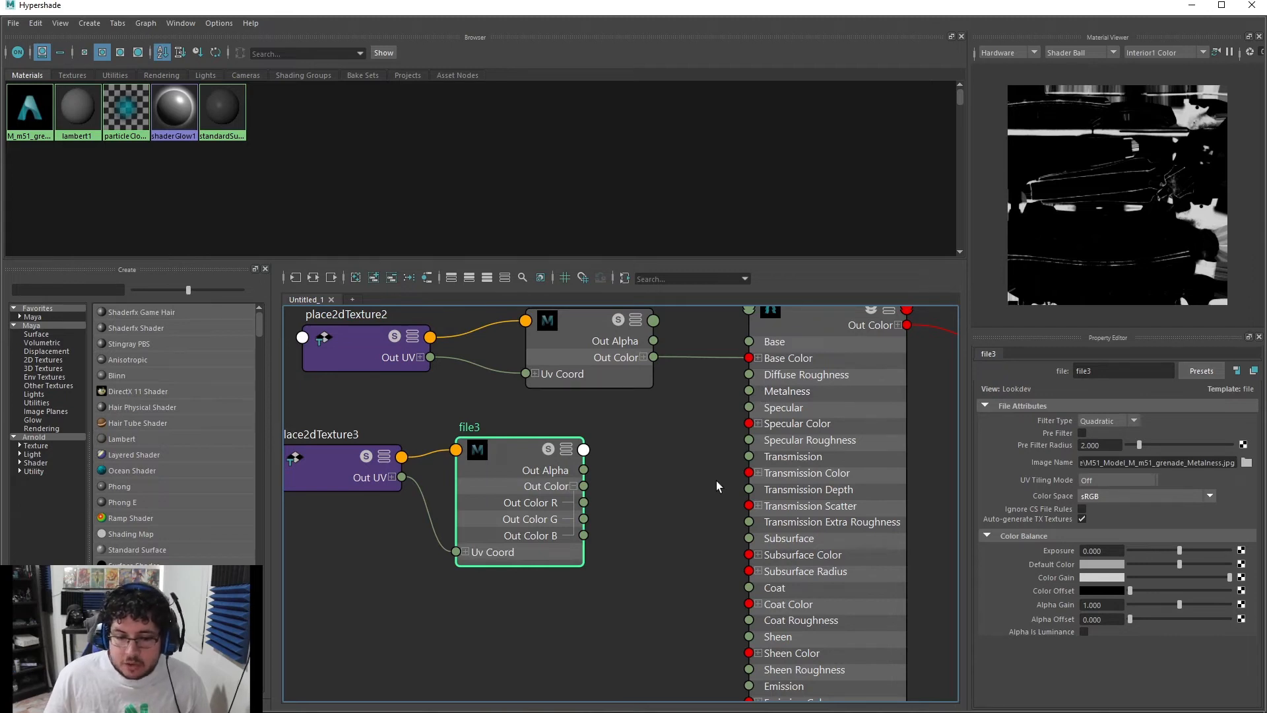
pyautogui.moveTo(715, 416); pyautogui.dragTo(749, 391)
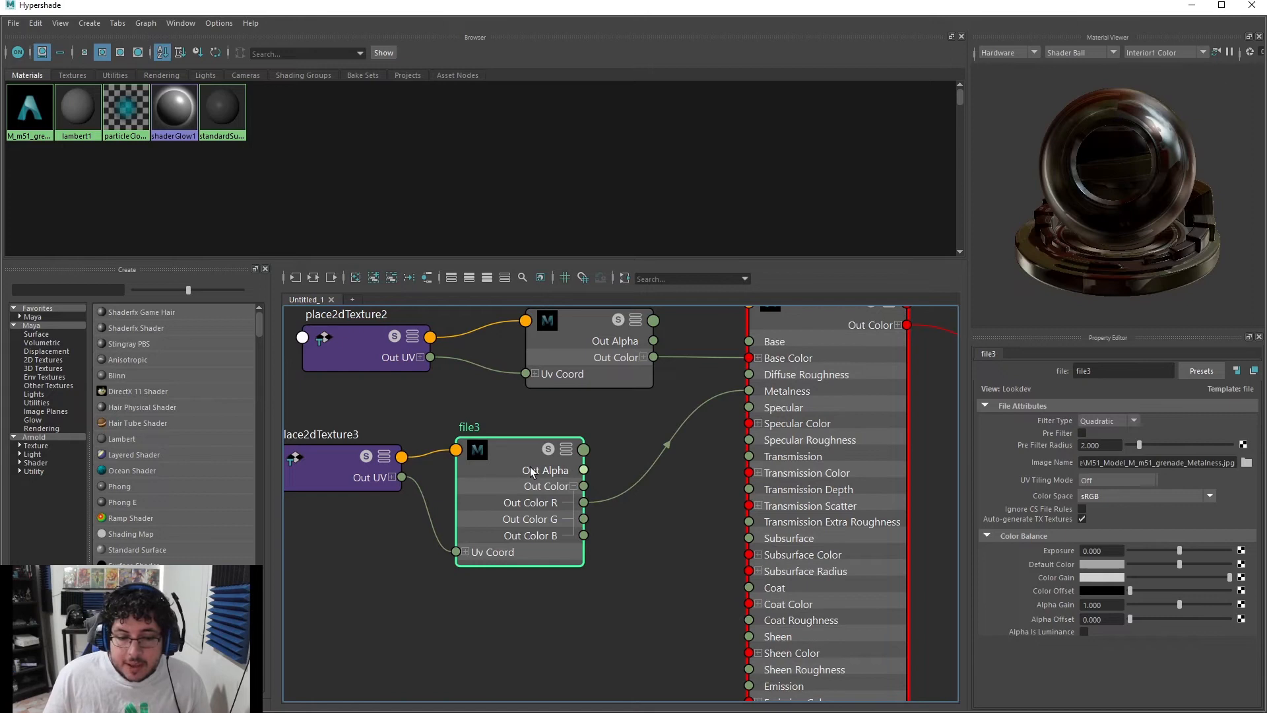
# Set the metalness texture's color space to Raw and enable Alpha Is Luminance
pyautogui.click(1129, 497)
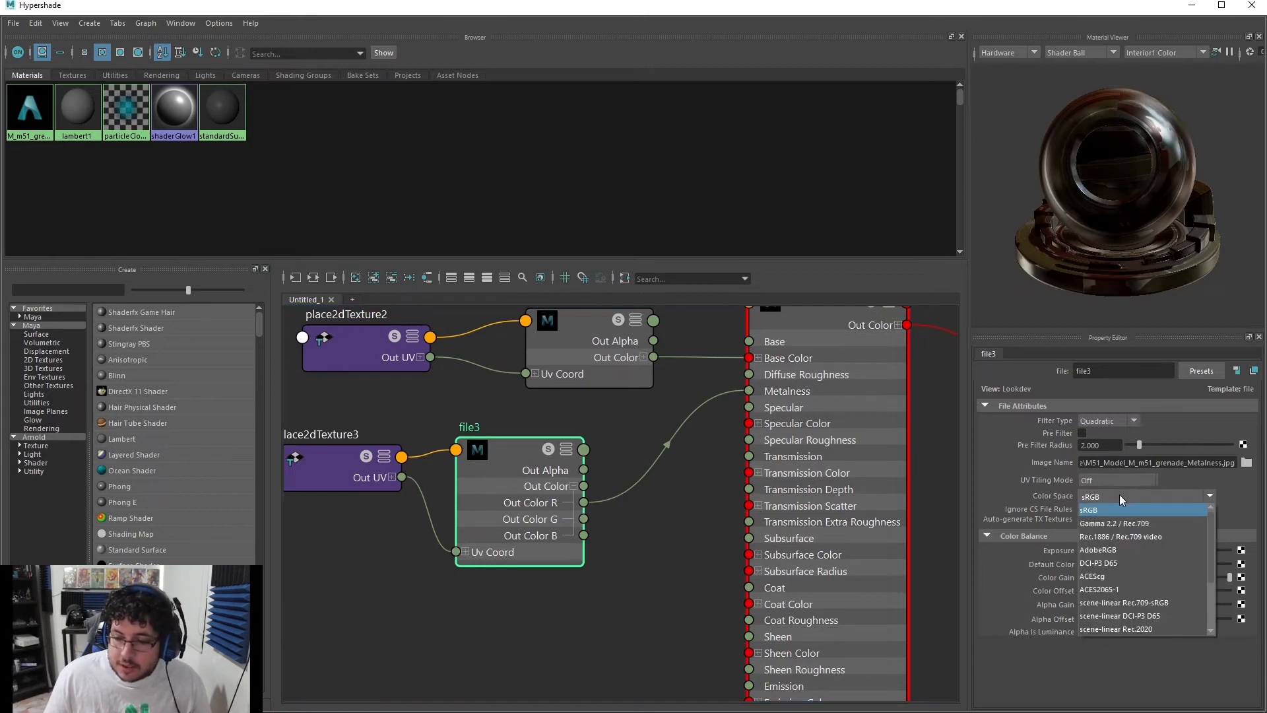
pyautogui.click(1106, 565)
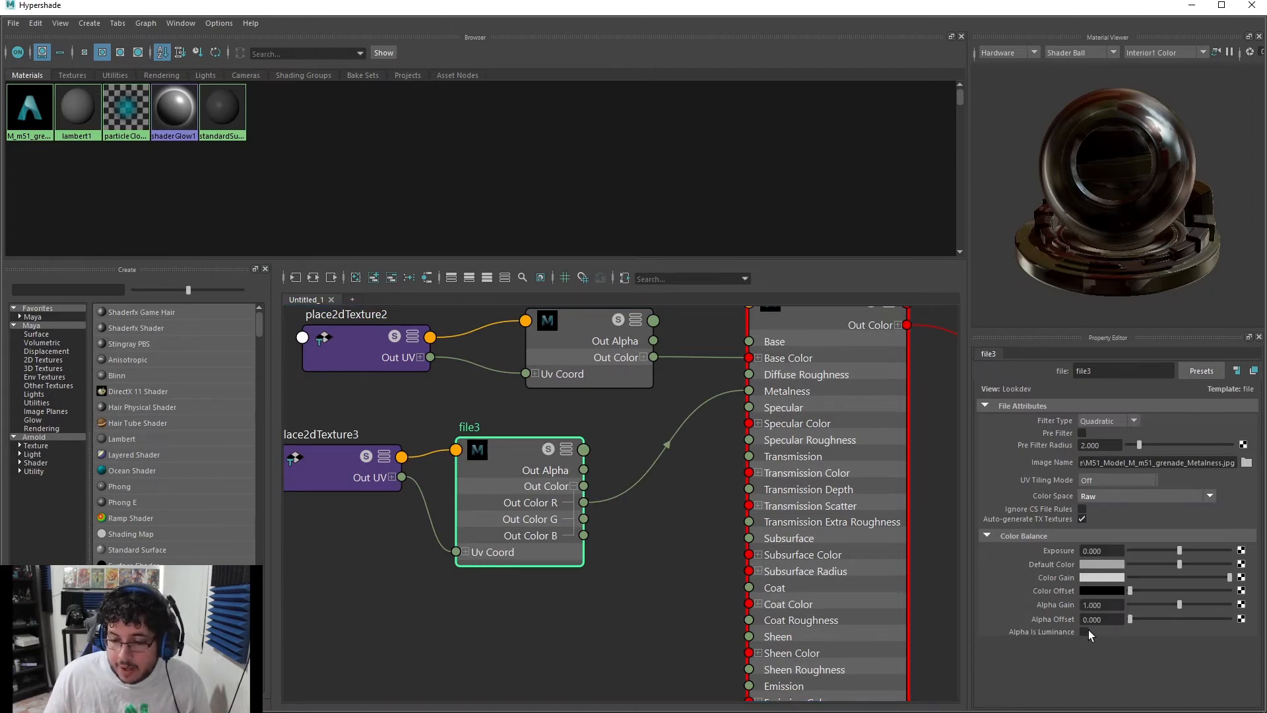
pyautogui.click(643, 564)
# Add a third file texture node to the graph and load M51_Model_M_m51_grenade_Roughness.jpg from sourceimages/M51_Grenade into it
pyautogui.keyDown('alt'); pyautogui.moveTo(643, 565); pyautogui.dragTo(661, 525, button='middle'); pyautogui.keyUp('alt')
pyautogui.keyDown('alt'); pyautogui.moveTo(653, 594); pyautogui.dragTo(675, 556, button='middle'); pyautogui.keyUp('alt')
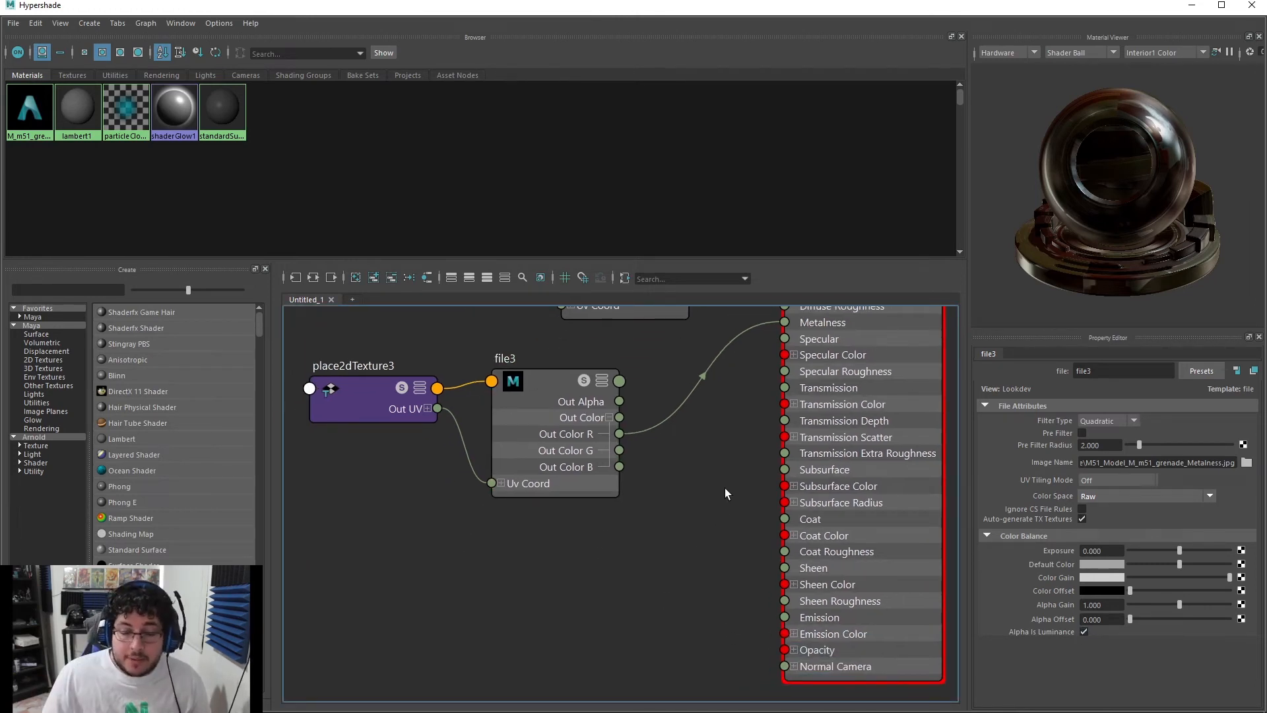
pyautogui.press('a')
pyautogui.press('Tab')
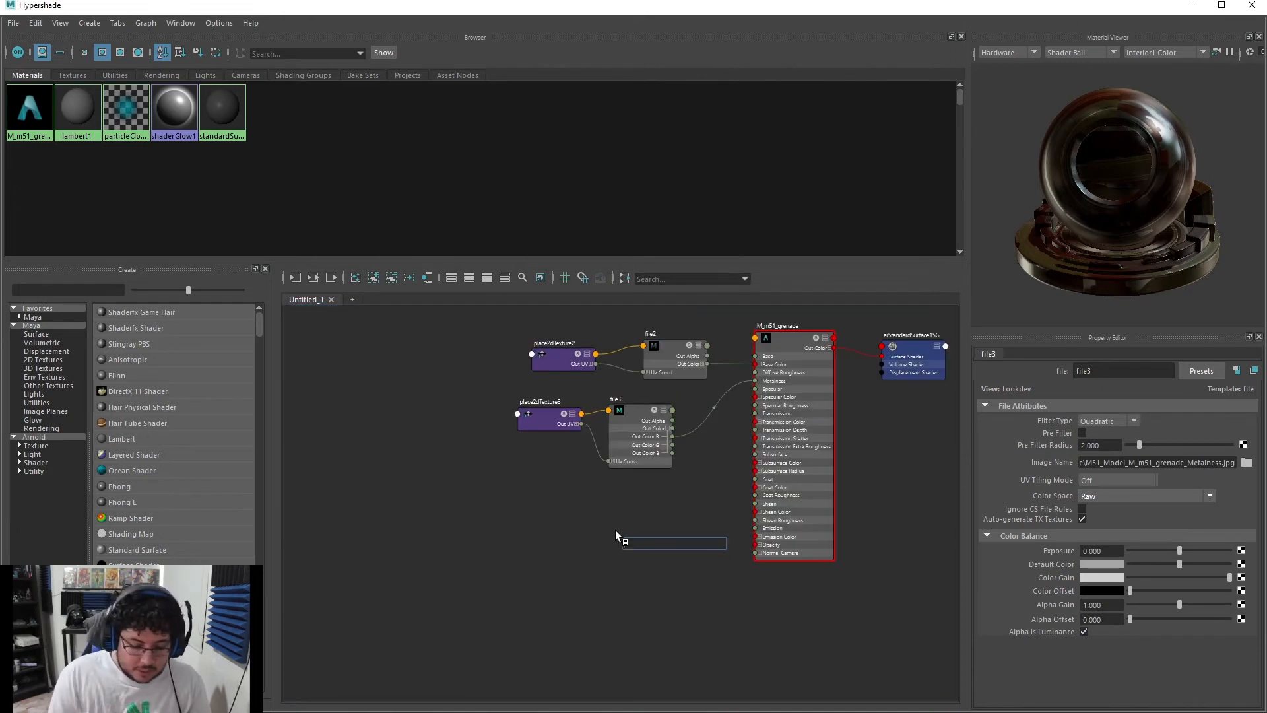
pyautogui.write('file')
pyautogui.press('Down')
pyautogui.press('Down')
pyautogui.press('Return')
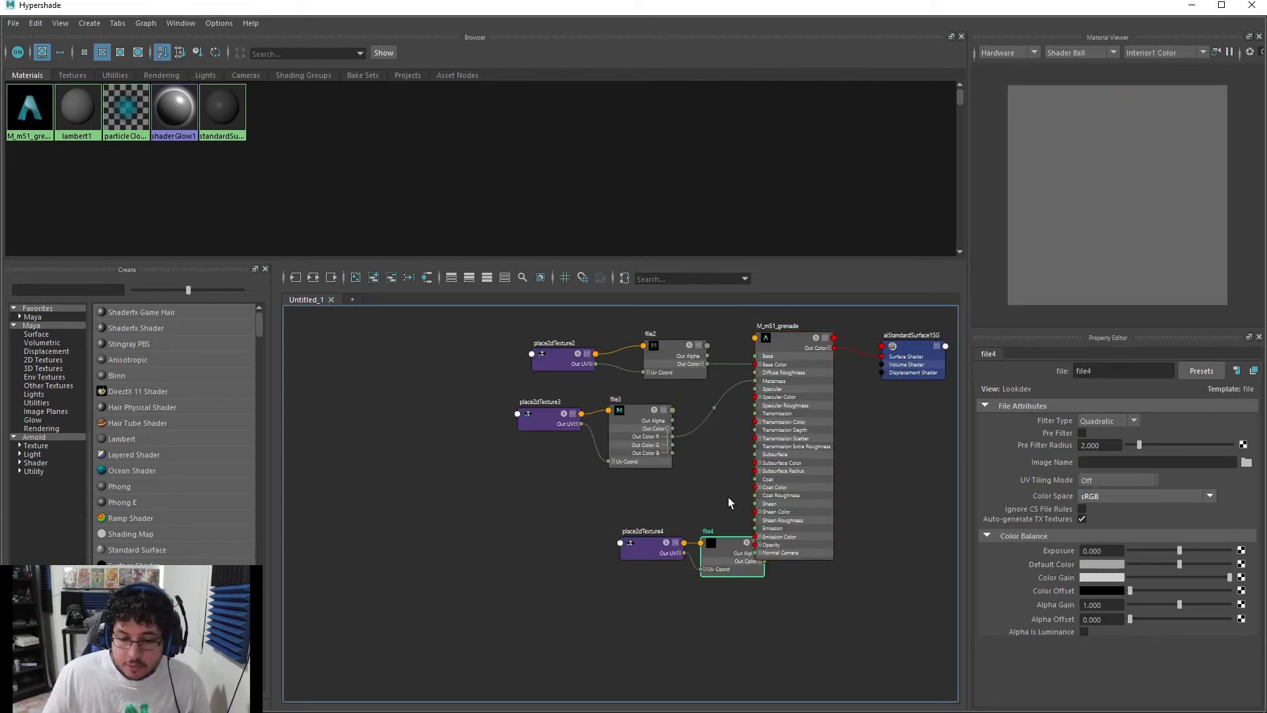
pyautogui.click(1247, 462)
pyautogui.doubleClick(239, 240)
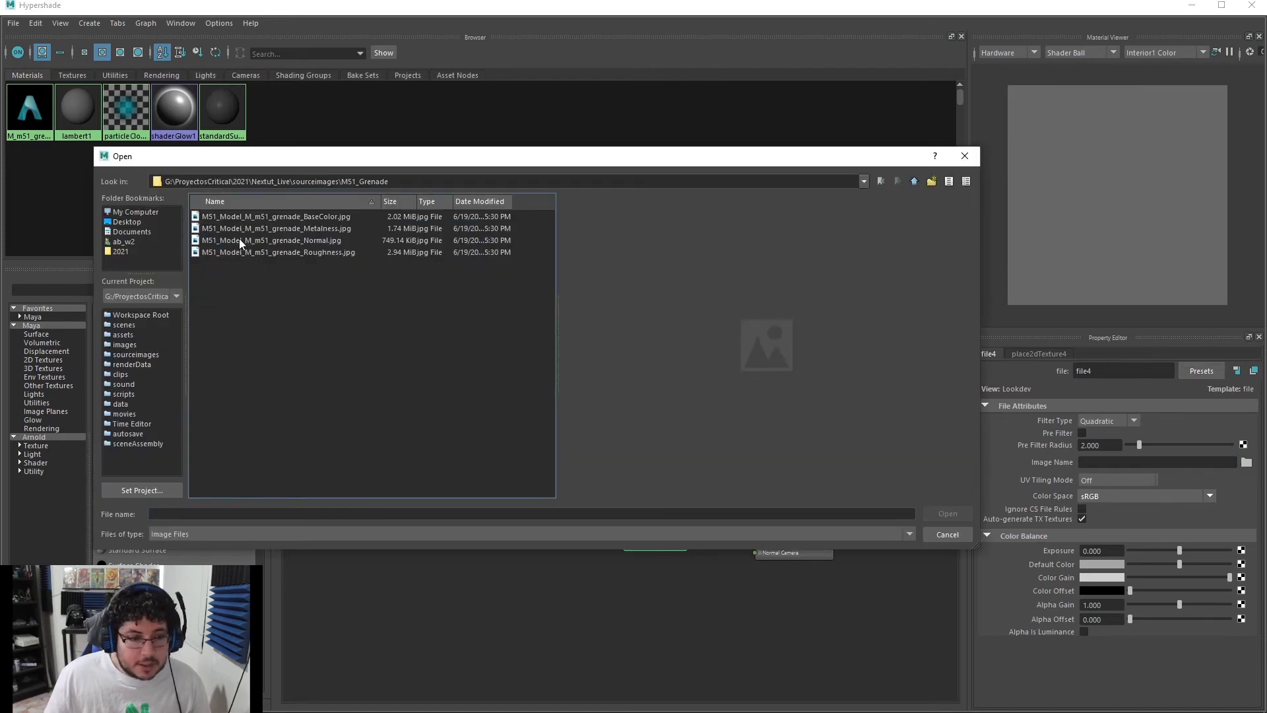
pyautogui.doubleClick(317, 252)
# Expand the roughness texture's color output and connect its Out Color R to the material's Specular Roughness
pyautogui.scroll(5, 607, 541)
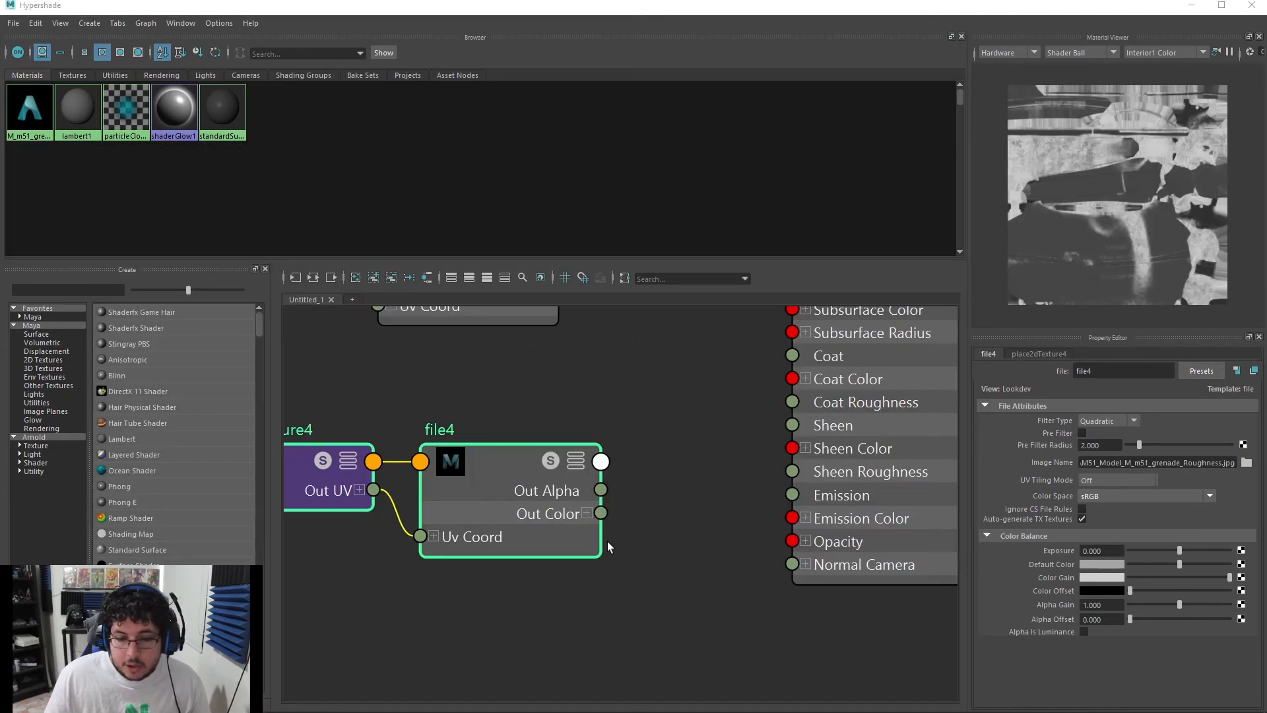
pyautogui.click(586, 514)
pyautogui.scroll(-3, 693, 464)
pyautogui.keyDown('alt'); pyautogui.moveTo(693, 466); pyautogui.dragTo(662, 561, button='middle'); pyautogui.keyUp('alt')
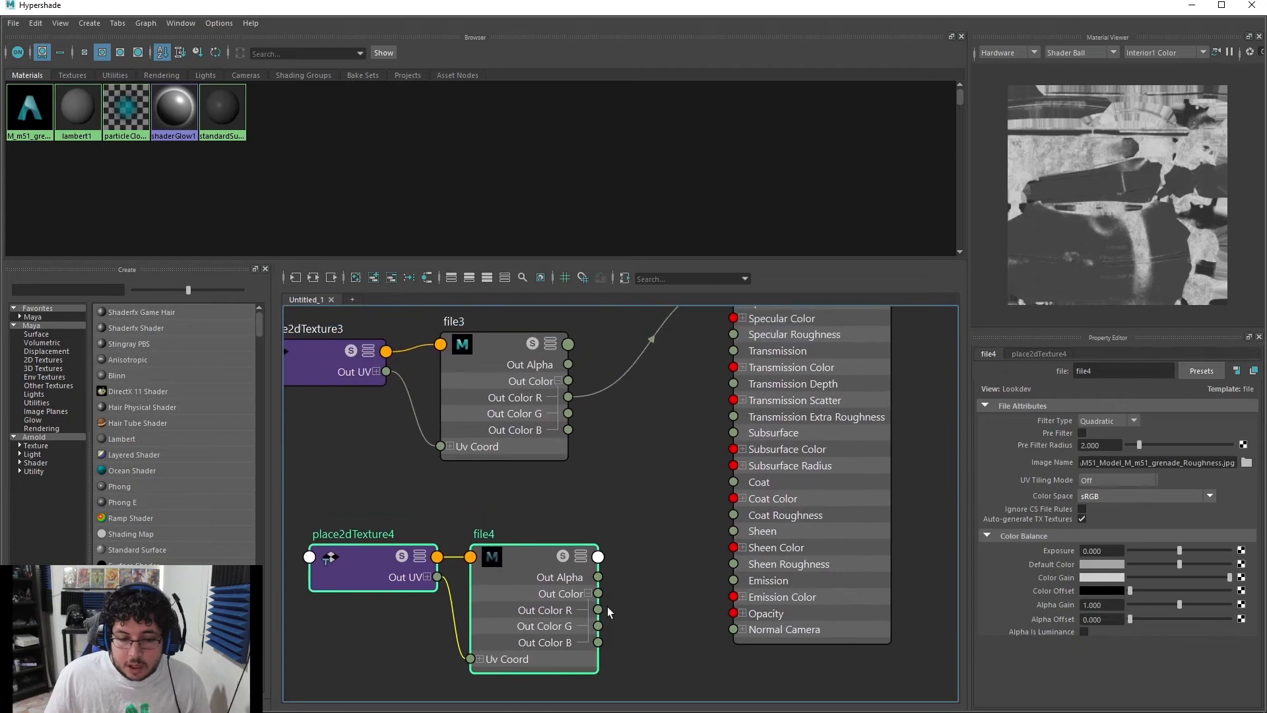
pyautogui.moveTo(599, 610); pyautogui.dragTo(792, 335)
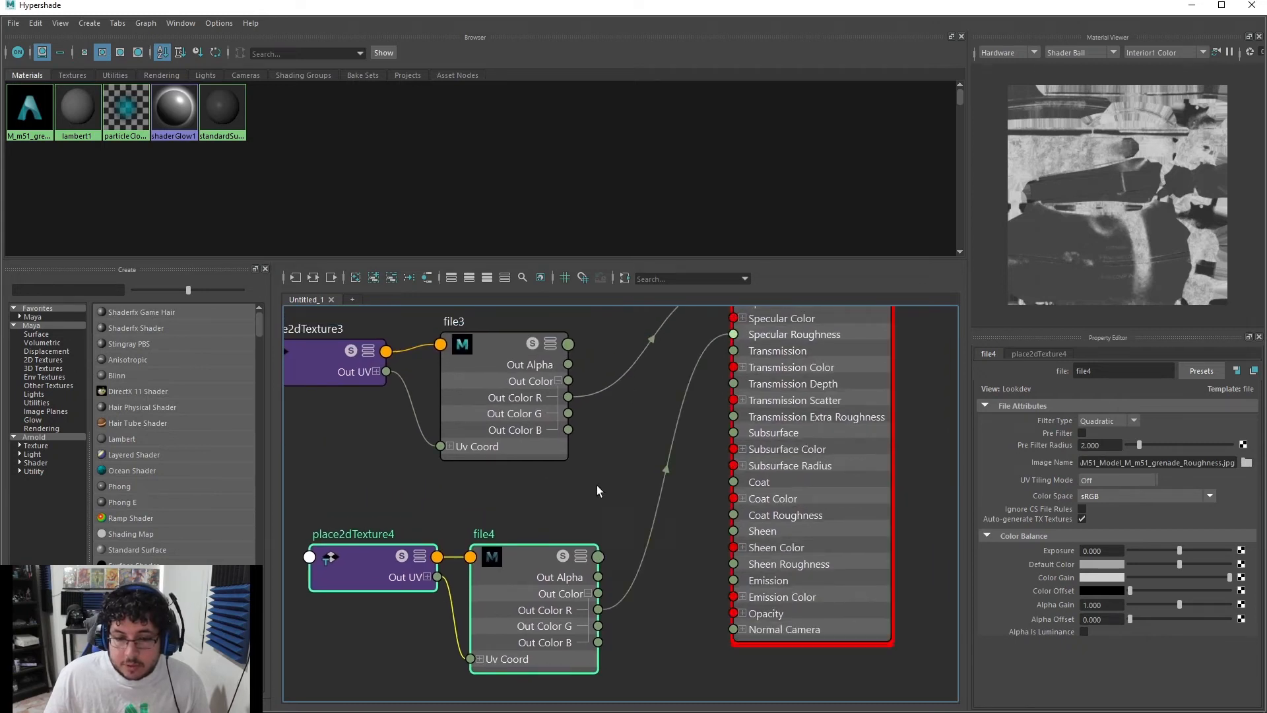
# Set the roughness texture's color space to Raw, enable Alpha Is Luminance, and check the result on the shader ball
pyautogui.keyDown('alt'); pyautogui.moveTo(522, 624); pyautogui.dragTo(546, 596, button='middle'); pyautogui.keyUp('alt')
pyautogui.click(547, 596)
pyautogui.click(1123, 497)
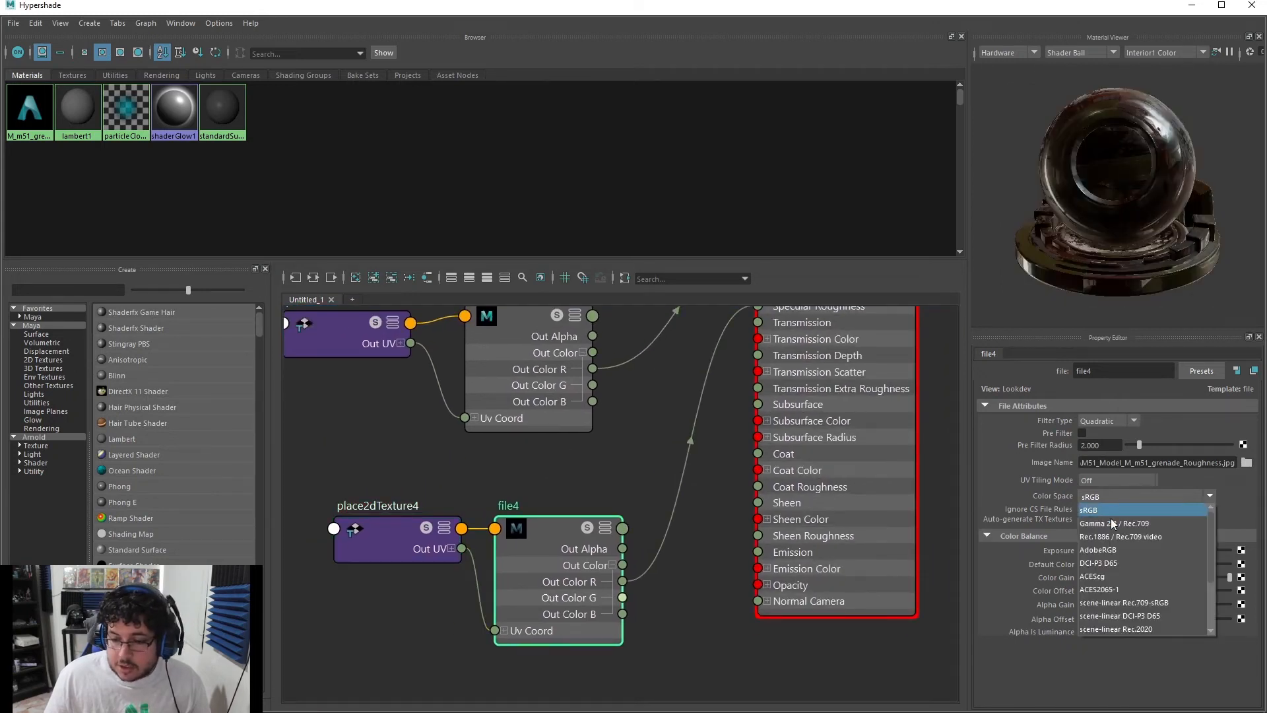
pyautogui.click(1109, 562)
pyautogui.click(1084, 632)
pyautogui.keyDown('alt'); pyautogui.moveTo(1156, 195); pyautogui.dragTo(987, 252); pyautogui.keyUp('alt')
pyautogui.scroll(5, 1166, 201)
pyautogui.keyDown('alt'); pyautogui.moveTo(1166, 201); pyautogui.dragTo(1157, 243, button='middle'); pyautogui.keyUp('alt')
pyautogui.keyDown('alt'); pyautogui.moveTo(1157, 244); pyautogui.dragTo(1117, 203); pyautogui.keyUp('alt')
# Connect a new file texture to the Bump Mapping attribute in the grenade material's Geometry settings
pyautogui.keyDown('alt'); pyautogui.moveTo(705, 460); pyautogui.dragTo(734, 409, button='middle'); pyautogui.keyUp('alt')
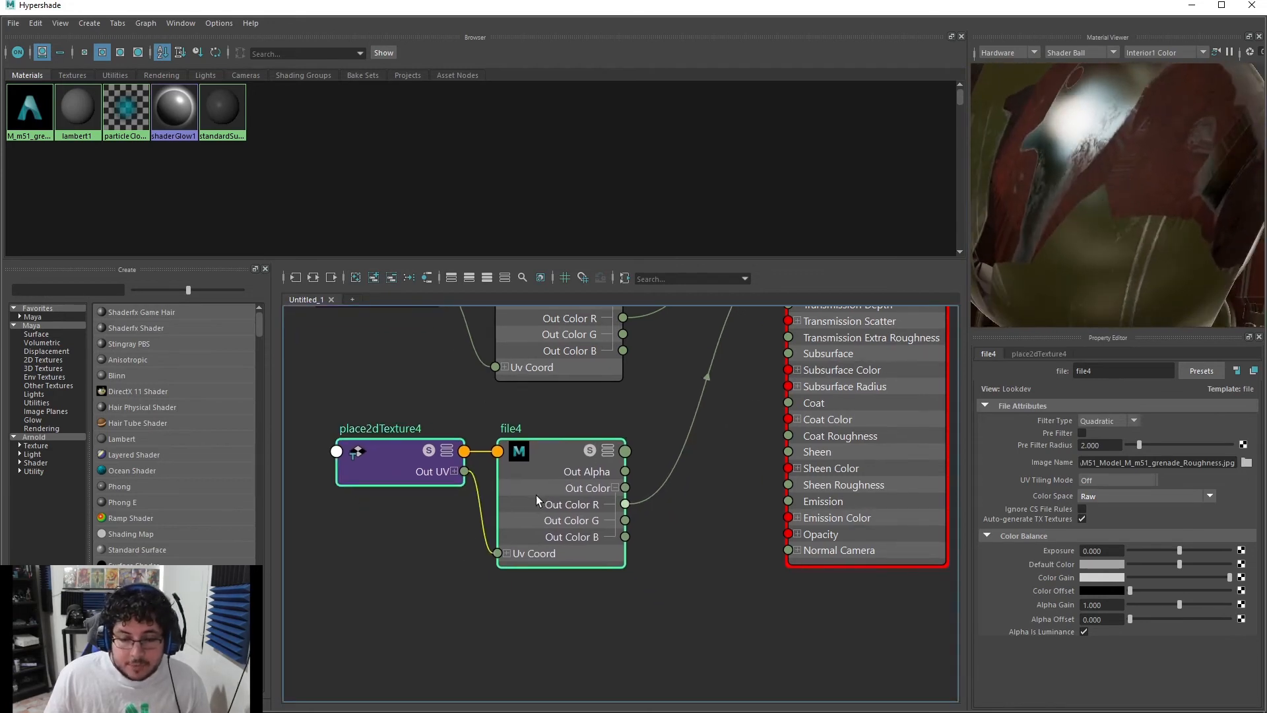
pyautogui.scroll(-3, 687, 577)
pyautogui.click(859, 462)
pyautogui.scroll(-3, 1094, 569)
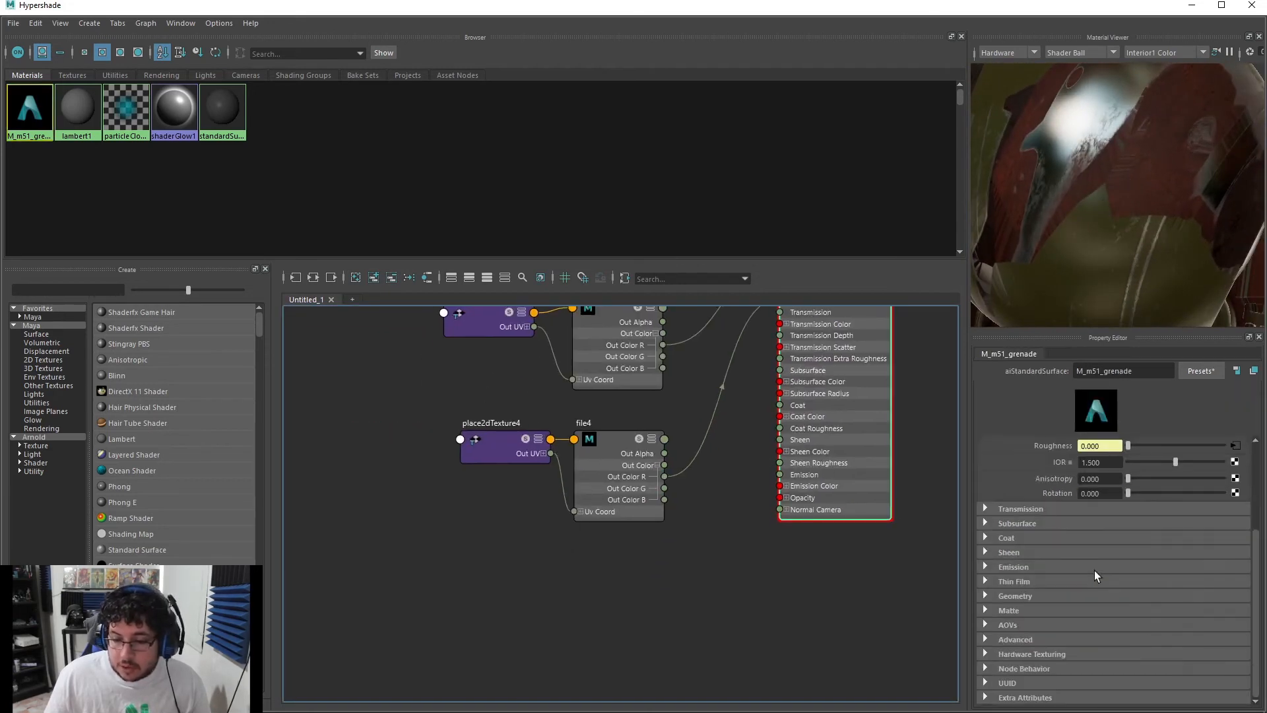
pyautogui.click(992, 596)
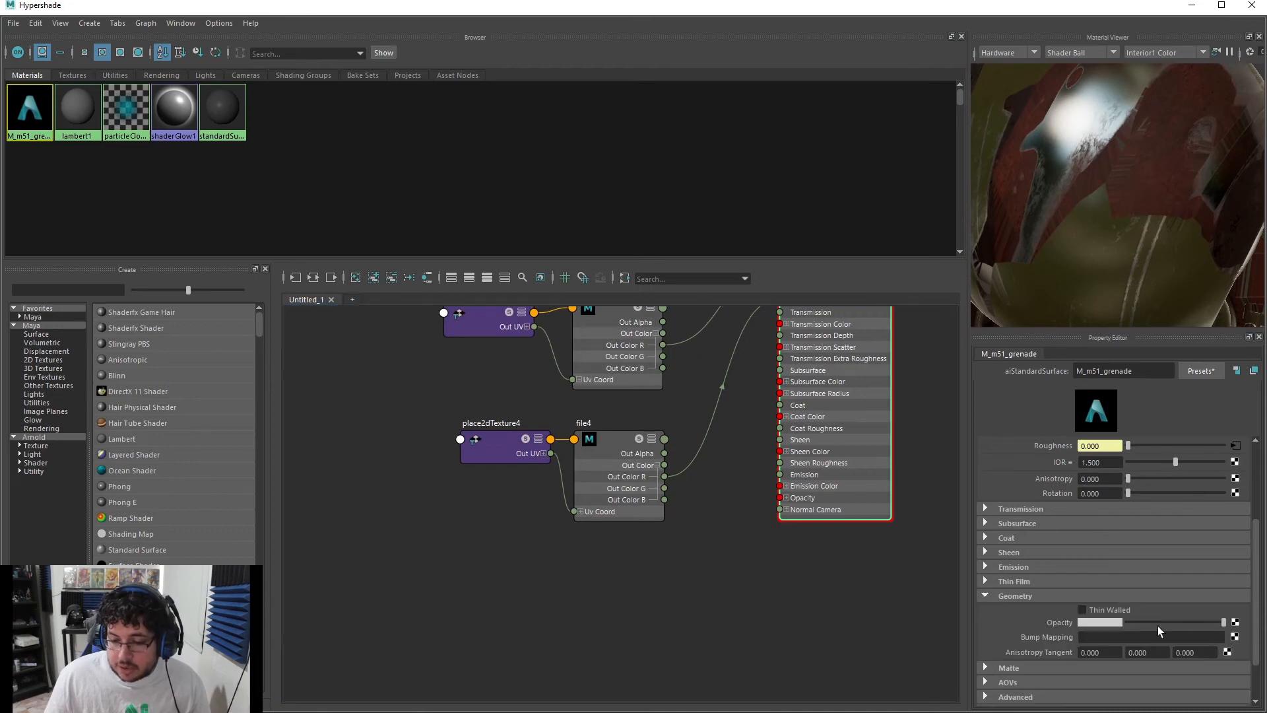
pyautogui.click(1235, 637)
pyautogui.click(533, 357)
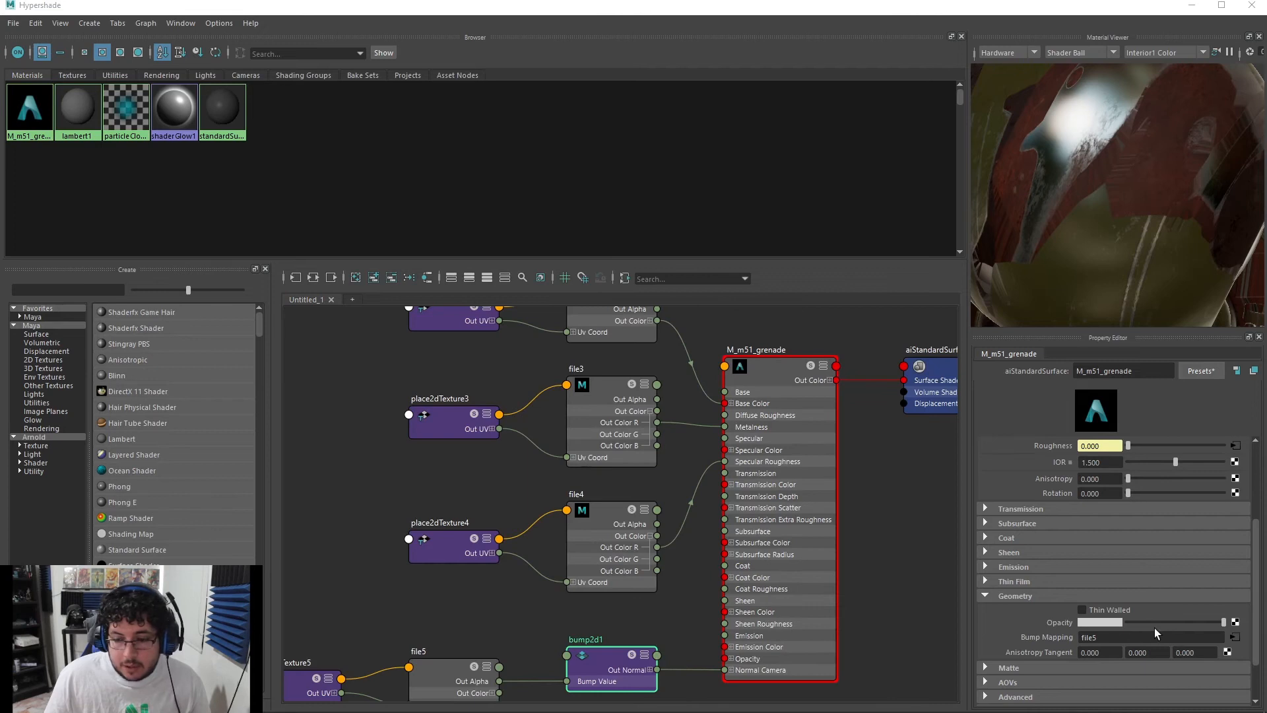
# Load M51_Model_M_m51_grenade_Normal.jpg from sourceimages/M51_Grenade into the file node feeding the bump node
pyautogui.click(1236, 637)
pyautogui.scroll(-2, 758, 564)
pyautogui.scroll(4, 380, 552)
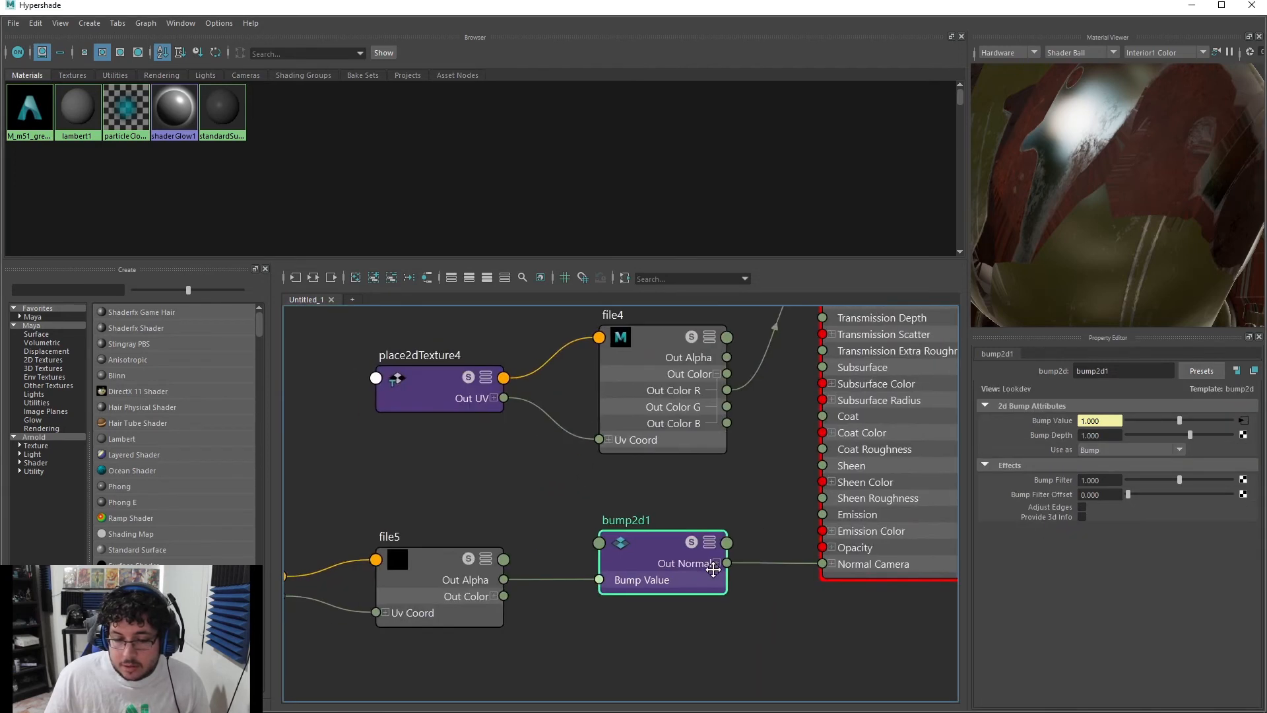
pyautogui.click(443, 577)
pyautogui.click(1247, 462)
pyautogui.doubleClick(231, 242)
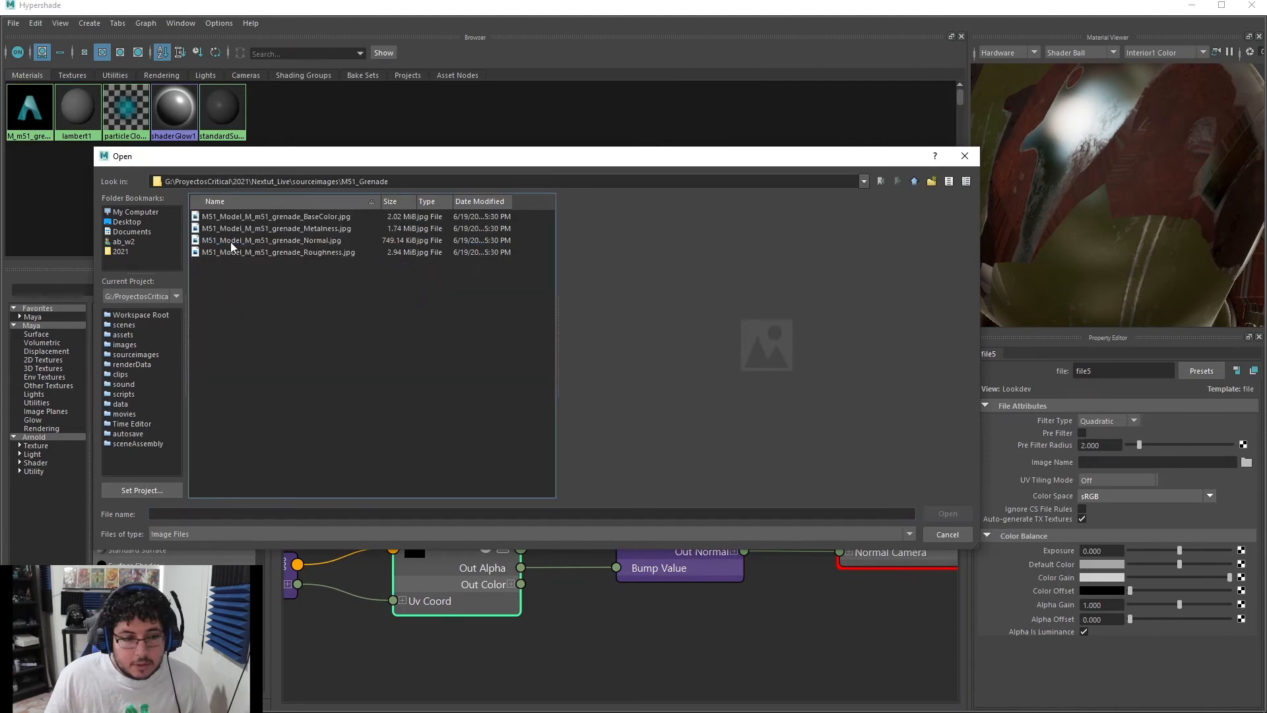
pyautogui.click(288, 241)
pyautogui.click(940, 514)
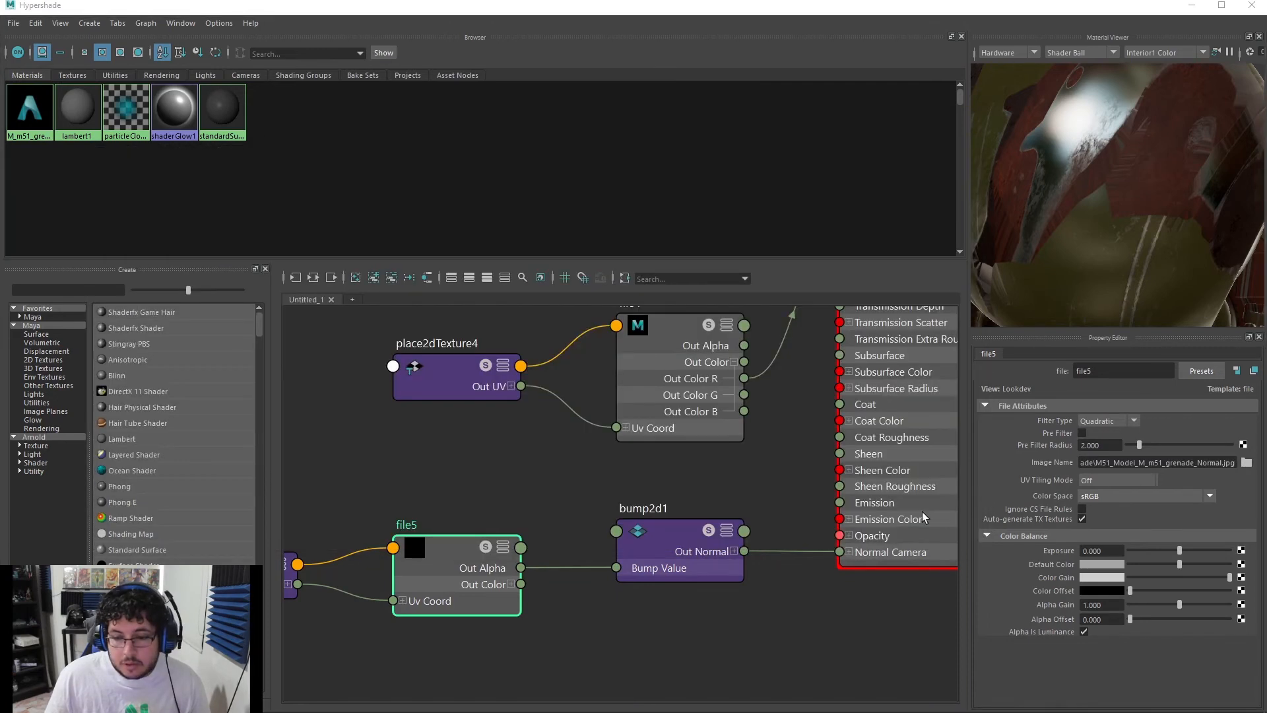
# Set the bump node's Use As option to Tangent Space Normals and inspect the shader ball
pyautogui.click(689, 553)
pyautogui.click(1122, 450)
pyautogui.click(1115, 473)
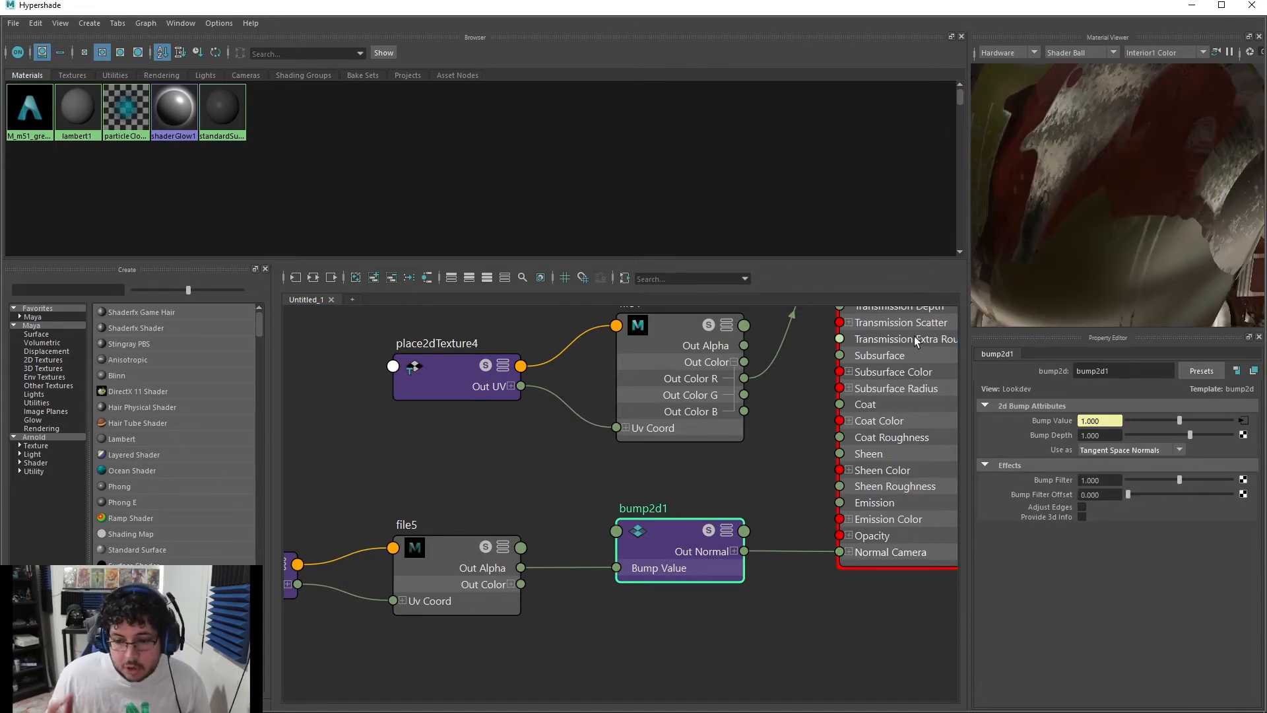
pyautogui.keyDown('alt'); pyautogui.moveTo(1135, 261); pyautogui.dragTo(1122, 215, button='right'); pyautogui.keyUp('alt')
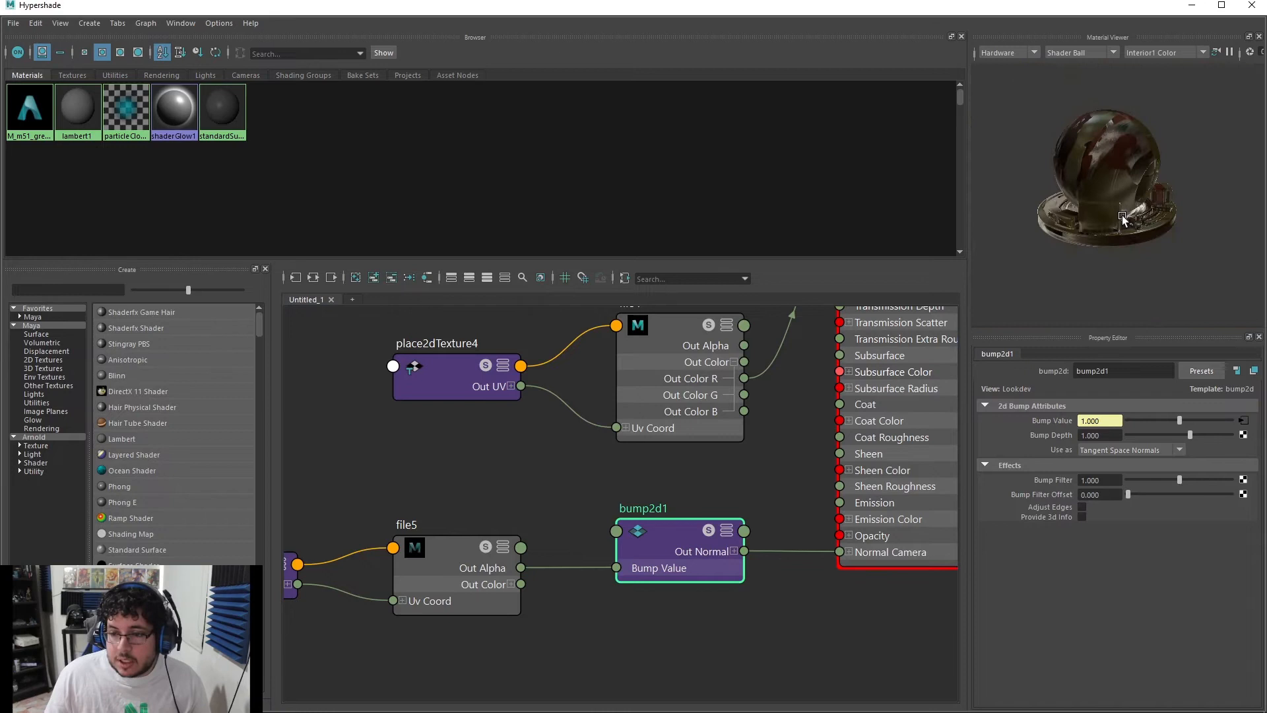
pyautogui.scroll(3, 1122, 215)
pyautogui.keyDown('alt'); pyautogui.moveTo(1122, 215); pyautogui.dragTo(1053, 204); pyautogui.keyUp('alt')
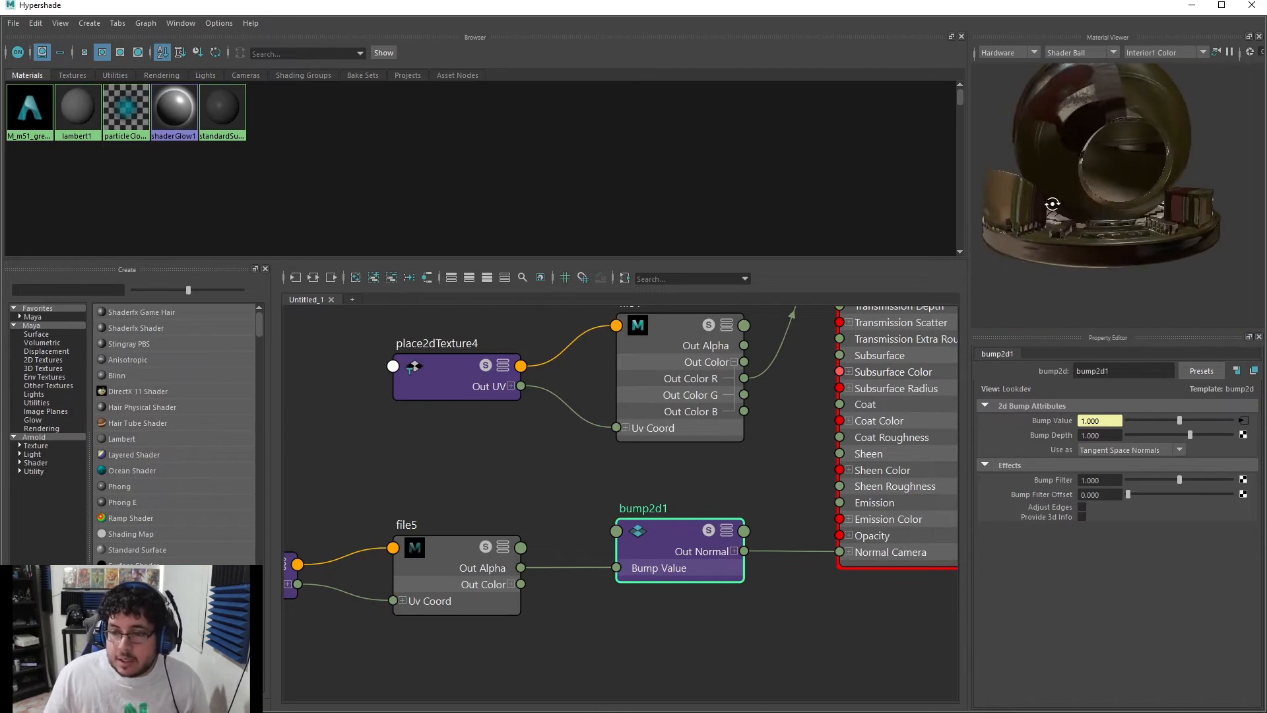
# Set the normal map texture's color space to Raw and inspect the shader ball from other angles
pyautogui.click(454, 544)
pyautogui.click(1157, 498)
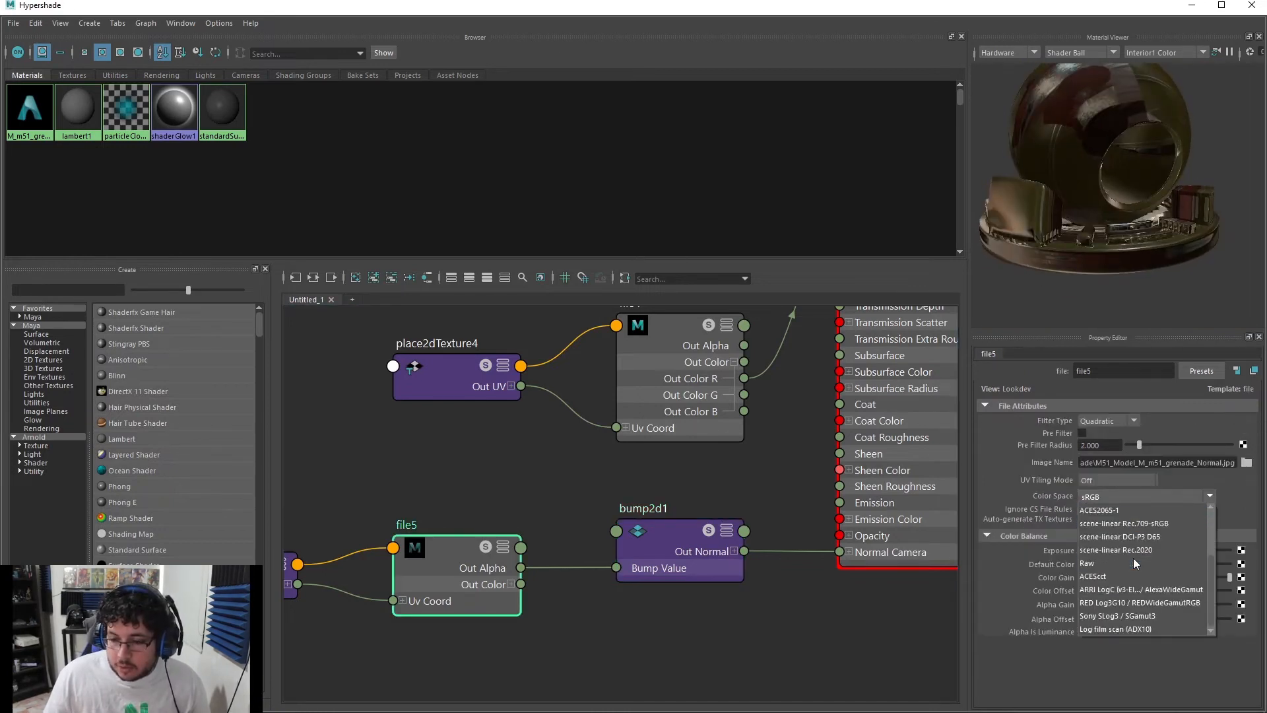
pyautogui.click(1092, 558)
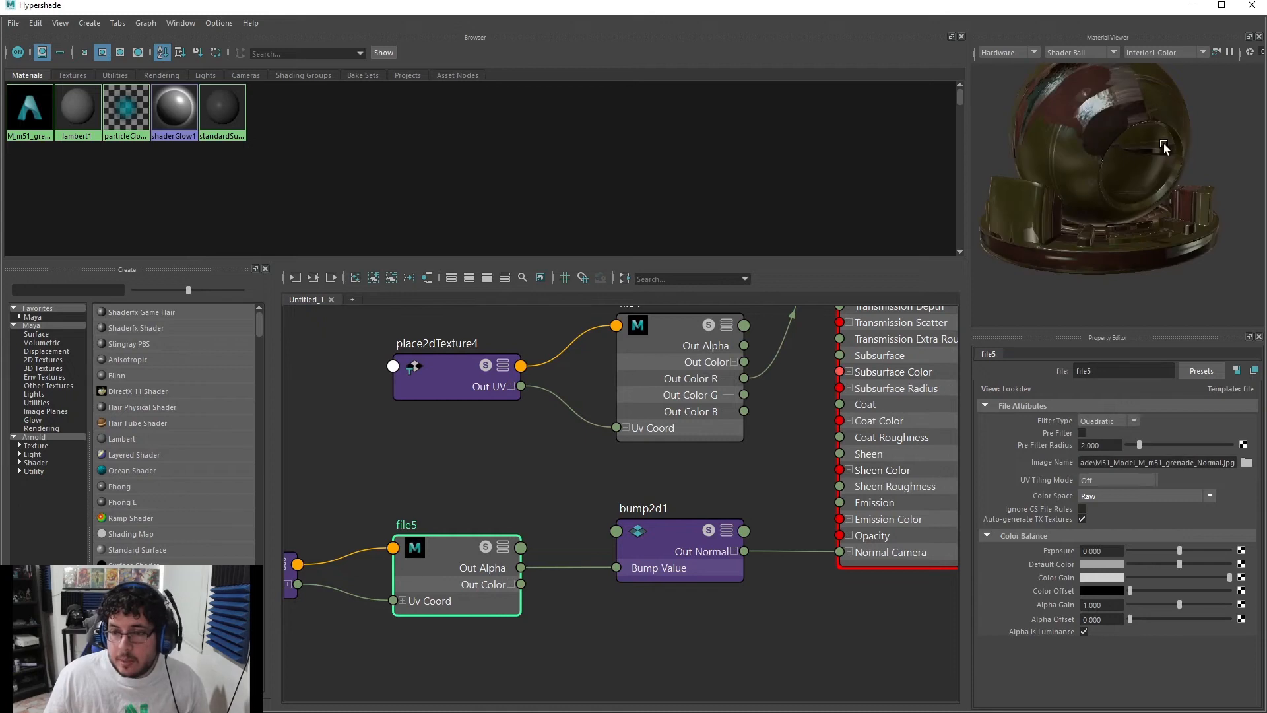
pyautogui.keyDown('alt'); pyautogui.moveTo(1192, 146); pyautogui.dragTo(1063, 241); pyautogui.keyUp('alt')
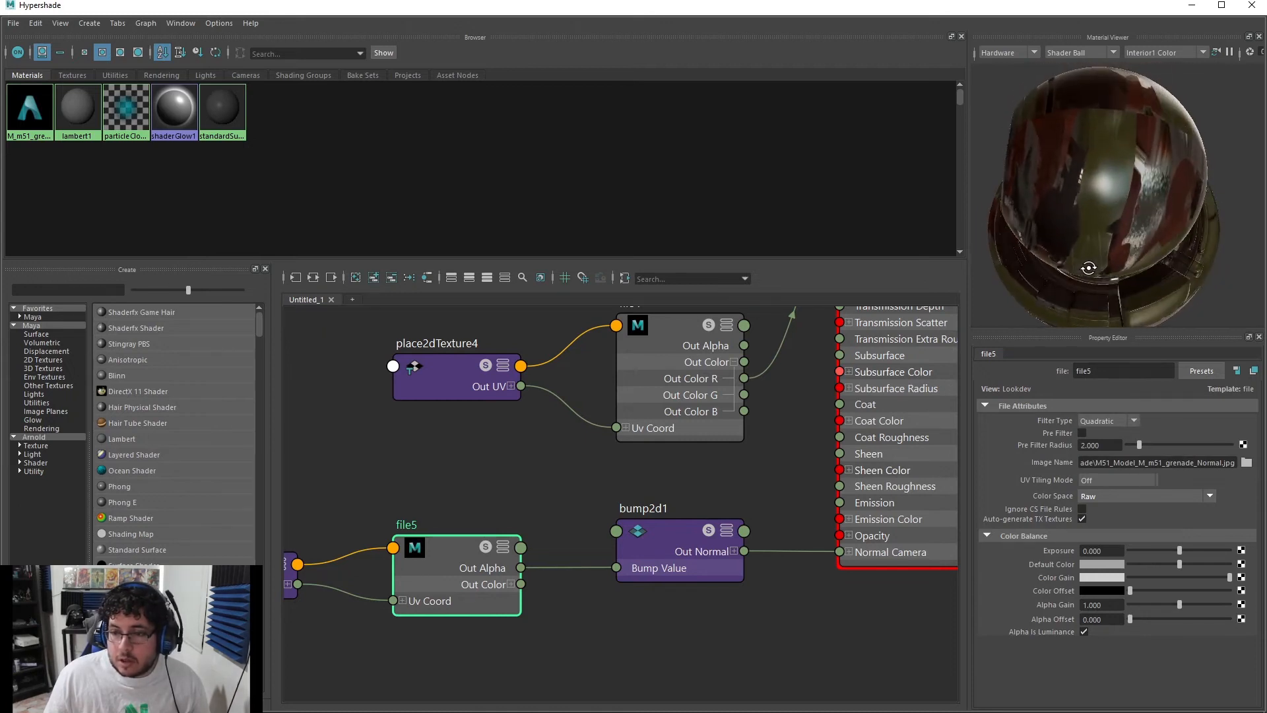
pyautogui.keyDown('alt'); pyautogui.moveTo(1063, 241); pyautogui.dragTo(864, 349, button='right'); pyautogui.keyUp('alt')
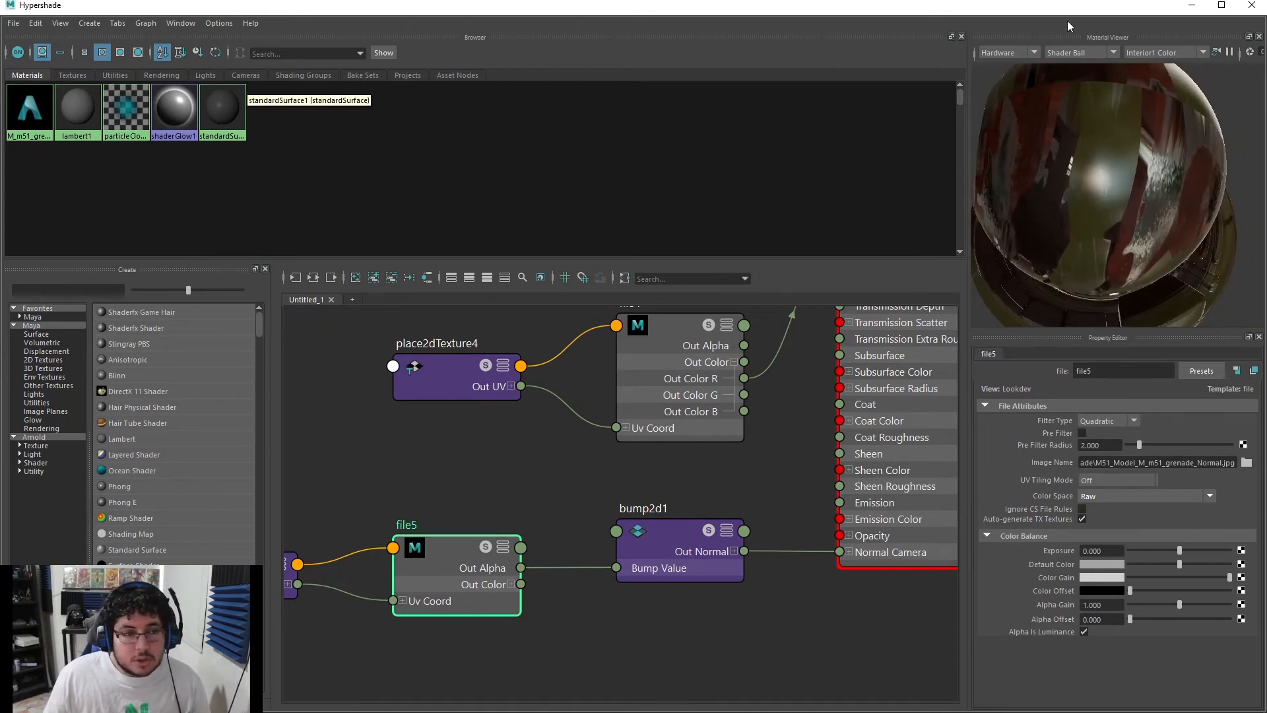
# Minimize the Hypershade and look through camera1 in the scene viewport
pyautogui.click(1194, 6)
pyautogui.click(817, 209)
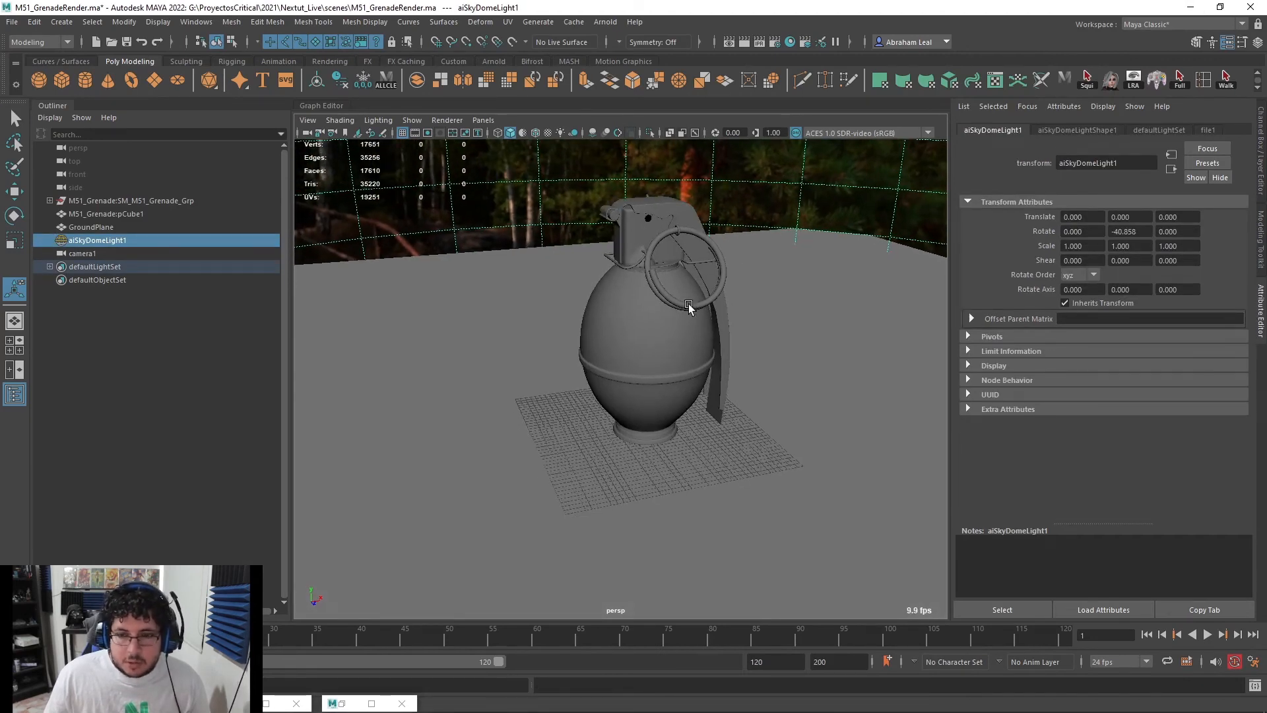
pyautogui.click(690, 298)
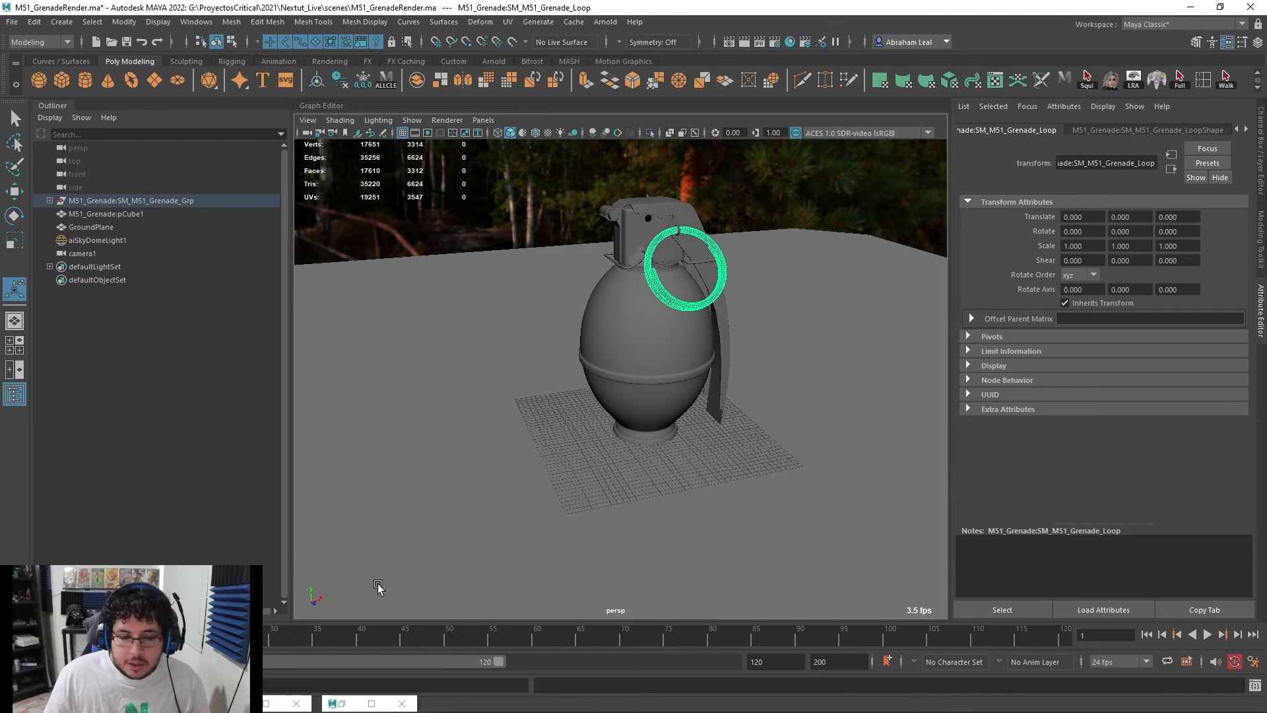
pyautogui.click(152, 254)
pyautogui.click(488, 120)
pyautogui.click(512, 172)
pyautogui.keyDown('alt'); pyautogui.moveTo(565, 319); pyautogui.dragTo(568, 324, button='middle'); pyautogui.keyUp('alt')
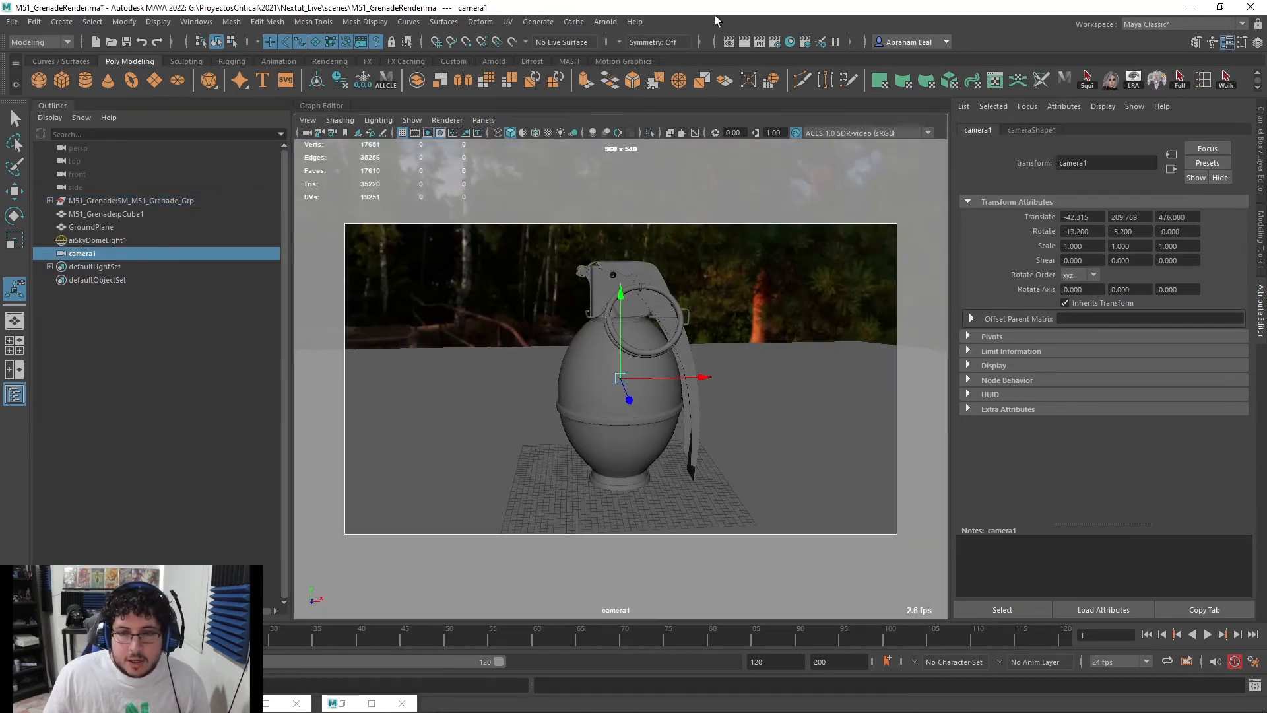
# Render the camera1 view in the Arnold RenderView and examine the textured grenade up close
pyautogui.click(604, 22)
pyautogui.click(620, 47)
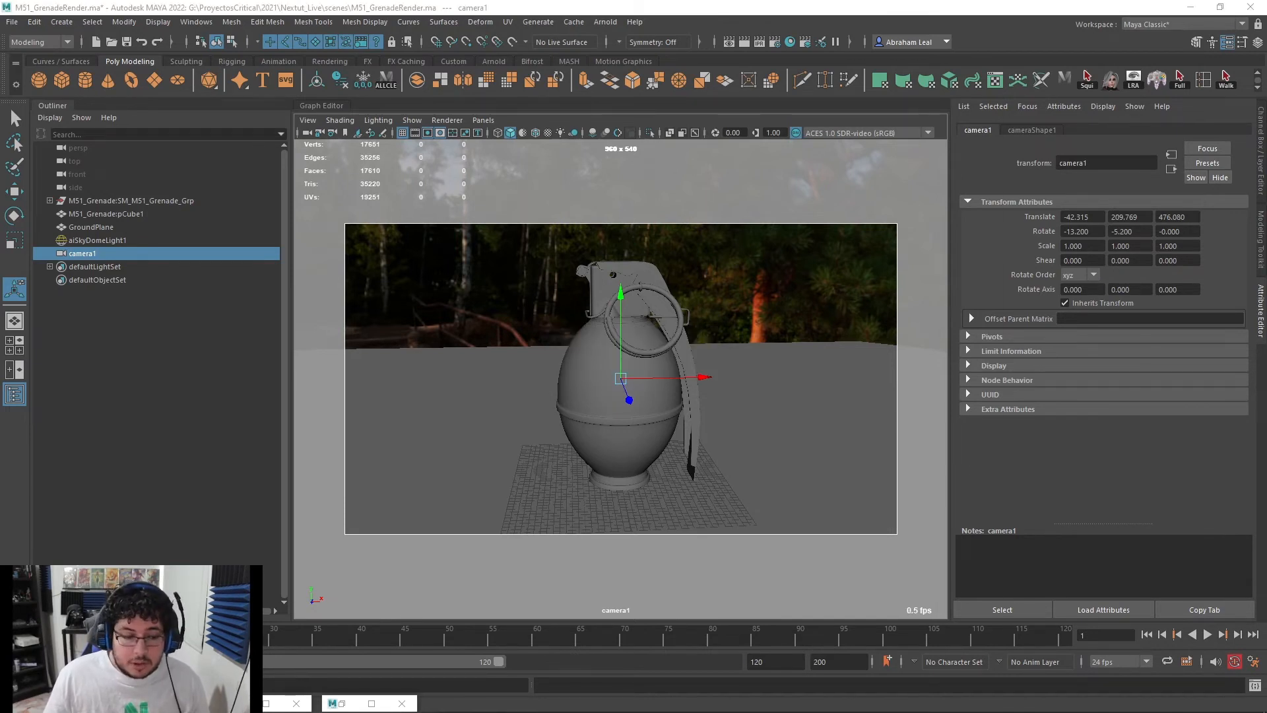
pyautogui.scroll(5, 572, 346)
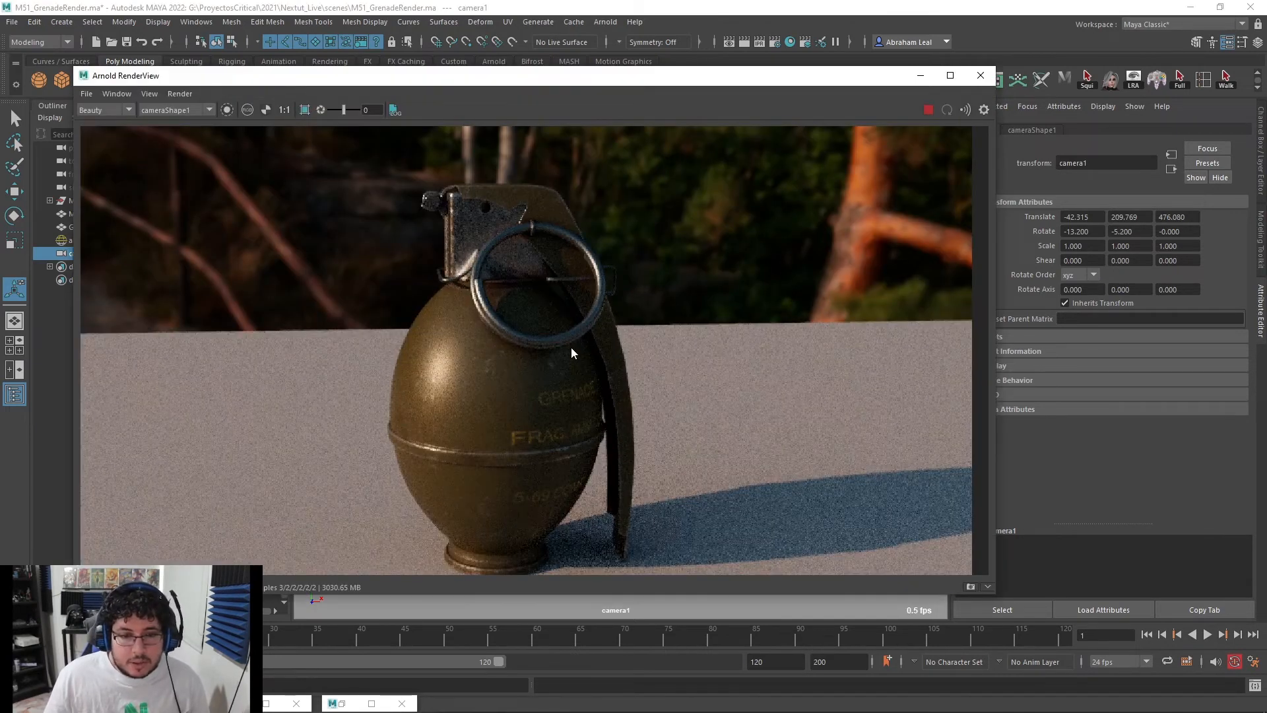
pyautogui.moveTo(572, 347); pyautogui.dragTo(611, 327, button='middle')
pyautogui.scroll(-1, 611, 327)
pyautogui.scroll(-1, 680, 268)
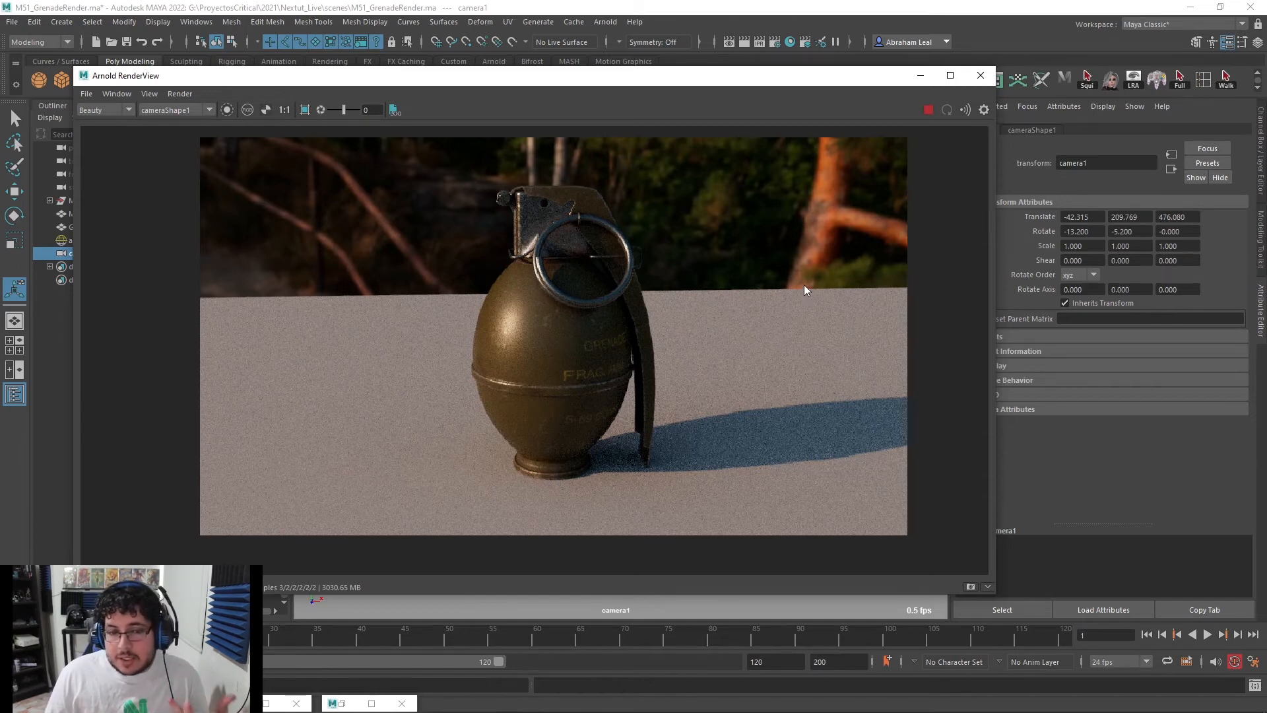
# Set the sky dome light's Camera visibility to 0, update the Arnold render, and minimize the render window
pyautogui.click(926, 109)
pyautogui.moveTo(814, 76); pyautogui.dragTo(571, 158)
pyautogui.click(808, 255)
pyautogui.hotkey('ctrl', 'a')
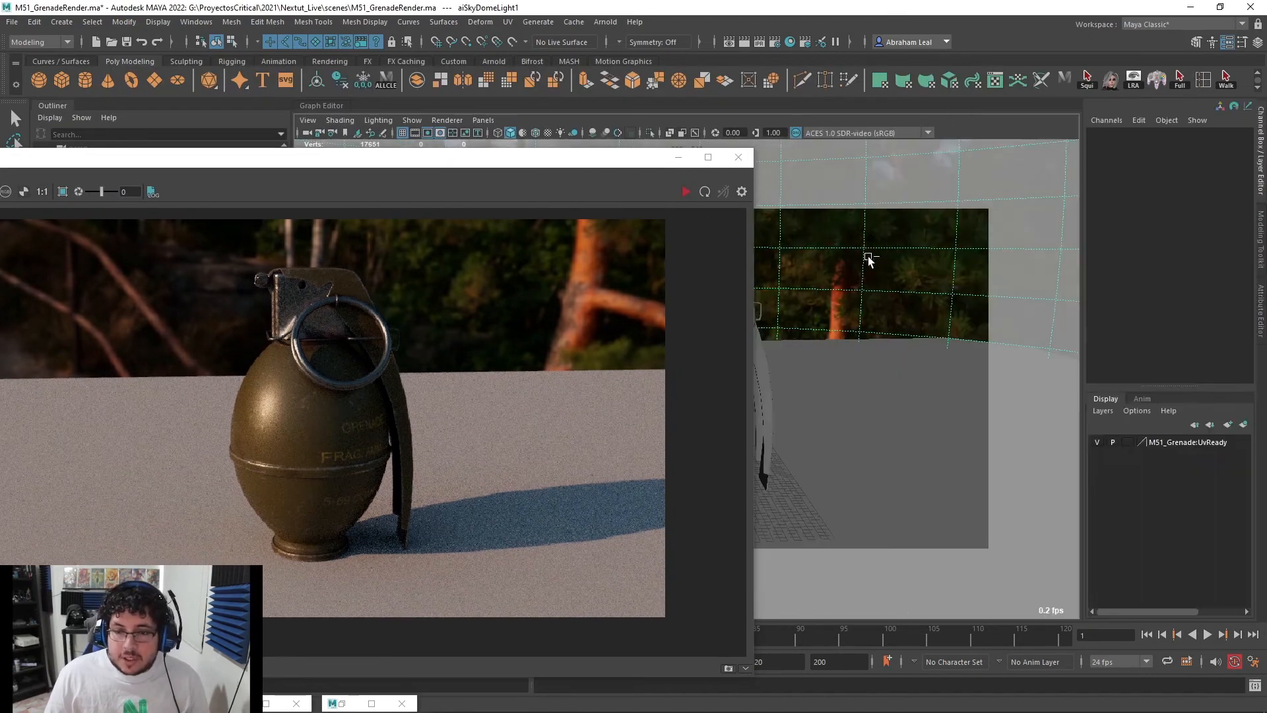
pyautogui.hotkey('ctrl', 'a')
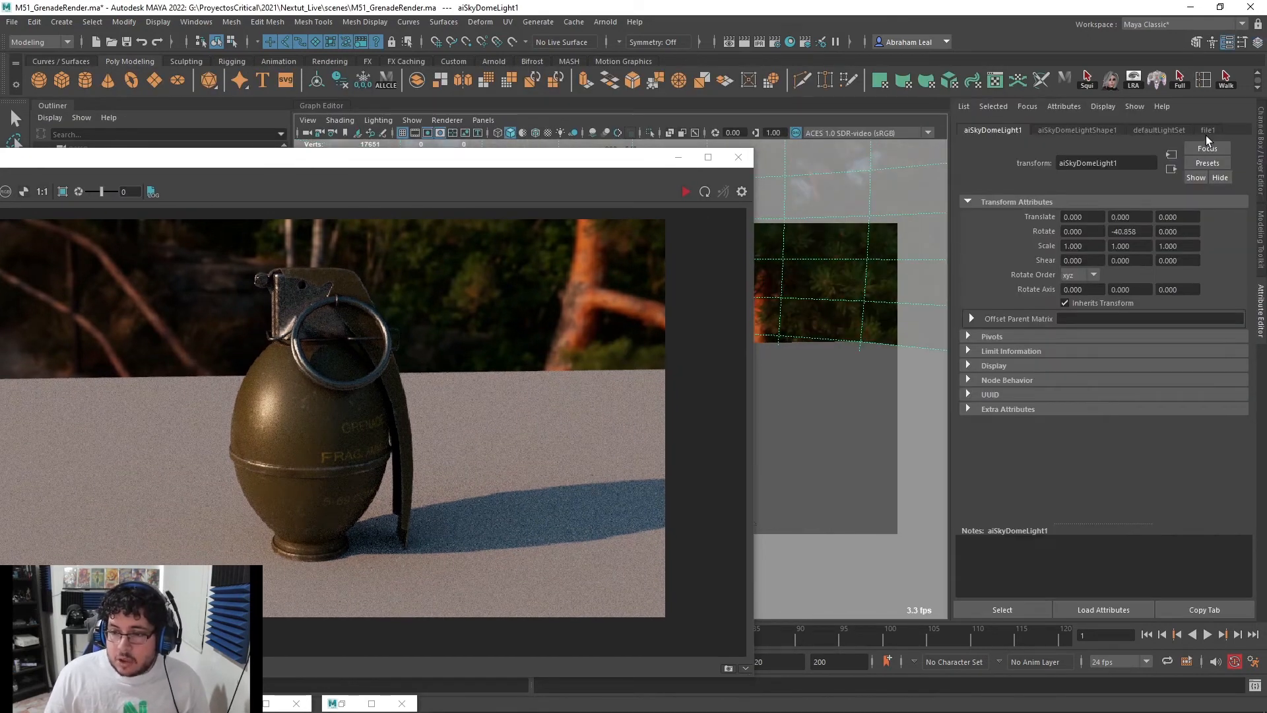
pyautogui.click(1056, 129)
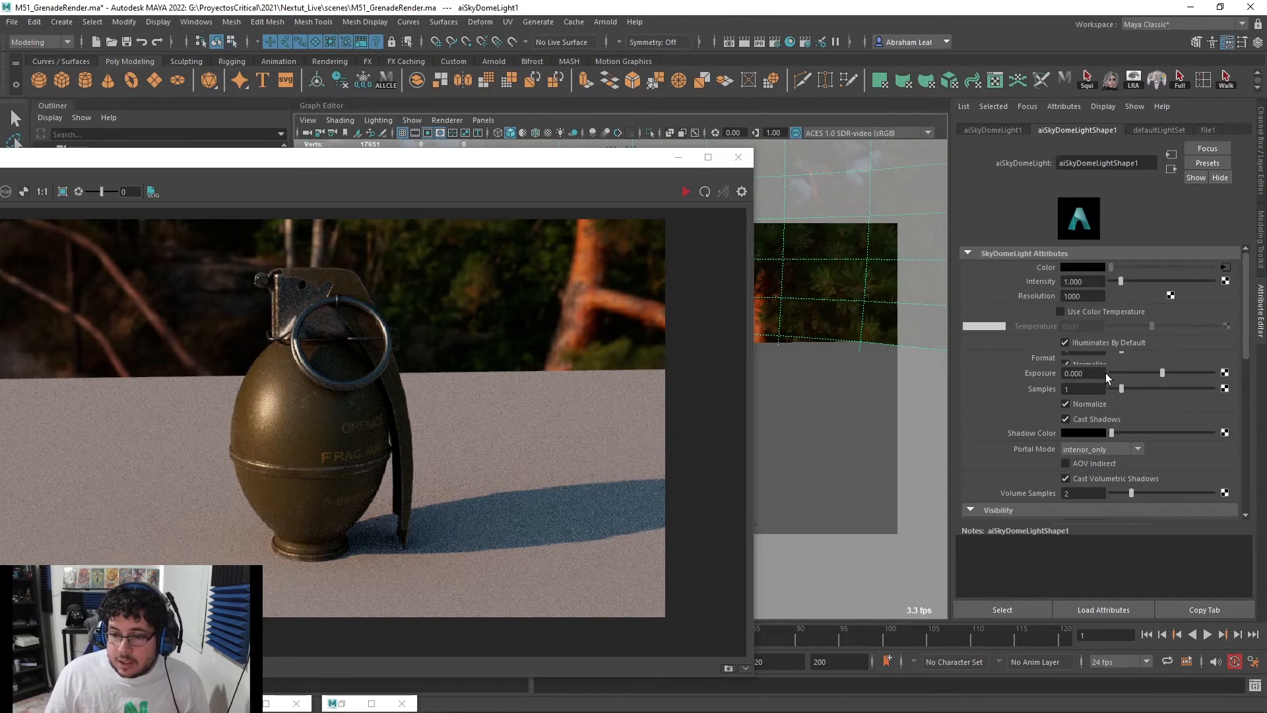
pyautogui.scroll(-5, 1061, 386)
pyautogui.moveTo(620, 156); pyautogui.dragTo(800, 107)
pyautogui.click(866, 141)
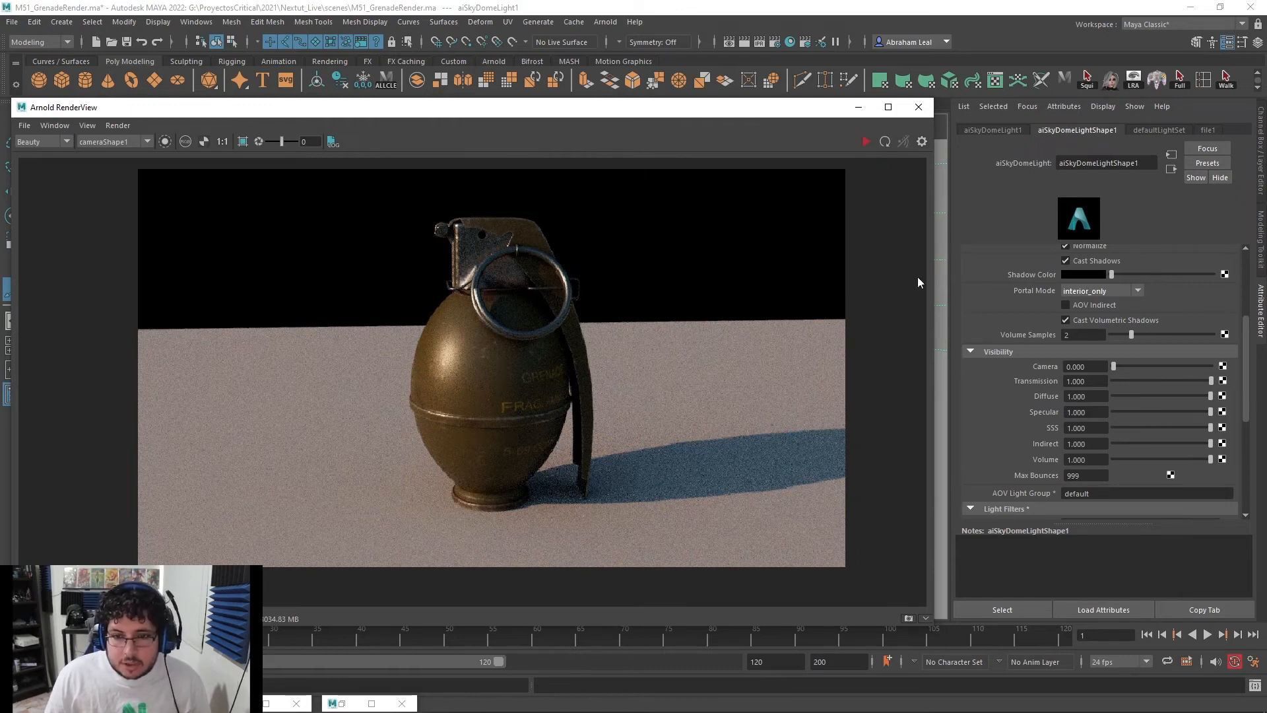
pyautogui.moveTo(783, 117); pyautogui.dragTo(797, 97)
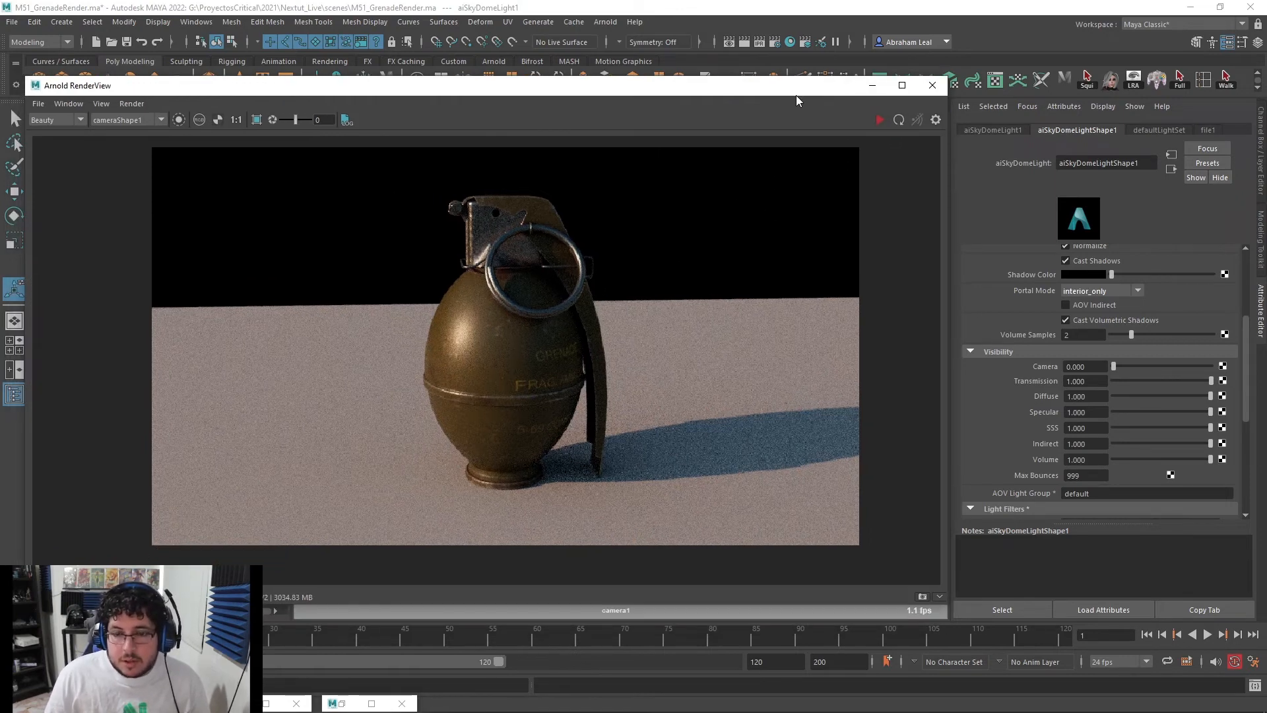
pyautogui.click(872, 85)
# Switch to the perspective view and move the grenade group backward to about -74 in Z
pyautogui.click(136, 202)
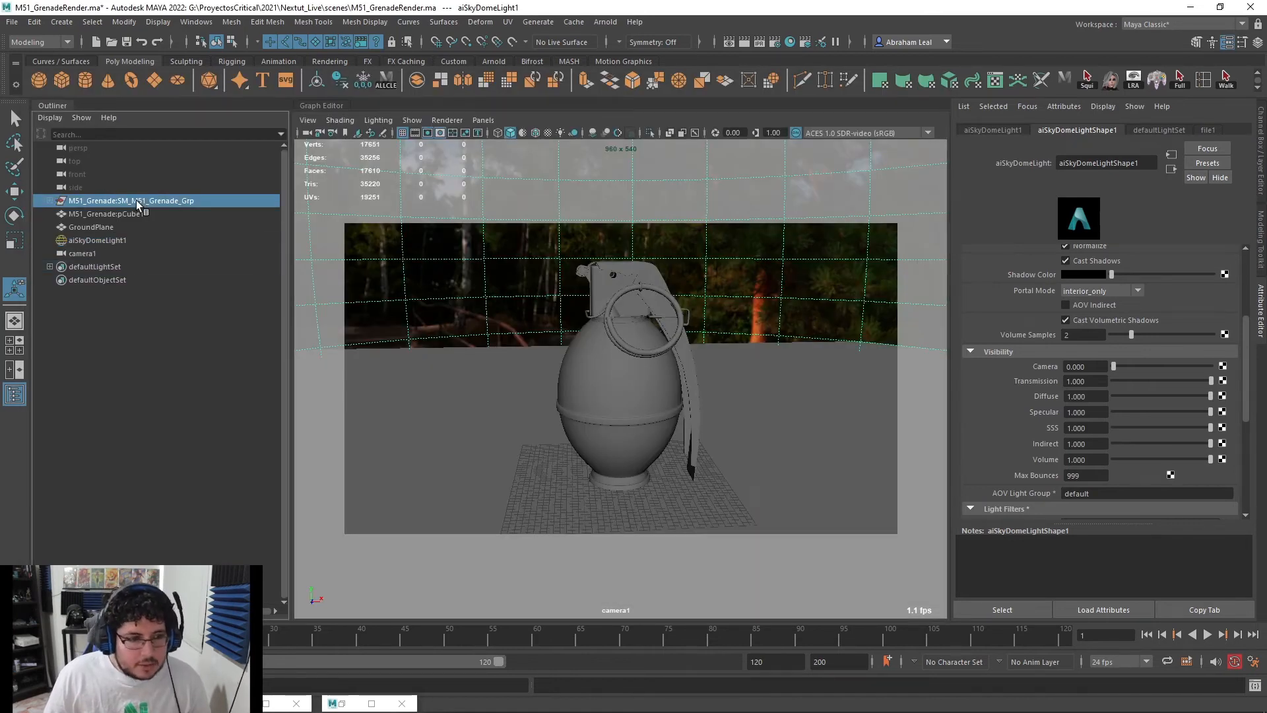
pyautogui.press('w')
pyautogui.press('space')
pyautogui.moveTo(670, 483); pyautogui.dragTo(724, 449)
pyautogui.keyDown('alt'); pyautogui.moveTo(724, 449); pyautogui.dragTo(691, 444, button='right'); pyautogui.keyUp('alt')
pyautogui.moveTo(697, 424); pyautogui.dragTo(798, 425)
# Duplicate the grenade group and lay the copy on its side, rotated about 127° in Y and 89° in Z, at about Y 51, Z 97
pyautogui.hotkey('ctrl', 'd')
pyautogui.press('e')
pyautogui.moveTo(650, 399)
pyautogui.mouseDown()
pyautogui.moveTo(550, 470)
pyautogui.moveTo(574, 415)
pyautogui.moveTo(654, 382)
pyautogui.mouseUp()
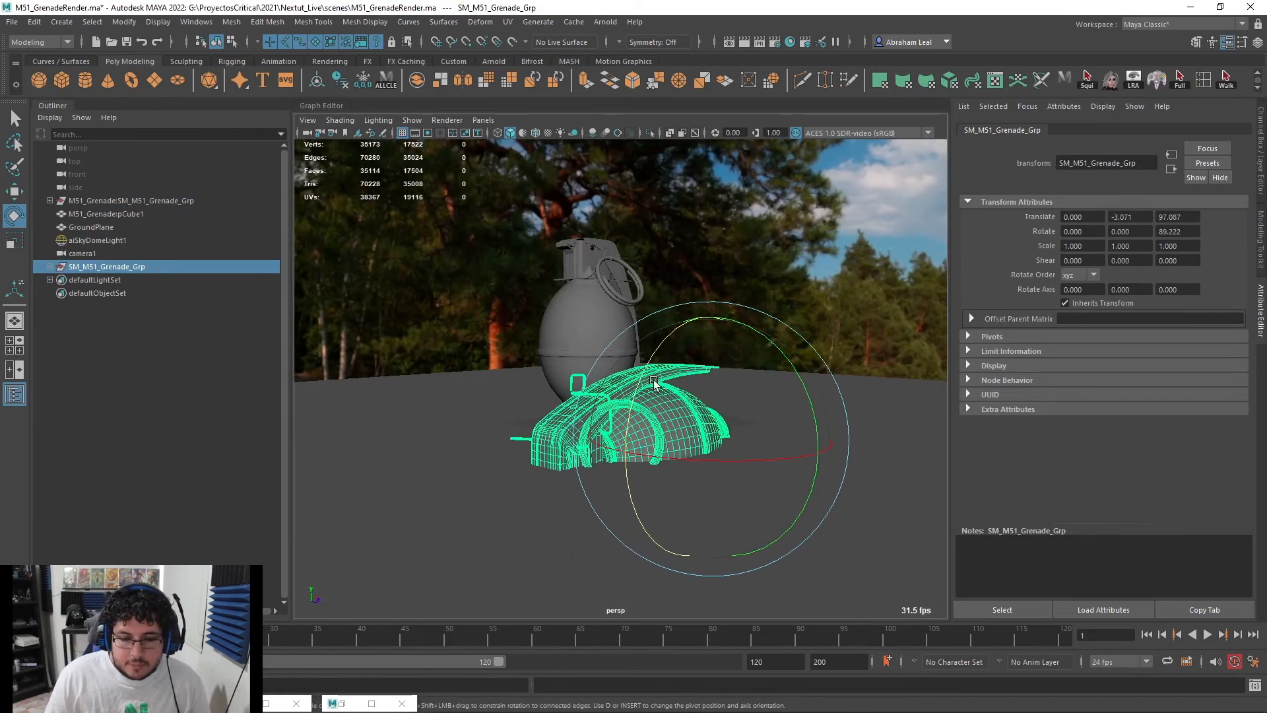
pyautogui.moveTo(765, 340); pyautogui.dragTo(694, 291)
pyautogui.press('w')
pyautogui.moveTo(715, 342); pyautogui.dragTo(606, 352)
pyautogui.press('e')
pyautogui.press('w')
pyautogui.moveTo(722, 258); pyautogui.dragTo(692, 414)
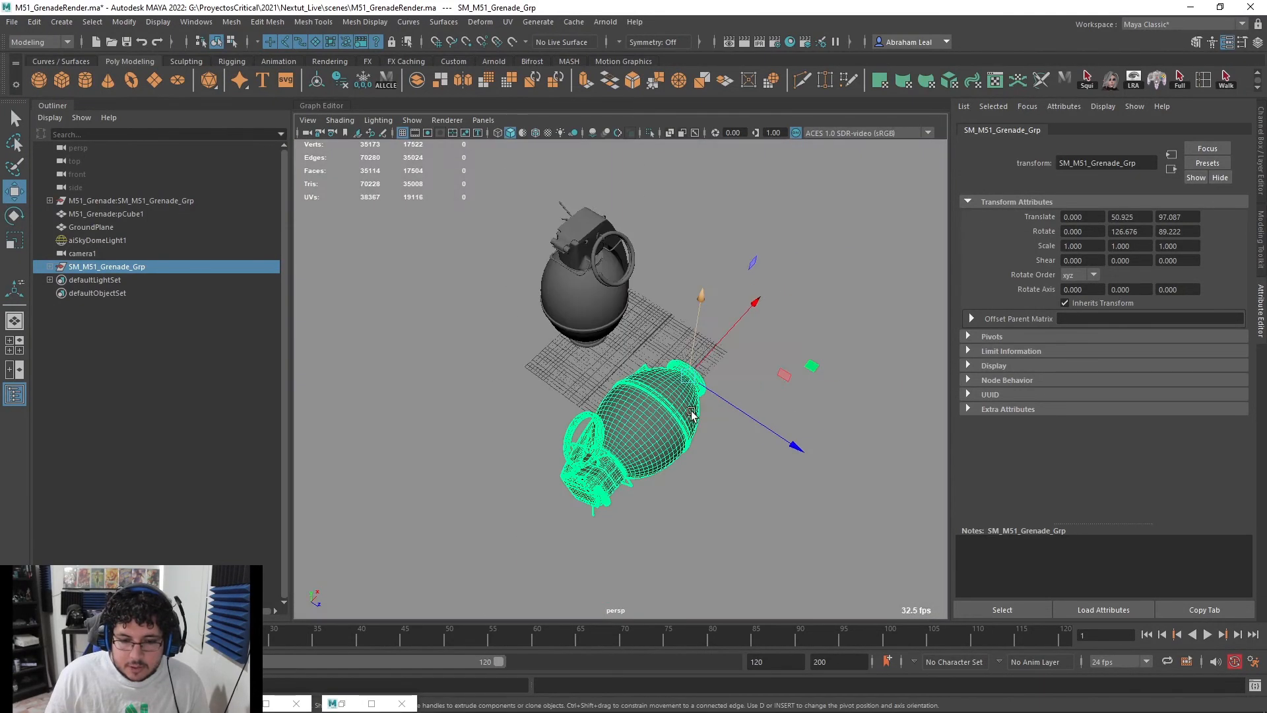
# Place the lying copy beside the standing grenade at about X 157, Z -42, and rotate it to about -54°, 143°, 49°
pyautogui.moveTo(779, 430); pyautogui.dragTo(861, 327)
pyautogui.press('e')
pyautogui.keyDown('alt'); pyautogui.moveTo(806, 447); pyautogui.dragTo(657, 324); pyautogui.keyUp('alt')
pyautogui.press('e')
pyautogui.moveTo(724, 374); pyautogui.dragTo(646, 307)
pyautogui.press('w')
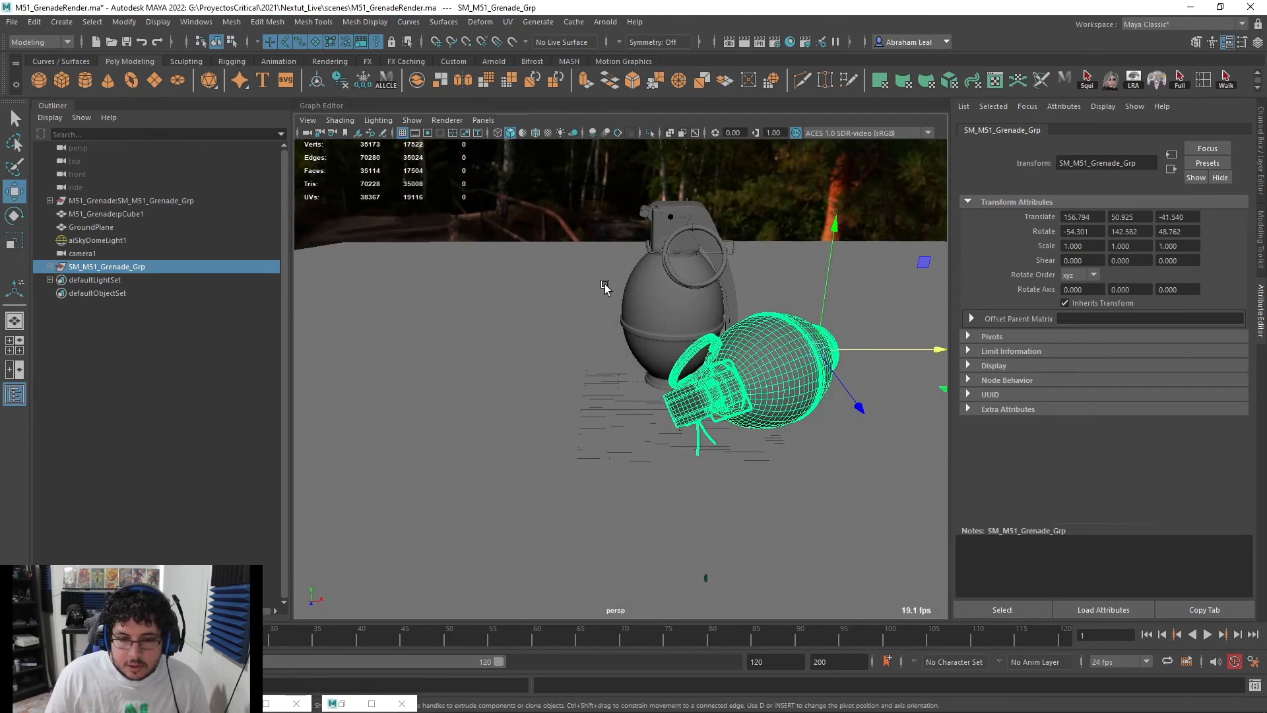
# Duplicate the standing grenade group again, then rotate the new copy and move it away from the original
pyautogui.click(120, 201)
pyautogui.hotkey('ctrl', 'd')
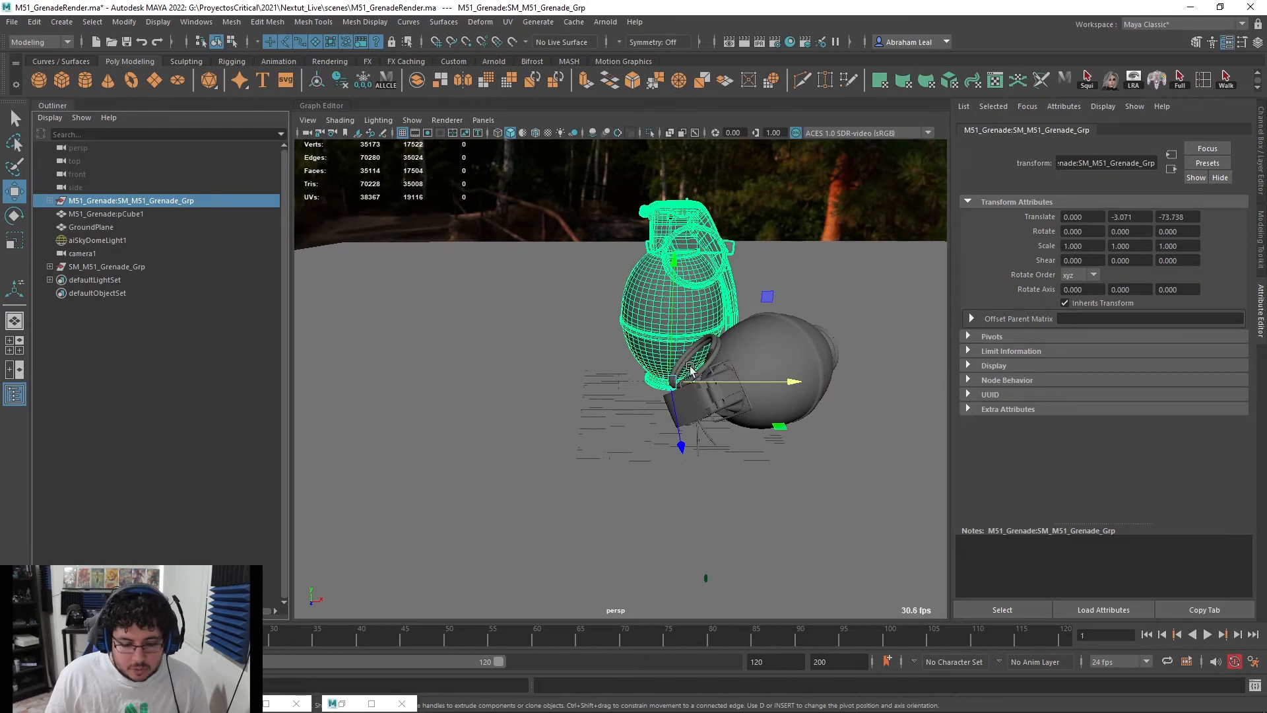
pyautogui.moveTo(786, 381); pyautogui.dragTo(665, 377)
pyautogui.press('e')
pyautogui.moveTo(602, 438); pyautogui.dragTo(626, 404)
pyautogui.press('w')
pyautogui.moveTo(524, 447); pyautogui.dragTo(524, 466)
pyautogui.moveTo(652, 398); pyautogui.dragTo(694, 398)
# Lean the second copy behind the lying grenade at about X 135, Z -137, rotated to about -20°, 136°, -4°
pyautogui.keyDown('alt'); pyautogui.moveTo(607, 409); pyautogui.dragTo(549, 435); pyautogui.keyUp('alt')
pyautogui.keyDown('alt'); pyautogui.moveTo(554, 436); pyautogui.dragTo(565, 407); pyautogui.keyUp('alt')
pyautogui.keyDown('alt'); pyautogui.moveTo(565, 407); pyautogui.dragTo(656, 417, button='middle'); pyautogui.keyUp('alt')
pyautogui.scroll(2, 656, 417)
pyautogui.keyDown('alt'); pyautogui.moveTo(656, 418); pyautogui.dragTo(739, 462); pyautogui.keyUp('alt')
pyautogui.moveTo(560, 402); pyautogui.dragTo(435, 221)
pyautogui.keyDown('alt'); pyautogui.moveTo(436, 221); pyautogui.dragTo(608, 227); pyautogui.keyUp('alt')
pyautogui.keyDown('alt'); pyautogui.moveTo(608, 226); pyautogui.dragTo(796, 259, button='middle'); pyautogui.keyUp('alt')
pyautogui.press('e')
pyautogui.moveTo(656, 512); pyautogui.dragTo(753, 319)
pyautogui.keyDown('alt'); pyautogui.moveTo(754, 319); pyautogui.dragTo(545, 335); pyautogui.keyUp('alt')
pyautogui.press('w')
pyautogui.keyDown('alt'); pyautogui.moveTo(732, 441); pyautogui.dragTo(673, 363); pyautogui.keyUp('alt')
pyautogui.press('e')
pyautogui.keyDown('alt'); pyautogui.moveTo(674, 363); pyautogui.dragTo(557, 410, button='right'); pyautogui.keyUp('alt')
pyautogui.press('q')
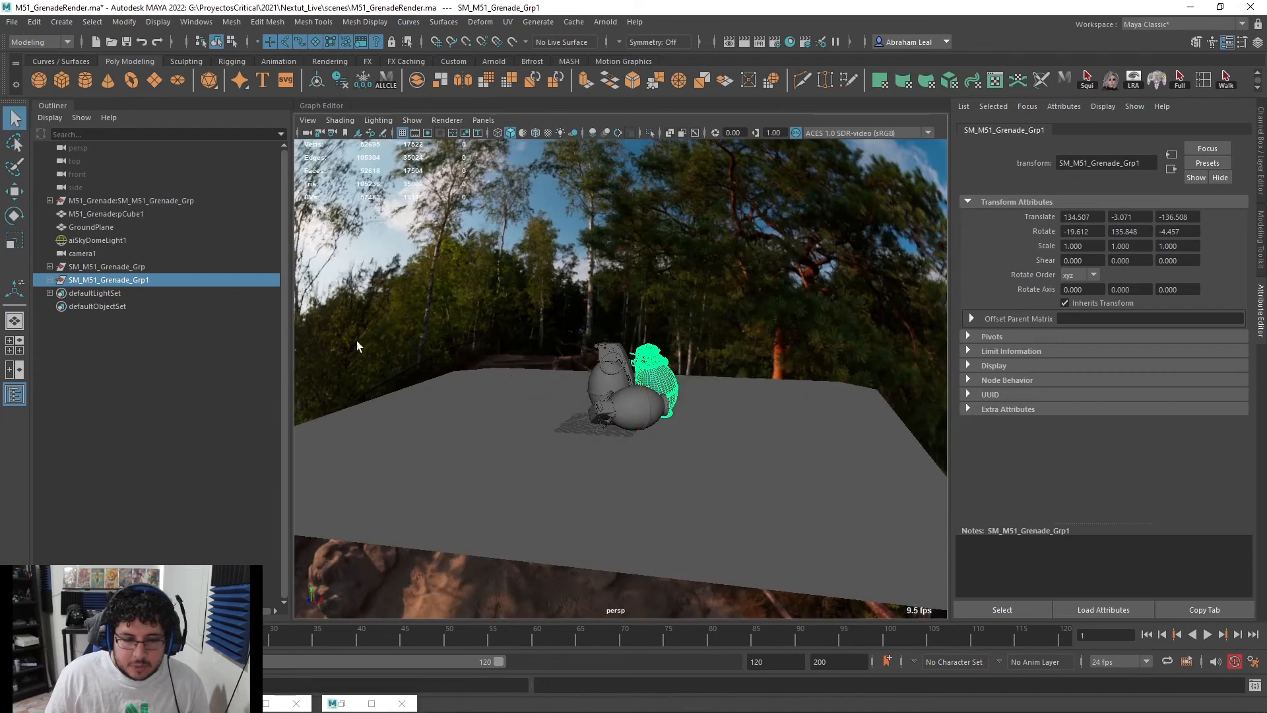
# Look through camera1 and orbit it to view the three grenades from a higher angle
pyautogui.click(82, 253)
pyautogui.click(483, 120)
pyautogui.click(532, 176)
pyautogui.keyDown('alt'); pyautogui.moveTo(695, 352); pyautogui.dragTo(612, 343); pyautogui.keyUp('alt')
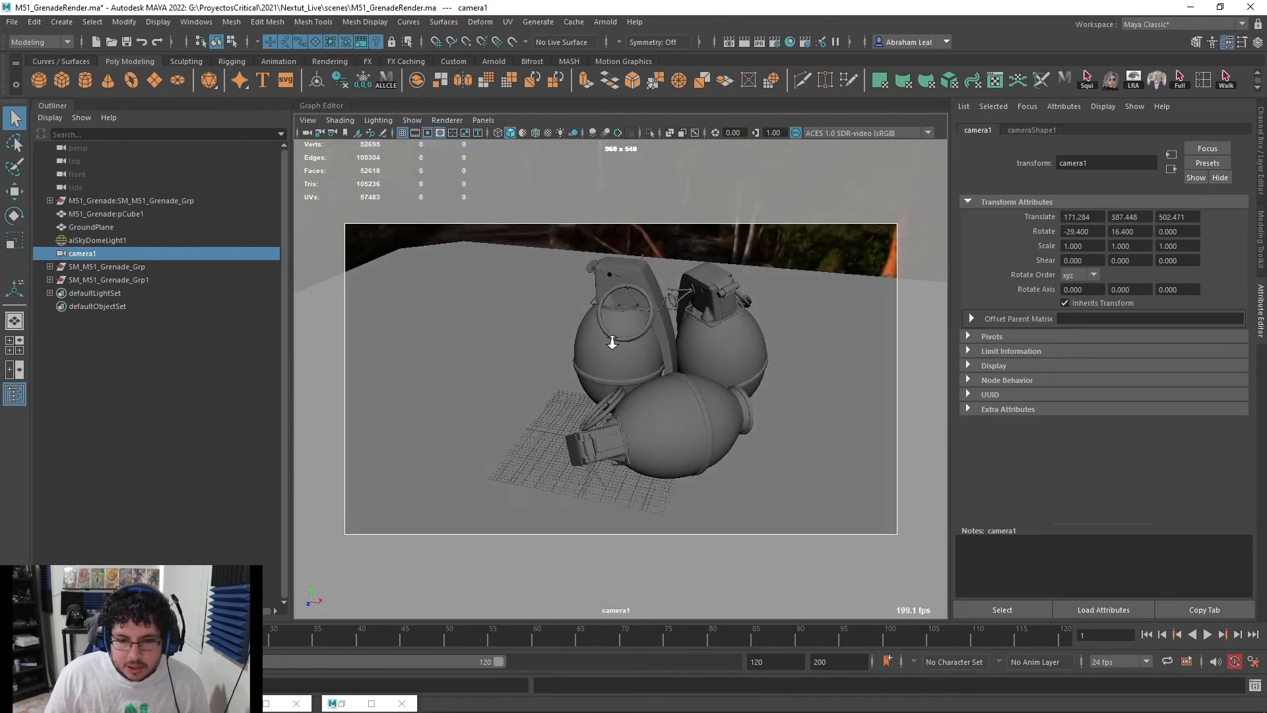
# Scale the ground plane uniformly to about 2838 and reframe camera1 closer on the three grenades
pyautogui.click(527, 316)
pyautogui.press('r')
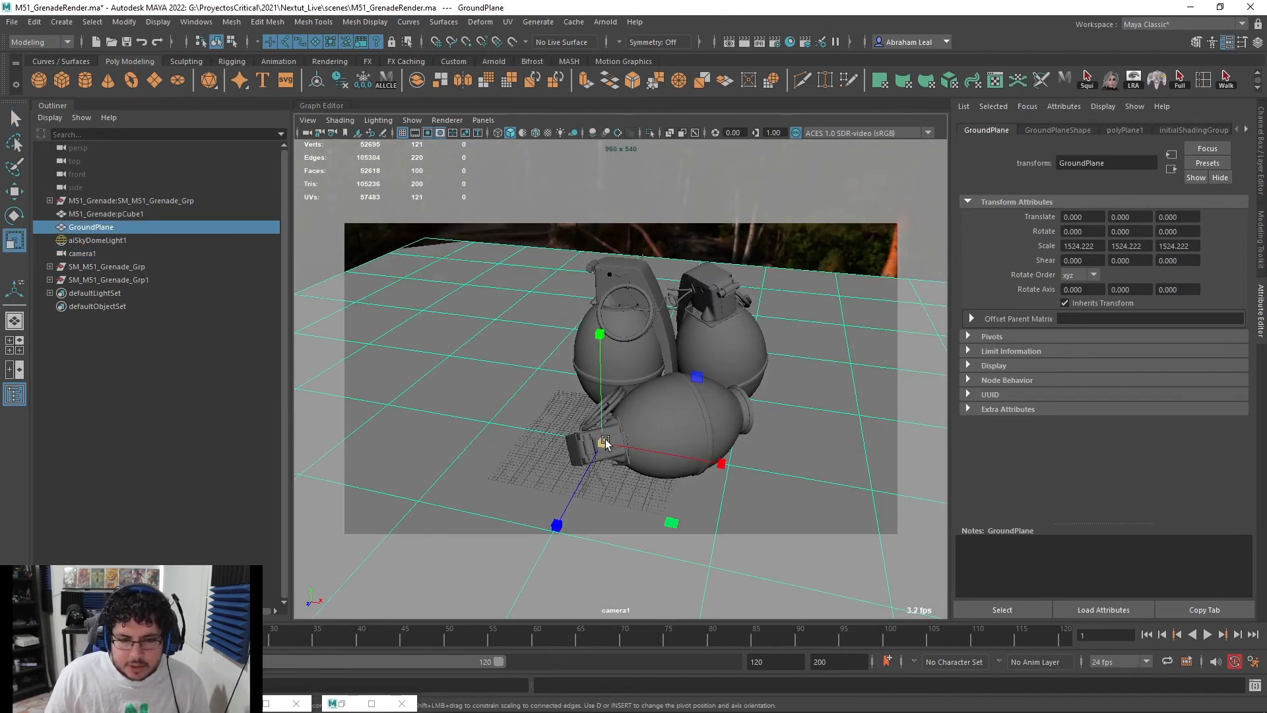
pyautogui.keyDown('alt'); pyautogui.moveTo(673, 383); pyautogui.dragTo(662, 387, button='right'); pyautogui.keyUp('alt')
pyautogui.keyDown('alt'); pyautogui.moveTo(662, 388); pyautogui.dragTo(667, 413, button='middle'); pyautogui.keyUp('alt')
pyautogui.keyDown('alt'); pyautogui.moveTo(667, 413); pyautogui.dragTo(699, 427, button='right'); pyautogui.keyUp('alt')
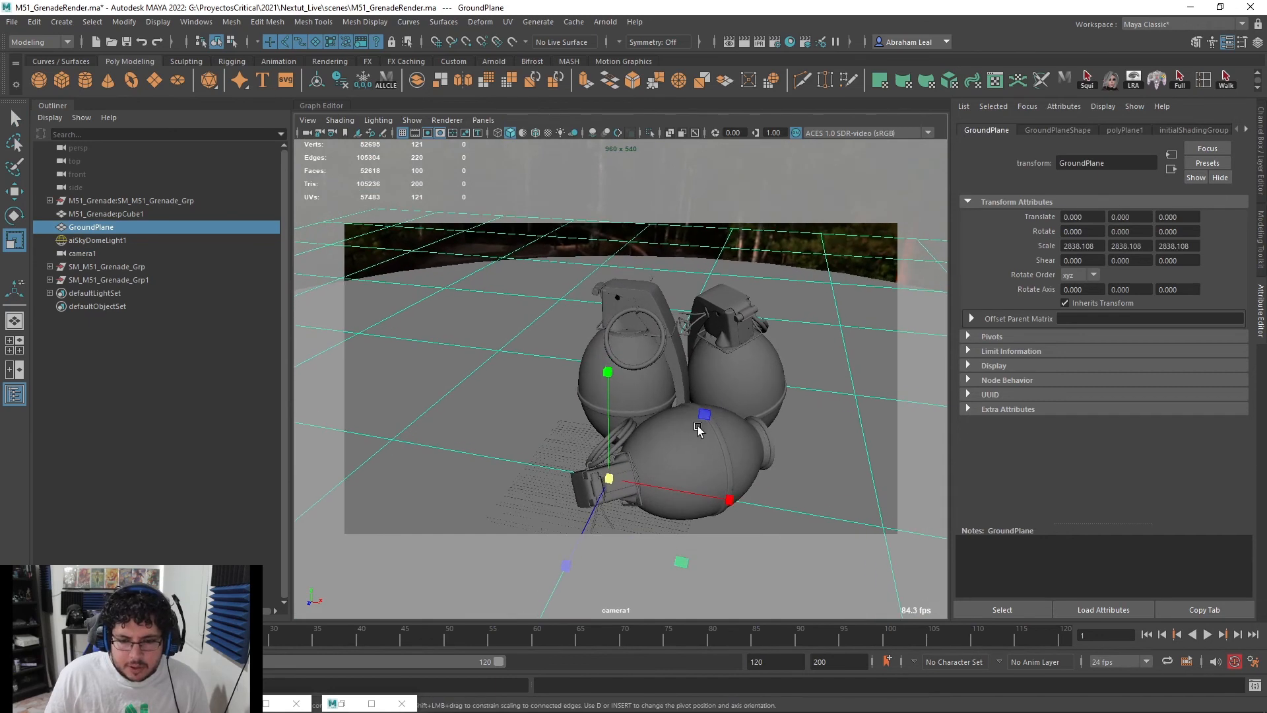
# Scale the ground plane uniformly to about 3488 and adjust camera1's framing of the three grenades
pyautogui.keyDown('alt'); pyautogui.moveTo(698, 427); pyautogui.dragTo(722, 413, button='middle'); pyautogui.keyUp('alt')
pyautogui.moveTo(623, 469); pyautogui.dragTo(1034, 472)
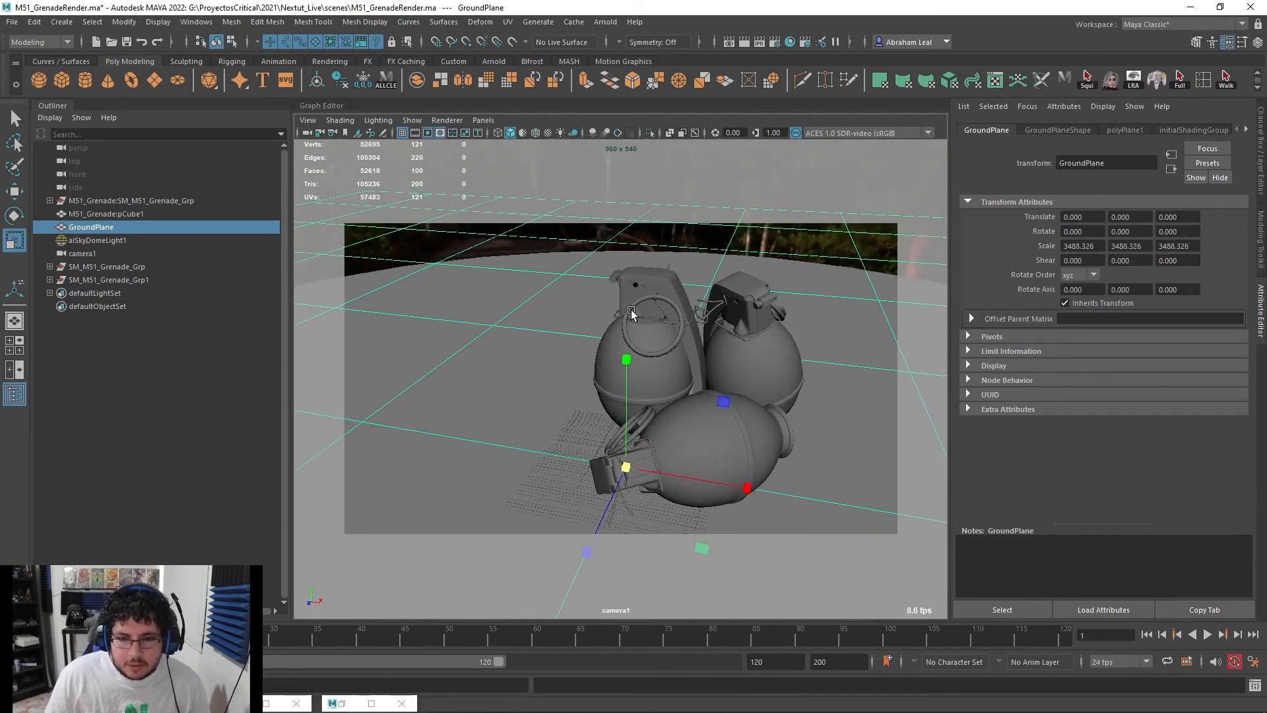
pyautogui.keyDown('alt'); pyautogui.moveTo(637, 309); pyautogui.dragTo(633, 293); pyautogui.keyUp('alt')
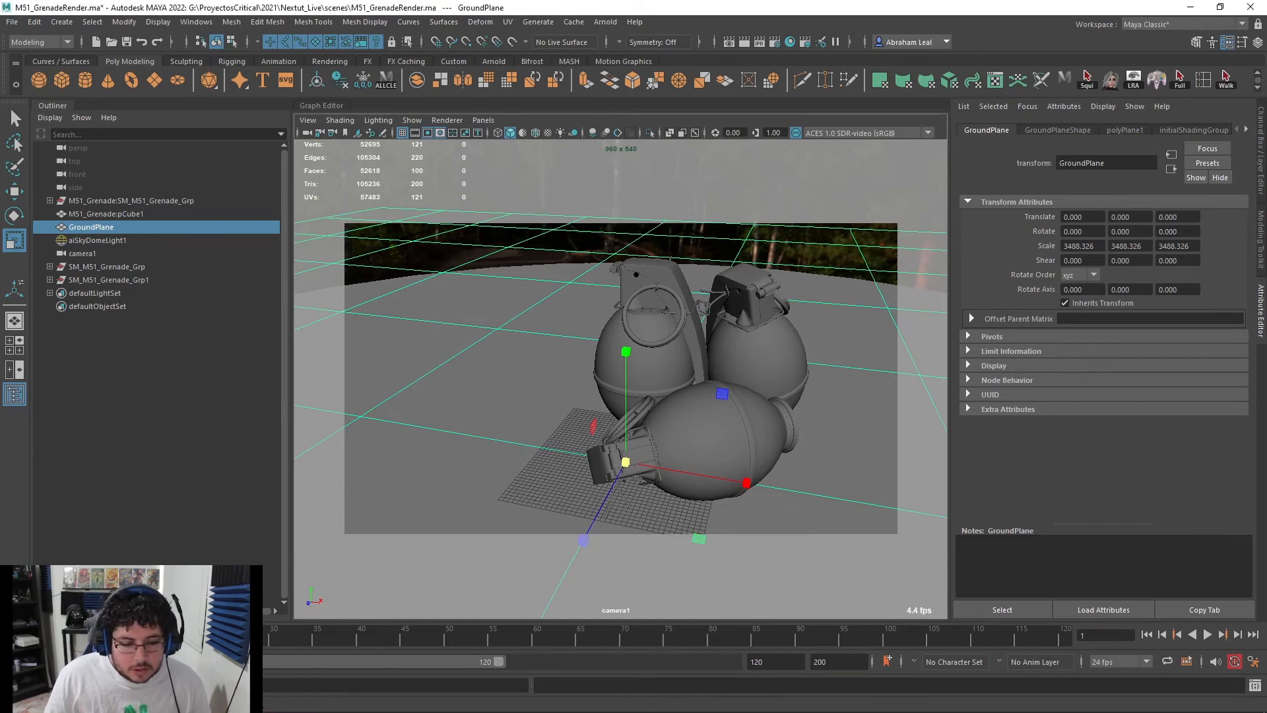
# Render the three grenades through camera1 in the Arnold RenderView and inspect the image up close and as a whole
pyautogui.hotkey('alt', 'Tab')
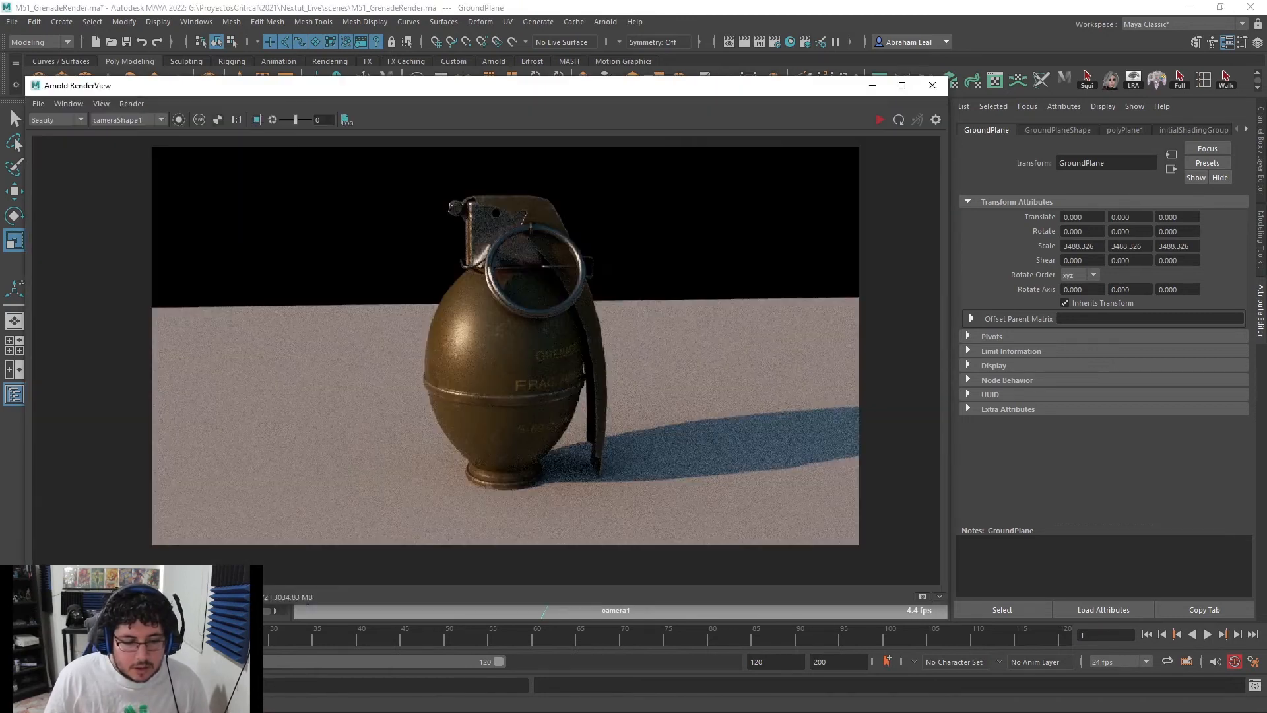
pyautogui.click(878, 119)
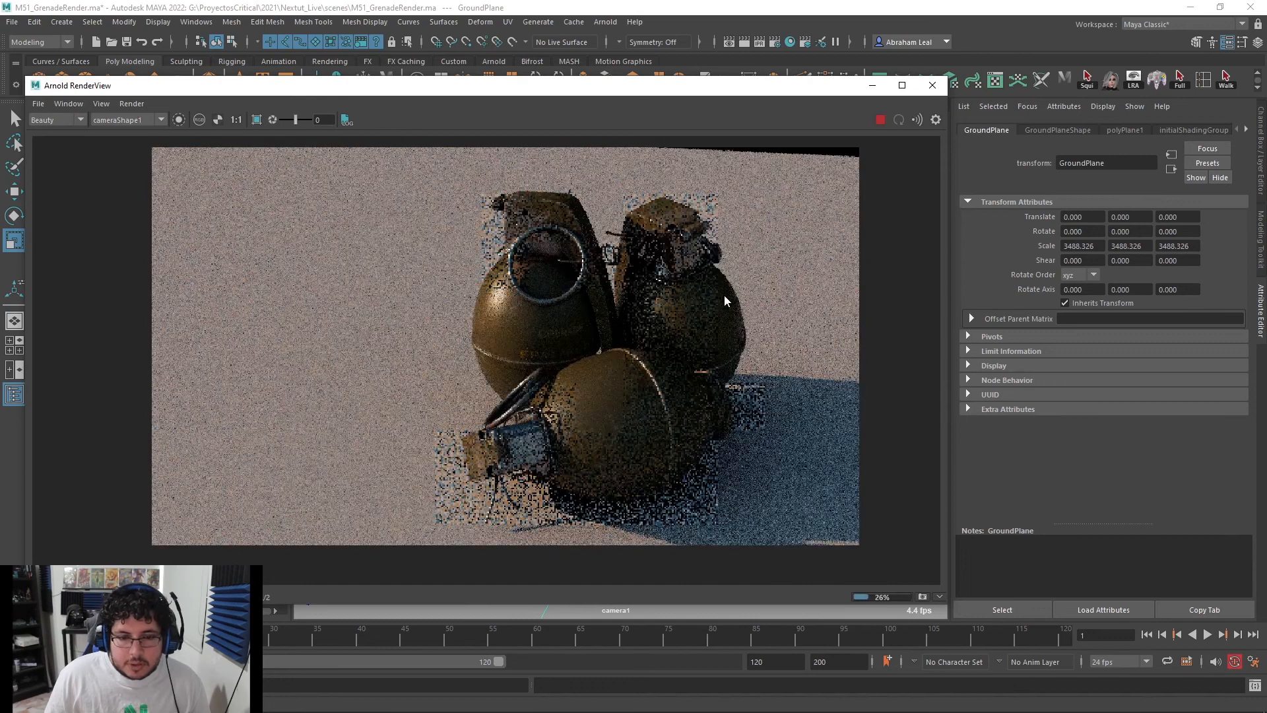
pyautogui.scroll(5, 714, 311)
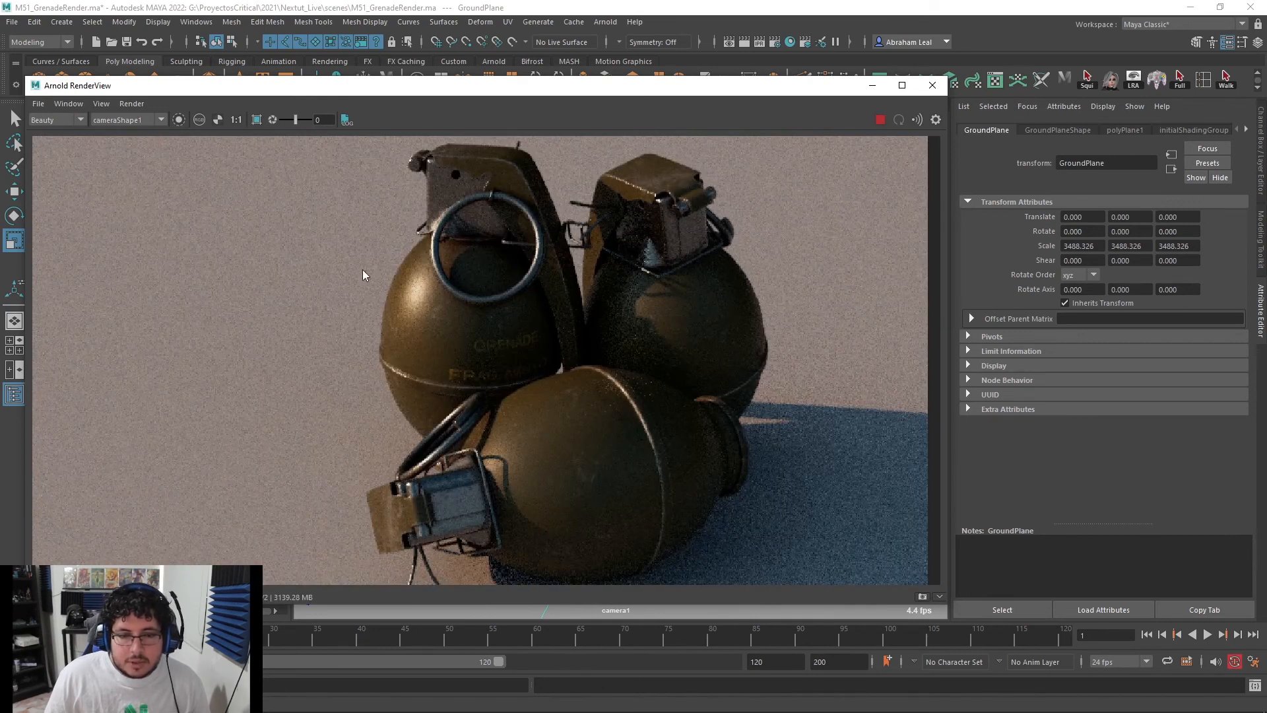
pyautogui.scroll(-5, 540, 371)
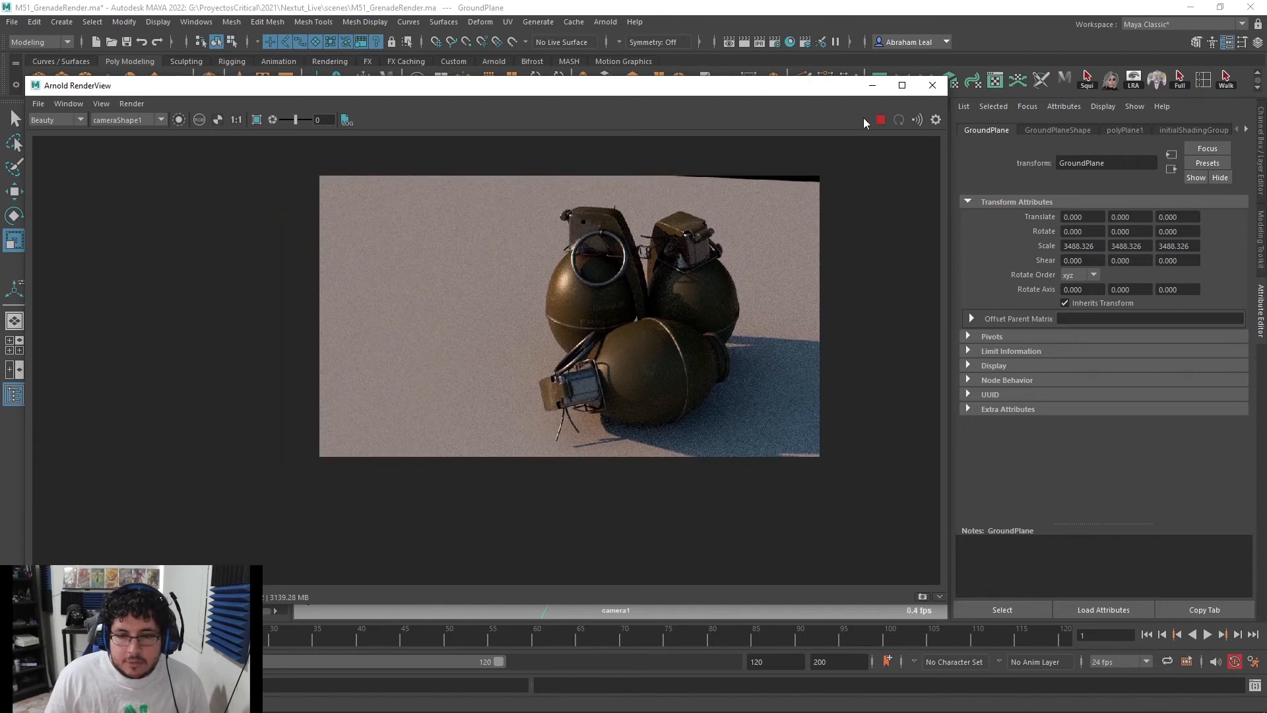
# Put the render window away and stretch the ground plane to about 4239 in X and 5197 in Z
pyautogui.click(870, 89)
pyautogui.moveTo(583, 540); pyautogui.dragTo(533, 585)
pyautogui.keyDown('alt'); pyautogui.moveTo(723, 432); pyautogui.dragTo(725, 430, button='middle'); pyautogui.keyUp('alt')
pyautogui.keyDown('alt'); pyautogui.moveTo(723, 421); pyautogui.dragTo(720, 415); pyautogui.keyUp('alt')
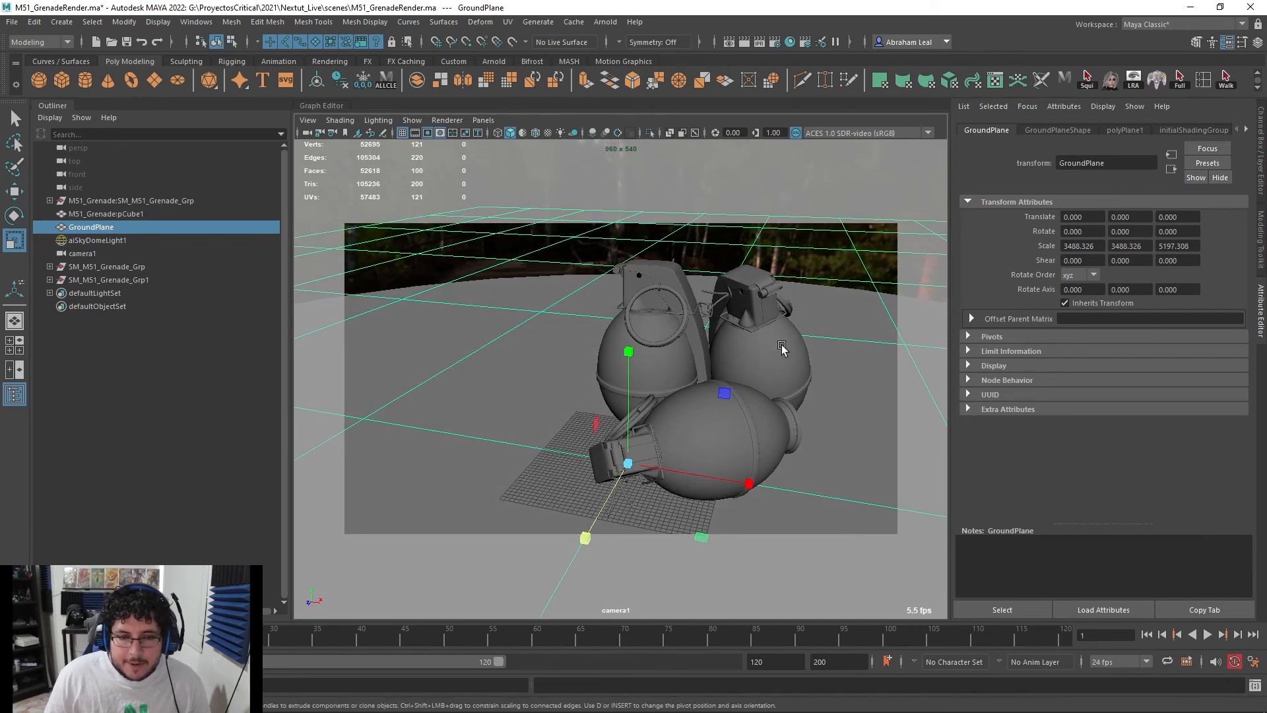
pyautogui.moveTo(749, 484); pyautogui.dragTo(788, 432)
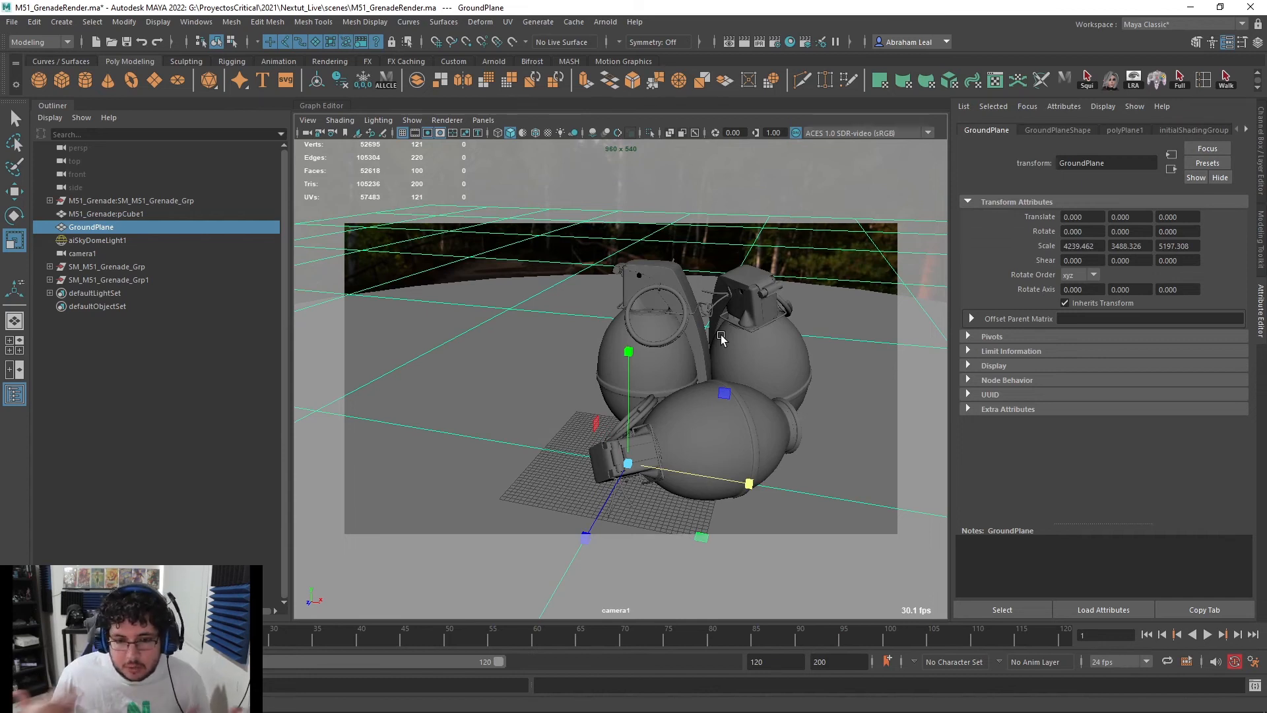
# Switch to Chrome, search the web for "substance source" and open the Substance Source homepage
pyautogui.hotkey('alt', 'Tab')
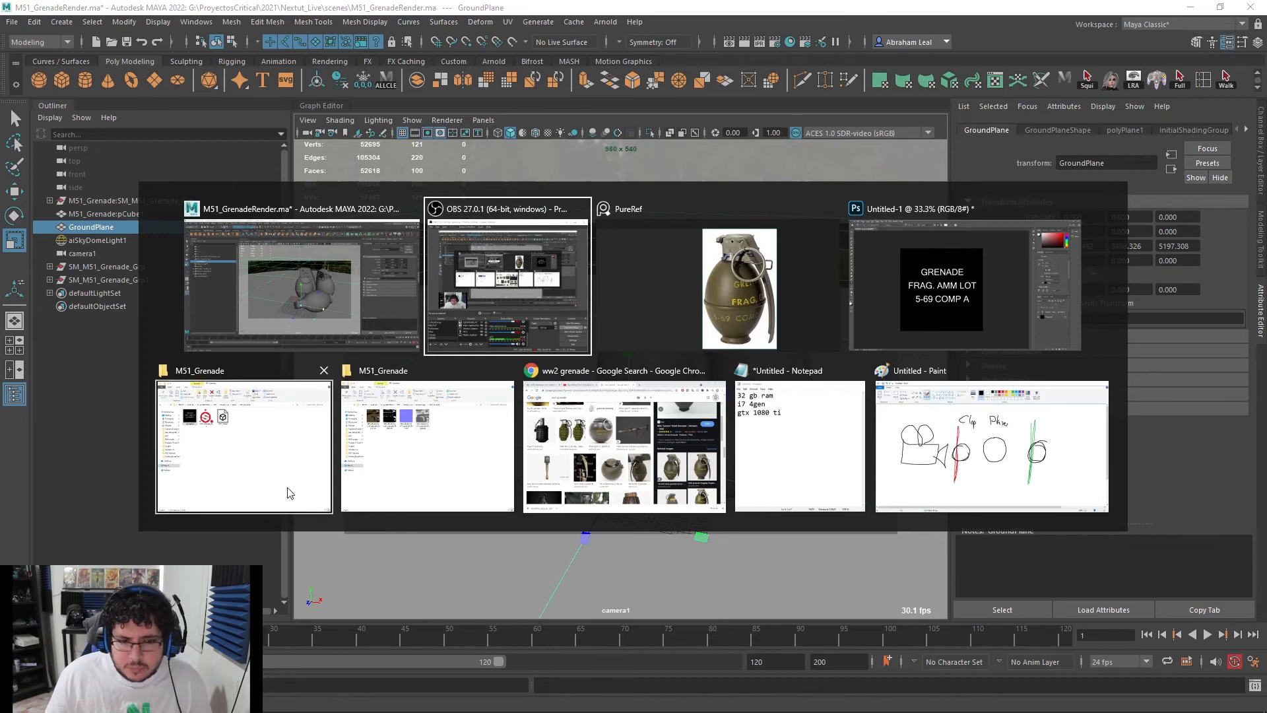
pyautogui.click(710, 456)
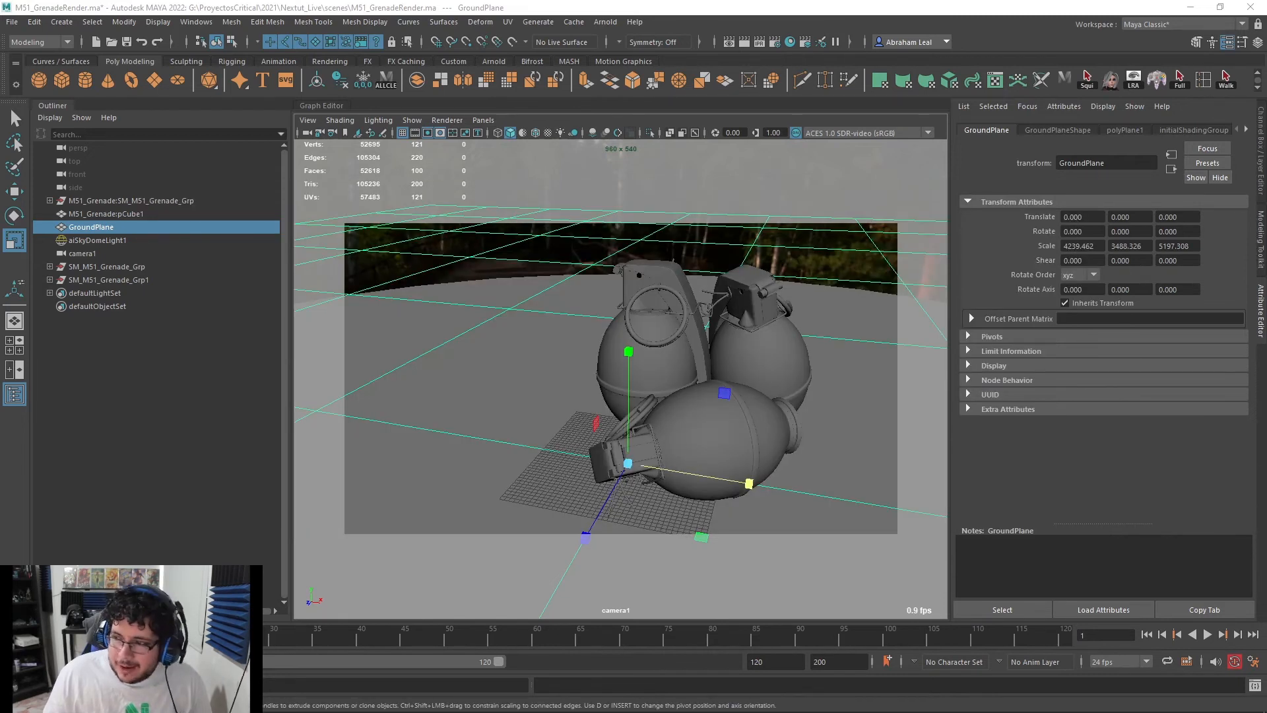
pyautogui.moveTo(1266, 381); pyautogui.dragTo(502, 69)
pyautogui.moveTo(748, 58); pyautogui.dragTo(761, 0)
pyautogui.write('substan')
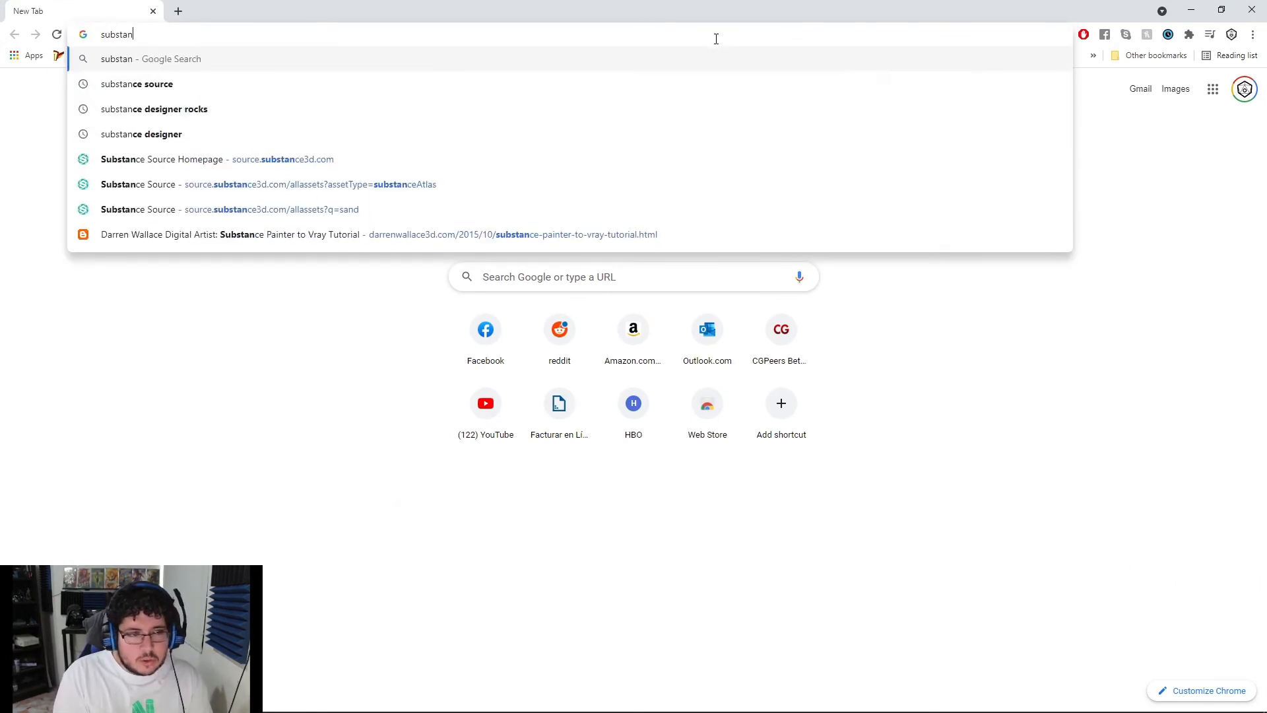
pyautogui.write('ce source')
pyautogui.press('Return')
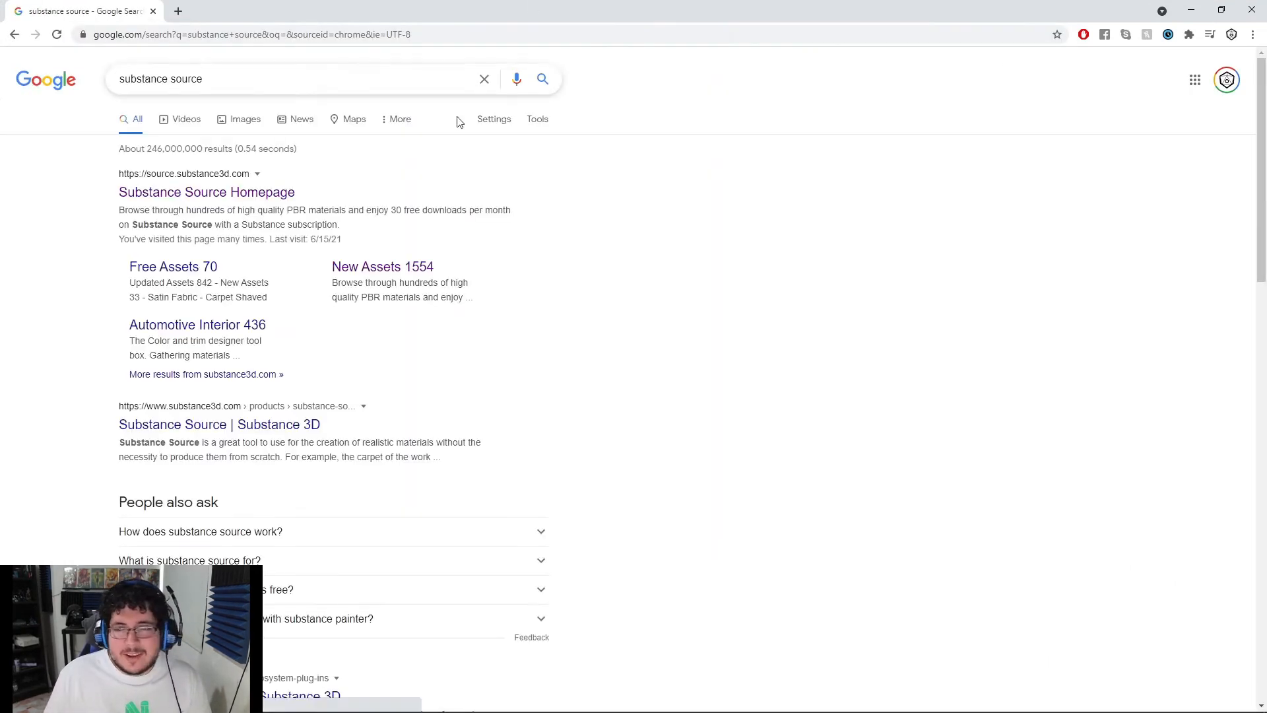
pyautogui.click(258, 195)
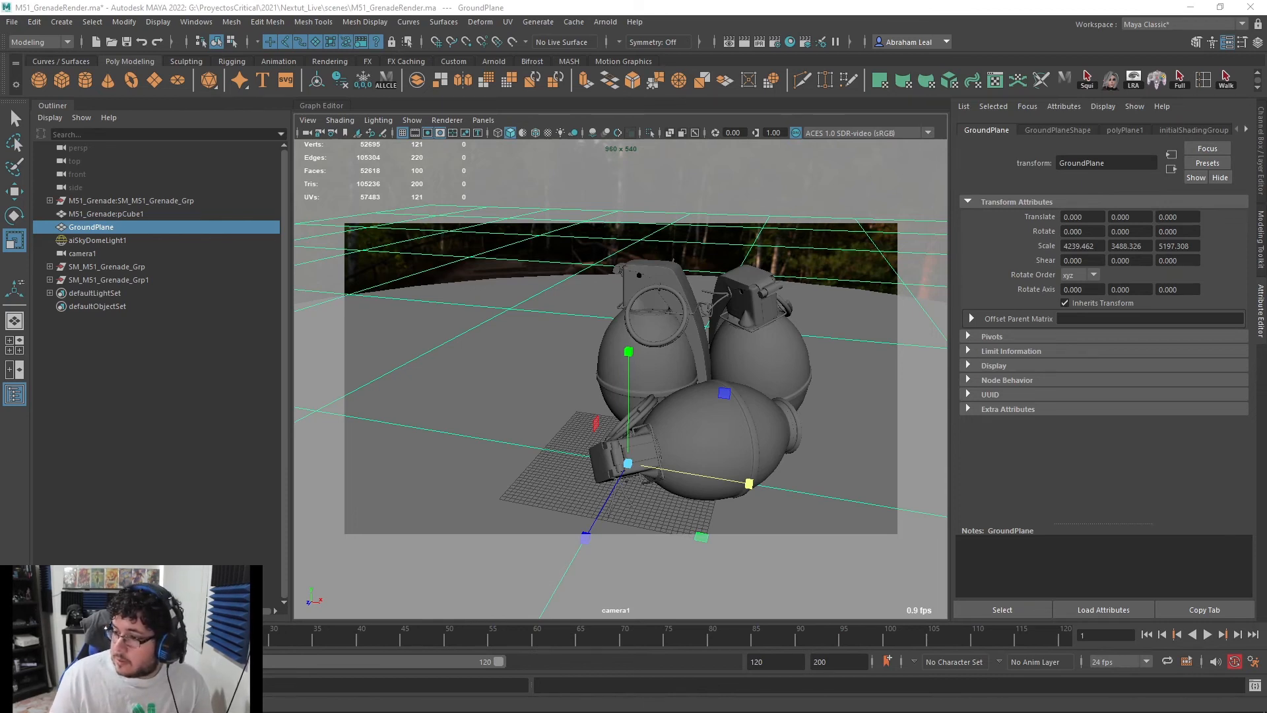
# Open the Ground materials category on Substance Source and browse its soil and dirt materials
pyautogui.moveTo(1266, 197); pyautogui.dragTo(853, 29)
pyautogui.scroll(-2, 248, 403)
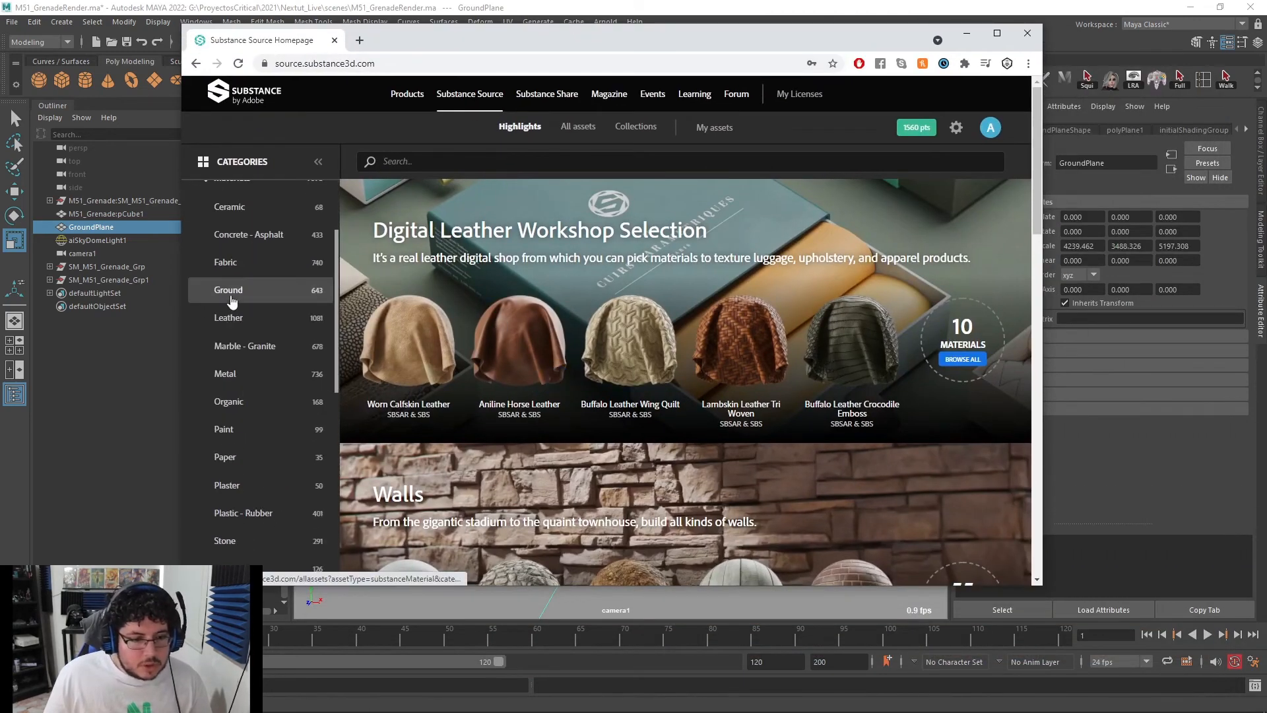
pyautogui.click(231, 291)
pyautogui.scroll(-7, 848, 344)
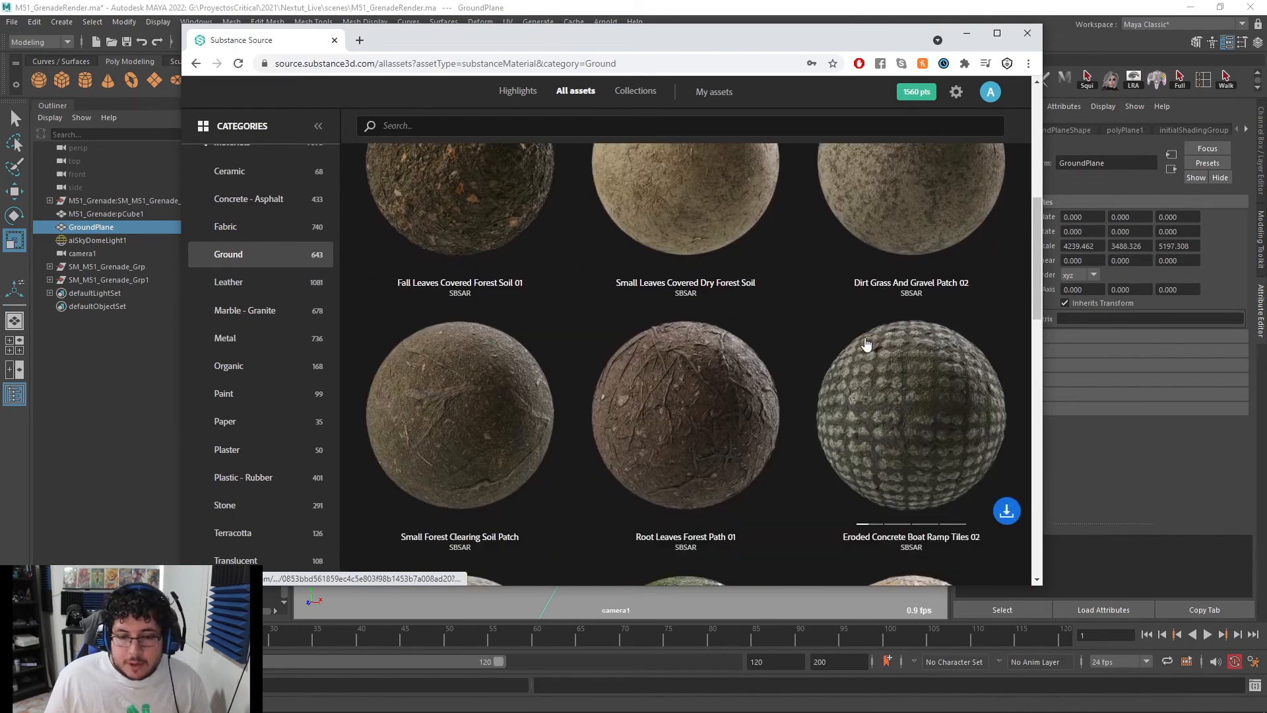
pyautogui.scroll(-8, 866, 344)
pyautogui.scroll(2, 862, 333)
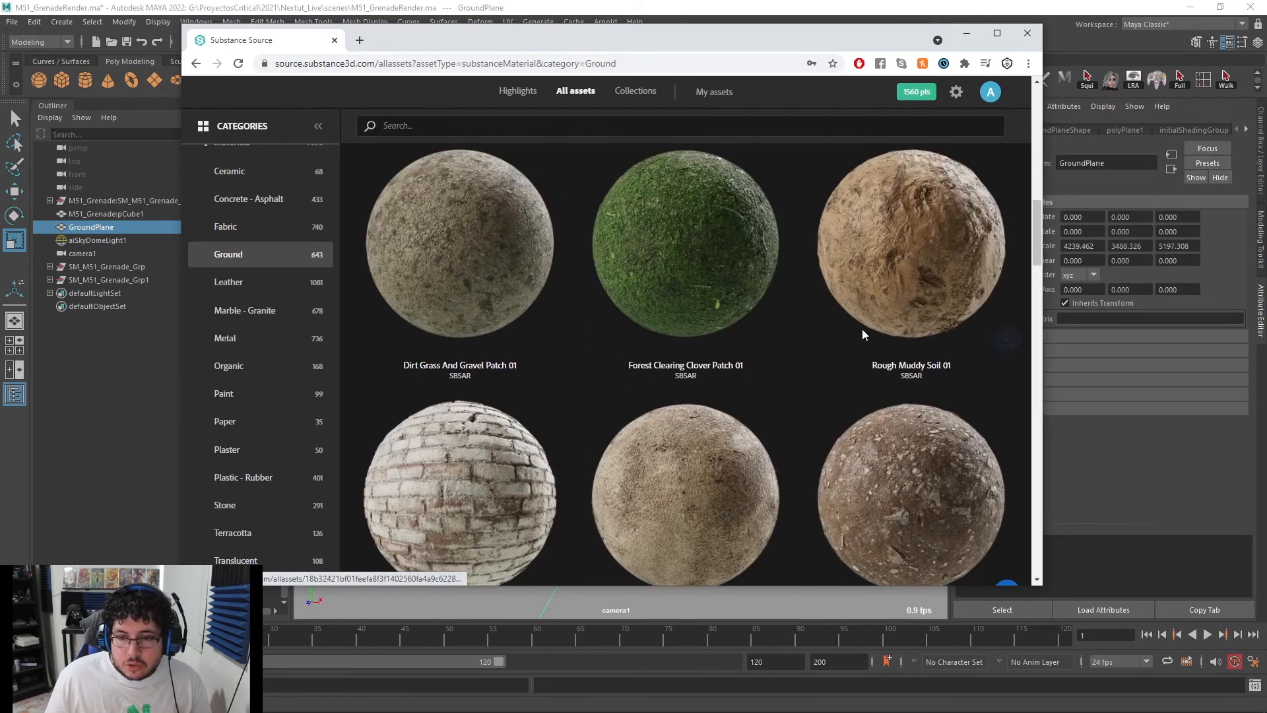
# Examine the preview images of the Rough Muddy Soil 01 material and return to the Ground list
pyautogui.click(926, 266)
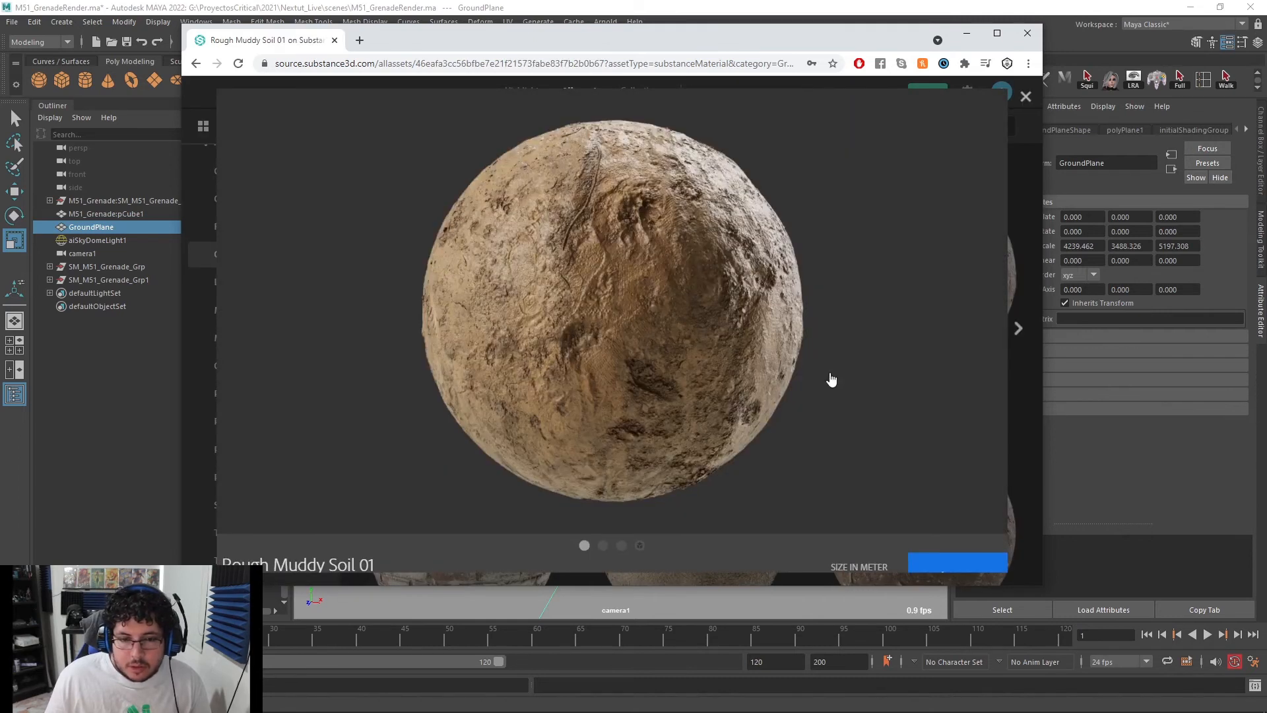
pyautogui.click(1018, 327)
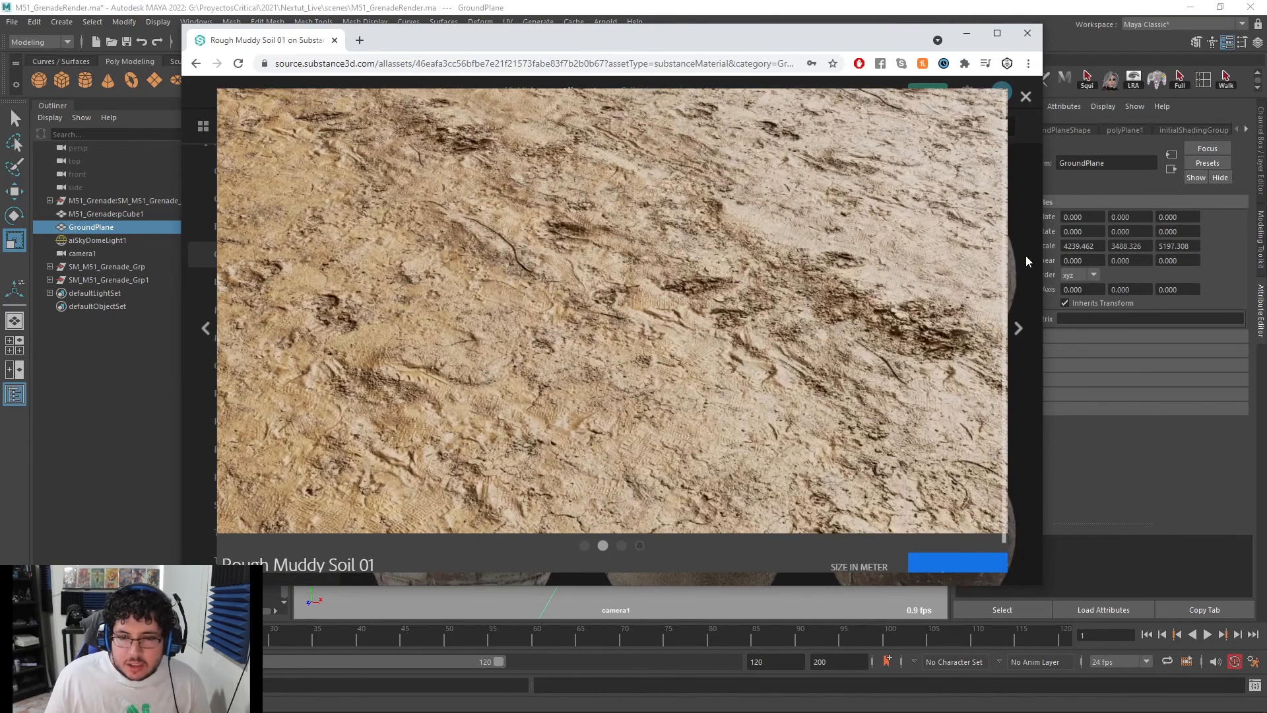
pyautogui.click(1025, 96)
pyautogui.scroll(-5, 778, 344)
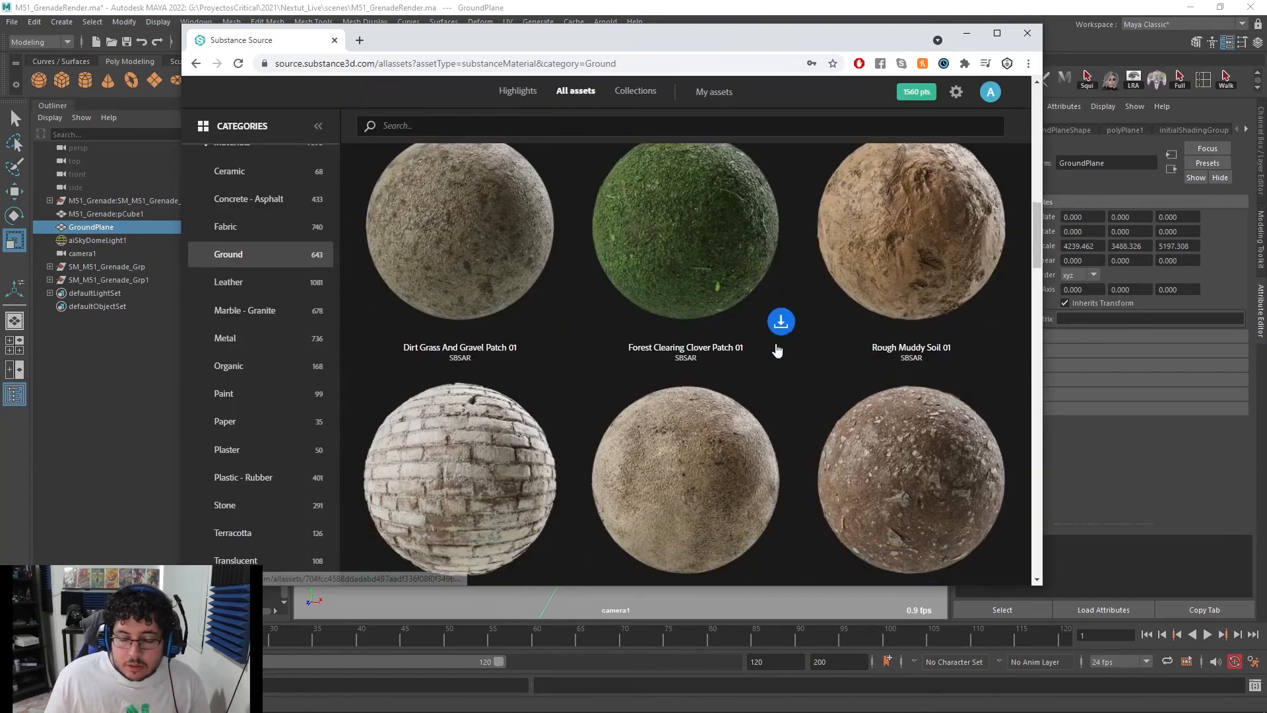
# Open the Dirt Stony Field Pathway material, download its SBSAR file and view its preset previews
pyautogui.click(509, 402)
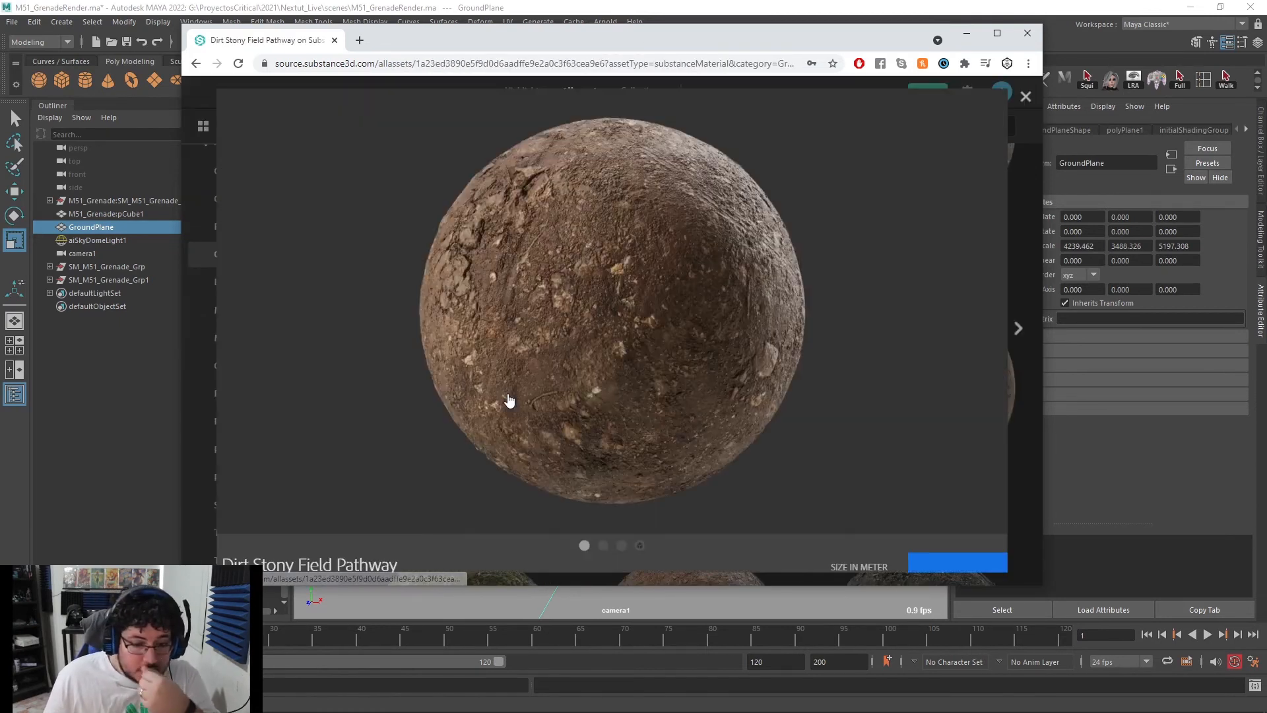
pyautogui.scroll(-1, 896, 520)
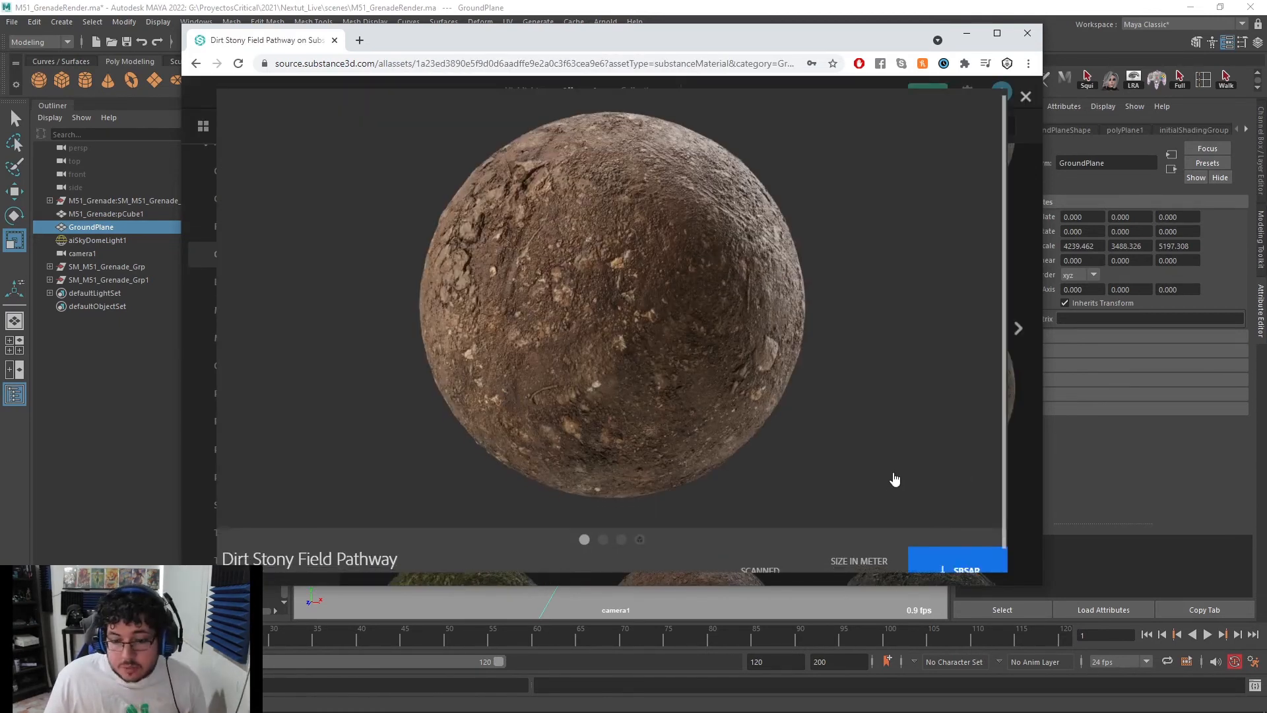
pyautogui.click(964, 552)
pyautogui.click(1018, 328)
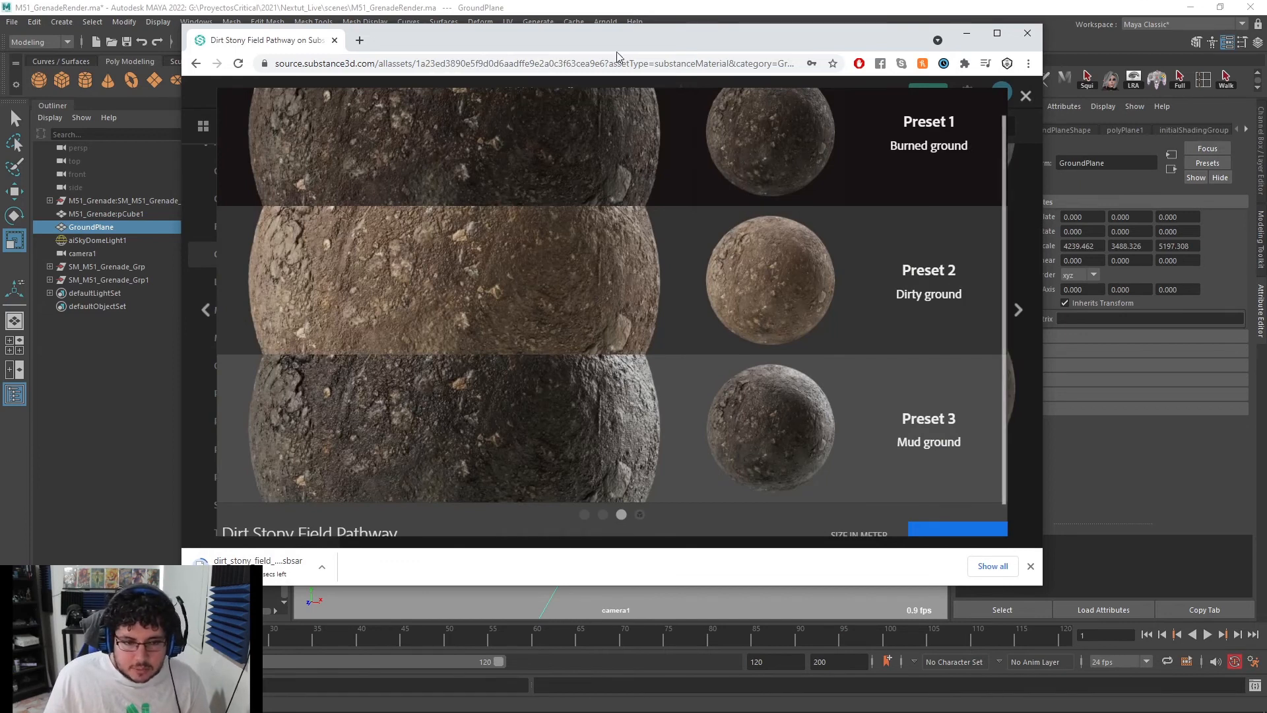
# Search for "substance share" in a new browser tab and open the Substance Share site
pyautogui.click(360, 41)
pyautogui.write('substance')
pyautogui.write(' share')
pyautogui.press('Return')
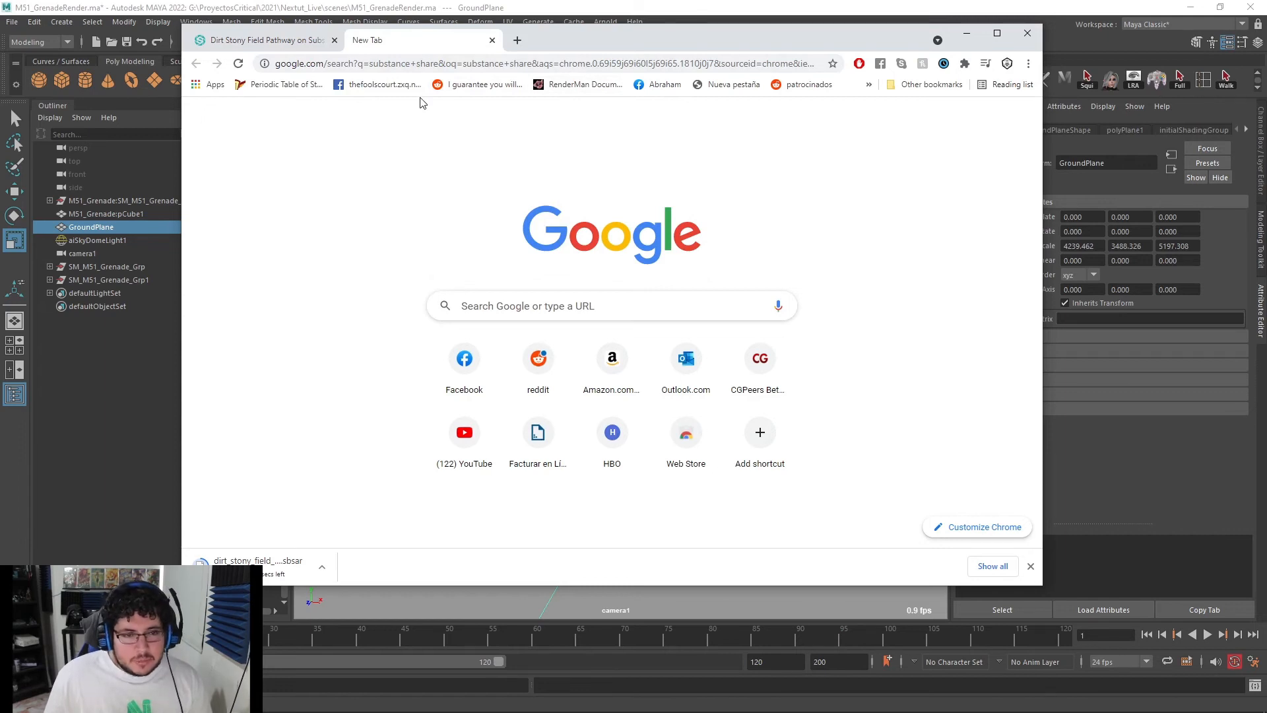
pyautogui.click(444, 69)
pyautogui.write('su')
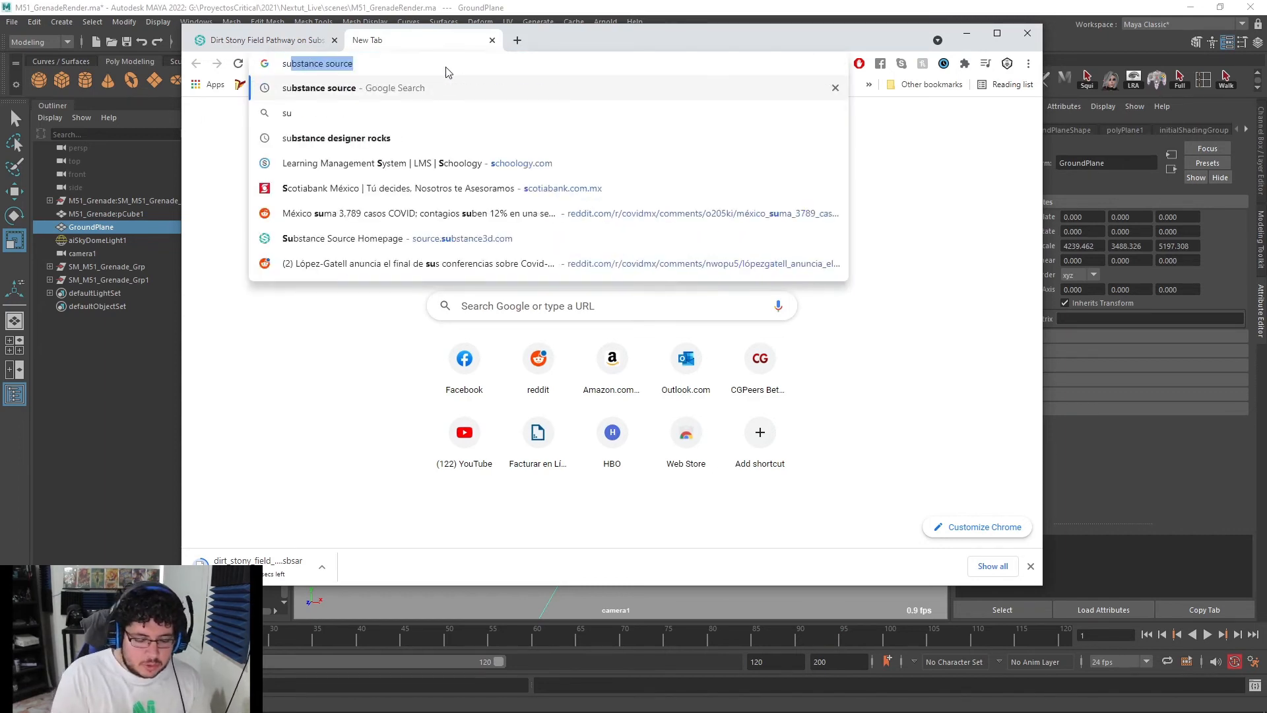
pyautogui.write('bstance share')
pyautogui.press('Return')
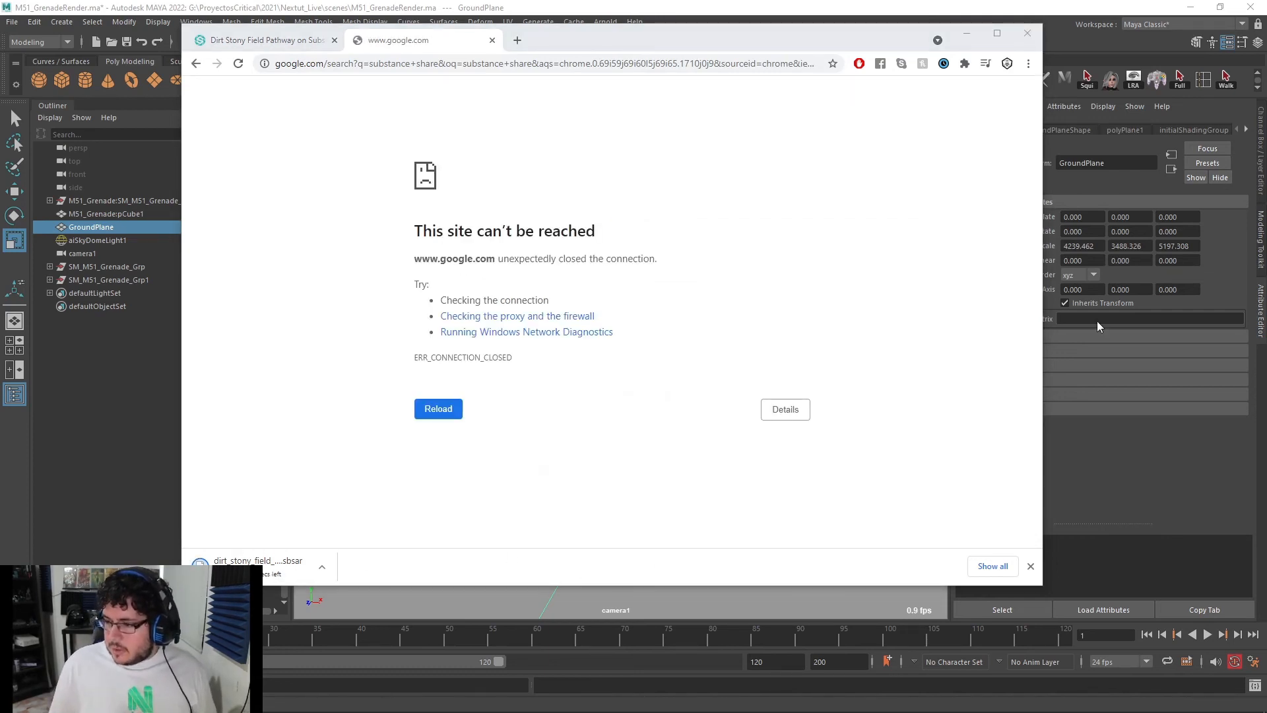
pyautogui.click(356, 223)
# Browse the Materials category on Substance Share, including its second page, to examine the free materials on offer
pyautogui.scroll(-4, 635, 353)
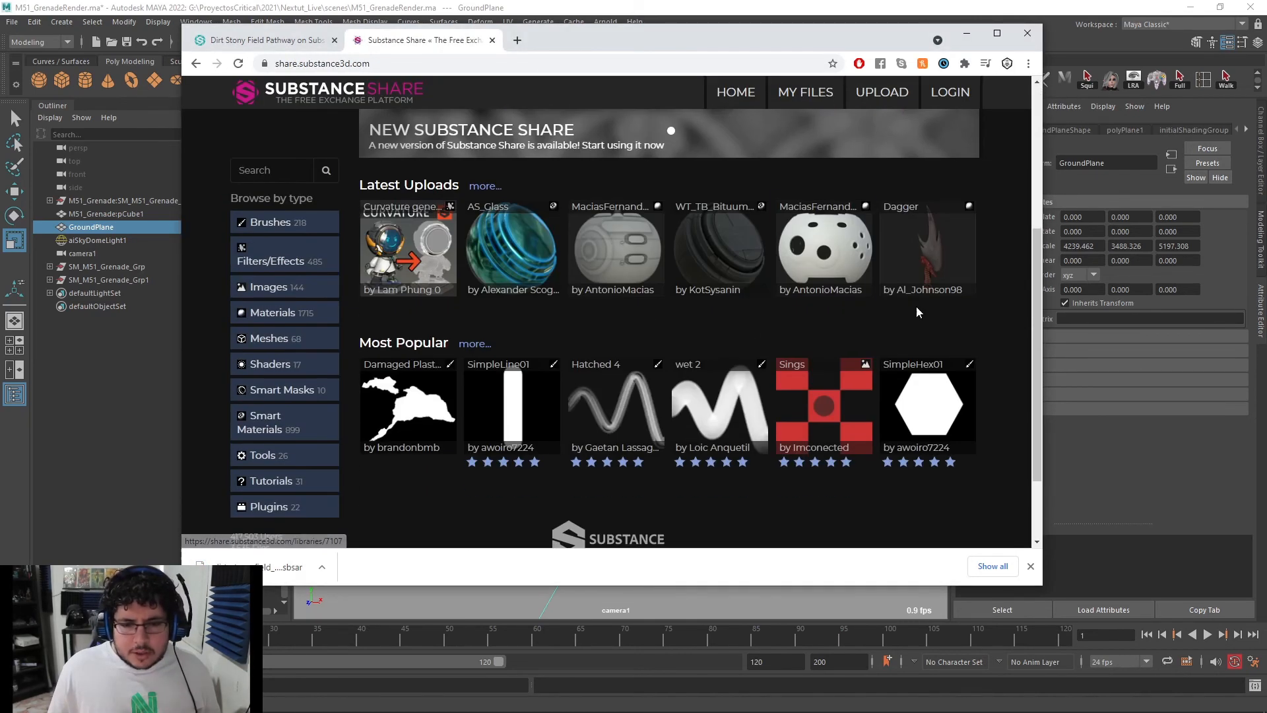
pyautogui.click(279, 323)
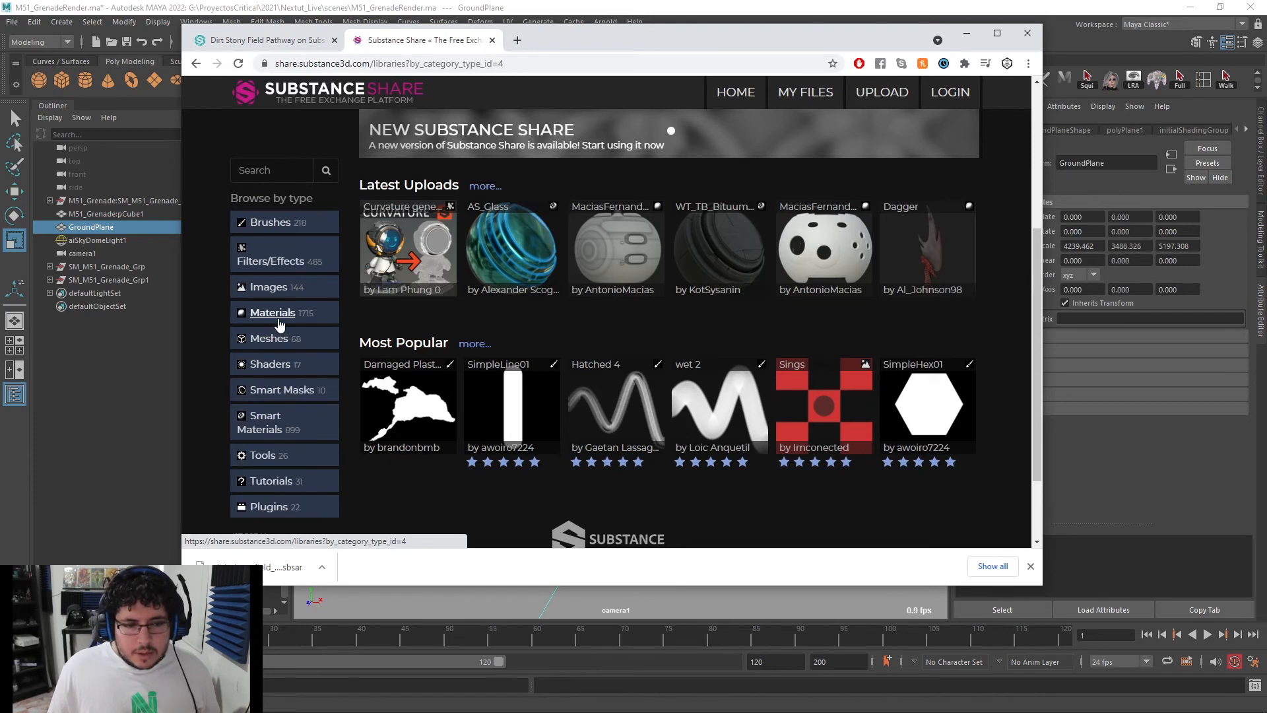
pyautogui.scroll(-1, 735, 283)
pyautogui.scroll(-6, 734, 284)
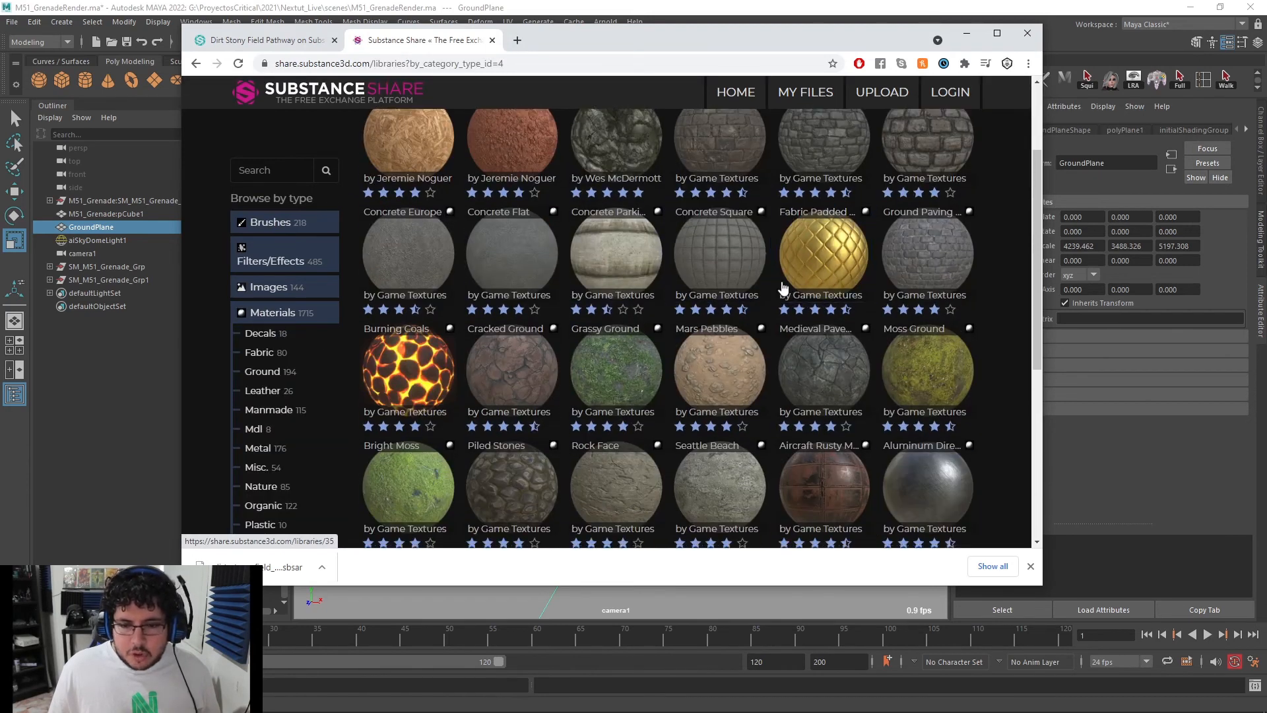
pyautogui.scroll(3, 703, 380)
pyautogui.scroll(4, 704, 380)
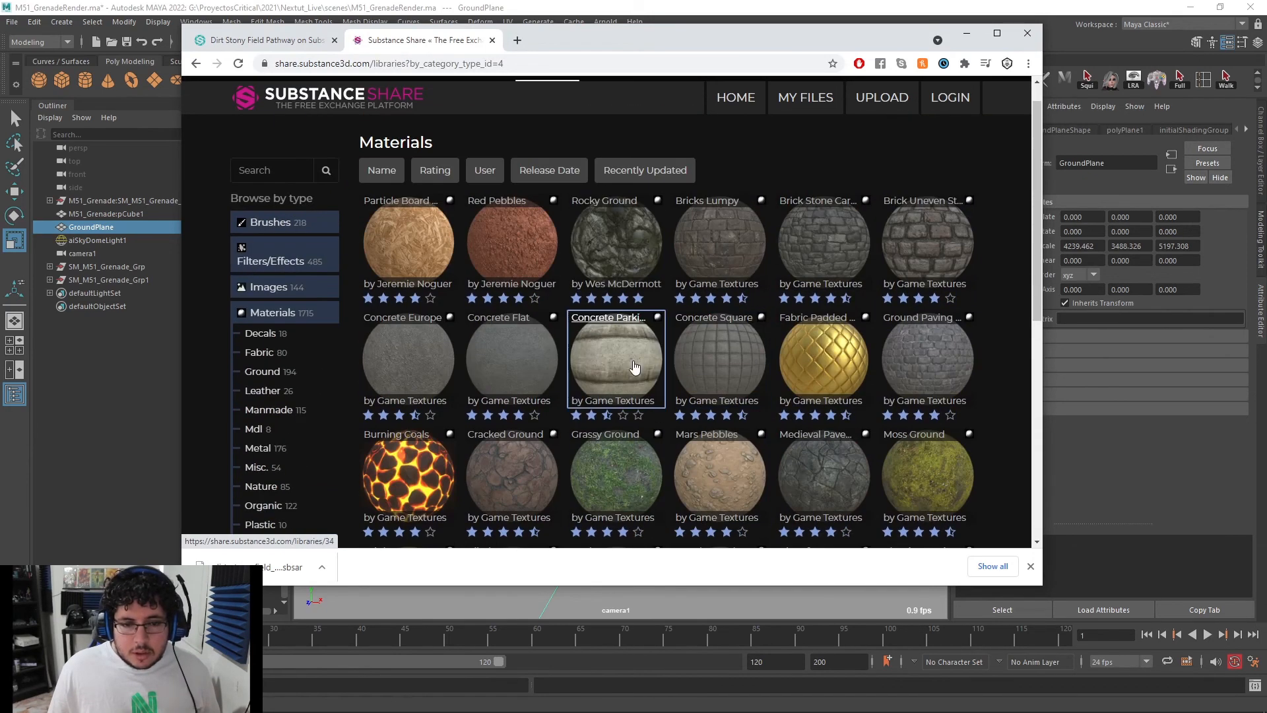
pyautogui.scroll(-4, 532, 235)
pyautogui.scroll(-2, 539, 420)
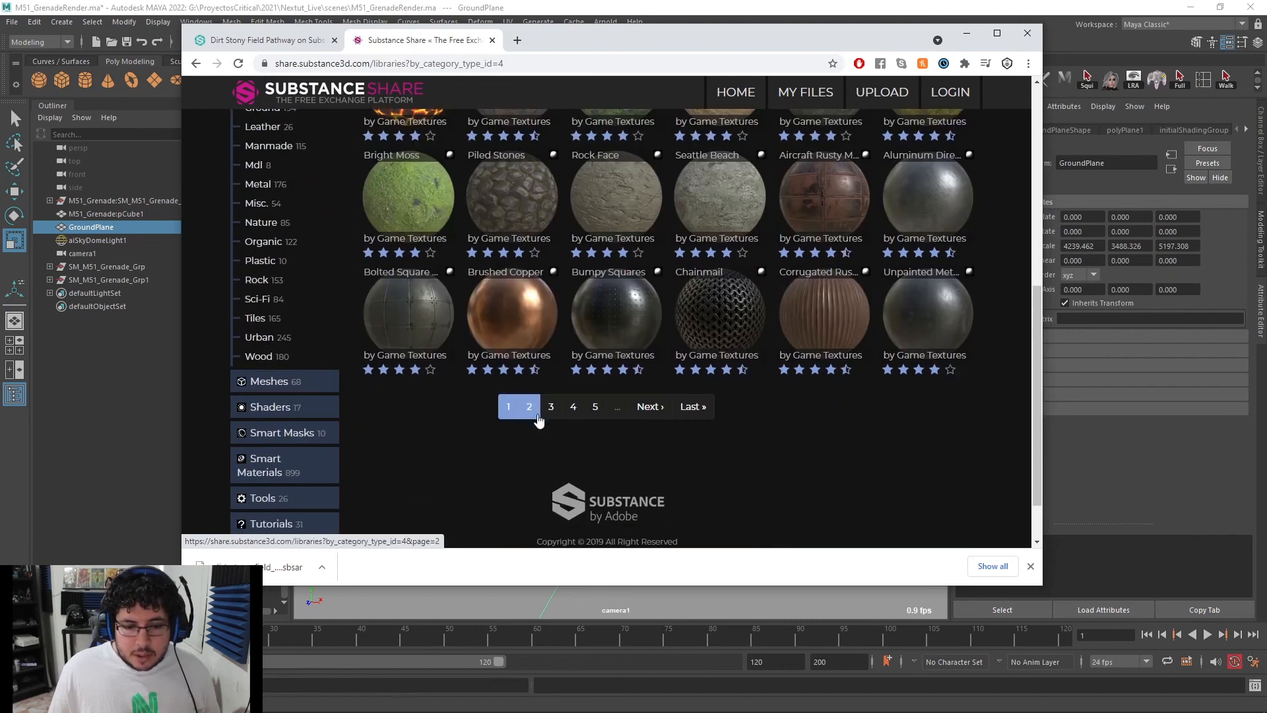
pyautogui.click(538, 410)
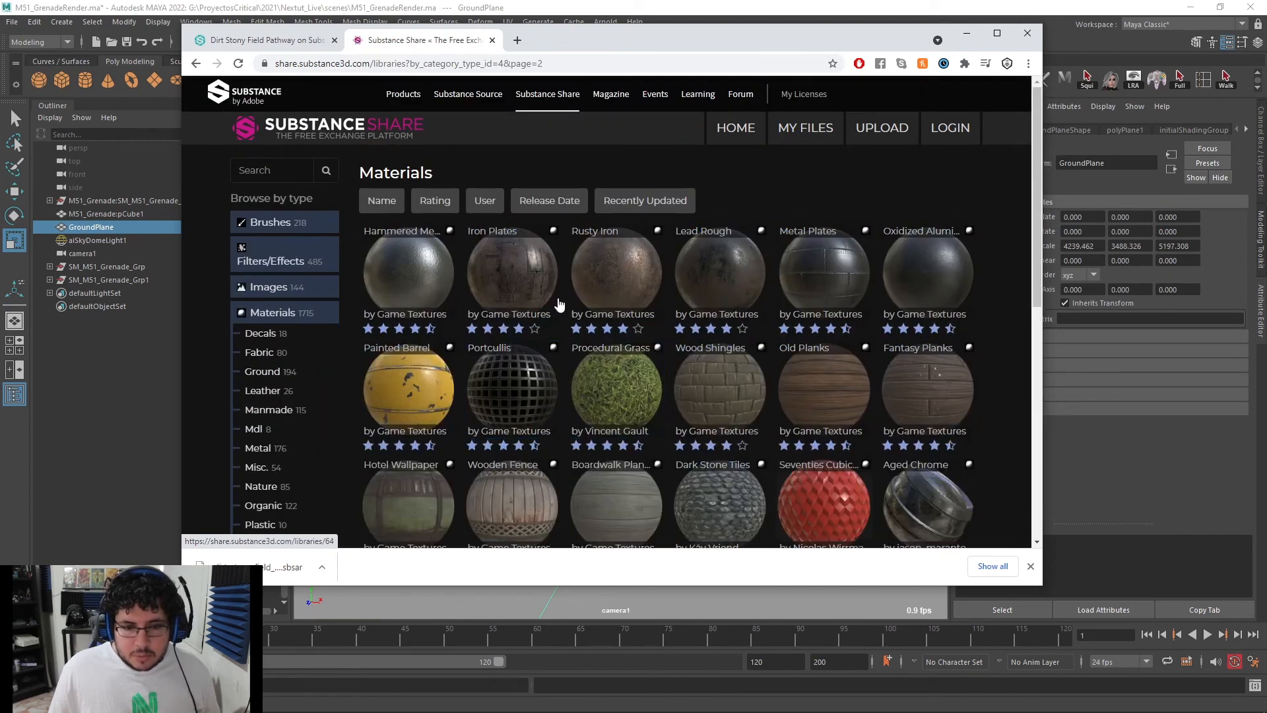
pyautogui.scroll(-2, 741, 238)
pyautogui.scroll(-3, 741, 238)
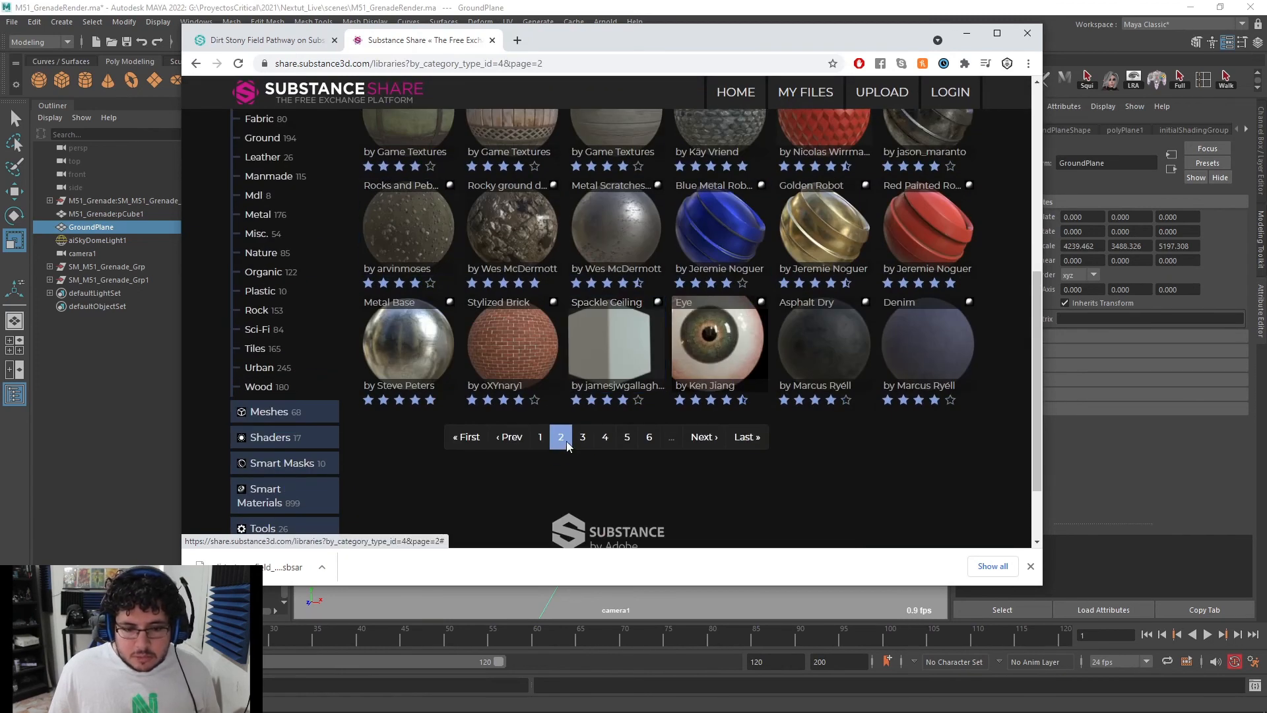
pyautogui.click(565, 441)
pyautogui.scroll(-3, 588, 470)
# Return to Maya and orbit camera1 slightly around the three grenades
pyautogui.click(967, 33)
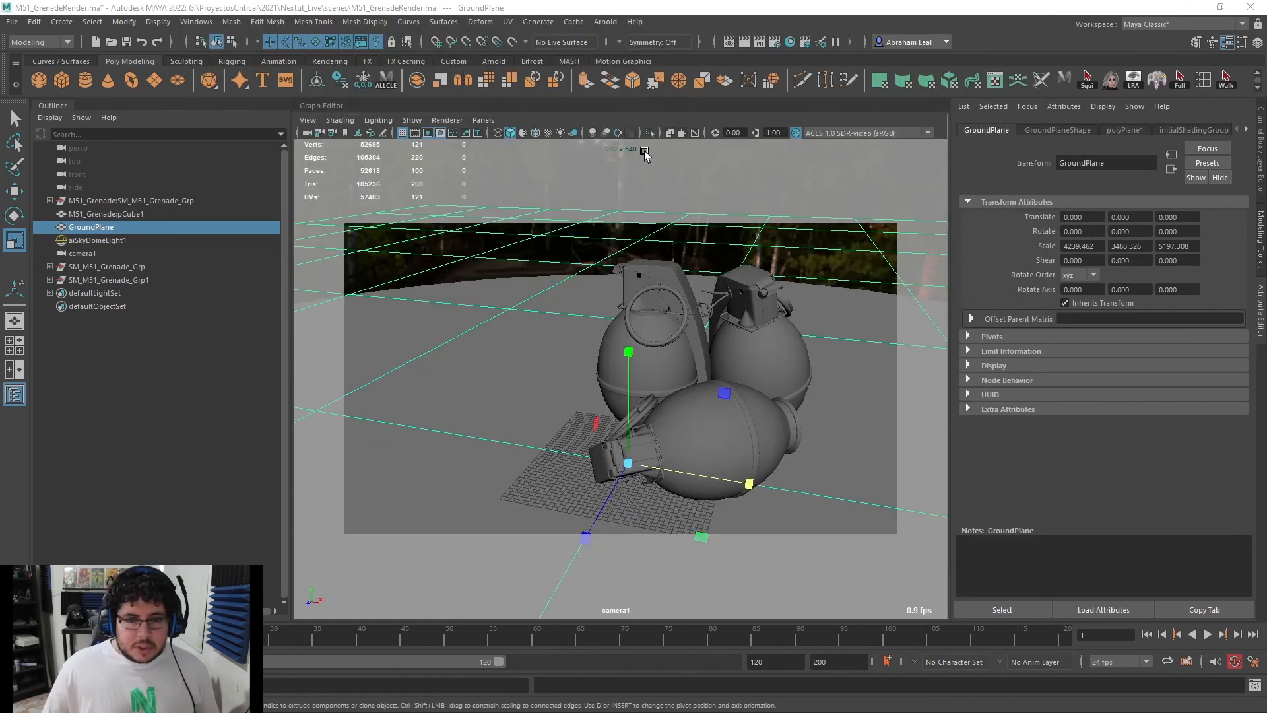
pyautogui.keyDown('alt'); pyautogui.moveTo(790, 356); pyautogui.dragTo(807, 368); pyautogui.keyUp('alt')
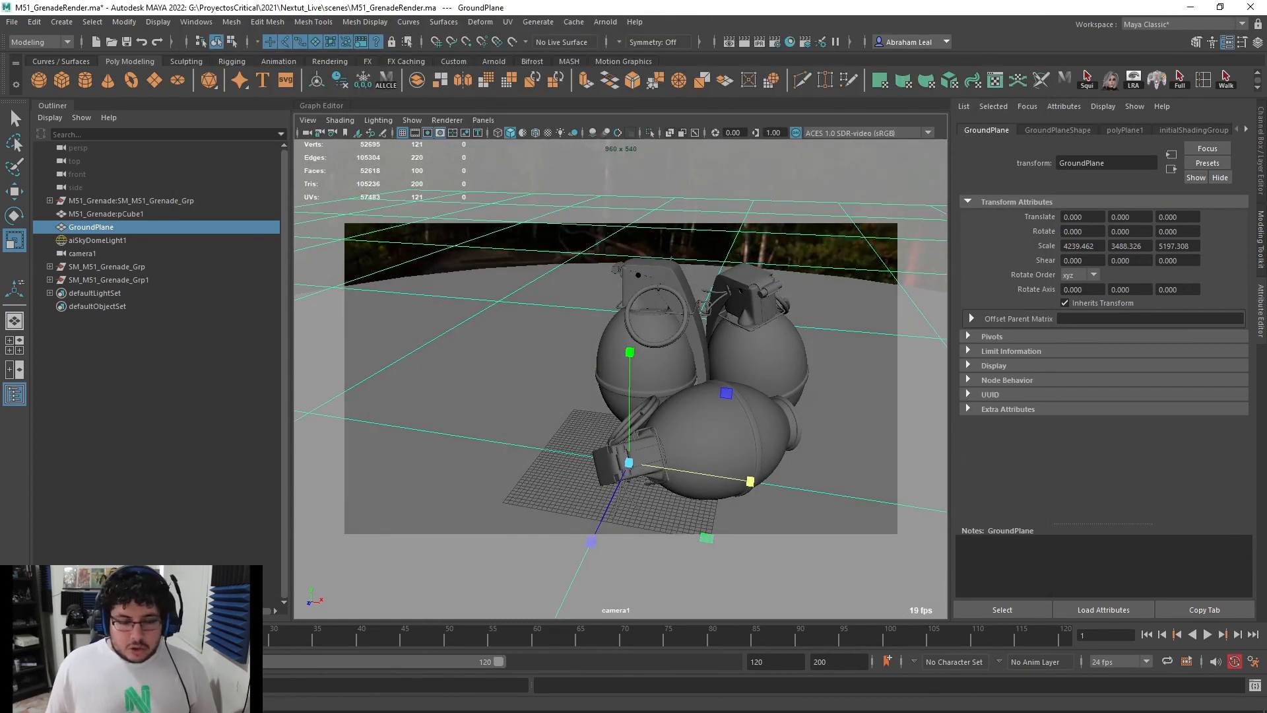
pyautogui.moveTo(245, 710)
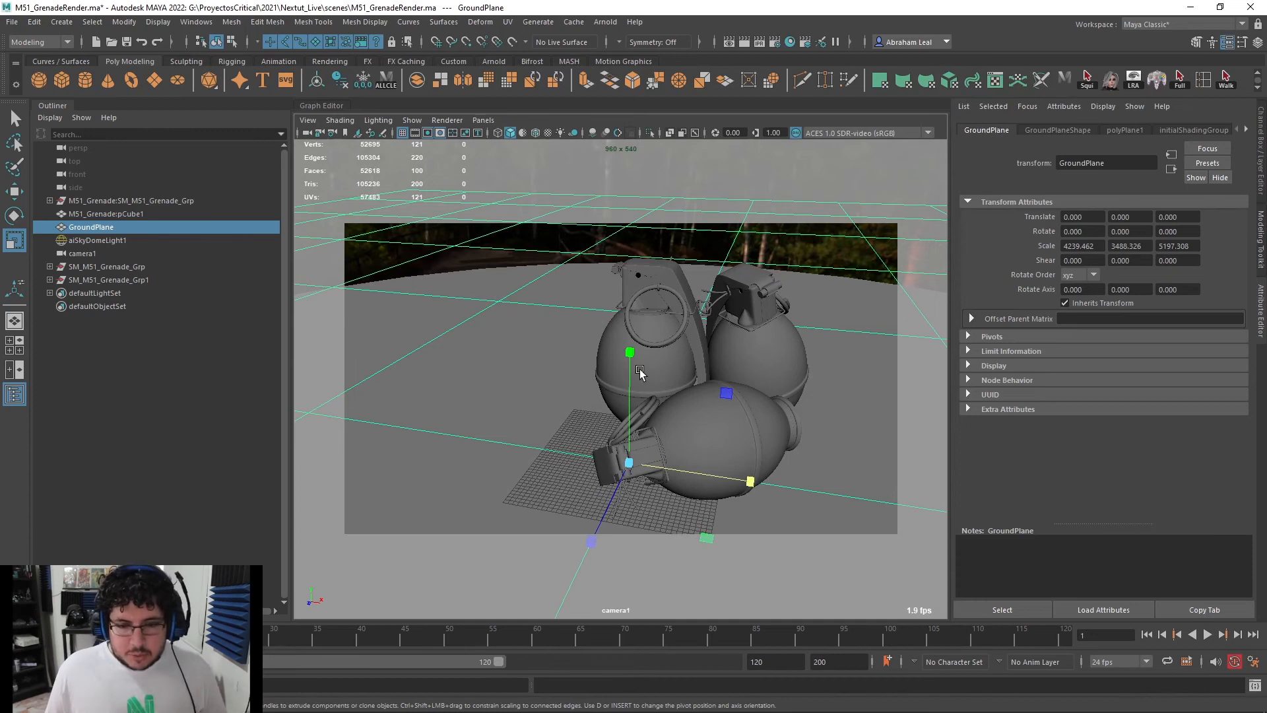
# Set the ground plane's scale to 5000 on X, Y and Z
pyautogui.keyDown('alt'); pyautogui.moveTo(638, 377); pyautogui.dragTo(627, 361); pyautogui.keyUp('alt')
pyautogui.hotkey('ctrl', 'a')
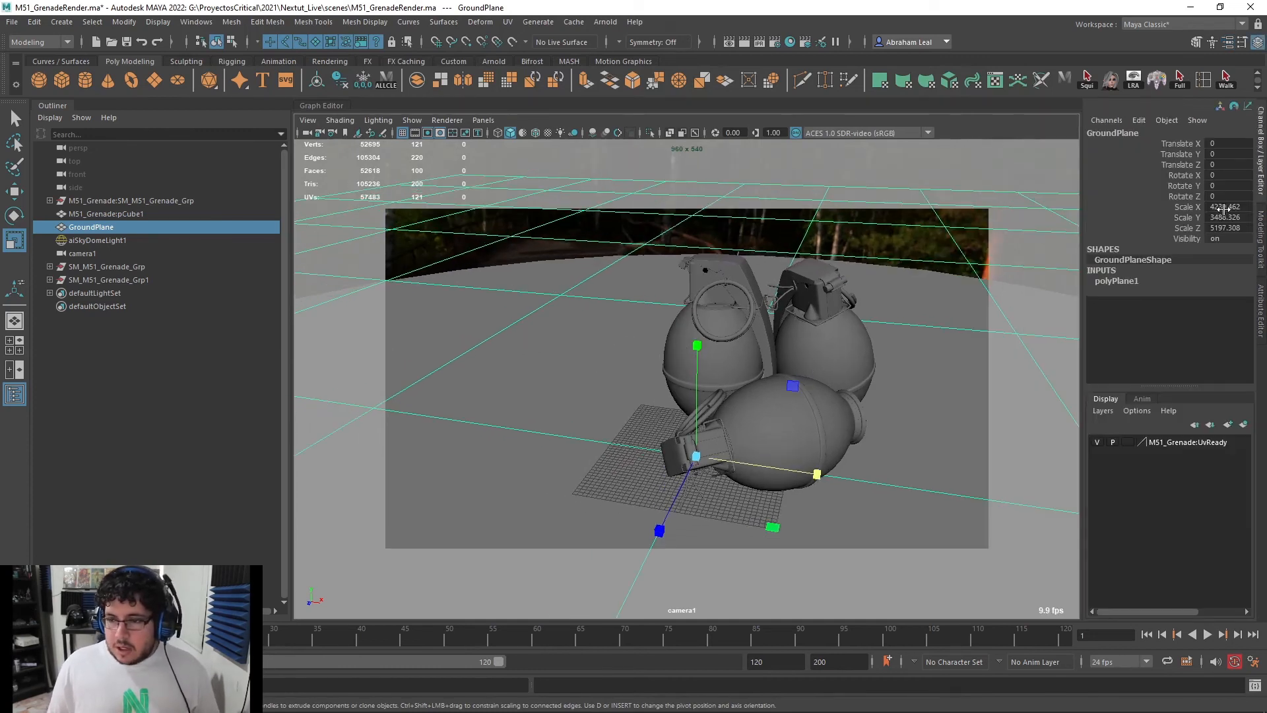
pyautogui.moveTo(1233, 207); pyautogui.dragTo(1232, 227)
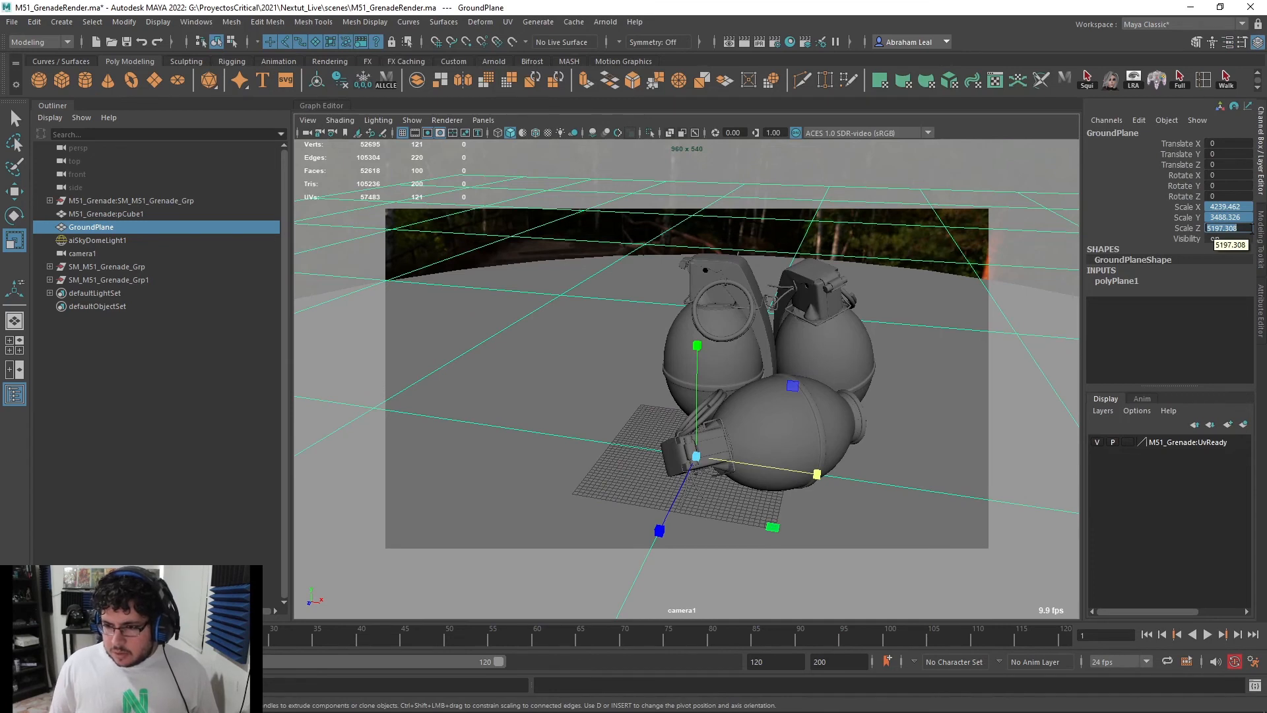
pyautogui.write('5000')
pyautogui.press('Return')
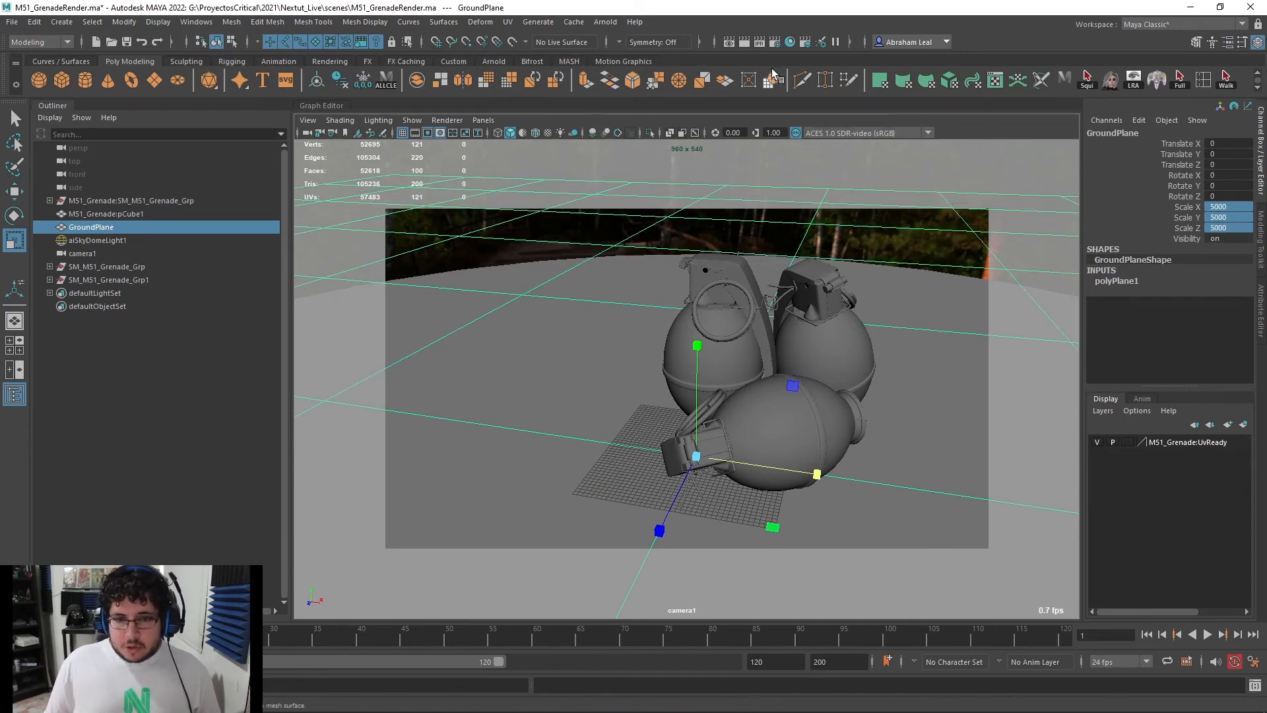
# Find the Substance plug-in in the Plug-in Manager by searching for "substance" and load it
pyautogui.click(208, 24)
pyautogui.moveTo(291, 151)
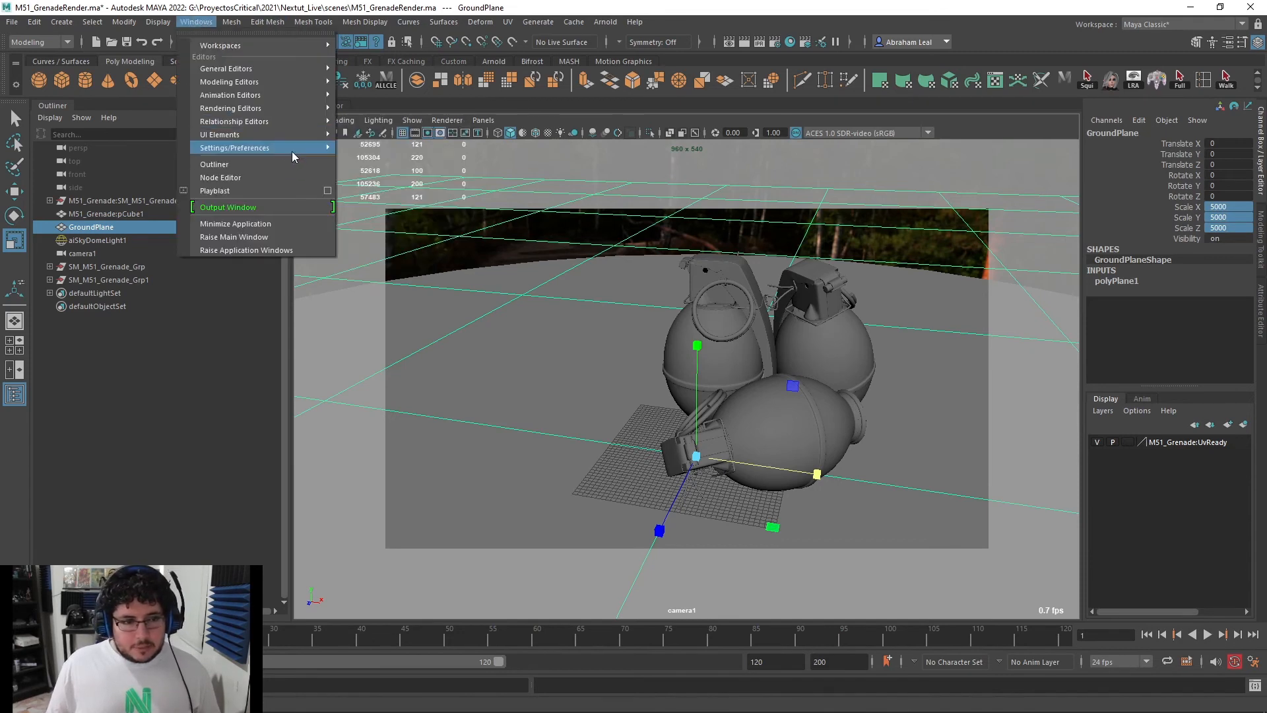
pyautogui.click(400, 231)
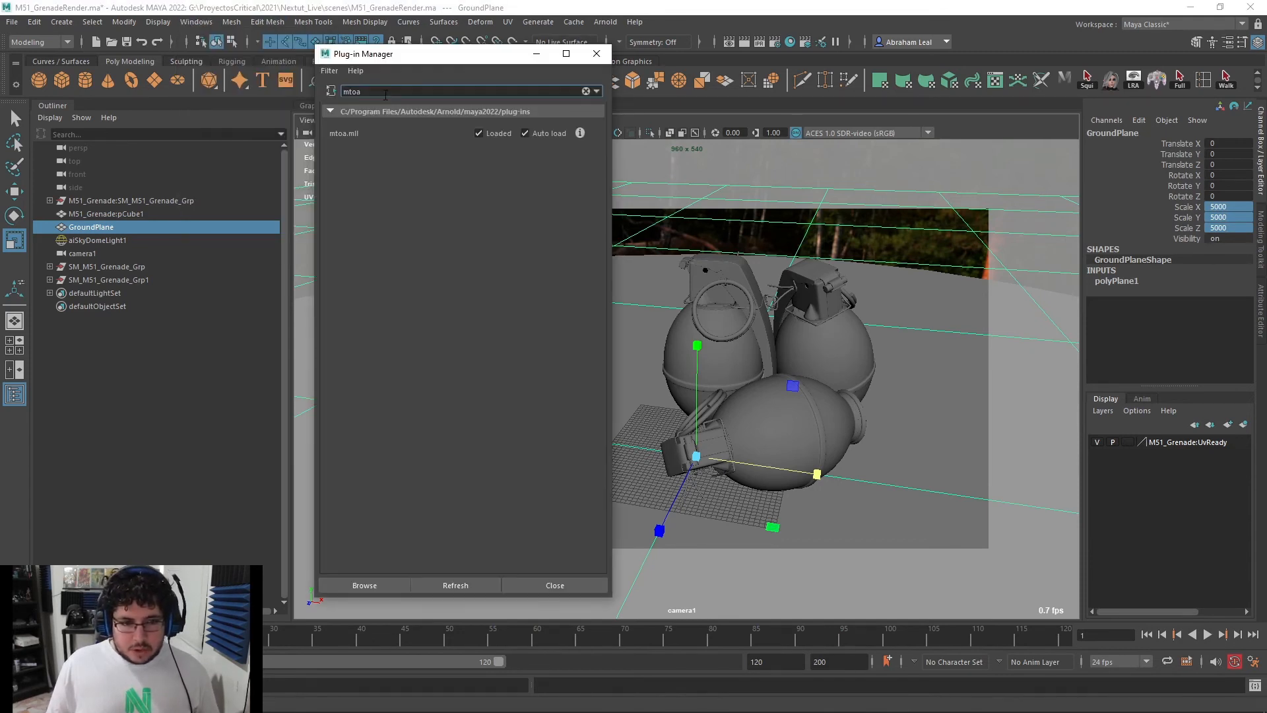
pyautogui.write('substance')
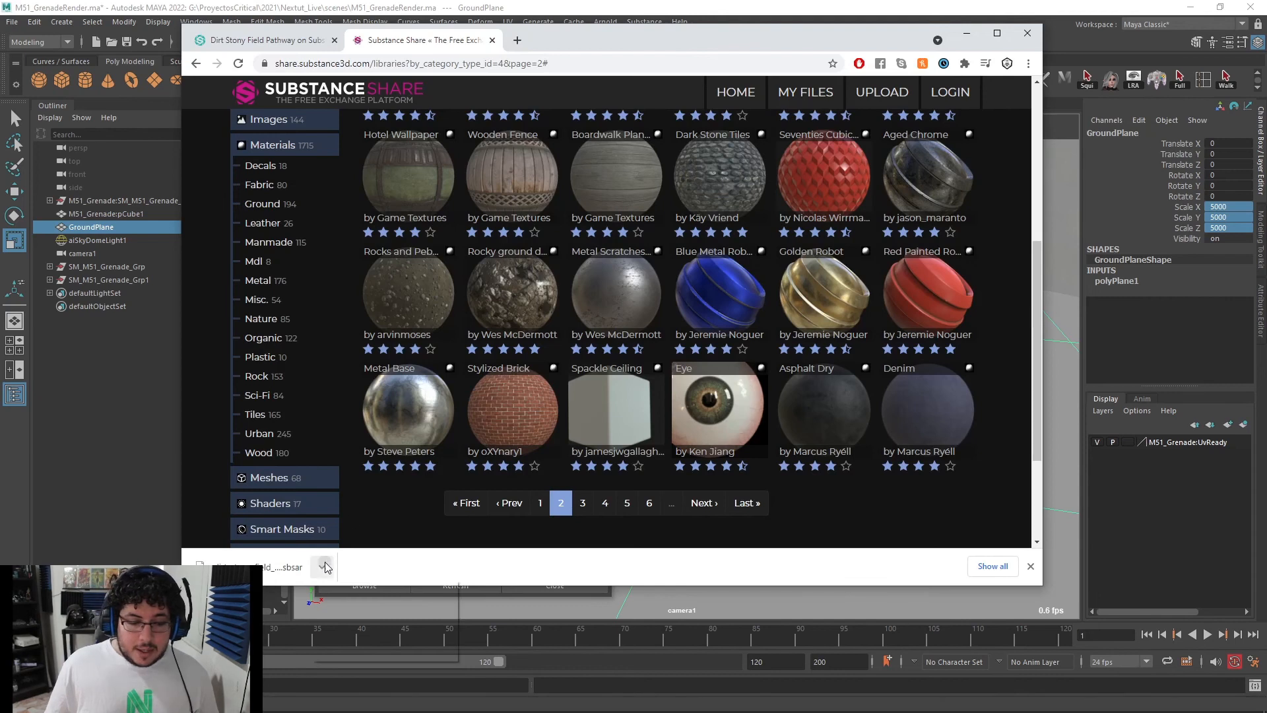
# Move the downloaded dirt_stony_field_pathway.sbsar file into the Nextut_Live project's sourceimages/M51_Grenade folder
pyautogui.click(322, 566)
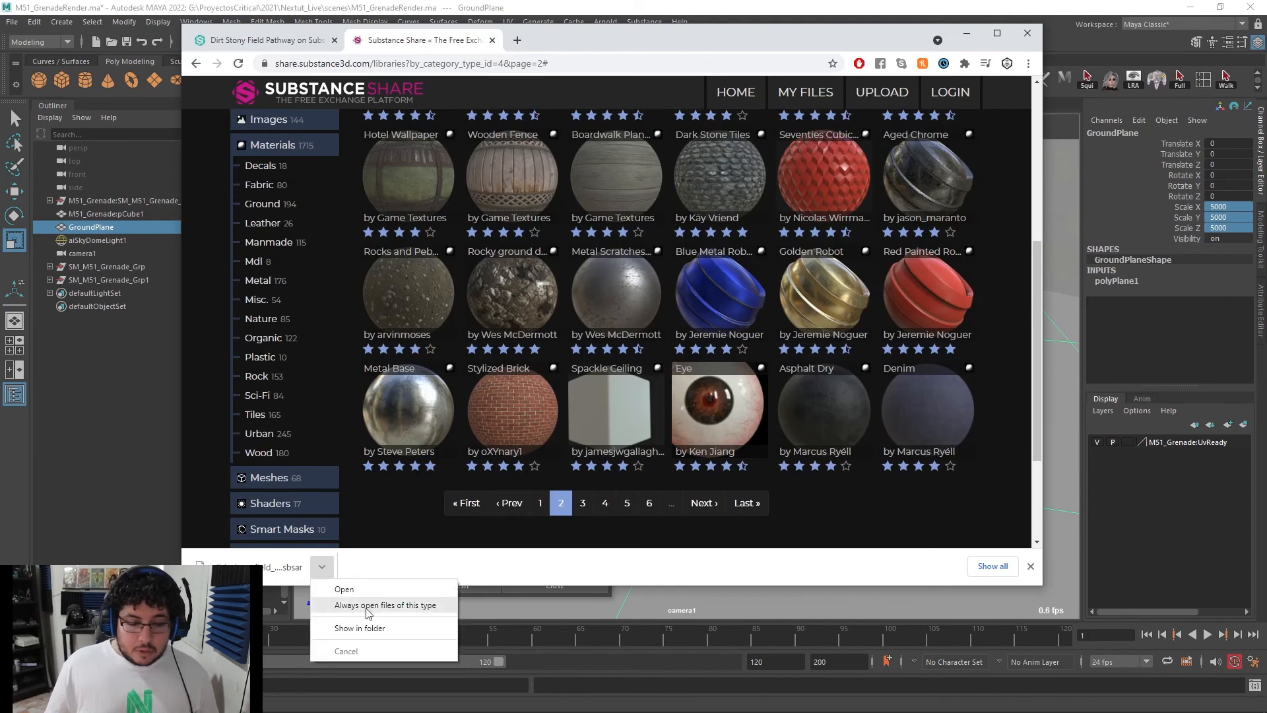
pyautogui.click(368, 628)
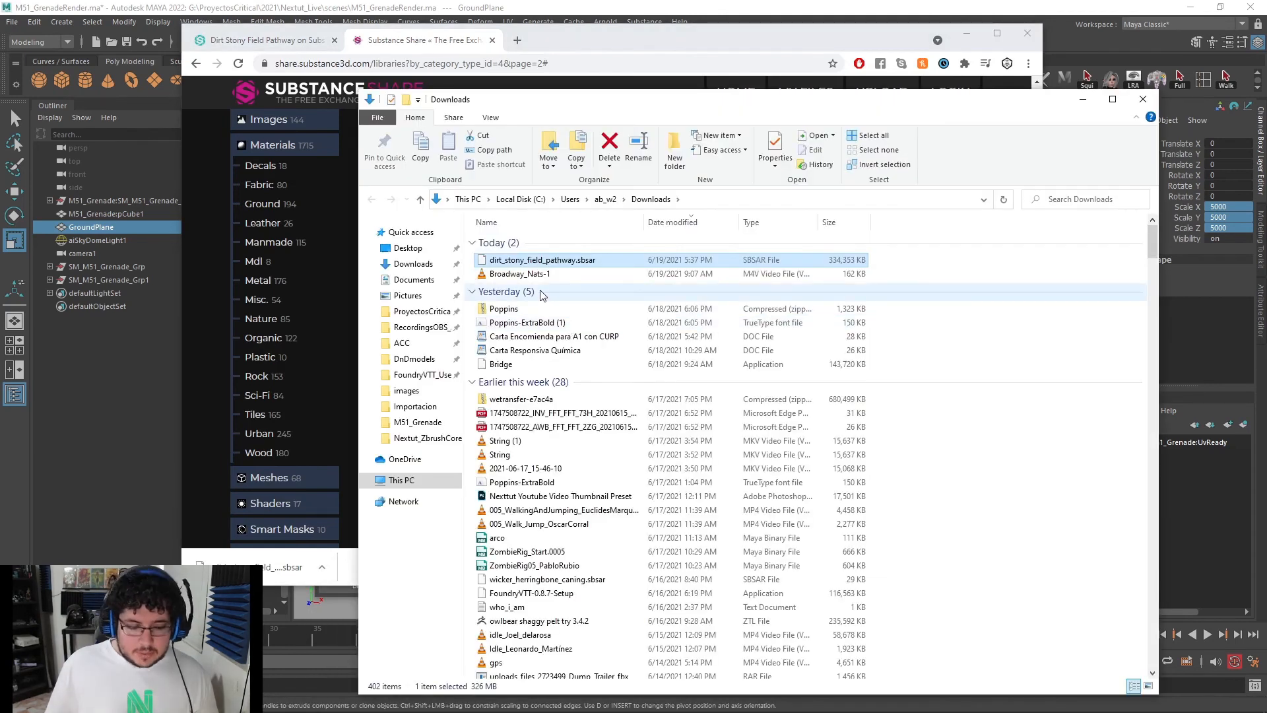
pyautogui.click(417, 312)
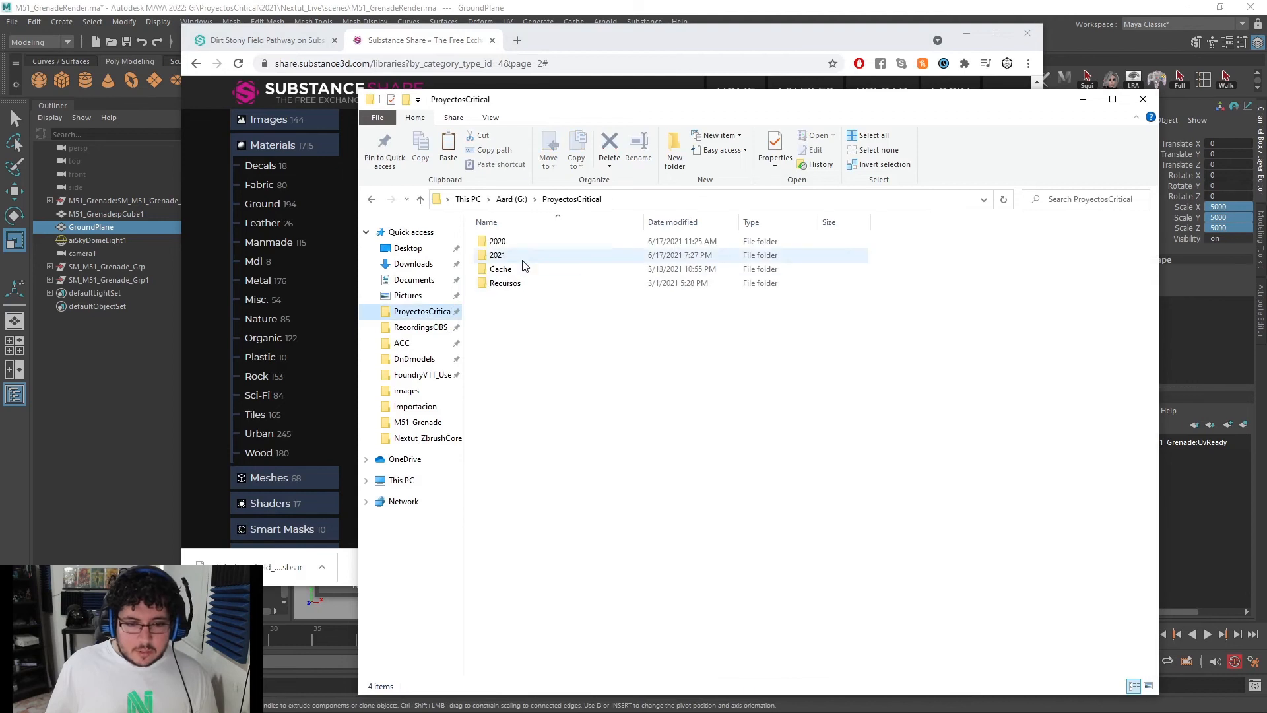
pyautogui.doubleClick(515, 256)
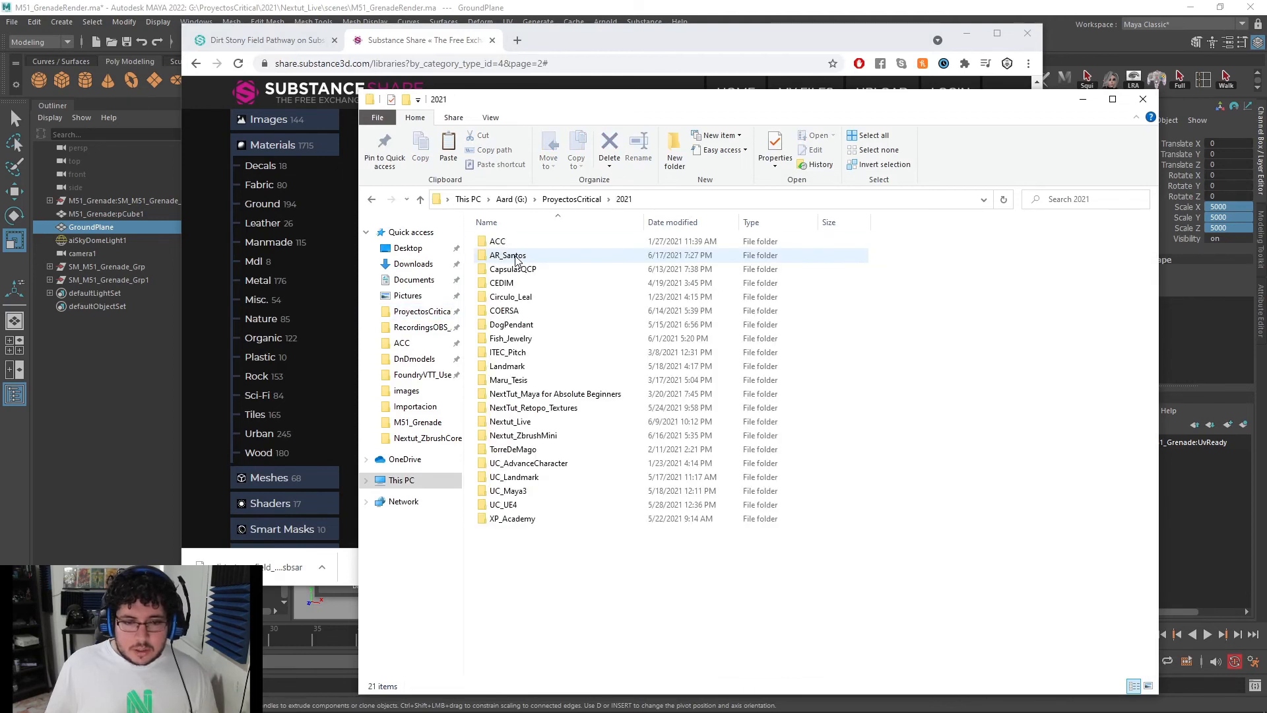
pyautogui.doubleClick(518, 422)
pyautogui.doubleClick(513, 407)
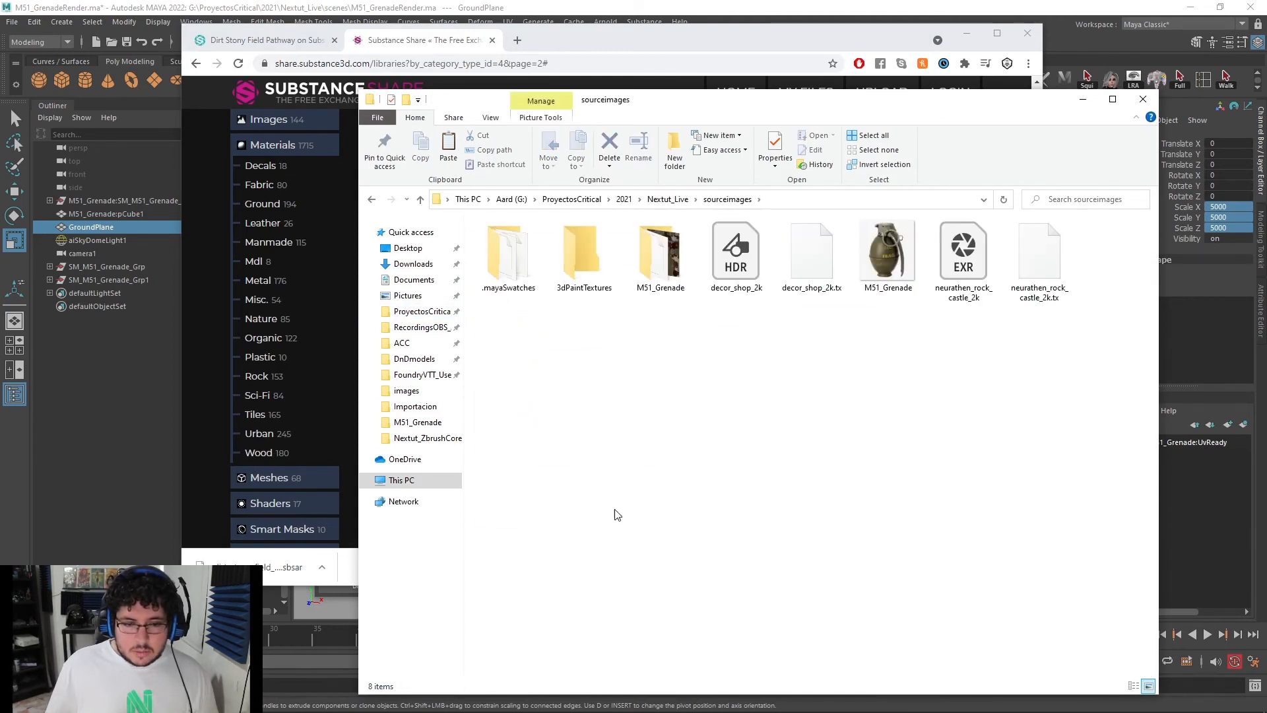
pyautogui.hotkey('ctrl', 'v')
pyautogui.moveTo(891, 287); pyautogui.dragTo(661, 260)
# Put away the file and browser windows, close the Plug-in Manager and open the Hypershade
pyautogui.click(975, 83)
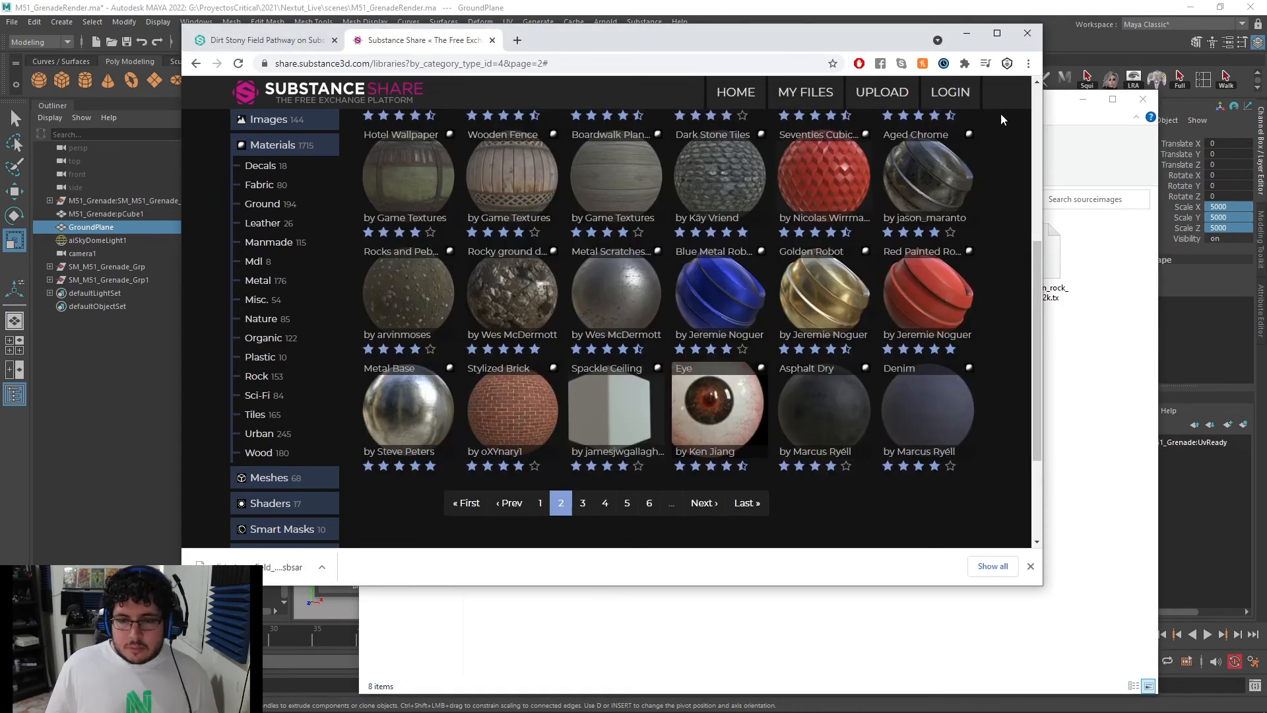
pyautogui.click(976, 33)
pyautogui.click(1006, 10)
pyautogui.click(598, 54)
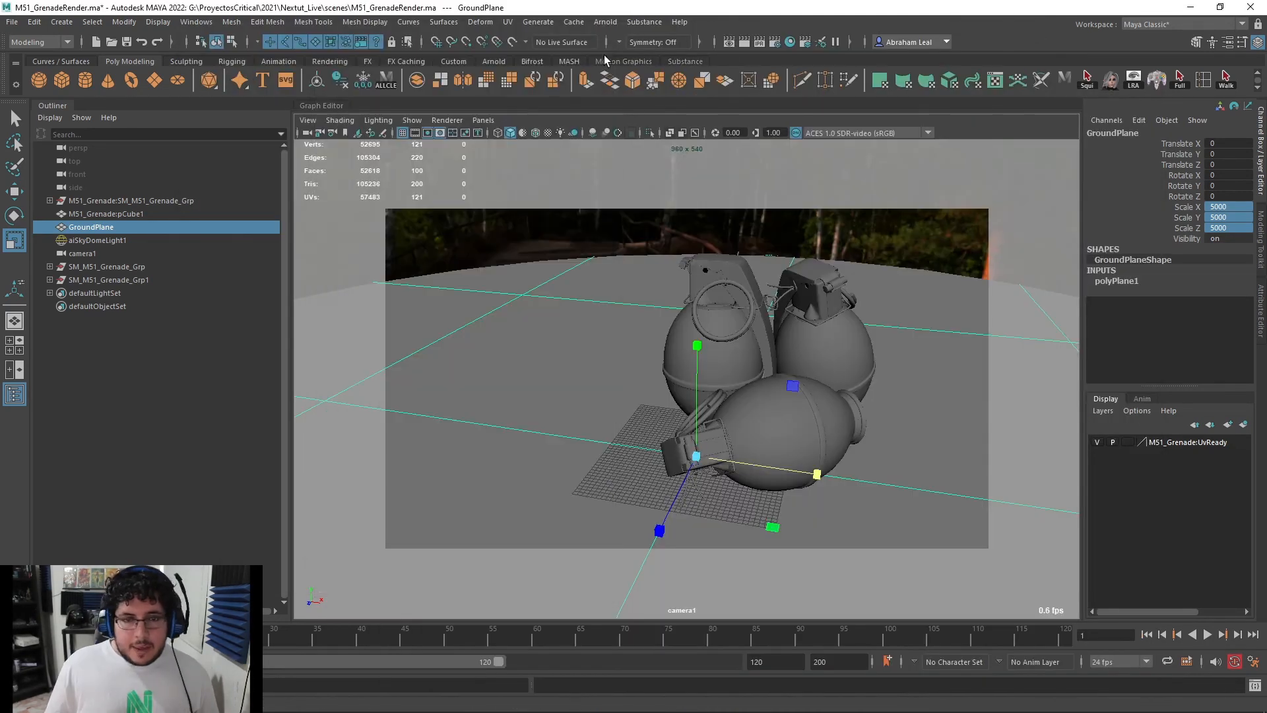
pyautogui.click(805, 42)
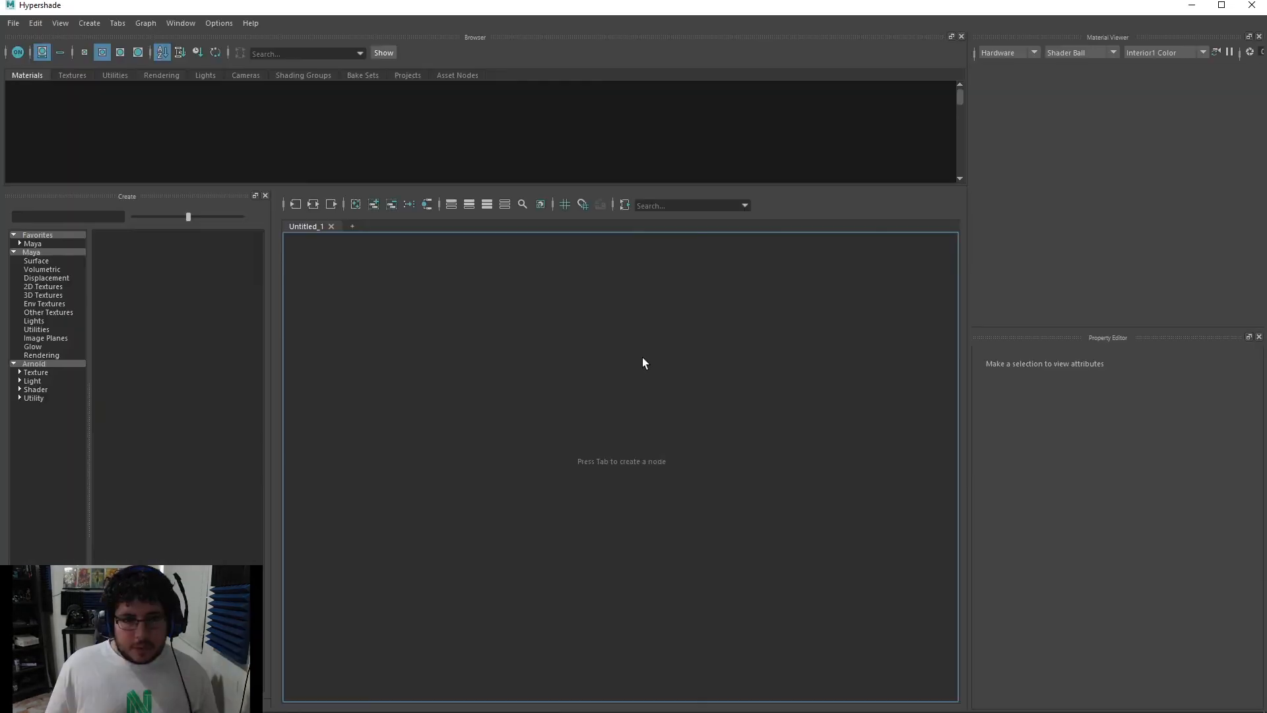
pyautogui.click(357, 276)
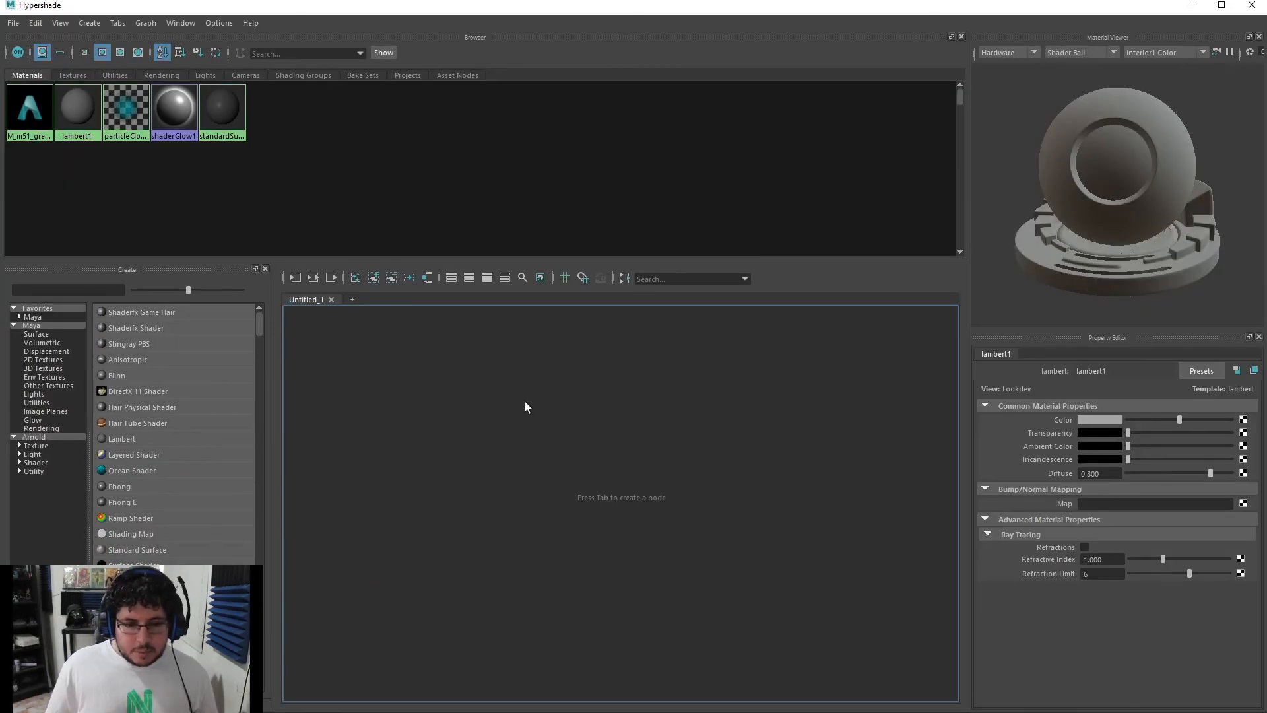
# Create a Substance texture node in the empty graph and position it beside its 2D placement node
pyautogui.press('Tab')
pyautogui.write('subs')
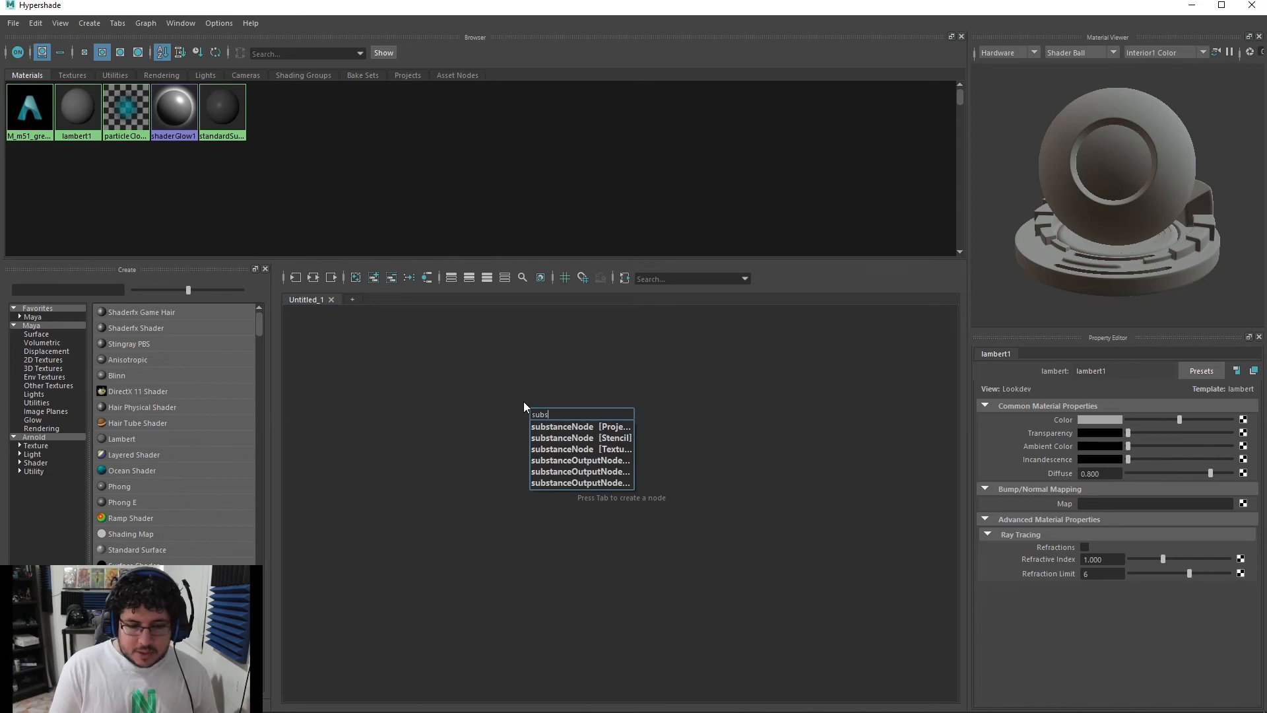
pyautogui.click(573, 449)
pyautogui.moveTo(538, 454); pyautogui.dragTo(468, 471)
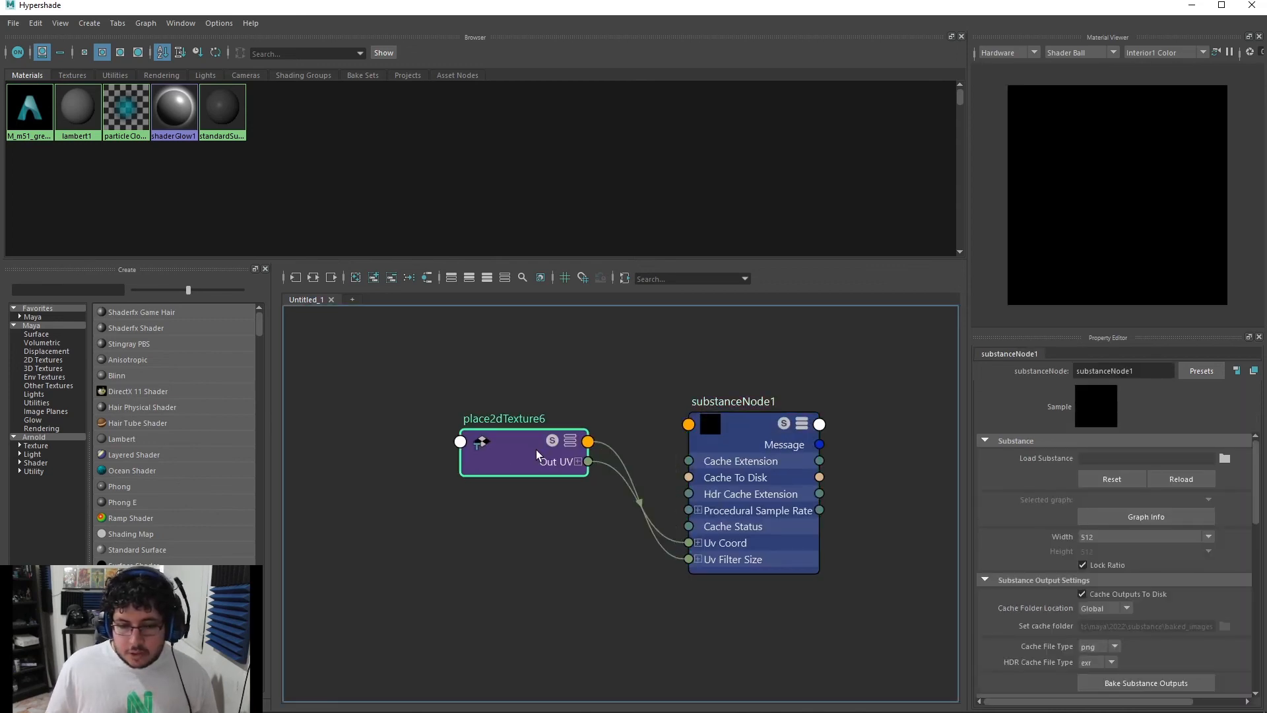
pyautogui.moveTo(708, 423); pyautogui.dragTo(706, 398)
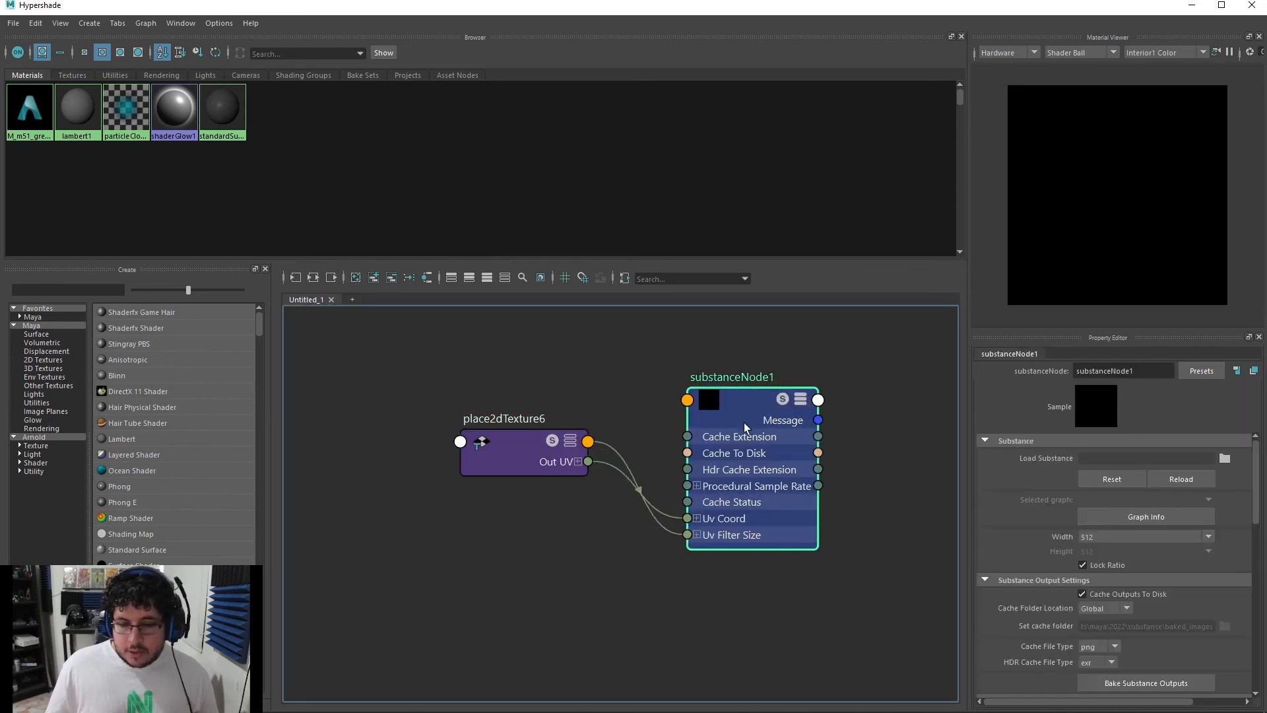
# Load dirt_stony_field_pathway.sbsar into the Substance node and create its shader network with the Arnold workflow
pyautogui.click(1224, 459)
pyautogui.click(268, 220)
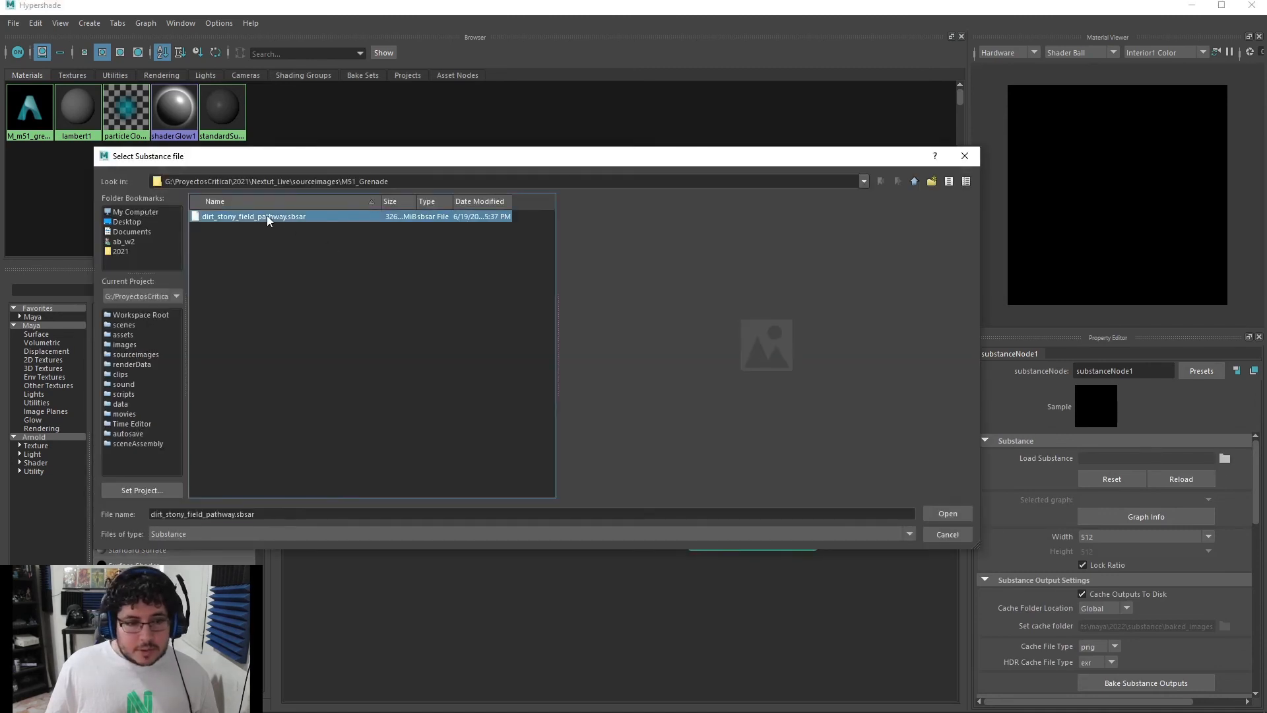
pyautogui.click(948, 514)
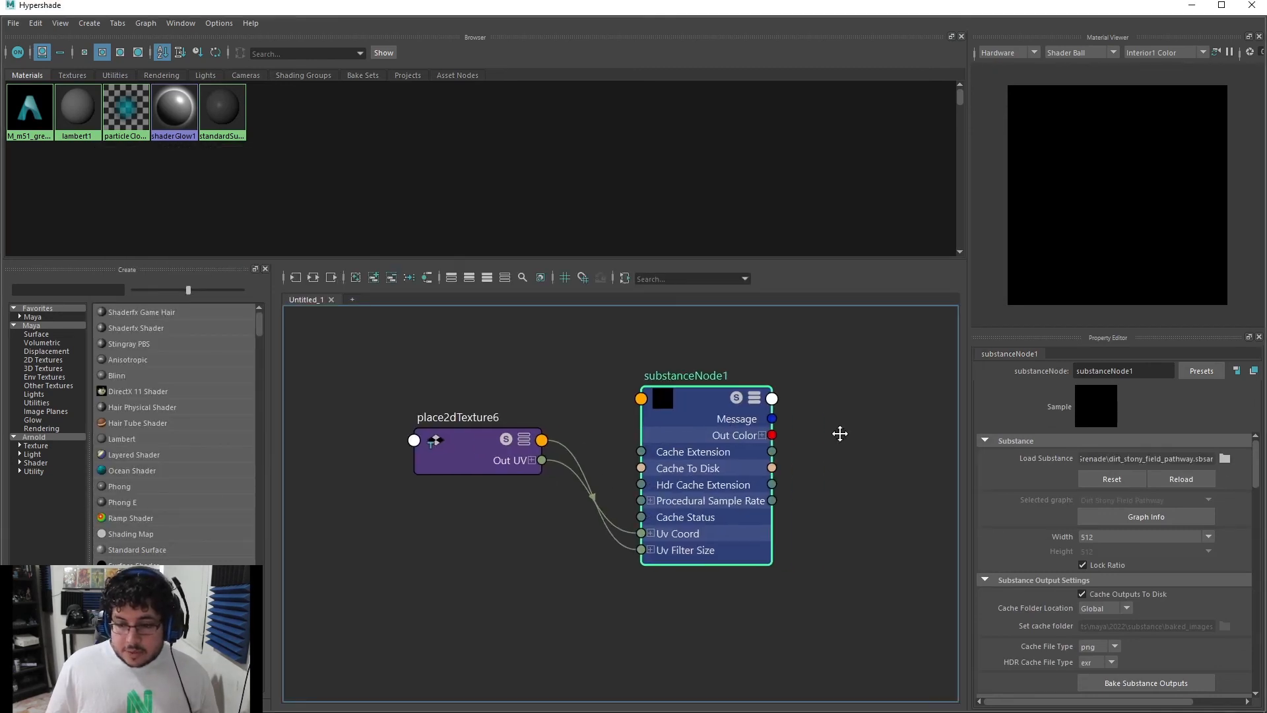
pyautogui.scroll(-3, 1112, 506)
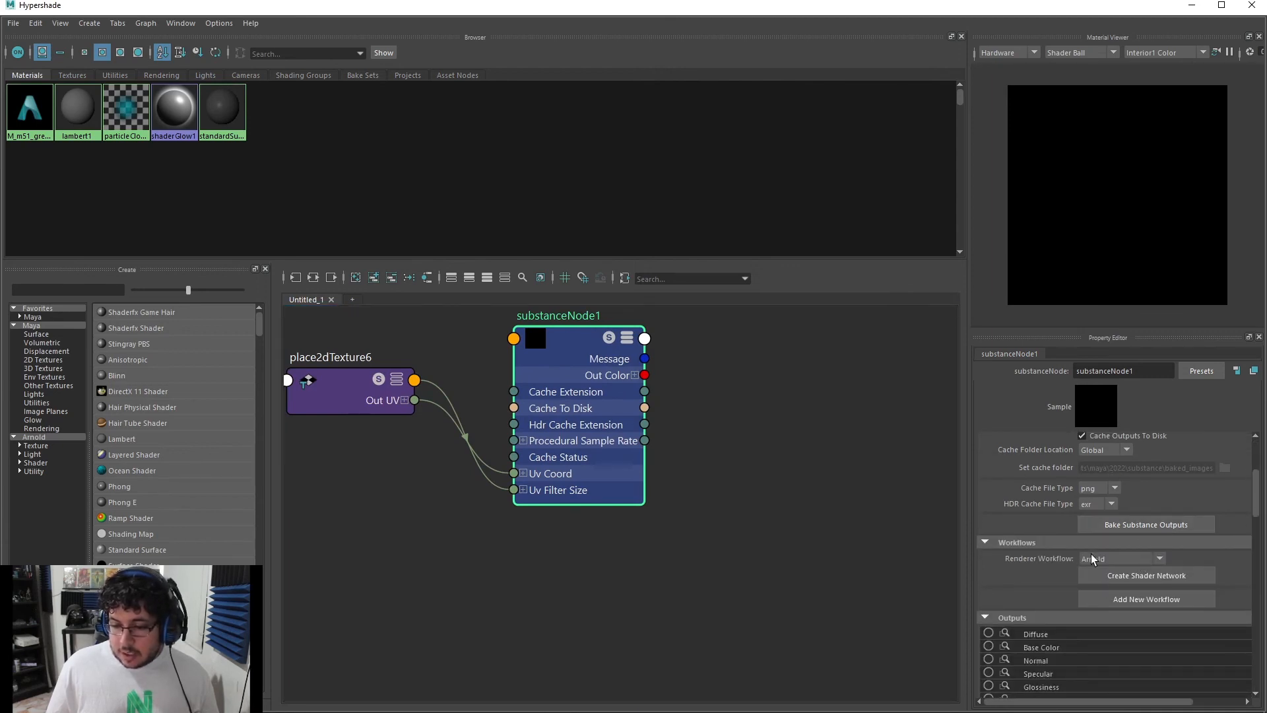
pyautogui.click(1157, 577)
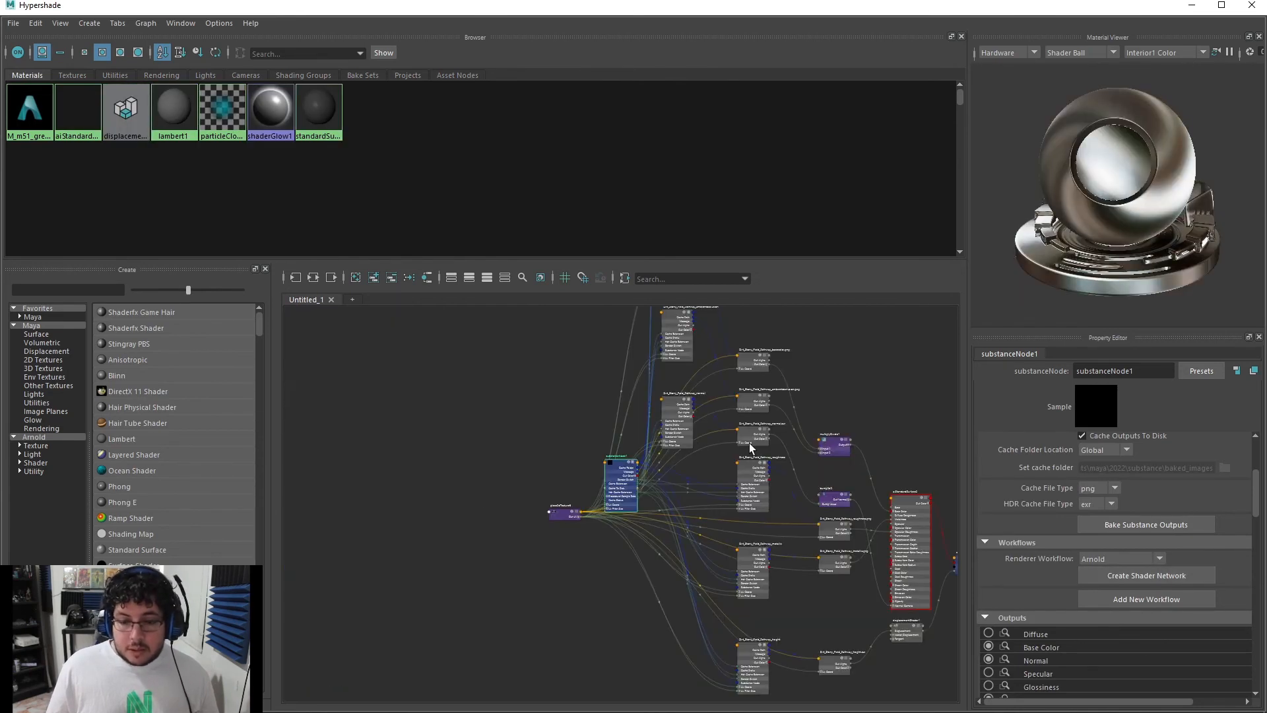
# Rename the network's new Arnold standard surface material as M_dIRTRoad
pyautogui.scroll(-2, 836, 437)
pyautogui.scroll(6, 892, 480)
pyautogui.click(784, 420)
pyautogui.doubleClick(1148, 371)
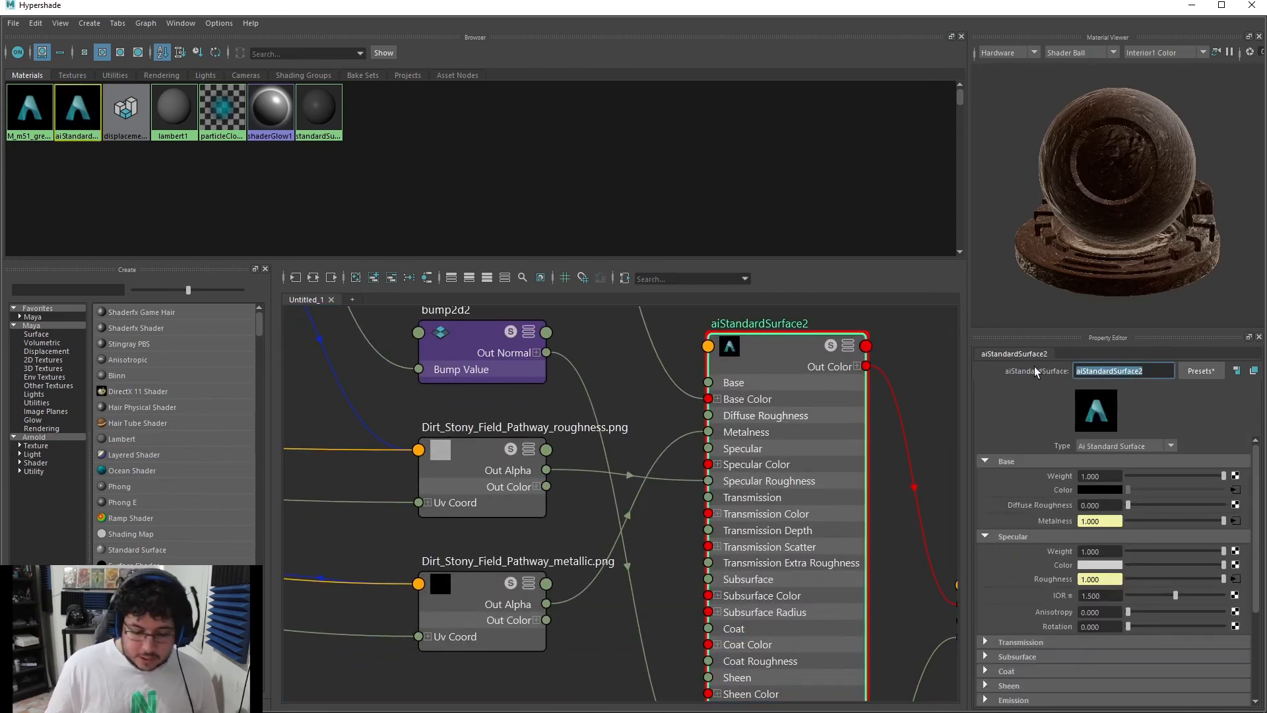
pyautogui.write('M_')
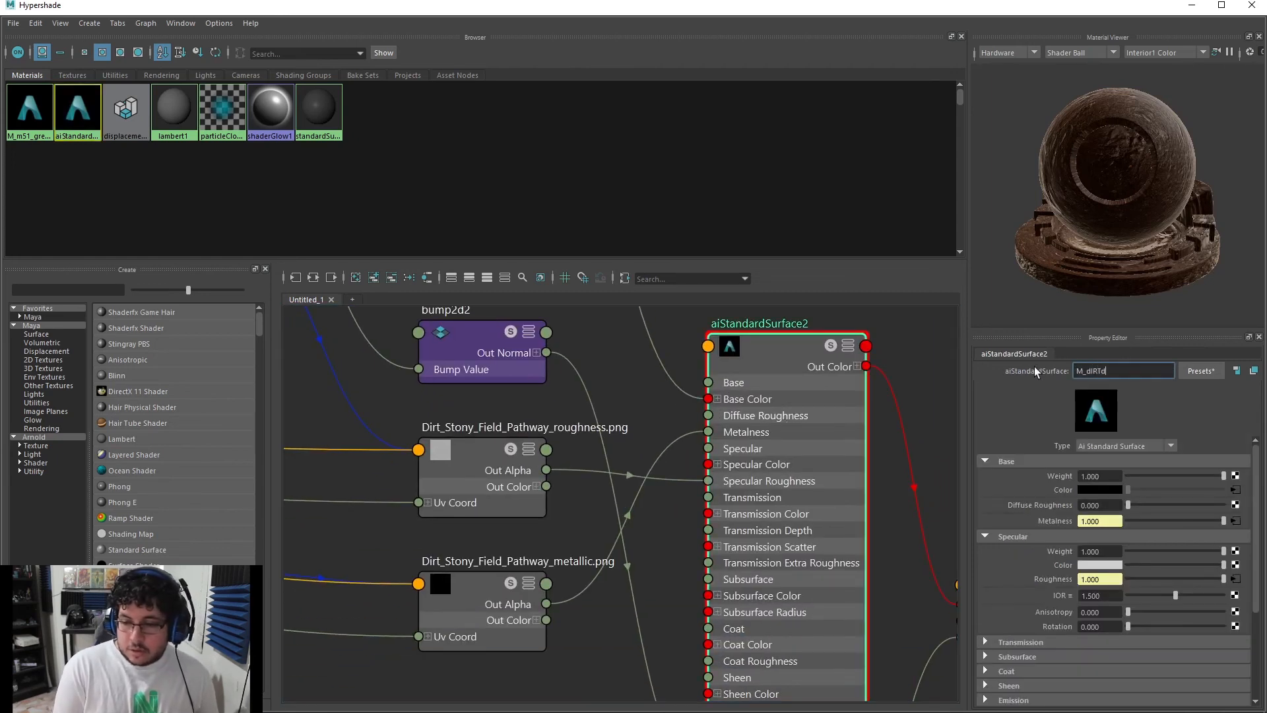
pyautogui.write('dIRTRoad')
pyautogui.press('Return')
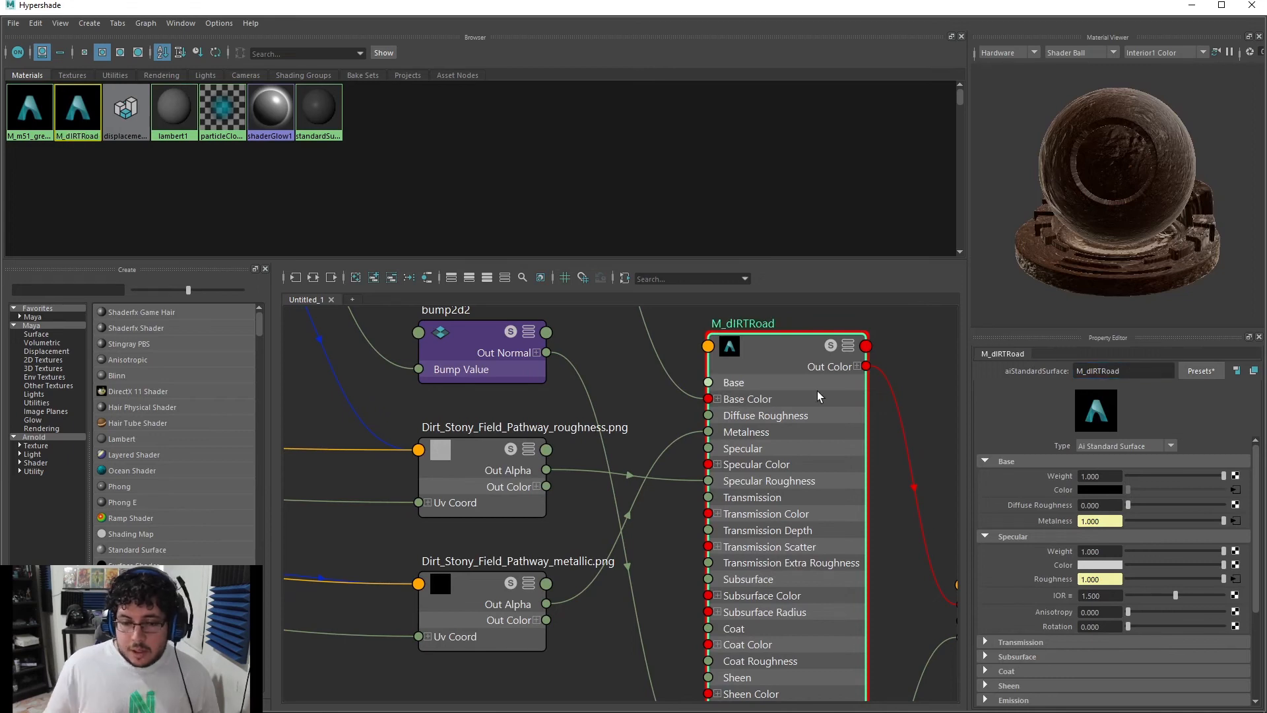
# Examine the generated shader network, including its roughness, metallic, normal and height nodes and the displacement connection
pyautogui.scroll(-4, 750, 429)
pyautogui.scroll(3, 654, 433)
pyautogui.scroll(-5, 806, 544)
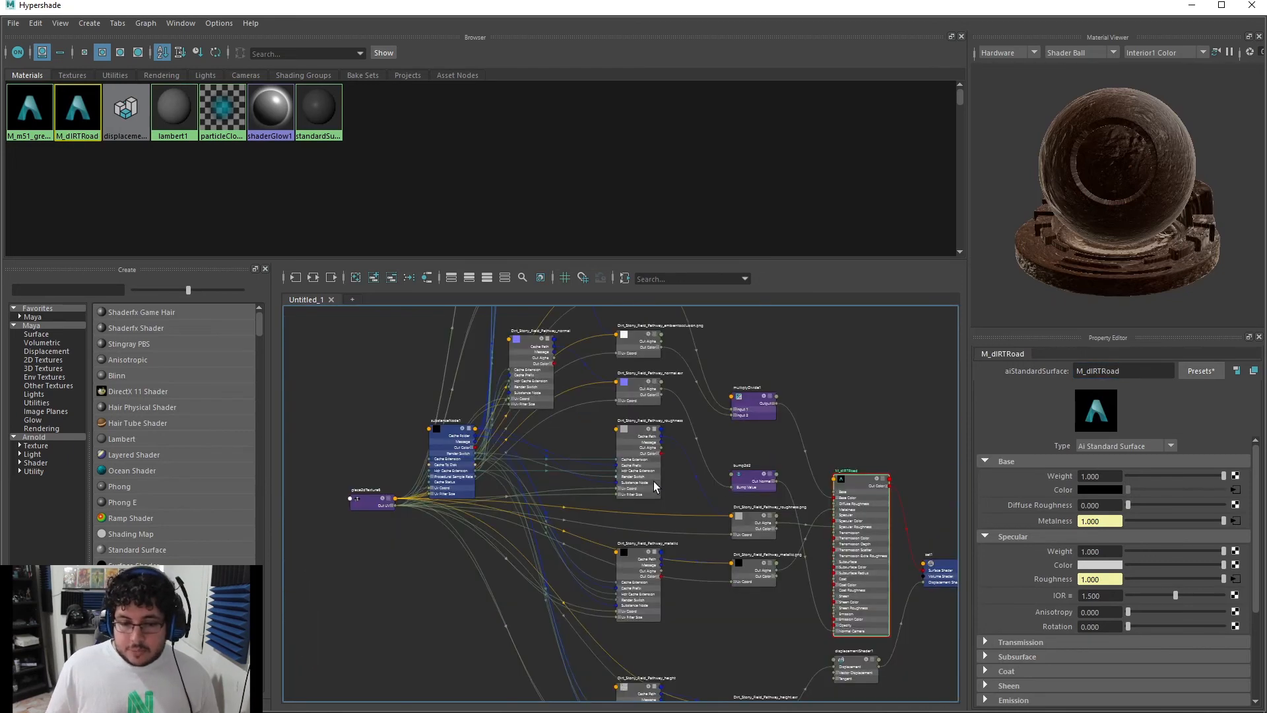
pyautogui.scroll(5, 696, 485)
pyautogui.scroll(-5, 763, 501)
pyautogui.scroll(4, 768, 501)
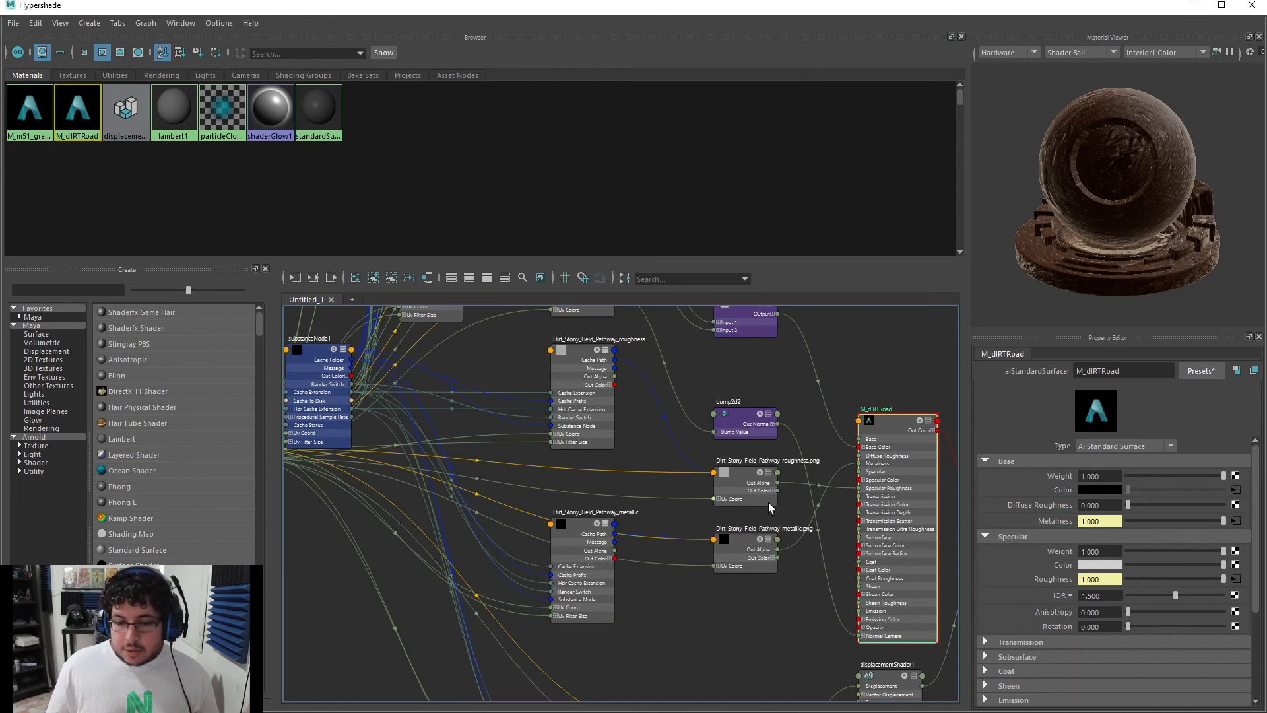
pyautogui.scroll(-4, 835, 516)
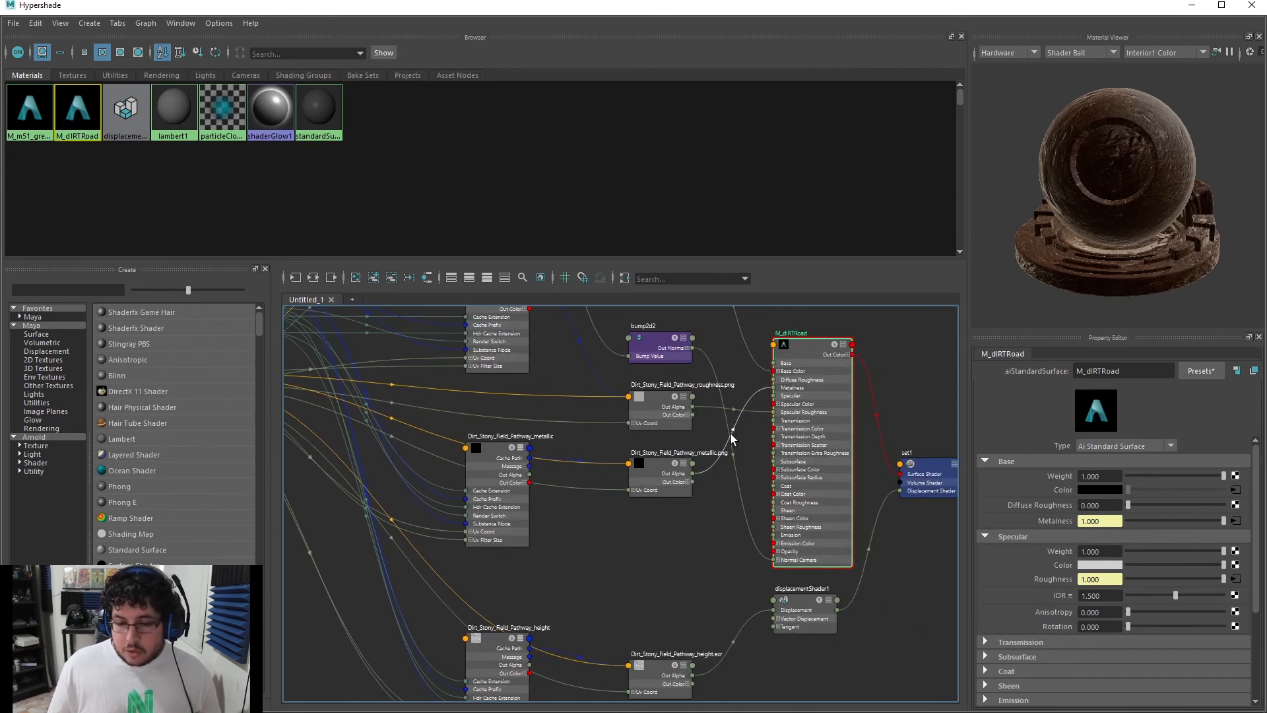
pyautogui.scroll(5, 732, 438)
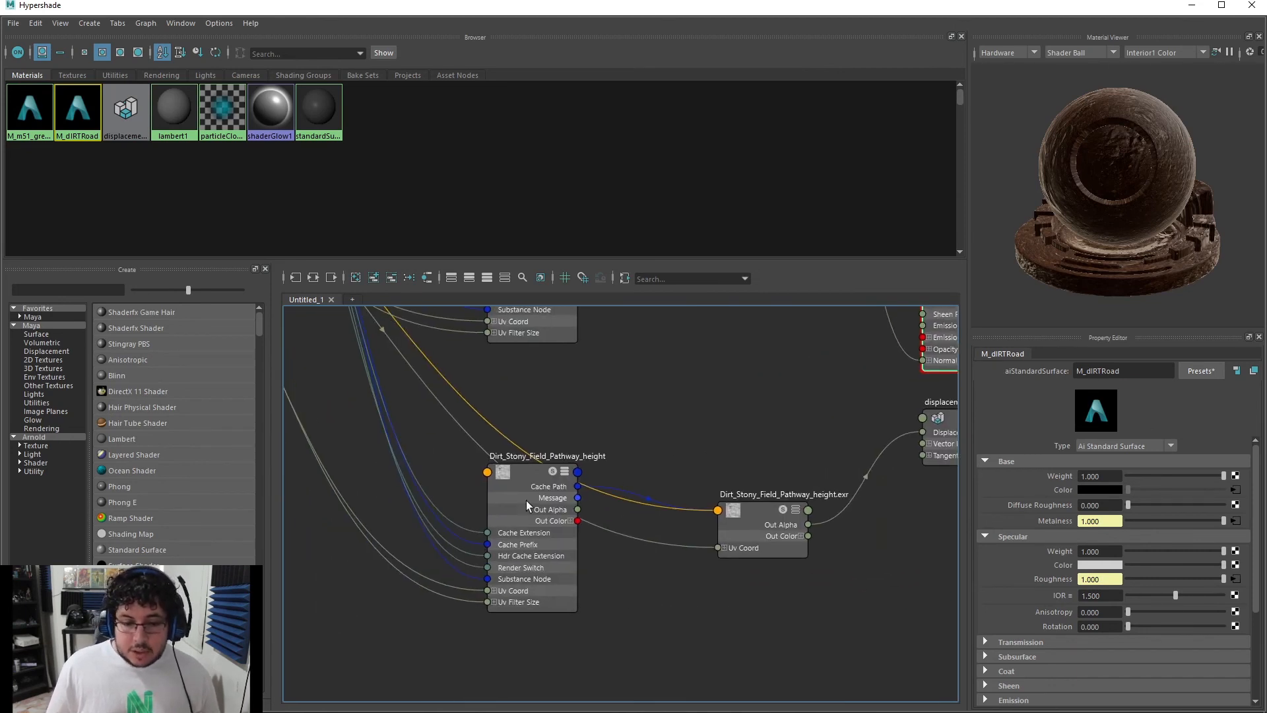
pyautogui.keyDown('alt'); pyautogui.moveTo(558, 502); pyautogui.dragTo(678, 490, button='middle'); pyautogui.keyUp('alt')
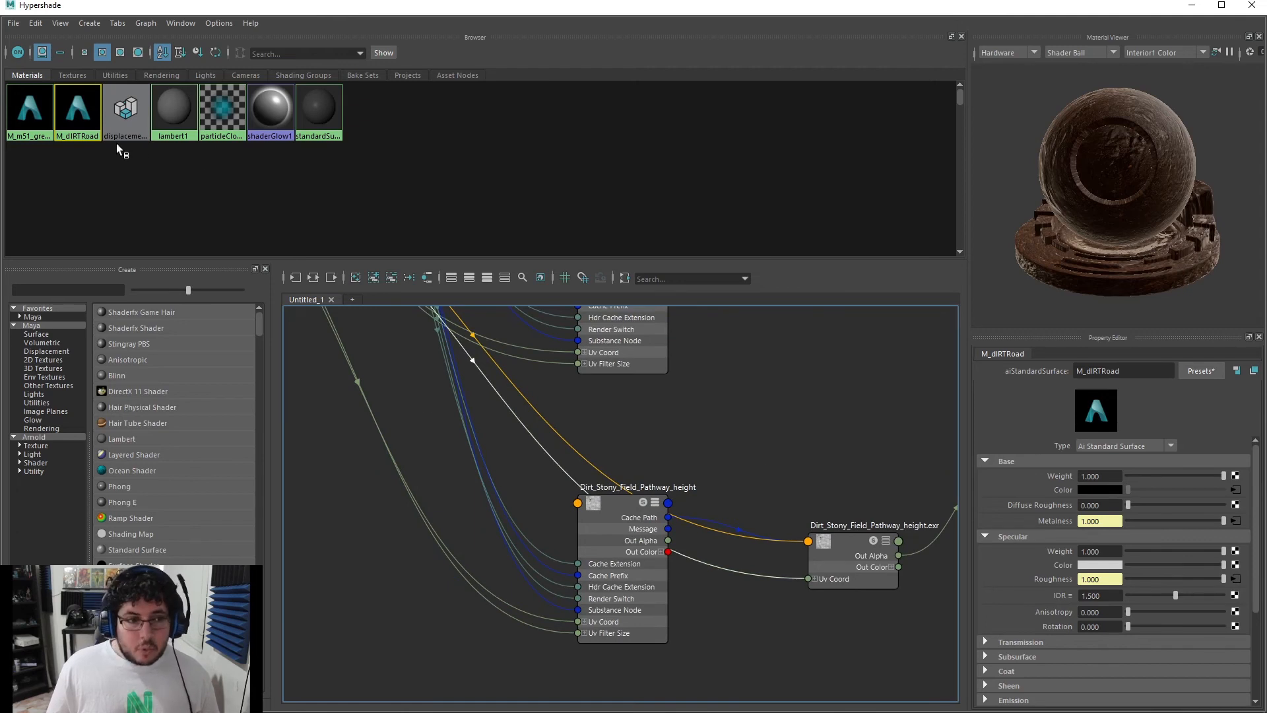
# Set the ground plane's Arnold subdivision type to catclark with 2 iterations and save the scene
pyautogui.click(1191, 6)
pyautogui.click(545, 348)
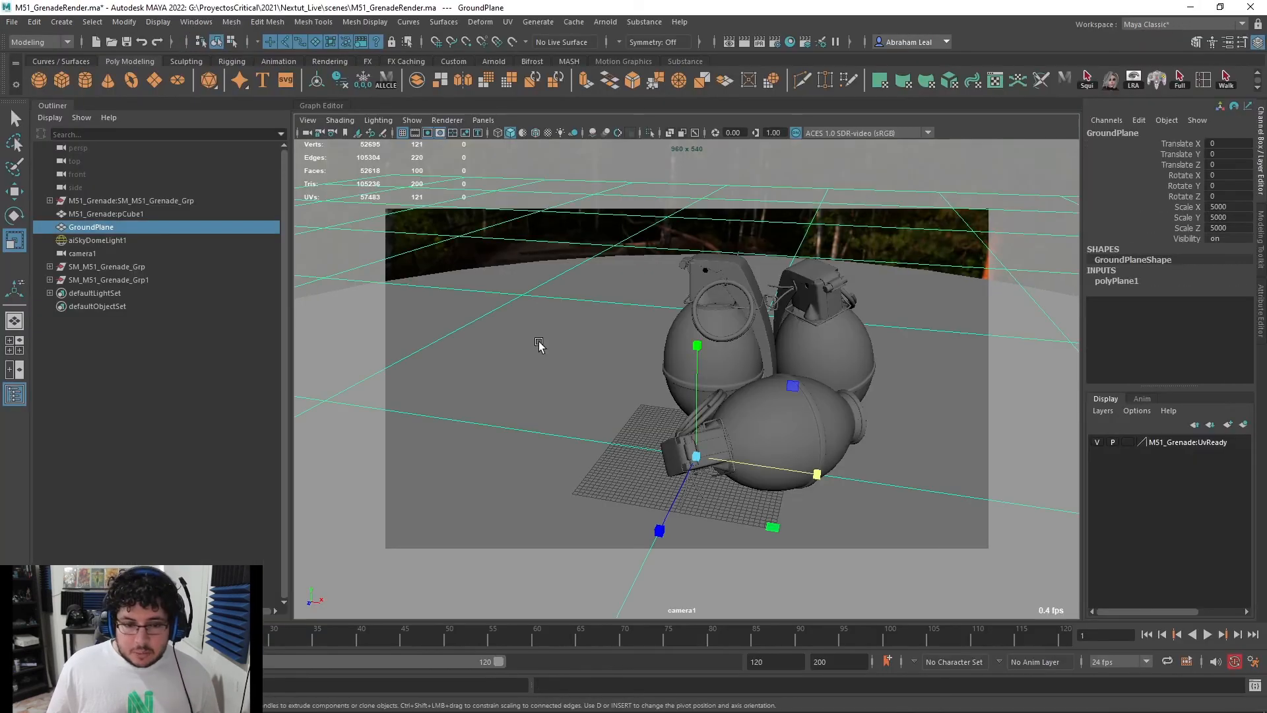
pyautogui.rightClick(540, 338)
pyautogui.click(524, 400)
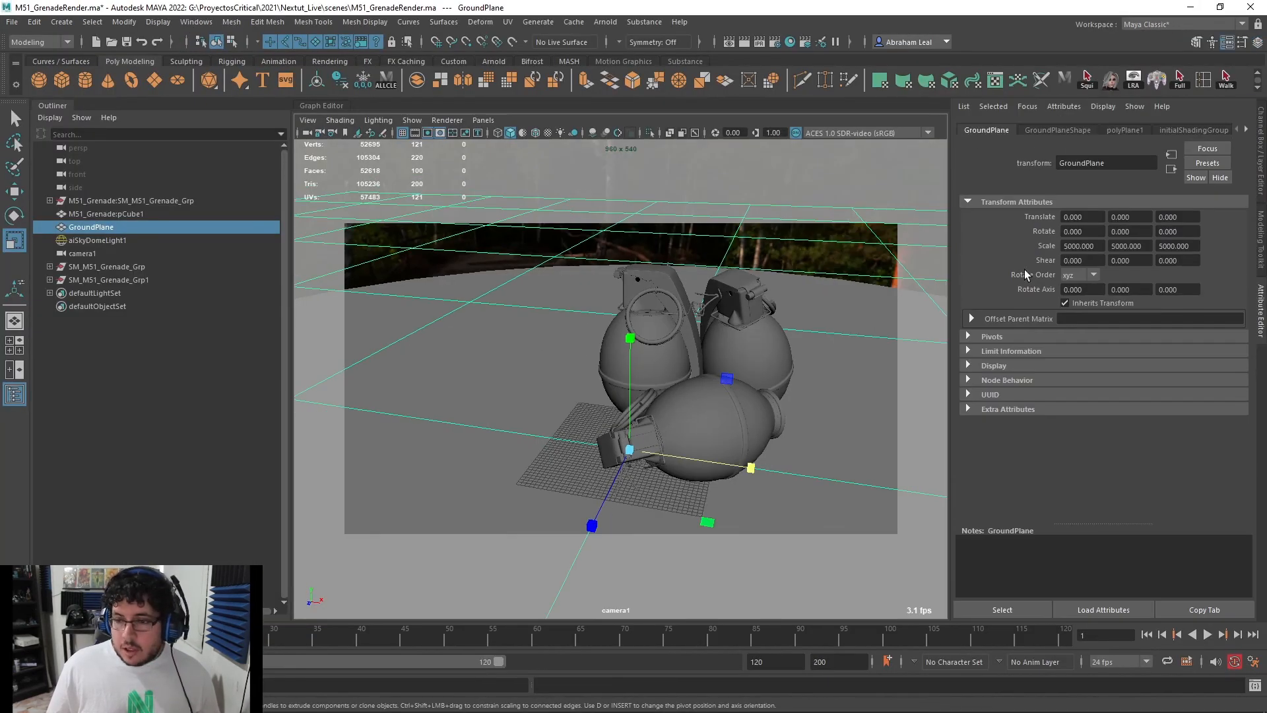
pyautogui.click(1070, 132)
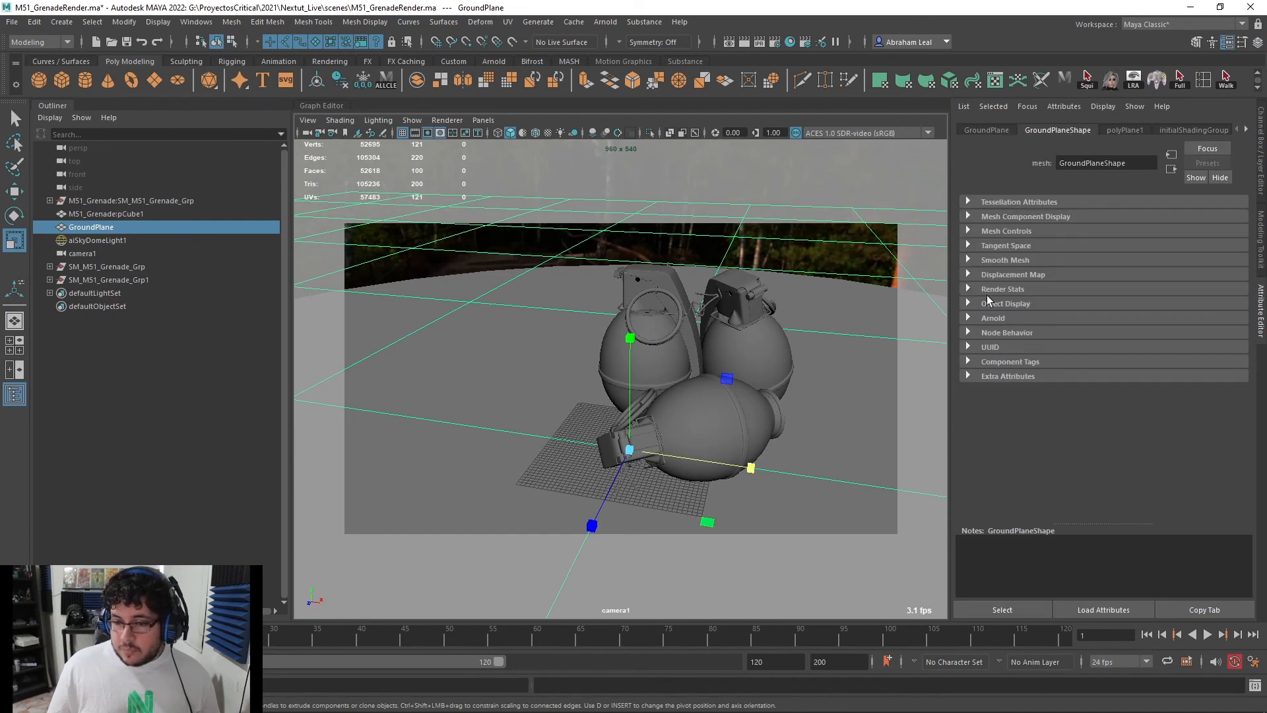
pyautogui.click(973, 314)
pyautogui.scroll(-5, 972, 314)
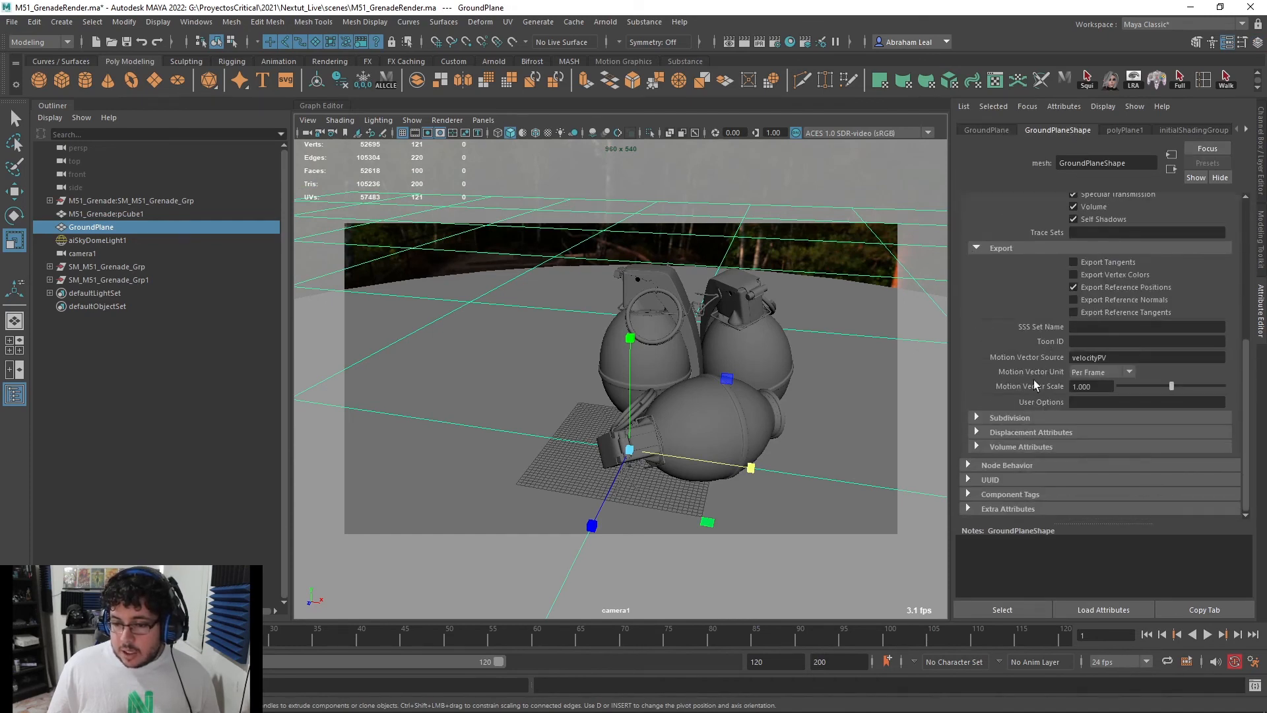
pyautogui.click(977, 417)
pyautogui.click(1089, 433)
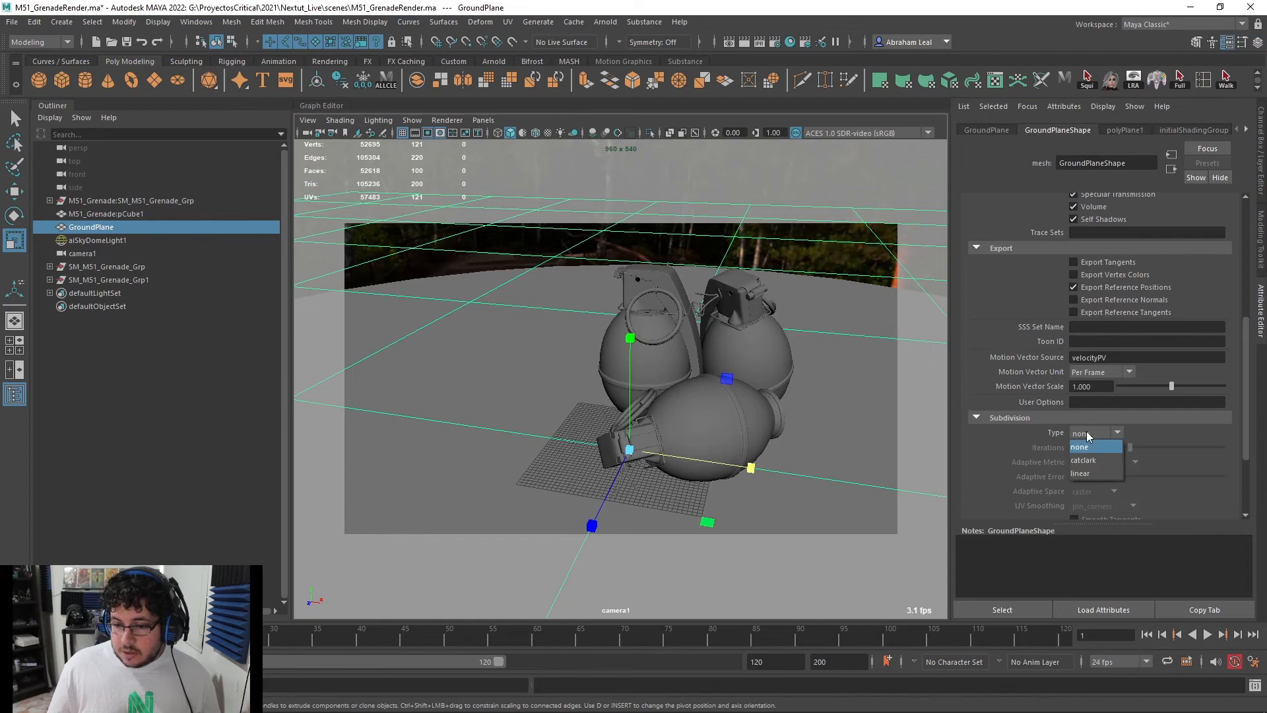
pyautogui.click(1094, 460)
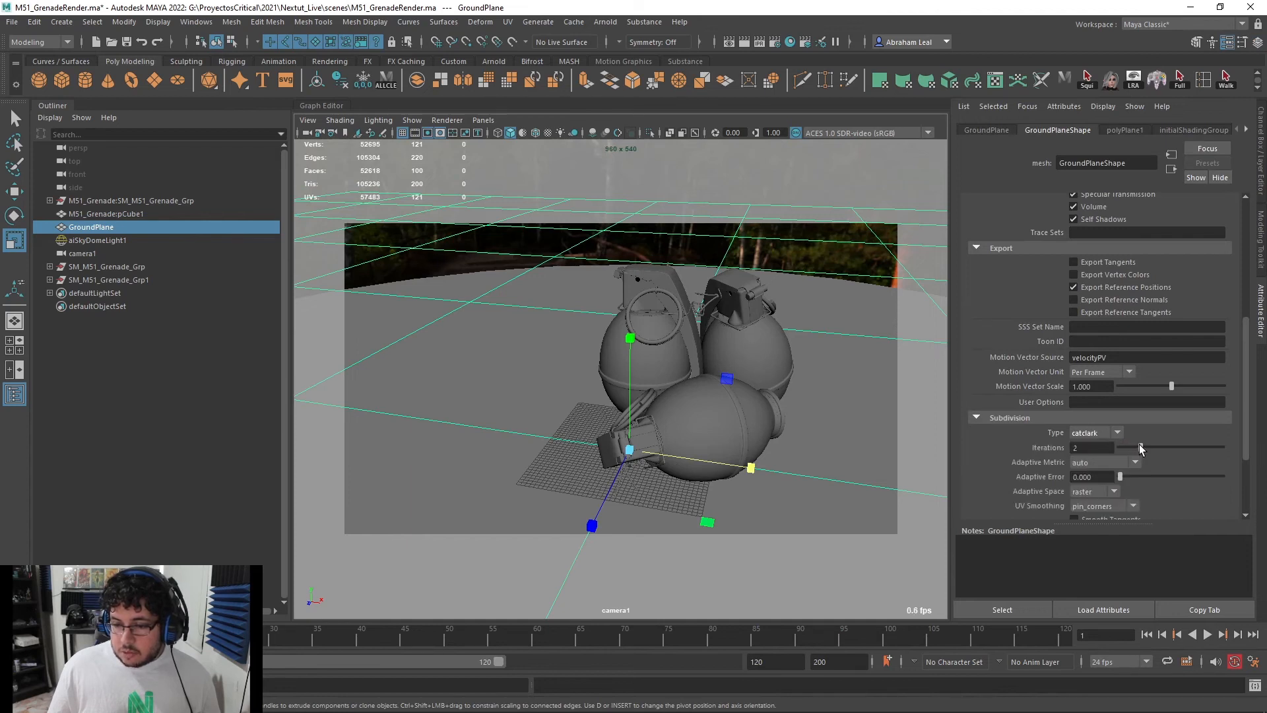
pyautogui.scroll(-3, 1055, 465)
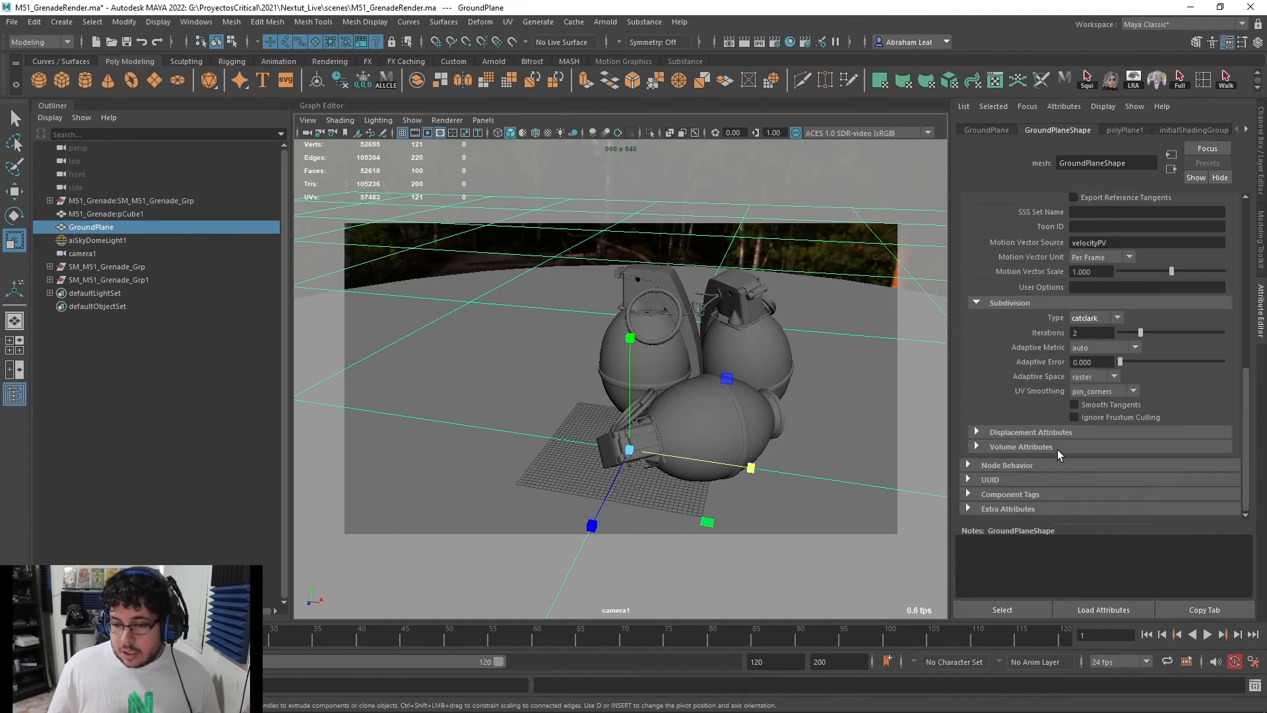
pyautogui.hotkey('ctrl', 's')
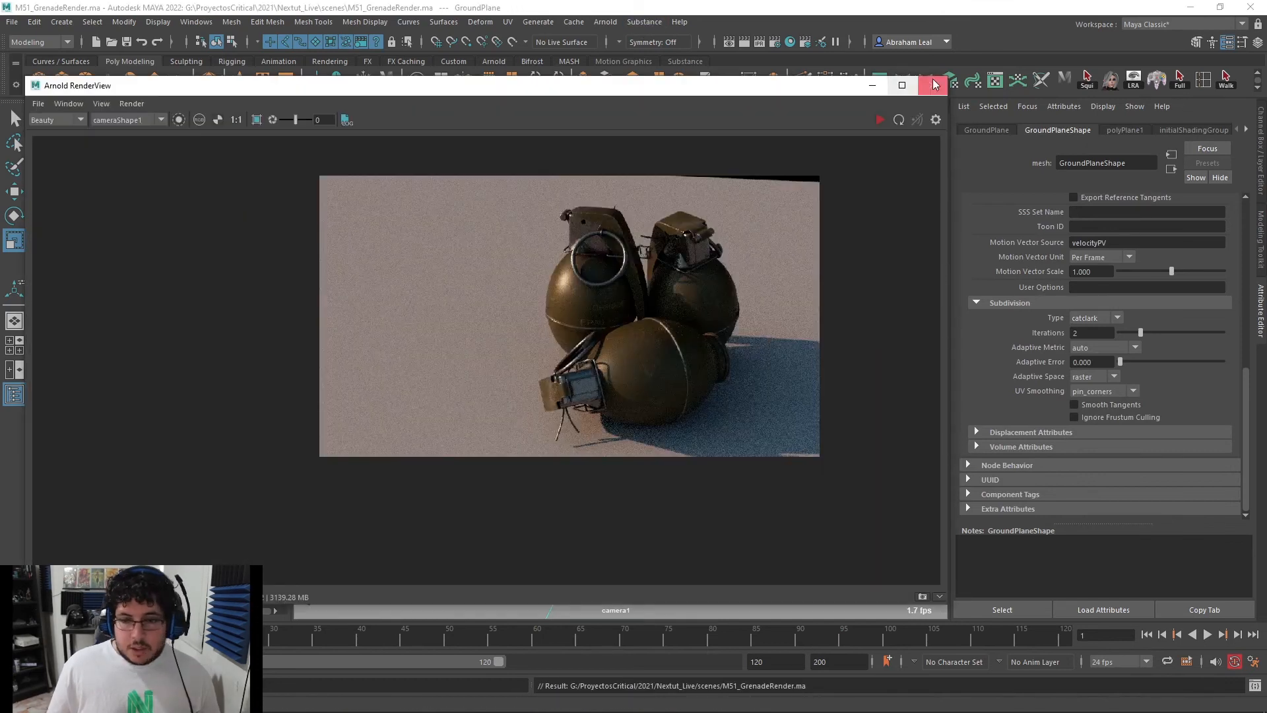
# Reopen the Arnold render view, run a brief test render of the grenades on the subdivided ground, and stop it
pyautogui.click(936, 85)
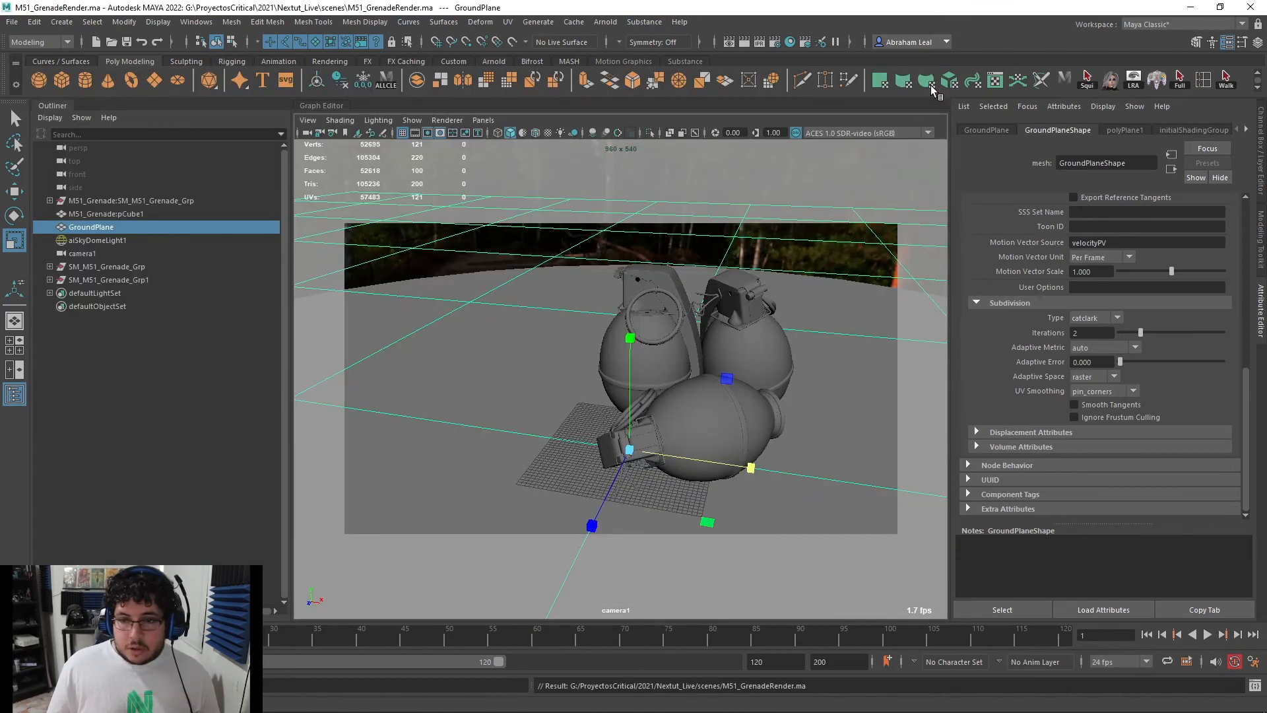
pyautogui.click(647, 25)
pyautogui.moveTo(612, 24)
pyautogui.click(641, 60)
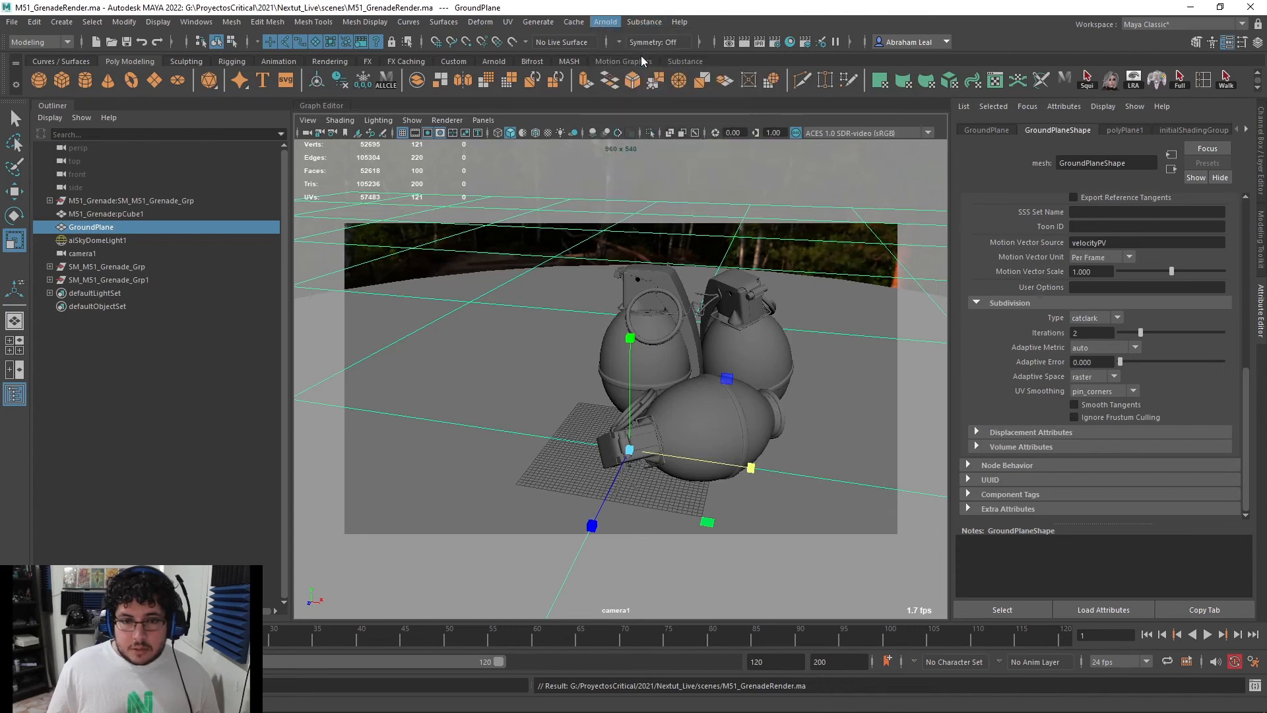
pyautogui.click(880, 120)
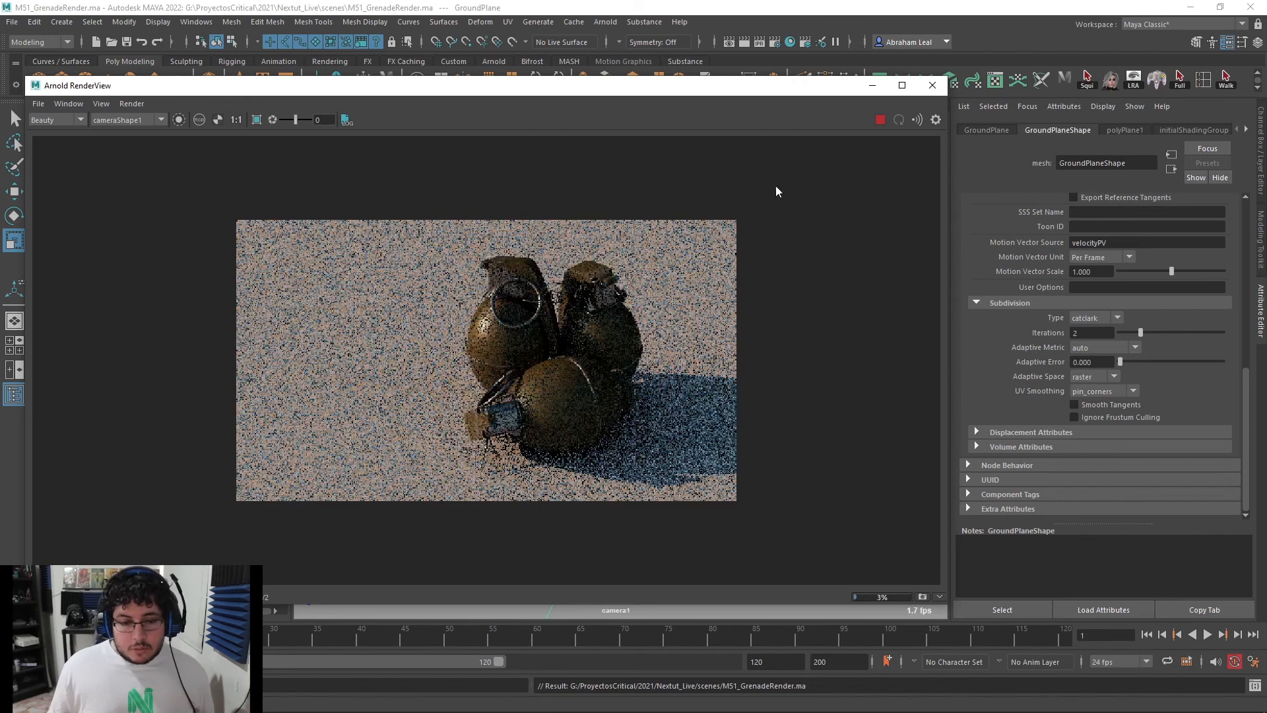
pyautogui.click(880, 119)
# Assign the existing M_dIRTRoad material to the ground plane and render the camera view with it
pyautogui.moveTo(825, 89); pyautogui.dragTo(561, 112)
pyautogui.moveTo(863, 322); pyautogui.dragTo(963, 653, button='right')
pyautogui.moveTo(501, 107); pyautogui.dragTo(755, 109)
pyautogui.click(889, 142)
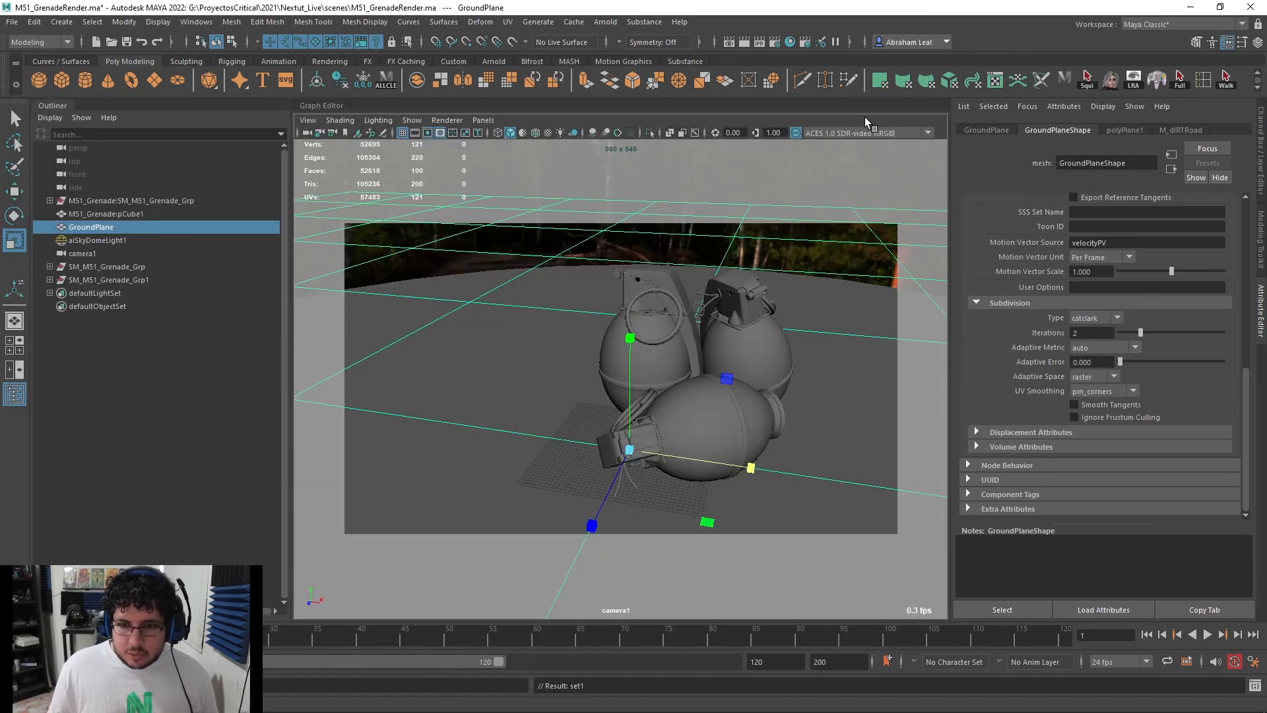
pyautogui.click(862, 107)
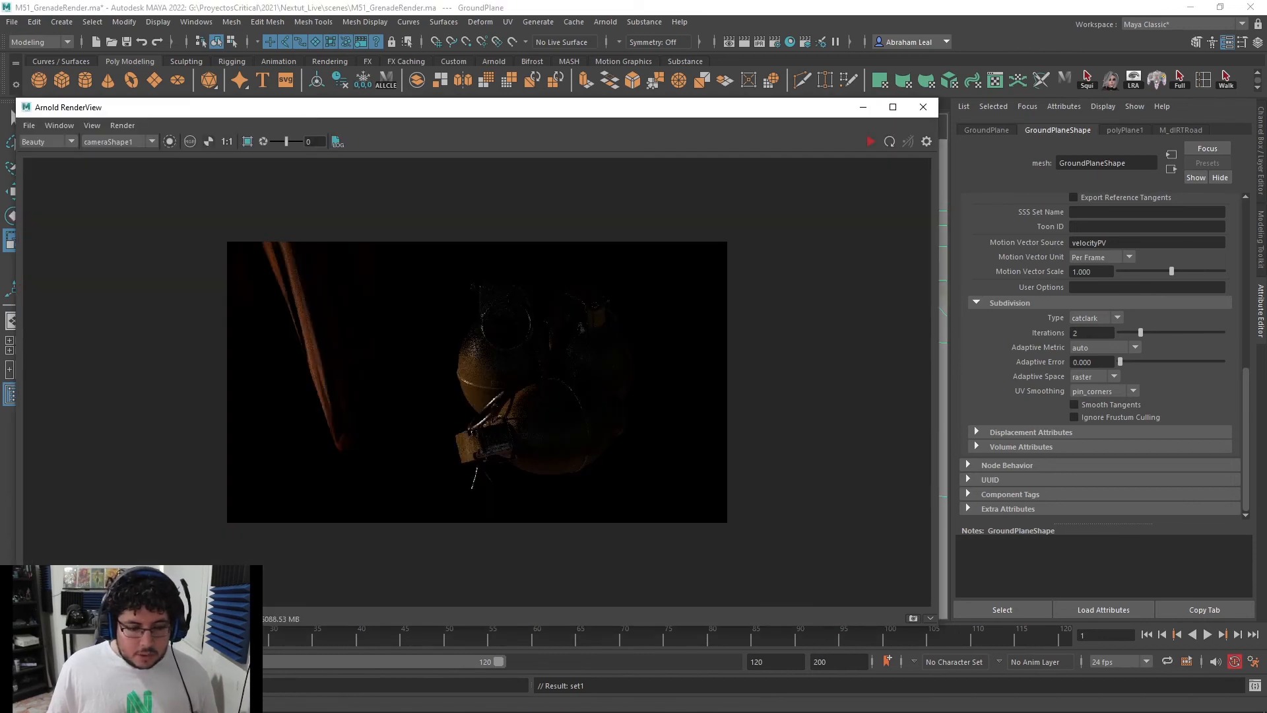
# Set Repeat UV to 10 by 10 and the U offset to 10 on the dirt network's place2dTexture6 node
pyautogui.hotkey('alt', 'Tab')
pyautogui.keyDown('alt'); pyautogui.moveTo(406, 469); pyautogui.dragTo(780, 545, button='middle'); pyautogui.keyUp('alt')
pyautogui.scroll(-5, 455, 448)
pyautogui.keyDown('alt'); pyautogui.moveTo(455, 448); pyautogui.dragTo(558, 506, button='right'); pyautogui.keyUp('alt')
pyautogui.keyDown('alt'); pyautogui.moveTo(522, 350); pyautogui.dragTo(556, 541, button='middle'); pyautogui.keyUp('alt')
pyautogui.scroll(3, 556, 541)
pyautogui.click(463, 387)
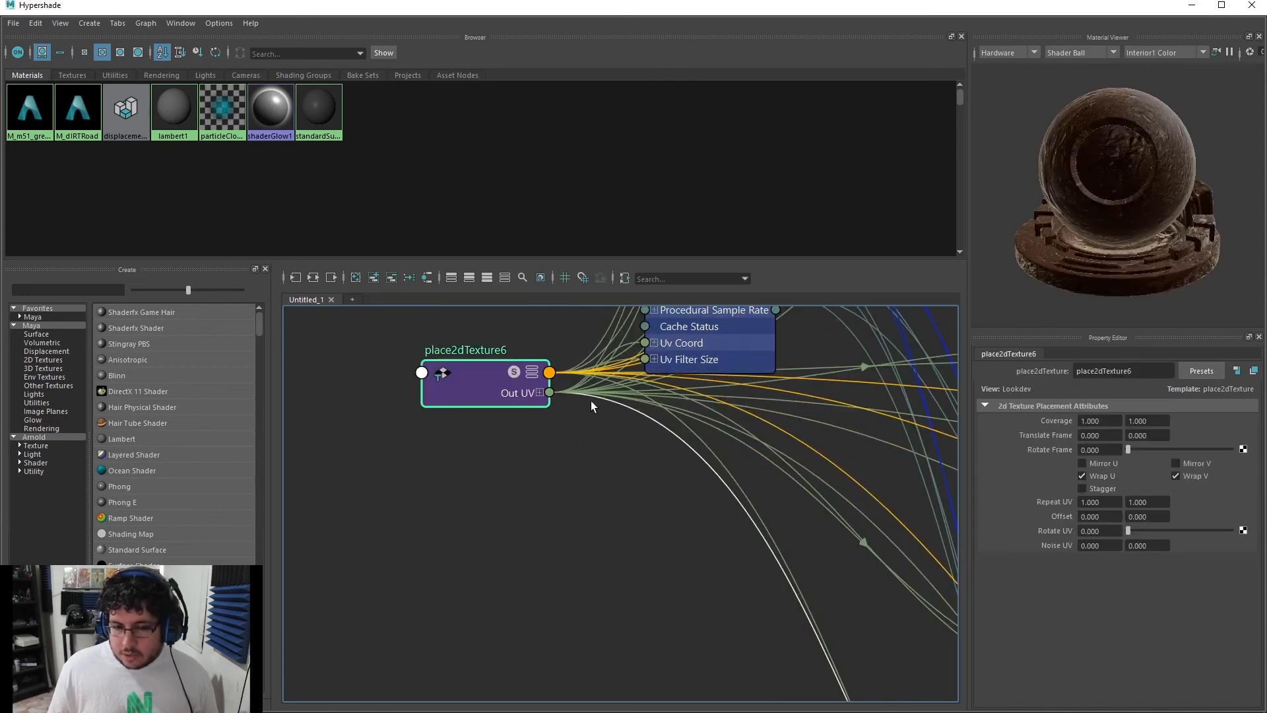
pyautogui.moveTo(1109, 506); pyautogui.dragTo(1040, 495)
pyautogui.write('10')
pyautogui.press('Tab')
pyautogui.press('Tab')
pyautogui.write('10')
pyautogui.click(1161, 503)
pyautogui.write('10')
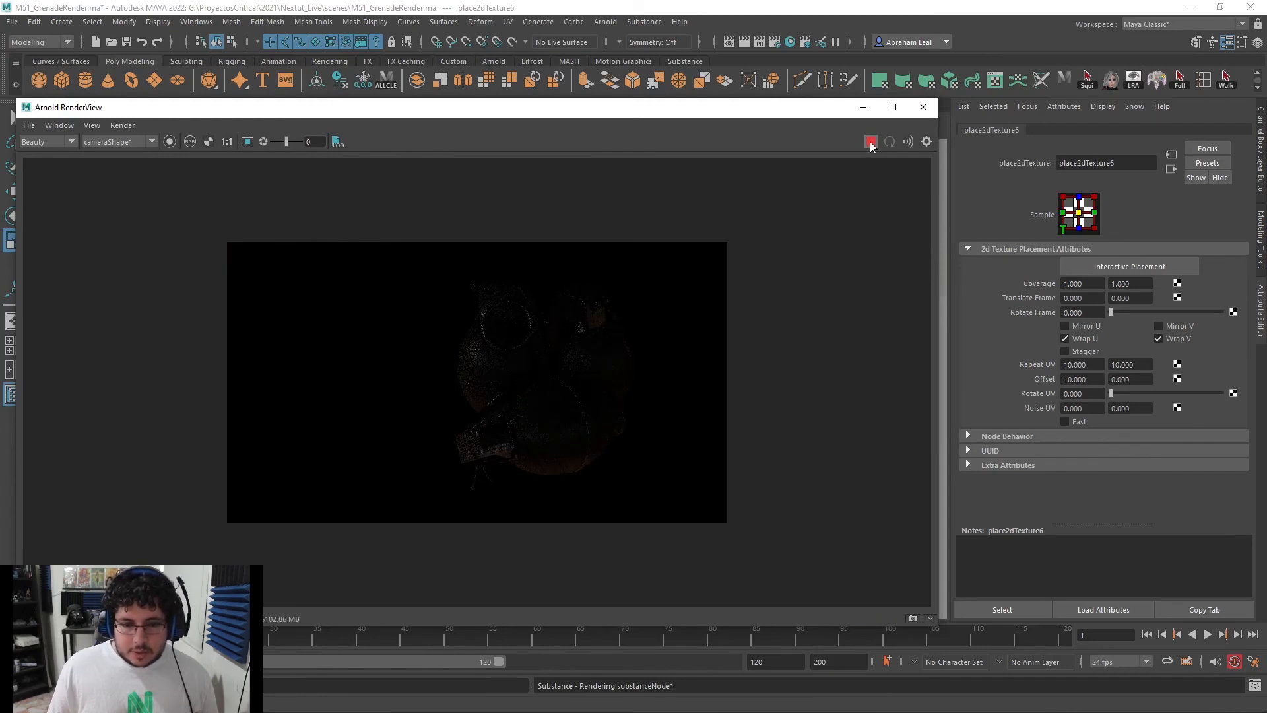
# Shrink the Hypershade window beside the viewport and re-render the camera view to check the dirt tiling and displacement
pyautogui.click(870, 142)
pyautogui.click(863, 108)
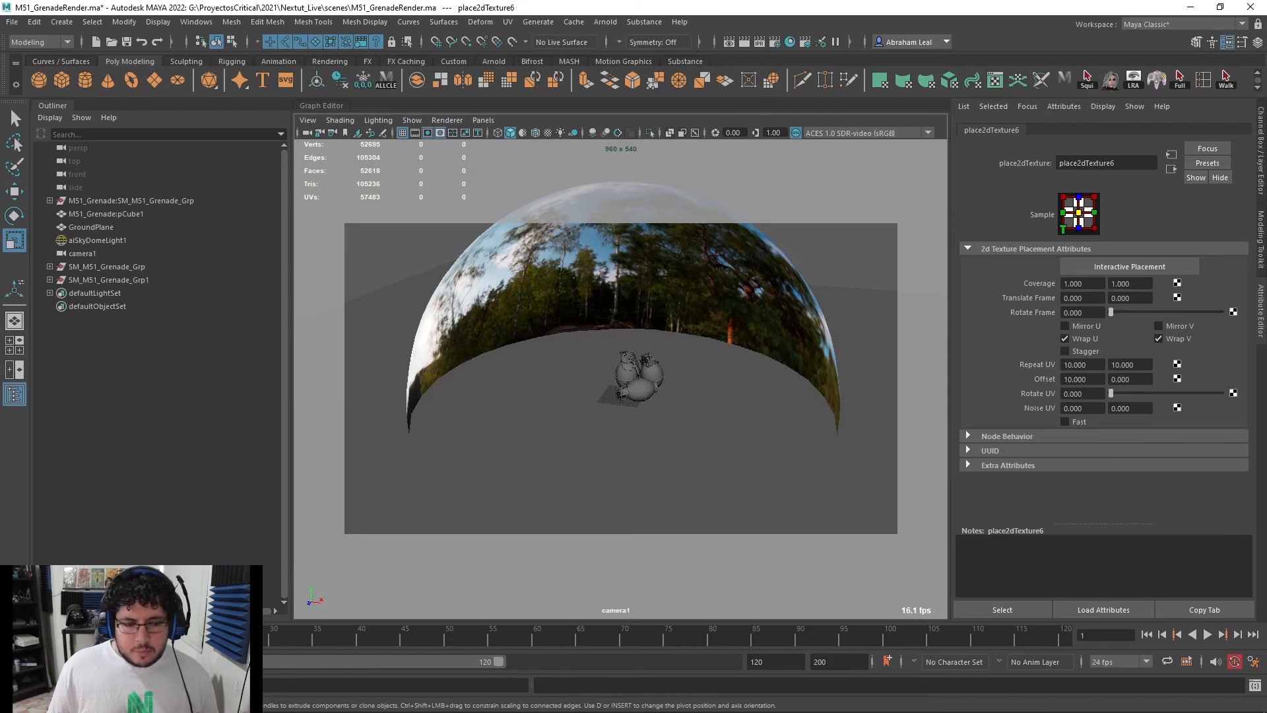
pyautogui.hotkey('alt', 'Tab')
pyautogui.moveTo(1142, 9); pyautogui.dragTo(957, 90)
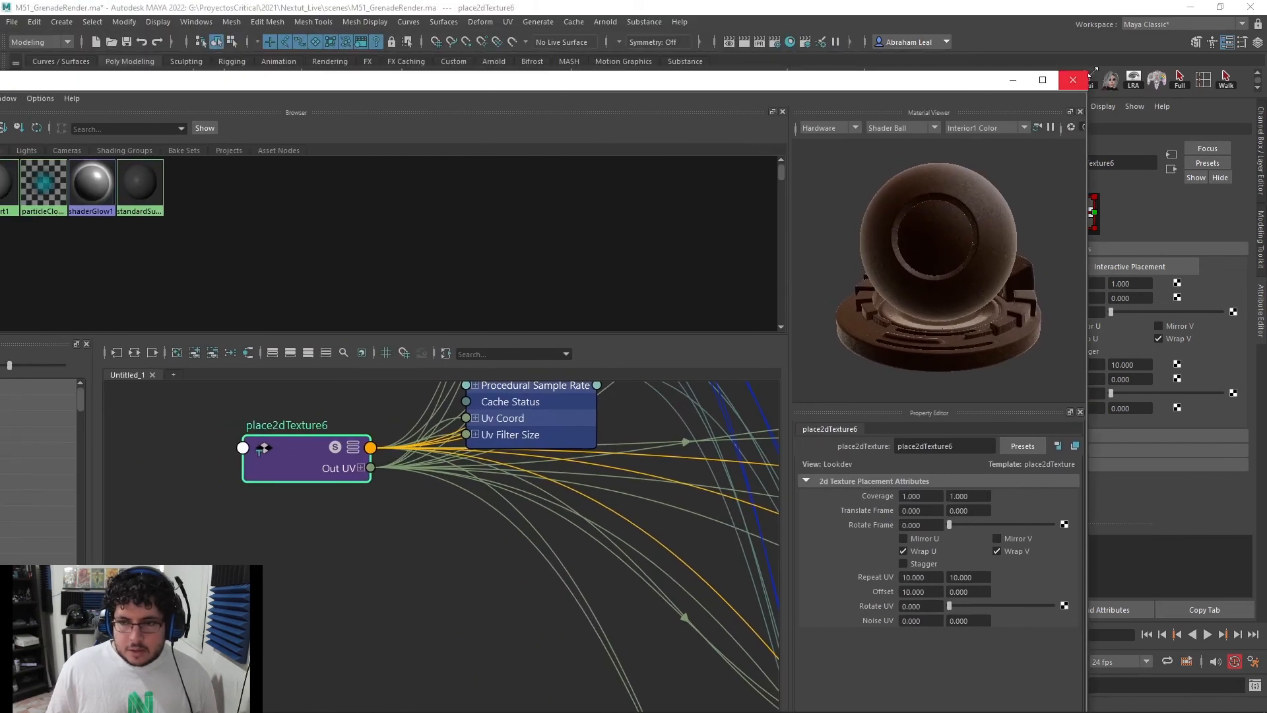
pyautogui.moveTo(1093, 73); pyautogui.dragTo(373, 485)
pyautogui.moveTo(246, 496); pyautogui.dragTo(367, 181)
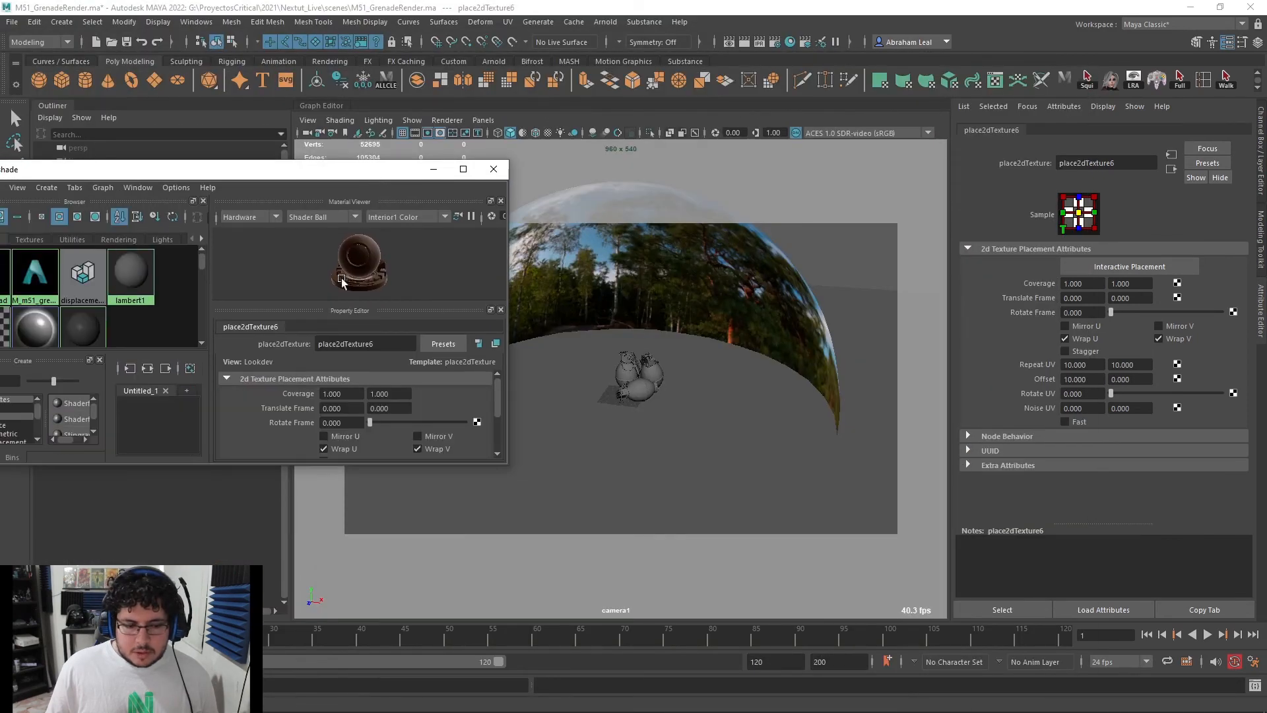
pyautogui.hotkey('alt', 'Tab')
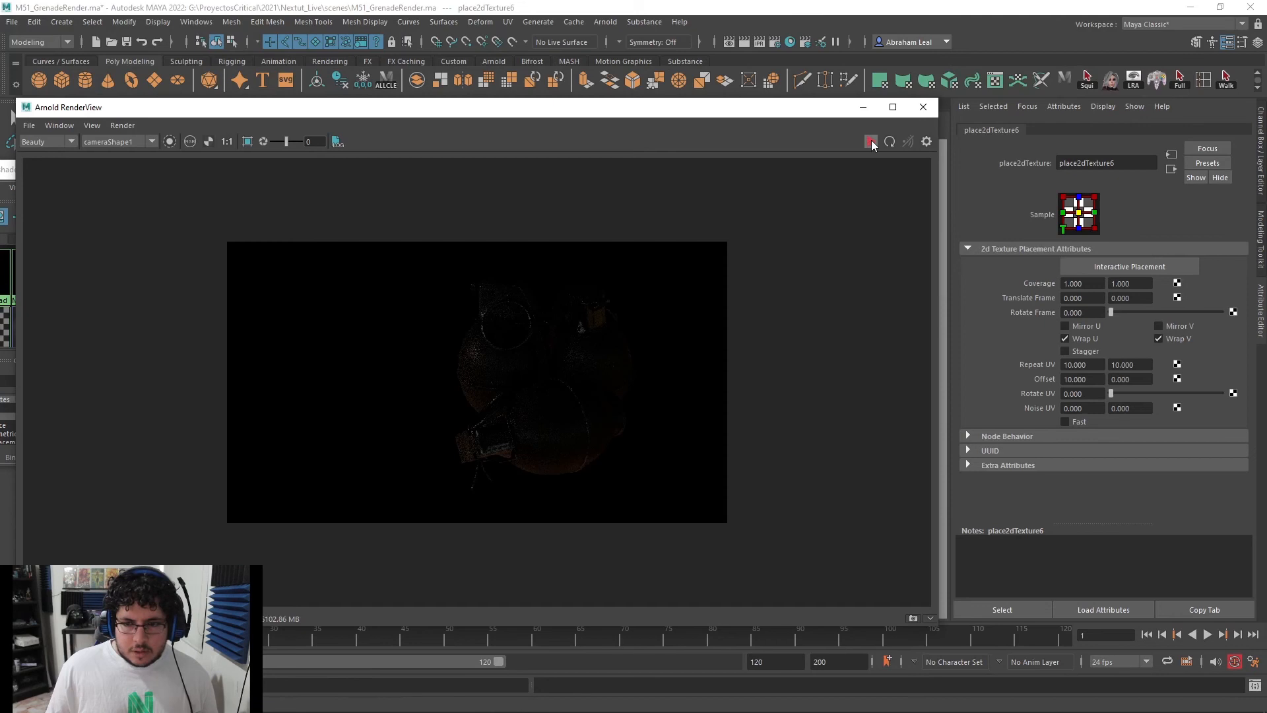
pyautogui.click(871, 141)
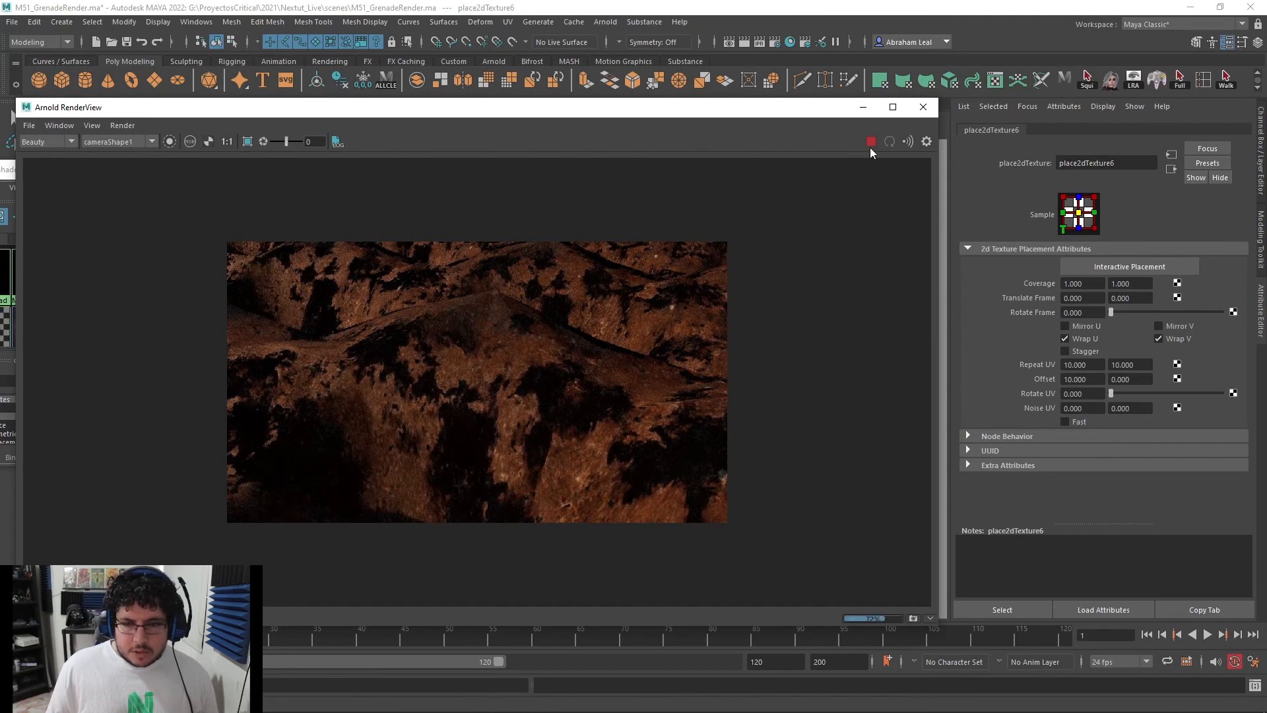
pyautogui.click(865, 106)
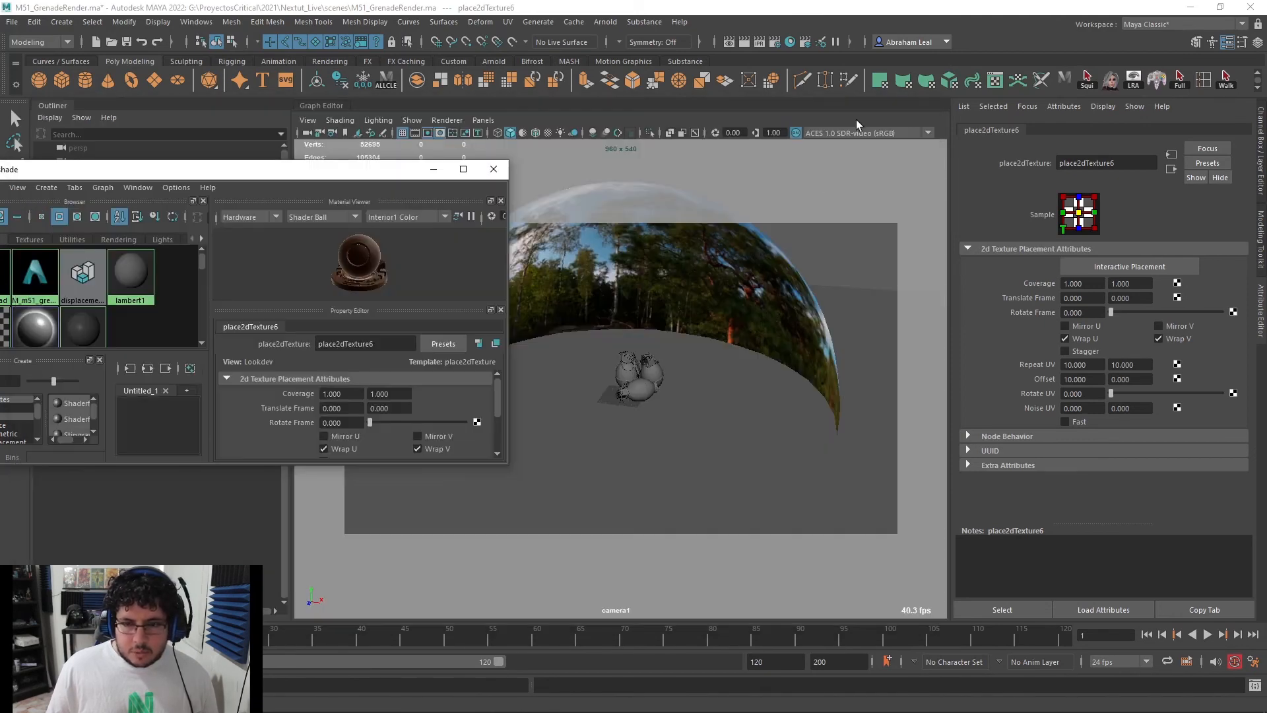
# Enlarge the Hypershade window and select the Dirt_Stony_Field_Pathway_height.exr file node to inspect its attributes
pyautogui.click(723, 371)
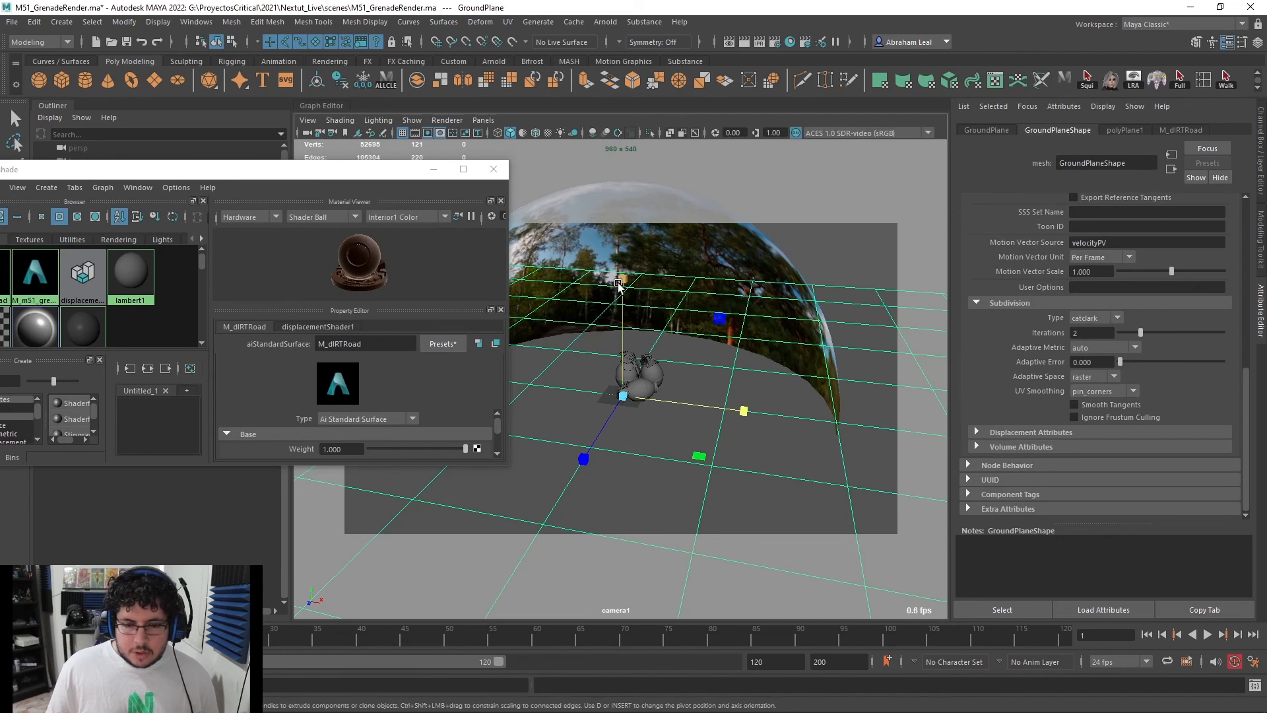
pyautogui.moveTo(264, 170); pyautogui.dragTo(396, 110)
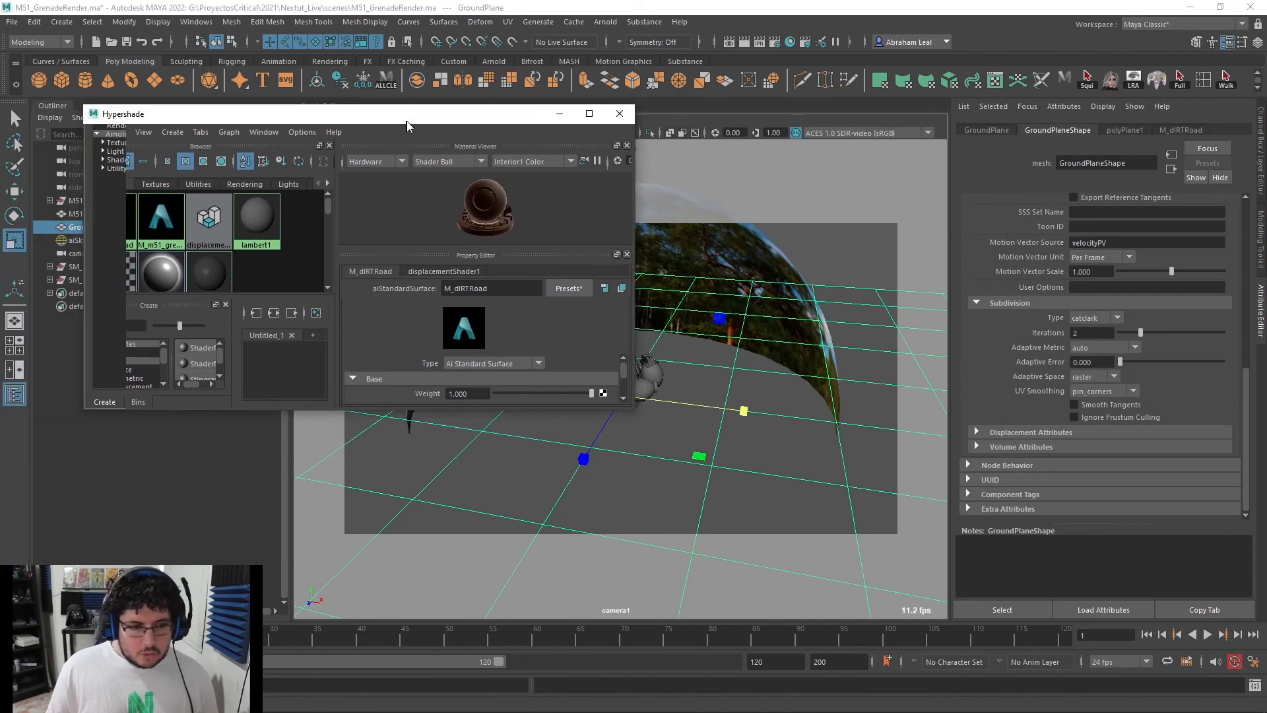
pyautogui.moveTo(635, 408); pyautogui.dragTo(1070, 569)
pyautogui.scroll(-5, 552, 497)
pyautogui.keyDown('alt'); pyautogui.moveTo(625, 495); pyautogui.dragTo(543, 374, button='middle'); pyautogui.keyUp('alt')
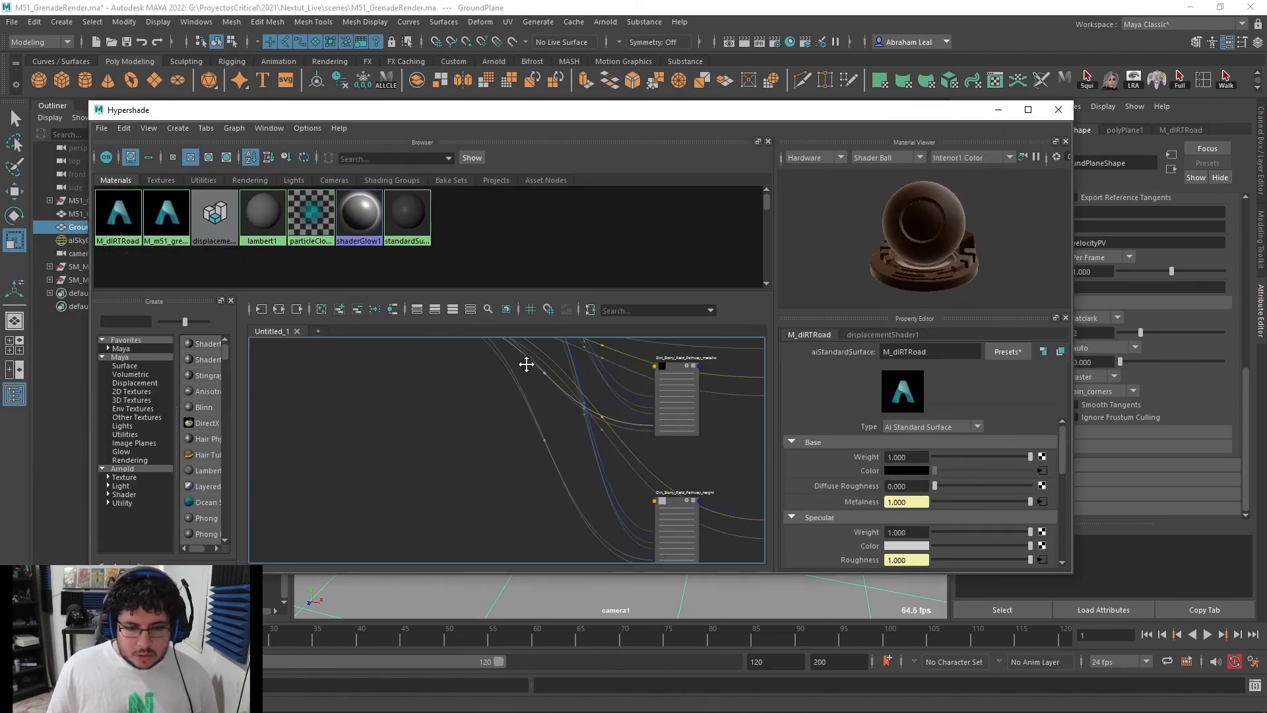
pyautogui.keyDown('alt'); pyautogui.moveTo(711, 528); pyautogui.dragTo(560, 414, button='middle'); pyautogui.keyUp('alt')
pyautogui.scroll(4, 698, 453)
pyautogui.click(622, 410)
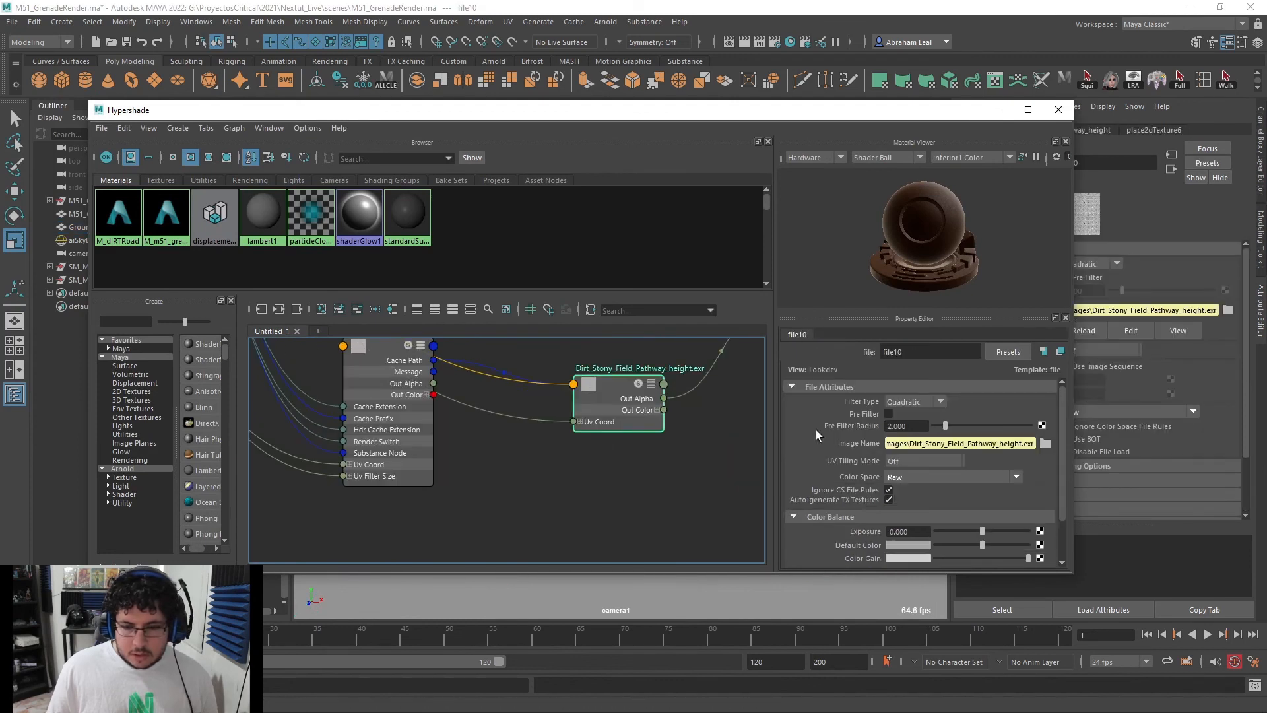
# Set the scale of displacementShader1, fed by the dirt height map, to 0.1
pyautogui.keyDown('alt'); pyautogui.moveTo(465, 439); pyautogui.dragTo(456, 519, button='middle'); pyautogui.keyUp('alt')
pyautogui.scroll(-4, 551, 469)
pyautogui.keyDown('alt'); pyautogui.moveTo(637, 458); pyautogui.dragTo(531, 465, button='middle'); pyautogui.keyUp('alt')
pyautogui.scroll(2, 532, 463)
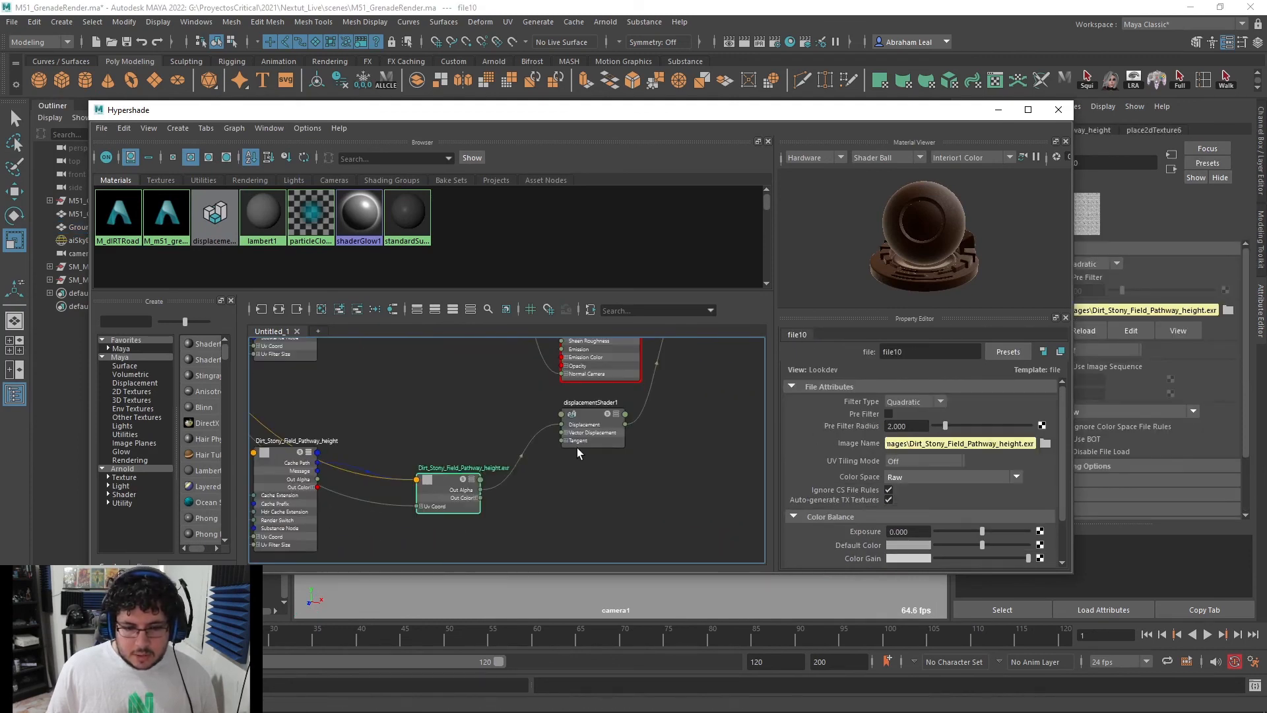
pyautogui.click(593, 424)
pyautogui.click(904, 466)
pyautogui.write('0.1')
pyautogui.press('Return')
pyautogui.click(1059, 109)
# Render the grenades through camera1 in close framing and inspect the reduced ground displacement around them
pyautogui.scroll(10, 703, 394)
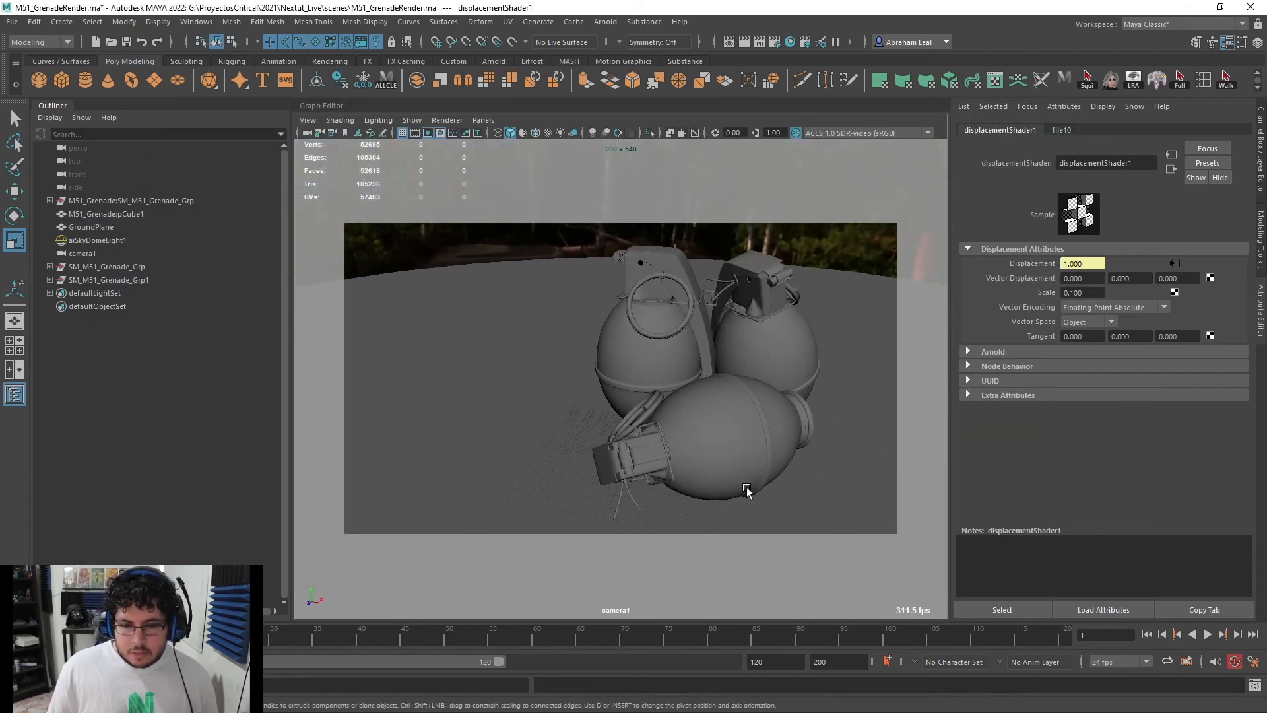
pyautogui.hotkey('alt', 'Tab')
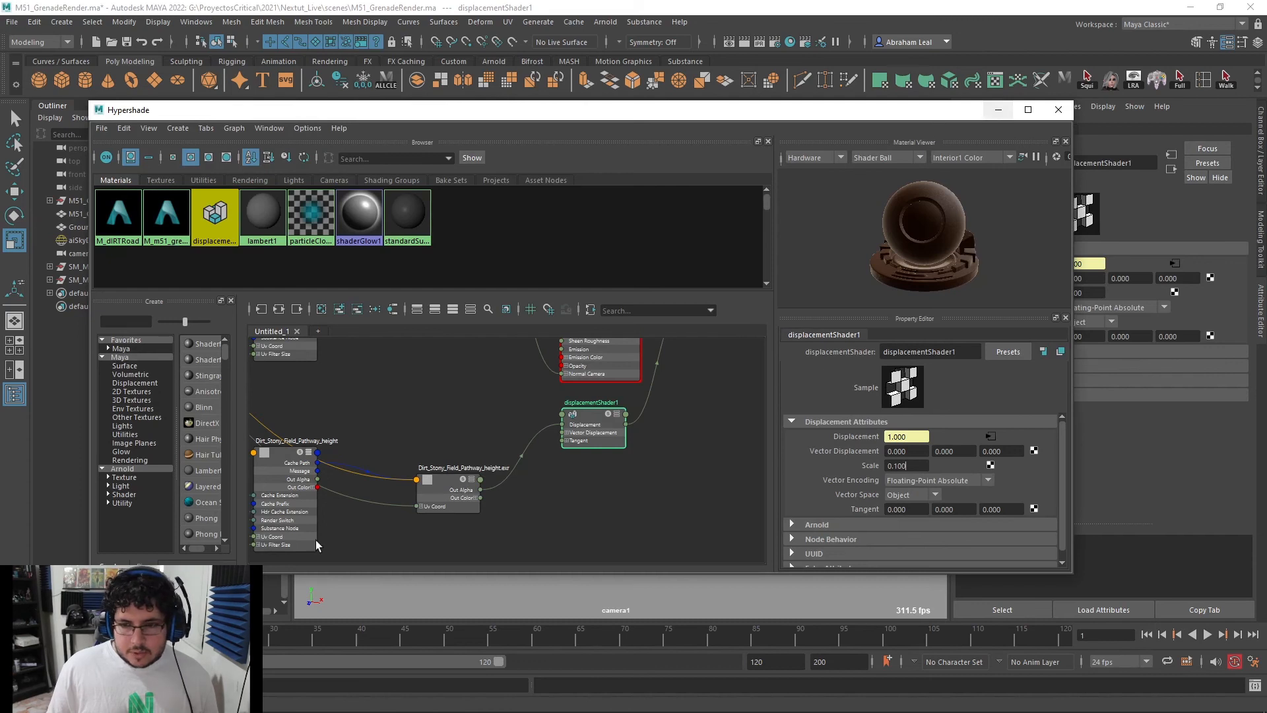
pyautogui.hotkey('alt', 'Tab')
pyautogui.click(869, 142)
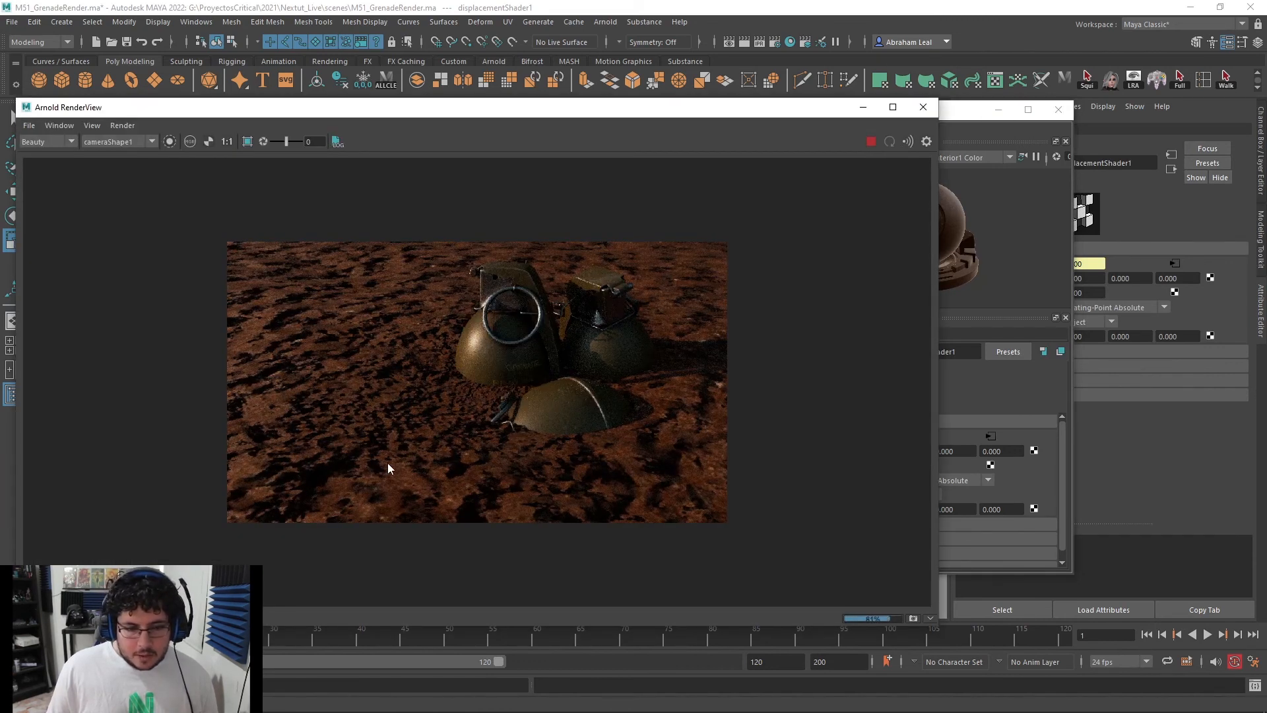
pyautogui.scroll(3, 385, 454)
pyautogui.scroll(-3, 385, 454)
pyautogui.scroll(3, 502, 429)
pyautogui.scroll(-3, 537, 425)
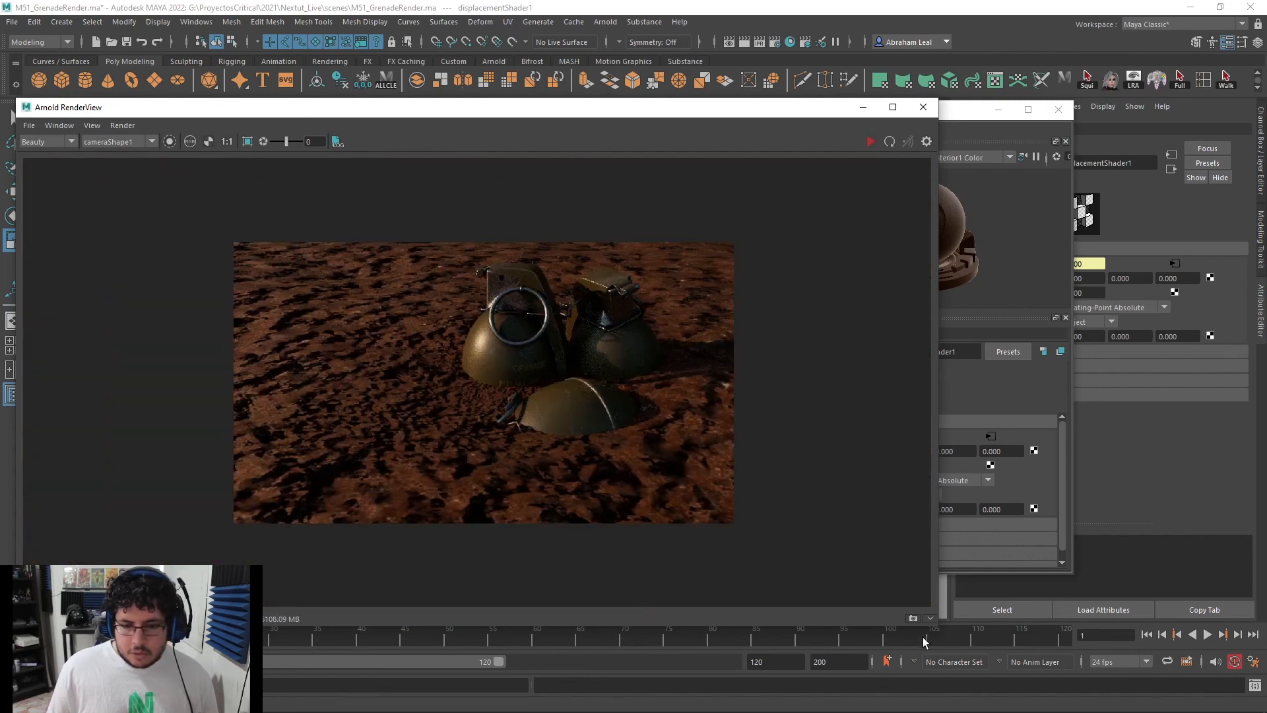
# Shrink the Arnold RenderView window and reposition it so the Hypershade graph stays accessible
pyautogui.doubleClick(602, 110)
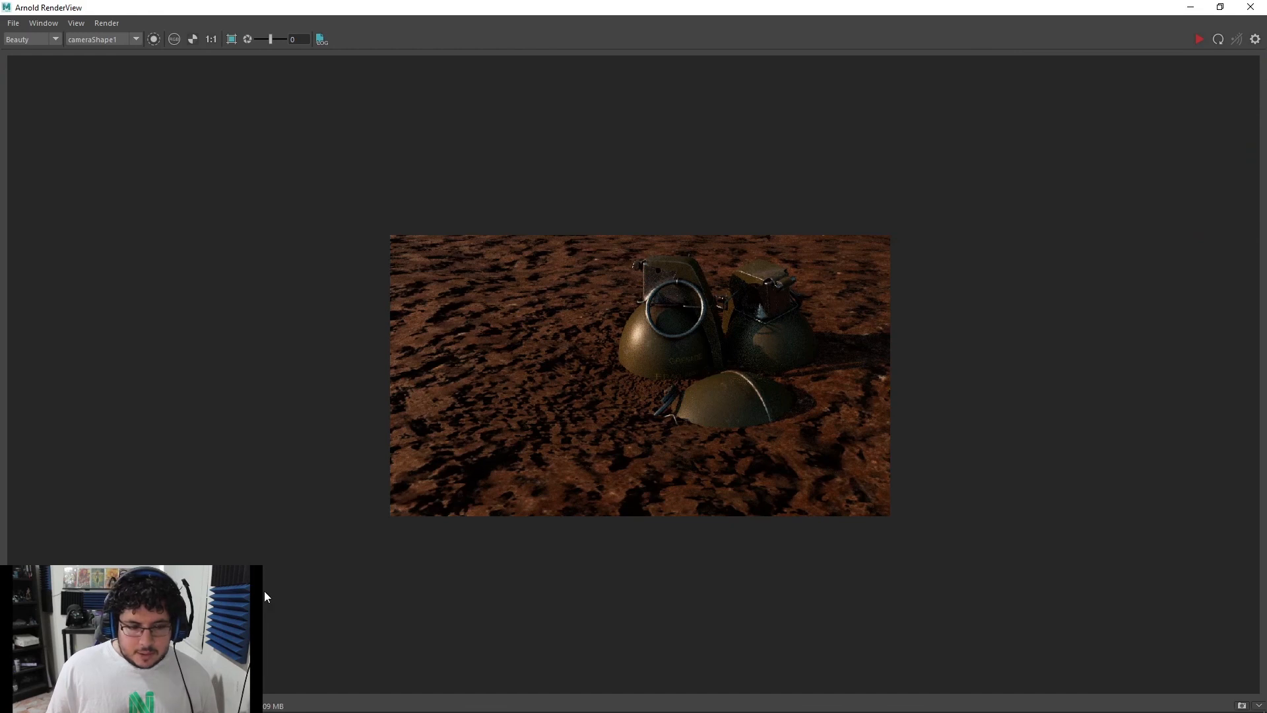
pyautogui.moveTo(581, 9); pyautogui.dragTo(579, 150)
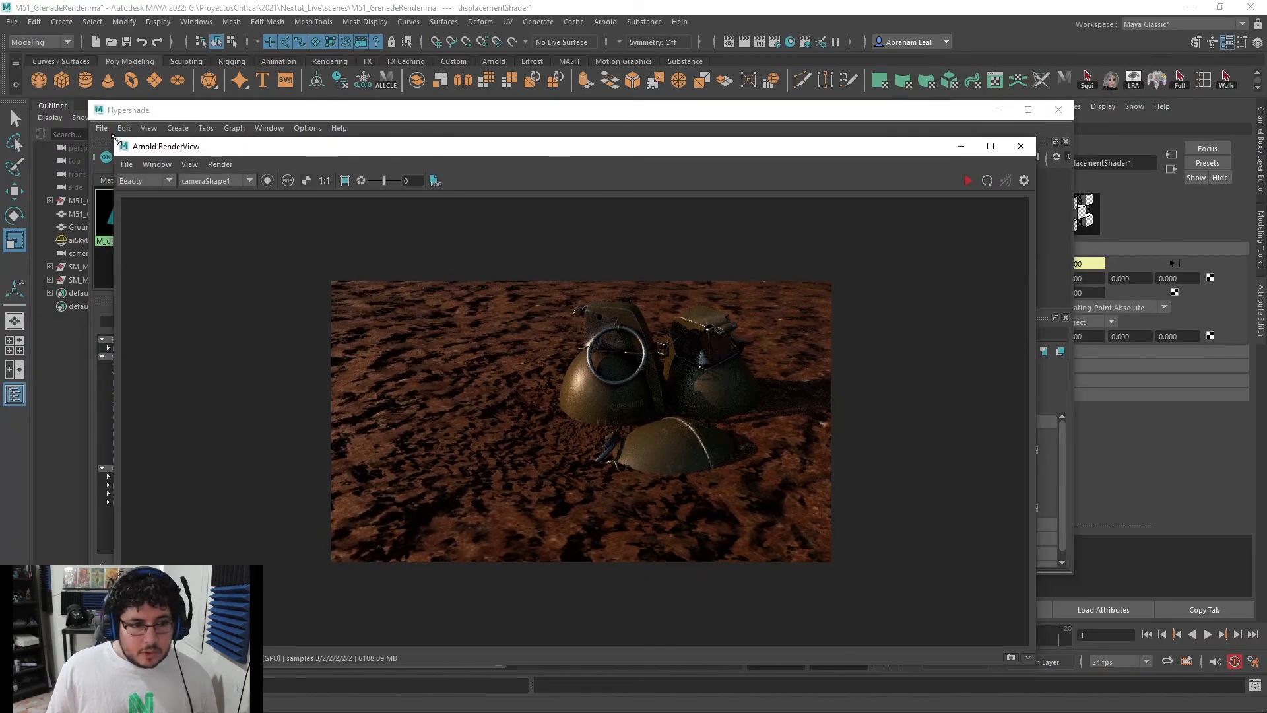
pyautogui.moveTo(112, 137); pyautogui.dragTo(415, 354)
pyautogui.moveTo(588, 361); pyautogui.dragTo(568, 256)
# Set Repeat UV to 30 by 30 on the dirt network's place2dTexture6 node
pyautogui.click(299, 405)
pyautogui.keyDown('alt'); pyautogui.moveTo(300, 405); pyautogui.dragTo(702, 562, button='middle'); pyautogui.keyUp('alt')
pyautogui.scroll(-3, 483, 525)
pyautogui.scroll(3, 416, 451)
pyautogui.click(320, 400)
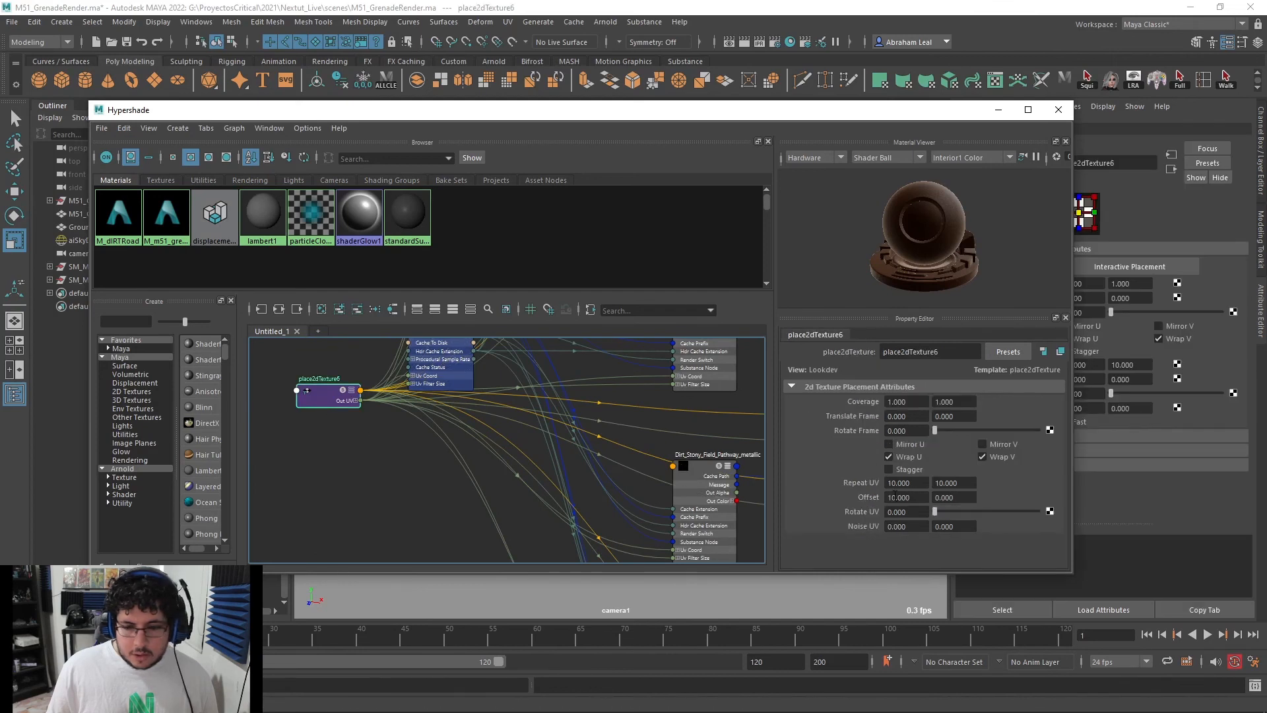
pyautogui.moveTo(914, 485); pyautogui.dragTo(810, 489)
pyautogui.write('30')
pyautogui.press('Tab')
pyautogui.press('Tab')
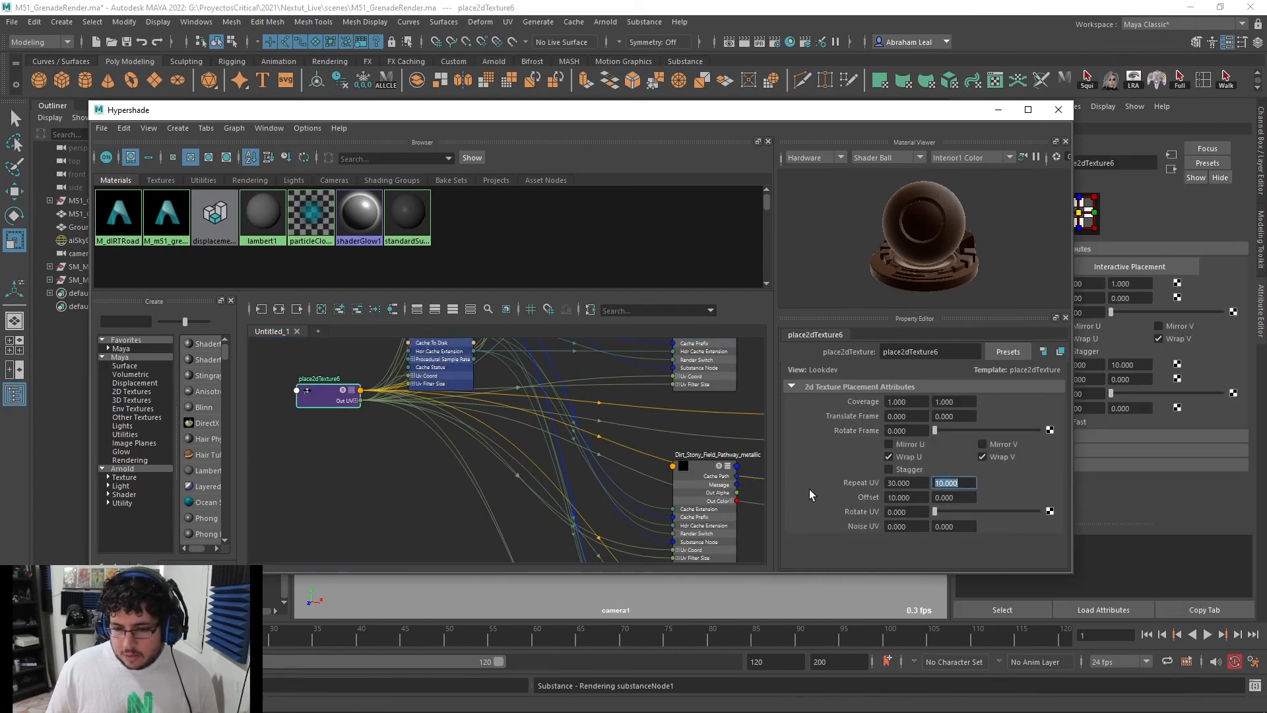
pyautogui.moveTo(969, 482); pyautogui.dragTo(891, 482)
pyautogui.write('30')
pyautogui.press('Return')
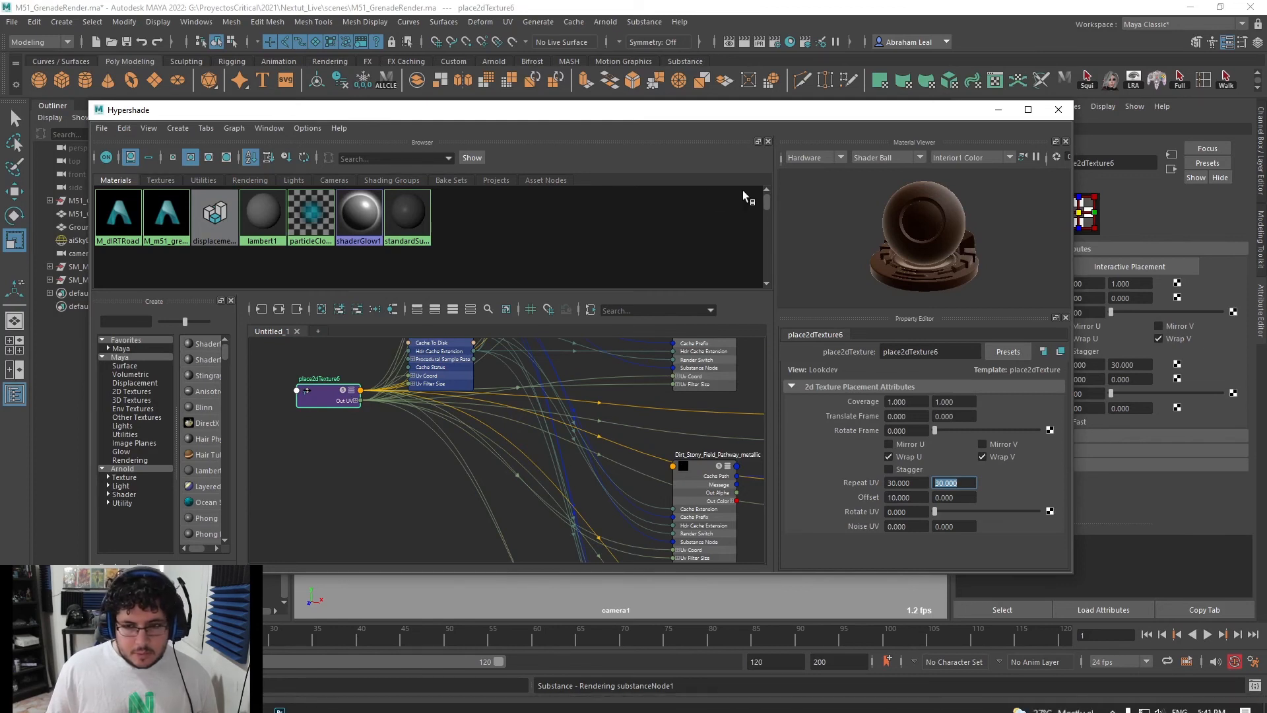
# Render the grenades through camera1 in the Arnold RenderView and inspect the dirt tiling on the ground
pyautogui.click(604, 22)
pyautogui.click(631, 60)
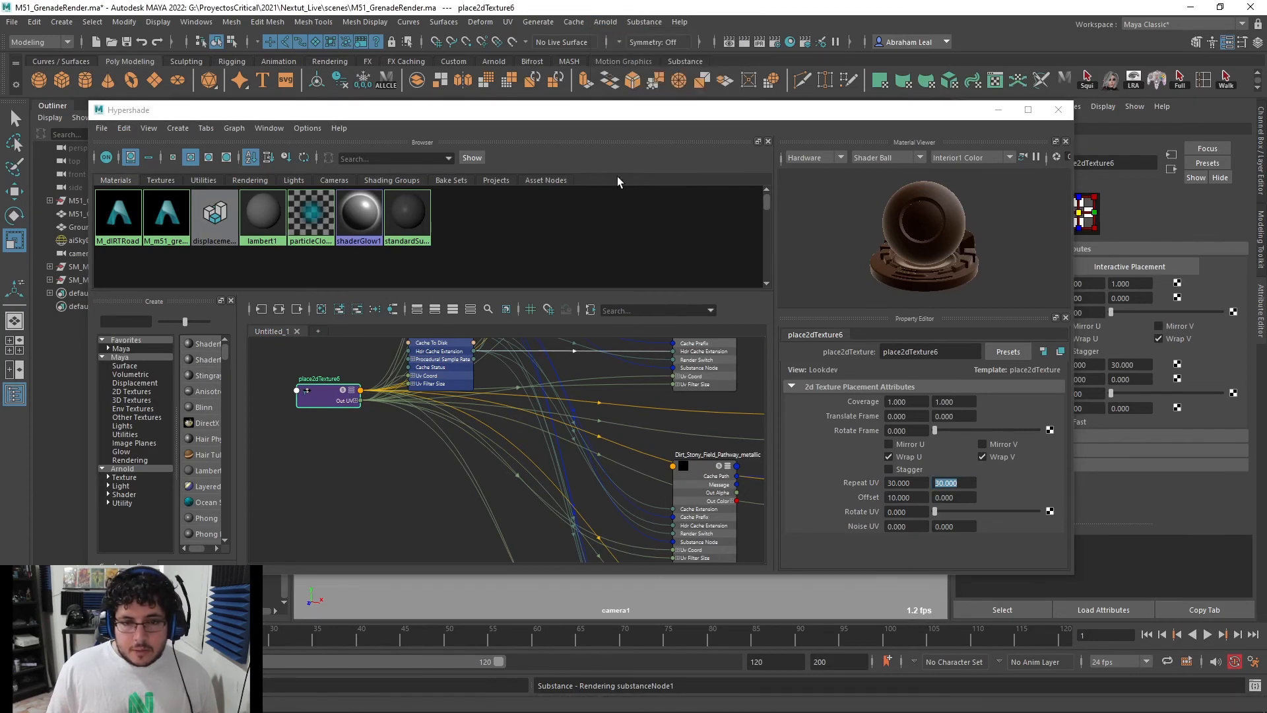
pyautogui.moveTo(739, 113); pyautogui.dragTo(673, 318)
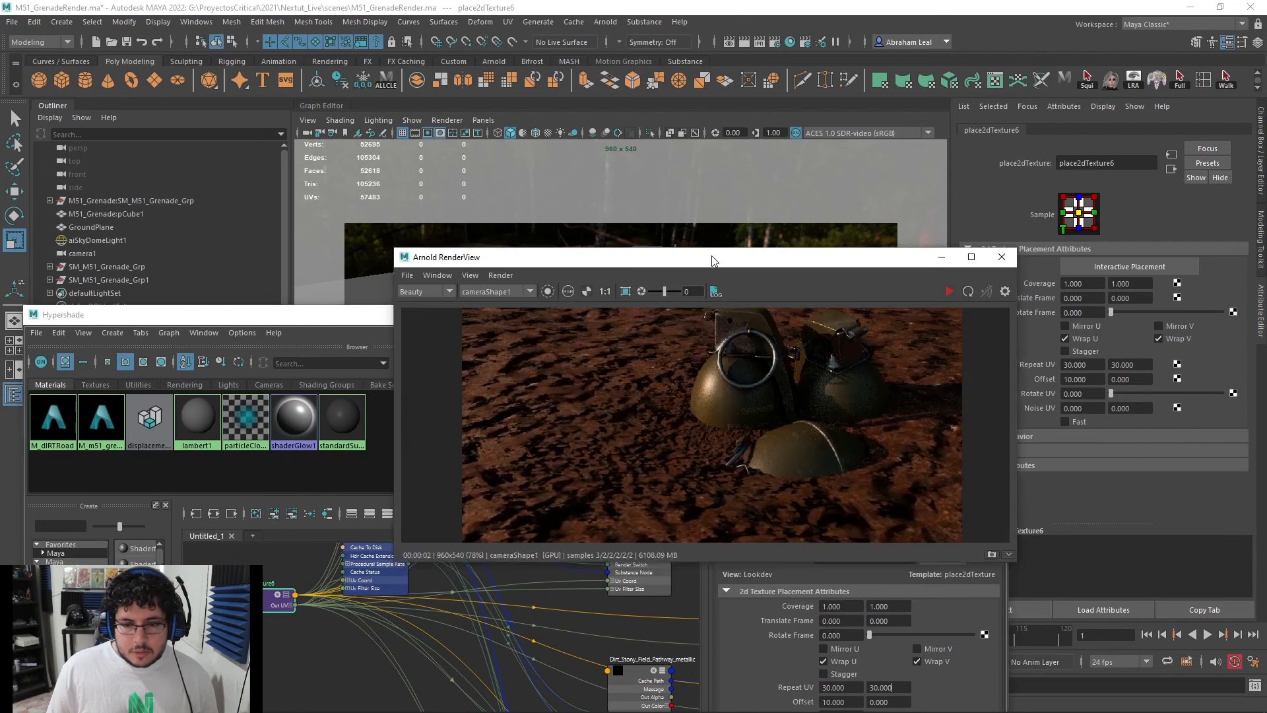
pyautogui.moveTo(714, 257); pyautogui.dragTo(617, 162)
pyautogui.click(853, 196)
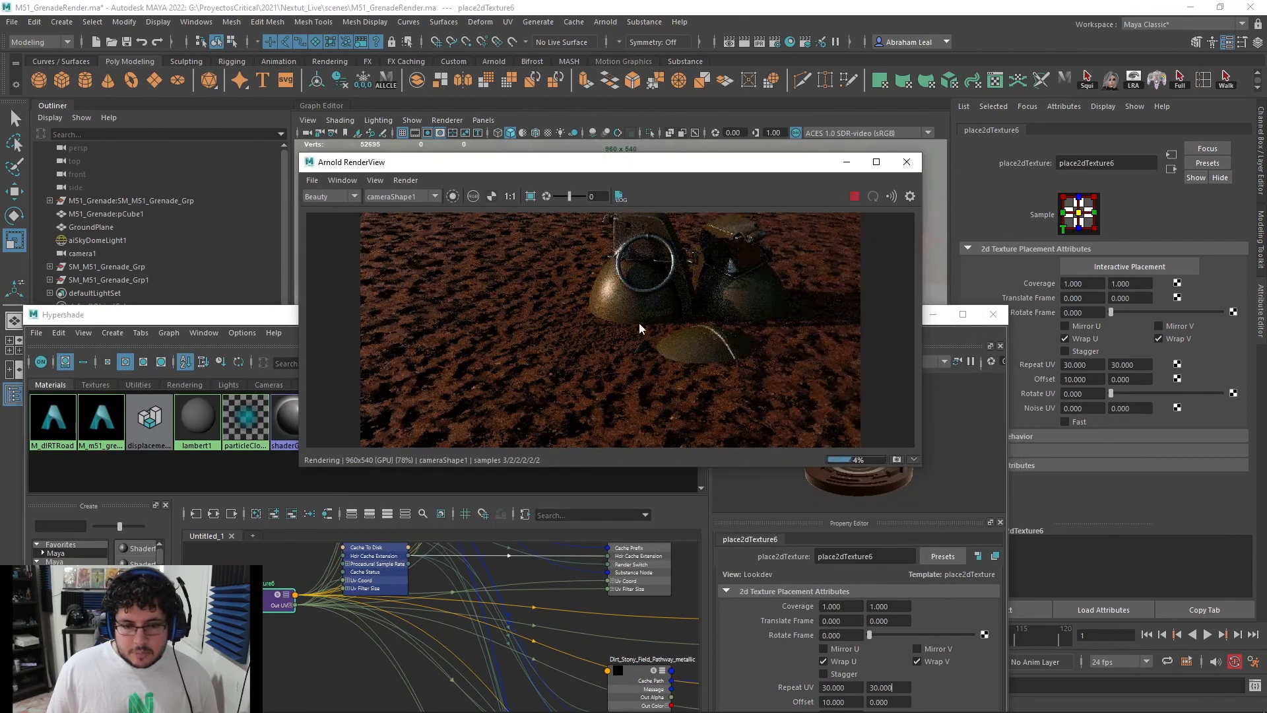
pyautogui.scroll(2, 569, 323)
pyautogui.scroll(-3, 526, 330)
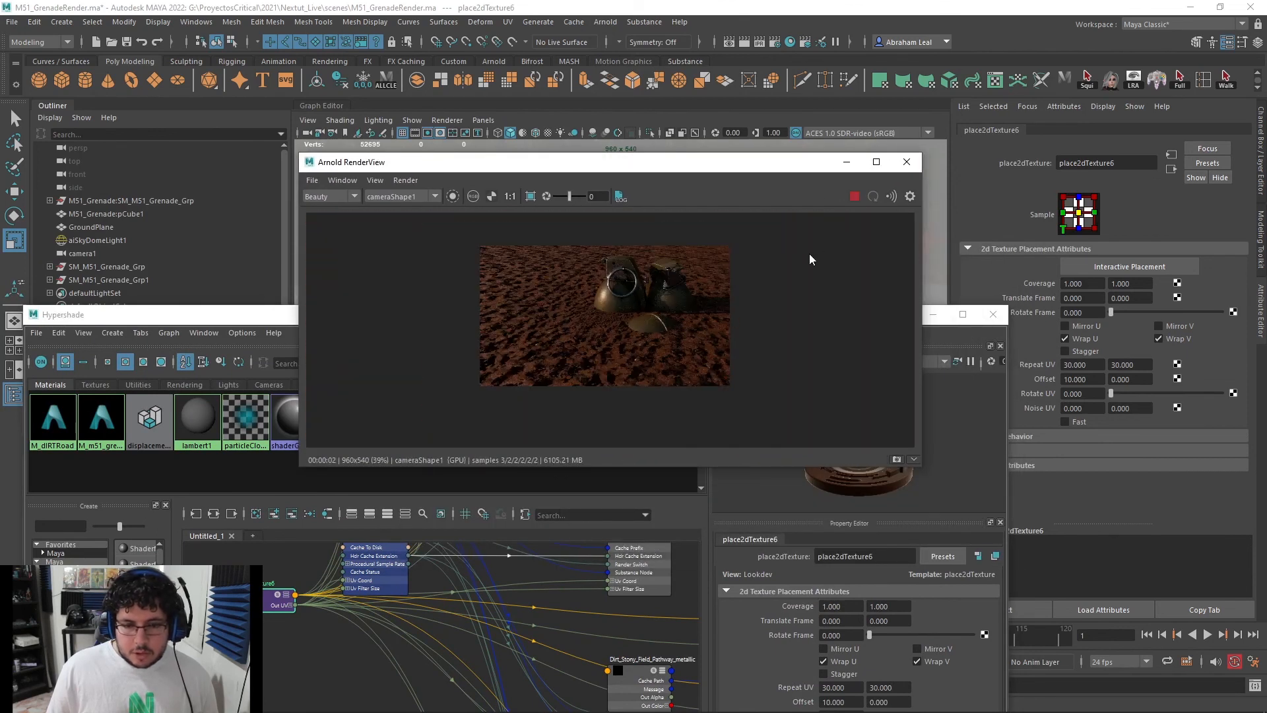
# Close the Hypershade and move the Arnold RenderView aside to clear the lower part of the camera1 viewport
pyautogui.click(289, 316)
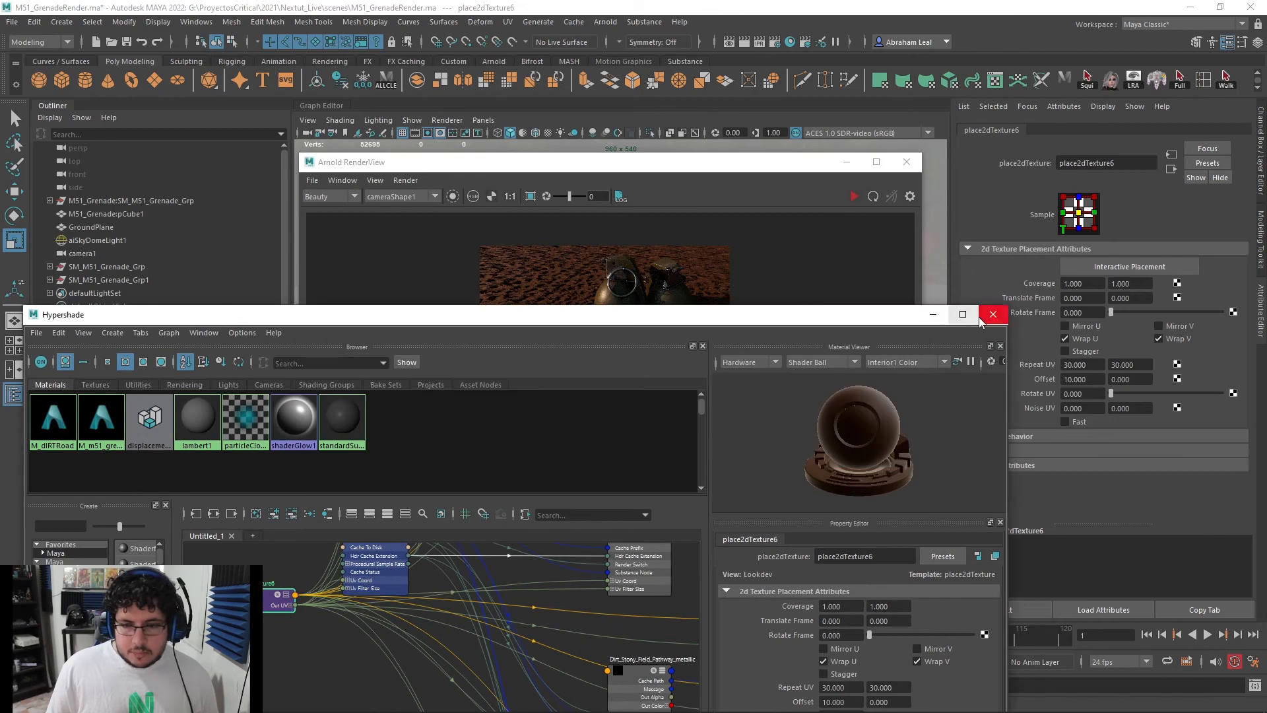
pyautogui.click(993, 315)
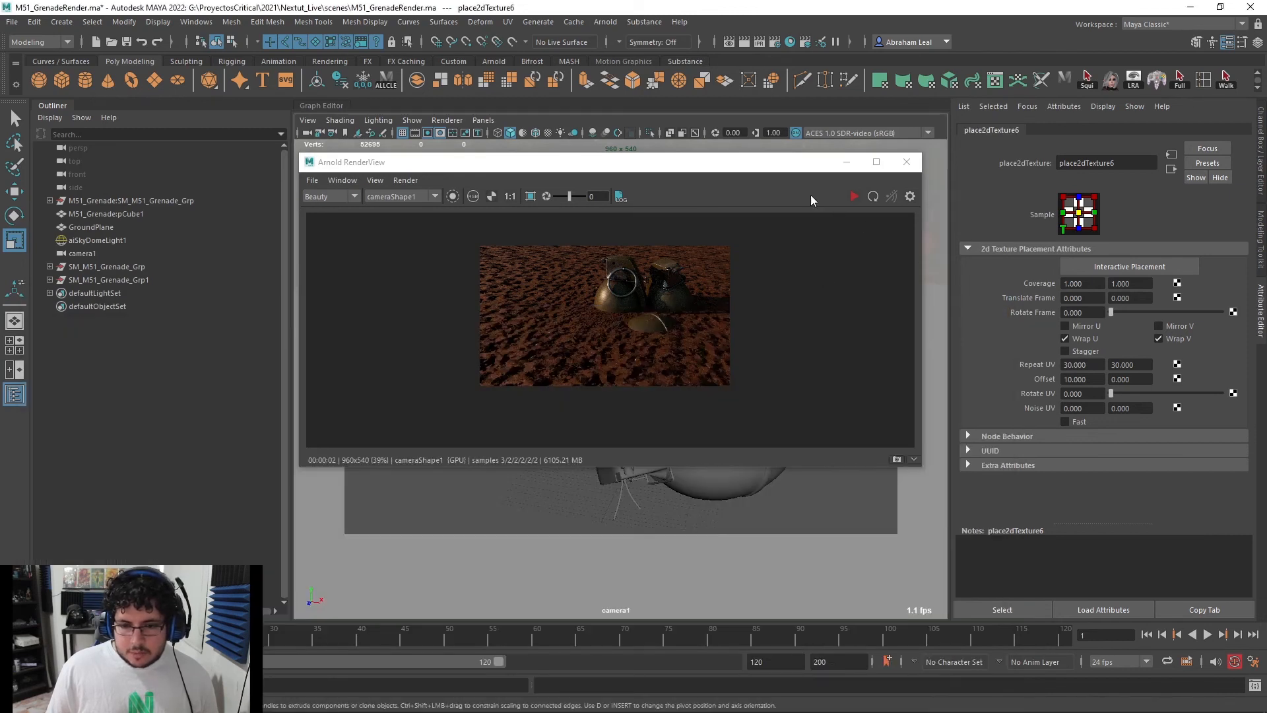
pyautogui.moveTo(667, 165); pyautogui.dragTo(444, 102)
# Lower the GroundPlane vertically under the grenades until the displaced dirt no longer buries them, checking with an Arnold render
pyautogui.click(528, 462)
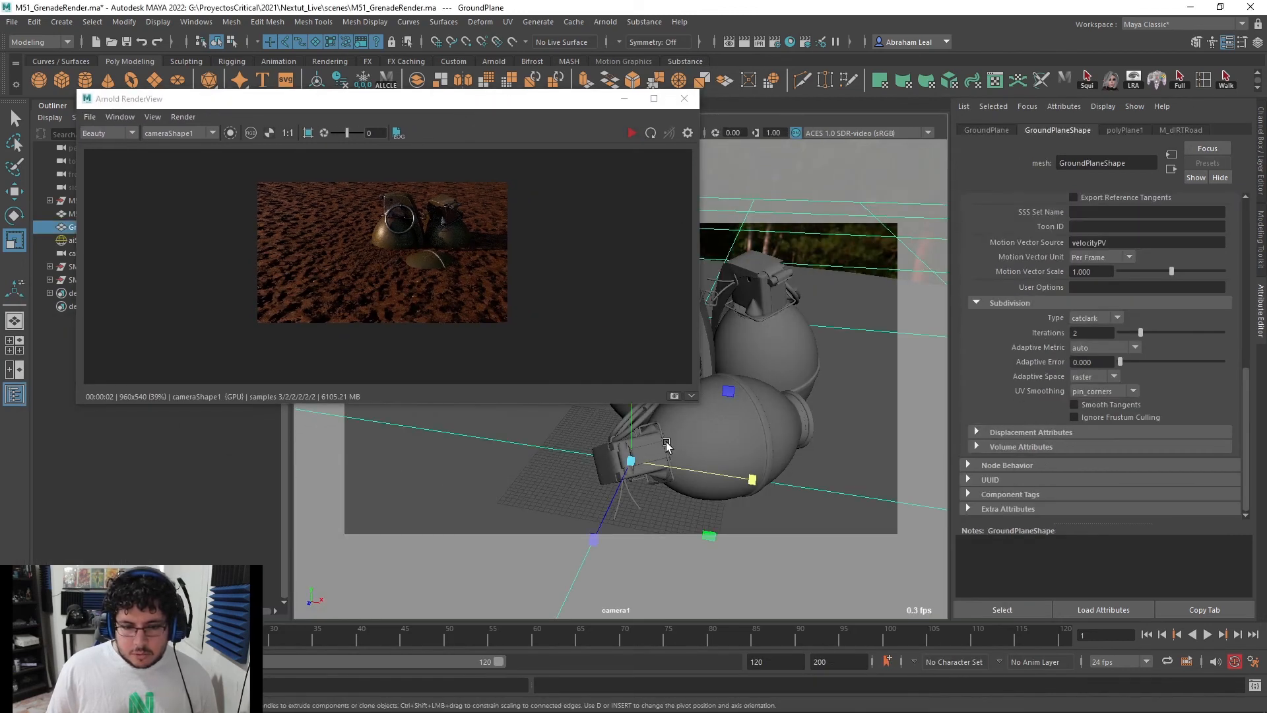
pyautogui.press('w')
pyautogui.moveTo(631, 420); pyautogui.dragTo(631, 446)
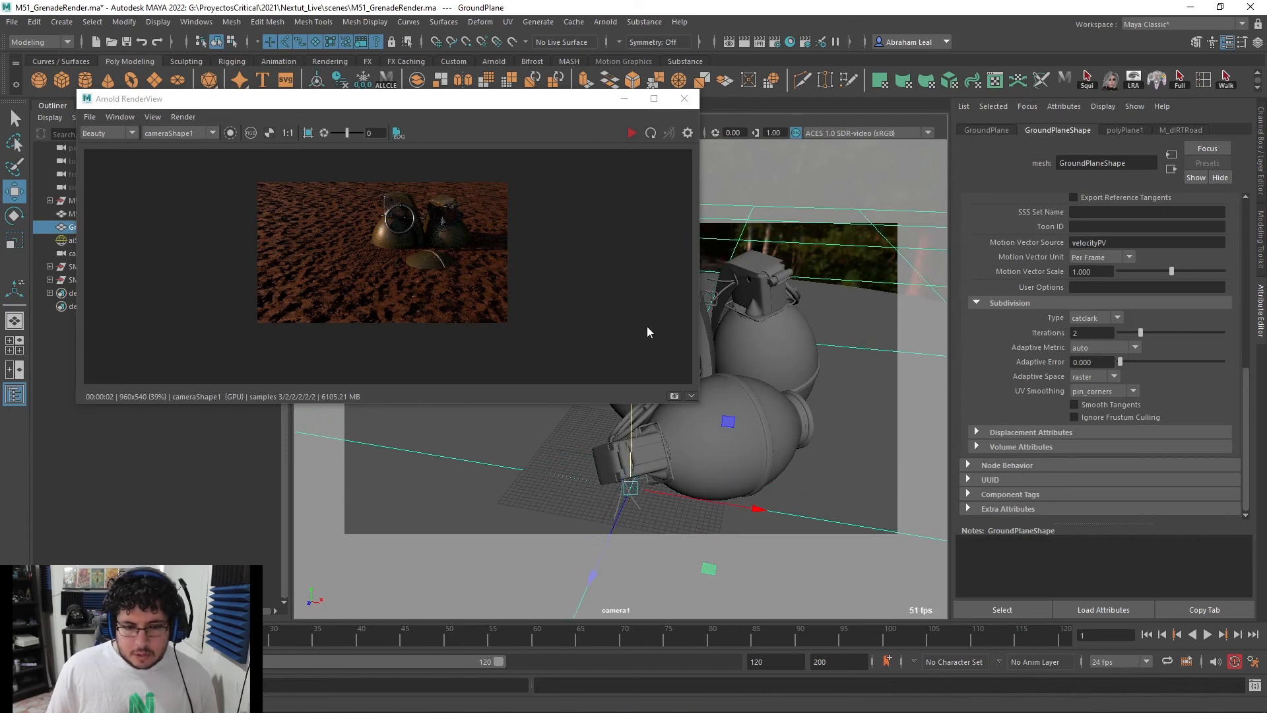
pyautogui.click(627, 134)
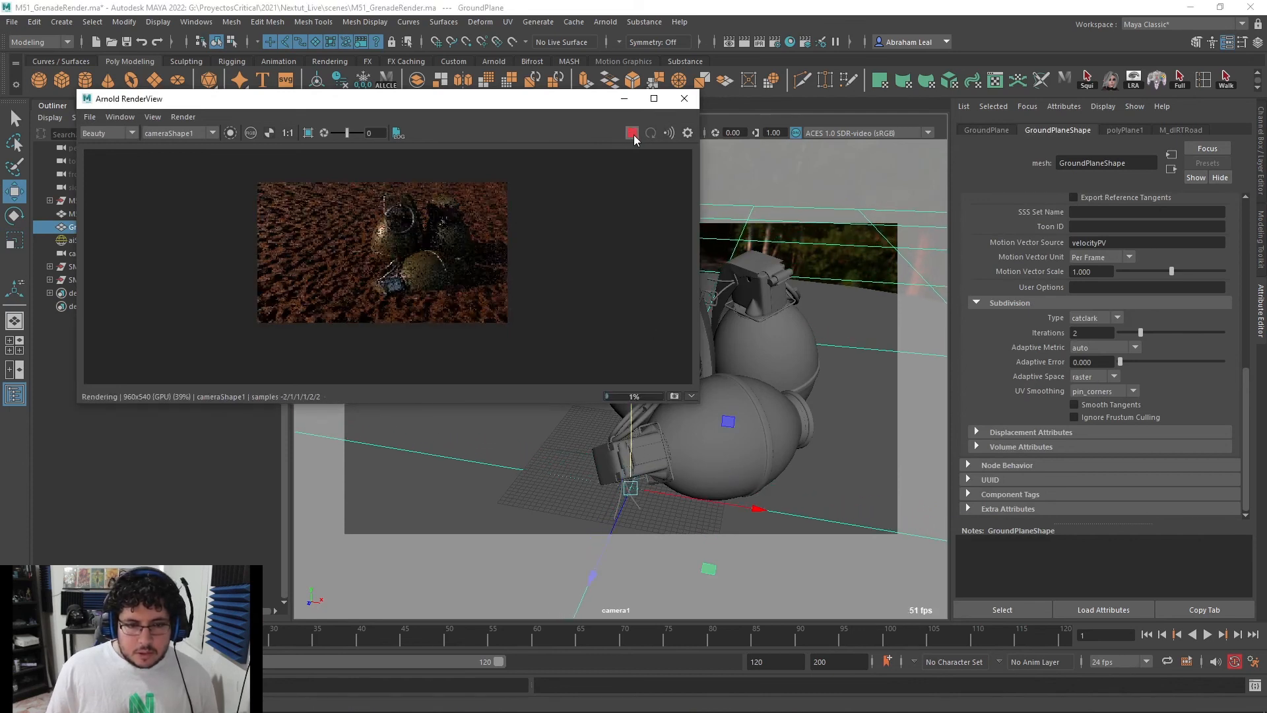
pyautogui.moveTo(632, 431); pyautogui.dragTo(631, 441)
pyautogui.scroll(3, 312, 265)
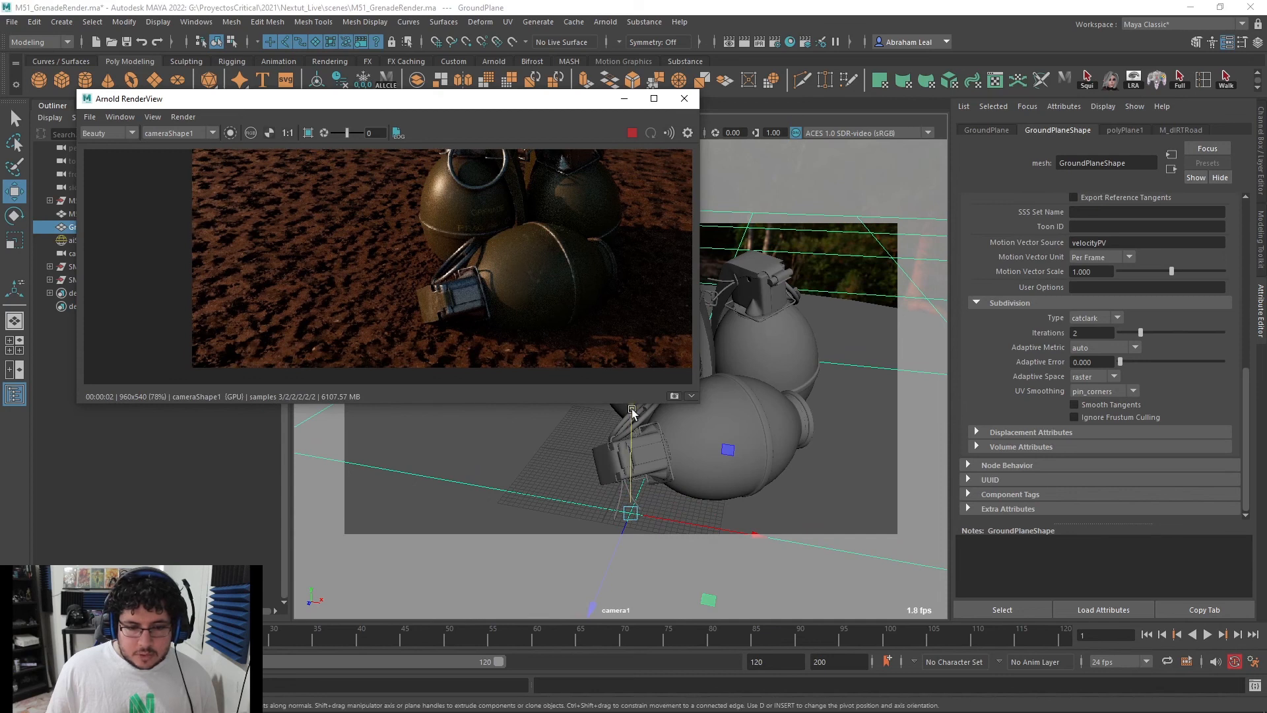
pyautogui.moveTo(632, 411); pyautogui.dragTo(632, 417)
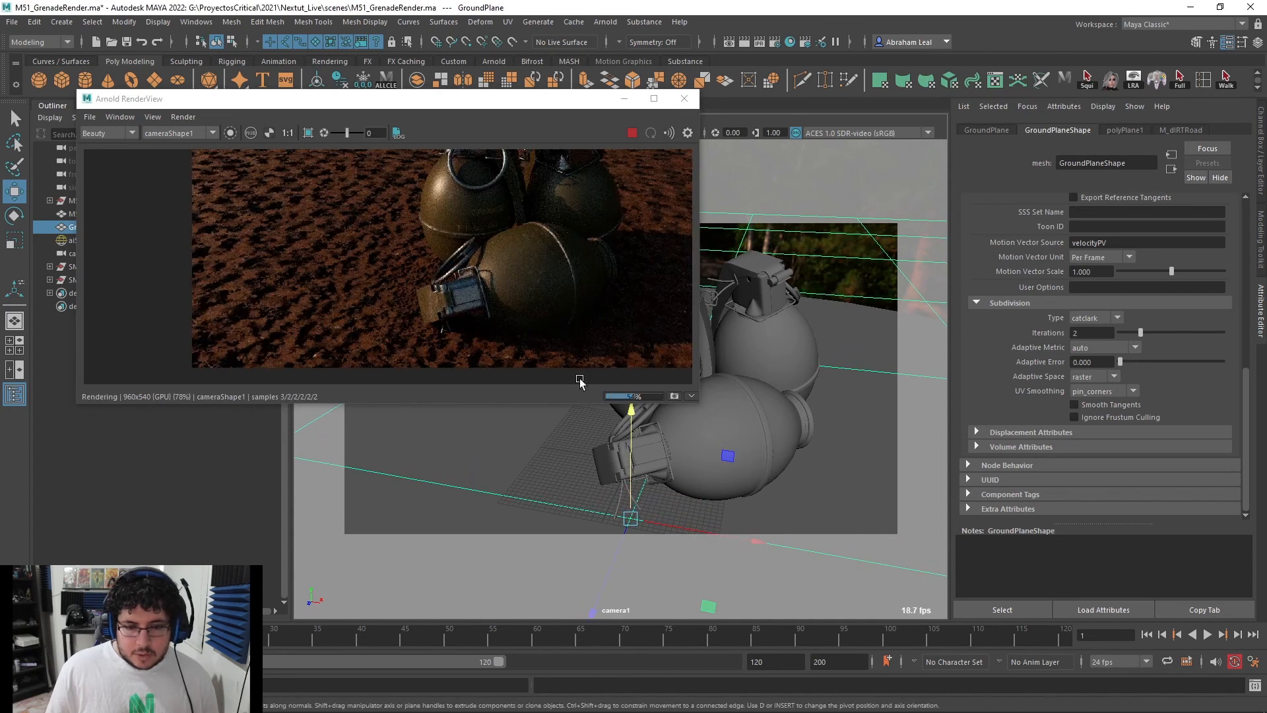
pyautogui.click(633, 131)
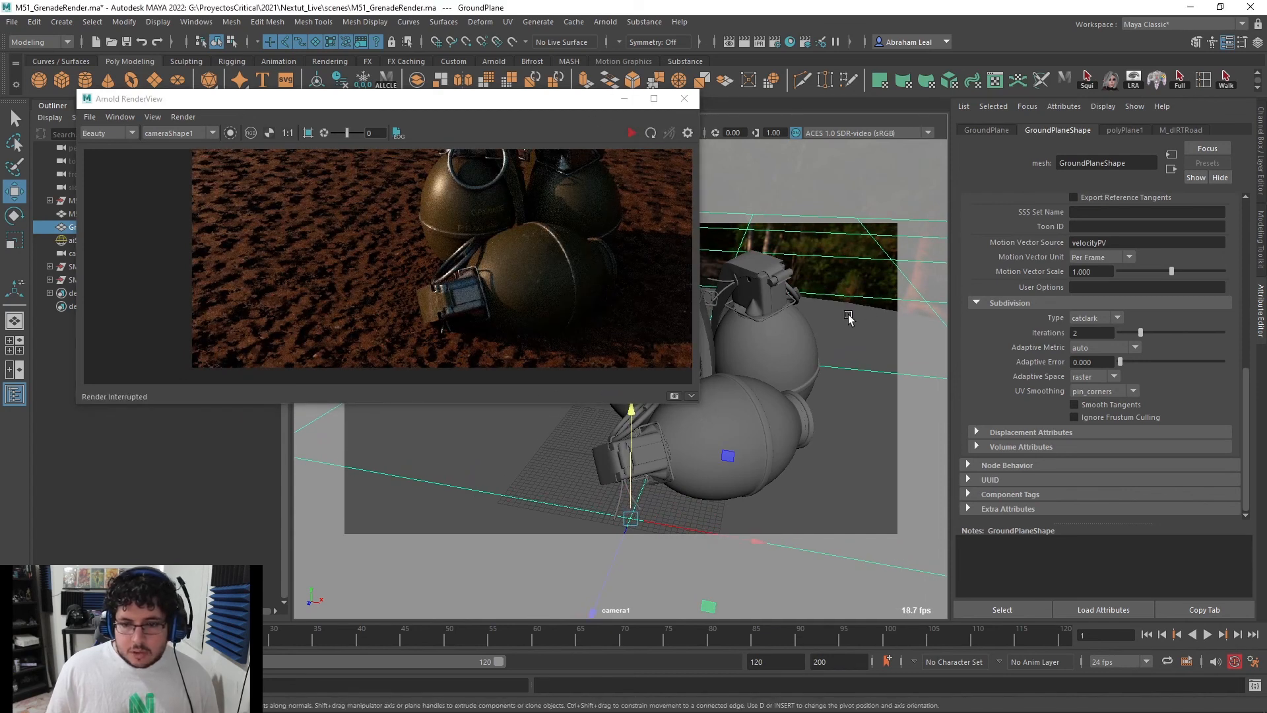
# Smooth the GroundPlane mesh twice with one division level each
pyautogui.click(231, 22)
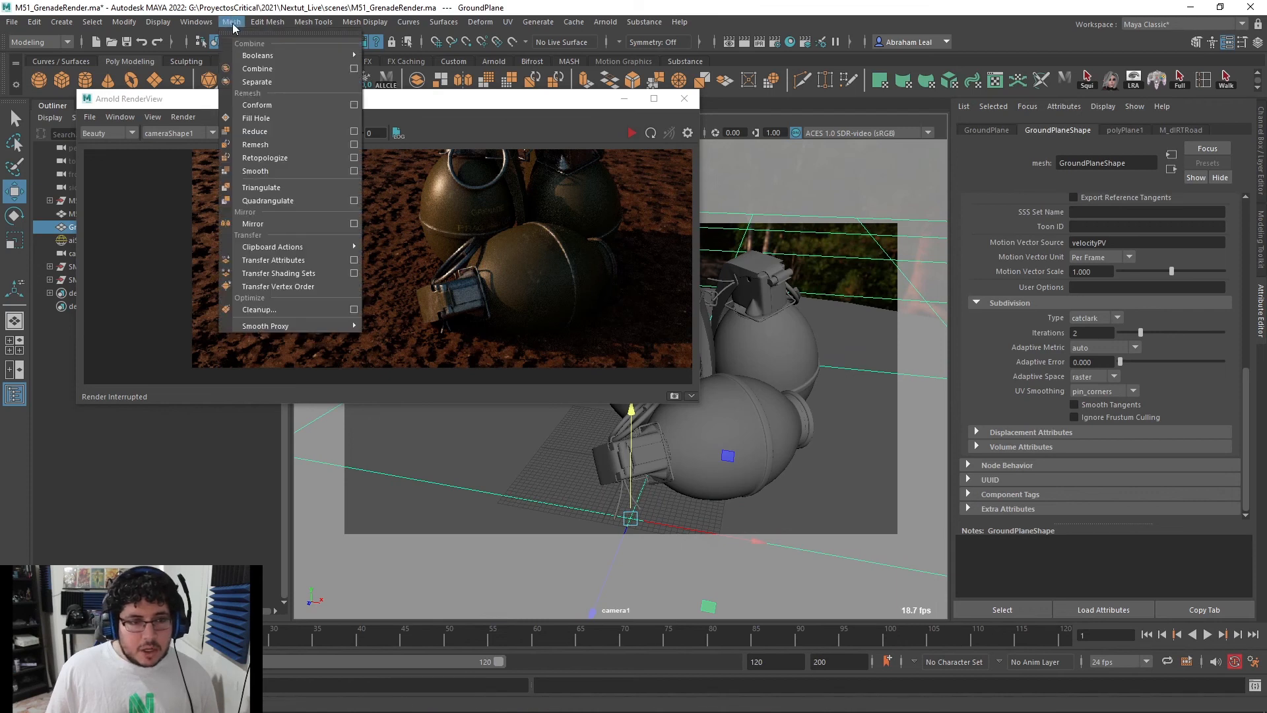
pyautogui.click(276, 170)
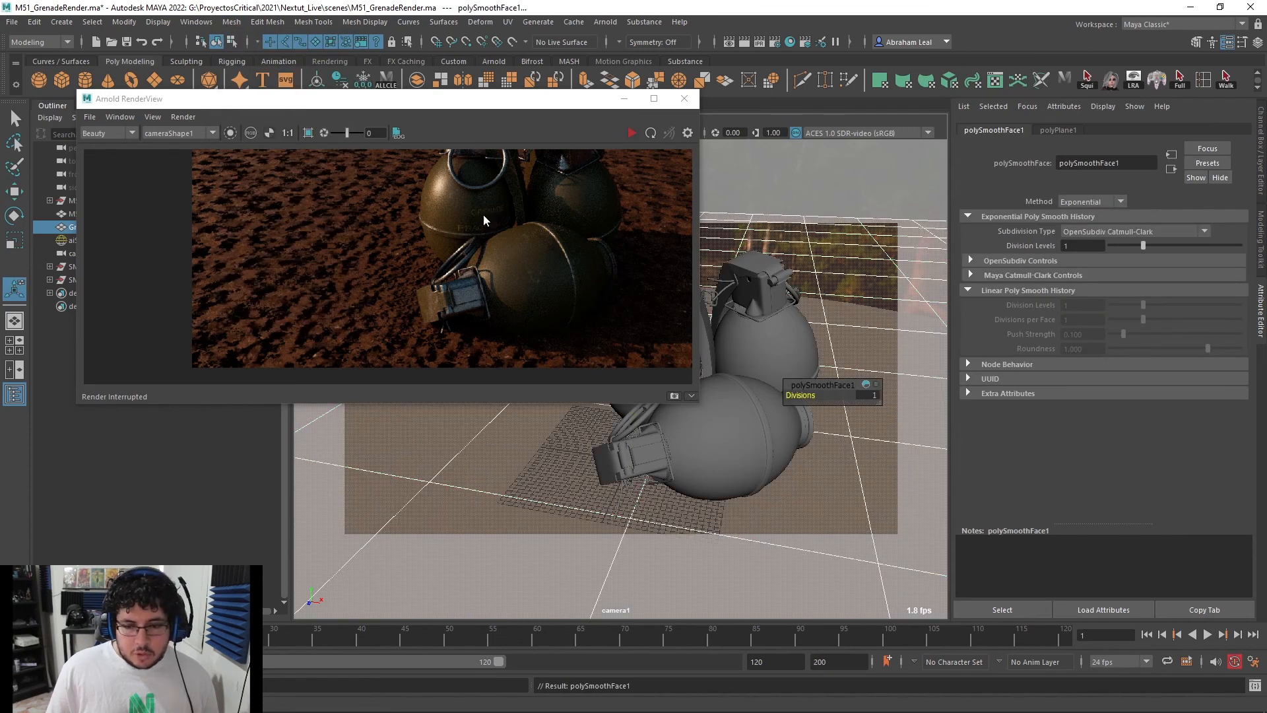
pyautogui.press('g')
# Minimize the Arnold RenderView and raise GroundPlane vertices with soft selection to form gentle terrain bumps around the grenades
pyautogui.click(623, 98)
pyautogui.moveTo(538, 341); pyautogui.dragTo(636, 314, button='right')
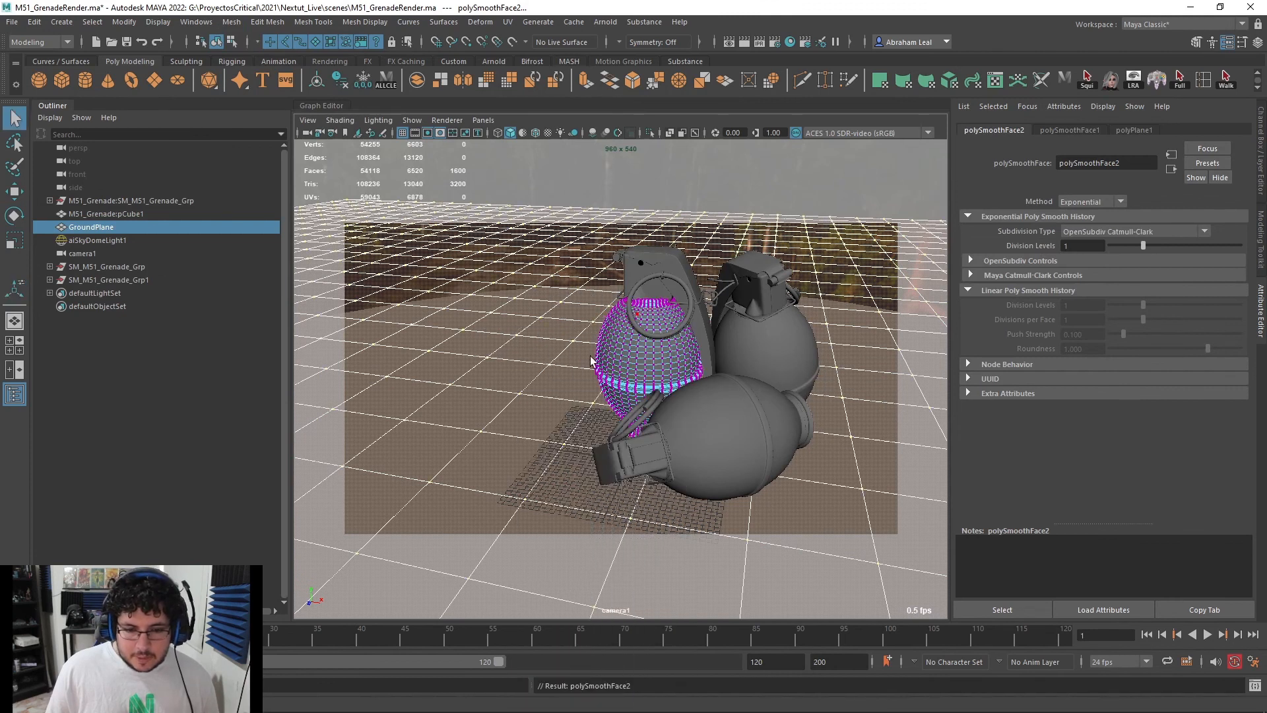
pyautogui.moveTo(556, 402); pyautogui.dragTo(507, 337, button='right')
pyautogui.click(594, 403)
pyautogui.press('b')
pyautogui.moveTo(608, 405); pyautogui.dragTo(874, 407)
pyautogui.press('w')
pyautogui.moveTo(595, 363); pyautogui.dragTo(594, 353)
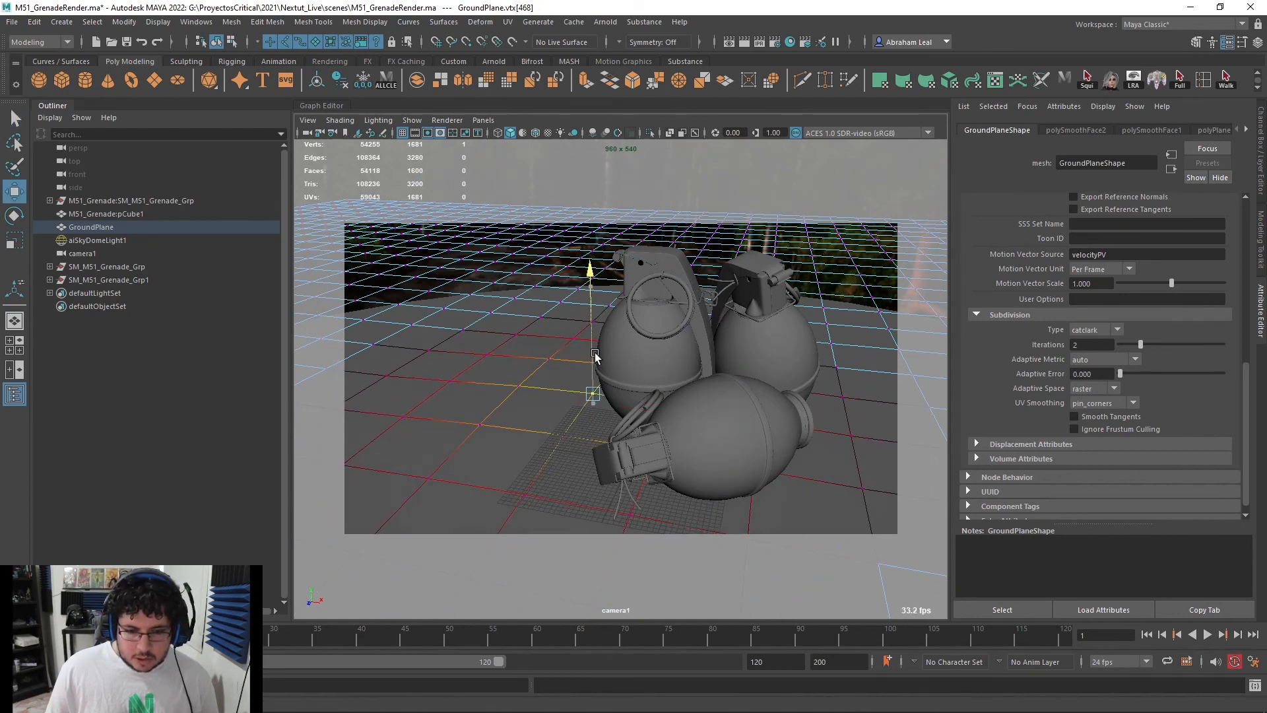
pyautogui.click(403, 255)
pyautogui.moveTo(938, 210); pyautogui.dragTo(833, 367)
pyautogui.moveTo(899, 233); pyautogui.dragTo(901, 217)
pyautogui.moveTo(729, 193)
pyautogui.mouseDown()
pyautogui.moveTo(610, 232)
pyautogui.moveTo(656, 193)
pyautogui.mouseUp()
pyautogui.moveTo(744, 236); pyautogui.dragTo(844, 188, button='right')
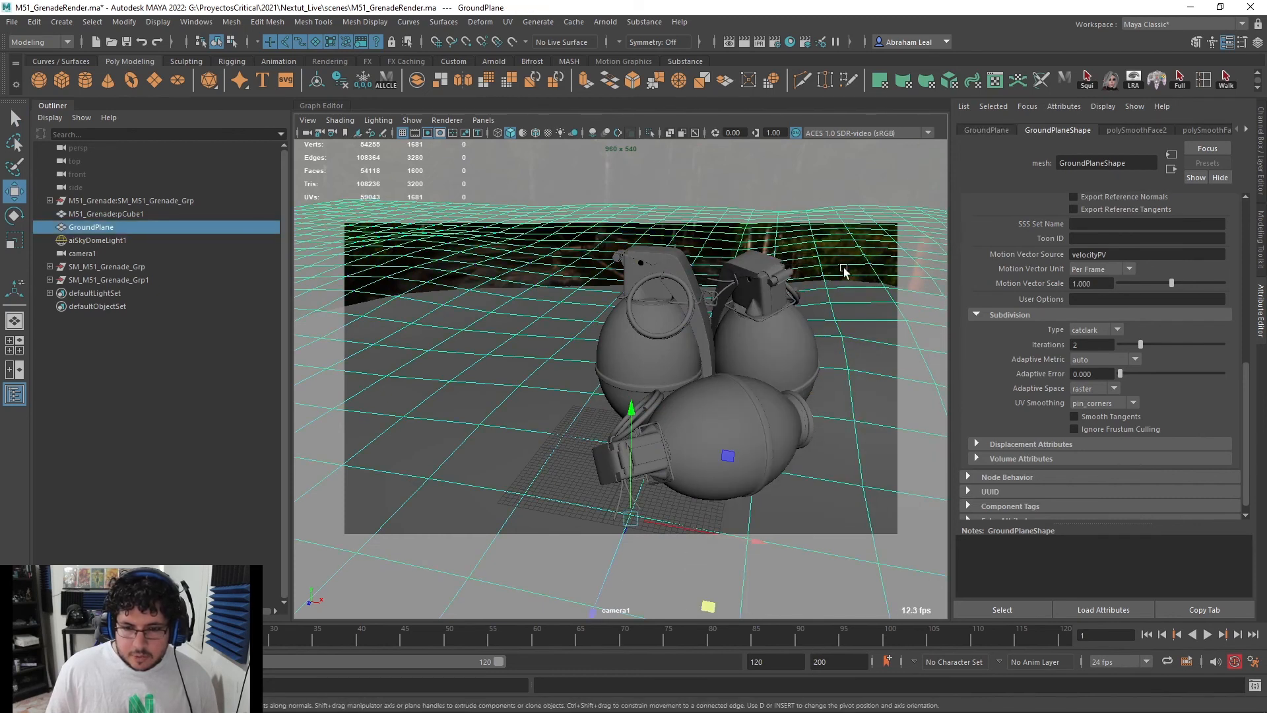
# Render the uneven ground in the Arnold RenderView and inspect the dirt relief beside the grenades
pyautogui.hotkey('alt', 'Tab')
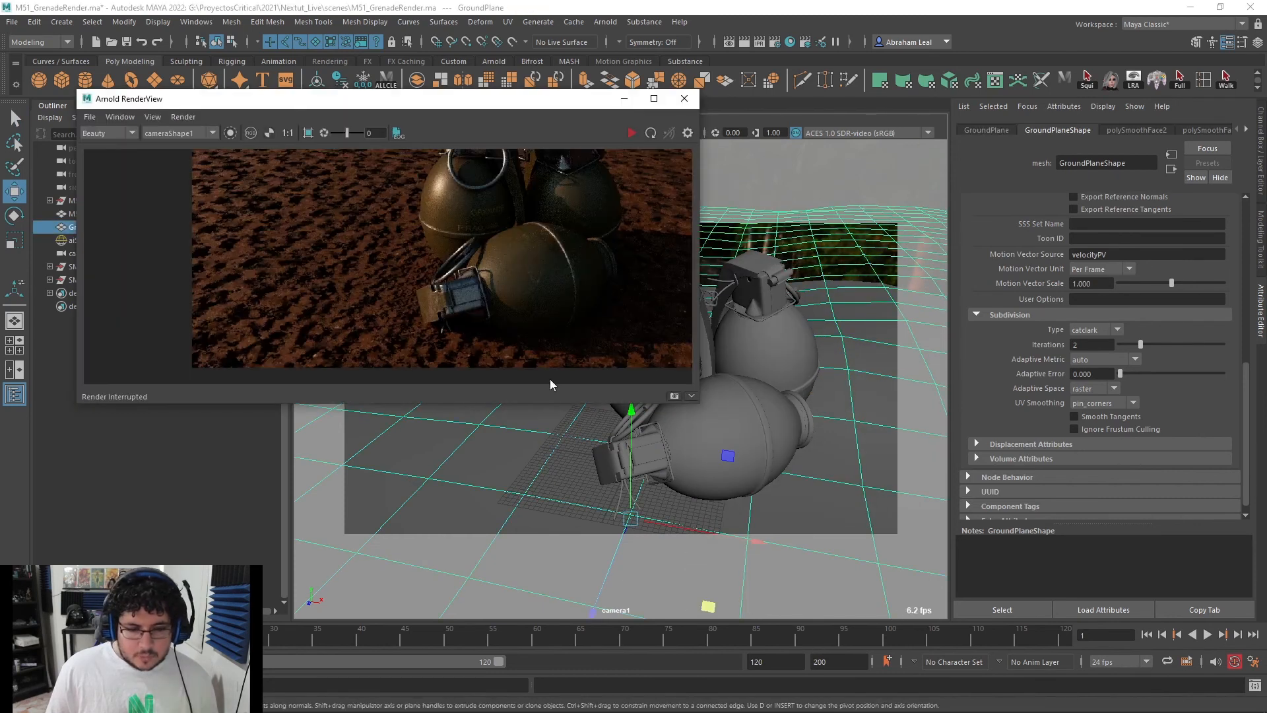
pyautogui.click(629, 134)
pyautogui.scroll(-2, 561, 252)
pyautogui.scroll(2, 559, 252)
pyautogui.scroll(1, 518, 226)
pyautogui.moveTo(473, 225); pyautogui.dragTo(567, 300, button='middle')
pyautogui.click(632, 127)
# Set the Arnold Subdivision Iterations of GroundPlaneShape to 21 and restart the Arnold render
pyautogui.click(837, 244)
pyautogui.click(1099, 345)
pyautogui.rightClick(877, 271)
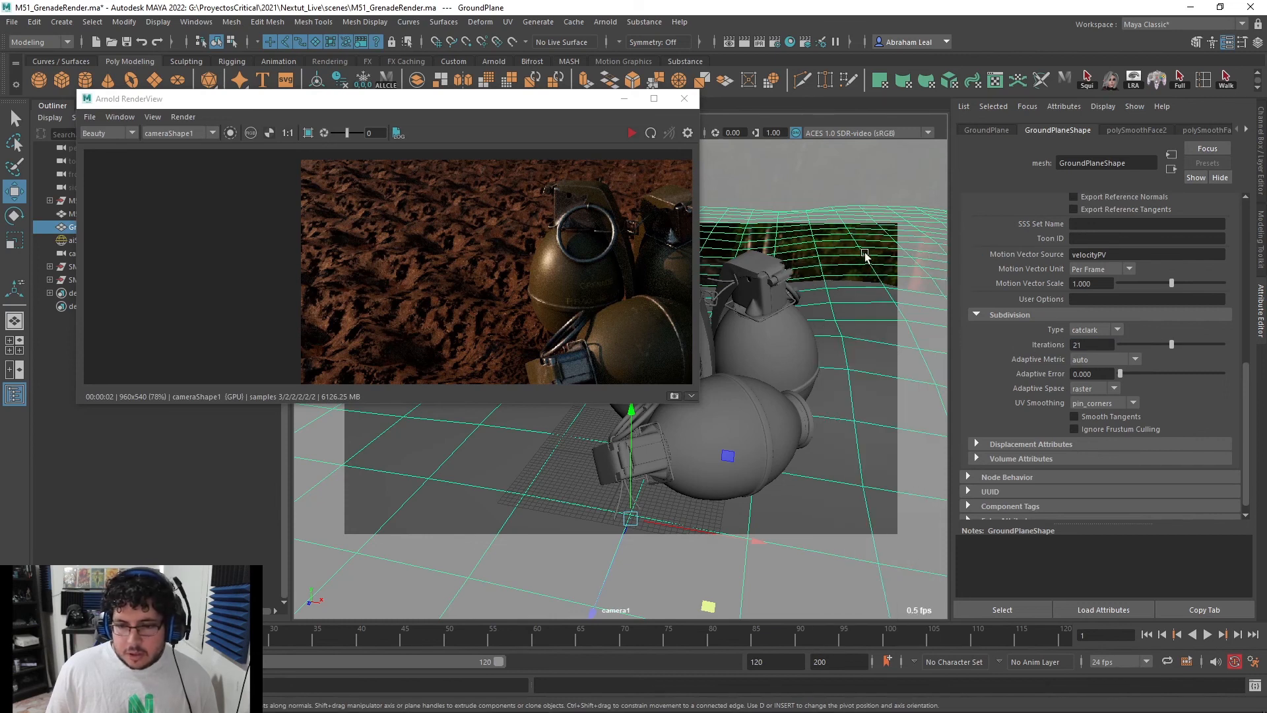
pyautogui.click(631, 134)
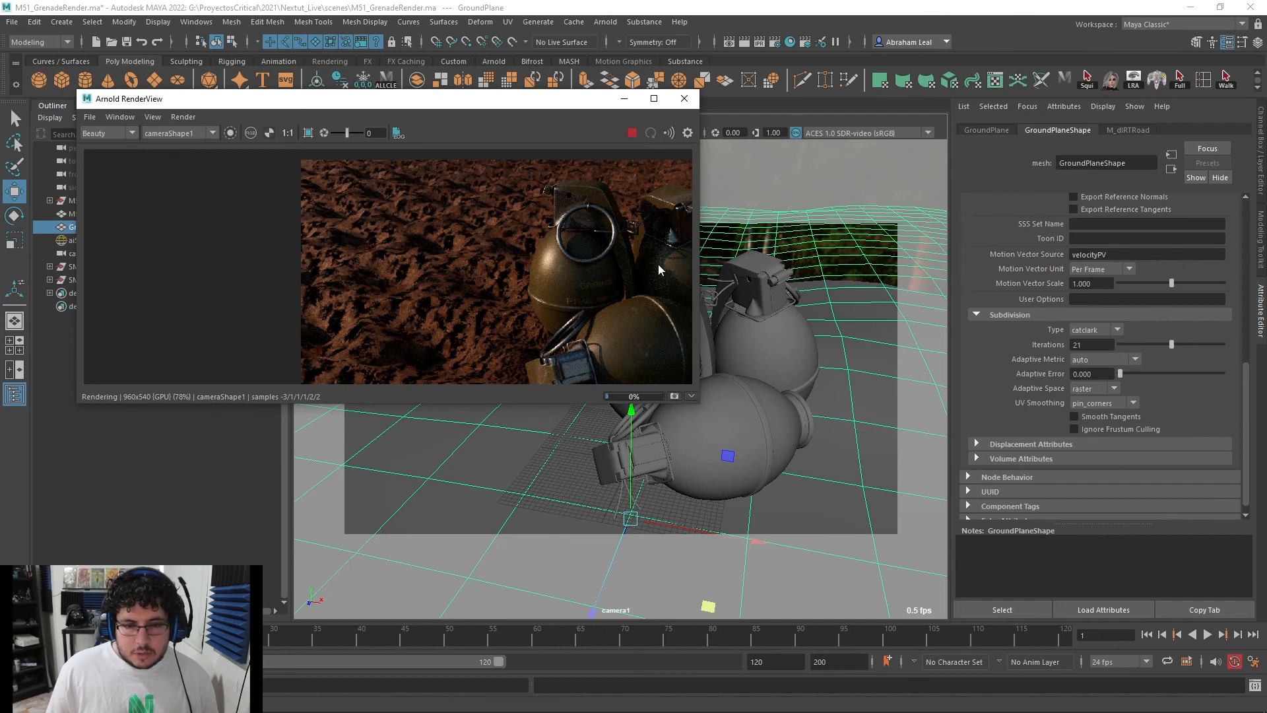
pyautogui.scroll(-1, 655, 267)
pyautogui.scroll(1, 655, 267)
pyautogui.moveTo(629, 264); pyautogui.dragTo(556, 245, button='middle')
pyautogui.scroll(-2, 561, 231)
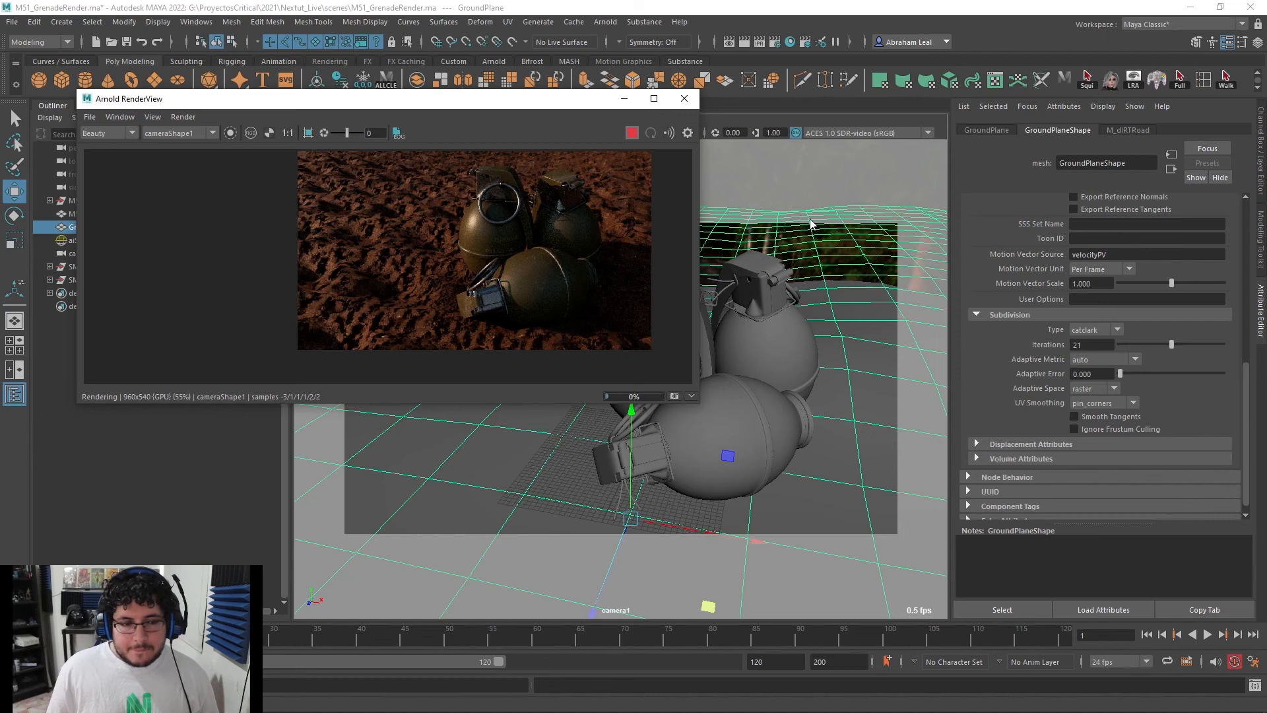
# Check Maya's CPU and memory usage in Task Manager and minimize that window
pyautogui.rightClick(785, 705)
pyautogui.click(833, 636)
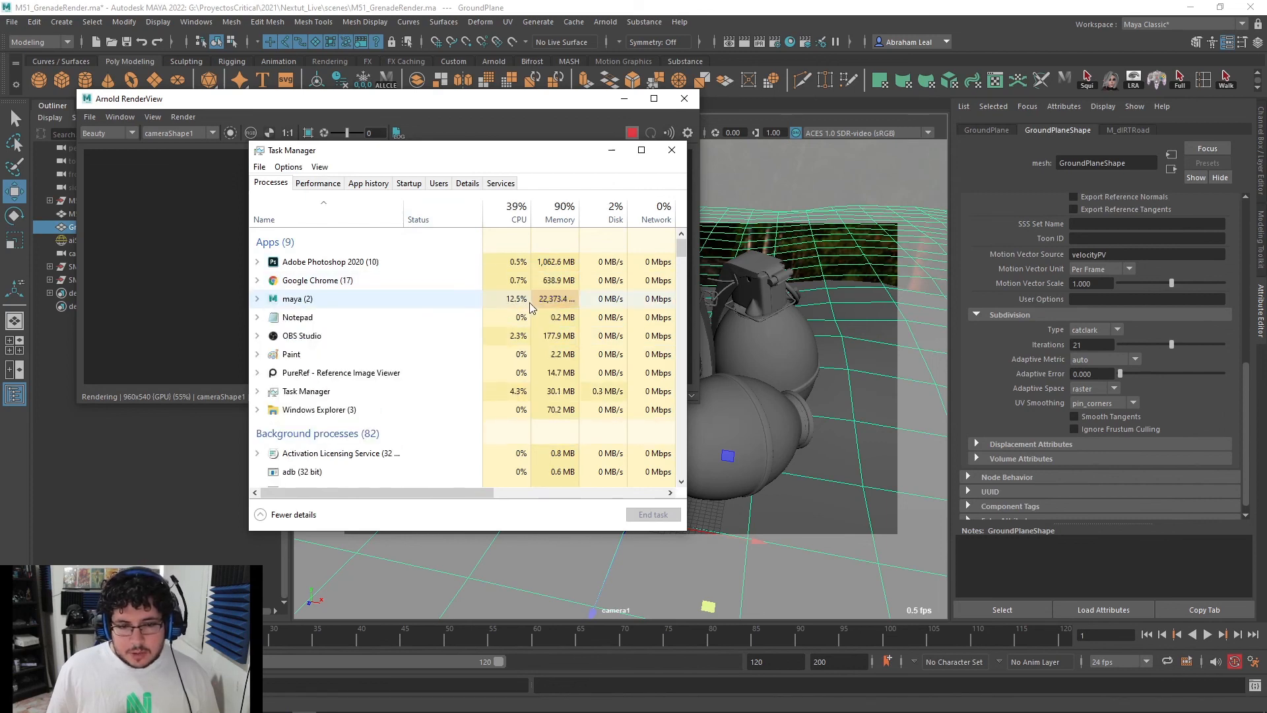
pyautogui.click(612, 150)
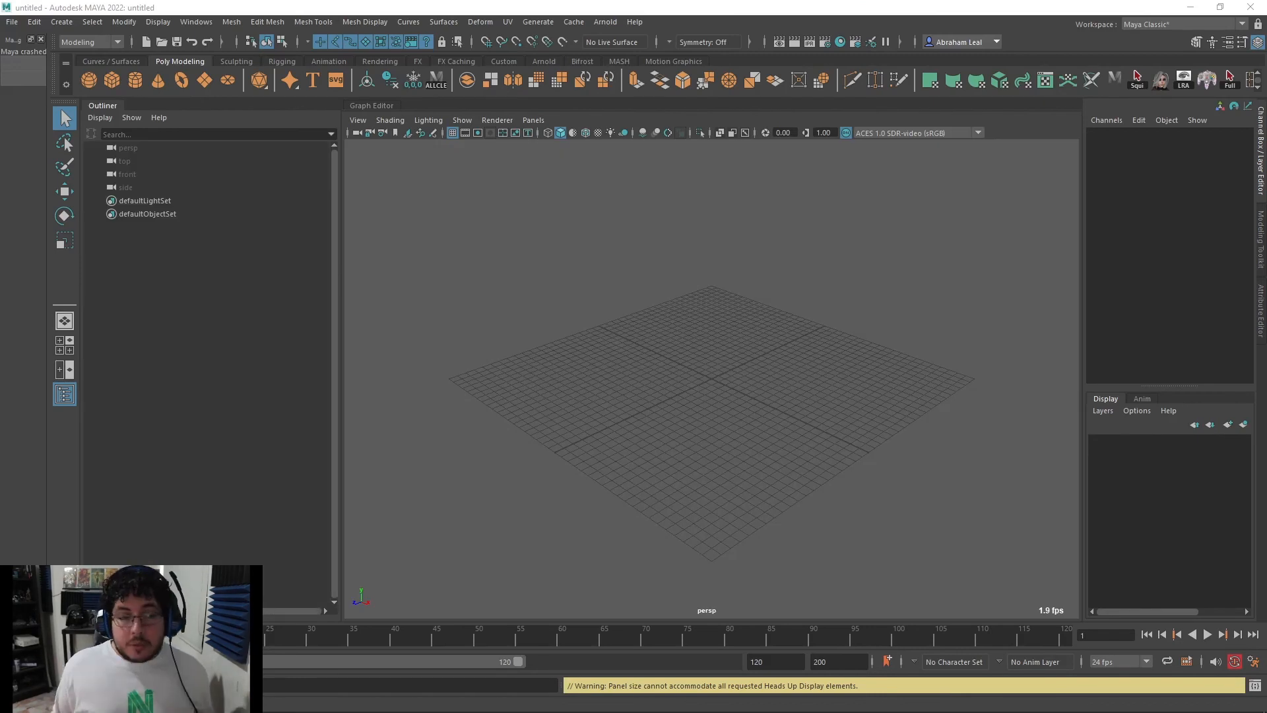
# Close the leftover crash panel and set the Maya project to the Nextut_Live folder in G:\ProyectosCritical\2021
pyautogui.click(42, 41)
pyautogui.click(11, 22)
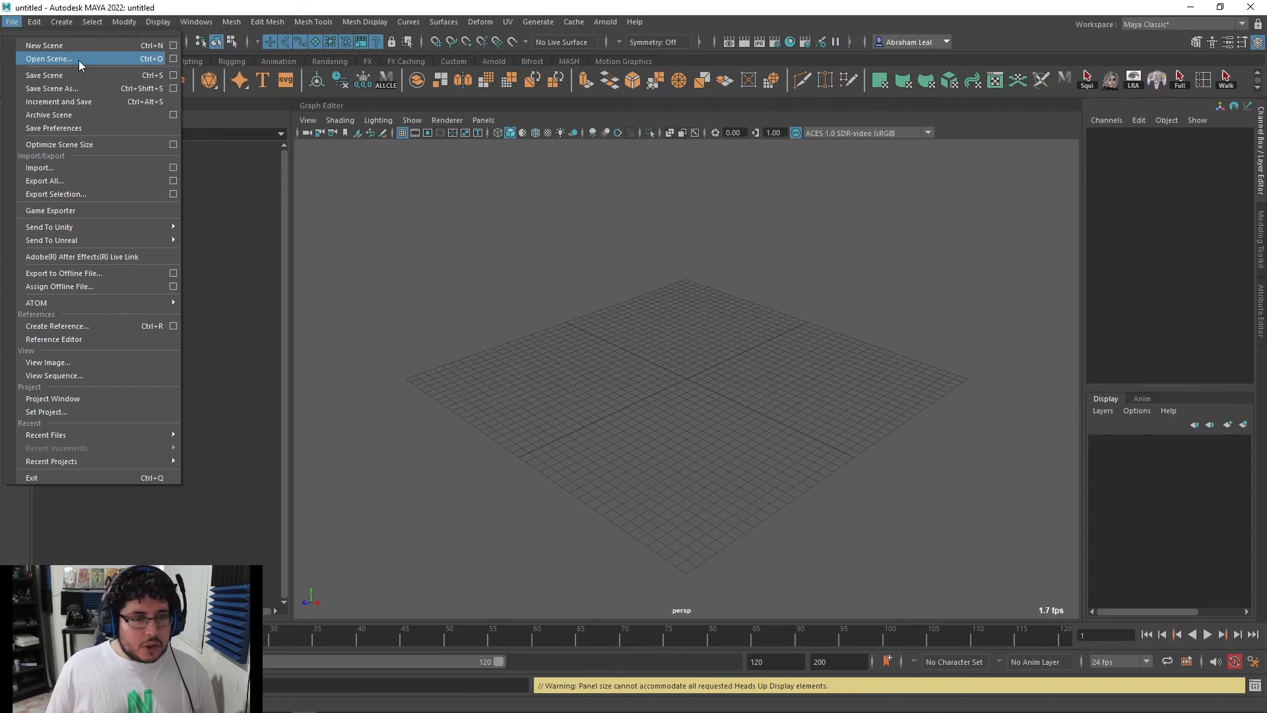
pyautogui.click(78, 61)
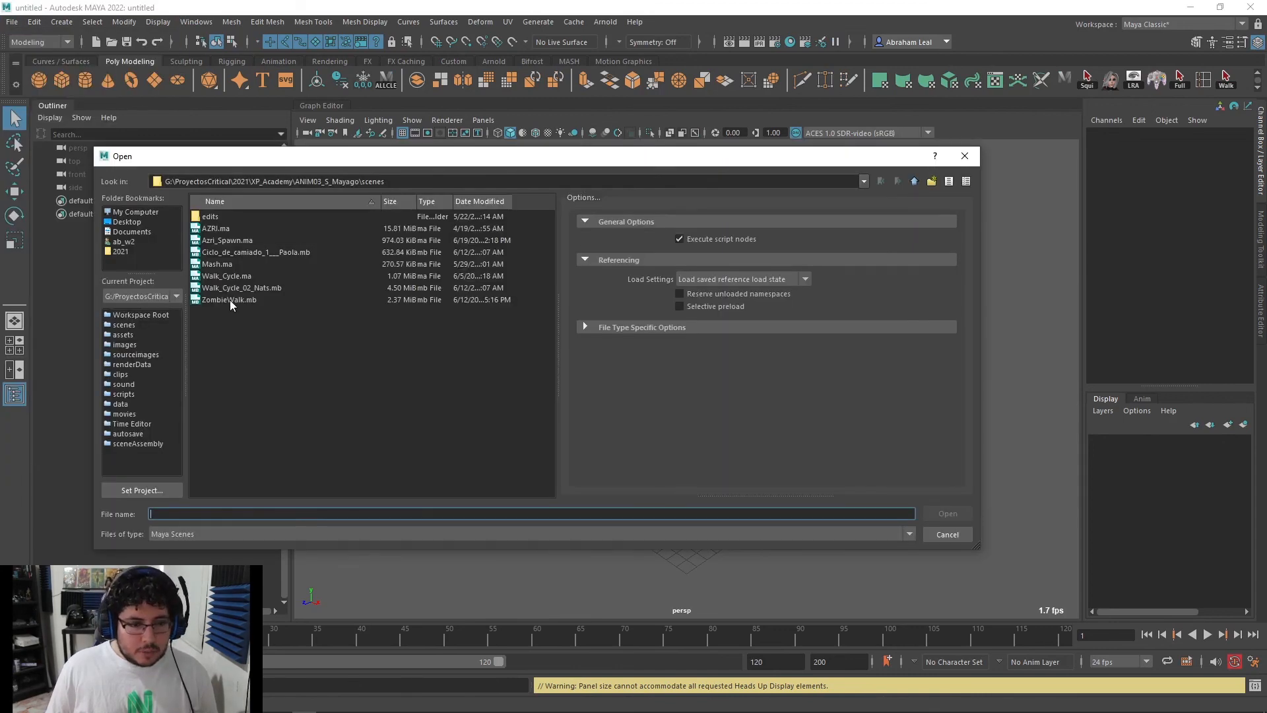
pyautogui.click(156, 490)
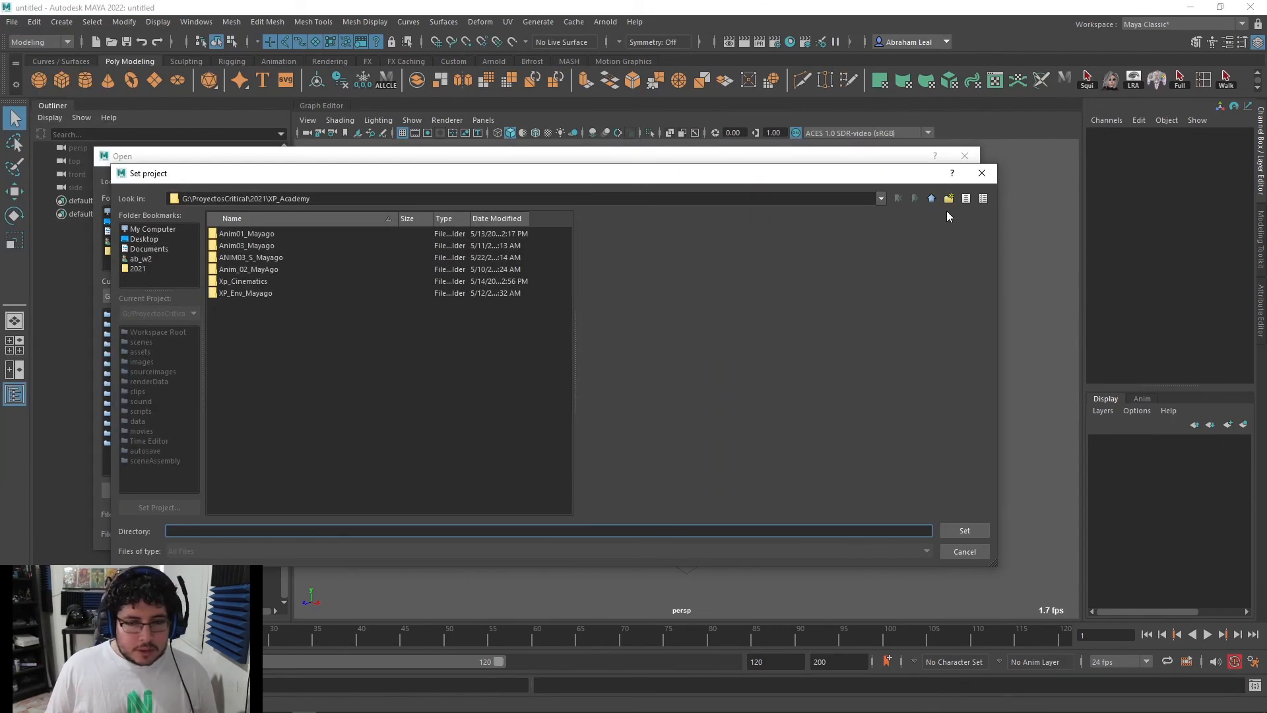
pyautogui.click(931, 198)
pyautogui.click(246, 388)
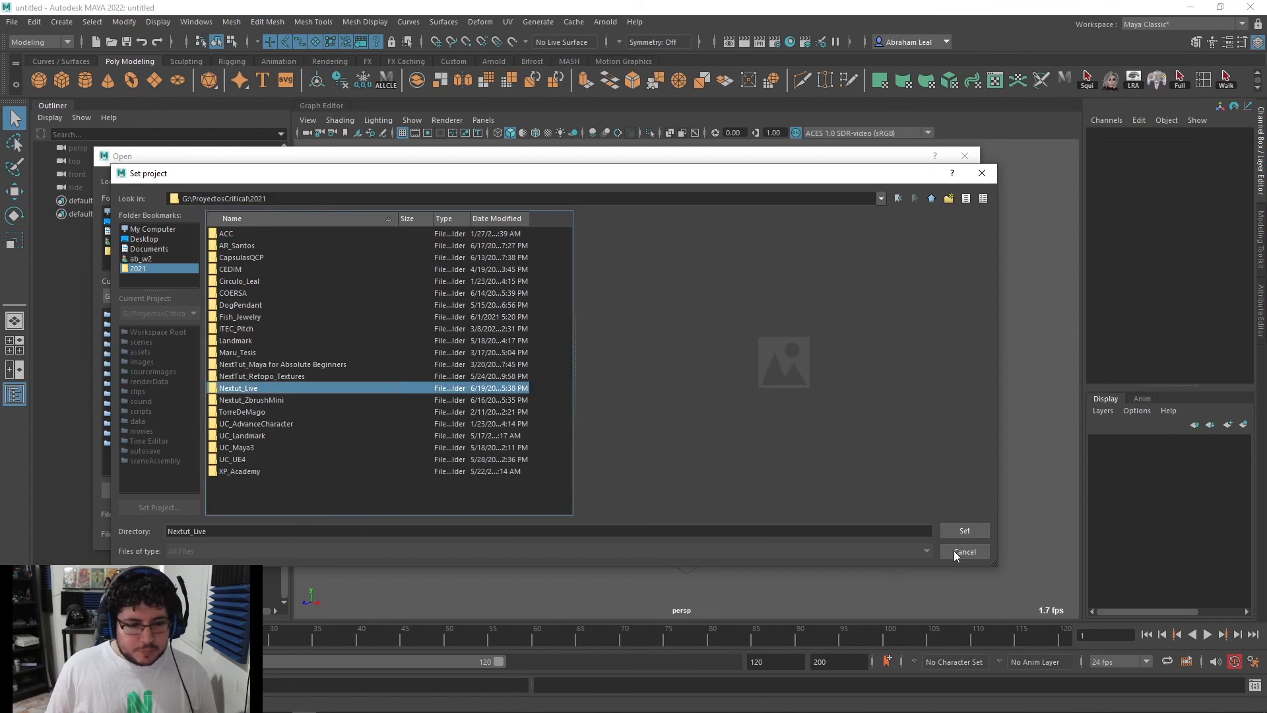
pyautogui.click(944, 530)
# Open the M51_GrenadeRender.ma scene from the project's scenes folder
pyautogui.click(228, 323)
pyautogui.doubleClick(228, 323)
pyautogui.doubleClick(254, 262)
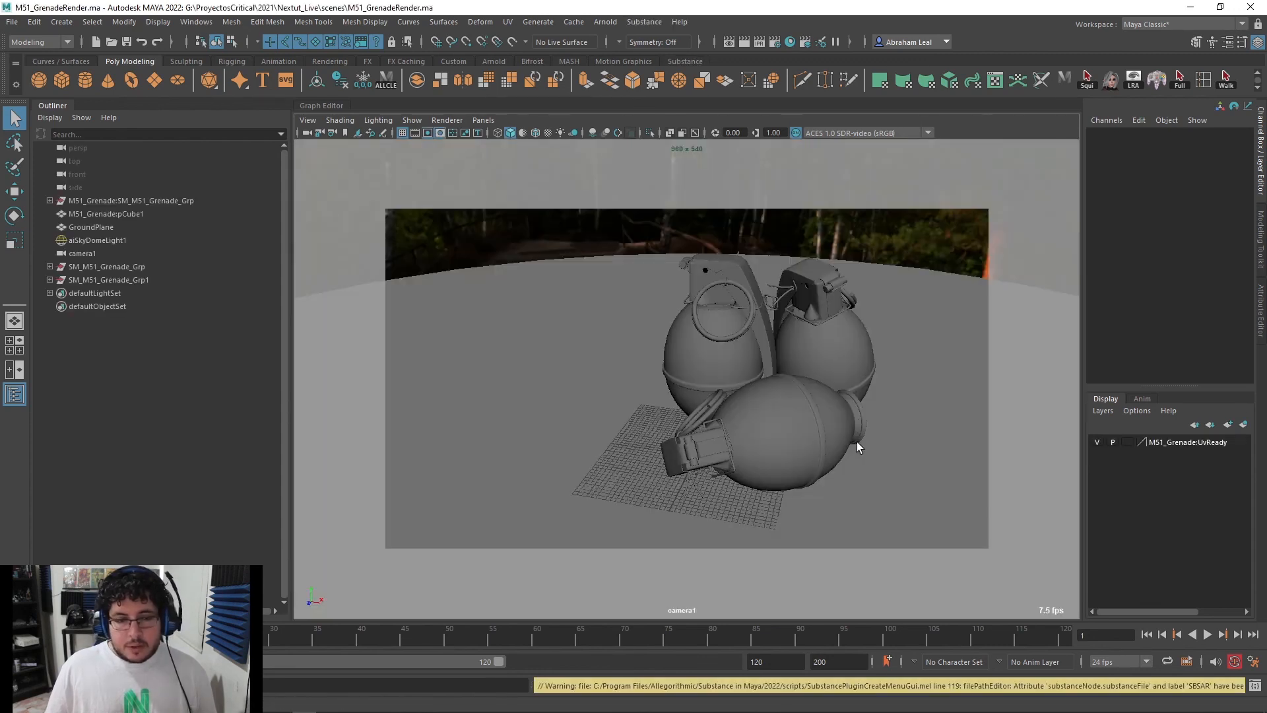
# Select the GroundPlane, show its shape attributes in the Attribute Editor and switch it to component mode
pyautogui.click(627, 381)
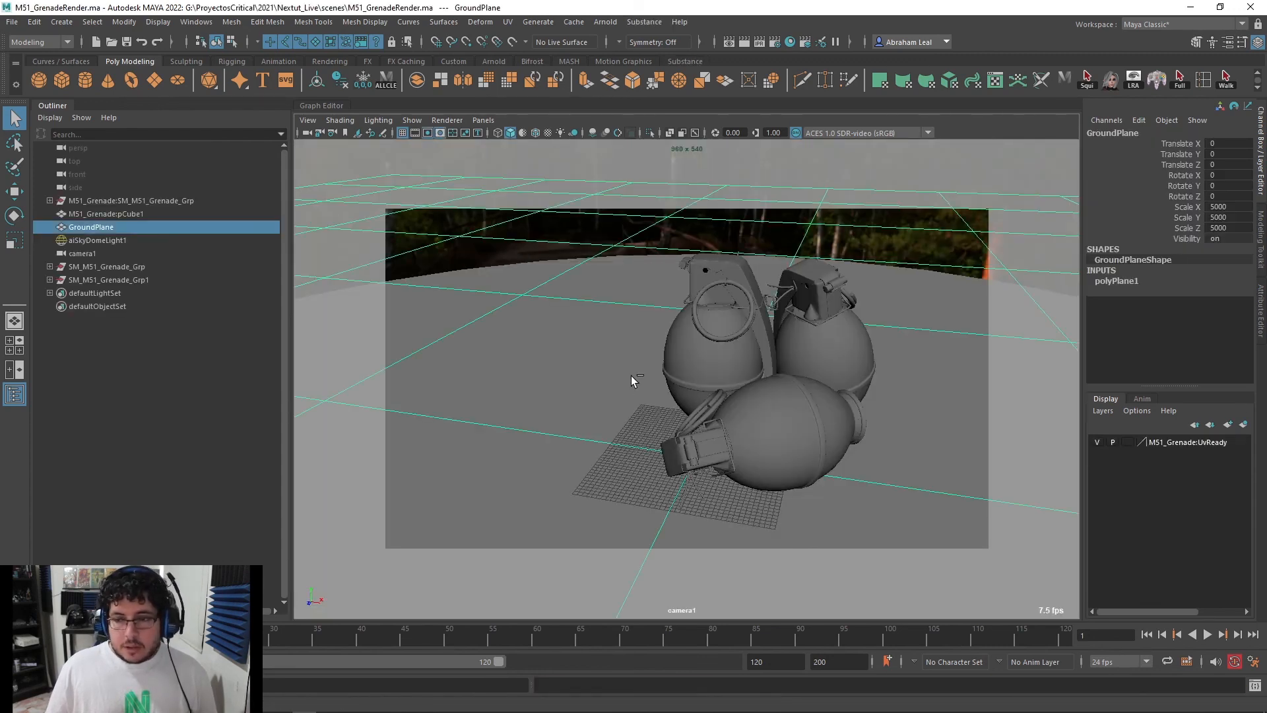
pyautogui.hotkey('ctrl', 'a')
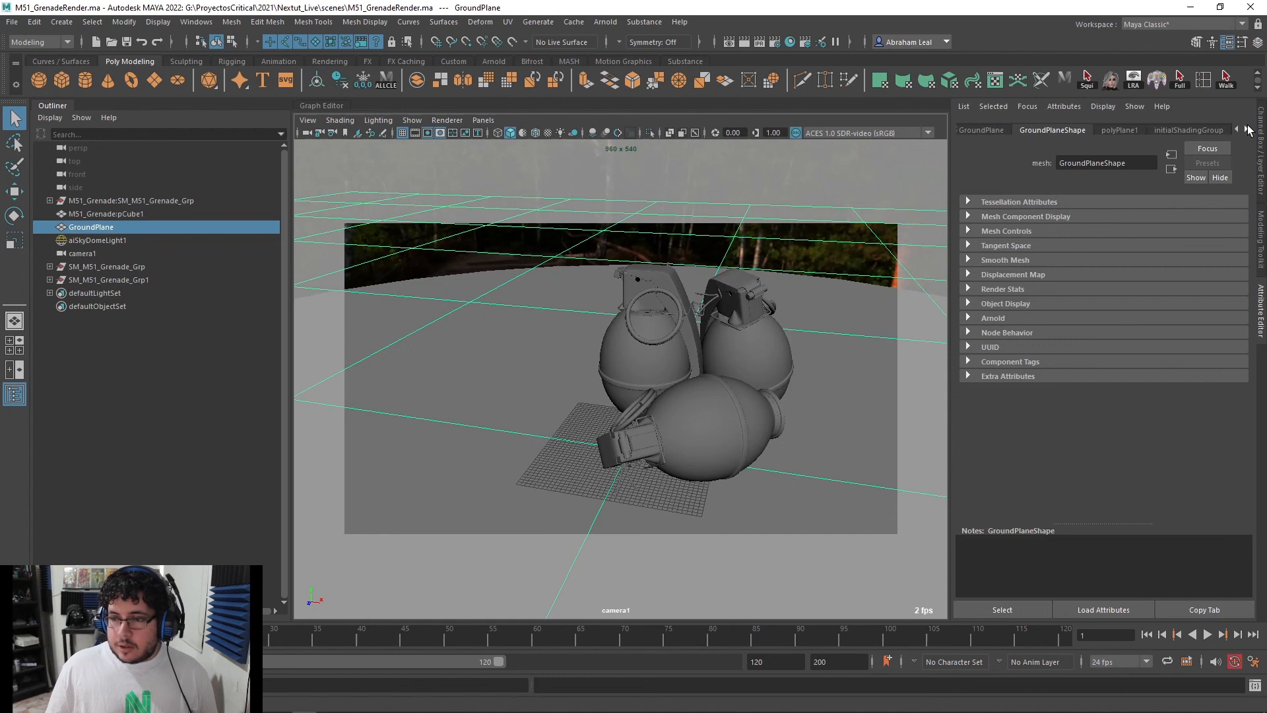
pyautogui.moveTo(834, 297); pyautogui.dragTo(810, 209, button='right')
# Reframe camera1 closer to the grenade group, keeping the grenades right of centre
pyautogui.keyDown('alt'); pyautogui.moveTo(725, 370); pyautogui.dragTo(736, 351); pyautogui.keyUp('alt')
pyautogui.keyDown('alt'); pyautogui.moveTo(736, 351); pyautogui.dragTo(779, 382, button='right'); pyautogui.keyUp('alt')
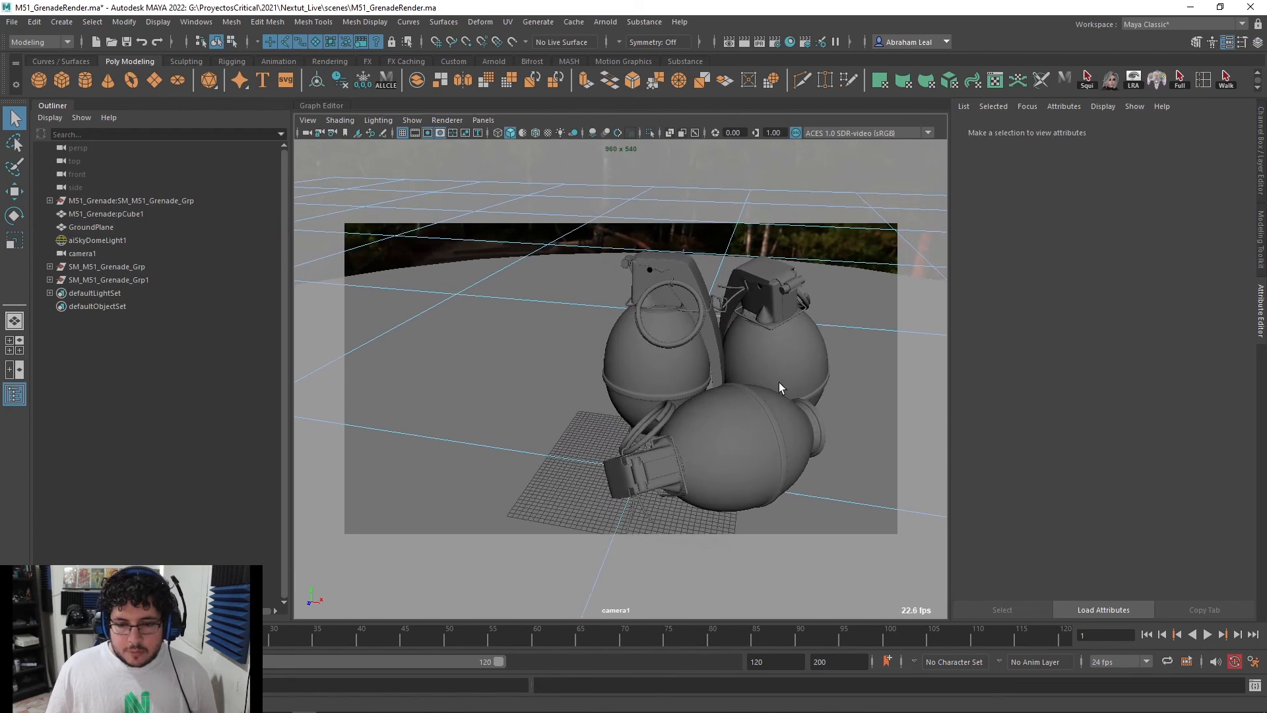
pyautogui.keyDown('alt'); pyautogui.moveTo(779, 382); pyautogui.dragTo(794, 377, button='middle'); pyautogui.keyUp('alt')
pyautogui.scroll(2, 794, 376)
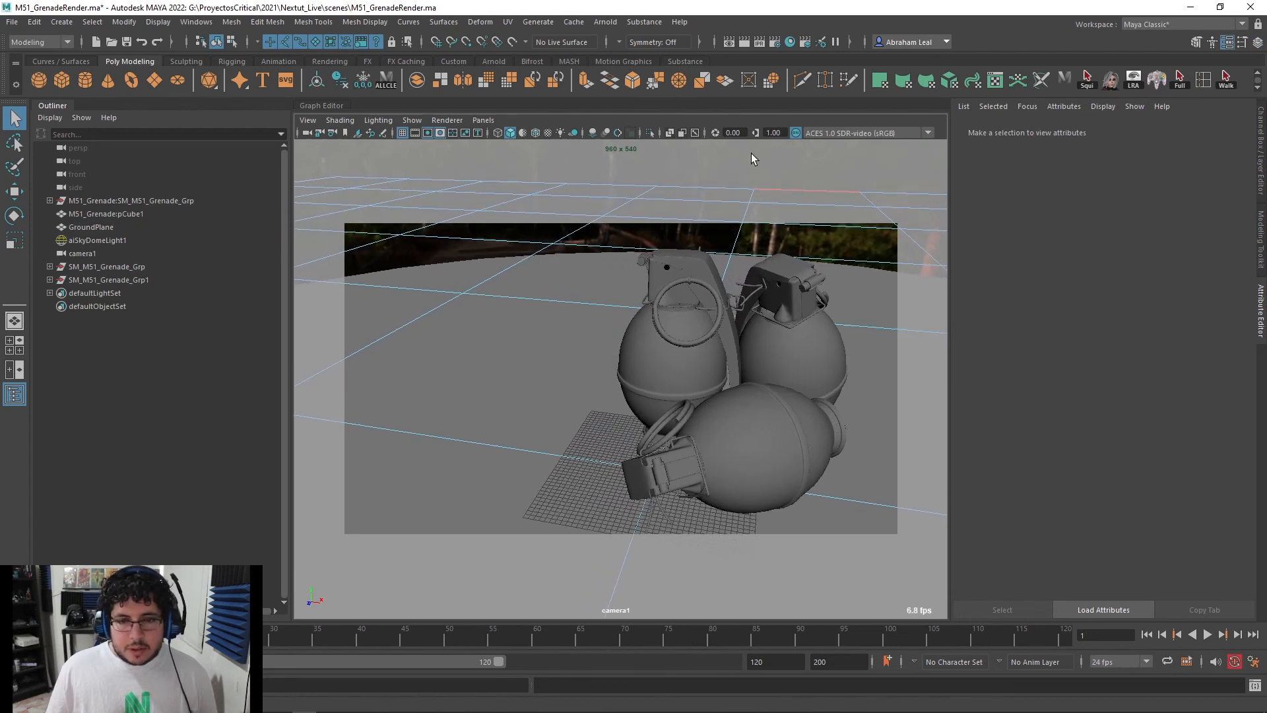
# Render a test frame through camera1, close the Render View and lower the camera angle to bring in more forest backdrop
pyautogui.click(745, 42)
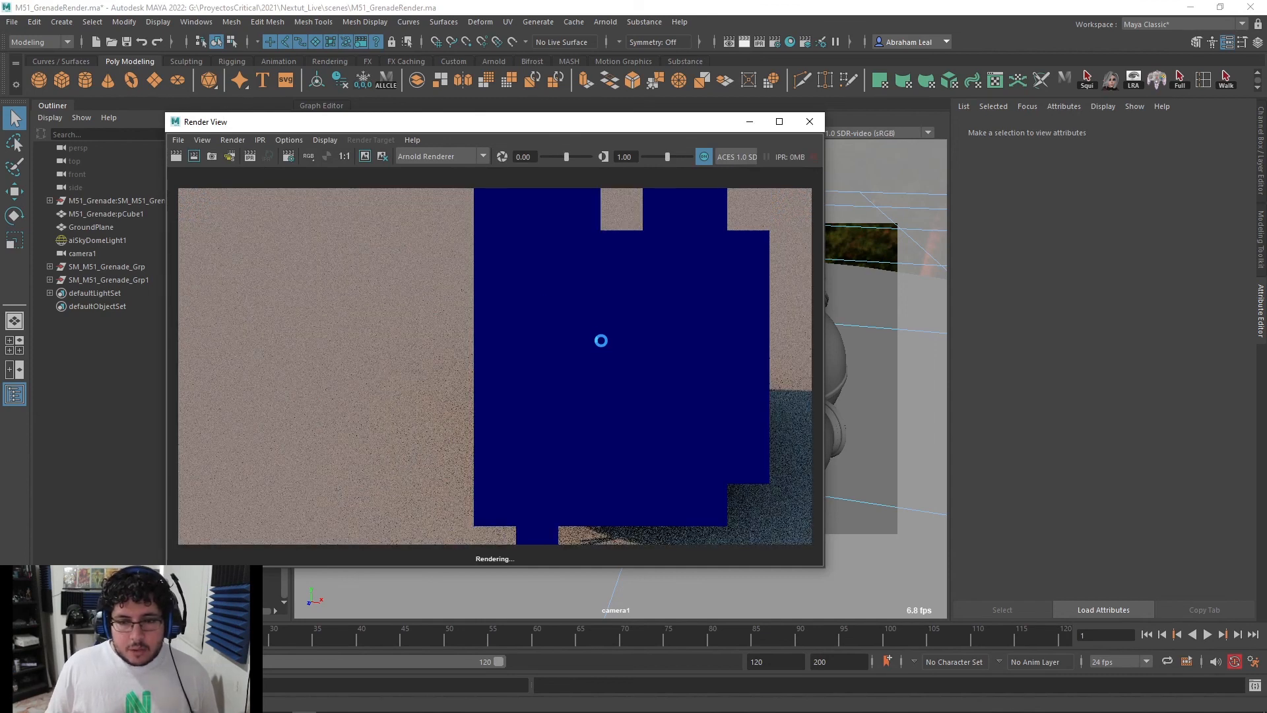
pyautogui.scroll(-1, 647, 382)
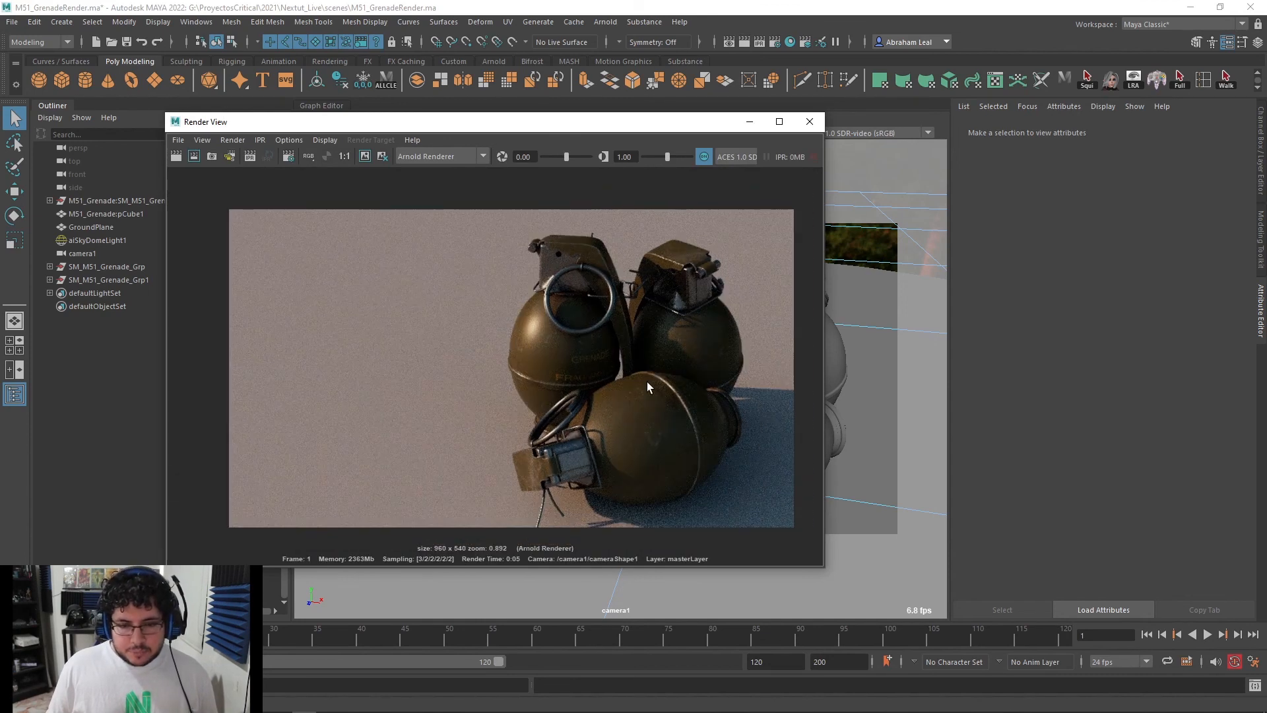
pyautogui.click(808, 122)
pyautogui.keyDown('alt'); pyautogui.moveTo(585, 352); pyautogui.dragTo(582, 336); pyautogui.keyUp('alt')
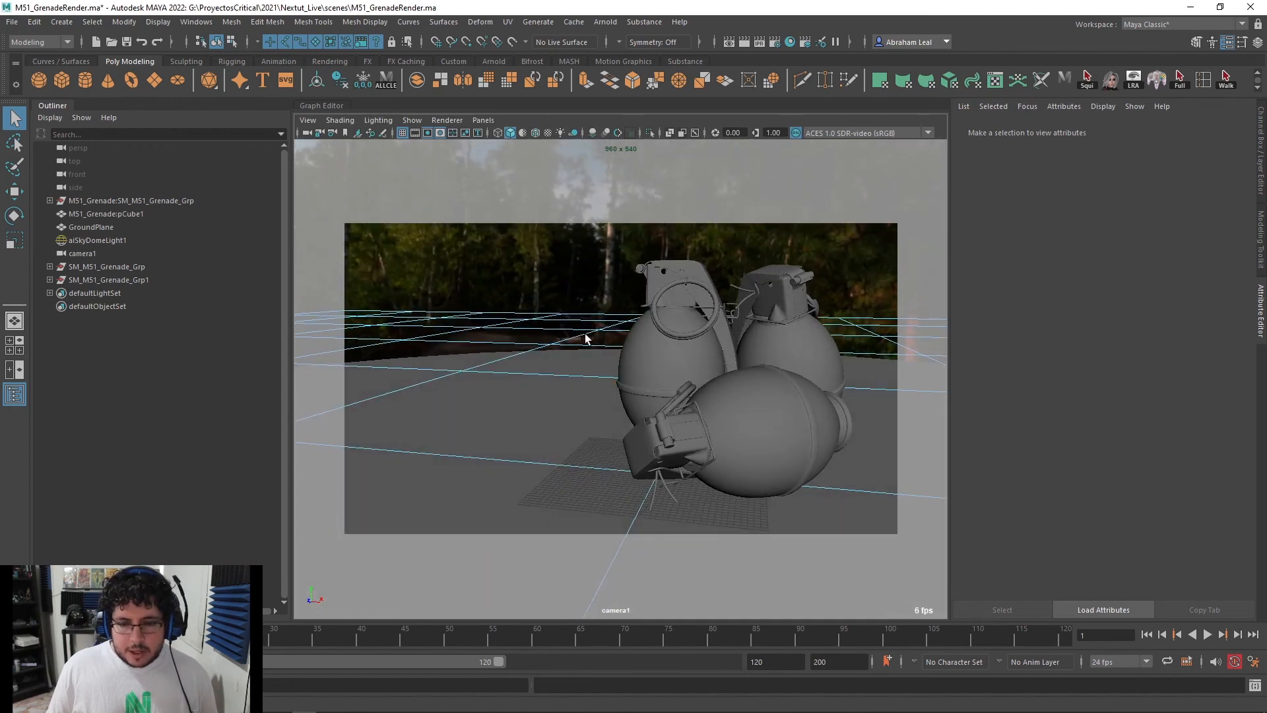
# Select the GroundPlane's far border edges in the perspective wireframe view and raise them into a tall back wall behind the grenades
pyautogui.click(424, 314)
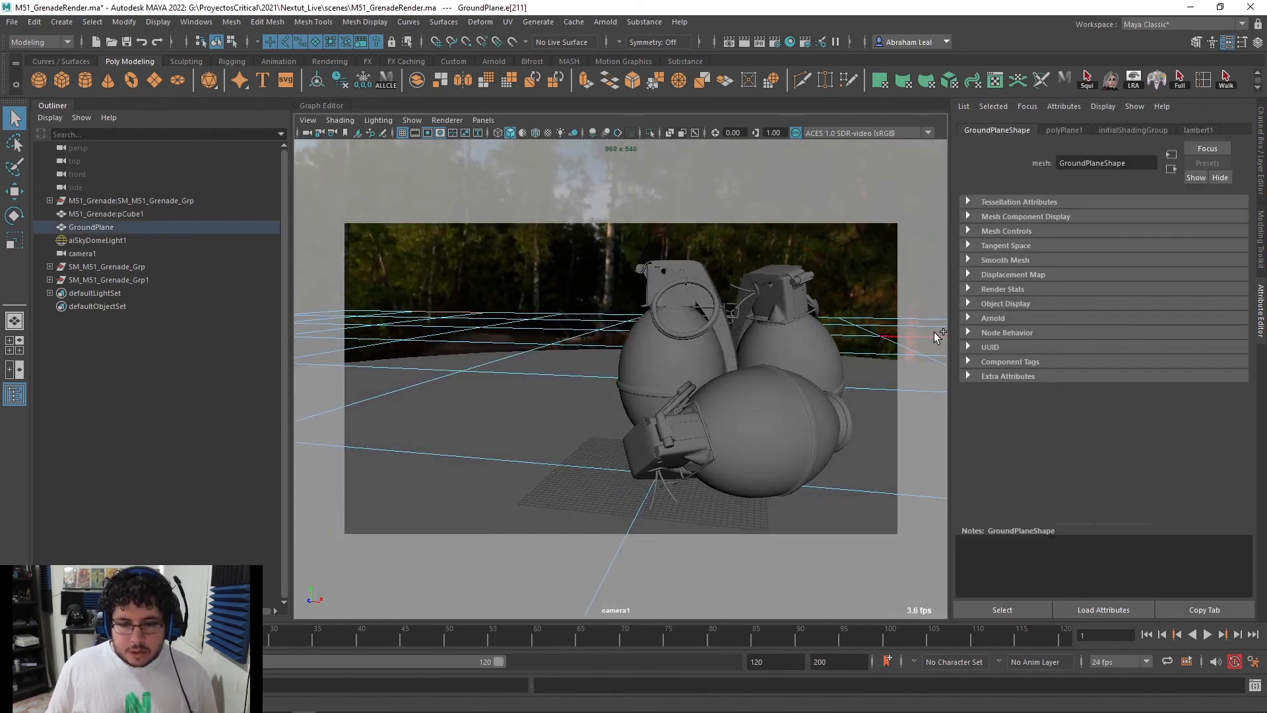
pyautogui.press('space')
pyautogui.moveTo(753, 316); pyautogui.dragTo(726, 281)
pyautogui.press('4')
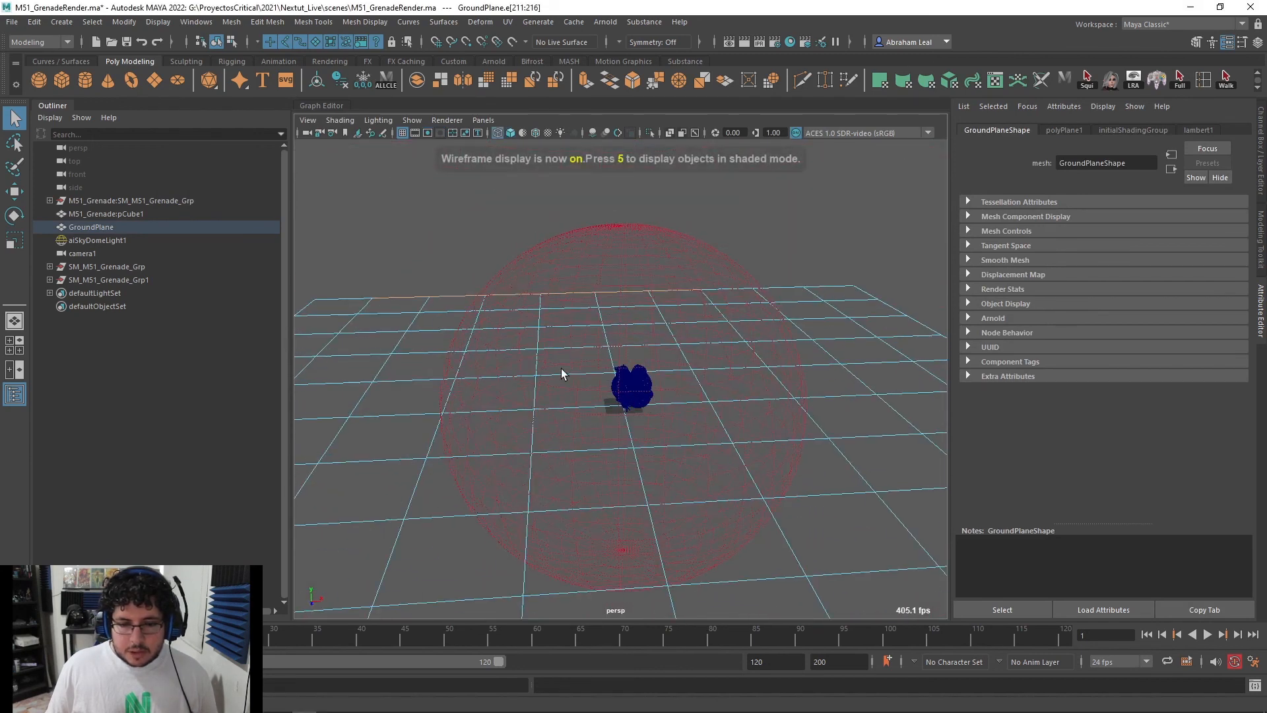
pyautogui.click(333, 298)
pyautogui.keyDown('shift'); pyautogui.doubleClick(828, 291); pyautogui.keyUp('shift')
pyautogui.press('w')
pyautogui.moveTo(597, 246); pyautogui.dragTo(594, 116)
# Raise the next two edge rows in front of the back wall by decreasing amounts and display the plane smoothed as a curved backdrop
pyautogui.doubleClick(452, 309)
pyautogui.moveTo(600, 204); pyautogui.dragTo(600, 155)
pyautogui.doubleClick(461, 329)
pyautogui.moveTo(604, 200); pyautogui.dragTo(607, 189)
pyautogui.press('3')
pyautogui.scroll(2, 682, 398)
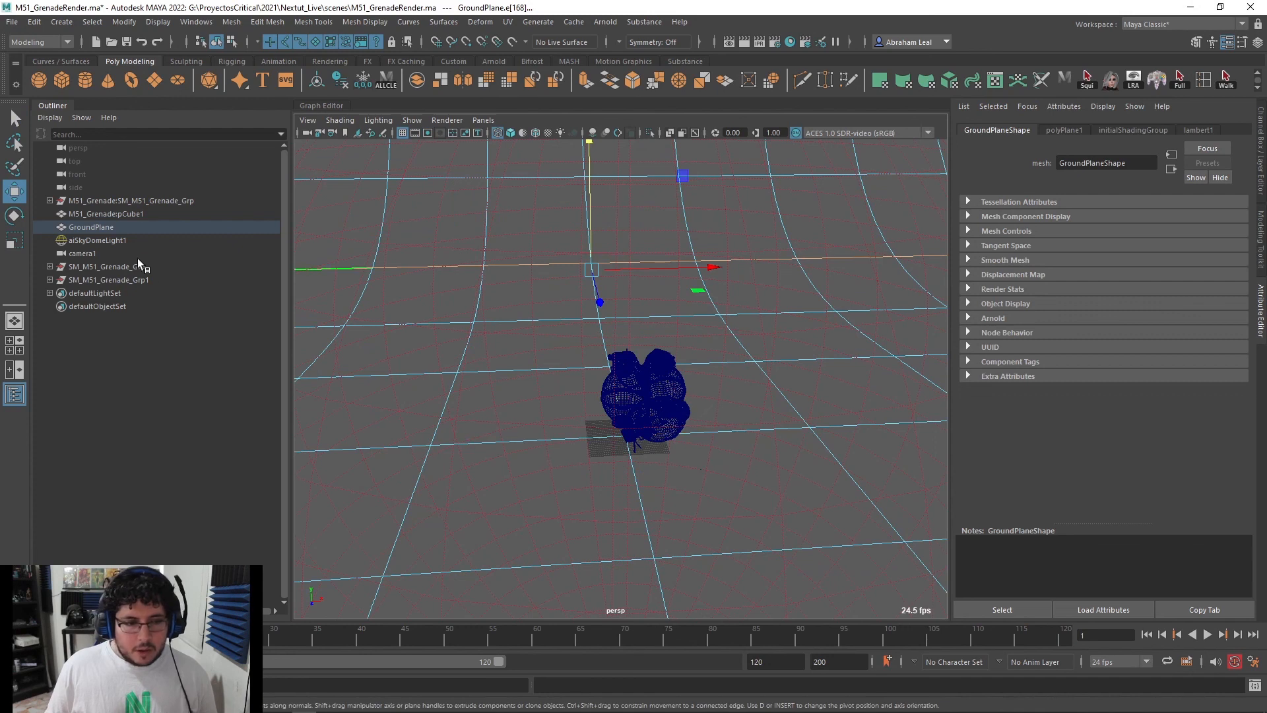
# Render the scene through cameraShape1 in the Arnold RenderView and examine the grenades against the curved backdrop up close
pyautogui.click(655, 24)
pyautogui.moveTo(602, 24)
pyautogui.click(687, 57)
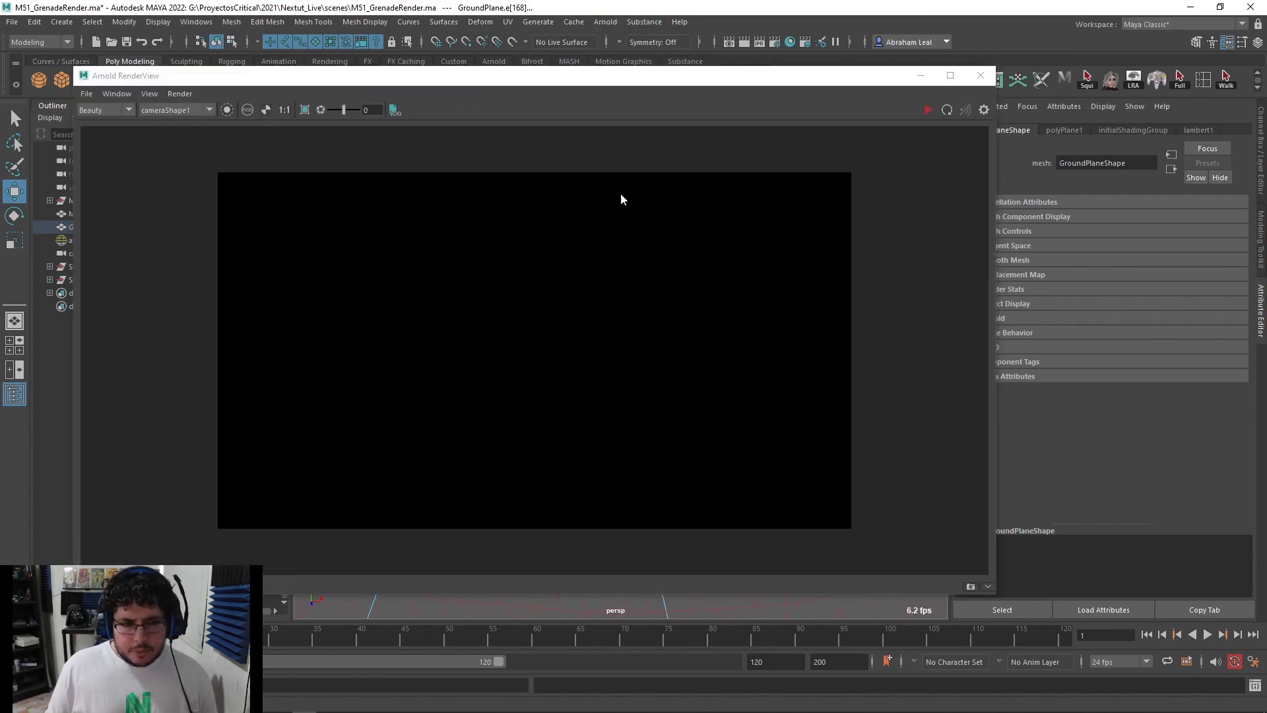
pyautogui.click(928, 110)
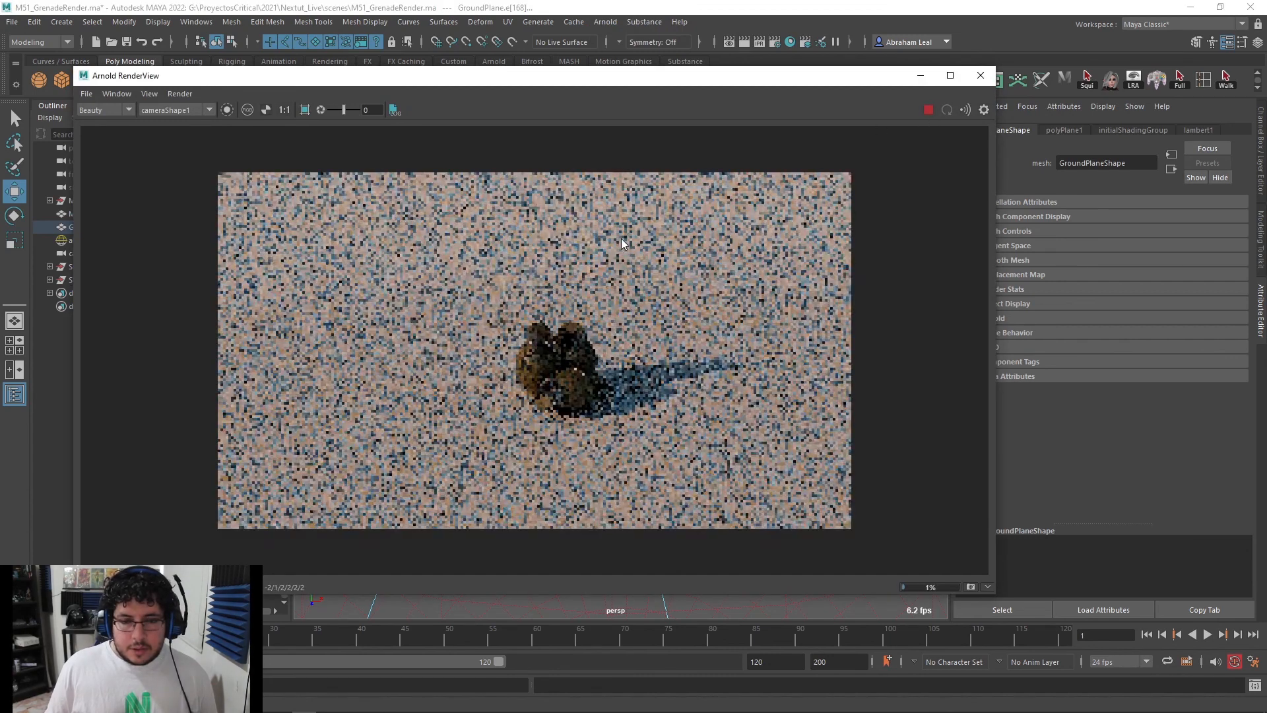
pyautogui.click(188, 115)
pyautogui.click(180, 129)
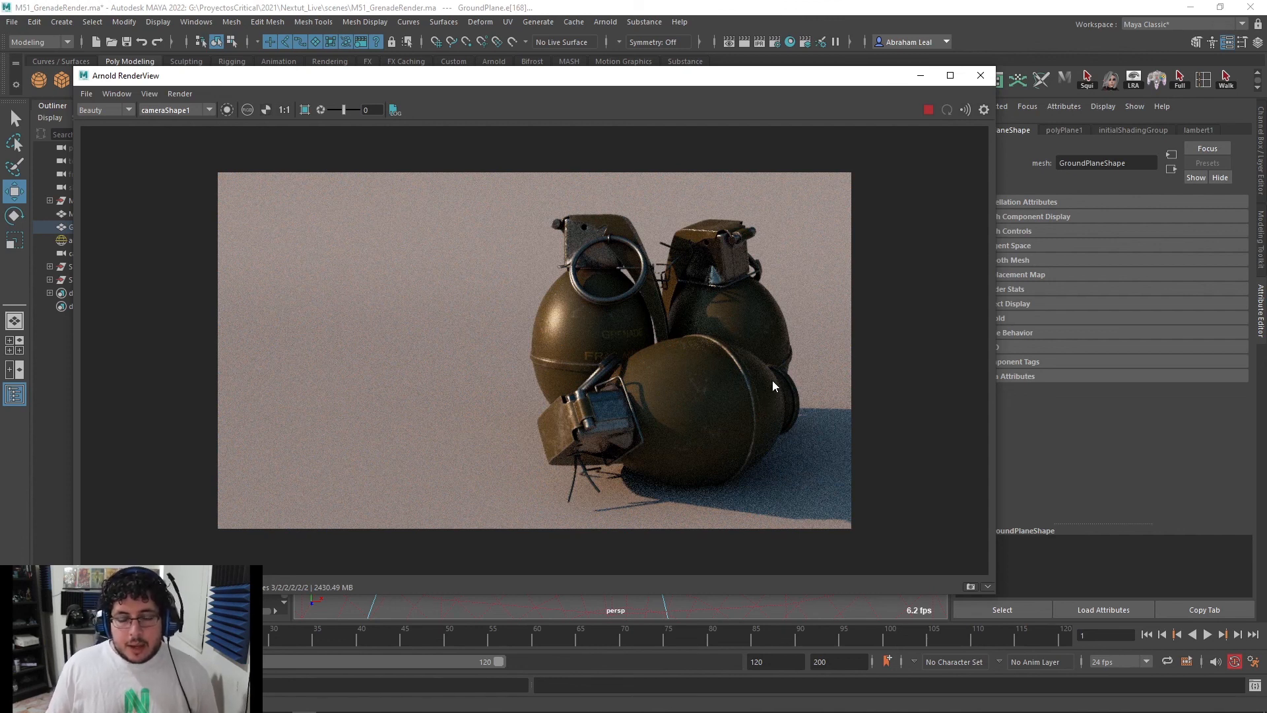
pyautogui.scroll(3, 618, 272)
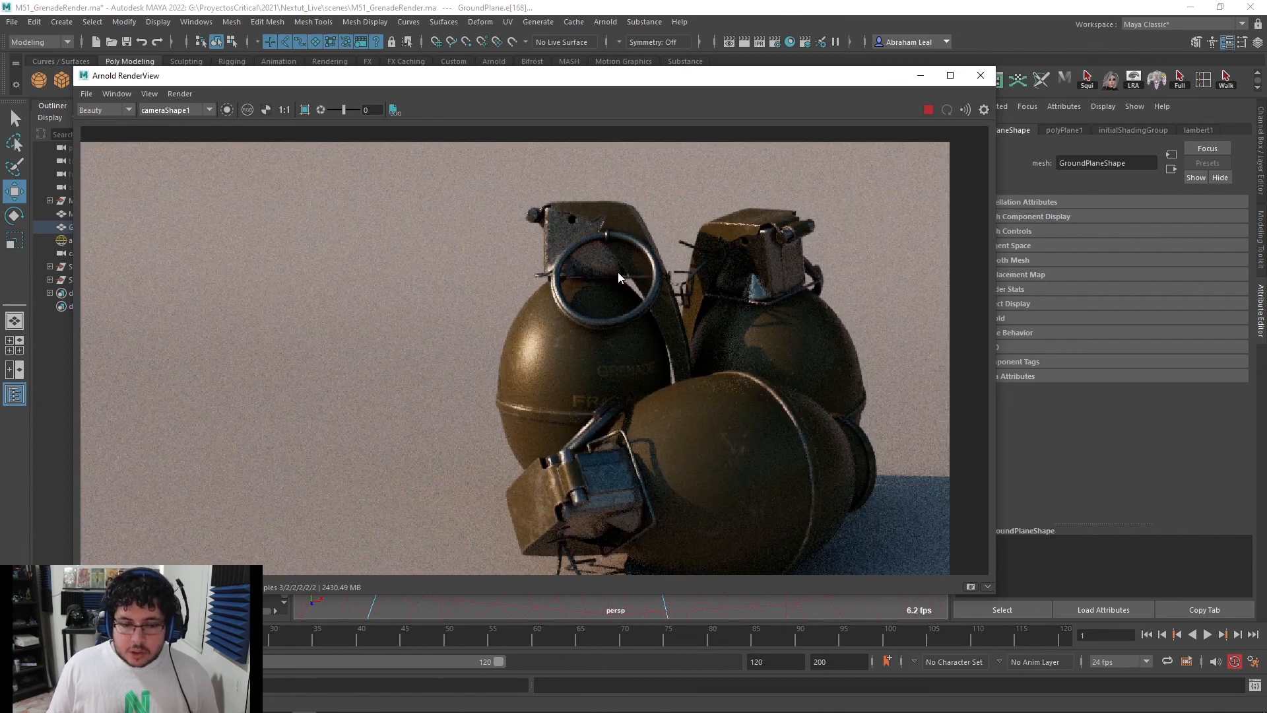
pyautogui.scroll(-3, 608, 271)
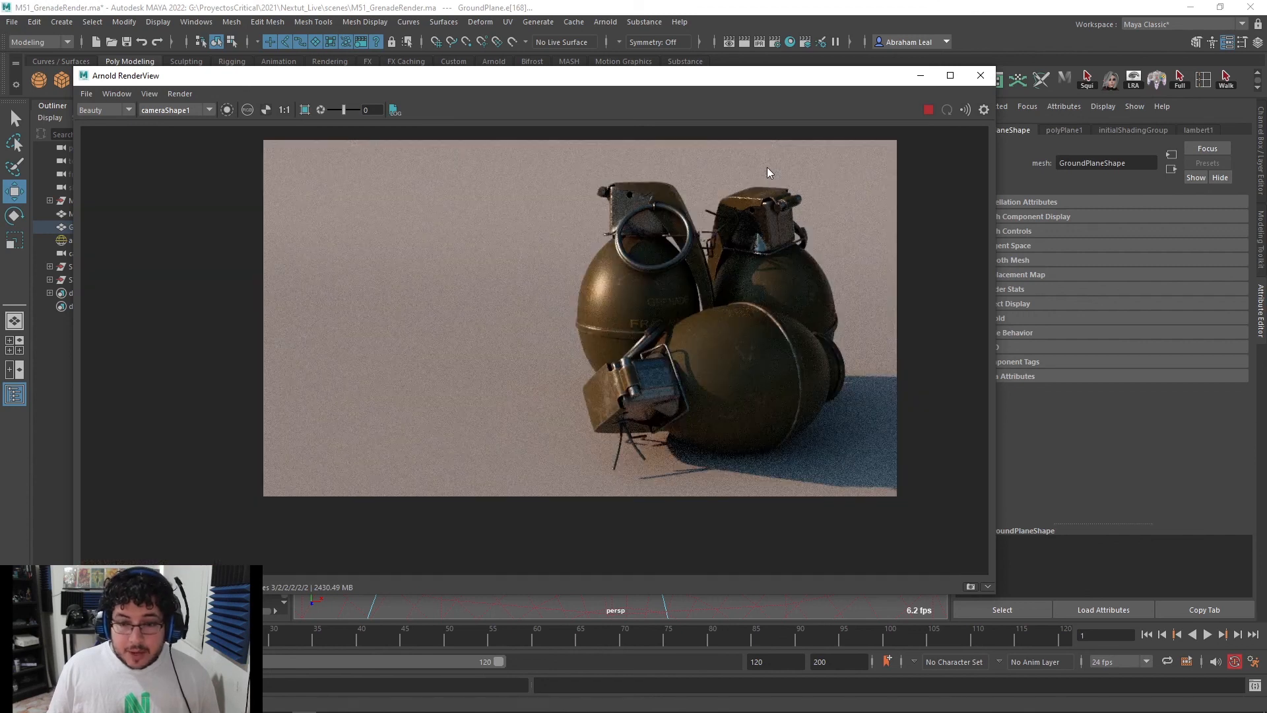
# Stop the current render, enable Adaptive Sampling in the Arnold render settings and render the frame again
pyautogui.click(929, 110)
pyautogui.click(774, 41)
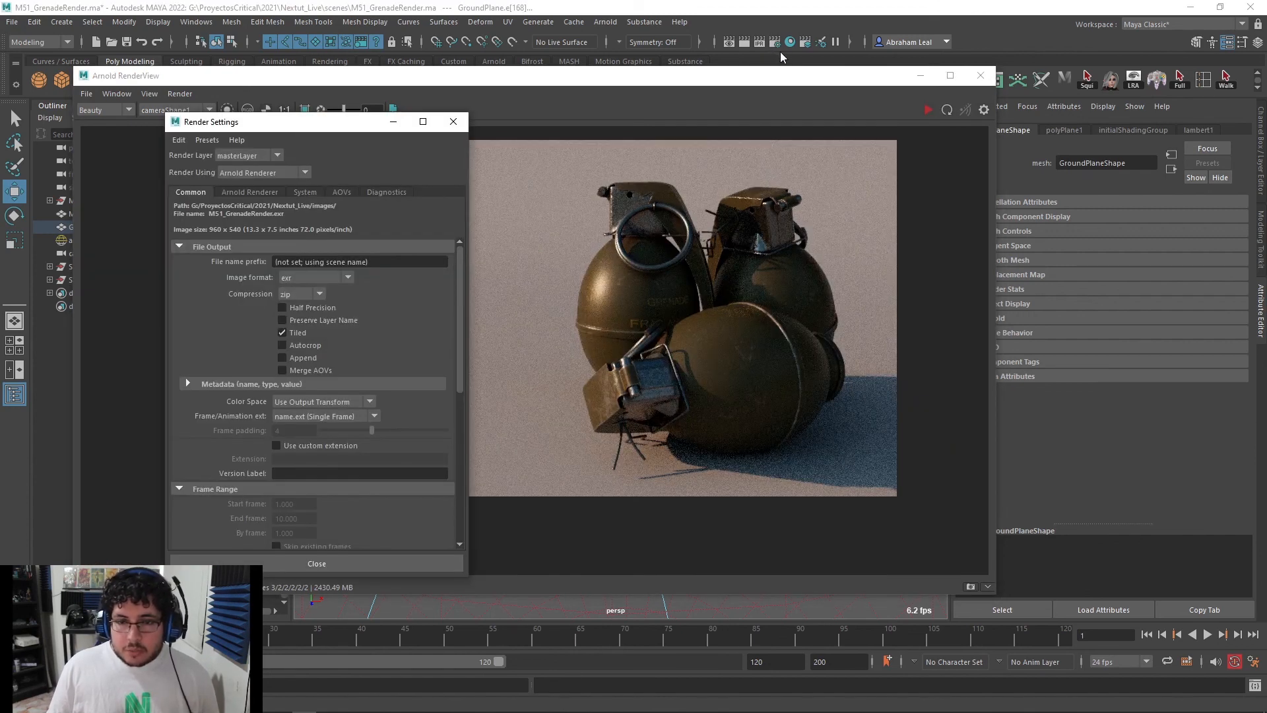
pyautogui.click(255, 193)
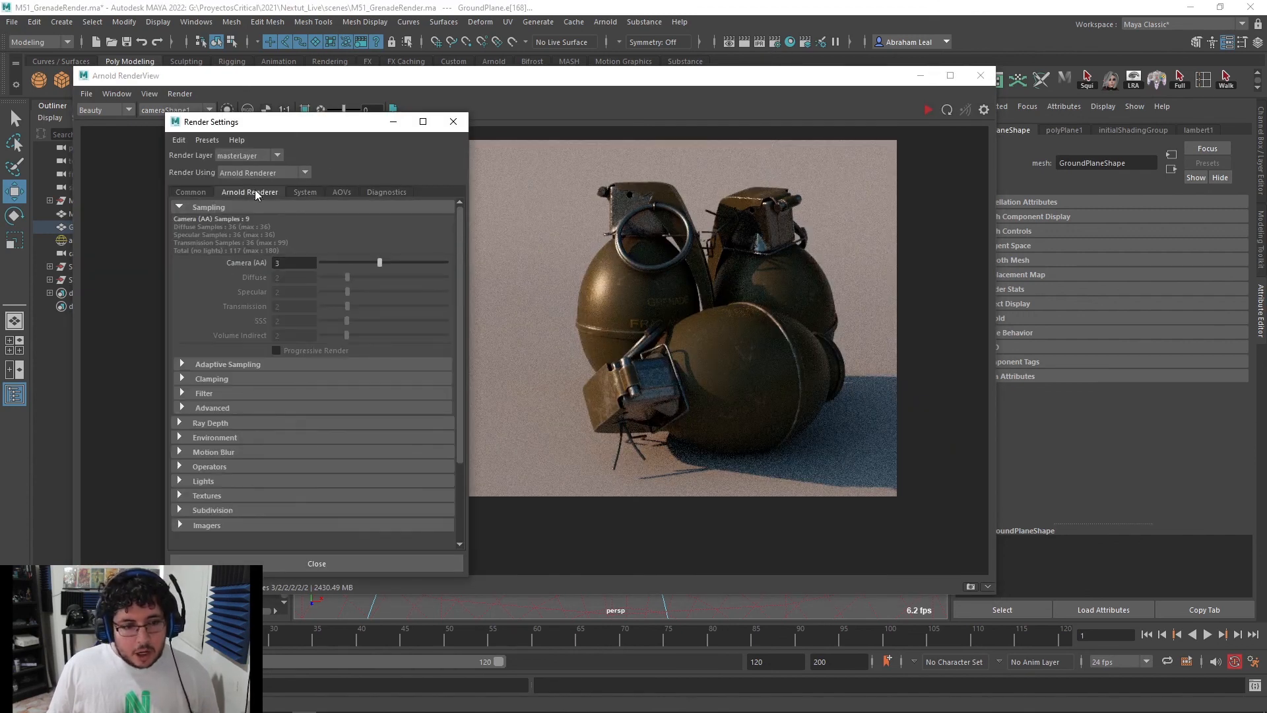
pyautogui.click(196, 367)
pyautogui.click(277, 377)
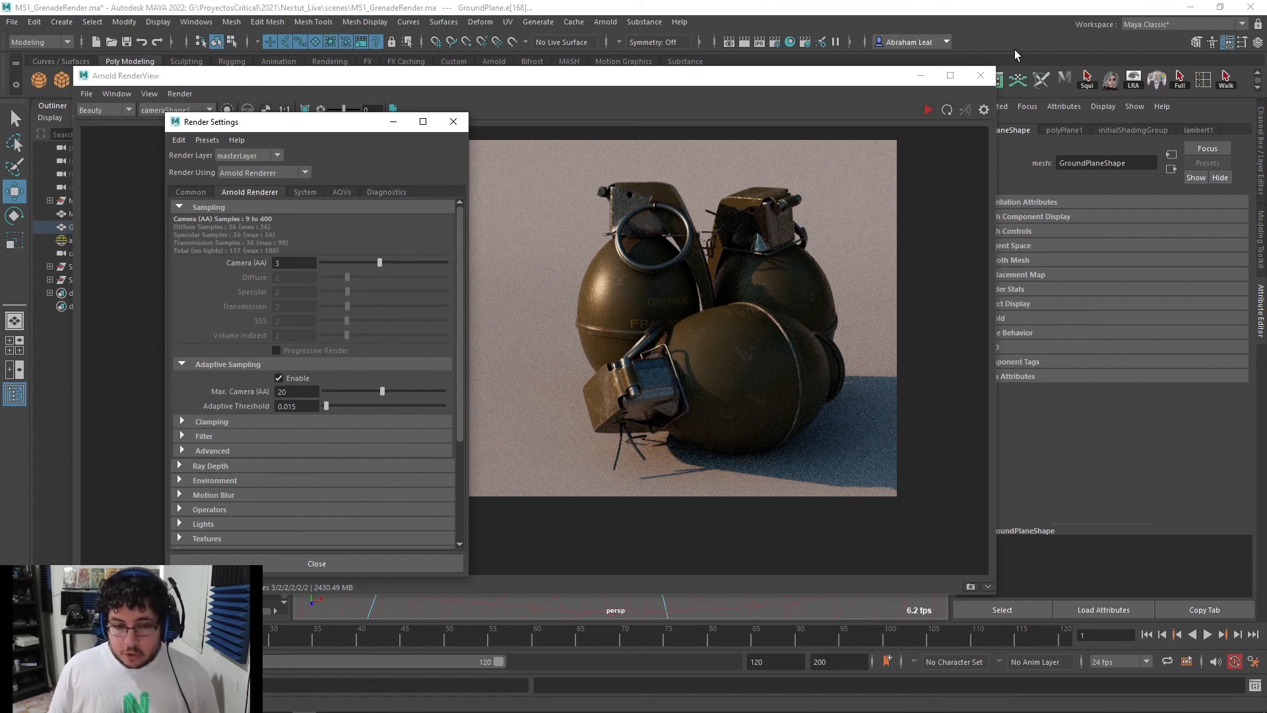
pyautogui.click(928, 110)
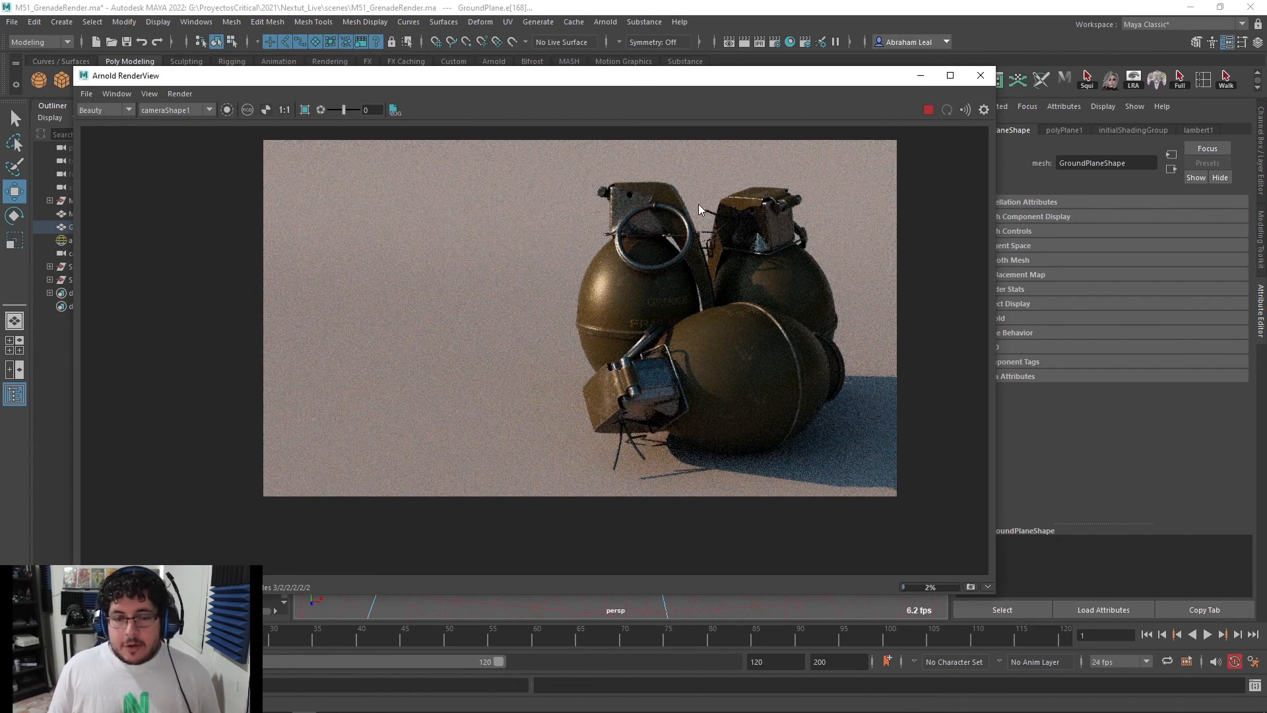